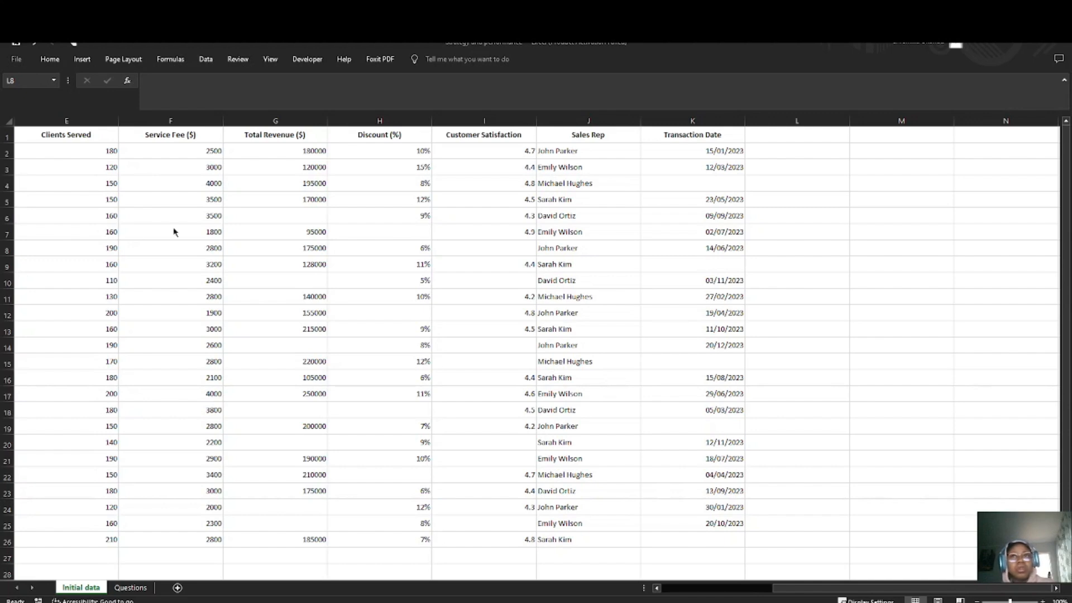
# Step: Review the columns of the Initial data sheet and the task list on the Questions sheet
pyautogui.hscroll(-4, 177, 233)
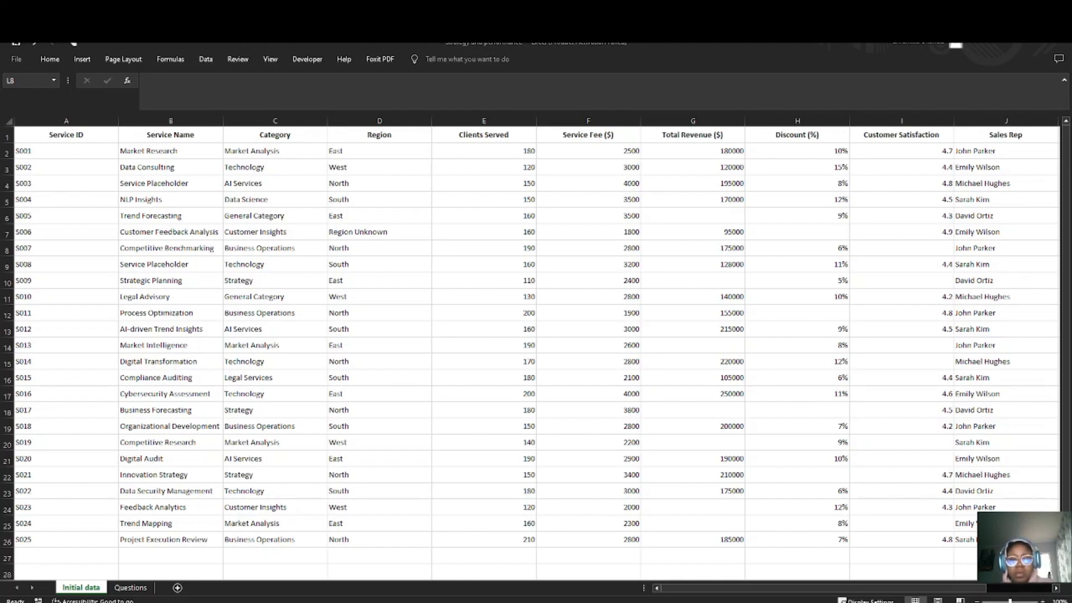
pyautogui.click(43, 140)
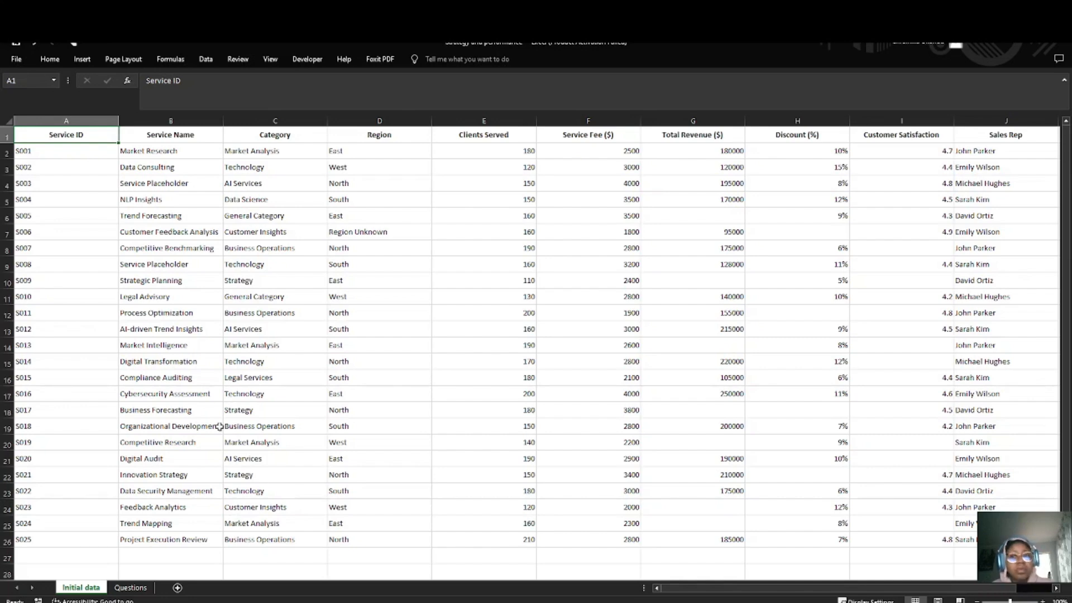
pyautogui.click(143, 589)
pyautogui.doubleClick(287, 222)
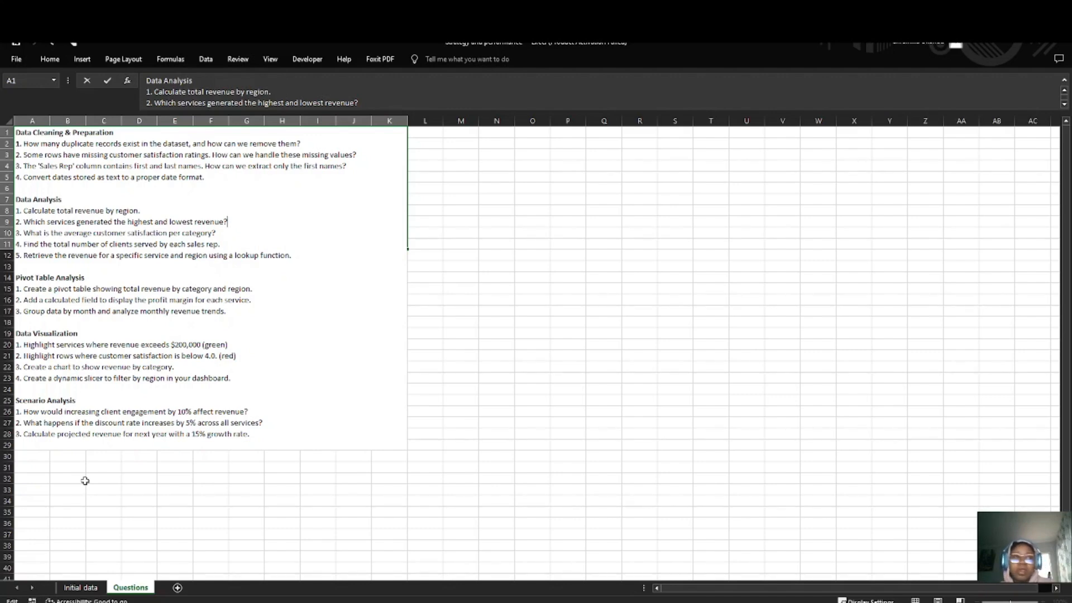
# Step: Copy the entire Initial data sheet and paste it into a new sheet starting at cell A1
pyautogui.click(81, 587)
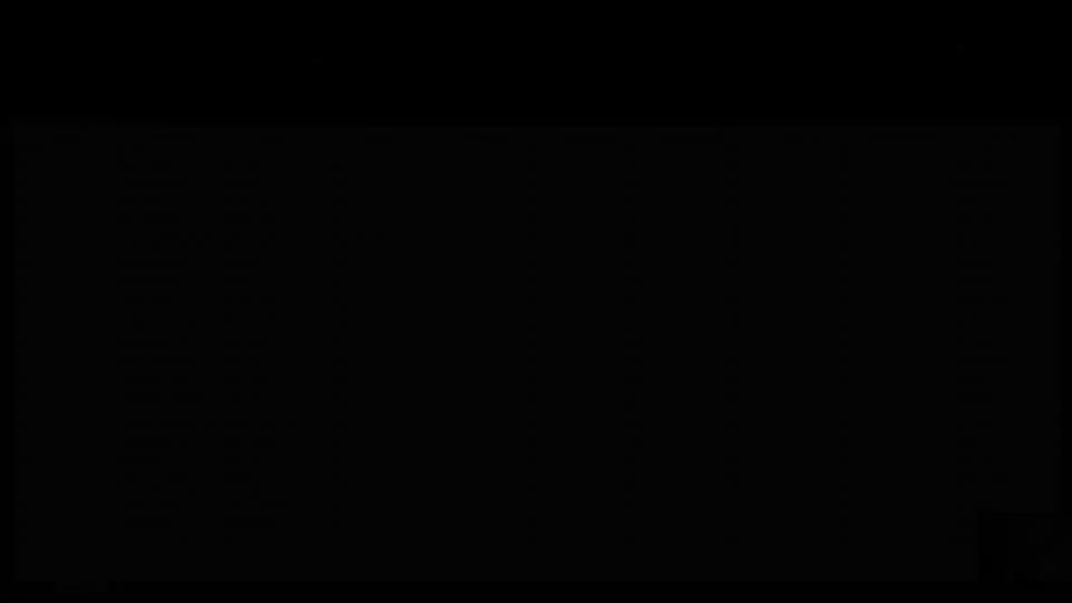
pyautogui.click(6, 125)
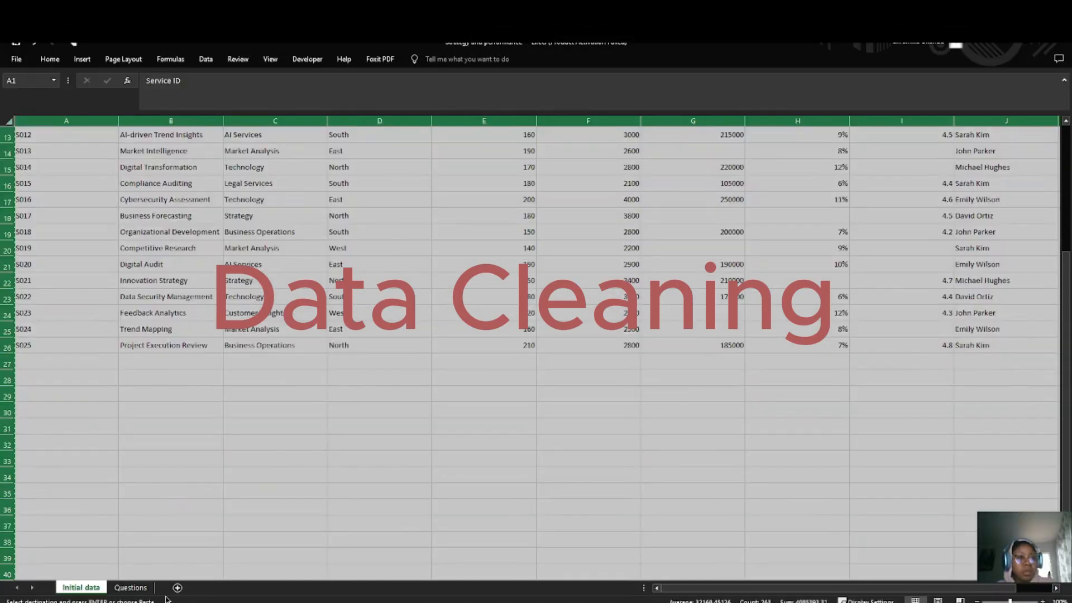
pyautogui.click(178, 587)
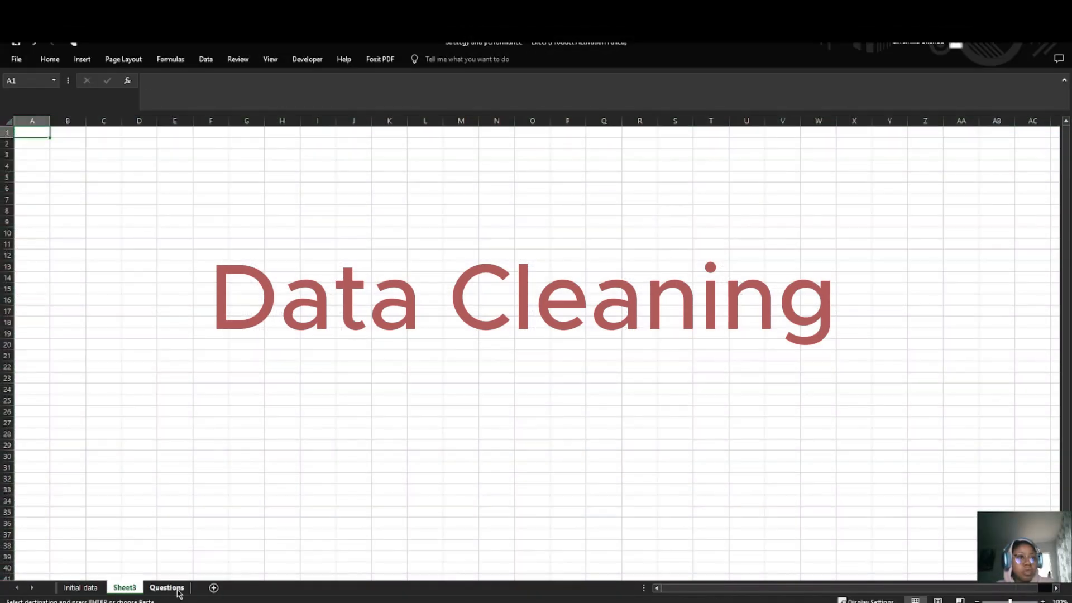
pyautogui.rightClick(125, 590)
pyautogui.click(34, 134)
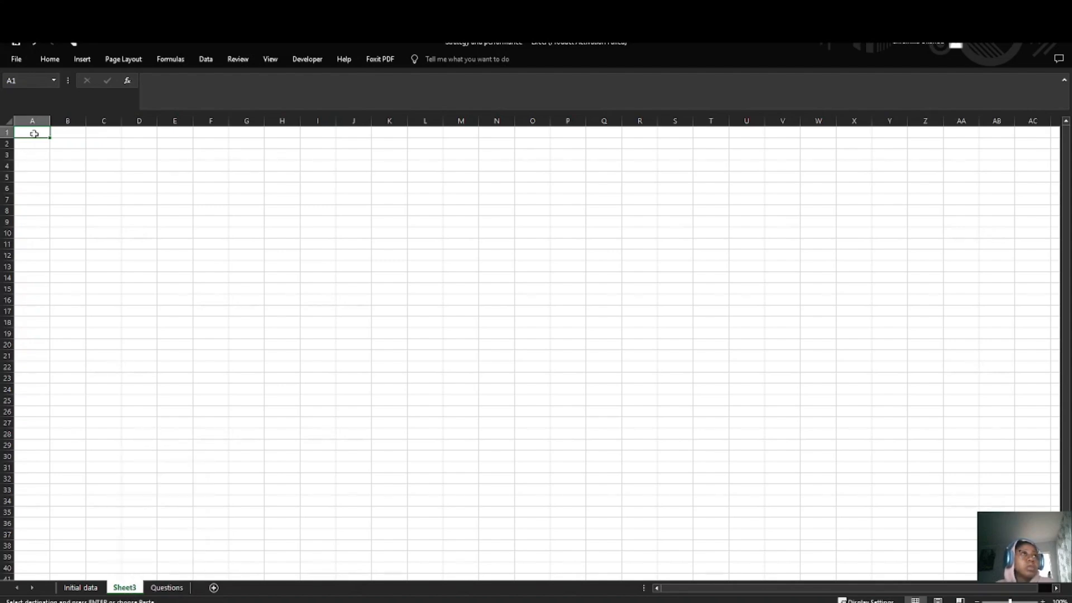
pyautogui.hotkey('ctrl', 'a')
pyautogui.hotkey('ctrl', 'v')
pyautogui.click(112, 233)
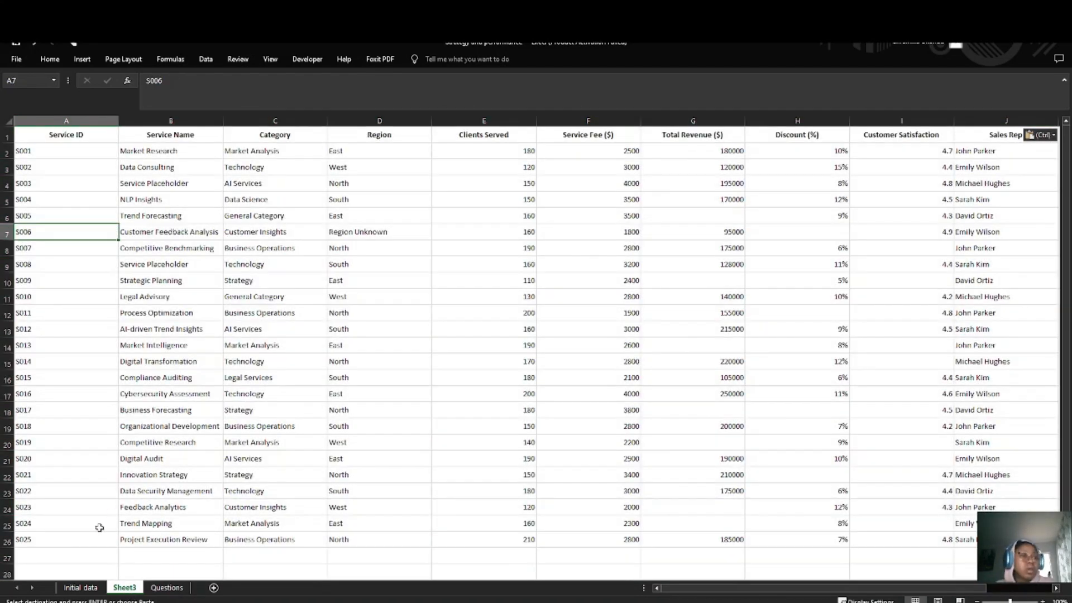
# Step: Rename the new sheet holding the copied data as "Work sheet"
pyautogui.rightClick(125, 588)
pyautogui.click(161, 483)
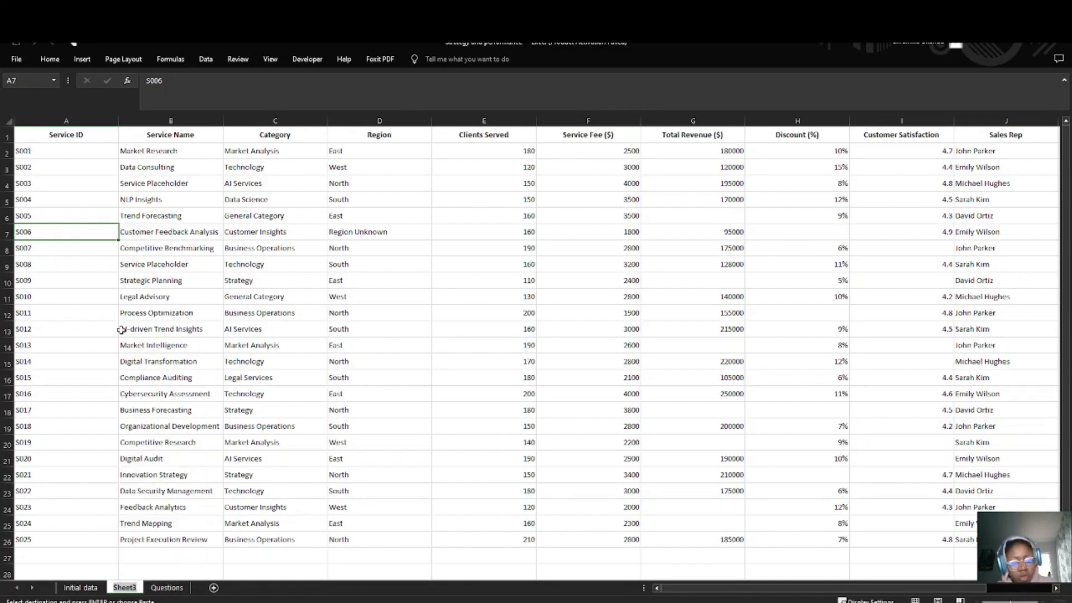
pyautogui.write('Work sheet')
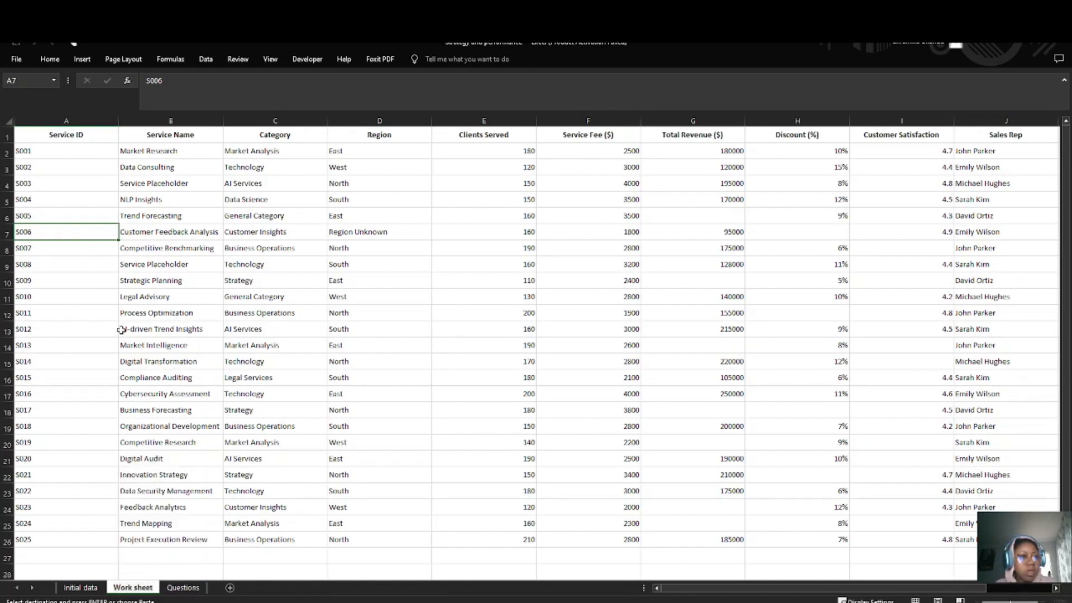
pyautogui.click(109, 328)
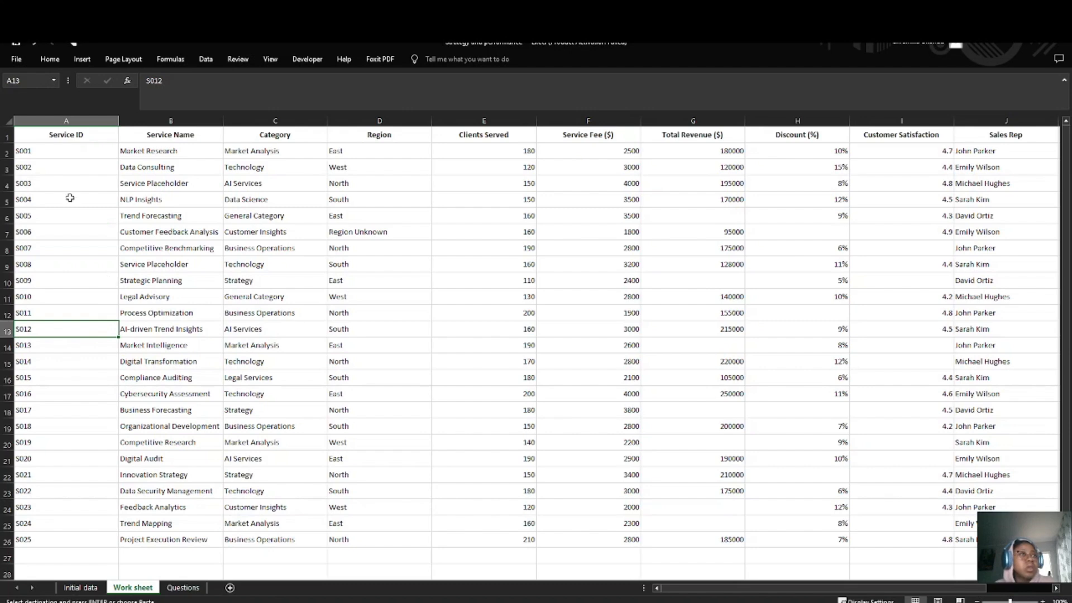
# Step: Centre the contents of all cells in the Work sheet horizontally
pyautogui.click(54, 137)
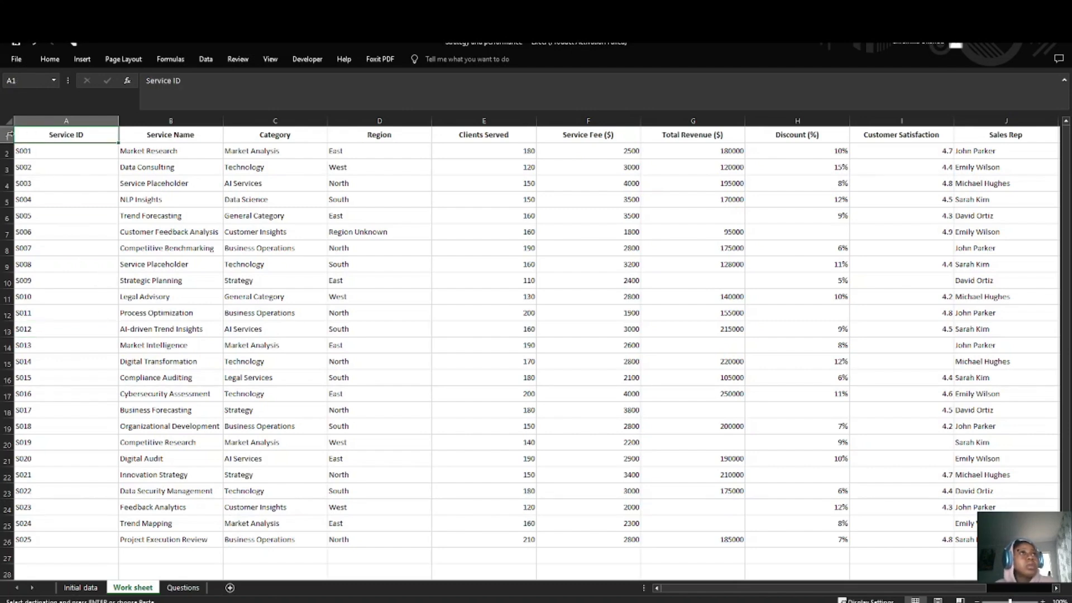
pyautogui.click(8, 135)
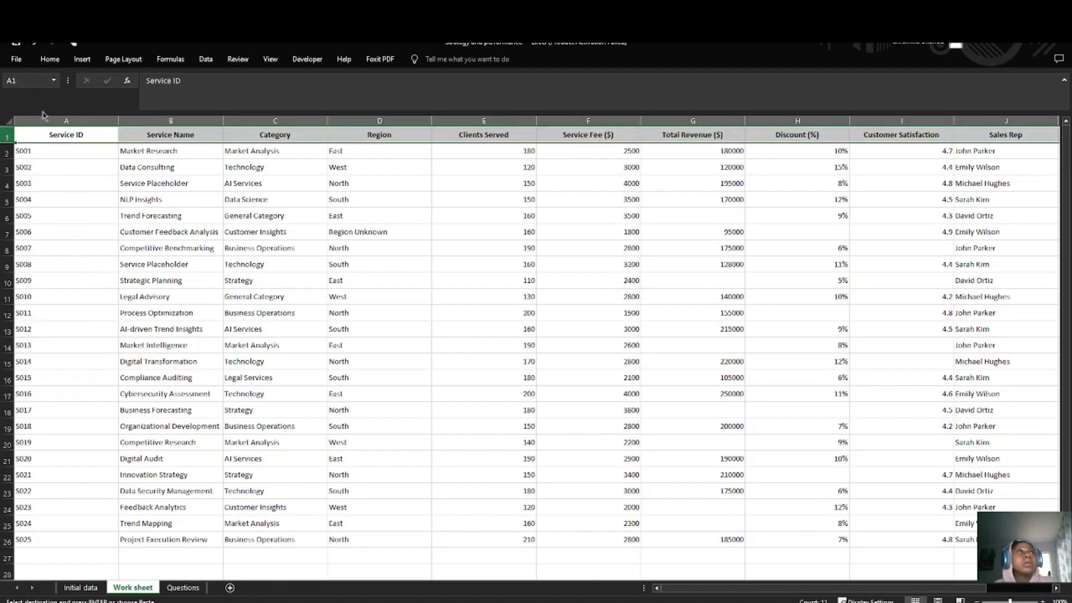
pyautogui.click(7, 119)
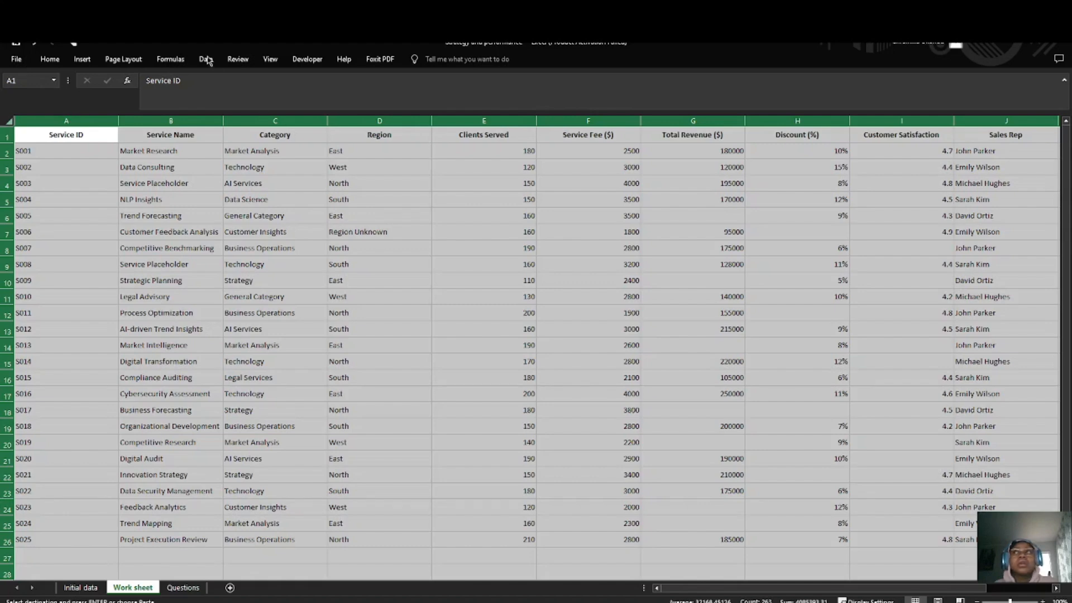
pyautogui.click(51, 59)
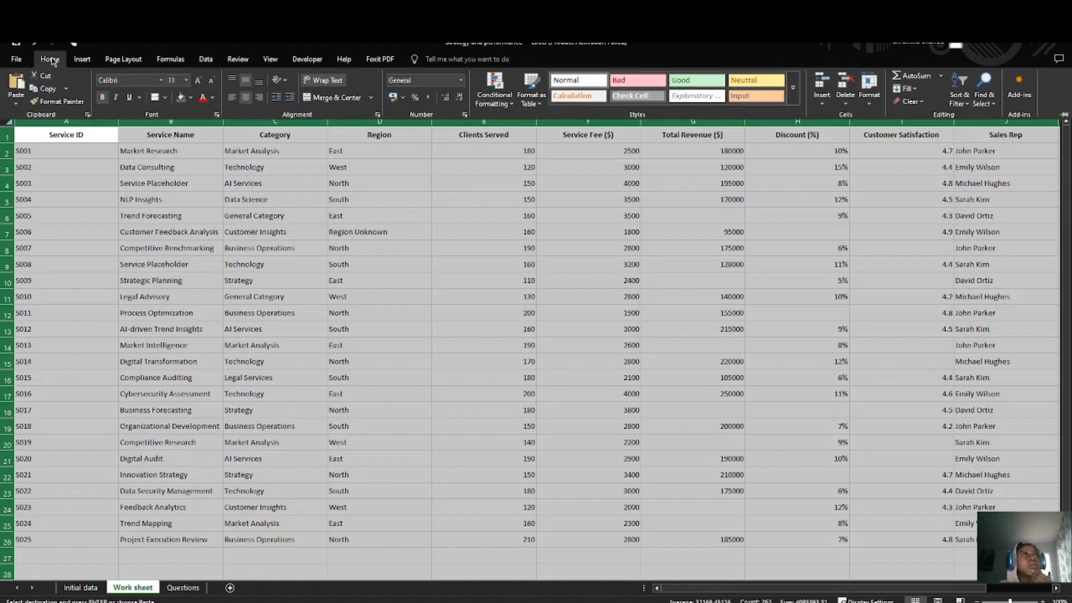
pyautogui.click(245, 97)
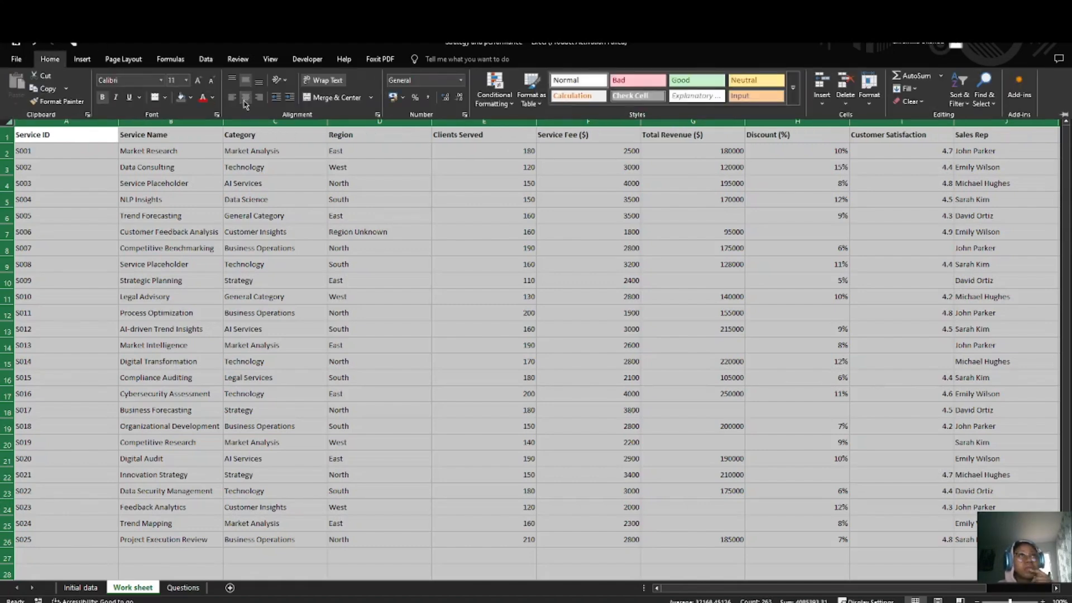
pyautogui.click(245, 99)
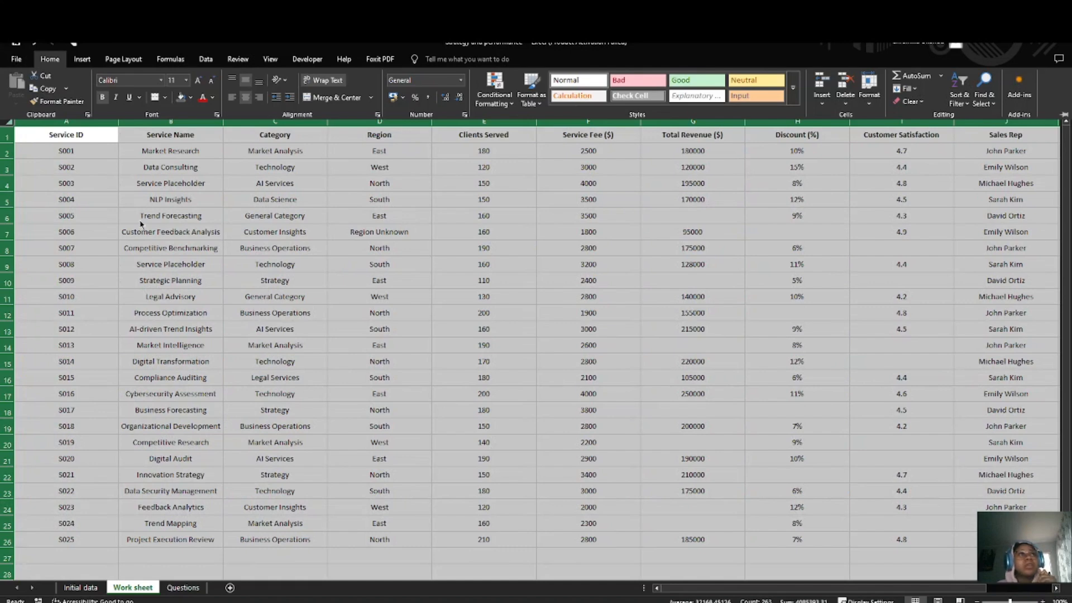
# Step: Widen all columns of the Work sheet equally so the long service names have more room
pyautogui.click(224, 123)
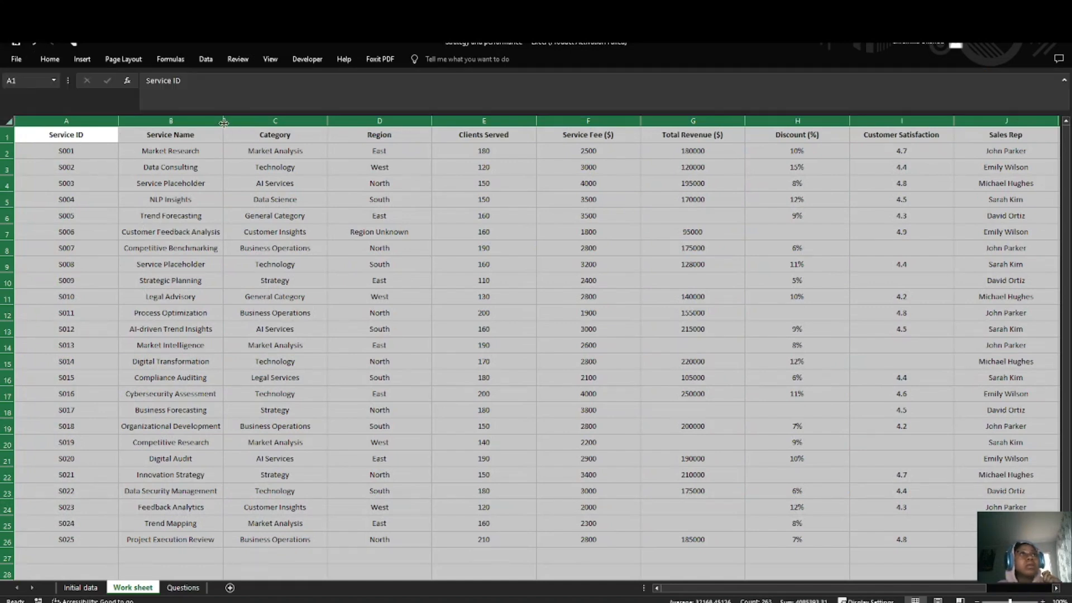
pyautogui.moveTo(224, 122); pyautogui.dragTo(233, 122)
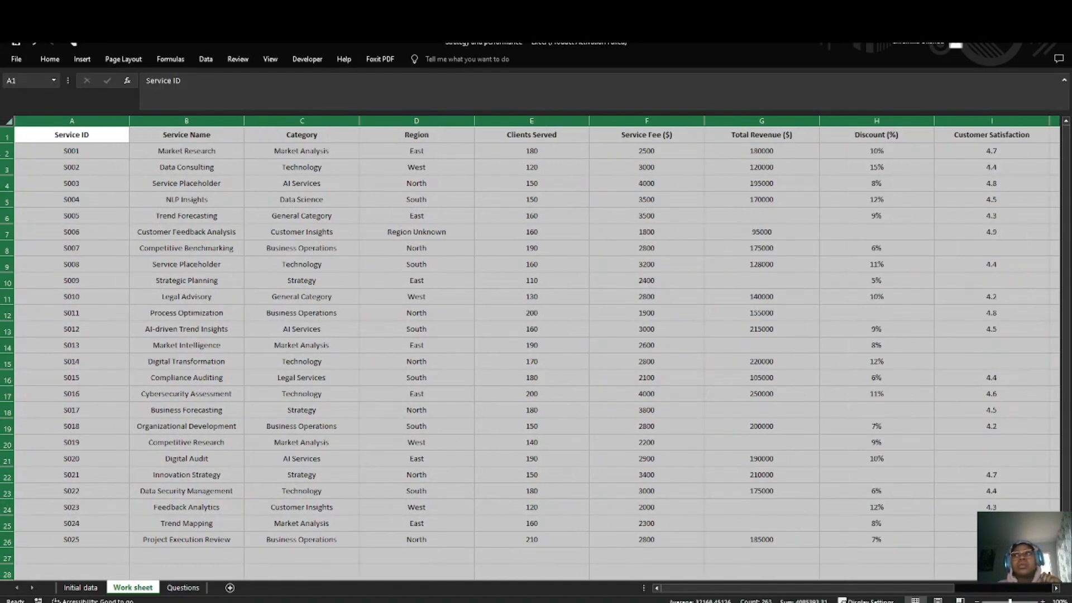
pyautogui.click(49, 166)
# Step: Fill the header row 1 of the Work sheet with the light orange theme colour
pyautogui.click(11, 139)
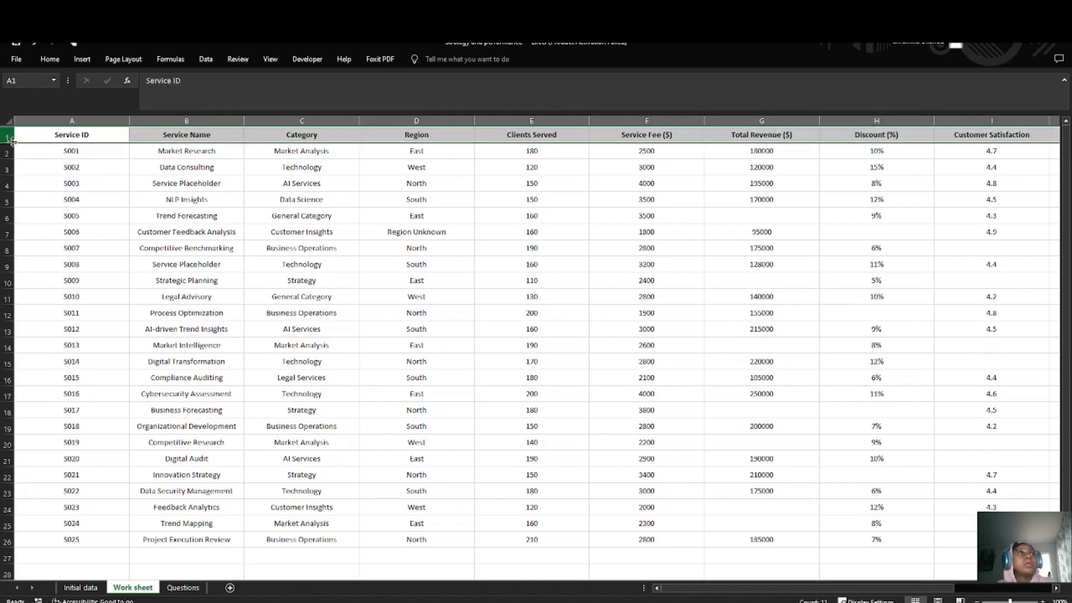
pyautogui.click(49, 59)
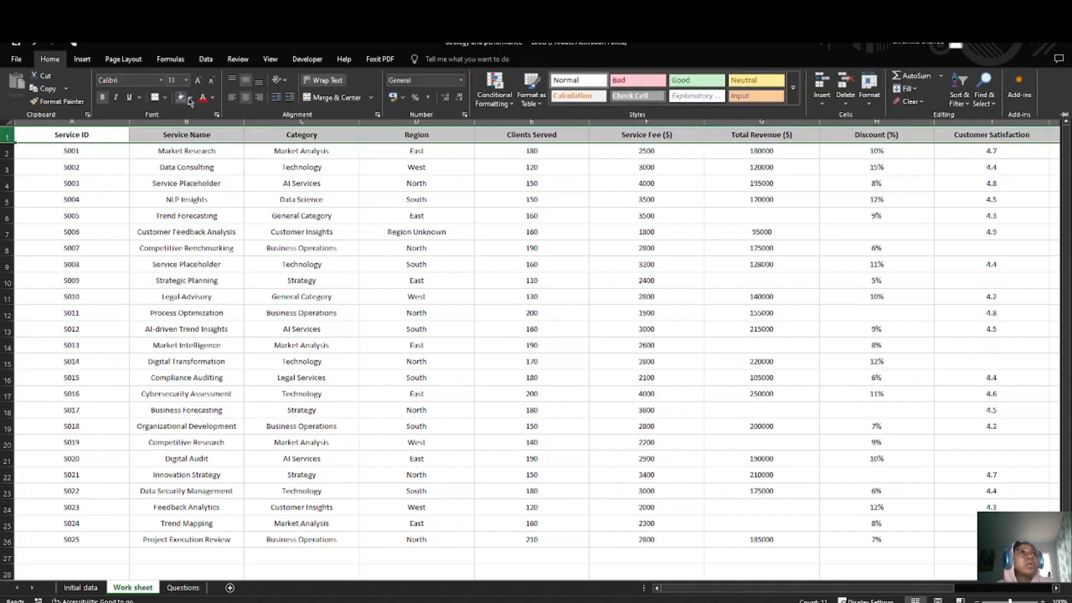
pyautogui.click(190, 100)
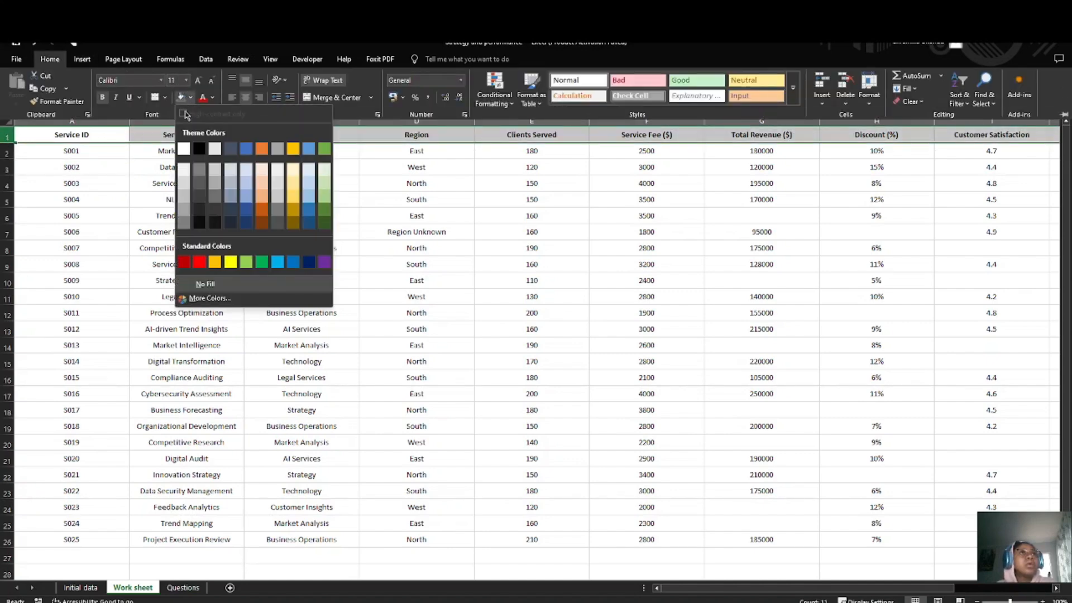
pyautogui.click(261, 183)
pyautogui.hotkey('ctrl', 'F1')
pyautogui.click(124, 221)
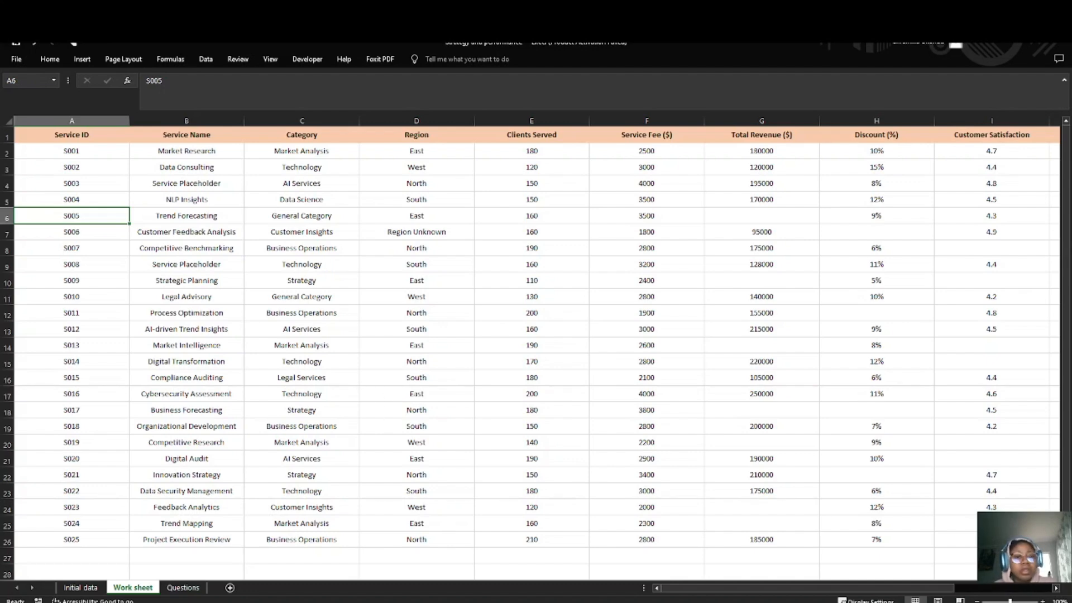
# Step: Examine all Work sheet columns from Service ID to Transaction Date for blank cells and placeholder values
pyautogui.hscroll(2, 266, 359)
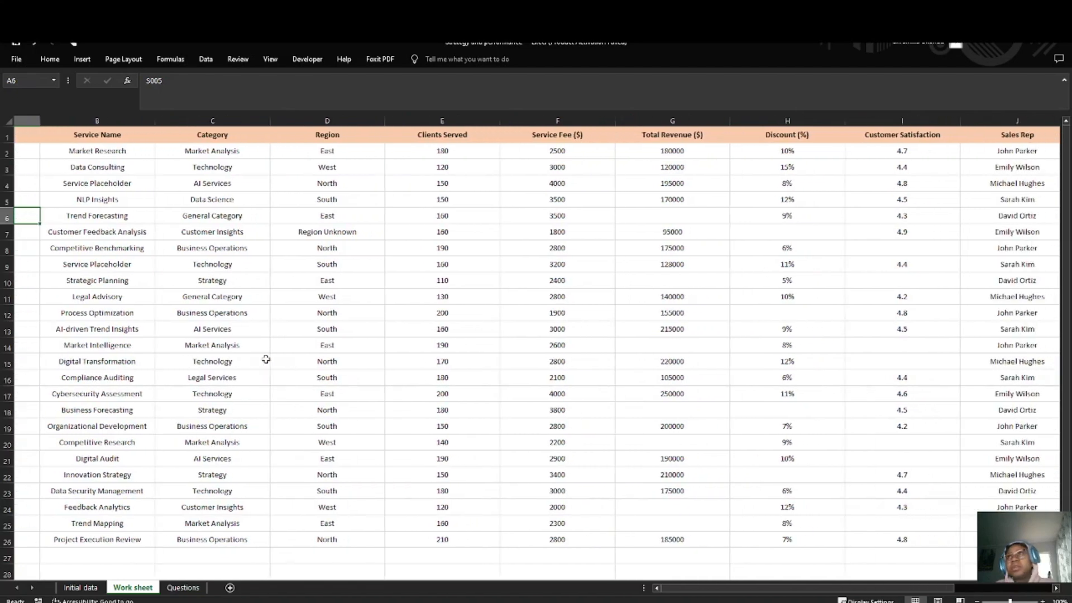
pyautogui.hscroll(-2, 266, 359)
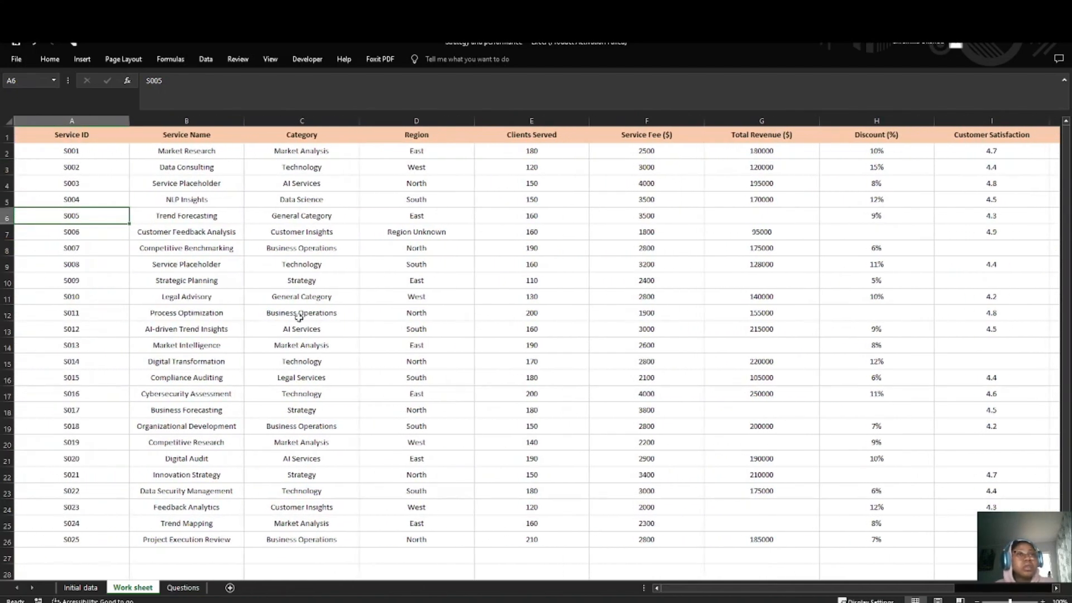
pyautogui.hscroll(1, 548, 374)
pyautogui.hscroll(-1, 553, 352)
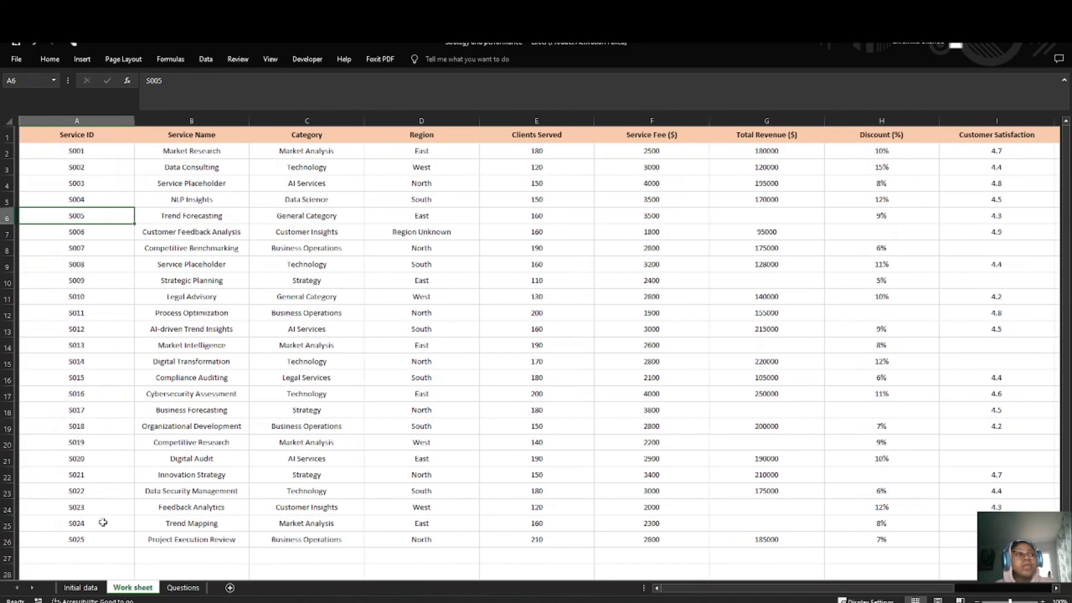
pyautogui.hscroll(1, 98, 538)
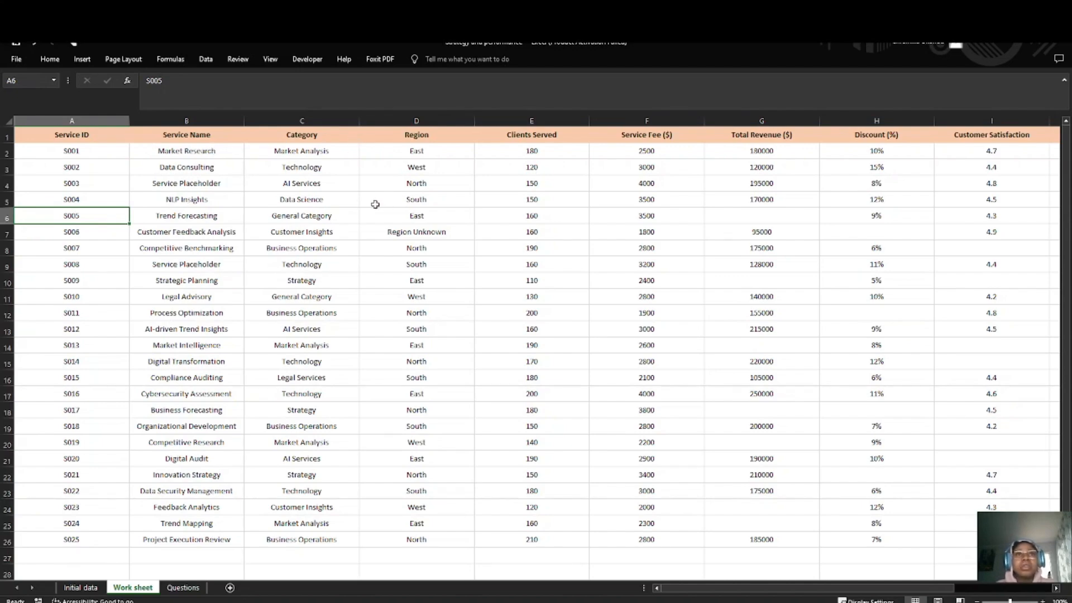
pyautogui.hscroll(3, 426, 235)
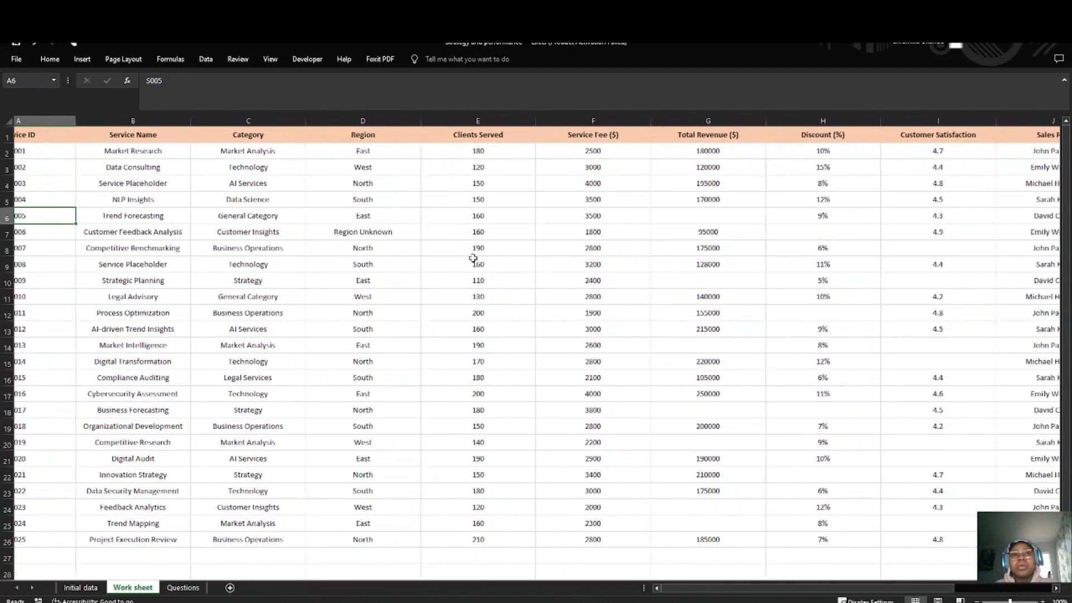
pyautogui.hscroll(3, 473, 258)
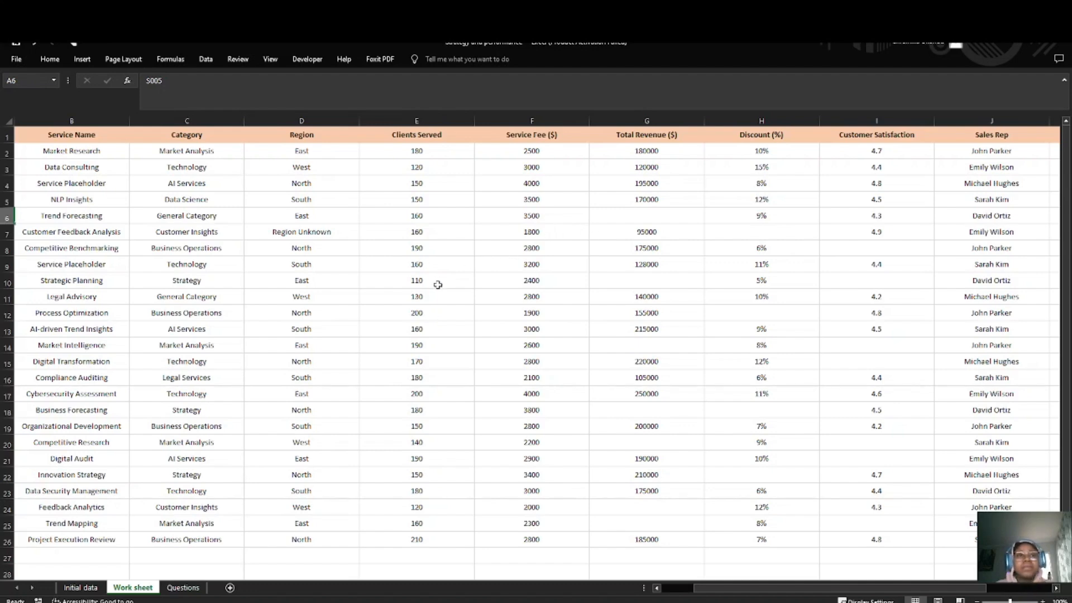
pyautogui.hscroll(10, 764, 313)
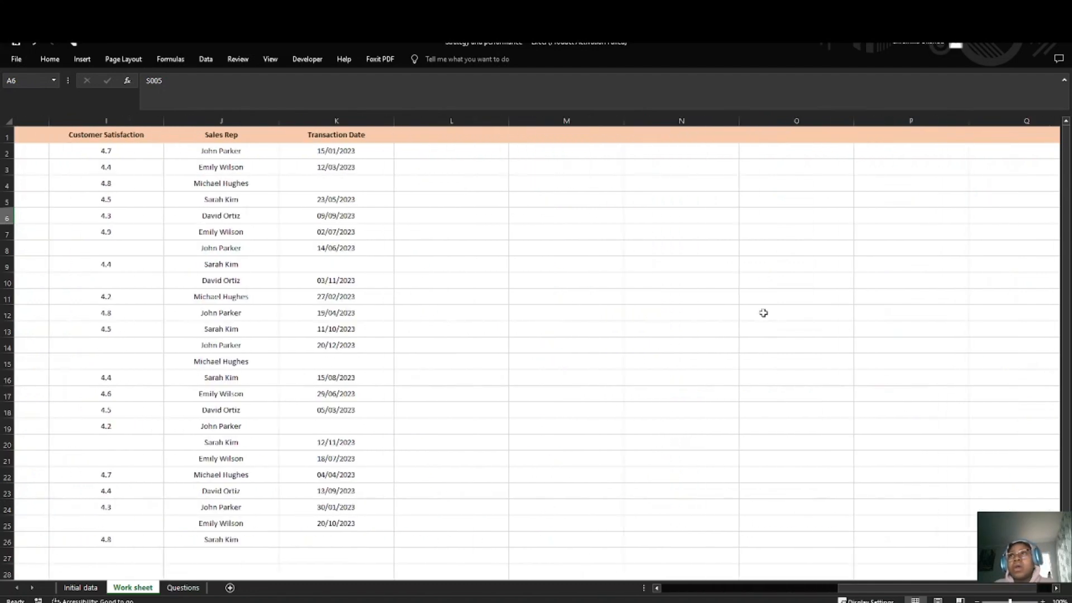
pyautogui.hscroll(-10, 590, 309)
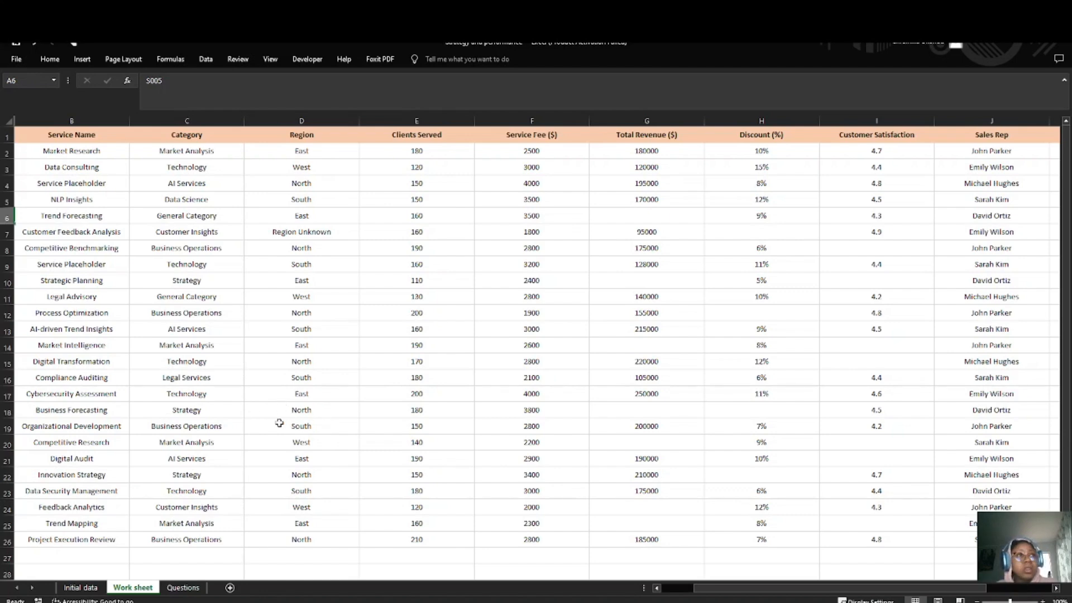
pyautogui.hscroll(5, 268, 420)
pyautogui.hscroll(-5, 258, 418)
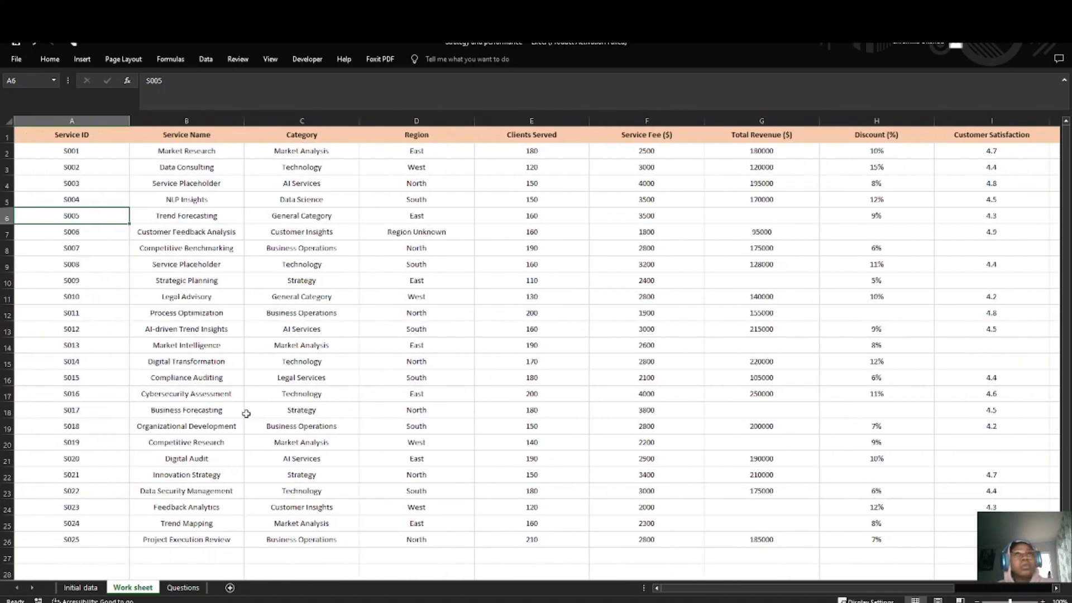
# Step: Remove duplicate rows from the Work sheet, treating the first row as headers and leaving the empty Column L out of the comparison
pyautogui.click(45, 172)
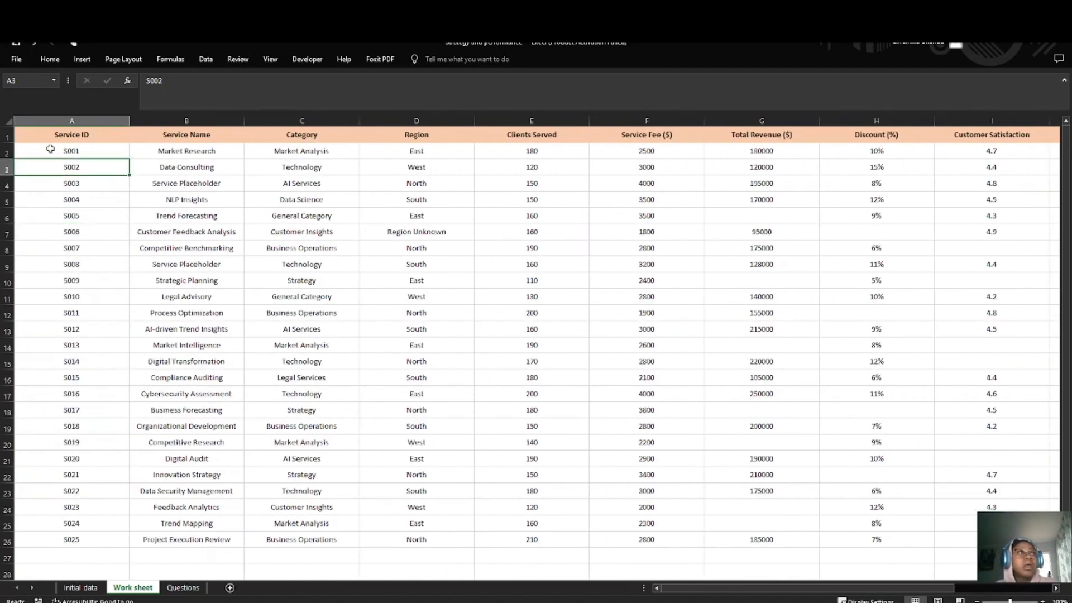
pyautogui.click(10, 118)
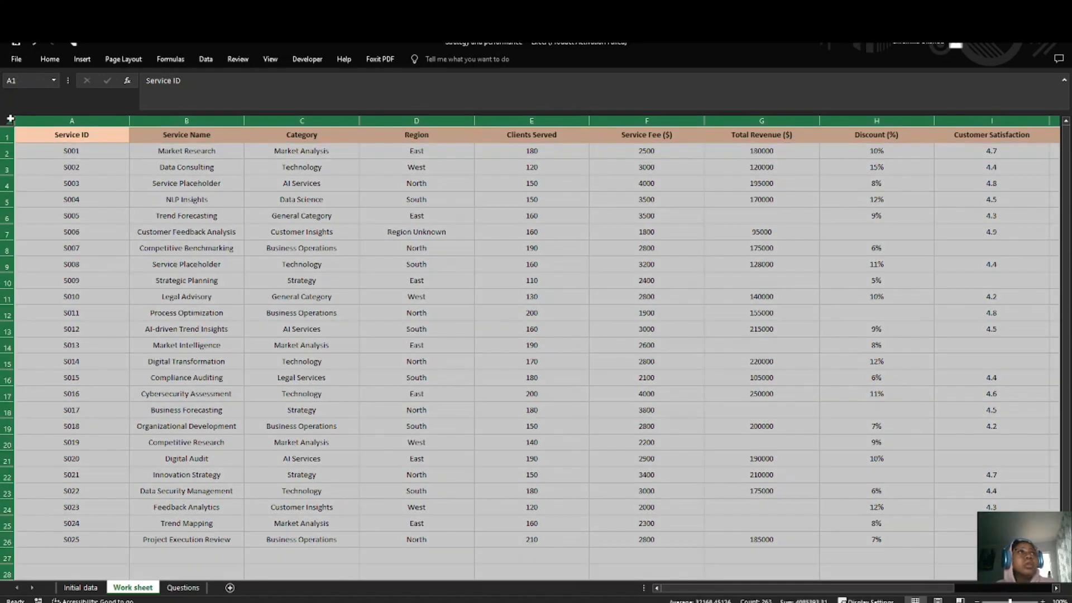
pyautogui.click(50, 59)
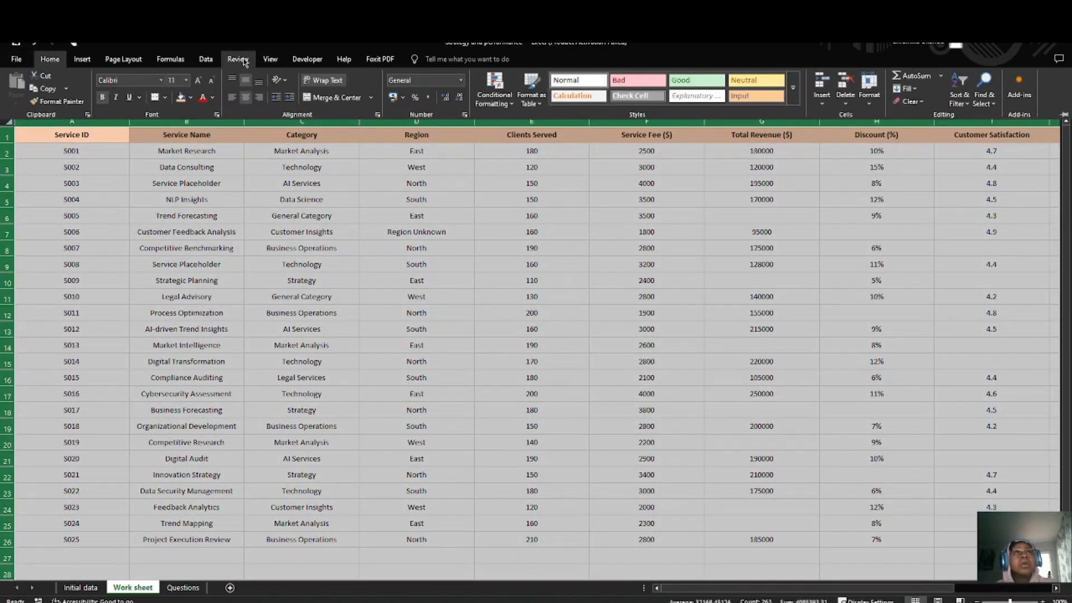
pyautogui.click(206, 59)
pyautogui.click(656, 90)
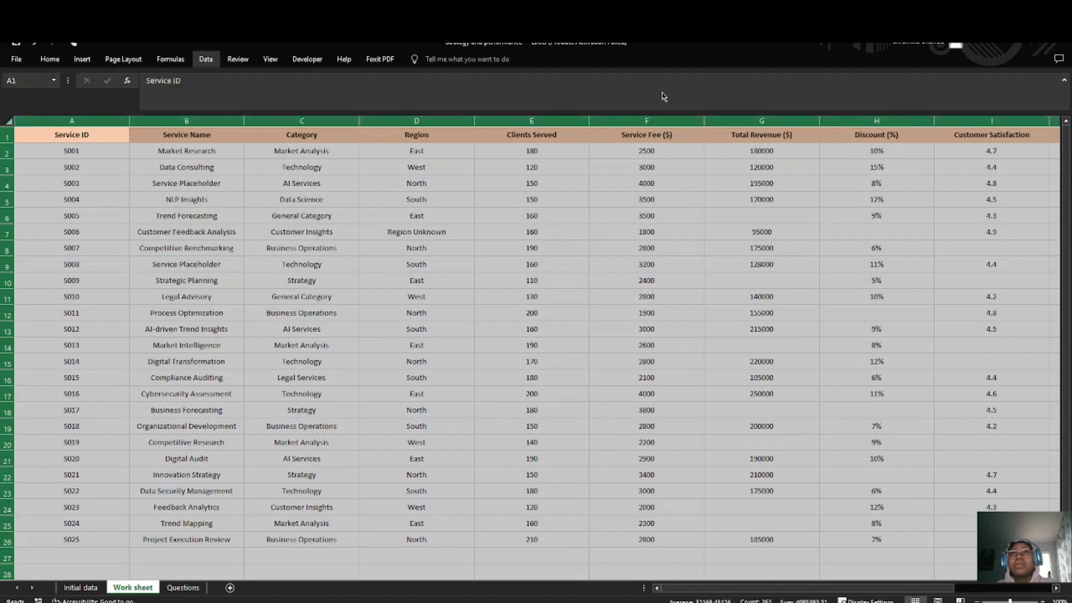
pyautogui.scroll(-3, 79, 304)
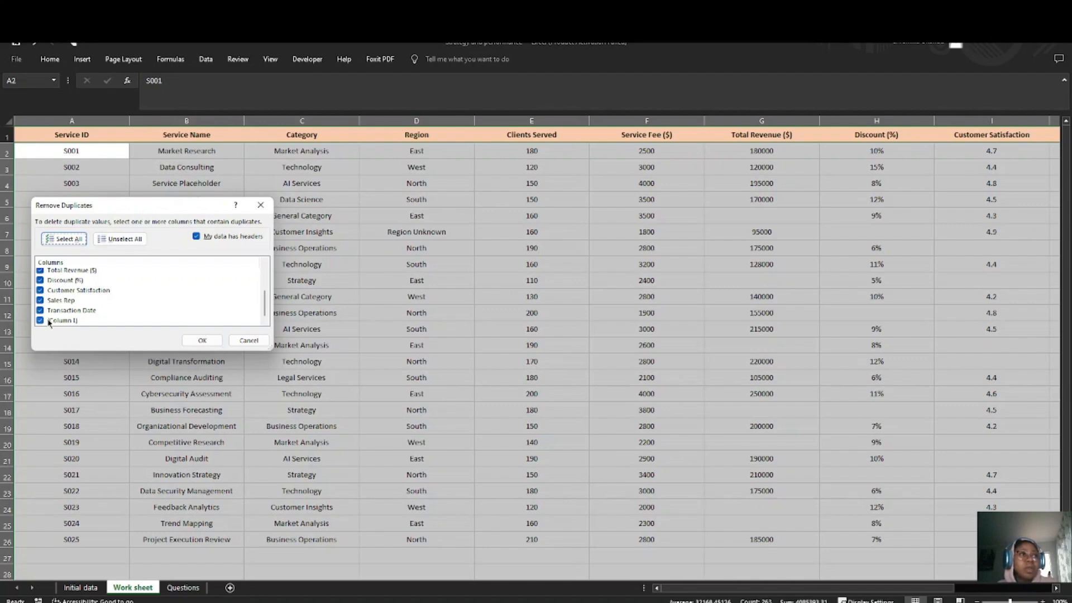
pyautogui.click(202, 341)
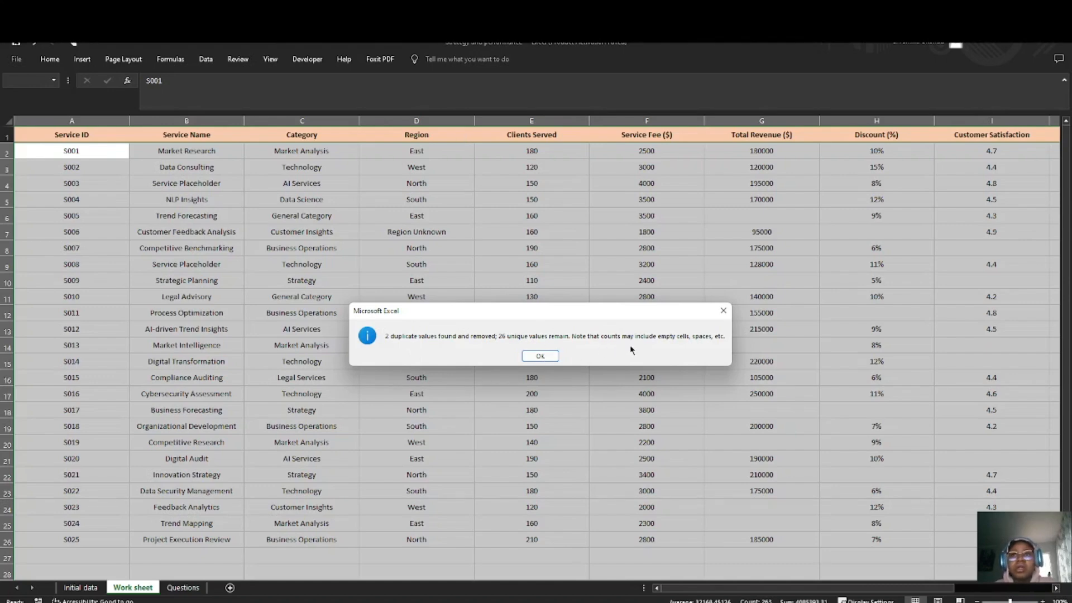
pyautogui.click(540, 356)
# Step: Examine the remaining Work sheet rows and all columns through Transaction Date for leftover blanks
pyautogui.scroll(-1, 287, 395)
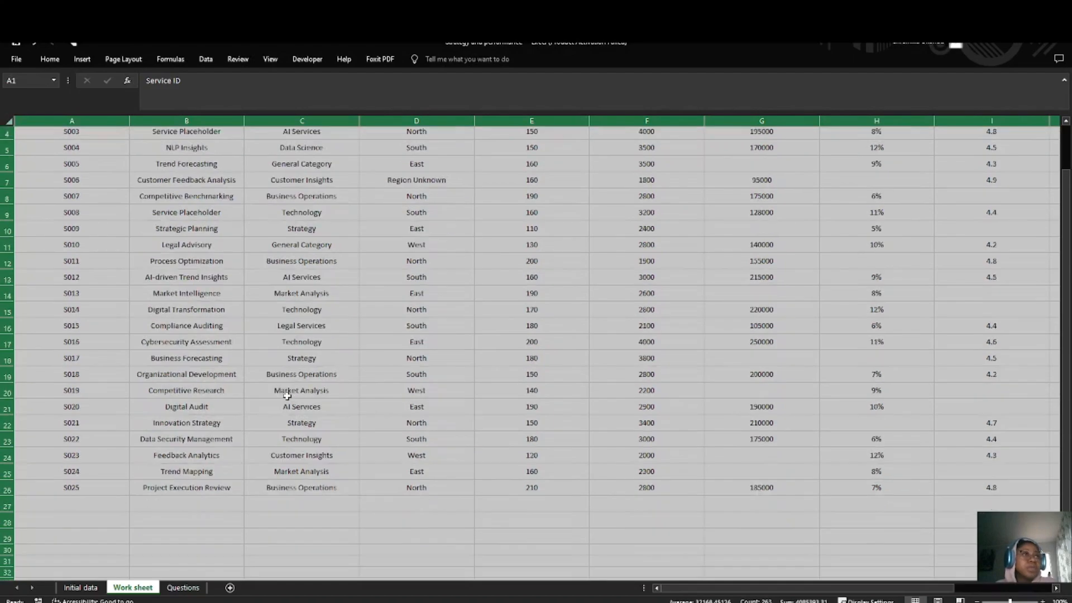
pyautogui.scroll(1, 287, 395)
pyautogui.hscroll(3, 413, 402)
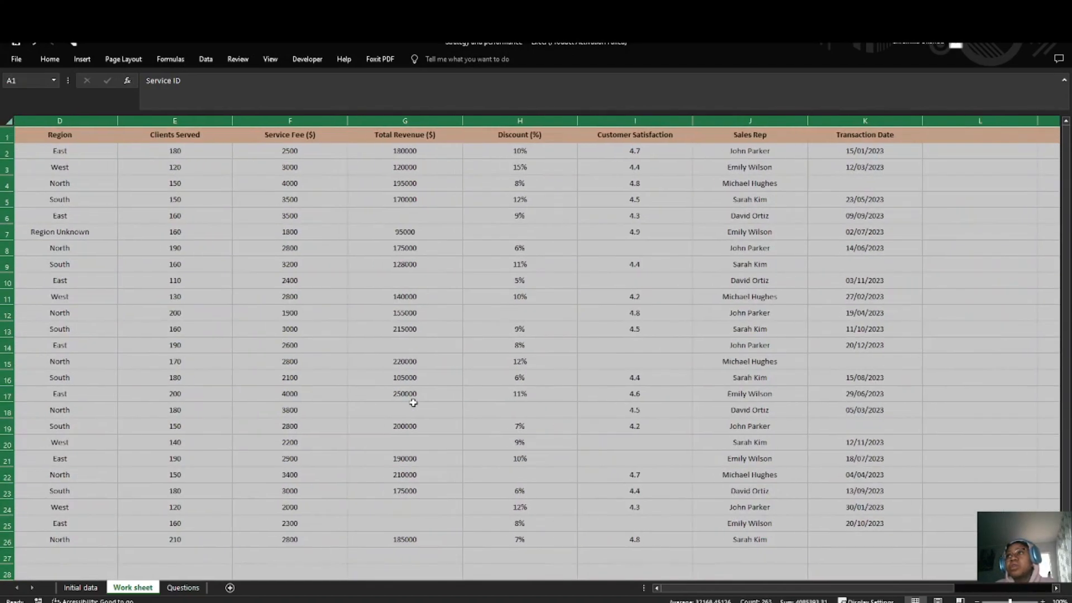
pyautogui.click(326, 376)
pyautogui.hscroll(-1, 357, 357)
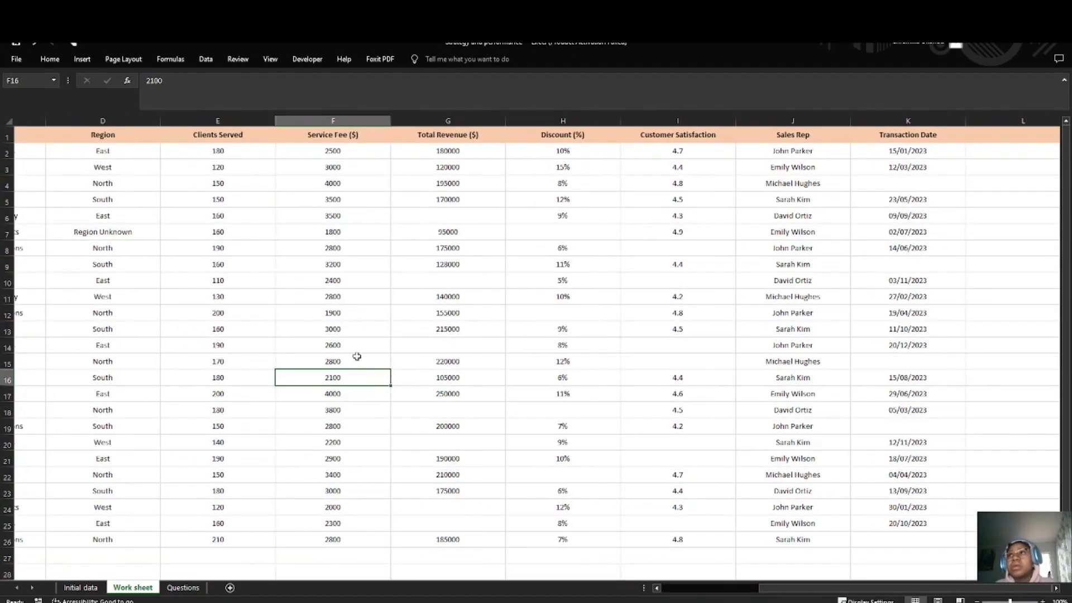
pyautogui.hscroll(1, 624, 333)
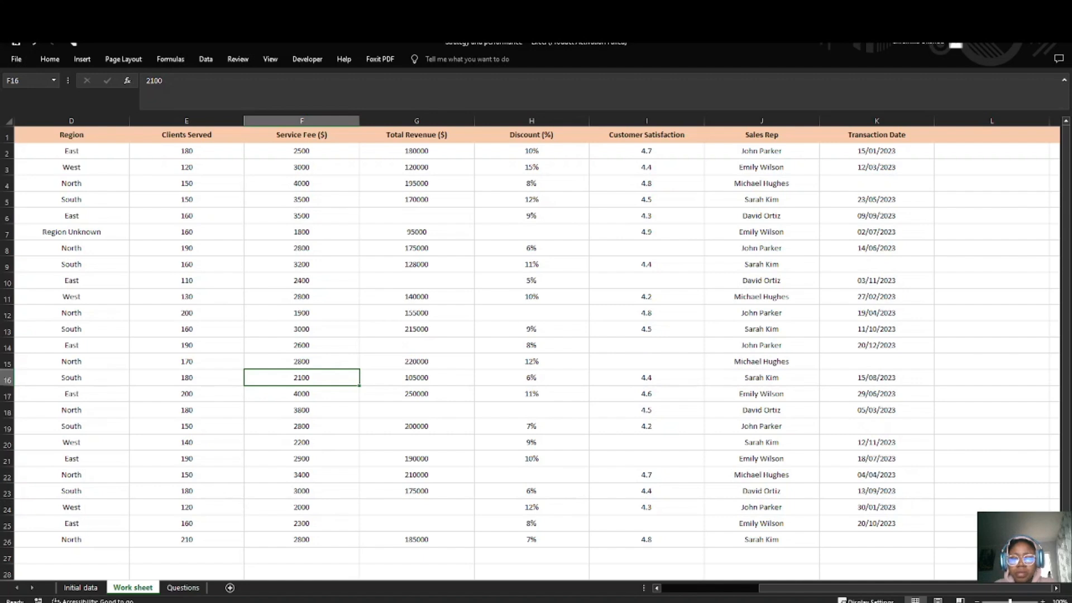
pyautogui.hotkey('alt', 'Tab')
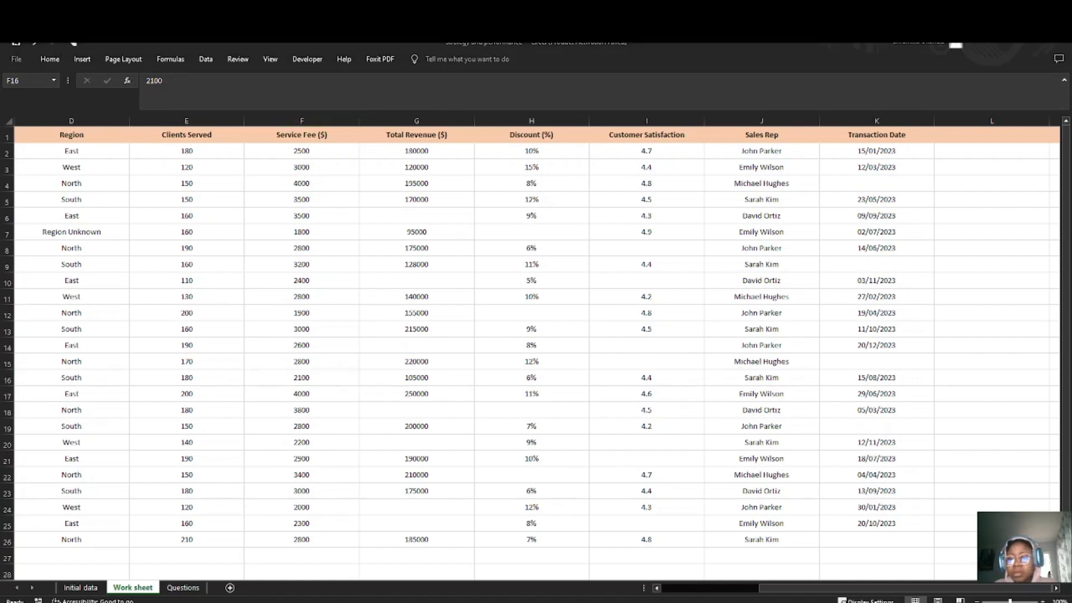
pyautogui.hotkey('ctrl', 'z')
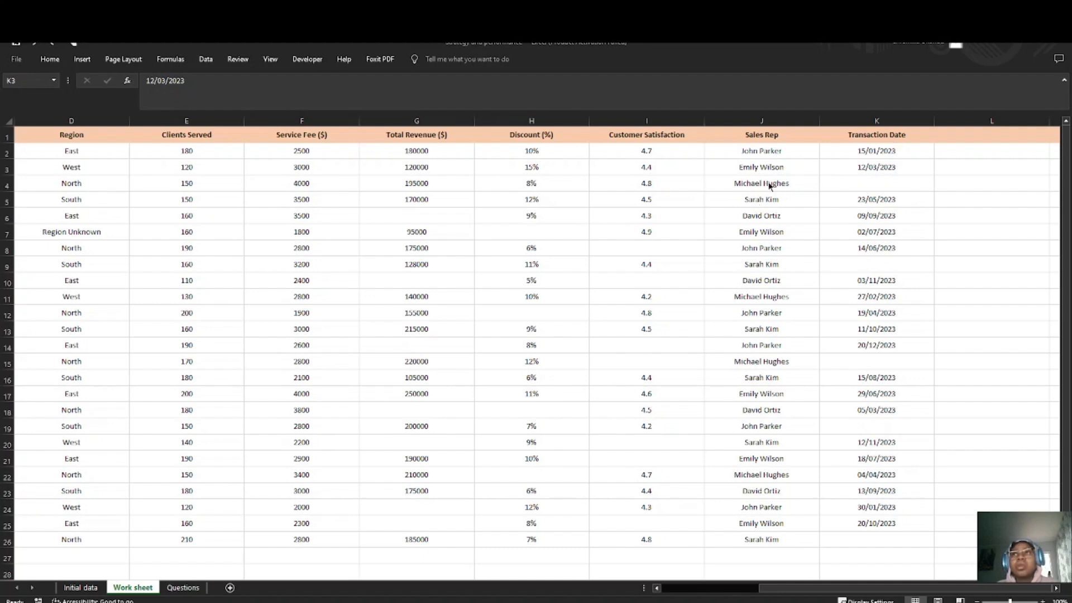
# Step: Try to fill blank Transaction Date cells K4, K9 and K15 with 13/03/2023, 15/06/2023 and 21/12/2023 by extending the date above each
pyautogui.click(856, 183)
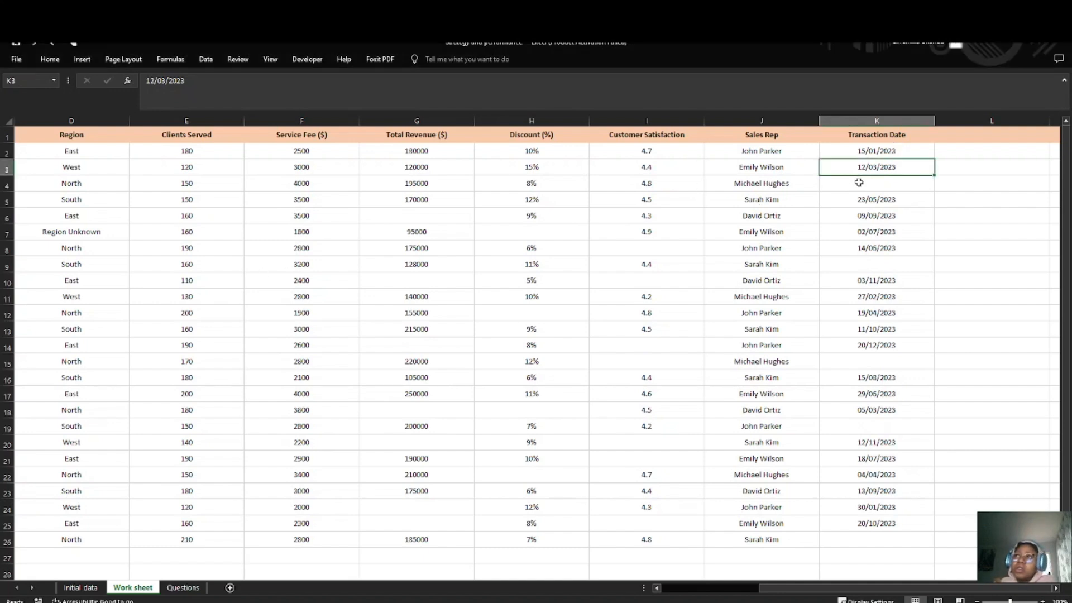
pyautogui.click(860, 182)
pyautogui.click(874, 171)
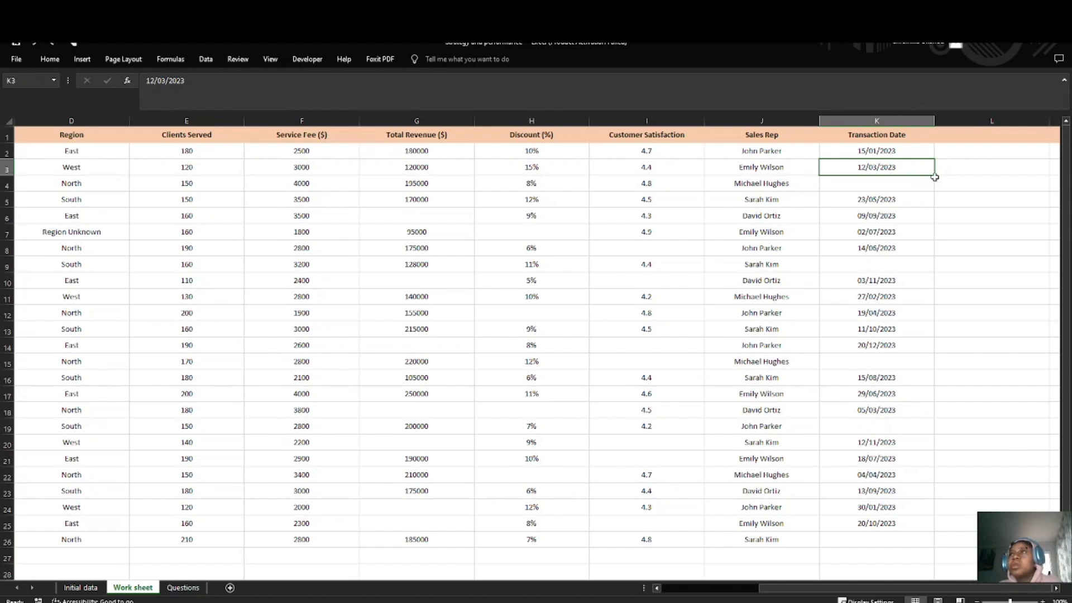
pyautogui.moveTo(935, 175); pyautogui.dragTo(936, 191)
pyautogui.click(922, 250)
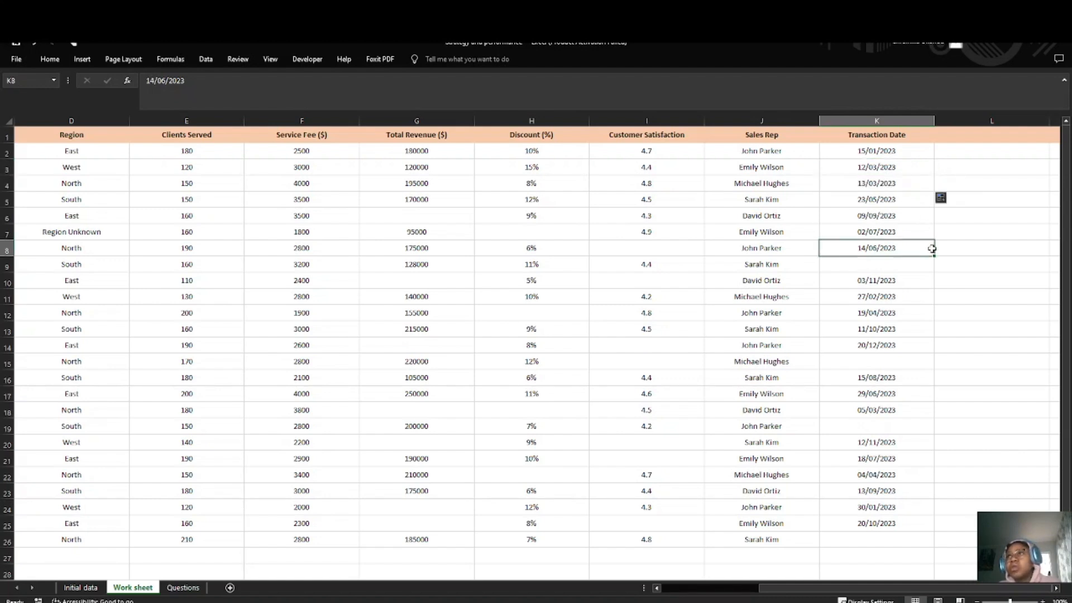
pyautogui.moveTo(934, 256); pyautogui.dragTo(933, 269)
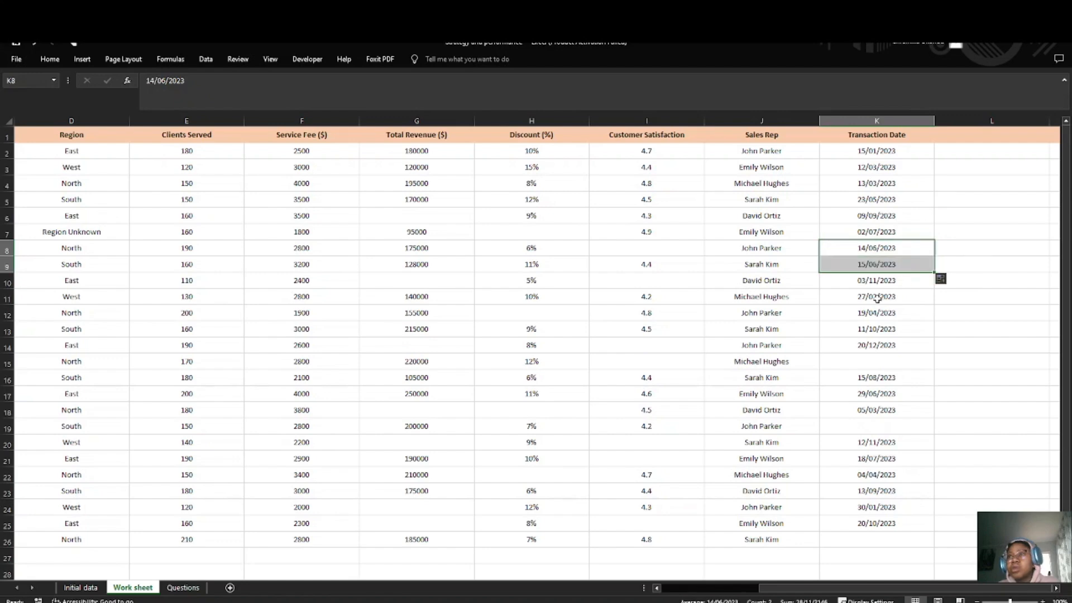
pyautogui.scroll(-1, 875, 300)
pyautogui.click(884, 295)
pyautogui.click(924, 283)
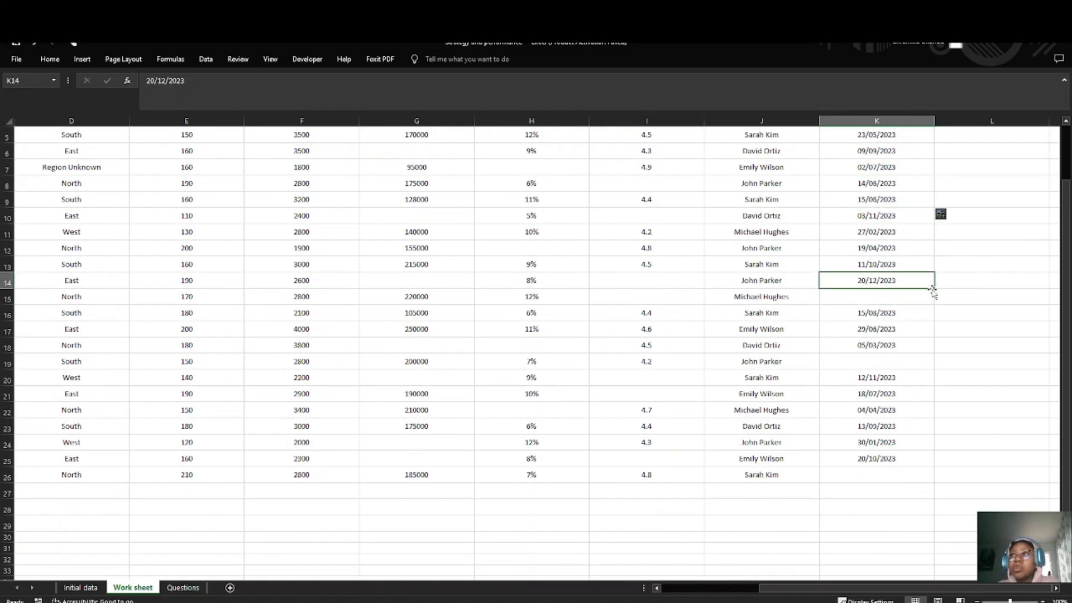
pyautogui.moveTo(933, 288); pyautogui.dragTo(931, 301)
pyautogui.scroll(-1, 899, 254)
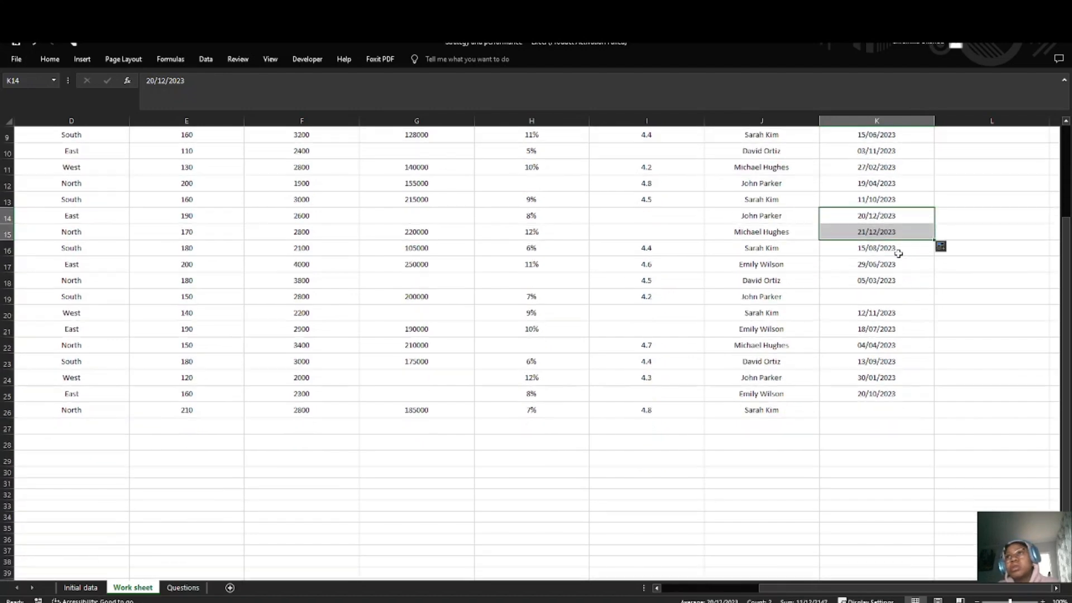
# Step: Undo the date fills in cells K15, K9 and K4 of the Transaction Date column
pyautogui.hotkey('ctrl', 'z')
pyautogui.scroll(2, 903, 235)
pyautogui.click(903, 235)
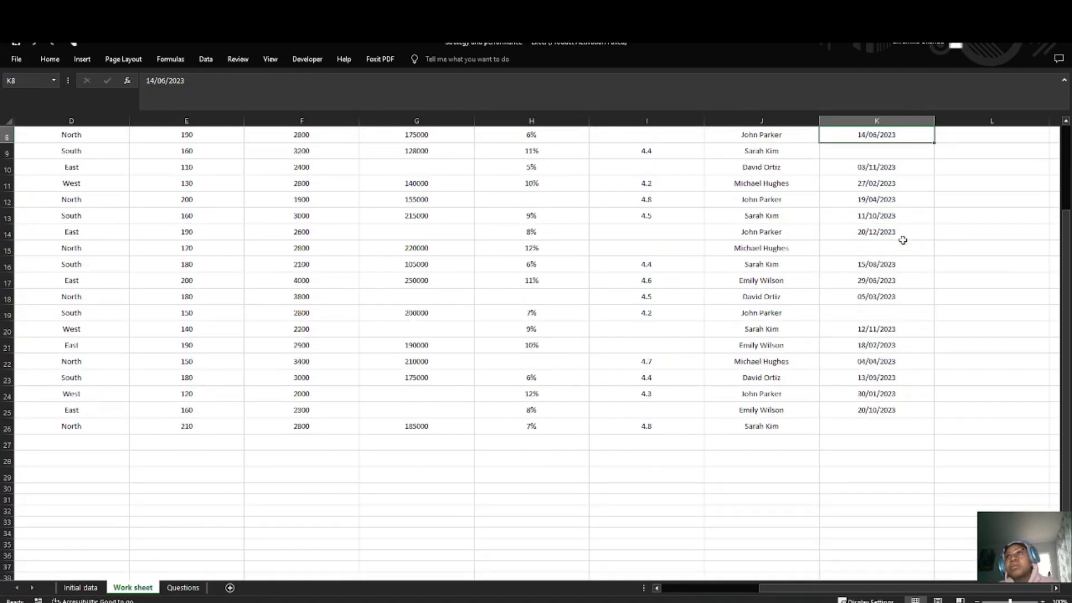
pyautogui.scroll(1, 910, 256)
pyautogui.hotkey('ctrl', 'z')
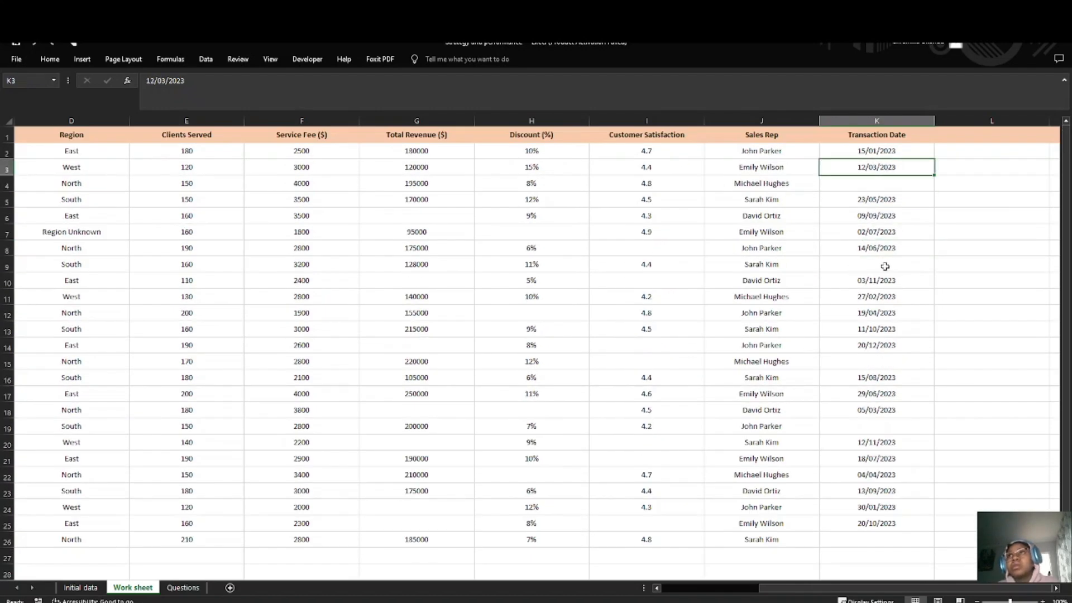
# Step: Create a conditional formatting rule for the whole Transaction Date column that formats only cells containing Blanks
pyautogui.click(886, 266)
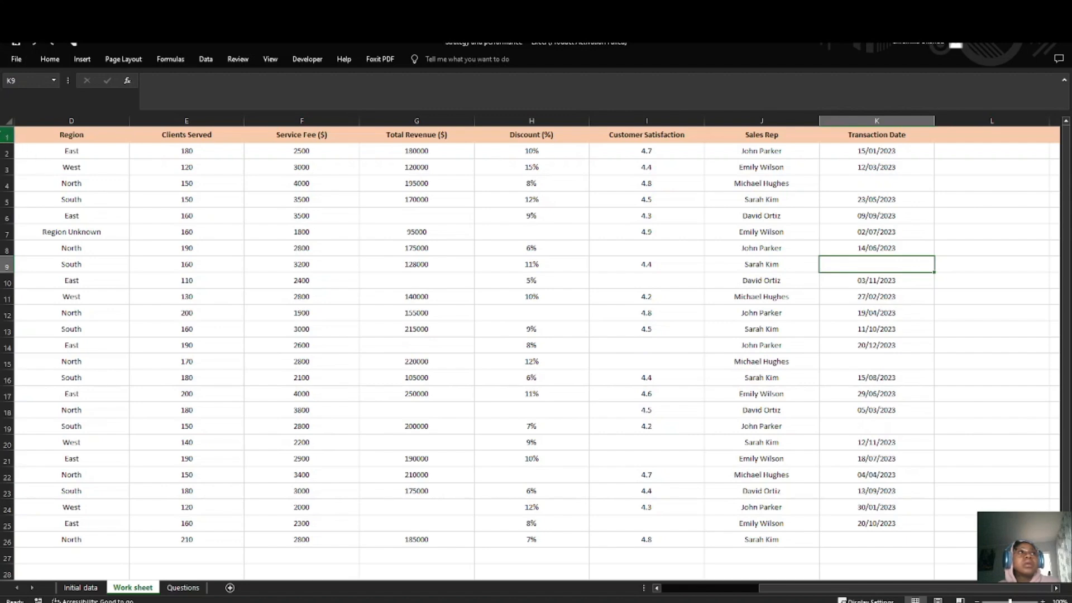
pyautogui.click(863, 121)
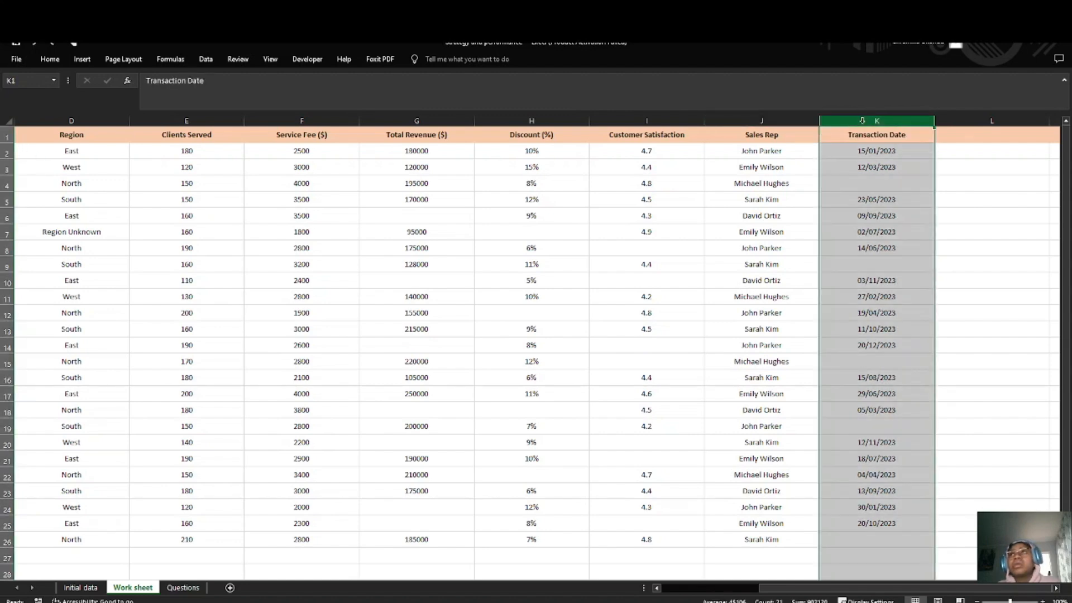
pyautogui.click(50, 59)
pyautogui.click(496, 101)
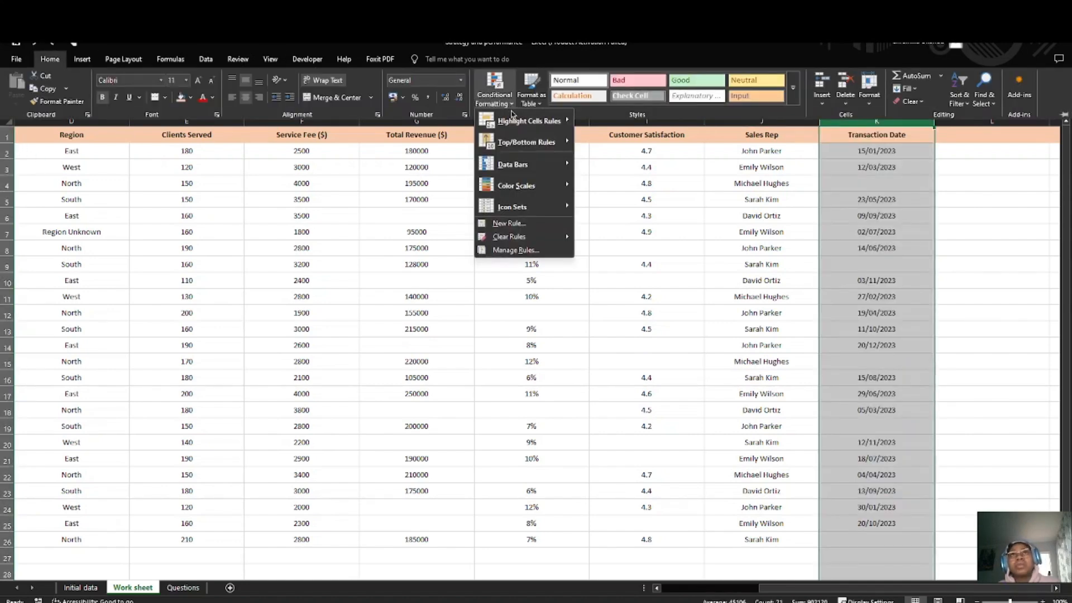
pyautogui.moveTo(532, 134)
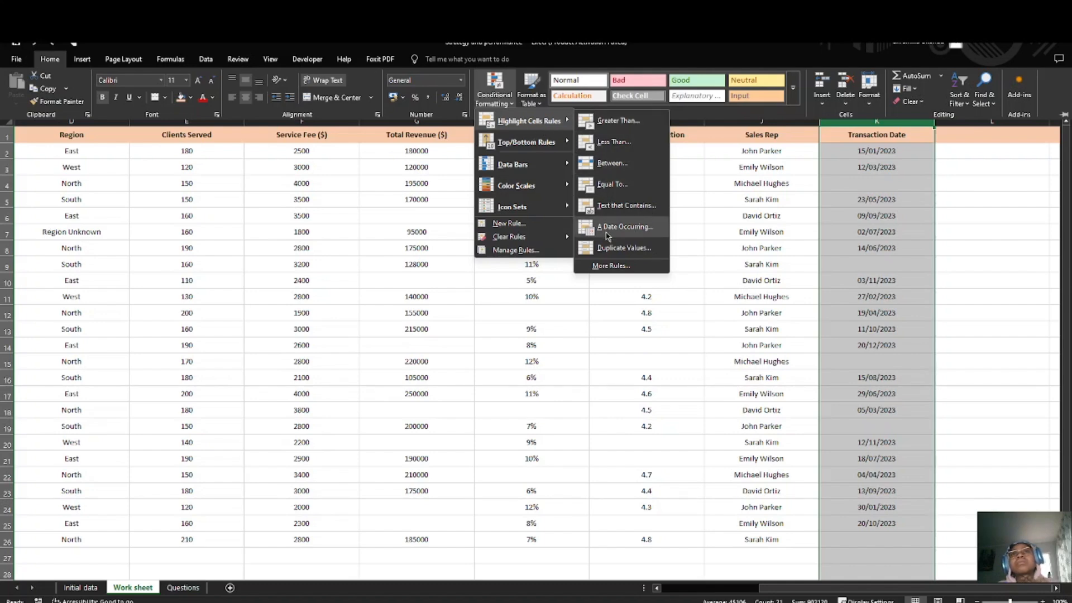
pyautogui.click(611, 266)
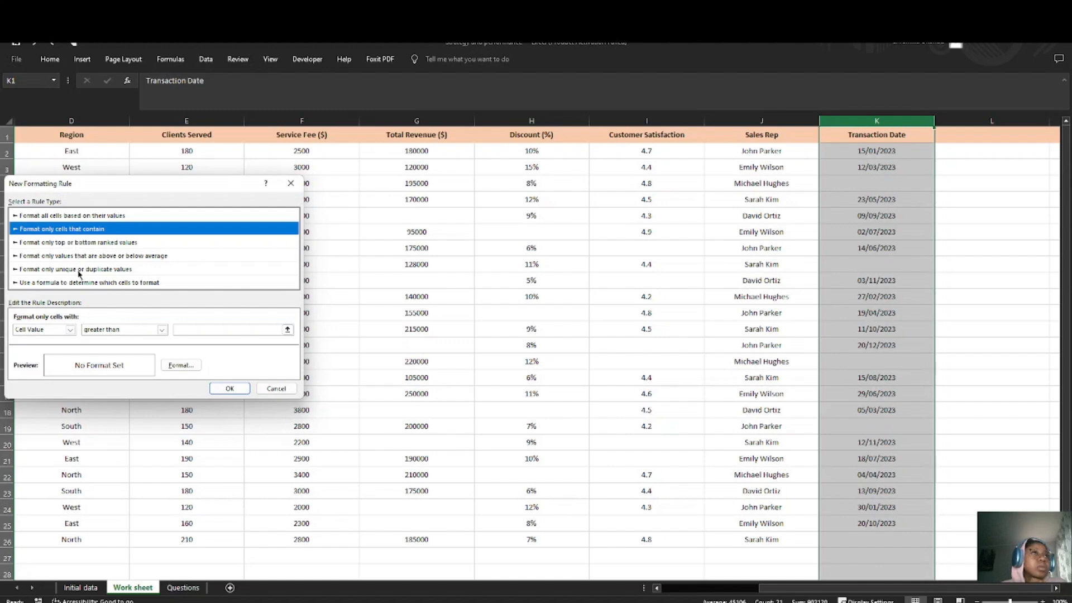
pyautogui.click(161, 330)
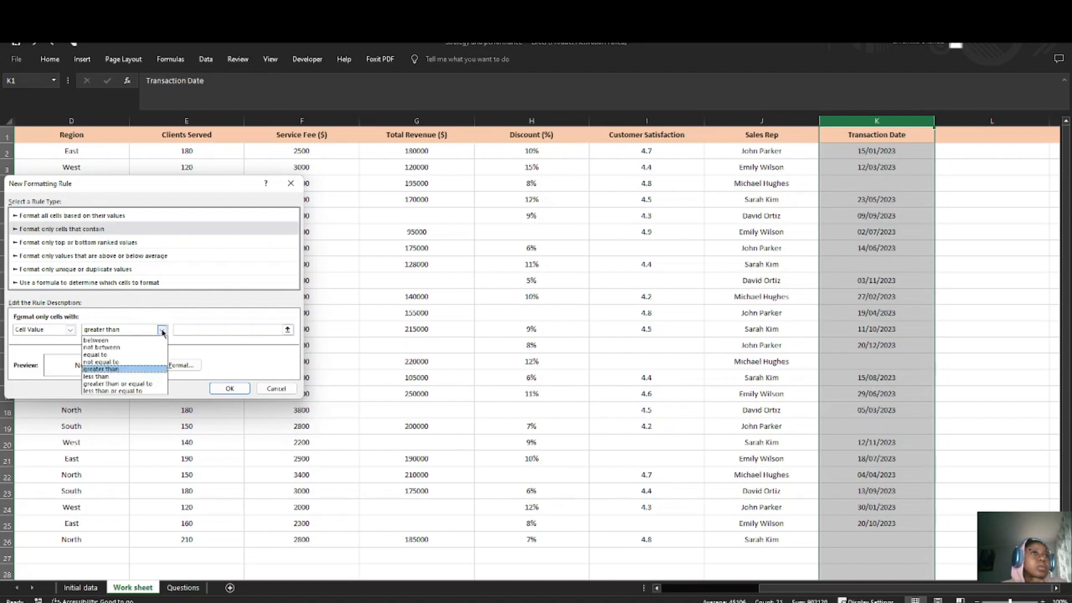
pyautogui.click(116, 257)
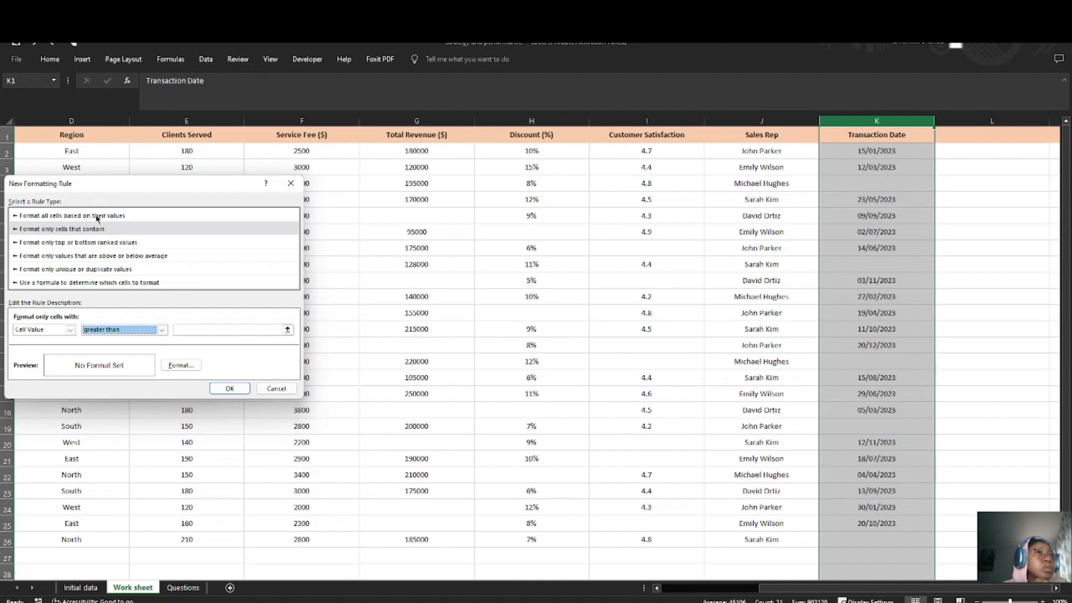
pyautogui.click(37, 229)
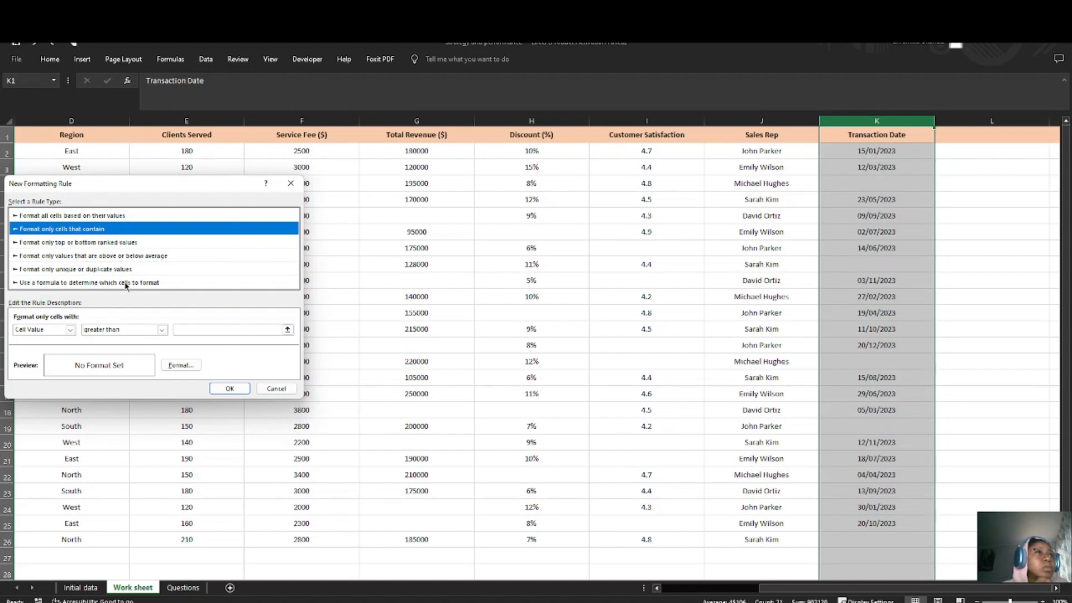
pyautogui.click(163, 331)
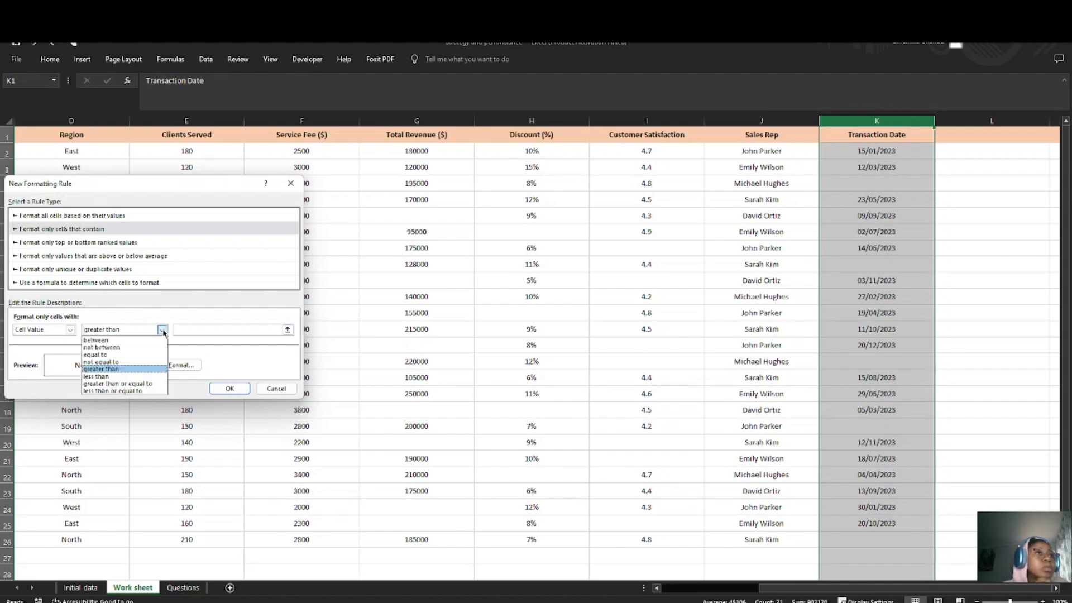
pyautogui.click(76, 333)
pyautogui.click(70, 329)
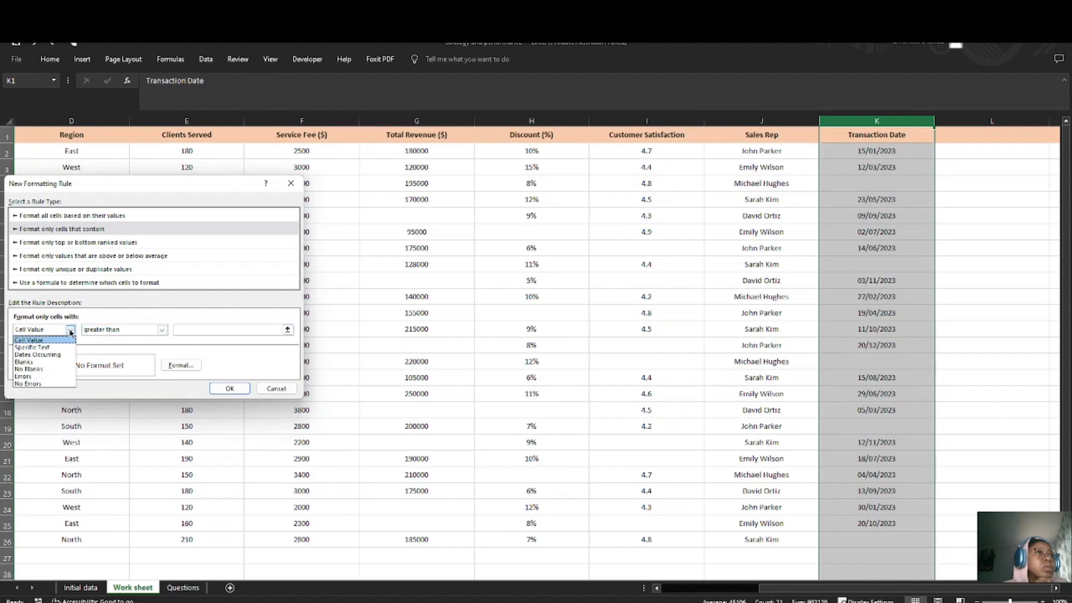
pyautogui.click(23, 361)
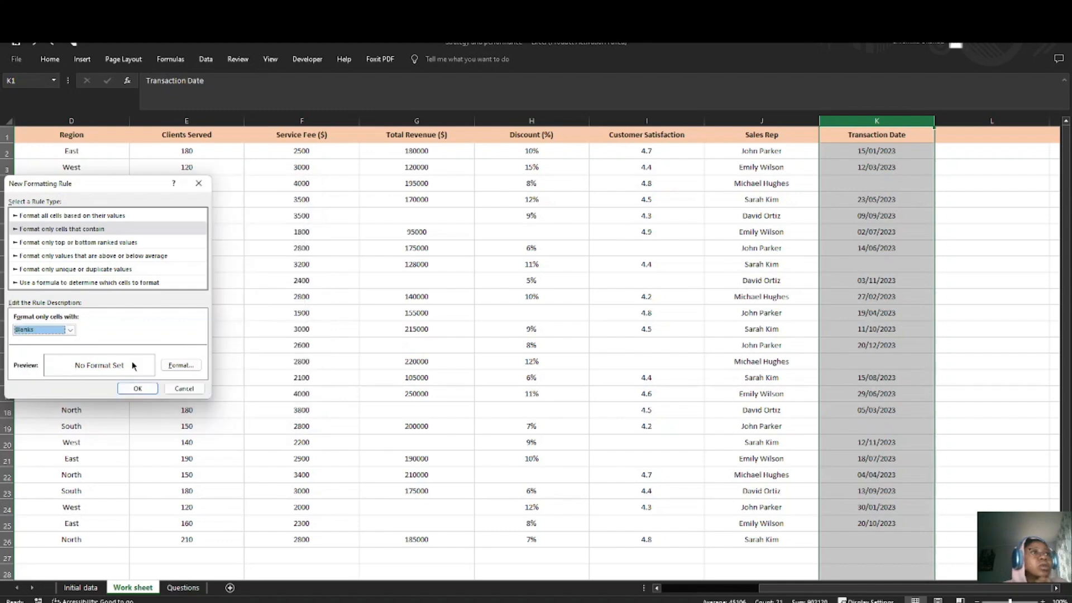
# Step: Set the blanks rule's format to a solid dark orange background fill
pyautogui.click(188, 370)
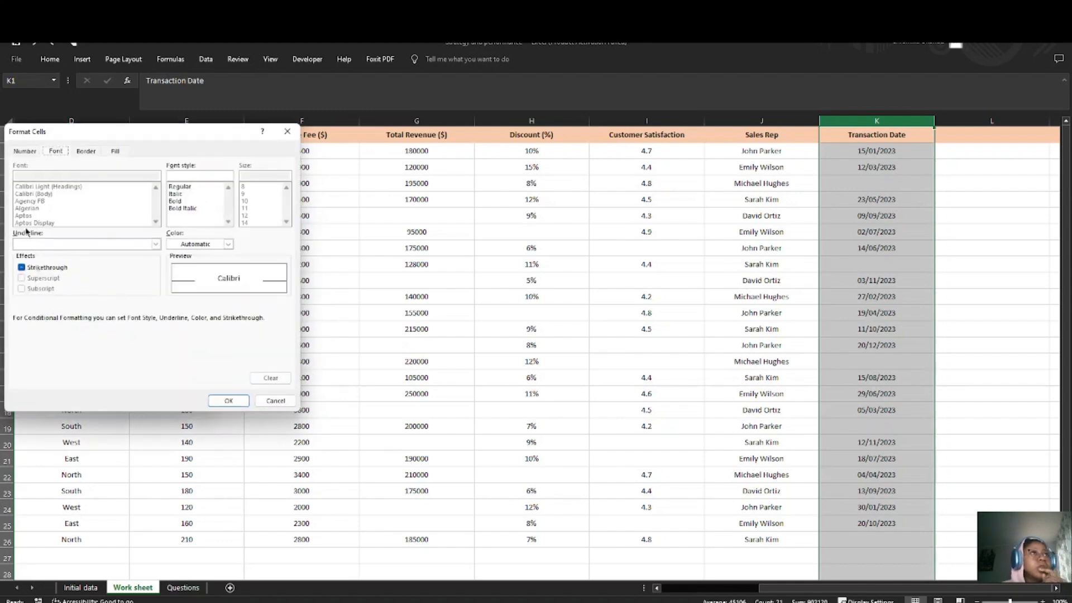
pyautogui.click(116, 151)
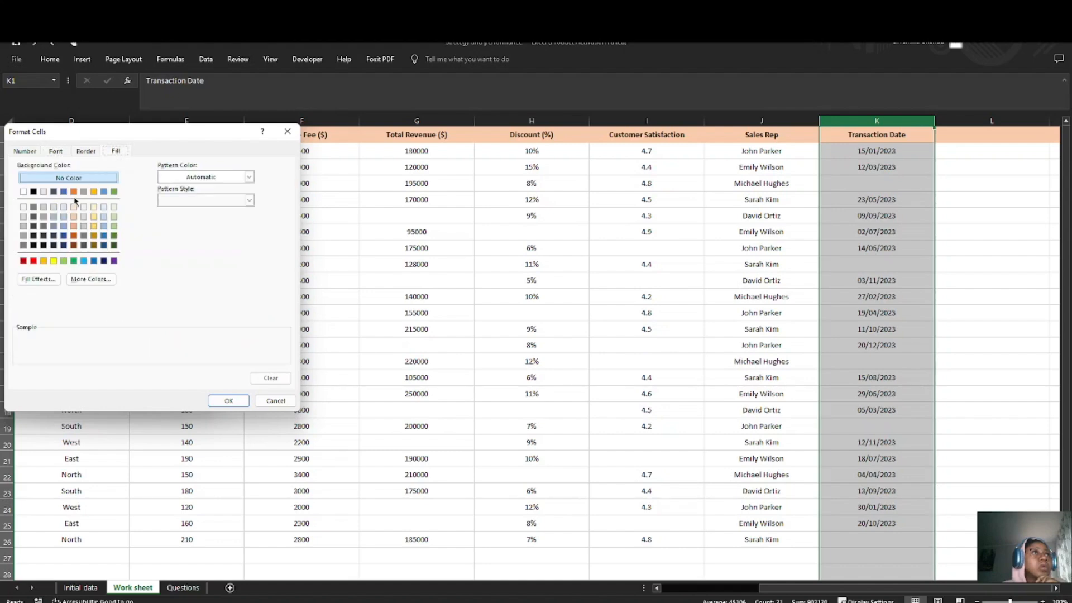
pyautogui.click(73, 235)
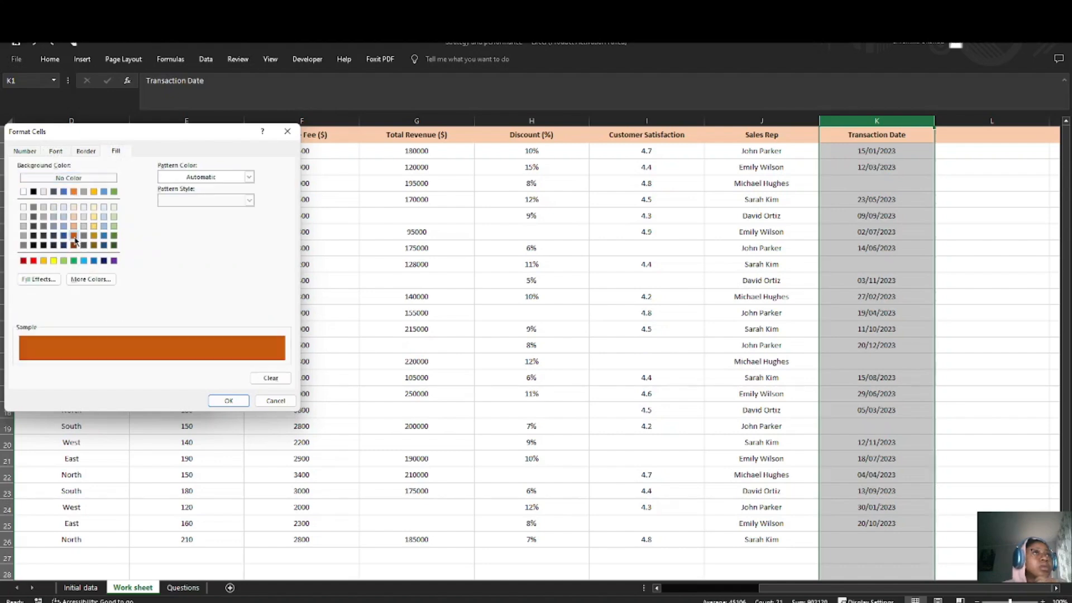
pyautogui.click(223, 401)
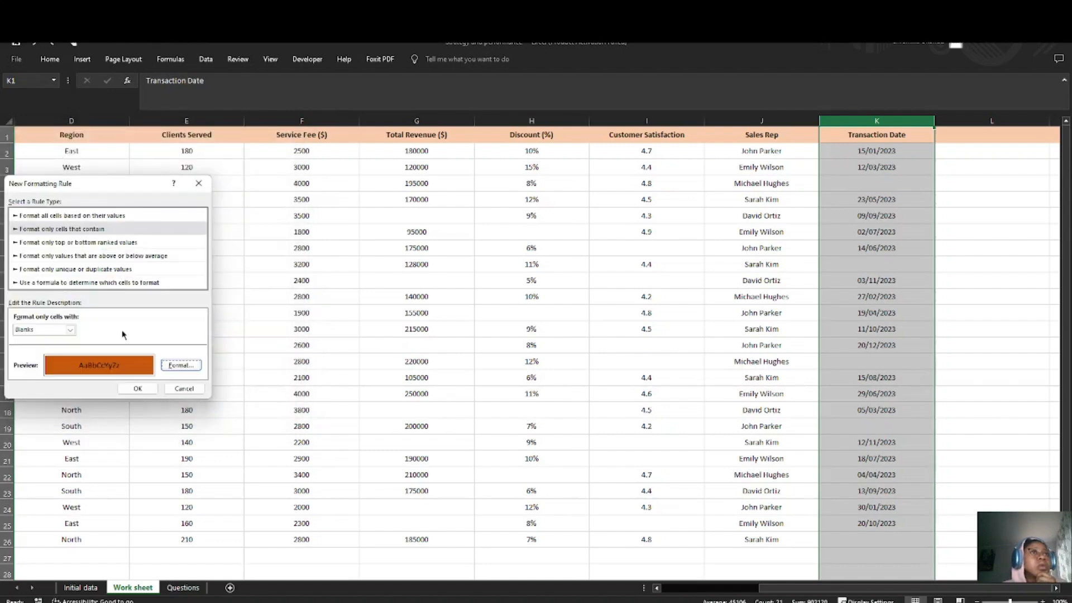
# Step: Apply the new blanks formatting rule to the Transaction Date column
pyautogui.click(138, 388)
pyautogui.click(884, 311)
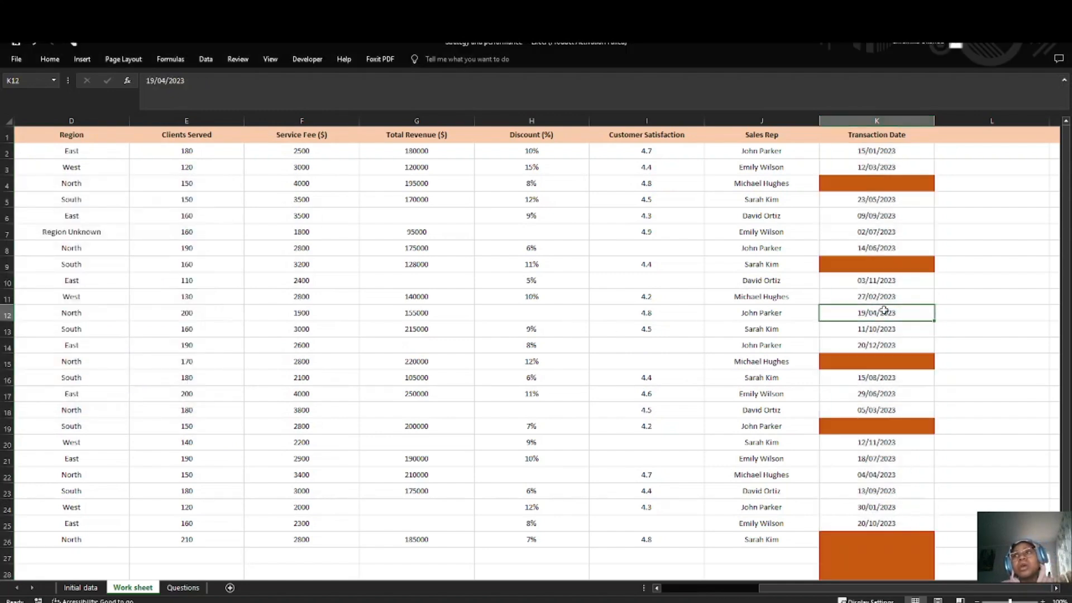
pyautogui.click(887, 182)
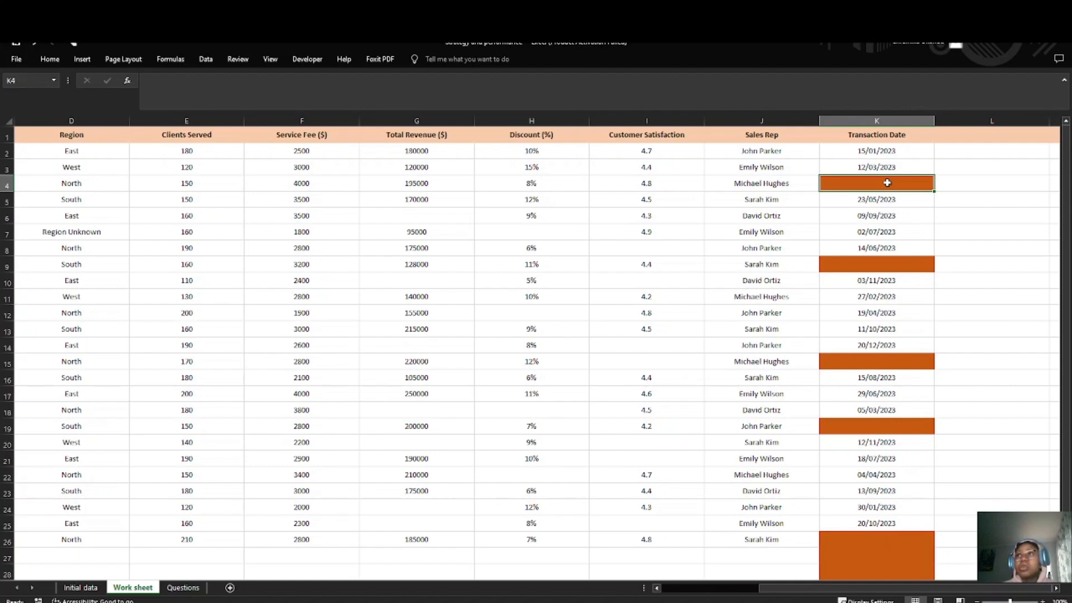
# Step: Fill blank Transaction Date cells K4 and K9 with 13/03/2023 and 15/06/2023 by extending the date above each
pyautogui.click(908, 168)
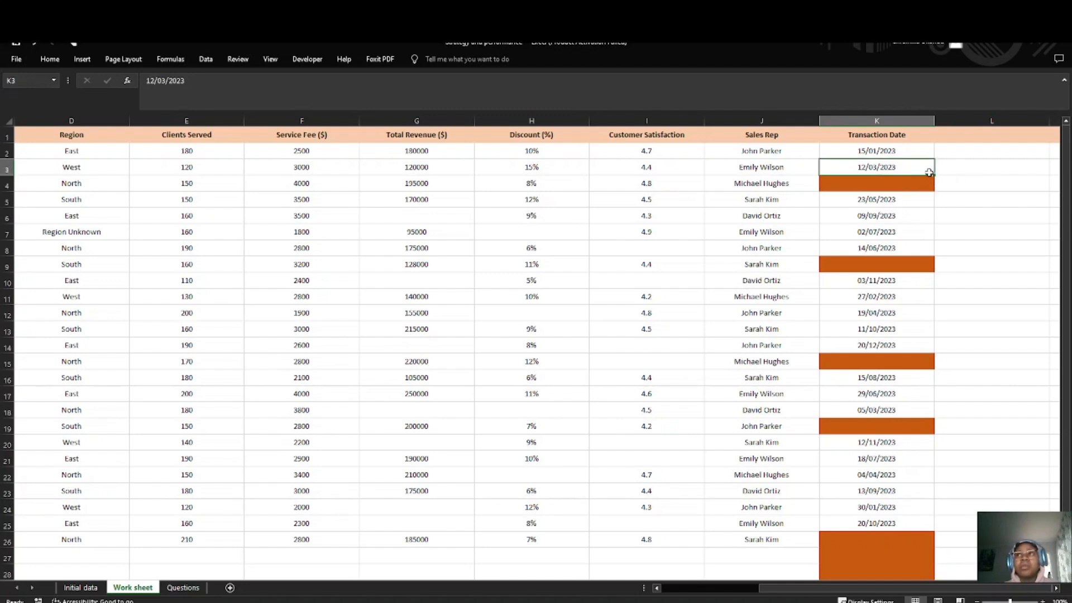
pyautogui.moveTo(934, 176)
pyautogui.mouseDown()
pyautogui.moveTo(953, 184)
pyautogui.moveTo(943, 190)
pyautogui.mouseUp()
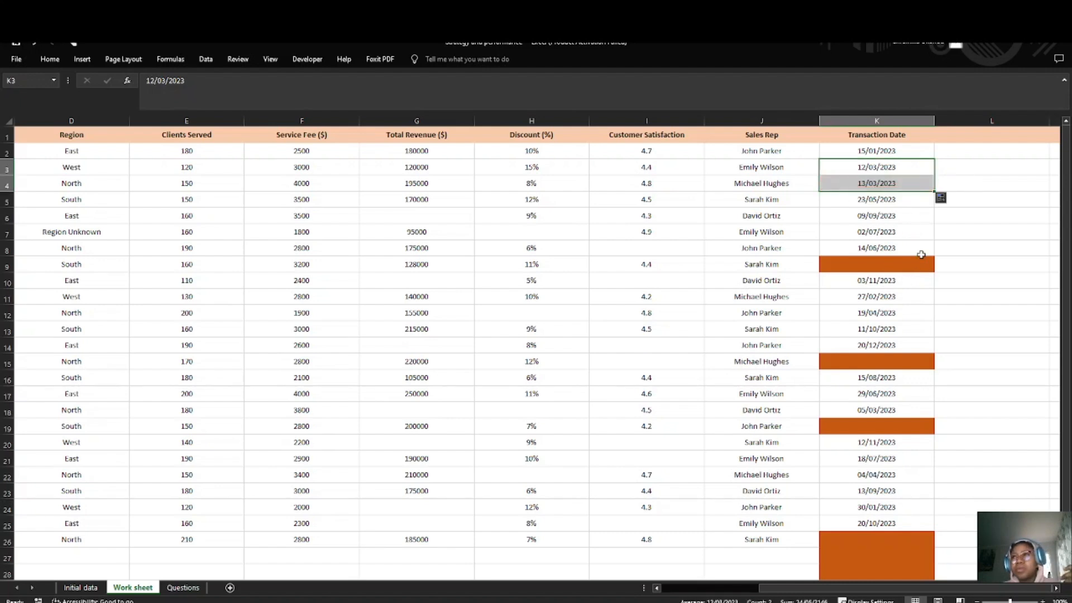
pyautogui.click(920, 253)
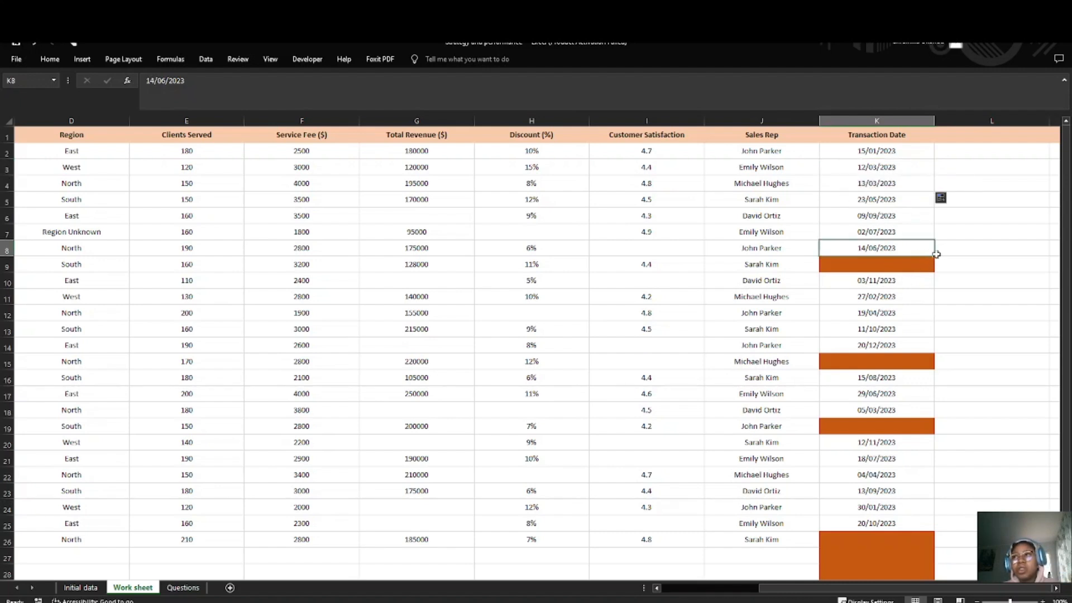
pyautogui.moveTo(936, 255); pyautogui.dragTo(929, 279)
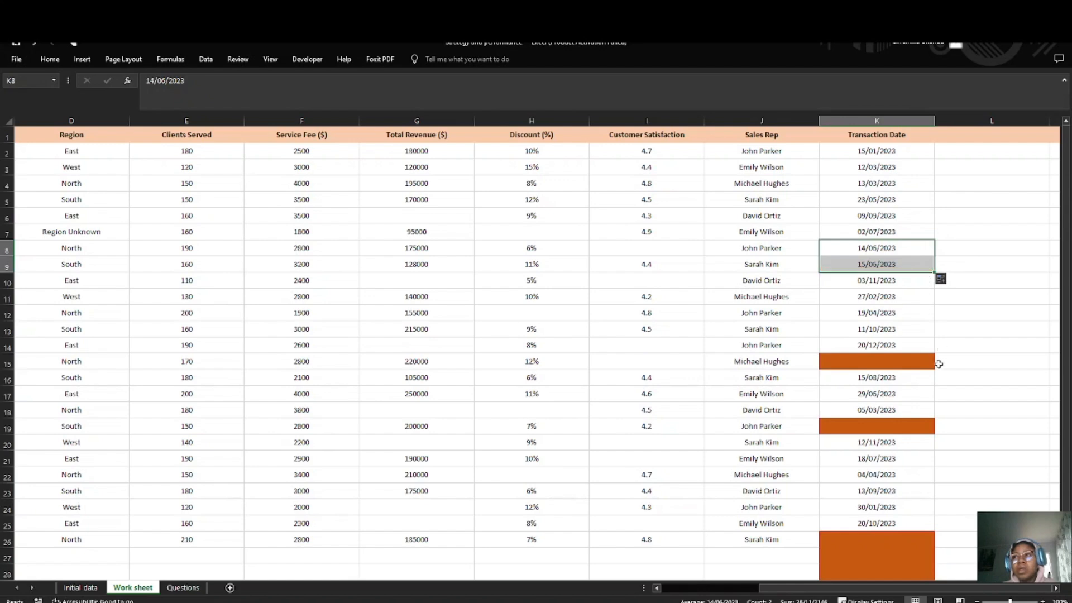
# Step: Fill blank Transaction Date cells K15 and K19 with 21/12/2023 and 06/03/2023 by extending the date above each
pyautogui.click(929, 351)
pyautogui.moveTo(929, 351); pyautogui.dragTo(939, 380)
pyautogui.hotkey('ctrl', 'z')
pyautogui.click(918, 409)
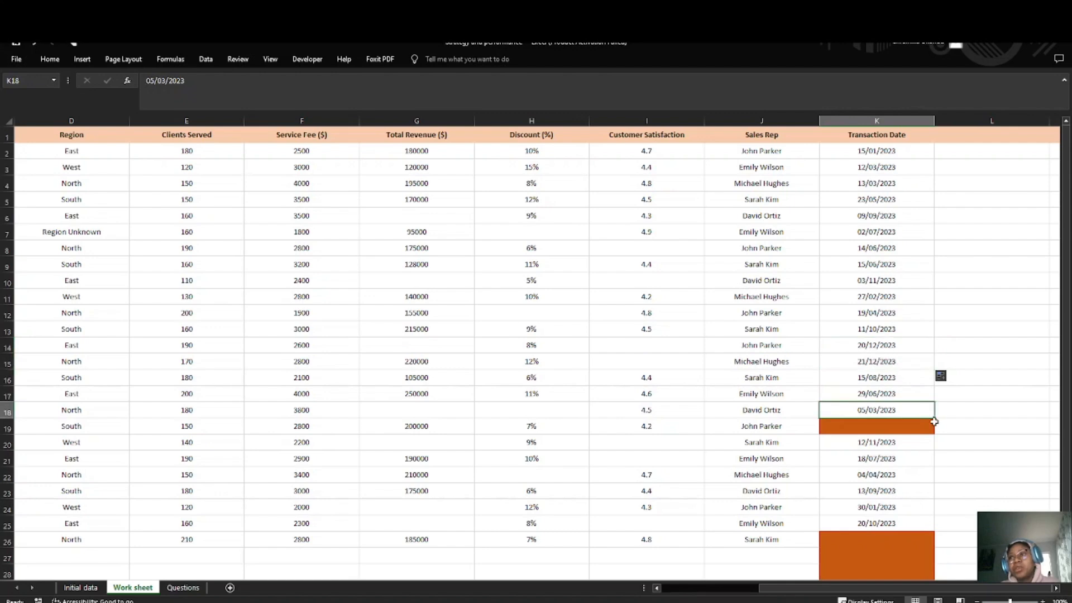
pyautogui.moveTo(934, 416); pyautogui.dragTo(935, 433)
# Step: Fill the last blank Transaction Date cell, K26, with 21/10/2023 by extending the date from K25
pyautogui.scroll(-3, 897, 402)
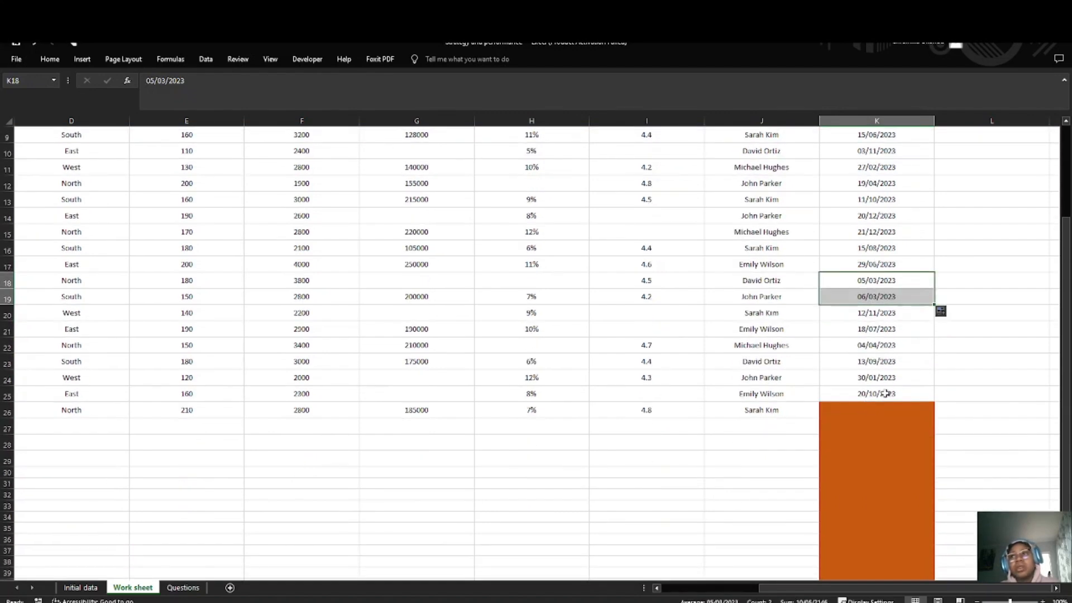
pyautogui.click(901, 413)
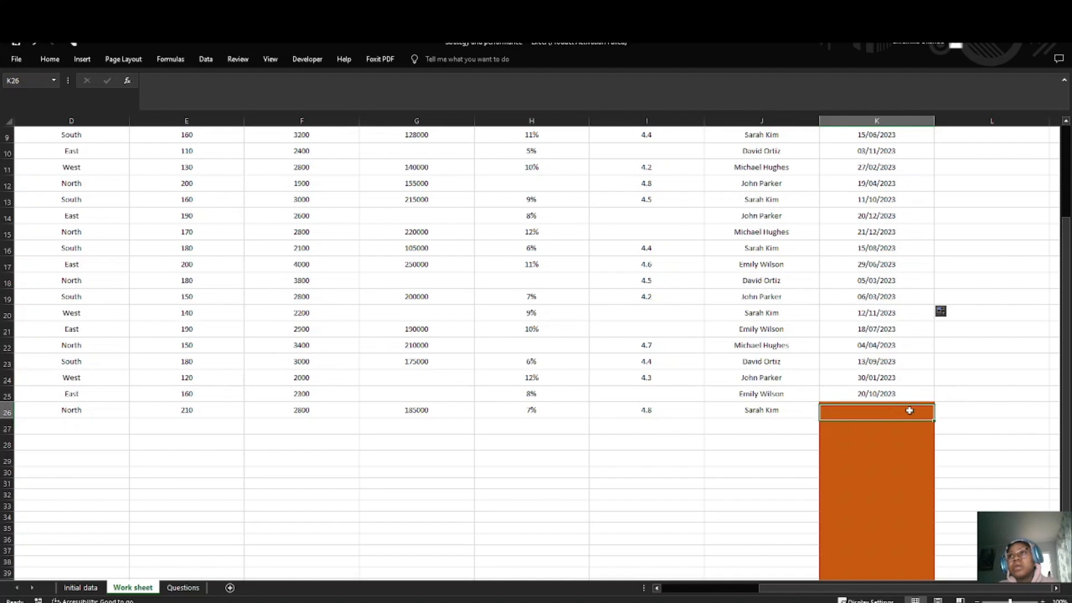
pyautogui.moveTo(908, 412); pyautogui.dragTo(894, 575)
pyautogui.scroll(15, 840, 400)
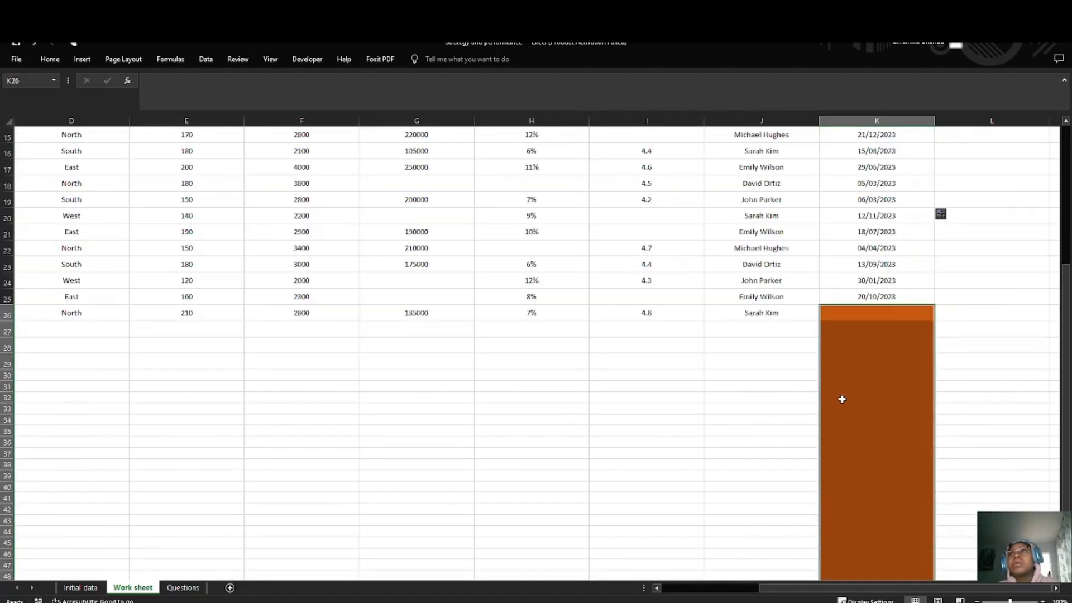
pyautogui.scroll(-1, 877, 436)
pyautogui.click(894, 462)
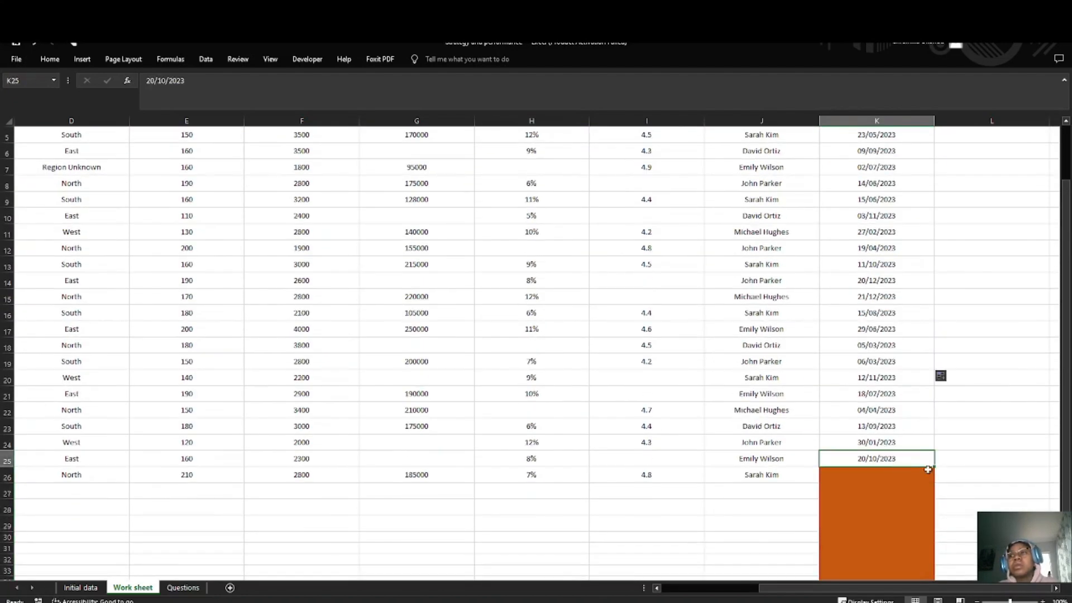
pyautogui.moveTo(934, 473); pyautogui.dragTo(936, 480)
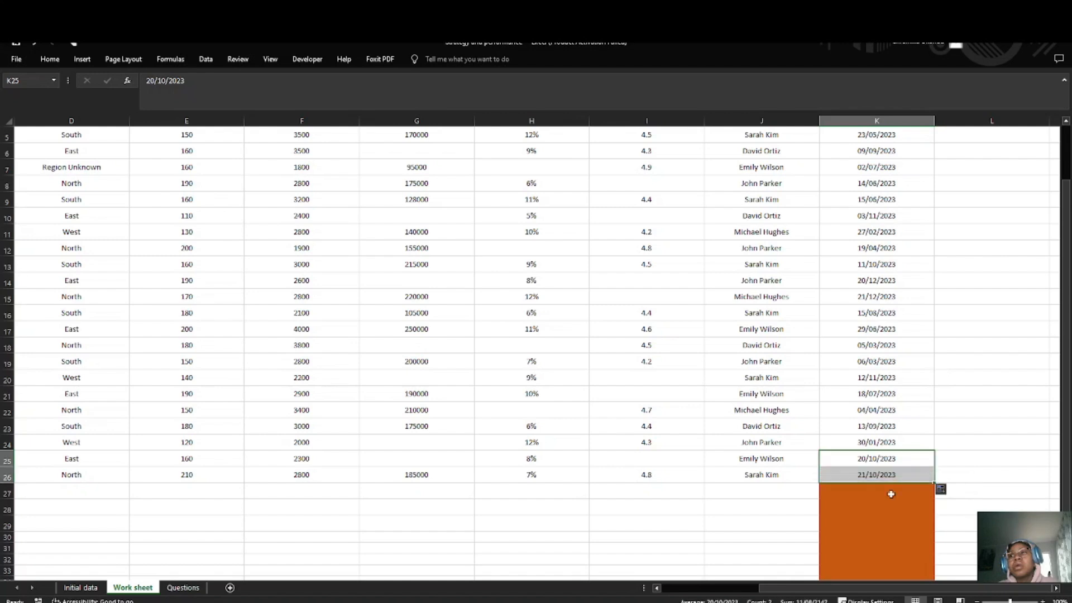
# Step: Clear the conditional formatting rules from all empty column K cells below the data, from K27 to the sheet's last row
pyautogui.click(852, 505)
pyautogui.click(837, 494)
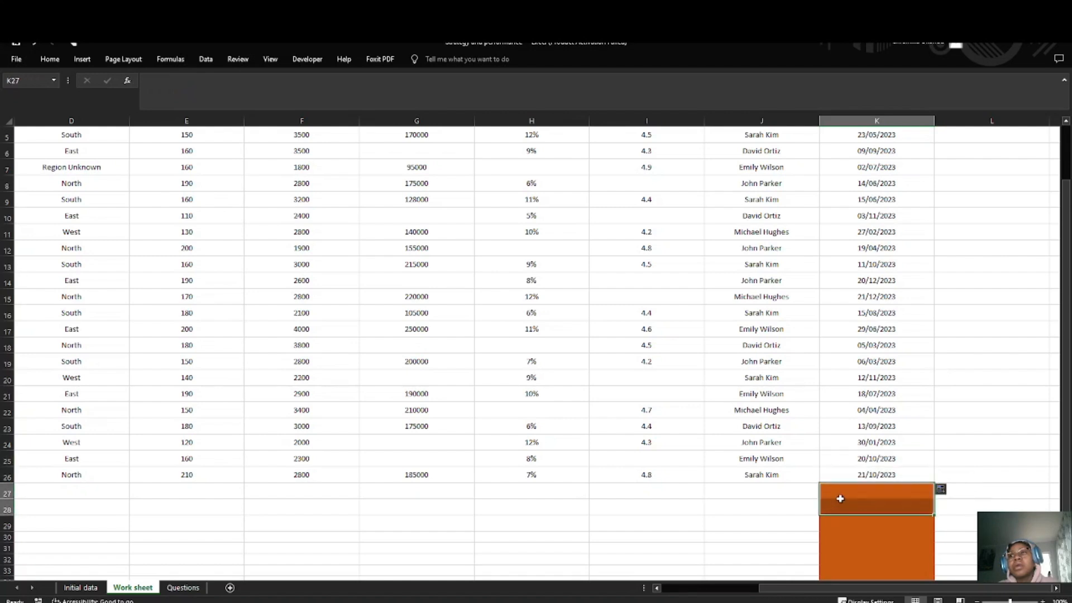
pyautogui.hotkey('ctrl', 'shift', 'Down')
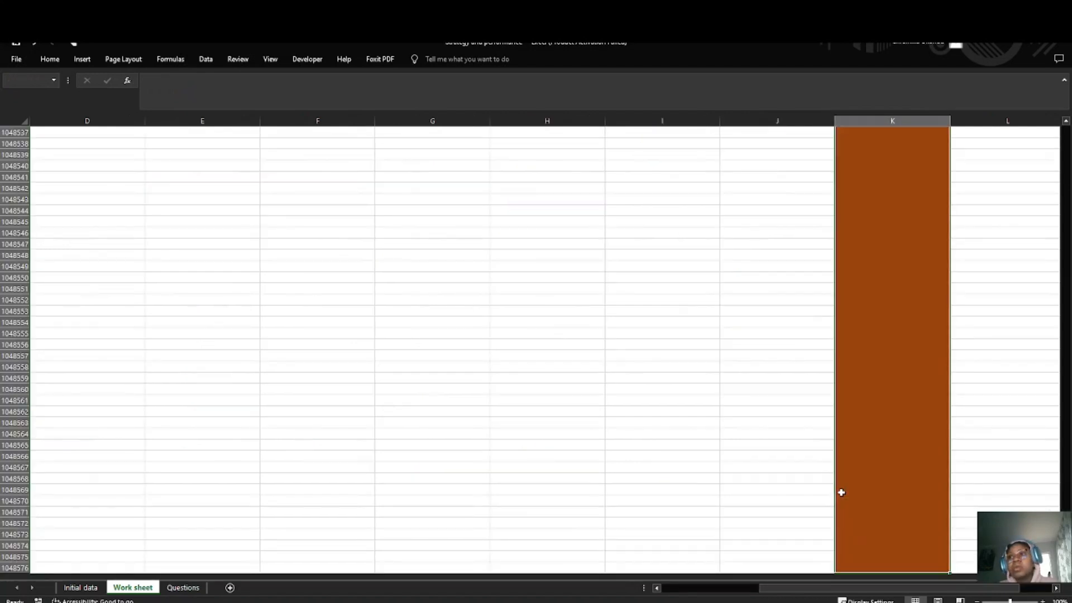
pyautogui.click(44, 63)
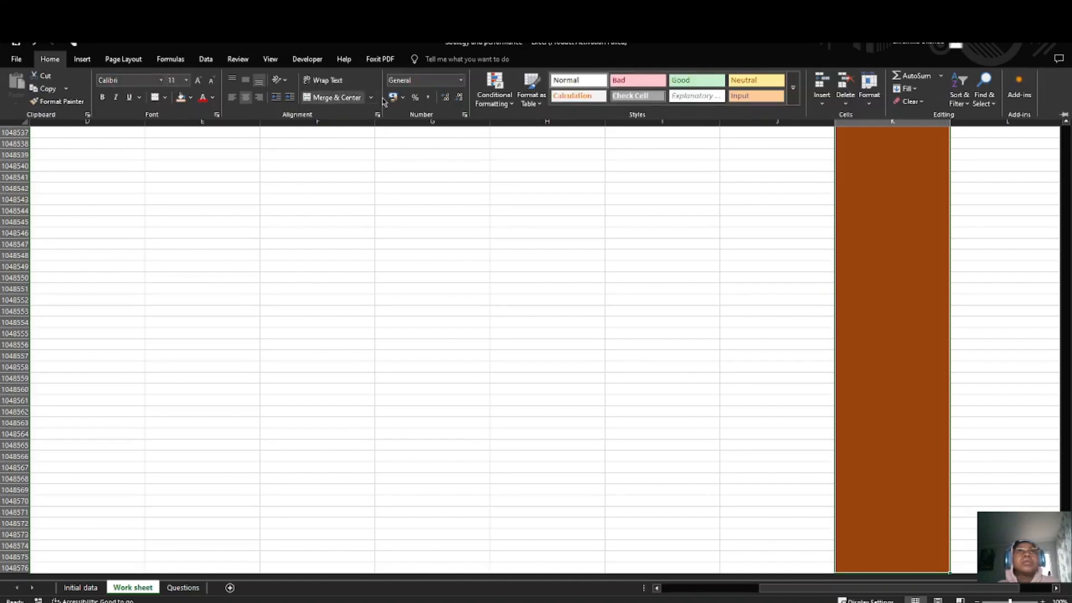
pyautogui.click(495, 92)
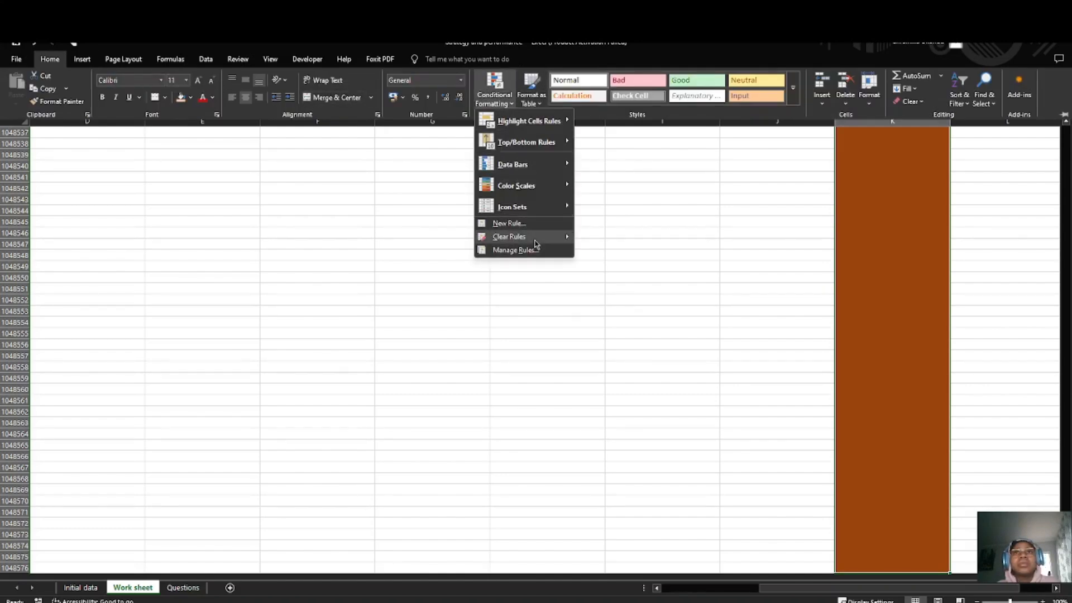
pyautogui.moveTo(535, 239)
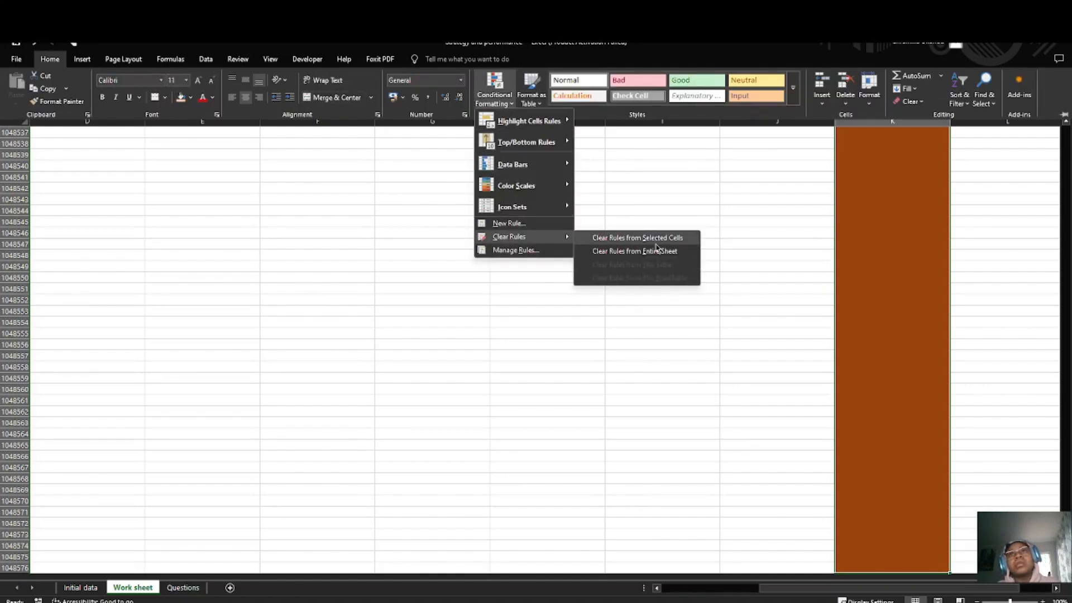
pyautogui.click(656, 242)
pyautogui.scroll(9, 760, 267)
pyautogui.scroll(17, 760, 266)
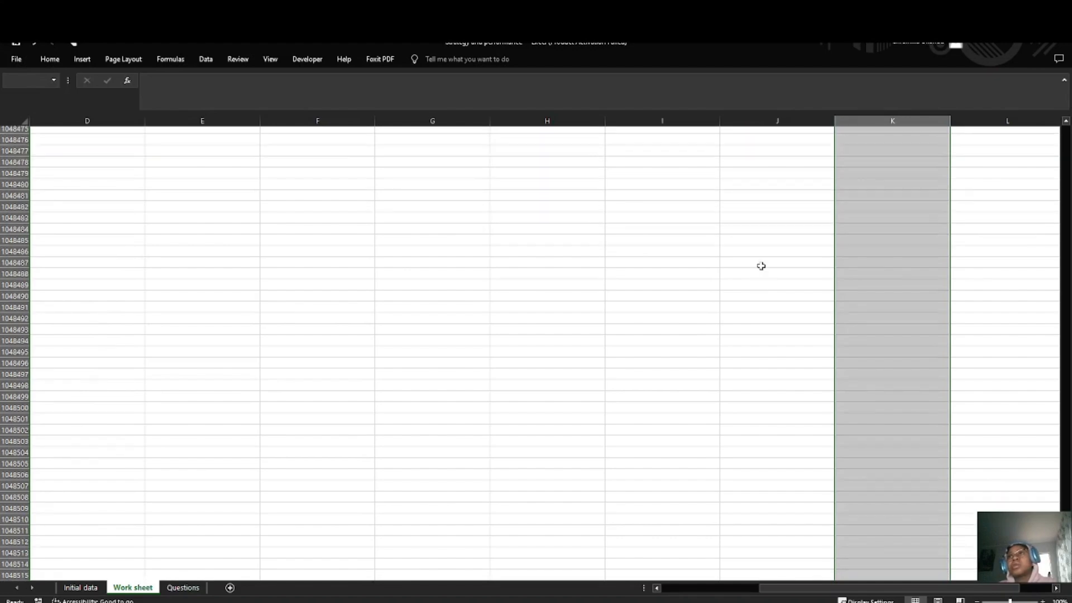
pyautogui.hotkey('ctrl', 'shift', 'Up')
pyautogui.scroll(9, 814, 229)
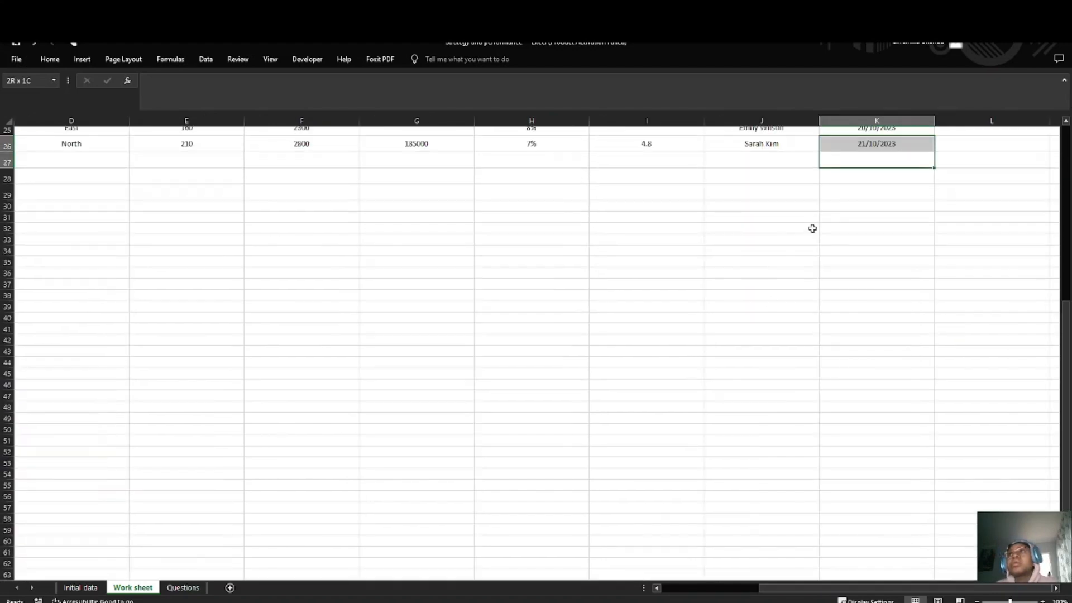
pyautogui.click(936, 335)
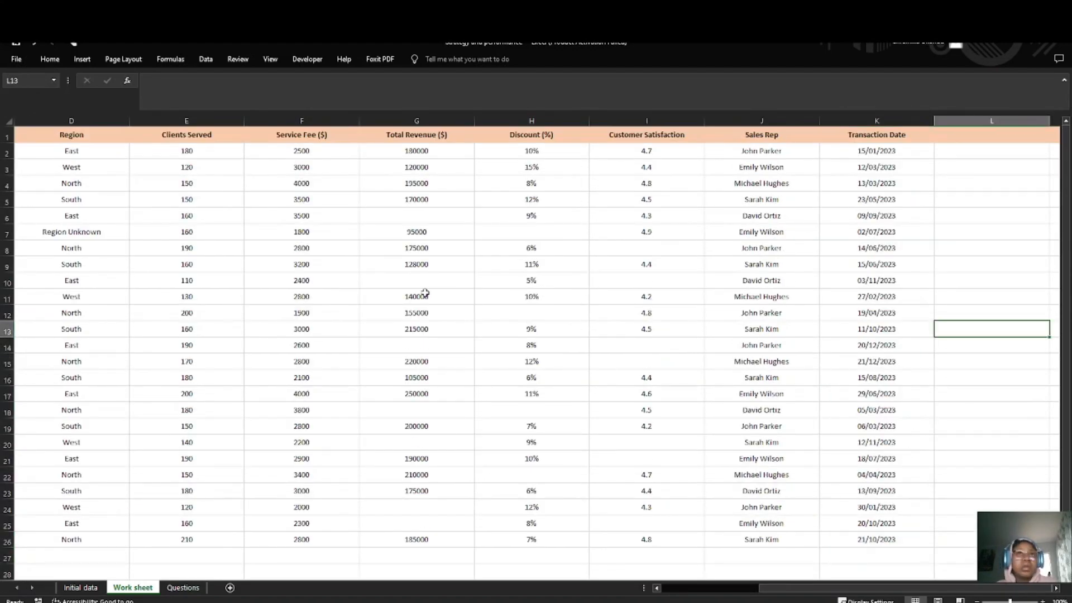
# Step: Review the dataset's columns for remaining gaps, examining the missing entries in the Total Revenue ($) column
pyautogui.hscroll(-3, 423, 292)
pyautogui.hscroll(3, 426, 293)
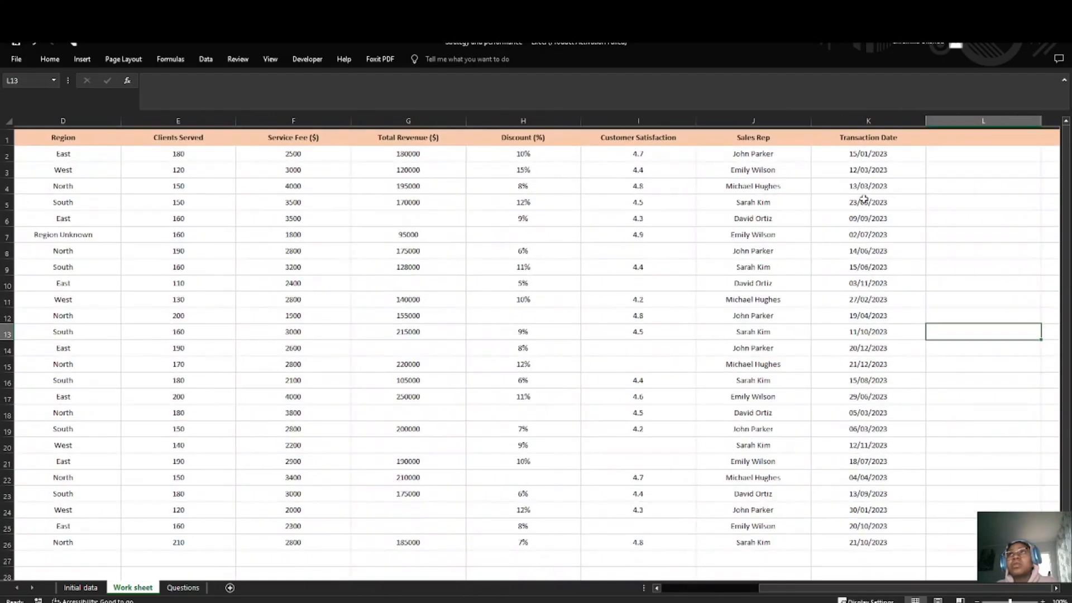
pyautogui.hscroll(-3, 795, 270)
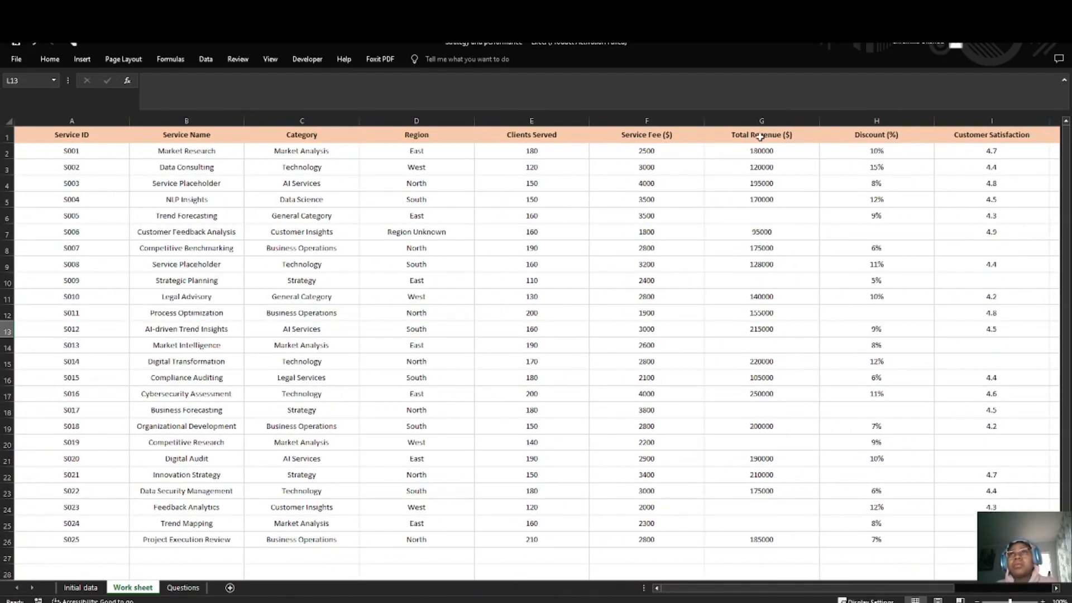
pyautogui.click(777, 118)
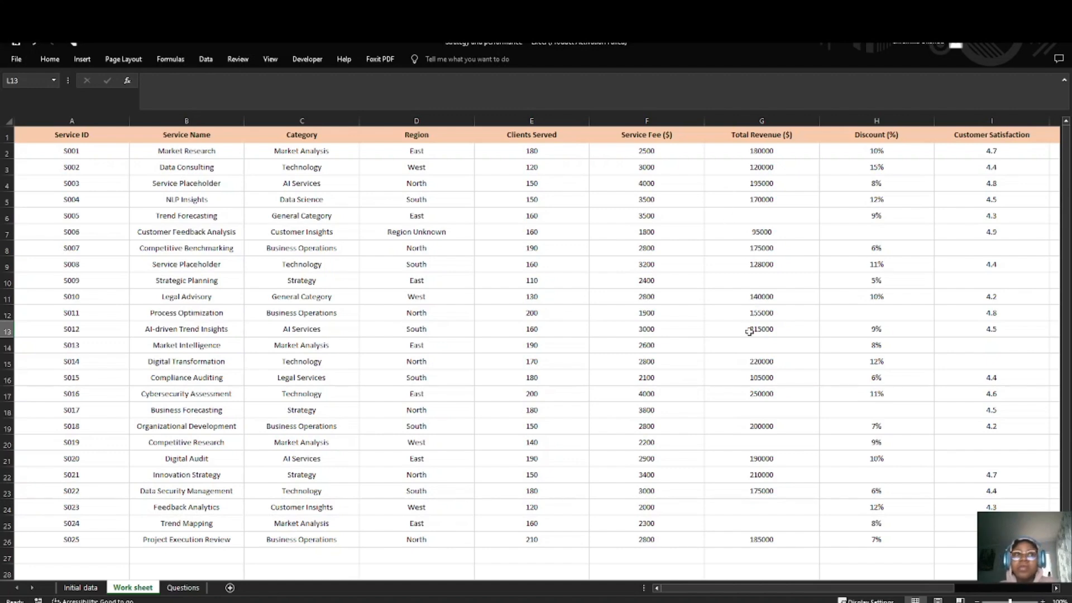
pyautogui.click(758, 135)
pyautogui.hotkey('ctrl', 'space')
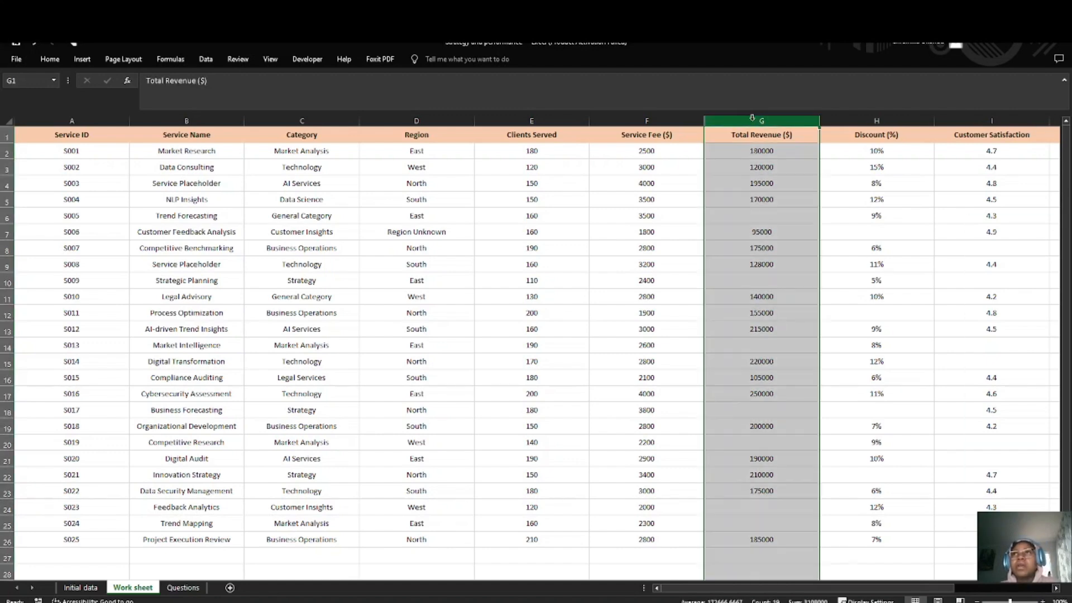
pyautogui.moveTo(758, 134); pyautogui.dragTo(781, 528)
pyautogui.click(765, 151)
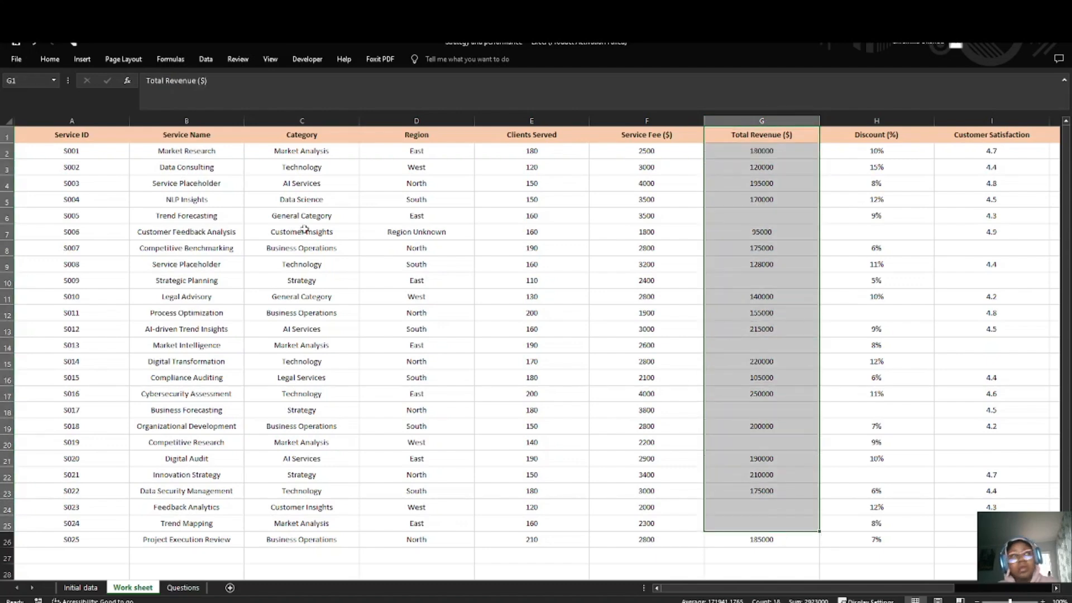
# Step: Add filters to the header row of the whole Work sheet
pyautogui.click(6, 120)
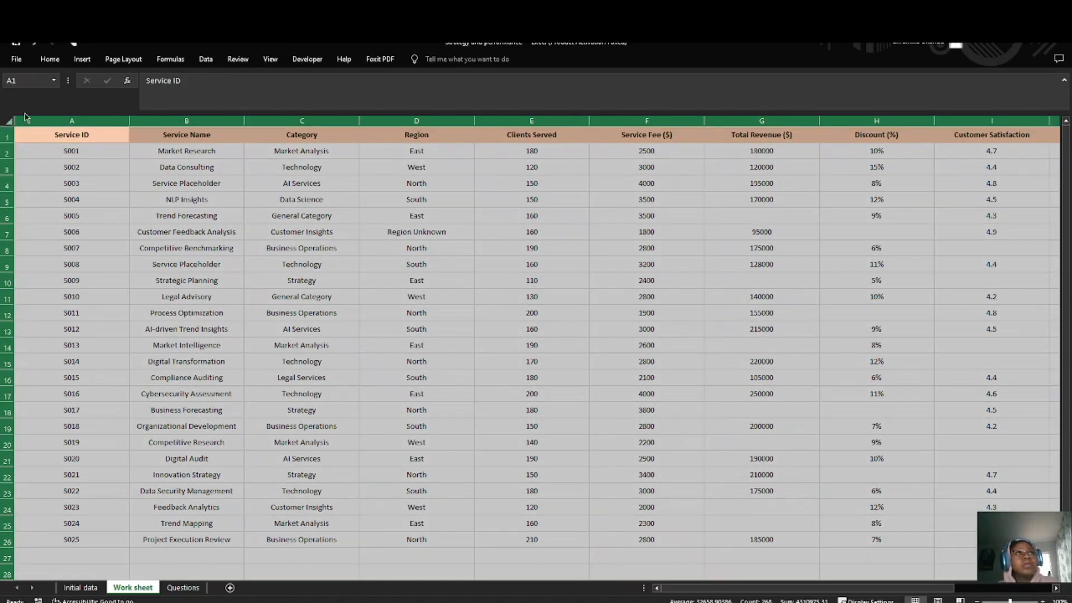
pyautogui.click(50, 60)
pyautogui.click(206, 59)
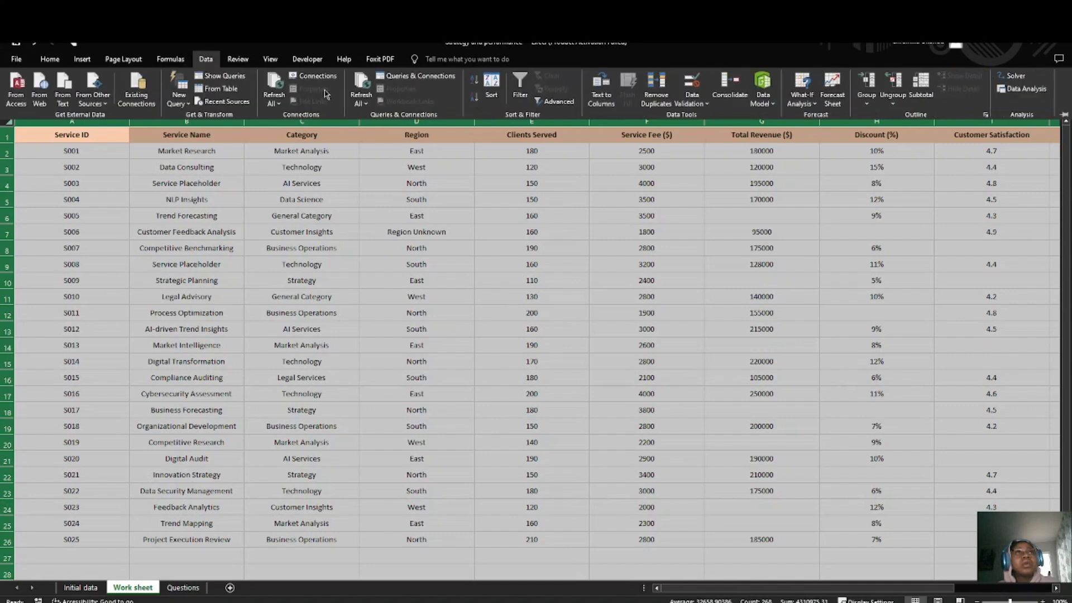
pyautogui.click(520, 88)
pyautogui.click(646, 232)
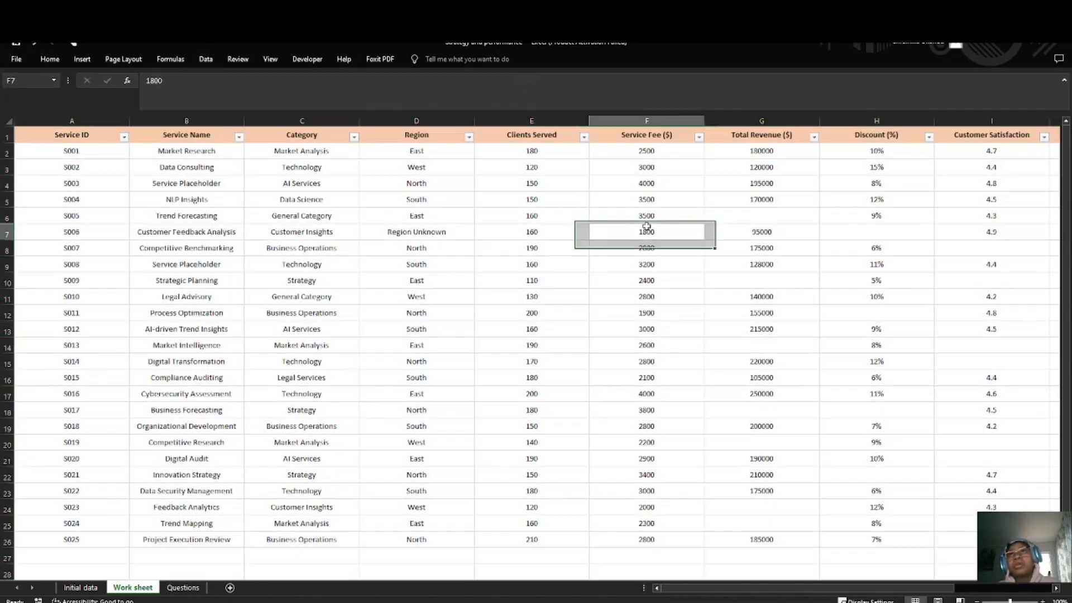
# Step: Filter the Total Revenue ($) column to show only rows with Blanks
pyautogui.click(815, 138)
pyautogui.scroll(-4, 726, 302)
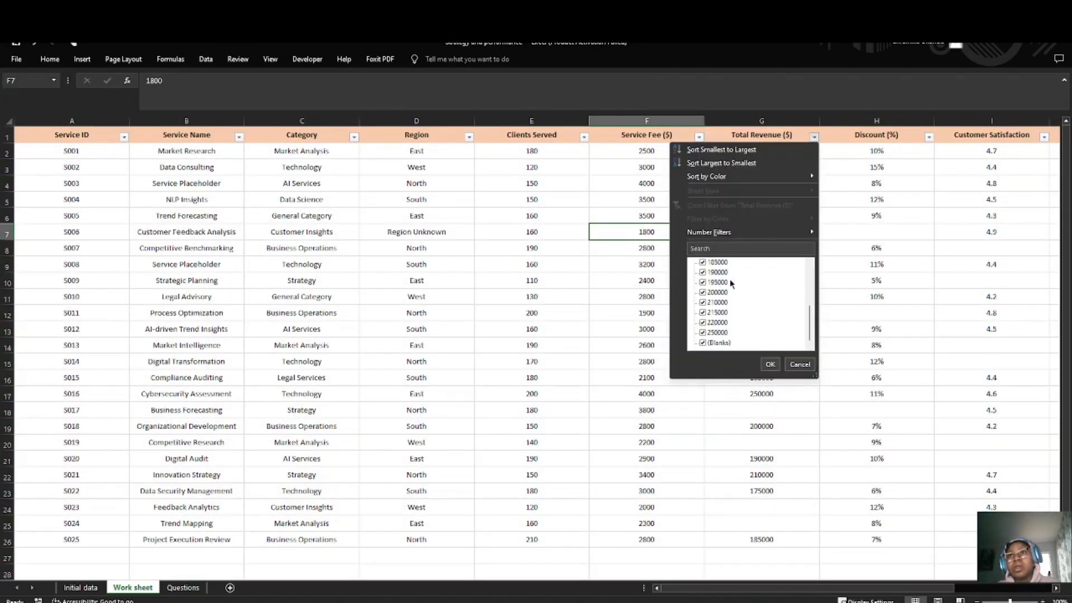
pyautogui.scroll(4, 711, 290)
pyautogui.click(703, 262)
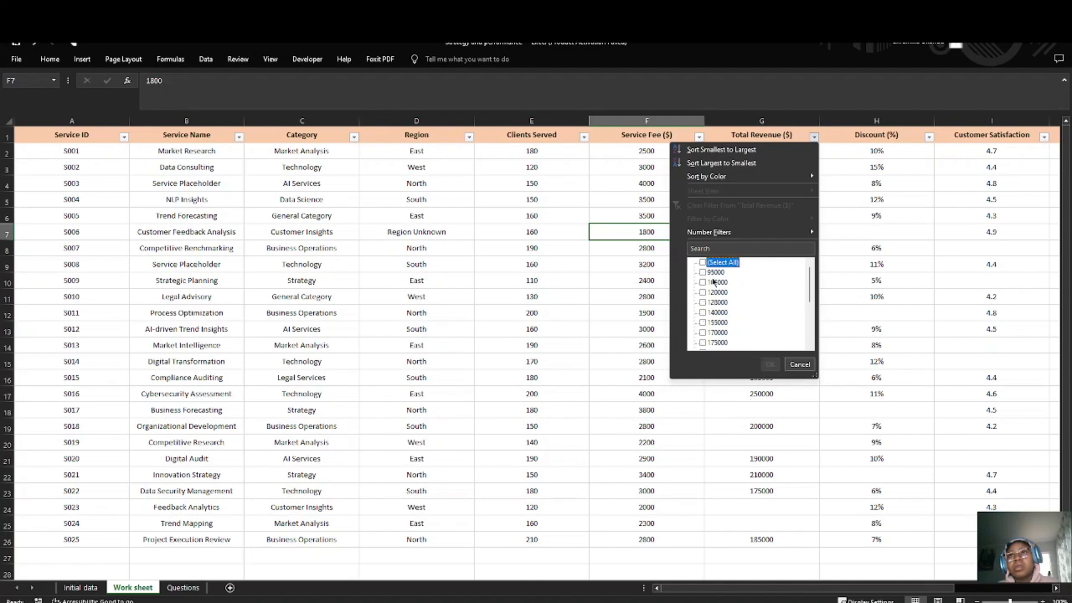
pyautogui.scroll(-4, 712, 297)
pyautogui.click(703, 343)
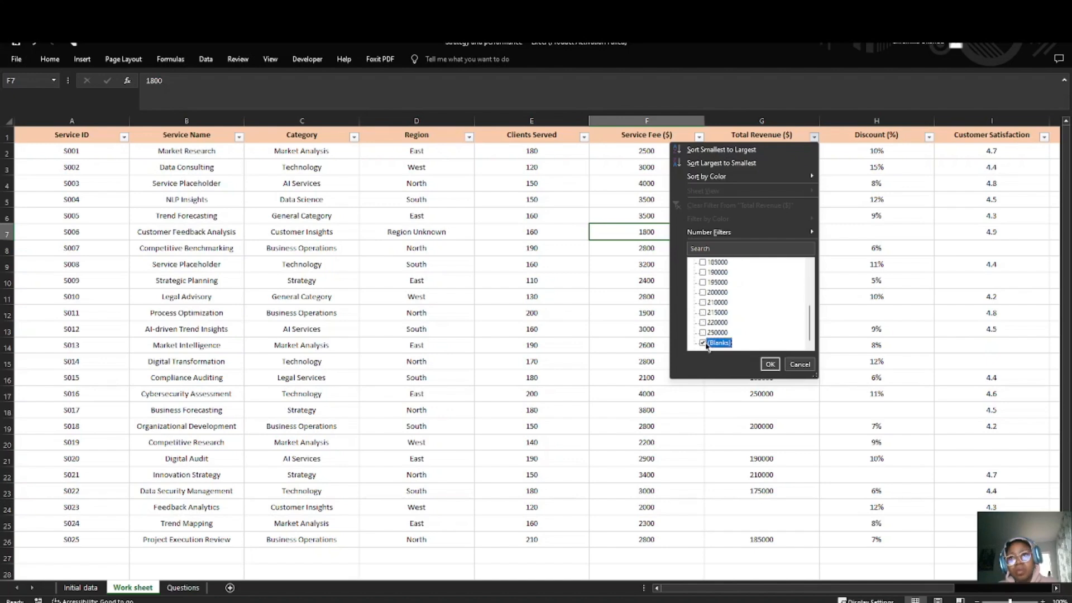
pyautogui.click(771, 364)
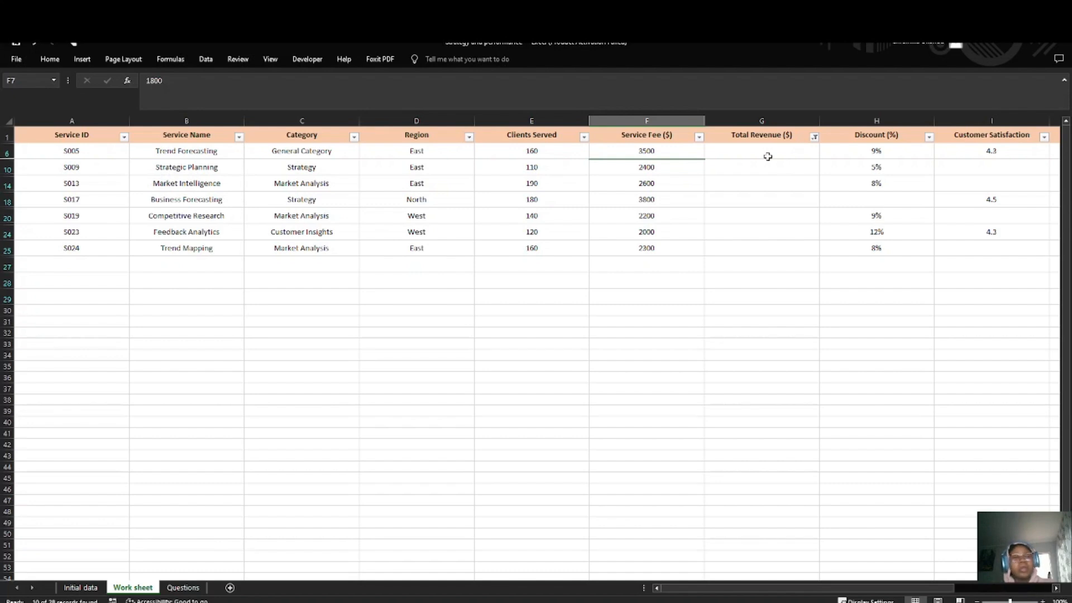
pyautogui.click(740, 153)
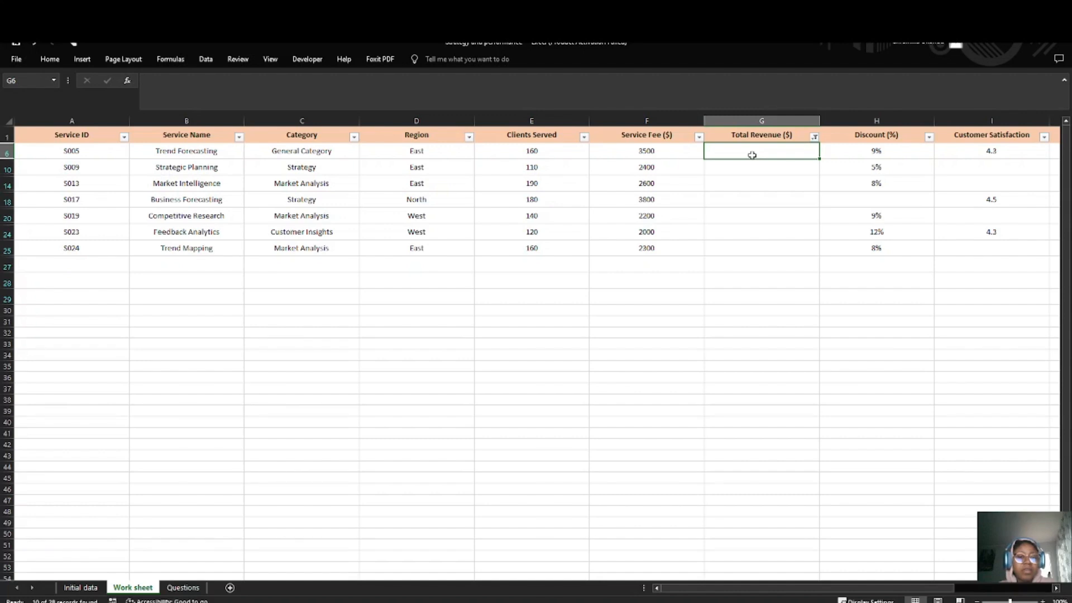
# Step: Reset the Total Revenue ($) filter to Select All so every row of the dataset is displayed
pyautogui.click(815, 137)
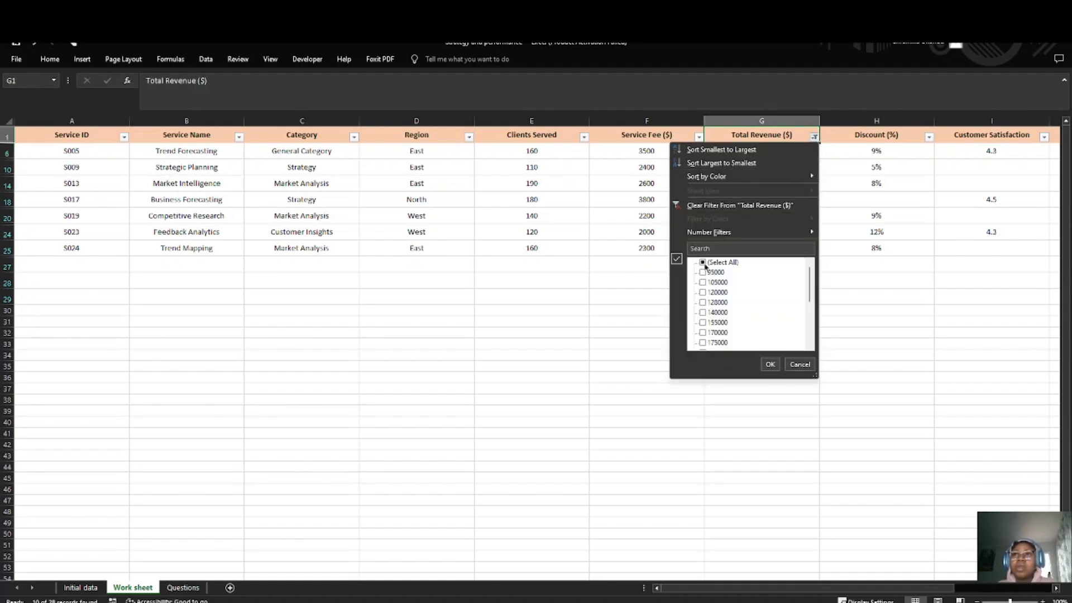
pyautogui.click(703, 263)
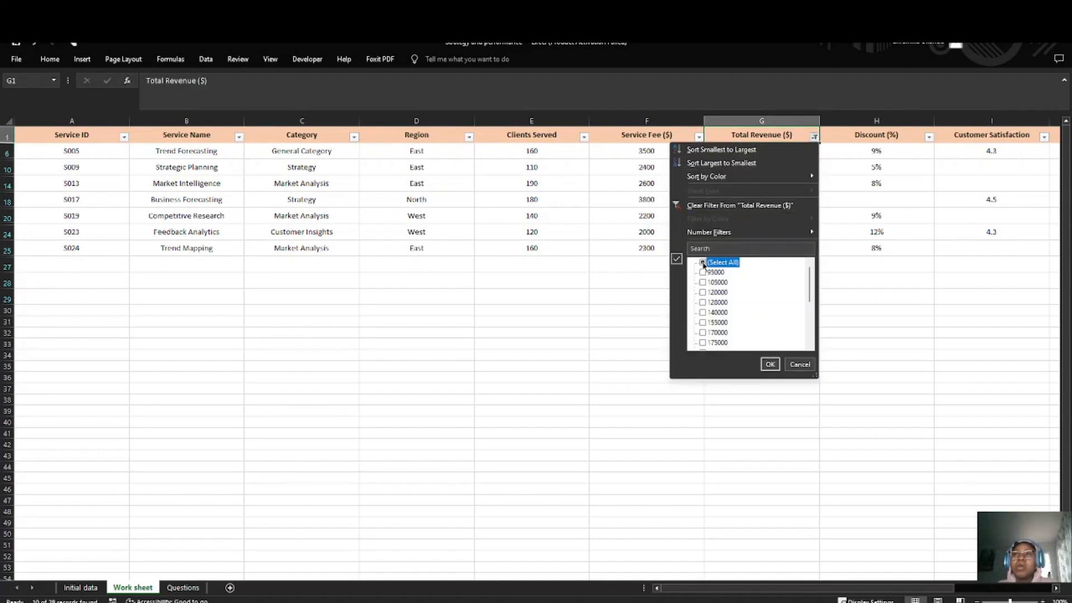
pyautogui.click(771, 363)
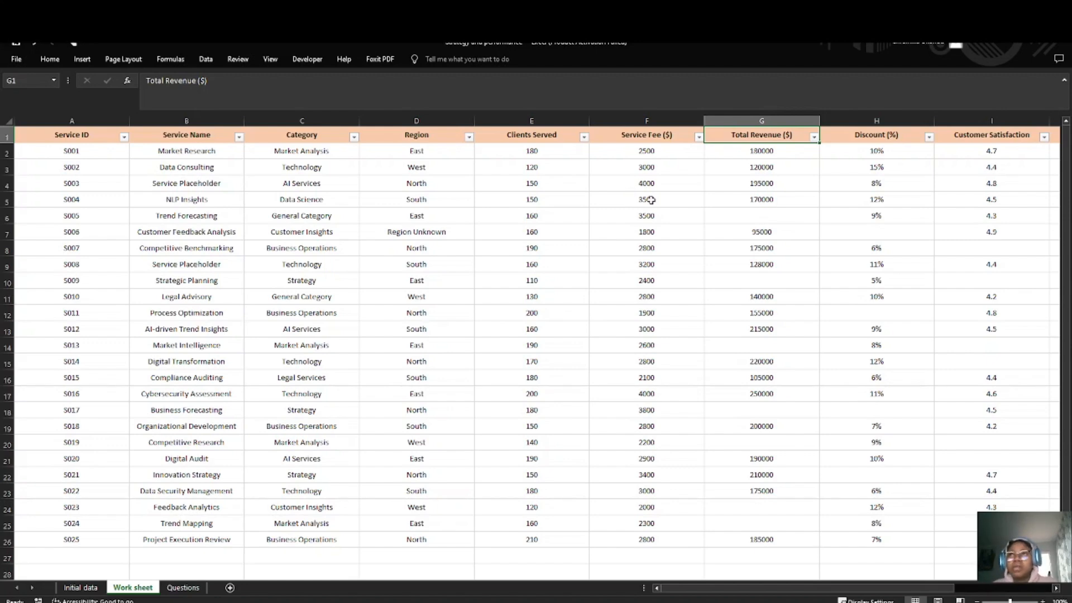
# Step: Try to fill the blank Total Revenue of service S005 in G6 with the formula =AVERAGEIF(G2:G26, "<>")
pyautogui.click(725, 216)
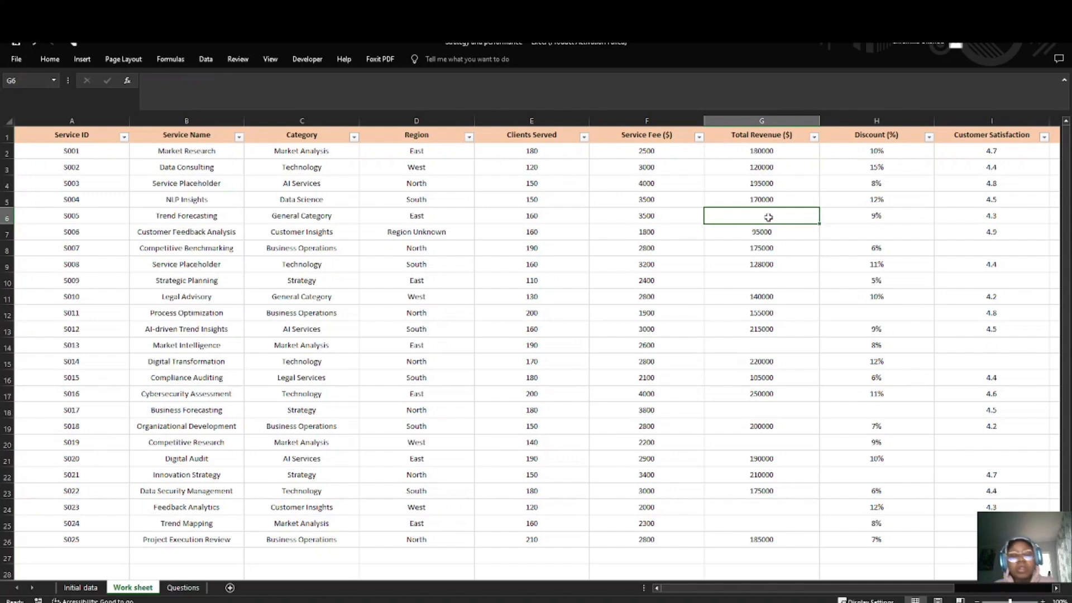
pyautogui.write('=')
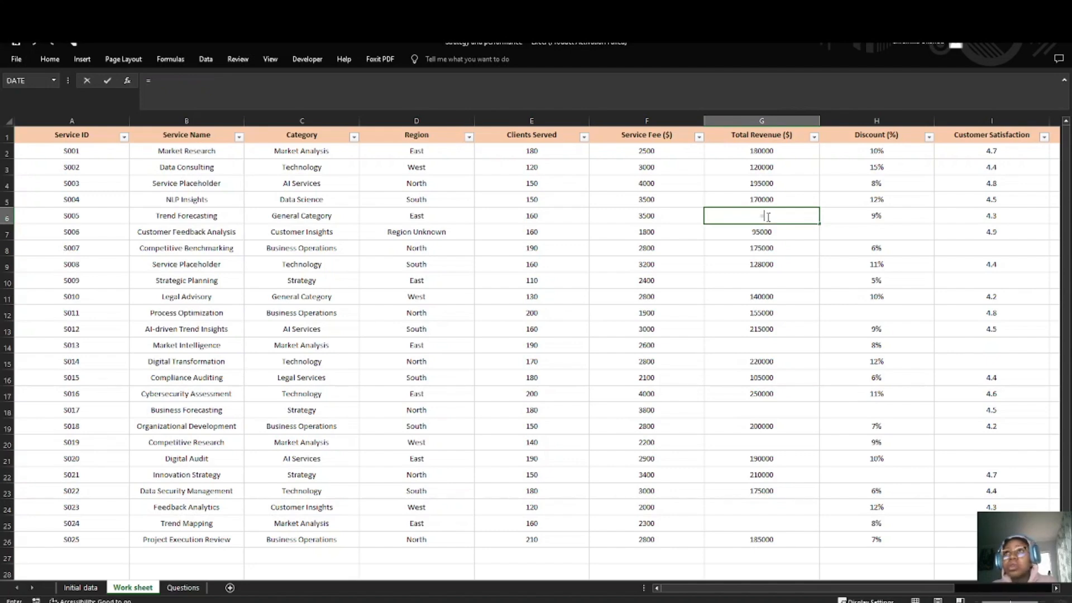
pyautogui.write('Aver')
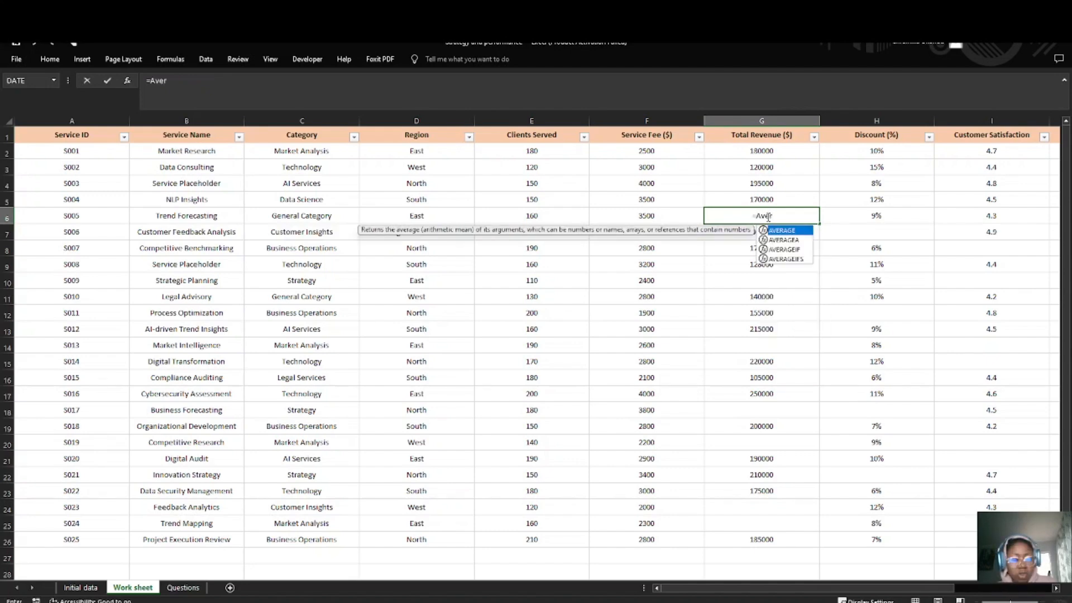
pyautogui.click(811, 250)
pyautogui.doubleClick(810, 250)
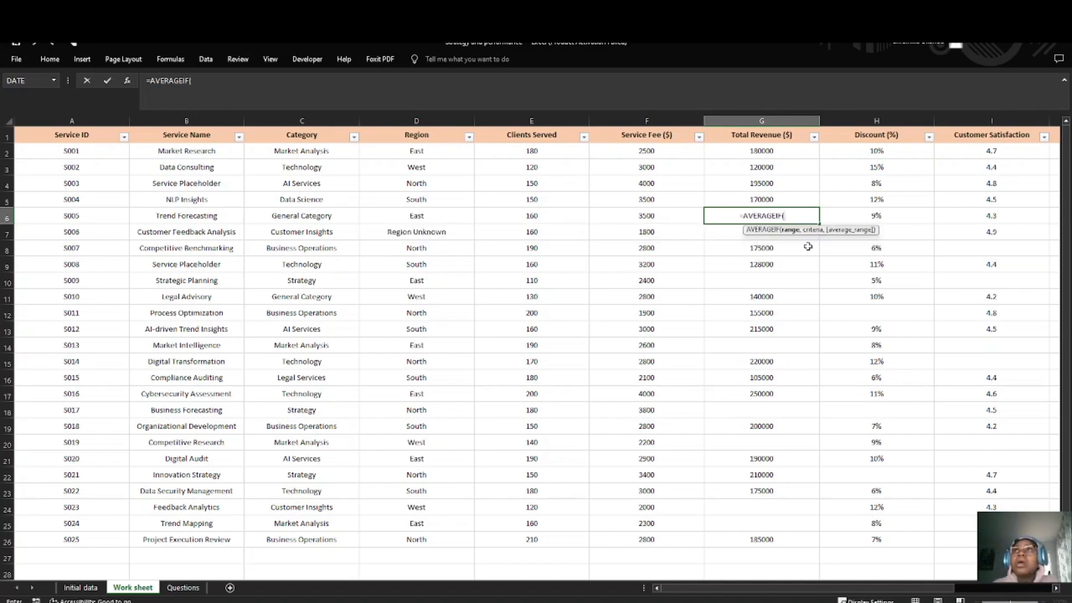
pyautogui.moveTo(753, 153); pyautogui.dragTo(763, 540)
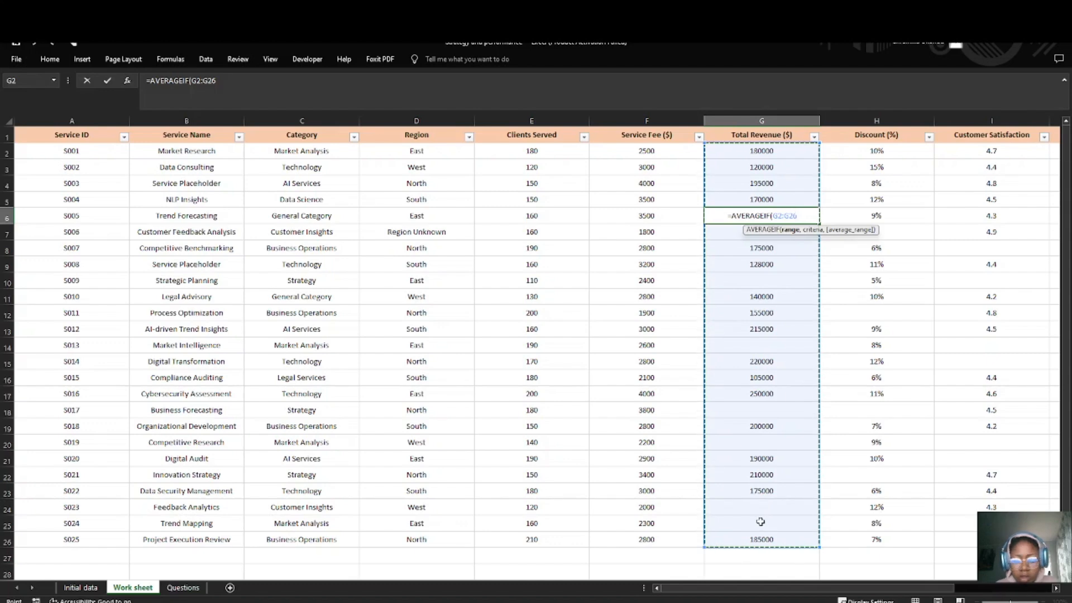
pyautogui.write(',')
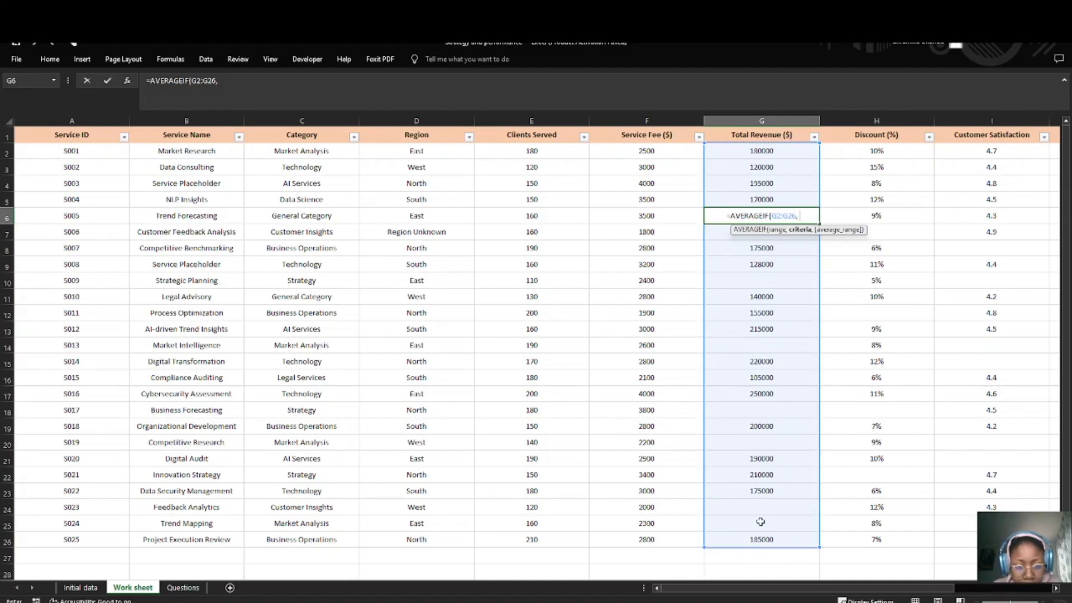
pyautogui.write(' ""')
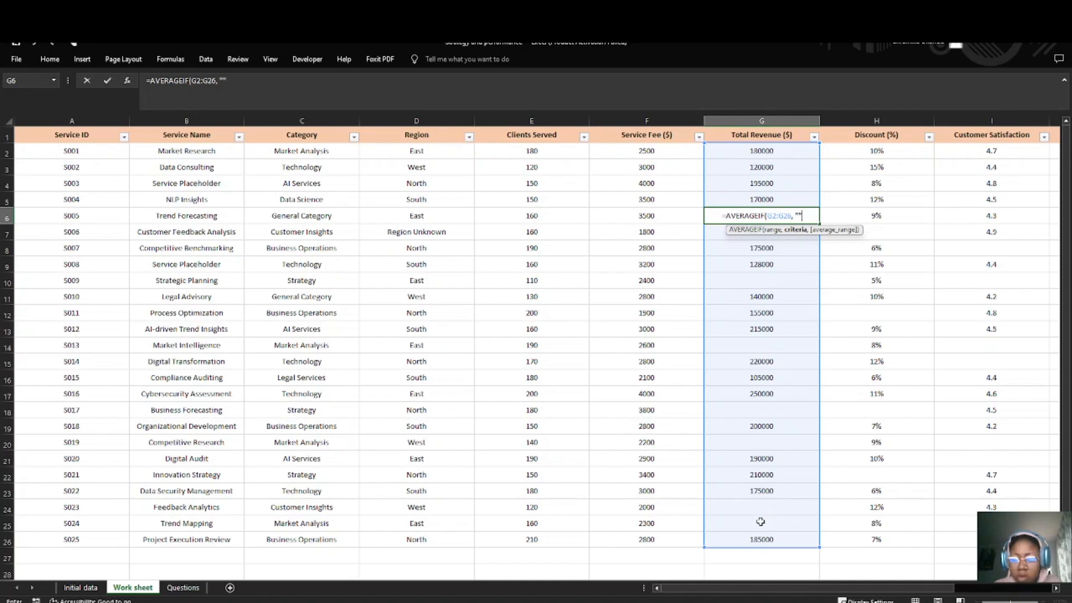
pyautogui.press('BackSpace')
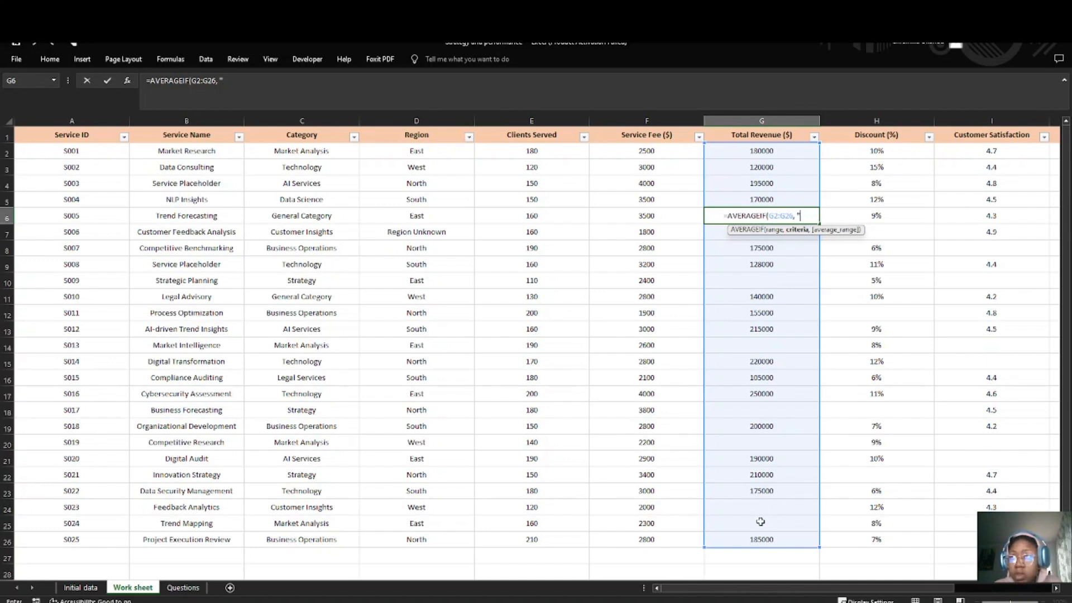
pyautogui.write('<?')
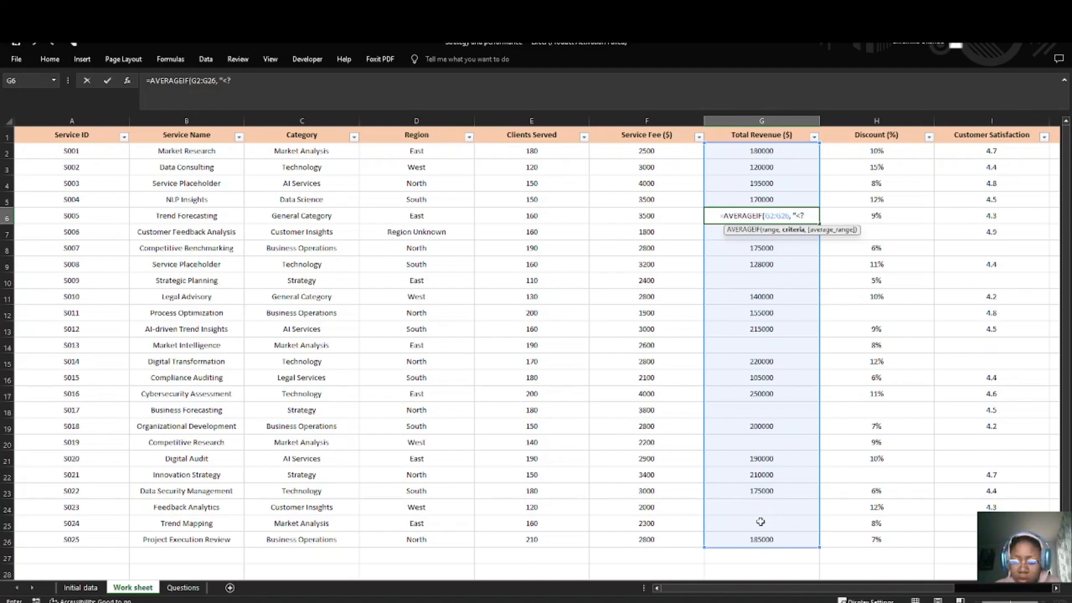
pyautogui.press('BackSpace')
pyautogui.write('>')
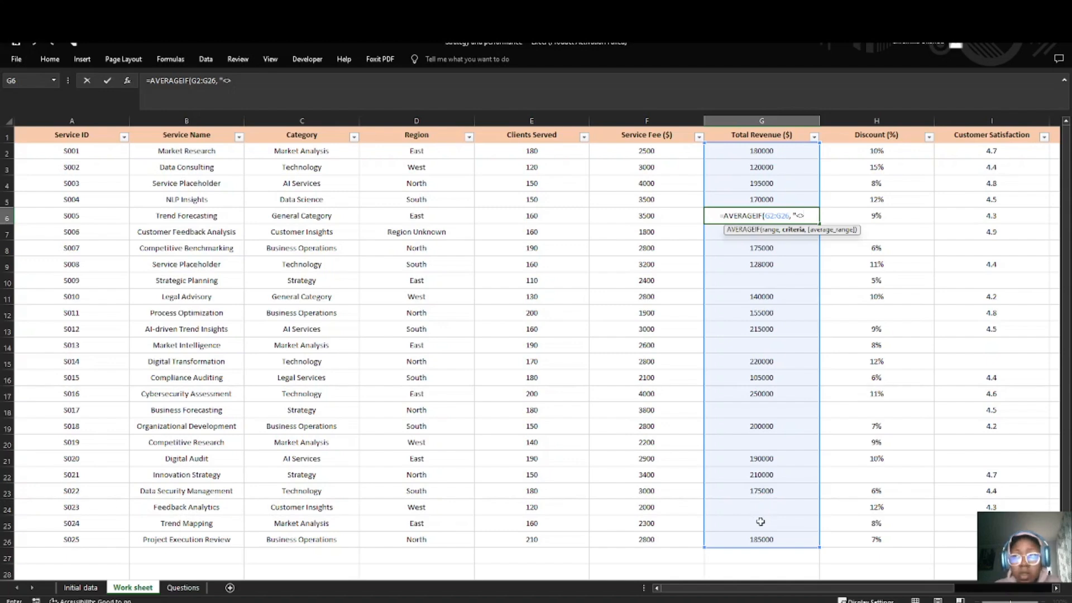
pyautogui.write('"')
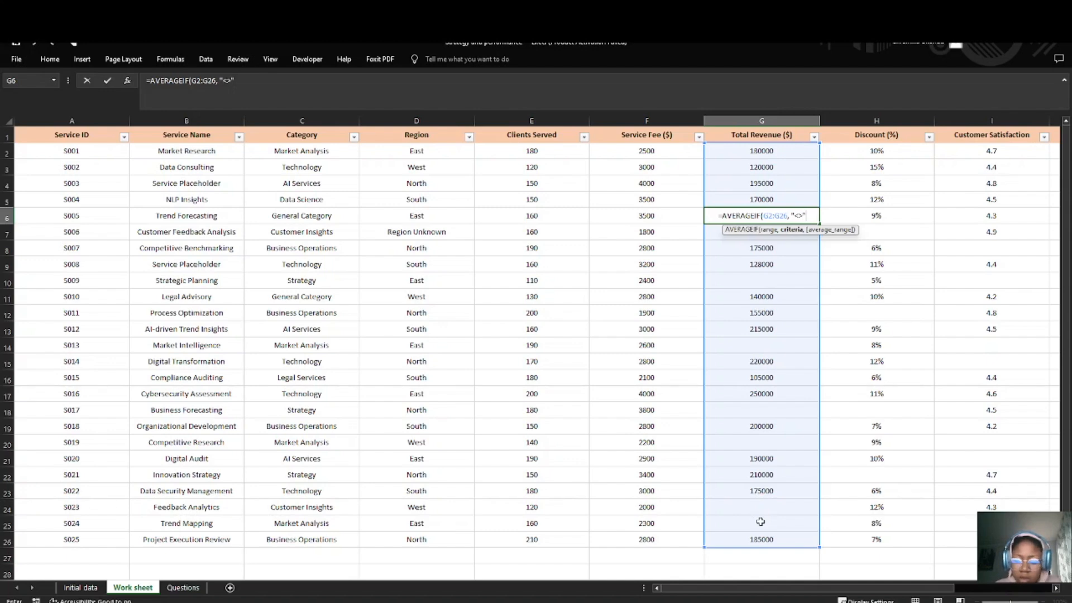
pyautogui.write(')')
pyautogui.press('Return')
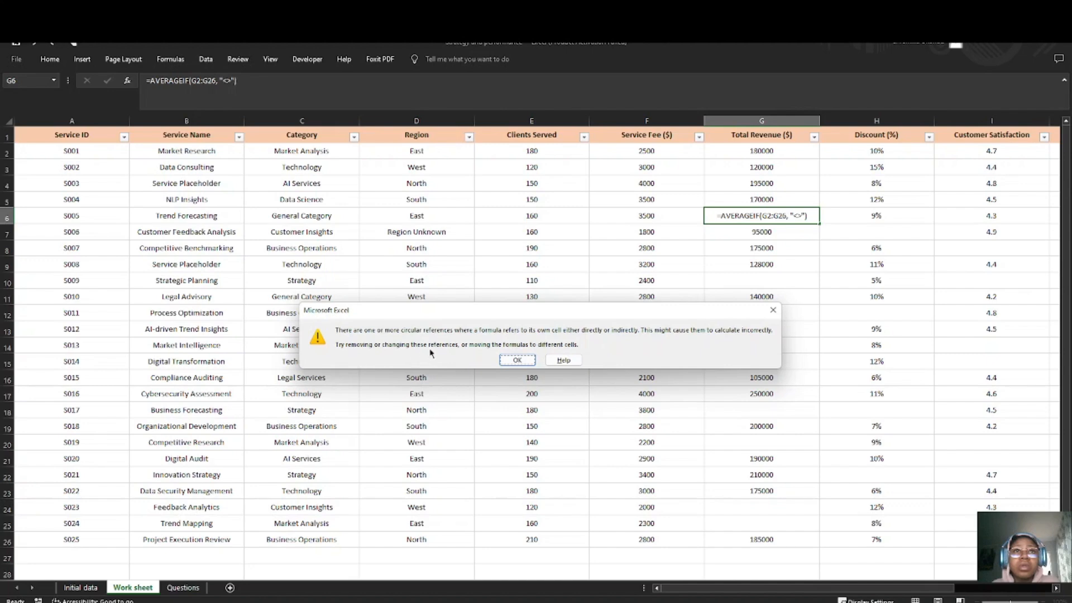
pyautogui.click(517, 359)
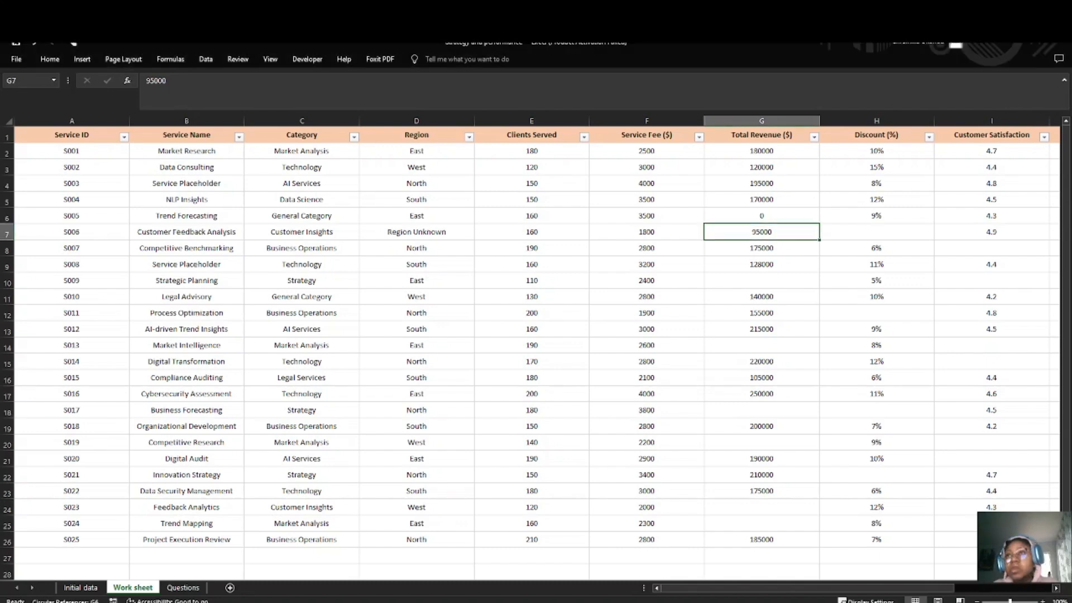
# Step: Replace the formula in G6 with an IF function whose logical test is G6 =""
pyautogui.click(760, 215)
pyautogui.doubleClick(761, 215)
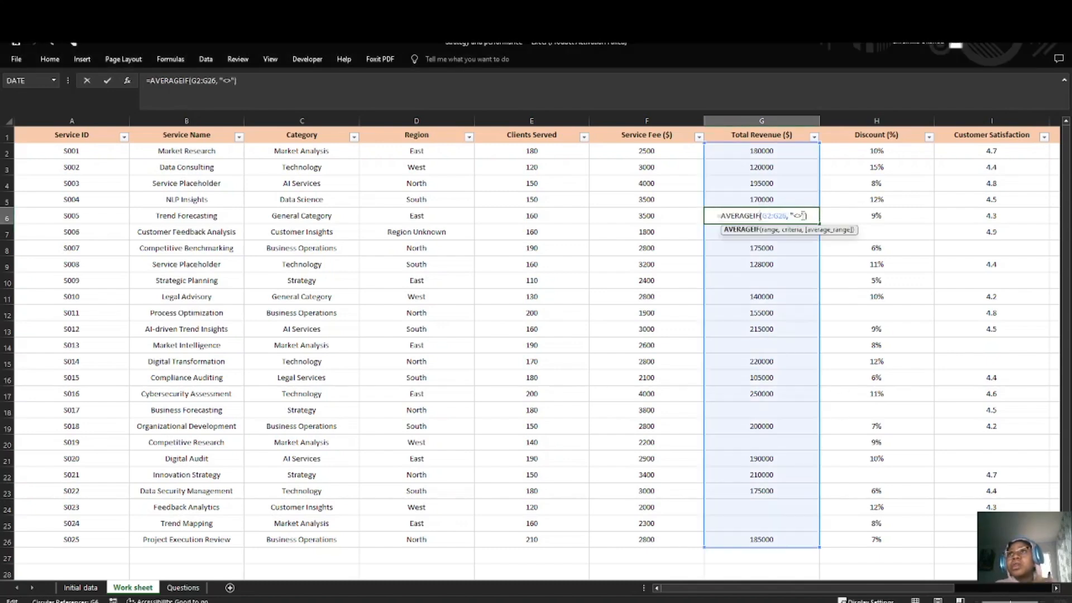
pyautogui.moveTo(808, 216); pyautogui.dragTo(723, 218)
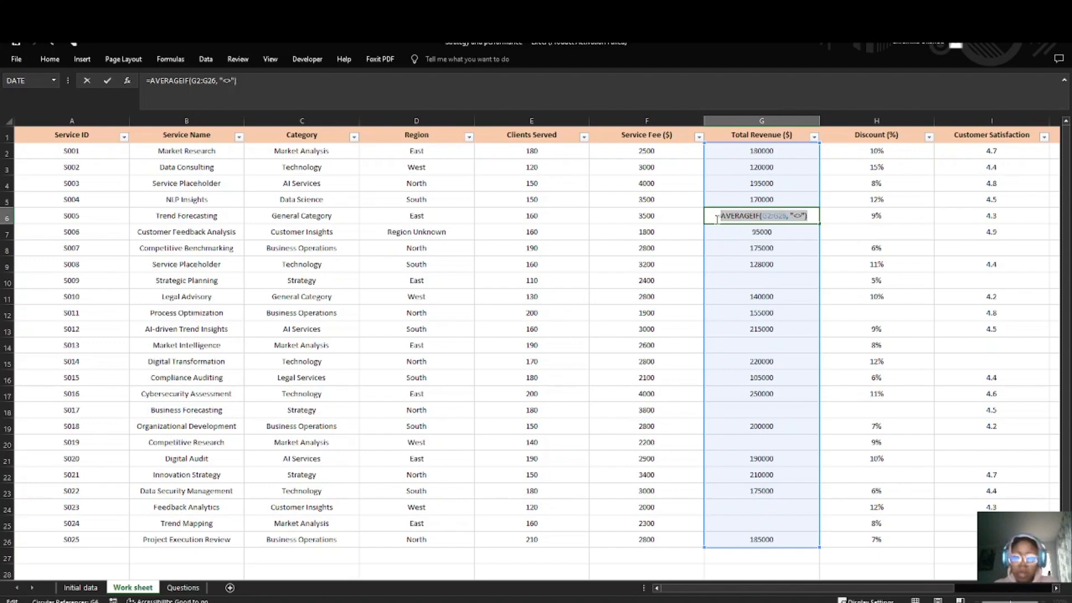
pyautogui.press('BackSpace')
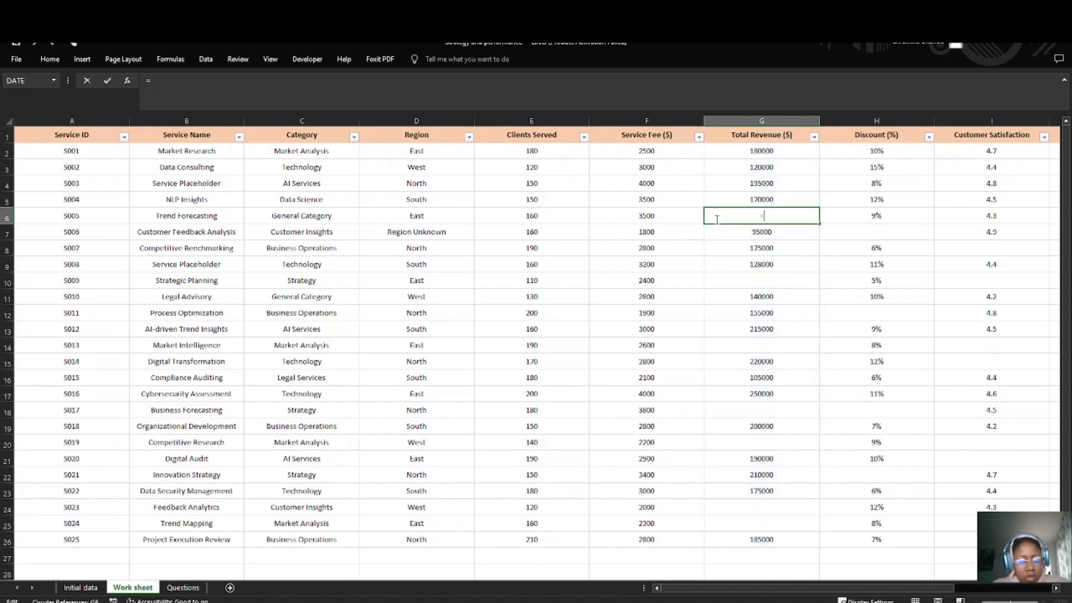
pyautogui.write('IF')
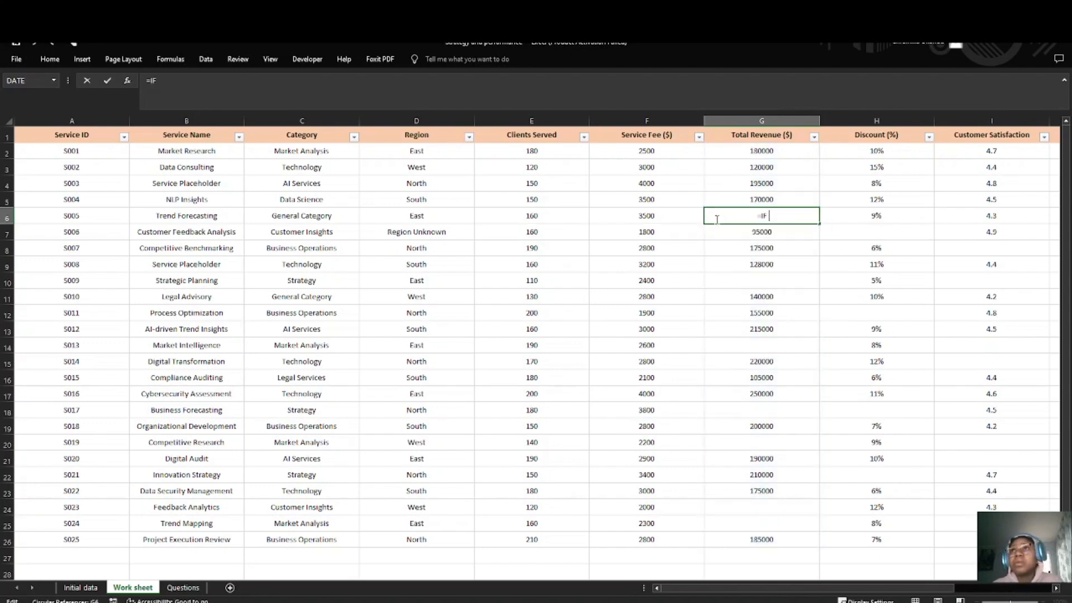
pyautogui.hotkey('shift', 'Tab')
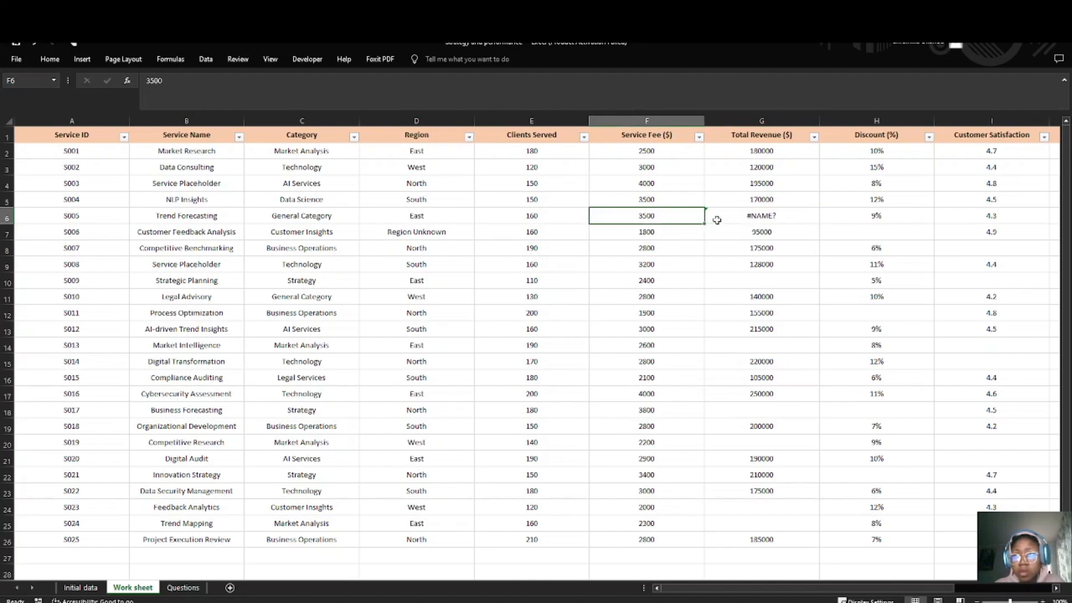
pyautogui.doubleClick(754, 221)
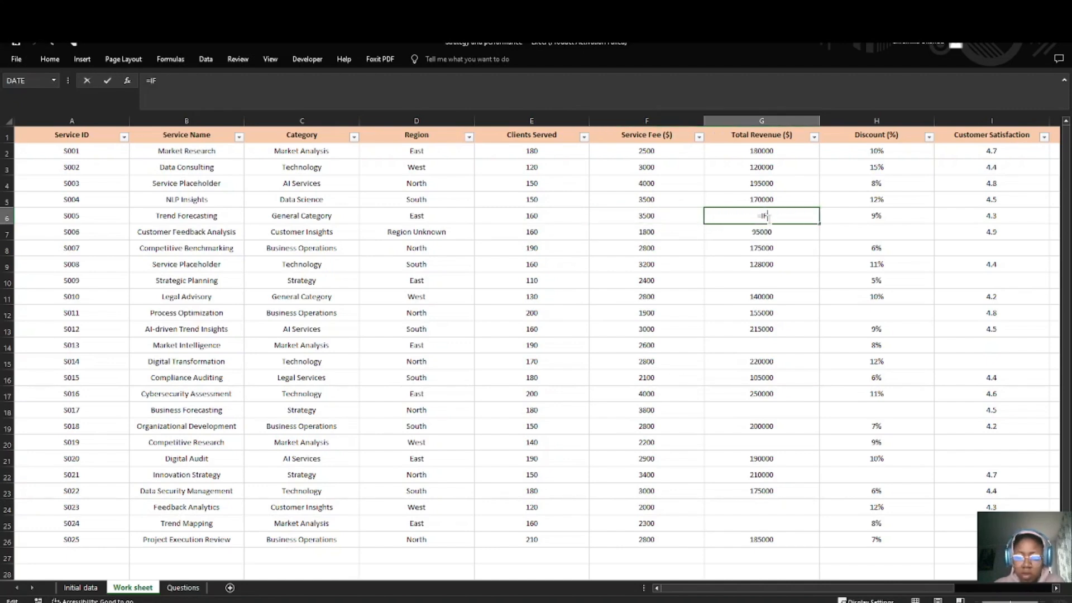
pyautogui.write('(')
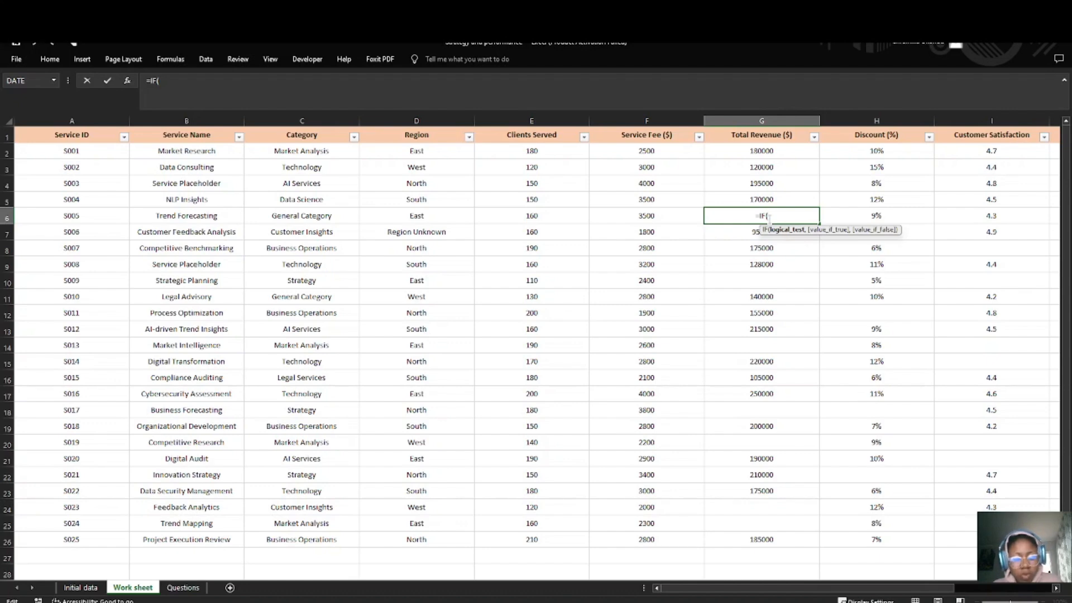
pyautogui.write('G')
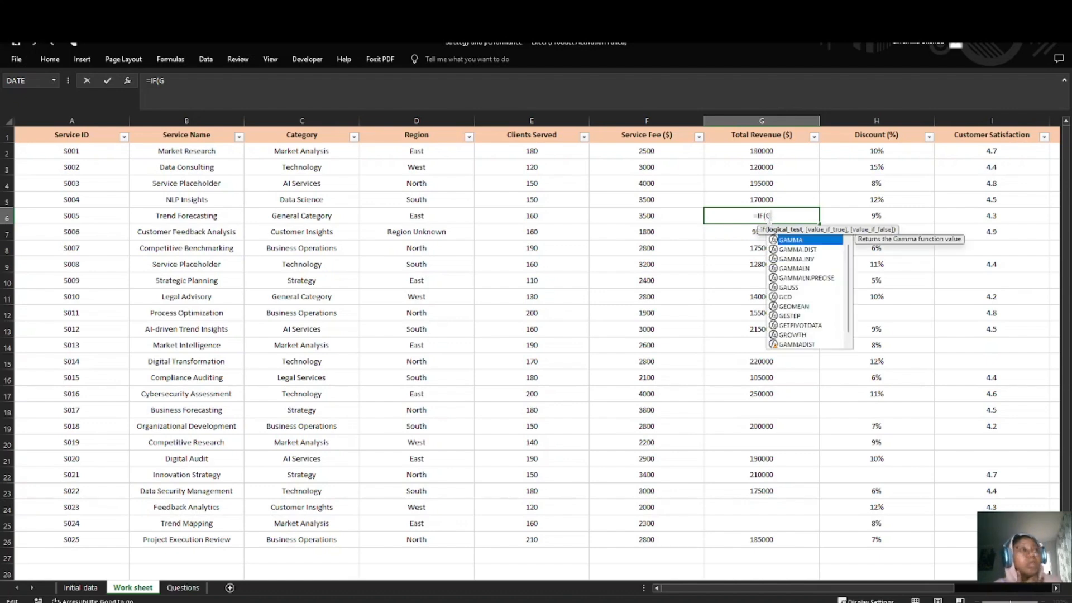
pyautogui.write('6')
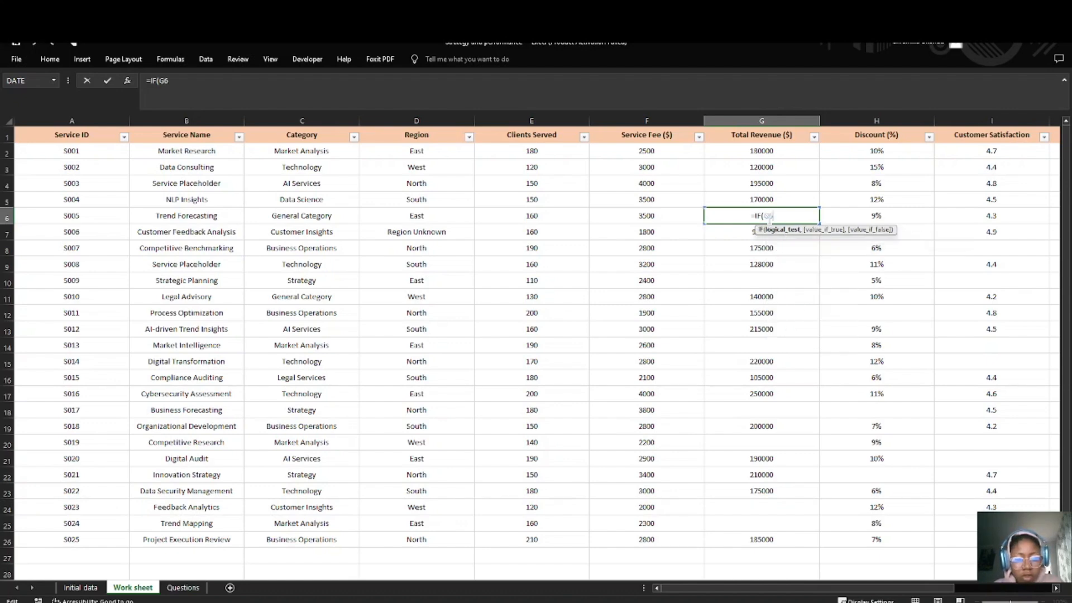
pyautogui.write(' =')
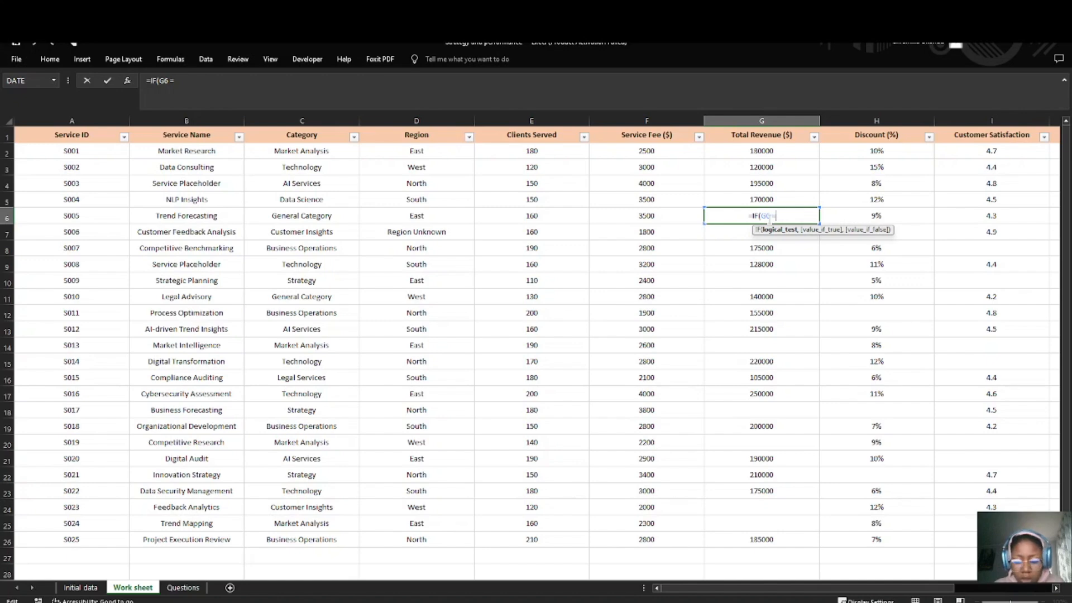
pyautogui.write('""')
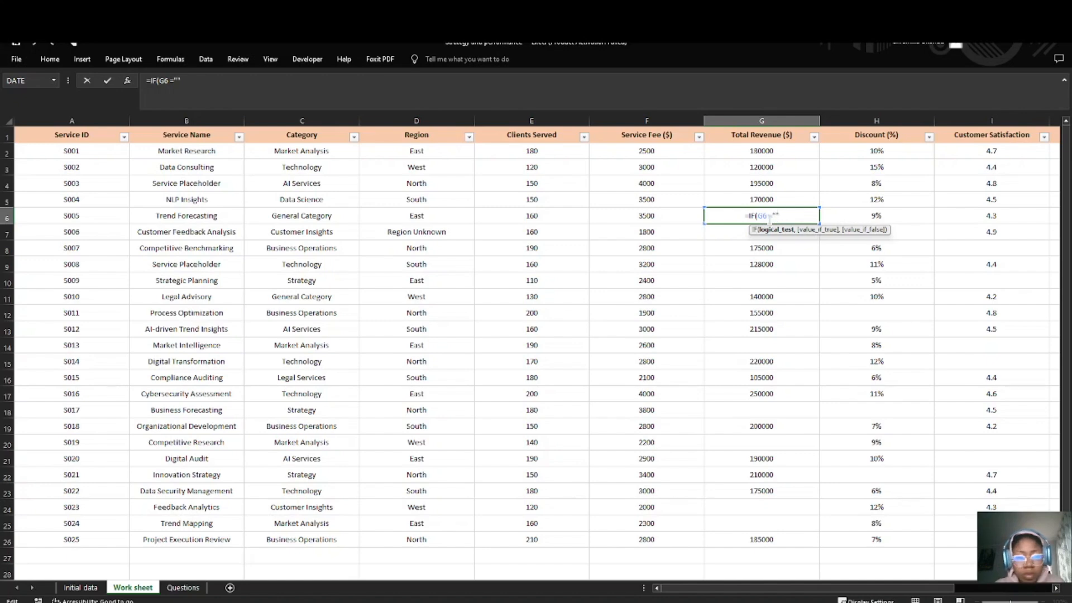
pyautogui.write(', AVERA')
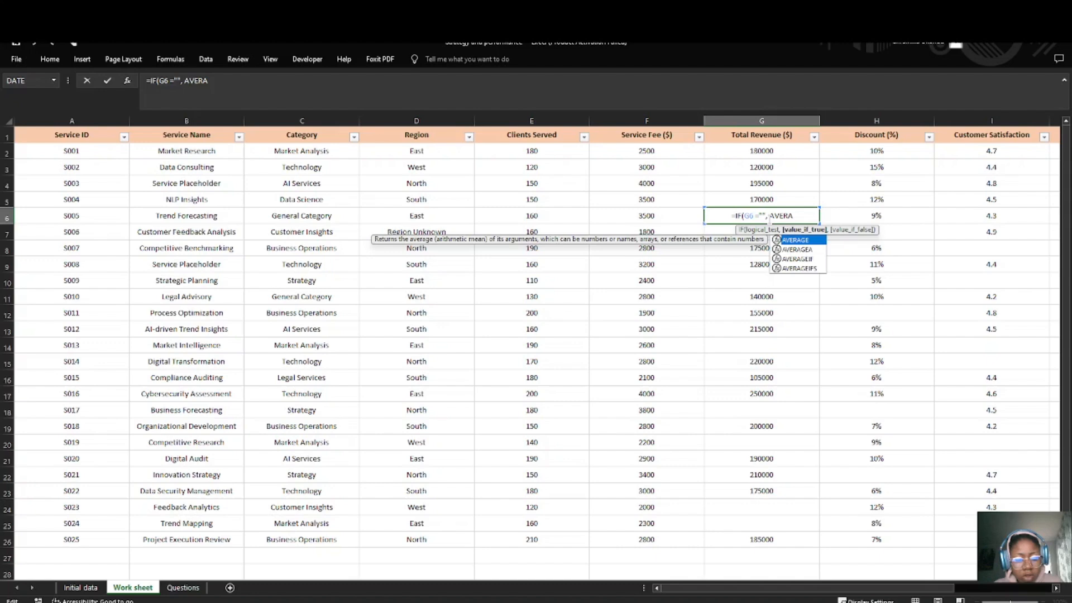
# Step: Set the value if true in the G6 IF formula to AVERAGE(G2:G26)
pyautogui.press('Tab')
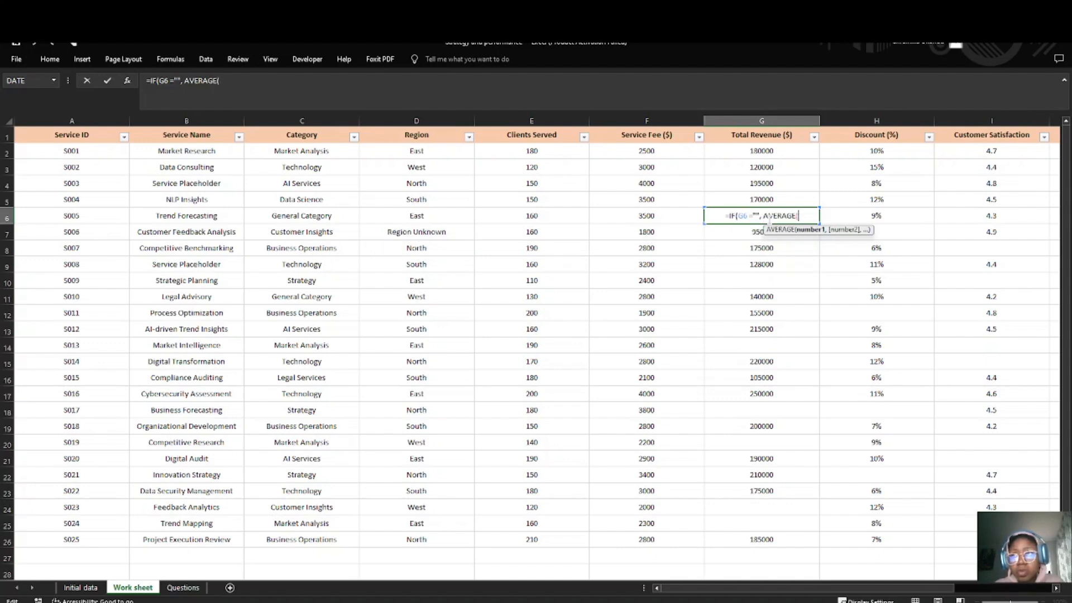
pyautogui.write('G:G')
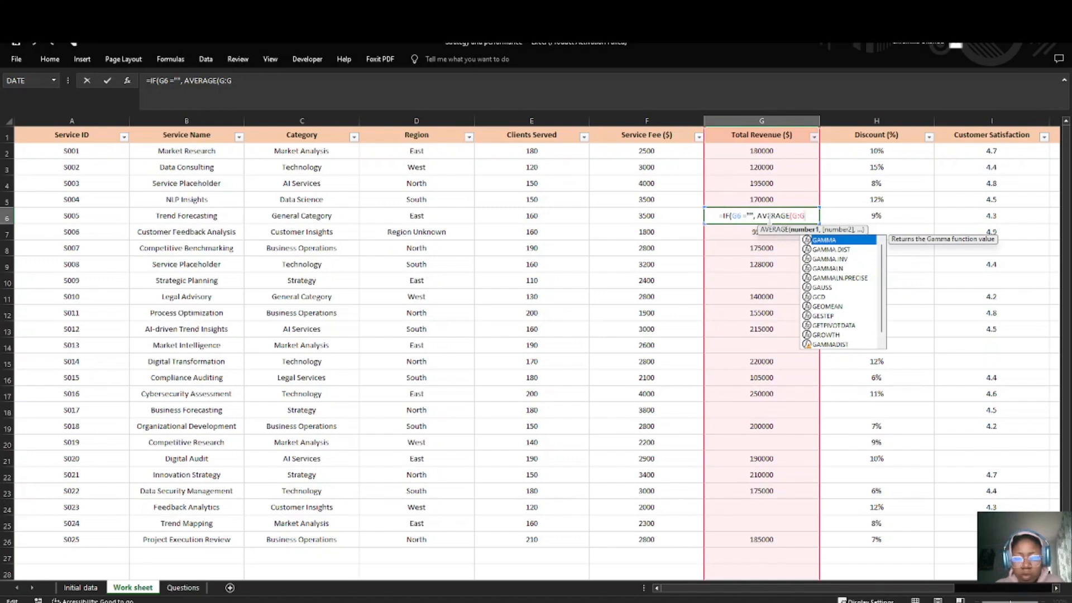
pyautogui.press('BackSpace')
pyautogui.press('BackSpace')
pyautogui.press('BackSpace')
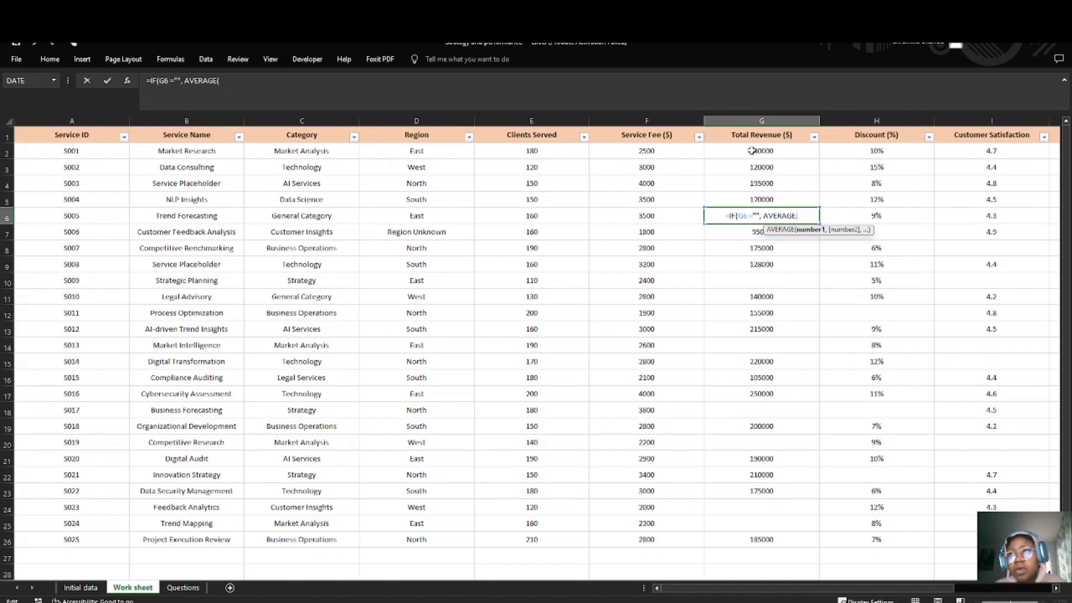
pyautogui.moveTo(759, 151); pyautogui.dragTo(758, 540)
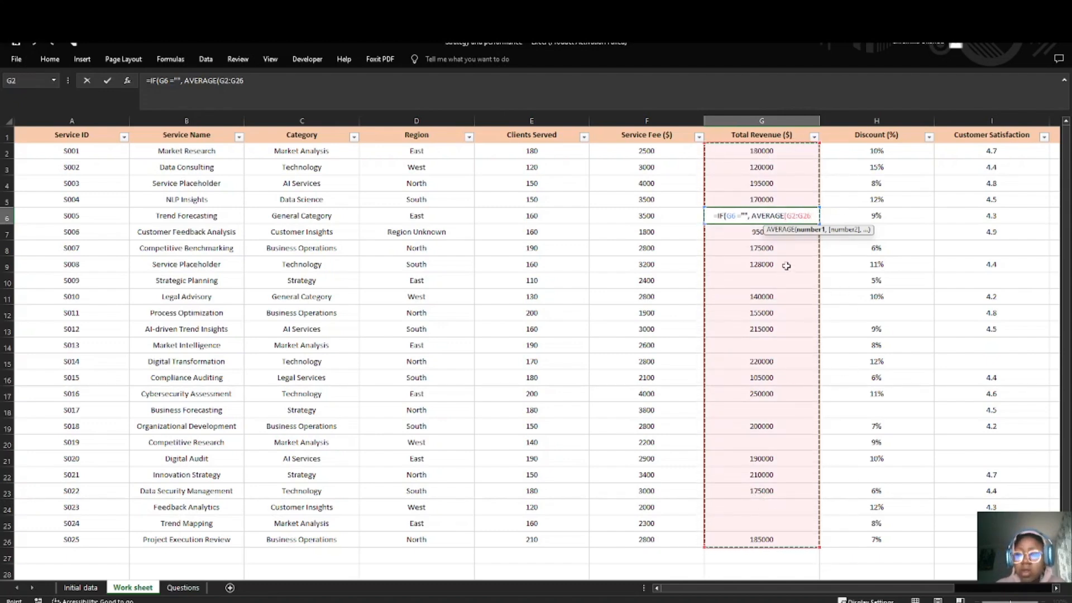
pyautogui.write(')')
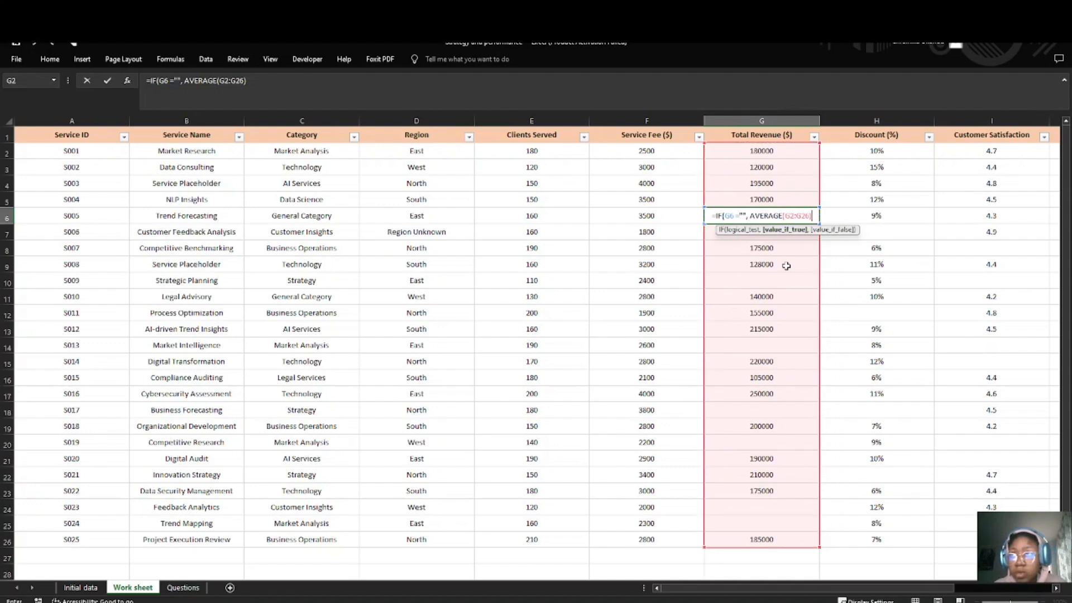
pyautogui.write(',')
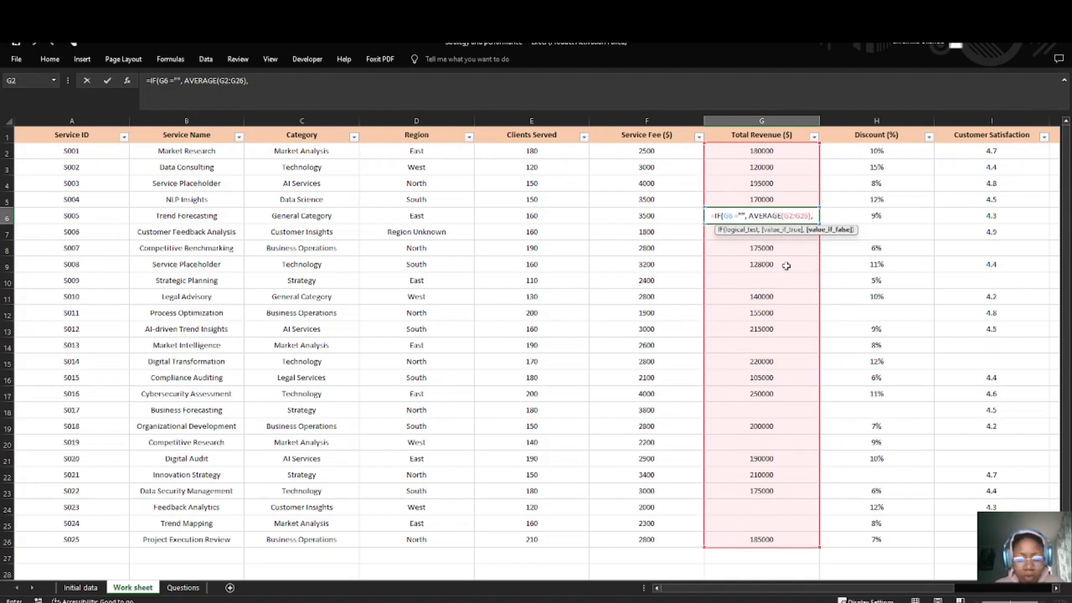
pyautogui.write(' G')
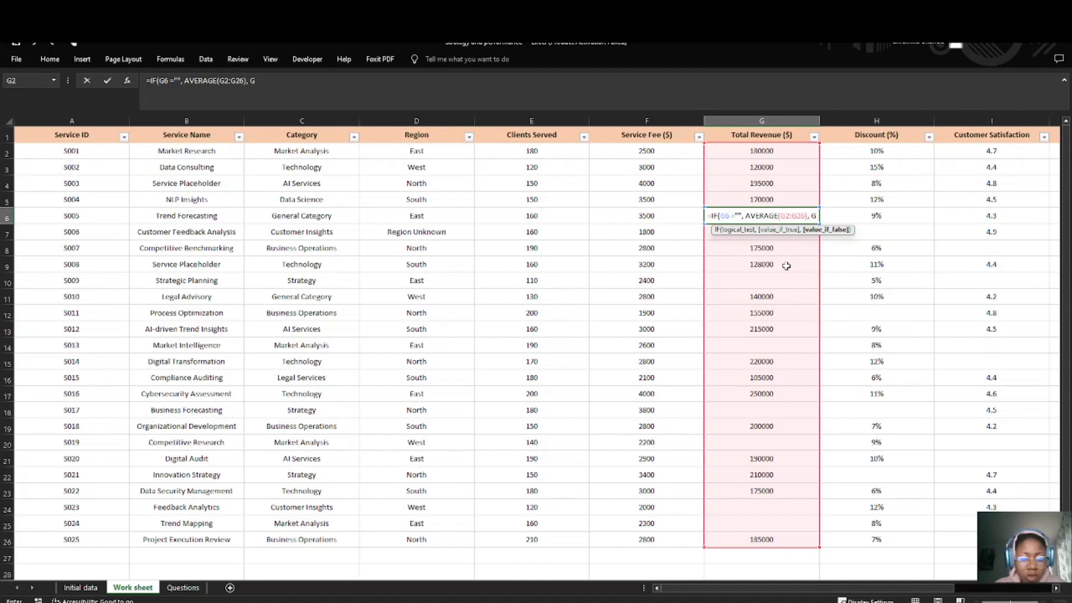
pyautogui.write('6')
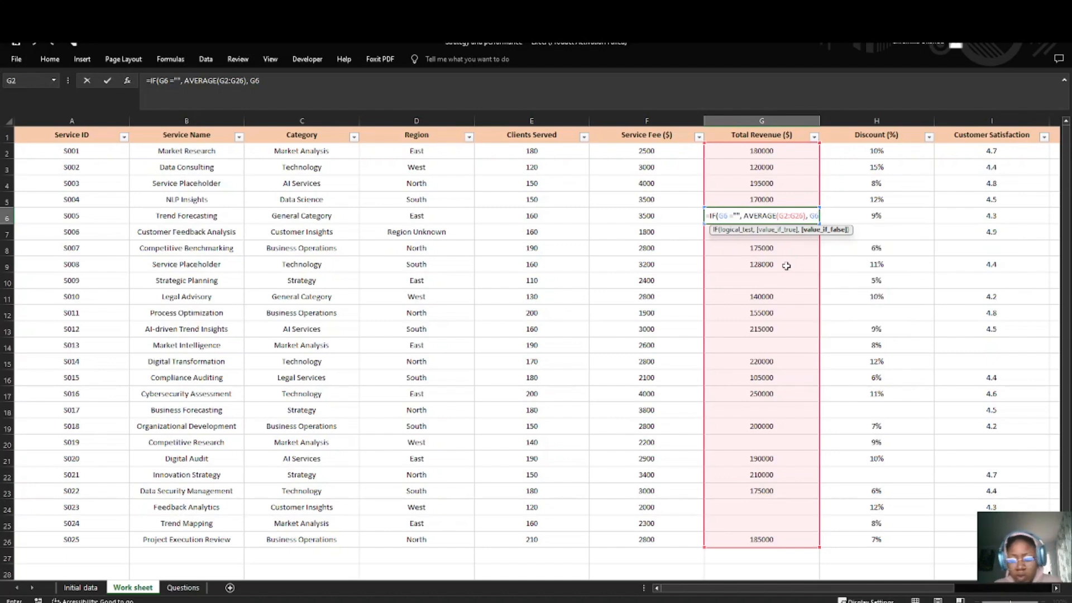
pyautogui.write(')')
# Step: Try to complete the G6 formula as =IF(G6 ="", AVERAGE(G2:G26), G6), with G6 as the value if false
pyautogui.press('Return')
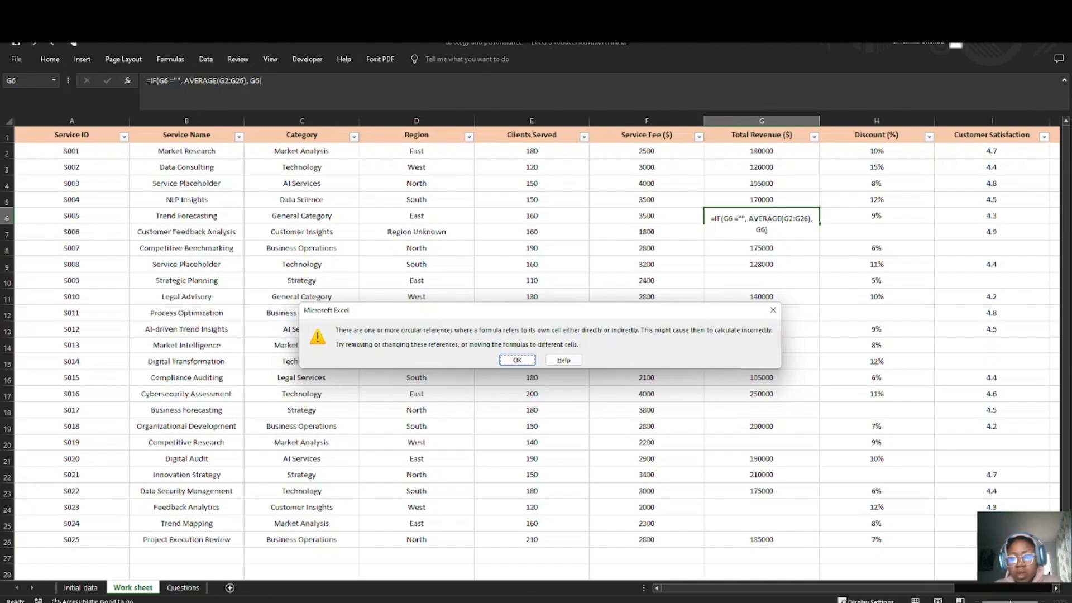
pyautogui.press('Return')
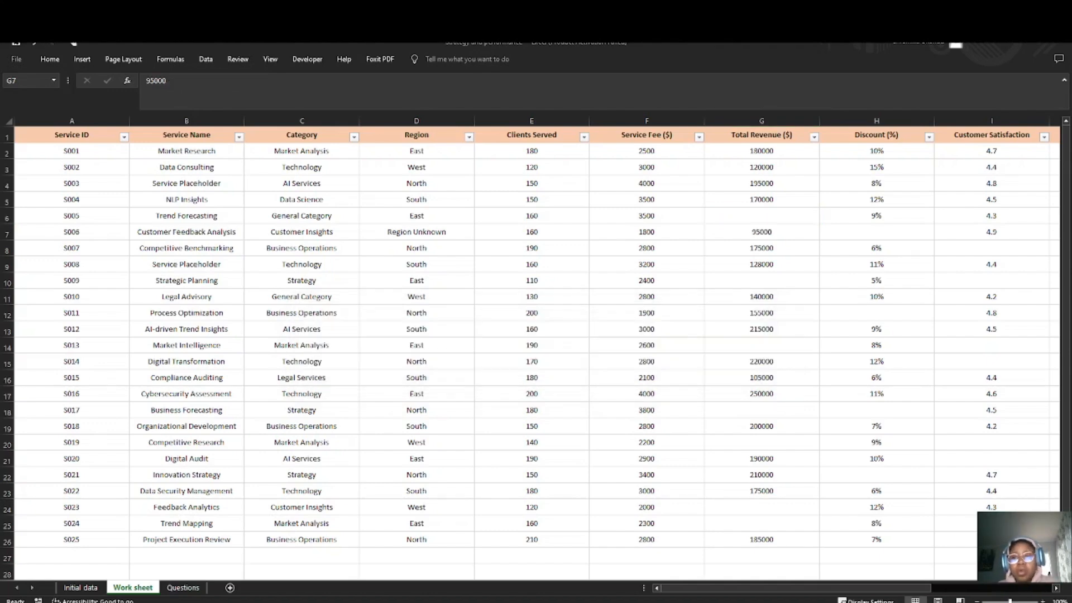
# Step: Insert a blank column between Total Revenue ($) and Discount (%)
pyautogui.hscroll(3, 871, 267)
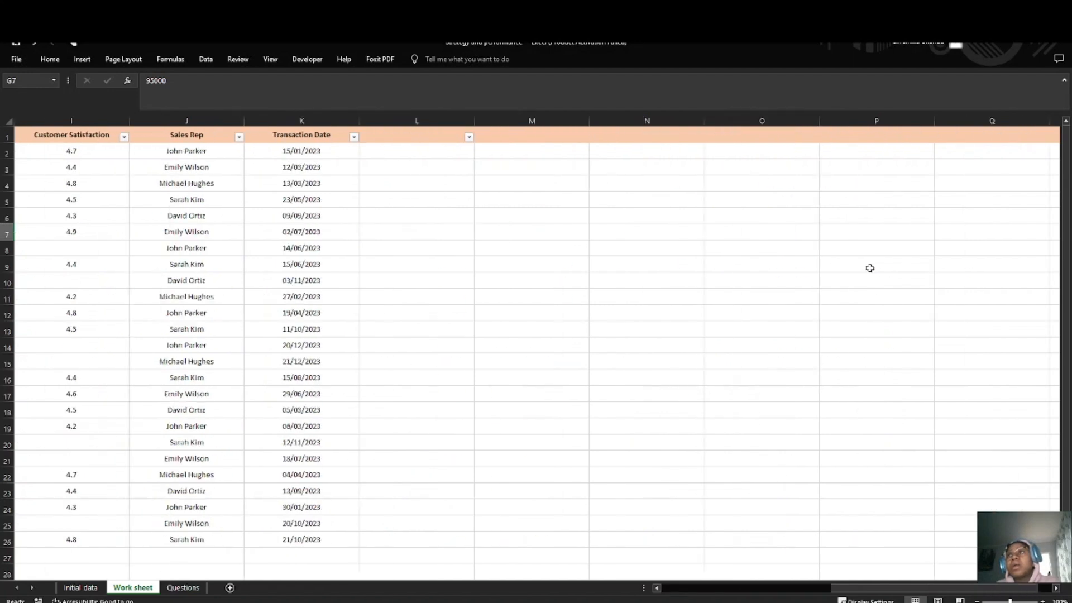
pyautogui.hscroll(-2, 808, 292)
pyautogui.hscroll(1, 808, 291)
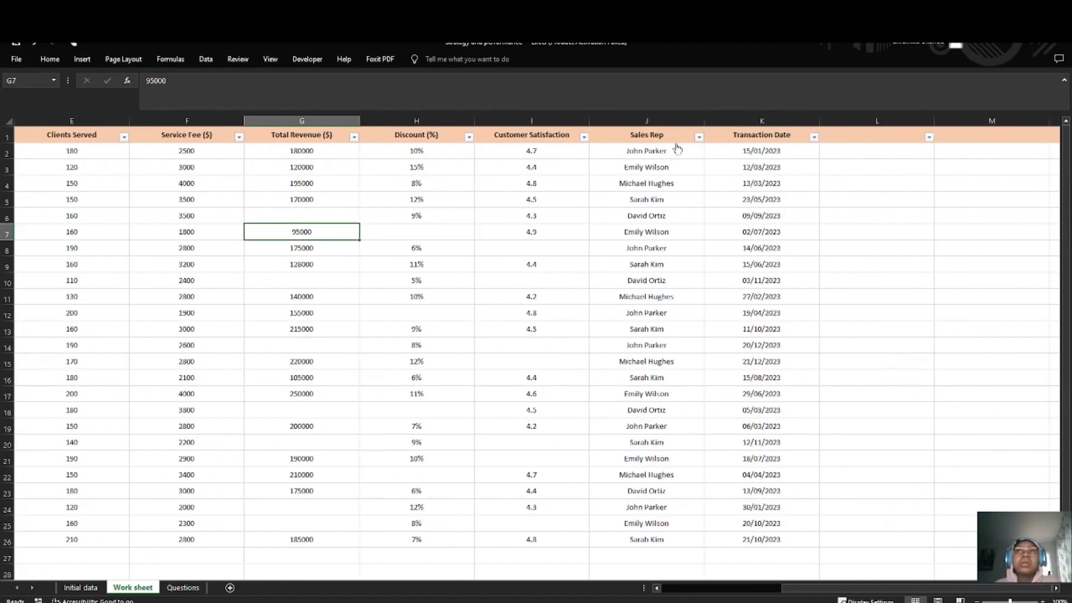
pyautogui.click(303, 120)
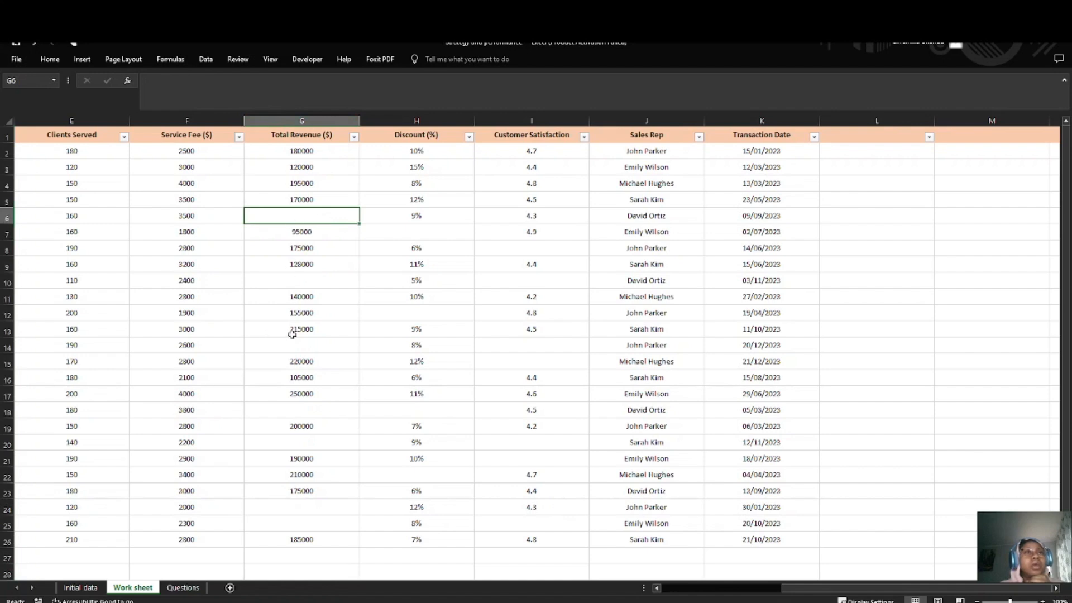
pyautogui.click(301, 120)
pyautogui.click(388, 184)
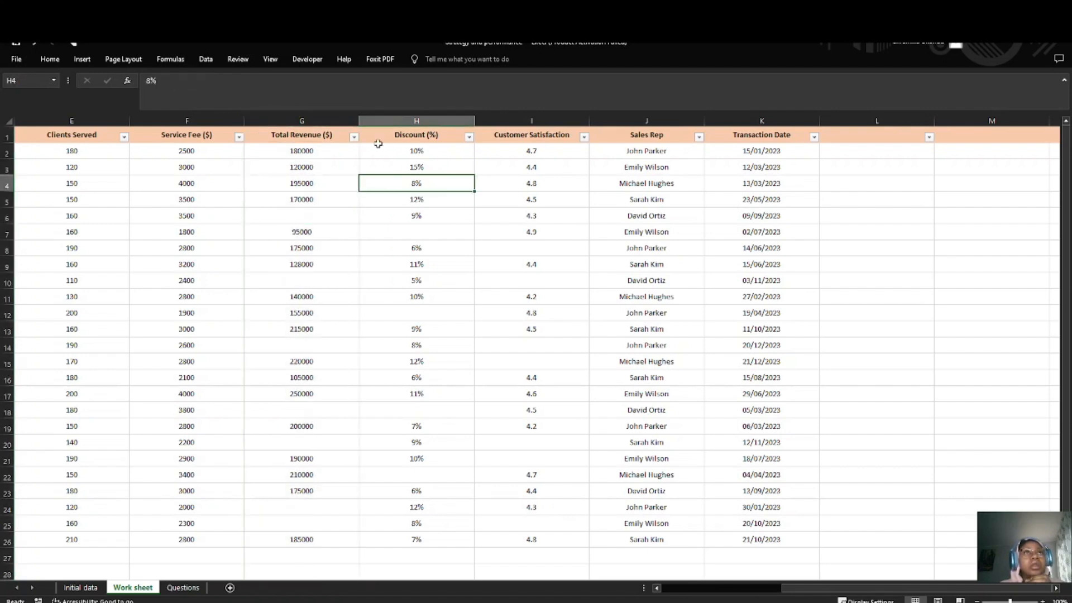
pyautogui.rightClick(346, 122)
pyautogui.click(479, 223)
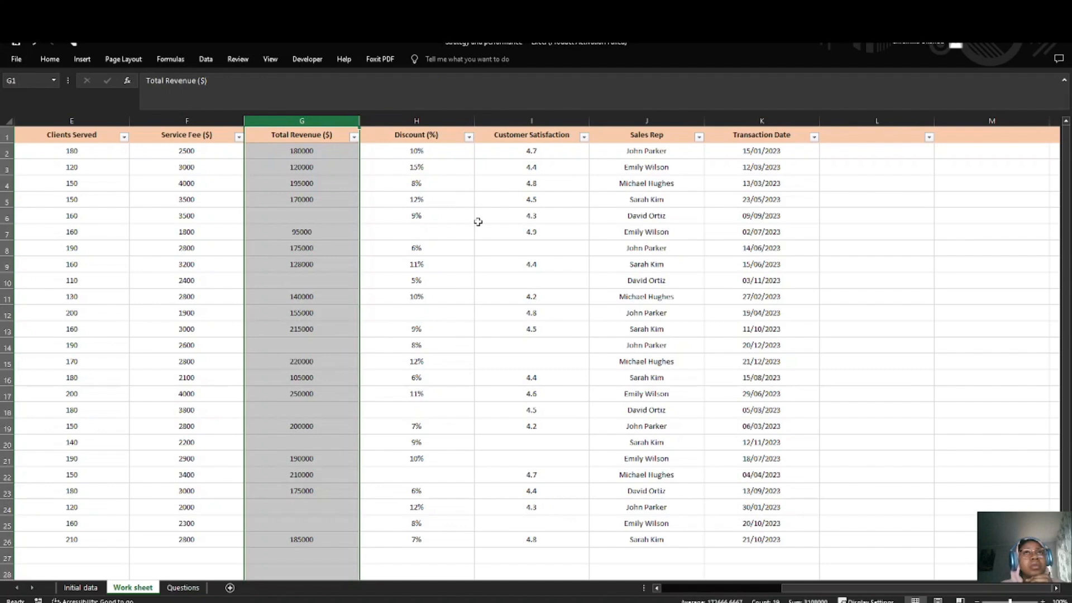
pyautogui.click(394, 121)
pyautogui.rightClick(397, 125)
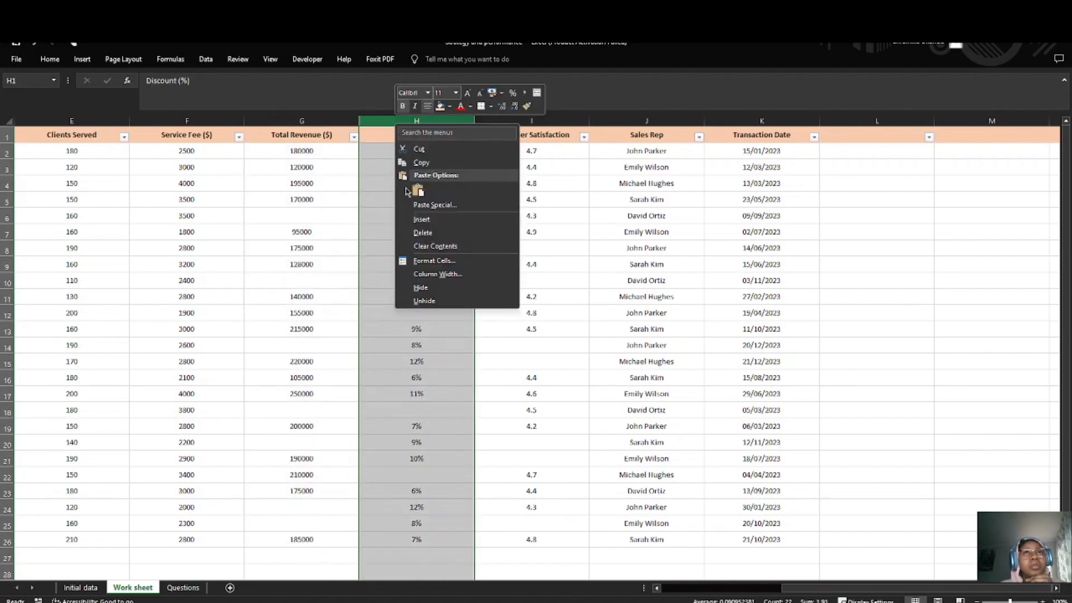
pyautogui.click(422, 219)
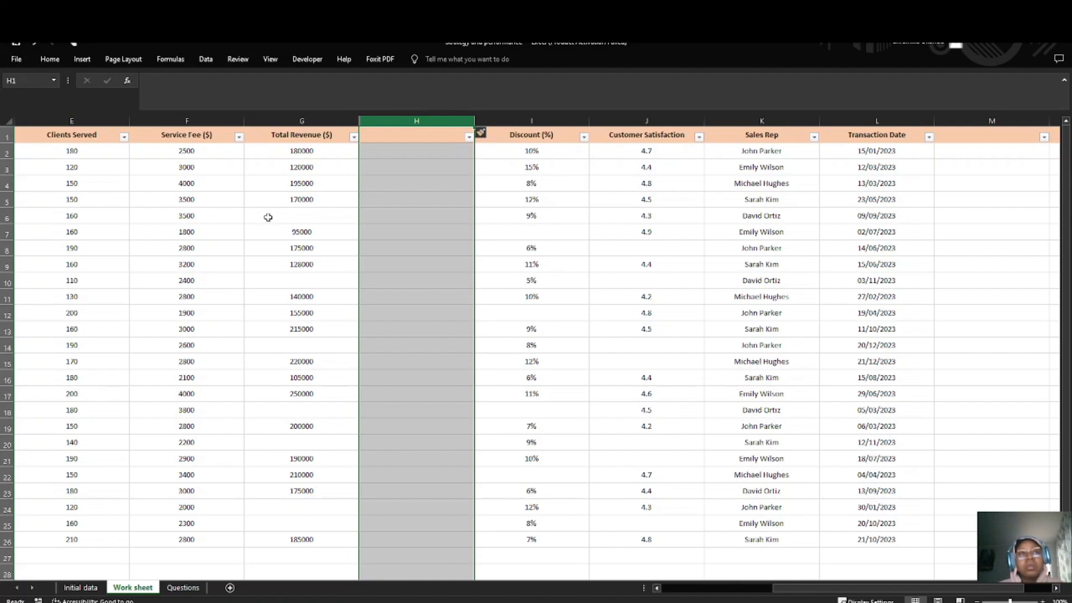
# Step: Copy the Total Revenue ($) values in G2:G26 into the new blank column, starting at H2
pyautogui.click(407, 136)
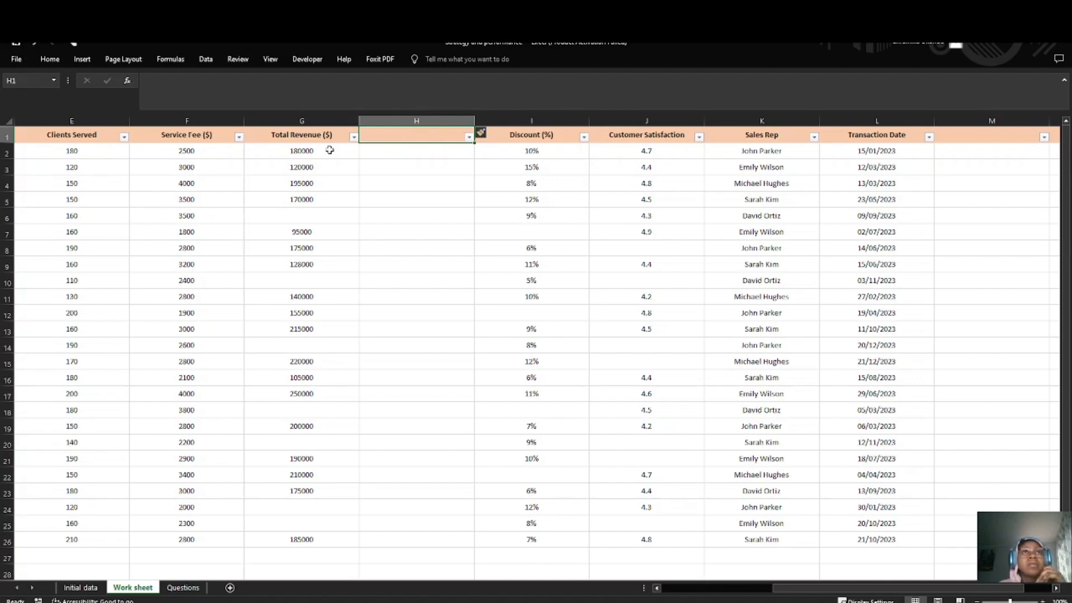
pyautogui.moveTo(331, 149); pyautogui.dragTo(337, 549)
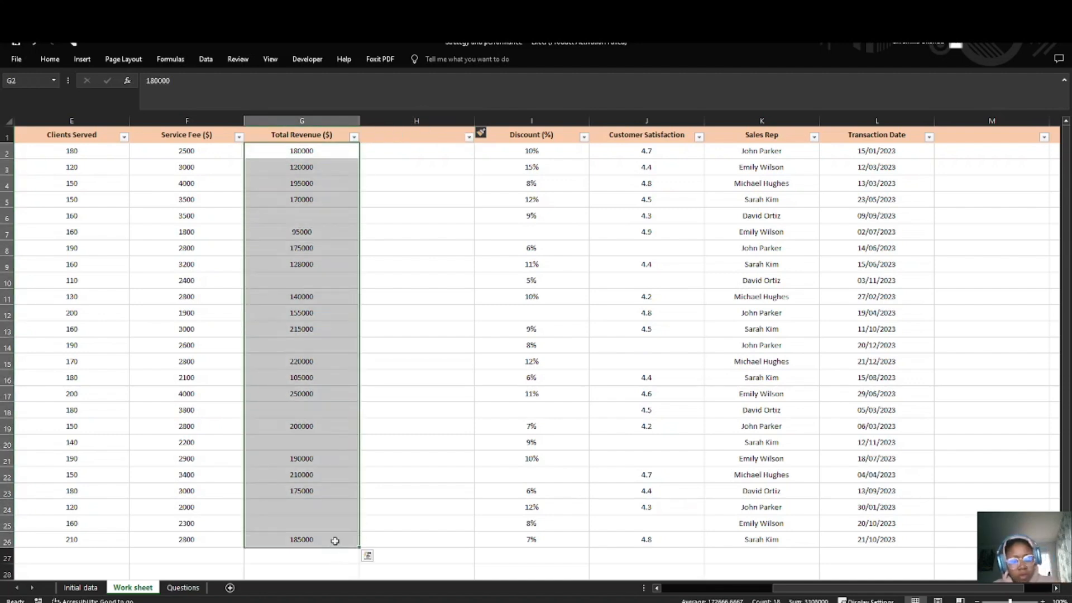
pyautogui.hotkey('ctrl', 'c')
pyautogui.click(431, 158)
pyautogui.hotkey('ctrl', 'v')
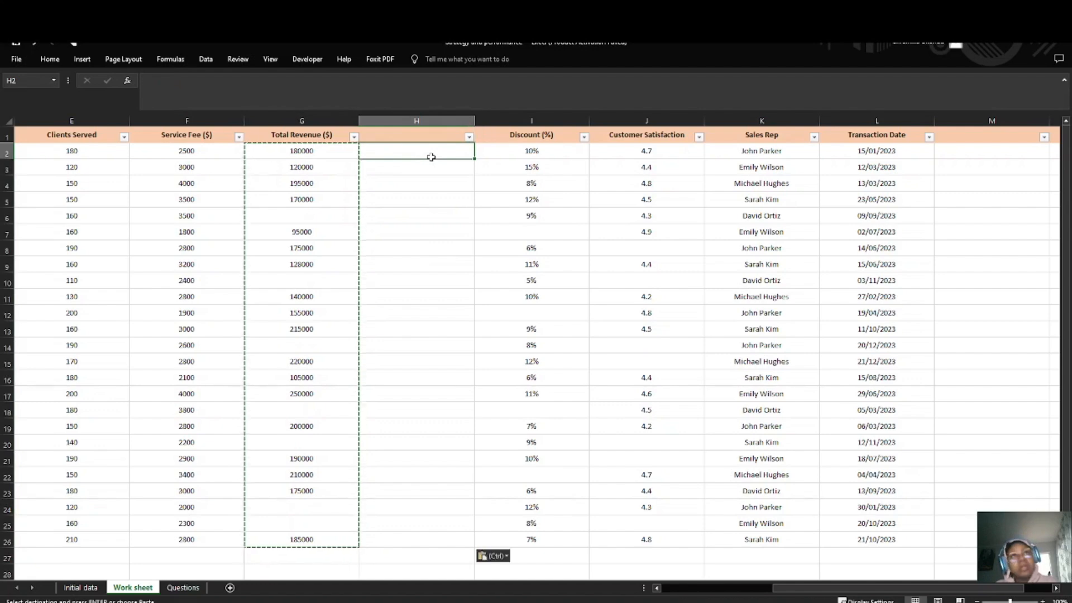
pyautogui.click(414, 195)
pyautogui.press('Escape')
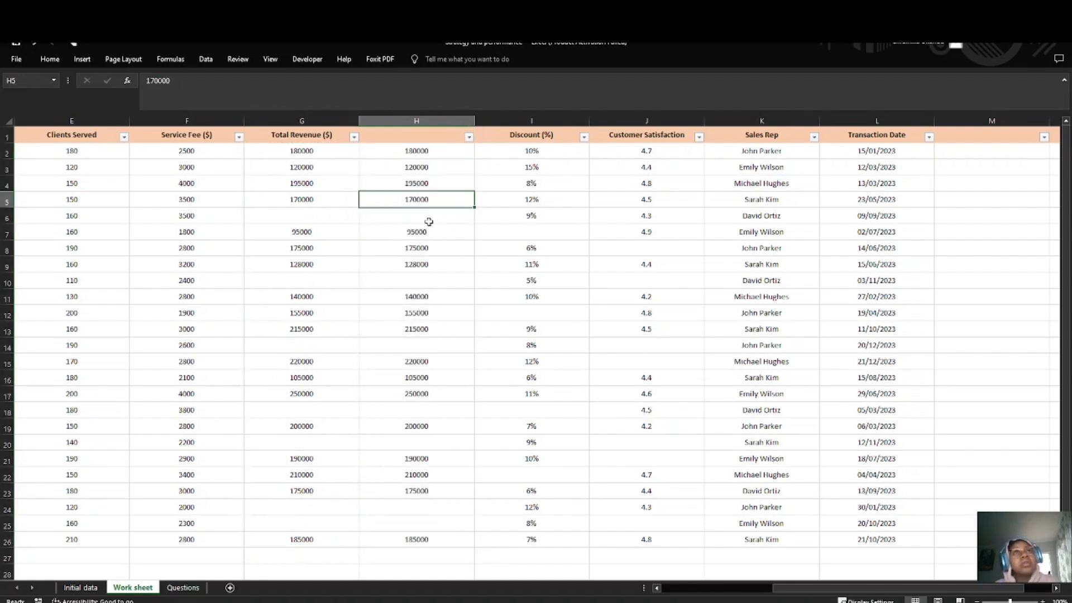
# Step: Start an IF formula in H6, the blank revenue cell of the copied column, testing whether G6=""
pyautogui.click(427, 221)
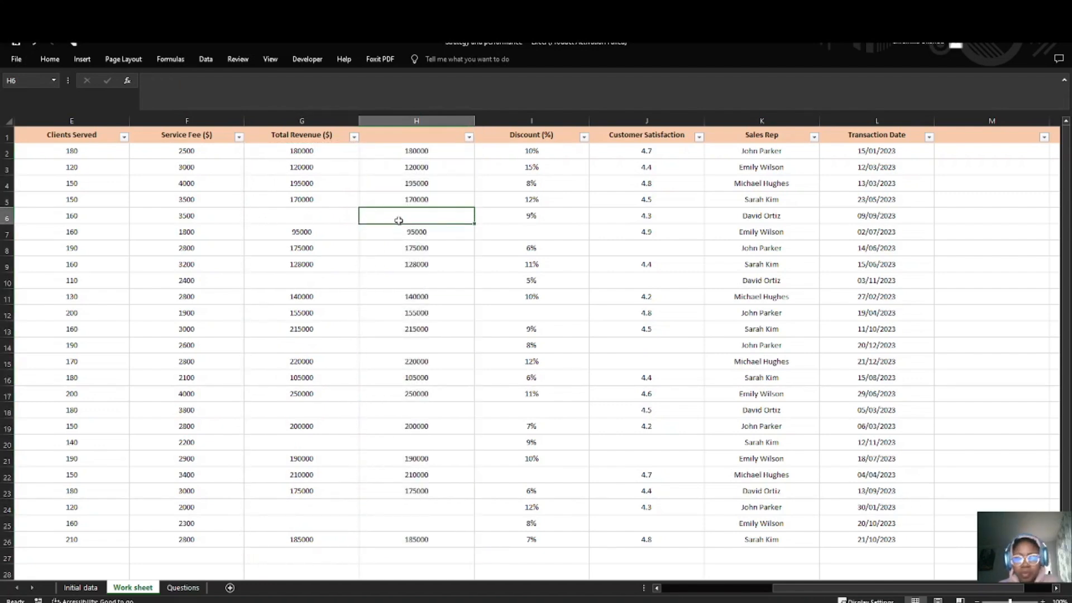
pyautogui.write('=')
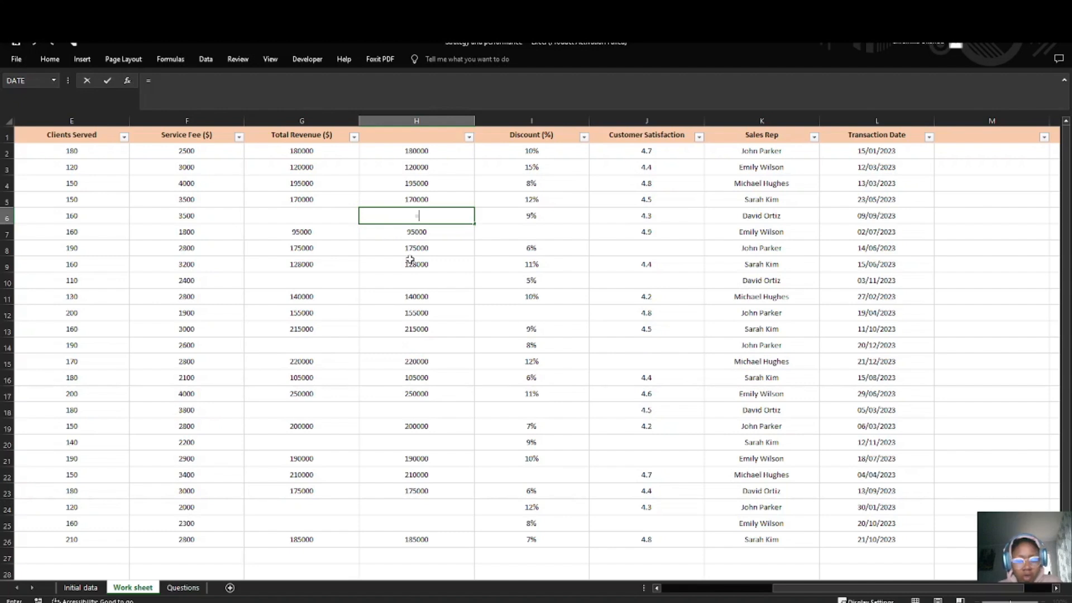
pyautogui.write('IF(')
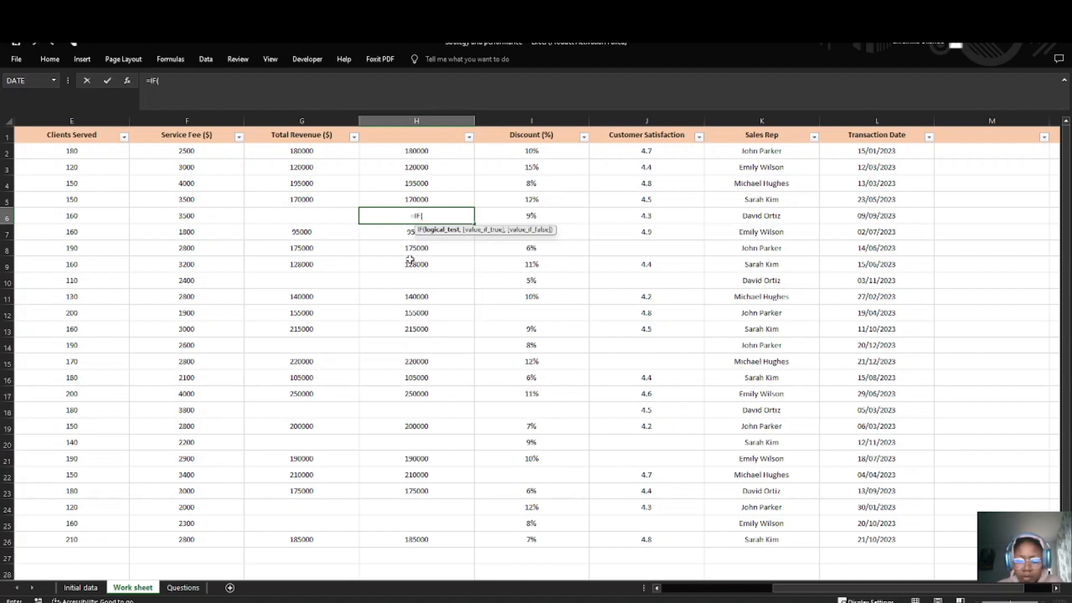
pyautogui.write('(')
pyautogui.click(310, 218)
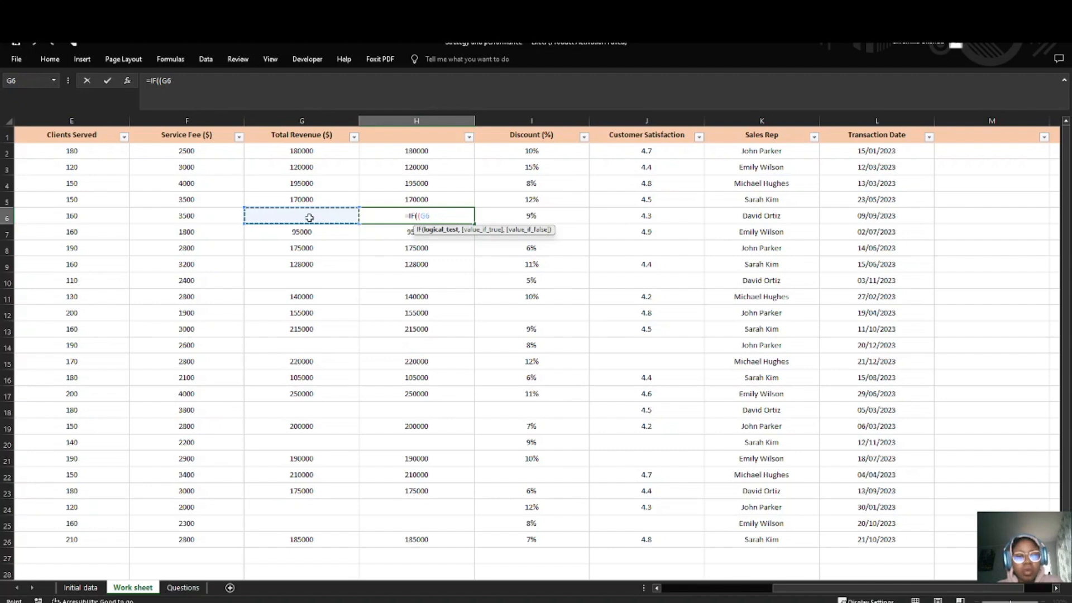
pyautogui.write('=')
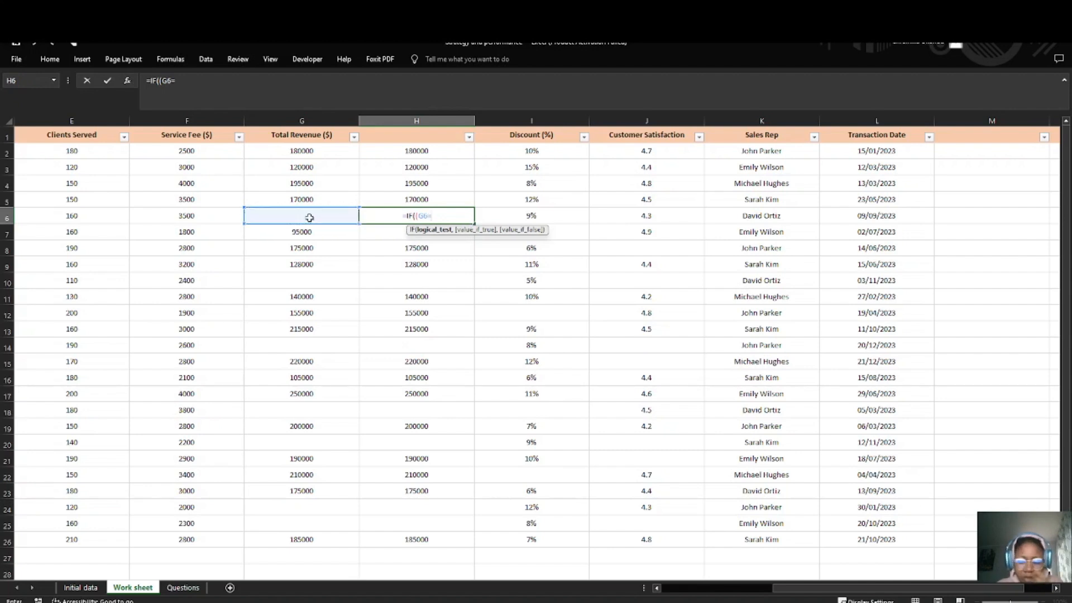
pyautogui.write('"",')
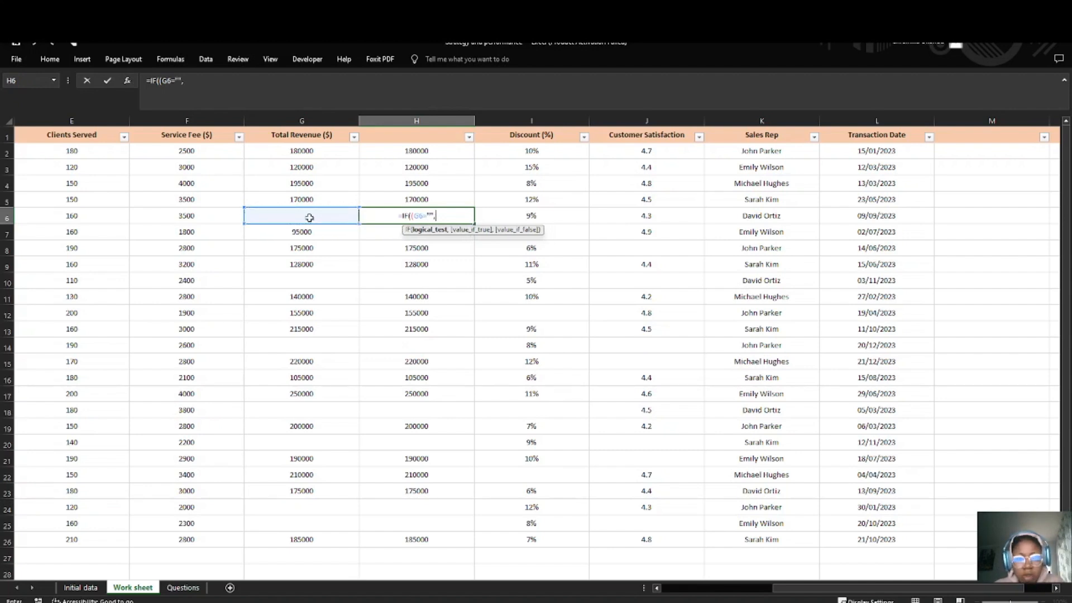
pyautogui.write(' AVE')
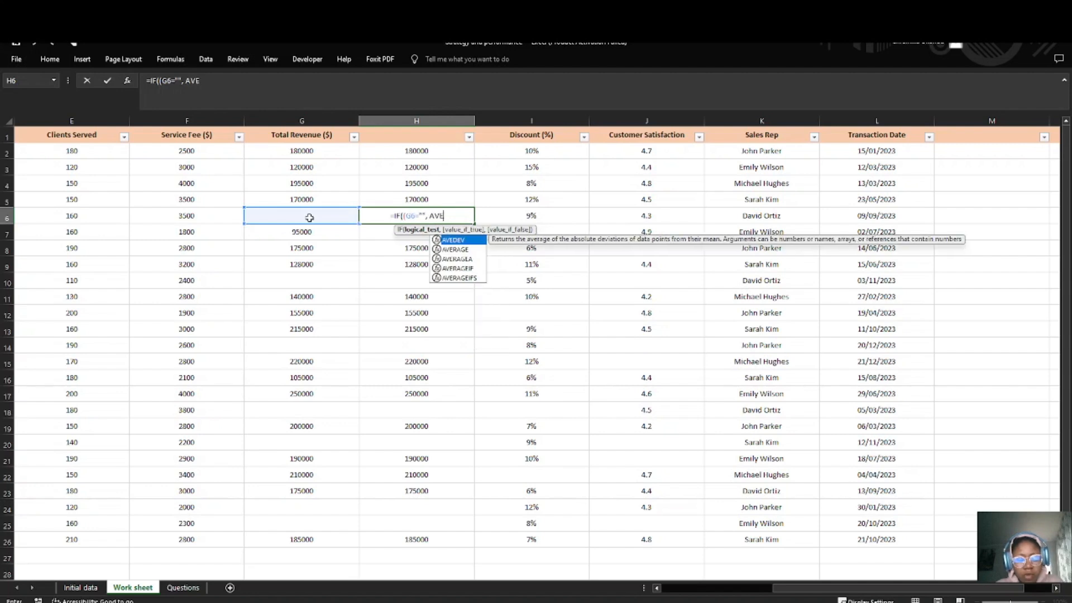
pyautogui.write('RAGE(')
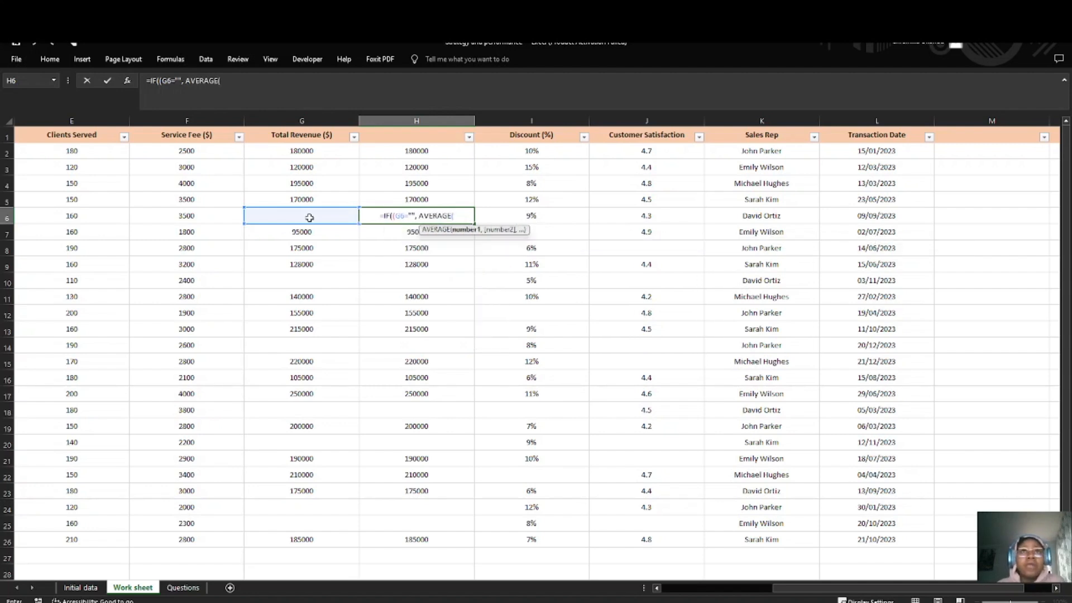
# Step: Complete the H6 formula with AVERAGE(G2:G26) as the value if true and G6 as the value if false
pyautogui.moveTo(294, 154); pyautogui.dragTo(297, 539)
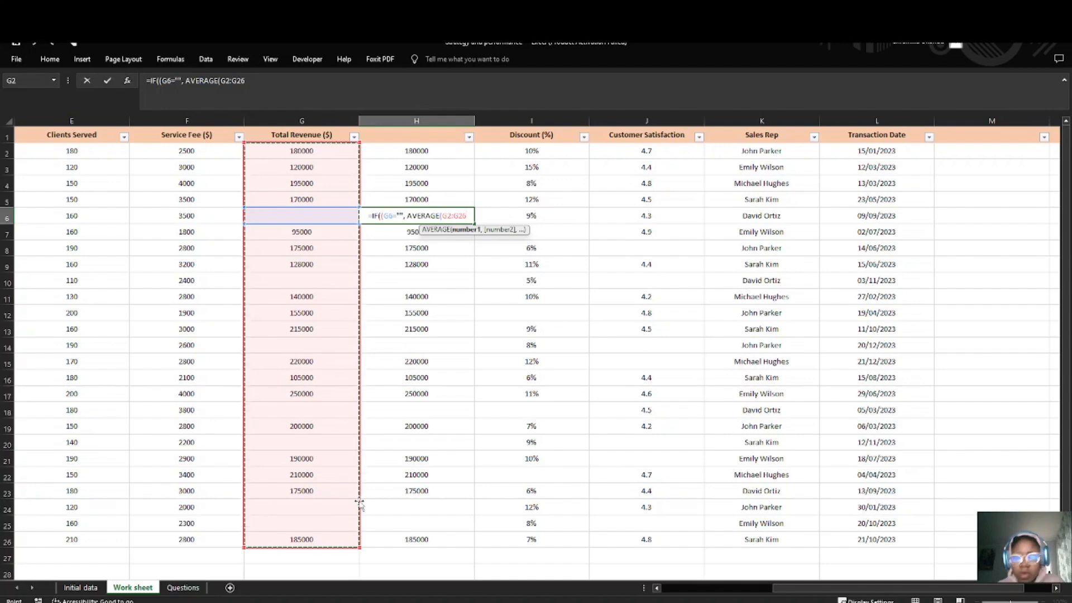
pyautogui.write(')')
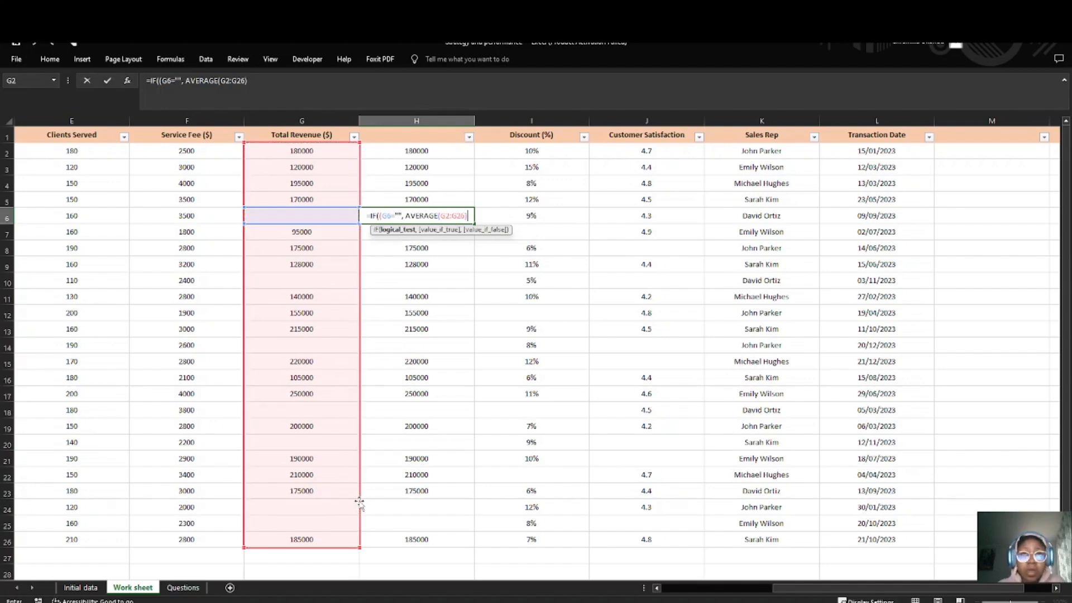
pyautogui.write(',')
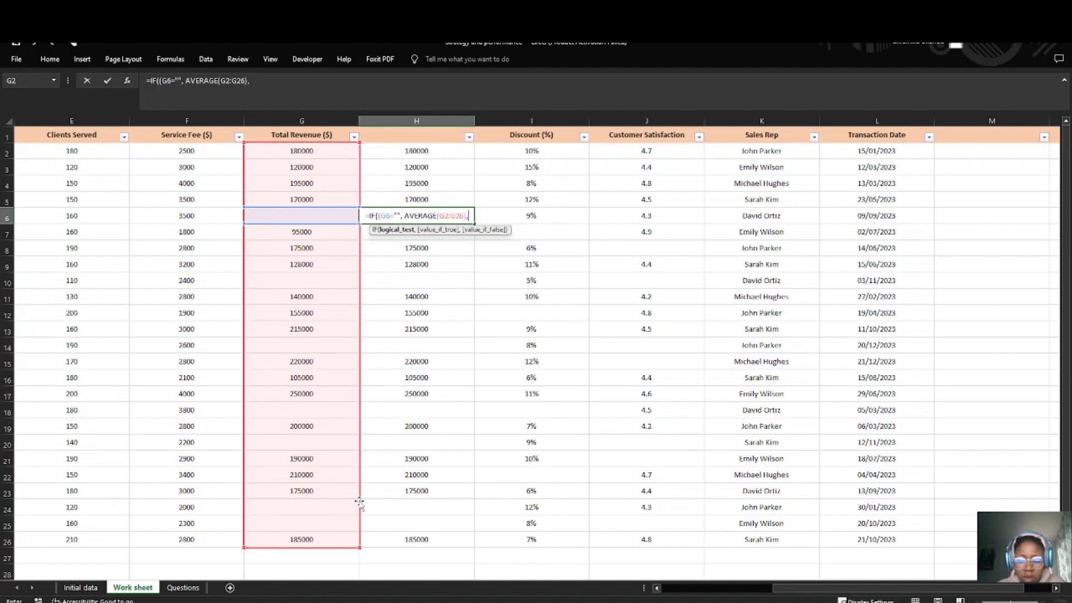
pyautogui.click(293, 221)
pyautogui.write(')')
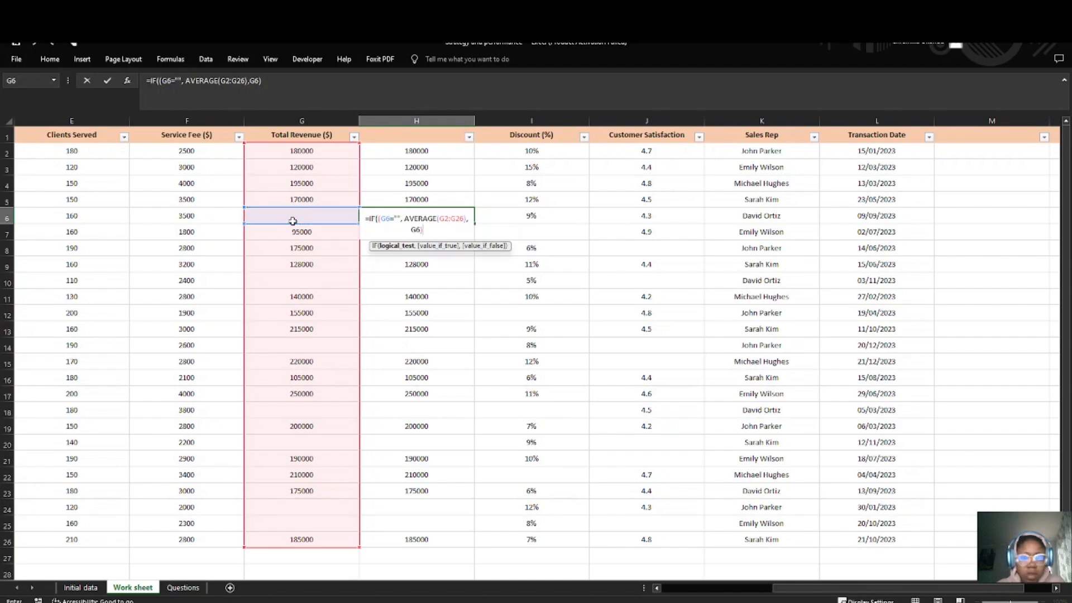
pyautogui.press('Return')
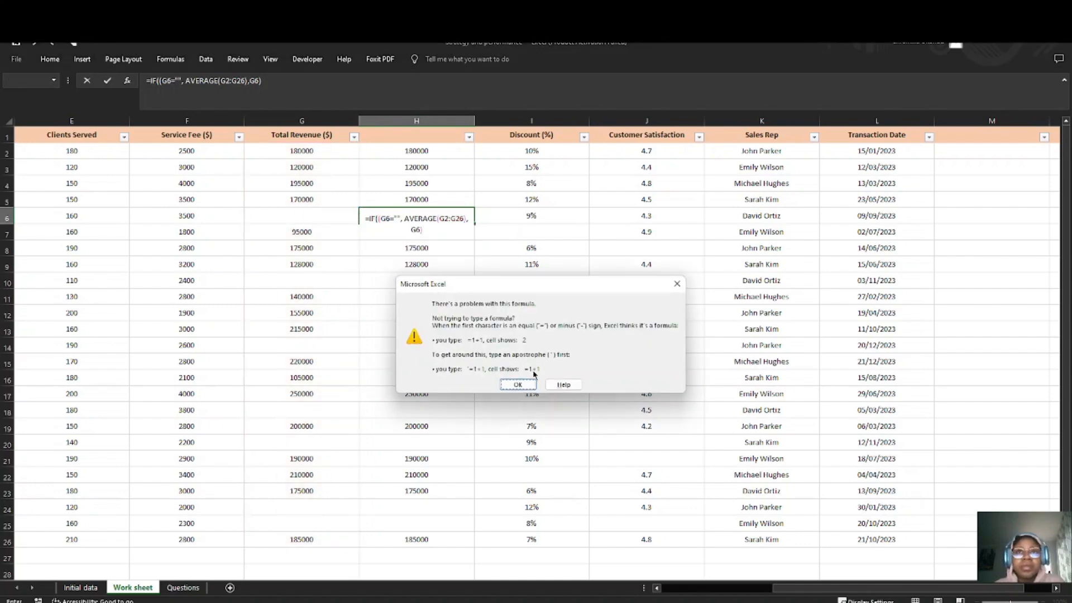
# Step: Remove the extra opening parenthesis so the H6 formula reads =IF(G6="", AVERAGE(G2:G26),G6)
pyautogui.click(525, 384)
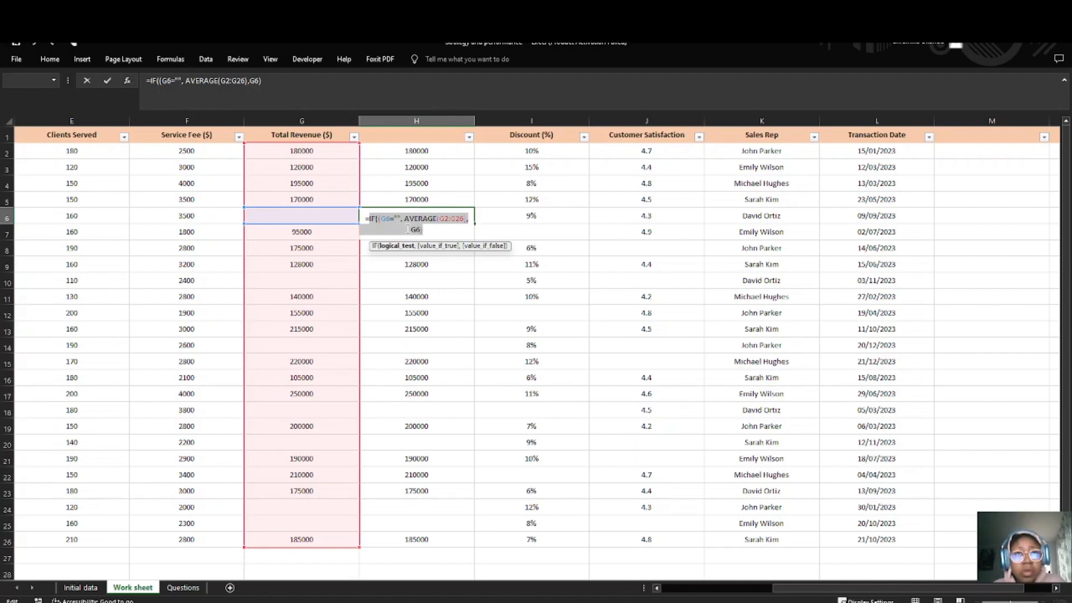
pyautogui.click(379, 219)
pyautogui.press('Delete')
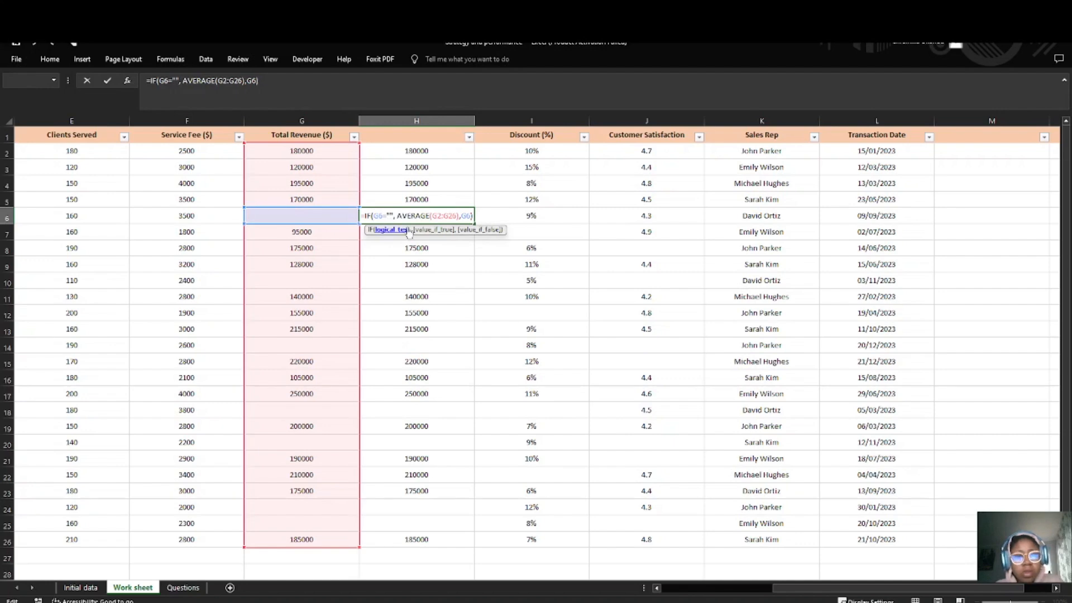
pyautogui.click(472, 216)
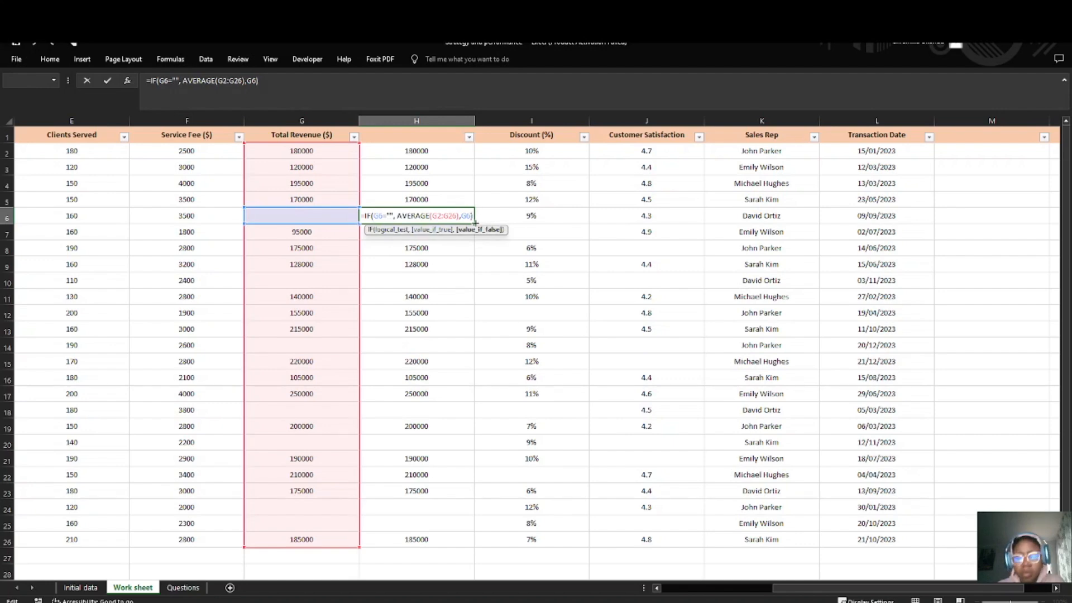
pyautogui.press('Return')
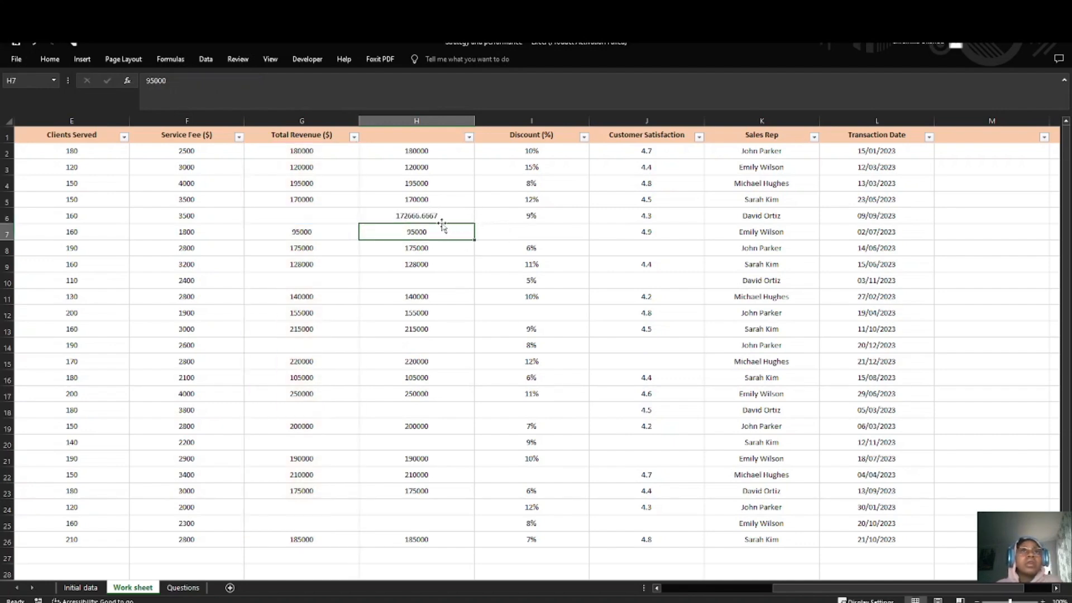
# Step: Copy the full text of the formula in H6 without changing the cell
pyautogui.click(425, 216)
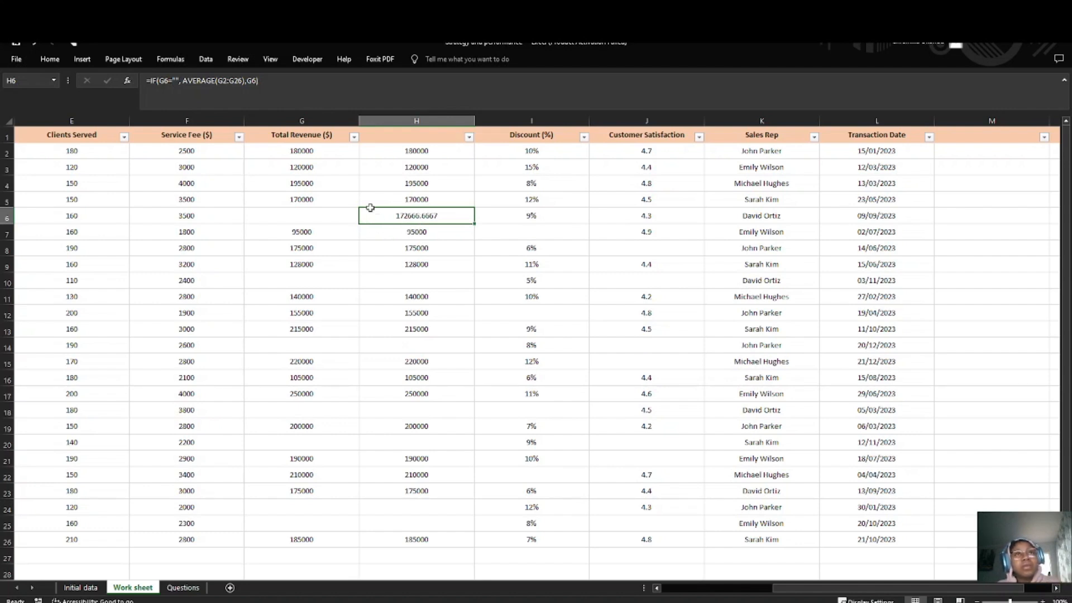
pyautogui.click(277, 82)
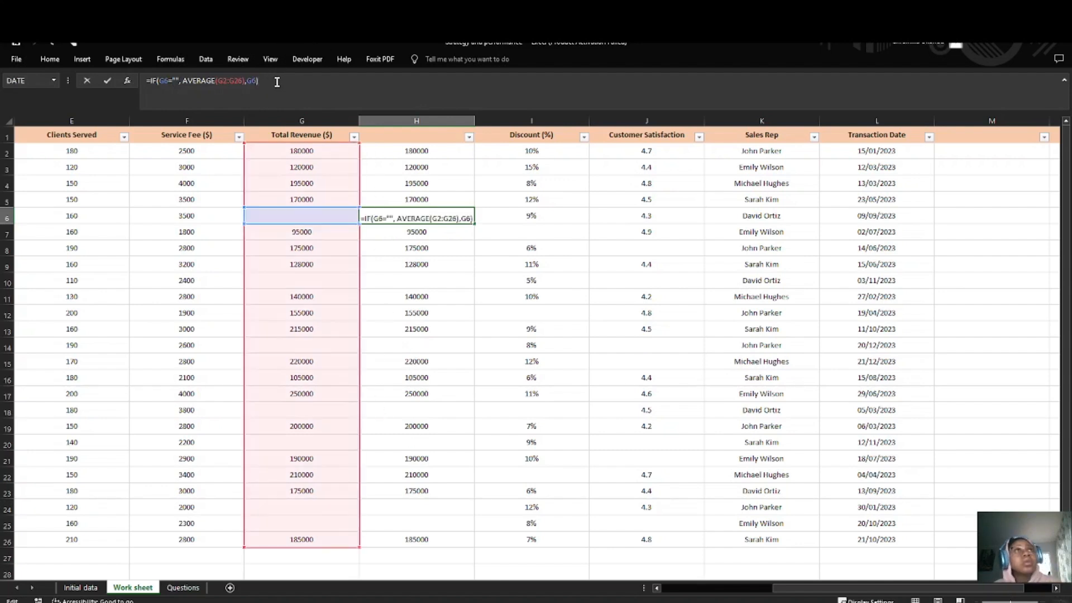
pyautogui.moveTo(277, 82); pyautogui.dragTo(144, 82)
pyautogui.hotkey('ctrl', 'c')
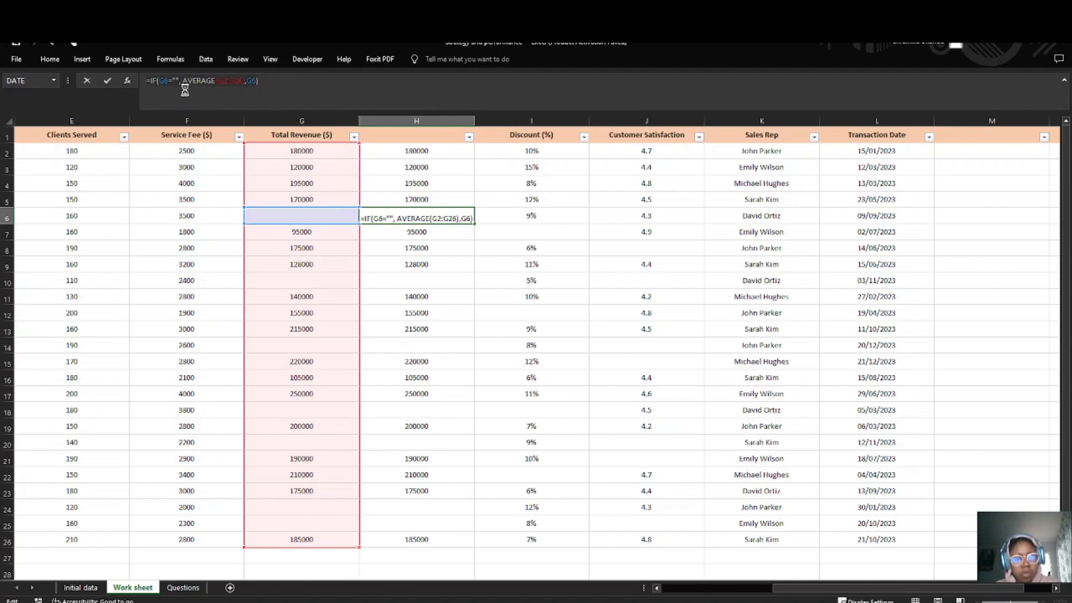
pyautogui.press('Return')
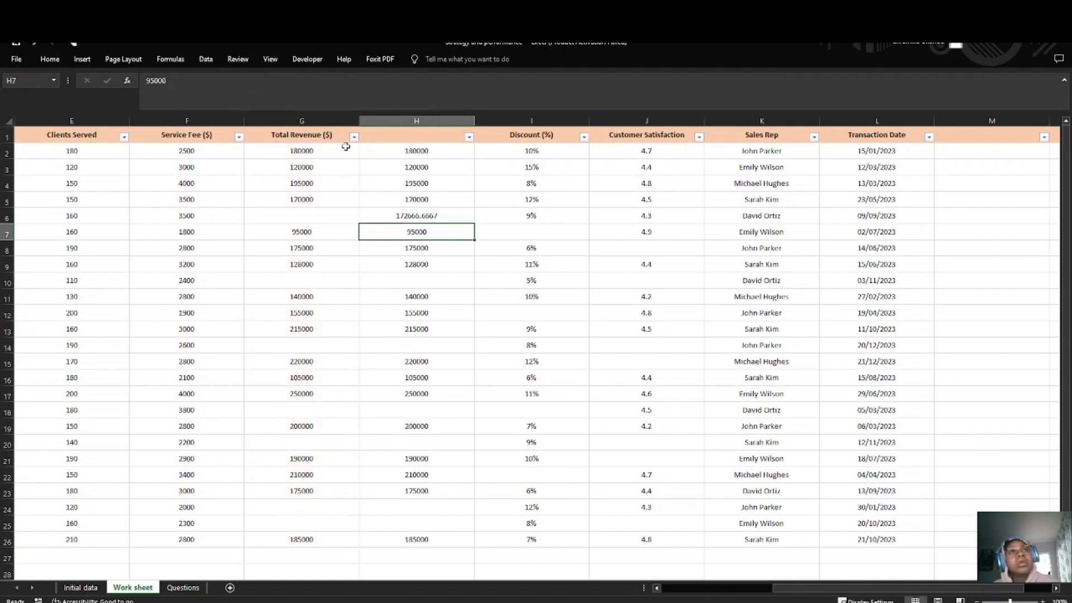
# Step: Paste the copied IF formula into the blank cell H10 and change its logical test to G10=""
pyautogui.doubleClick(424, 275)
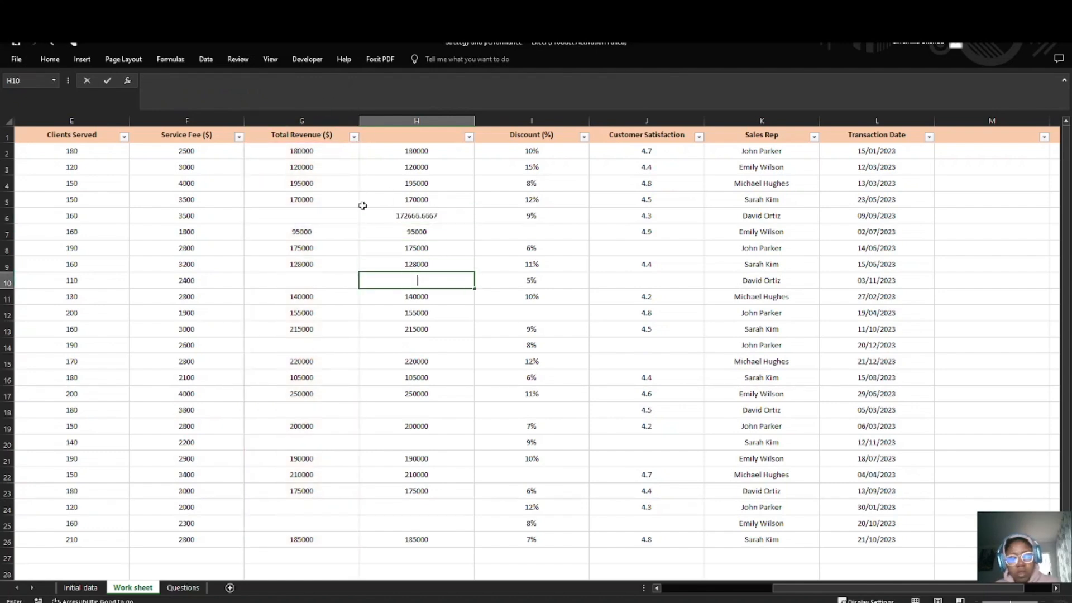
pyautogui.hotkey('ctrl', 'v')
pyautogui.click(380, 281)
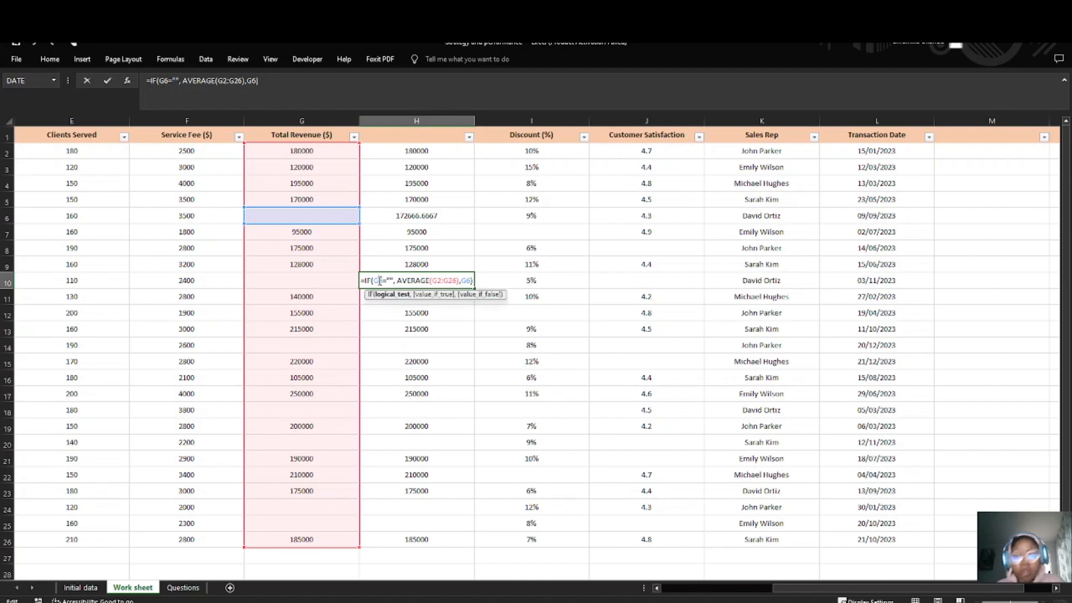
pyautogui.press('BackSpace')
pyautogui.press('BackSpace')
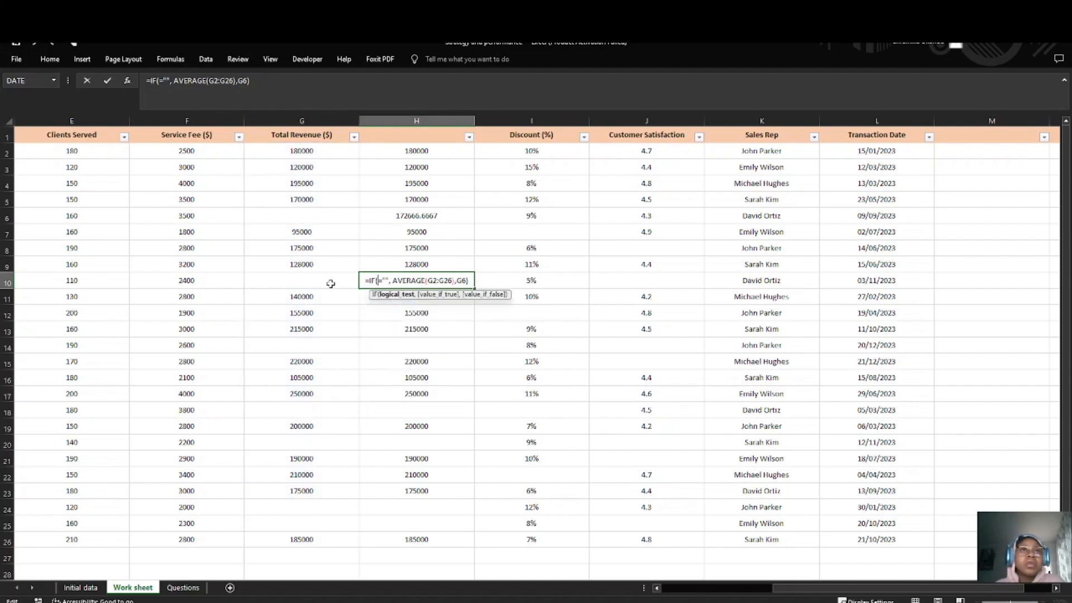
pyautogui.click(330, 283)
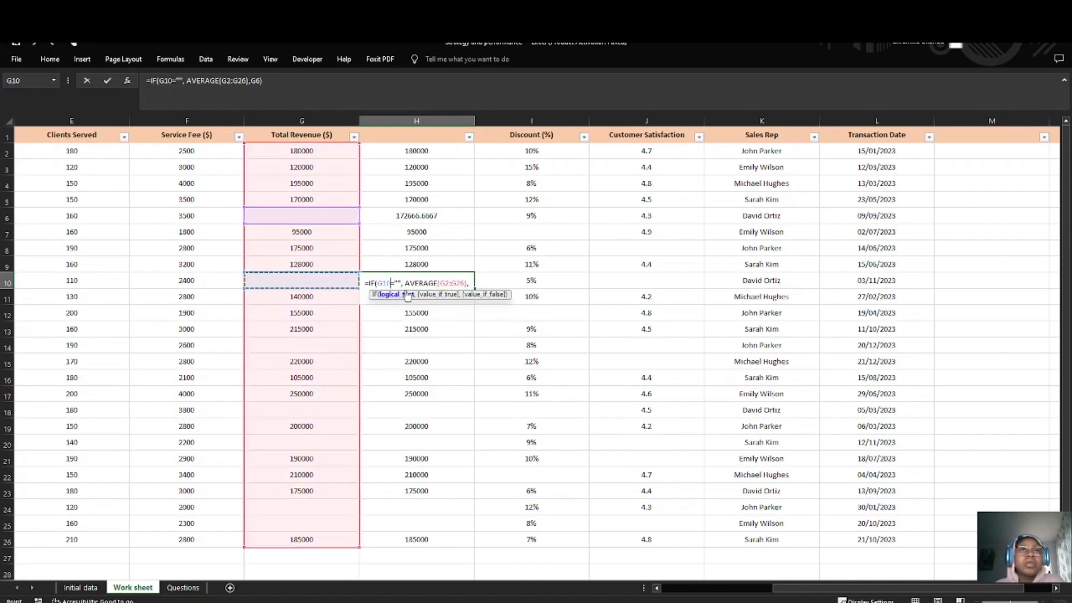
# Step: Set the value if false in the H10 formula to G10, giving =IF(G10="", AVERAGE(G2:G26),G10)
pyautogui.click(469, 282)
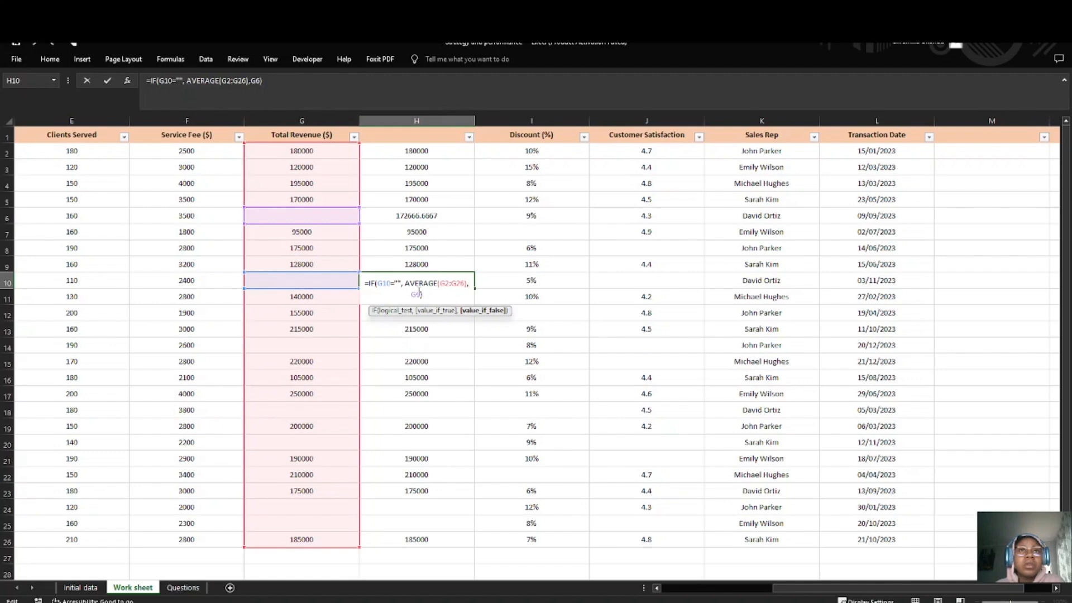
pyautogui.press('BackSpace')
pyautogui.press('BackSpace')
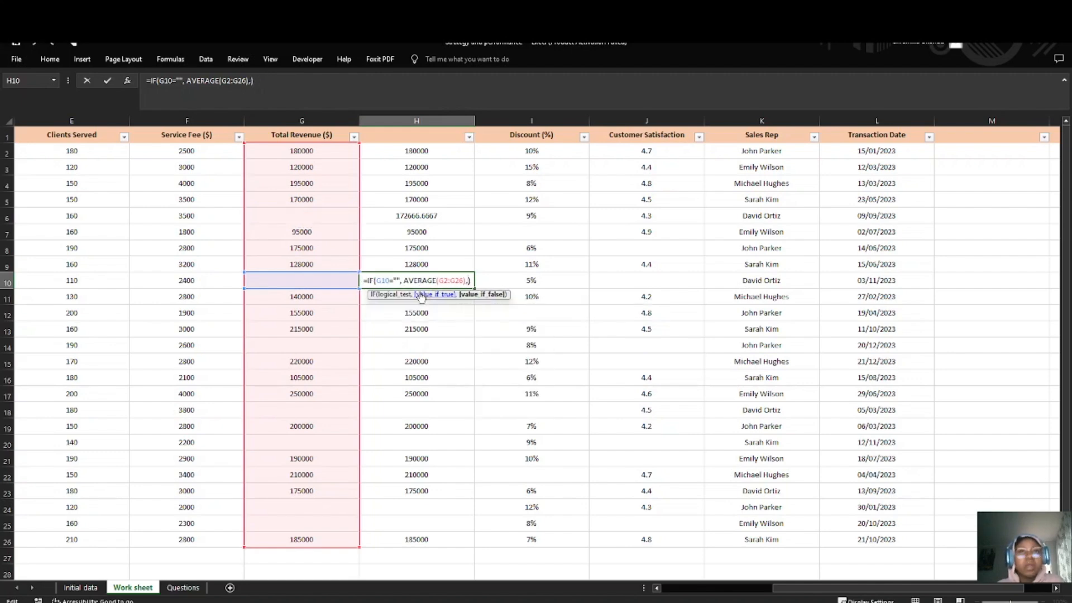
pyautogui.click(250, 279)
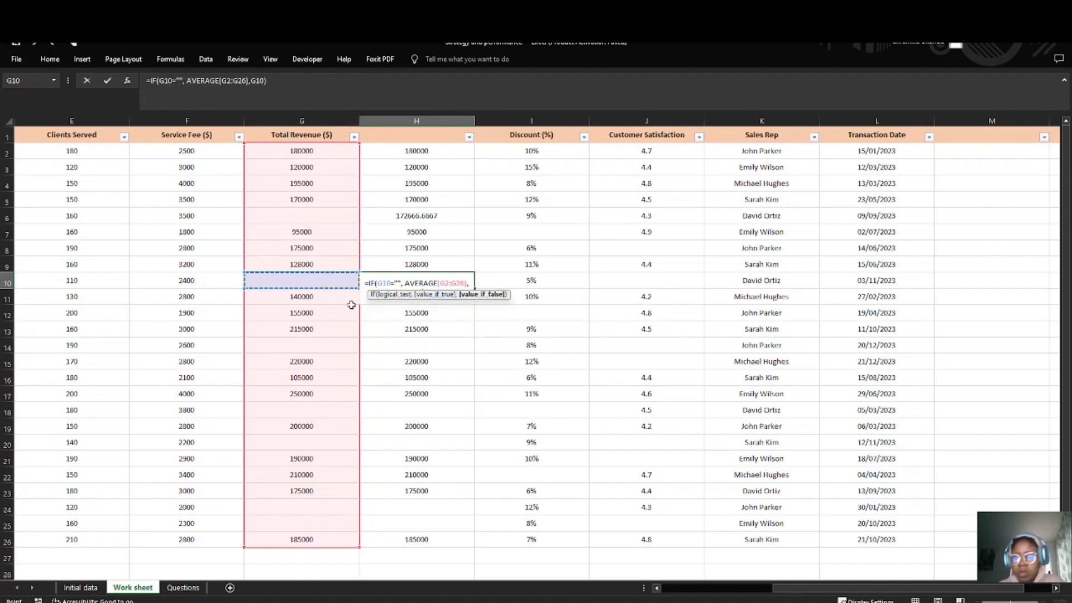
pyautogui.press('Return')
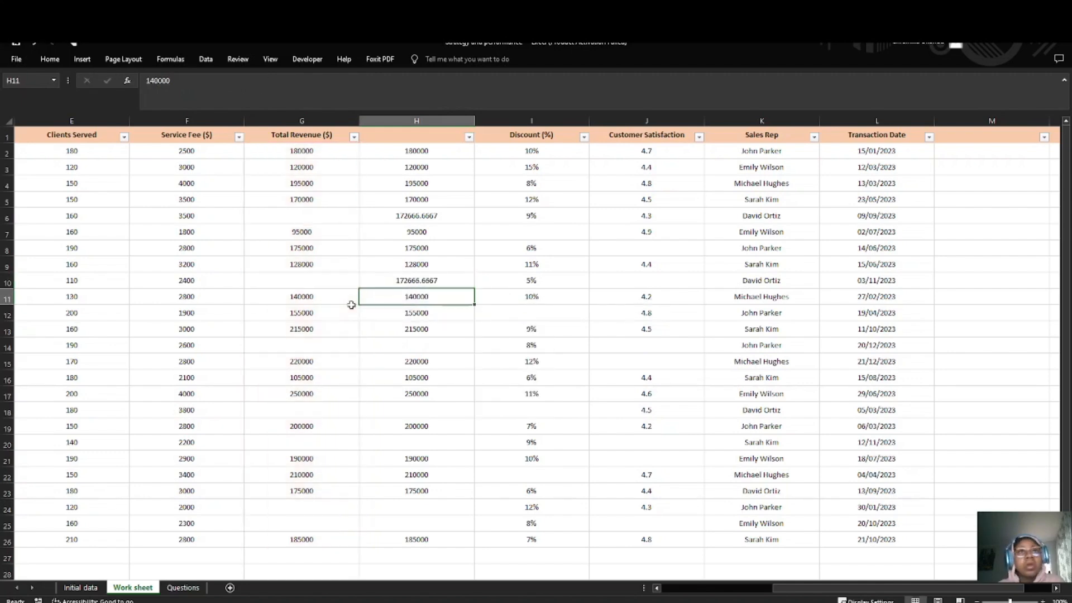
pyautogui.click(438, 279)
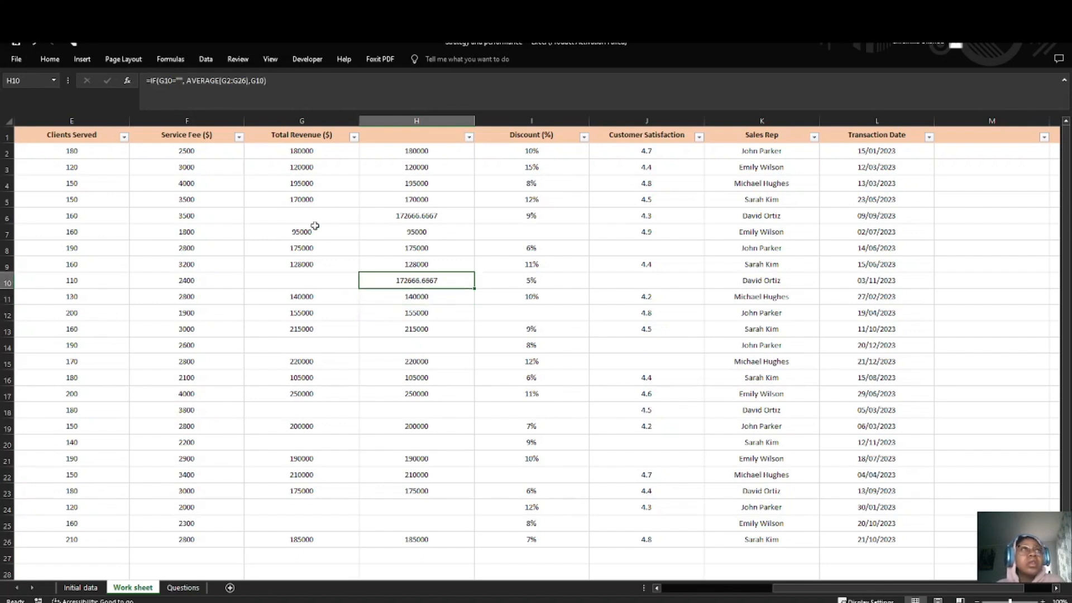
# Step: Paste the copied IF formula into the blank cell H14 and change its logical test to G14=""
pyautogui.click(408, 346)
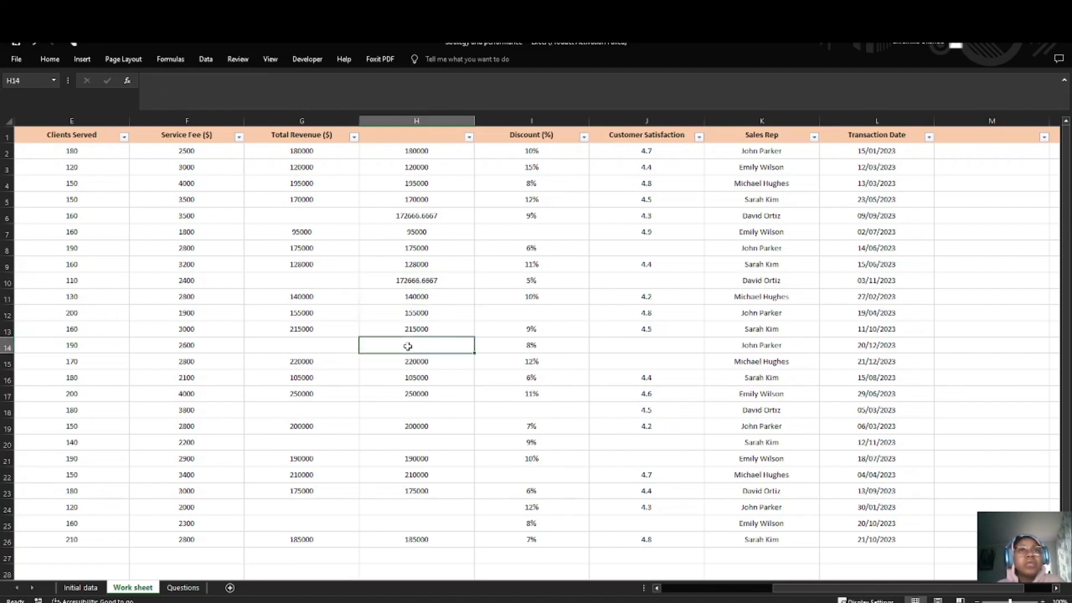
pyautogui.doubleClick(408, 346)
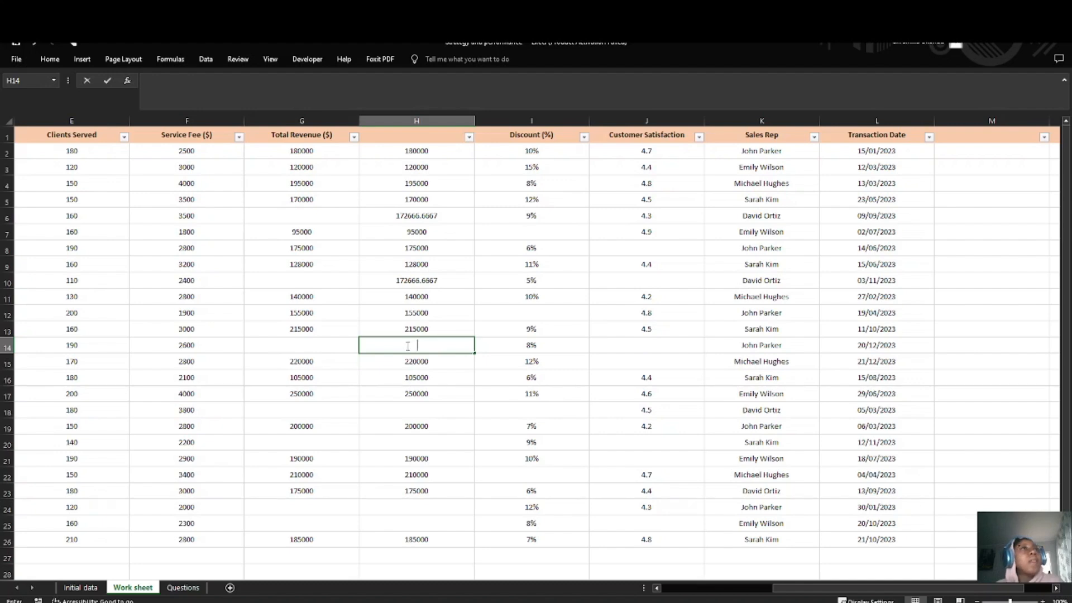
pyautogui.hotkey('ctrl', 'v')
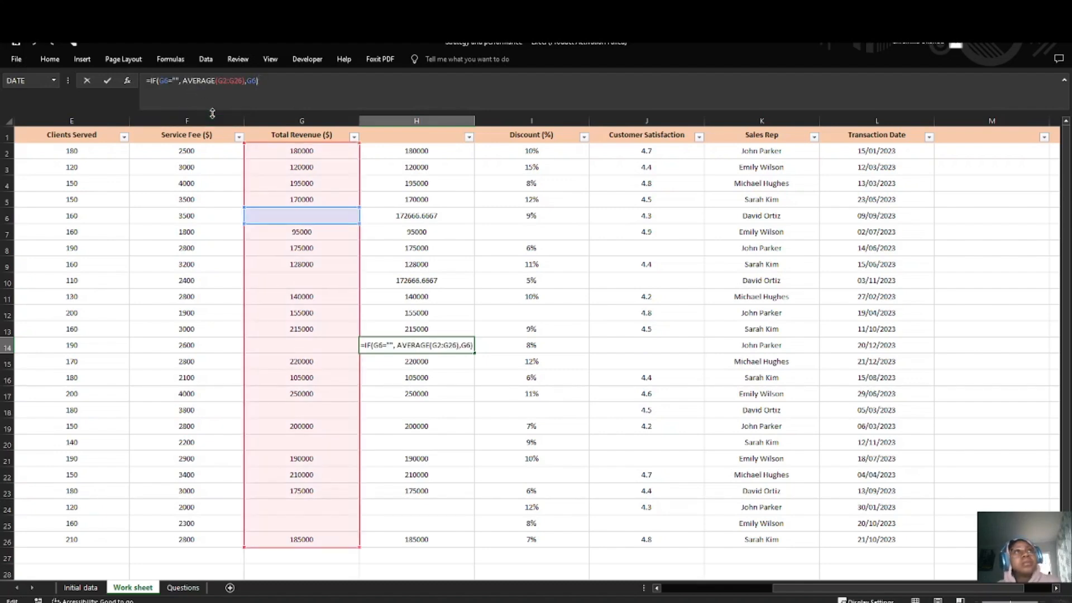
pyautogui.click(375, 345)
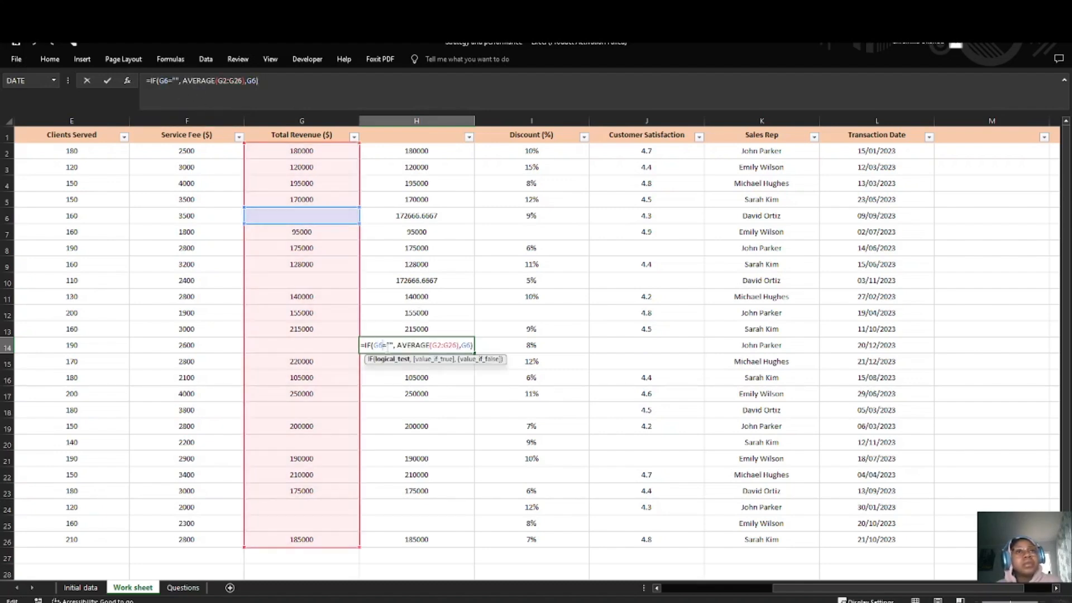
pyautogui.click(397, 360)
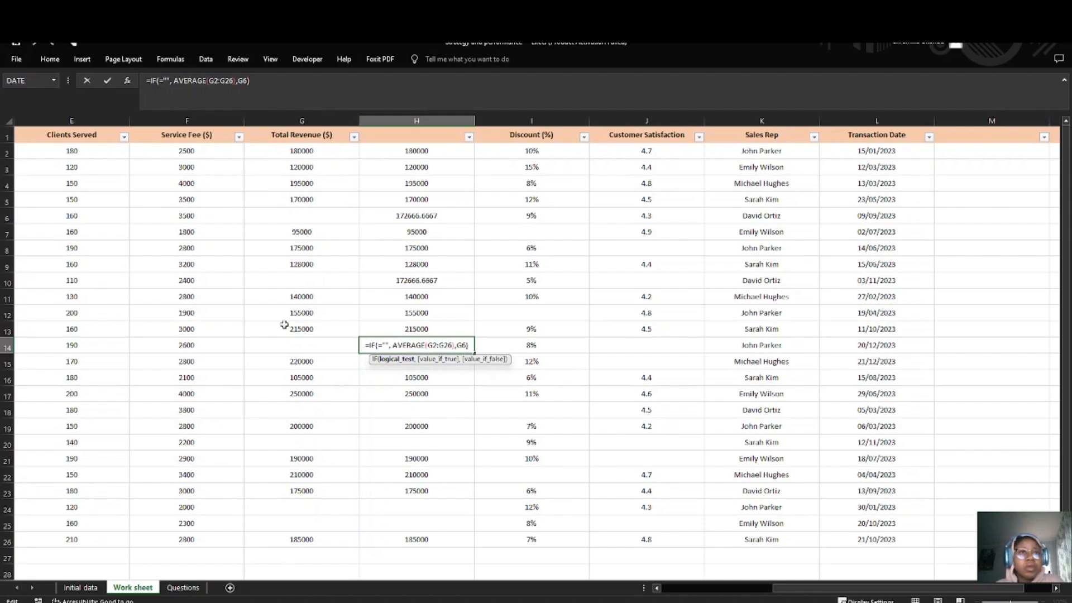
pyautogui.click(324, 342)
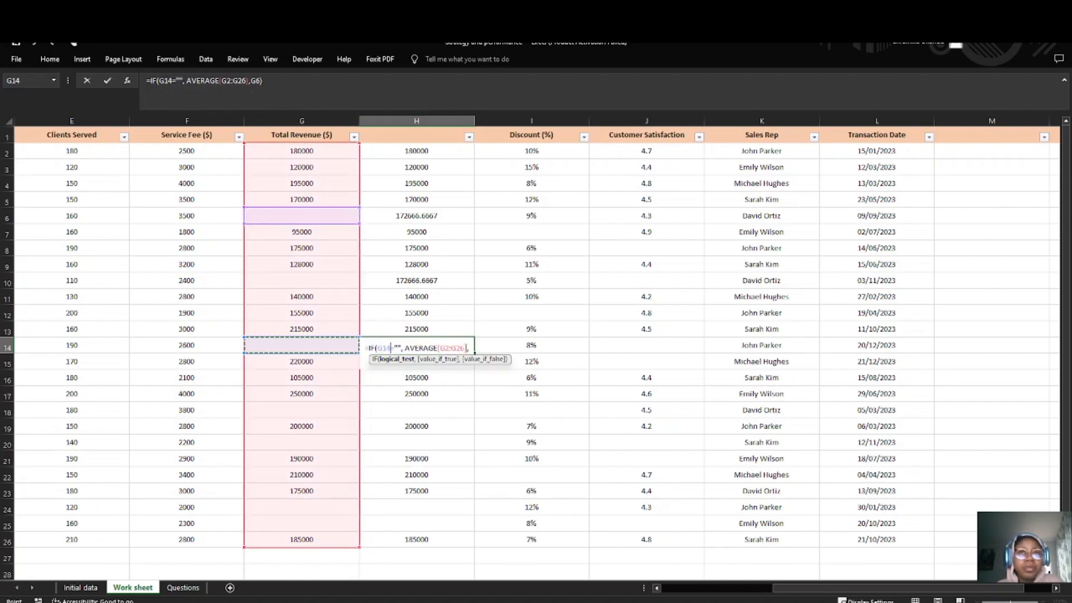
# Step: Set the value if false in the H14 formula to G14, giving =IF(G14="", AVERAGE(G2:G26),G14)
pyautogui.click(466, 347)
pyautogui.press('Down')
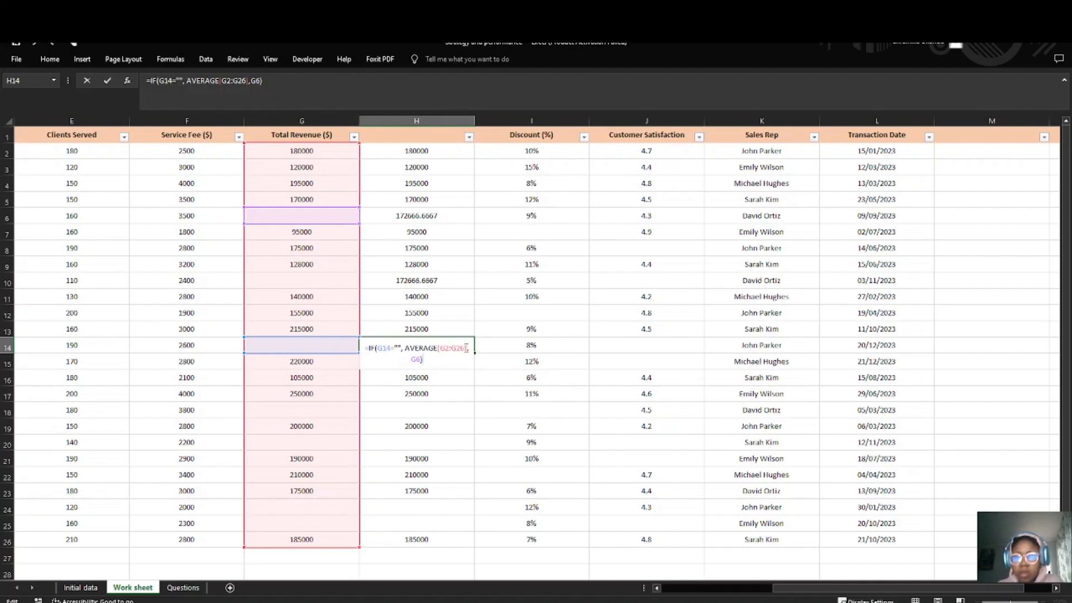
pyautogui.press('Left')
pyautogui.press('BackSpace')
pyautogui.press('BackSpace')
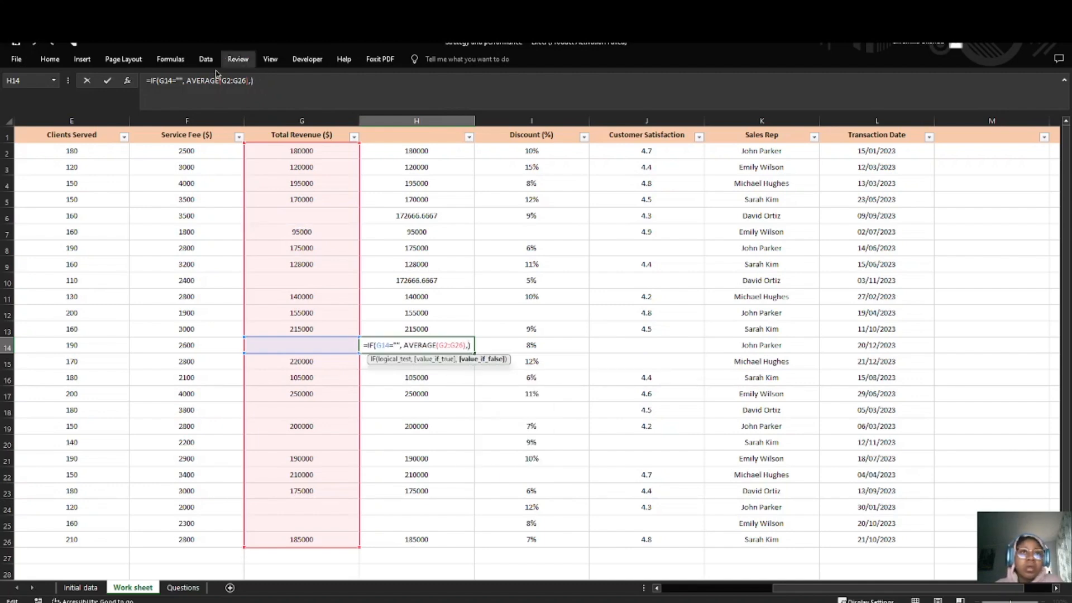
pyautogui.click(267, 346)
pyautogui.scroll(-2, 469, 285)
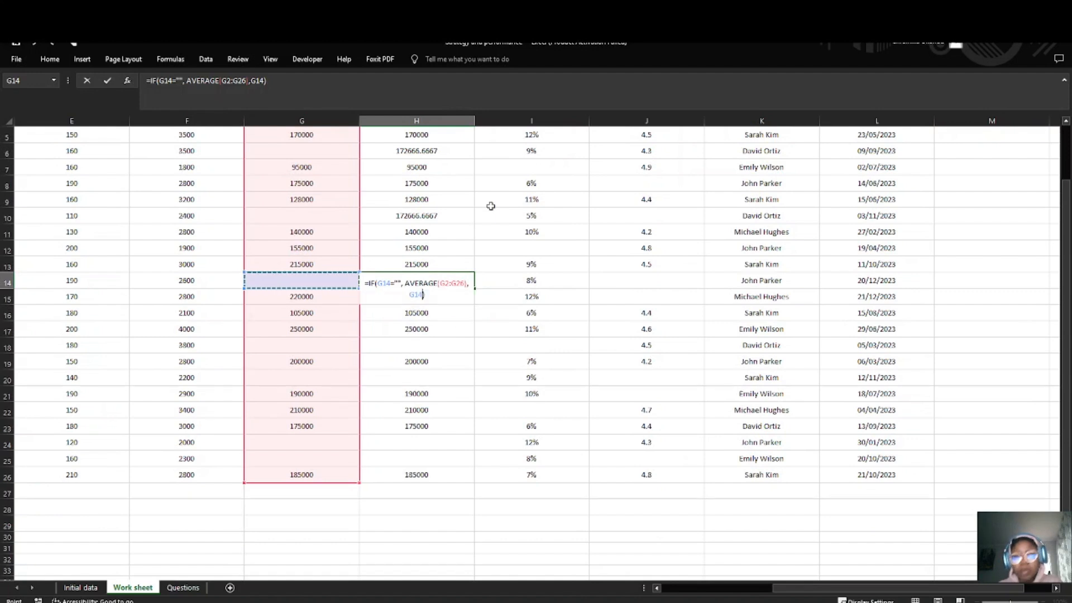
pyautogui.press('Return')
# Step: Paste the copied IF formula into the blank cell H18 and change its logical test to G18=""
pyautogui.click(445, 344)
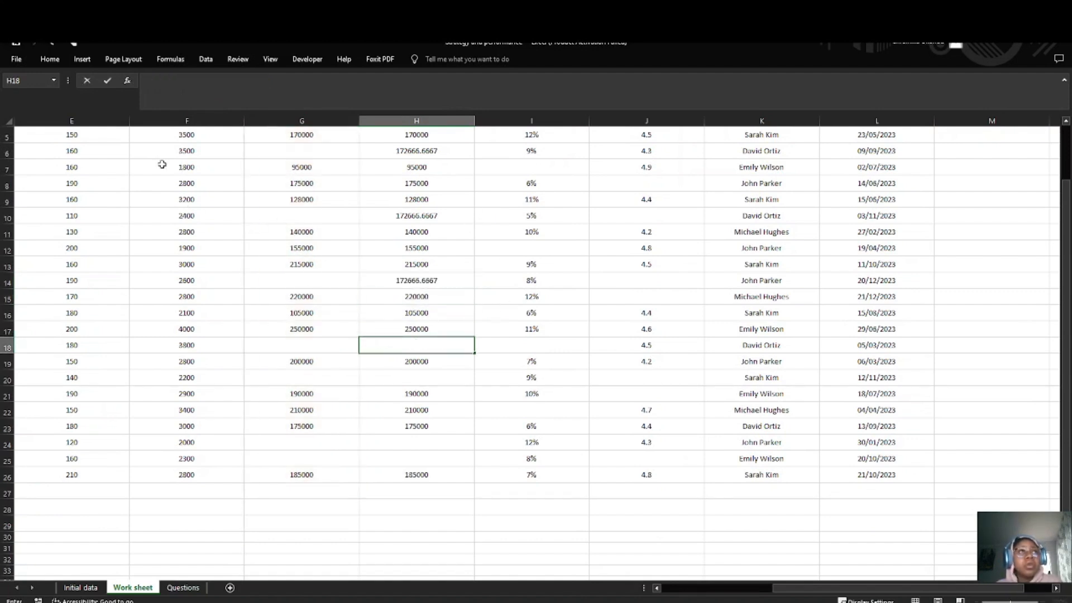
pyautogui.click(165, 81)
pyautogui.hotkey('ctrl', 'v')
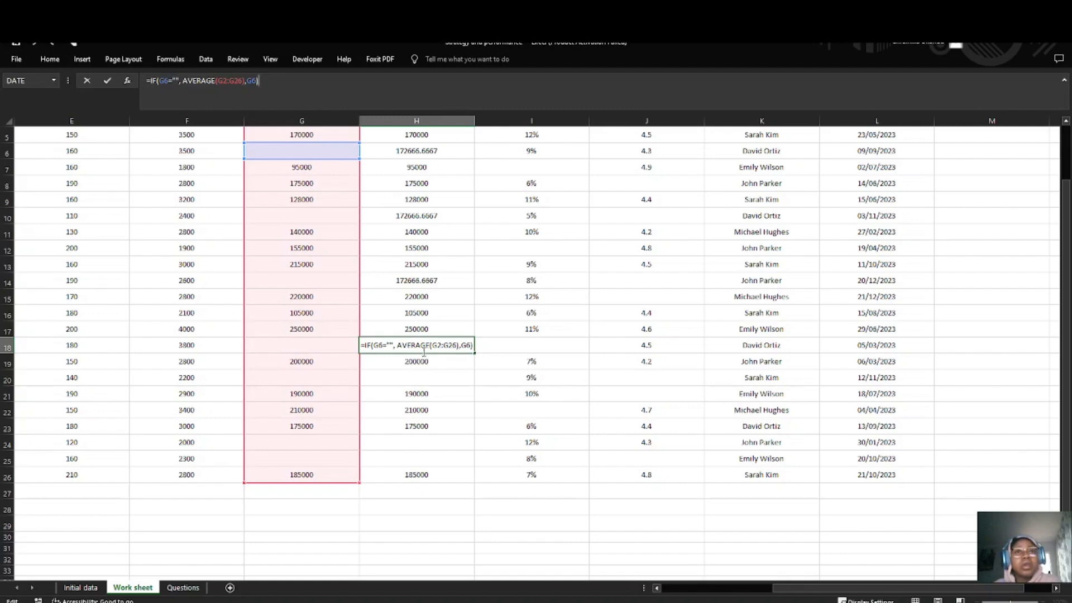
pyautogui.click(382, 346)
pyautogui.press('BackSpace')
pyautogui.press('BackSpace')
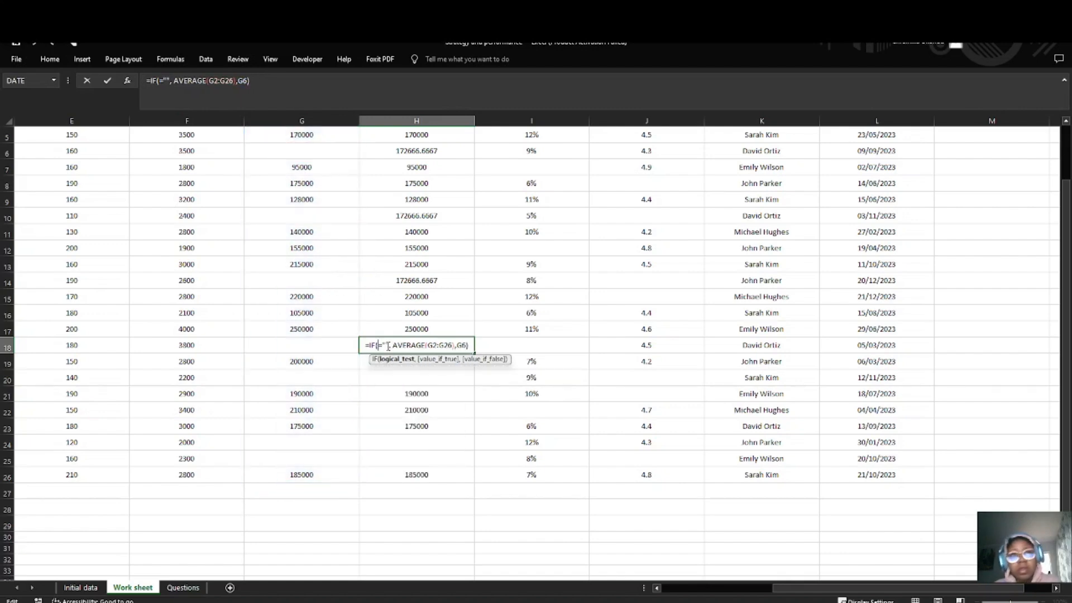
pyautogui.click(351, 348)
pyautogui.scroll(-2, 455, 349)
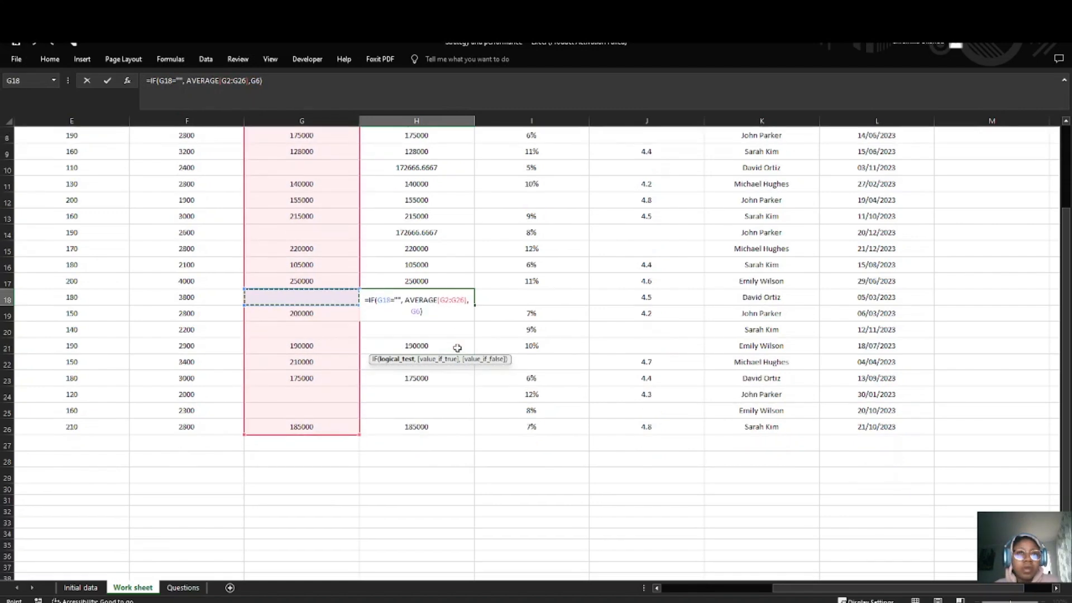
# Step: Set the value if false in the H18 formula to G18, giving =IF(G18="", AVERAGE(G2:G26),G18)
pyautogui.click(431, 284)
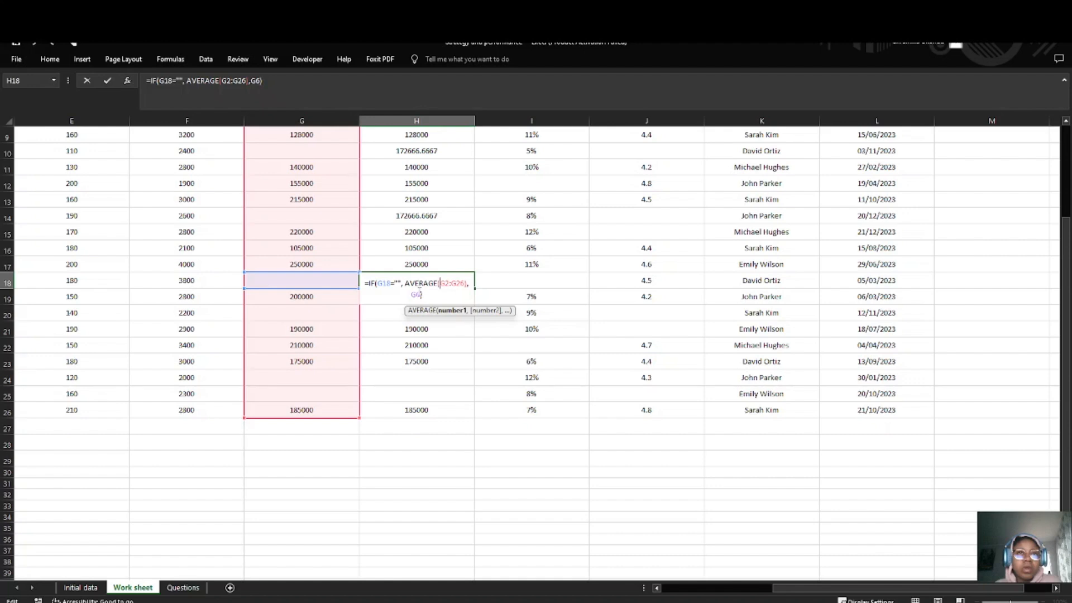
pyautogui.click(420, 294)
pyautogui.press('BackSpace')
pyautogui.press('BackSpace')
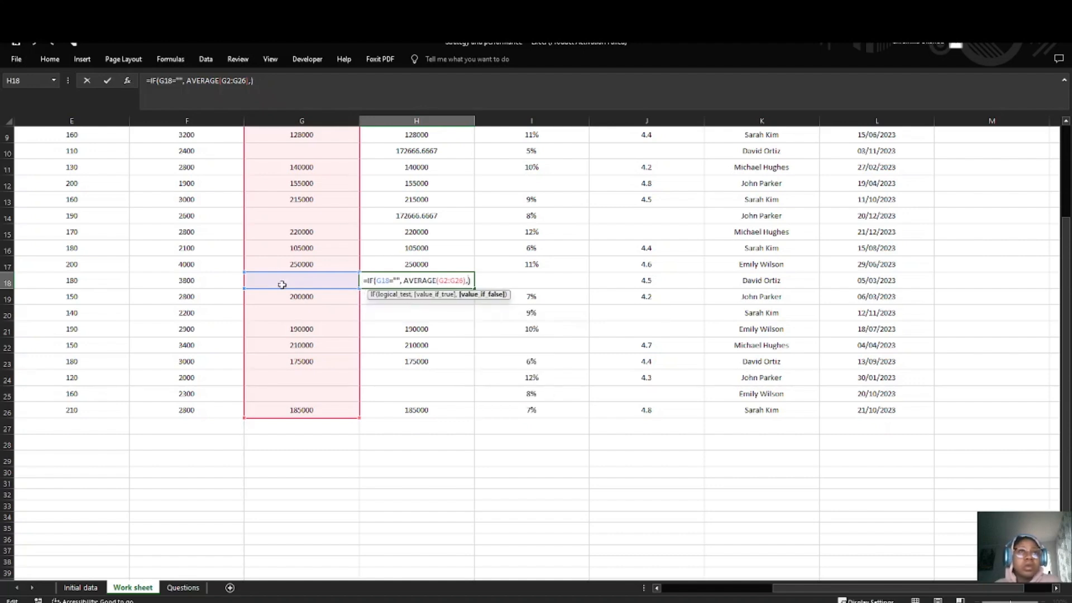
pyautogui.press('Return')
# Step: Paste the copied IF formula into the blank cell H20 and change its logical test to G20=""
pyautogui.click(404, 316)
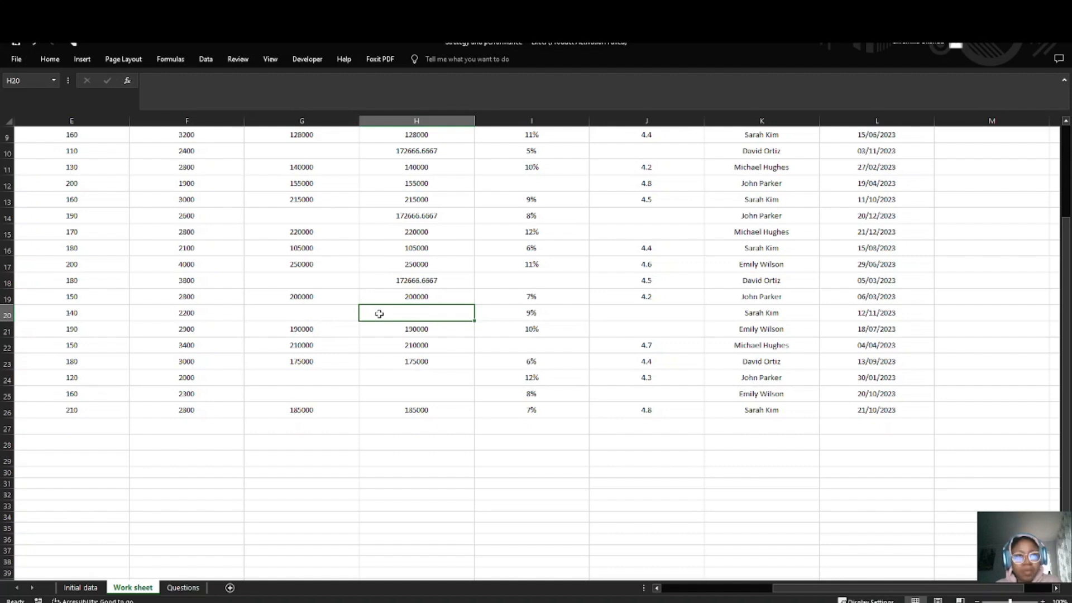
pyautogui.doubleClick(387, 315)
pyautogui.hotkey('ctrl', 'v')
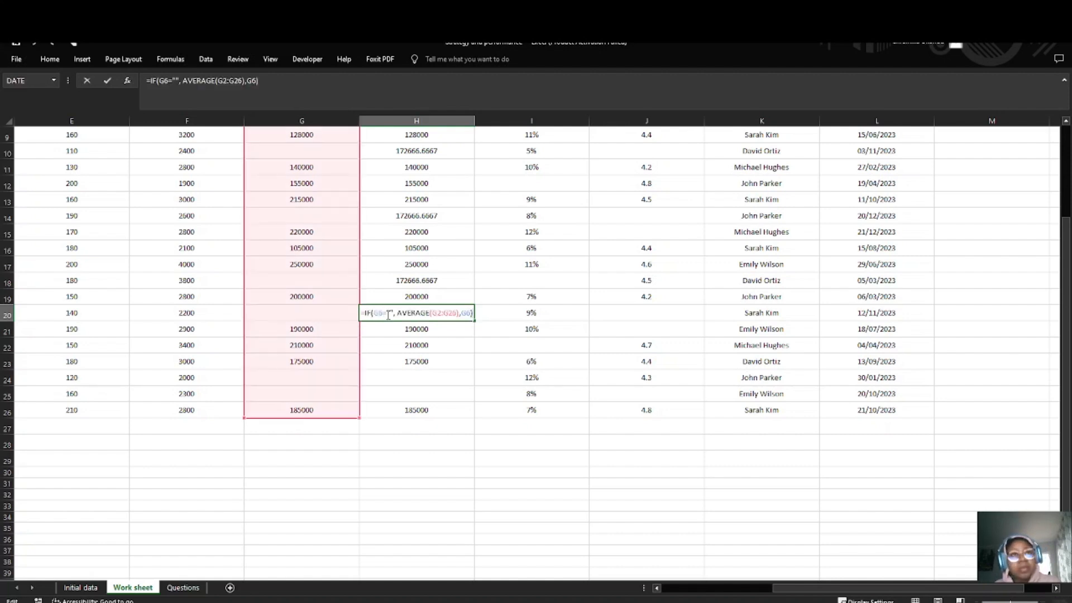
pyautogui.click(385, 317)
pyautogui.press('BackSpace')
pyautogui.press('BackSpace')
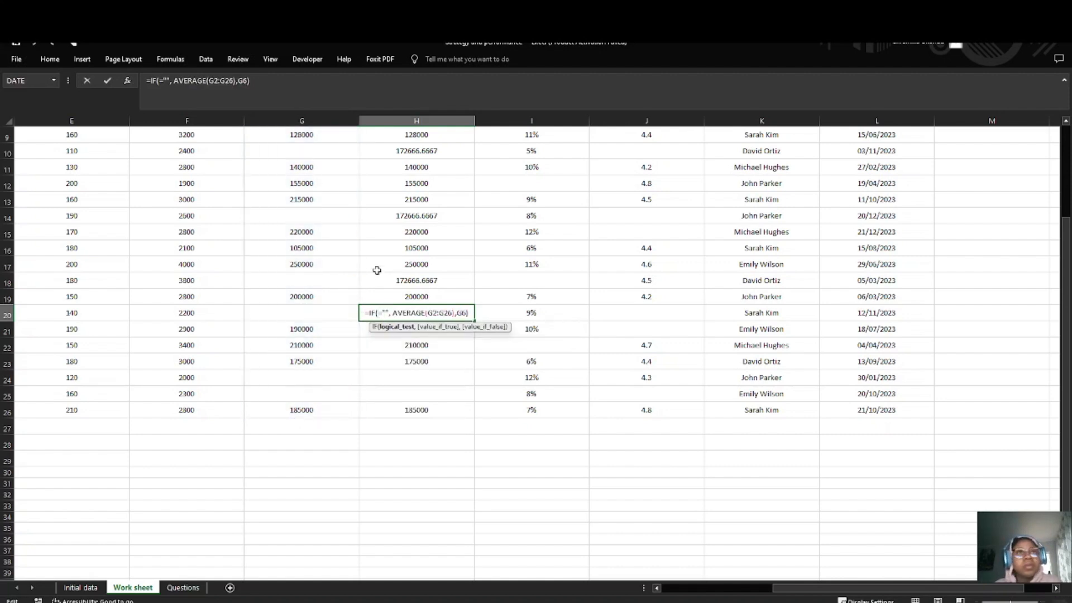
pyautogui.click(314, 314)
# Step: Set the value if false in the H20 formula to G20, giving =IF(G20="", AVERAGE(G2:G26),G20)
pyautogui.click(463, 315)
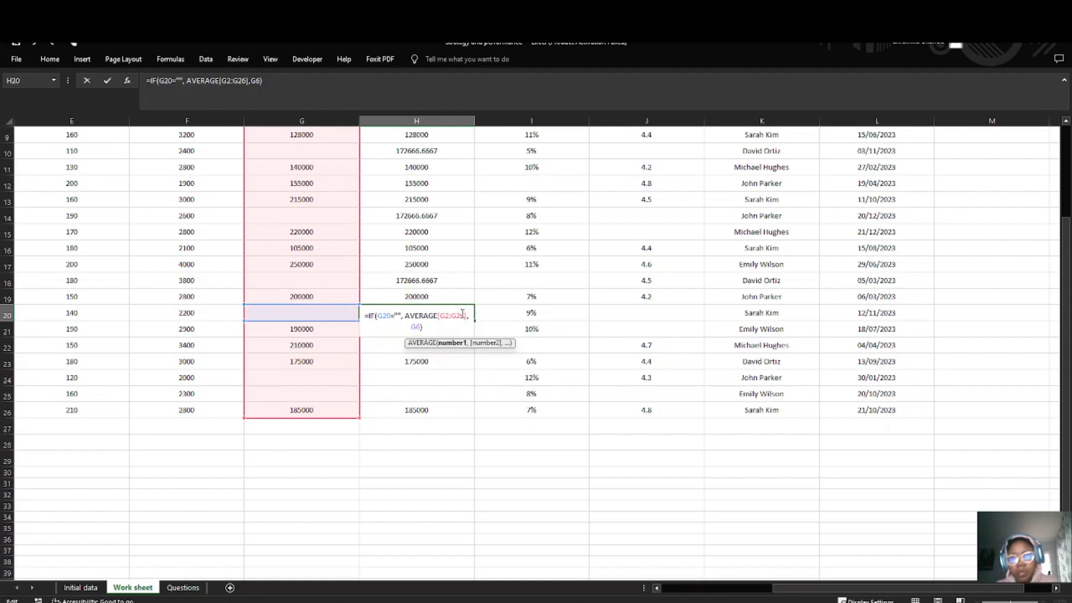
pyautogui.press('Down')
pyautogui.press('BackSpace')
pyautogui.press('BackSpace')
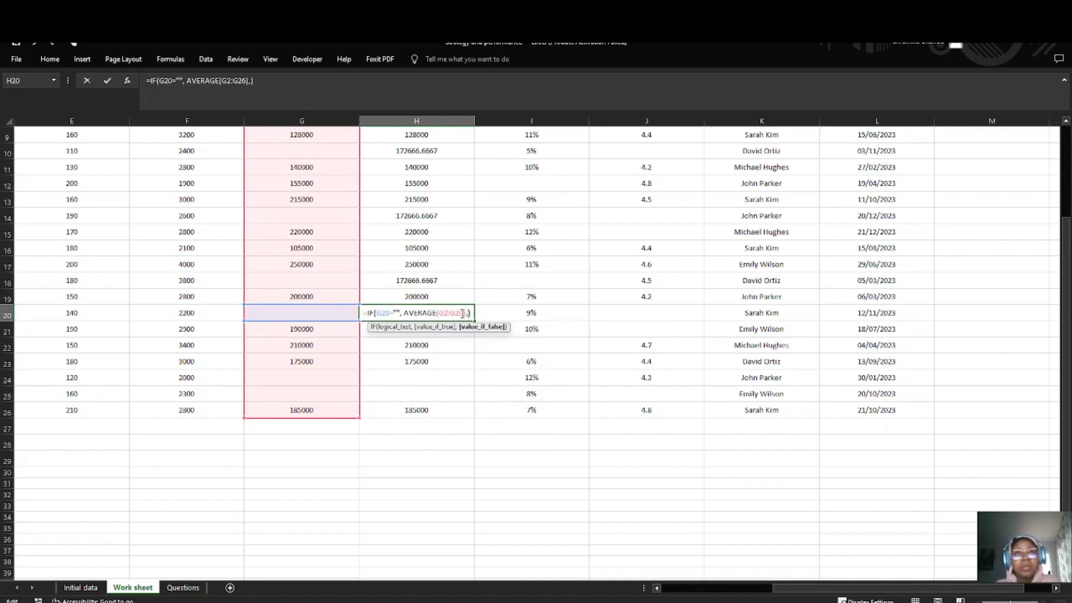
pyautogui.click(288, 314)
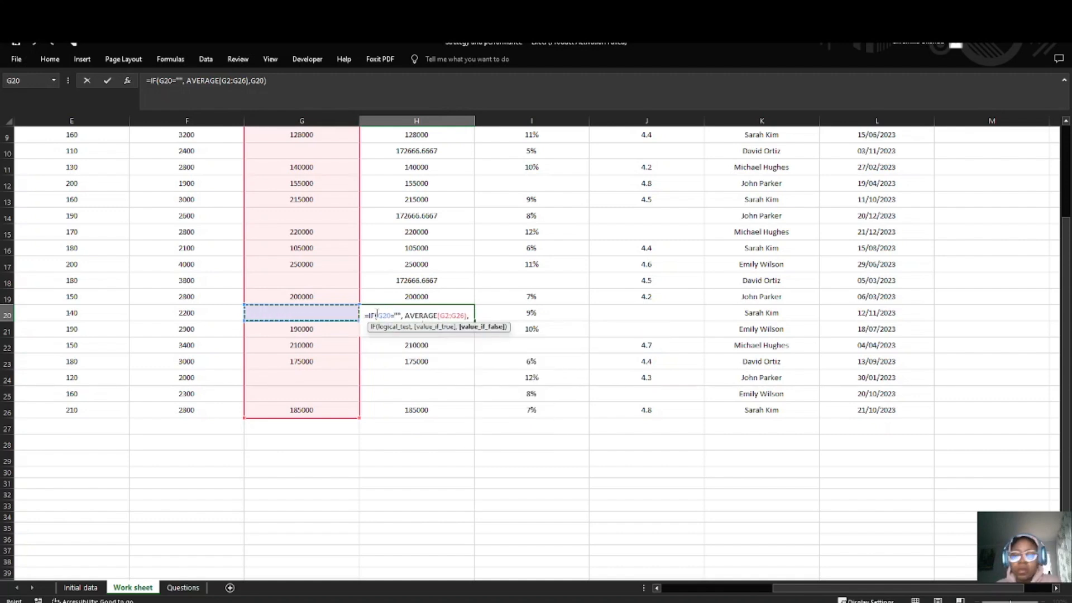
pyautogui.press('Return')
# Step: Paste the copied IF formula into the blank cell H24 and change its logical test to G24=""
pyautogui.doubleClick(402, 376)
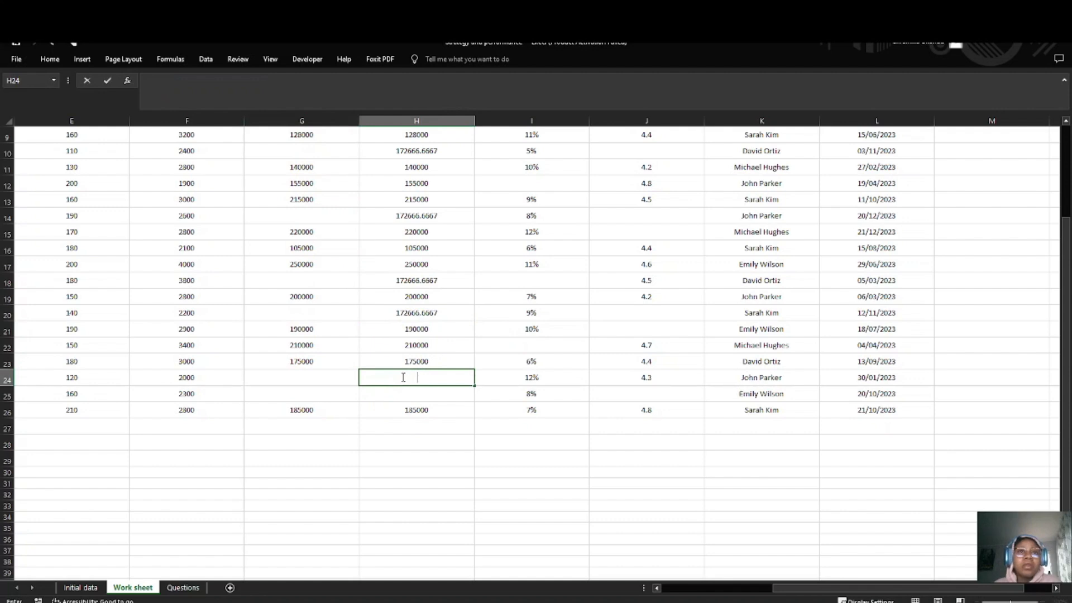
pyautogui.hotkey('ctrl', 'v')
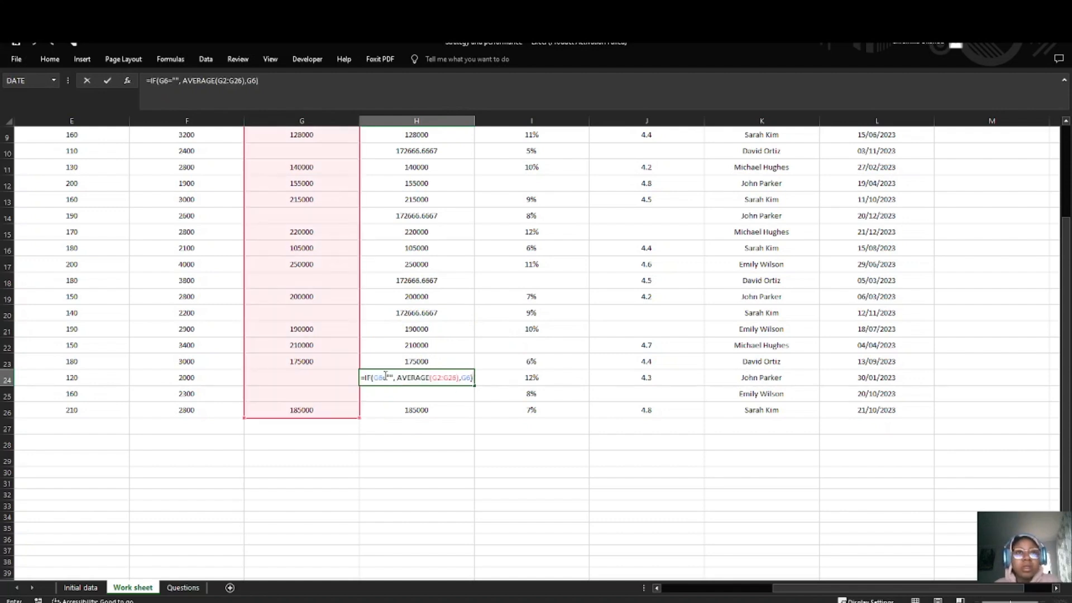
pyautogui.click(382, 377)
pyautogui.press('BackSpace')
pyautogui.press('BackSpace')
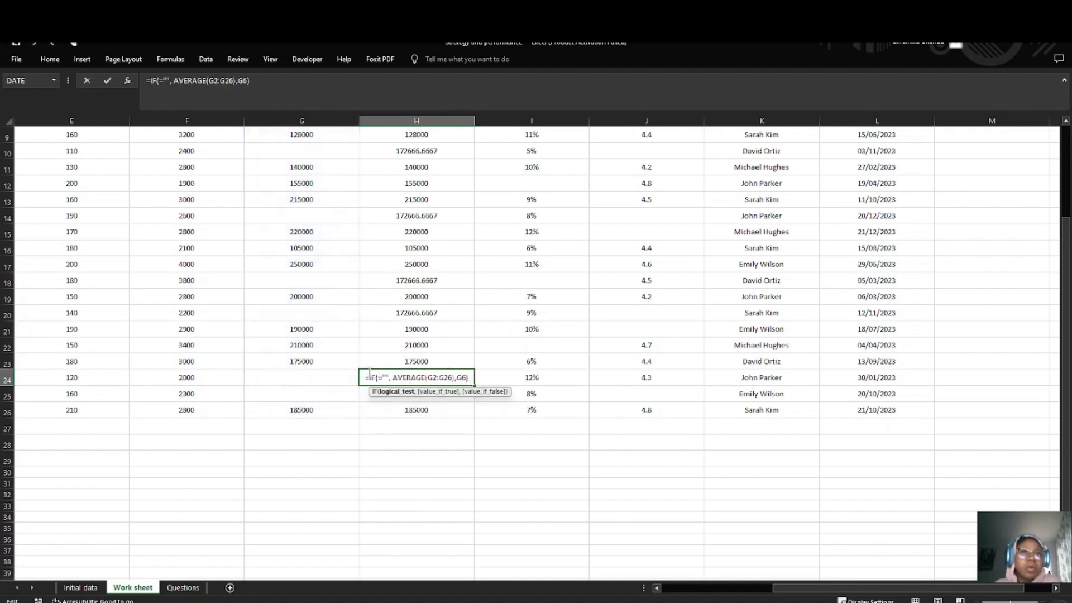
pyautogui.click(298, 375)
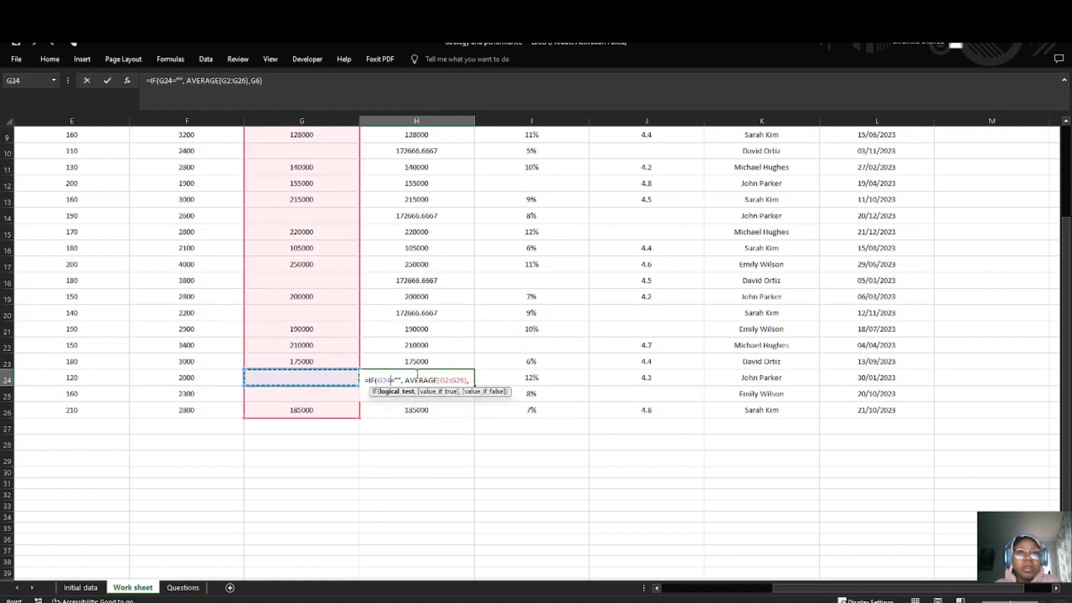
# Step: Set the value if false in the H24 formula to G24, giving =IF(G24="", AVERAGE(G2:G26),G24)
pyautogui.click(458, 378)
pyautogui.press('Down')
pyautogui.press('Left')
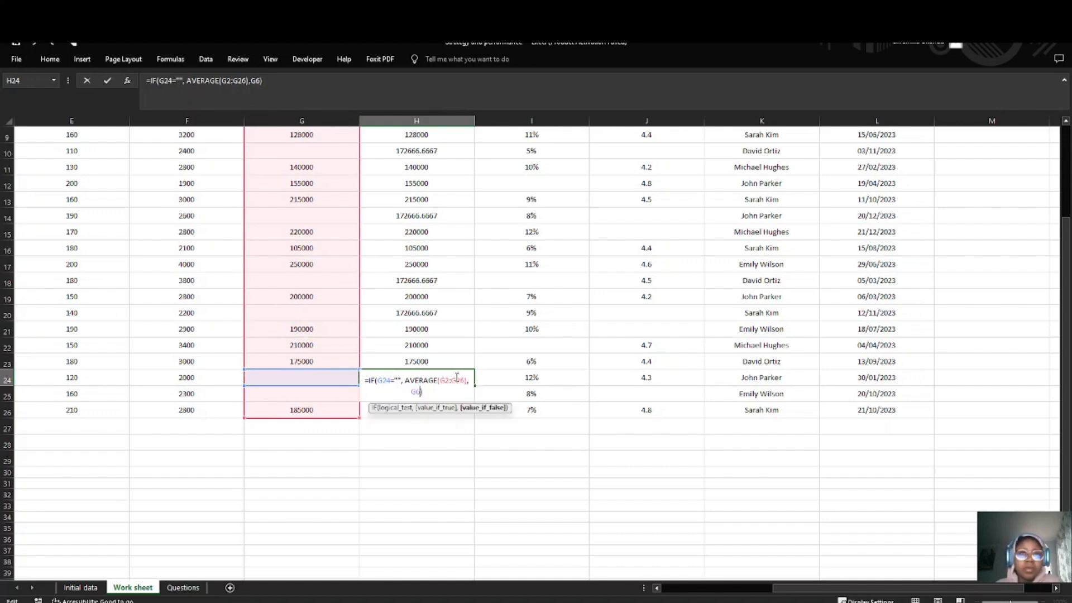
pyautogui.press('BackSpace')
pyautogui.press('BackSpace')
pyautogui.click(307, 380)
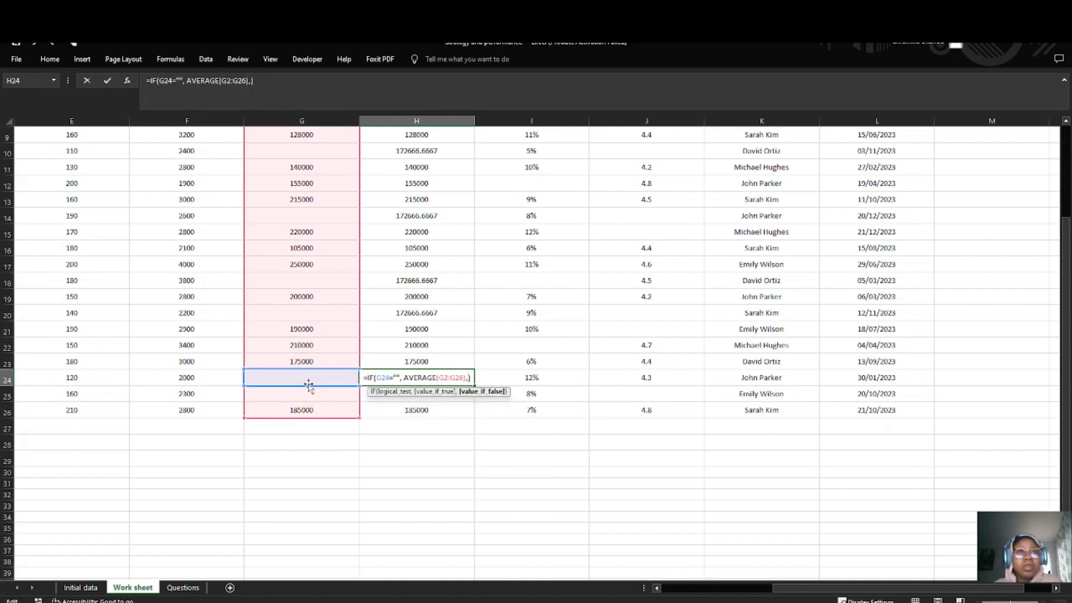
pyautogui.write(')')
pyautogui.press('Return')
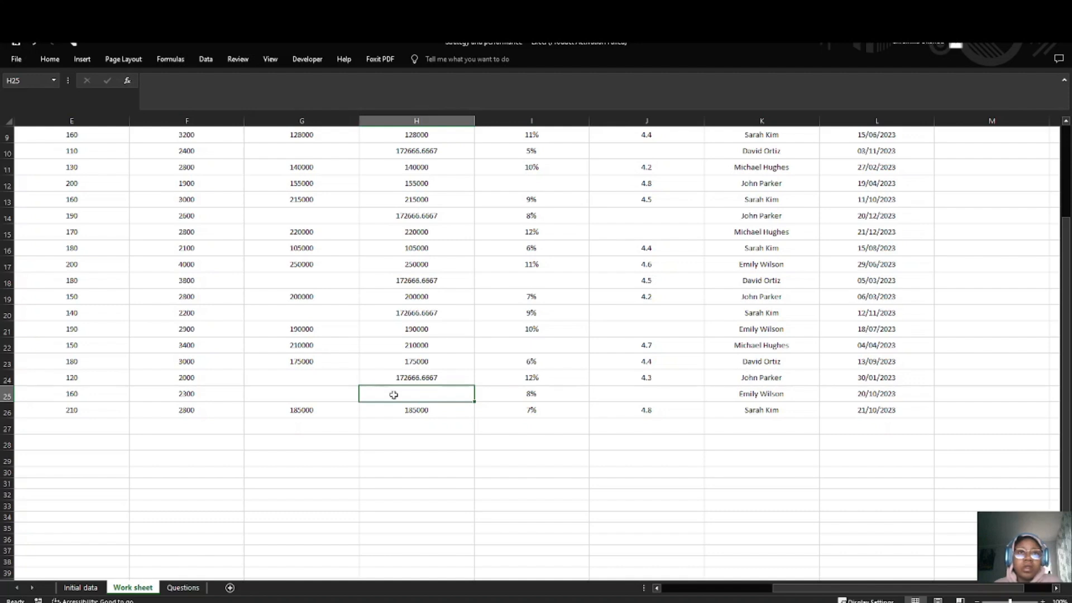
# Step: Fill the H24 formula down into the blank cell H25
pyautogui.click(414, 378)
pyautogui.moveTo(474, 388); pyautogui.dragTo(474, 401)
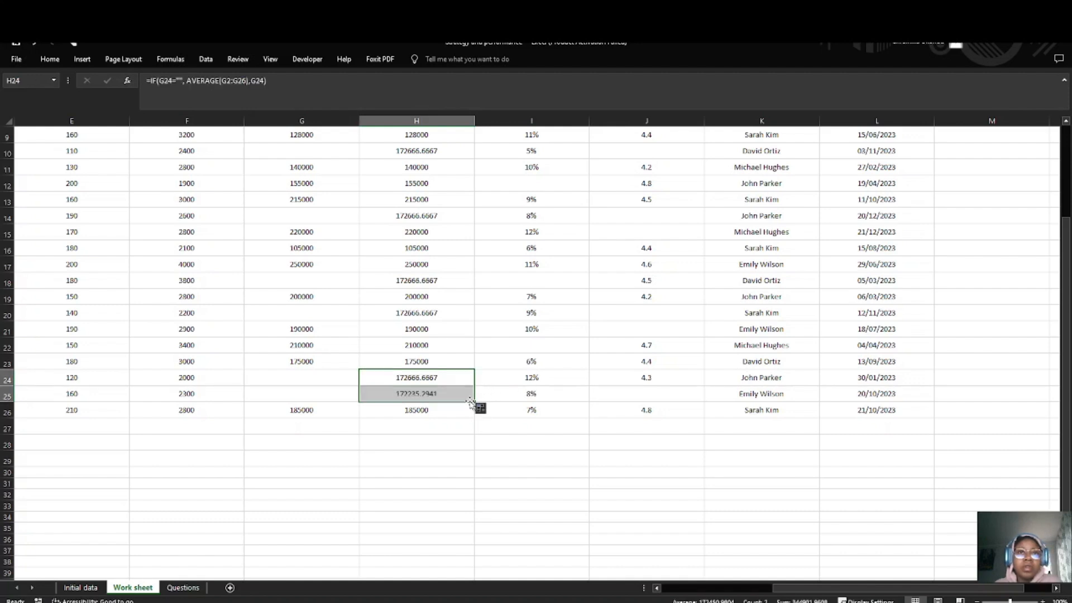
pyautogui.click(437, 394)
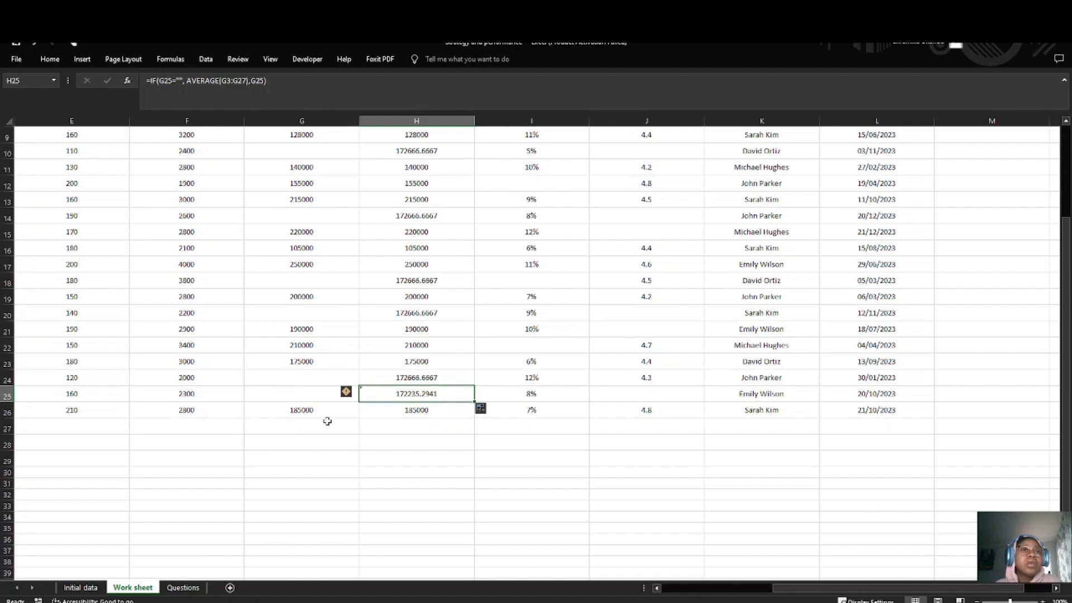
# Step: Change the end of the AVERAGE range in the H25 formula to G26
pyautogui.doubleClick(444, 392)
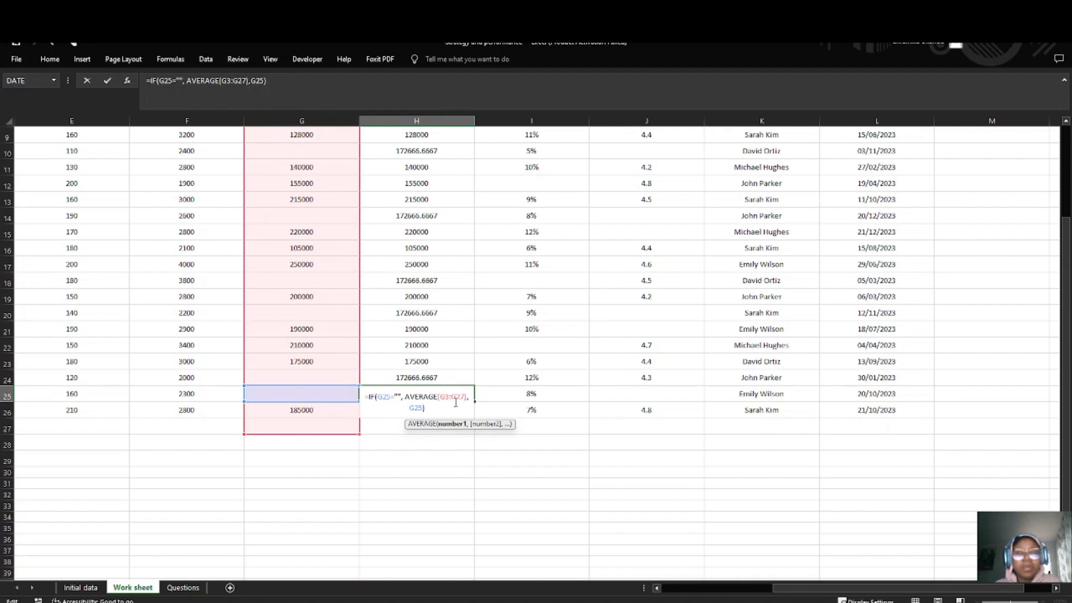
pyautogui.press('BackSpace')
pyautogui.write('6')
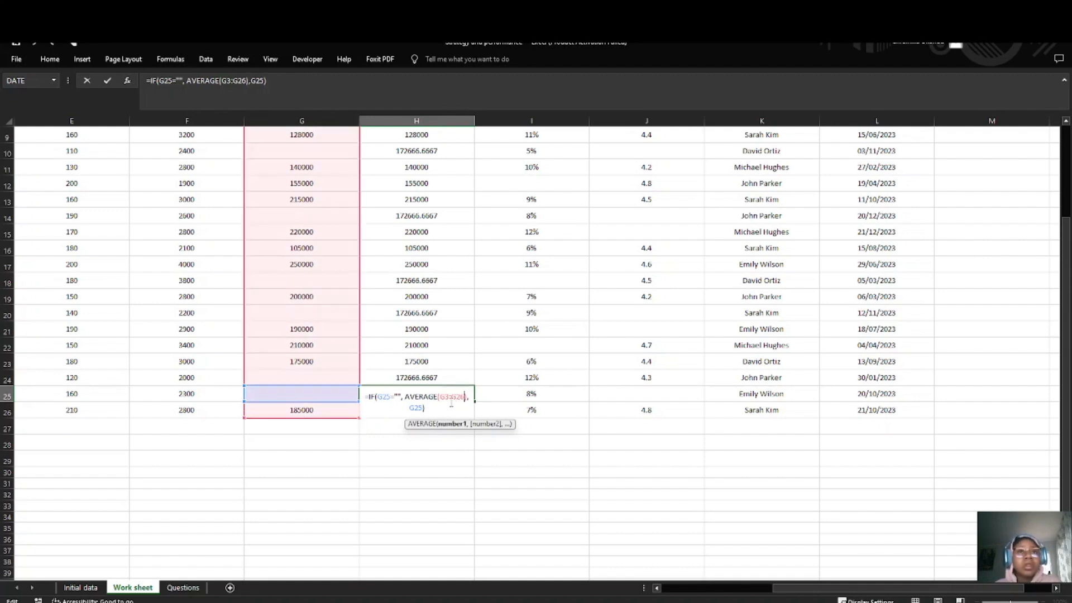
pyautogui.press('Return')
# Step: Change the start of the AVERAGE range in the H25 formula to G2, giving =IF(G25="", AVERAGE(G2:G26),G25)
pyautogui.click(445, 391)
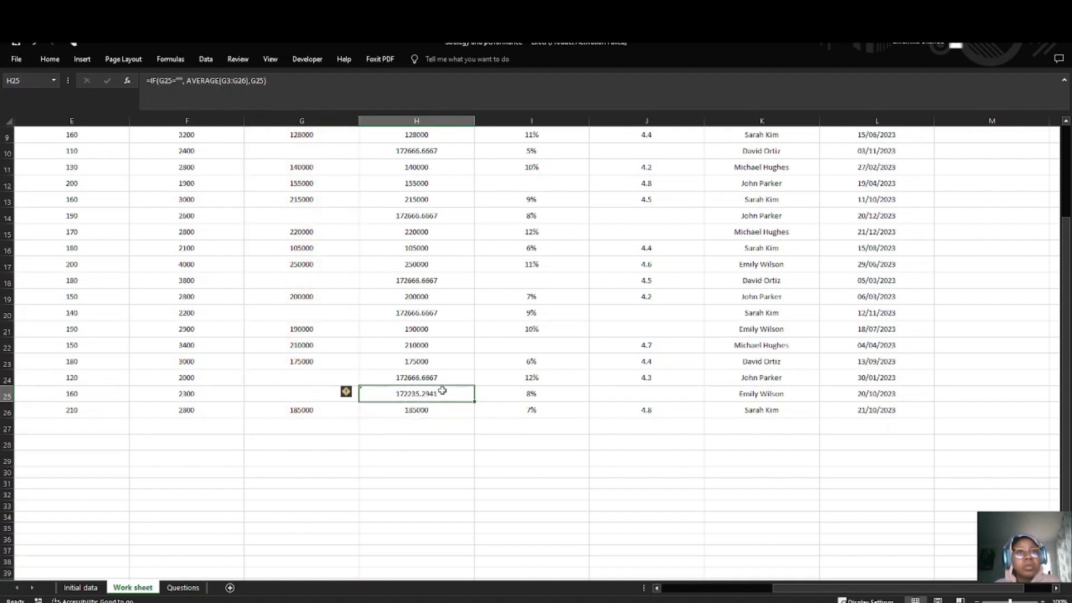
pyautogui.doubleClick(445, 391)
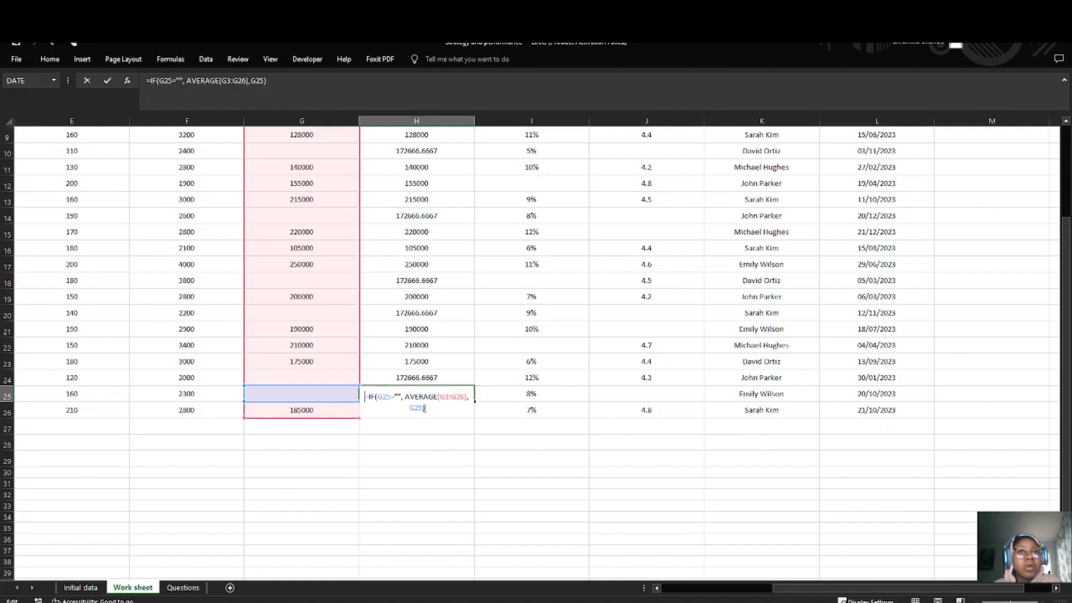
pyautogui.click(423, 408)
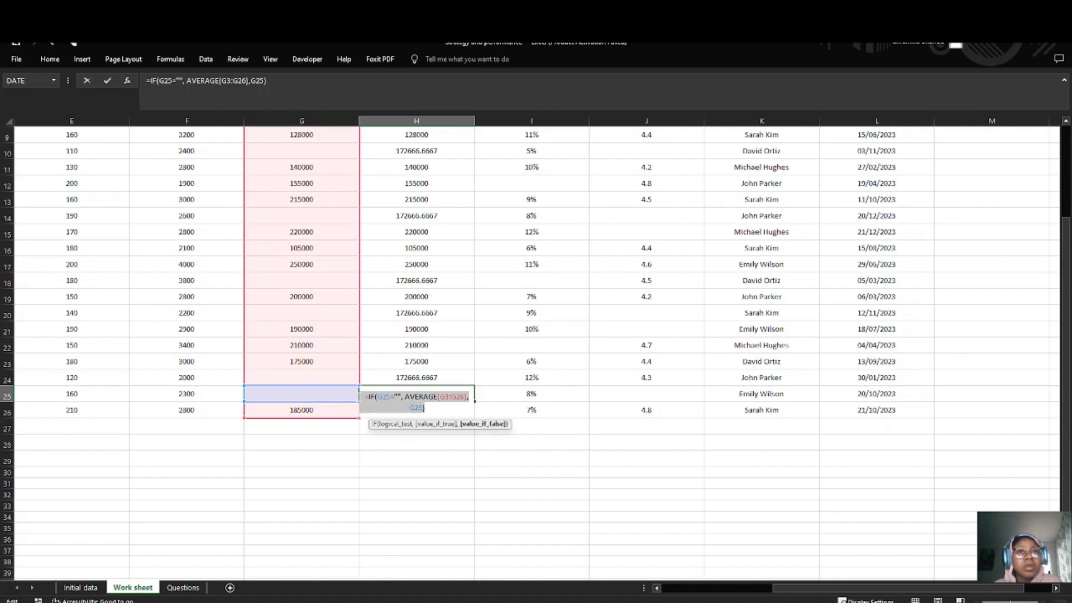
pyautogui.click(411, 404)
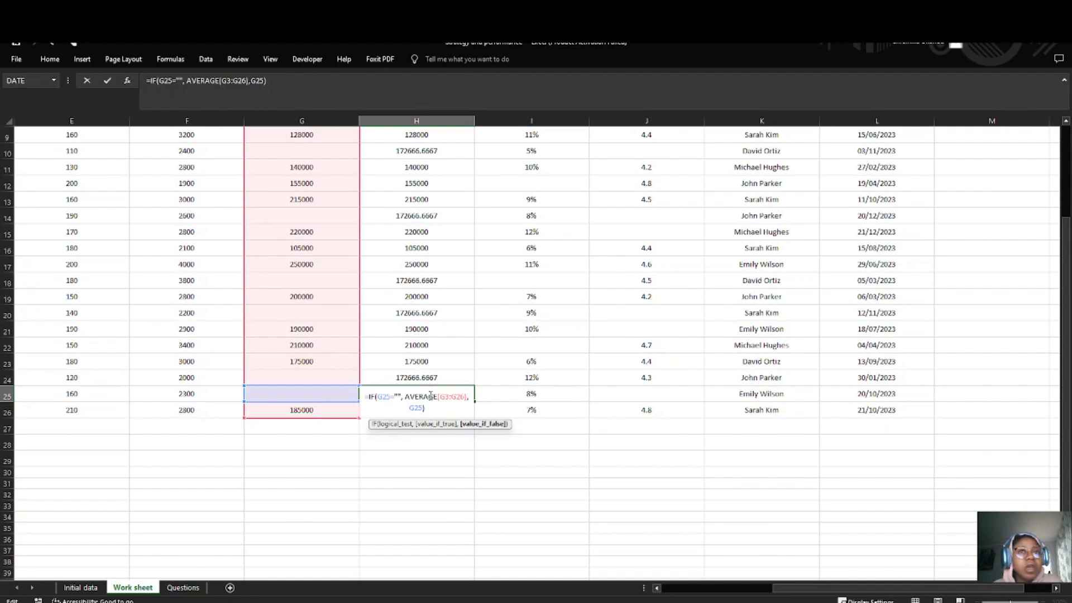
pyautogui.scroll(3, 286, 321)
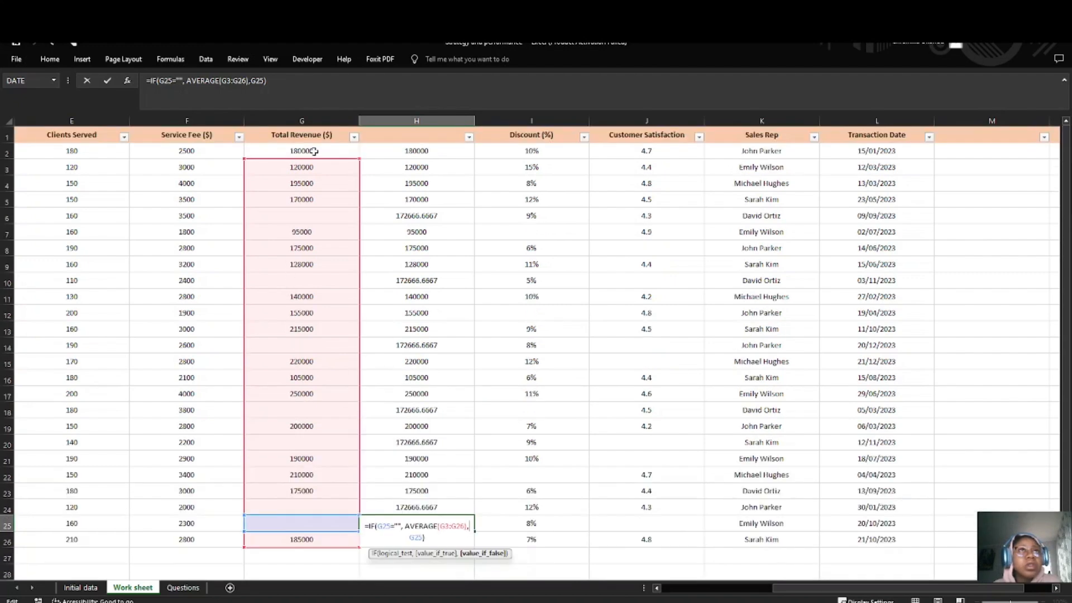
pyautogui.scroll(-4, 311, 343)
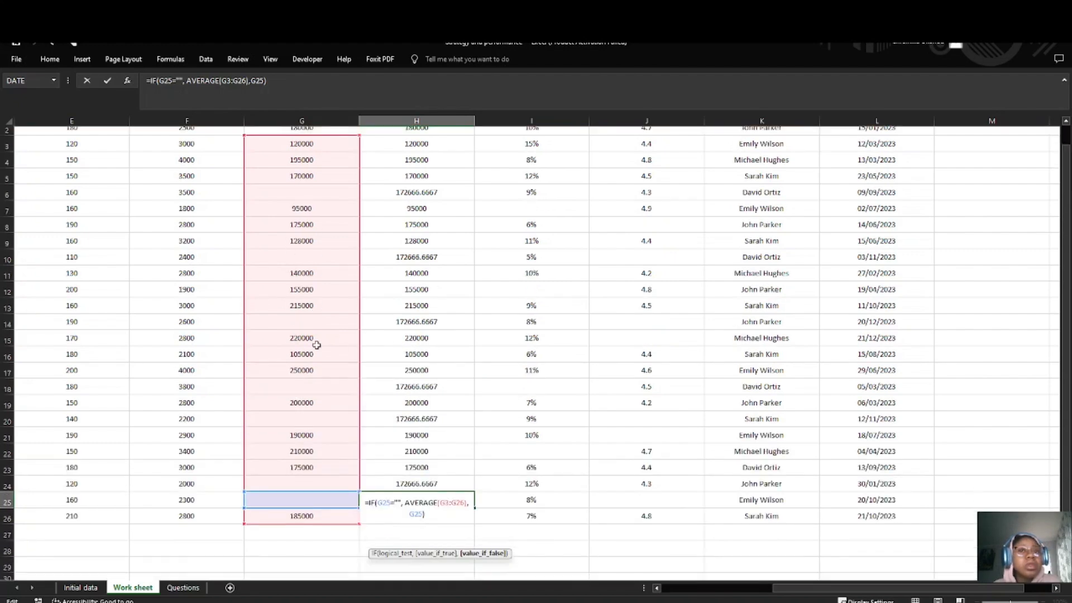
pyautogui.click(450, 334)
pyautogui.press('BackSpace')
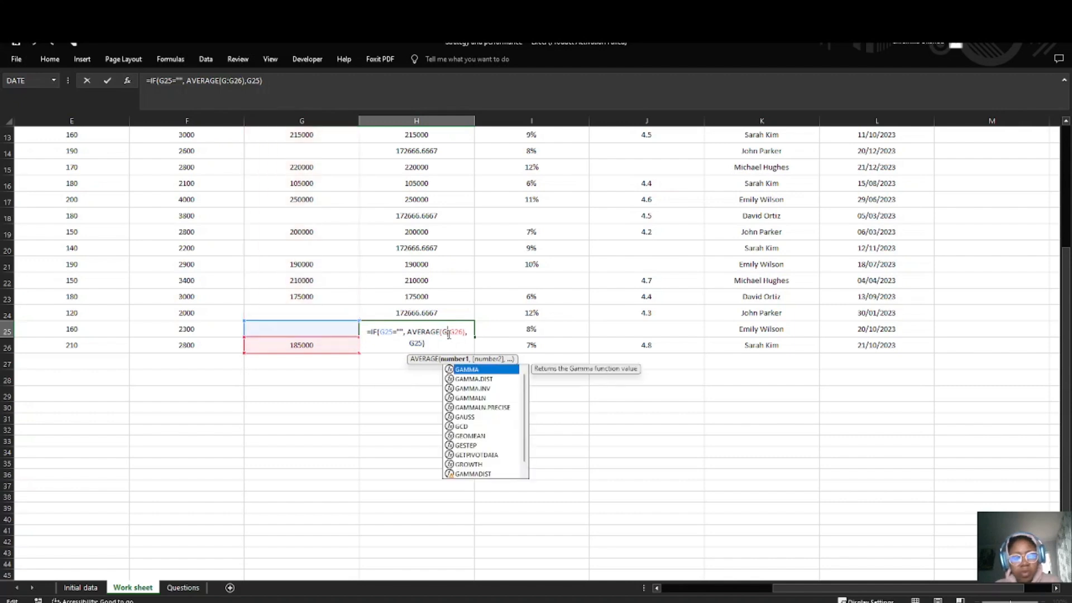
pyautogui.write('2')
pyautogui.press('Return')
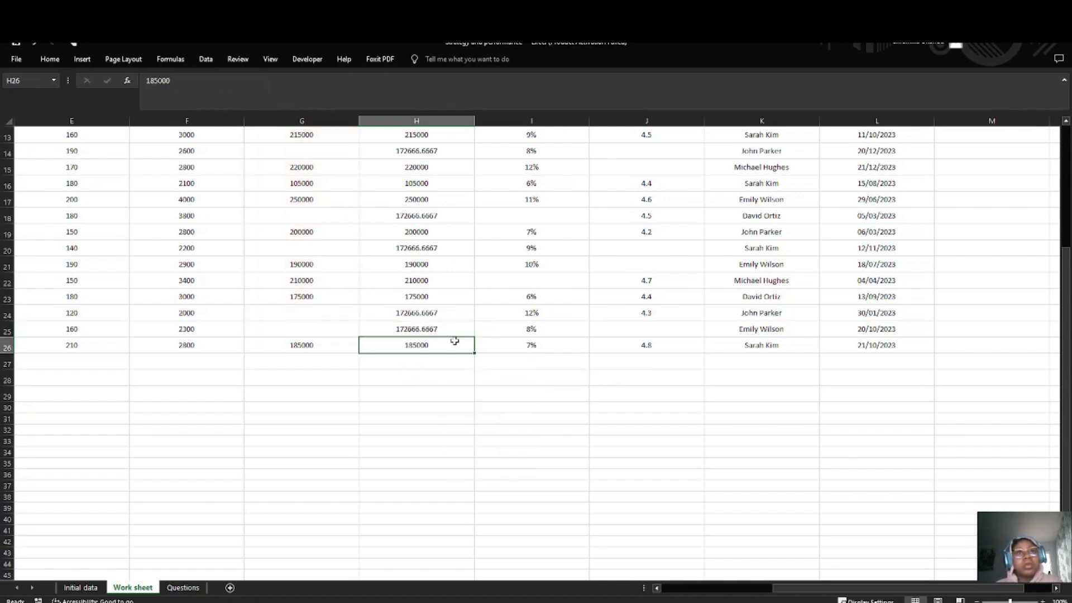
pyautogui.click(446, 321)
# Step: Copy the helper values in H2:H26 and paste them over the Total Revenue column starting at G2
pyautogui.scroll(4, 394, 218)
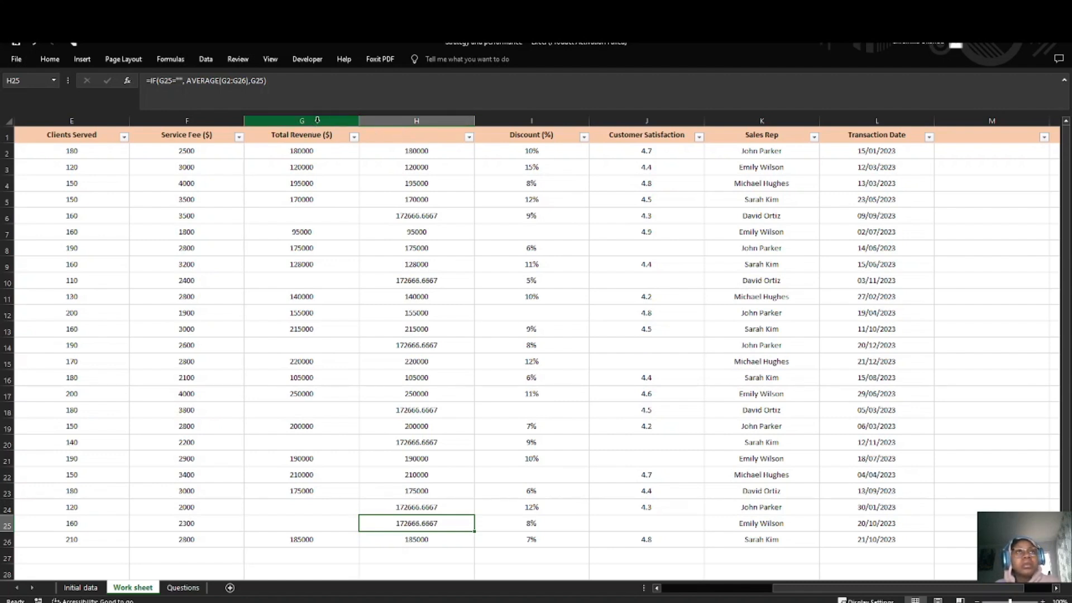
pyautogui.moveTo(412, 152); pyautogui.dragTo(437, 544)
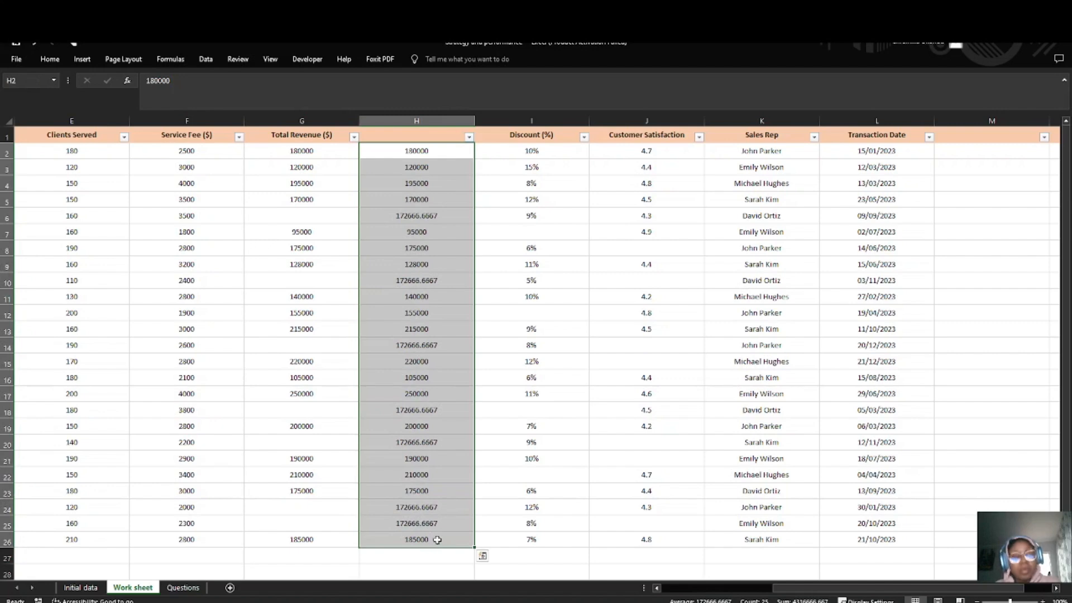
pyautogui.hotkey('ctrl', 'c')
pyautogui.click(308, 150)
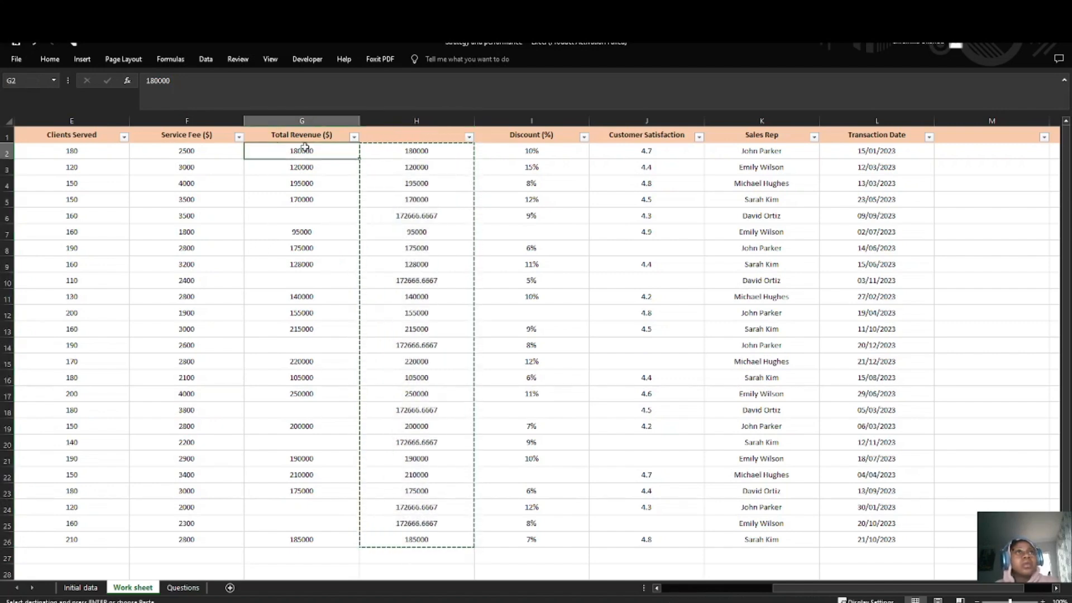
pyautogui.hotkey('ctrl', 'v')
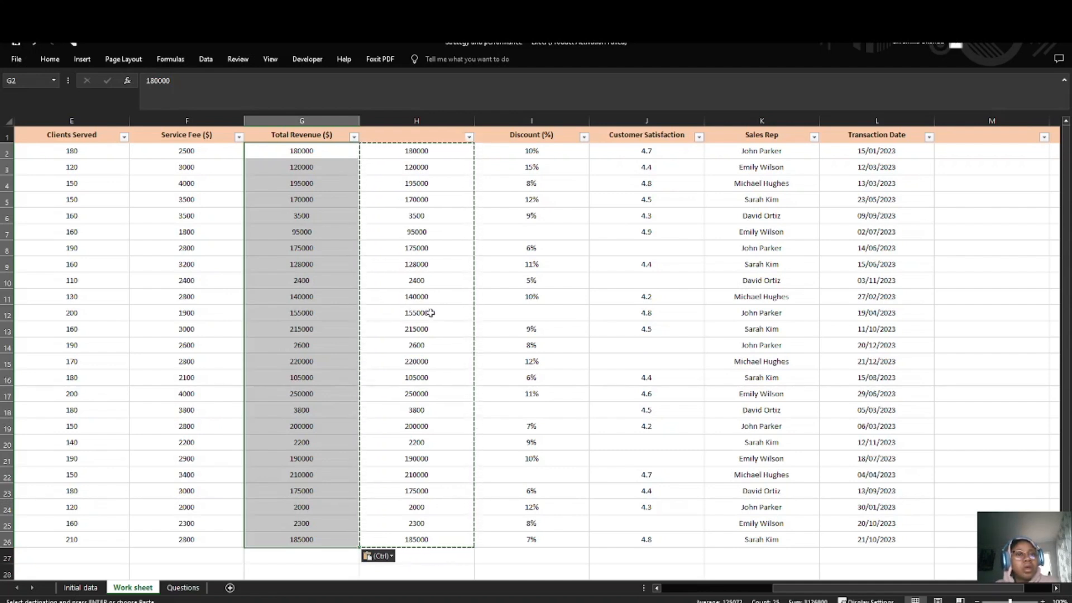
# Step: Try pasting the copied helper cells at G2 again and undo both pastes over the Total Revenue column
pyautogui.hotkey('ctrl', 'z')
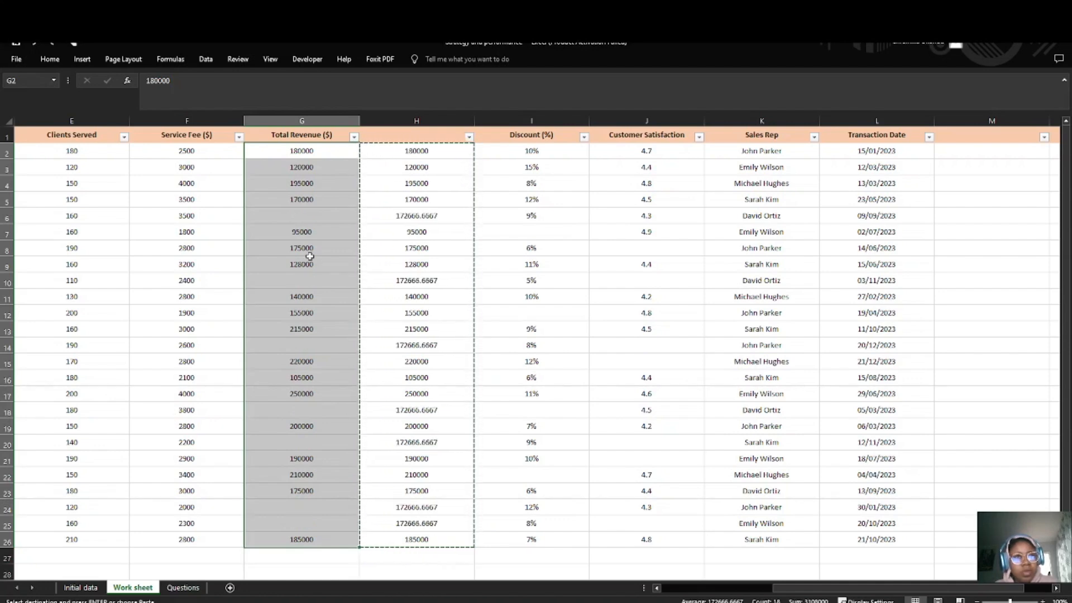
pyautogui.click(279, 152)
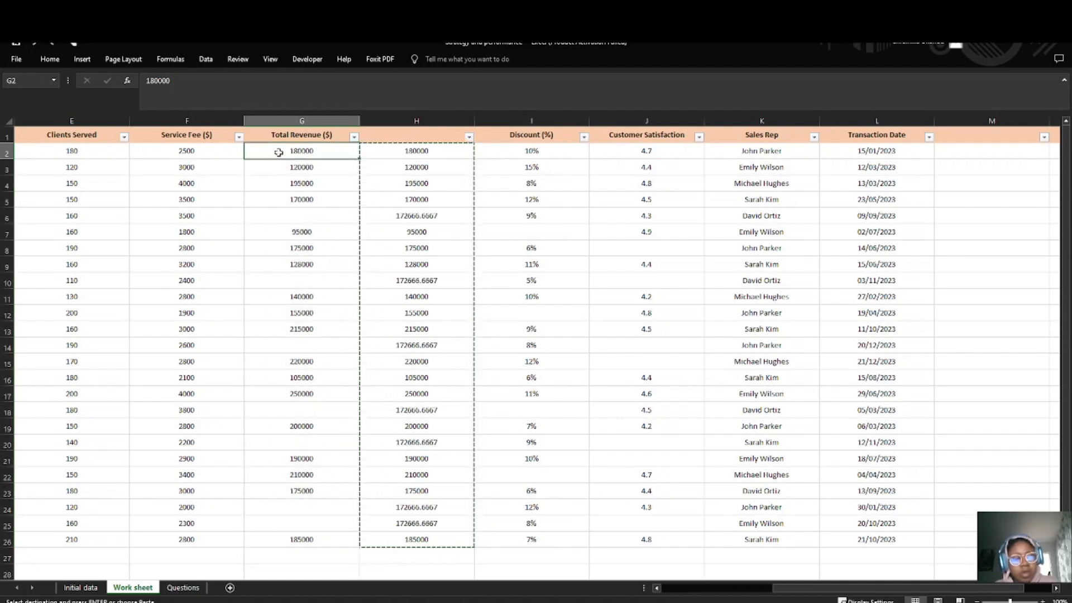
pyautogui.hotkey('ctrl', 'v')
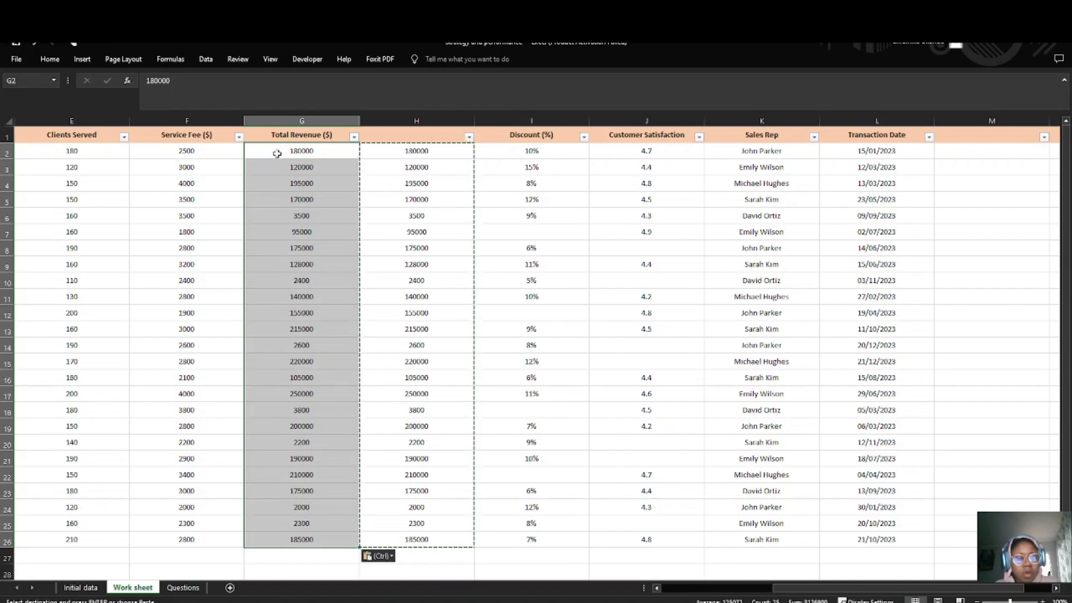
pyautogui.hotkey('ctrl', 'z')
# Step: Paste the copied helper cells as values only into the Total Revenue column, starting at G2
pyautogui.click(429, 216)
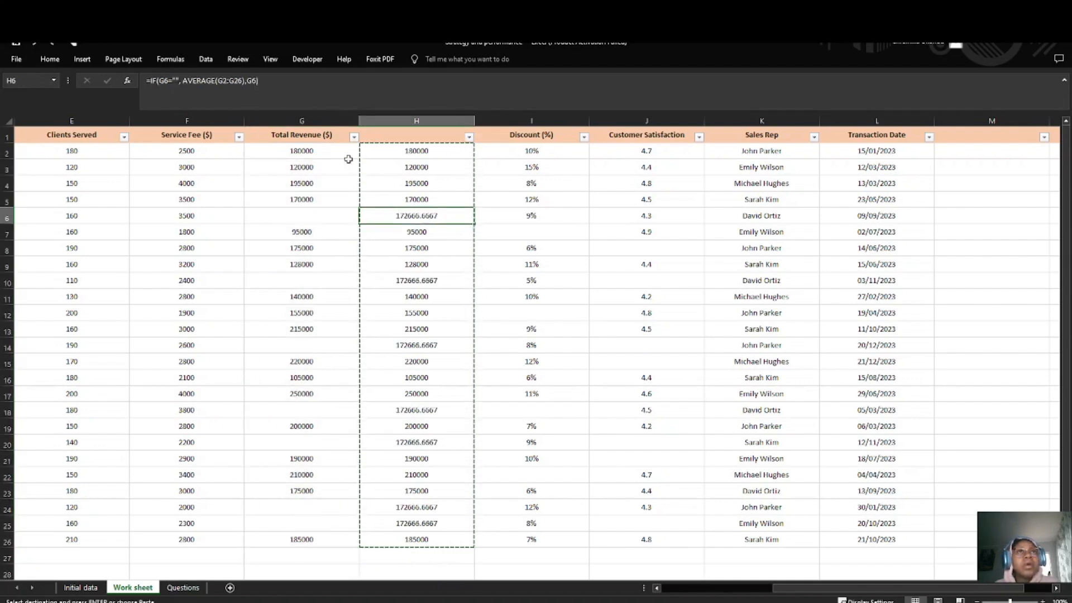
pyautogui.click(294, 150)
pyautogui.rightClick(288, 154)
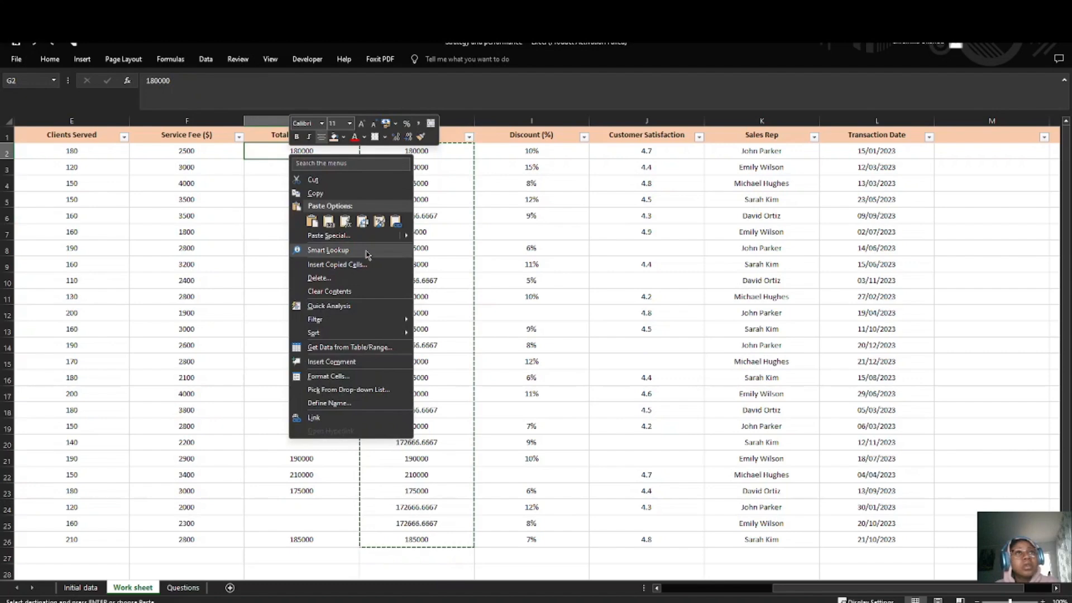
pyautogui.click(328, 224)
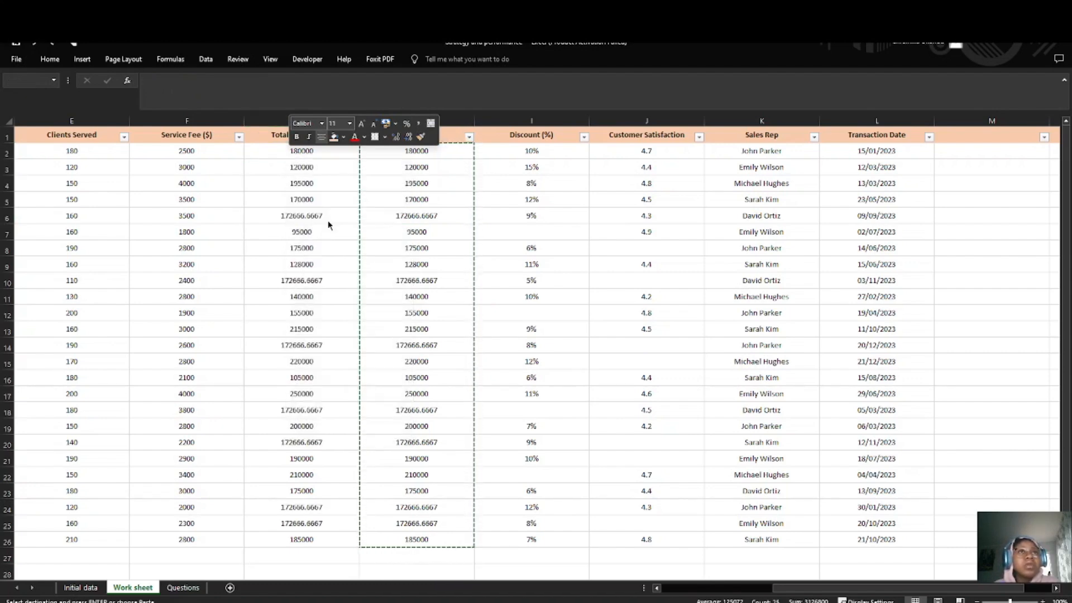
# Step: Delete the helper column H between Total Revenue and Discount (%)
pyautogui.click(372, 264)
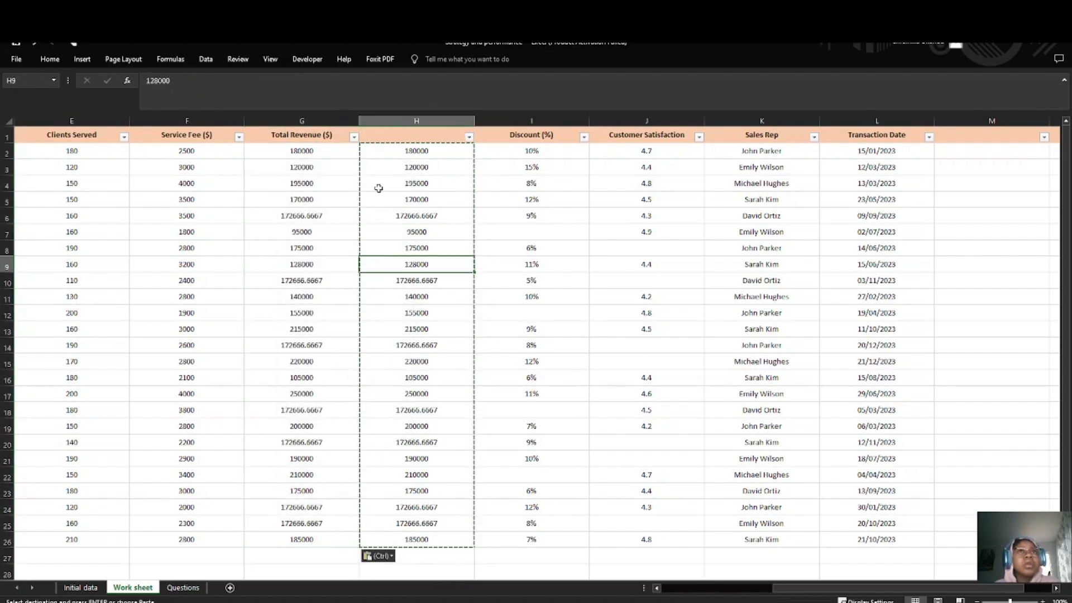
pyautogui.click(427, 119)
pyautogui.rightClick(425, 121)
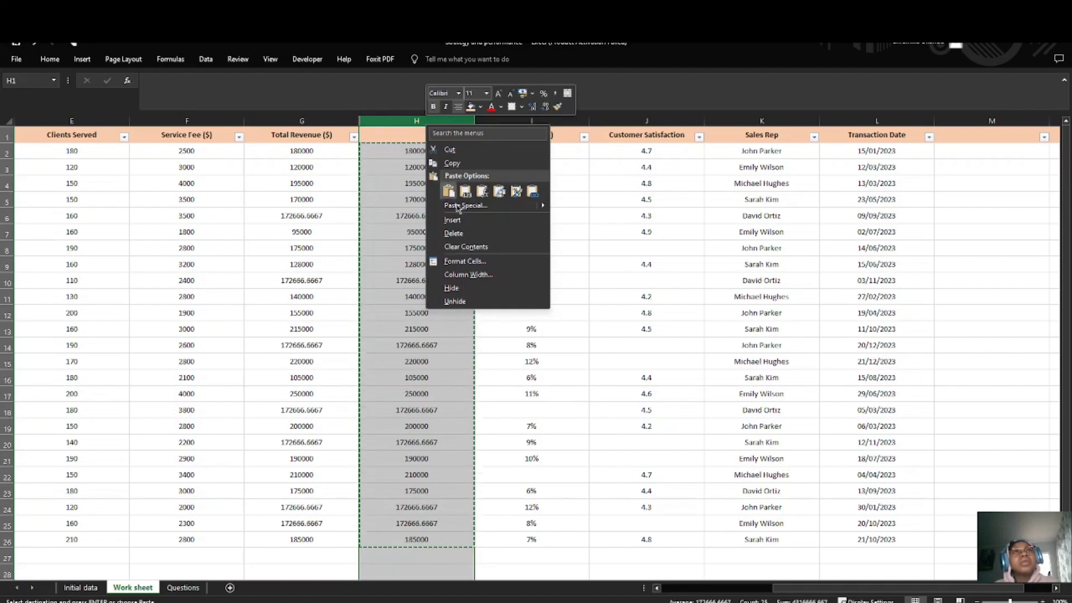
pyautogui.click(536, 234)
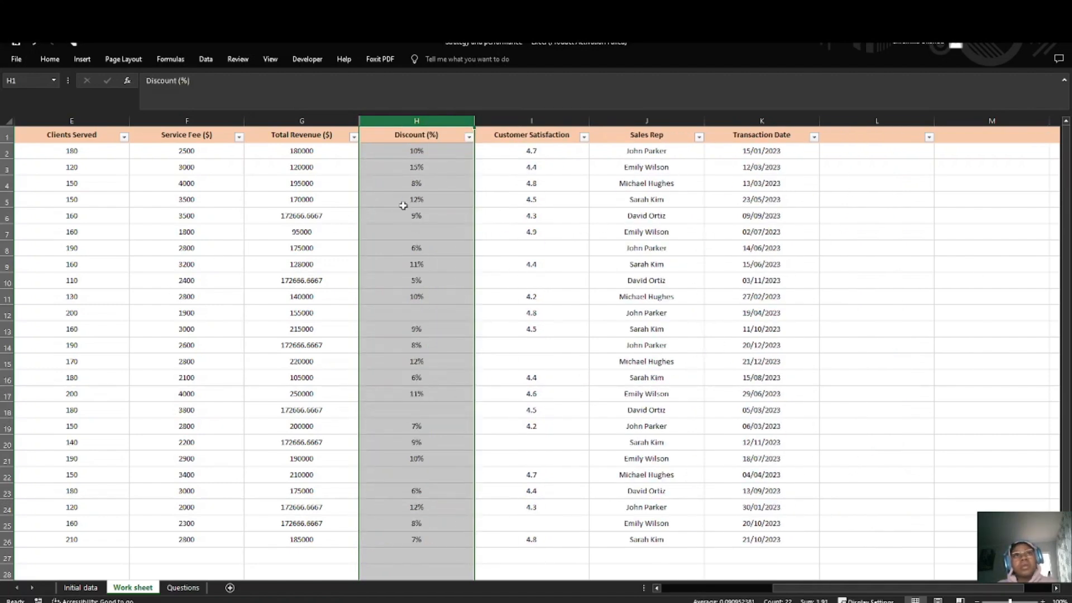
pyautogui.click(408, 237)
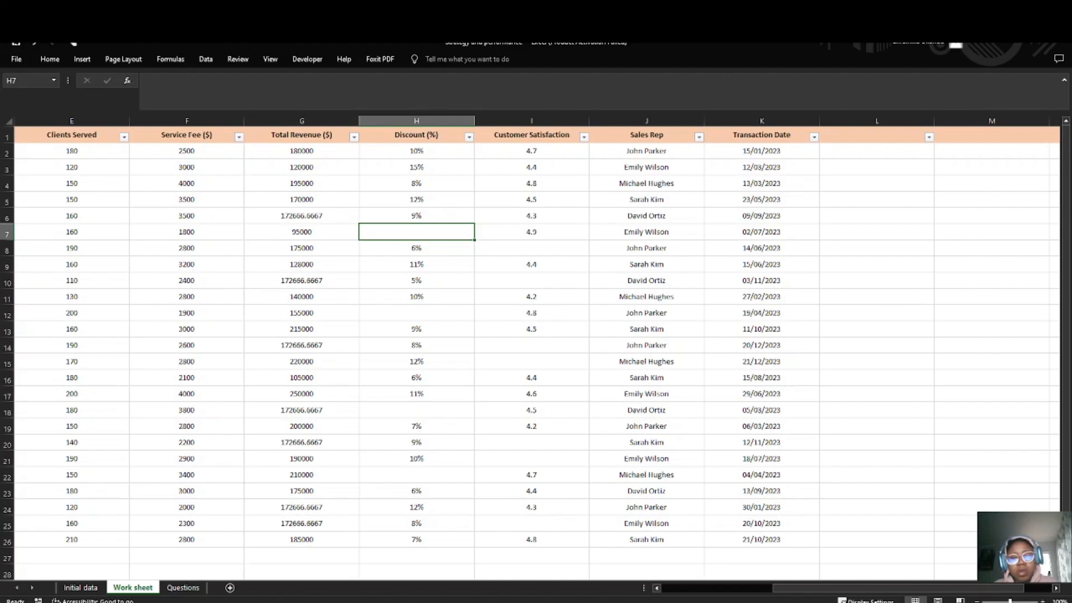
pyautogui.hotkey('alt', 'Tab')
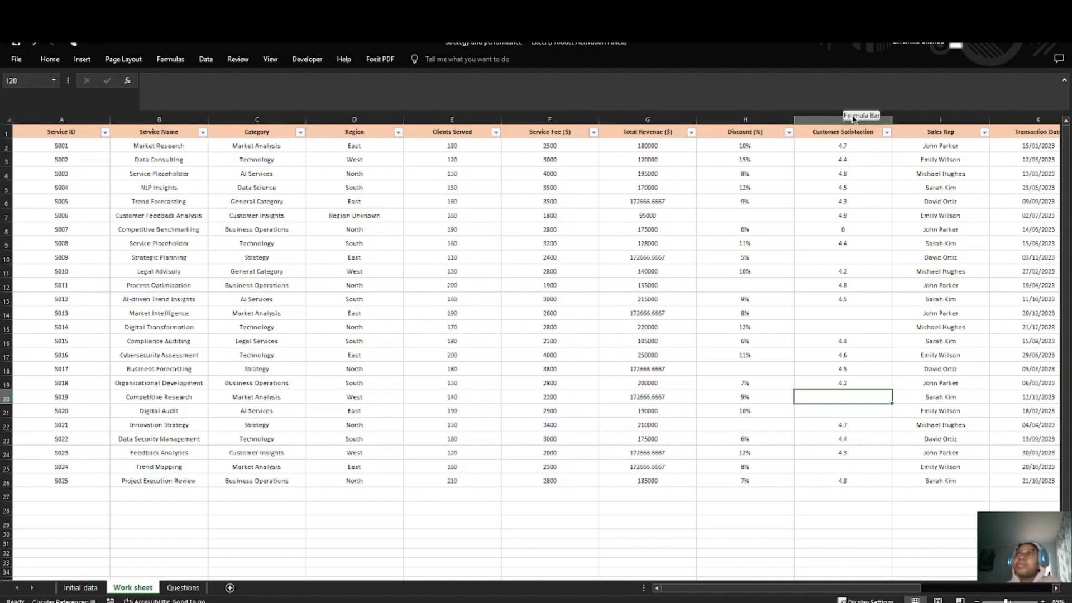
# Step: Insert a blank helper column between Discount (%) and Customer Satisfaction
pyautogui.click(818, 119)
pyautogui.rightClick(819, 118)
pyautogui.click(858, 220)
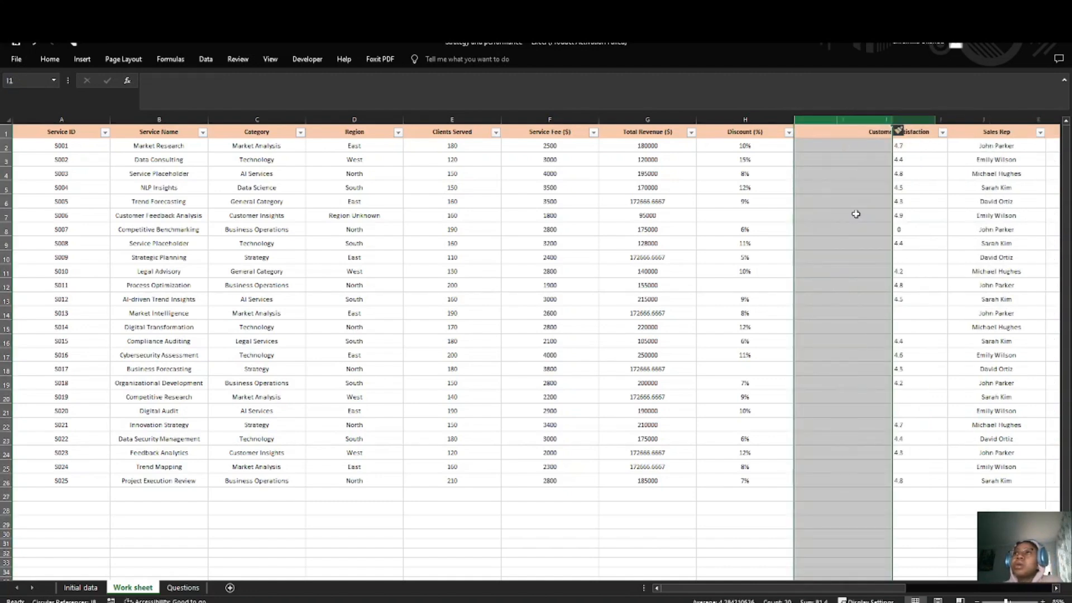
# Step: Start a formula in I7 of the blank helper column, beside the missing Discount (%) value
pyautogui.click(835, 143)
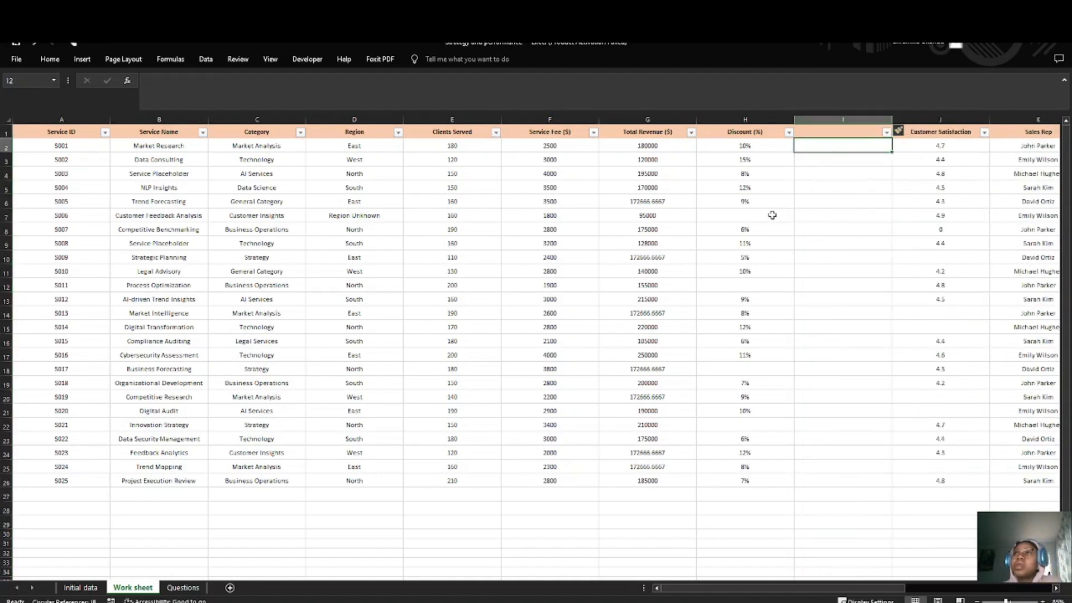
pyautogui.click(827, 216)
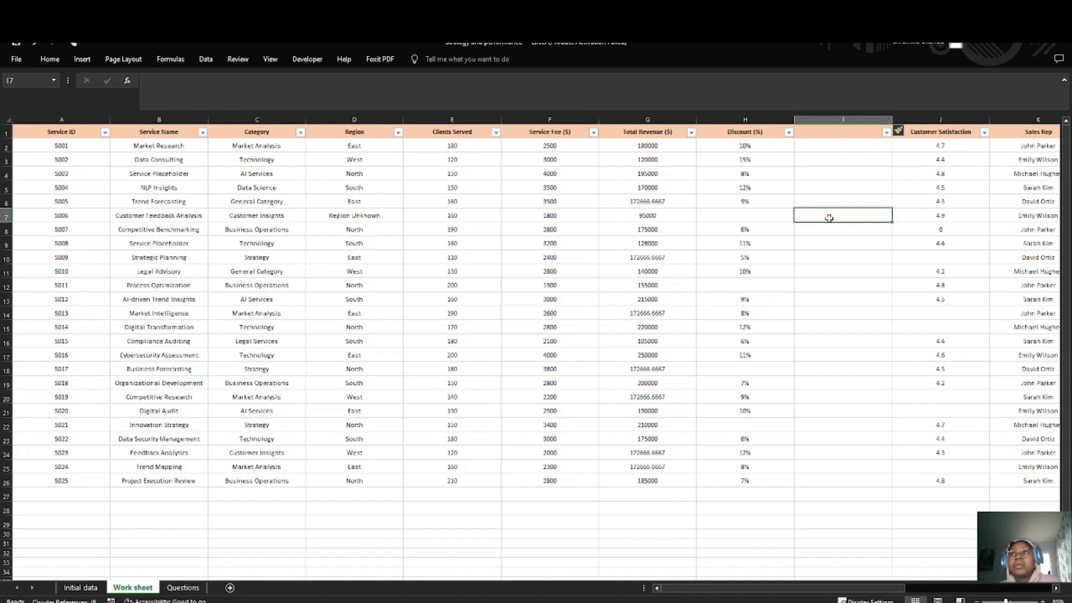
pyautogui.write('=')
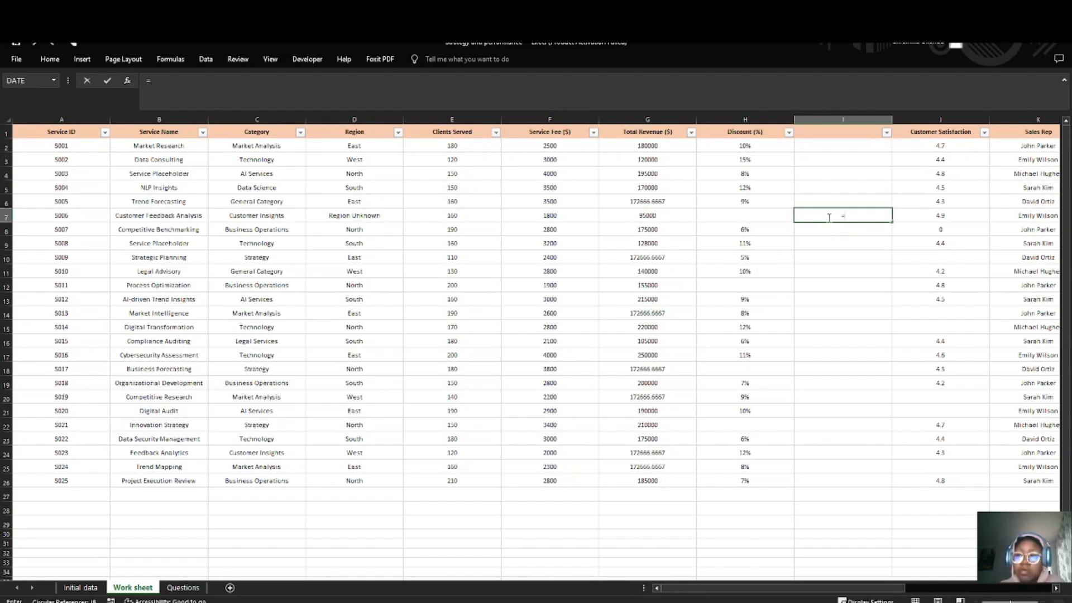
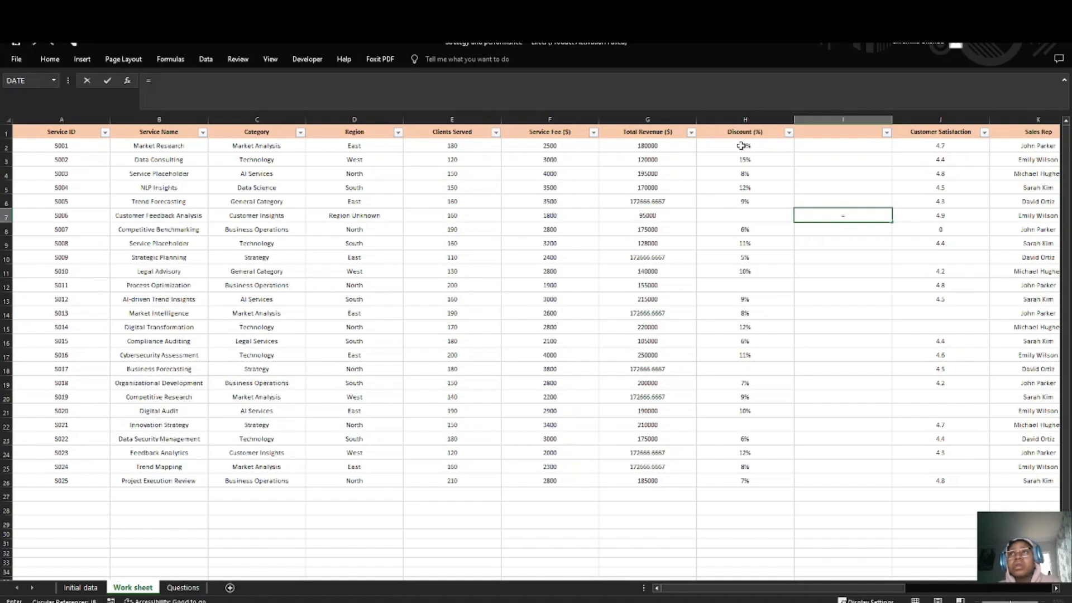
# Step: Complete the formula in I7 as =AVERAGE(H2:H26) to average the Discount (%) values
pyautogui.write('Aver')
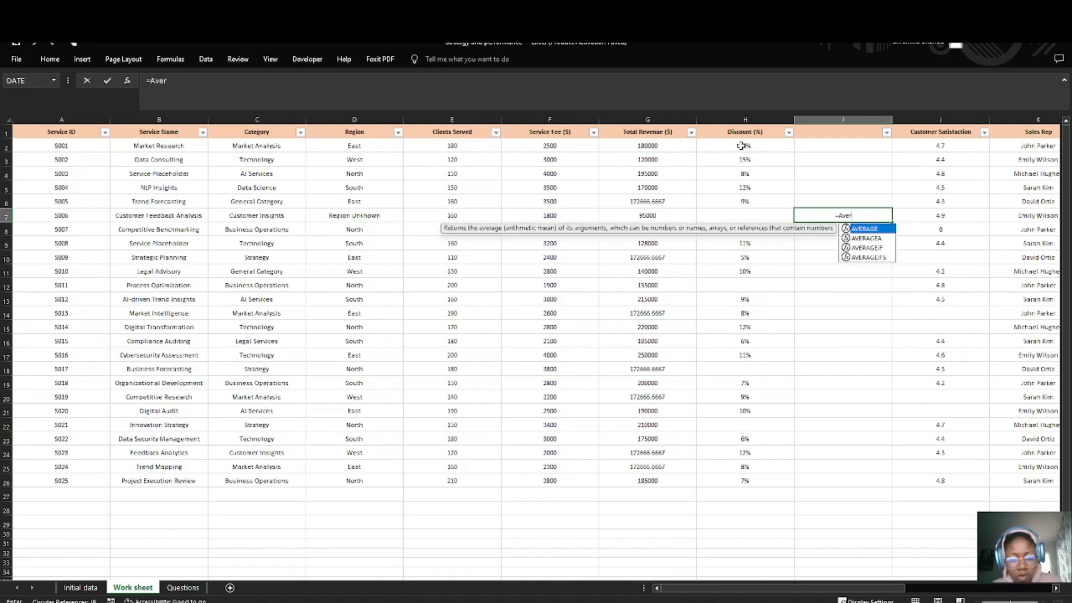
pyautogui.write('age')
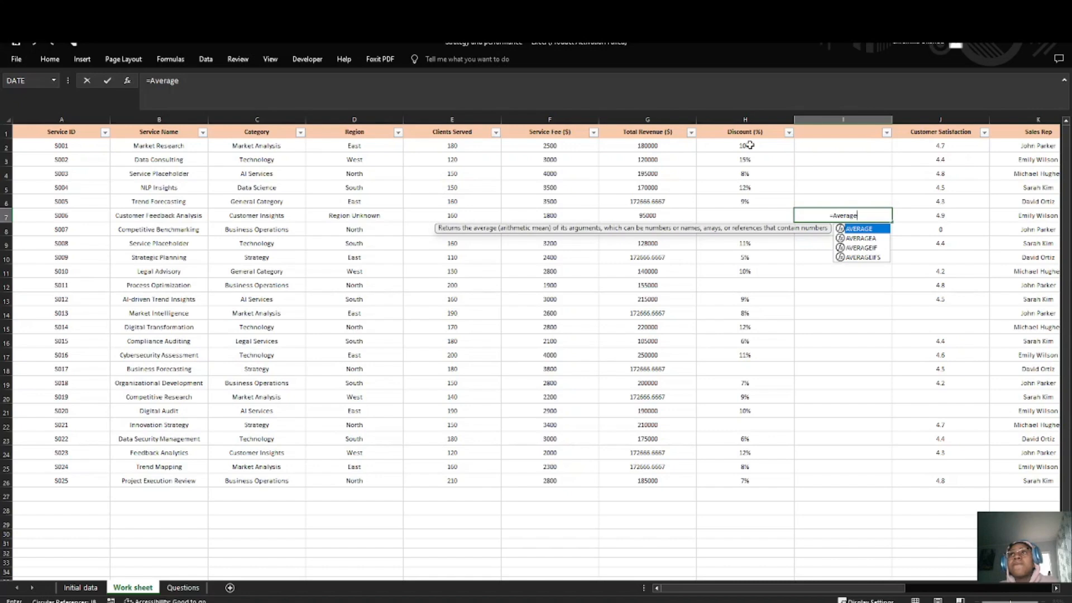
pyautogui.moveTo(749, 145); pyautogui.dragTo(761, 485)
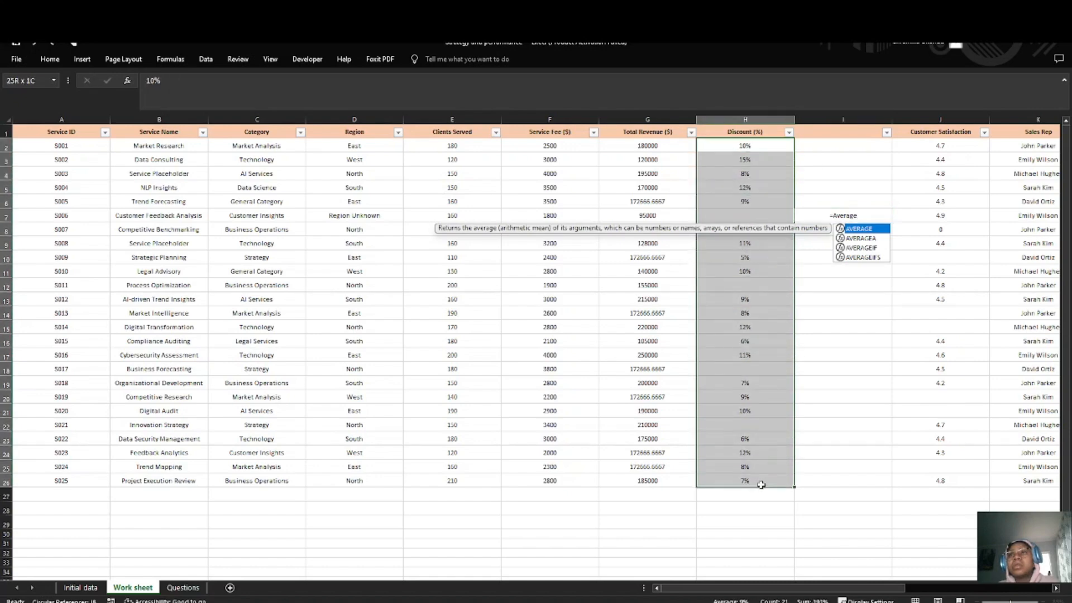
pyautogui.doubleClick(869, 214)
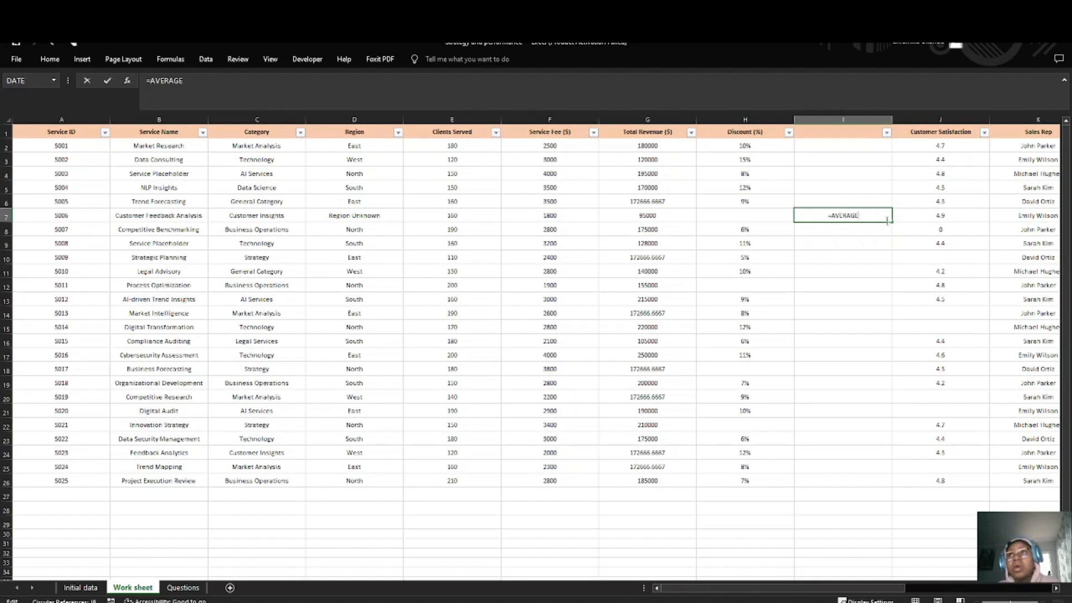
pyautogui.write('(')
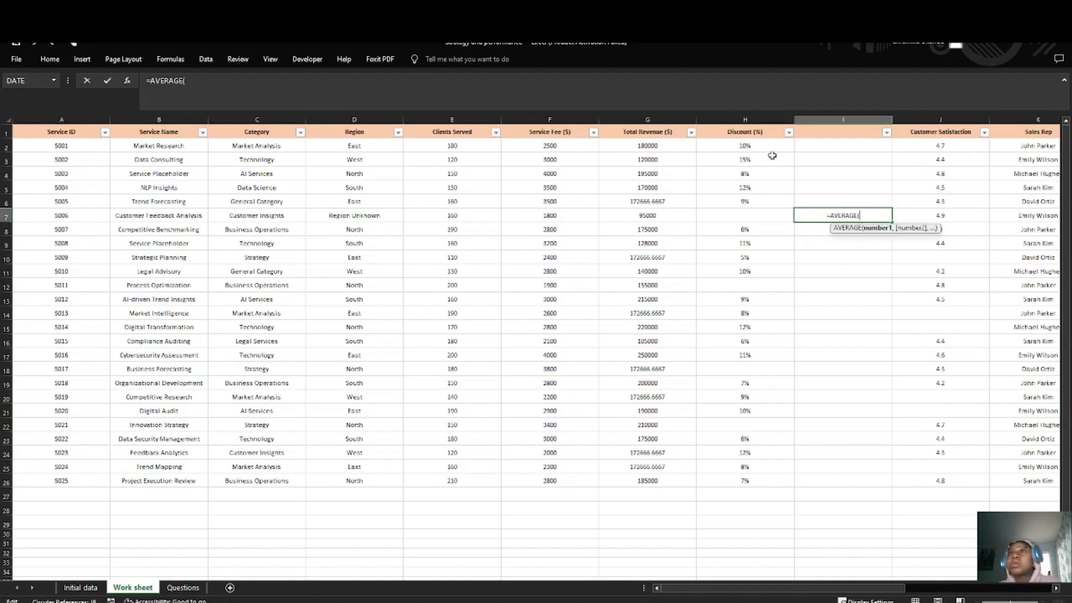
pyautogui.moveTo(770, 149); pyautogui.dragTo(782, 484)
pyautogui.press('Return')
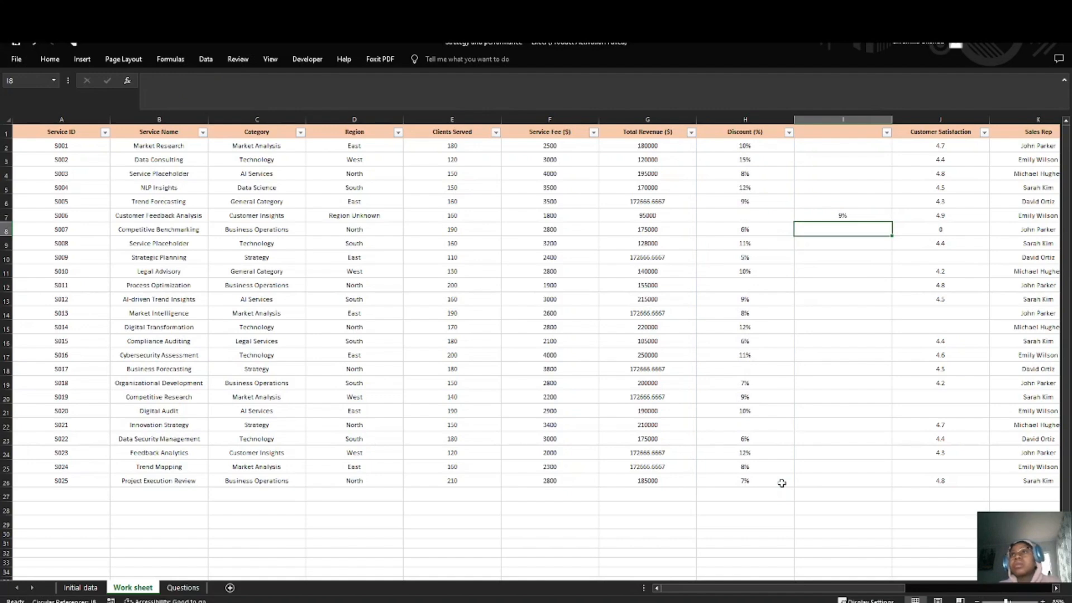
# Step: Clear the average formula from I7 in the helper column
pyautogui.click(837, 284)
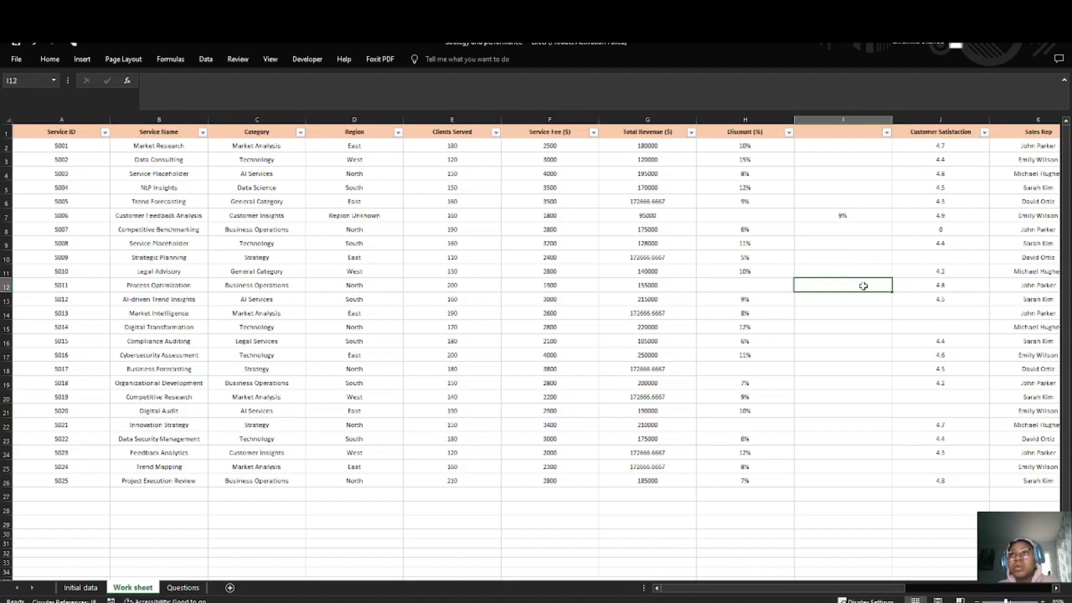
pyautogui.doubleClick(831, 215)
pyautogui.press('BackSpace')
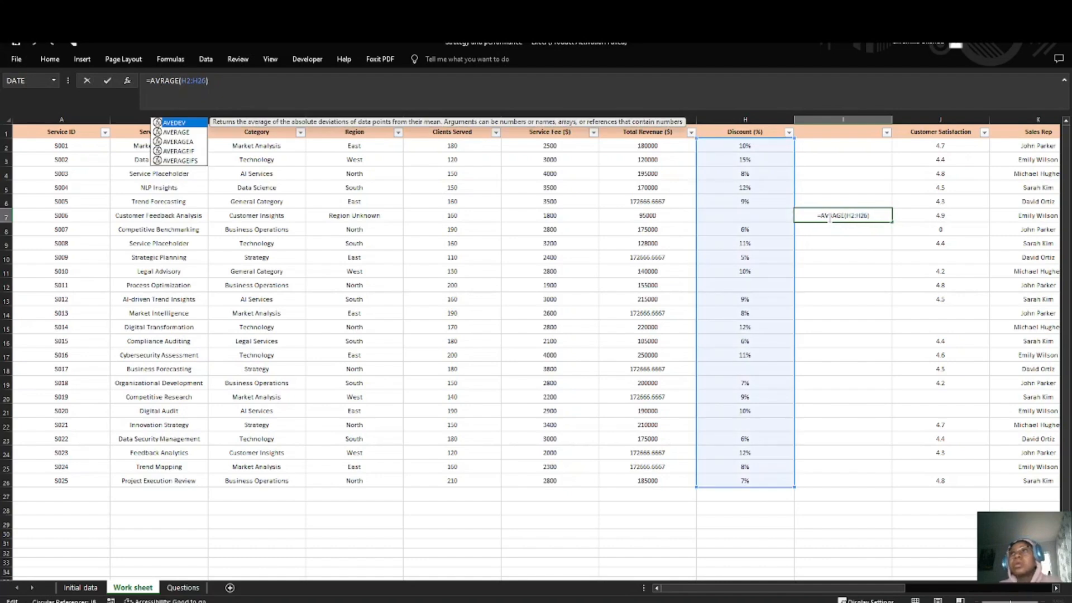
pyautogui.moveTo(875, 218); pyautogui.dragTo(793, 216)
pyautogui.press('BackSpace')
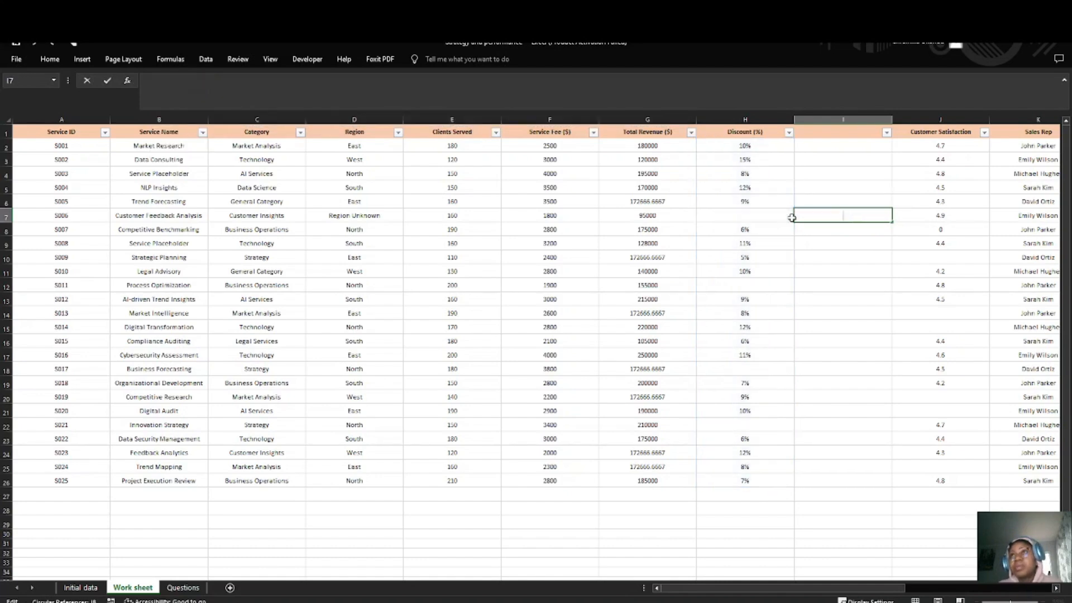
# Step: Copy the Discount (%) values H2:H26 into the helper column, starting at I2
pyautogui.click(749, 134)
pyautogui.moveTo(749, 145); pyautogui.dragTo(776, 480)
pyautogui.hotkey('ctrl', 'c')
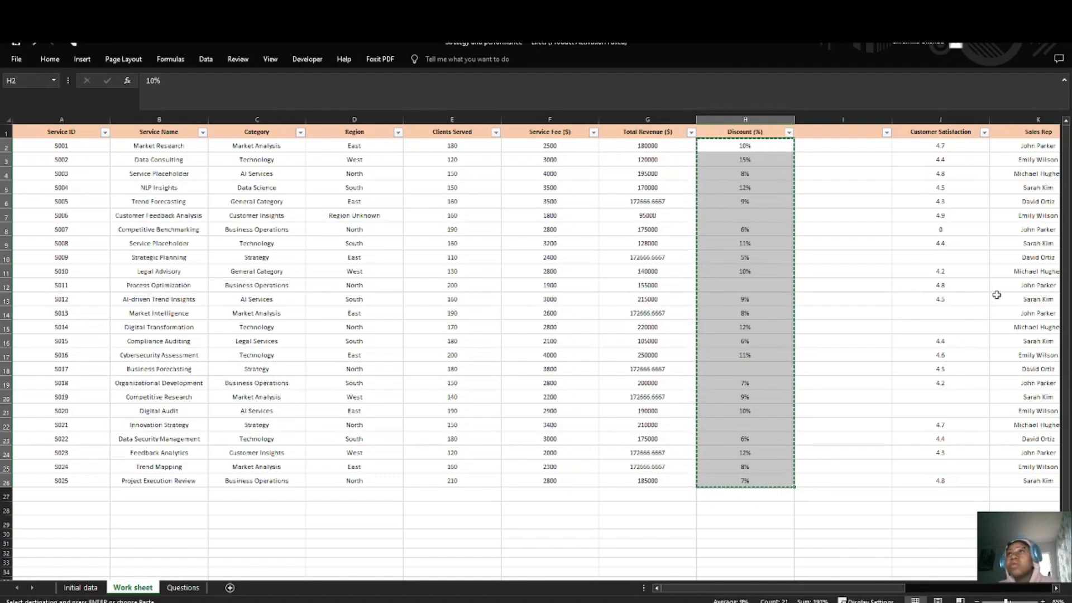
pyautogui.click(857, 149)
pyautogui.hotkey('ctrl', 'v')
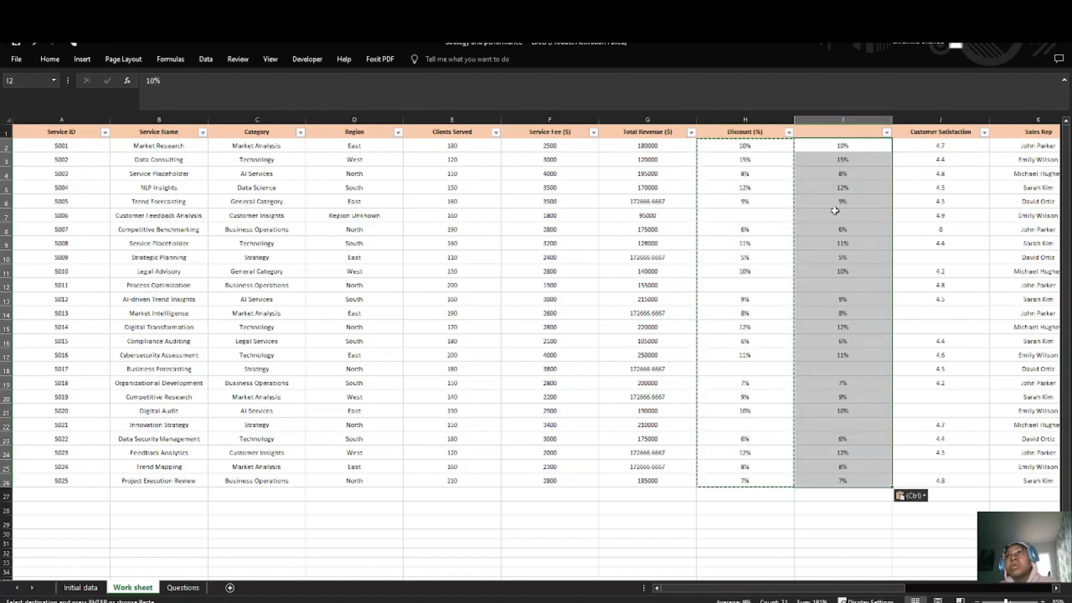
pyautogui.click(841, 220)
pyautogui.press('Escape')
# Step: Try to enter an AVERAGE formula over H2:H26 in the blank helper cell I7
pyautogui.doubleClick(847, 211)
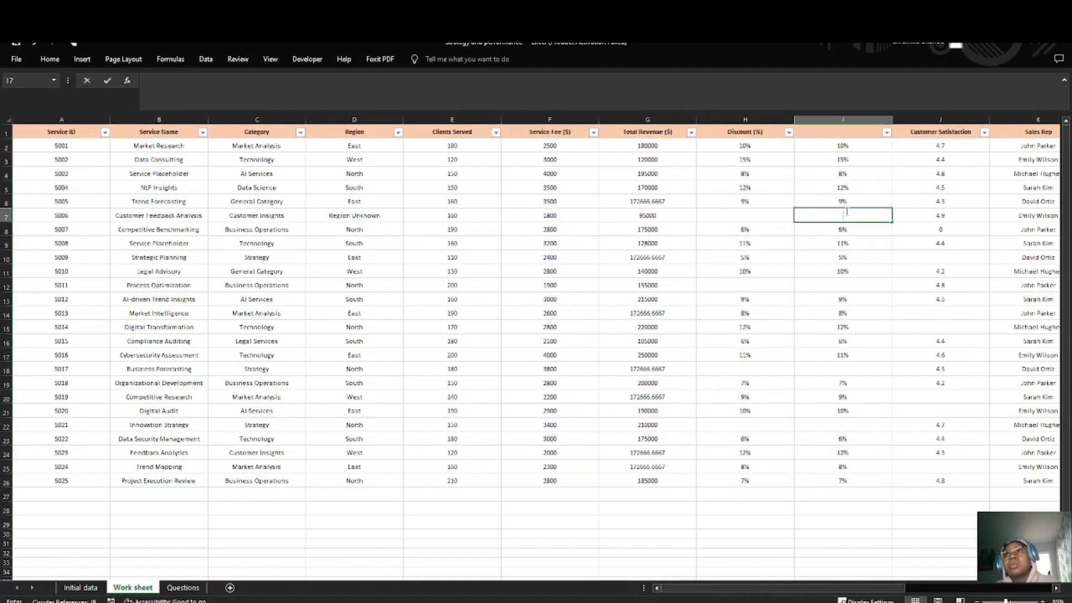
pyautogui.write('=')
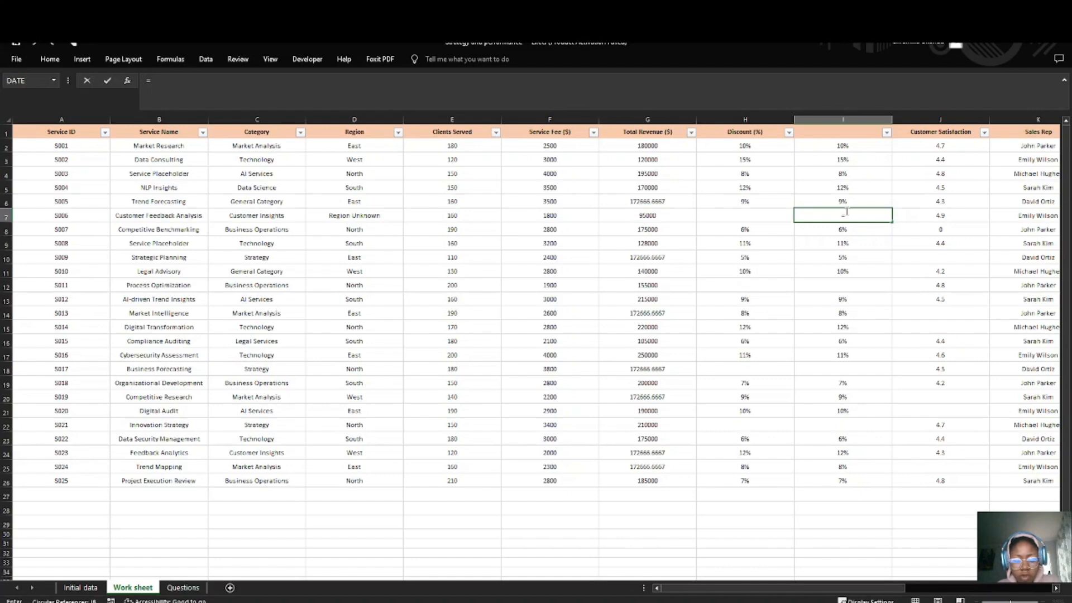
pyautogui.write('average')
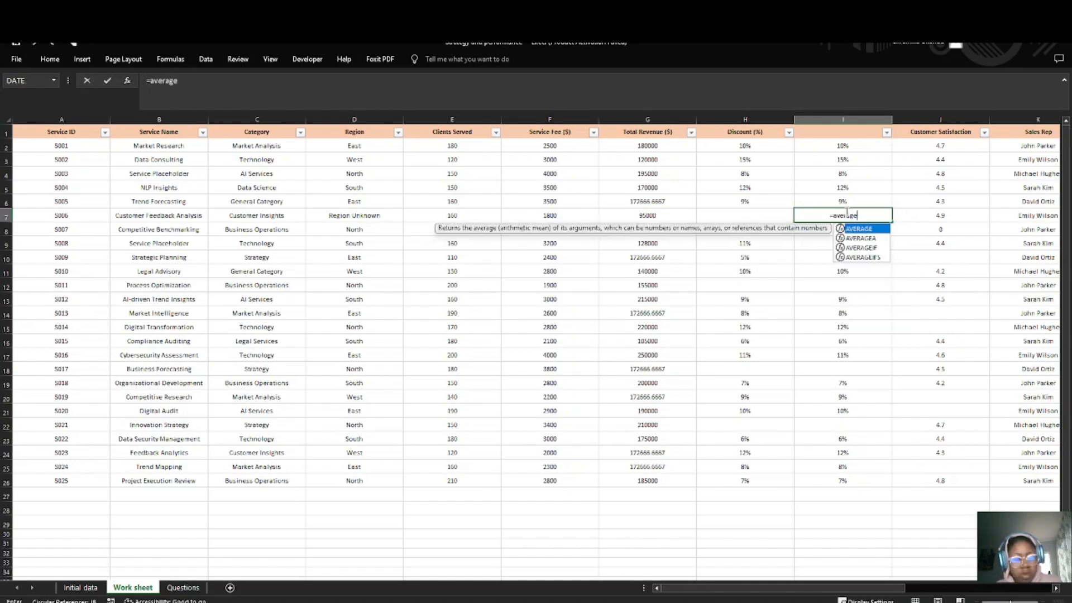
pyautogui.press('Tab')
pyautogui.write('(')
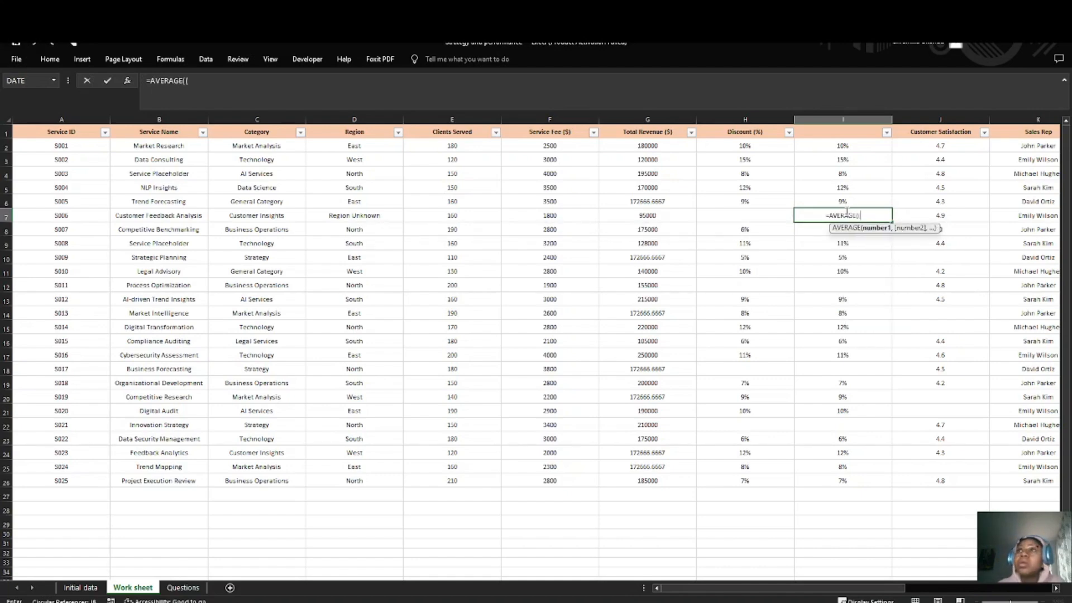
pyautogui.moveTo(748, 145); pyautogui.dragTo(746, 481)
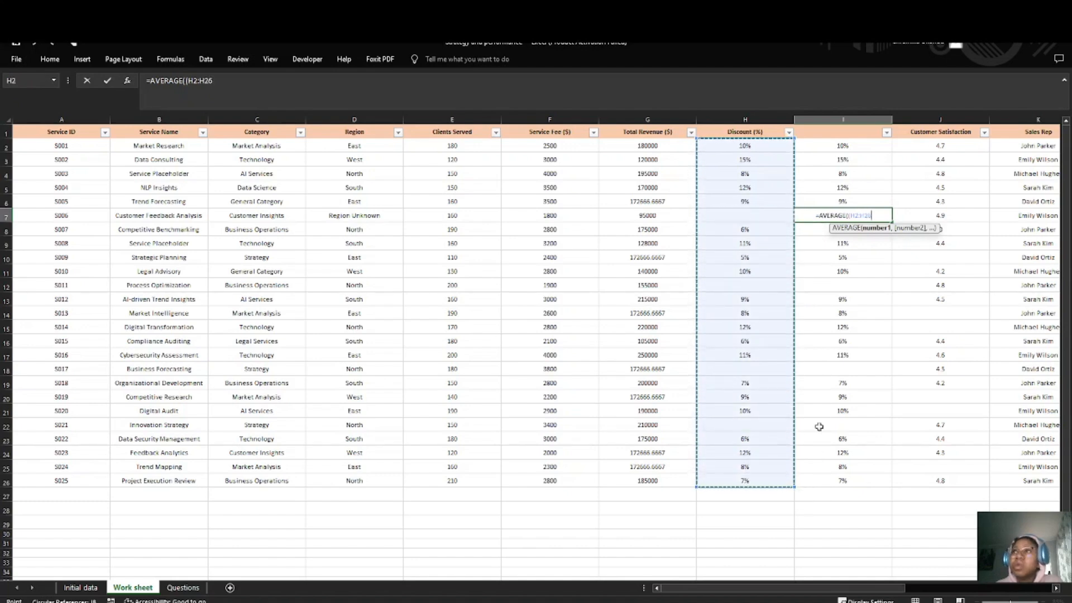
pyautogui.write(')')
pyautogui.press('Return')
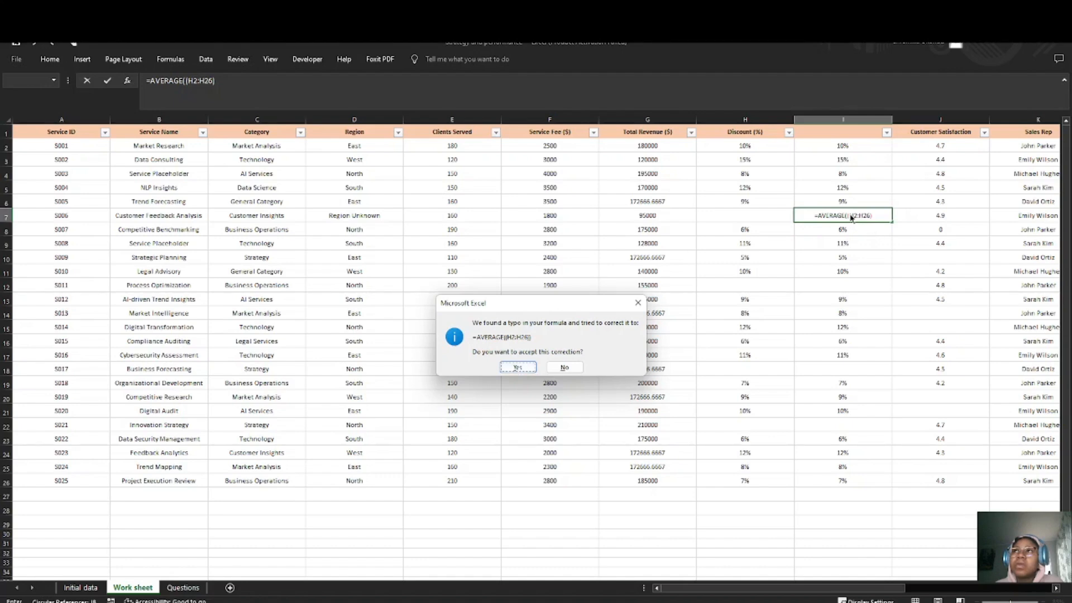
# Step: Dismiss the suggested correction and remove the duplicate opening parenthesis so the I7 formula reads =AVERAGE(H2:H26)
pyautogui.click(638, 303)
pyautogui.click(542, 358)
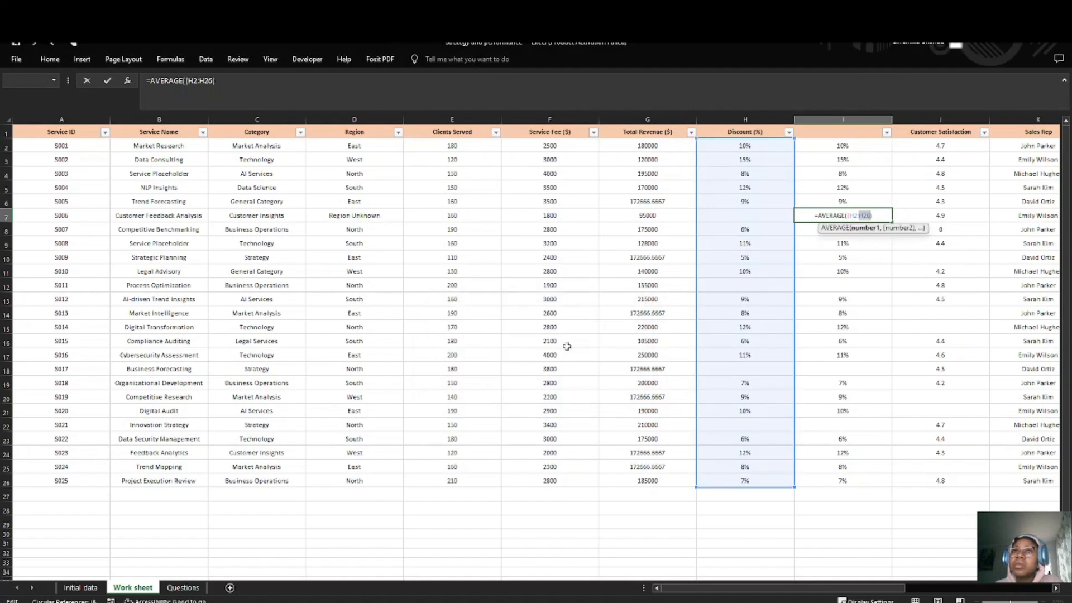
pyautogui.click(850, 215)
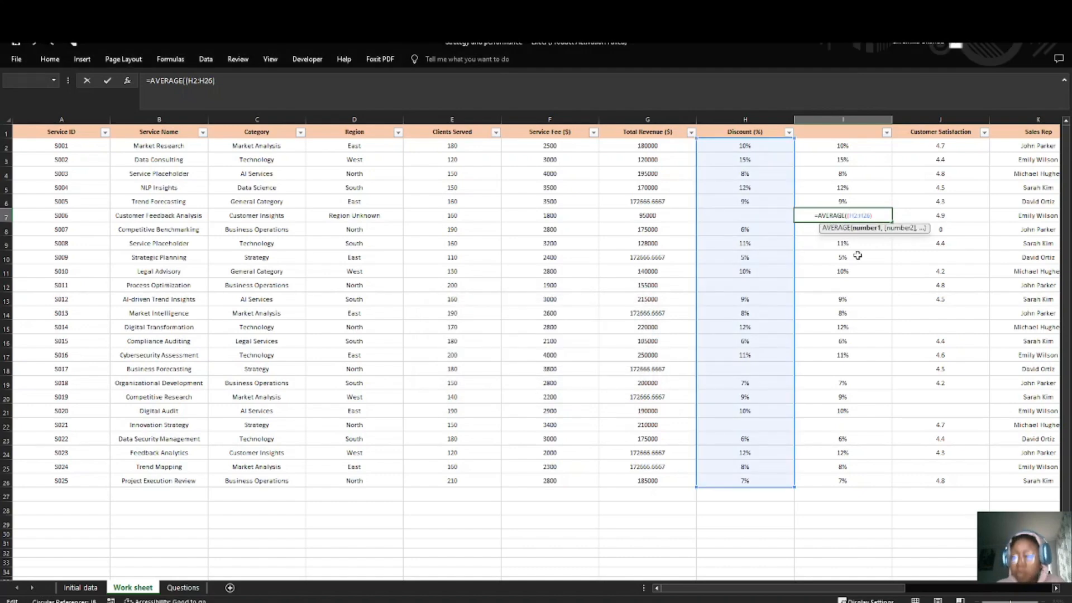
pyautogui.press('BackSpace')
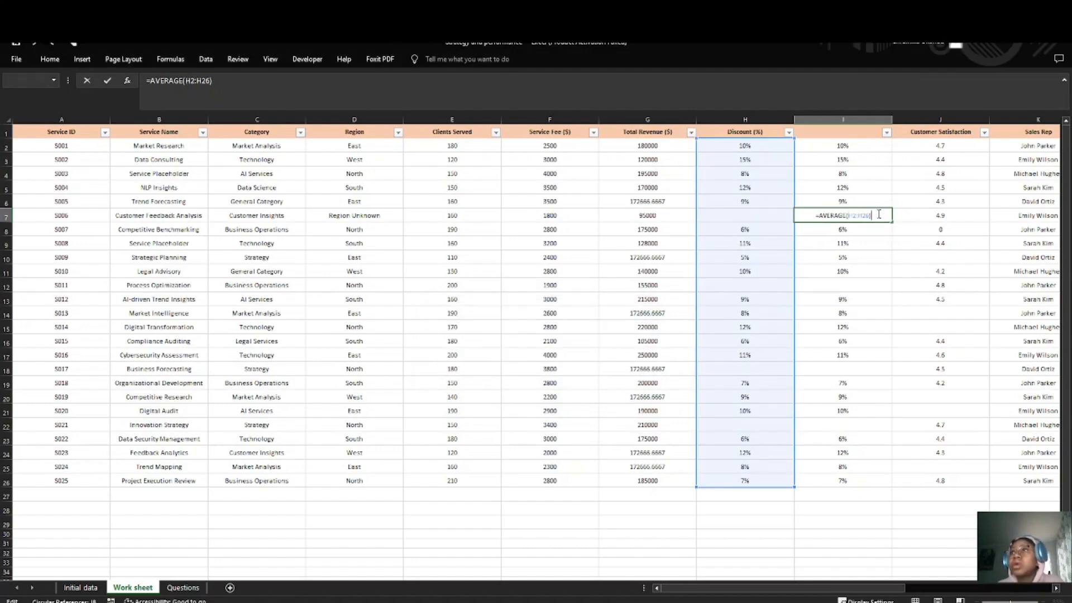
pyautogui.press('Return')
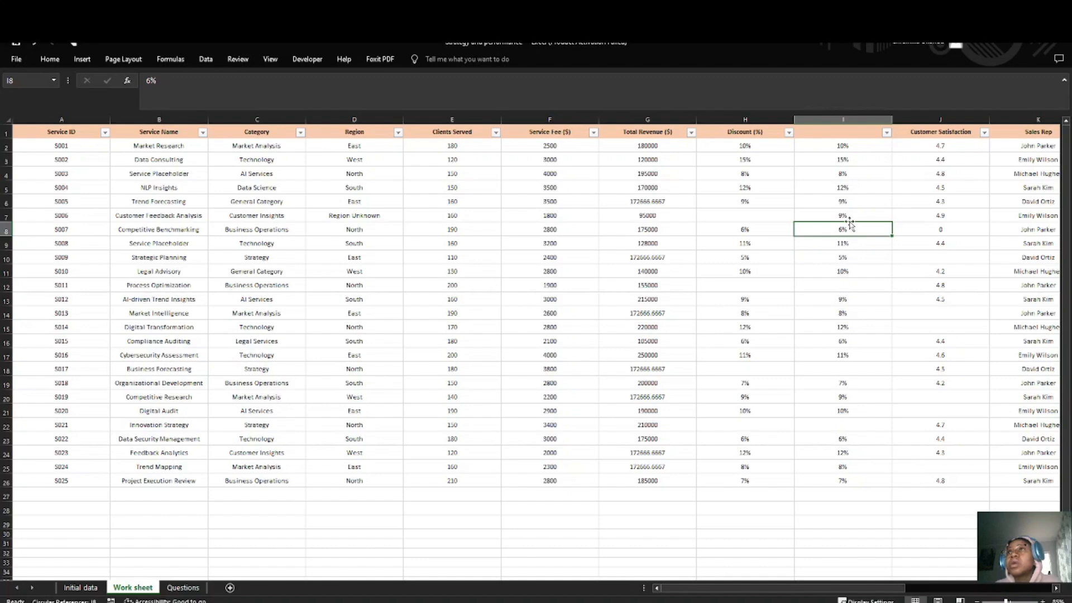
# Step: Fill the blank helper cell I12, for service 5011, with =AVERAGE(H2:H26)
pyautogui.click(853, 289)
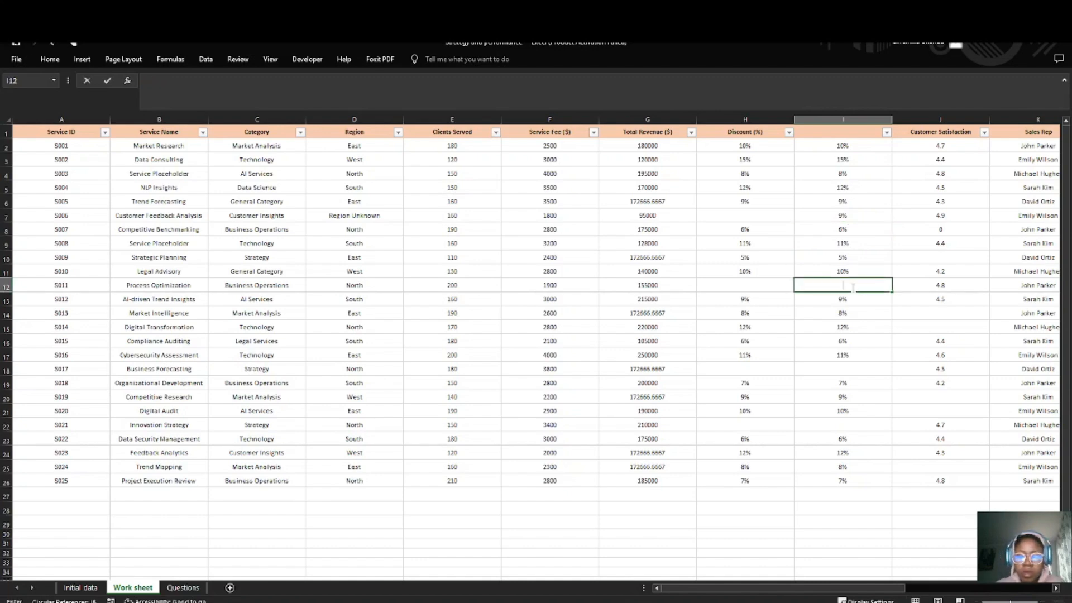
pyautogui.write('=aver')
pyautogui.press('Down')
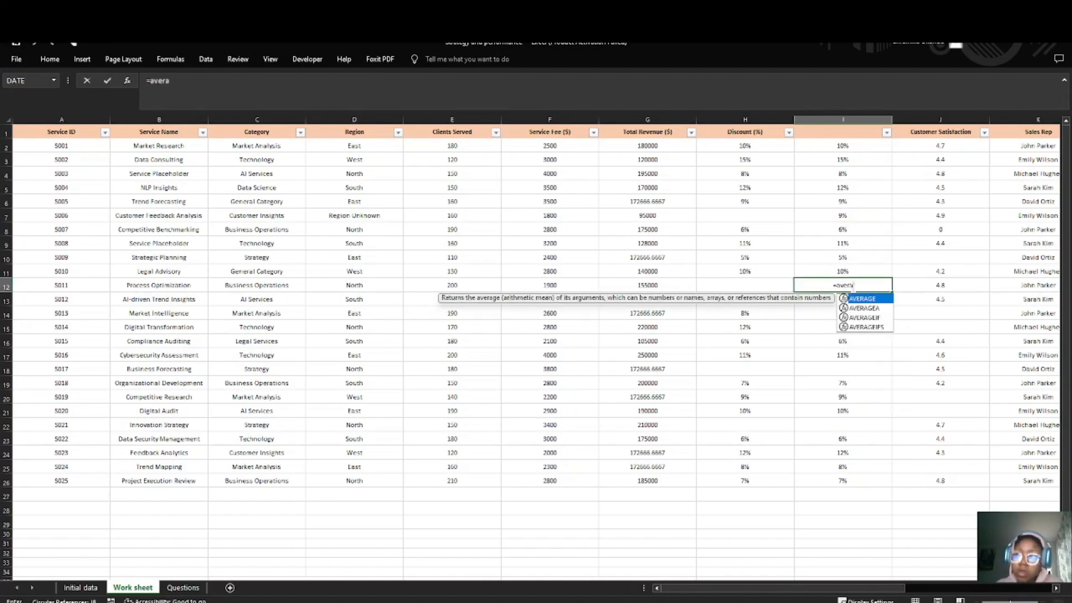
pyautogui.press('Tab')
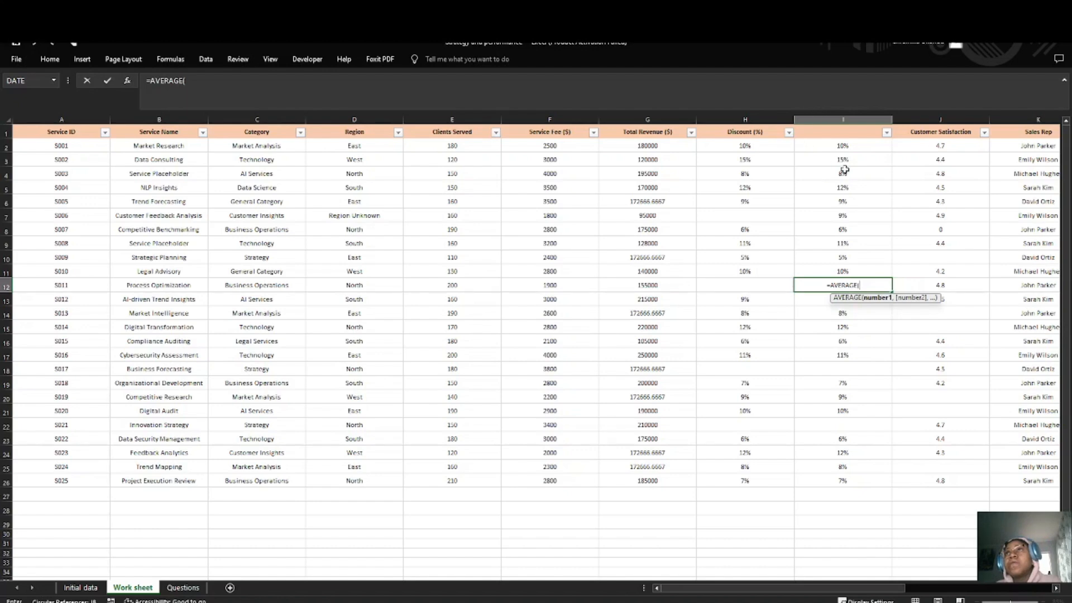
pyautogui.moveTo(746, 145); pyautogui.dragTo(744, 480)
pyautogui.write(')')
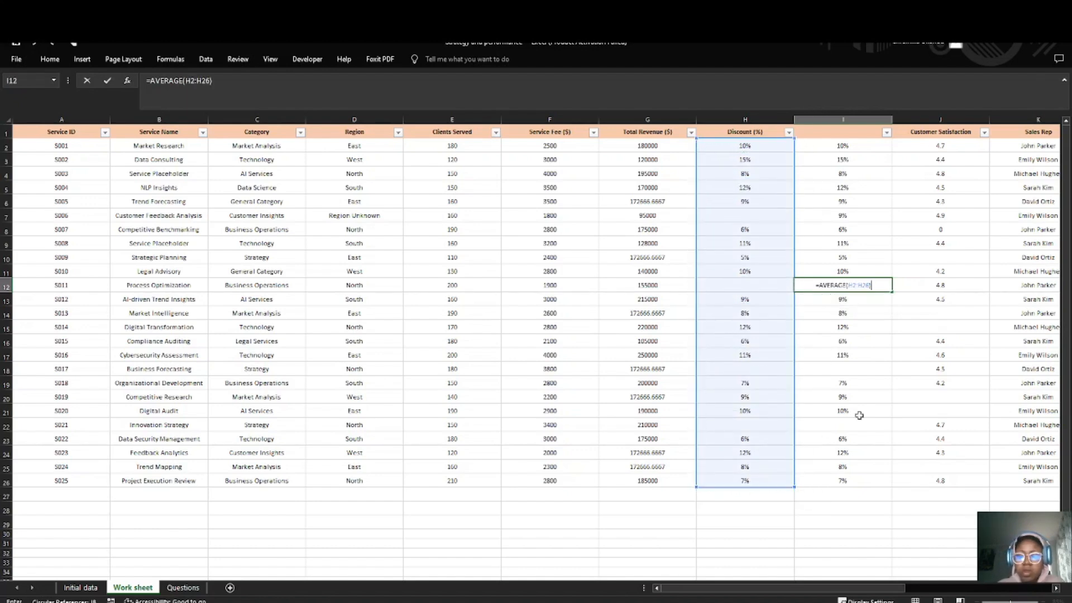
pyautogui.press('Return')
# Step: Fill the blank helper cell I18, for service 5017, with =AVERAGE(H2:H26)
pyautogui.click(861, 370)
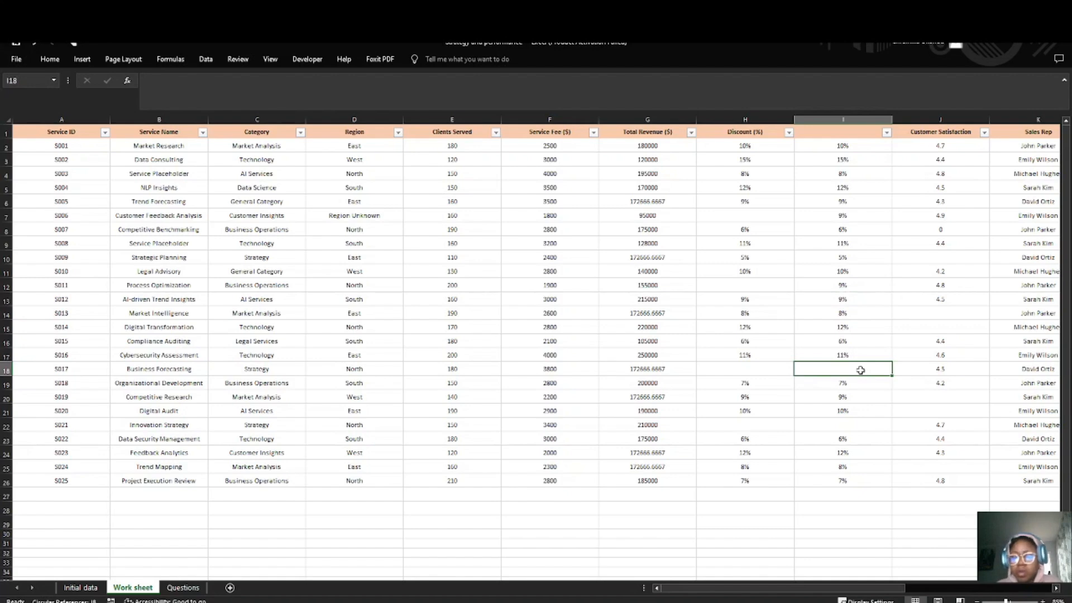
pyautogui.write('=ava')
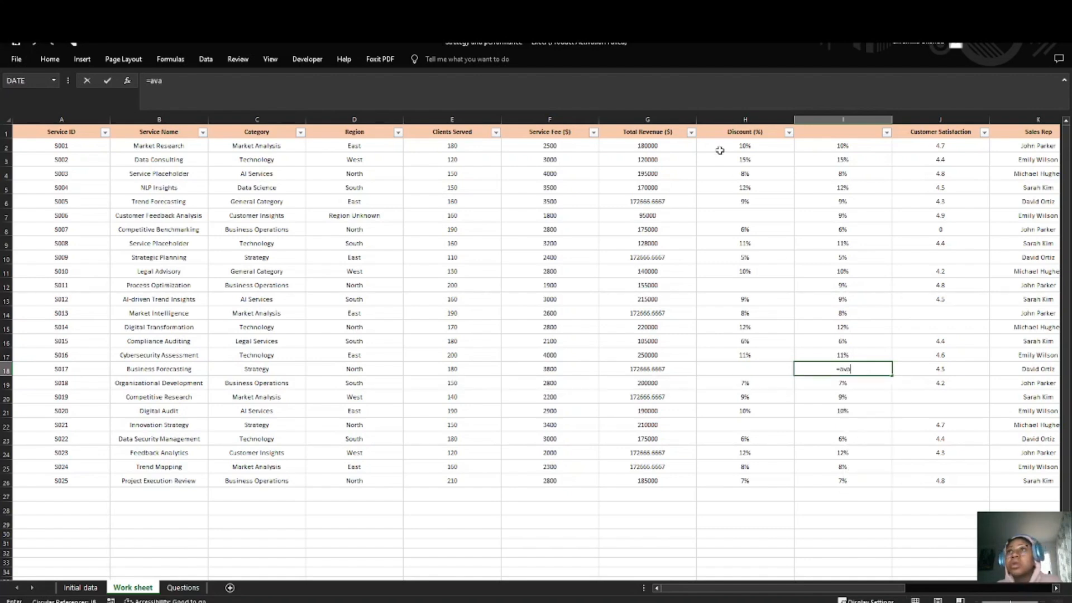
pyautogui.press('BackSpace')
pyautogui.write('erage')
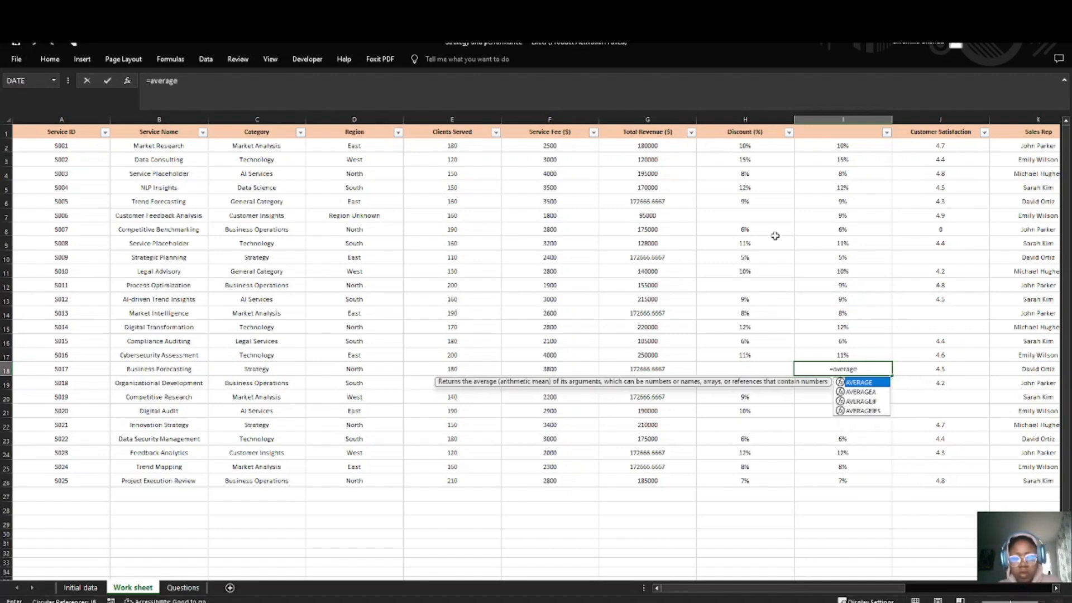
pyautogui.press('Tab')
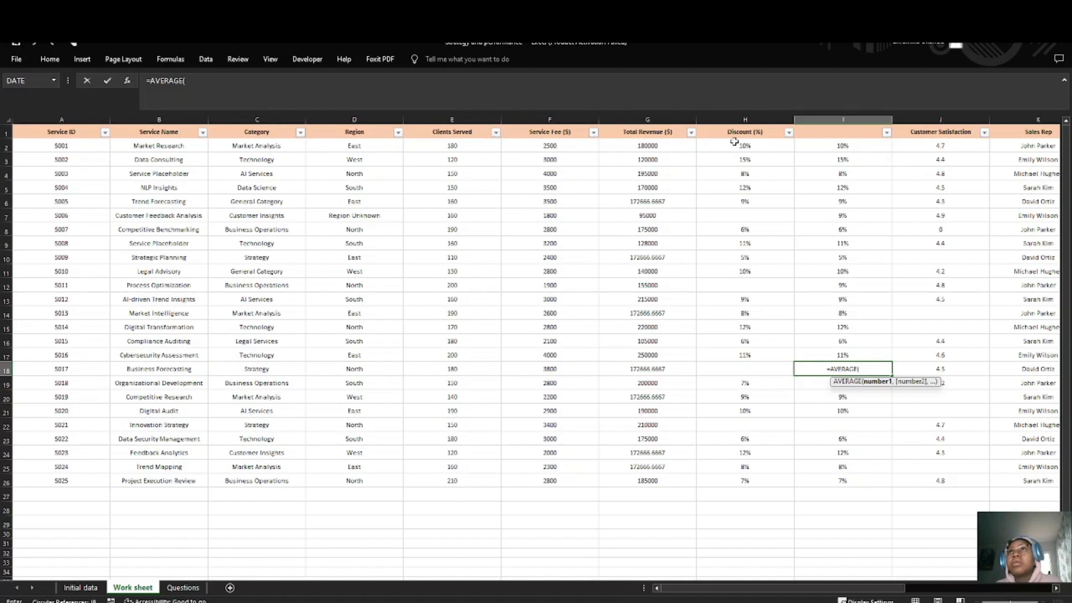
pyautogui.moveTo(734, 147); pyautogui.dragTo(759, 481)
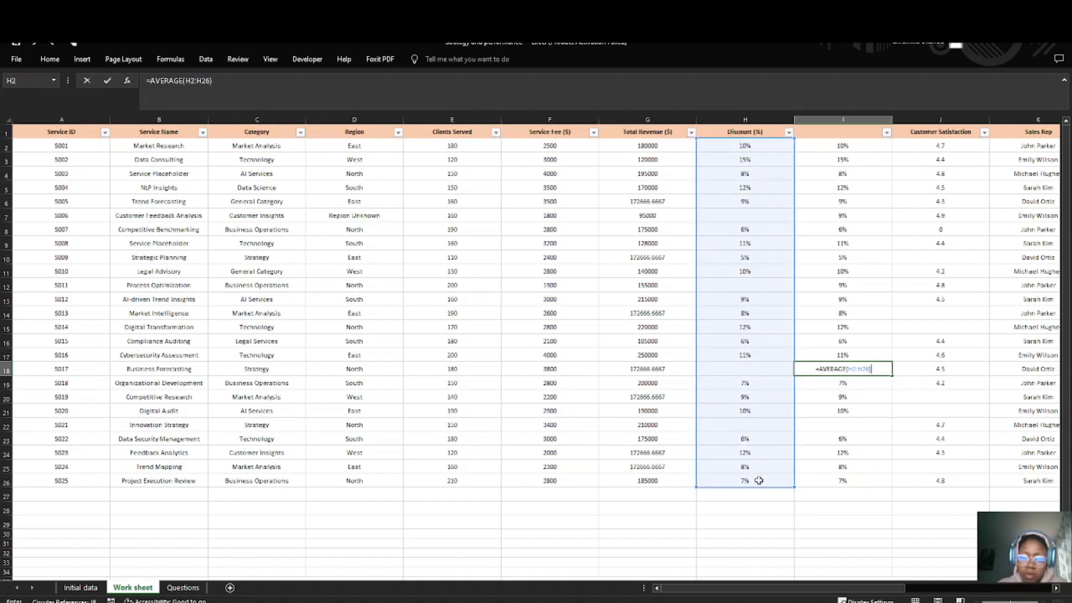
pyautogui.press('Return')
# Step: Fill the blank helper cell I22, for service 5021, with the average of H2:H26
pyautogui.click(838, 424)
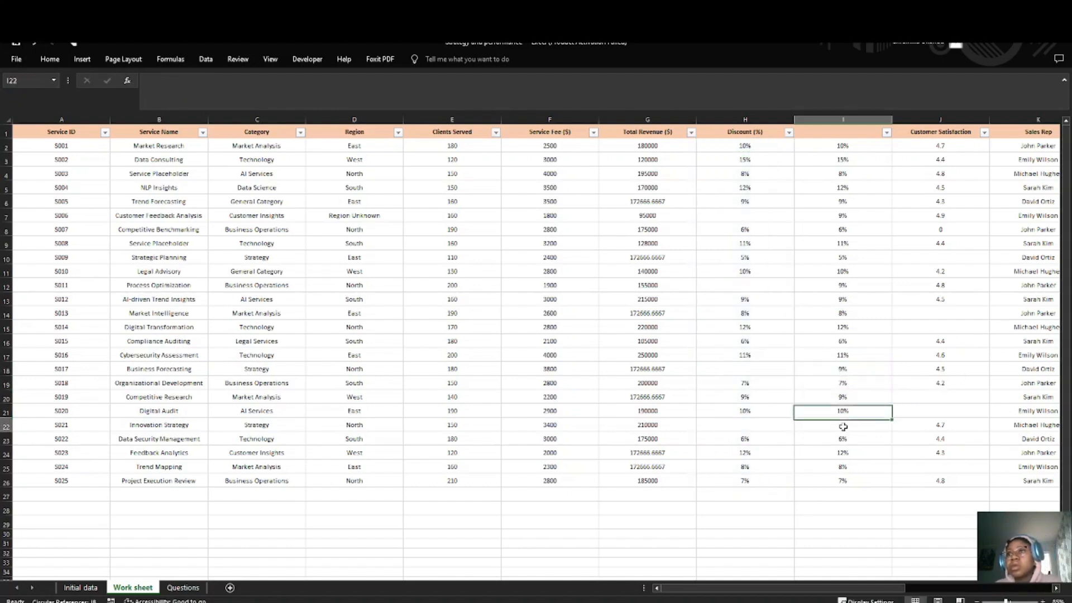
pyautogui.write('=average')
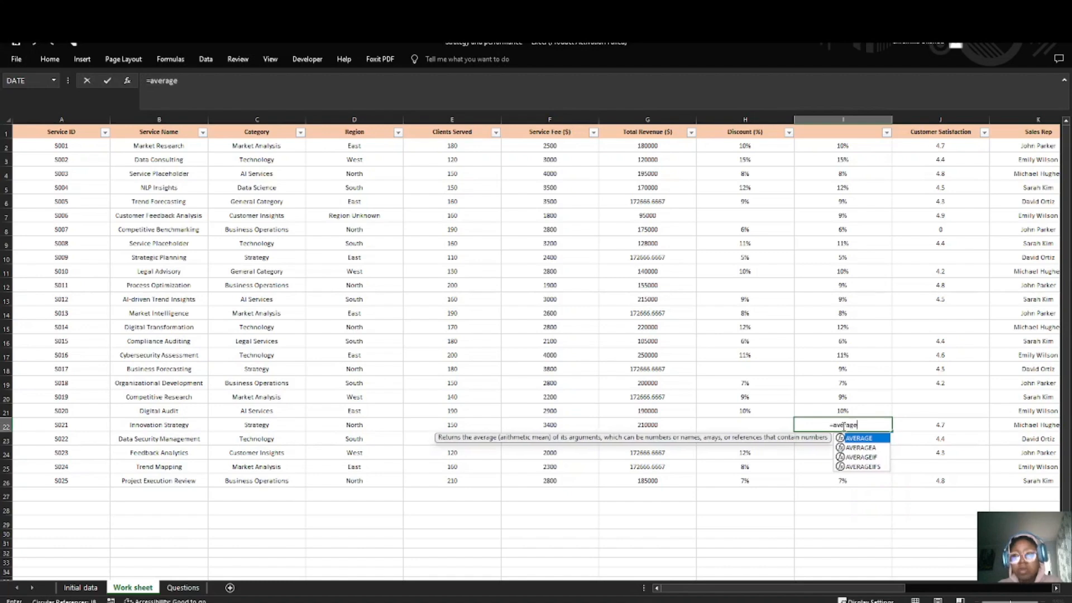
pyautogui.press('Tab')
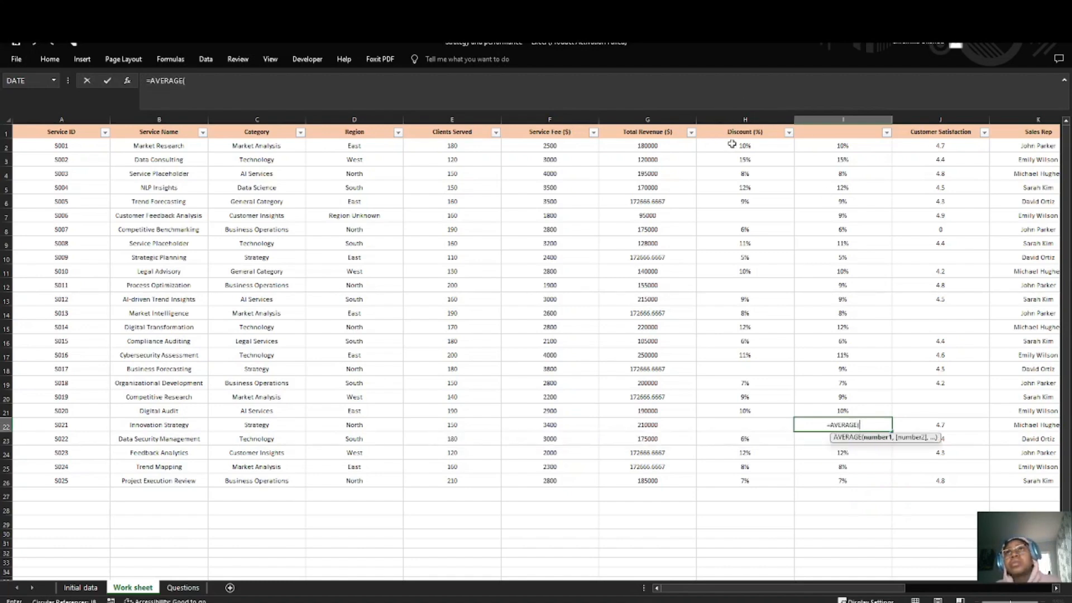
pyautogui.moveTo(733, 144); pyautogui.dragTo(727, 493)
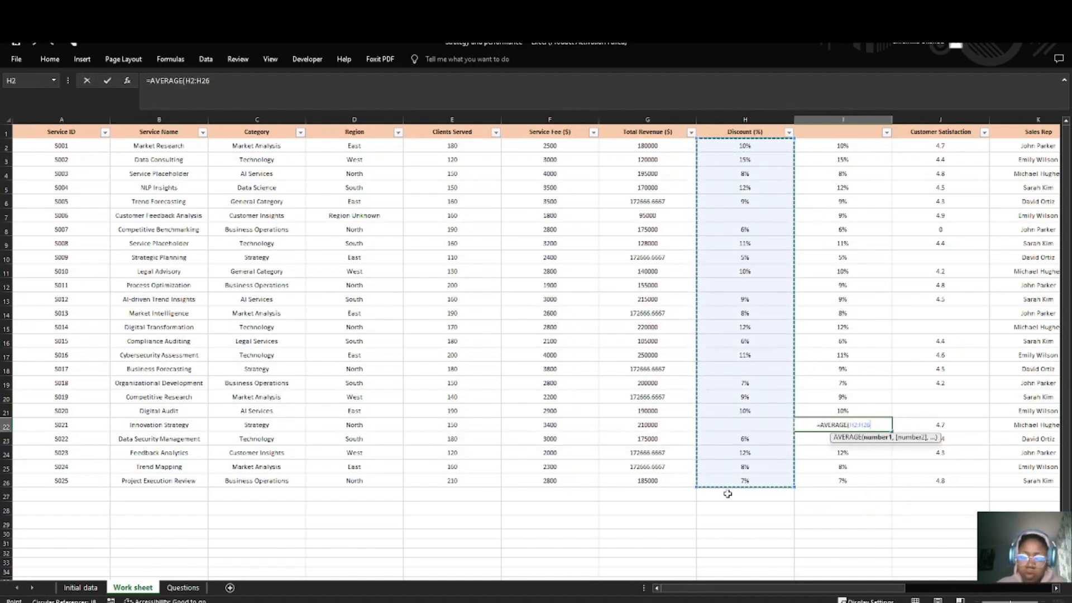
pyautogui.press('Return')
pyautogui.click(867, 317)
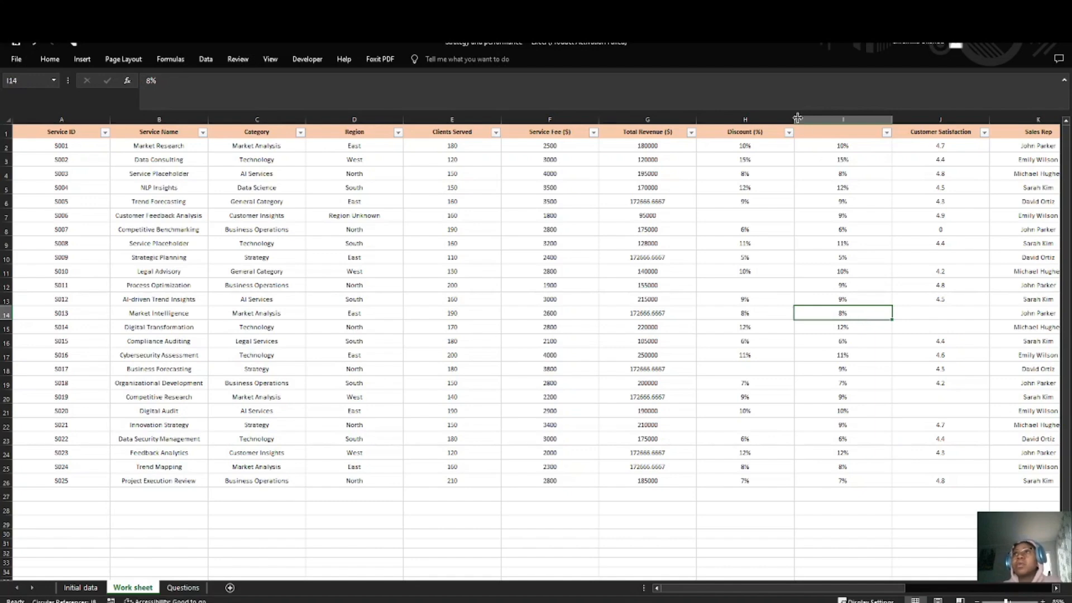
# Step: Try to paste the helper values from I2:I26 over the Discount (%) column starting at H2
pyautogui.moveTo(833, 144); pyautogui.dragTo(835, 478)
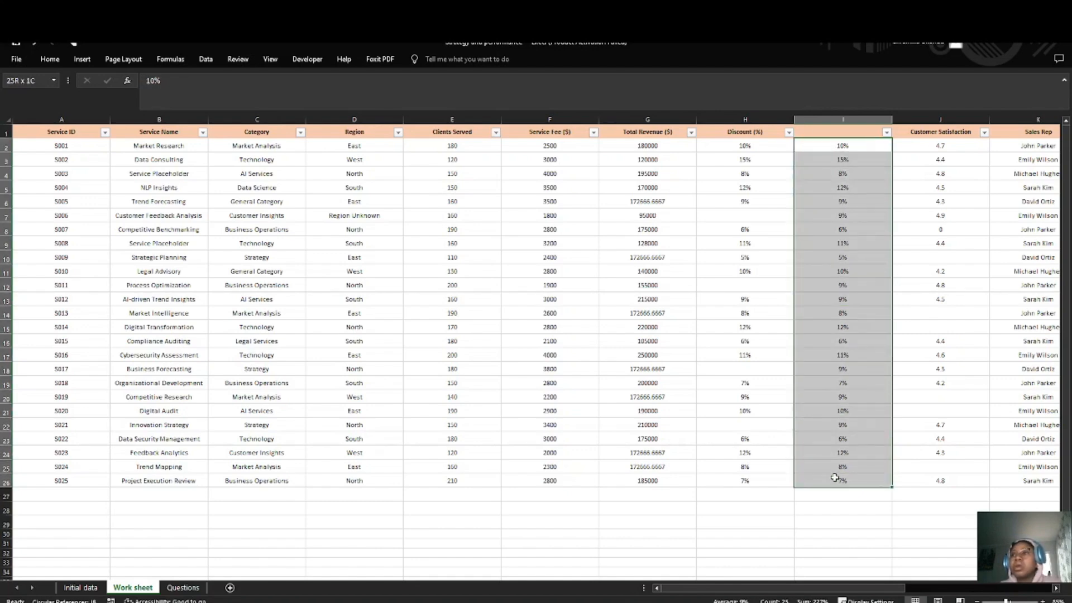
pyautogui.hotkey('ctrl', 'c')
pyautogui.click(751, 146)
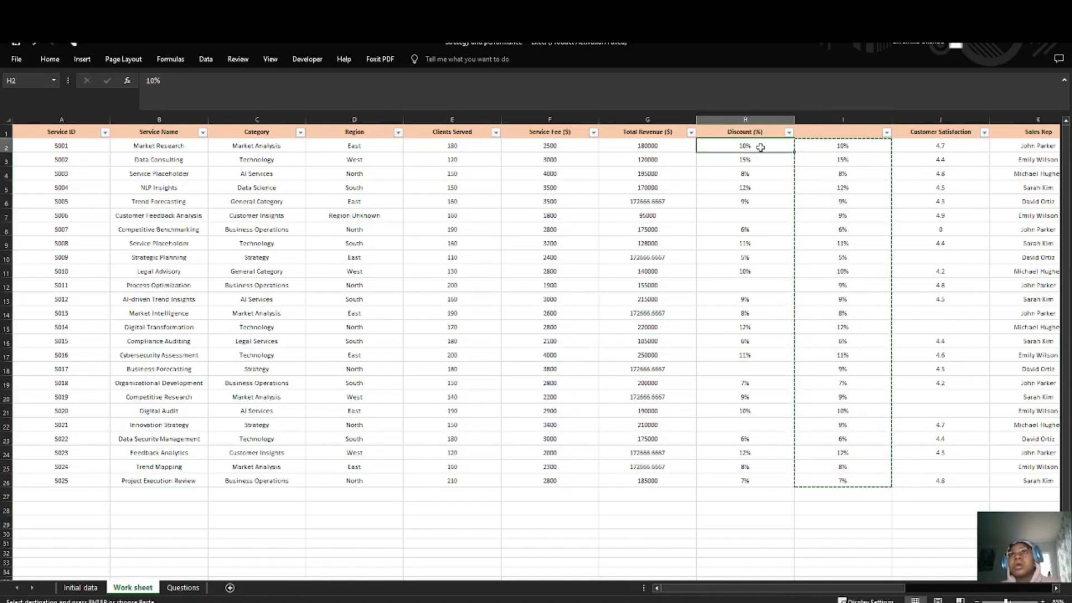
pyautogui.rightClick(760, 147)
pyautogui.click(804, 213)
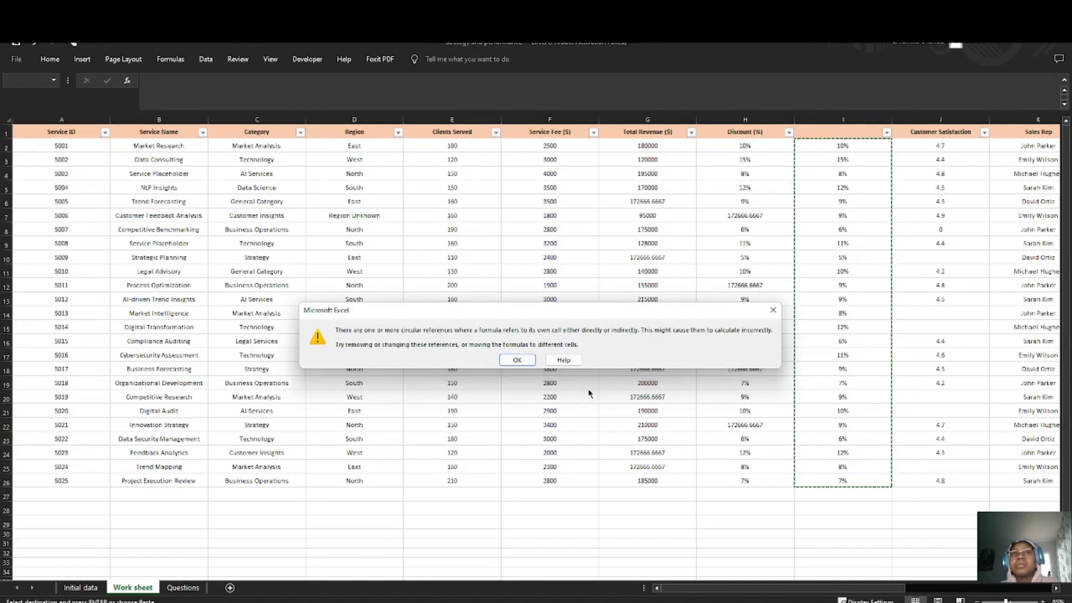
pyautogui.click(519, 361)
pyautogui.hotkey('ctrl', 'z')
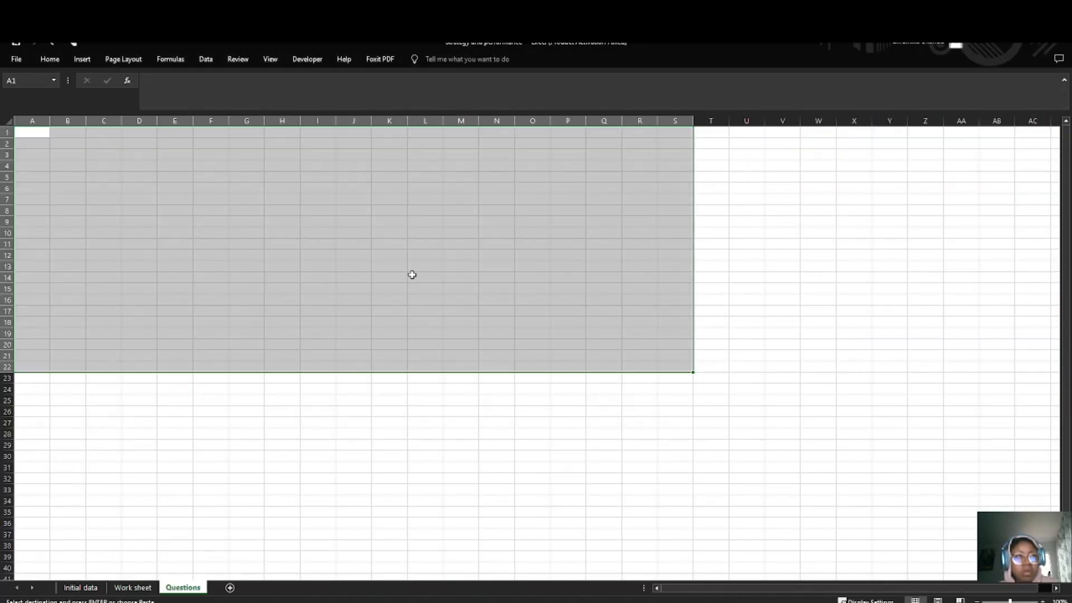
# Step: Return to the Work sheet and check the formula in helper cell I7 against the Discount (%) column
pyautogui.click(133, 587)
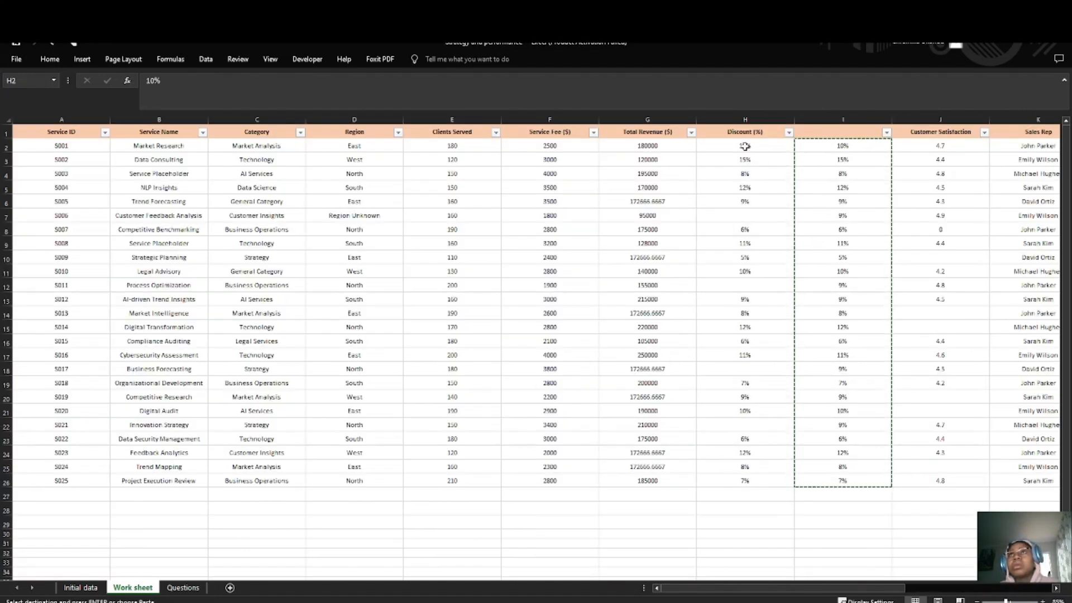
pyautogui.click(839, 215)
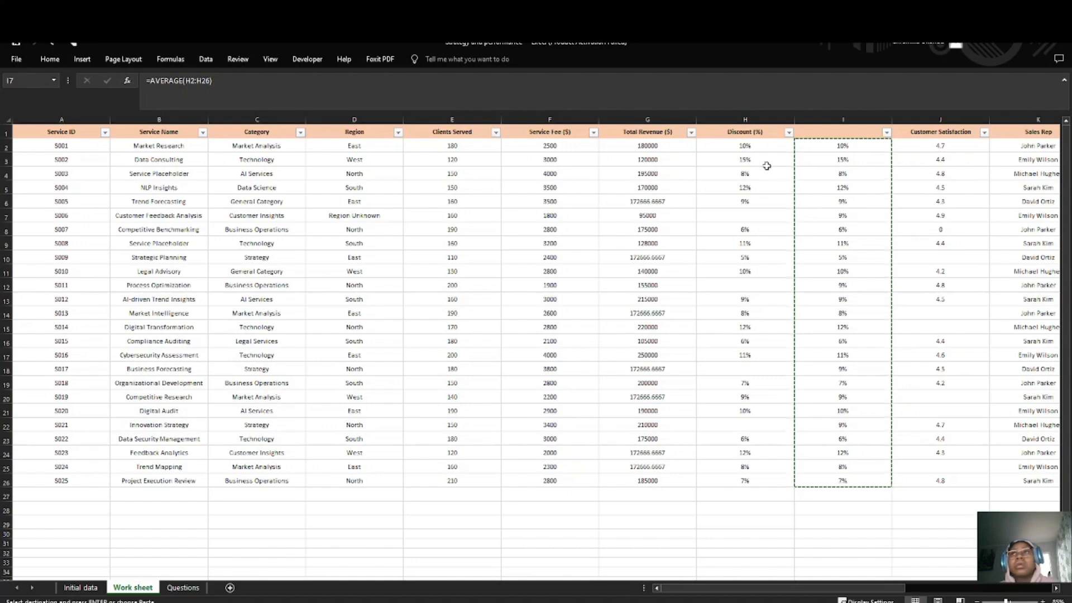
pyautogui.click(762, 148)
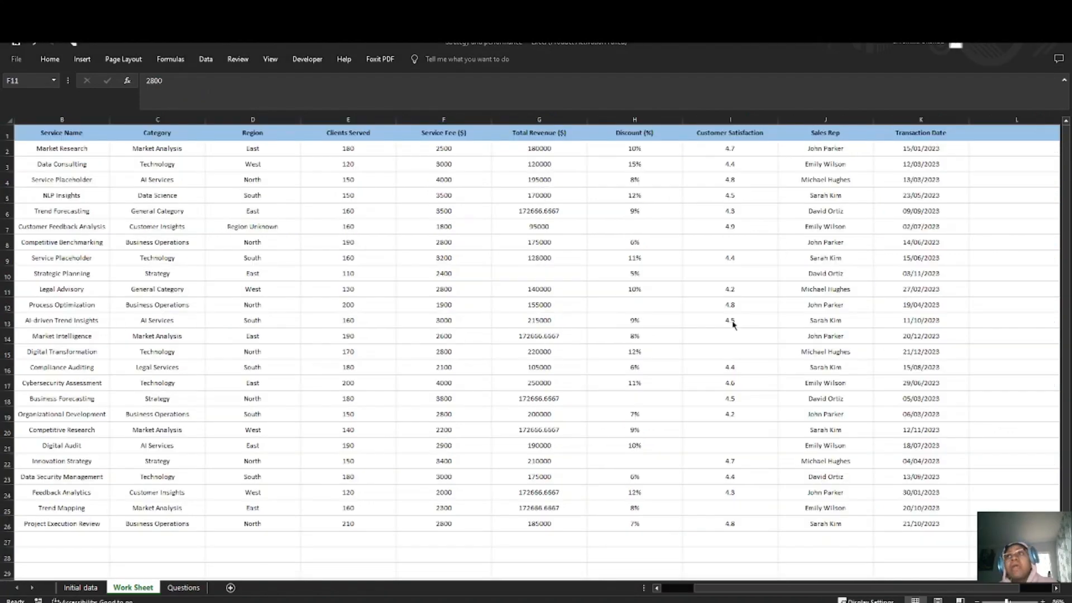
# Step: Review the data cleaning and analysis tasks on the Questions sheet and return to the Work Sheet
pyautogui.scroll(-2, 349, 323)
pyautogui.scroll(2, 278, 353)
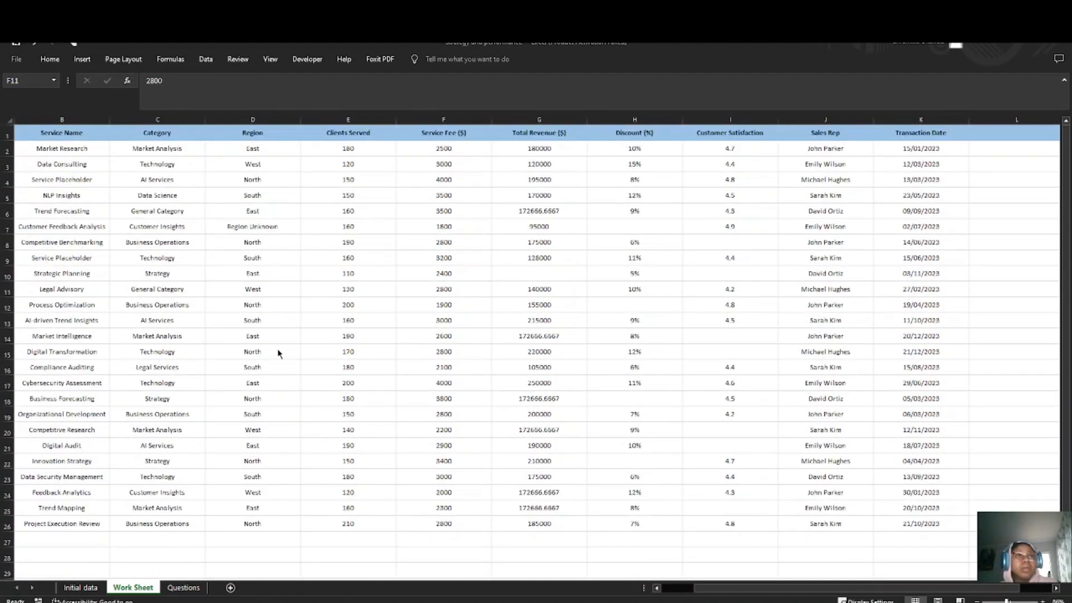
pyautogui.click(187, 589)
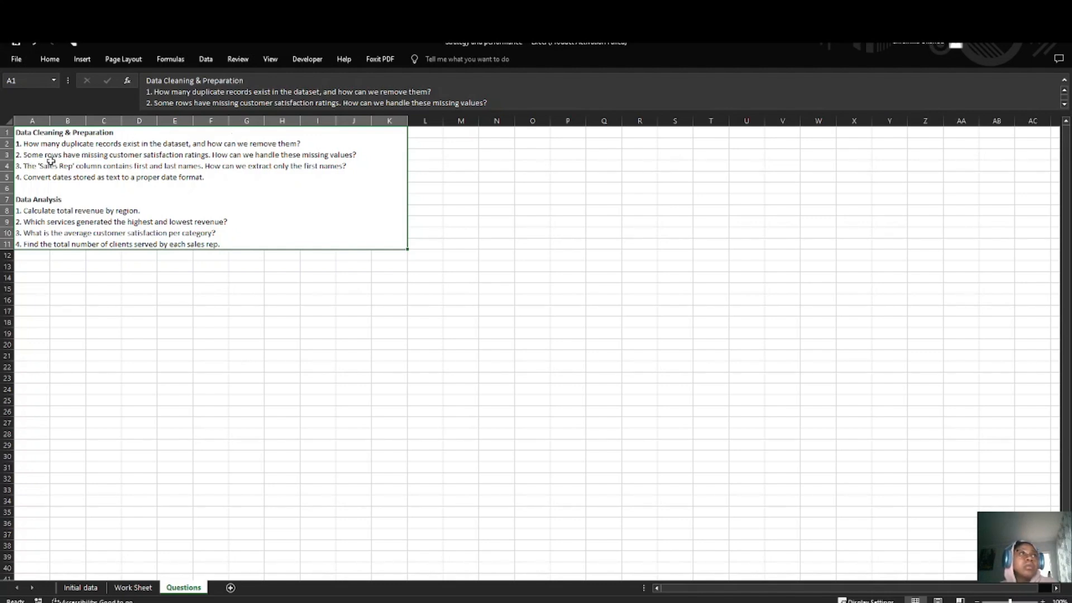
pyautogui.click(135, 593)
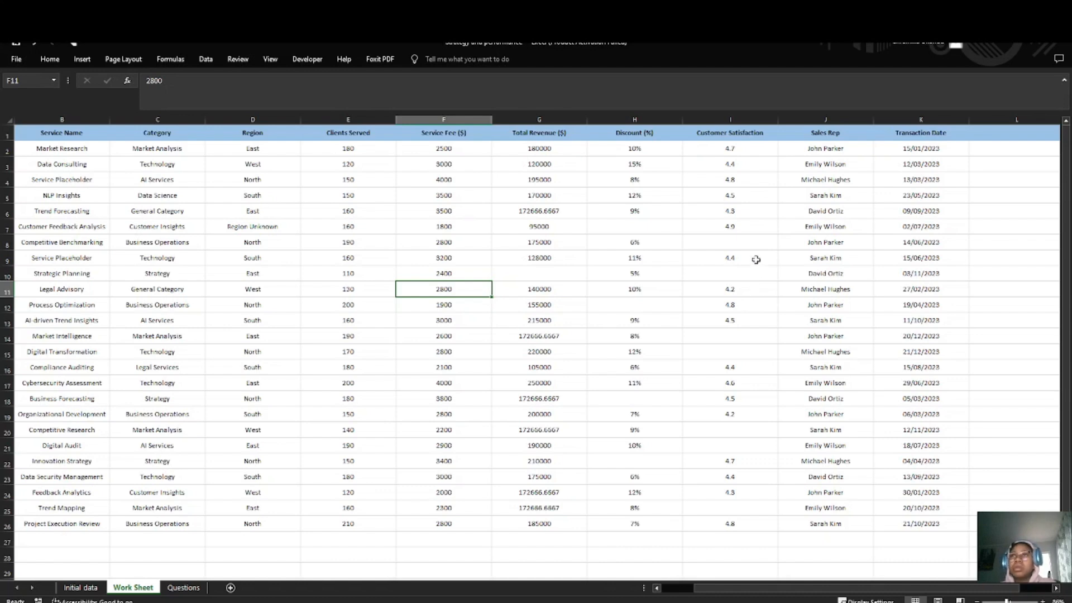
# Step: Insert a blank helper column between Customer Satisfaction and Sales Rep
pyautogui.click(737, 240)
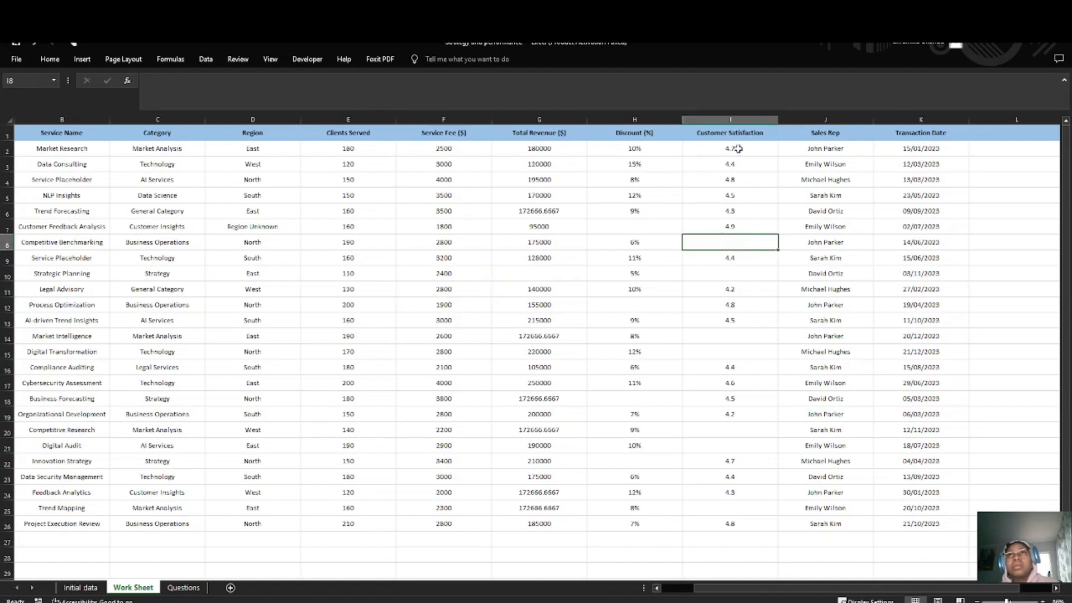
pyautogui.click(806, 137)
pyautogui.click(731, 120)
pyautogui.rightClick(821, 120)
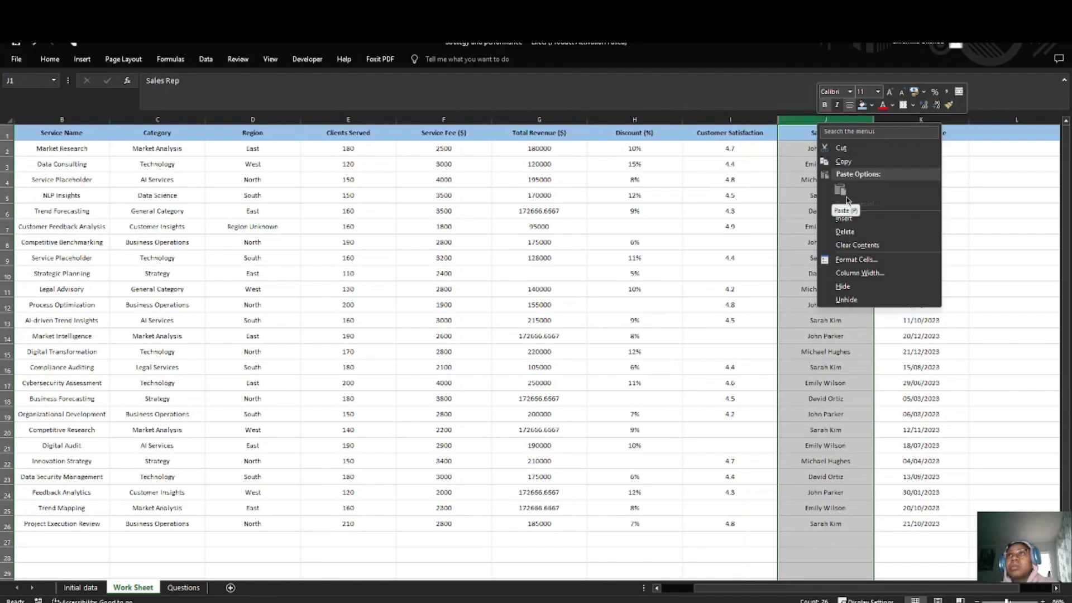
pyautogui.click(844, 218)
pyautogui.click(806, 162)
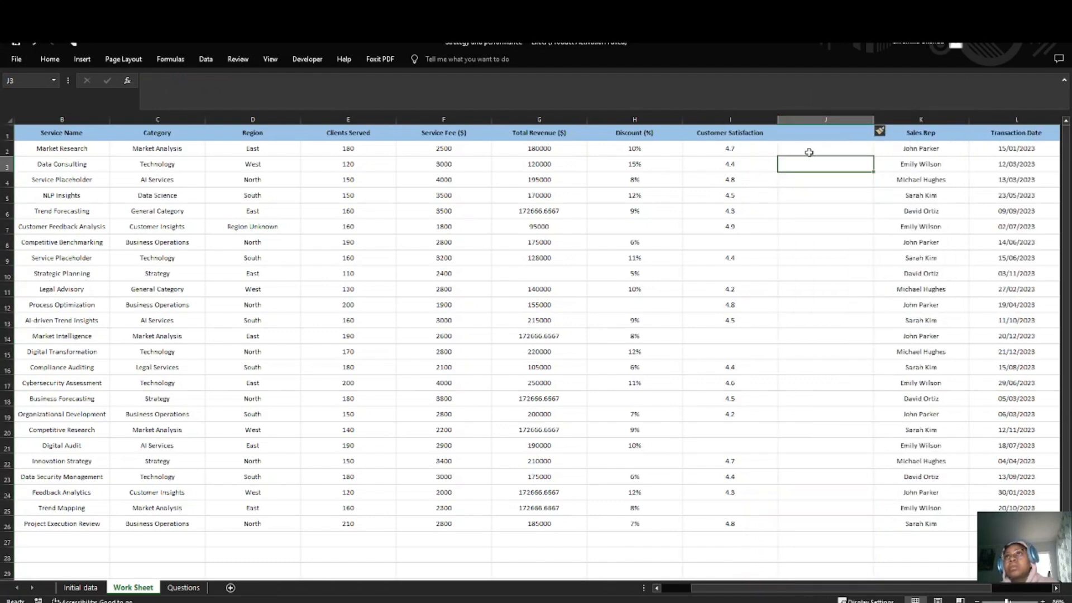
pyautogui.click(809, 153)
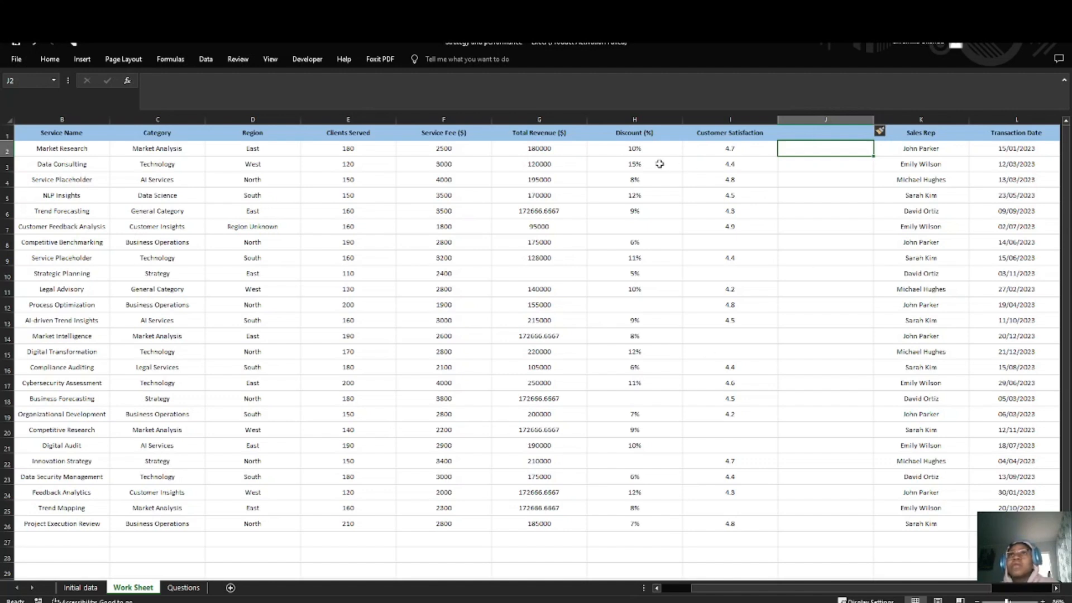
# Step: Insert a blank helper column between Discount (%) and Customer Satisfaction
pyautogui.click(729, 120)
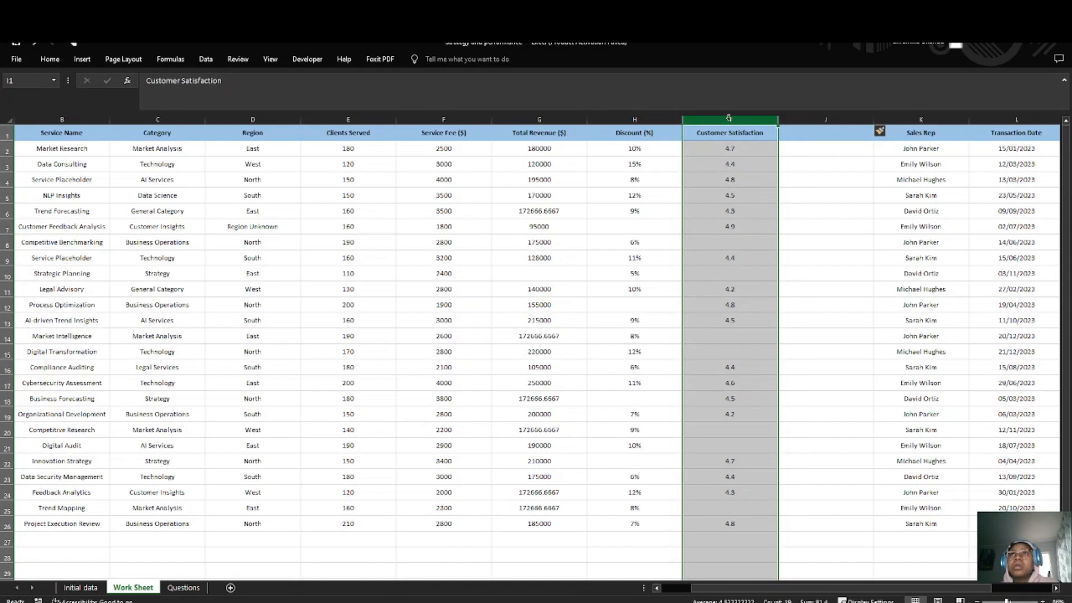
pyautogui.rightClick(729, 118)
pyautogui.click(756, 216)
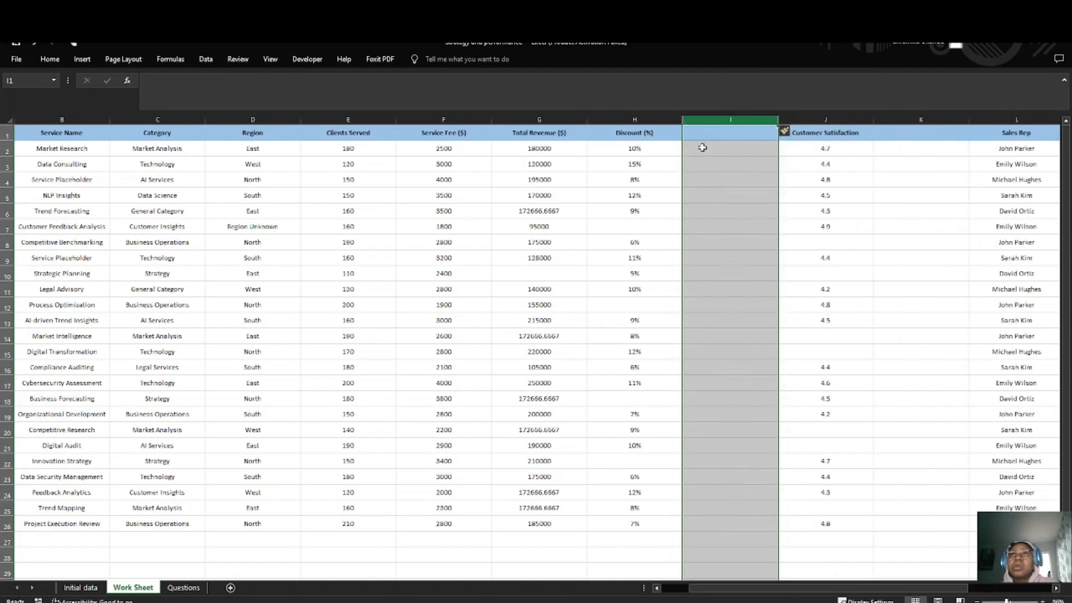
pyautogui.click(725, 148)
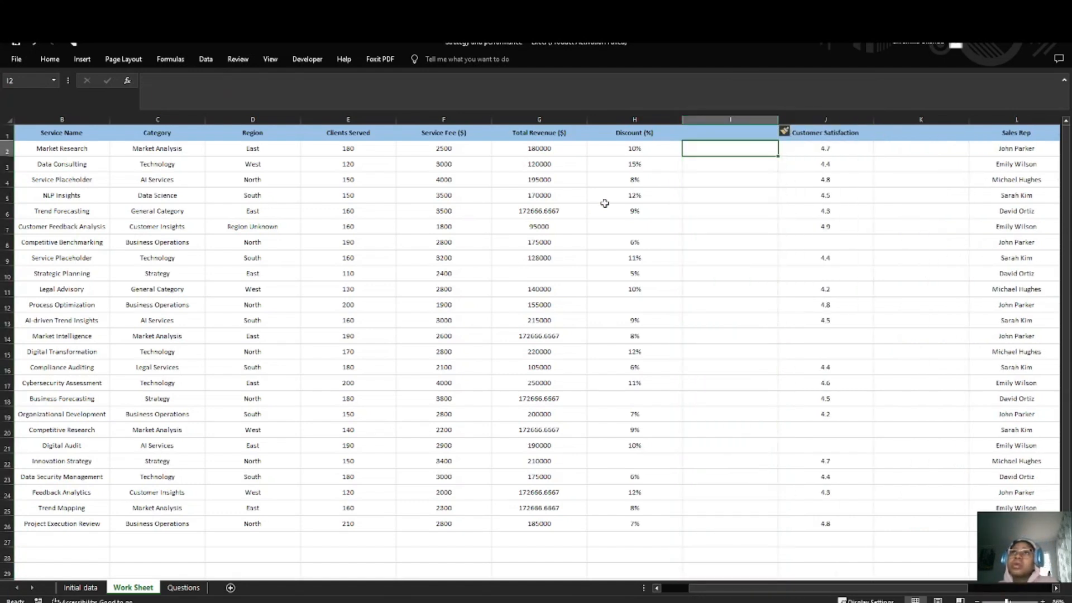
# Step: Copy the discount values in H2:H26 into the blank helper column starting at I2
pyautogui.moveTo(624, 150); pyautogui.dragTo(620, 523)
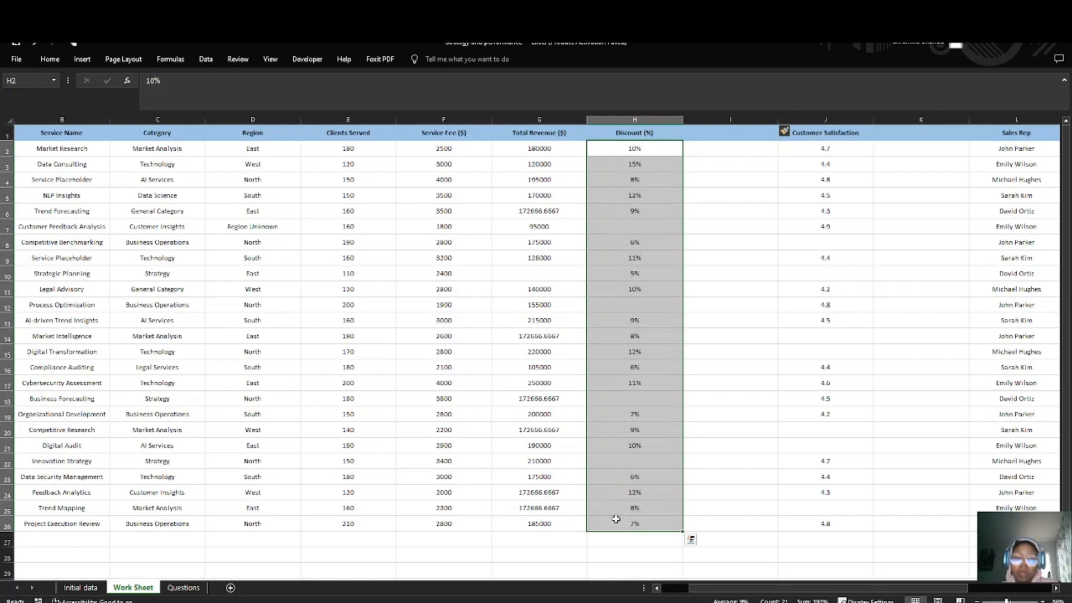
pyautogui.hotkey('ctrl', 'c')
pyautogui.rightClick(734, 158)
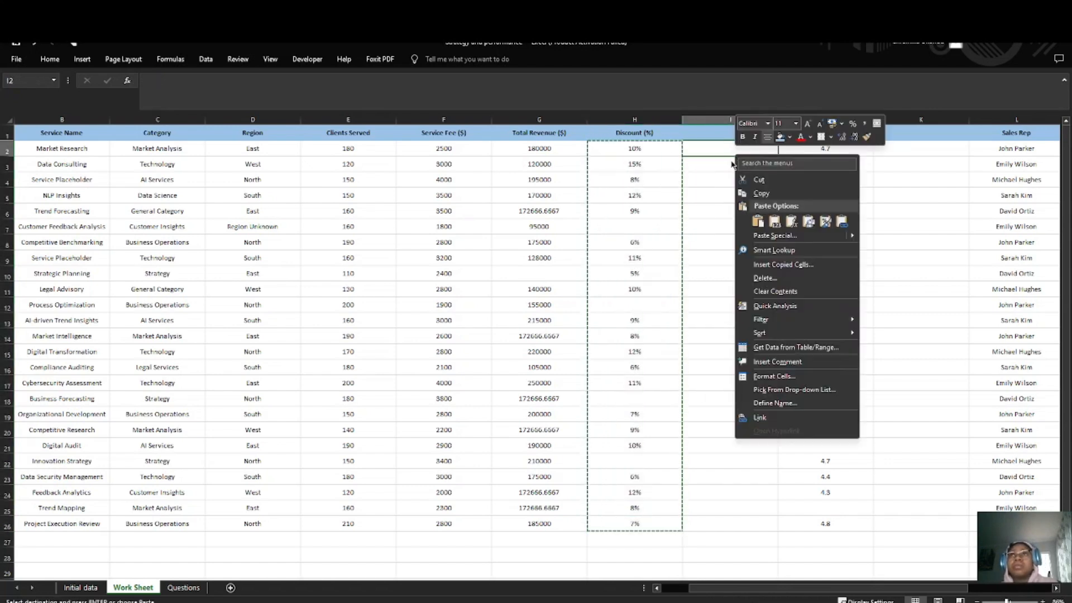
pyautogui.click(721, 155)
pyautogui.hotkey('ctrl', 'v')
pyautogui.click(732, 179)
# Step: Fill the blank helper cell I7, for Customer Feedback Analysis, with =AVERAGE(H2:H26)
pyautogui.doubleClick(729, 223)
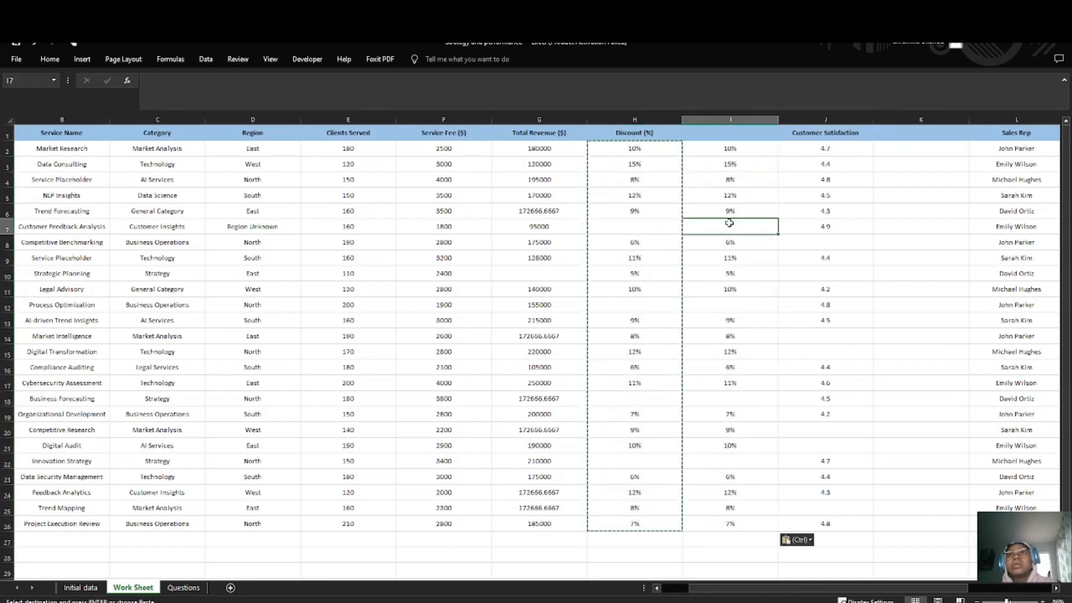
pyautogui.write('=A')
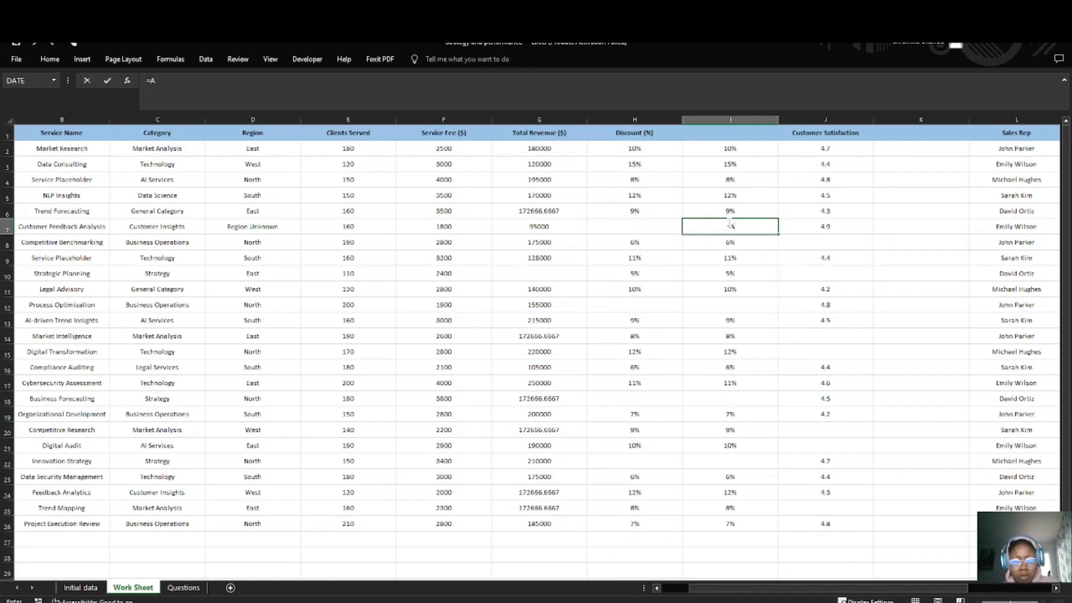
pyautogui.write('ver')
pyautogui.press('Tab')
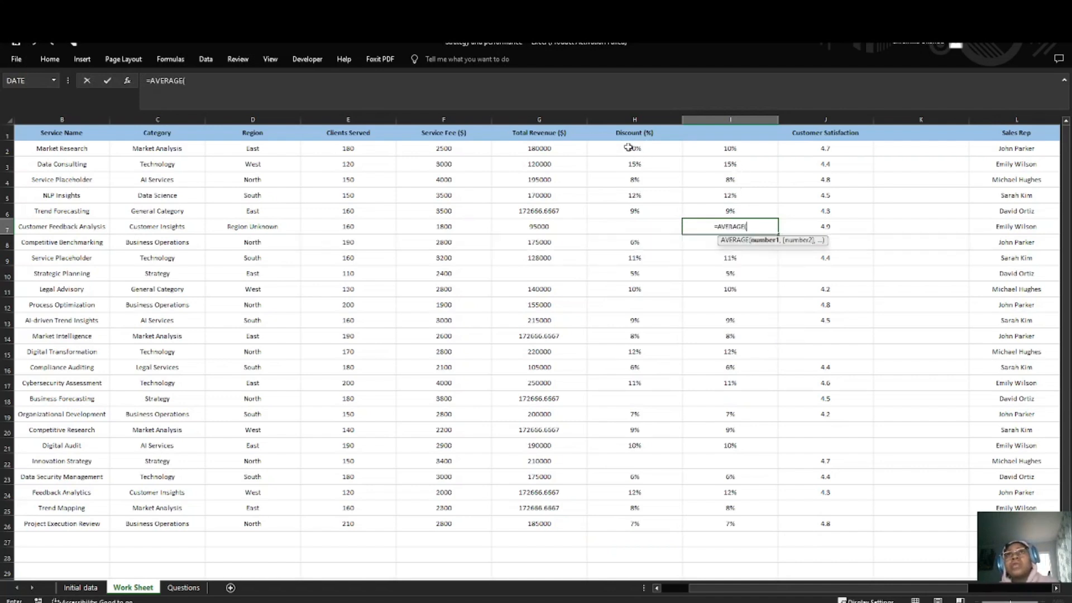
pyautogui.moveTo(626, 148); pyautogui.dragTo(620, 529)
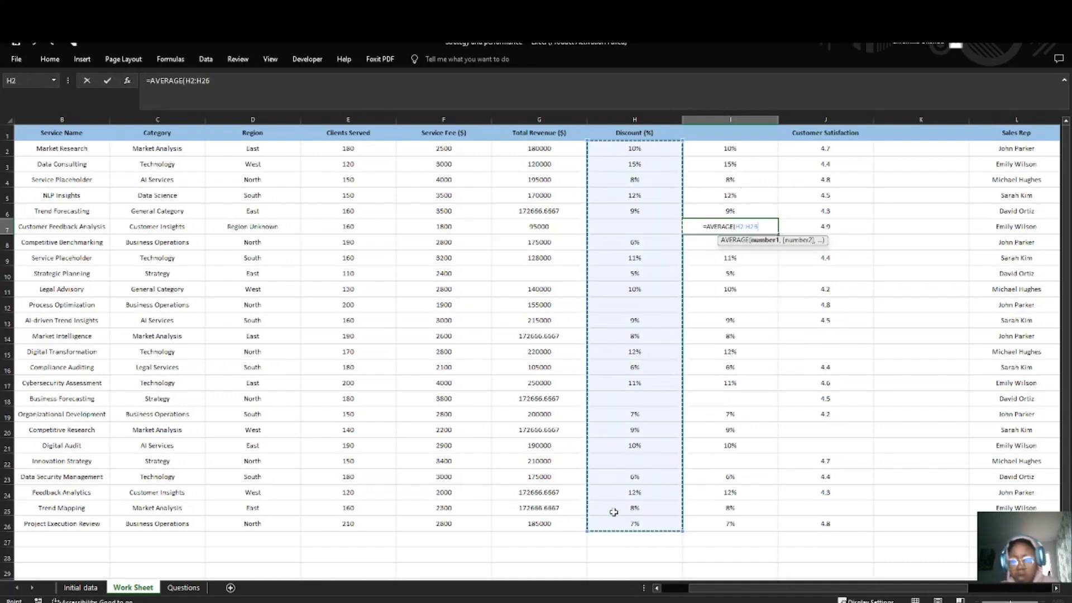
pyautogui.press('Return')
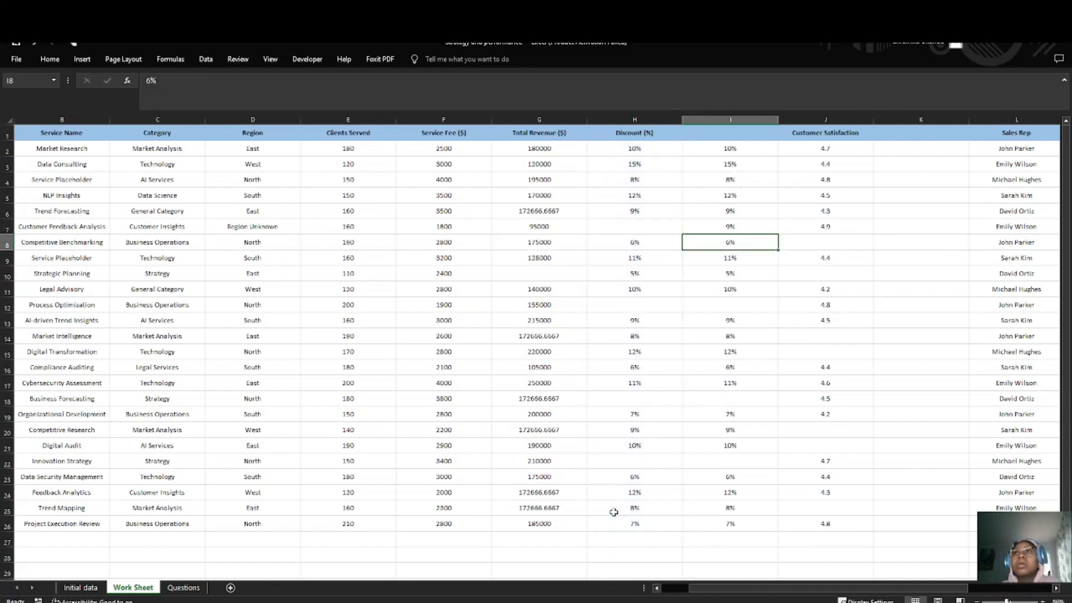
# Step: Fill the blank helper cell I12, for Process Optimization, with =AVERAGE(H2:H26) and check its formula
pyautogui.click(734, 303)
pyautogui.write('=avera')
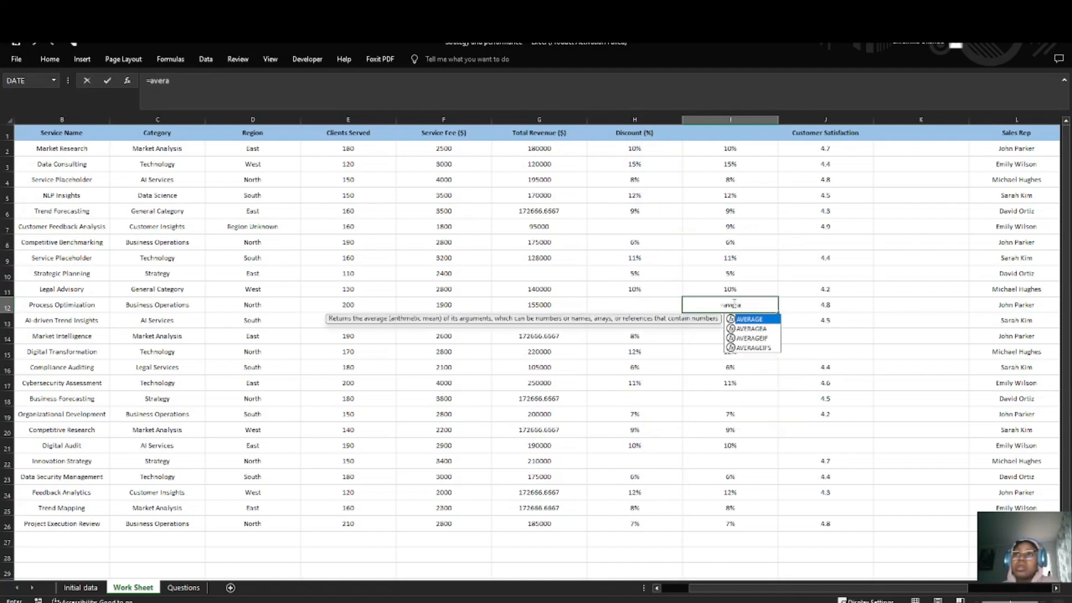
pyautogui.press('Tab')
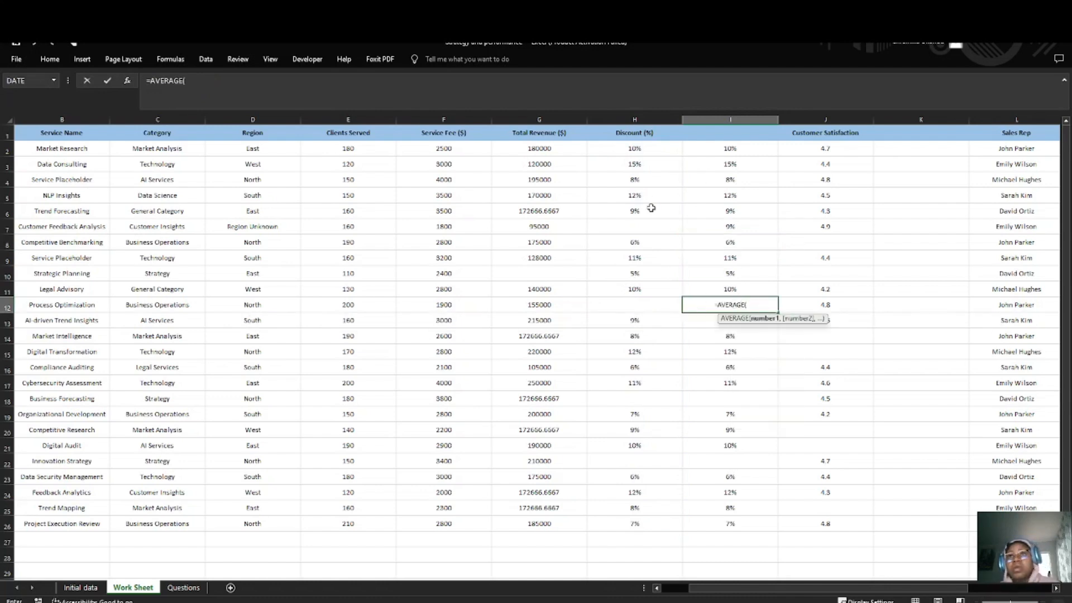
pyautogui.moveTo(635, 148); pyautogui.dragTo(634, 523)
pyautogui.press('Return')
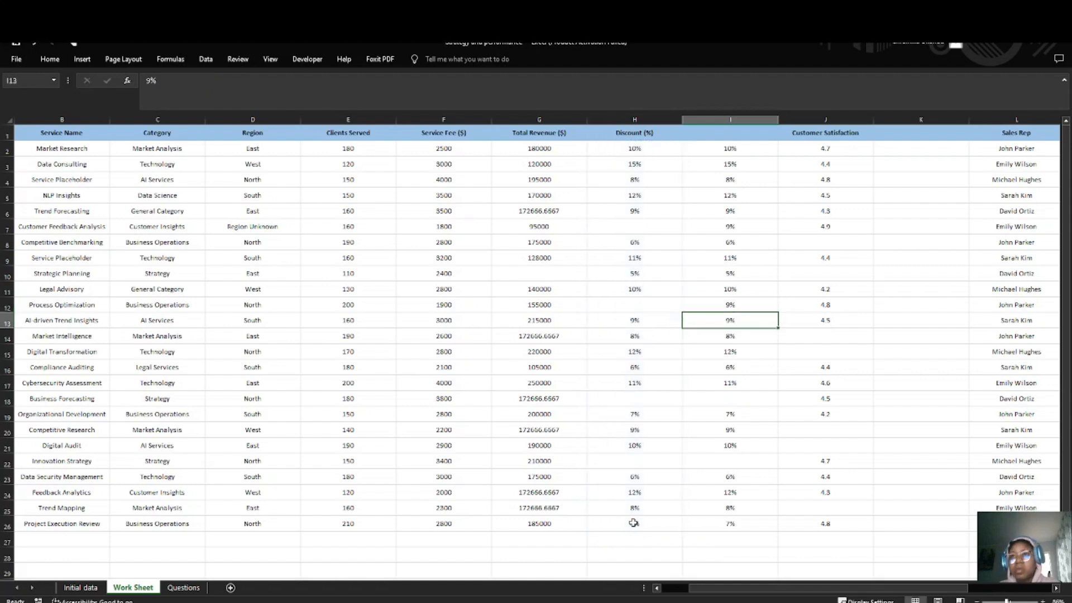
pyautogui.click(736, 307)
pyautogui.click(279, 90)
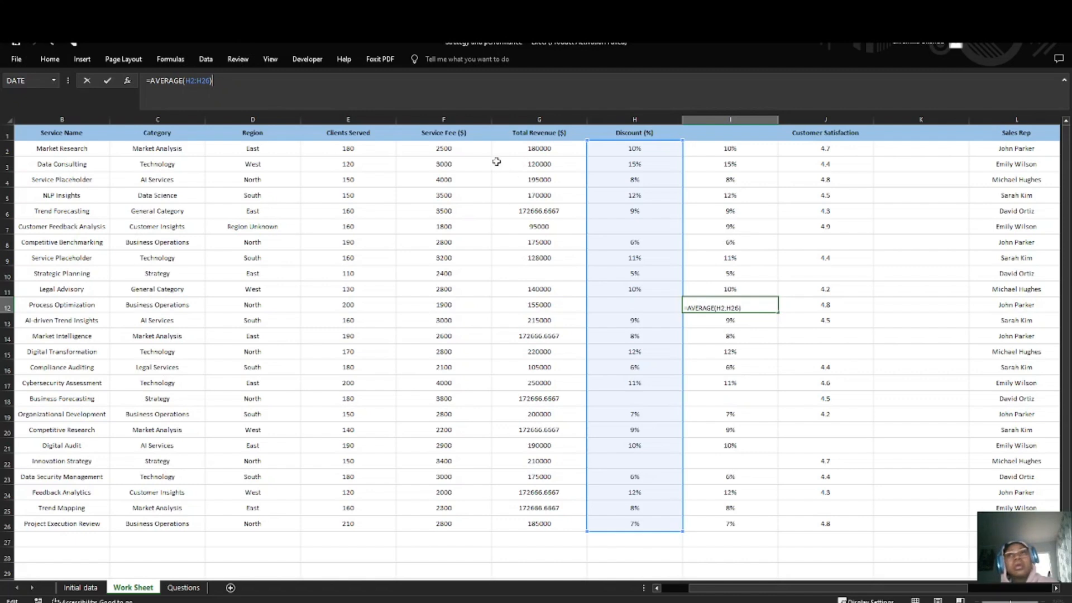
pyautogui.click(705, 333)
# Step: Fill the blank helper cell I18, for Business Forecasting, with the average of H2:H26
pyautogui.click(726, 394)
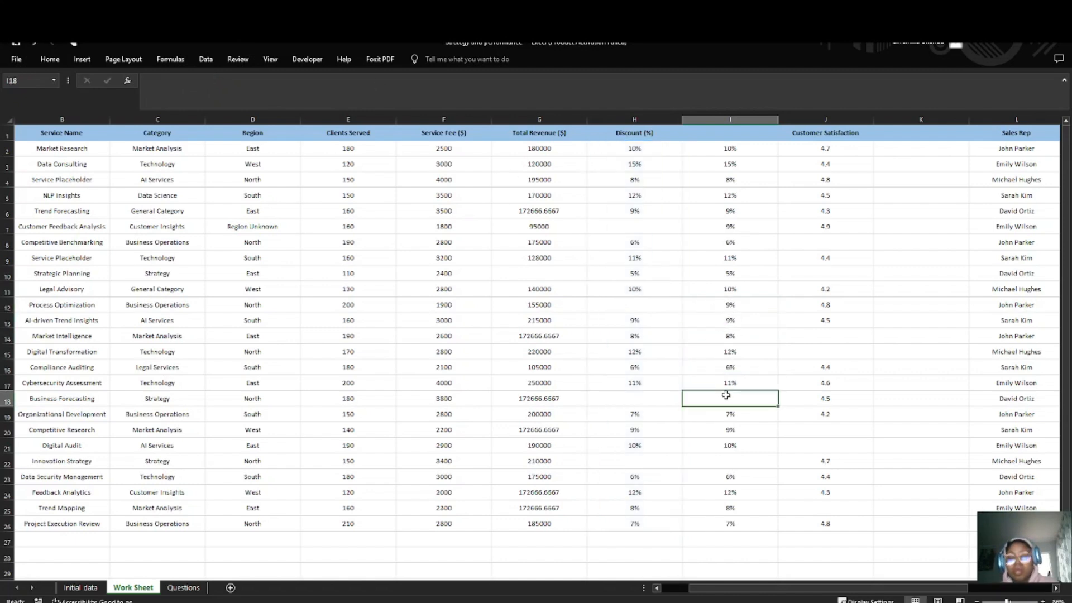
pyautogui.write('=AVERAGE(')
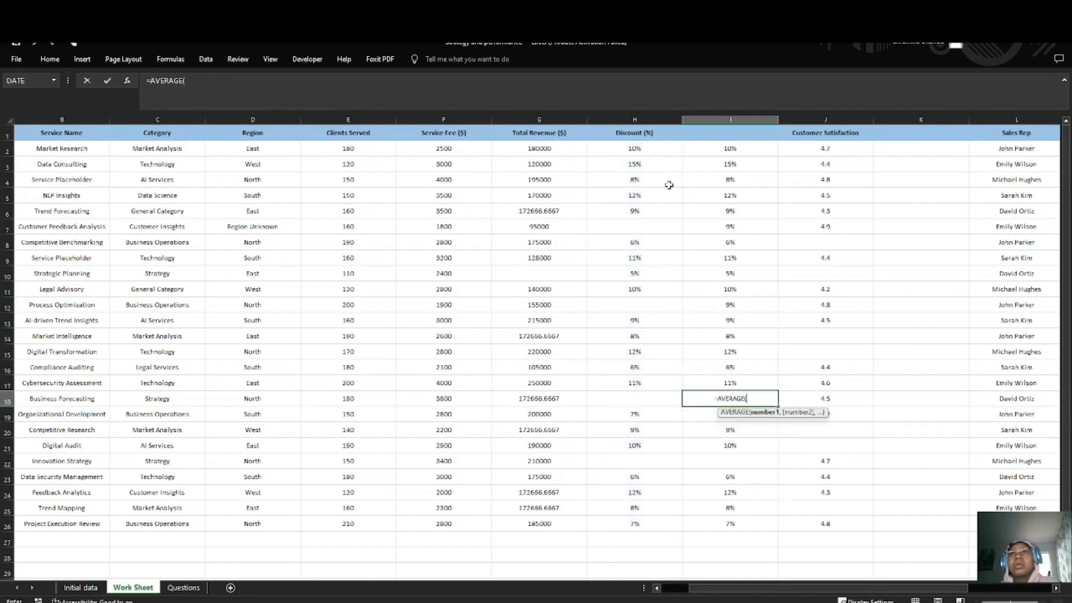
pyautogui.moveTo(643, 148); pyautogui.dragTo(636, 520)
pyautogui.press('Return')
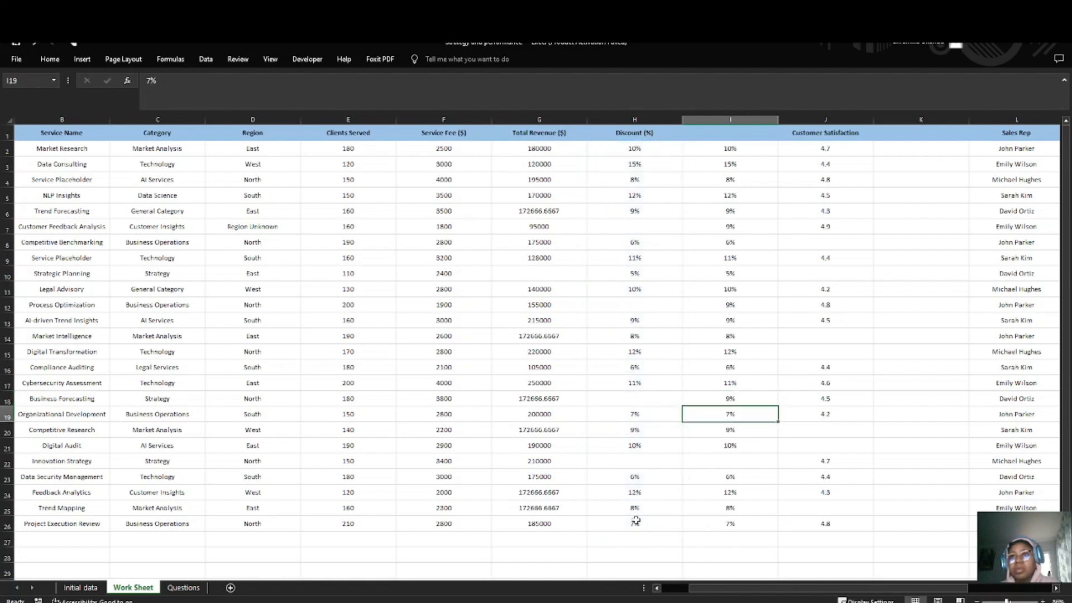
# Step: Fill the blank helper cell I22, for Innovation Strategy, with the average of H2:H26
pyautogui.click(741, 461)
pyautogui.write('=AVERAGE(')
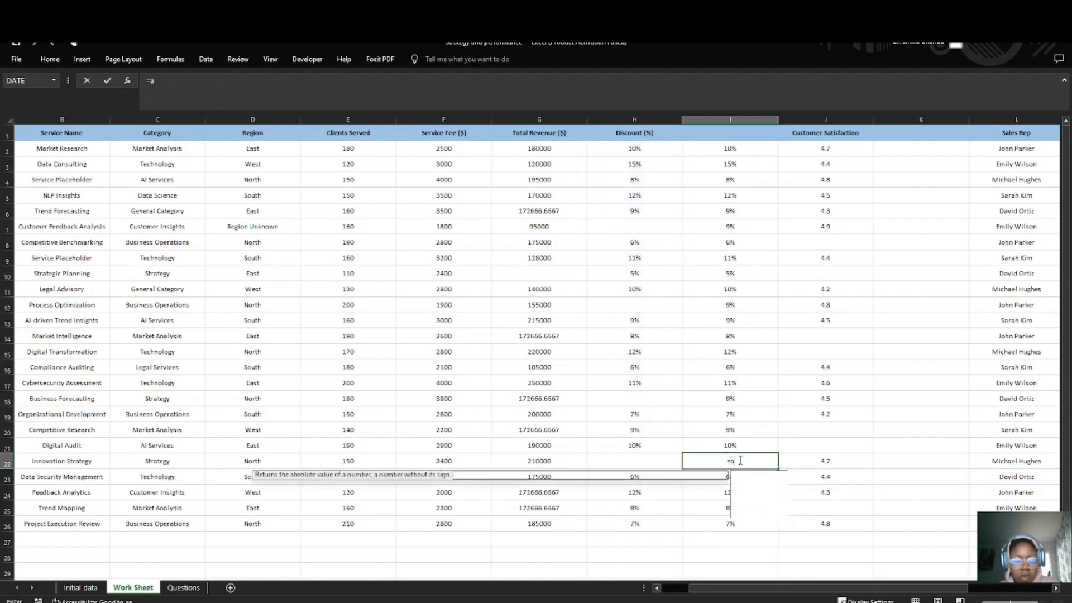
pyautogui.moveTo(637, 150); pyautogui.dragTo(650, 530)
pyautogui.press('Return')
pyautogui.click(689, 368)
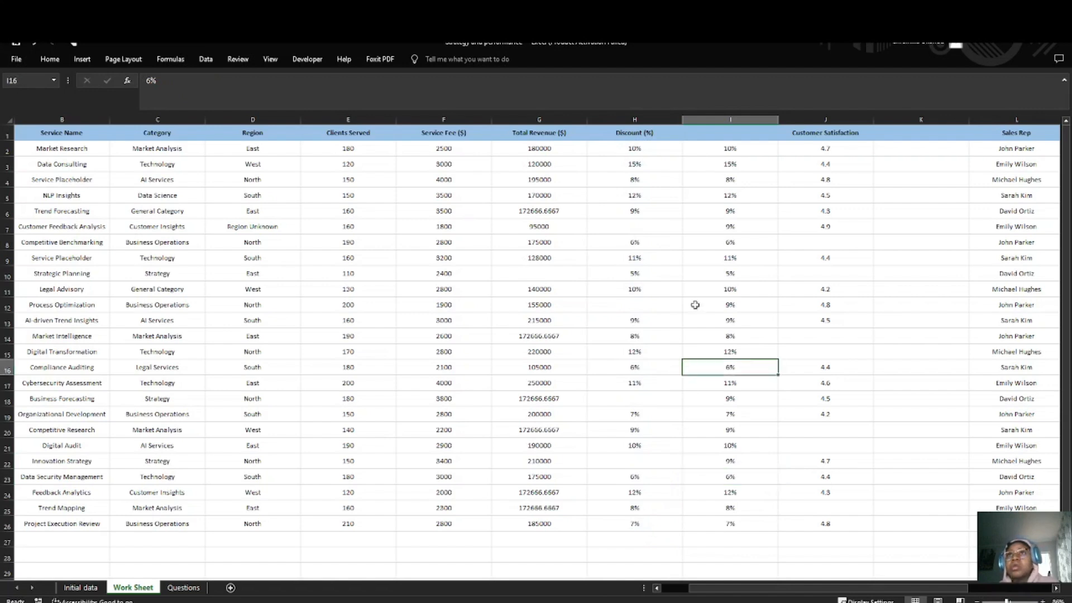
# Step: Copy the helper column I2:I26 and paste it as values only over the Discount (%) column from H2
pyautogui.moveTo(716, 149); pyautogui.dragTo(747, 517)
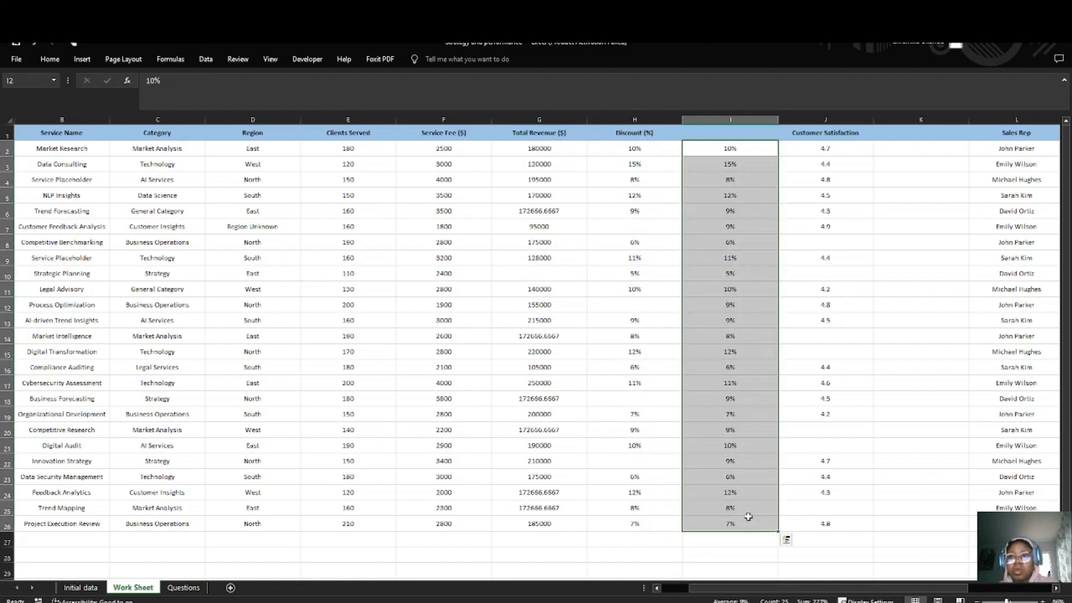
pyautogui.hotkey('ctrl', 'c')
pyautogui.moveTo(634, 149); pyautogui.dragTo(635, 524)
pyautogui.rightClick(630, 148)
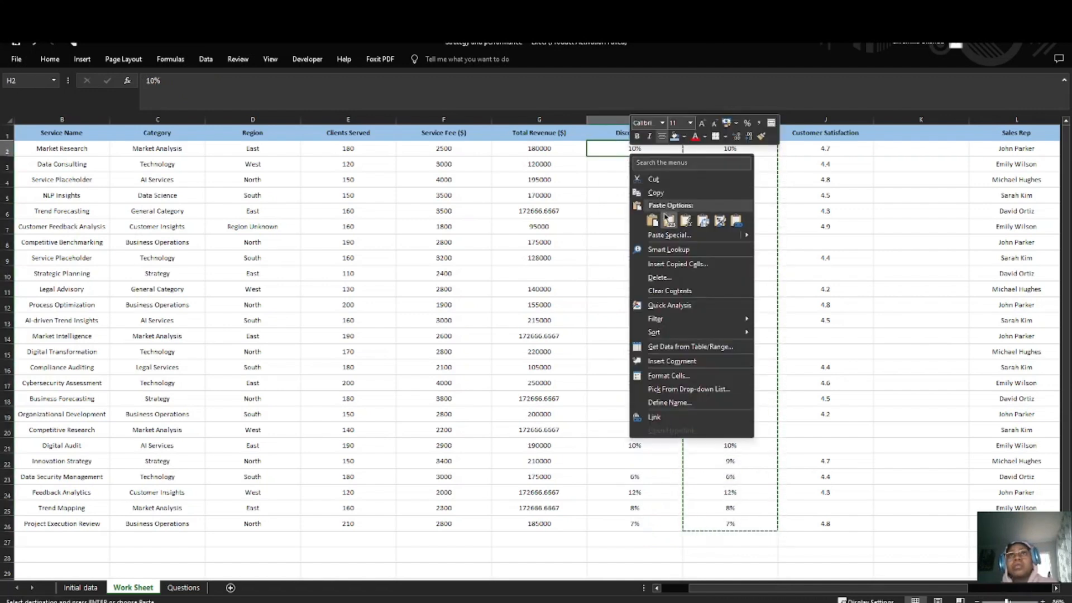
pyautogui.click(669, 220)
pyautogui.click(645, 228)
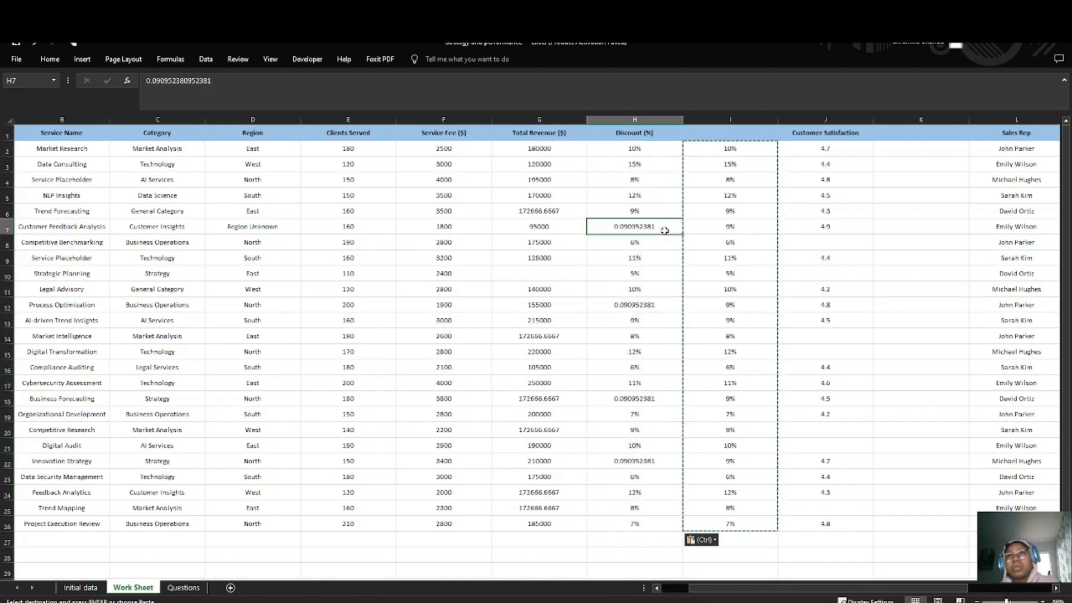
pyautogui.click(636, 120)
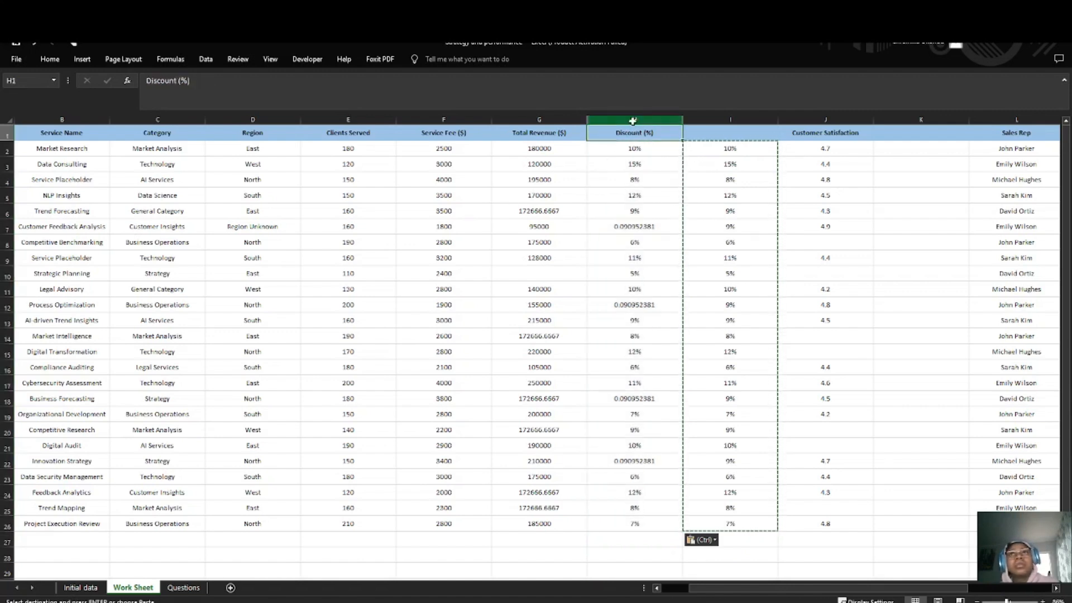
pyautogui.click(724, 149)
pyautogui.press('Escape')
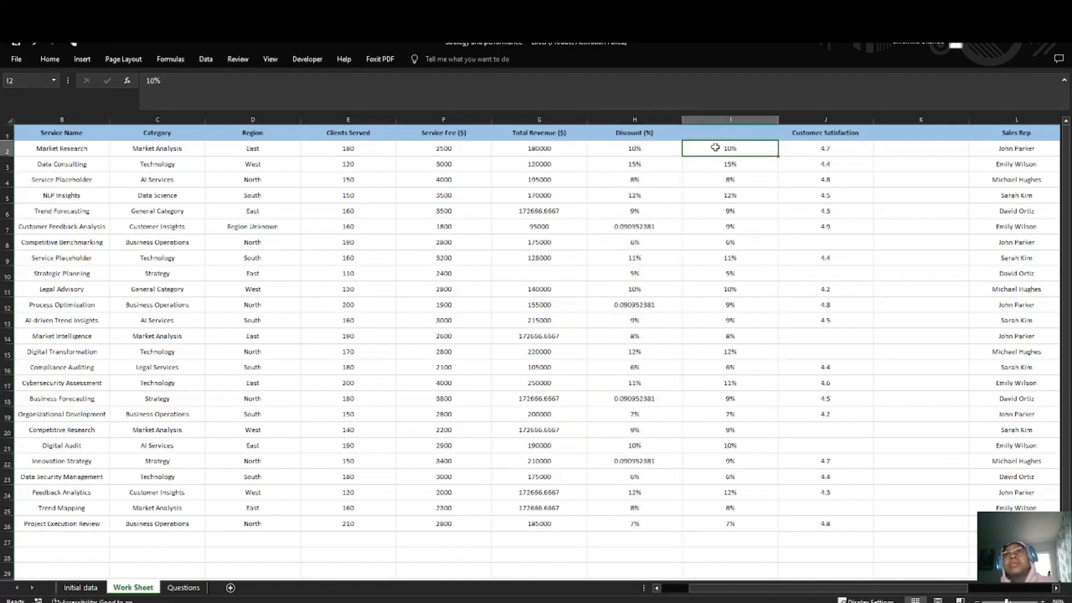
# Step: Delete the Discount helper column I
pyautogui.click(720, 128)
pyautogui.rightClick(720, 122)
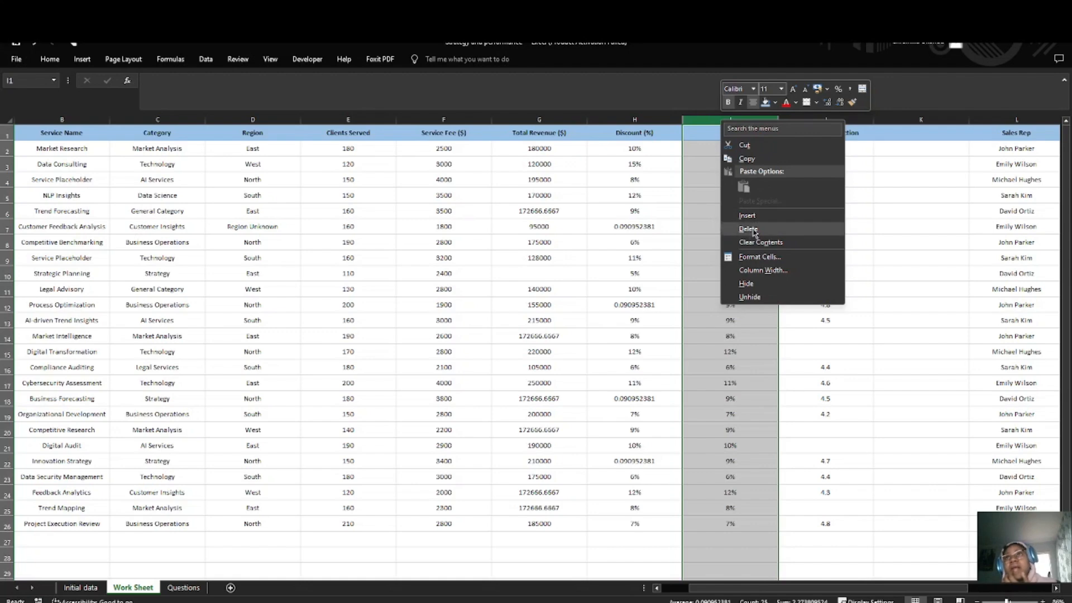
pyautogui.click(742, 239)
pyautogui.click(637, 236)
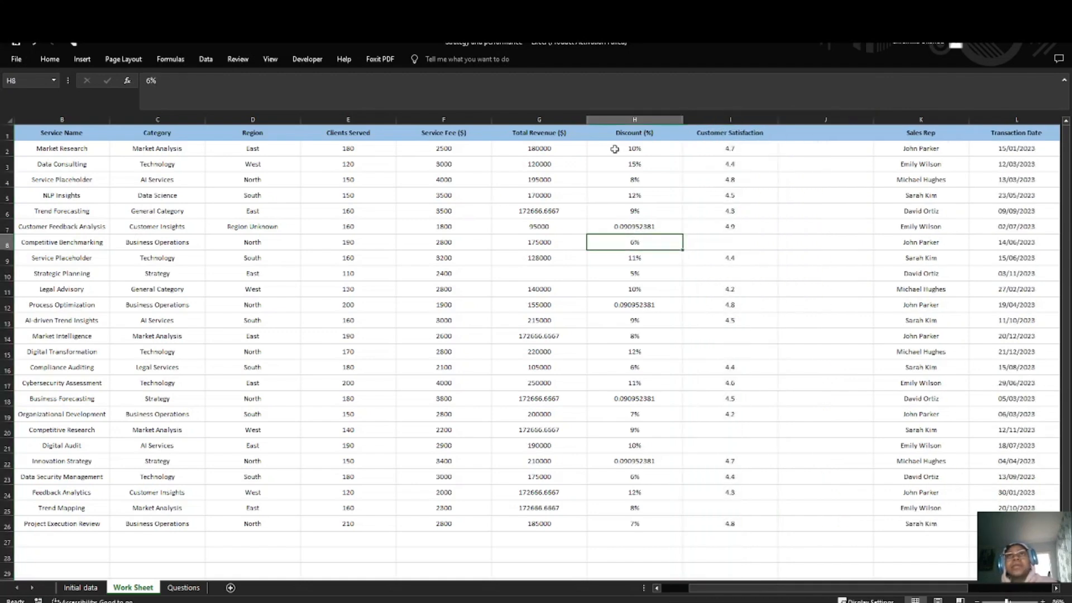
# Step: Format the Discount (%) column as Percentage with no decimal places
pyautogui.click(620, 121)
pyautogui.click(50, 59)
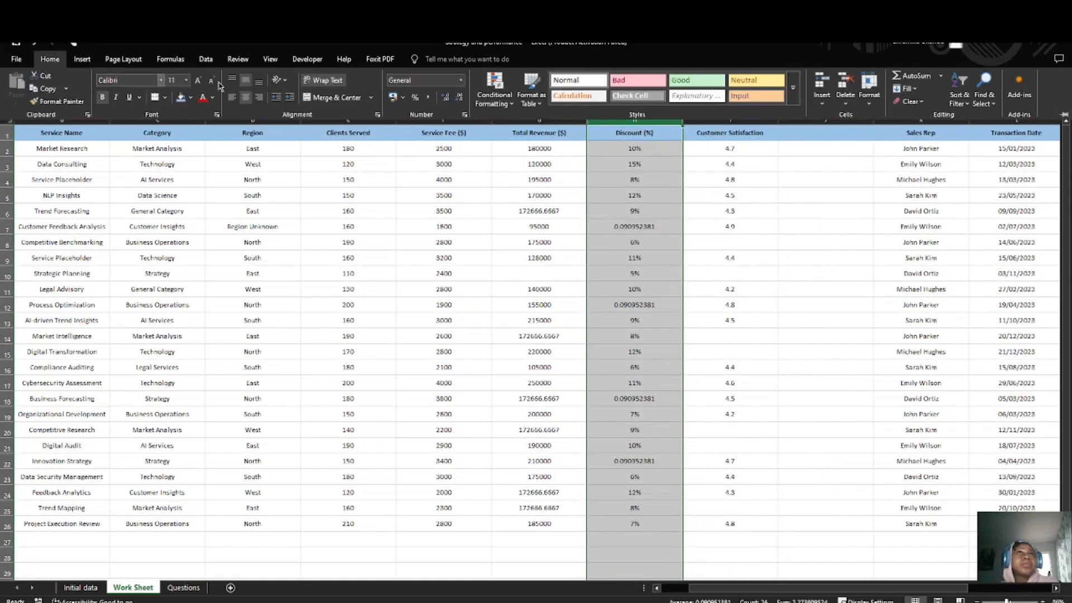
pyautogui.click(461, 80)
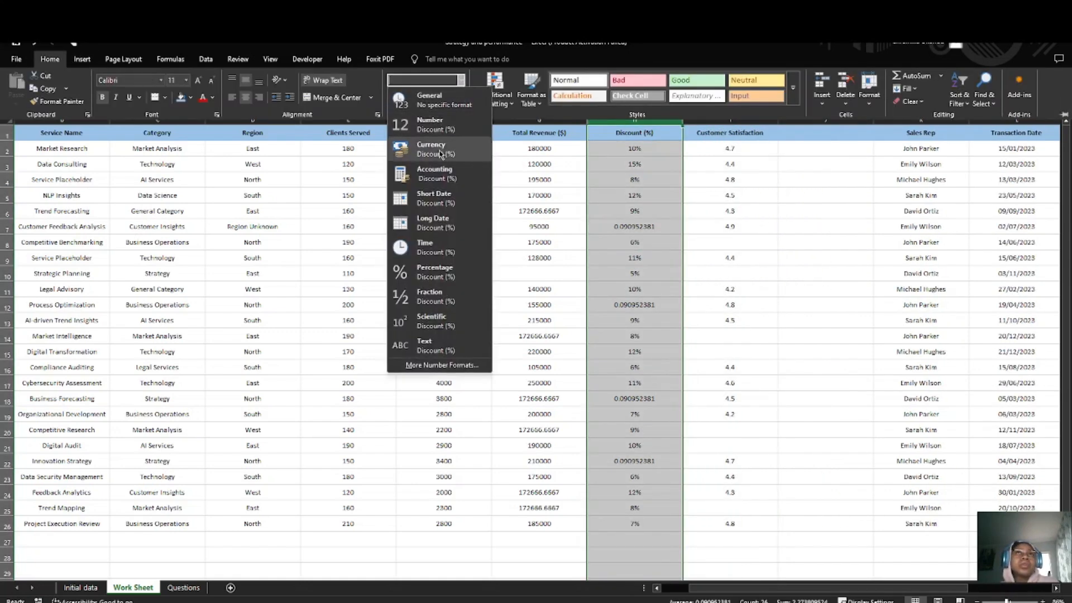
pyautogui.click(442, 274)
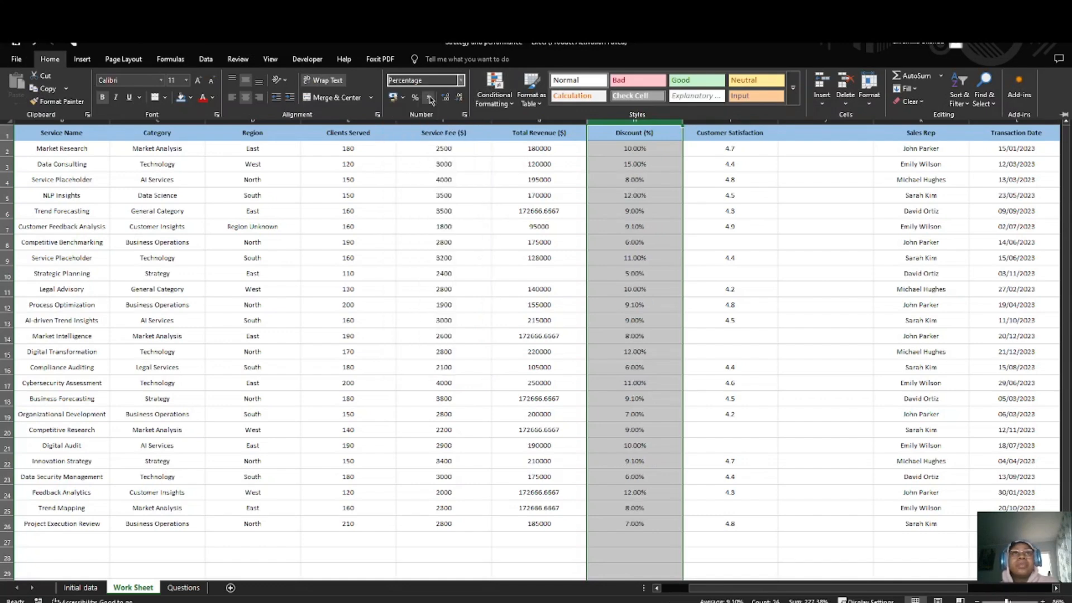
pyautogui.click(460, 99)
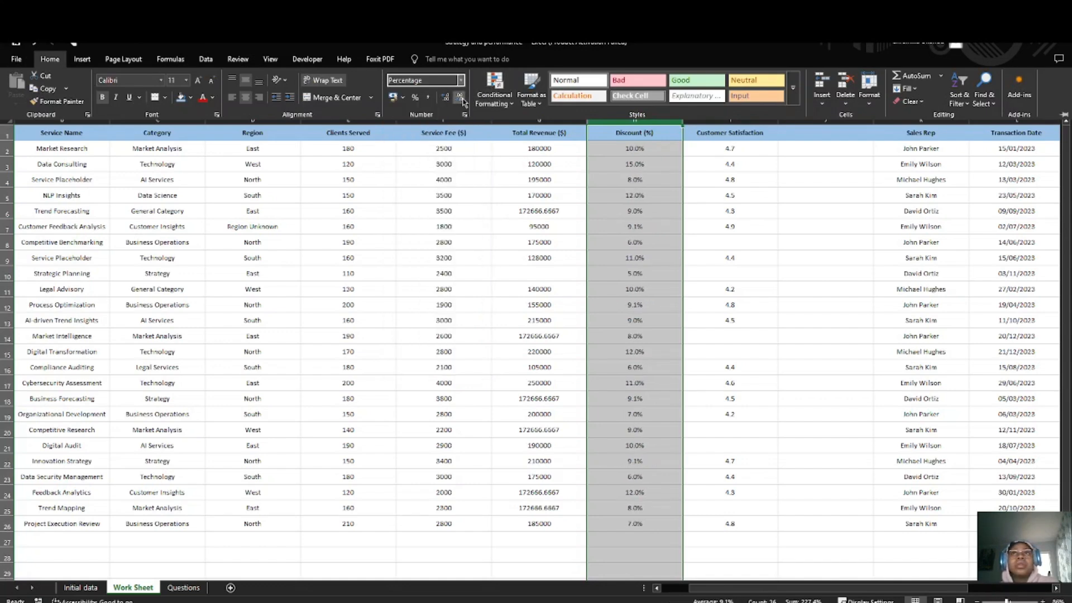
pyautogui.click(460, 99)
pyautogui.click(514, 182)
# Step: Fill the blank Total Revenue cell G10, for Strategic Planning, with 172666.6667
pyautogui.click(525, 120)
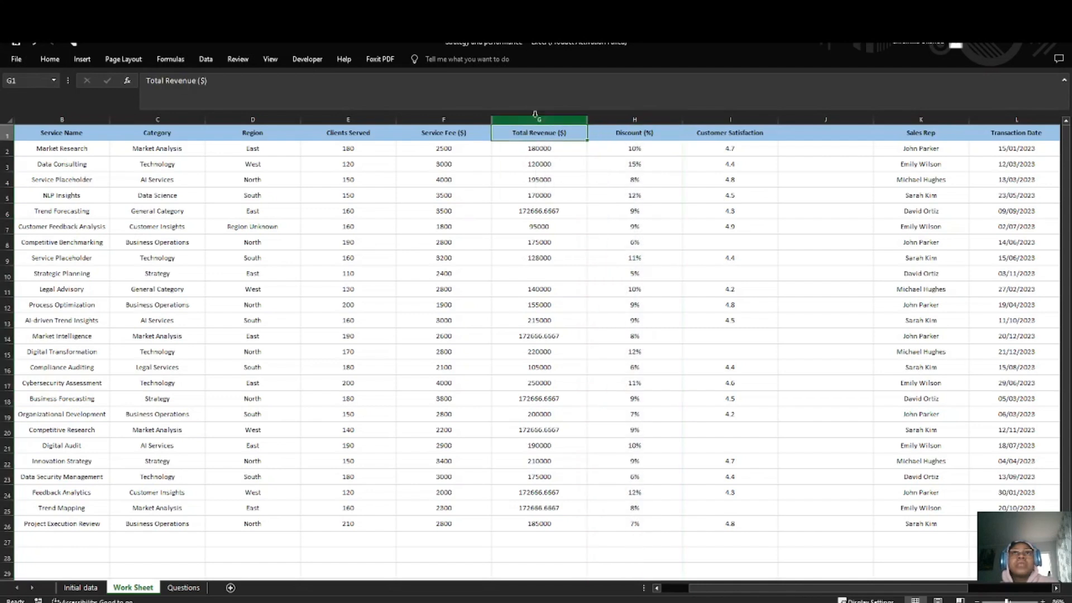
pyautogui.click(609, 290)
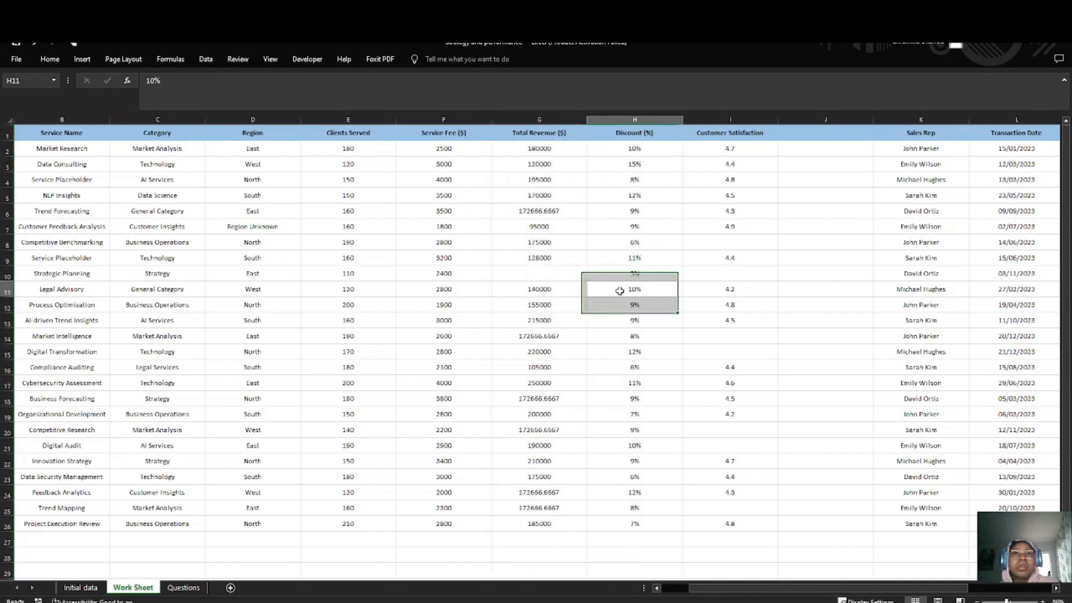
pyautogui.doubleClick(524, 273)
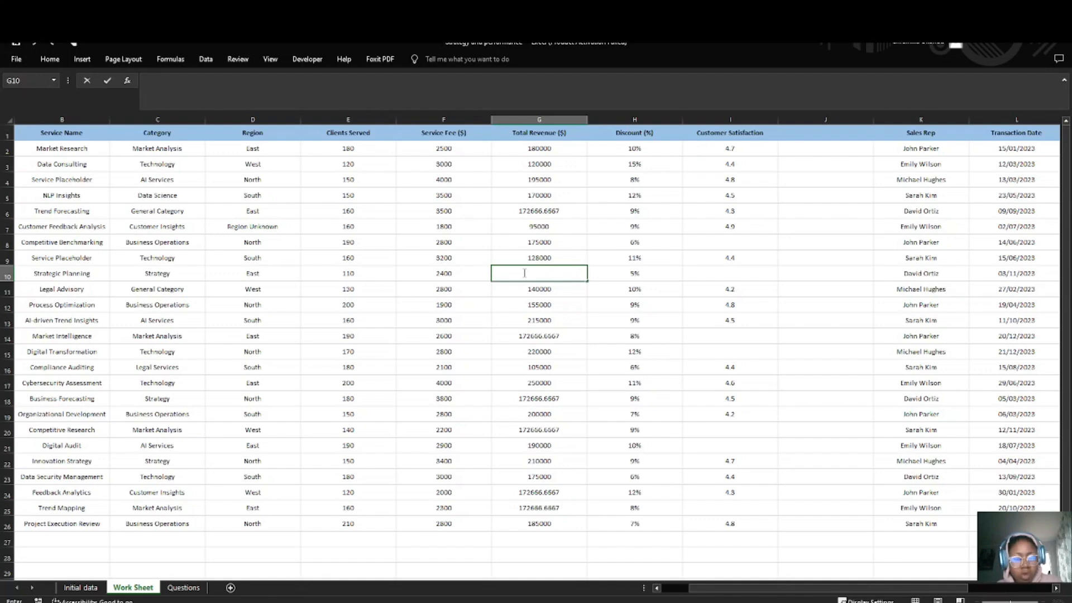
pyautogui.write('17266')
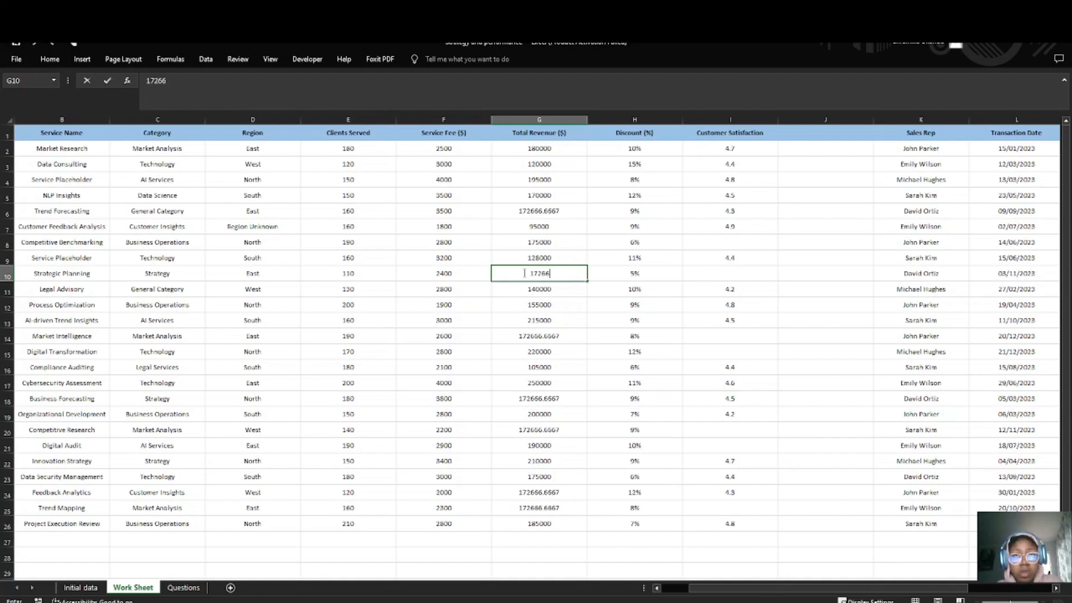
pyautogui.write('6.6667')
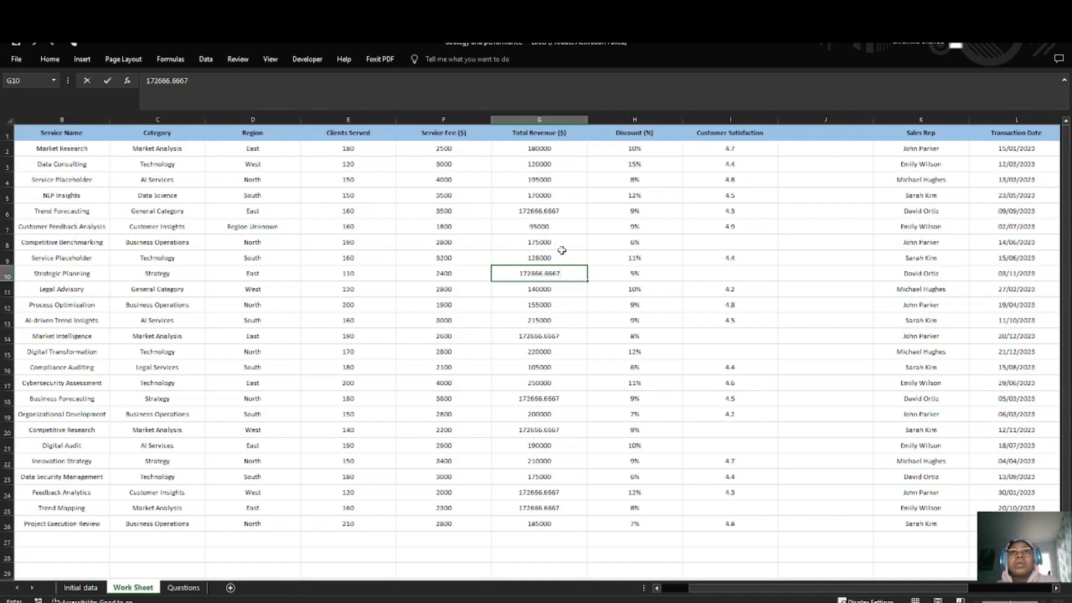
pyautogui.moveTo(561, 252); pyautogui.dragTo(562, 247)
pyautogui.click(564, 304)
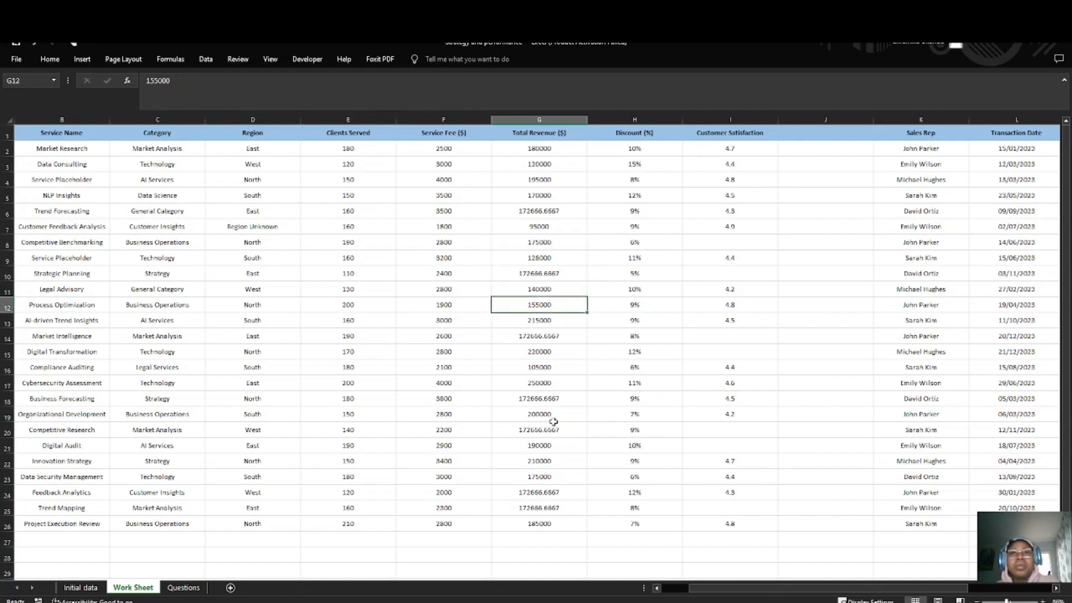
# Step: Format the Total Revenue ($) column as Number with no decimal places
pyautogui.click(541, 116)
pyautogui.click(49, 59)
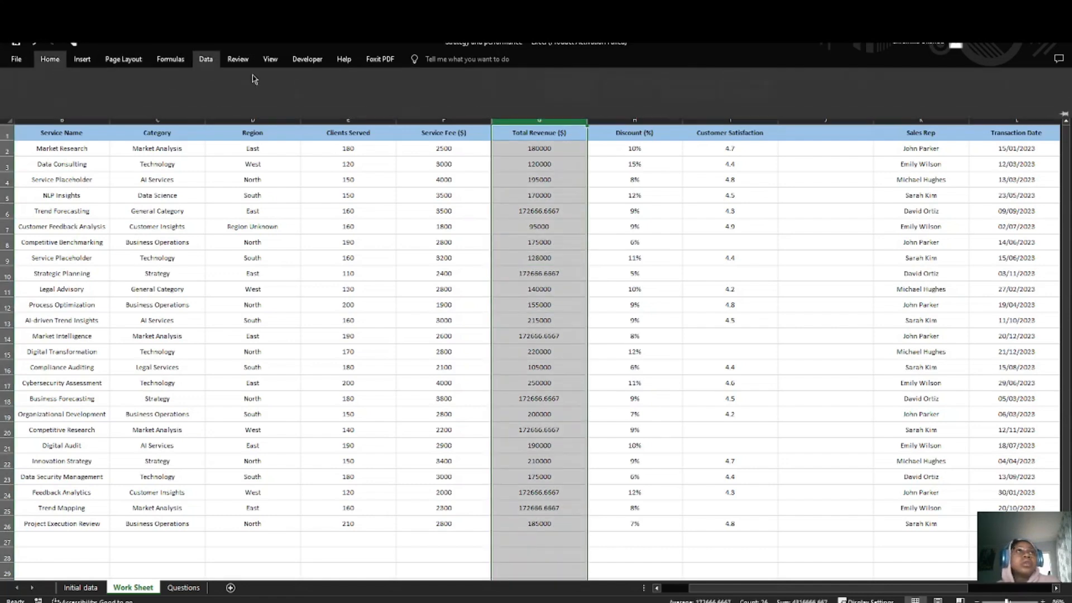
pyautogui.click(460, 80)
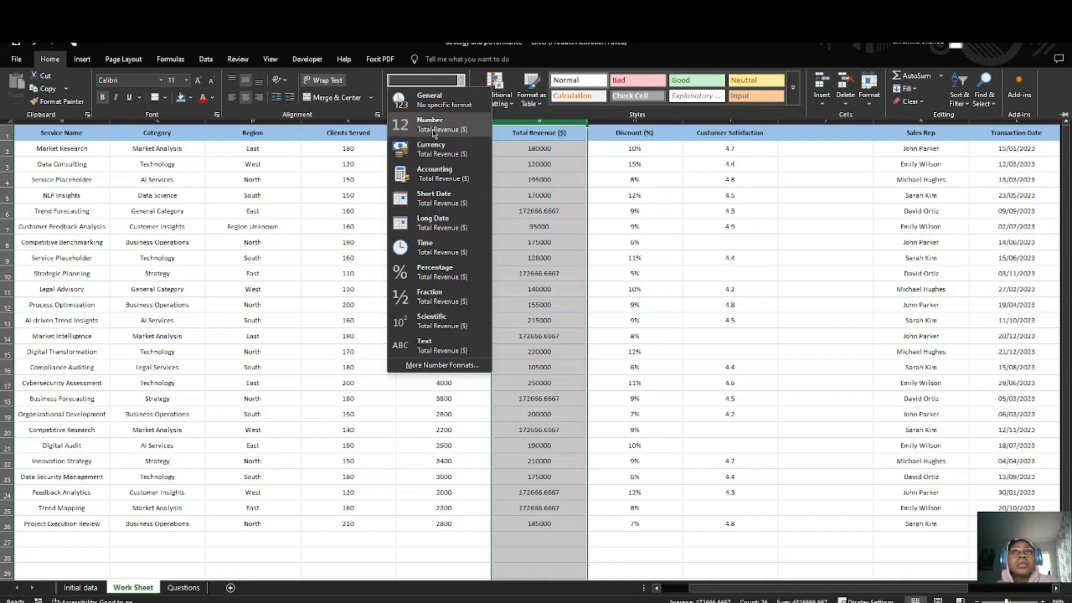
pyautogui.click(433, 126)
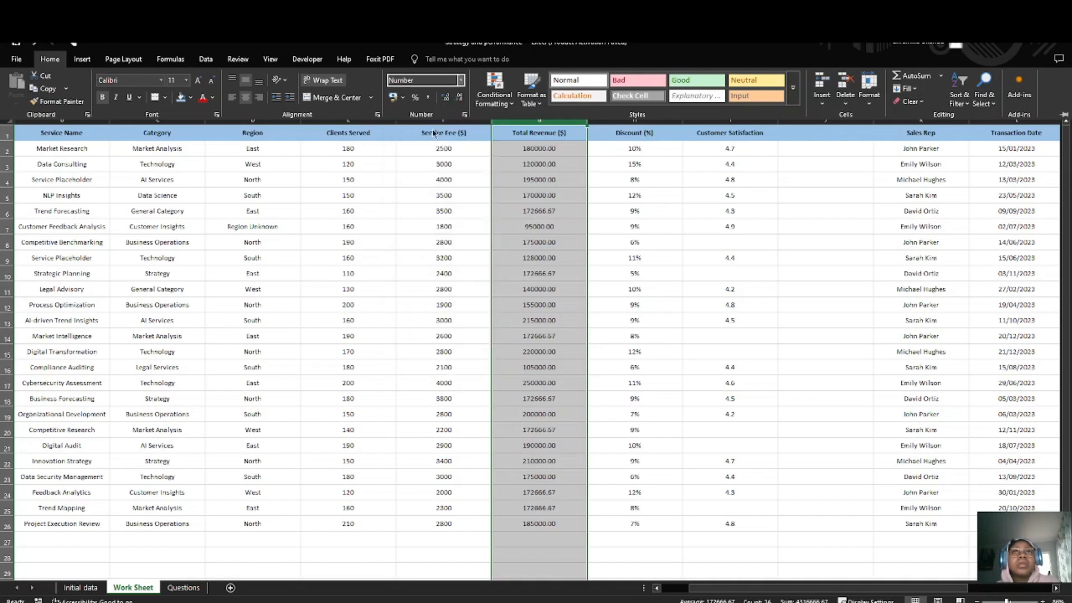
pyautogui.click(460, 98)
pyautogui.click(460, 98)
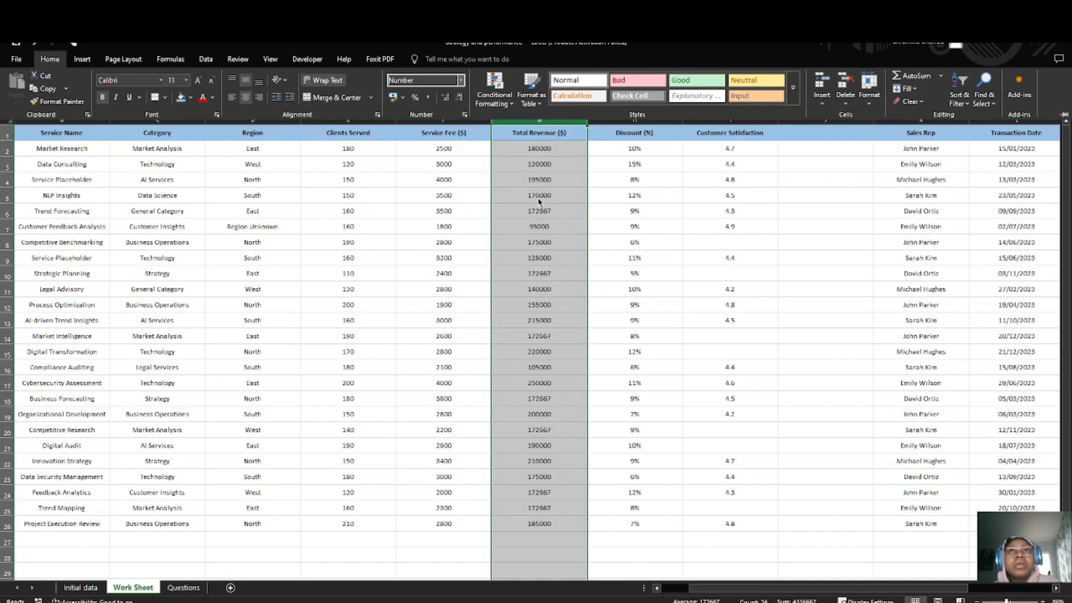
pyautogui.click(550, 288)
pyautogui.click(550, 289)
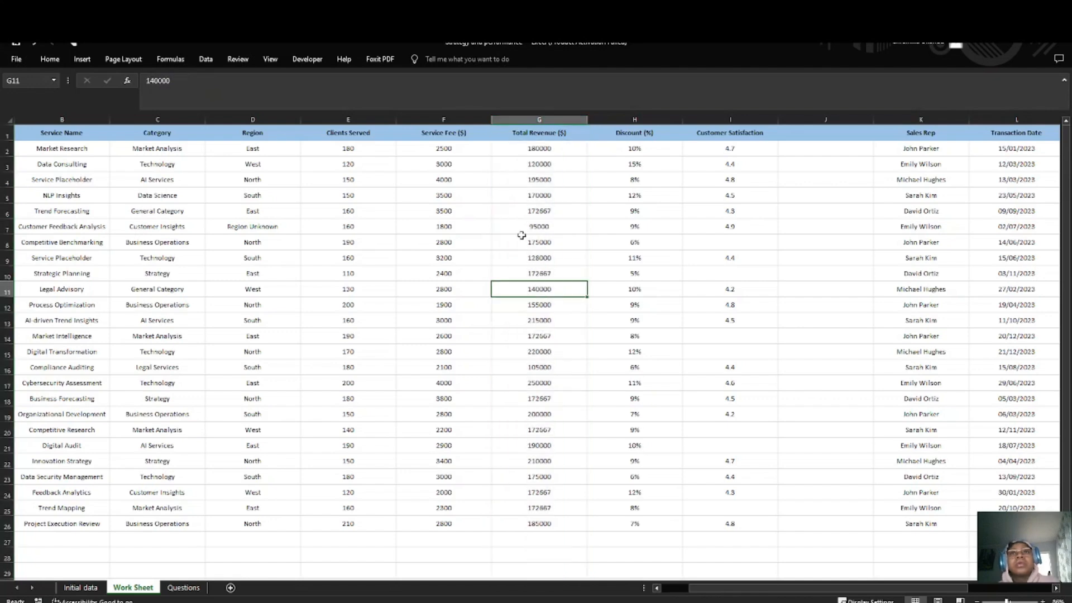
# Step: Calculate the average of the Customer Satisfaction values I2:I26 in helper cell J2
pyautogui.hscroll(2, 570, 369)
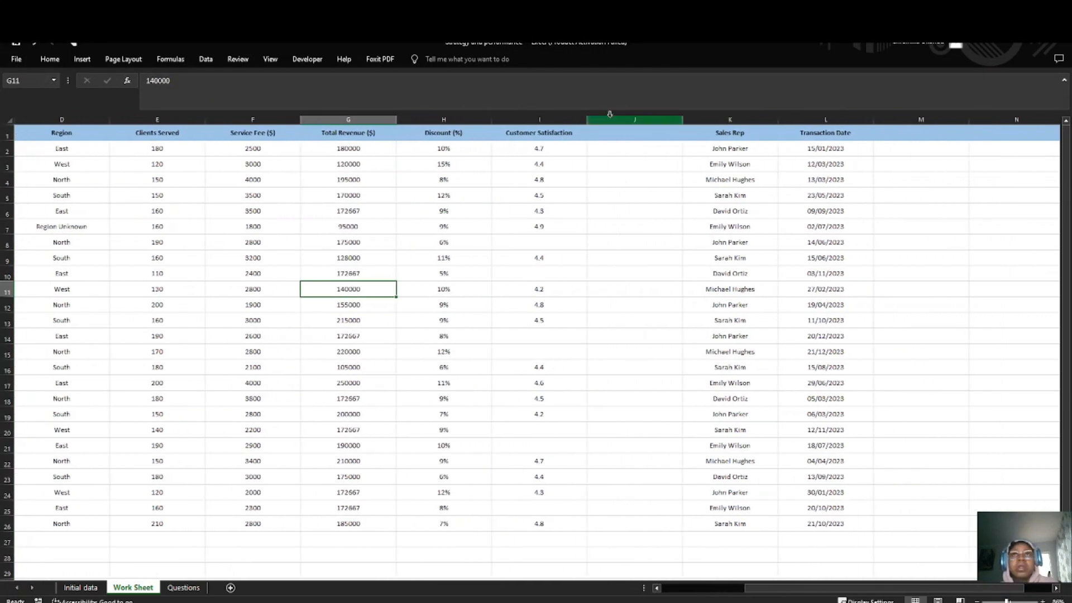
pyautogui.click(613, 151)
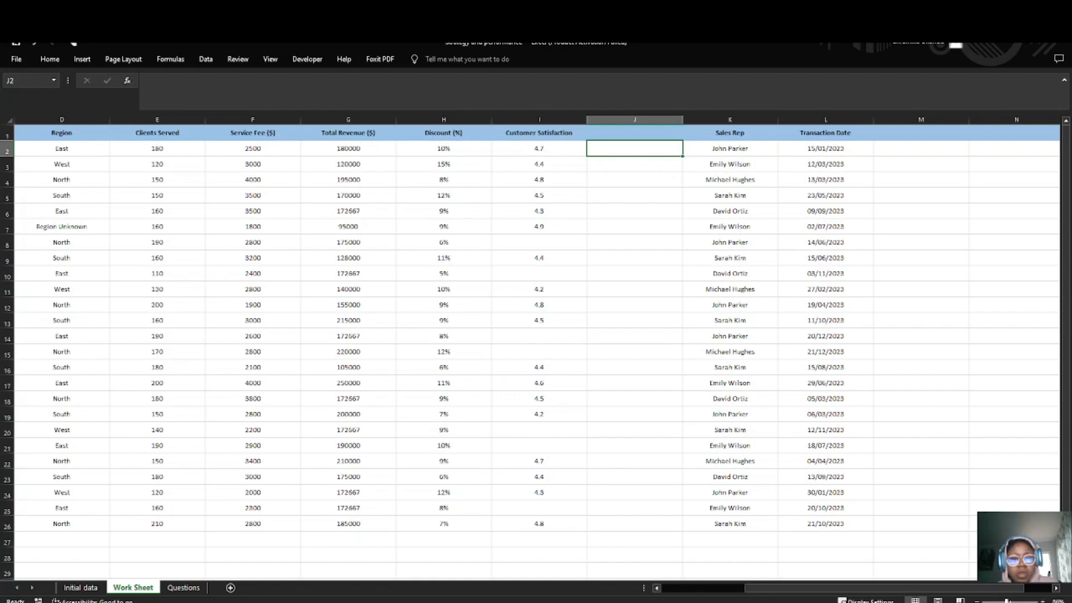
pyautogui.doubleClick(628, 150)
pyautogui.write('=AVERAGE(')
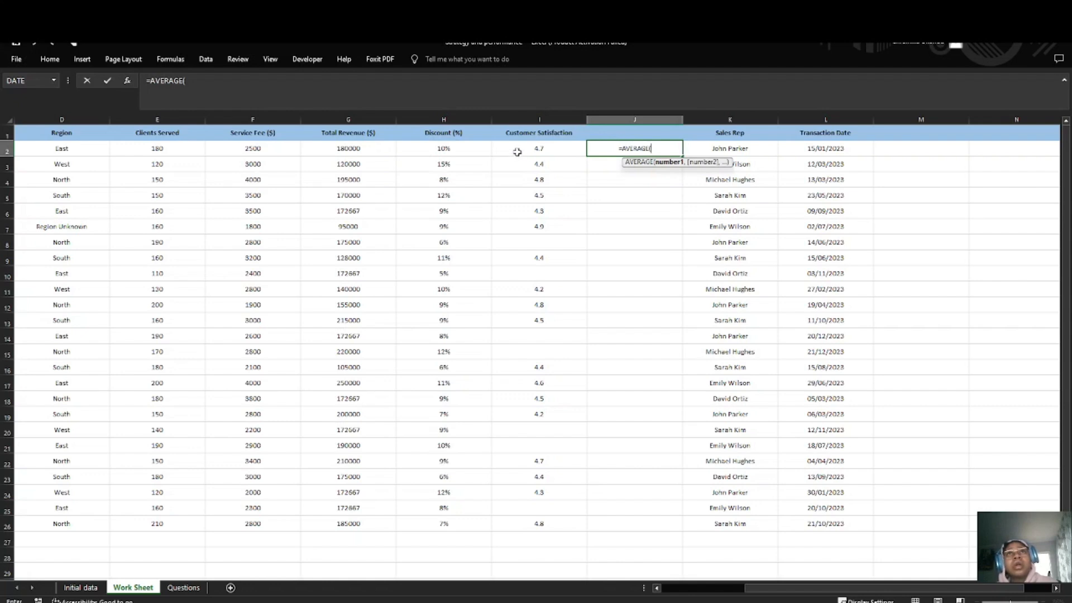
pyautogui.moveTo(526, 148); pyautogui.dragTo(538, 520)
pyautogui.press('Return')
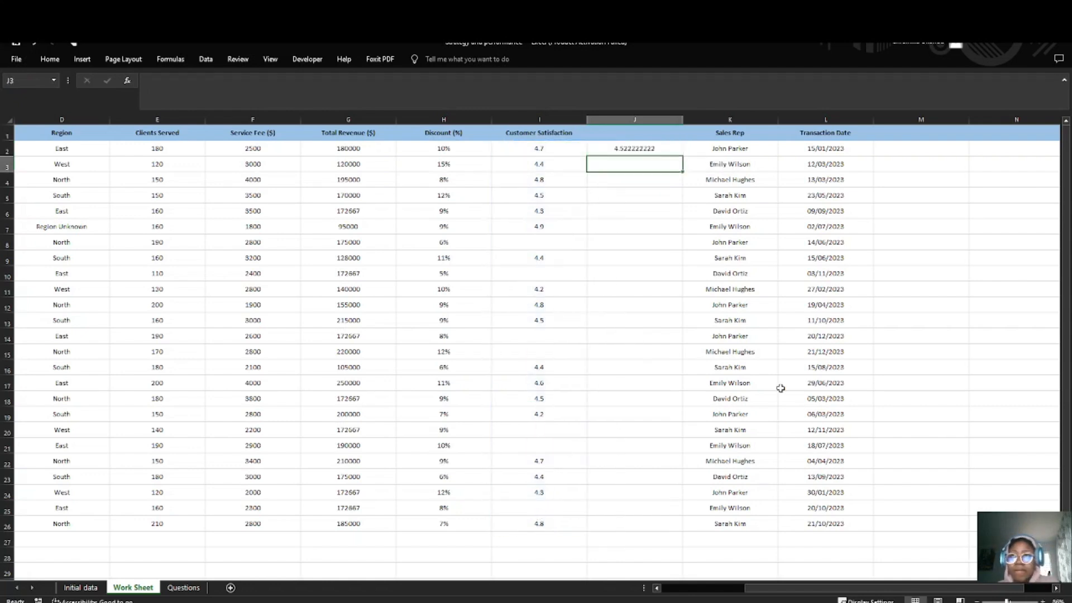
# Step: Clear the average formula from J2 and copy the Customer Satisfaction values I2:I26 into the helper column from J2
pyautogui.click(638, 148)
pyautogui.doubleClick(638, 148)
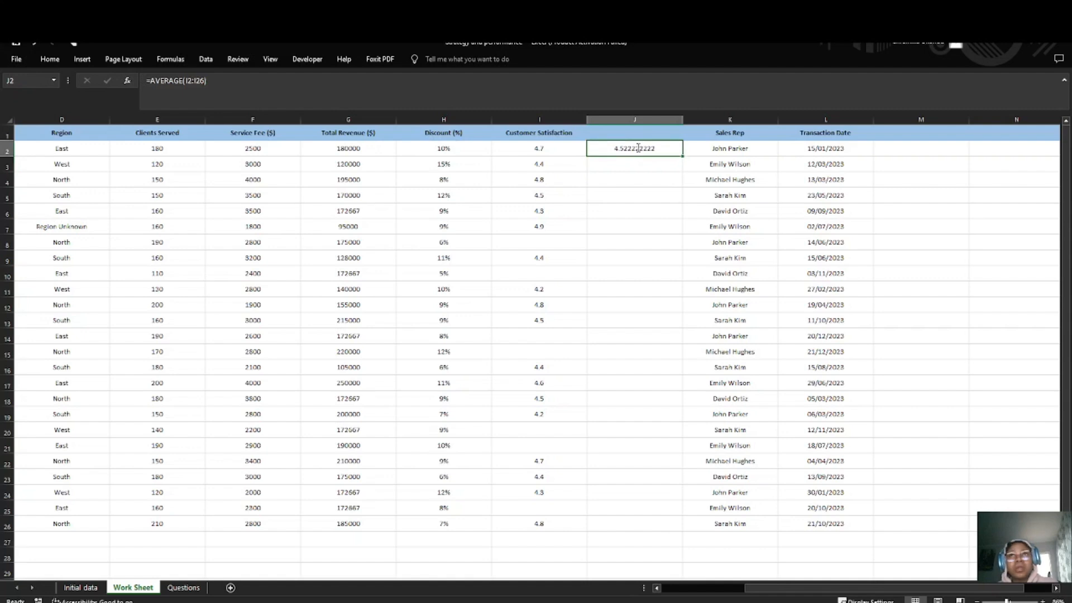
pyautogui.write('\\')
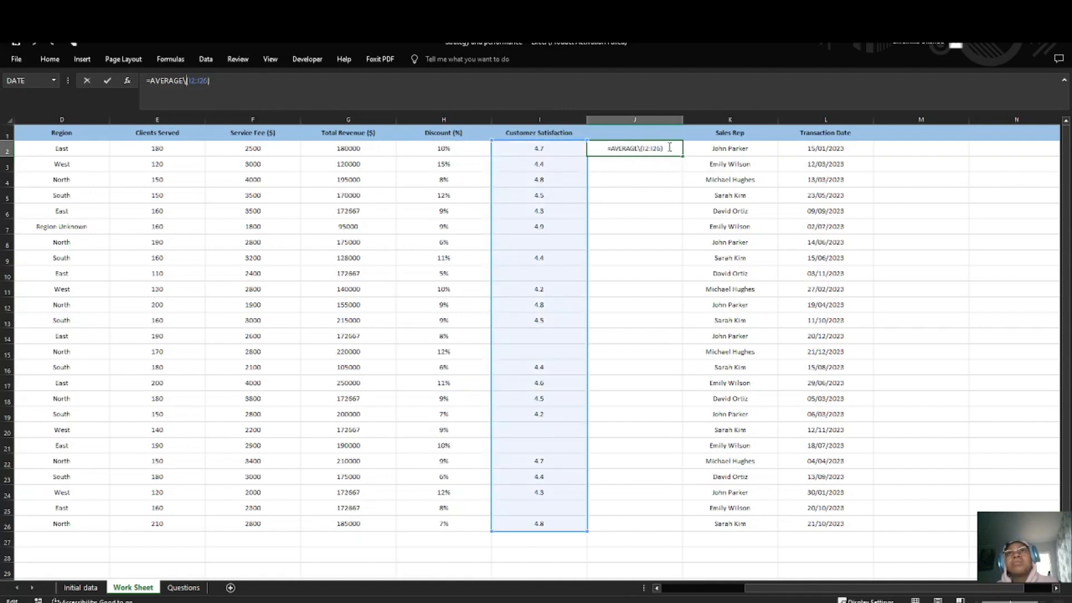
pyautogui.moveTo(670, 147); pyautogui.dragTo(525, 523)
pyautogui.press('BackSpace')
pyautogui.click(579, 160)
pyautogui.hotkey('ctrl', 'c')
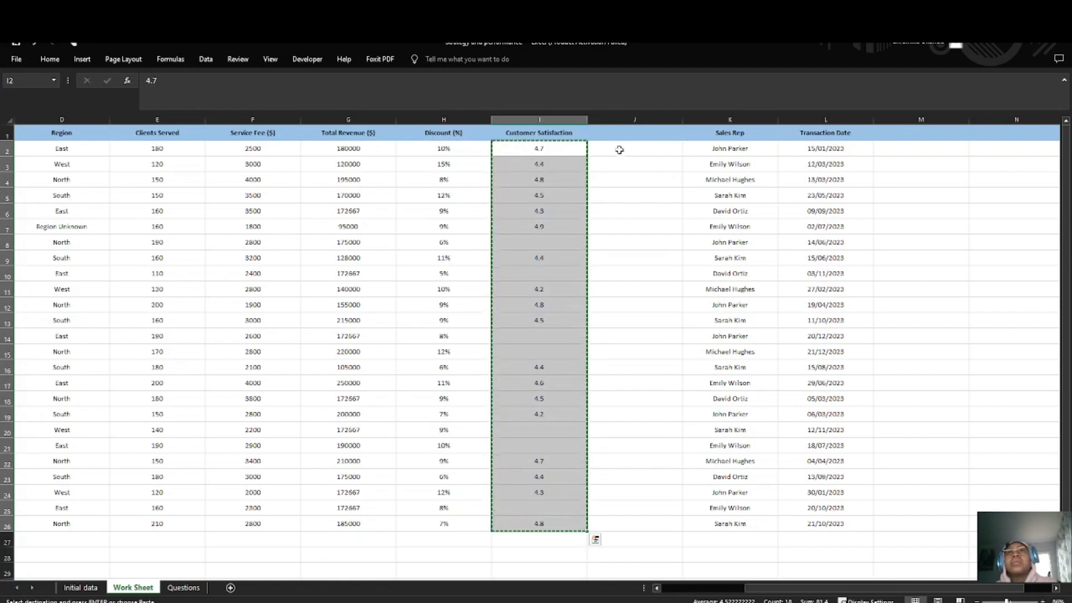
pyautogui.click(619, 150)
pyautogui.hotkey('ctrl', 'v')
pyautogui.press('Down')
pyautogui.press('Down')
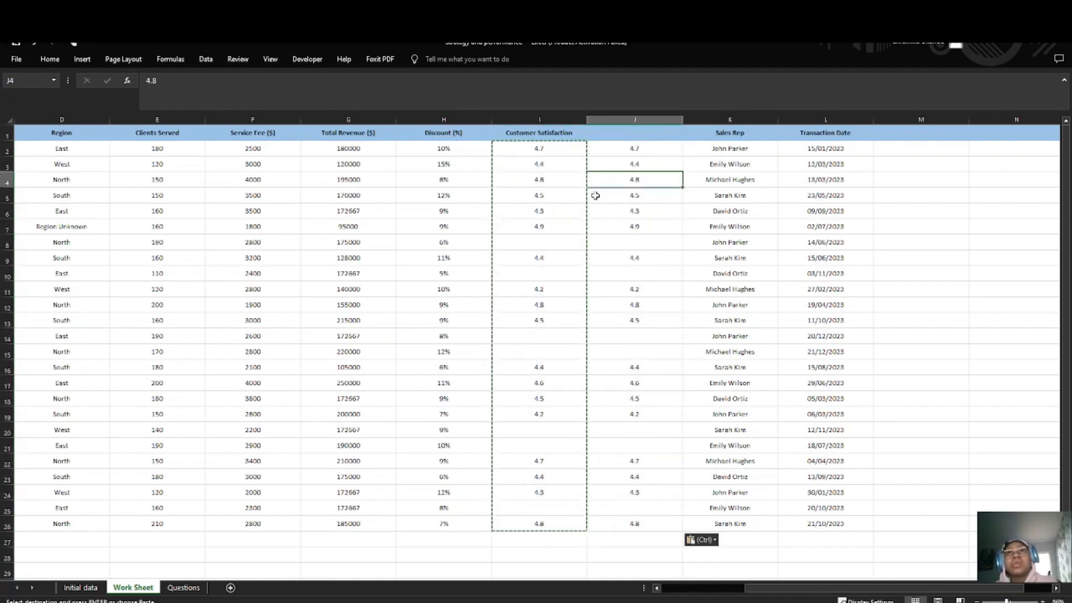
# Step: Review the Customer Satisfaction values in I2:I7 beside the blank helper cell J8
pyautogui.click(636, 244)
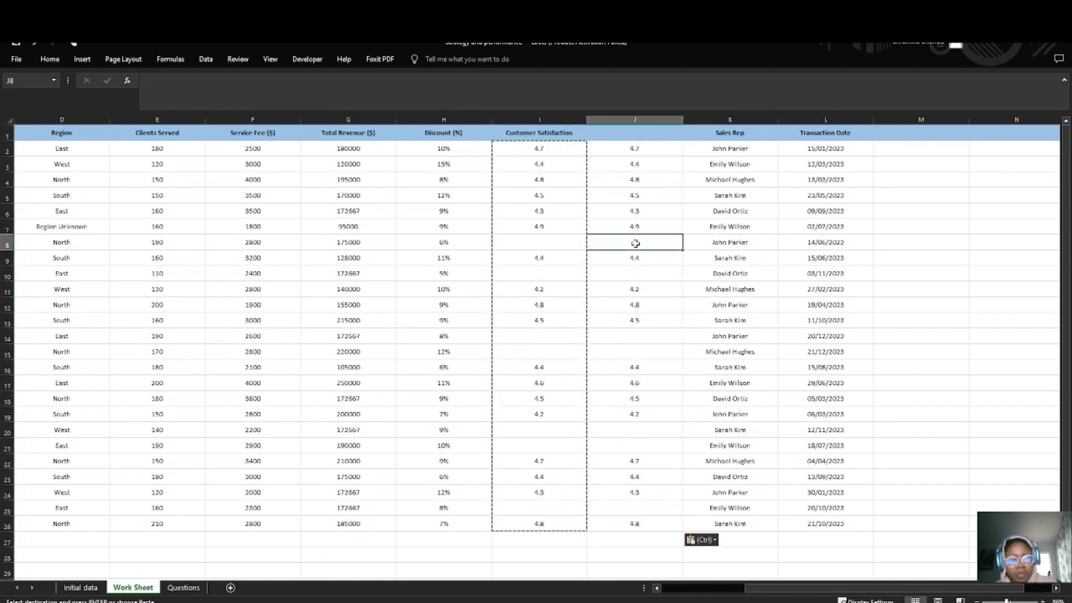
pyautogui.press('Escape')
pyautogui.doubleClick(637, 243)
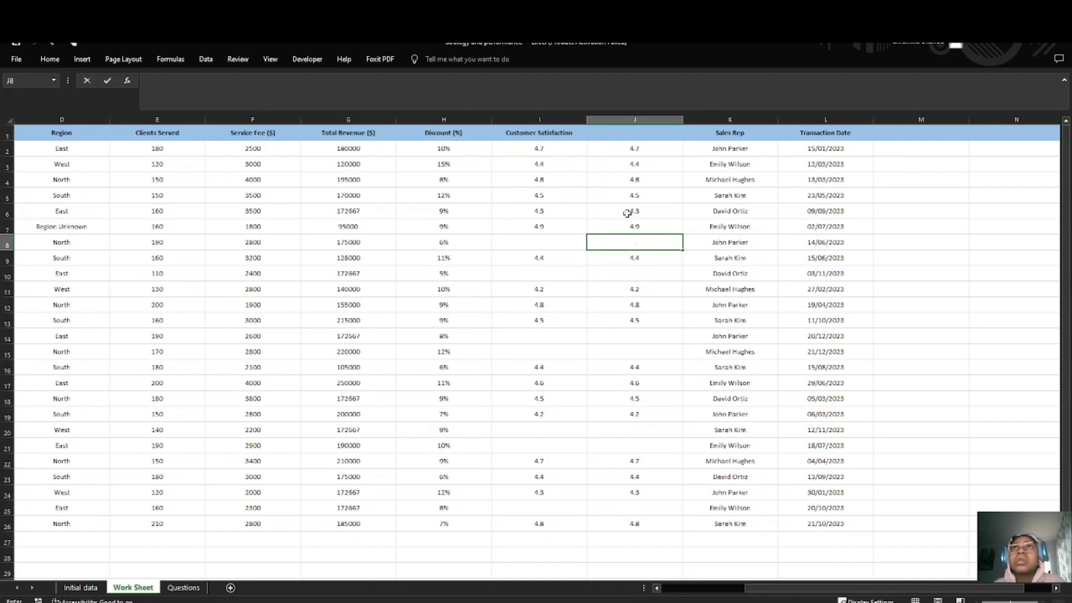
pyautogui.click(554, 148)
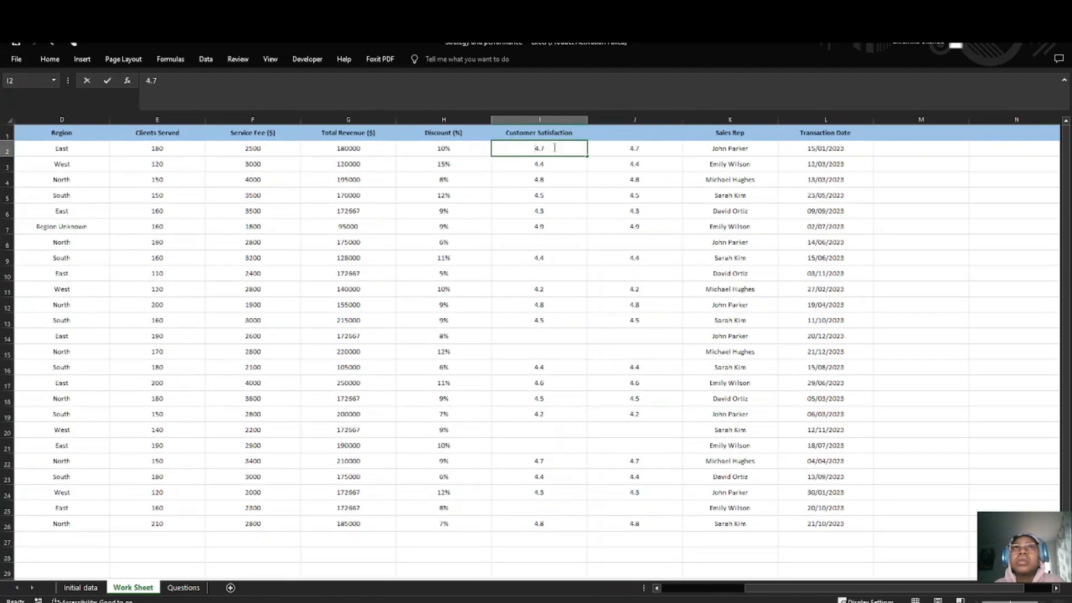
pyautogui.doubleClick(549, 161)
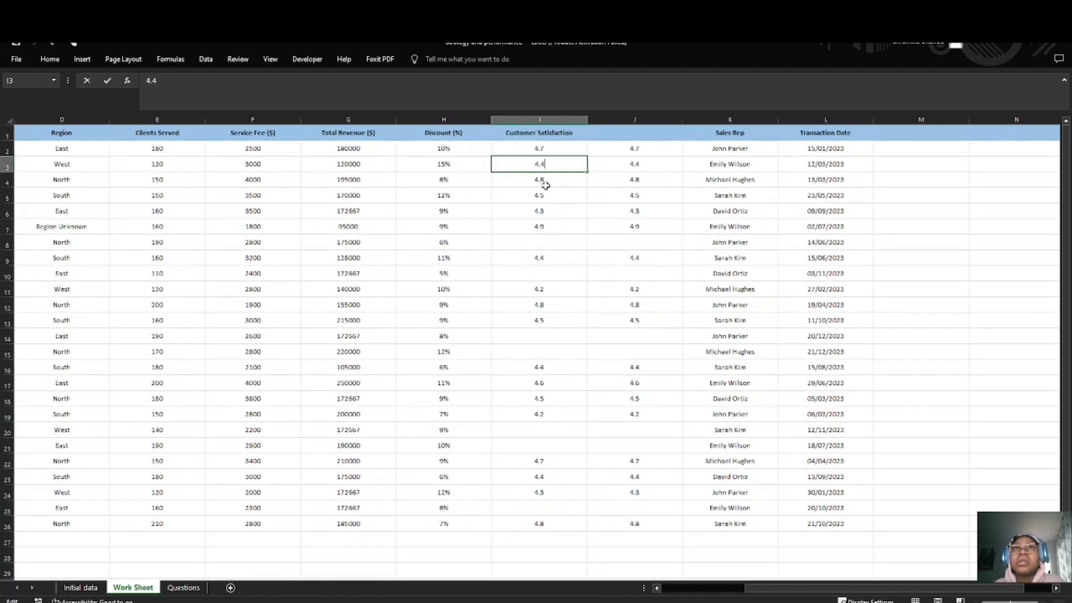
pyautogui.click(546, 185)
pyautogui.click(542, 195)
pyautogui.click(541, 211)
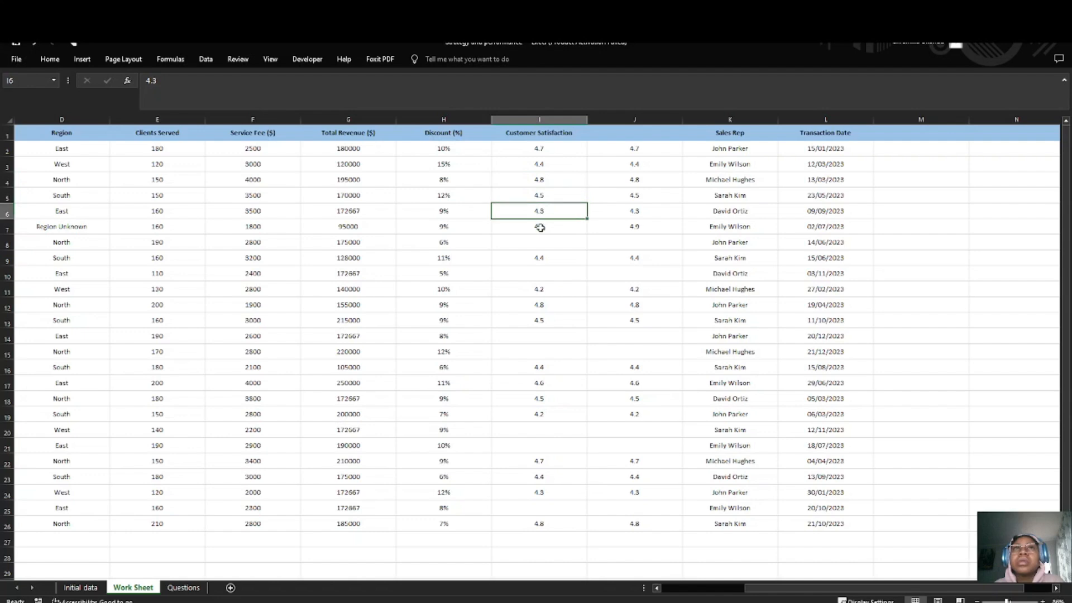
pyautogui.click(541, 227)
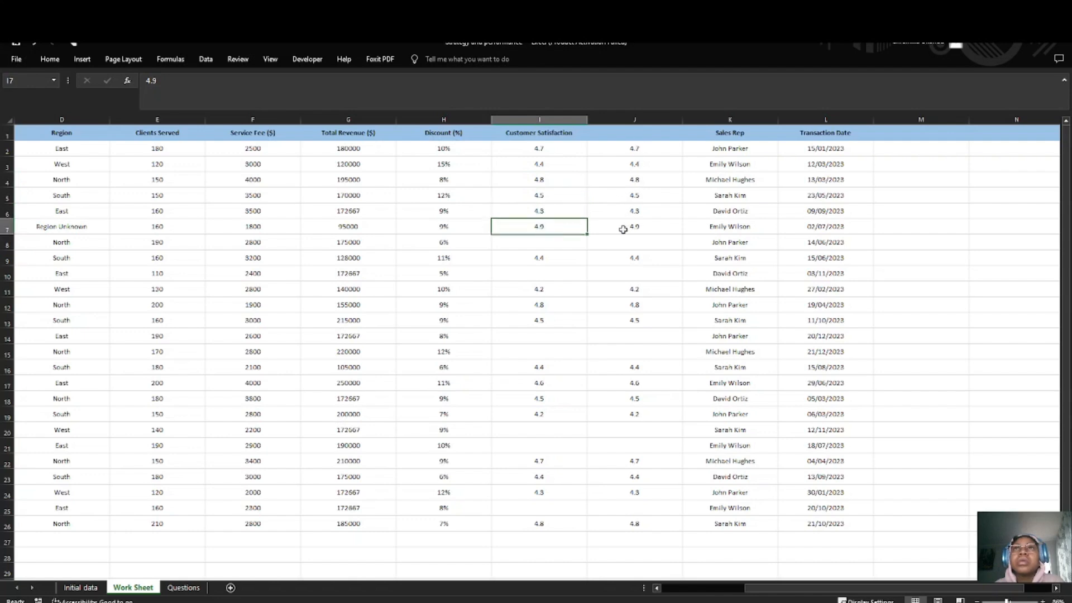
# Step: Fill blank helper cell J8 with the average of the Customer Satisfaction values, =AVERAGE(I2:I26)
pyautogui.doubleClick(634, 244)
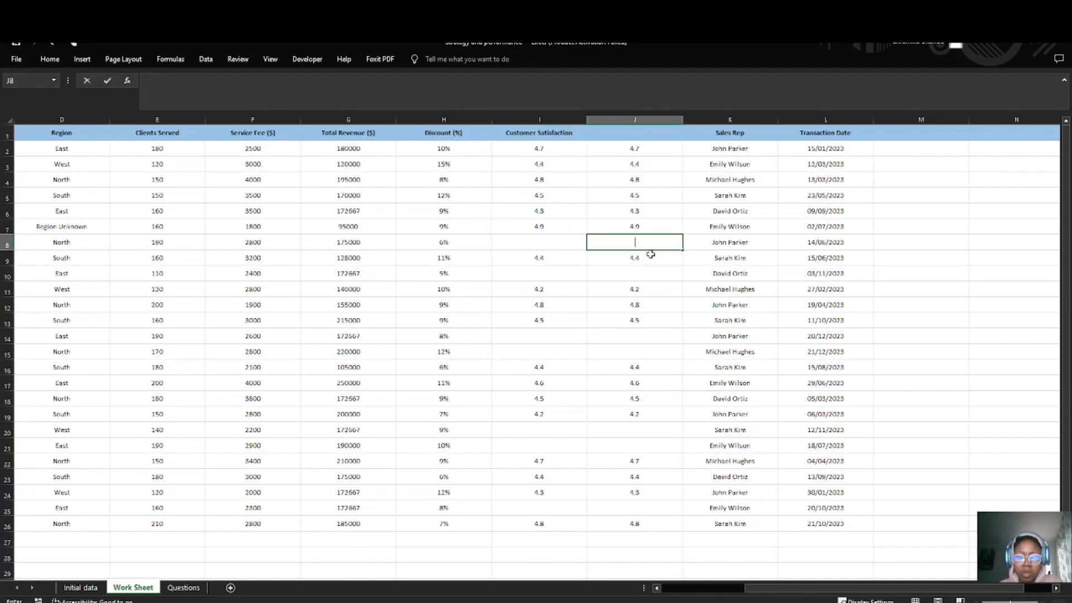
pyautogui.write('=qv')
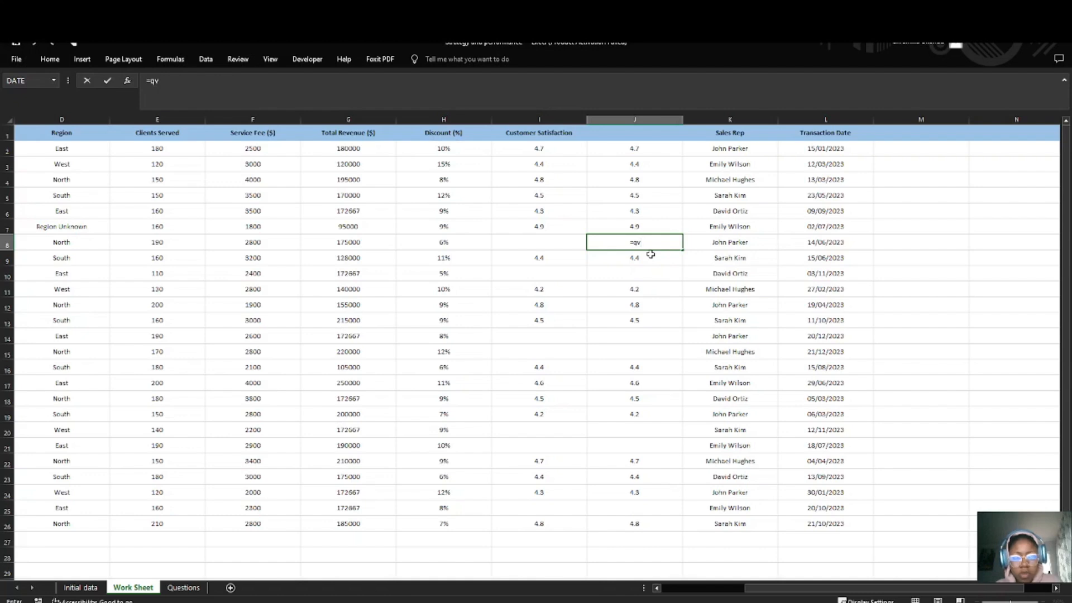
pyautogui.press('BackSpace')
pyautogui.press('BackSpace')
pyautogui.write('aver')
pyautogui.press('Tab')
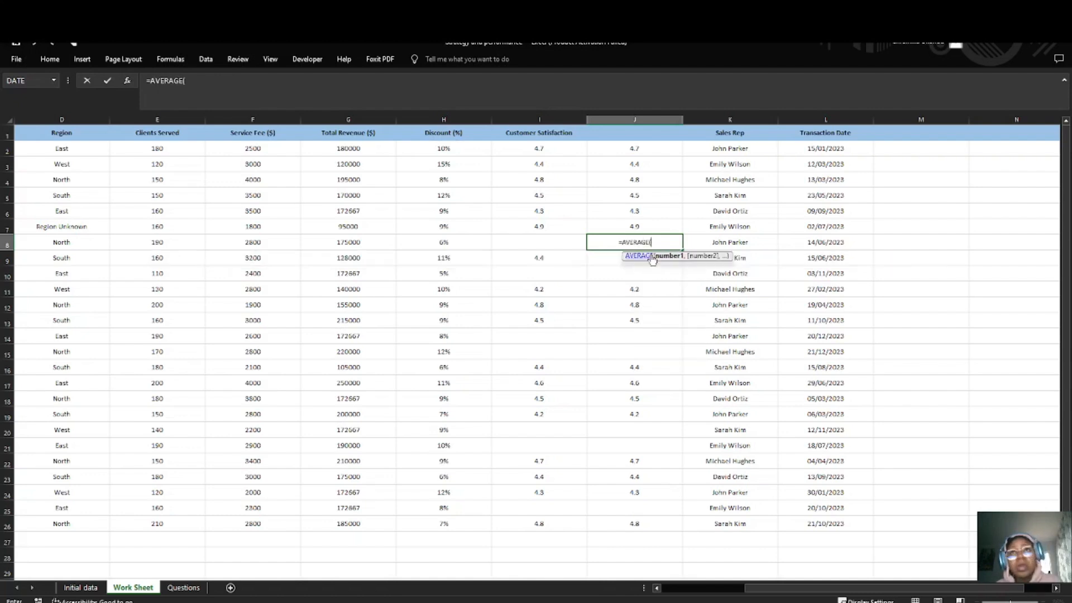
pyautogui.moveTo(516, 152); pyautogui.dragTo(515, 536)
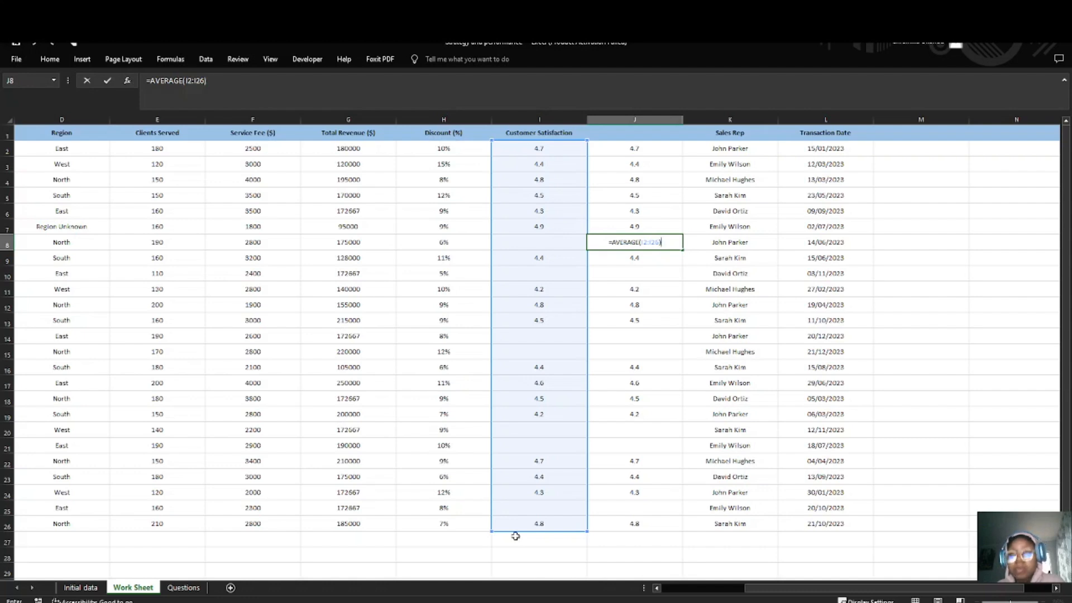
pyautogui.press('Return')
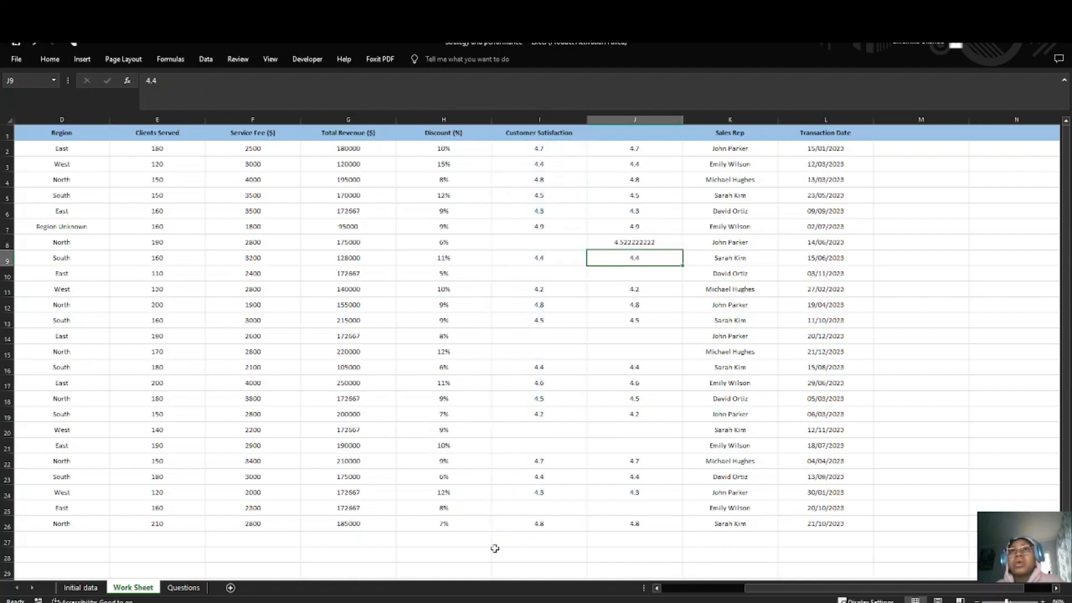
# Step: Fill blank helper cell J10 with the formula =AVERAGE(I2:I26)
pyautogui.click(626, 279)
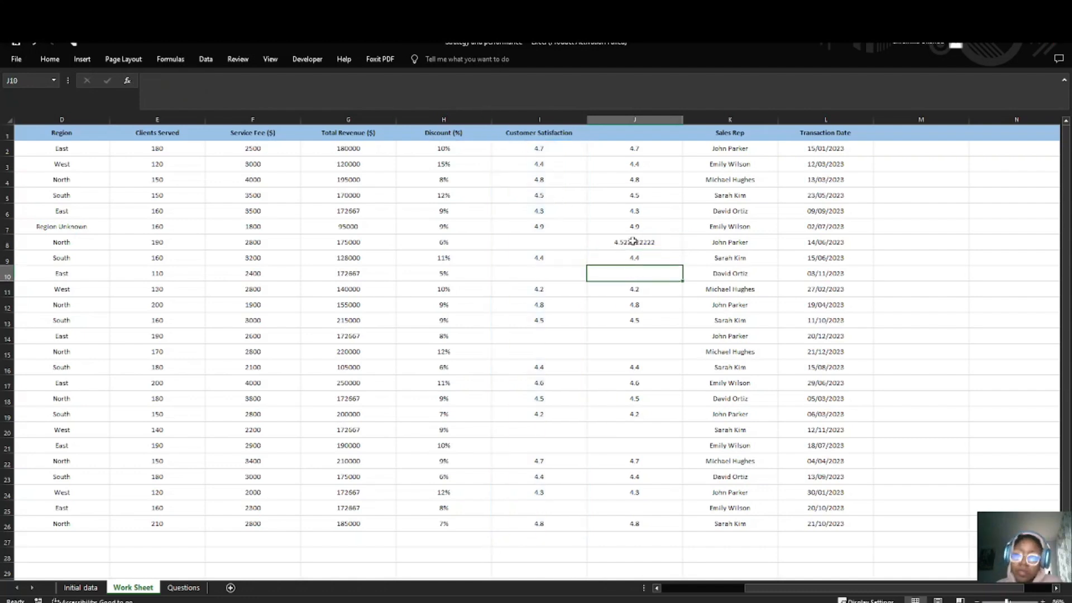
pyautogui.write('=')
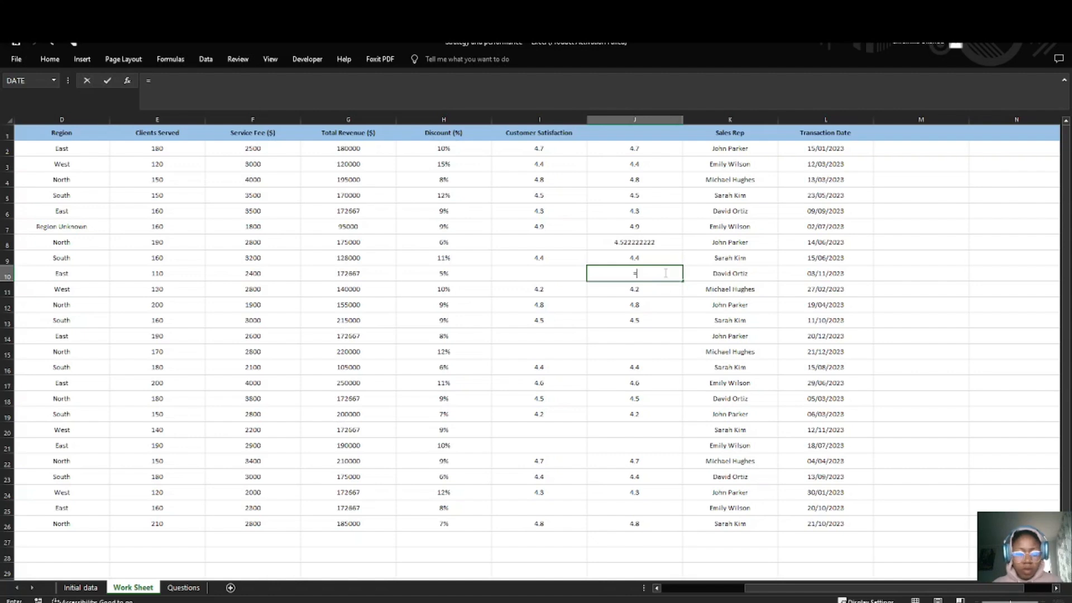
pyautogui.write('ave')
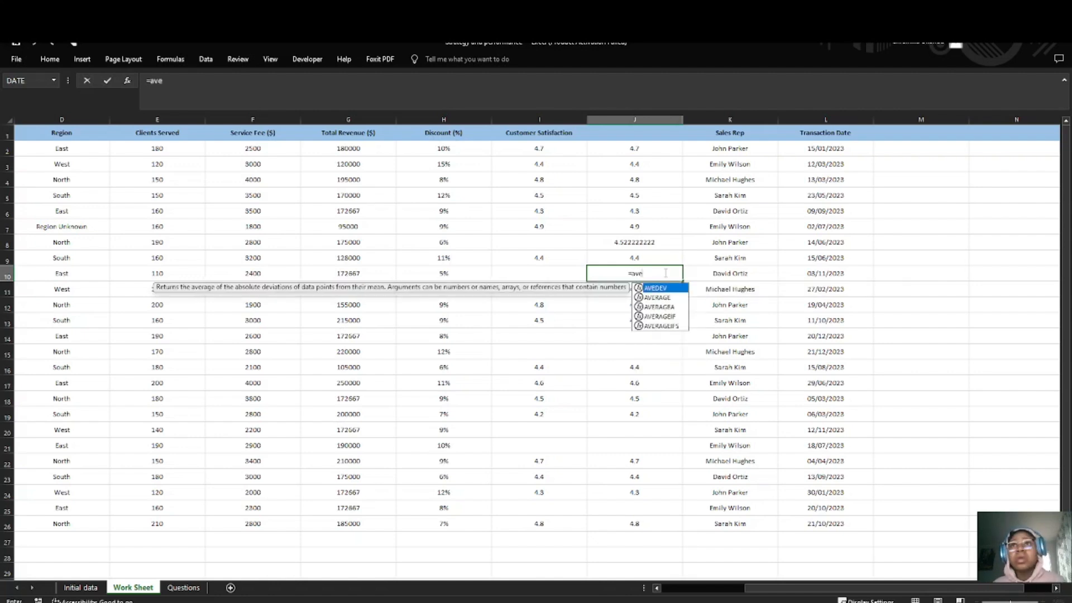
pyautogui.write('r')
pyautogui.press('Tab')
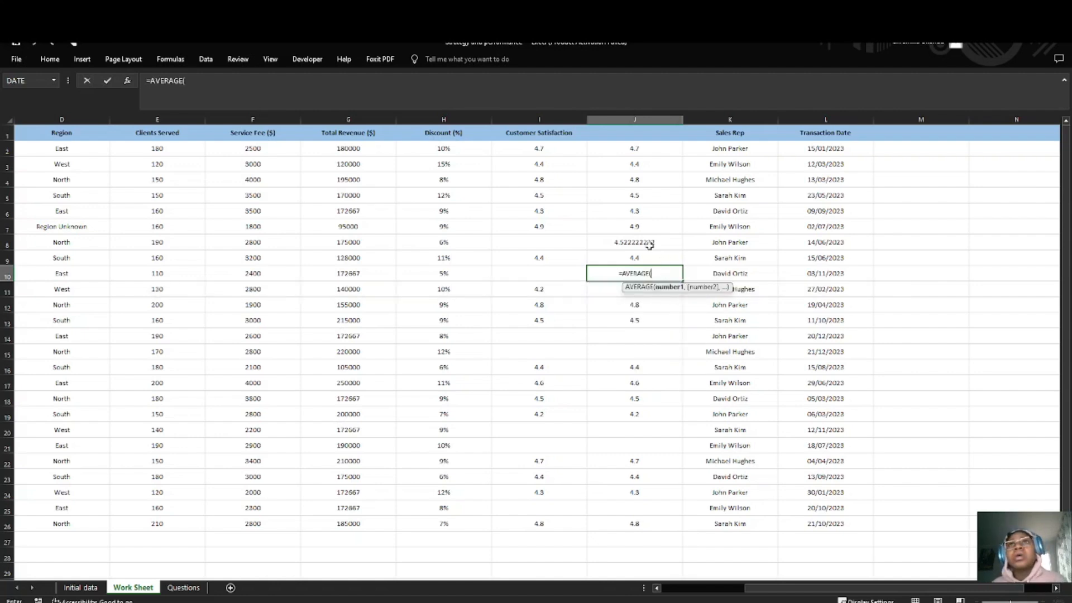
pyautogui.moveTo(539, 144); pyautogui.dragTo(541, 521)
pyautogui.write(')')
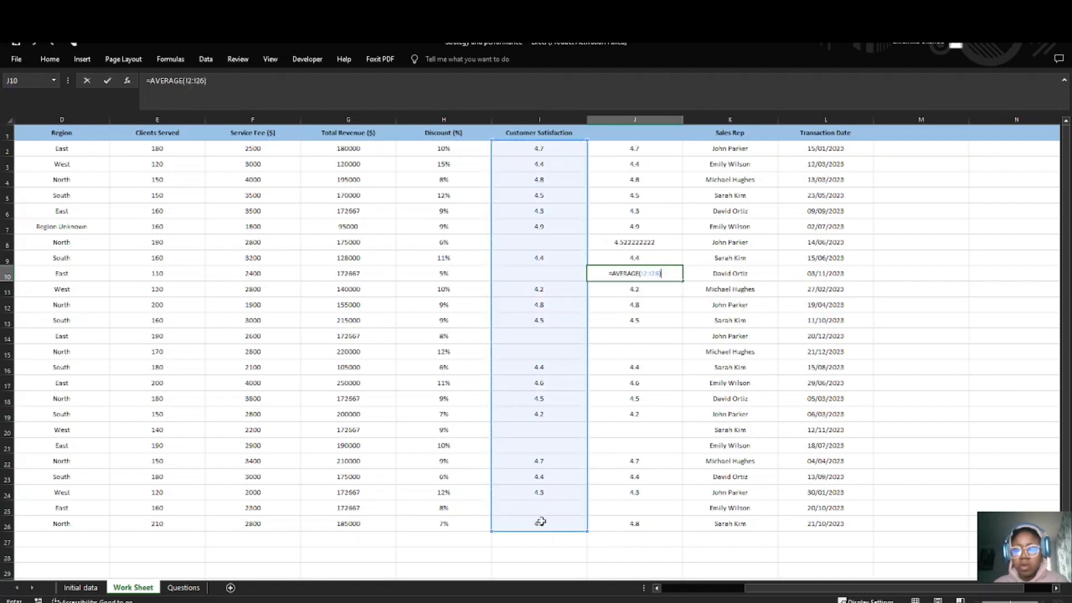
pyautogui.press('Return')
pyautogui.click(630, 276)
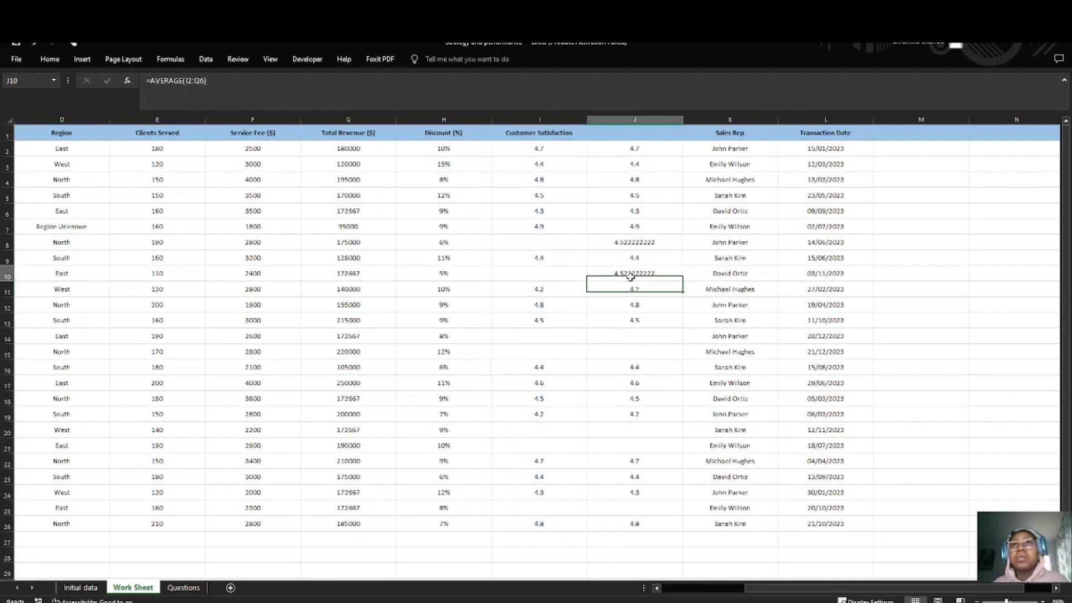
# Step: Enter =AVERAGE(I2:I26) in the blank helper cell J14
pyautogui.click(647, 340)
pyautogui.write('=')
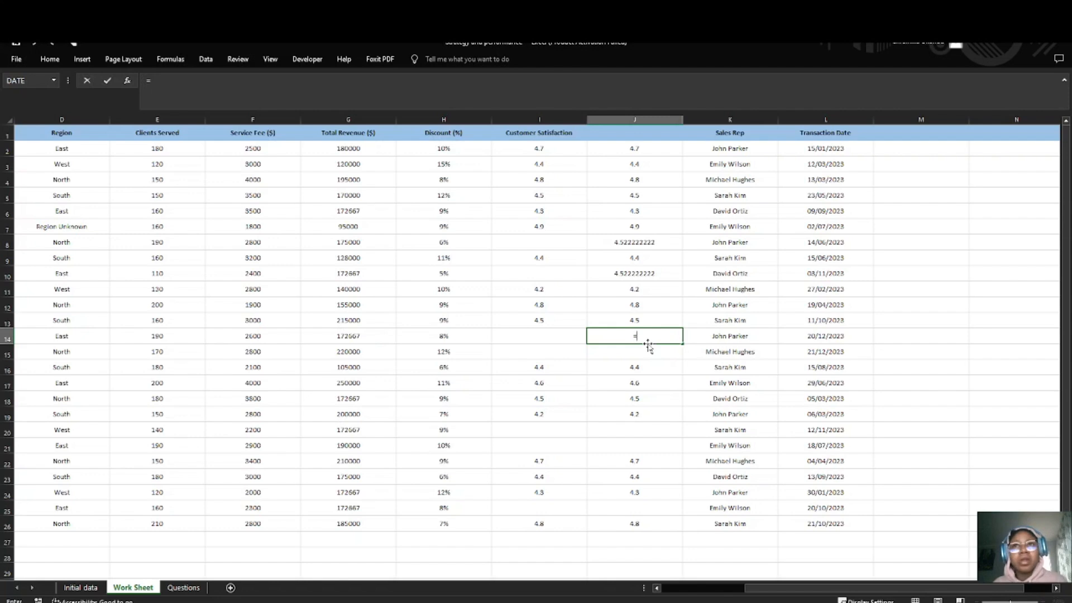
pyautogui.write('ave')
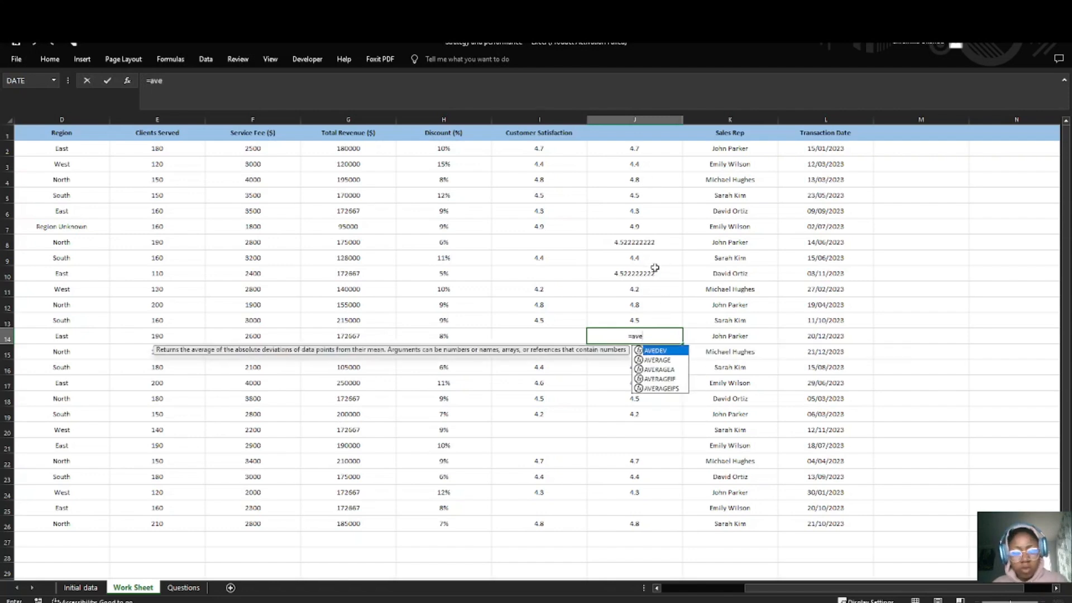
pyautogui.write('rage')
pyautogui.press('Tab')
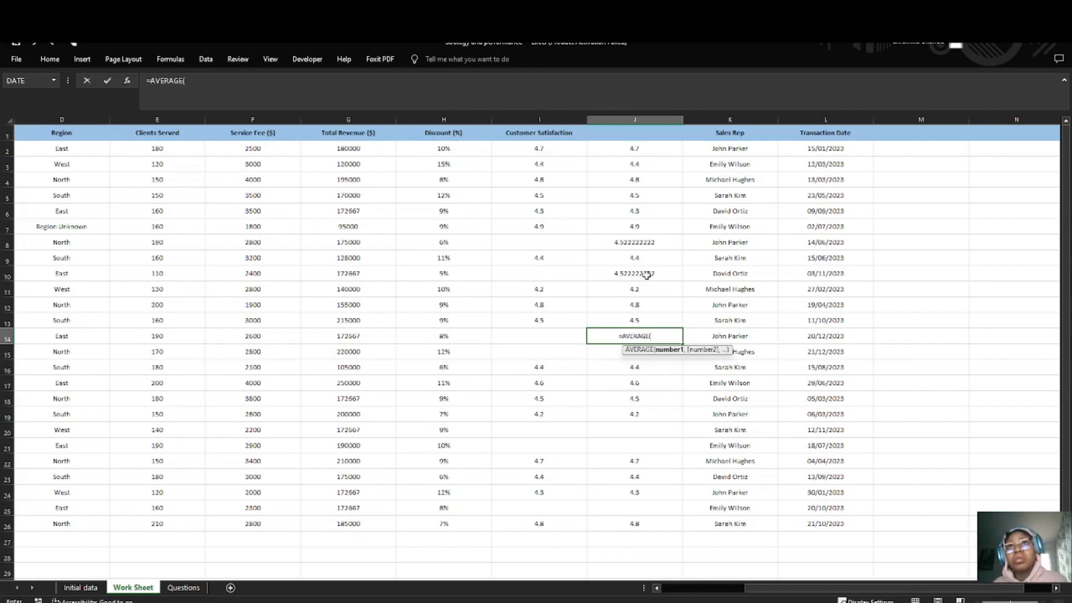
pyautogui.moveTo(540, 152); pyautogui.dragTo(541, 526)
pyautogui.write(')')
pyautogui.press('Return')
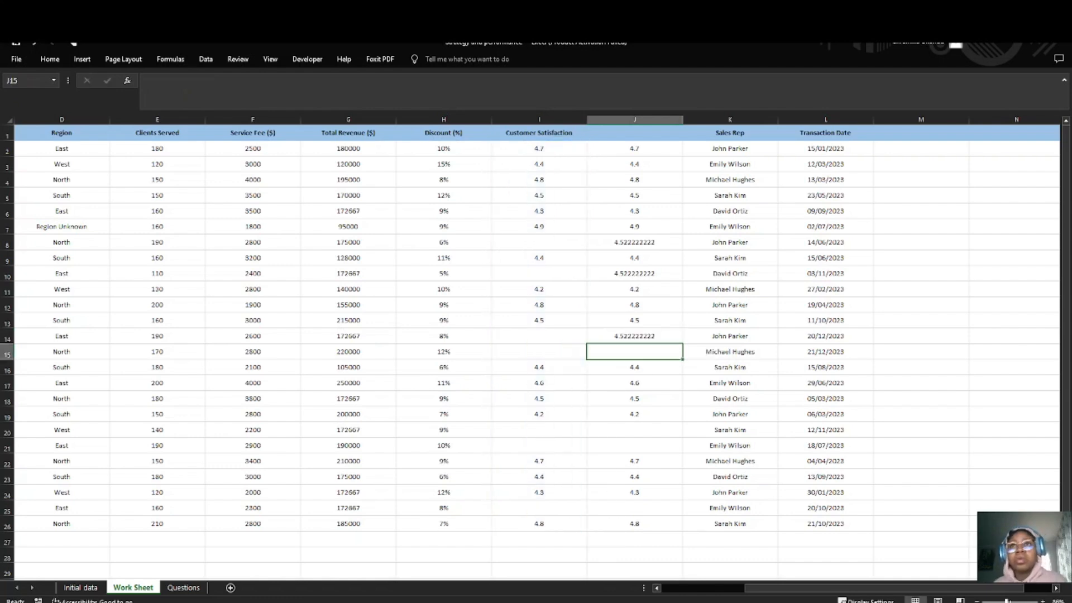
# Step: Copy the formula text =AVERAGE(I2:I26) from J14 into the blank helper cell J15
pyautogui.click(601, 330)
pyautogui.doubleClick(666, 338)
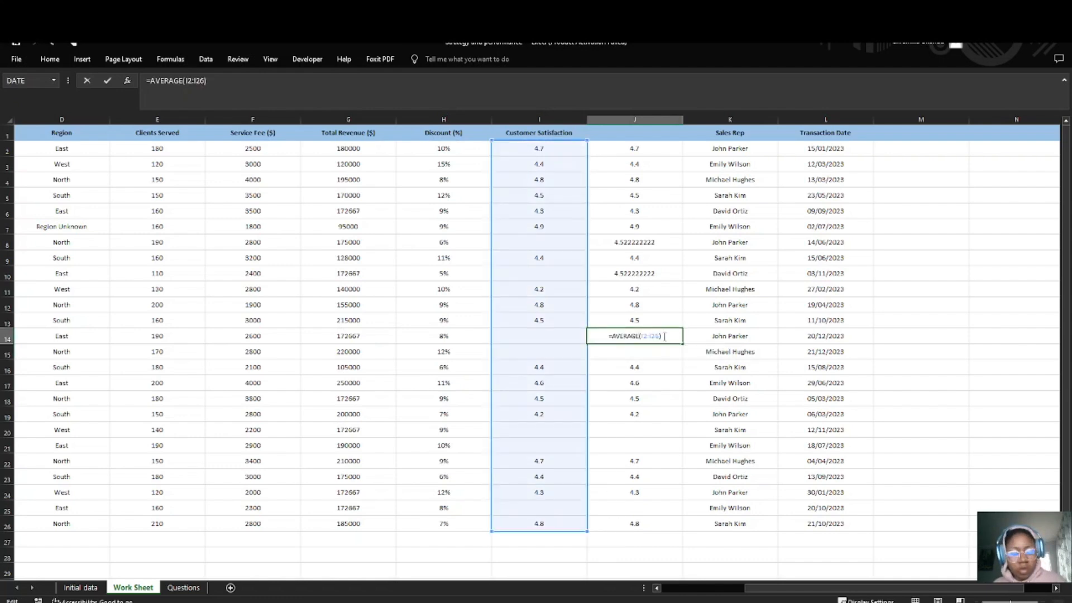
pyautogui.press('Return')
pyautogui.moveTo(666, 337); pyautogui.dragTo(611, 342)
pyautogui.hotkey('ctrl', 'c')
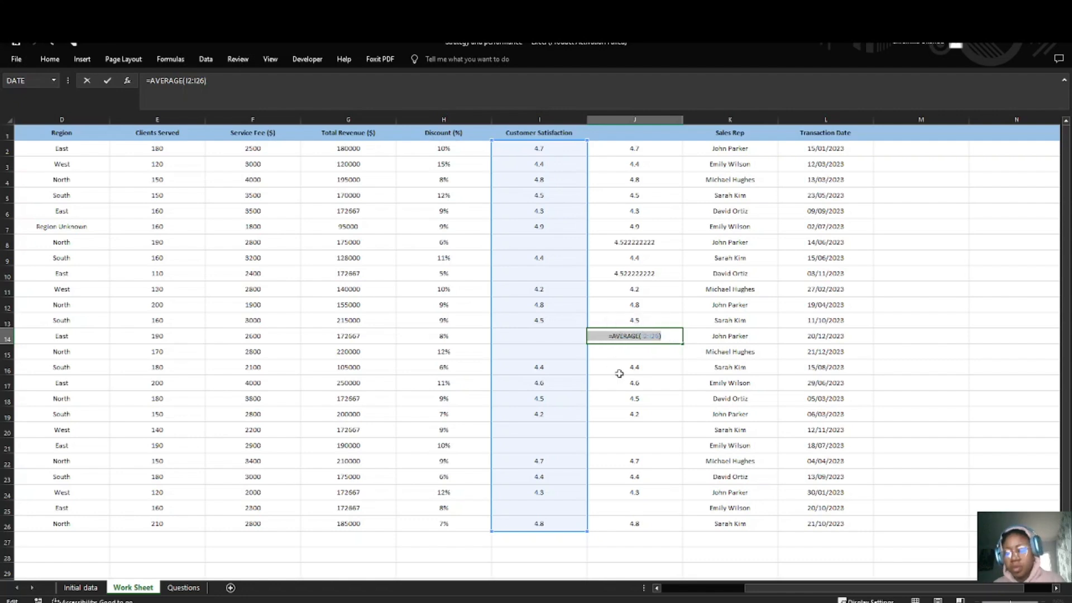
pyautogui.press('Return')
pyautogui.write('=')
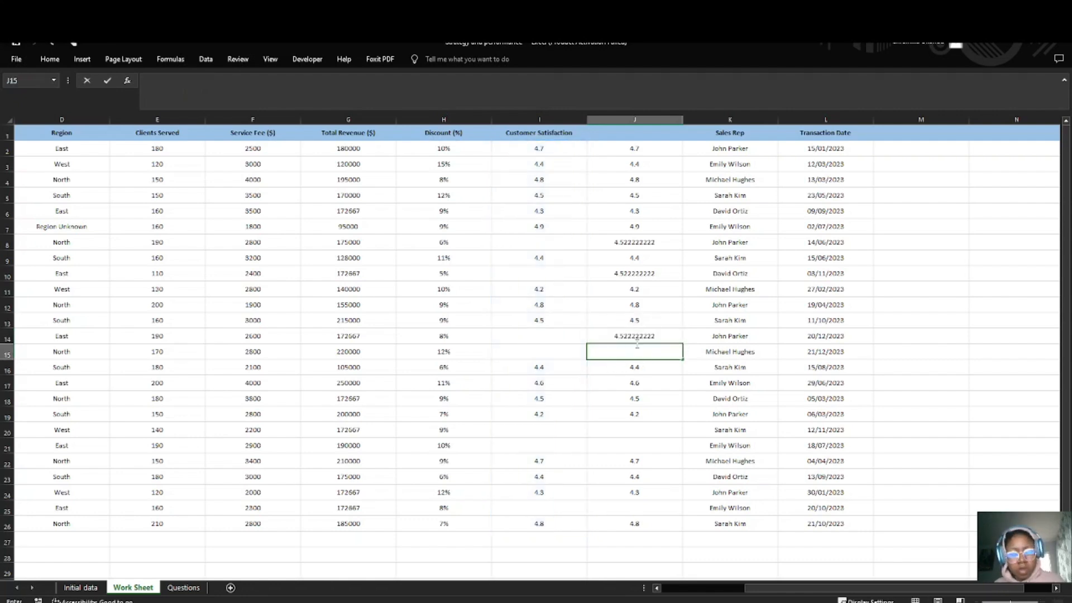
pyautogui.hotkey('ctrl', 'v')
pyautogui.press('Return')
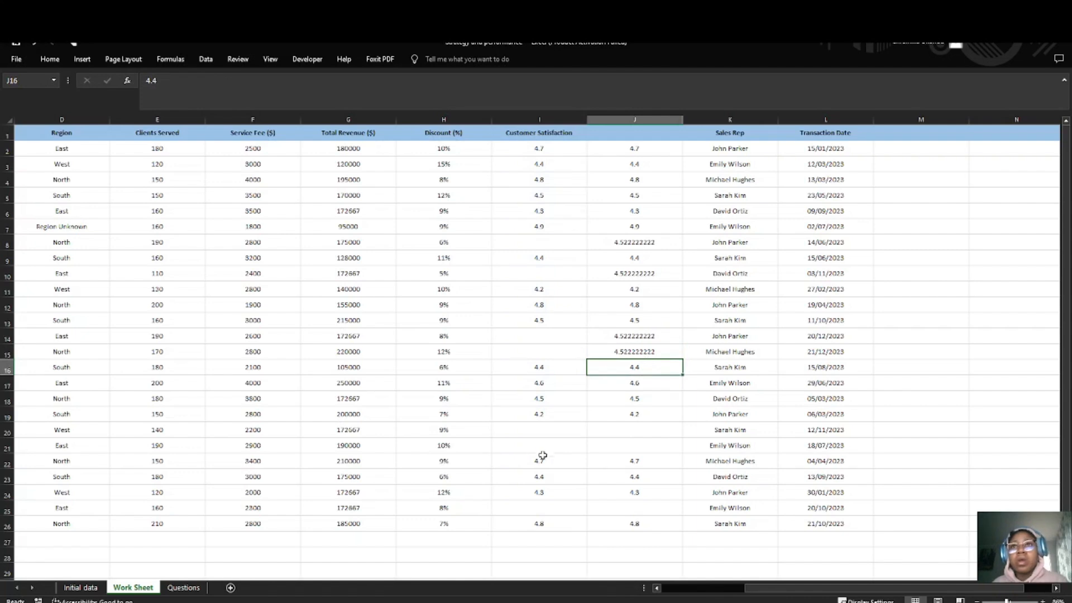
# Step: Paste the copied formula =AVERAGE(I2:I26) into the remaining blank helper cells J20, J21 and J25
pyautogui.click(626, 352)
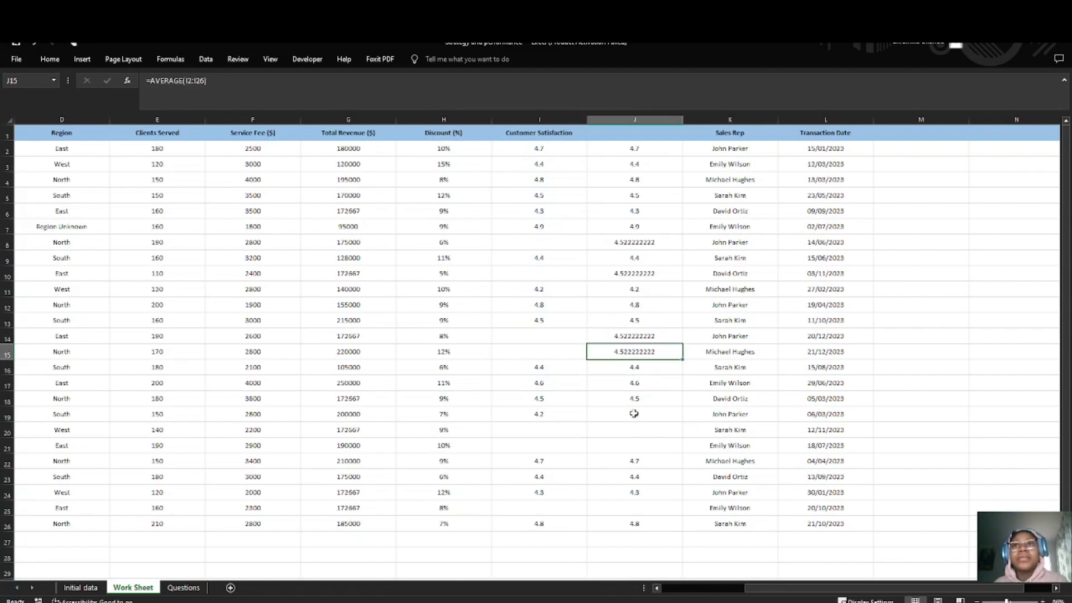
pyautogui.doubleClick(634, 430)
pyautogui.write('=AVERAGE(I2:I26)')
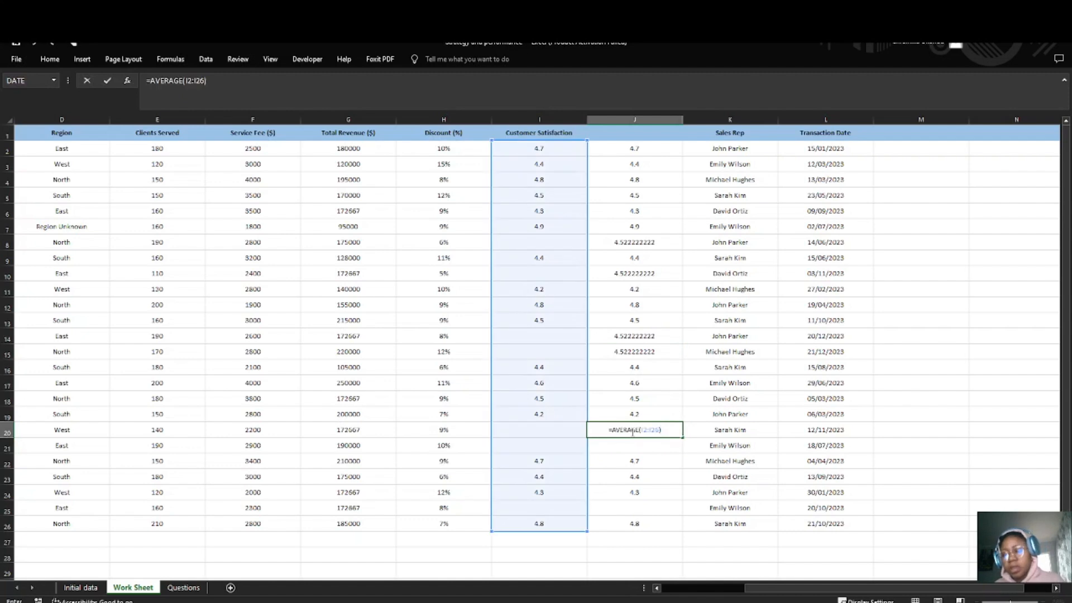
pyautogui.press('Return')
pyautogui.doubleClick(634, 443)
pyautogui.write('=AVERAGE(I2:I26)')
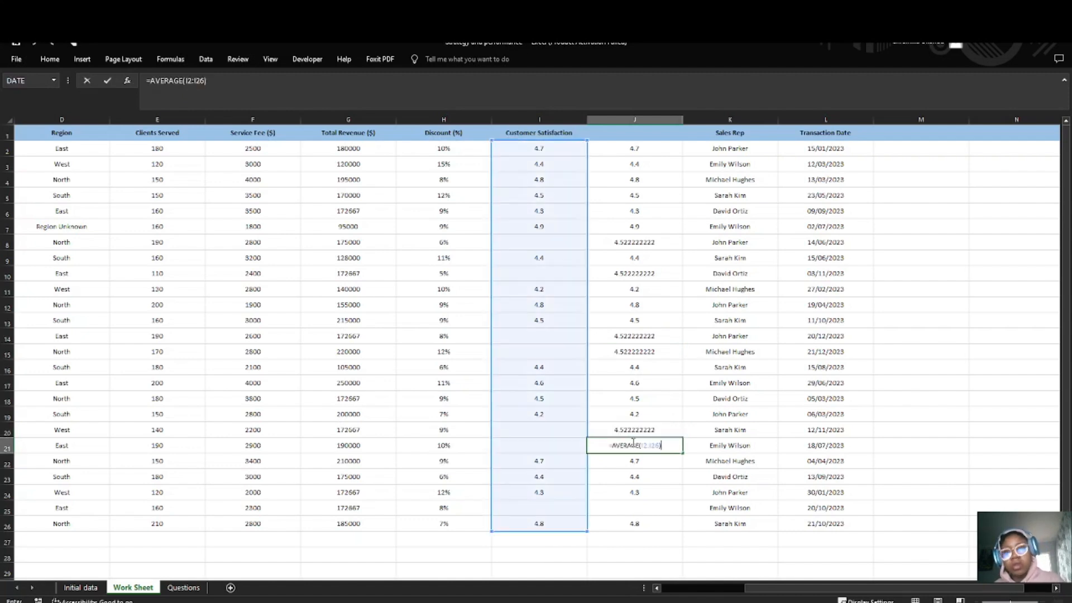
pyautogui.press('Return')
pyautogui.doubleClick(644, 505)
pyautogui.write('=AVERAGE(I2:I26)')
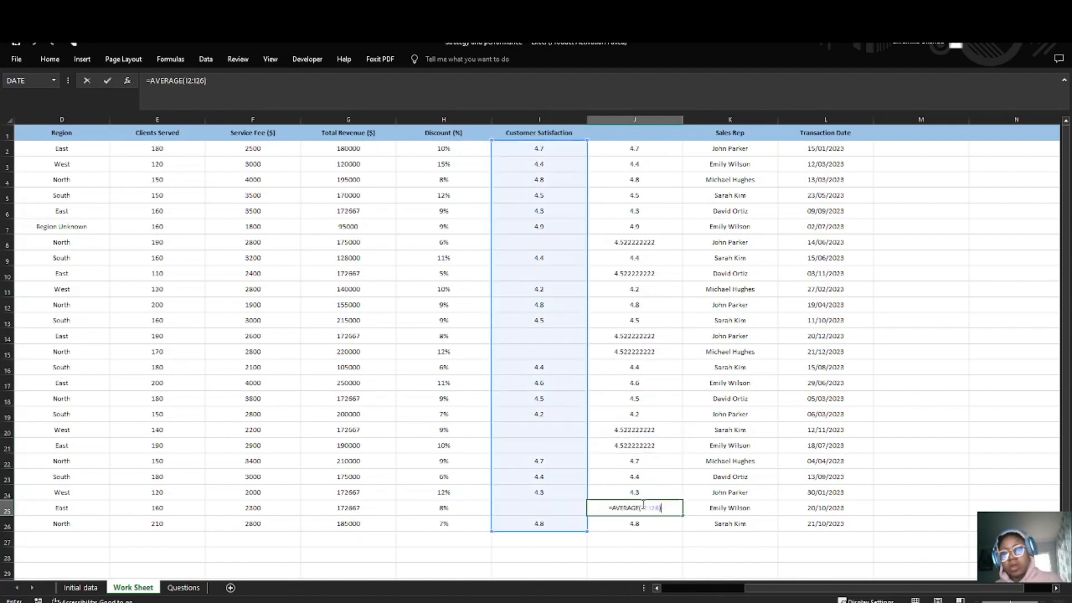
pyautogui.press('Return')
pyautogui.click(638, 439)
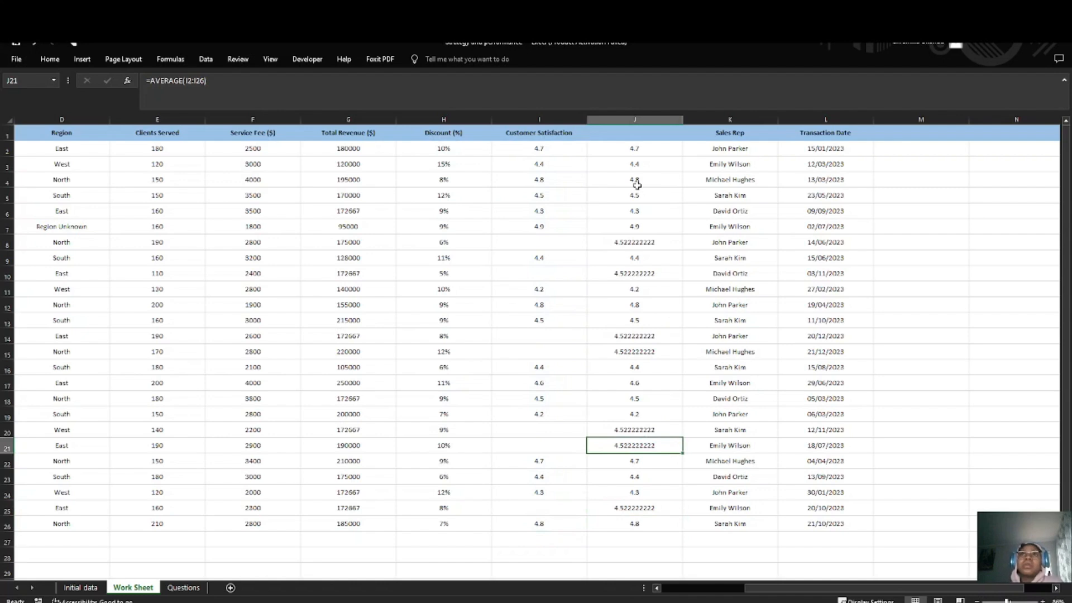
# Step: Copy helper range J2:J26 and paste it as values over the Customer Satisfaction column from I2
pyautogui.moveTo(625, 149); pyautogui.dragTo(634, 522)
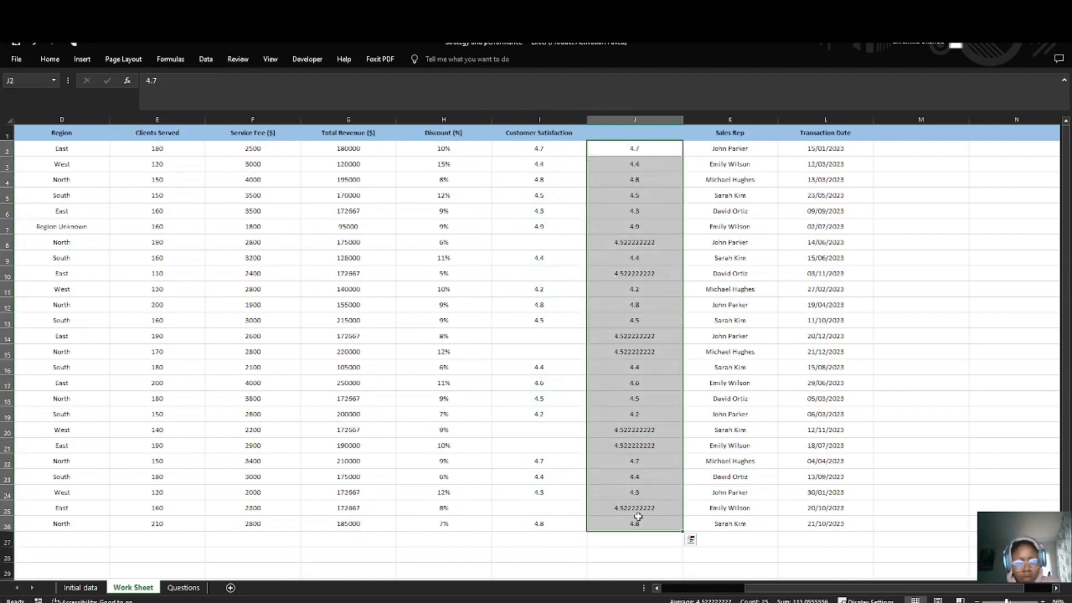
pyautogui.hotkey('ctrl', 'c')
pyautogui.click(535, 149)
pyautogui.rightClick(536, 151)
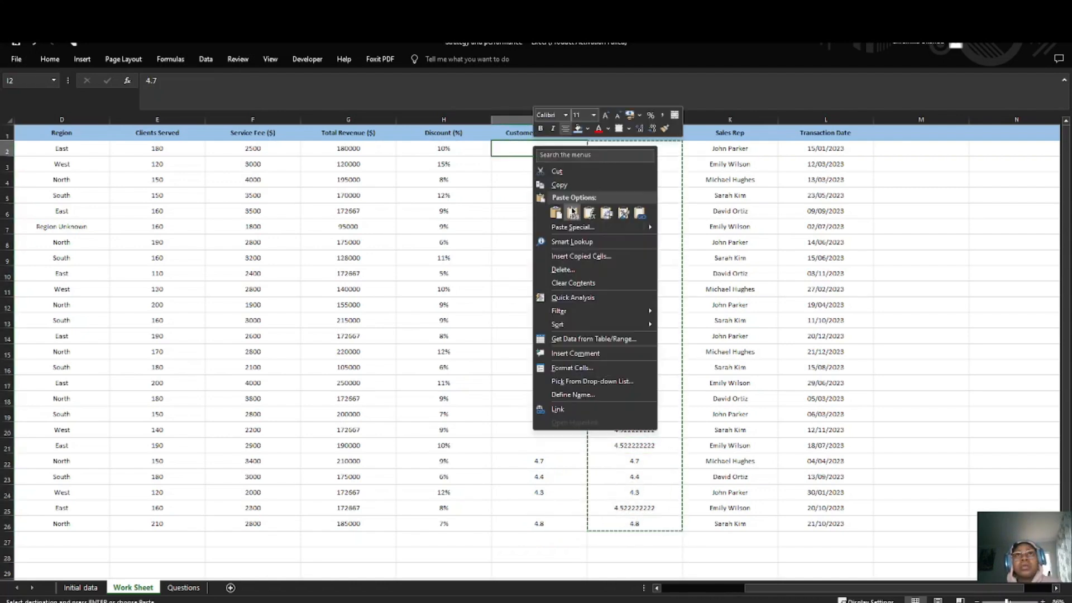
pyautogui.click(572, 213)
# Step: Delete the helper column J beside Customer Satisfaction
pyautogui.click(634, 148)
pyautogui.click(635, 120)
pyautogui.rightClick(643, 120)
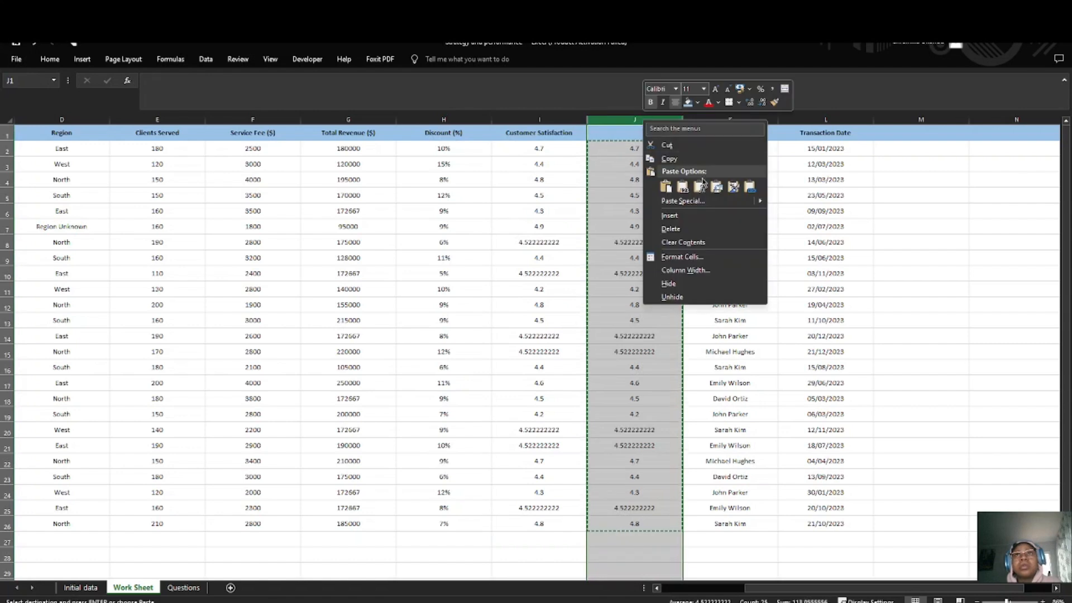
pyautogui.click(677, 228)
pyautogui.click(555, 211)
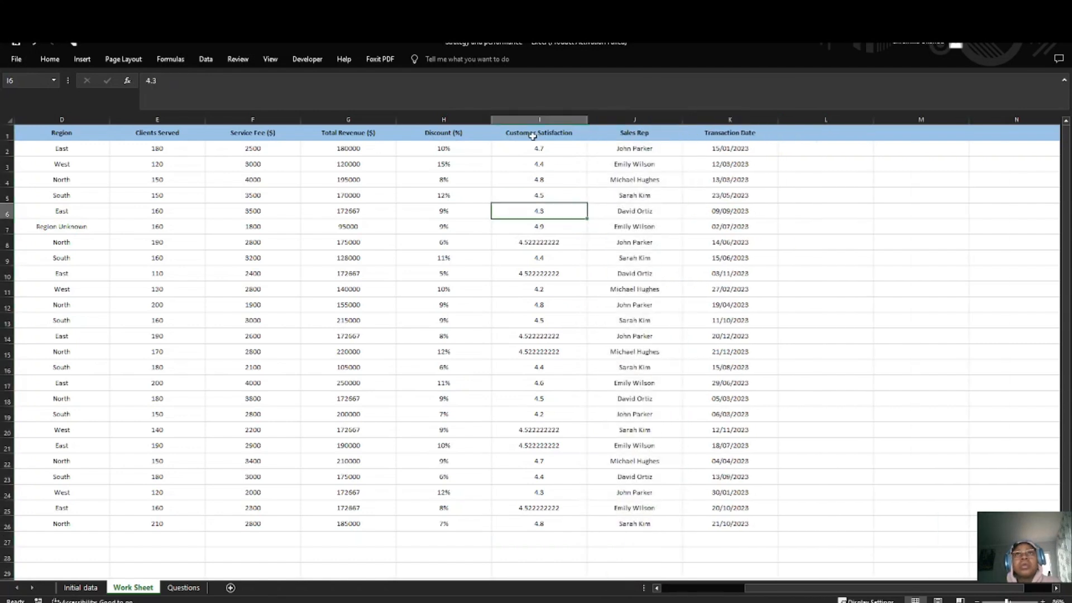
pyautogui.click(533, 121)
pyautogui.click(535, 243)
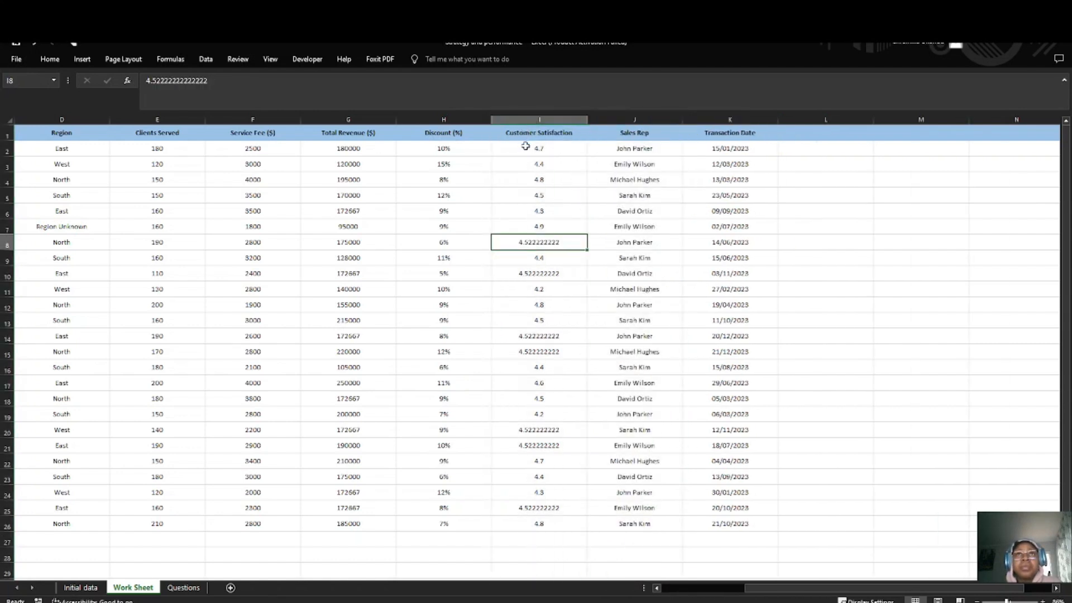
# Step: Format the Customer Satisfaction values in I2:I26 as Number with two decimal places
pyautogui.click(526, 117)
pyautogui.click(537, 228)
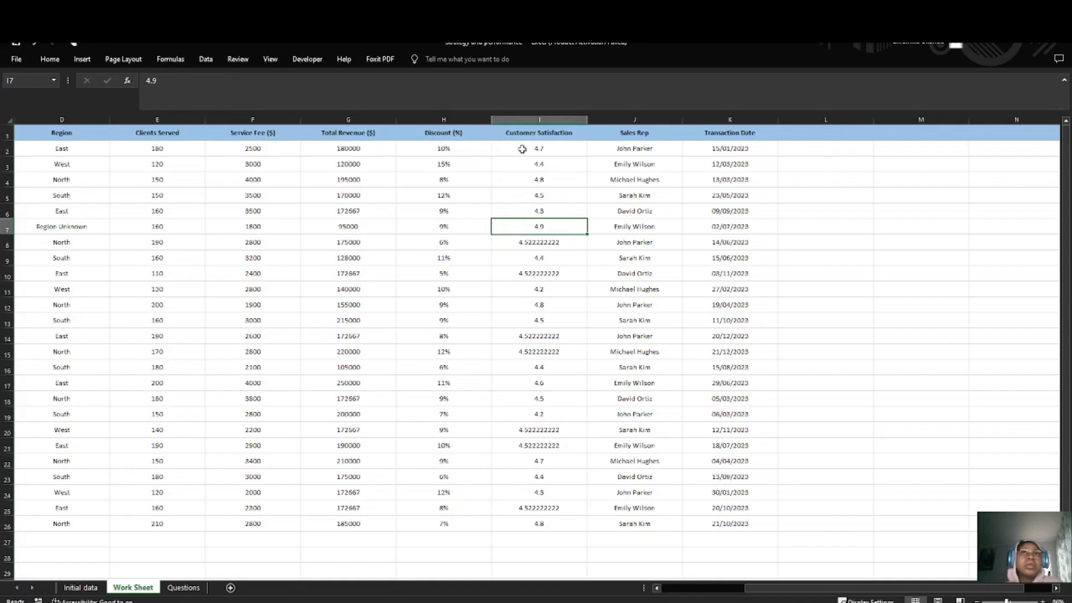
pyautogui.moveTo(522, 149); pyautogui.dragTo(537, 525)
pyautogui.click(49, 59)
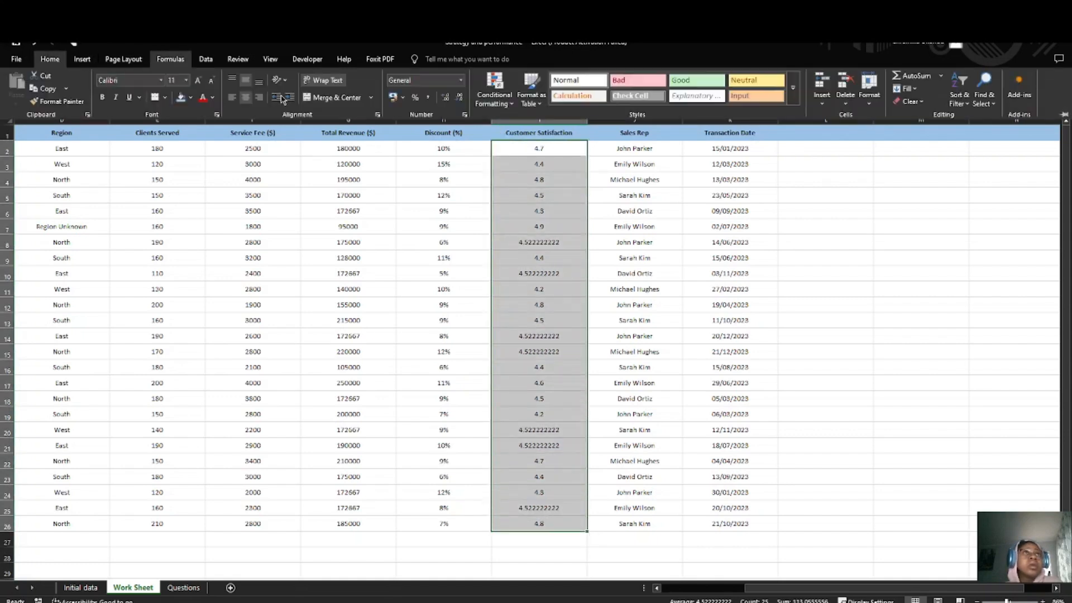
pyautogui.click(460, 98)
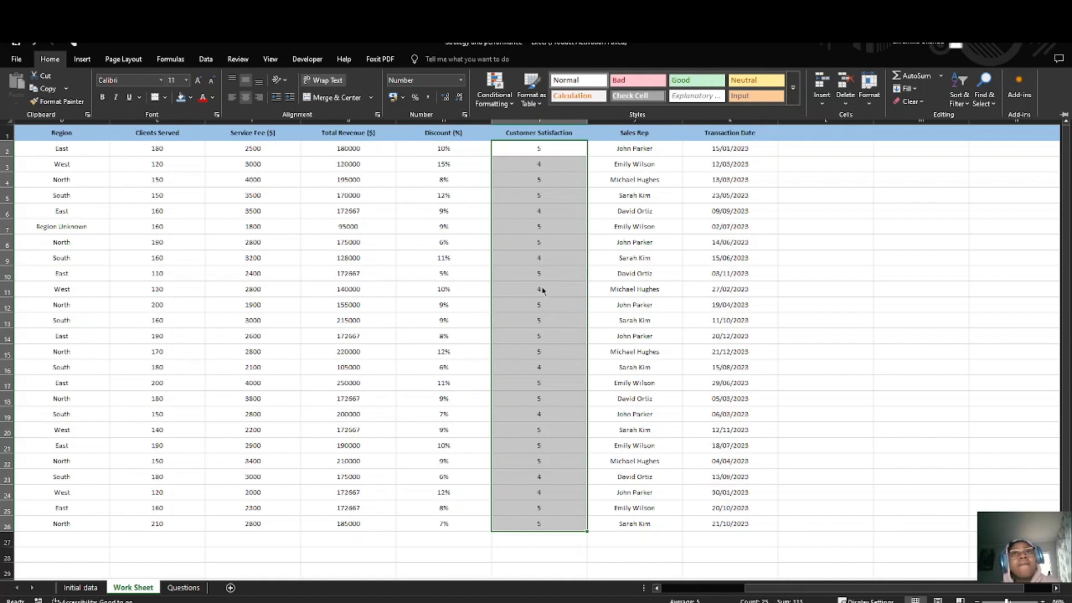
pyautogui.hotkey('ctrl', 'z')
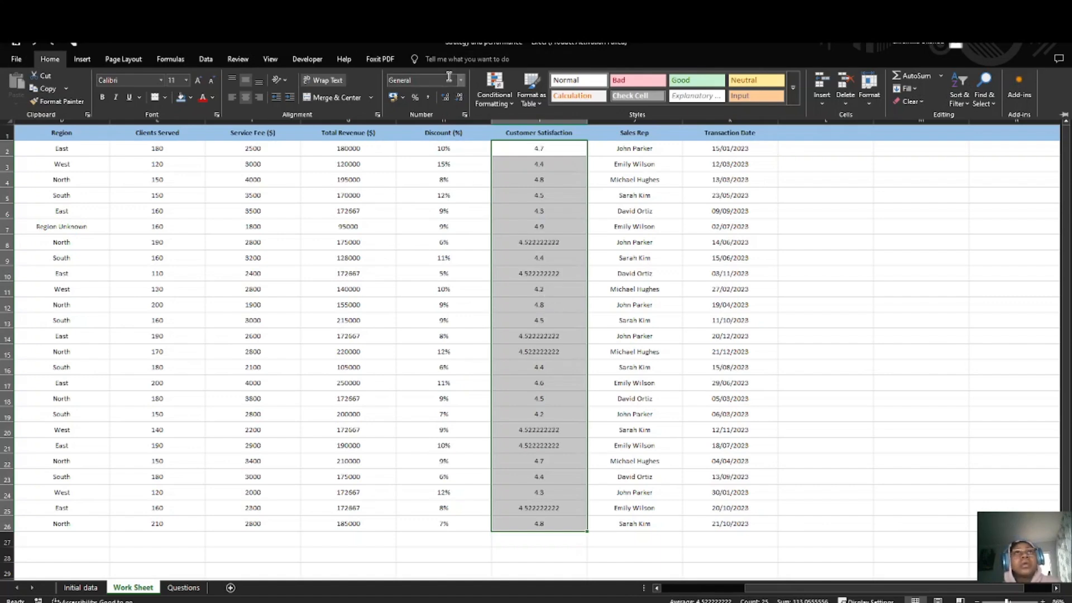
pyautogui.click(461, 83)
pyautogui.click(461, 81)
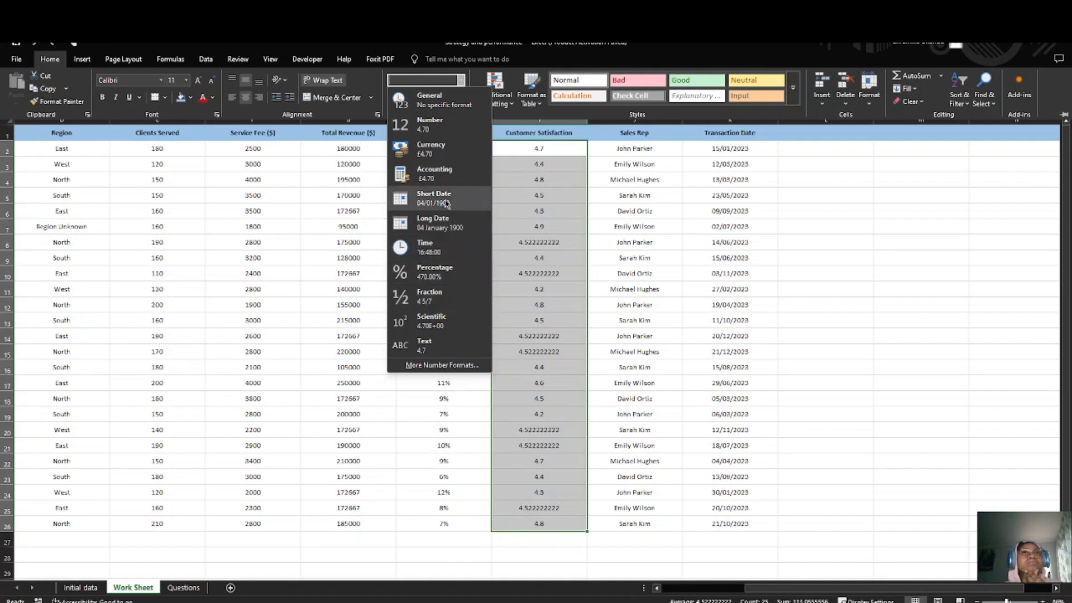
pyautogui.click(439, 125)
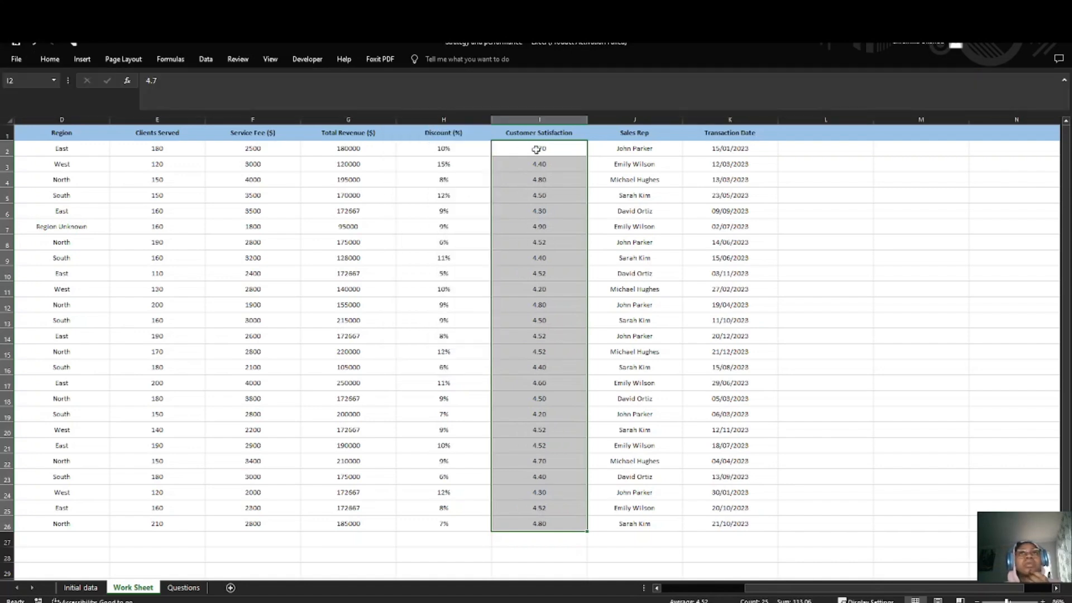
# Step: Review the cleaned Work Sheet columns and check the remaining tasks on the Questions sheet
pyautogui.scroll(-4, 553, 368)
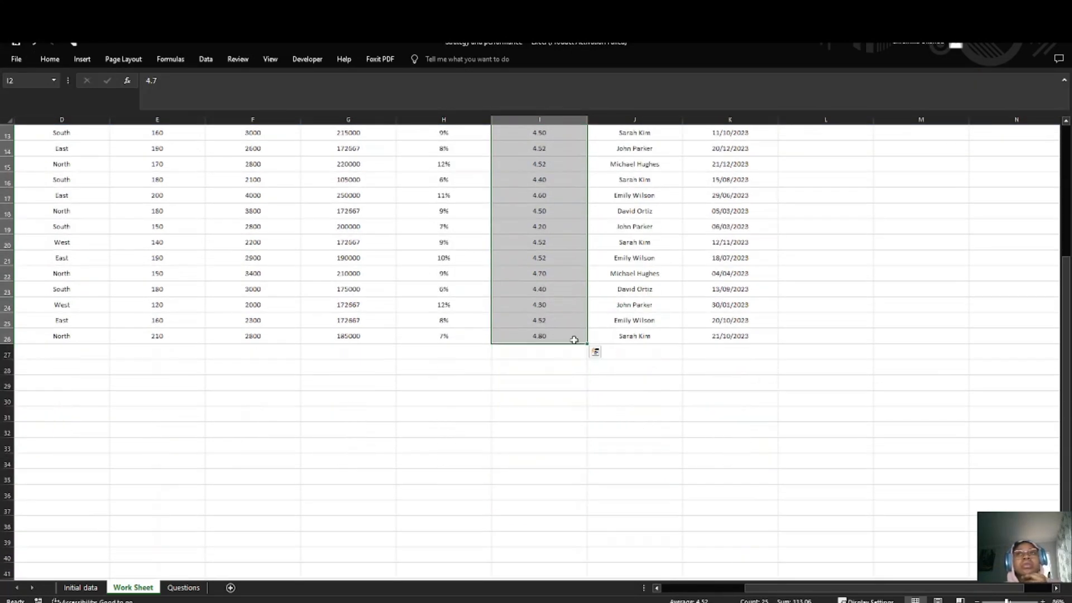
pyautogui.scroll(4, 579, 335)
pyautogui.hscroll(-1, 380, 269)
pyautogui.scroll(-3, 363, 271)
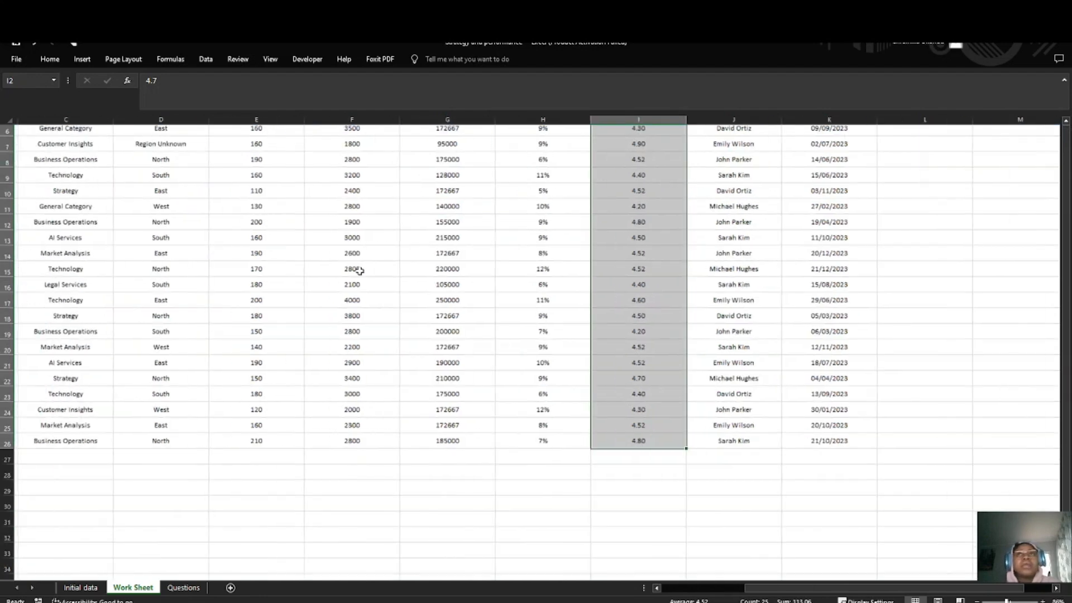
pyautogui.scroll(3, 312, 285)
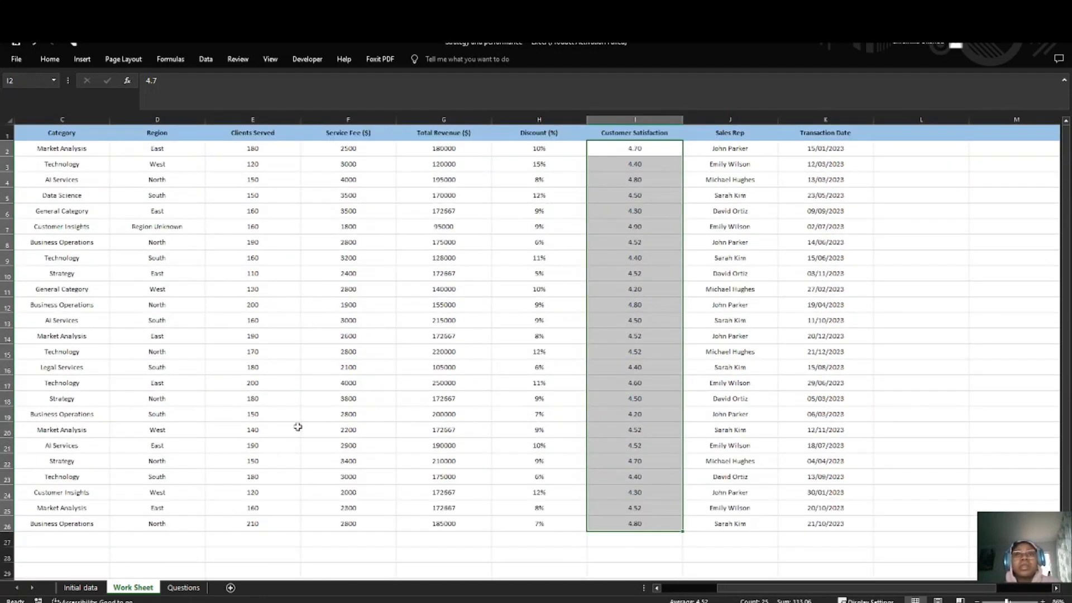
pyautogui.hscroll(4, 296, 426)
pyautogui.hscroll(-5, 319, 434)
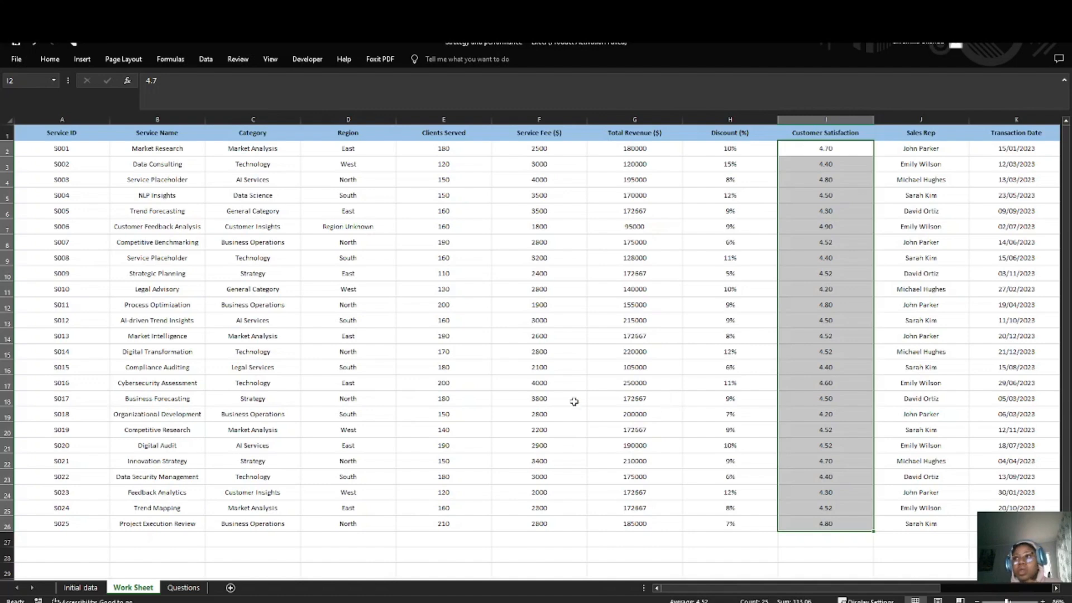
pyautogui.click(182, 591)
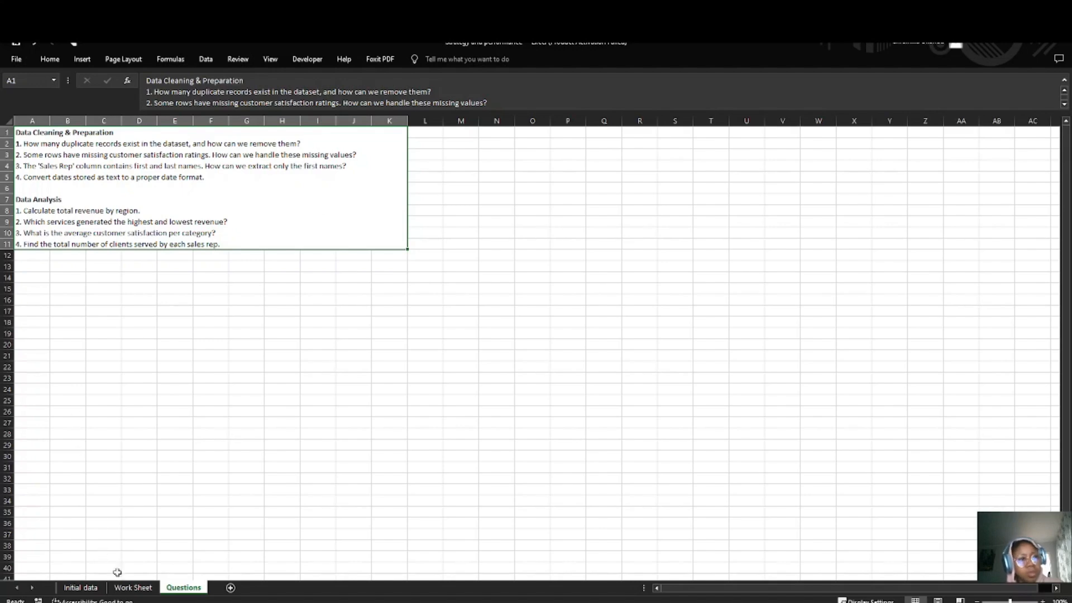
pyautogui.click(132, 588)
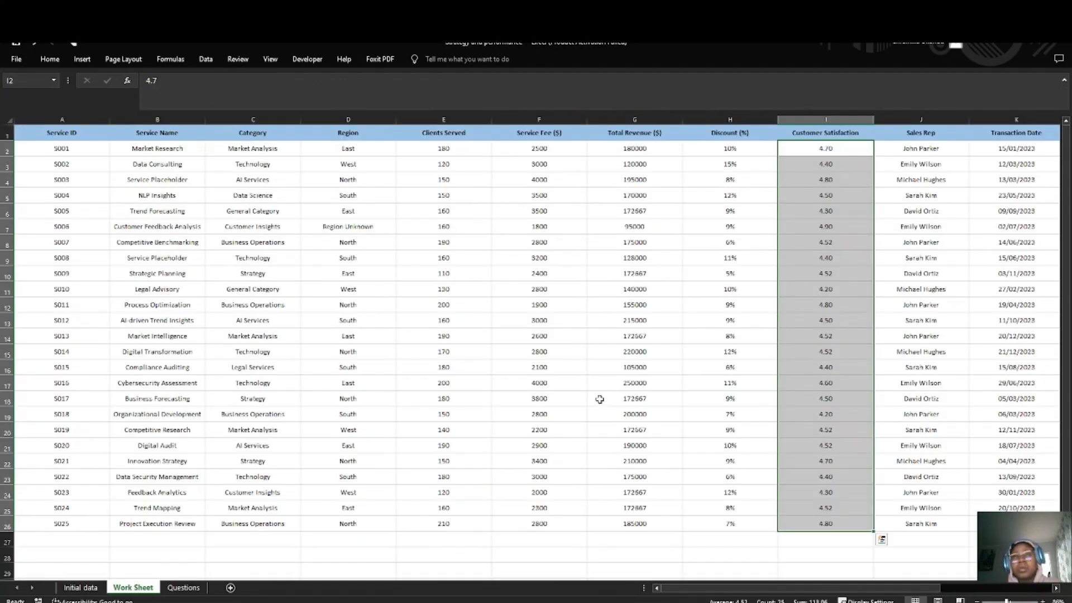
pyautogui.hscroll(2, 568, 402)
pyautogui.click(905, 137)
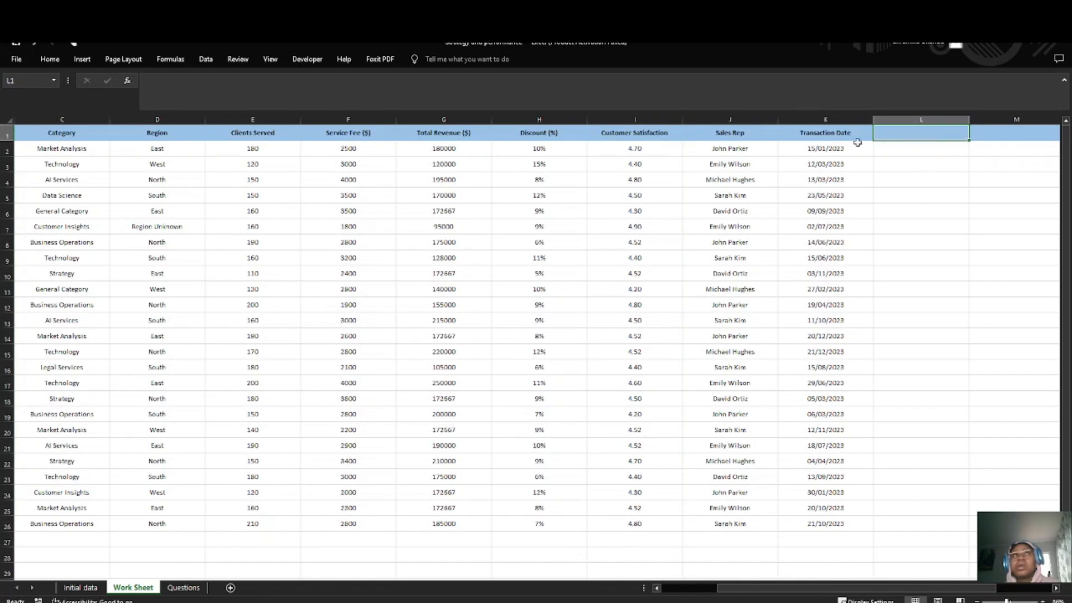
pyautogui.hscroll(-2, 776, 187)
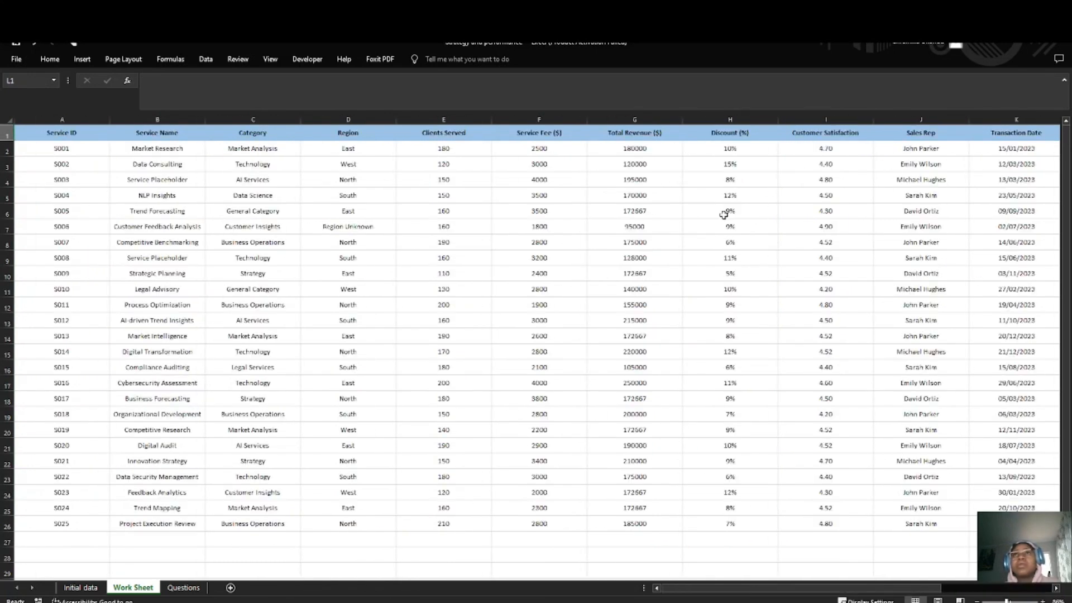
# Step: Move the Transaction Date column from K to column B, between Service ID and Service Name
pyautogui.click(1013, 124)
pyautogui.click(1013, 148)
pyautogui.moveTo(1013, 132); pyautogui.dragTo(1013, 524)
pyautogui.hotkey('ctrl', 'c')
pyautogui.hscroll(6, 400, 299)
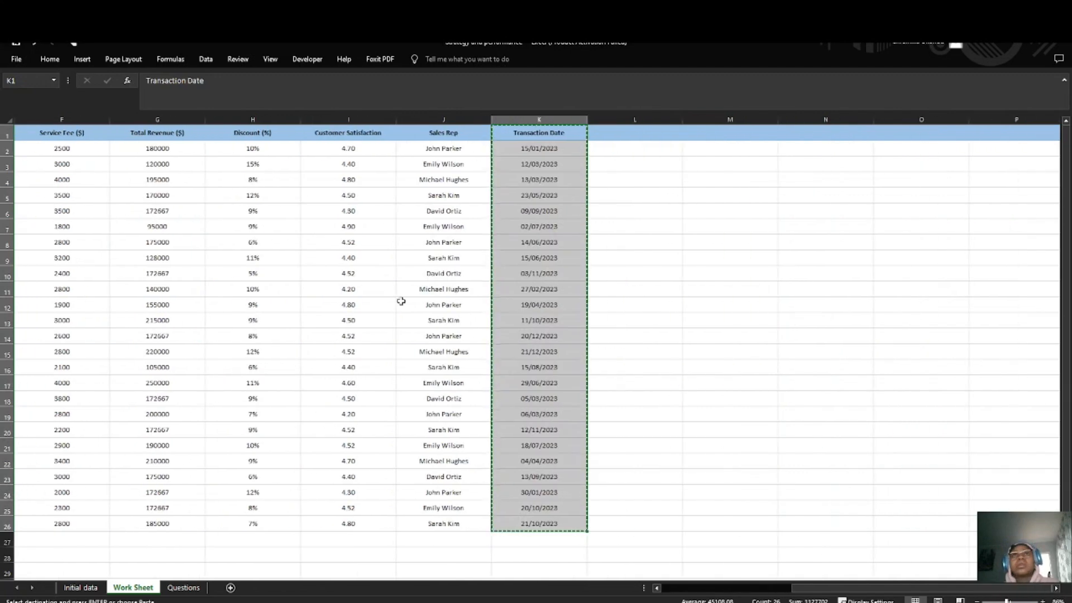
pyautogui.hscroll(-6, 223, 333)
pyautogui.click(125, 129)
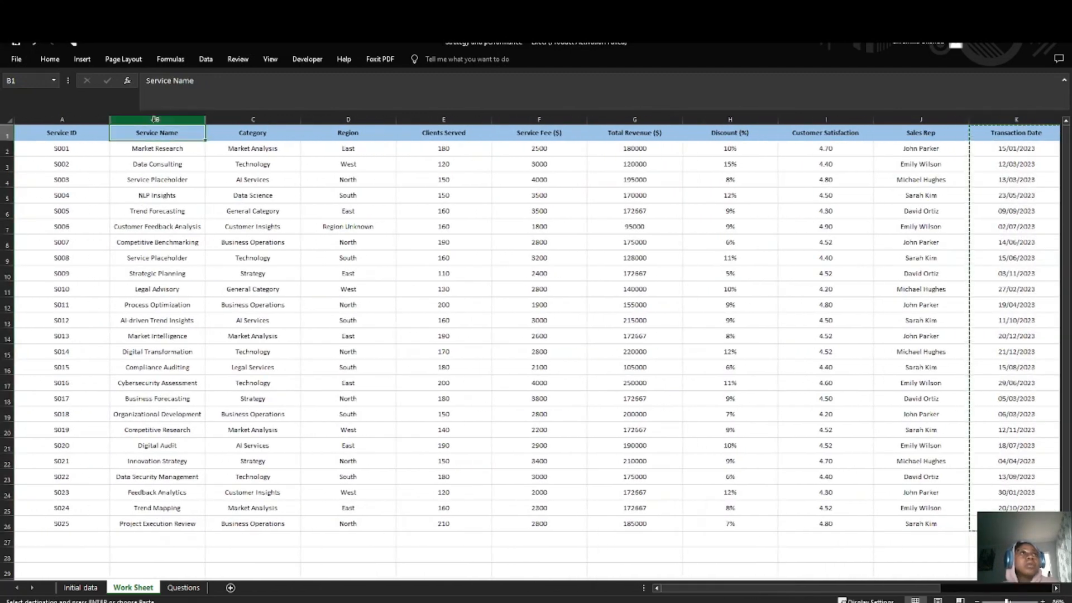
pyautogui.rightClick(160, 120)
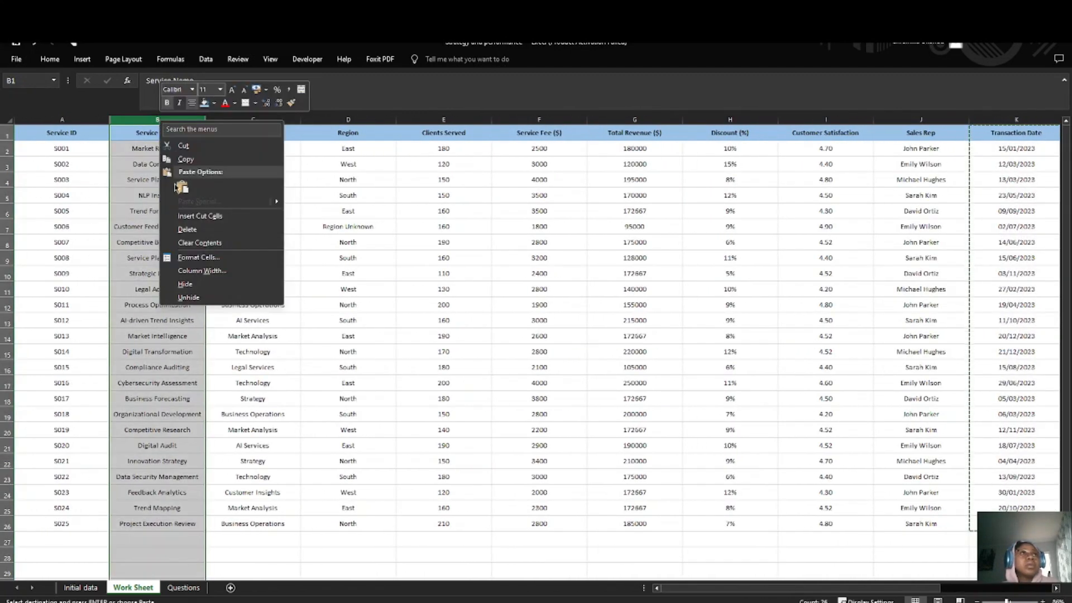
pyautogui.click(187, 217)
pyautogui.click(266, 398)
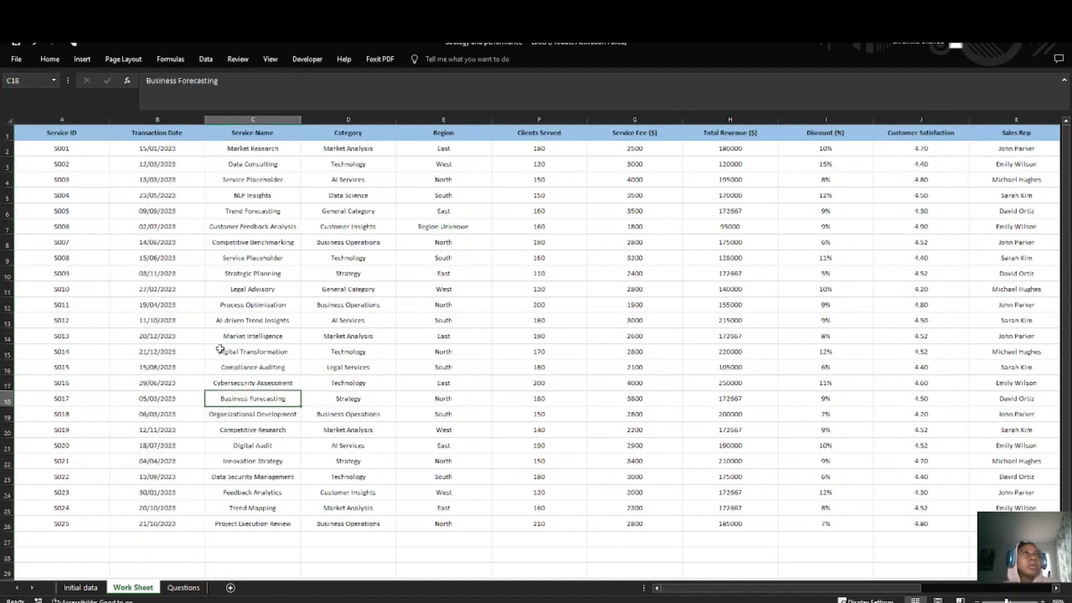
# Step: Enter the header "First names" in L1, beside the Sales Rep column
pyautogui.hscroll(2, 220, 349)
pyautogui.hscroll(3, 607, 404)
pyautogui.click(825, 139)
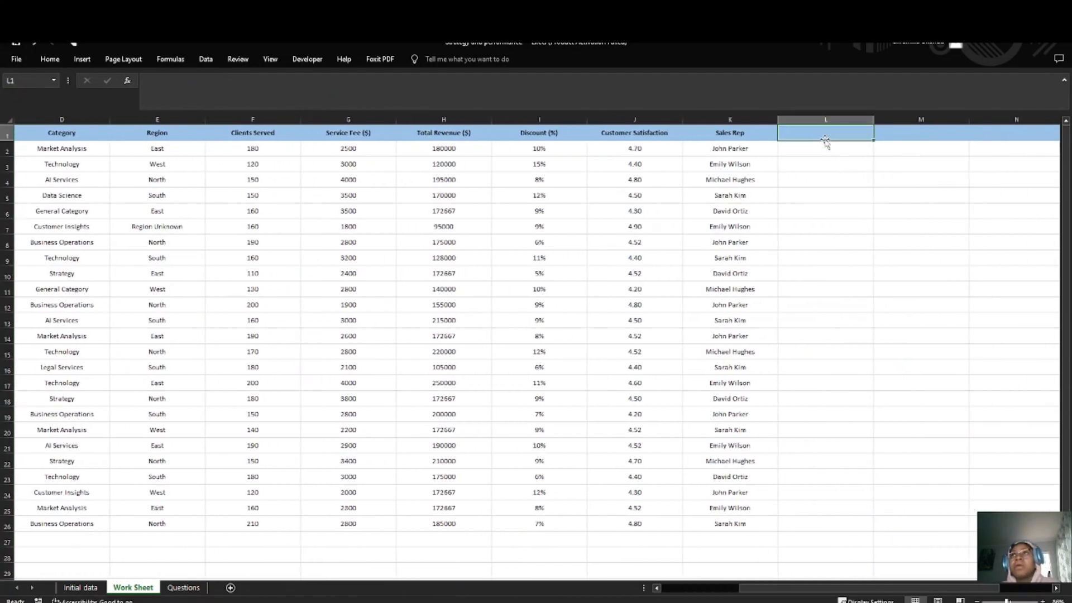
pyautogui.doubleClick(832, 133)
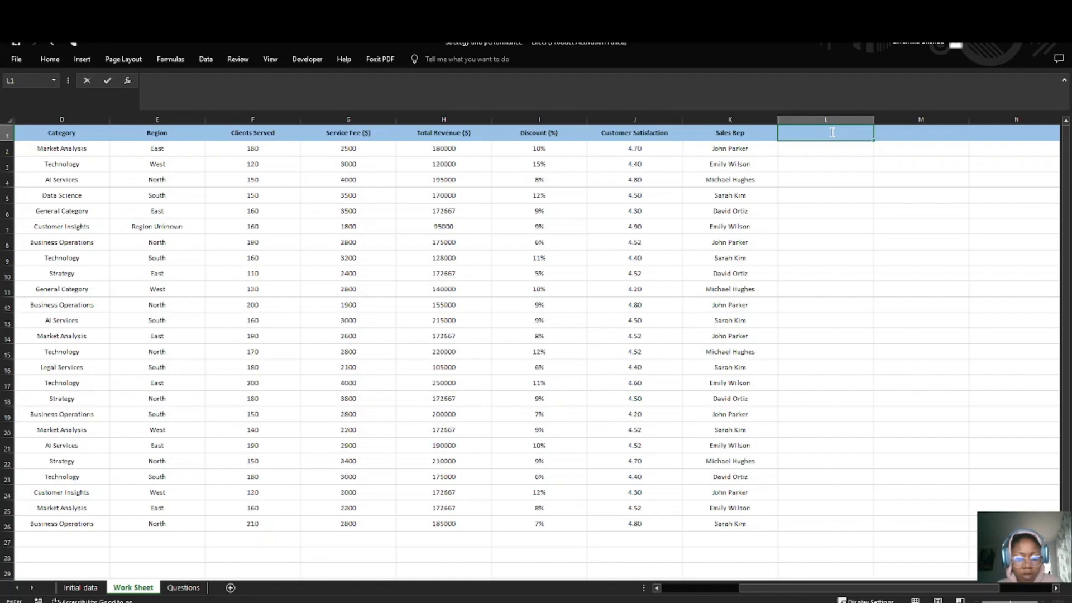
pyautogui.write('First nam')
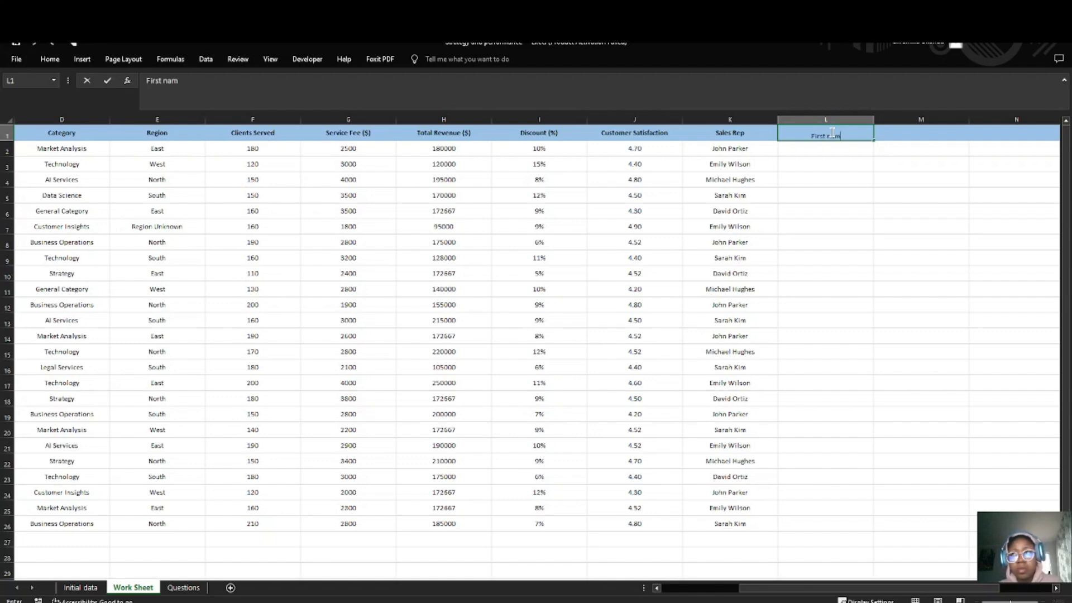
pyautogui.write('es')
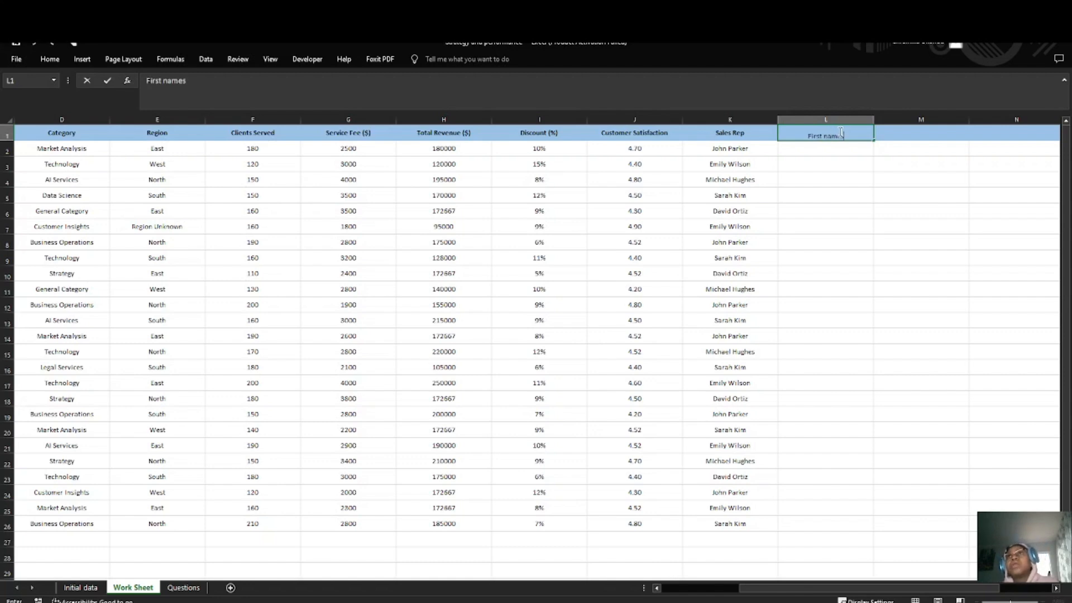
pyautogui.moveTo(845, 135)
pyautogui.mouseDown()
pyautogui.moveTo(803, 137)
pyautogui.moveTo(850, 136)
pyautogui.mouseUp()
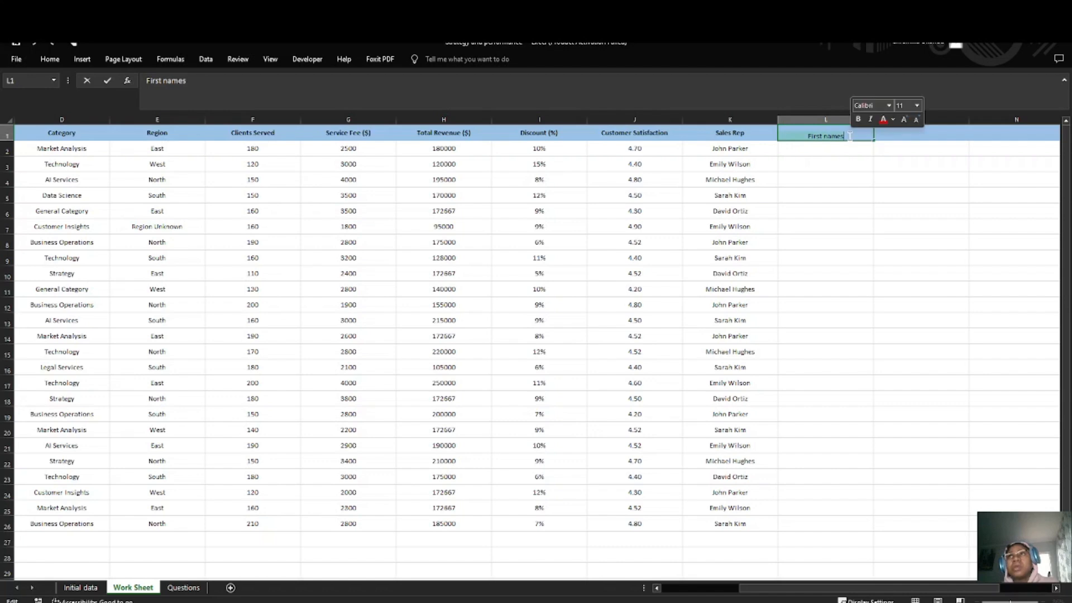
pyautogui.click(848, 159)
# Step: Enter the first two sales reps' first names in L2 and L3, and accept the Flash Fill suggestions down to L26
pyautogui.click(830, 146)
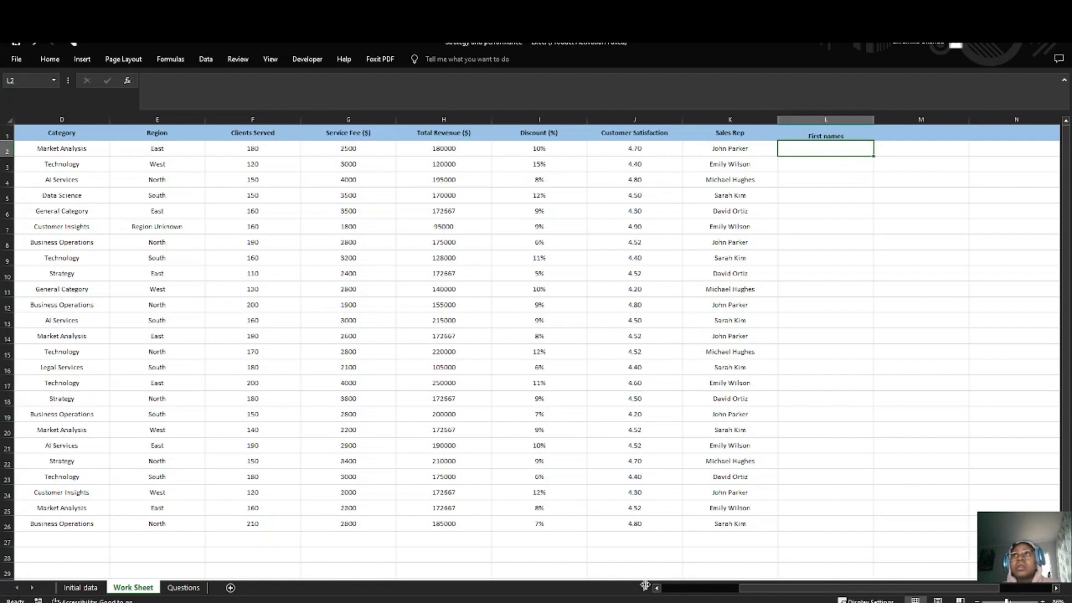
pyautogui.doubleClick(807, 146)
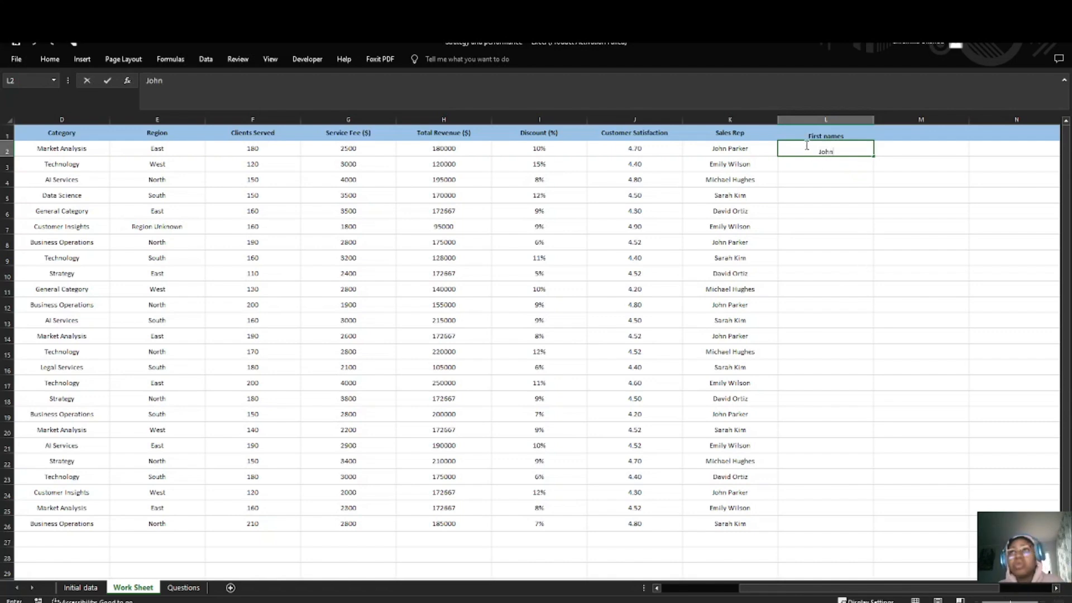
pyautogui.press('Return')
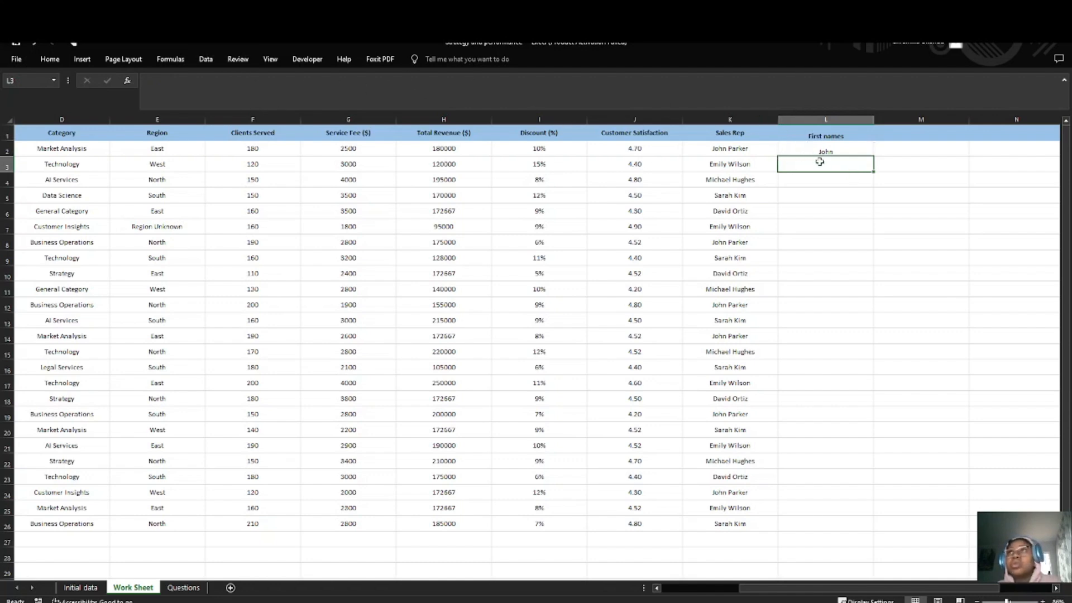
pyautogui.write('Emily')
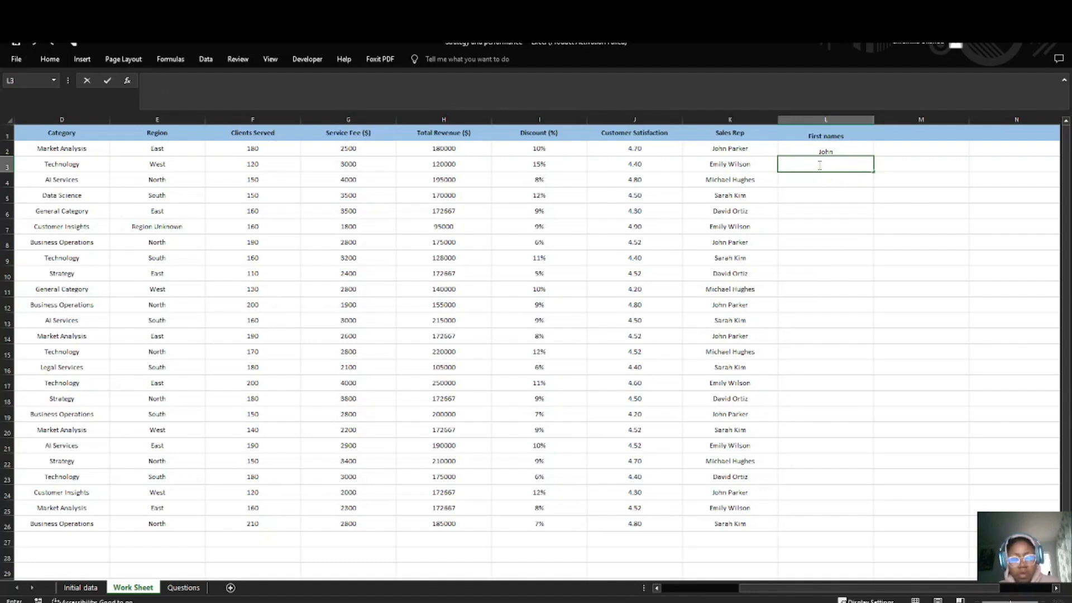
pyautogui.write('Emily')
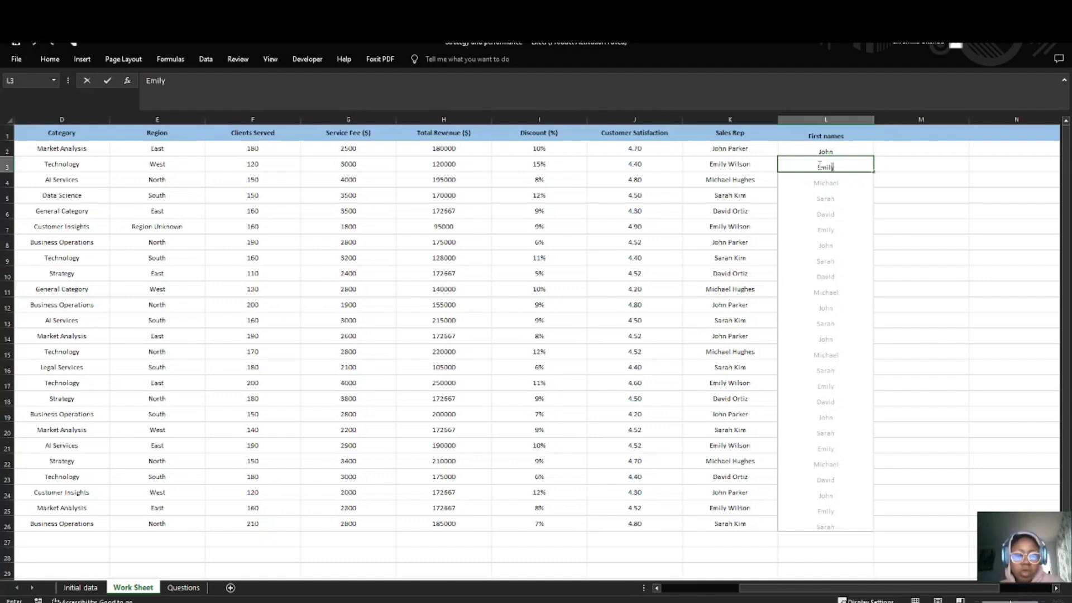
pyautogui.press('Tab')
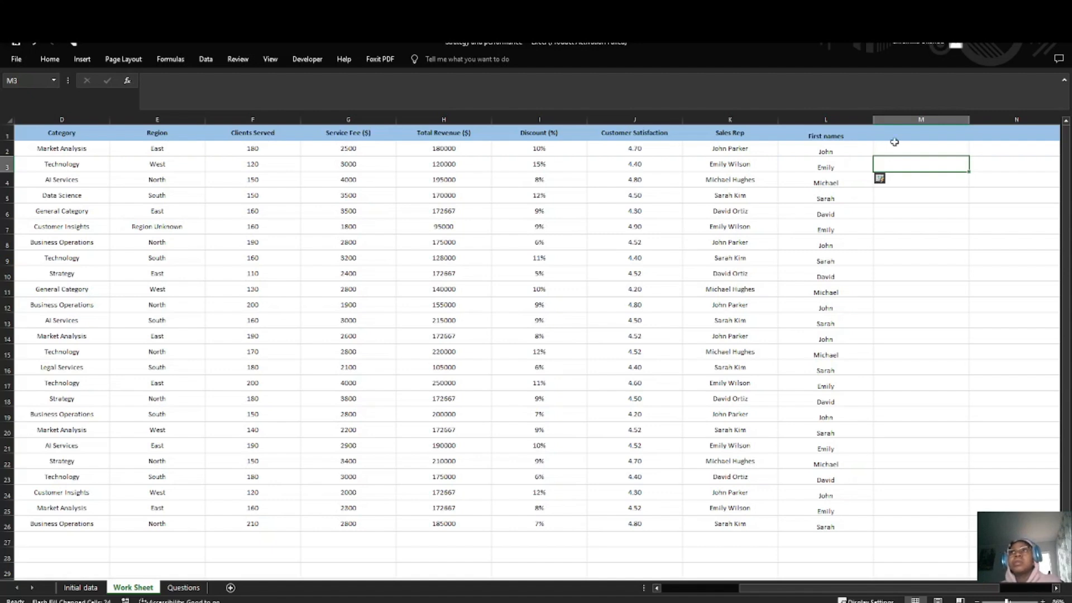
# Step: Enter the header "Last names" in M1, beside the First names column
pyautogui.doubleClick(897, 135)
pyautogui.write('Last')
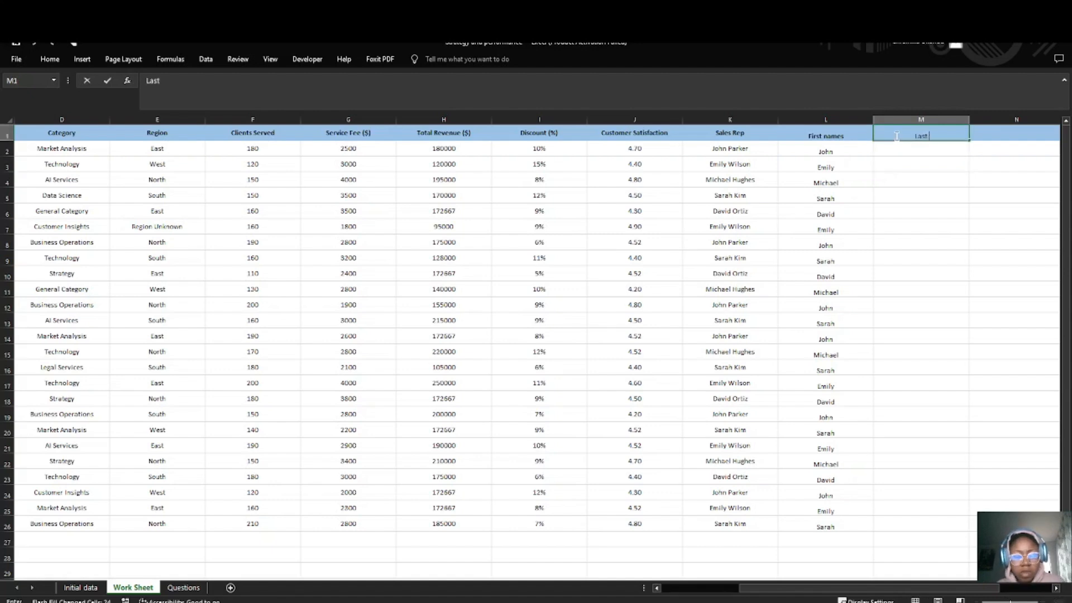
pyautogui.write(' names')
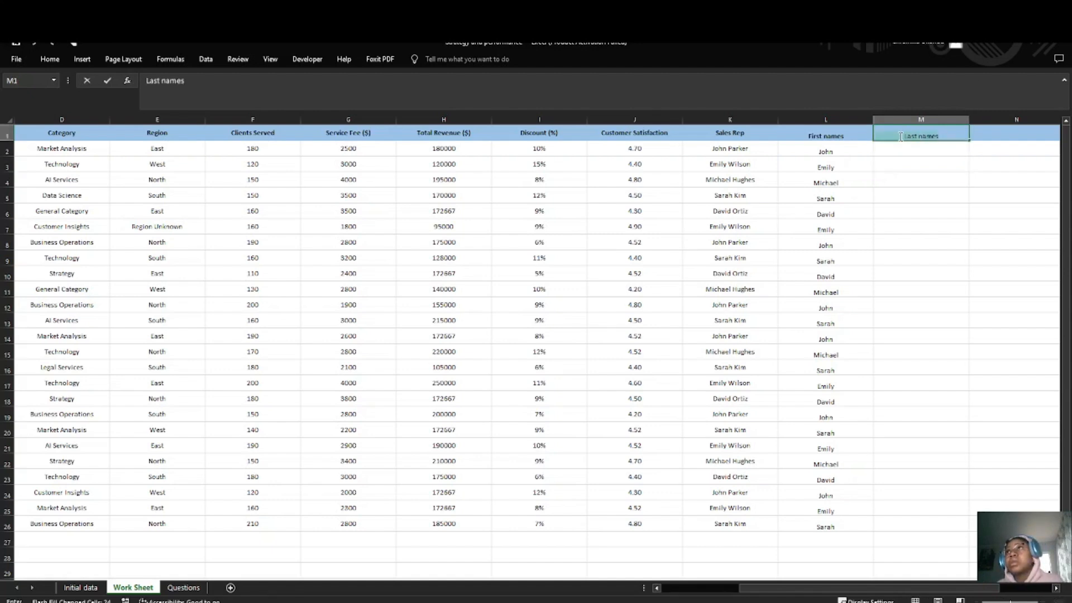
pyautogui.doubleClick(900, 137)
pyautogui.press('Return')
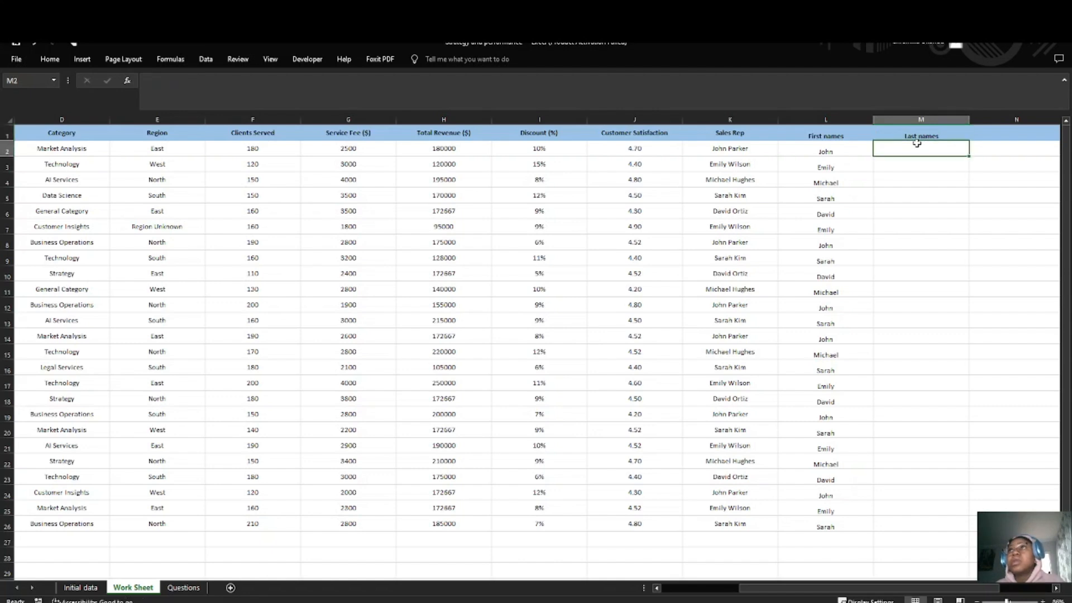
# Step: Enter the first two sales reps' last names in M2 and M3, and accept the Flash Fill suggestions down to M26
pyautogui.press('Right')
pyautogui.write('p')
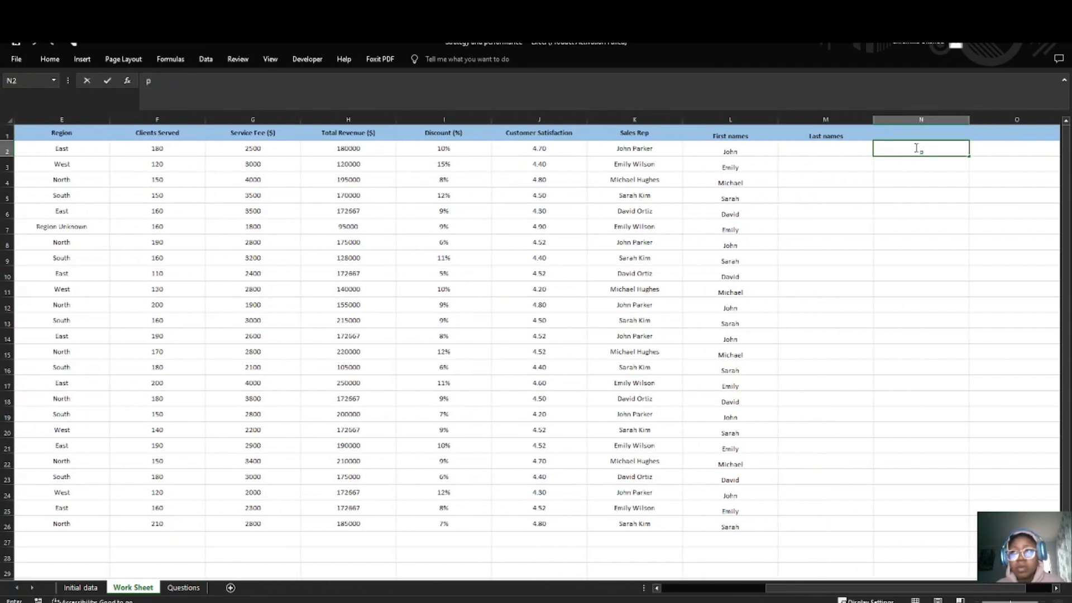
pyautogui.click(791, 148)
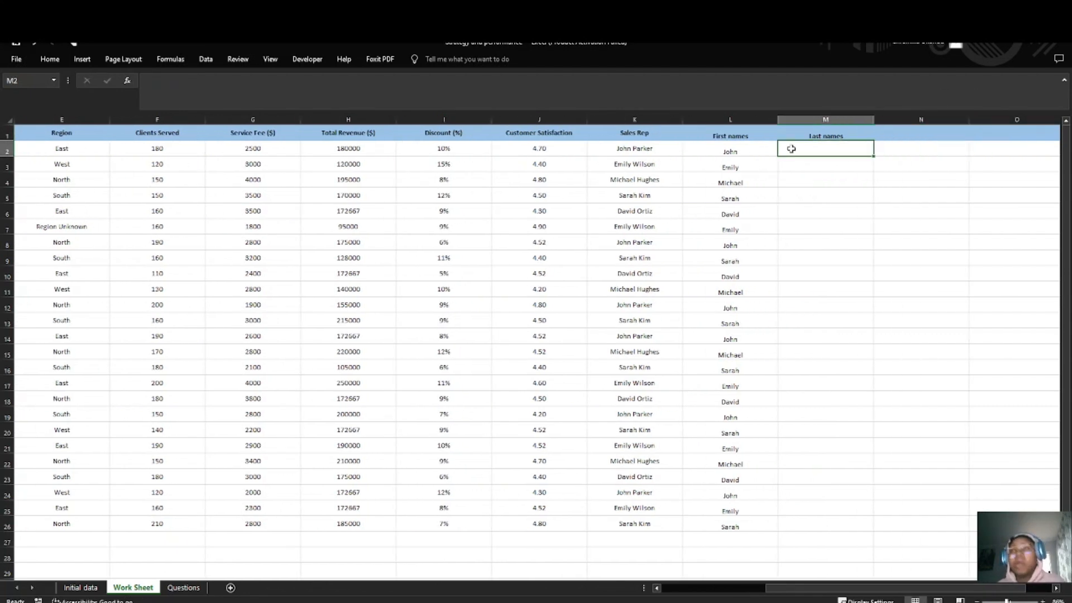
pyautogui.write('Parker')
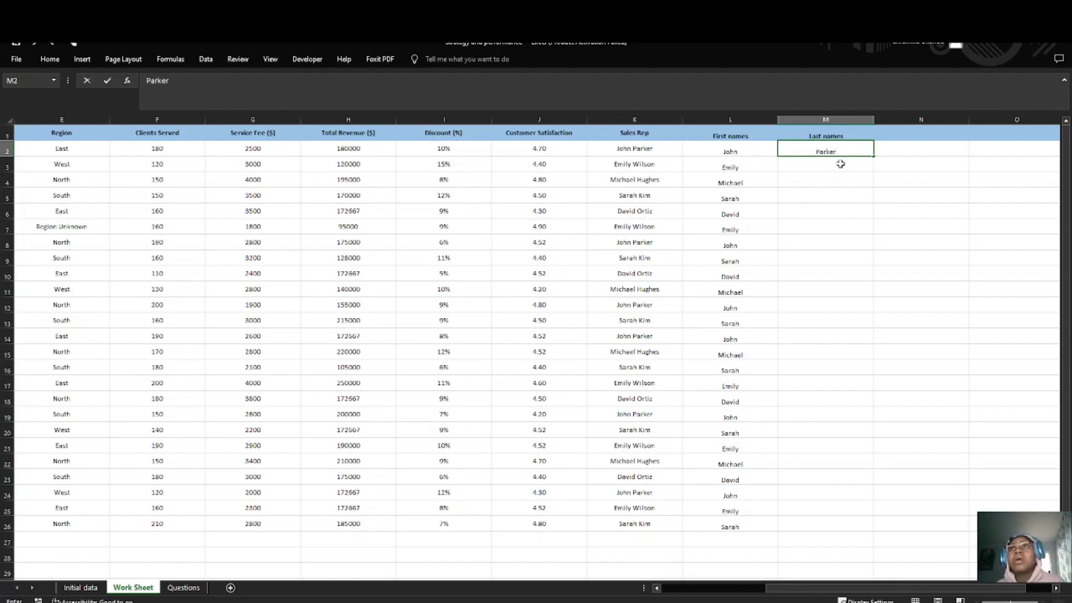
pyautogui.press('Return')
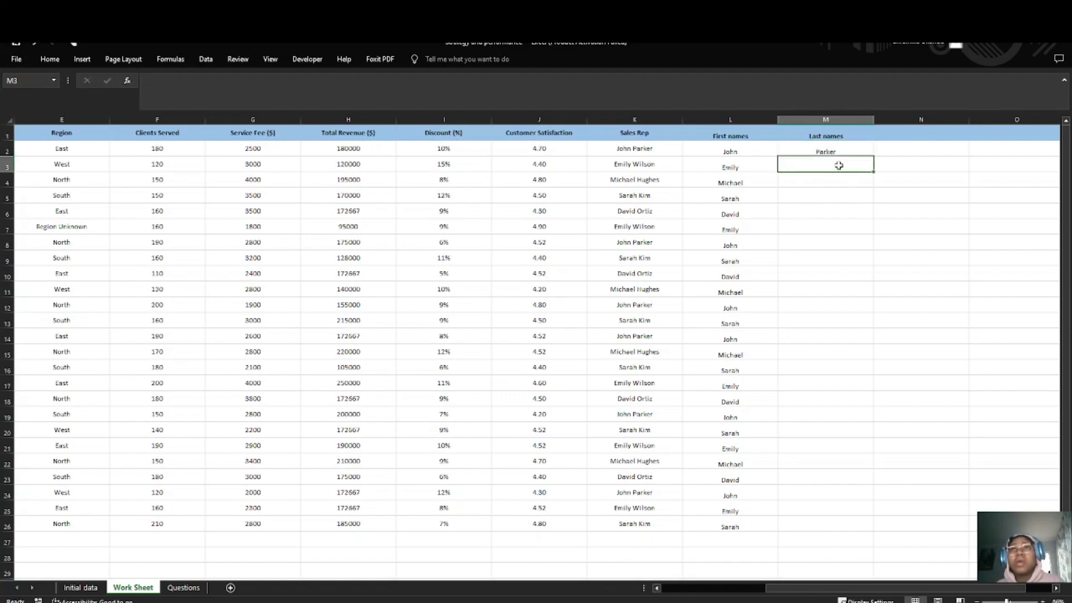
pyautogui.write('Wilson')
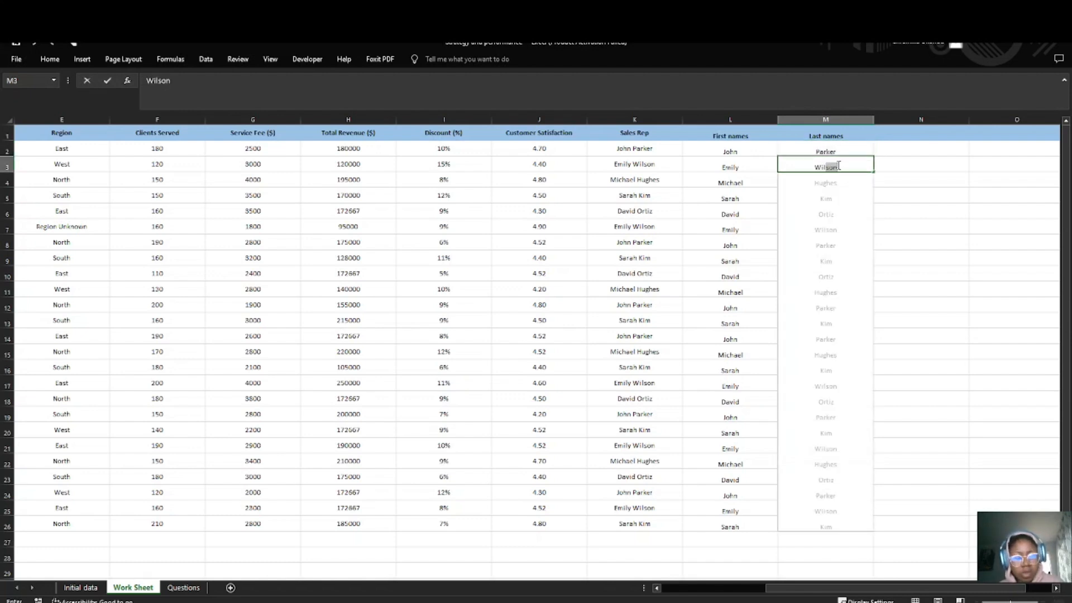
pyautogui.press('Tab')
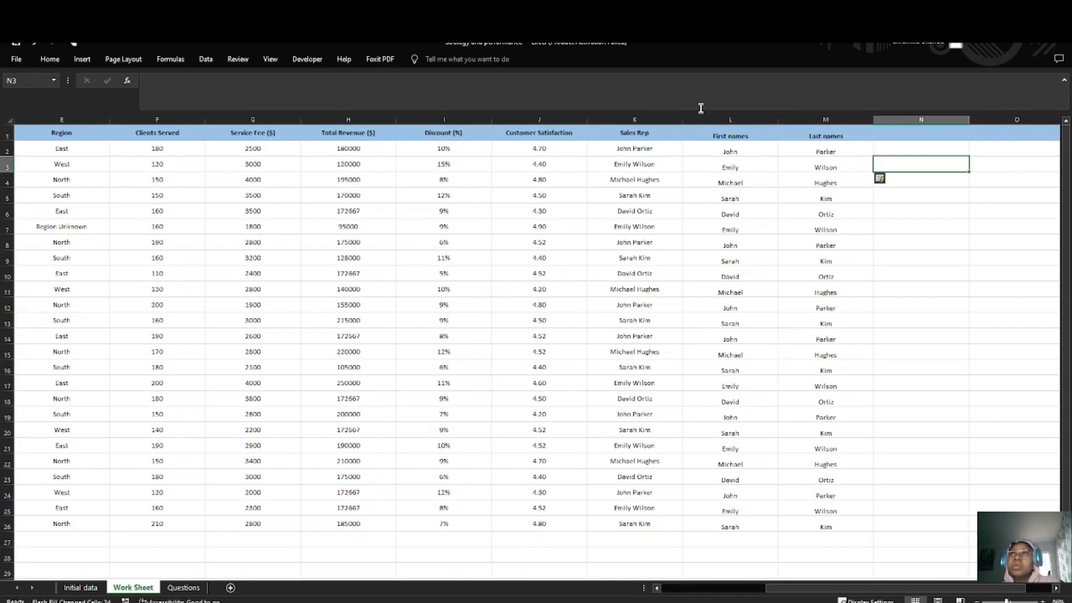
# Step: Check the data cleaning tasks on the Questions sheet, and return to the Transaction Date column in the Work Sheet
pyautogui.click(183, 588)
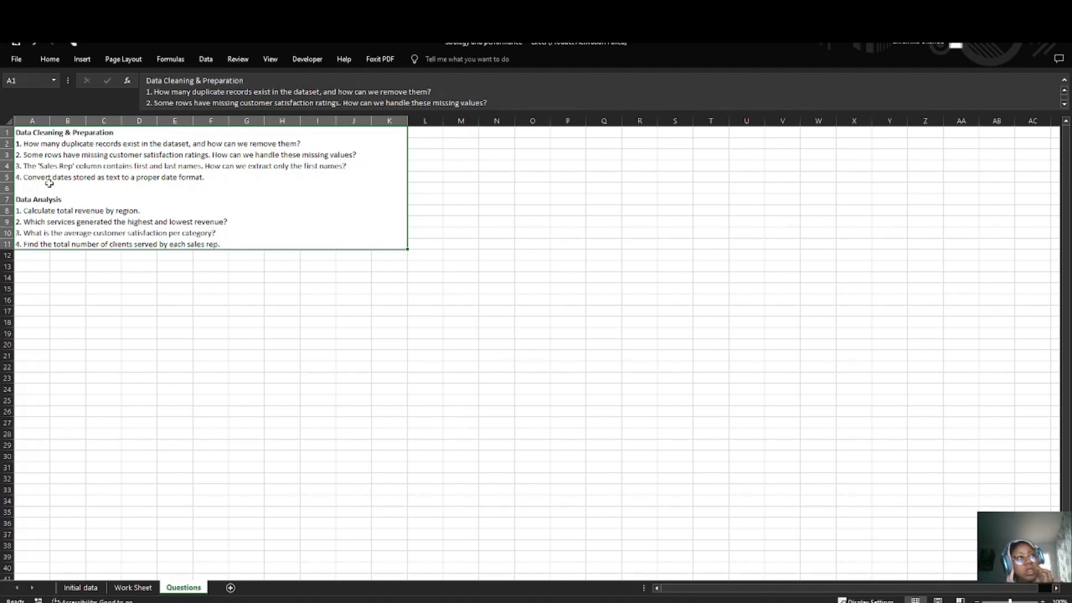
pyautogui.click(81, 587)
pyautogui.click(134, 587)
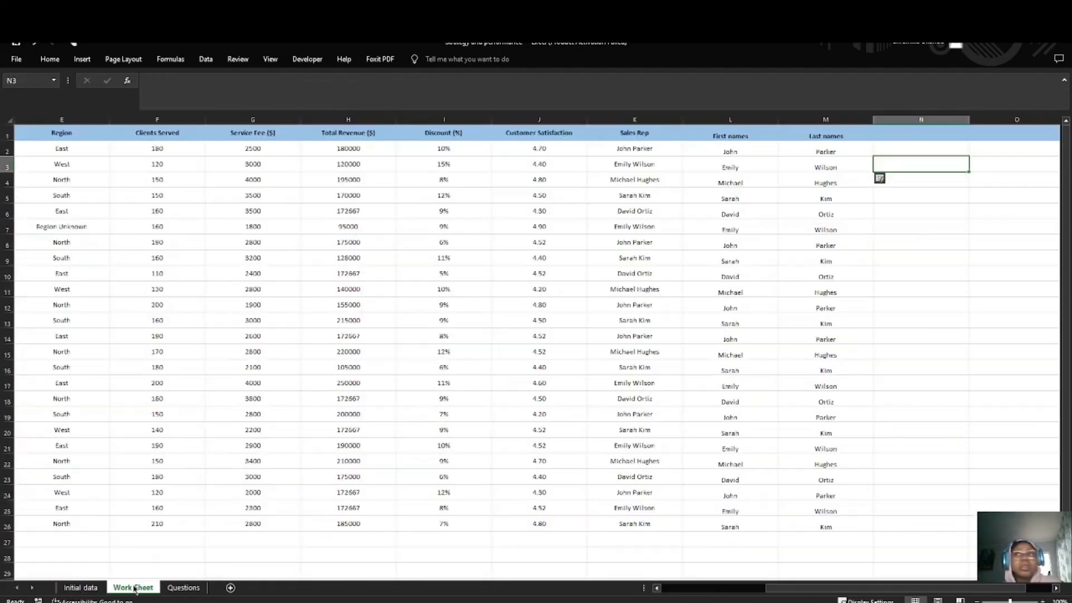
pyautogui.click(234, 431)
pyautogui.hscroll(-4, 237, 432)
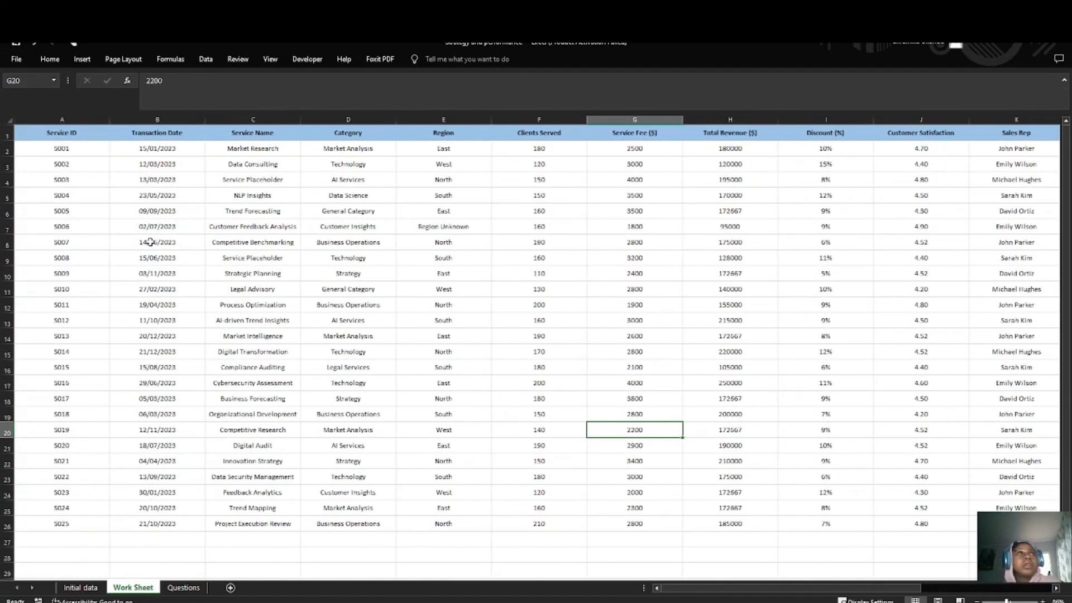
pyautogui.click(178, 129)
pyautogui.click(174, 120)
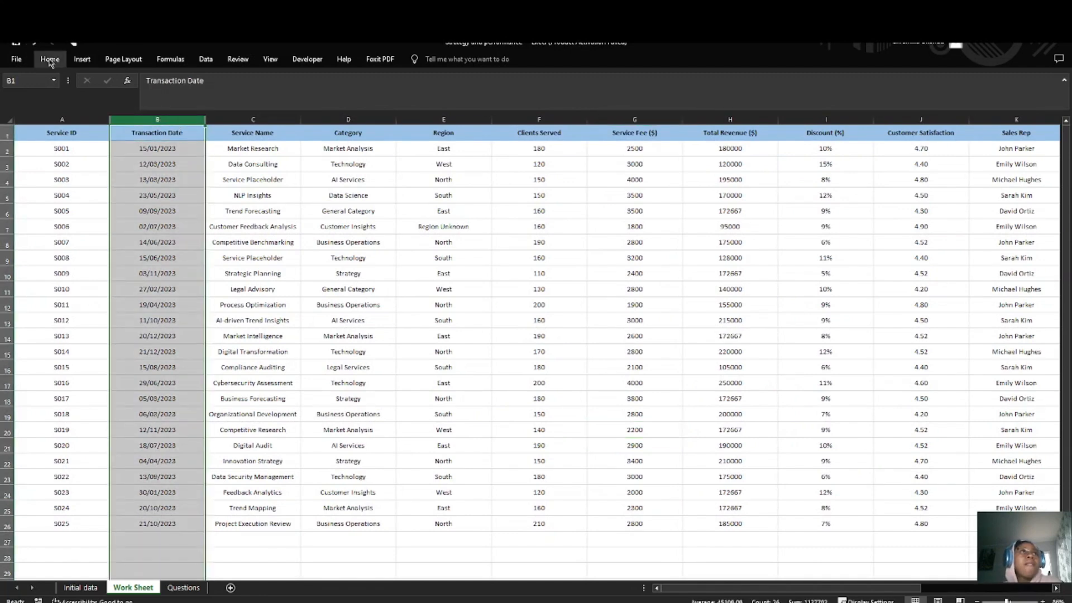
pyautogui.click(202, 60)
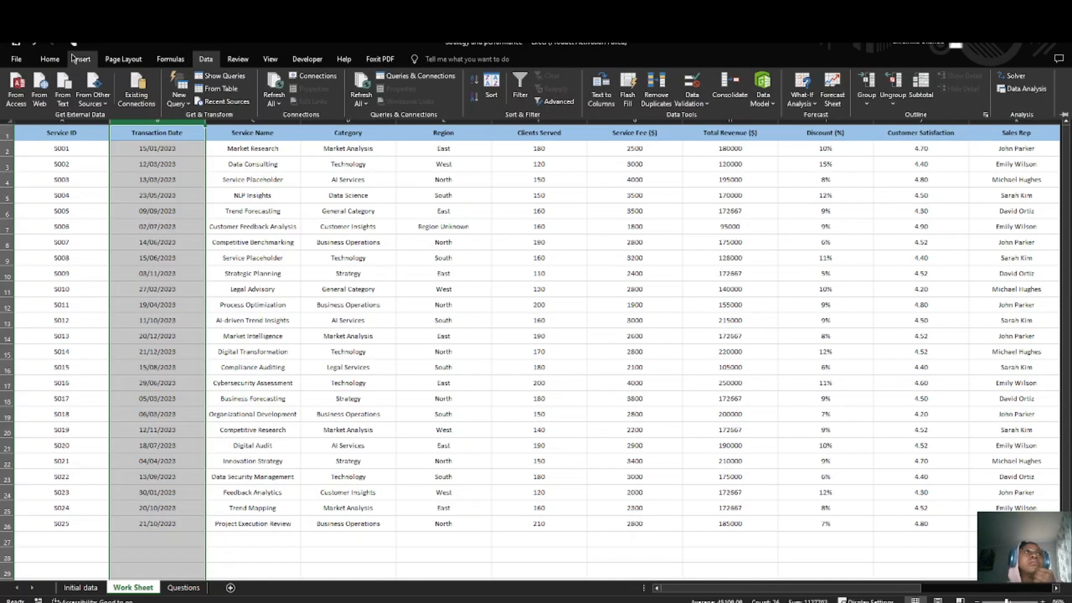
pyautogui.click(49, 59)
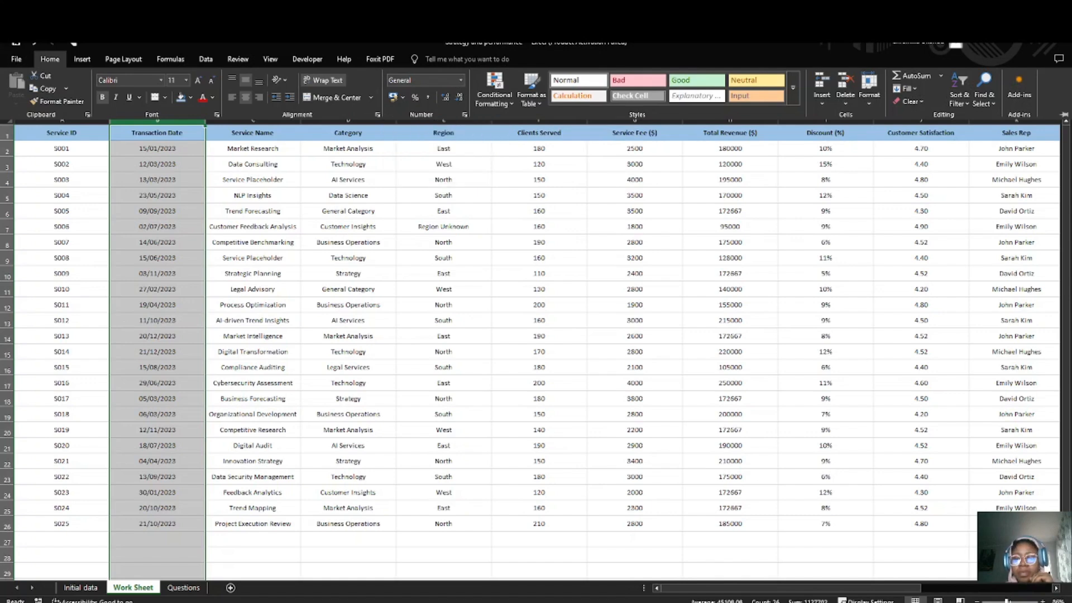
pyautogui.hotkey('alt', 'Tab')
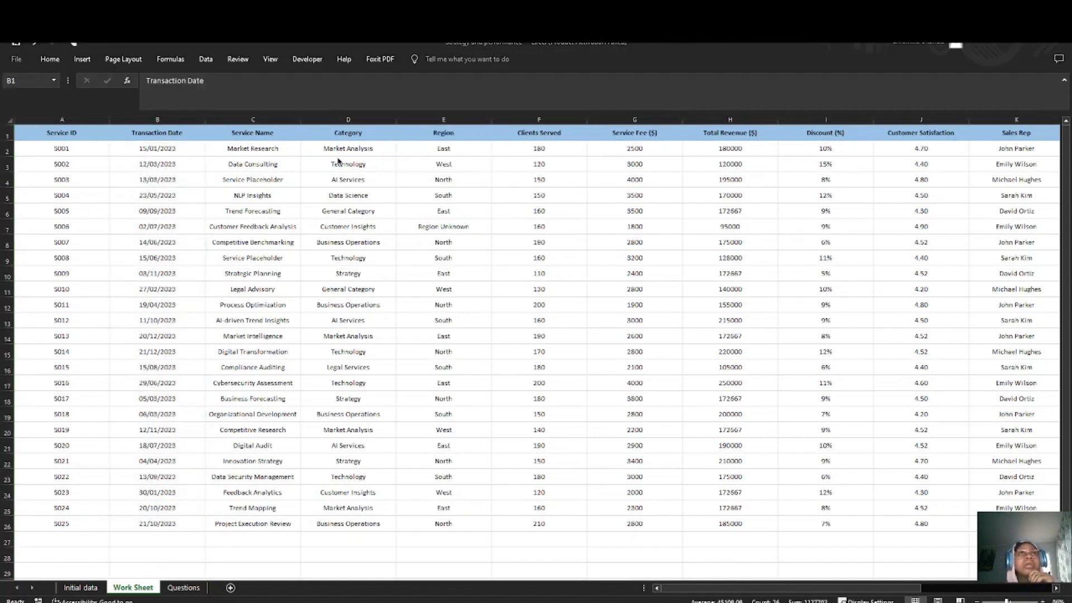
pyautogui.hotkey('alt', 'Tab')
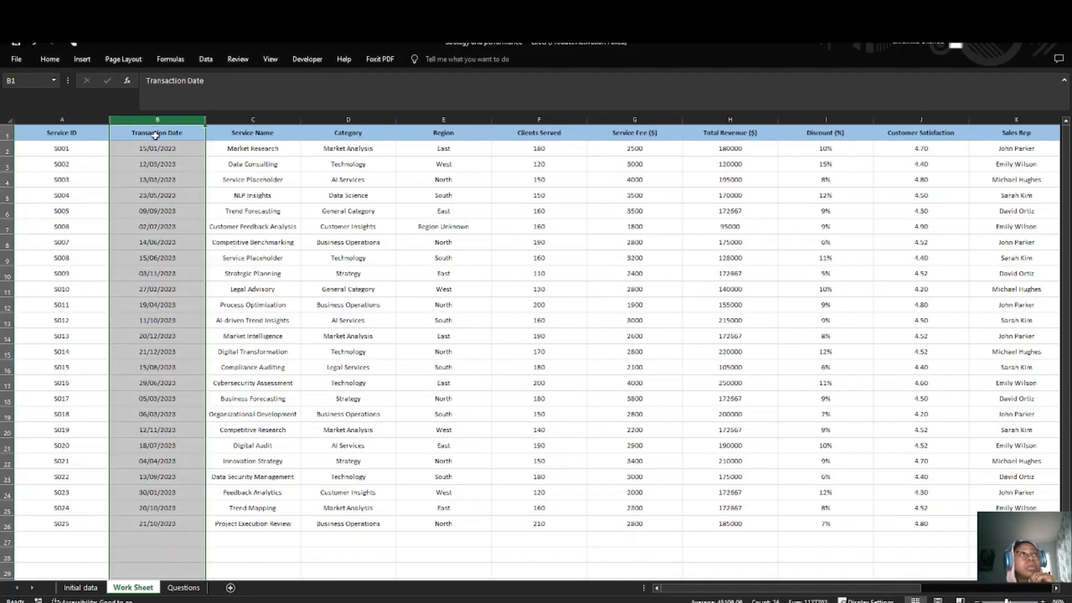
pyautogui.click(253, 383)
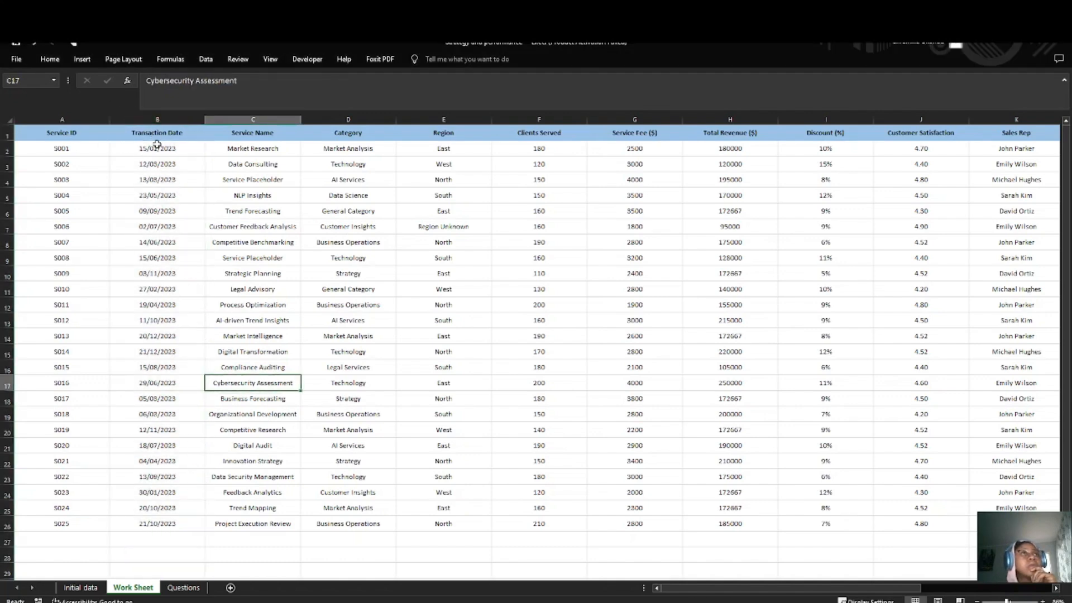
pyautogui.moveTo(157, 144); pyautogui.dragTo(171, 522)
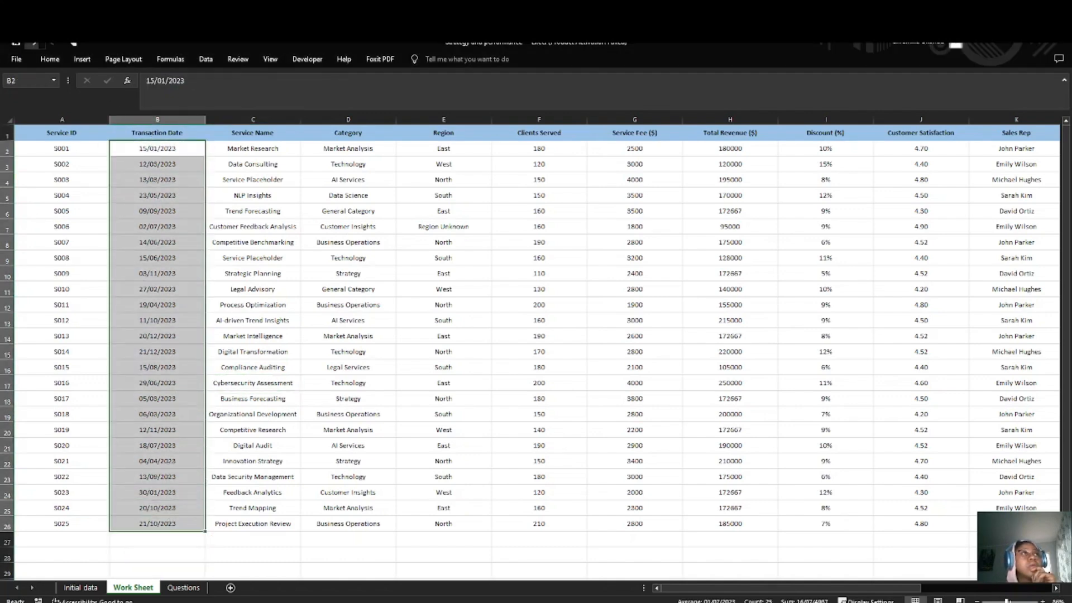
pyautogui.click(50, 59)
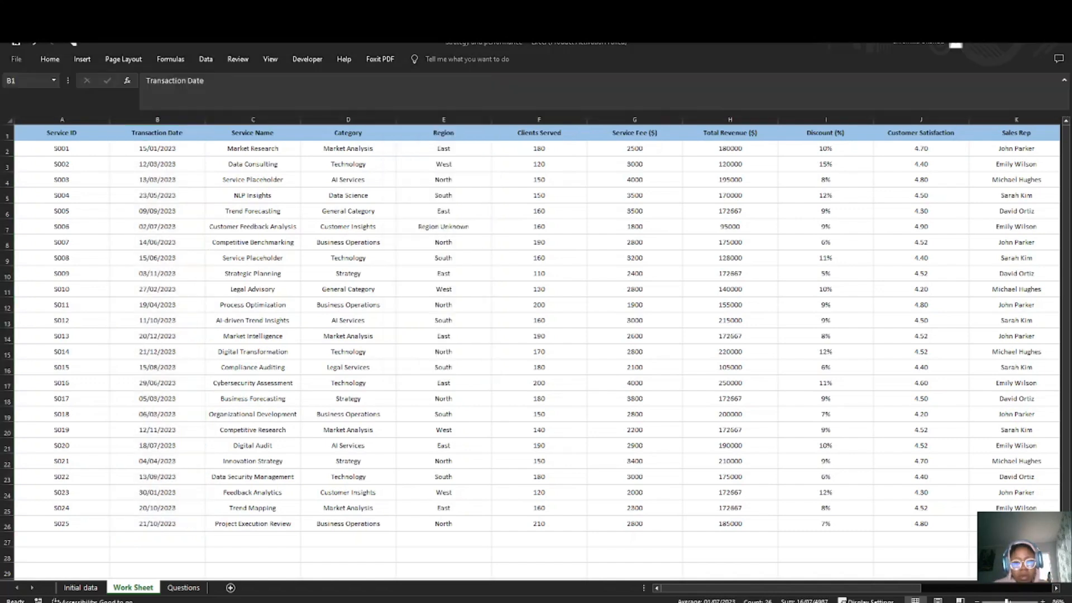
# Step: Format the Transaction Date cells B1:B26 with the 2012-03-14 date type, keeping the English (United Kingdom) locale
pyautogui.click(175, 121)
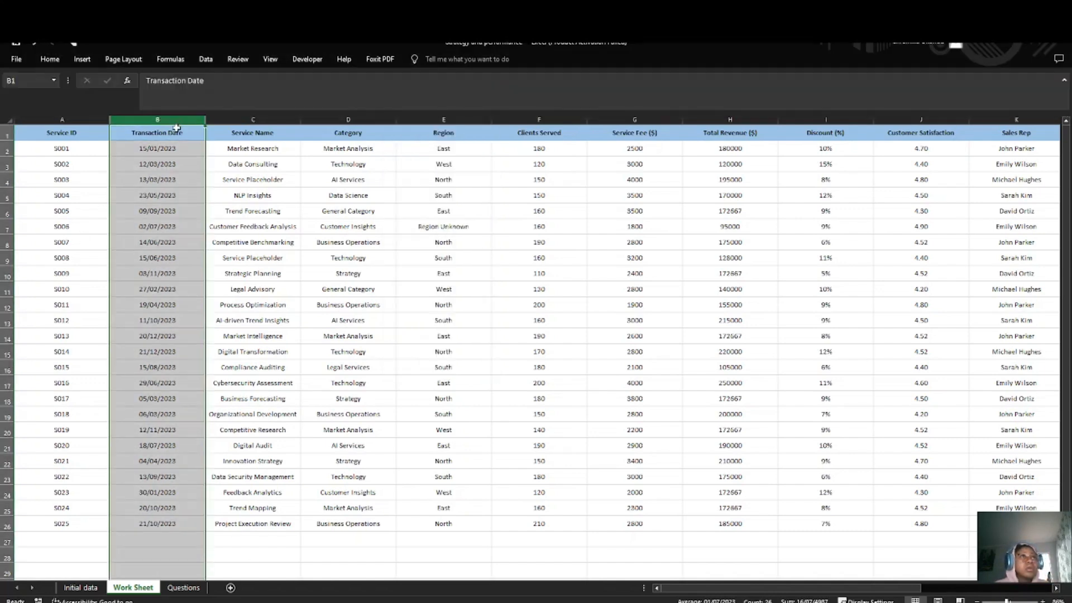
pyautogui.moveTo(146, 134); pyautogui.dragTo(155, 525)
pyautogui.click(49, 59)
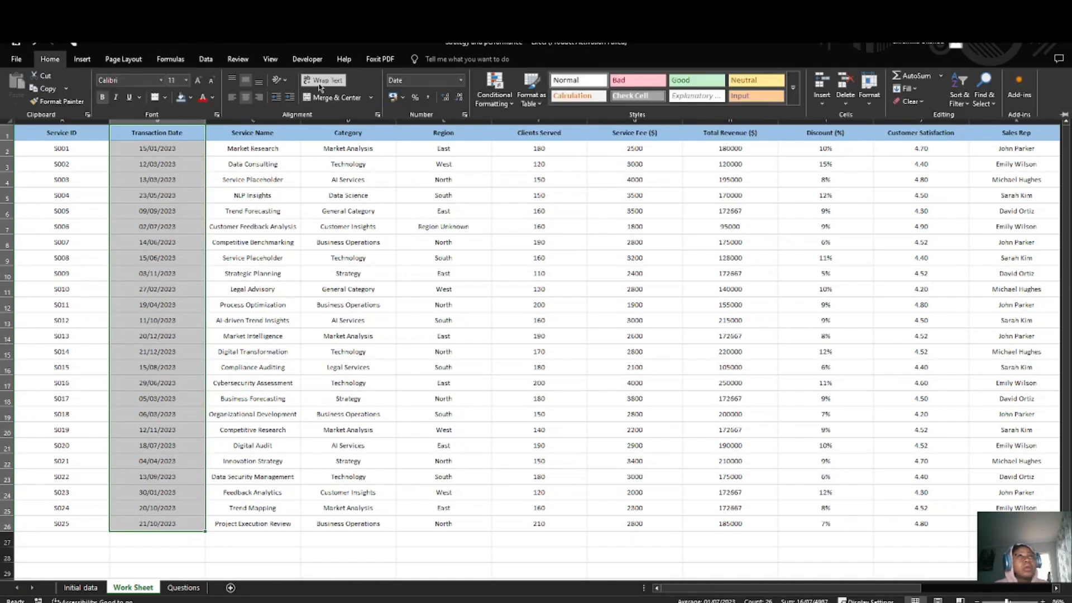
pyautogui.click(460, 80)
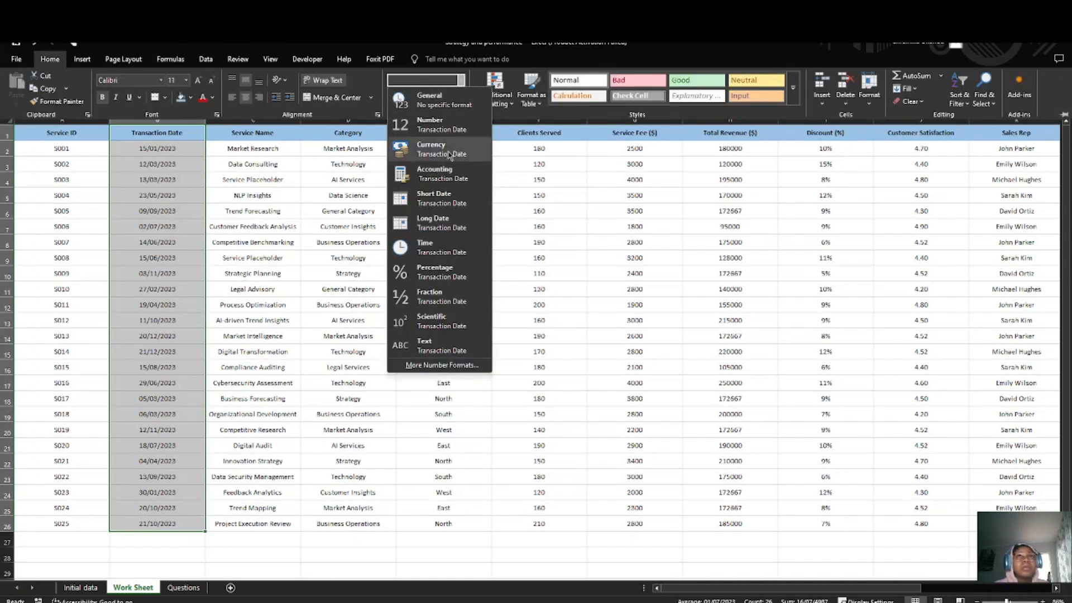
pyautogui.click(442, 365)
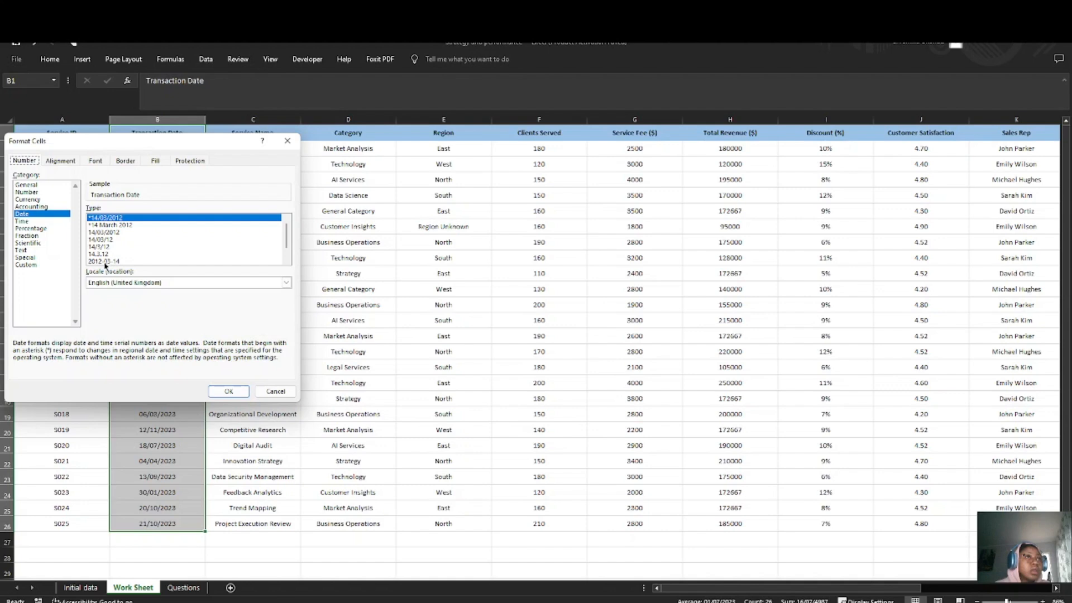
pyautogui.click(105, 261)
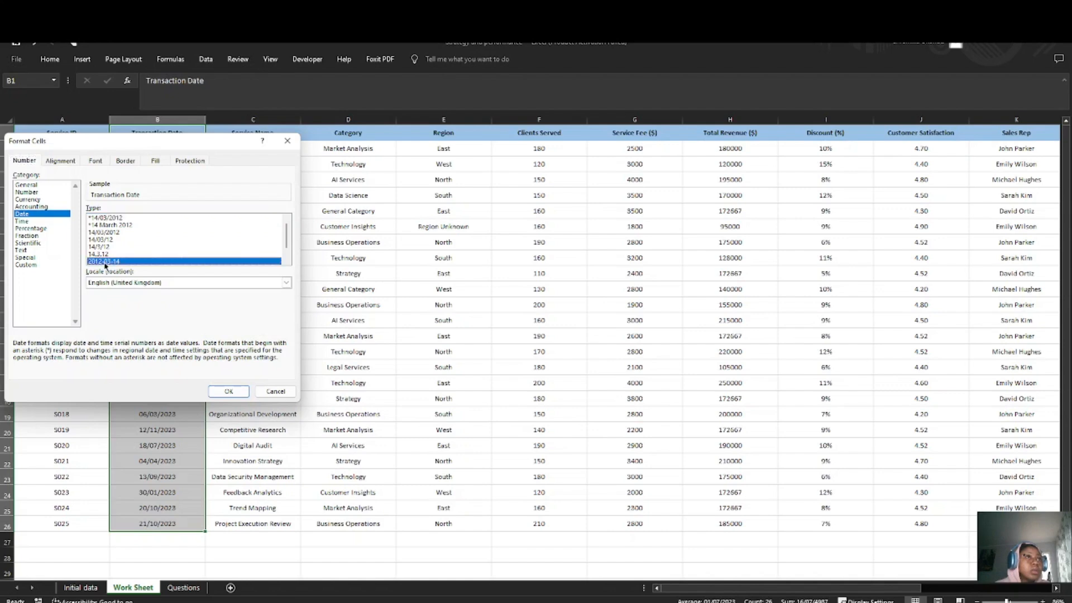
pyautogui.click(228, 392)
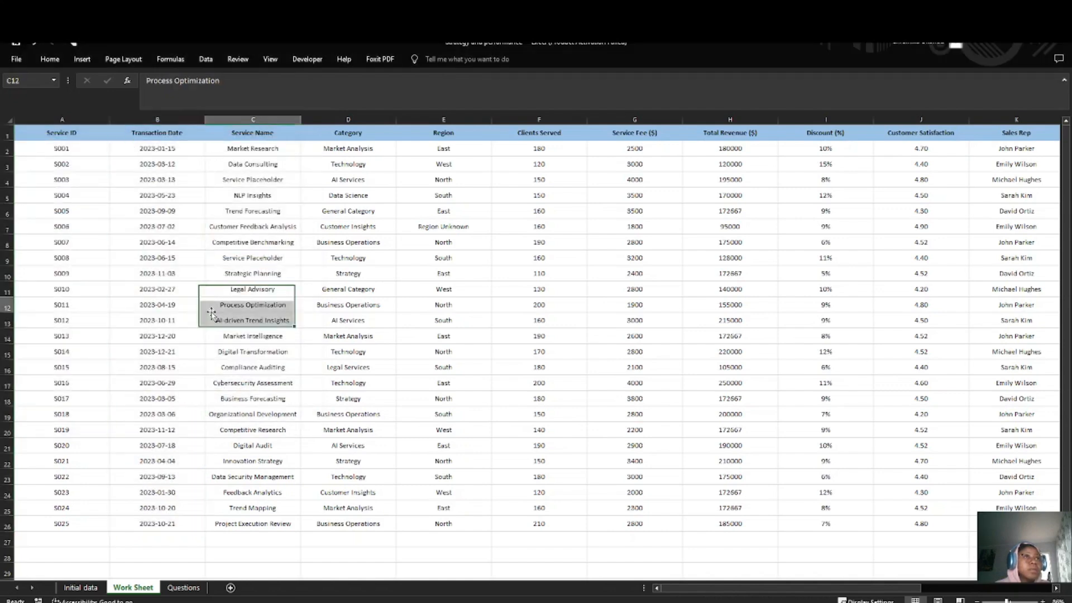
pyautogui.click(234, 305)
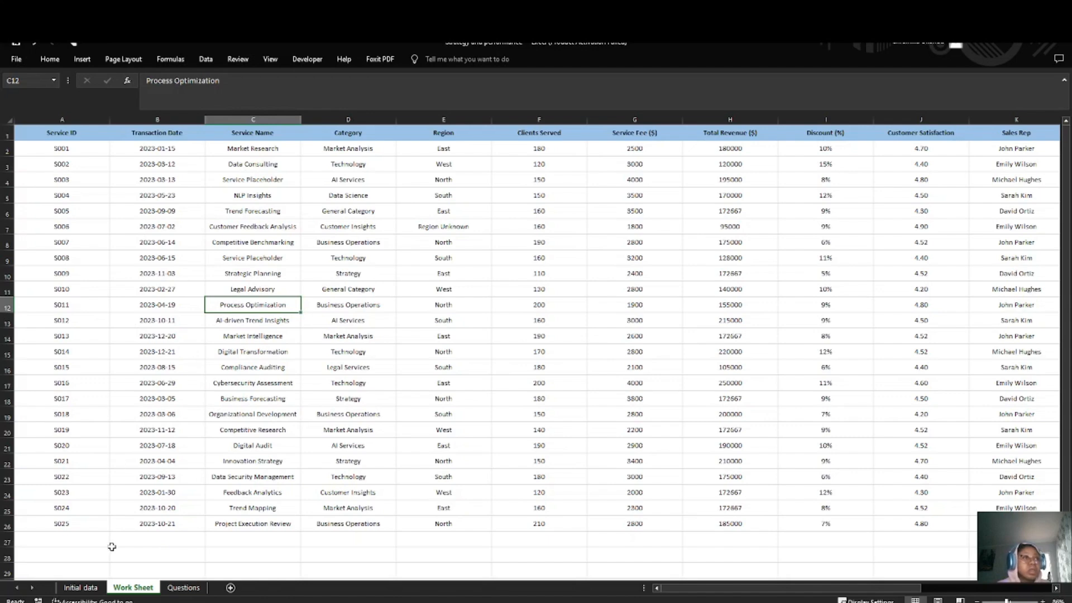
# Step: Read the data analysis tasks on the Questions sheet, and return to the Work Sheet
pyautogui.click(184, 589)
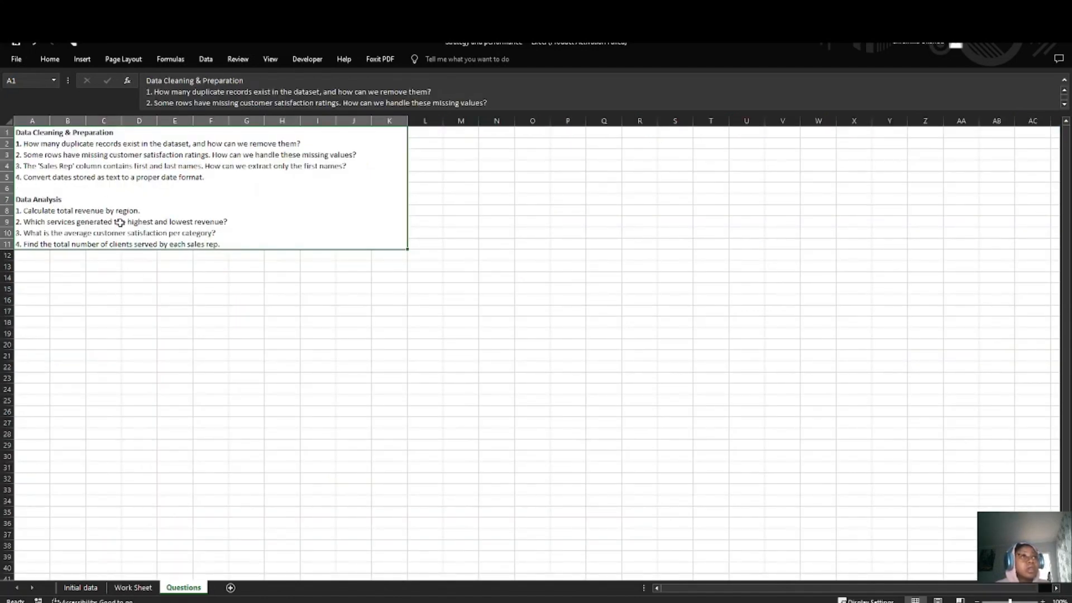
pyautogui.click(126, 590)
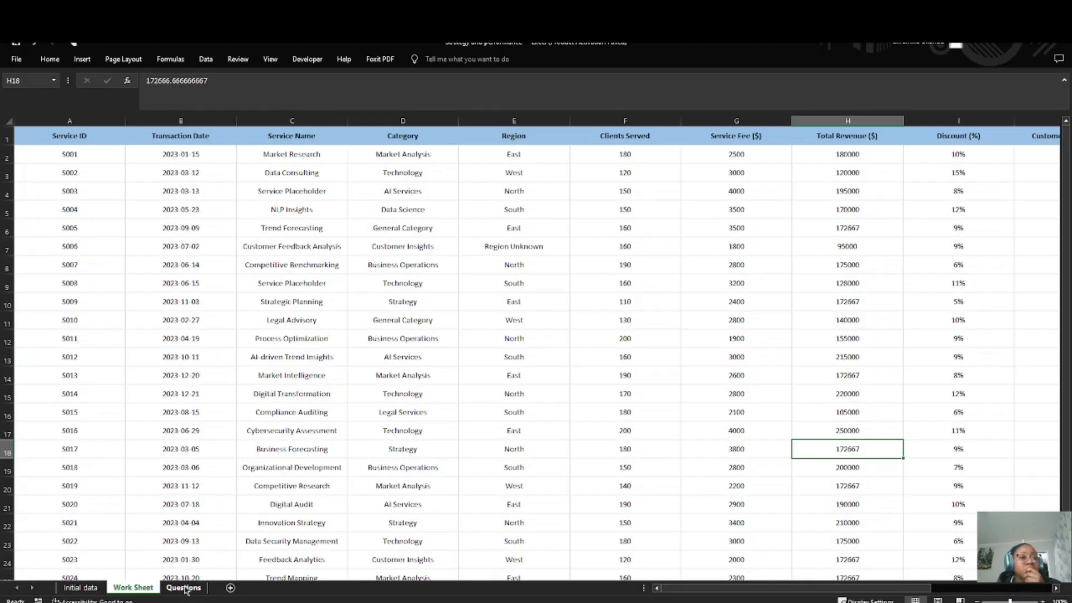
pyautogui.click(184, 588)
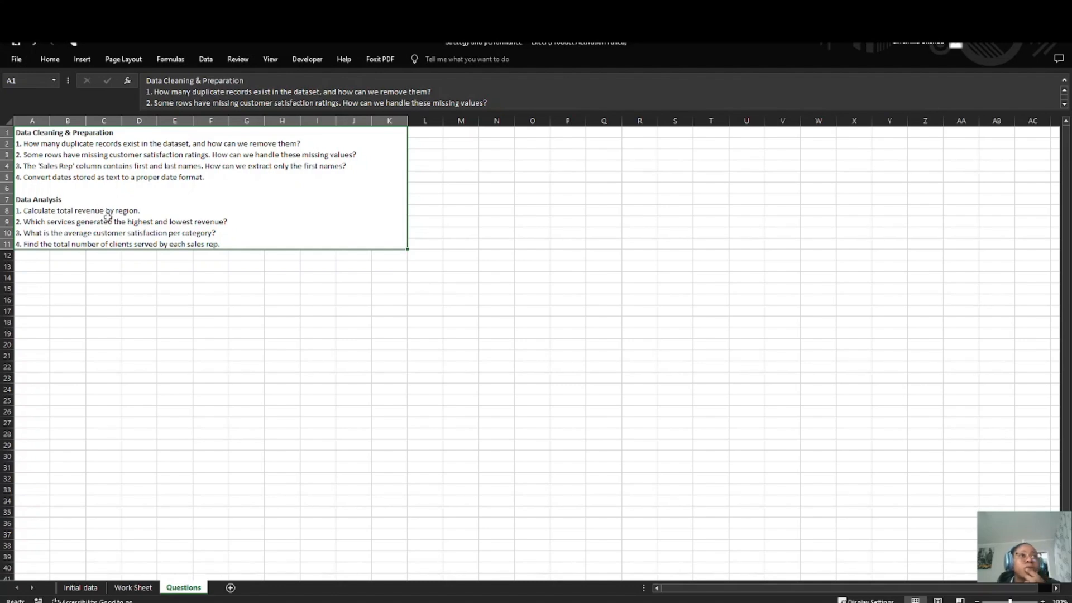
pyautogui.click(132, 588)
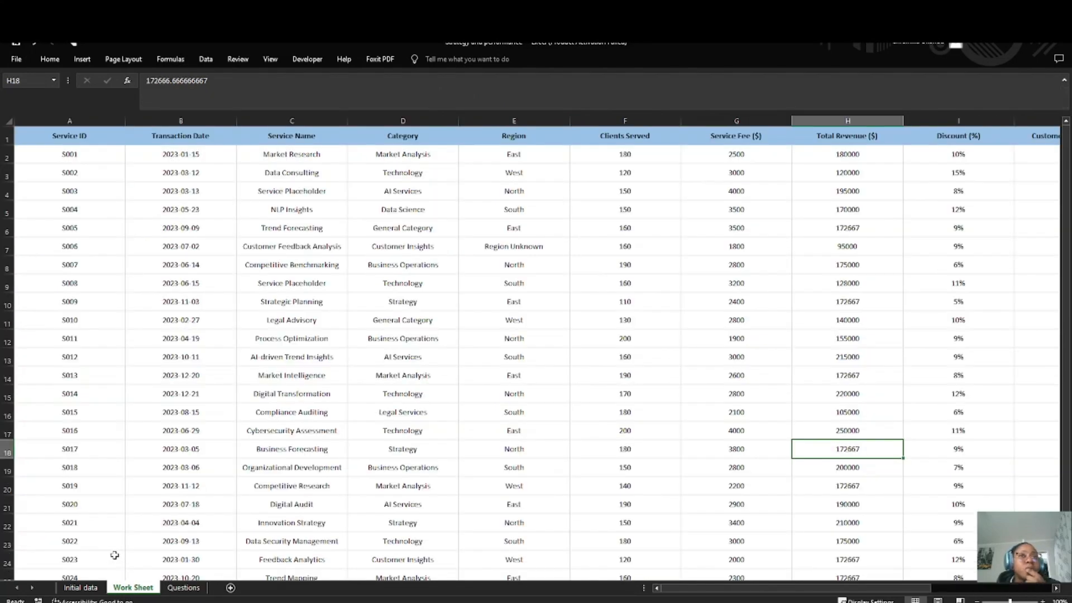
# Step: Enter the summary table headers "Region" in C30 and "Total revenue per region" in D30, below the dataset
pyautogui.scroll(-4, 330, 447)
pyautogui.click(317, 438)
pyautogui.click(322, 451)
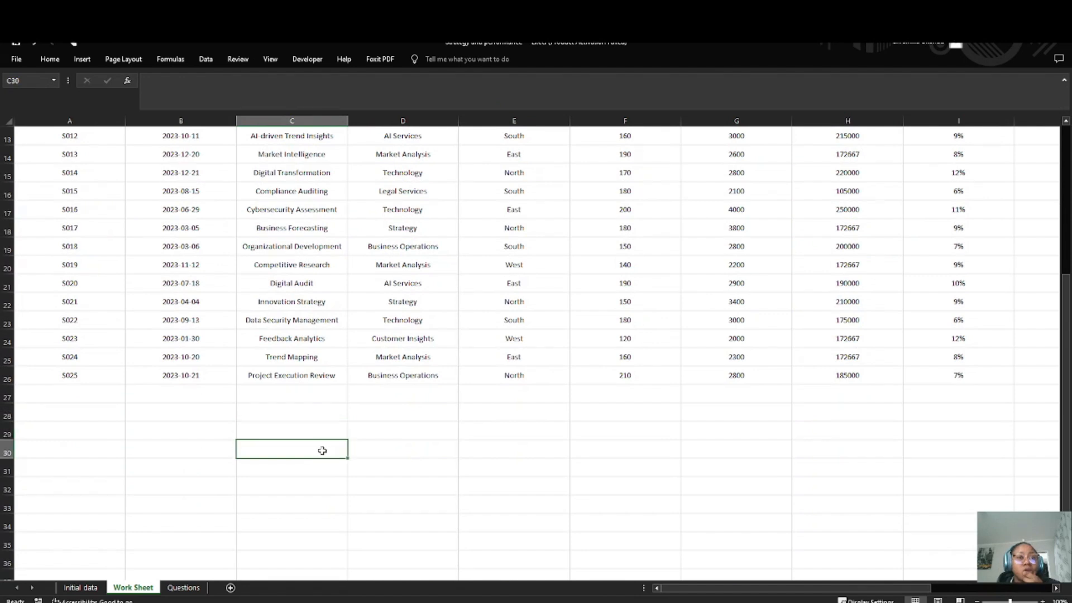
pyautogui.write('Regio')
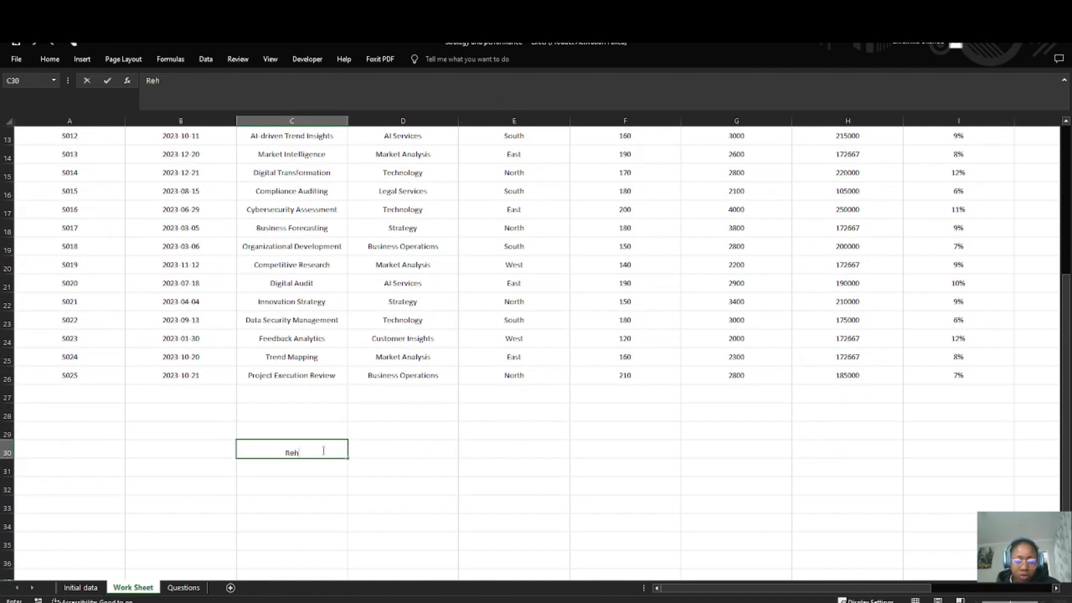
pyautogui.write('n')
pyautogui.click(378, 451)
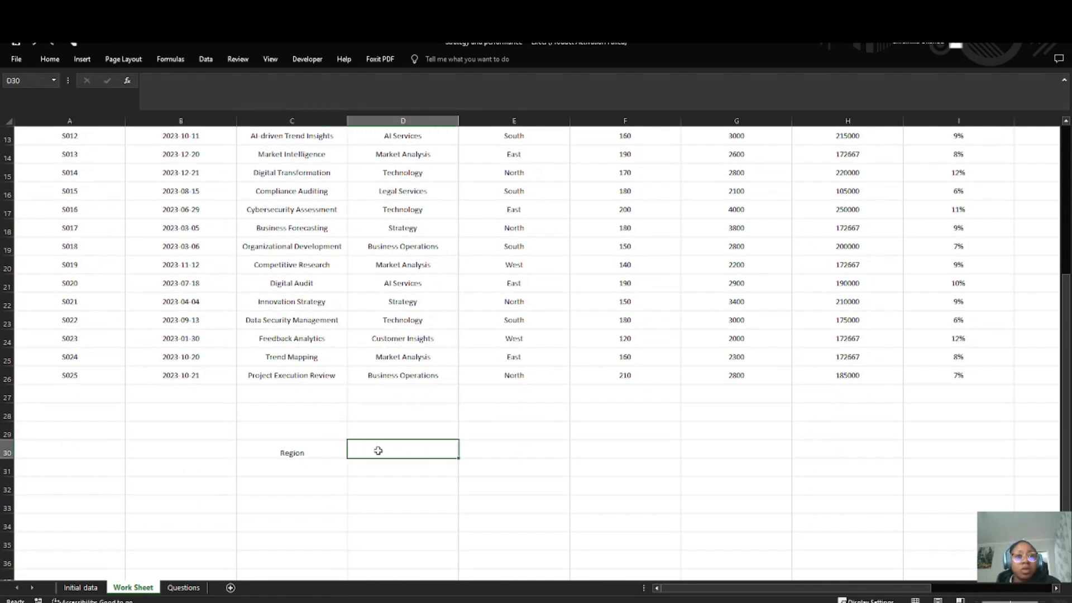
pyautogui.write('Total rev')
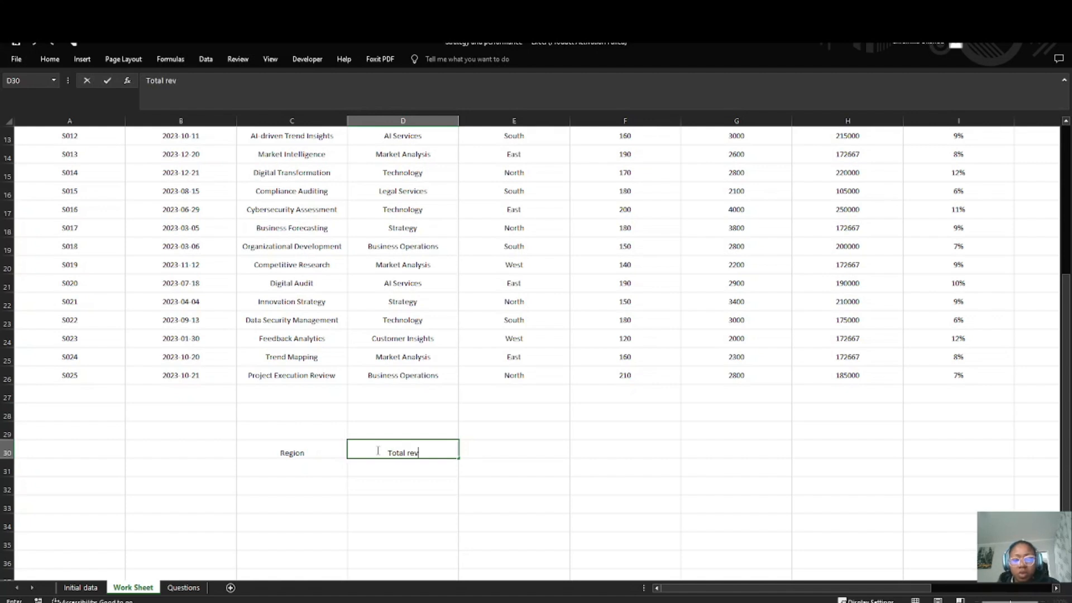
pyautogui.write('enue per region')
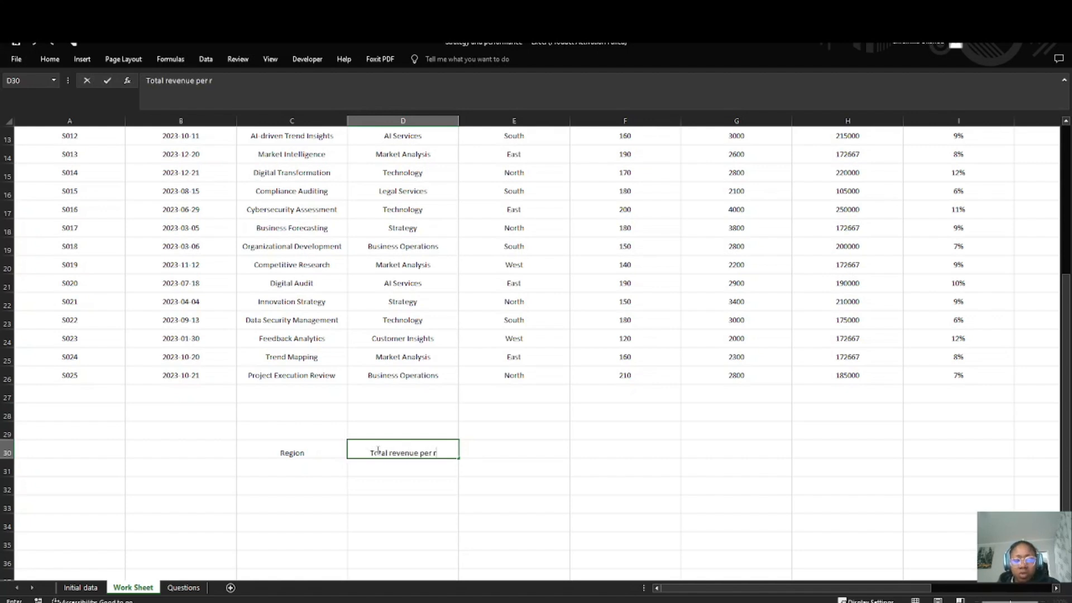
pyautogui.click(332, 467)
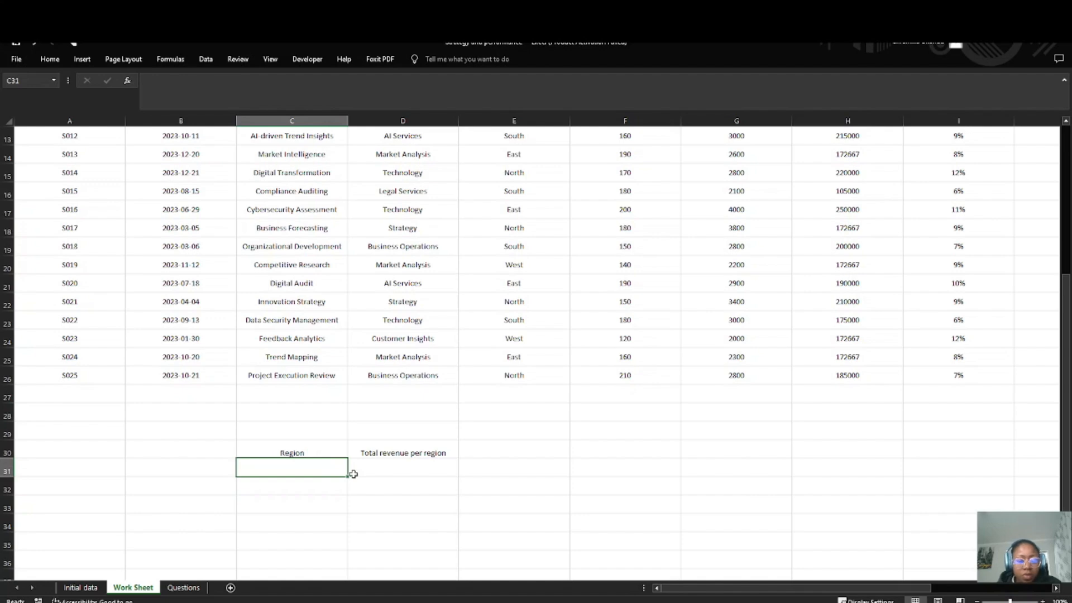
pyautogui.scroll(4, 425, 327)
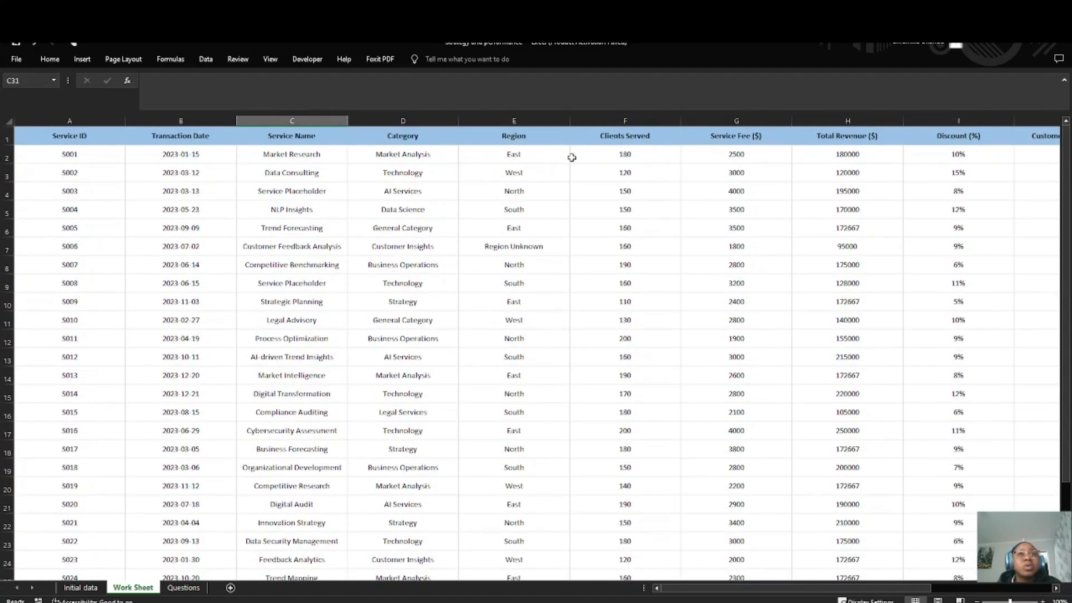
# Step: Enter "Region Unknown" as the first region name in C31, under the Region header
pyautogui.scroll(-6, 507, 304)
pyautogui.doubleClick(289, 341)
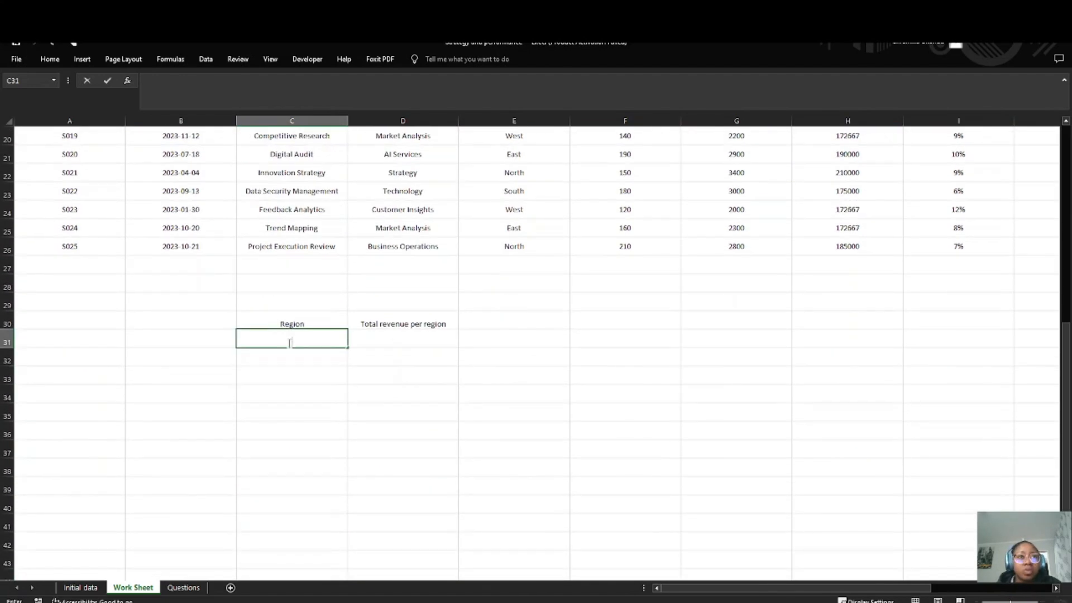
pyautogui.write('re')
pyautogui.press('BackSpace')
pyautogui.press('BackSpace')
pyautogui.press('BackSpace')
pyautogui.write('R')
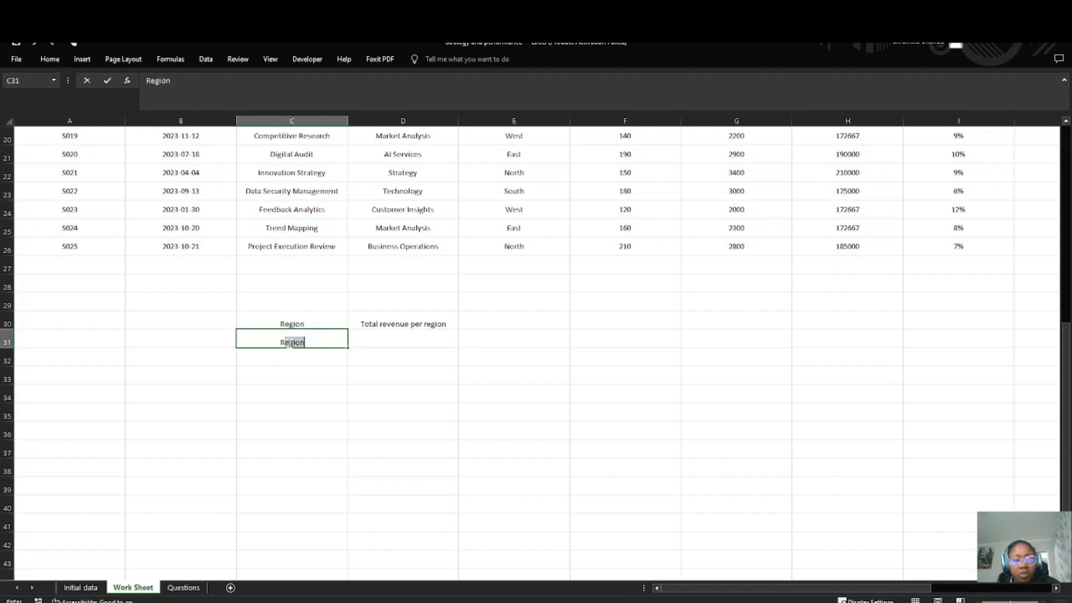
pyautogui.write('egion Unkwons')
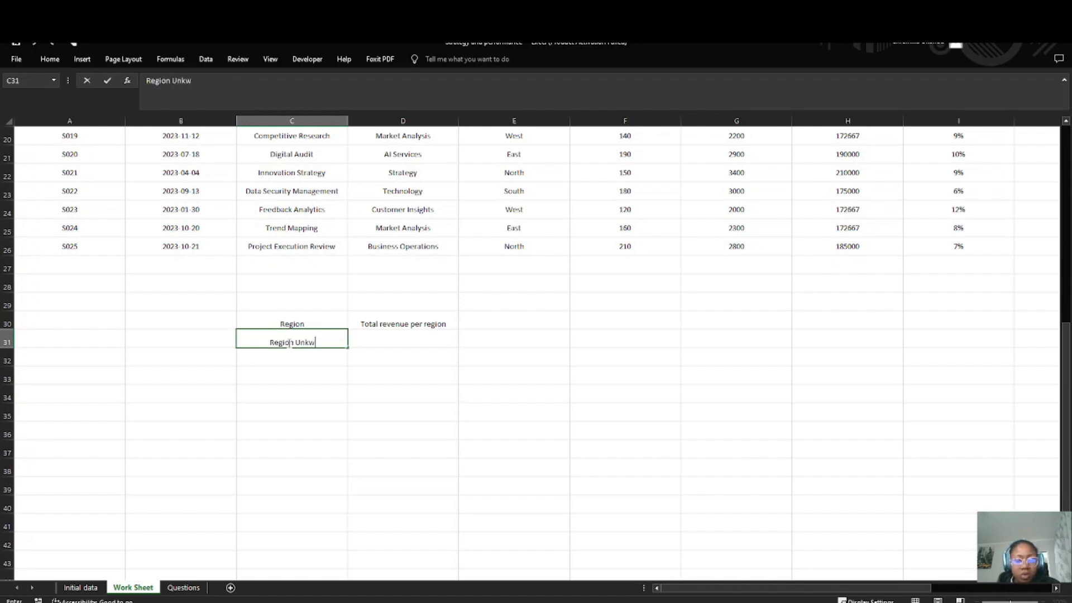
pyautogui.press('BackSpace')
pyautogui.press('BackSpace')
pyautogui.press('BackSpace')
pyautogui.press('BackSpace')
pyautogui.press('BackSpace')
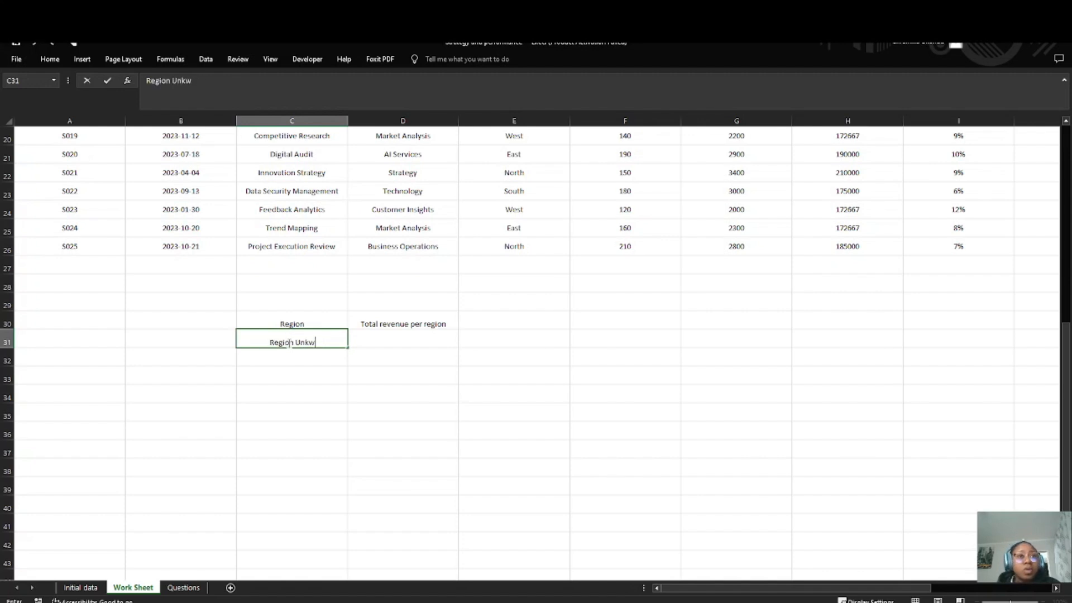
pyautogui.write('nown')
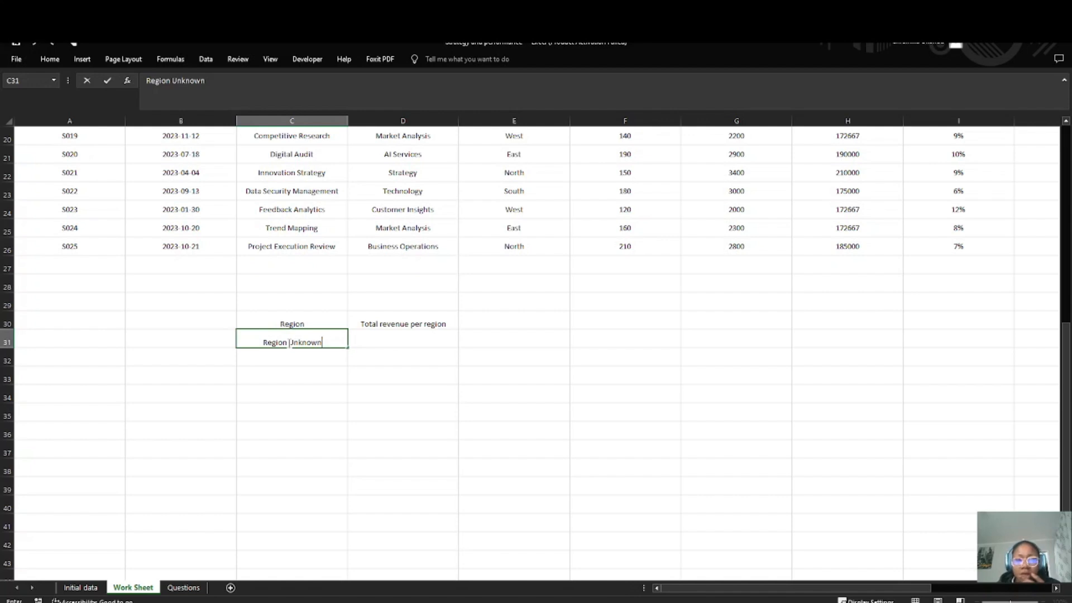
pyautogui.press('Return')
# Step: List the regions East, West, South and North in C32 to C35, one per cell
pyautogui.write('East')
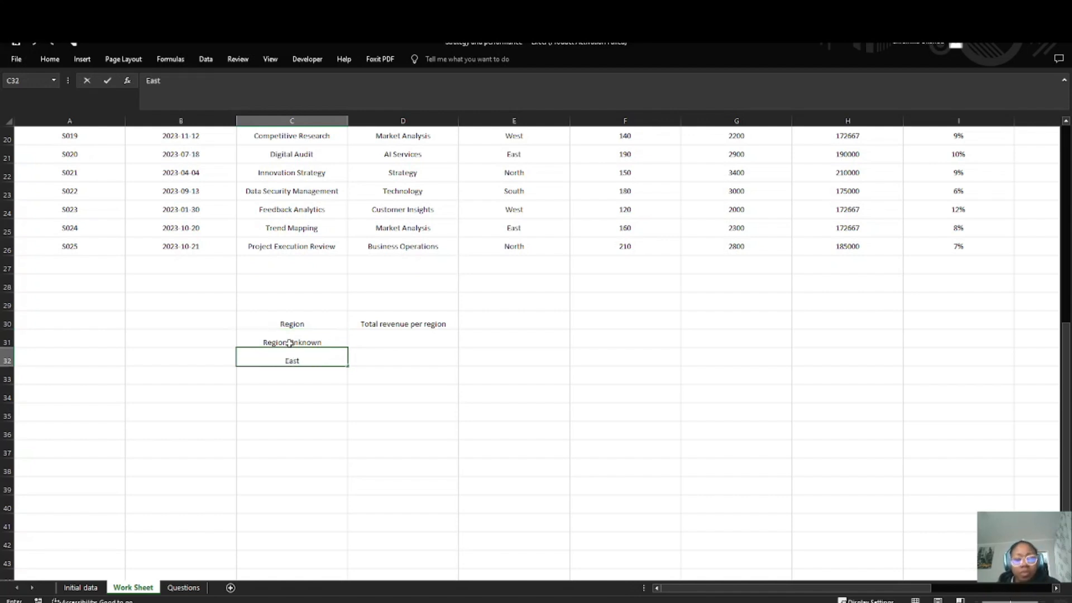
pyautogui.press('Return')
pyautogui.write('West')
pyautogui.press('Return')
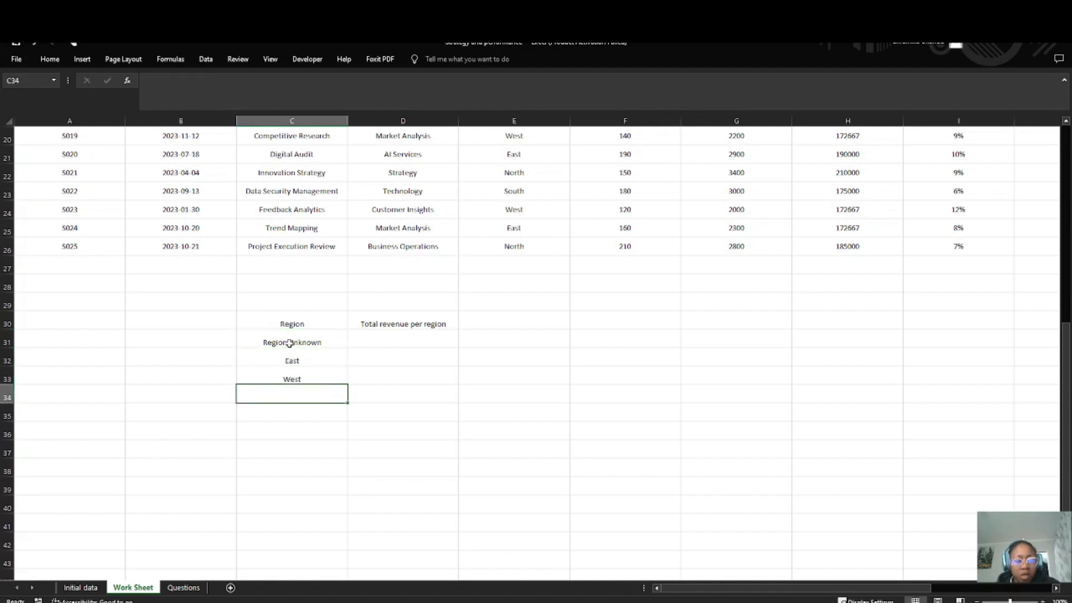
pyautogui.write('Spouth')
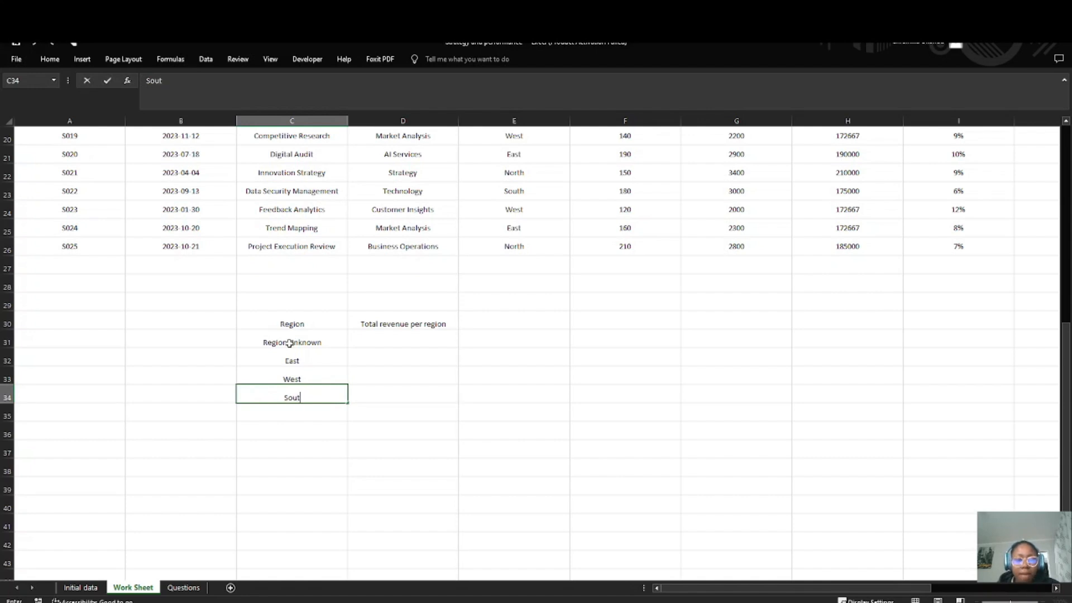
pyautogui.press('Return')
pyautogui.write('North')
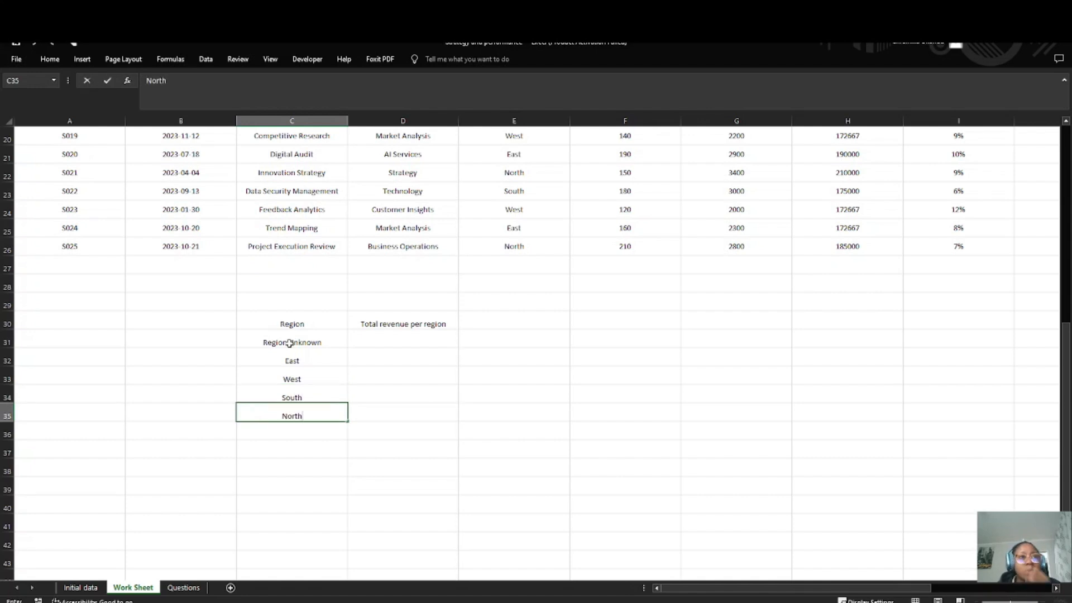
# Step: Build a SUMIF formula in D31 with the arguments H2:H26, E2:E26 and C31, in that order
pyautogui.doubleClick(367, 335)
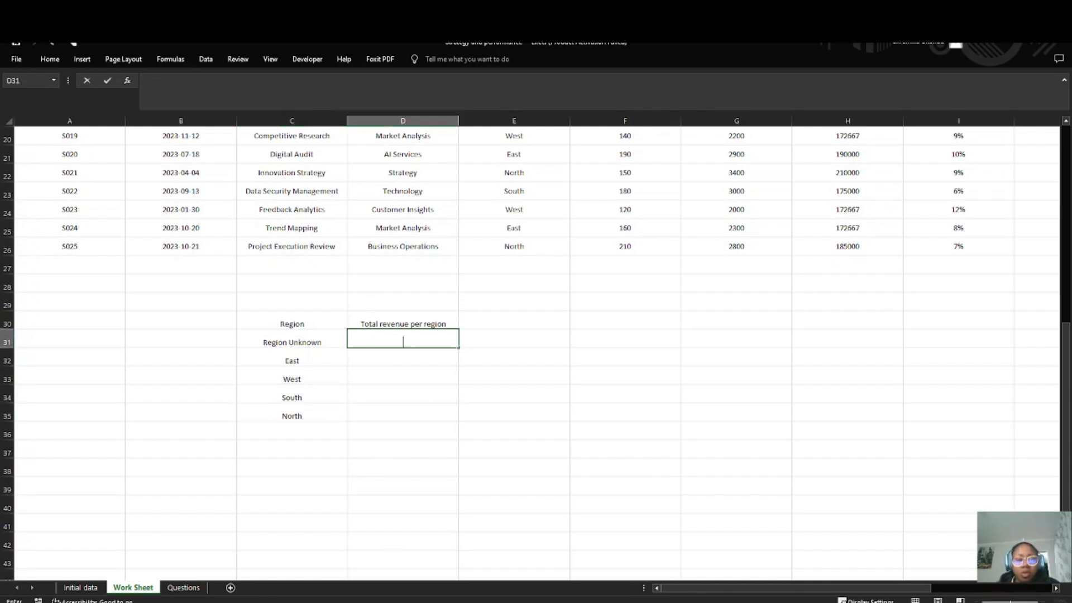
pyautogui.write('=sum')
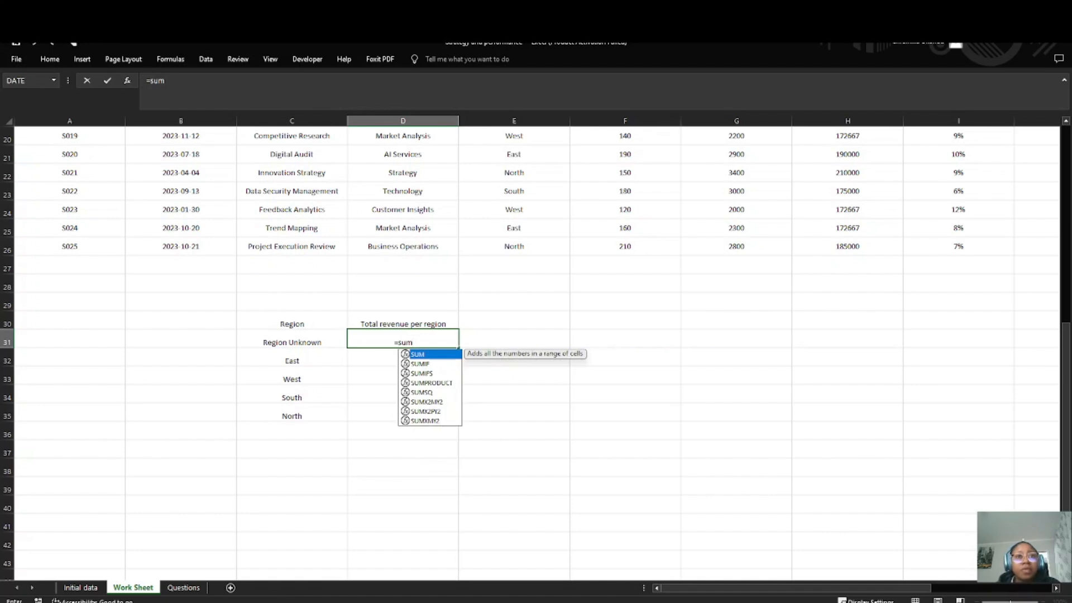
pyautogui.write('if')
pyautogui.press('Tab')
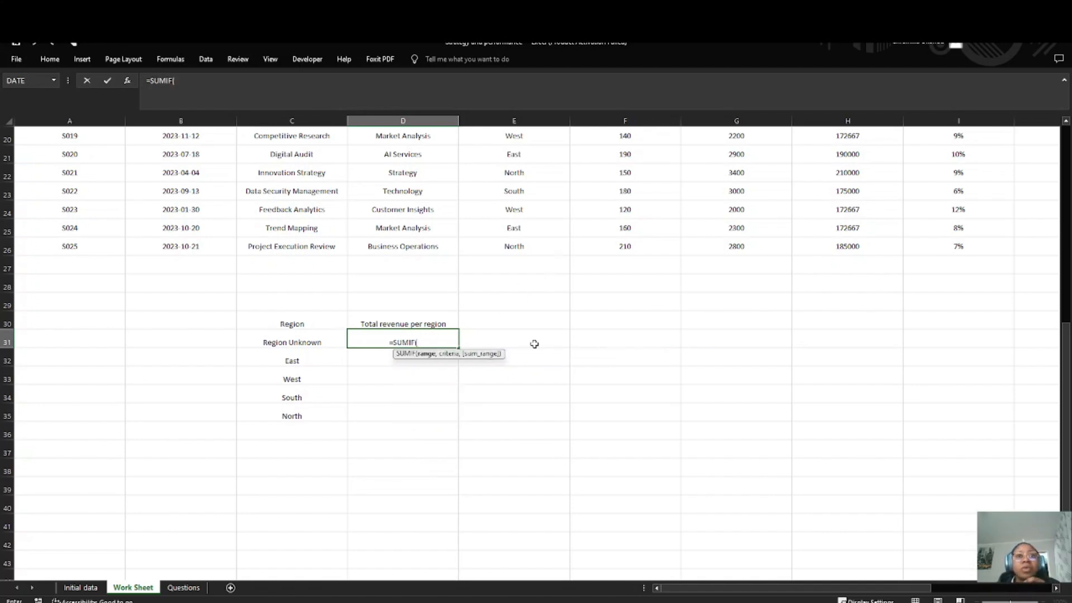
pyautogui.scroll(6, 534, 342)
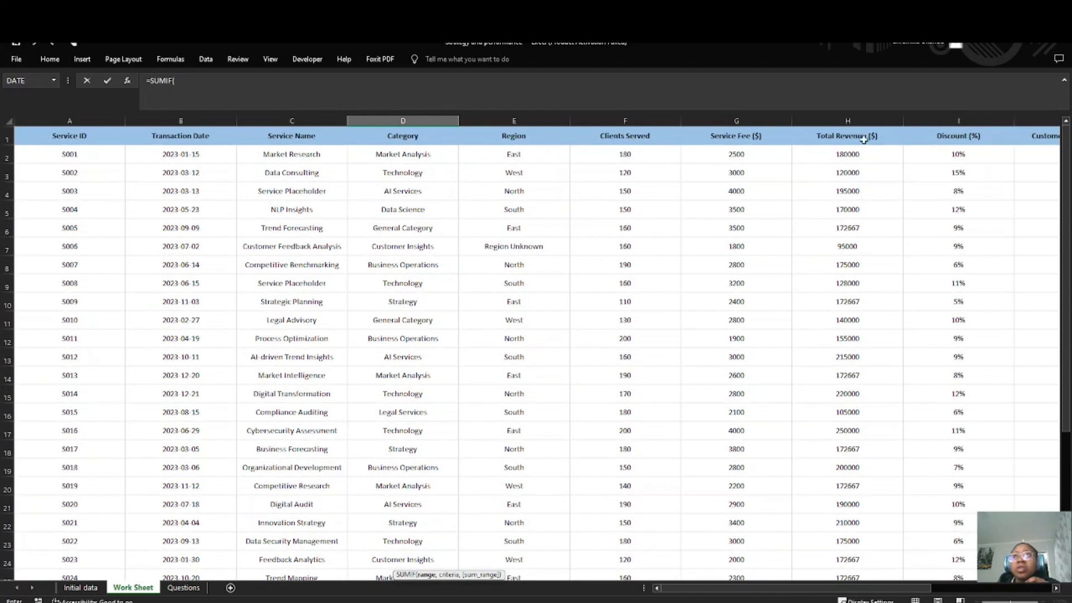
pyautogui.moveTo(843, 157); pyautogui.dragTo(852, 563)
pyautogui.write(',')
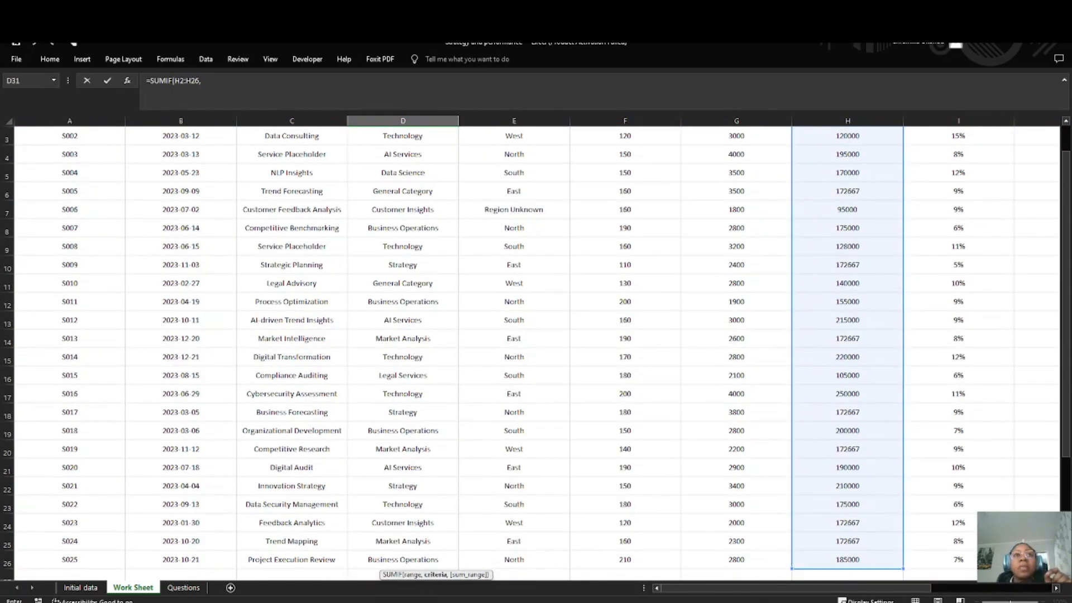
pyautogui.scroll(1, 366, 246)
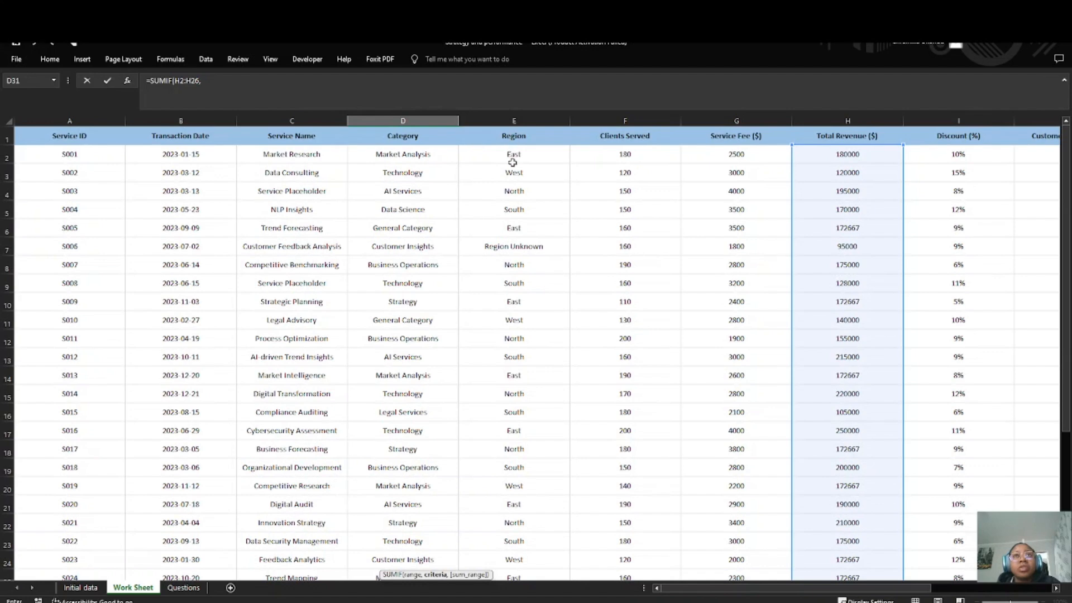
pyautogui.moveTo(512, 155); pyautogui.dragTo(518, 540)
pyautogui.write(',')
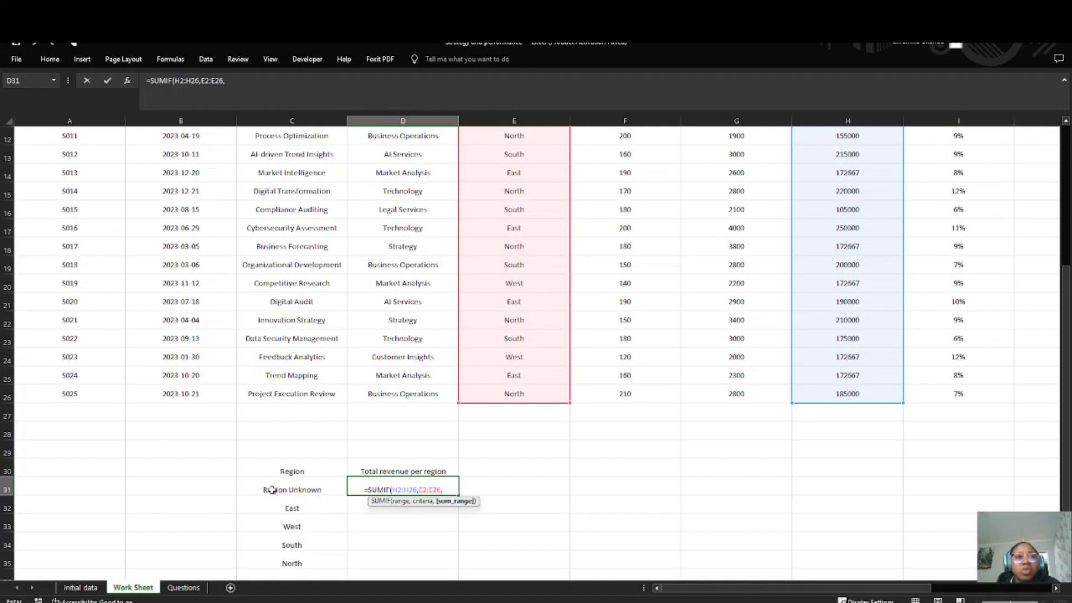
pyautogui.click(277, 490)
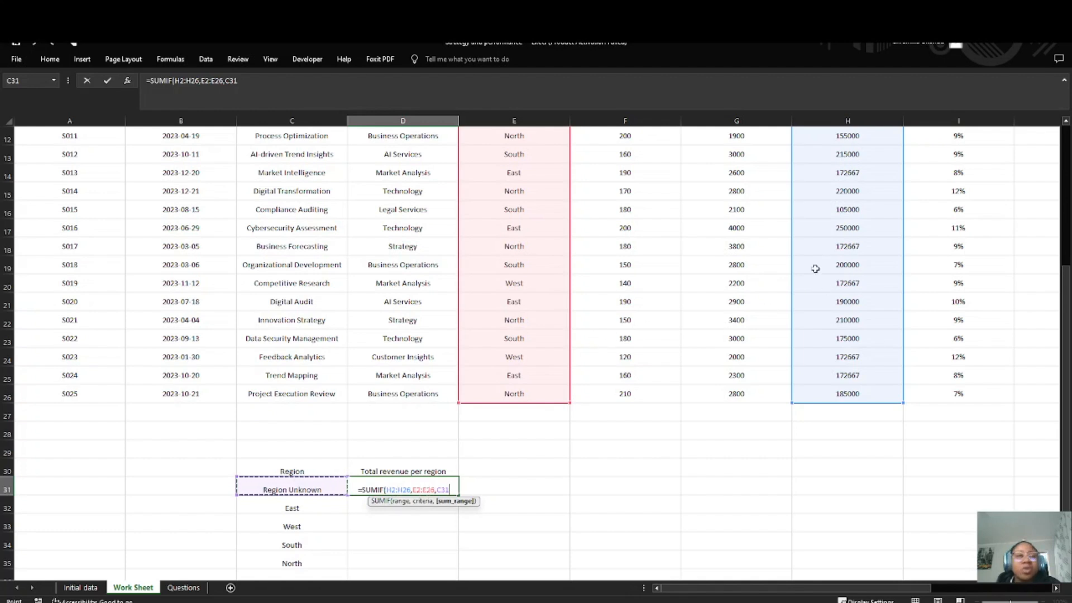
# Step: Make the two ranges in D31's formula absolute and complete it as =SUMIF($H$2:$H$26,$E$2:$E$26,C31)
pyautogui.click(174, 82)
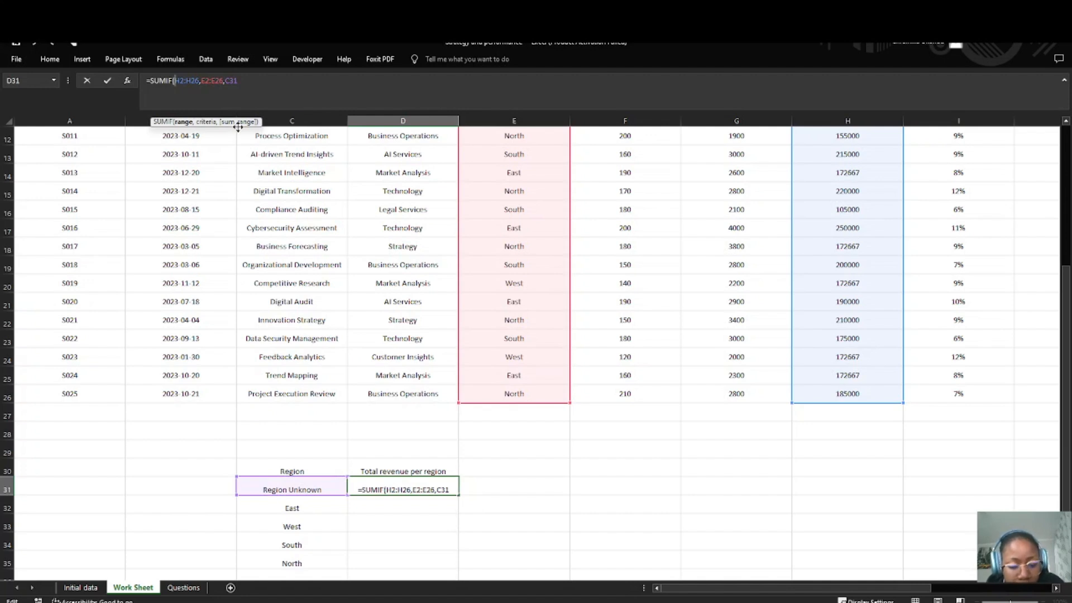
pyautogui.press('F4')
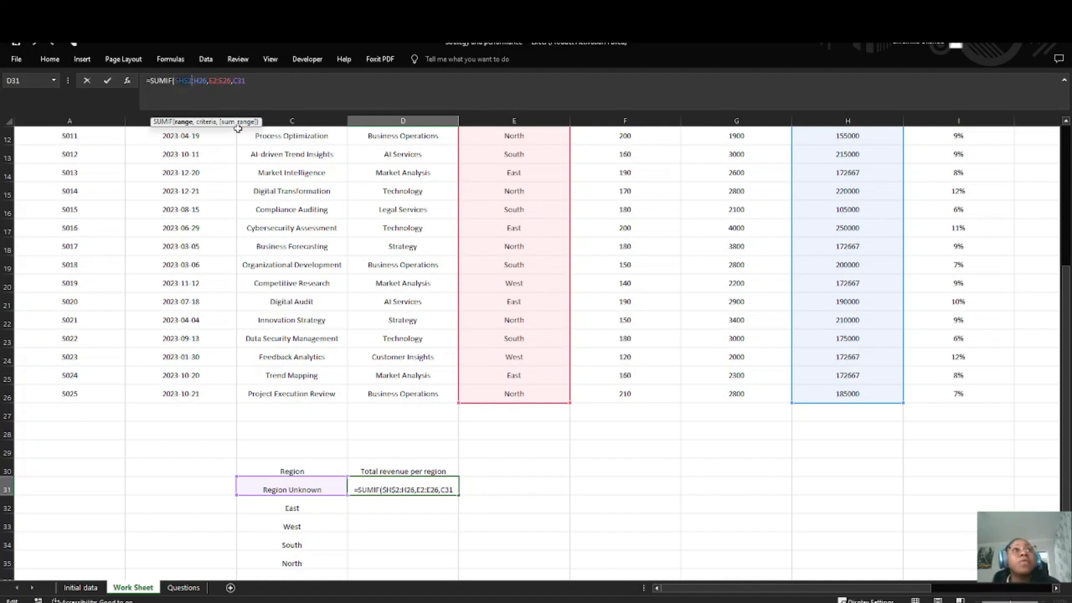
pyautogui.click(204, 81)
pyautogui.press('F4')
pyautogui.click(218, 81)
pyautogui.press('F4')
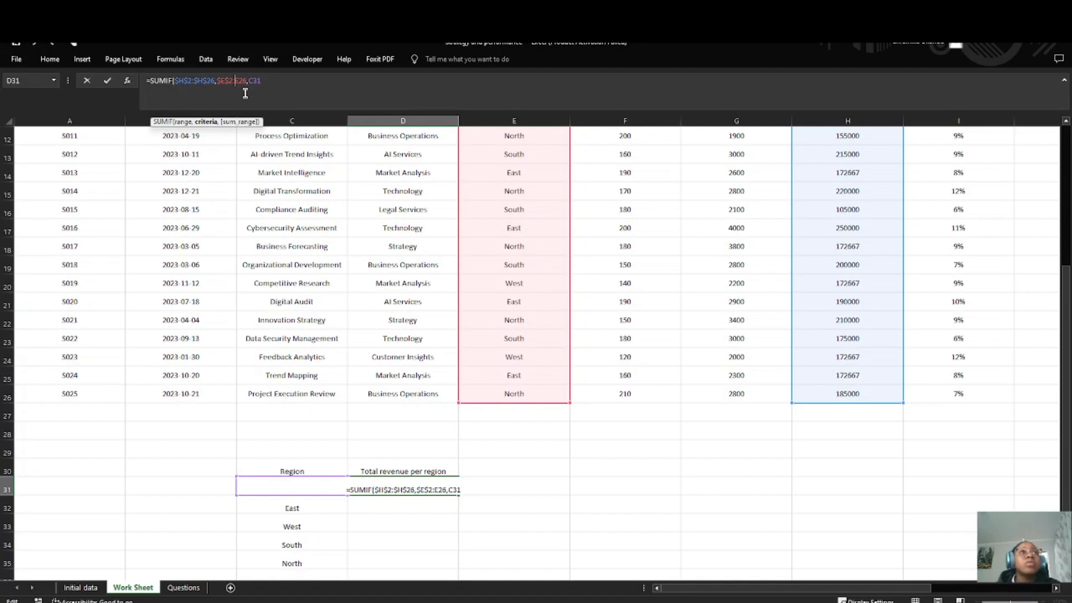
pyautogui.press('F4')
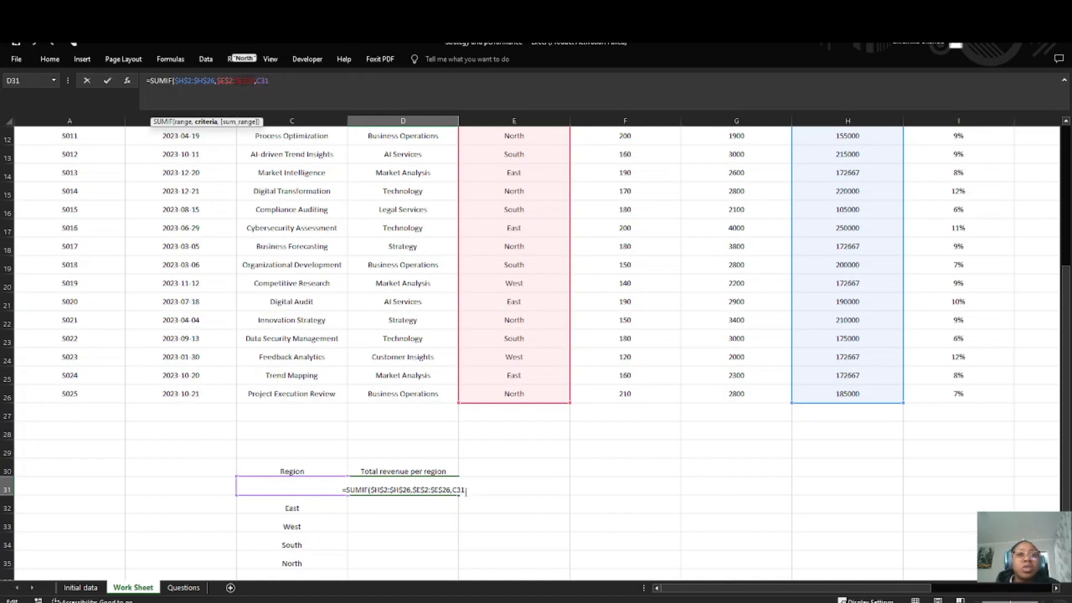
pyautogui.click(282, 84)
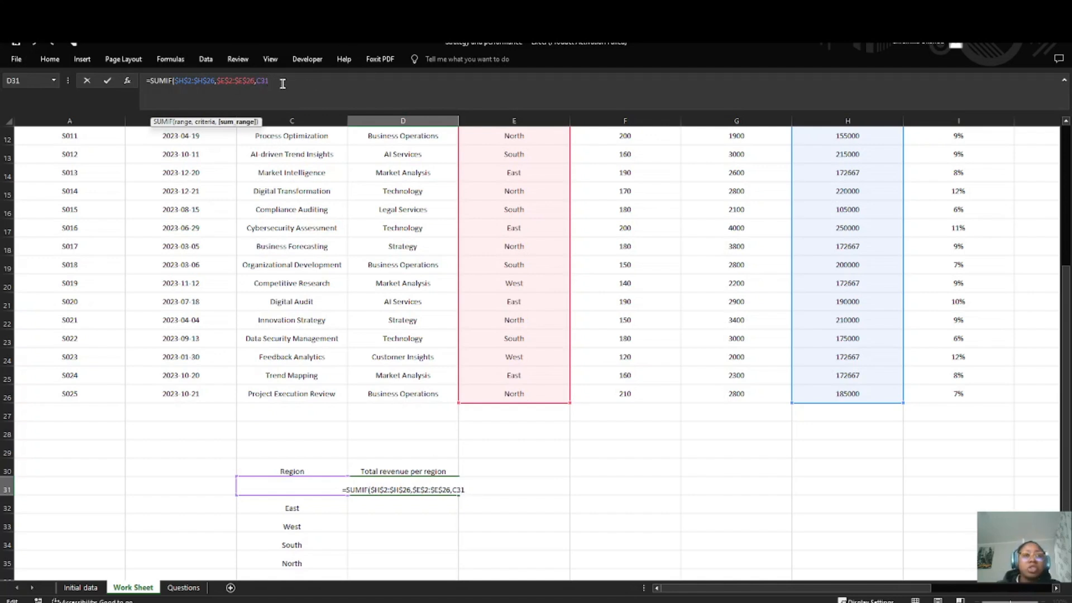
pyautogui.write(')')
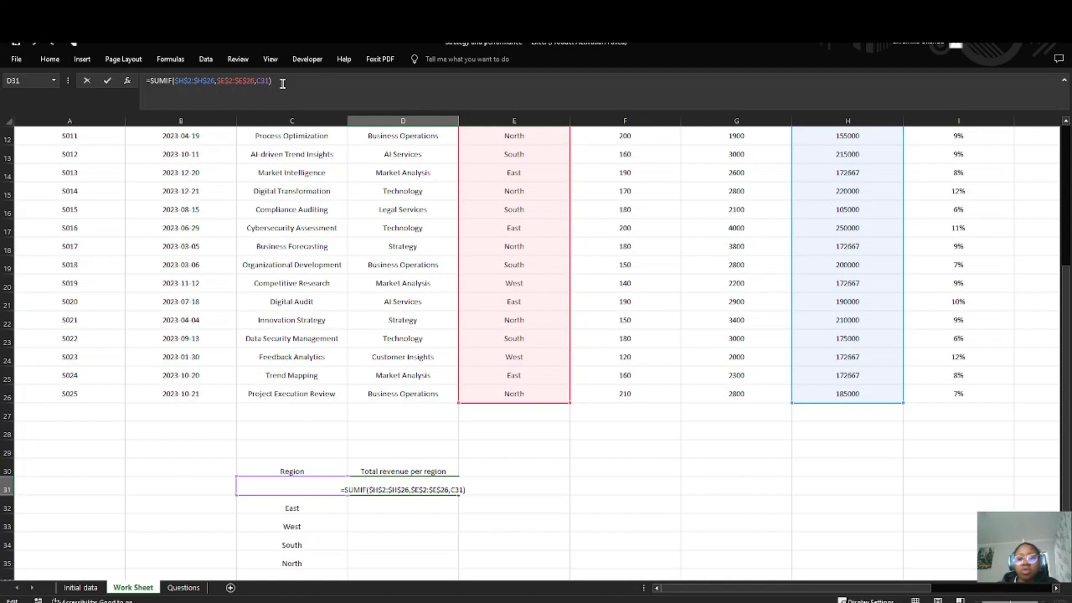
pyautogui.press('Return')
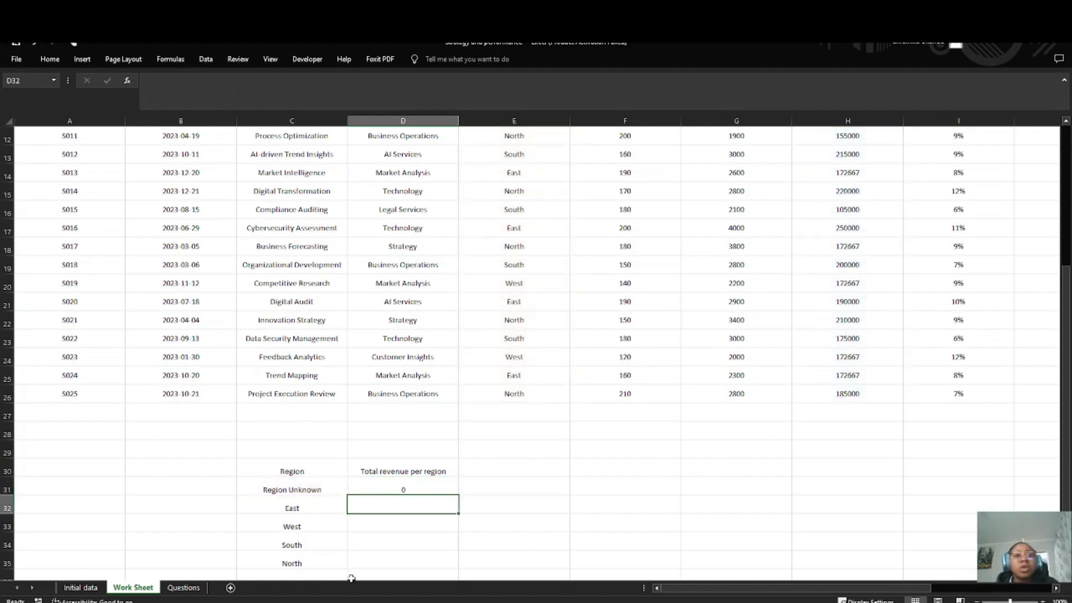
# Step: Check D31's SUMIF formula against the Region and Total Revenue columns, examining its range and criteria arguments
pyautogui.click(418, 488)
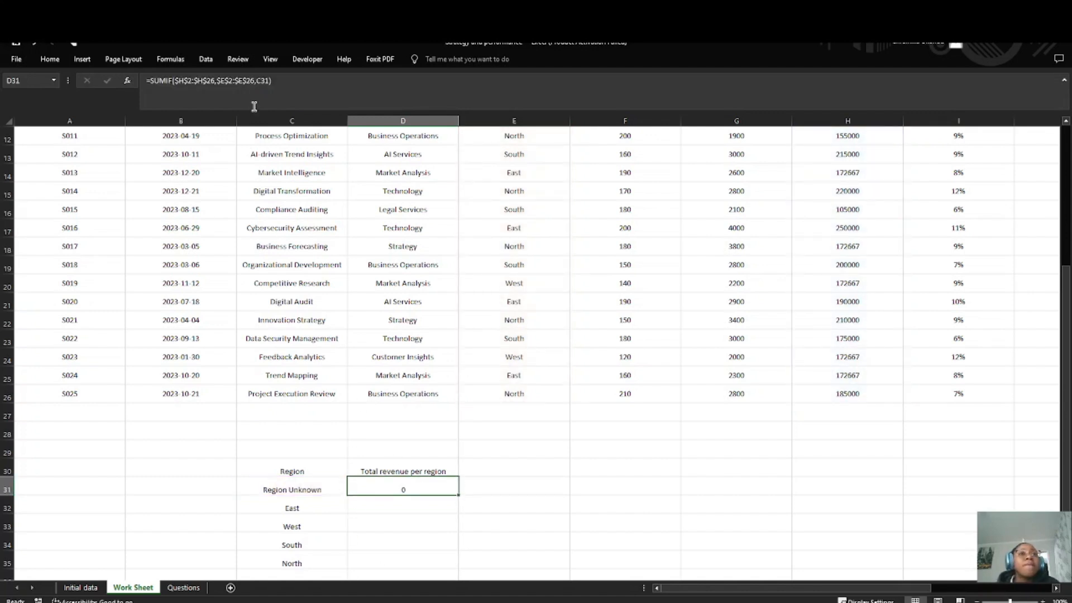
pyautogui.scroll(4, 359, 277)
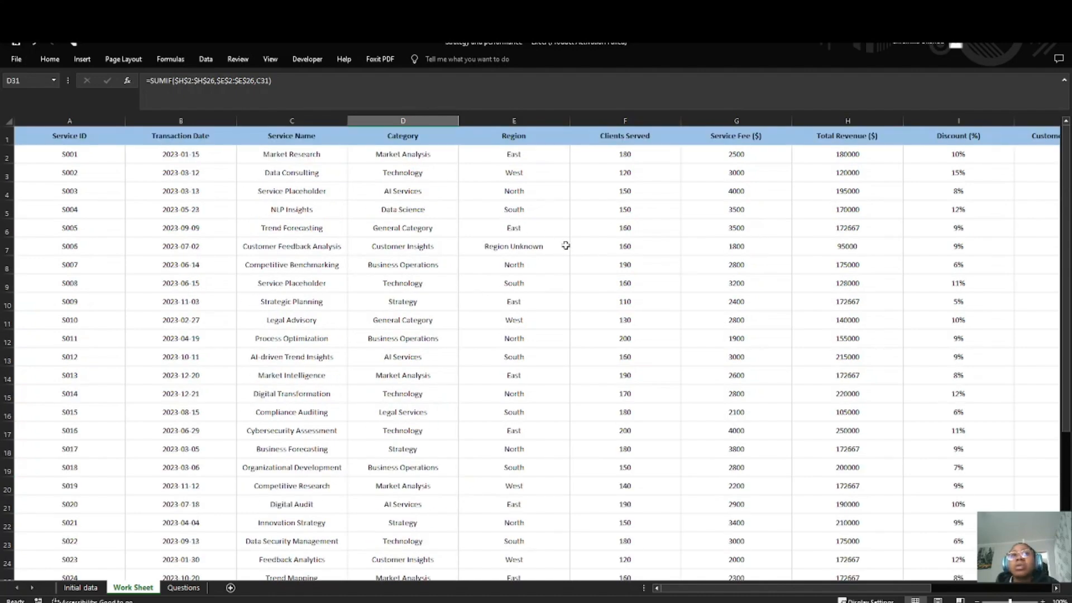
pyautogui.scroll(-5, 334, 312)
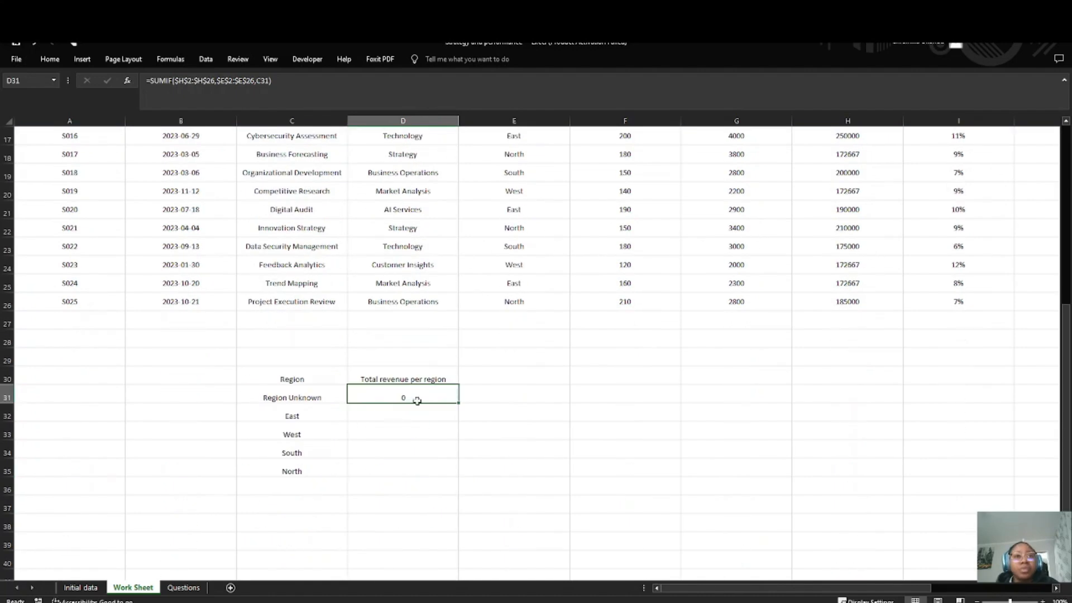
pyautogui.doubleClick(411, 398)
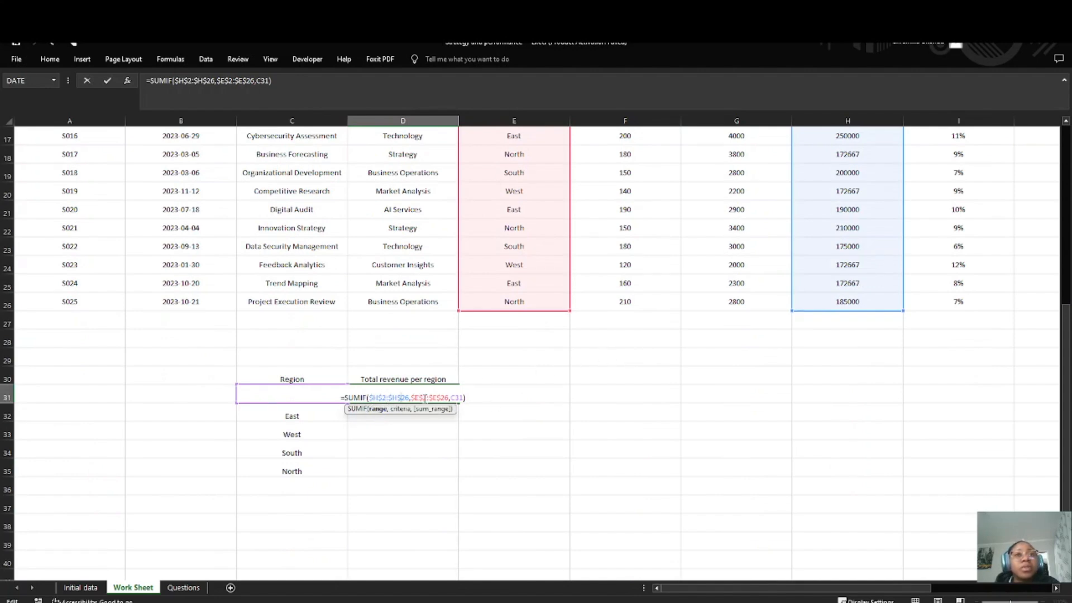
pyautogui.scroll(5, 472, 341)
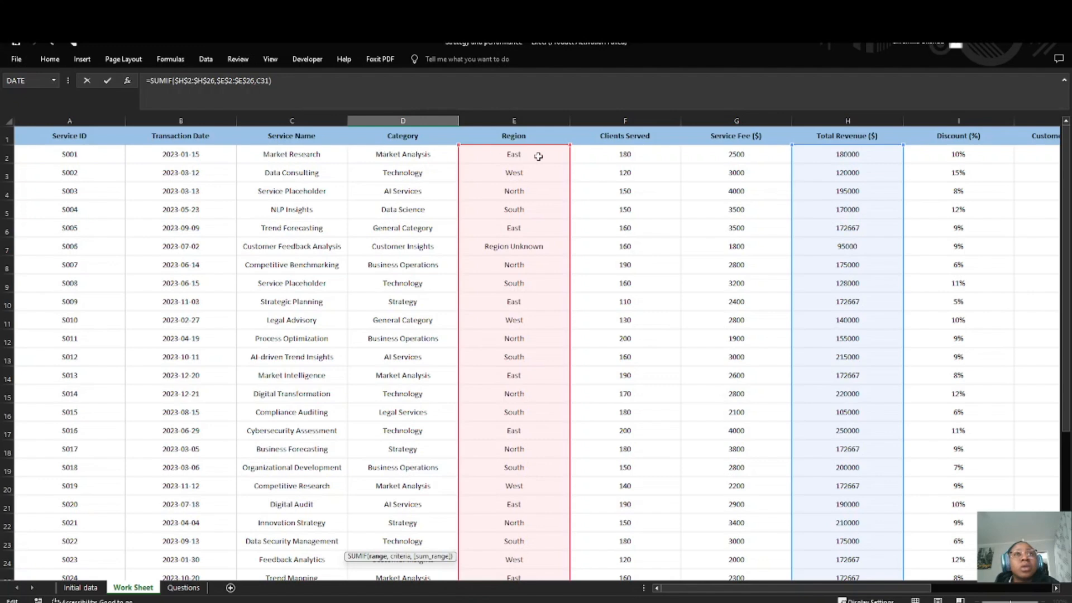
pyautogui.hscroll(4, 709, 260)
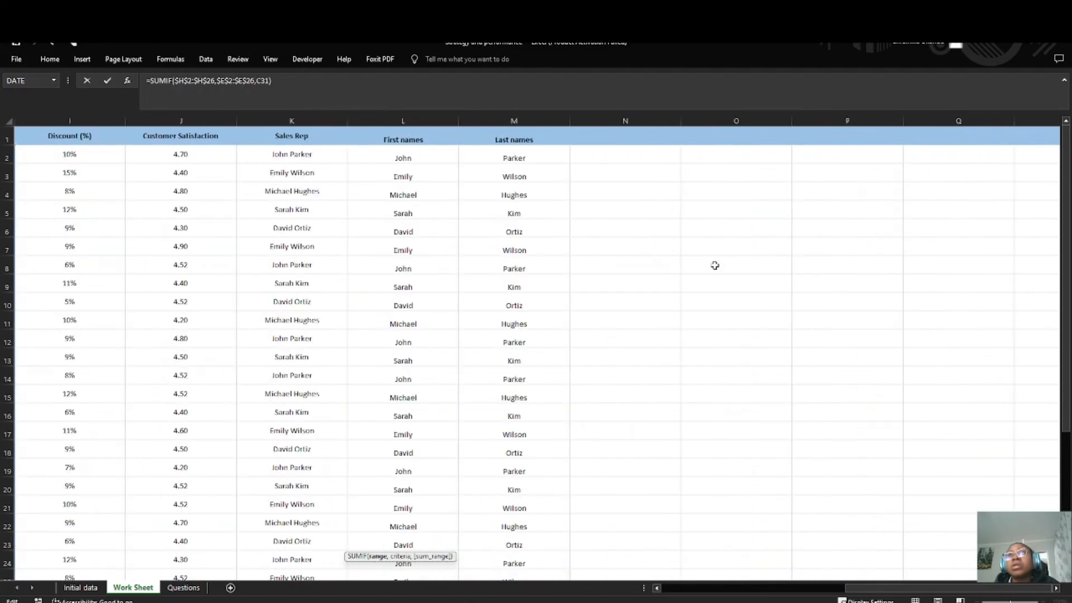
pyautogui.hscroll(-3, 297, 250)
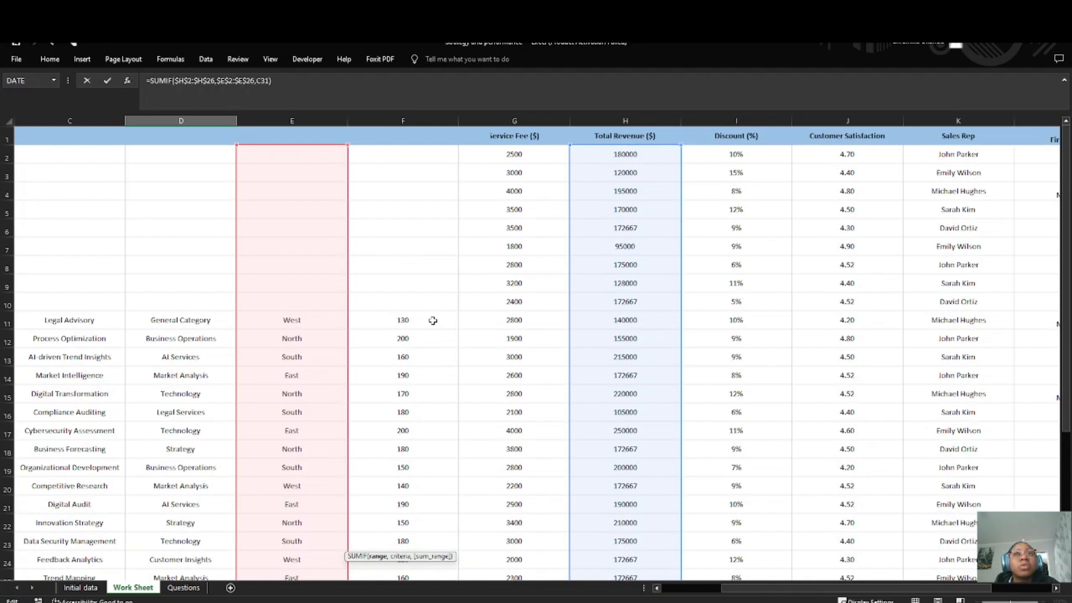
pyautogui.scroll(-6, 433, 321)
pyautogui.scroll(6, 432, 321)
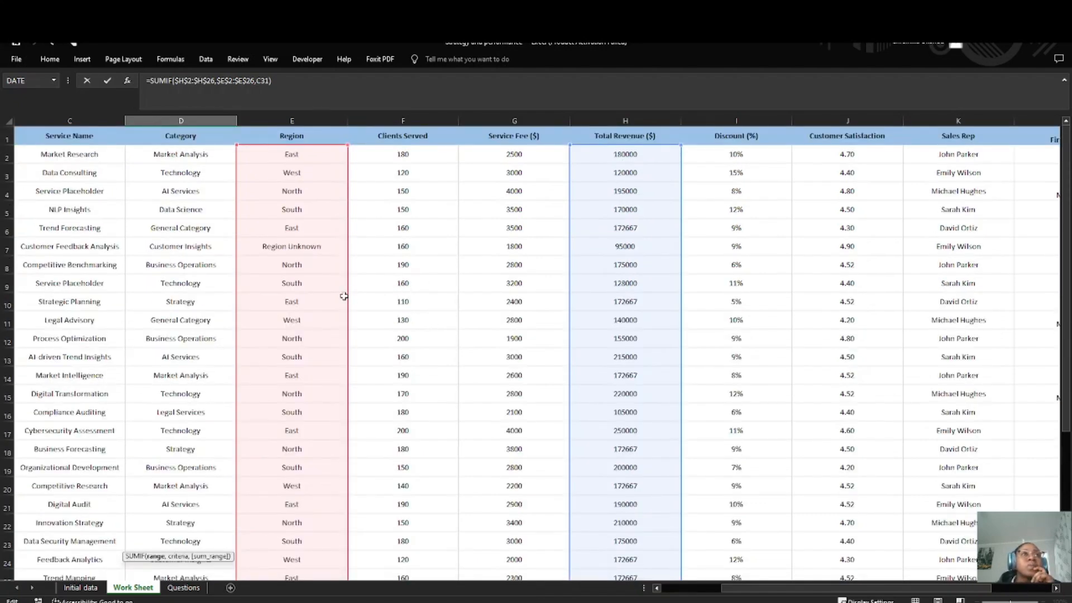
pyautogui.scroll(-4, 344, 299)
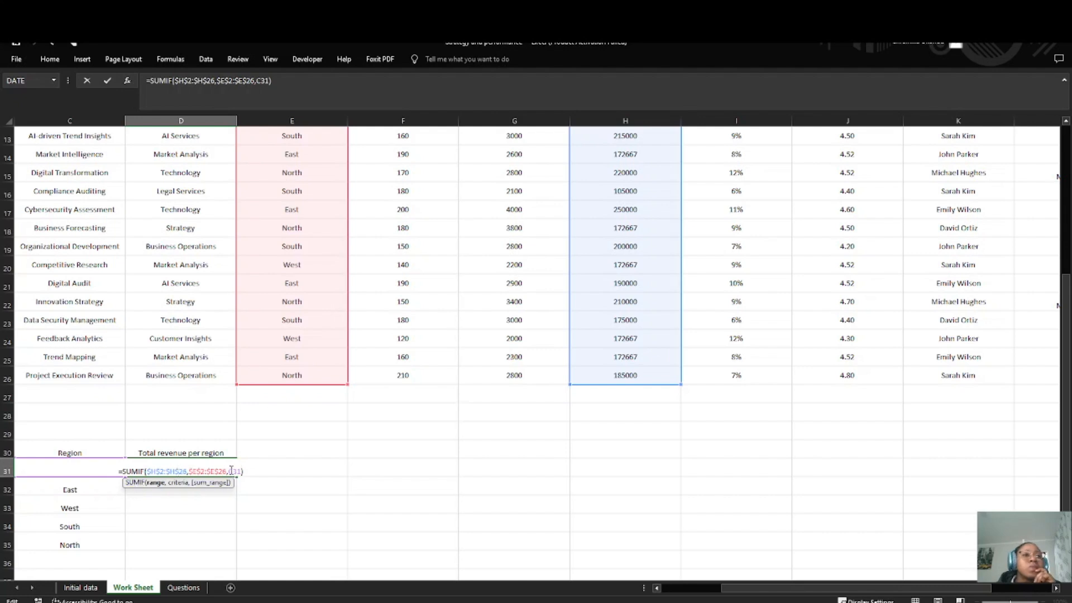
pyautogui.click(233, 471)
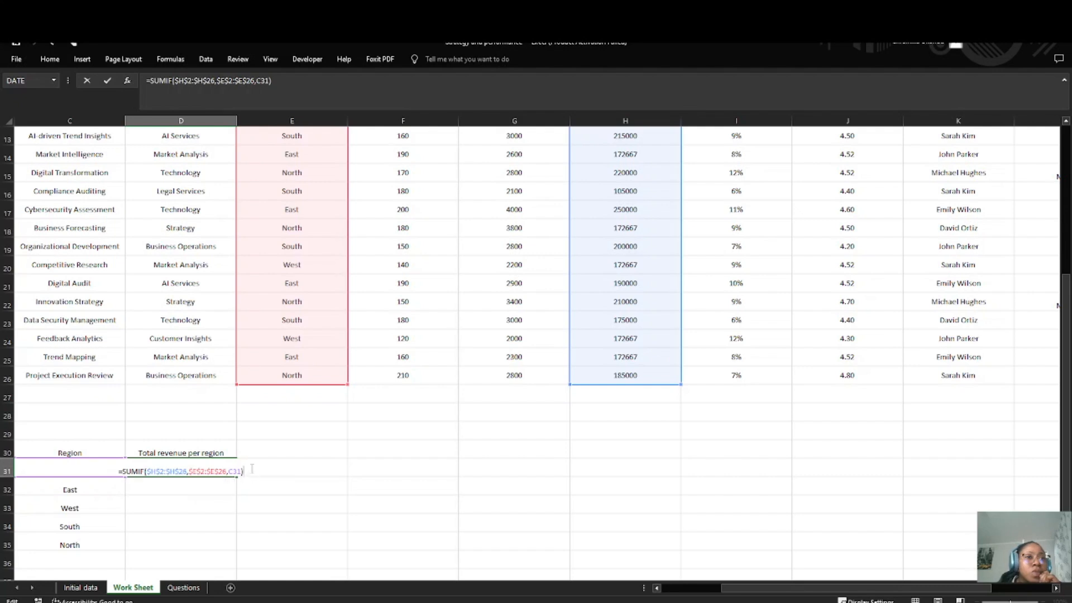
pyautogui.press('Return')
# Step: Reopen the formula in D31 and delete everything after its equals sign
pyautogui.click(206, 465)
pyautogui.doubleClick(205, 465)
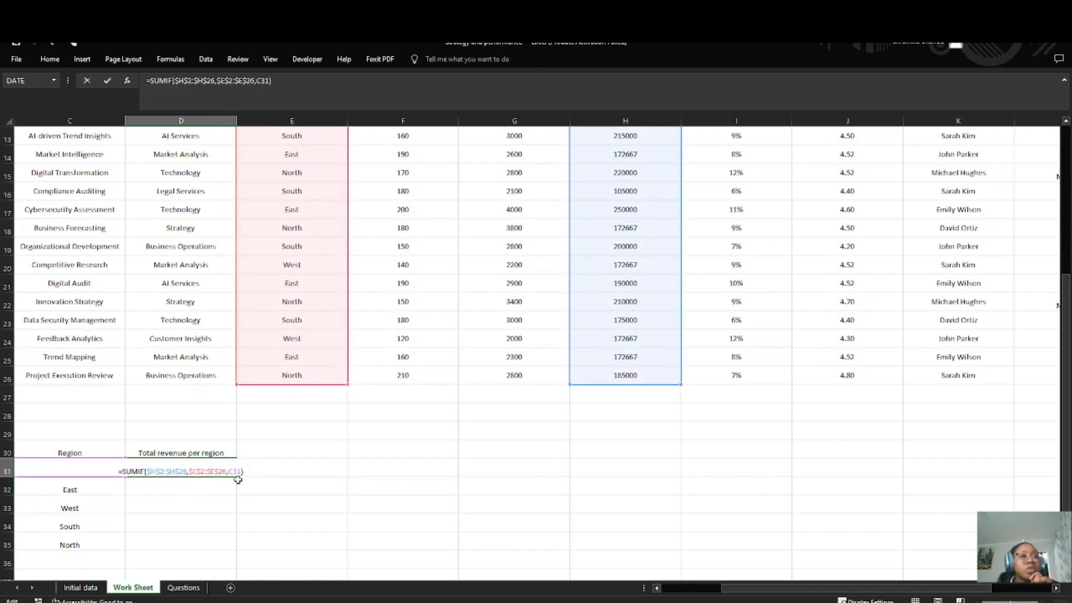
pyautogui.moveTo(242, 472); pyautogui.dragTo(123, 472)
pyautogui.press('BackSpace')
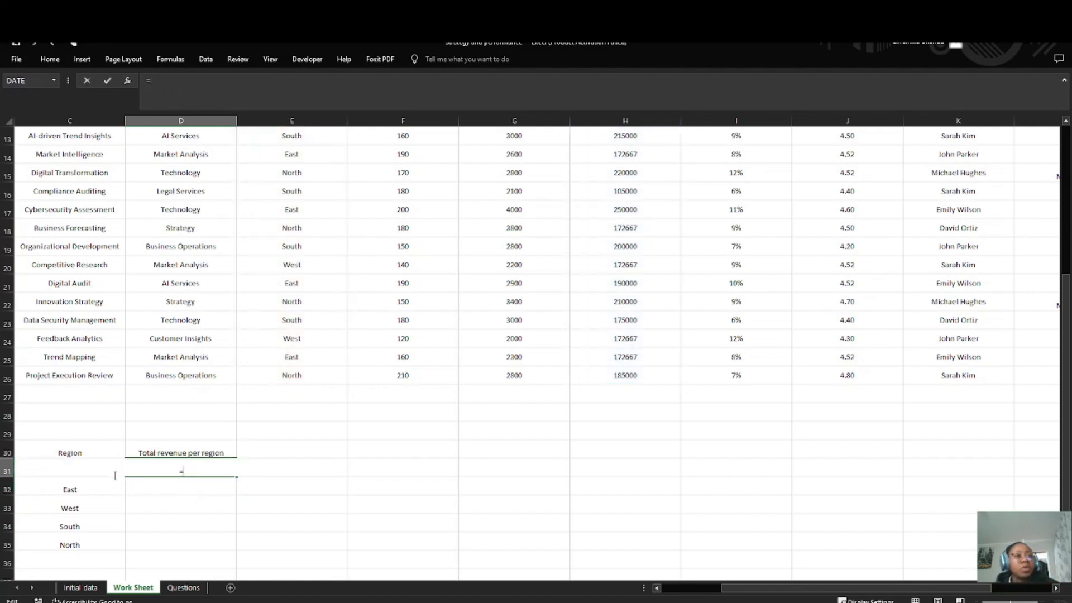
pyautogui.write('sum')
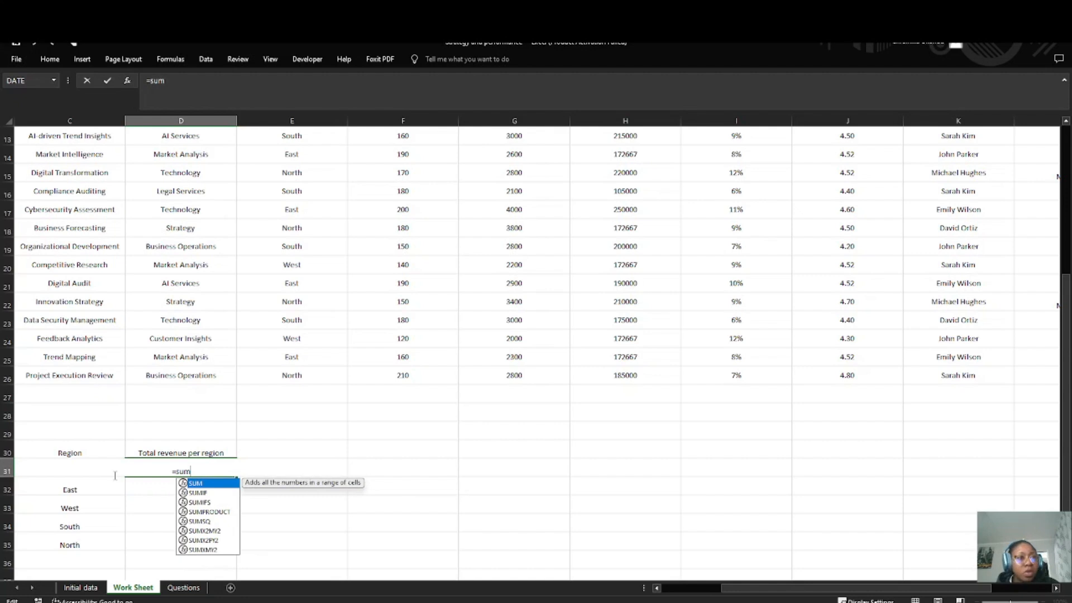
pyautogui.write('if')
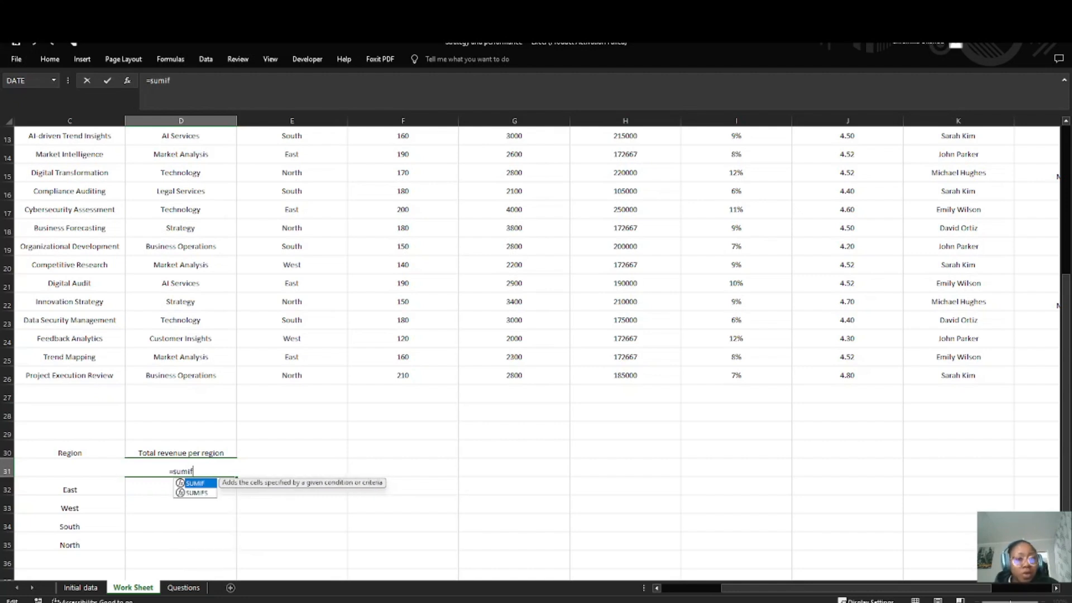
pyautogui.press('Escape')
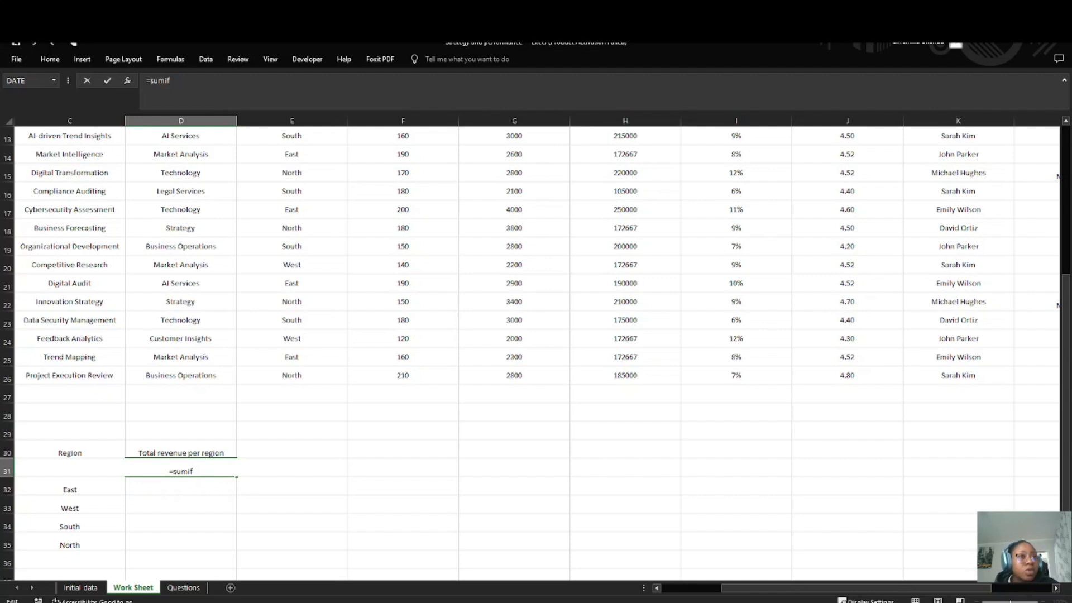
pyautogui.press('BackSpace')
pyautogui.press('BackSpace')
pyautogui.press('BackSpace')
pyautogui.press('BackSpace')
pyautogui.press('BackSpace')
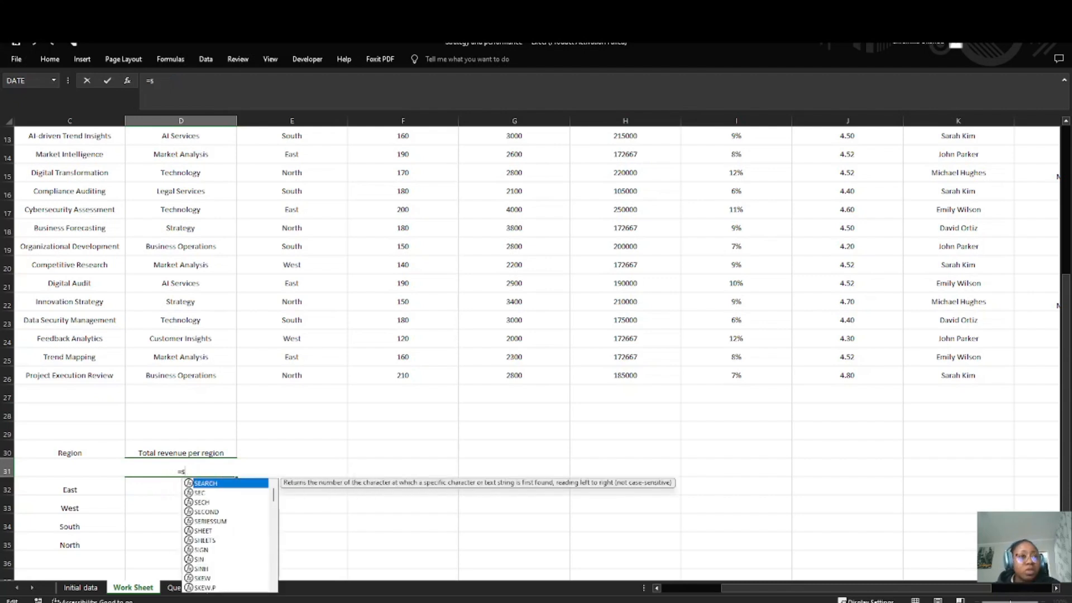
# Step: Begin a new SUMIF formula in D31, up to its opening parenthesis
pyautogui.write('SUM')
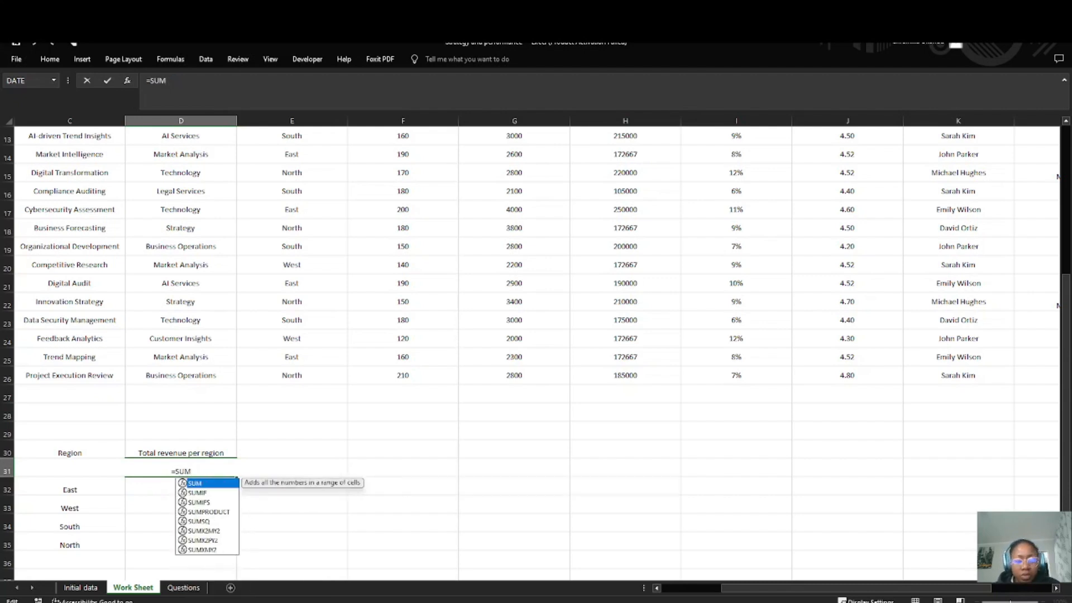
pyautogui.write('IF(')
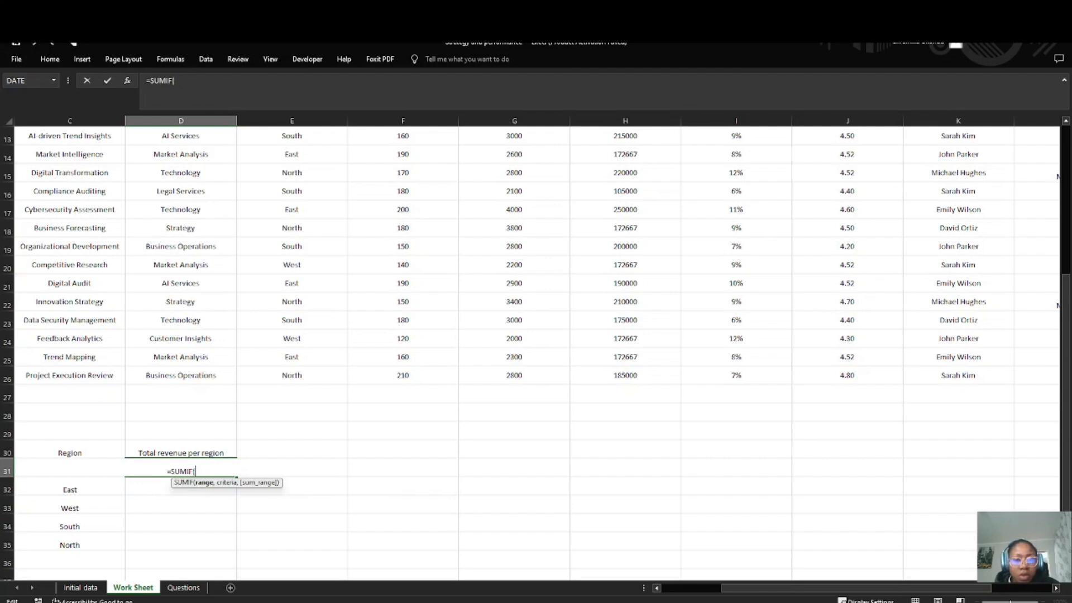
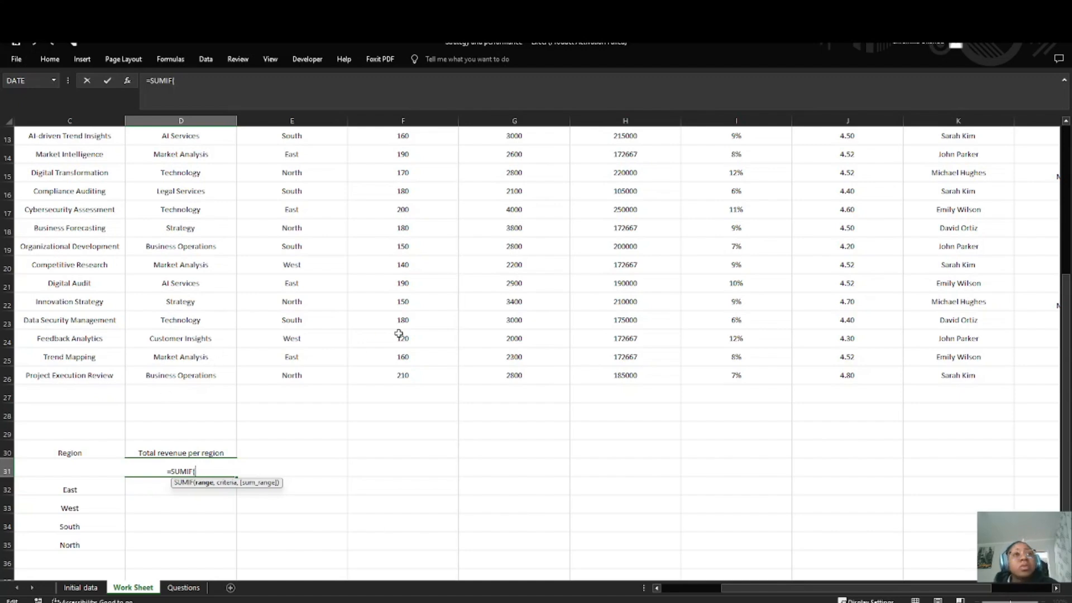
# Step: Complete D31's formula as =SUMIF(E2:E26,H2:H26,C31), taking the ranges from the Region and Total Revenue columns
pyautogui.scroll(4, 393, 336)
pyautogui.moveTo(291, 154); pyautogui.dragTo(312, 544)
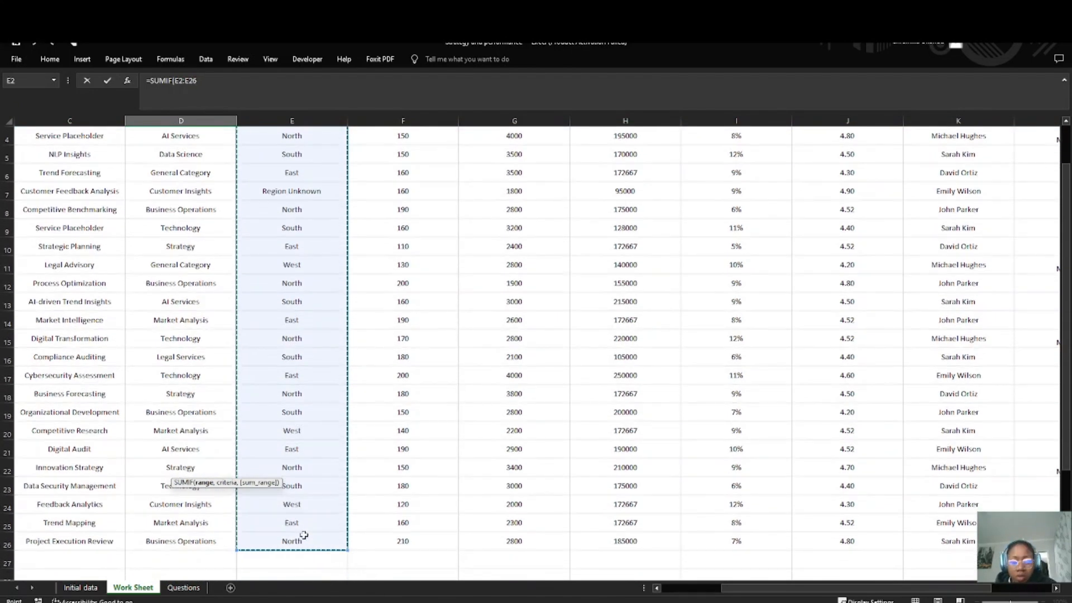
pyautogui.write(',')
pyautogui.scroll(1, 627, 355)
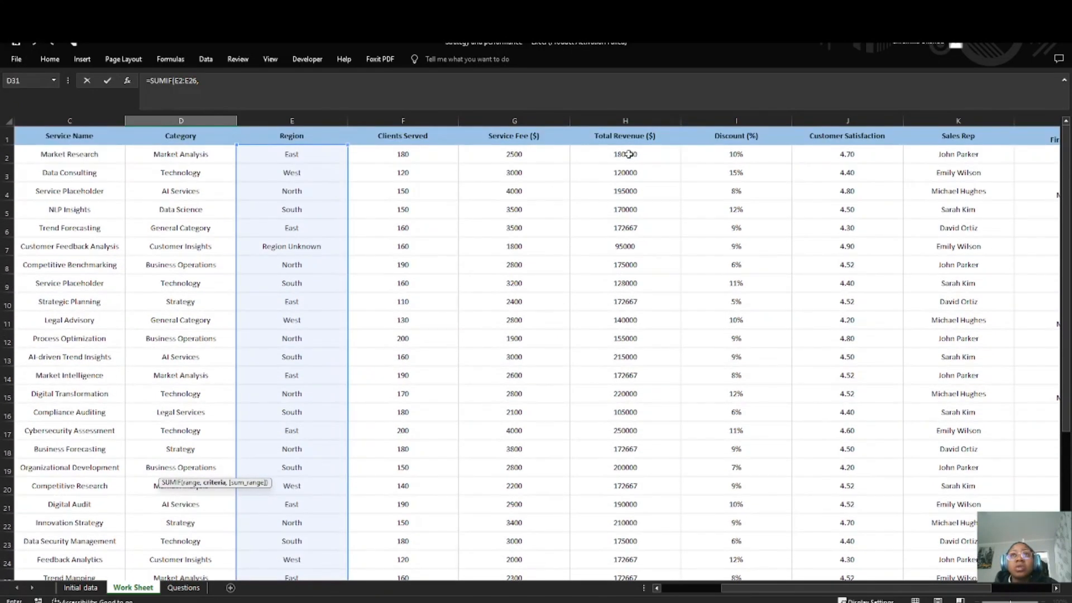
pyautogui.moveTo(629, 154); pyautogui.dragTo(634, 558)
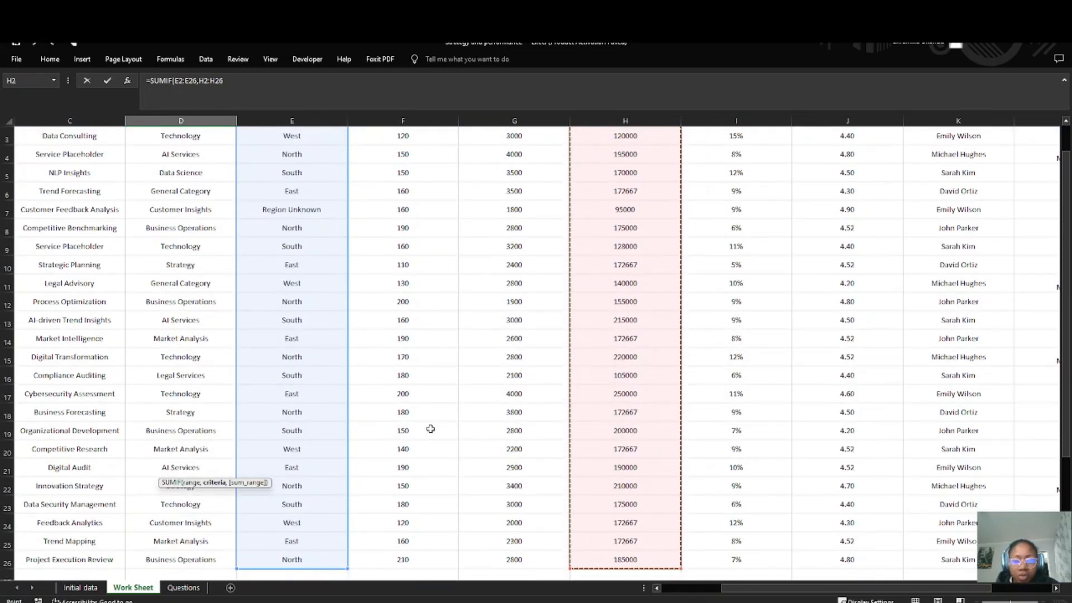
pyautogui.write(',')
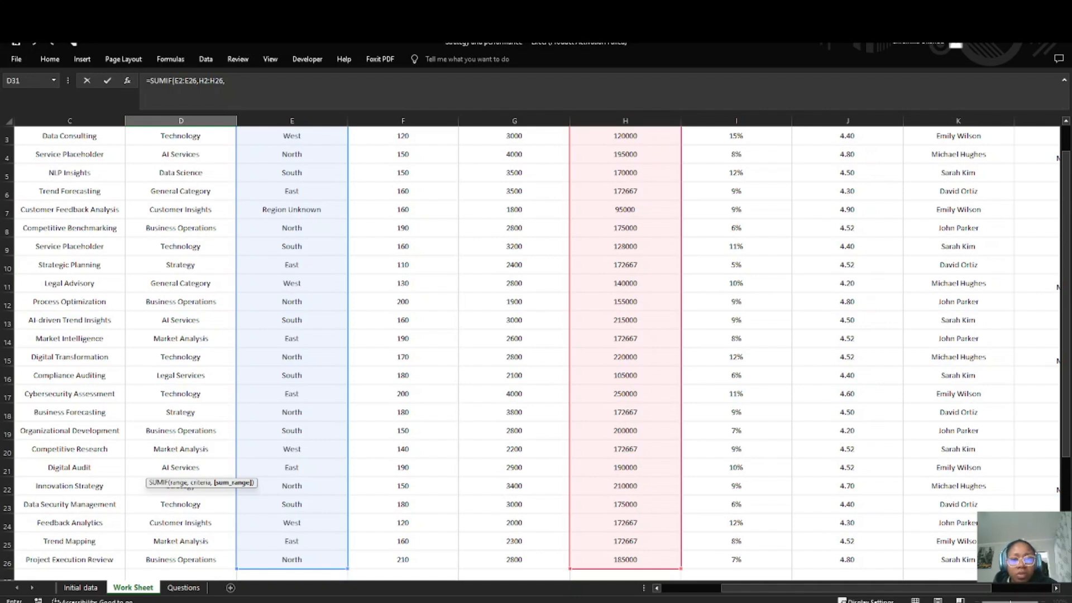
pyautogui.scroll(-9, 399, 369)
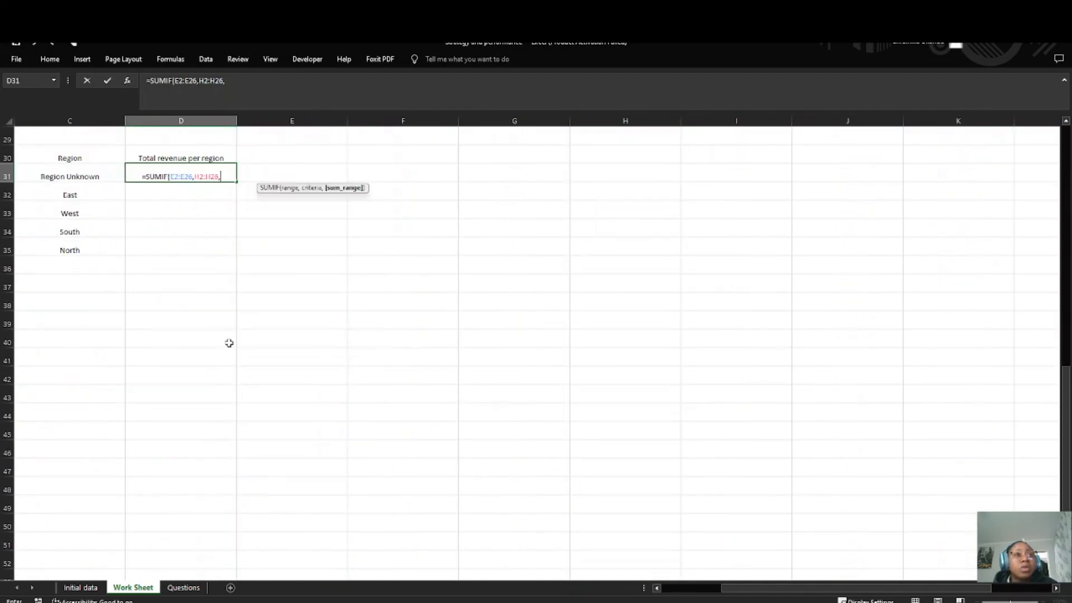
pyautogui.scroll(3, 227, 342)
pyautogui.click(85, 324)
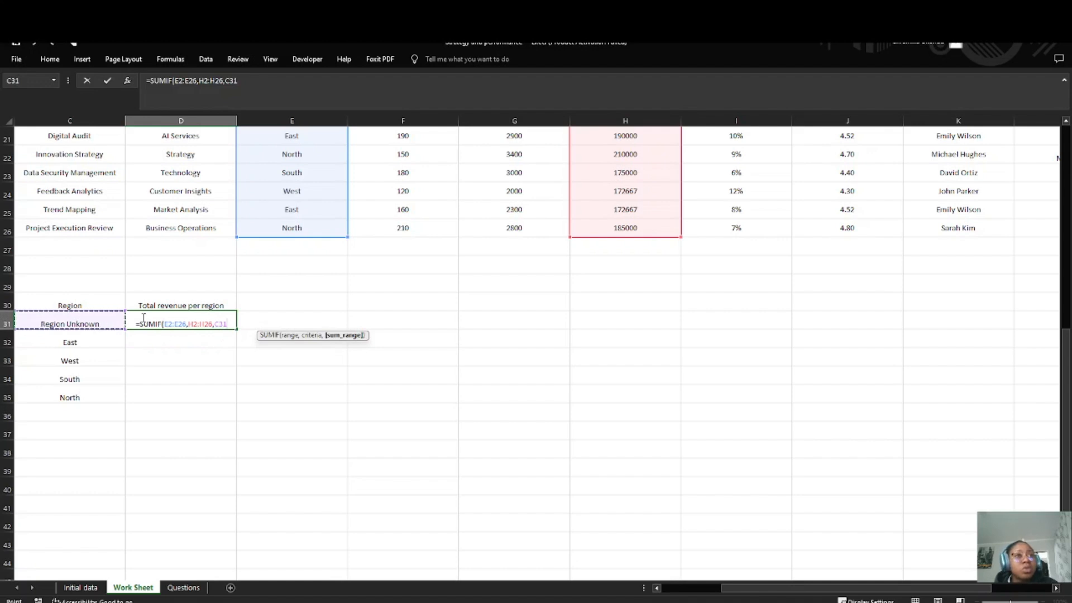
pyautogui.press('Return')
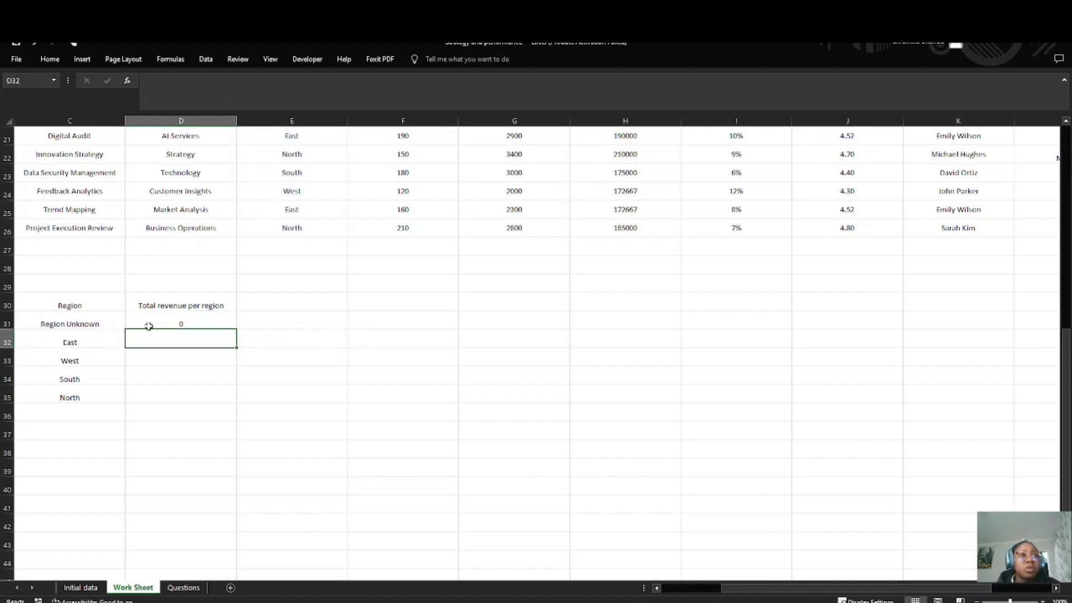
pyautogui.click(160, 317)
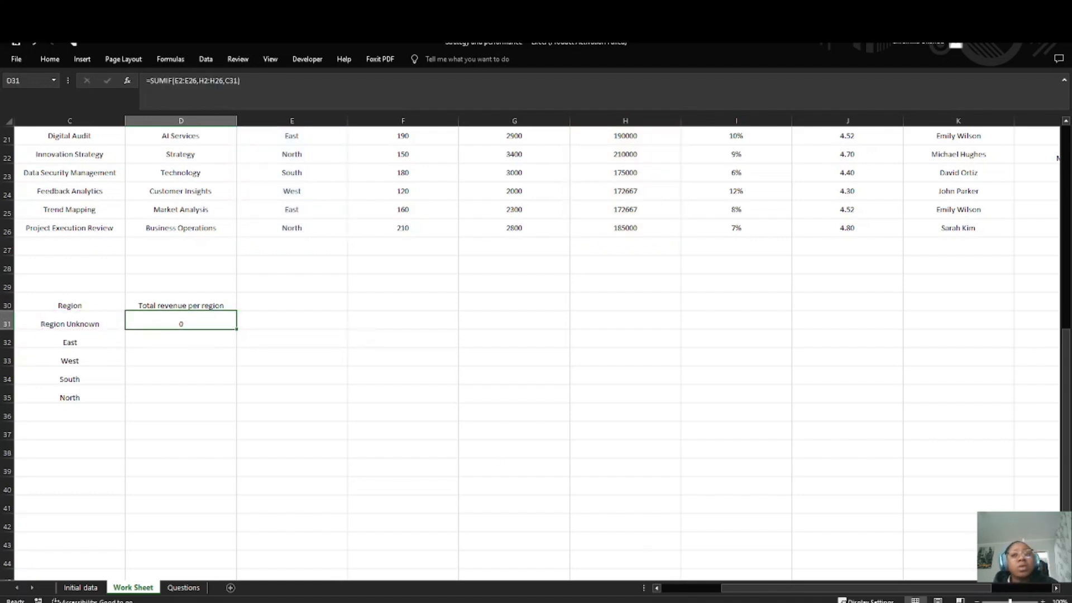
# Step: Clear D31 and rearrange the region labels so C31 holds East and C32 holds Region Unknown
pyautogui.click(673, 602)
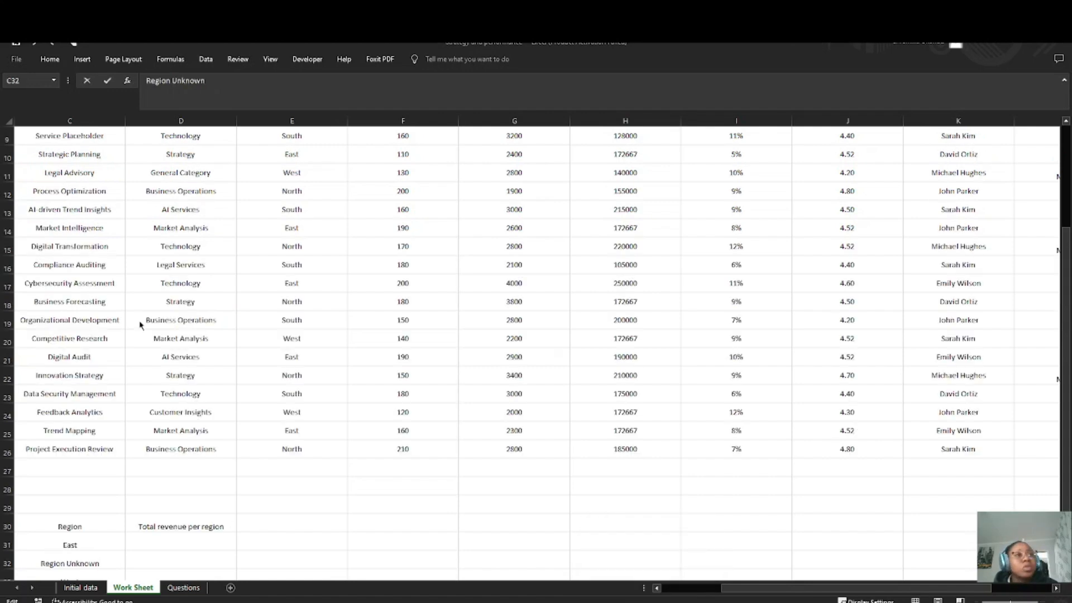
pyautogui.scroll(-3, 245, 414)
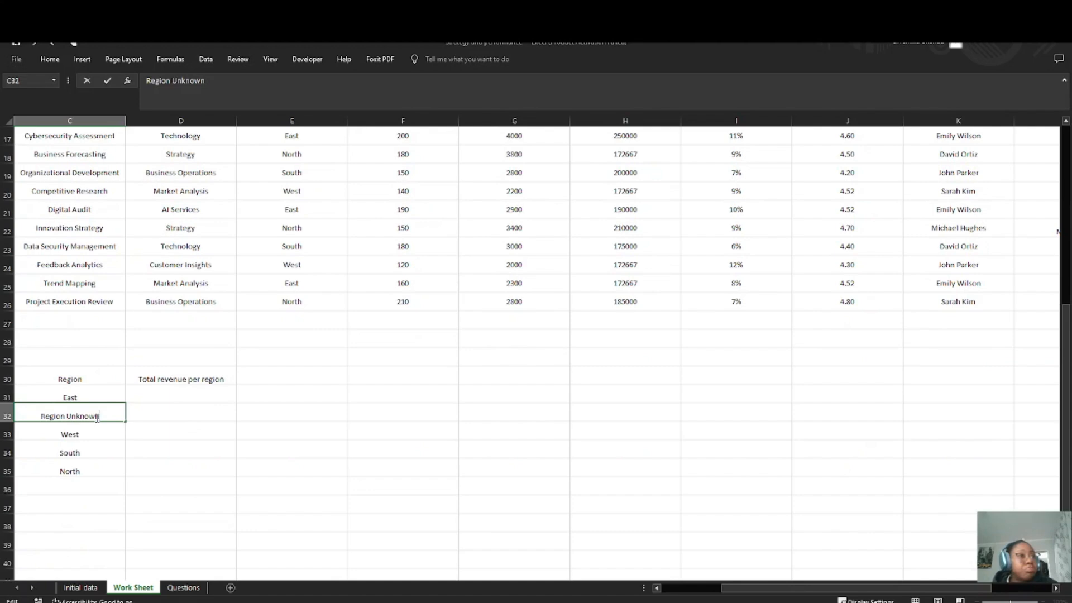
pyautogui.click(149, 413)
# Step: Reuse the exact Region Unknown text from E7 for the label in C32
pyautogui.scroll(5, 279, 246)
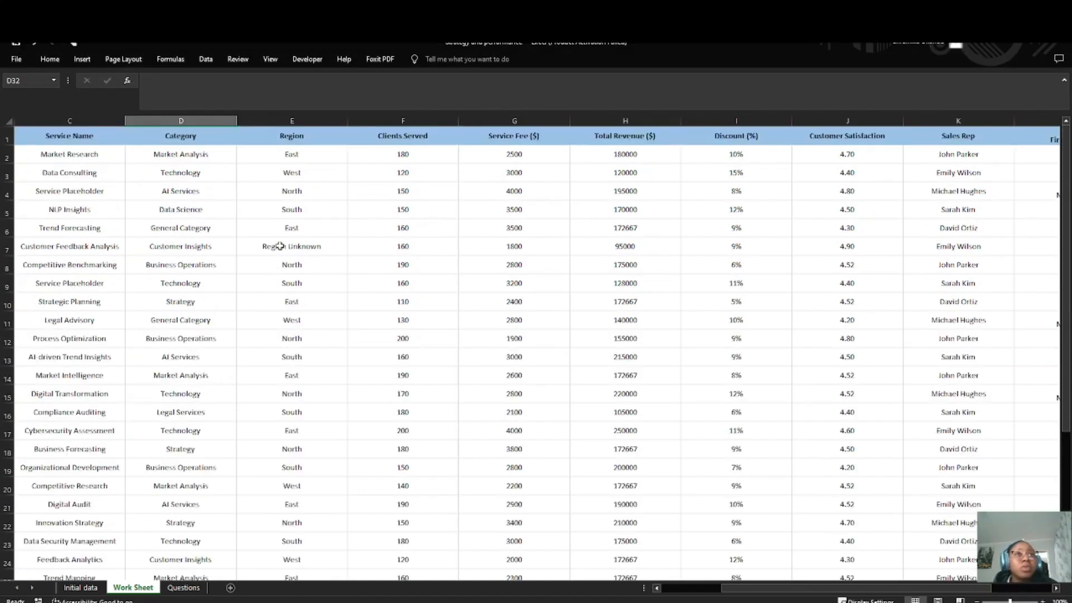
pyautogui.scroll(-7, 208, 291)
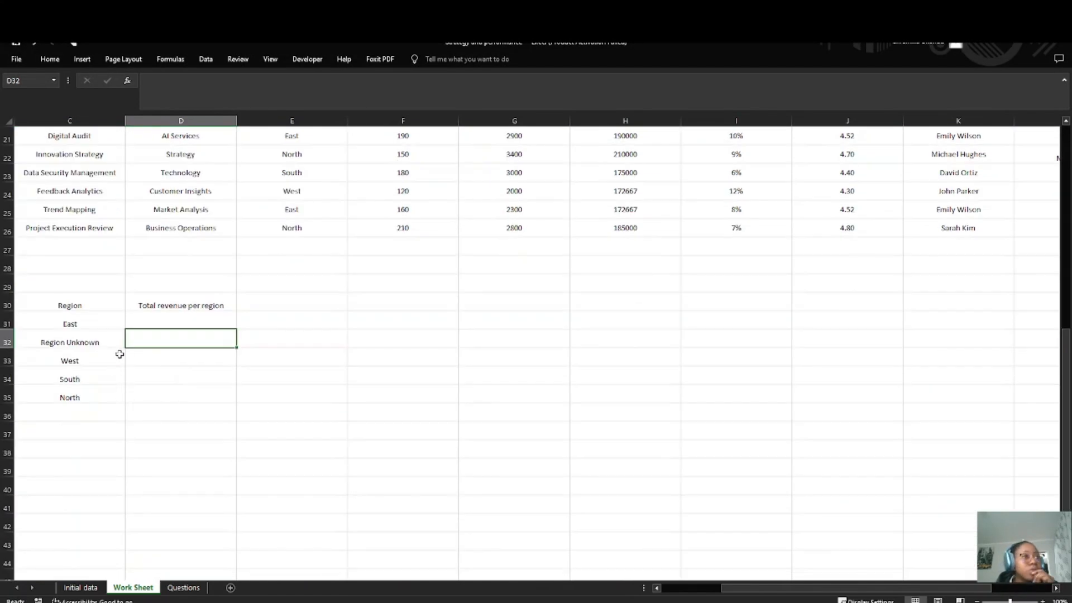
pyautogui.scroll(5, 285, 308)
pyautogui.doubleClick(317, 175)
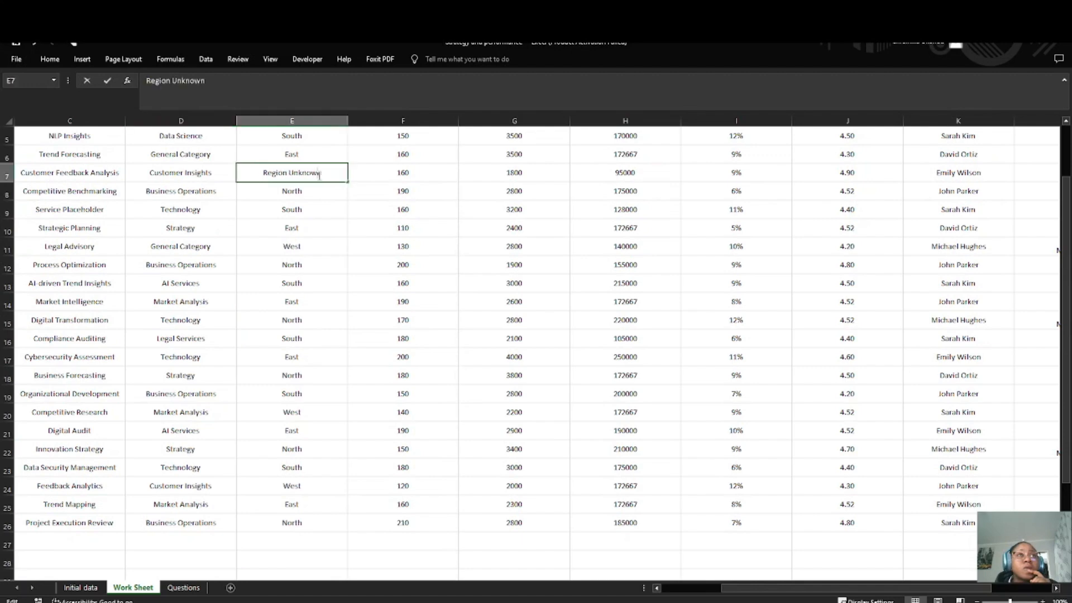
pyautogui.moveTo(327, 175); pyautogui.dragTo(225, 174)
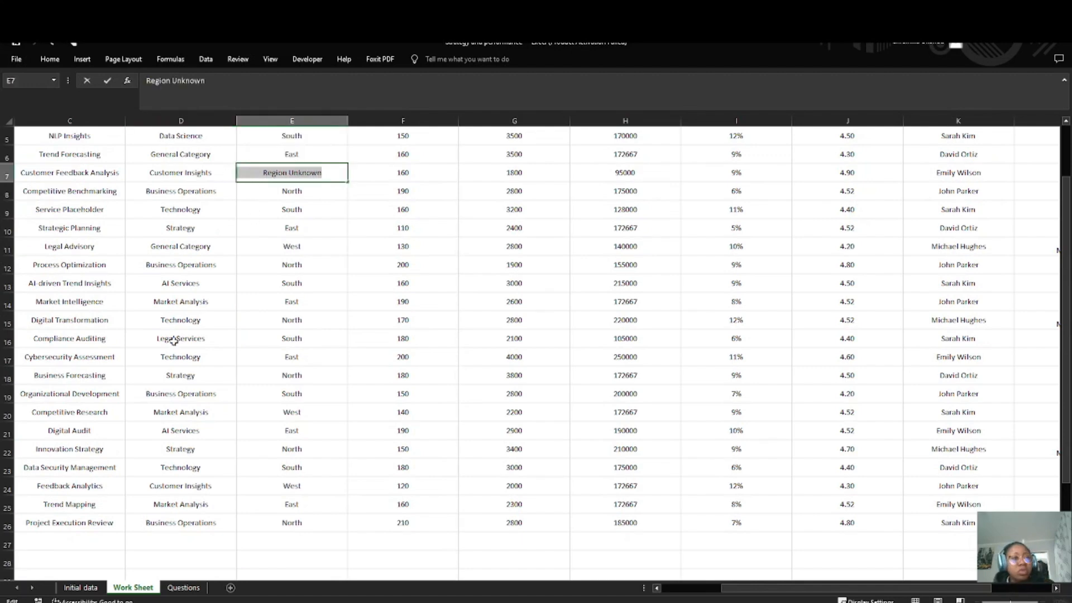
pyautogui.scroll(-4, 173, 342)
pyautogui.moveTo(92, 401); pyautogui.dragTo(19, 417)
pyautogui.doubleClick(99, 414)
pyautogui.click(117, 407)
# Step: Begin a SUMIF formula in D31 for East, with the Region cells E2:E26 as its first argument
pyautogui.click(174, 398)
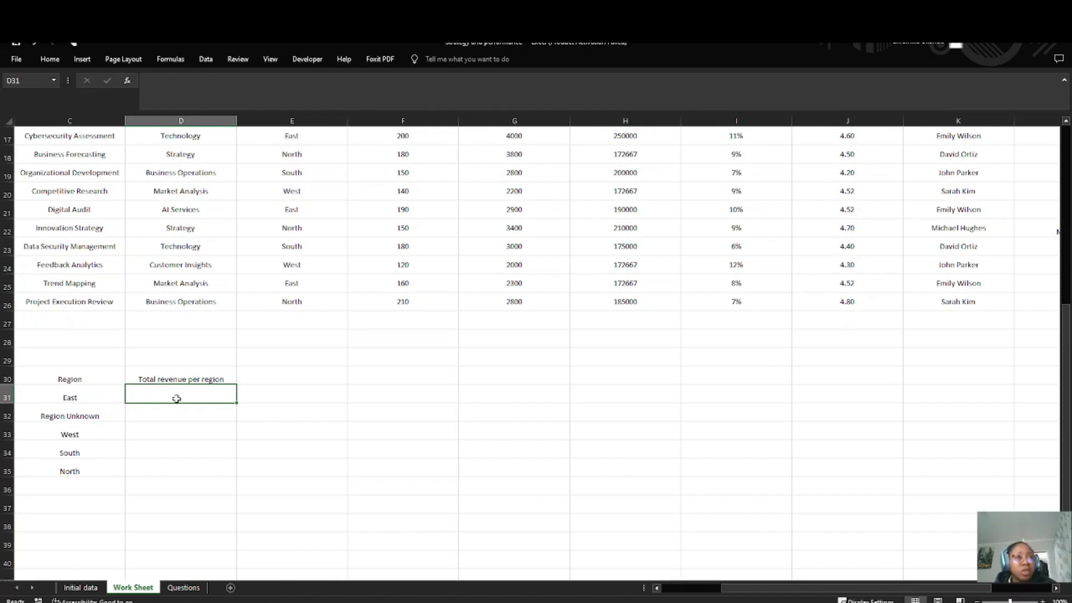
pyautogui.doubleClick(177, 398)
pyautogui.write('=sumif')
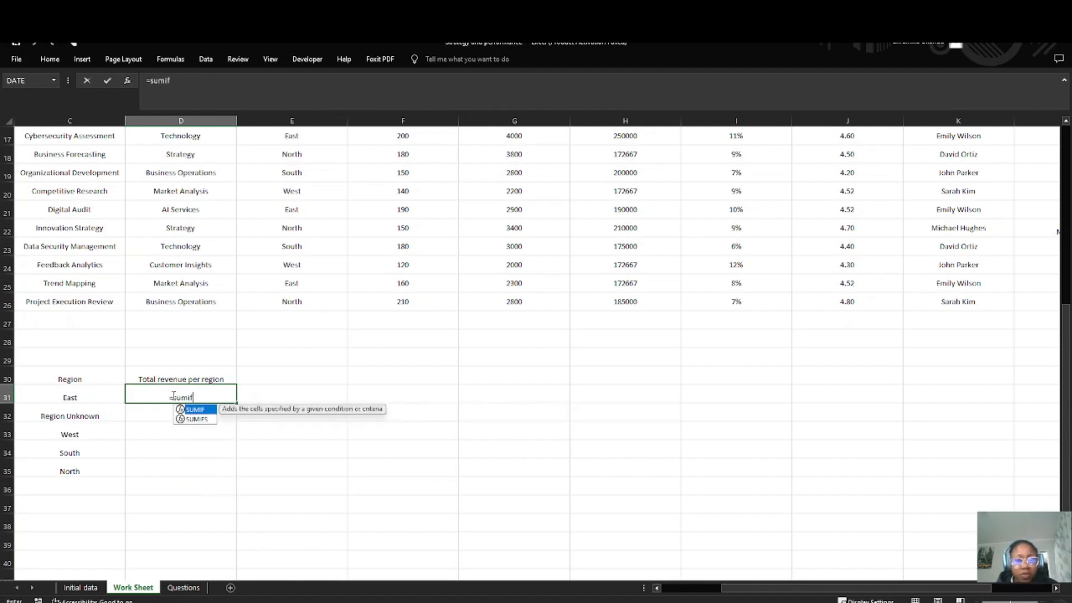
pyautogui.press('Tab')
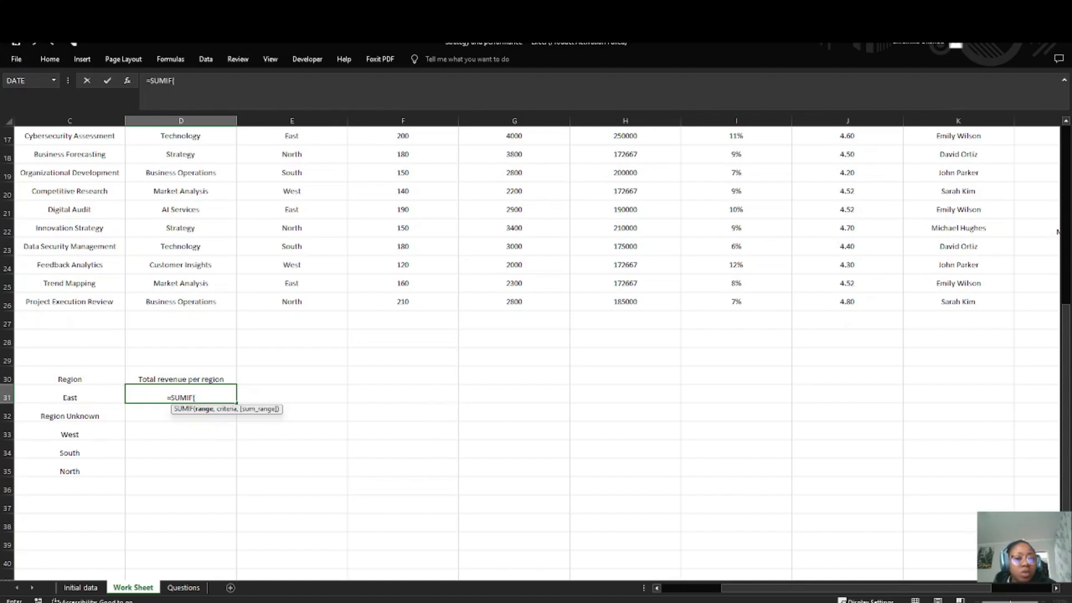
pyautogui.scroll(5, 698, 240)
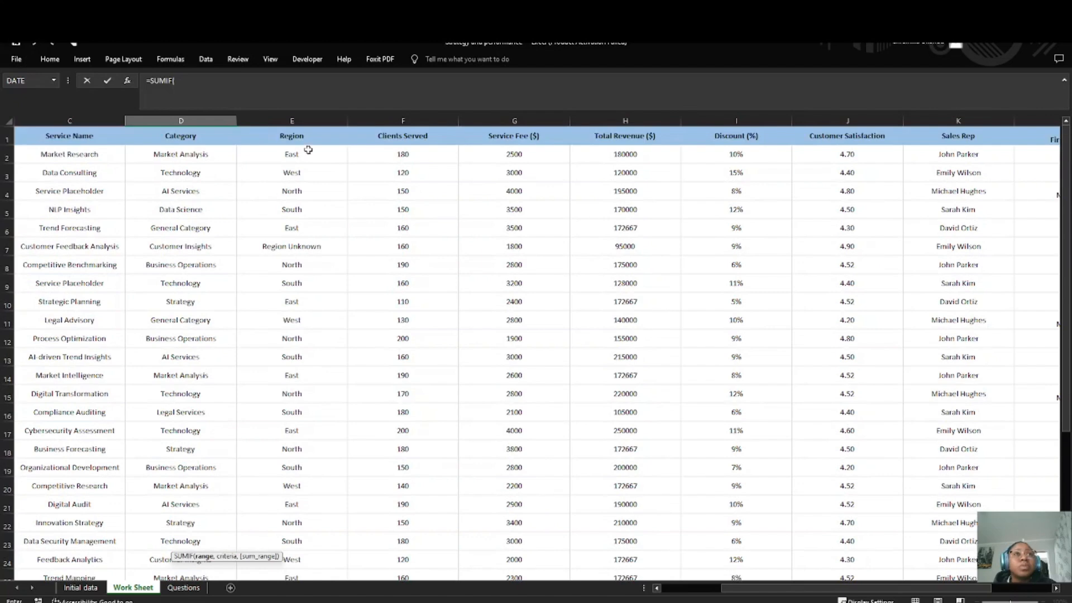
pyautogui.moveTo(293, 153); pyautogui.dragTo(309, 540)
pyautogui.write(',')
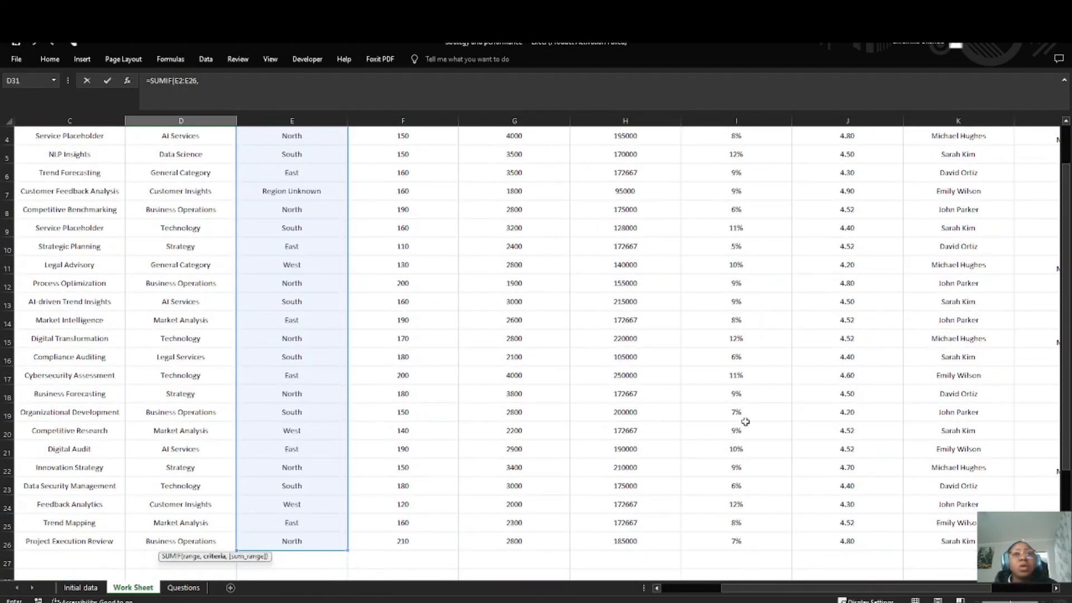
# Step: Add H2:H26 and C31 as the remaining arguments to finish D31's formula as =SUMIF(E2:E26,H2:H26,C31)
pyautogui.scroll(1, 695, 140)
pyautogui.moveTo(635, 162); pyautogui.dragTo(628, 541)
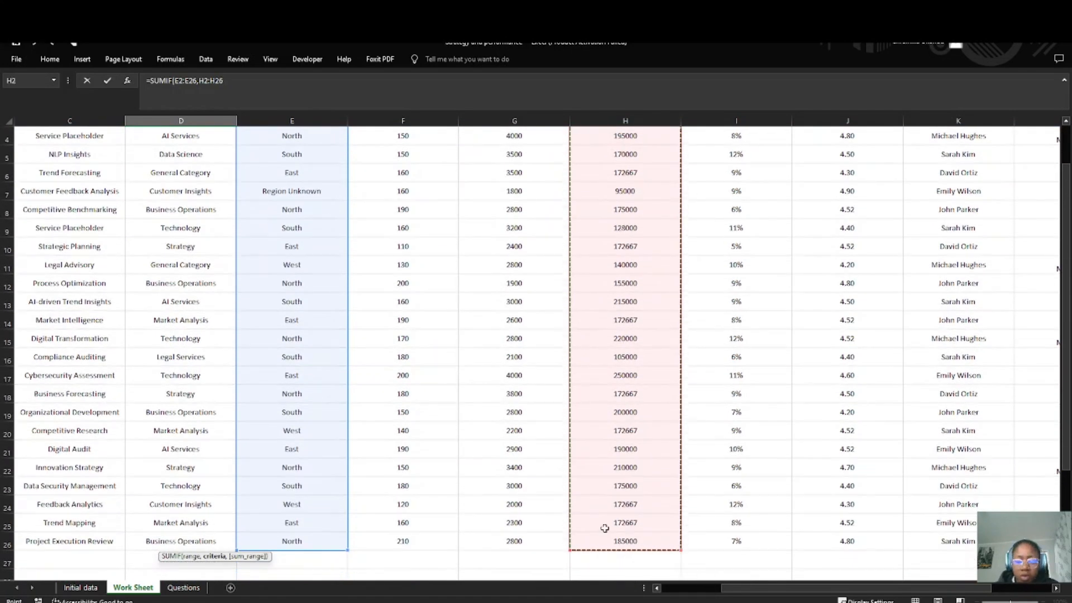
pyautogui.write(',')
pyautogui.click(109, 490)
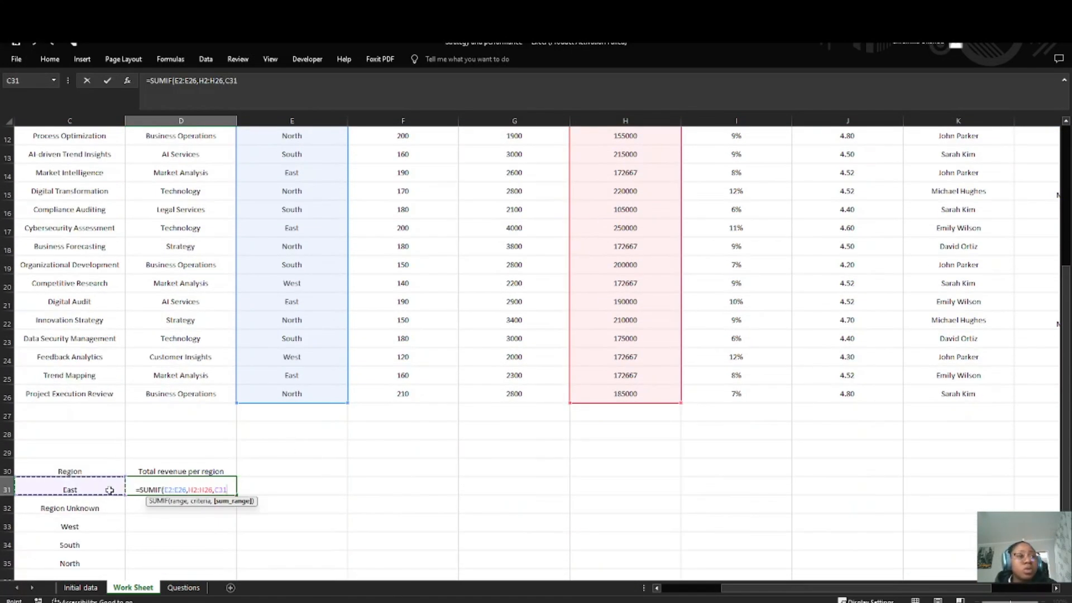
pyautogui.press('Return')
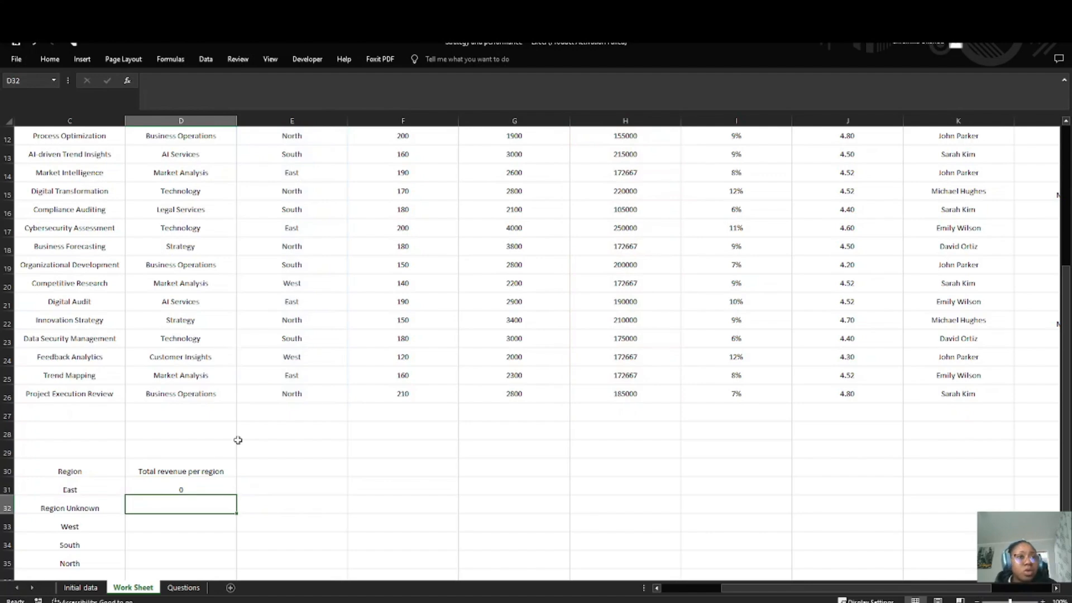
pyautogui.click(183, 489)
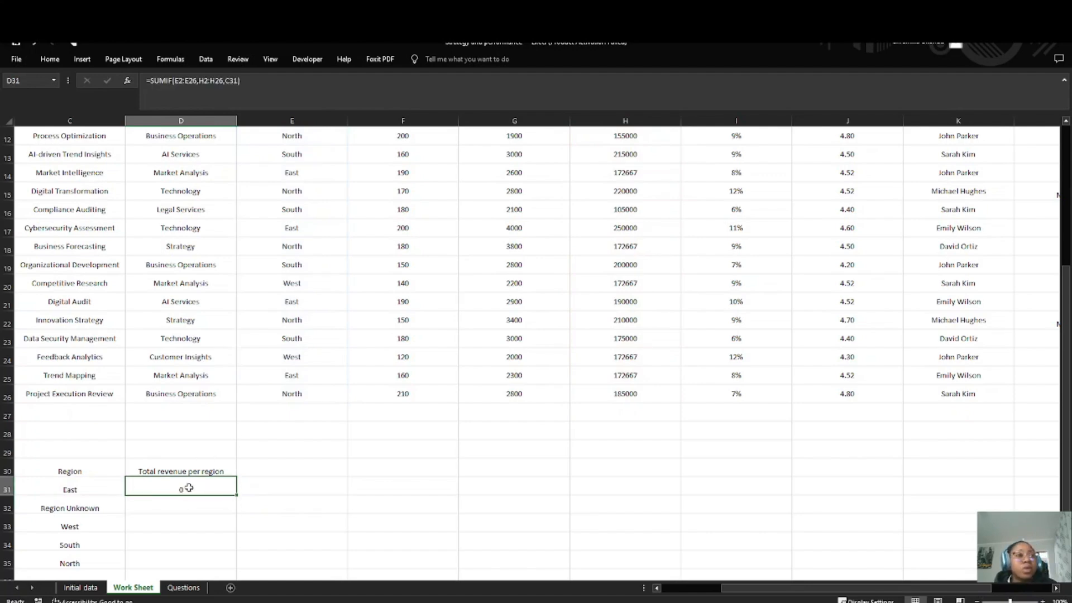
# Step: Change the function in D31's formula from SUMIF to SUMIFS, keeping the arguments E2:E26,H2:H26,C31
pyautogui.scroll(-3, 124, 469)
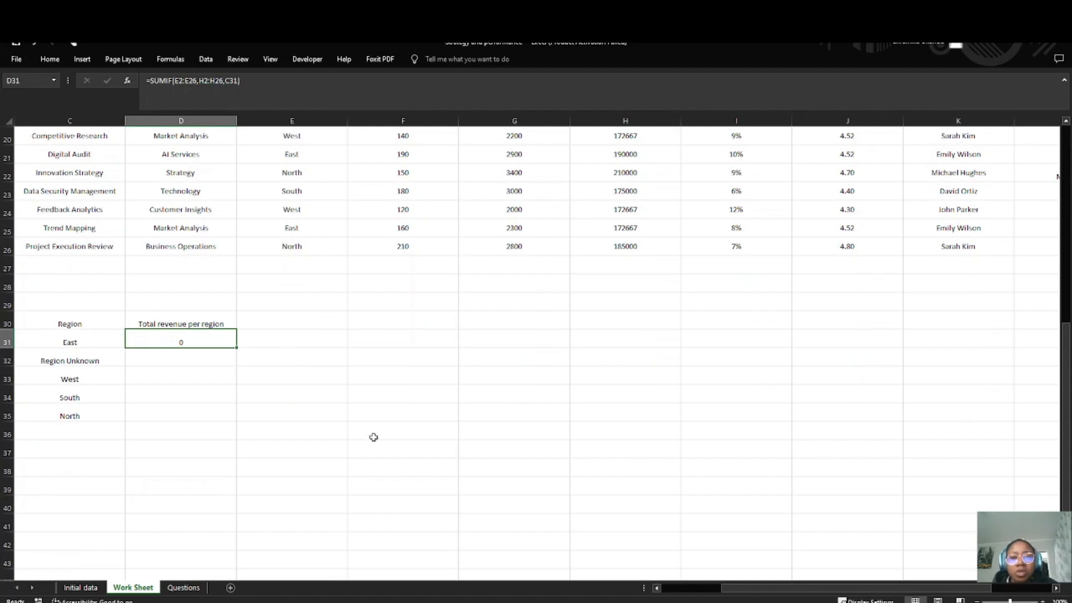
pyautogui.click(648, 602)
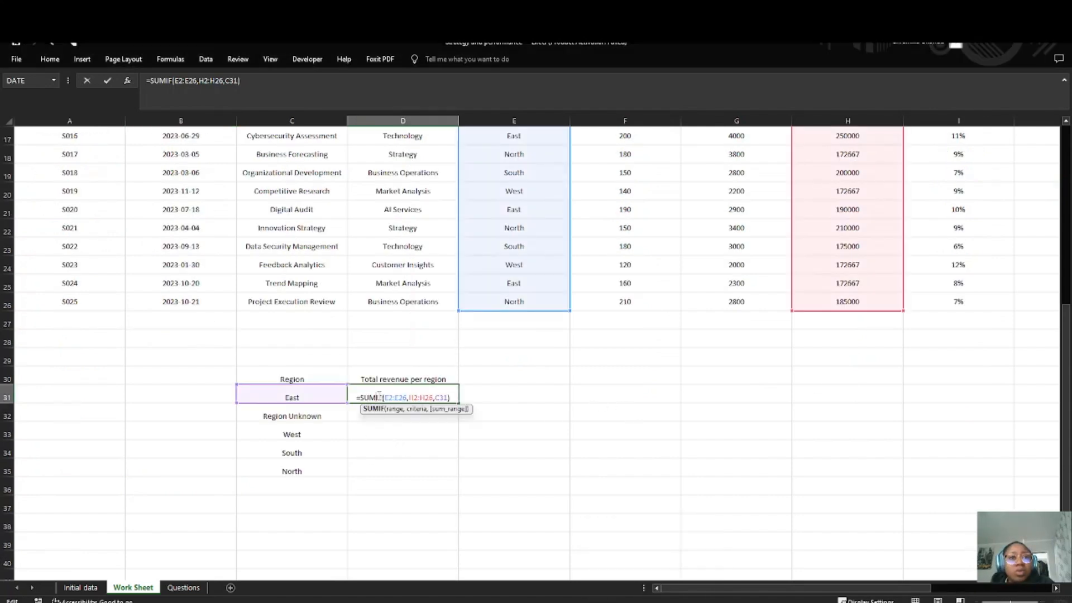
pyautogui.write('s')
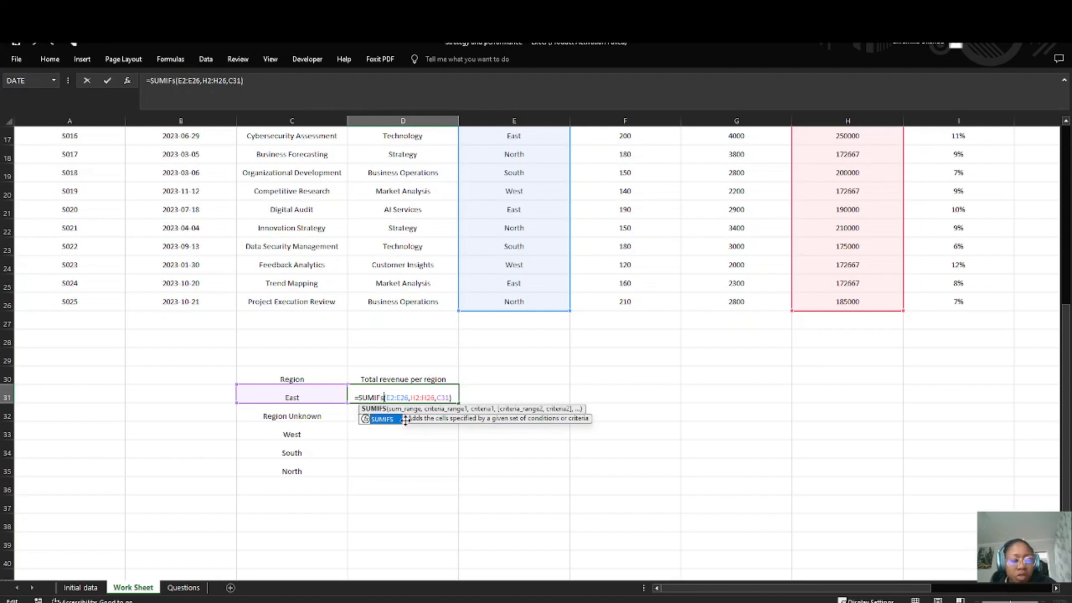
pyautogui.press('BackSpace')
pyautogui.write('S')
pyautogui.click(456, 396)
pyautogui.press('Return')
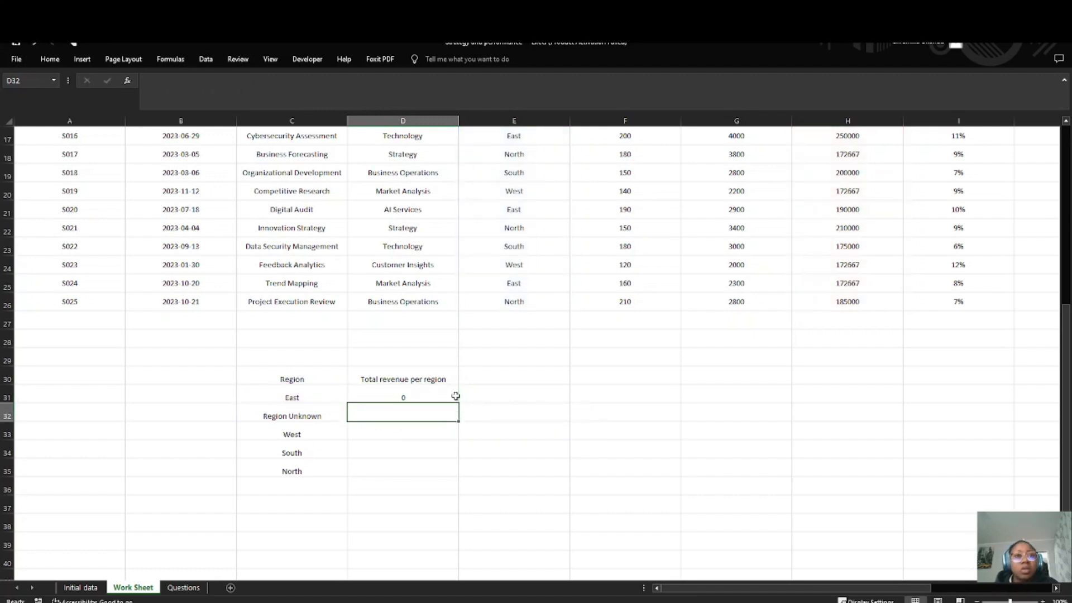
# Step: Examine the argument order of D31's SUMIFS formula against the Region and Total Revenue columns
pyautogui.click(413, 381)
pyautogui.doubleClick(411, 397)
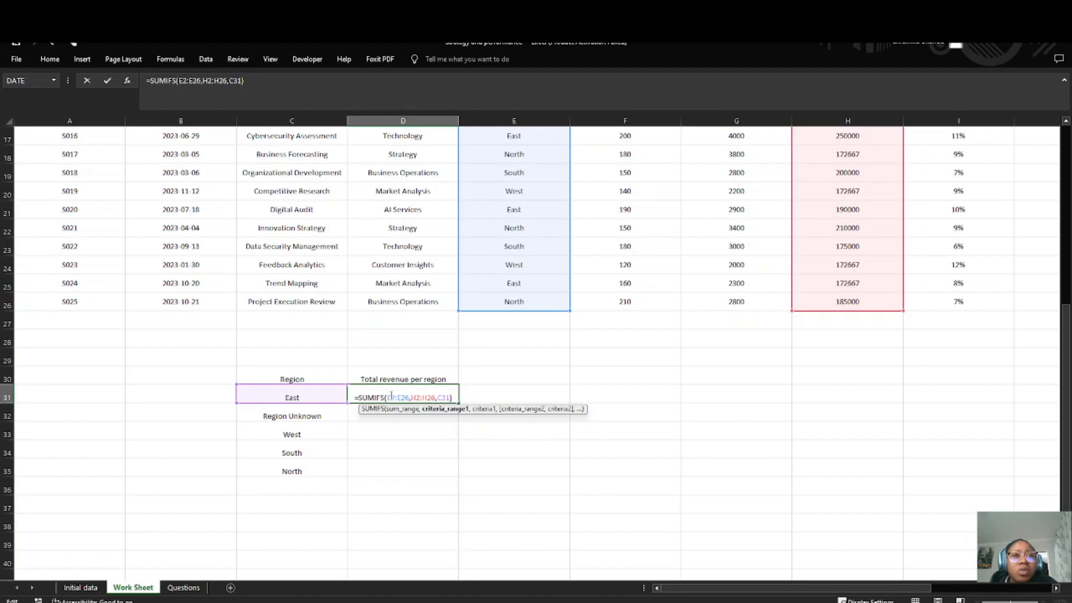
pyautogui.scroll(5, 383, 371)
pyautogui.scroll(-8, 516, 229)
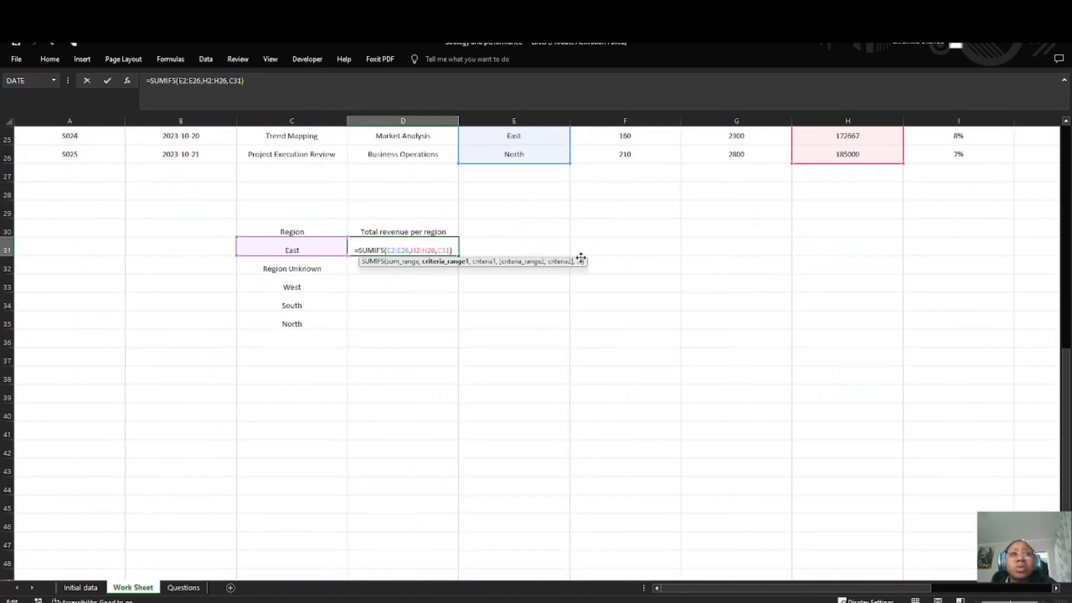
pyautogui.scroll(8, 713, 259)
pyautogui.scroll(-9, 706, 258)
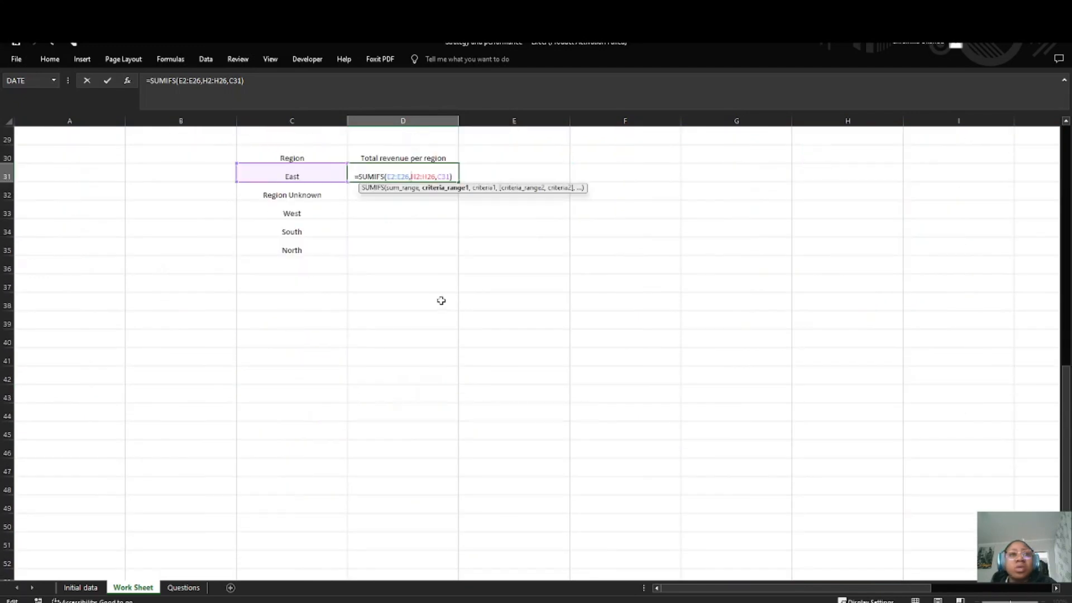
pyautogui.scroll(4, 442, 301)
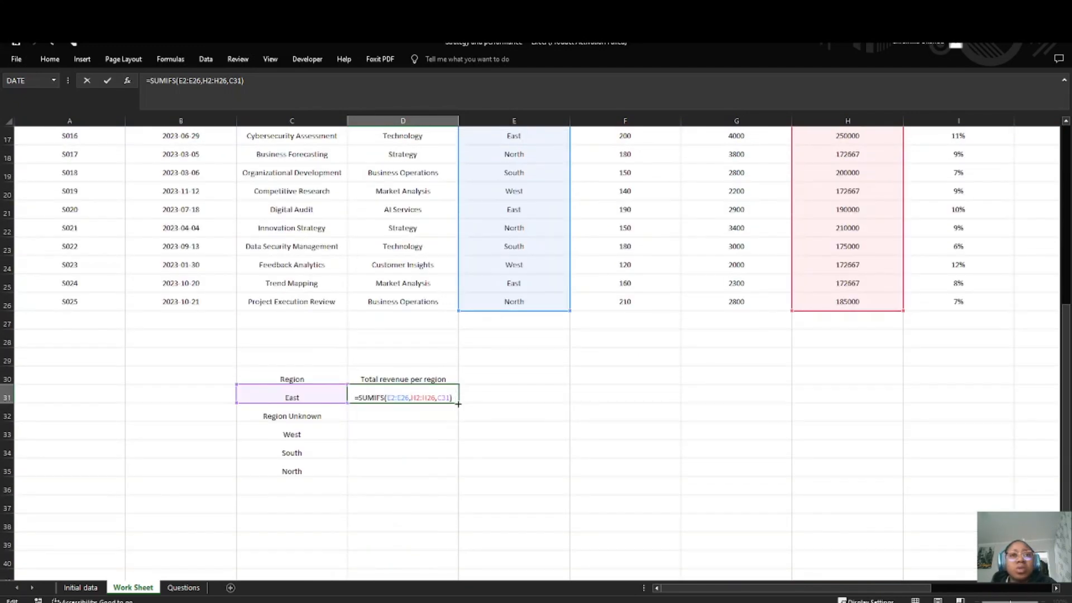
pyautogui.scroll(5, 393, 360)
pyautogui.scroll(-8, 467, 378)
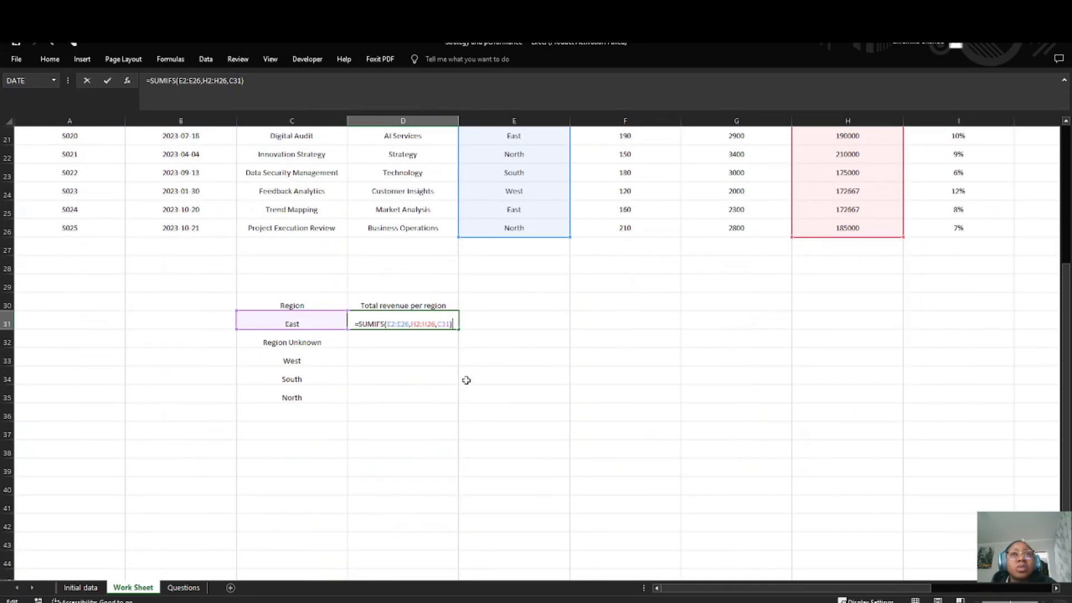
pyautogui.press('Return')
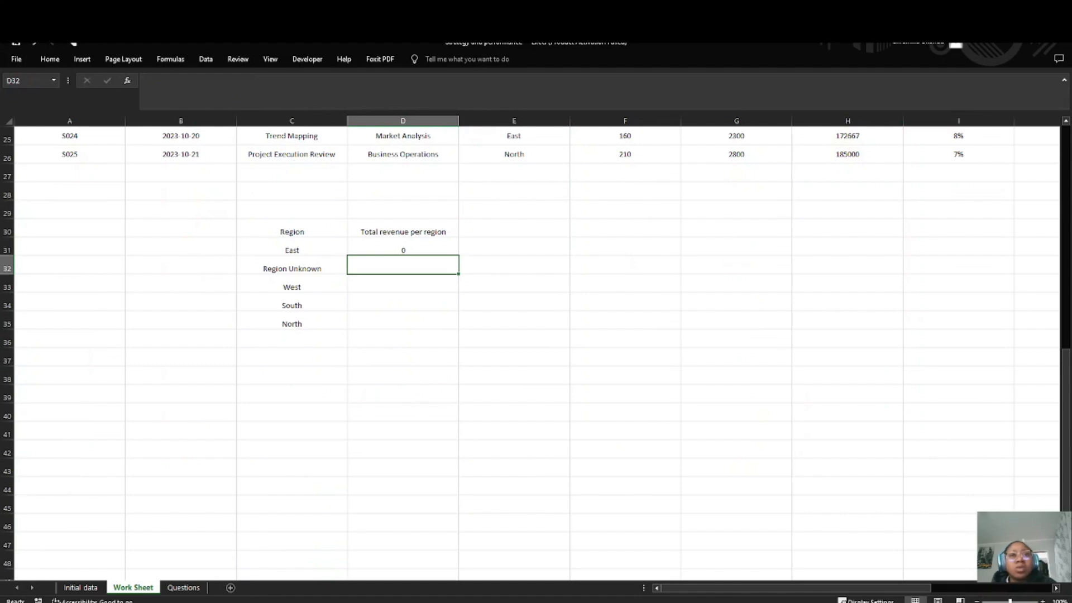
# Step: Begin a SUMIF formula in F31 for East's total revenue, with E31 as its first argument
pyautogui.hotkey('alt', 'Tab')
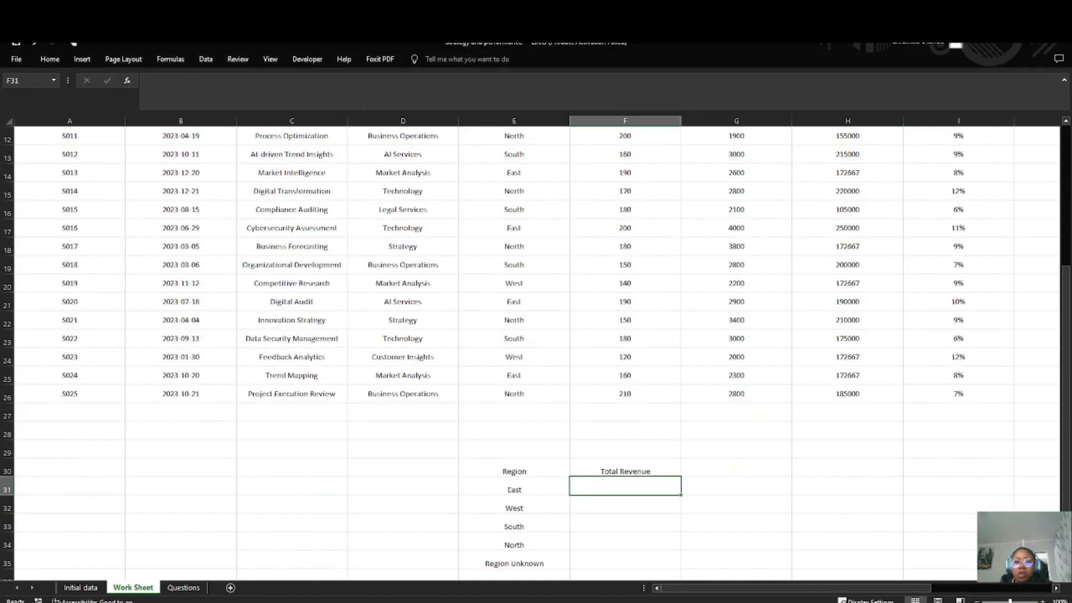
pyautogui.write('=sumif')
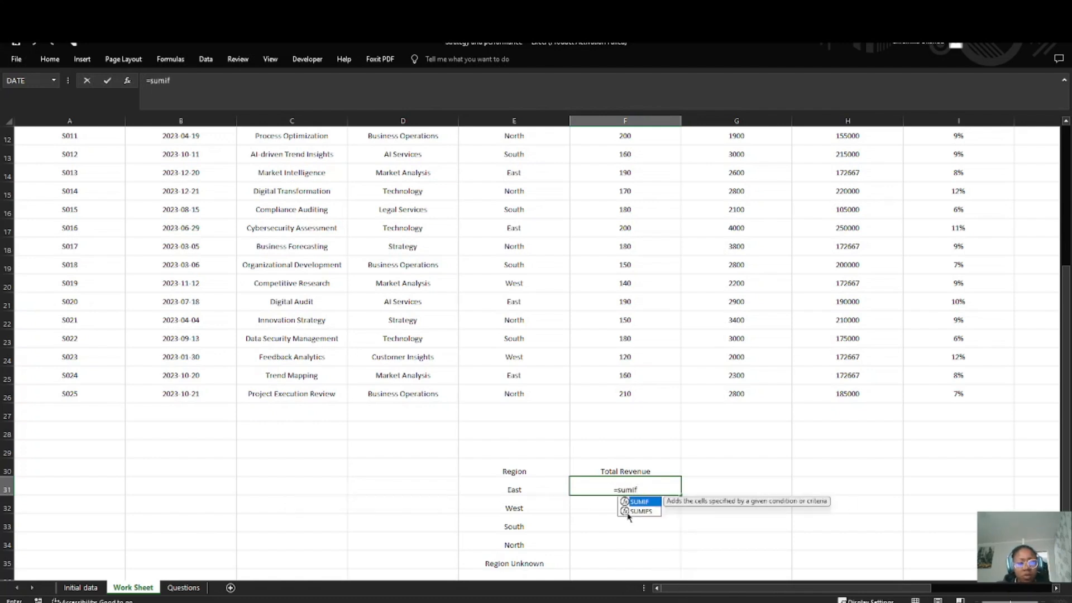
pyautogui.doubleClick(627, 510)
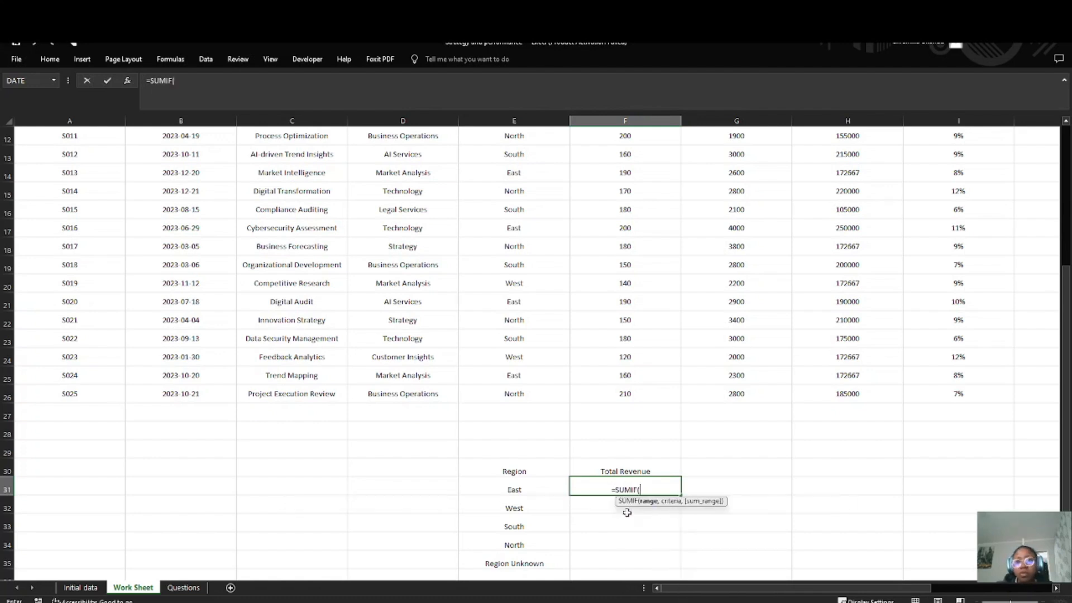
pyautogui.press('Left')
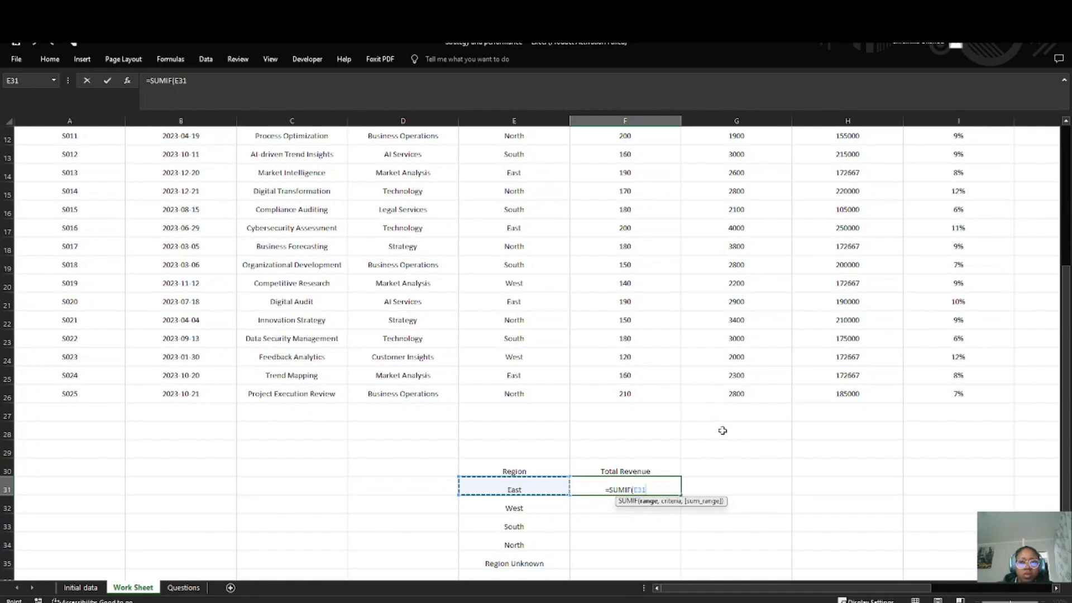
pyautogui.scroll(4, 723, 430)
pyautogui.scroll(-3, 765, 318)
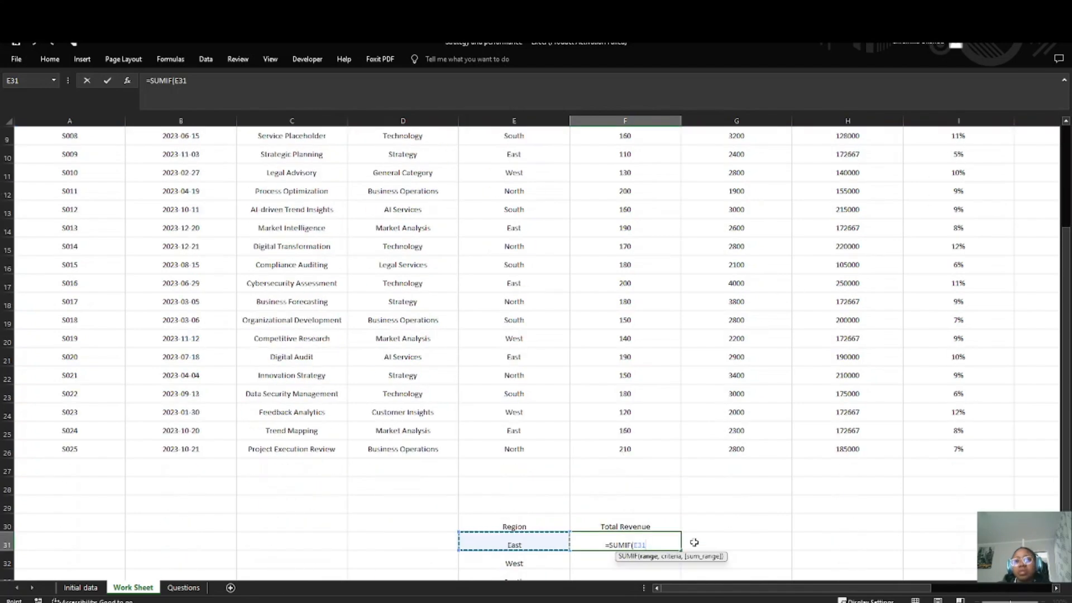
# Step: Change the function in F31's formula to SUMIFS and remove the E31 argument
pyautogui.click(629, 544)
pyautogui.write('S')
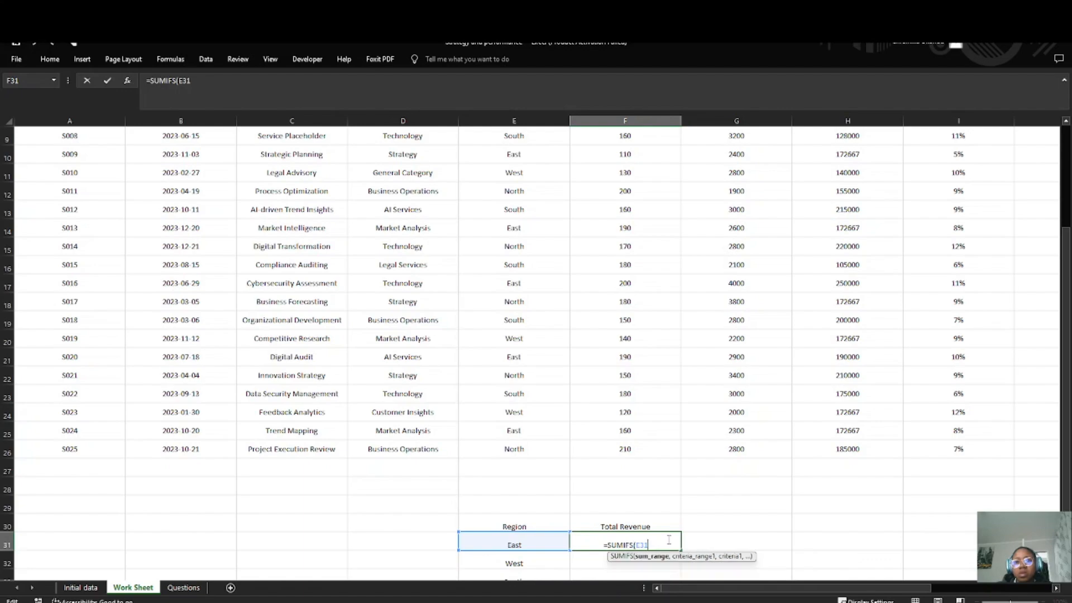
pyautogui.scroll(3, 813, 328)
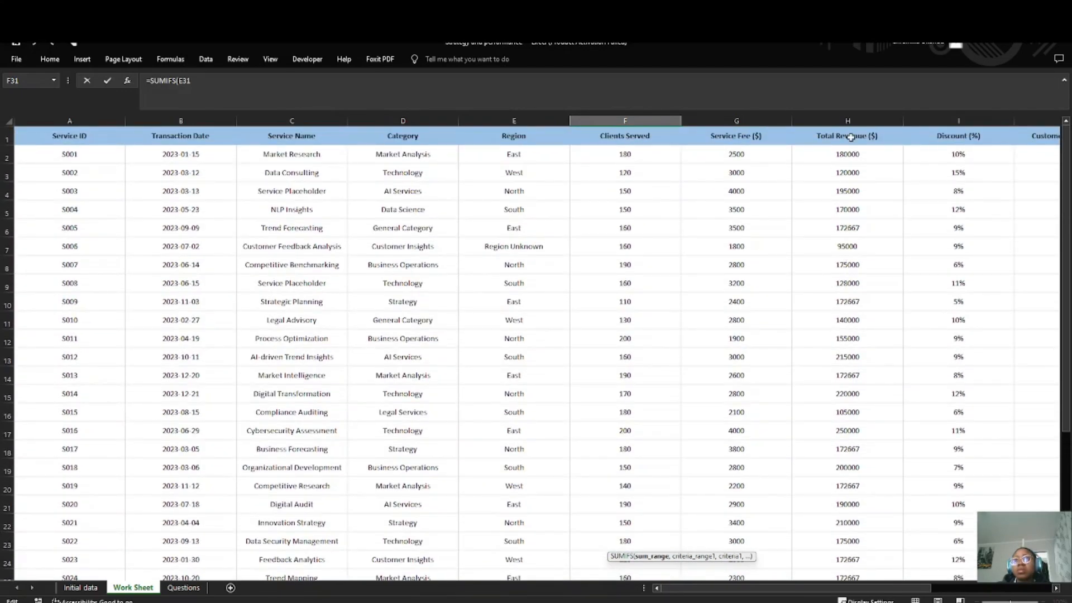
pyautogui.scroll(-4, 783, 407)
pyautogui.press('BackSpace')
pyautogui.press('BackSpace')
pyautogui.press('BackSpace')
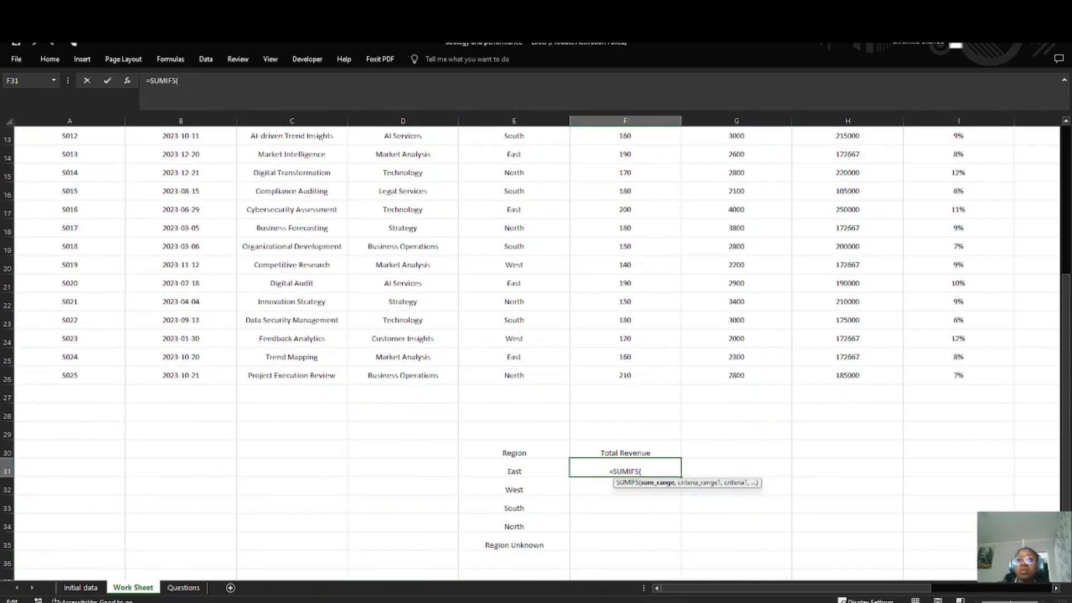
# Step: Complete F31's formula as =SUMIFS(H2:H26,E2:E26,E31) to total East's revenue
pyautogui.scroll(4, 851, 222)
pyautogui.moveTo(844, 157); pyautogui.dragTo(844, 557)
pyautogui.write(',')
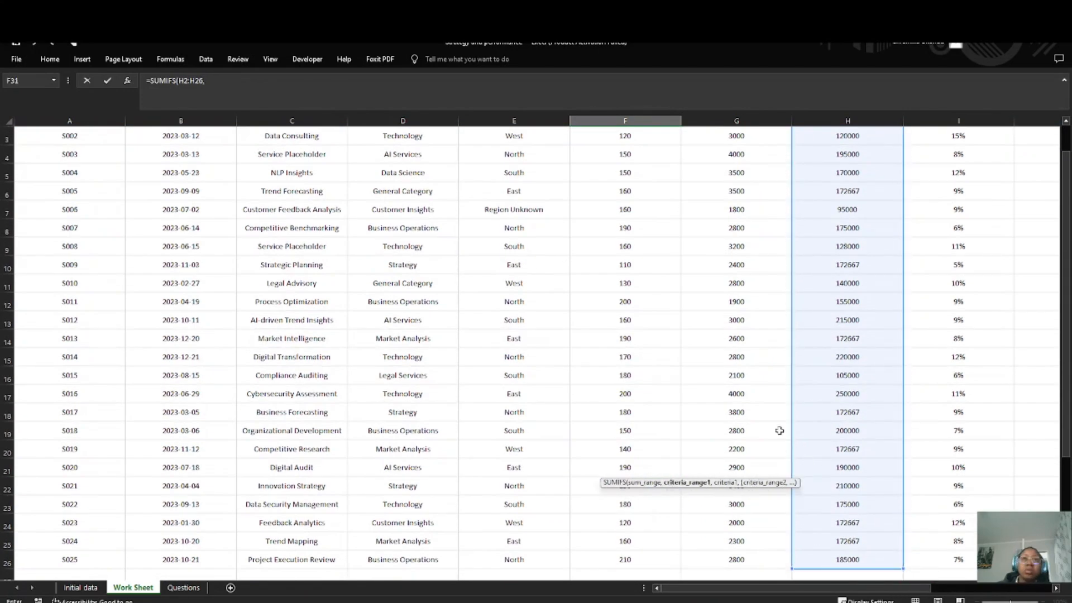
pyautogui.scroll(1, 486, 210)
pyautogui.moveTo(515, 155); pyautogui.dragTo(515, 537)
pyautogui.write(',')
pyautogui.scroll(-4, 514, 537)
pyautogui.click(515, 416)
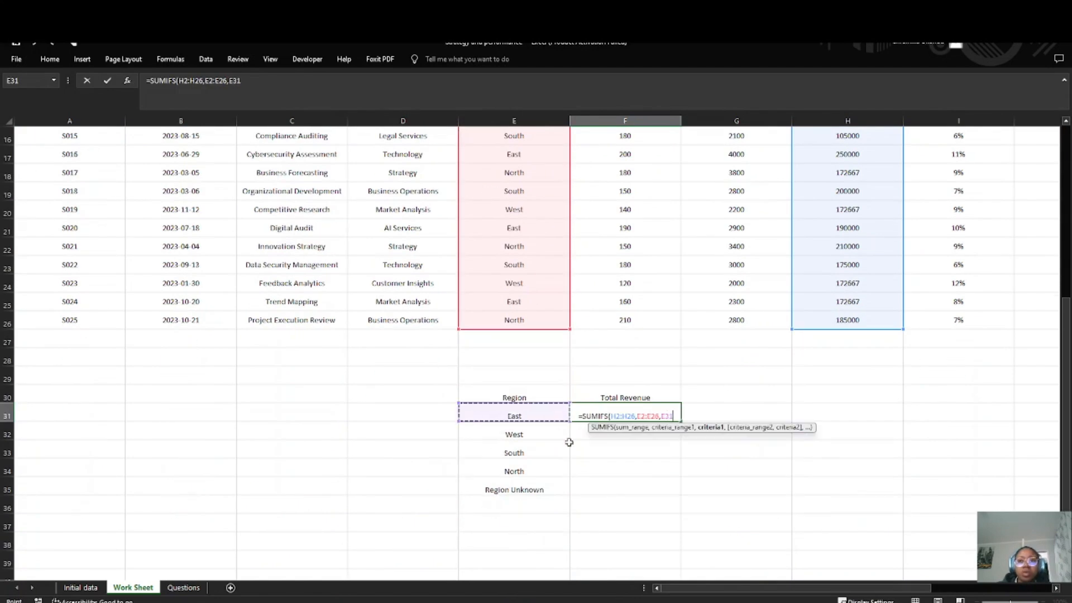
pyautogui.press('Return')
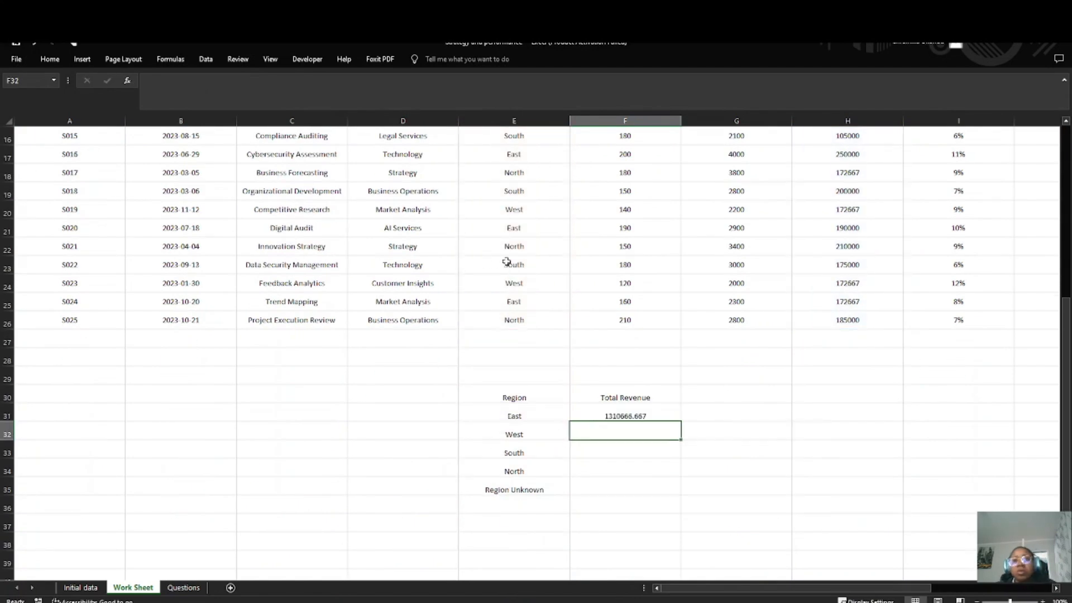
# Step: Make both ranges in F31's formula absolute, giving =SUMIFS($H$2:$H$26,$E$2:$E$26,E31)
pyautogui.click(608, 417)
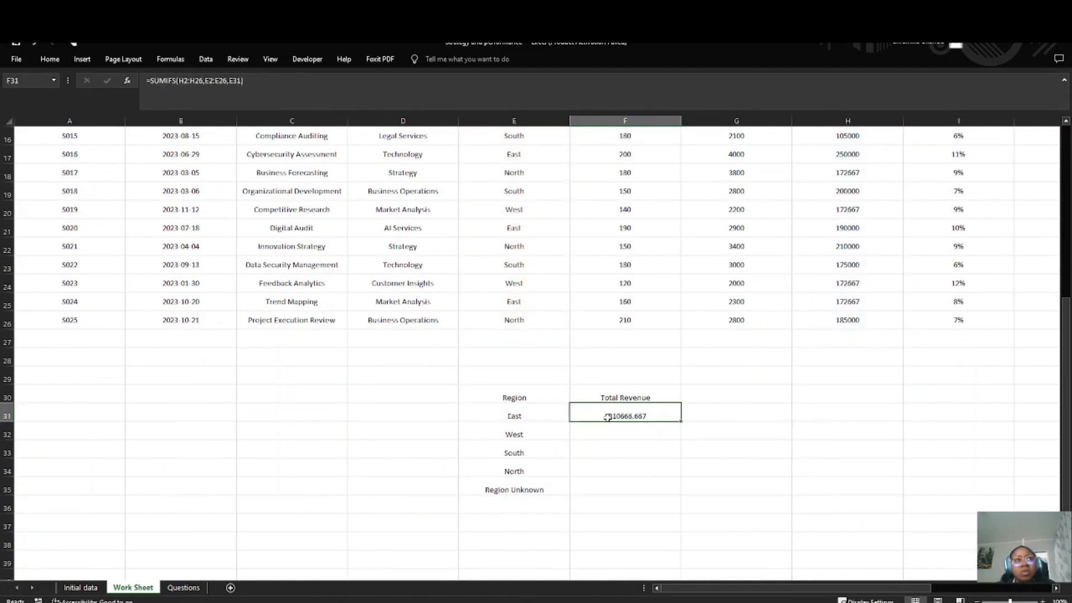
pyautogui.click(180, 81)
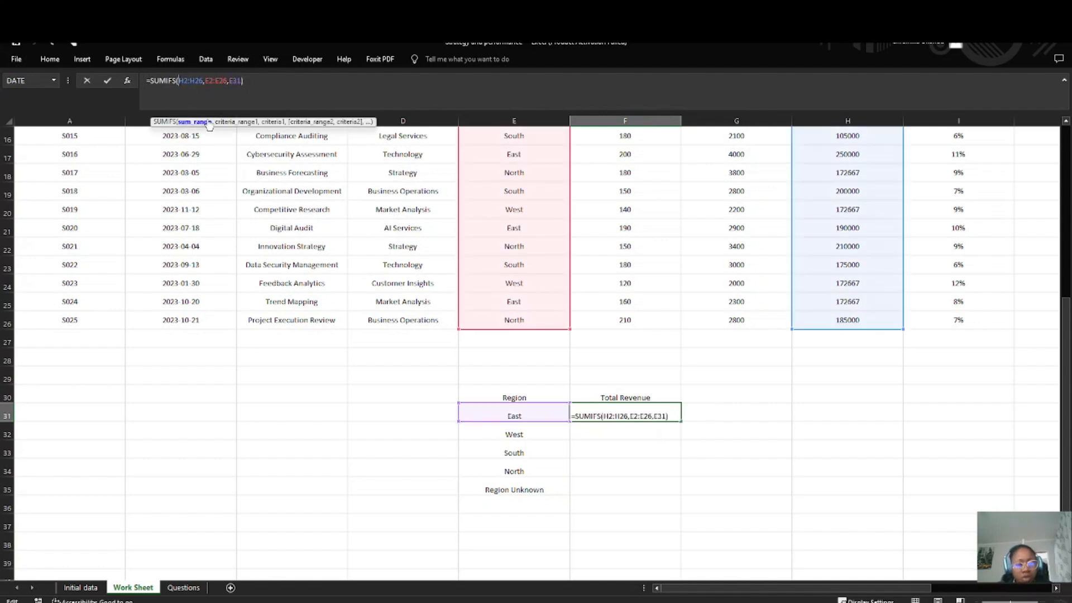
pyautogui.press('F4')
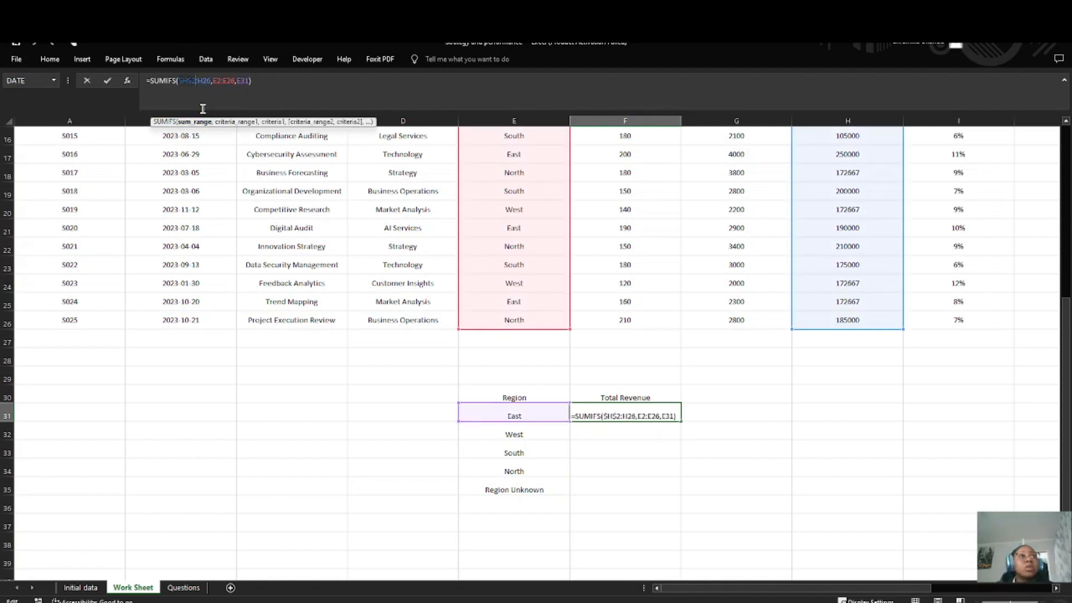
pyautogui.click(202, 81)
pyautogui.press('F4')
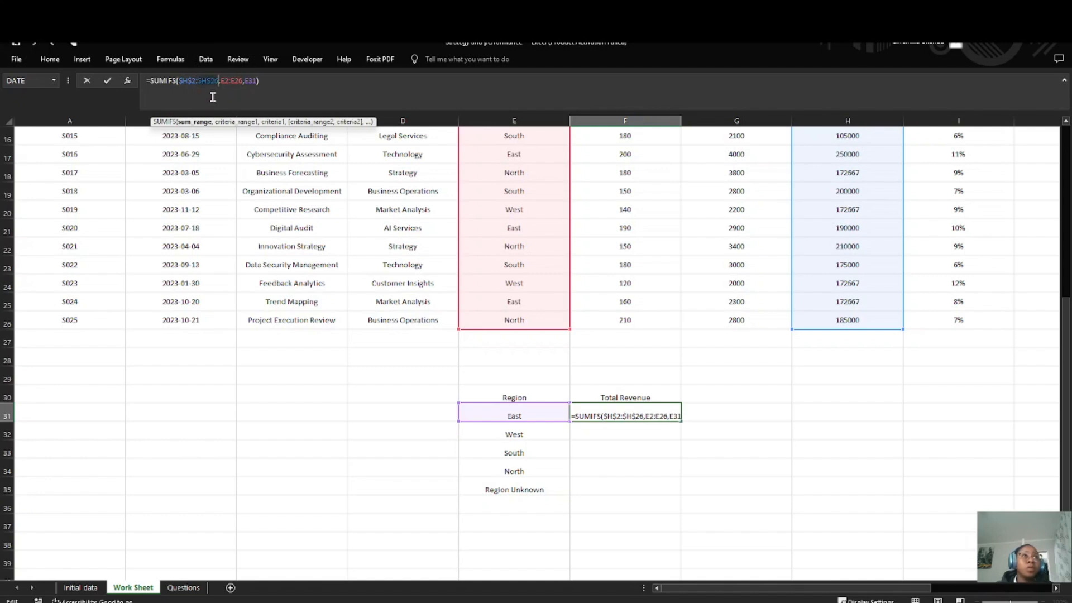
pyautogui.click(223, 81)
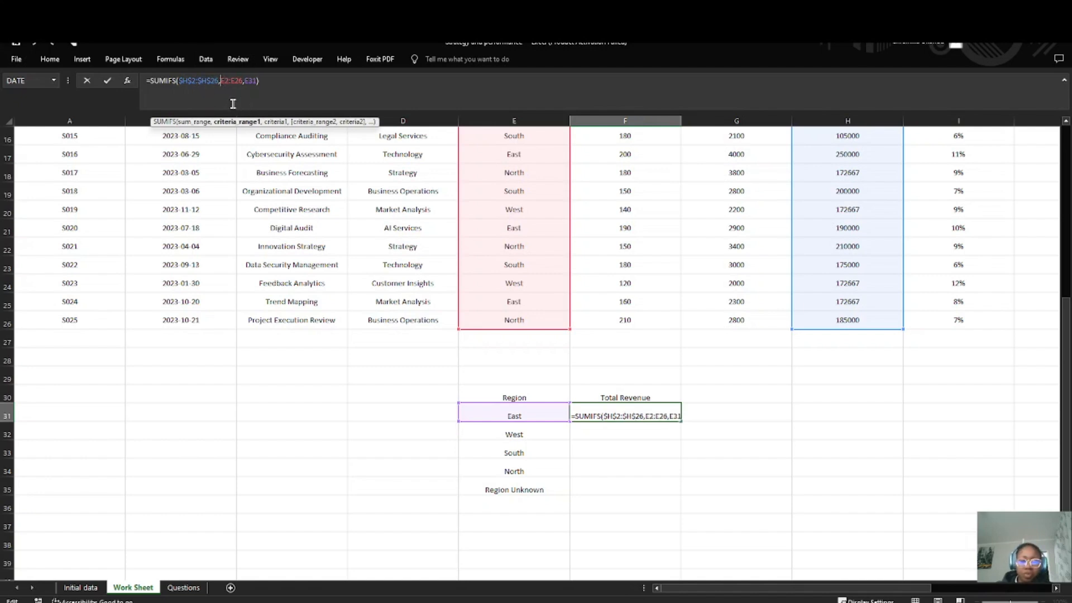
pyautogui.press('F4')
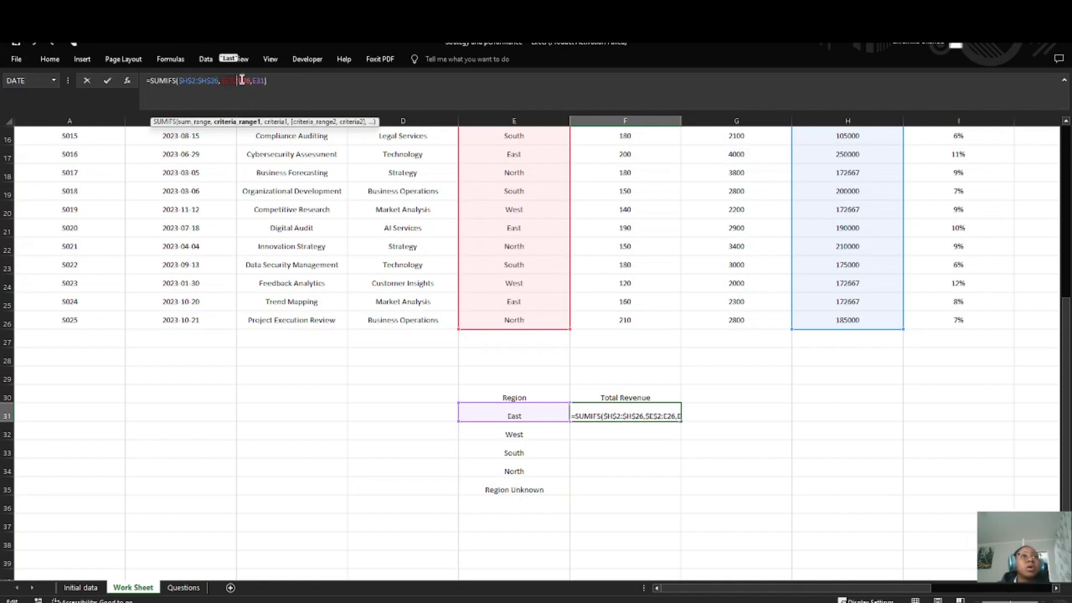
pyautogui.click(240, 81)
pyautogui.press('F4')
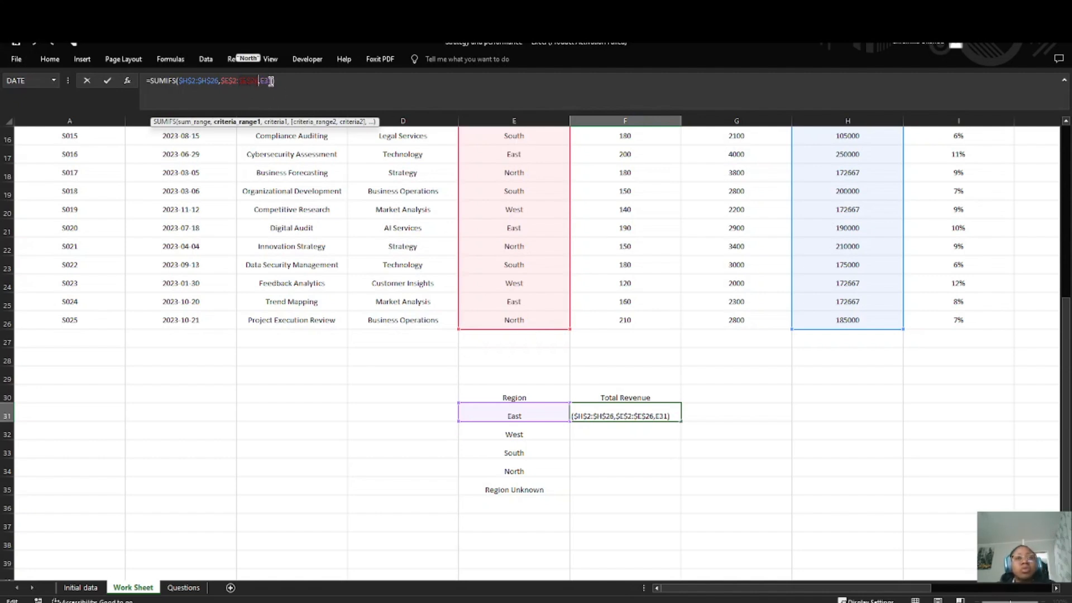
pyautogui.press('Return')
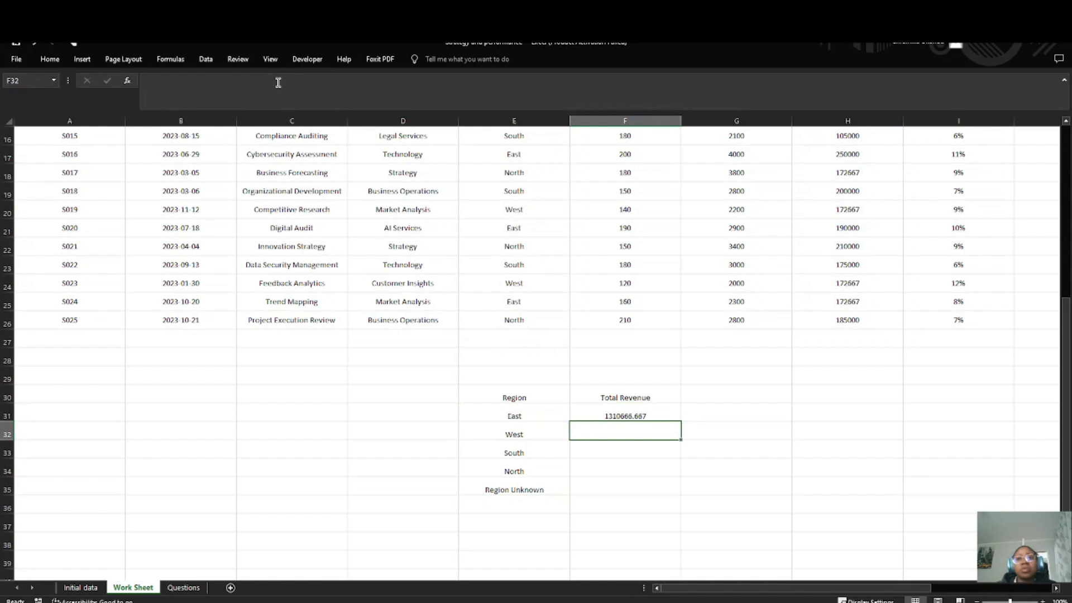
# Step: Fill F31's formula down through F35 for the remaining regions
pyautogui.click(636, 418)
pyautogui.moveTo(682, 423); pyautogui.dragTo(687, 497)
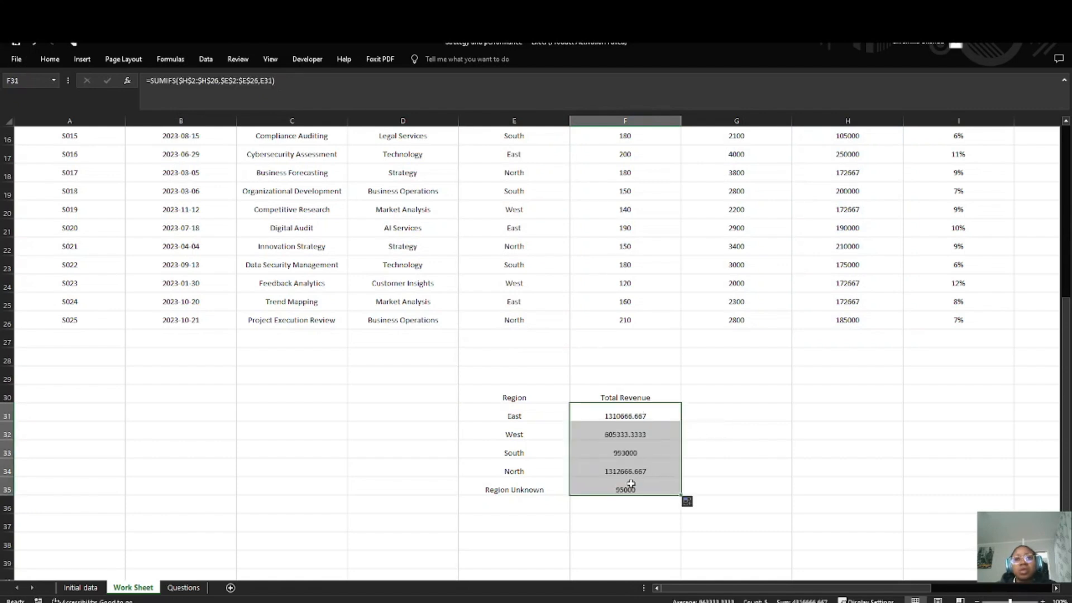
pyautogui.click(689, 448)
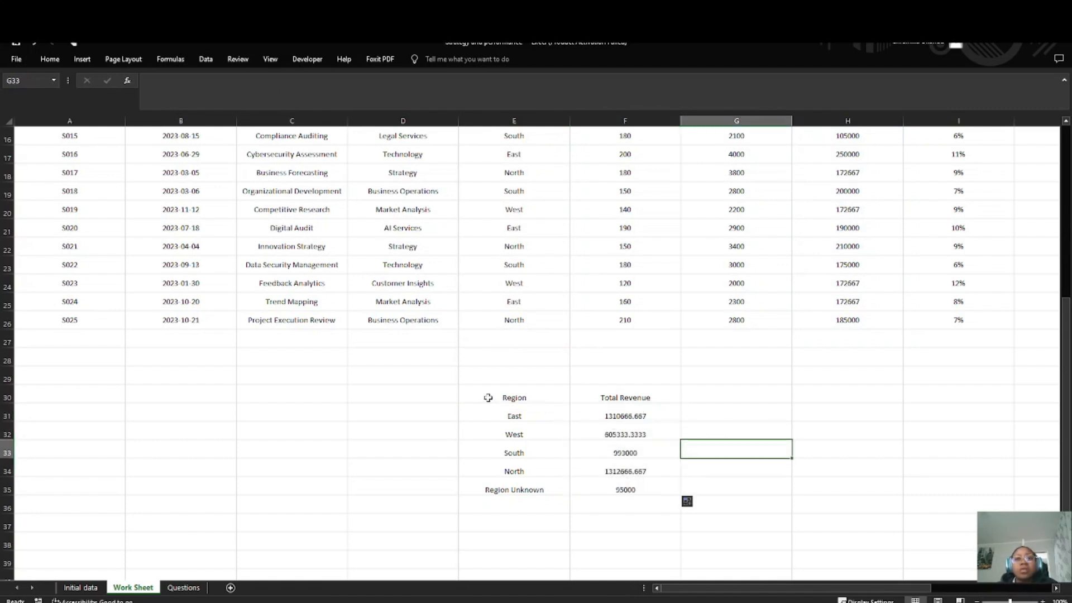
# Step: Apply All Borders to the region revenue table in E30:F35
pyautogui.moveTo(488, 397); pyautogui.dragTo(656, 491)
pyautogui.click(50, 59)
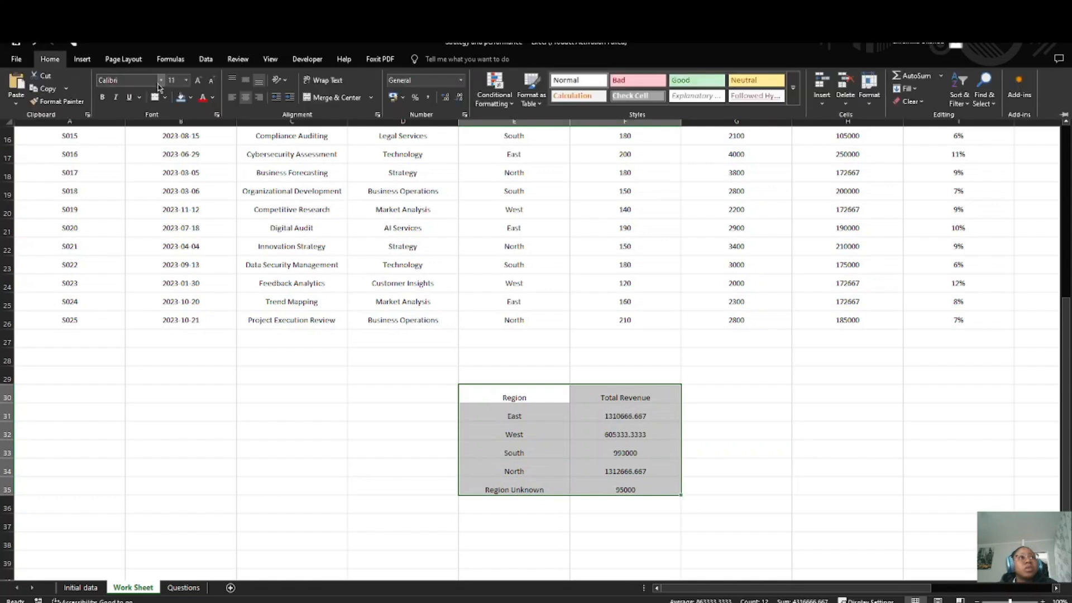
pyautogui.click(165, 97)
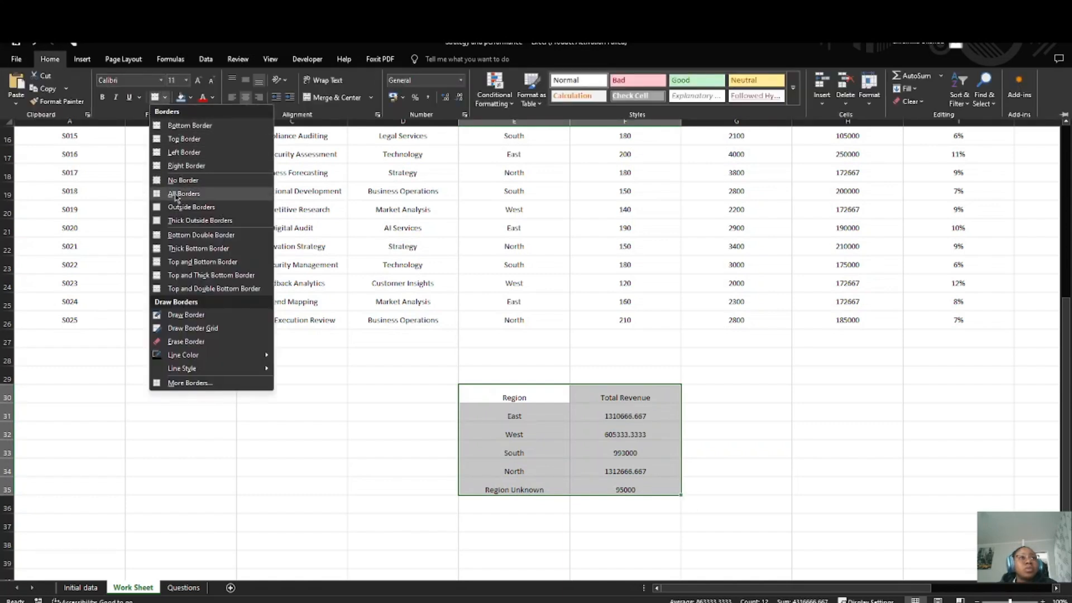
pyautogui.click(176, 193)
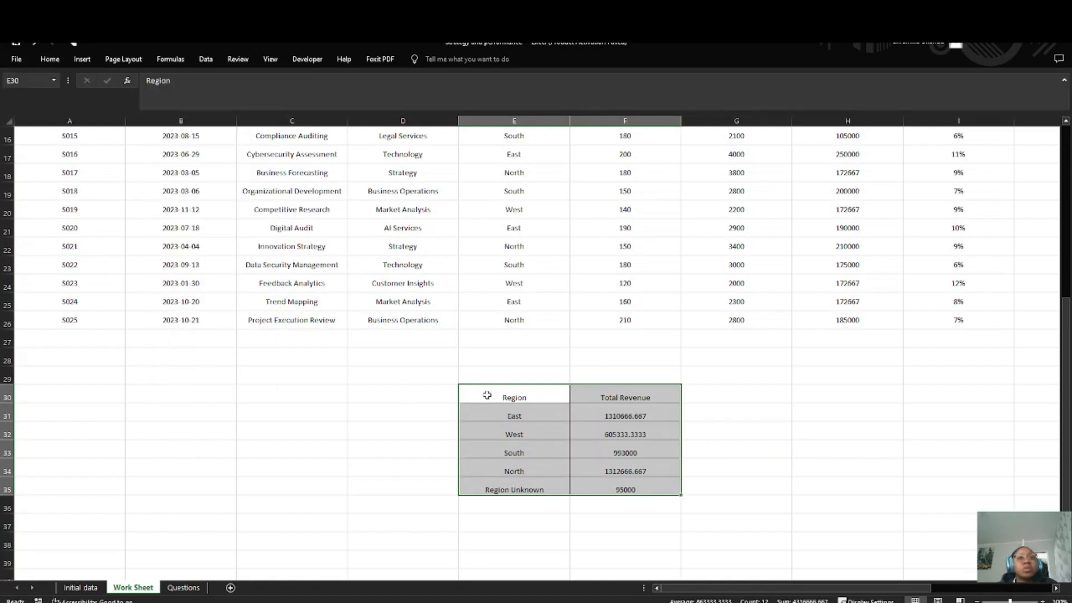
# Step: Make the header cells E30:F30 bold and fill them with standard yellow
pyautogui.moveTo(486, 400); pyautogui.dragTo(611, 399)
pyautogui.click(50, 60)
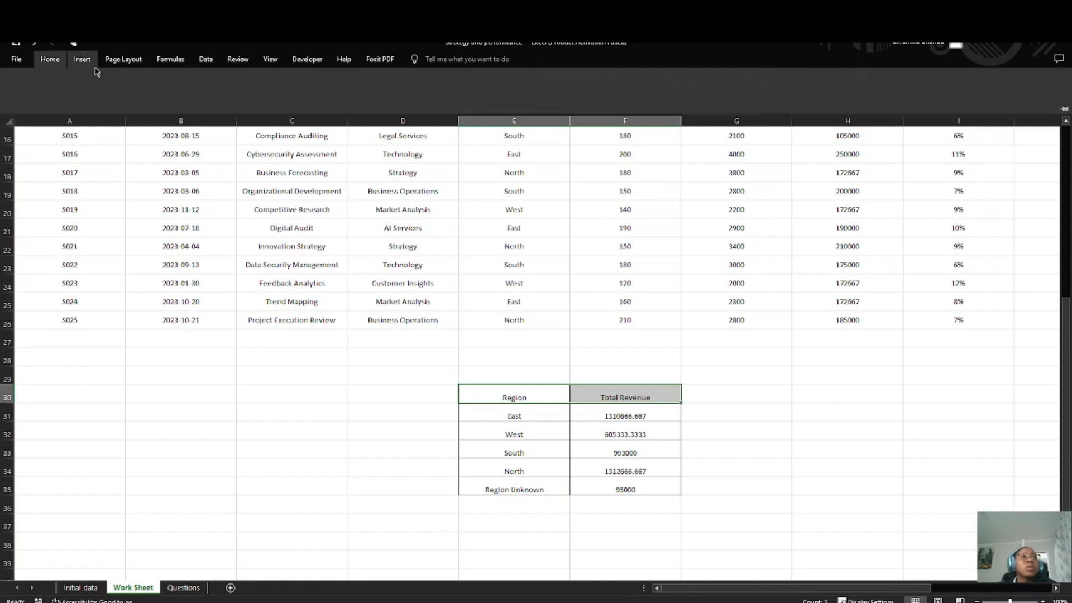
pyautogui.click(190, 97)
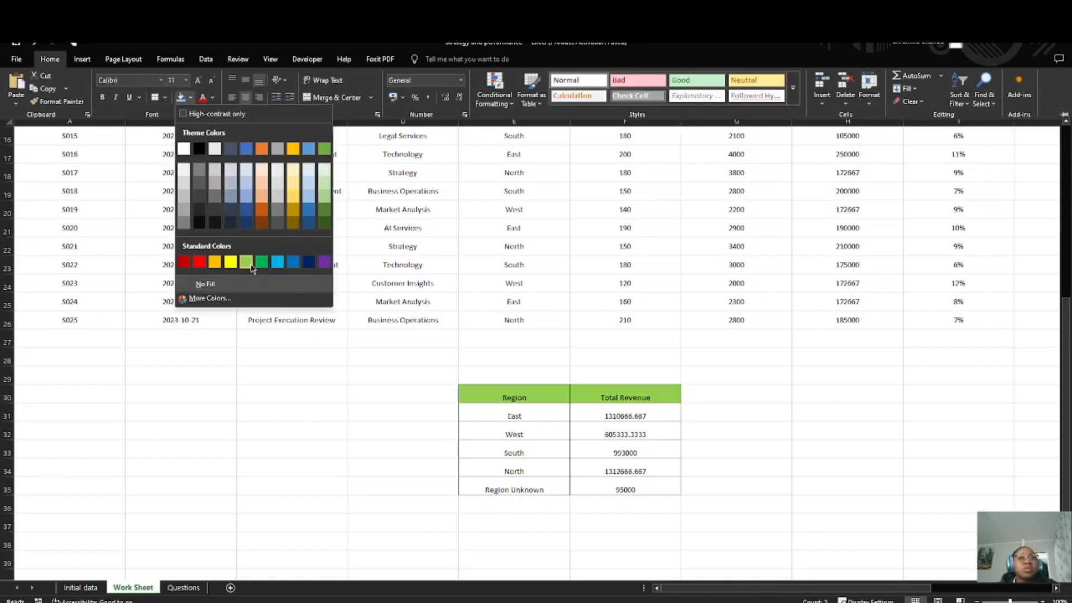
pyautogui.click(230, 262)
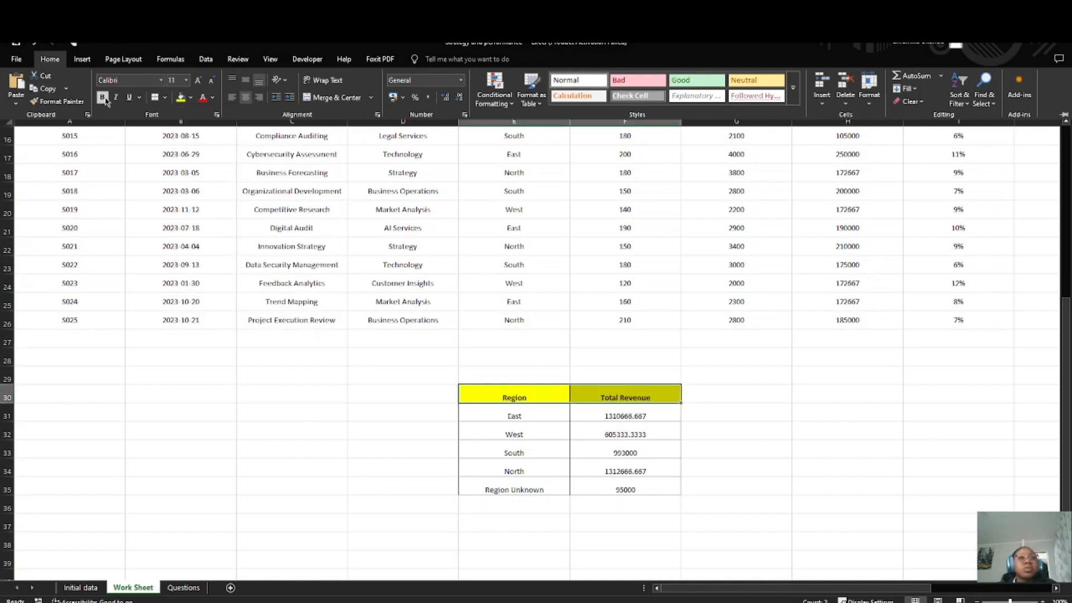
pyautogui.click(546, 398)
pyautogui.click(447, 466)
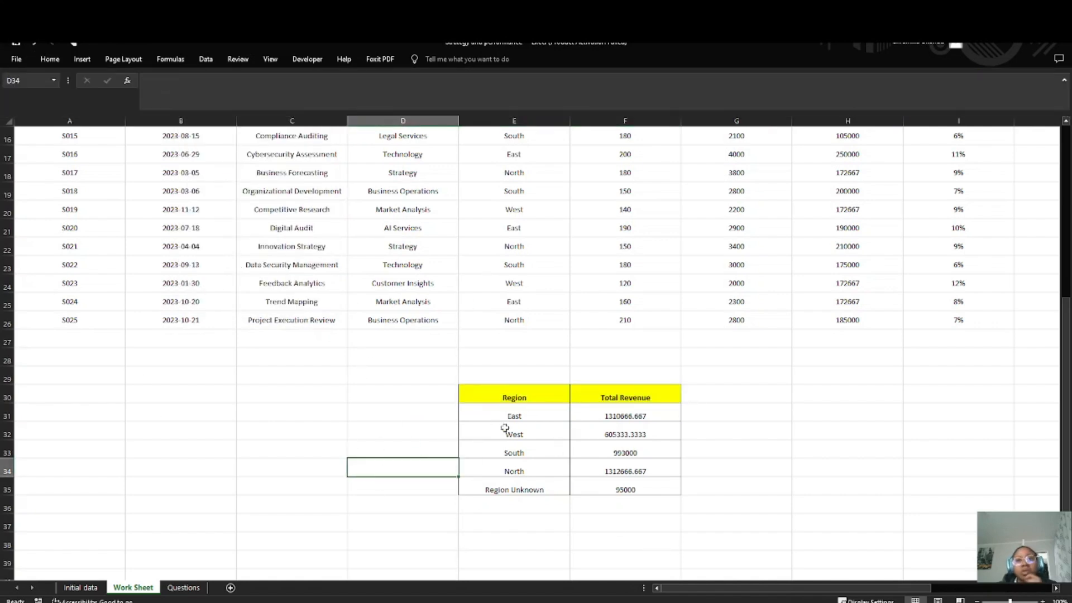
pyautogui.moveTo(494, 397); pyautogui.dragTo(642, 490)
pyautogui.click(50, 59)
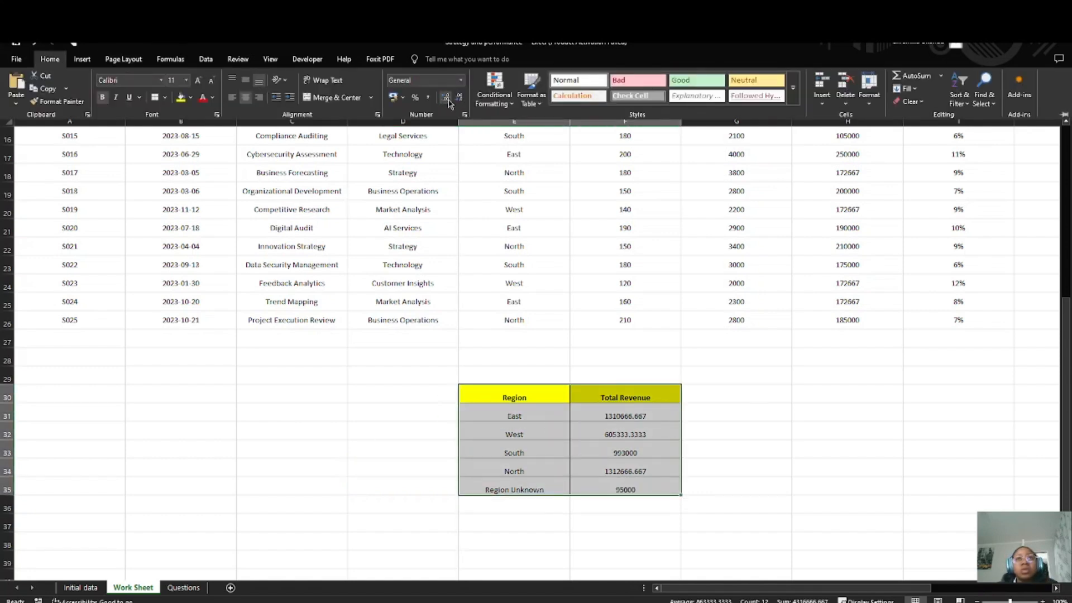
pyautogui.click(514, 419)
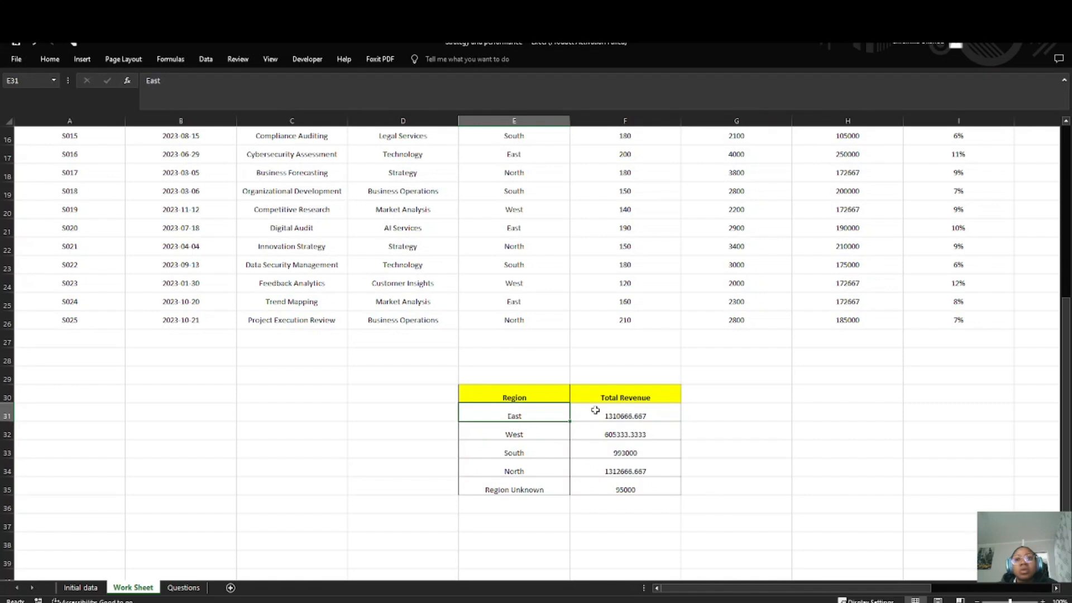
# Step: Reduce the Total Revenue values in F31:F35 to zero decimal places
pyautogui.moveTo(595, 414); pyautogui.dragTo(626, 489)
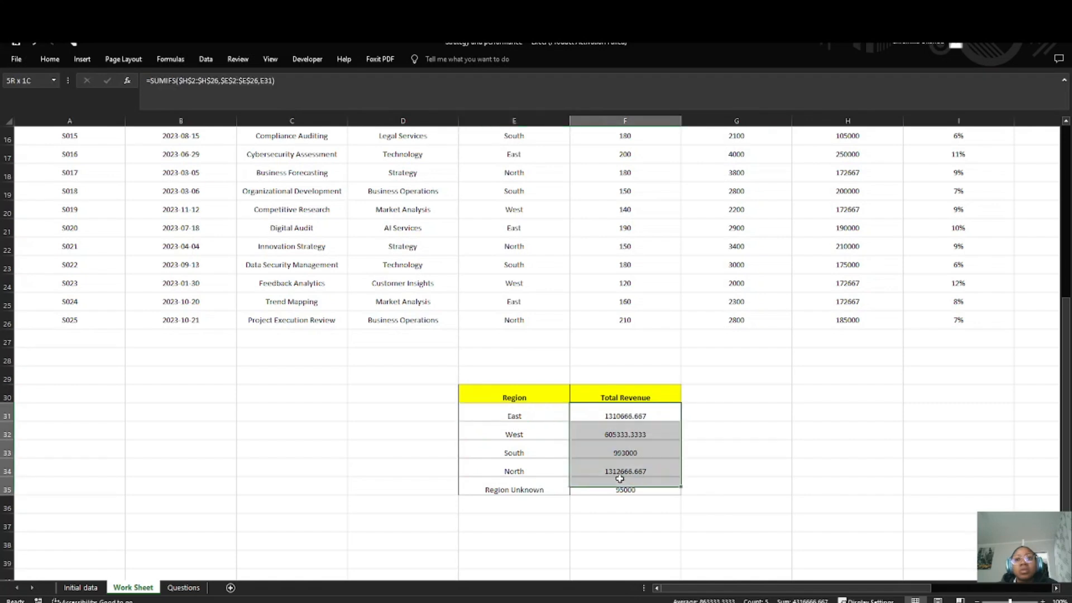
pyautogui.click(45, 59)
pyautogui.click(457, 98)
pyautogui.click(457, 99)
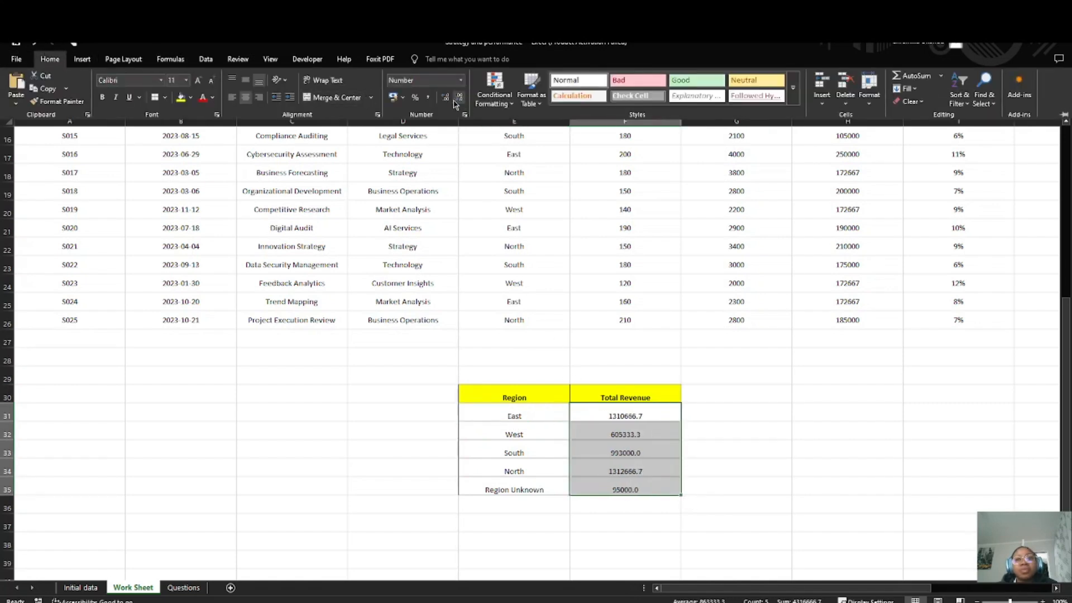
pyautogui.click(457, 99)
pyautogui.click(536, 453)
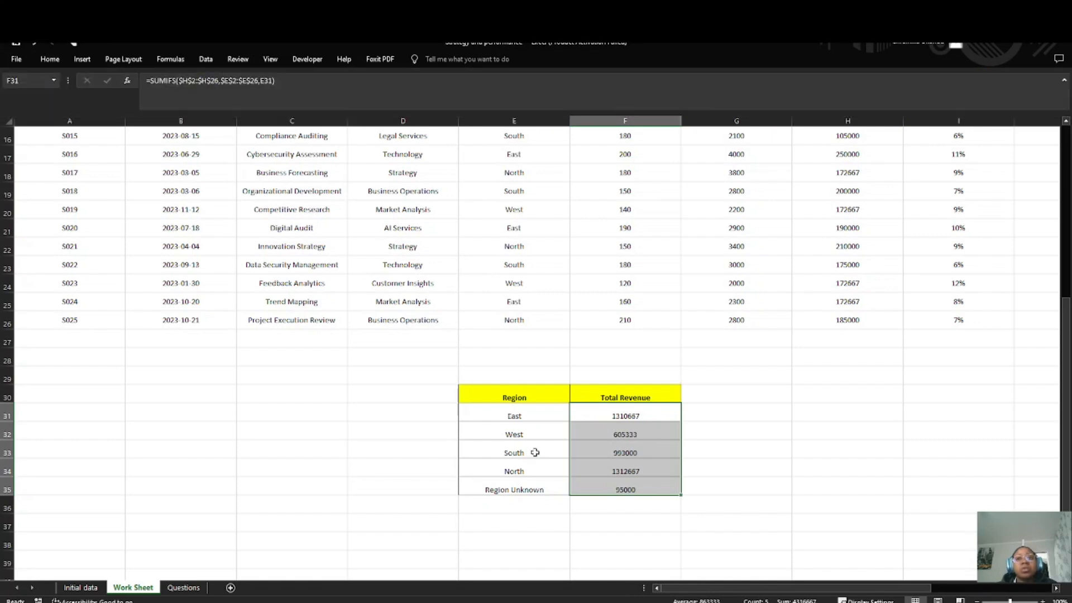
# Step: Enter the title "Data Analysis" in E29, directly above the region revenue table
pyautogui.click(405, 390)
pyautogui.doubleClick(392, 395)
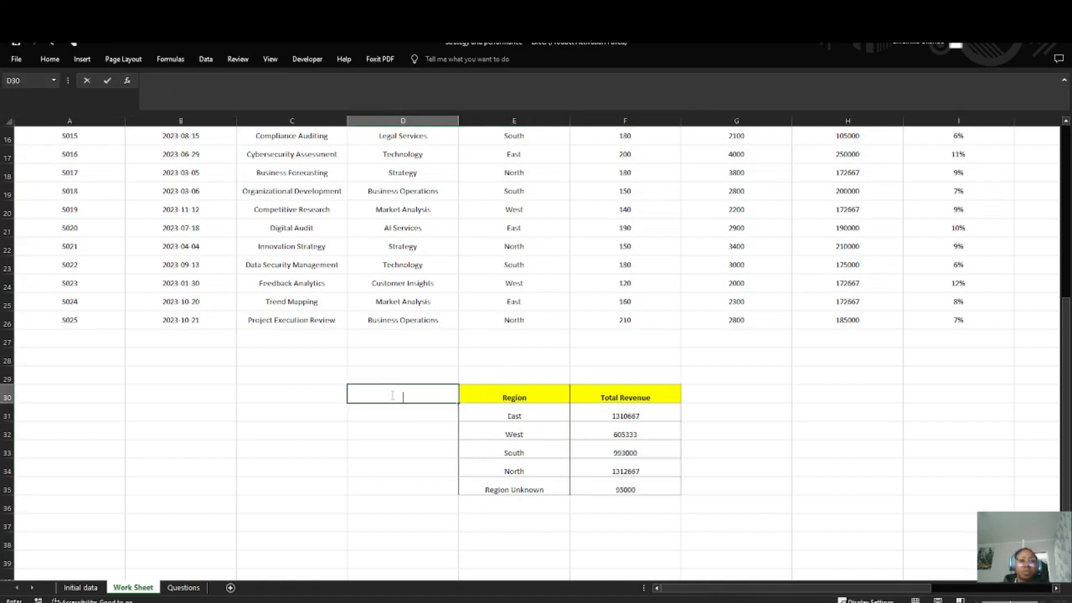
pyautogui.click(493, 373)
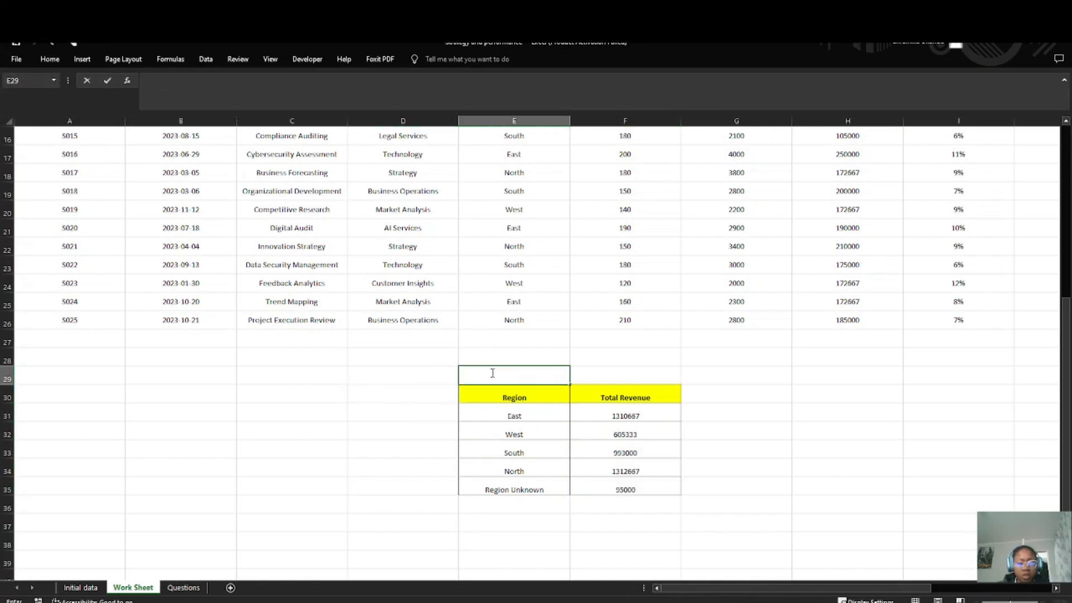
pyautogui.write('Data ANALYS')
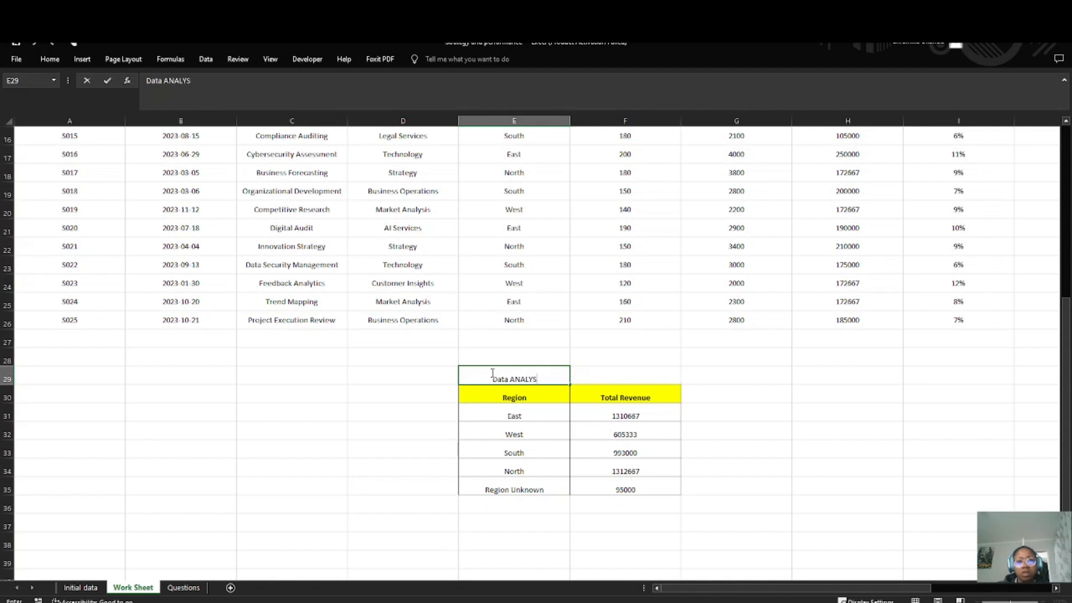
pyautogui.write('I')
pyautogui.press('BackSpace')
pyautogui.press('BackSpace')
pyautogui.press('BackSpace')
pyautogui.press('BackSpace')
pyautogui.press('BackSpace')
pyautogui.press('BackSpace')
pyautogui.write('na')
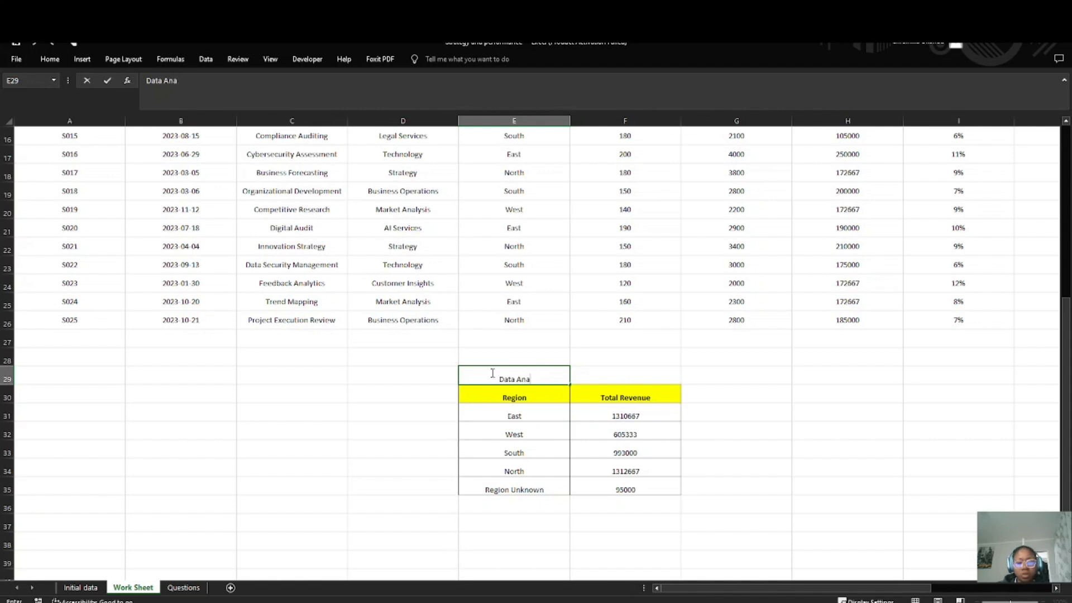
pyautogui.write('lysis')
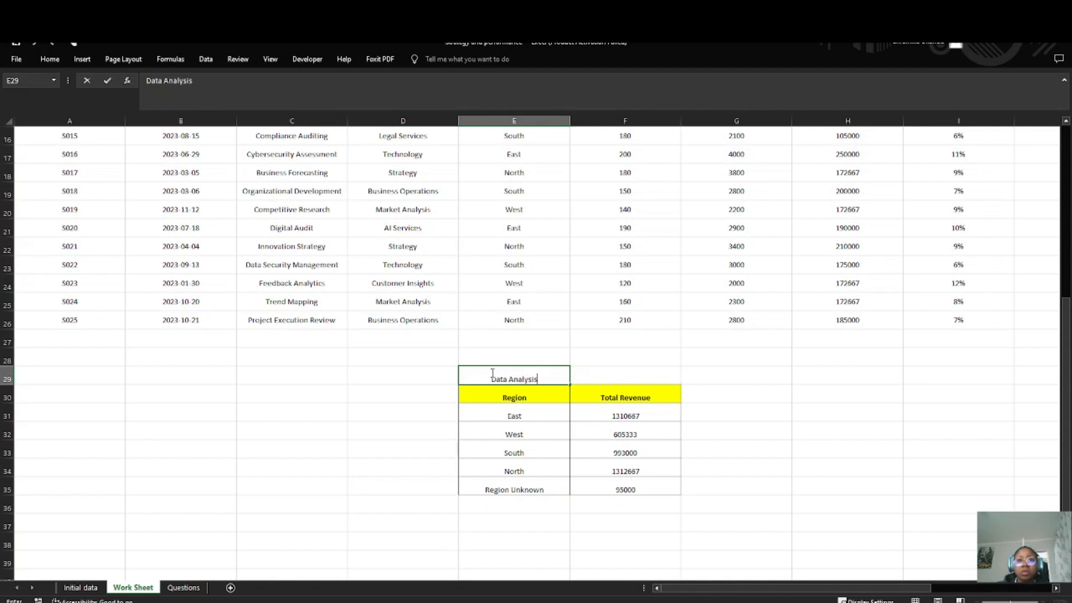
# Step: Label the region revenue table by entering "Question 1" in D30
pyautogui.click(427, 393)
pyautogui.write('Q')
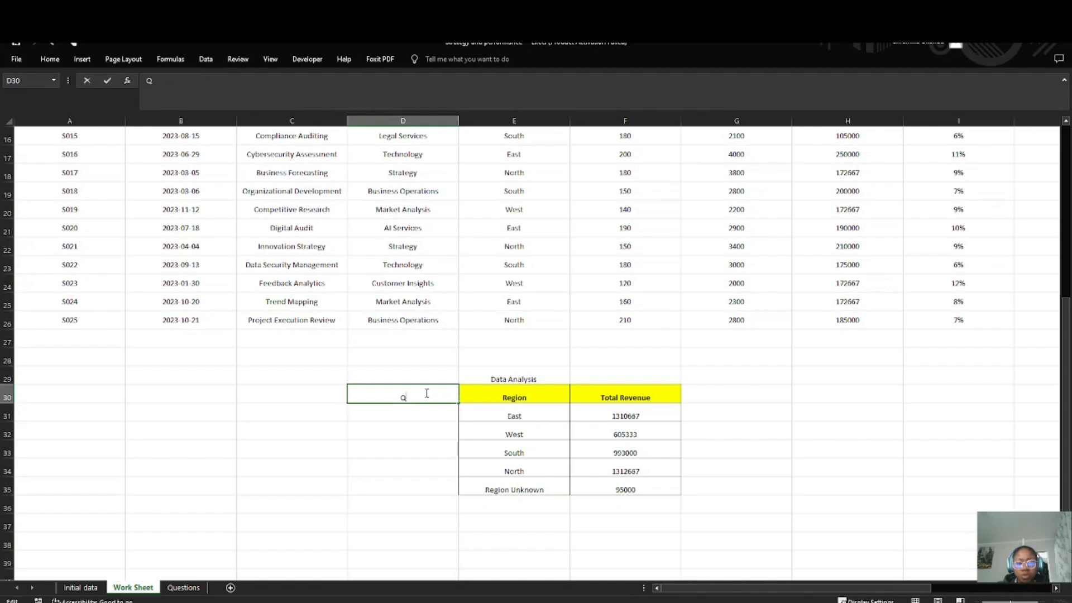
pyautogui.write('uest')
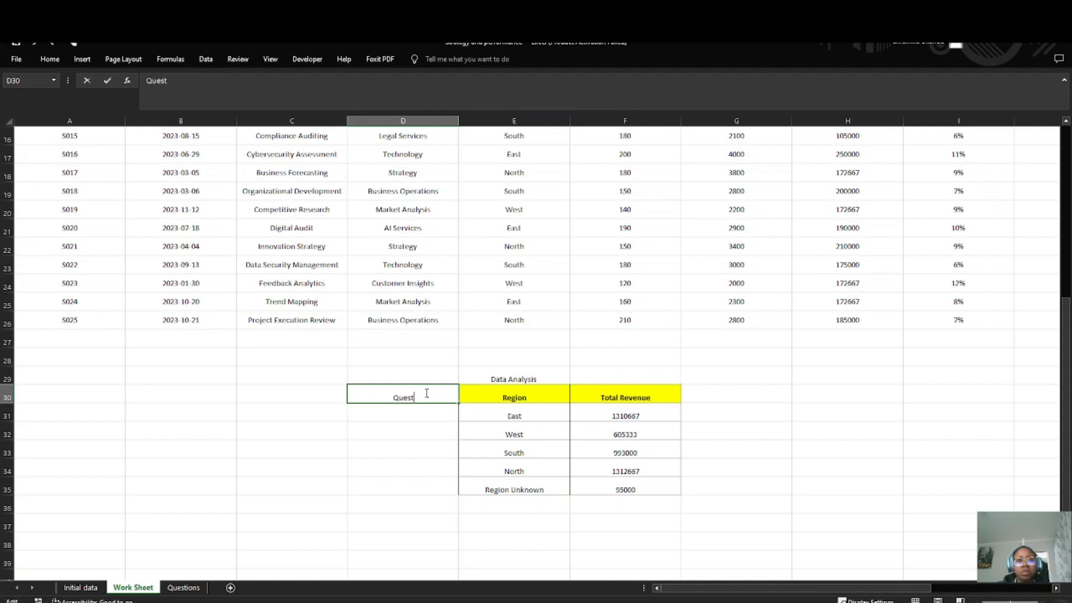
pyautogui.write('ion 1')
pyautogui.press('Return')
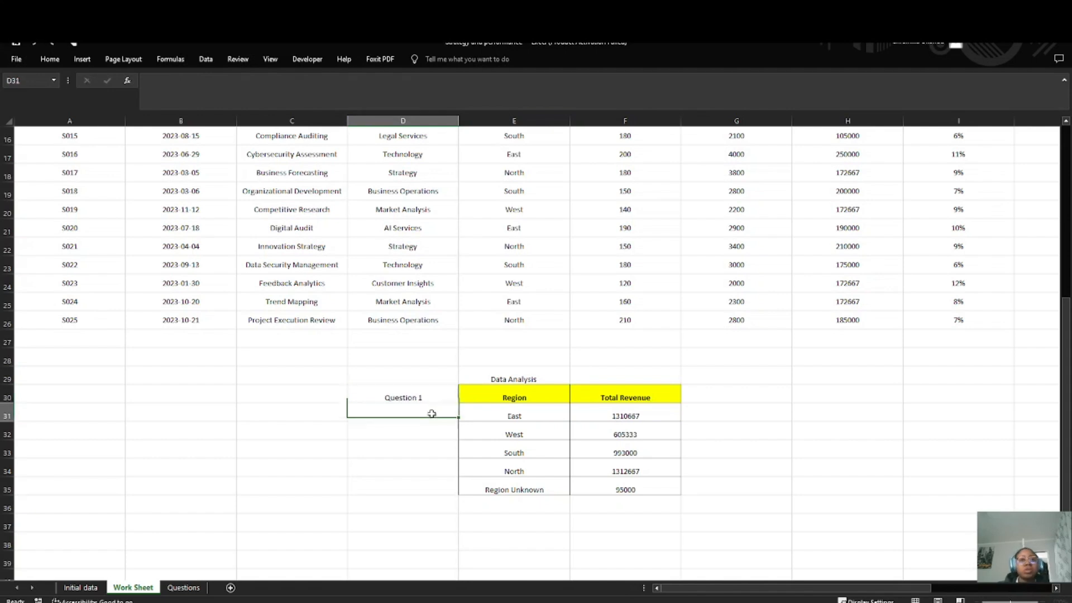
# Step: Make the "Question 1" label in D30 and the "Data Analysis" title in E29 bold
pyautogui.click(418, 398)
pyautogui.hotkey('ctrl', 'b')
pyautogui.click(416, 453)
pyautogui.click(414, 466)
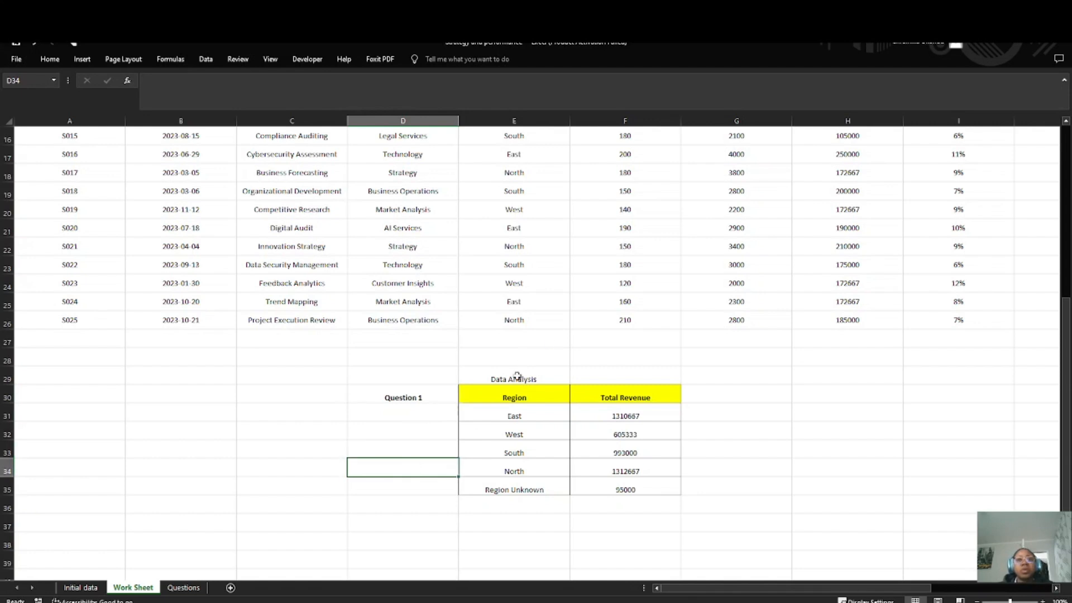
pyautogui.click(518, 376)
pyautogui.hotkey('ctrl', 'b')
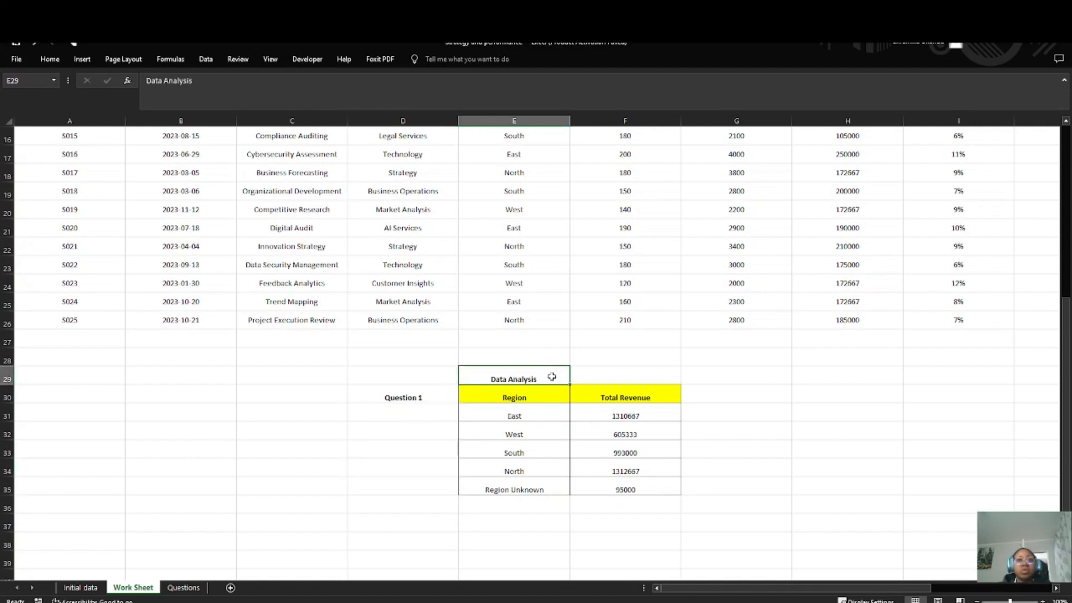
# Step: Color the "Data Analysis" title text in E29 red and increase its font size
pyautogui.click(670, 345)
pyautogui.doubleClick(546, 374)
pyautogui.moveTo(547, 375); pyautogui.dragTo(472, 376)
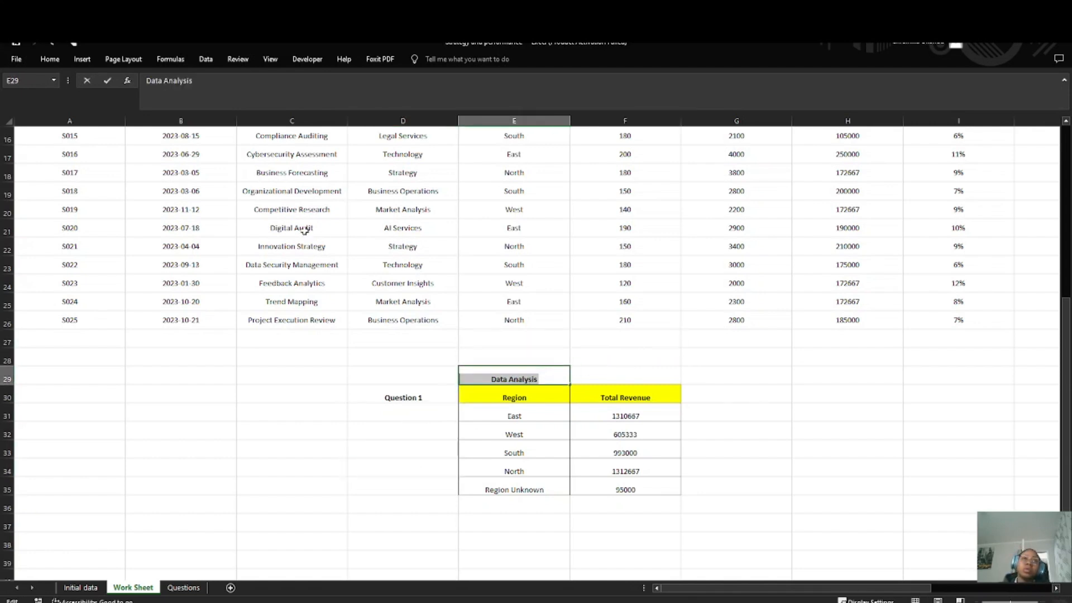
pyautogui.click(50, 59)
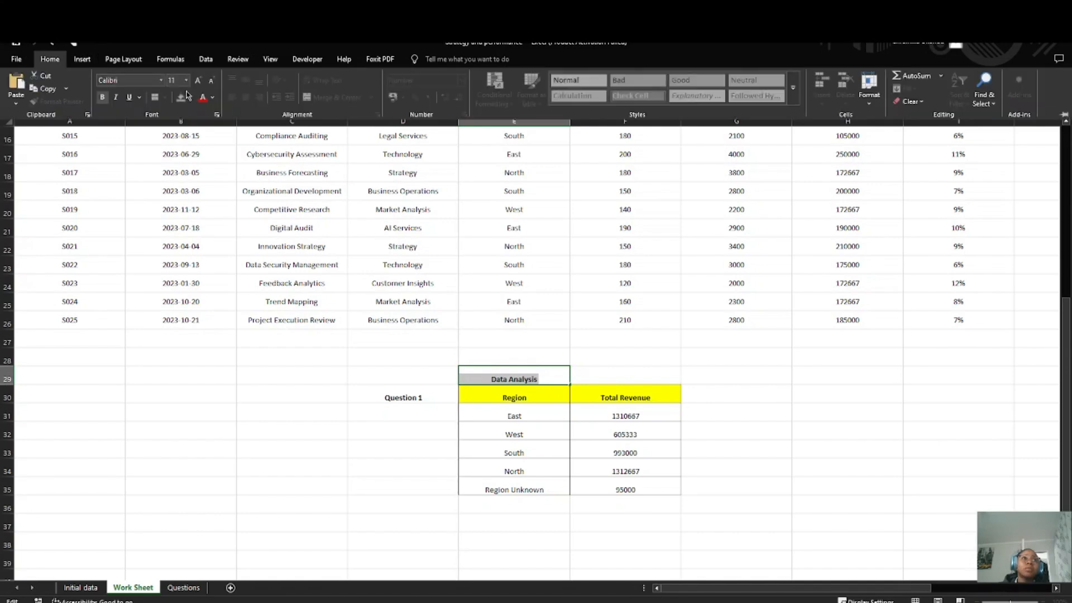
pyautogui.click(203, 97)
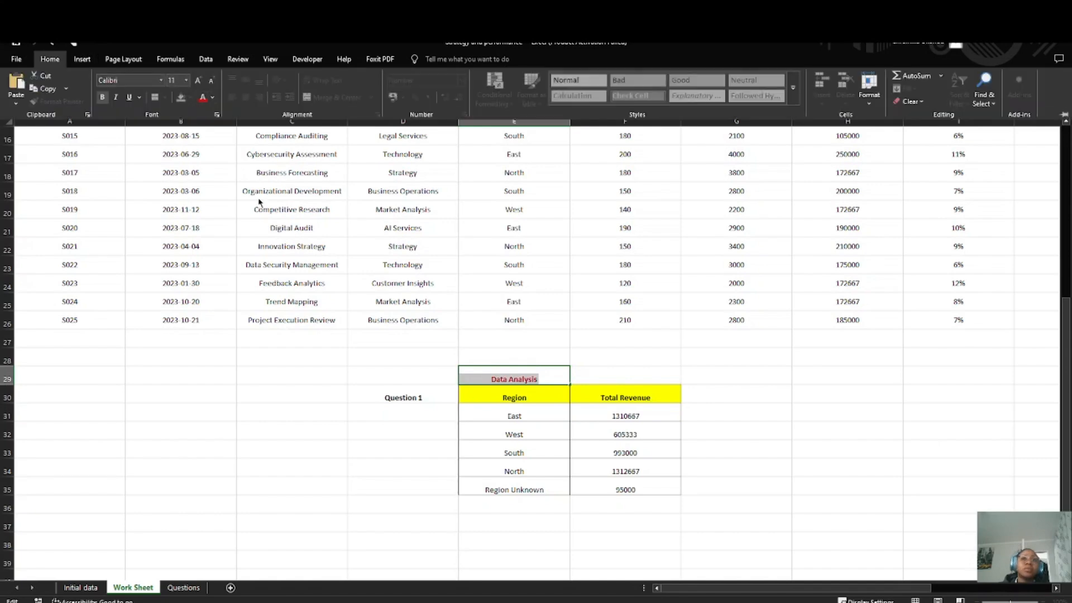
pyautogui.click(186, 80)
pyautogui.click(173, 167)
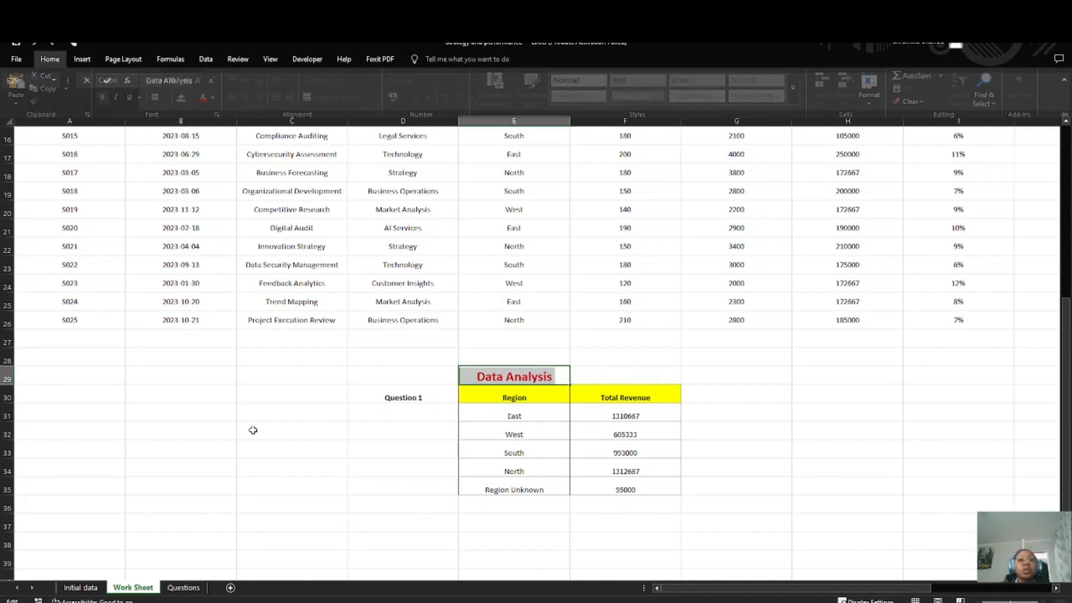
# Step: Enter the label "Question 2" in D38 and read the second data analysis question in the Questions sheet
pyautogui.click(419, 562)
pyautogui.scroll(-3, 502, 474)
pyautogui.press('Up')
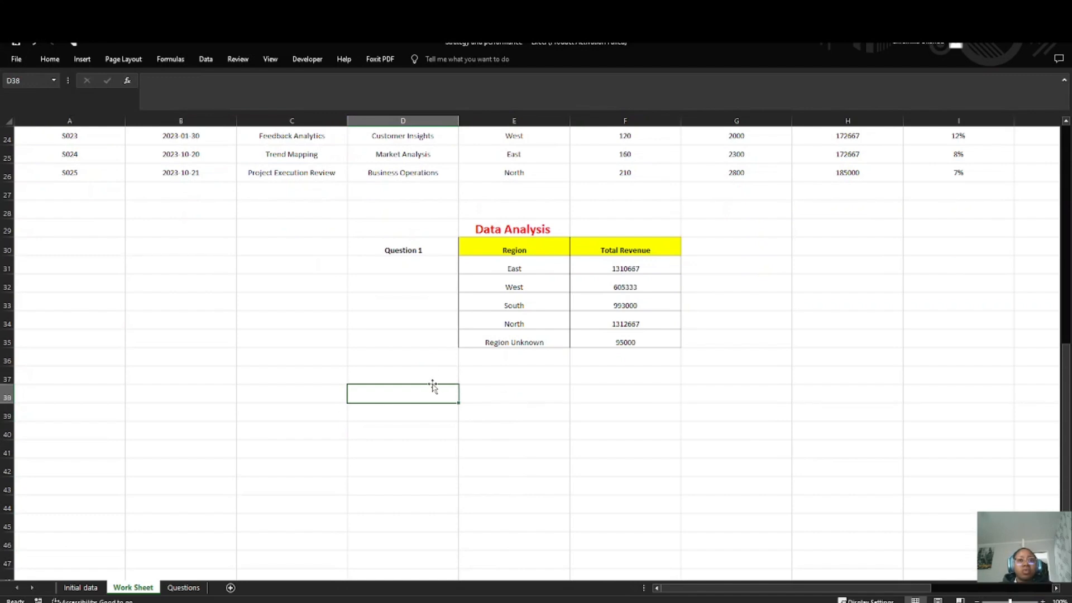
pyautogui.write('Quest')
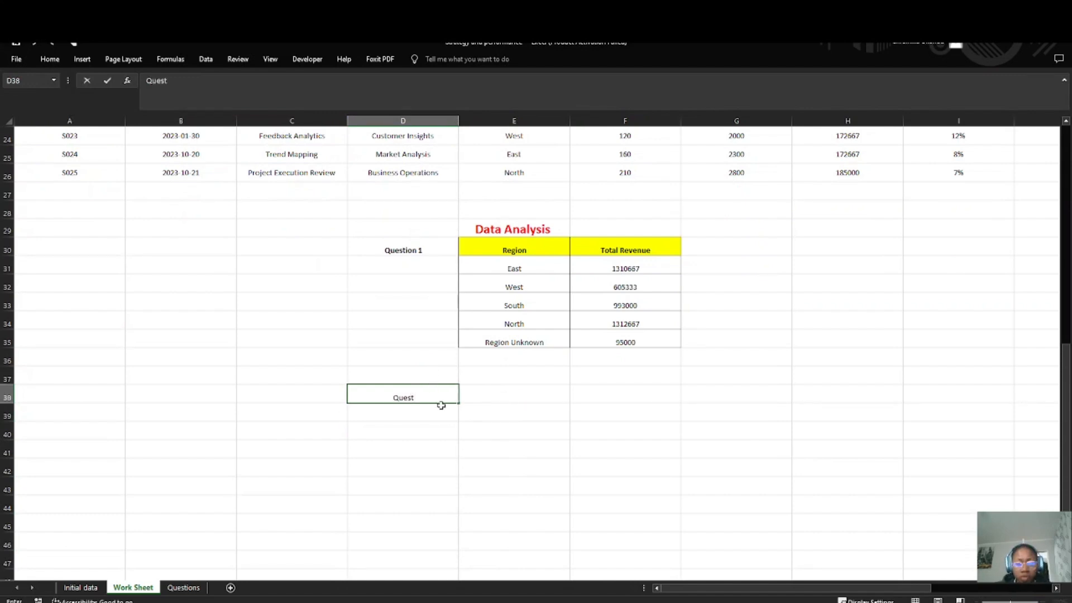
pyautogui.write('ion 2')
pyautogui.click(184, 587)
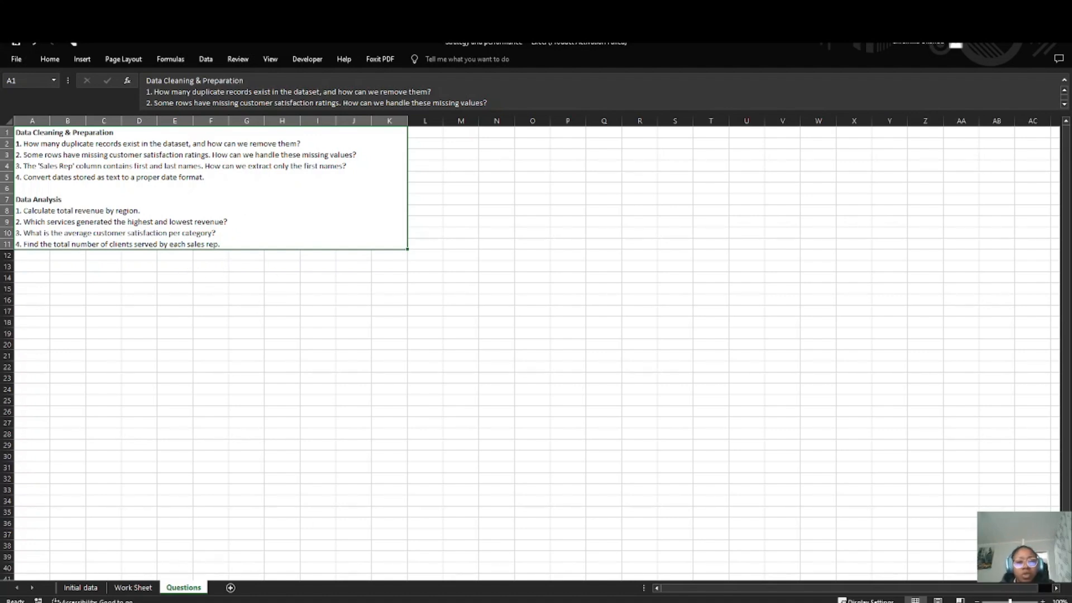
pyautogui.click(133, 588)
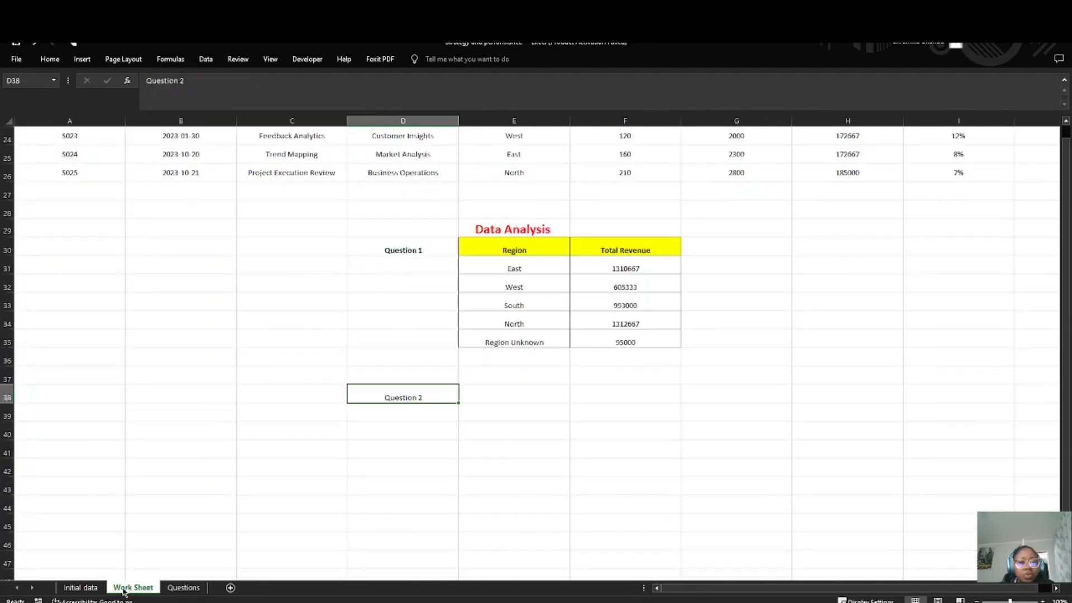
# Step: Enter =LARGE(H2:H26,1) in E38 of the Work Sheet to get the highest total revenue
pyautogui.click(488, 402)
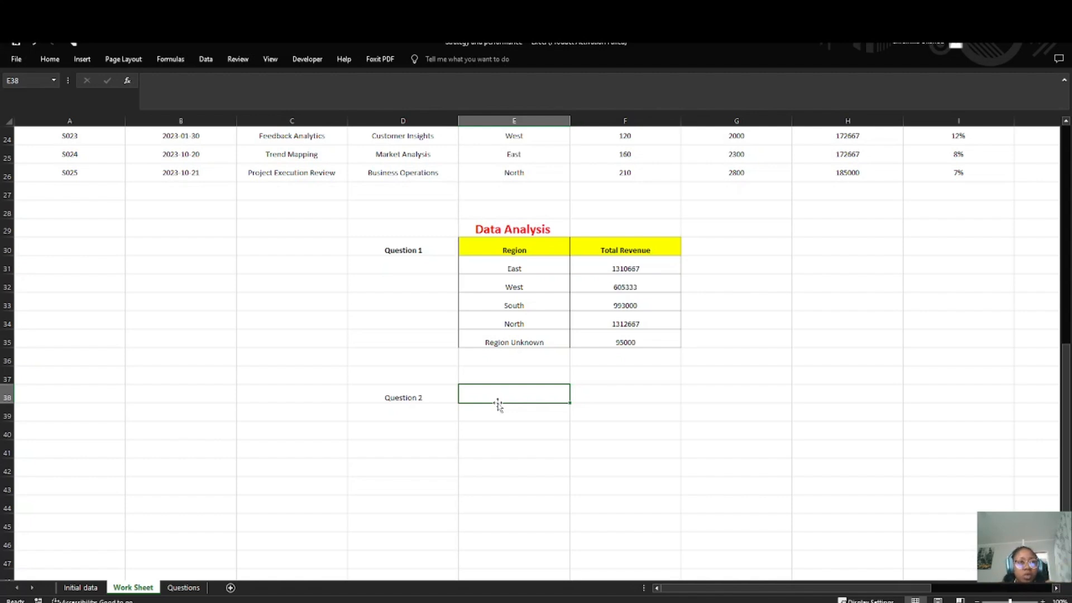
pyautogui.write('=Large')
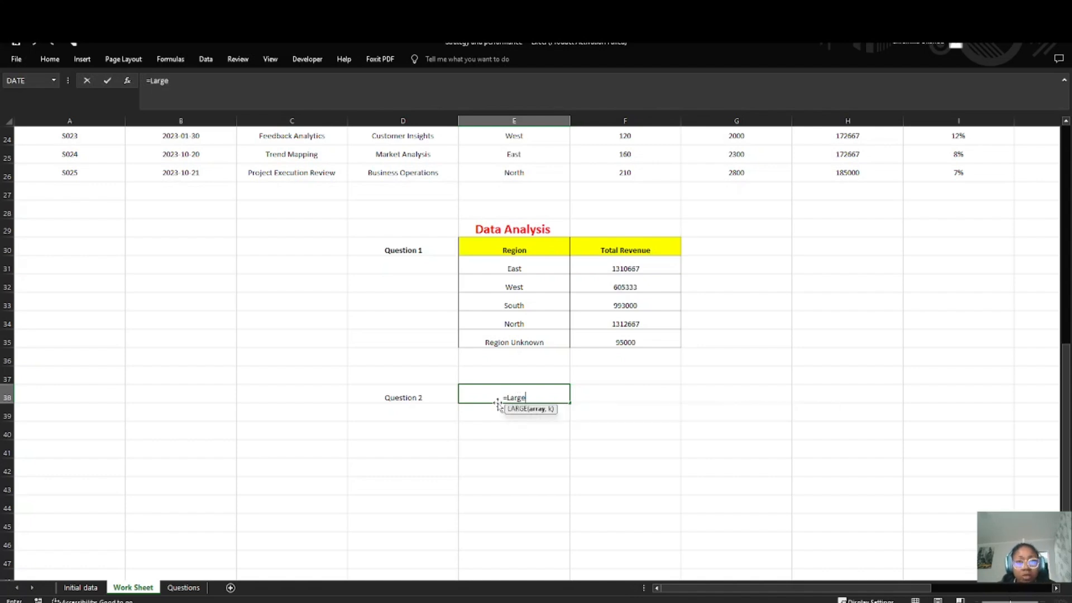
pyautogui.press('Tab')
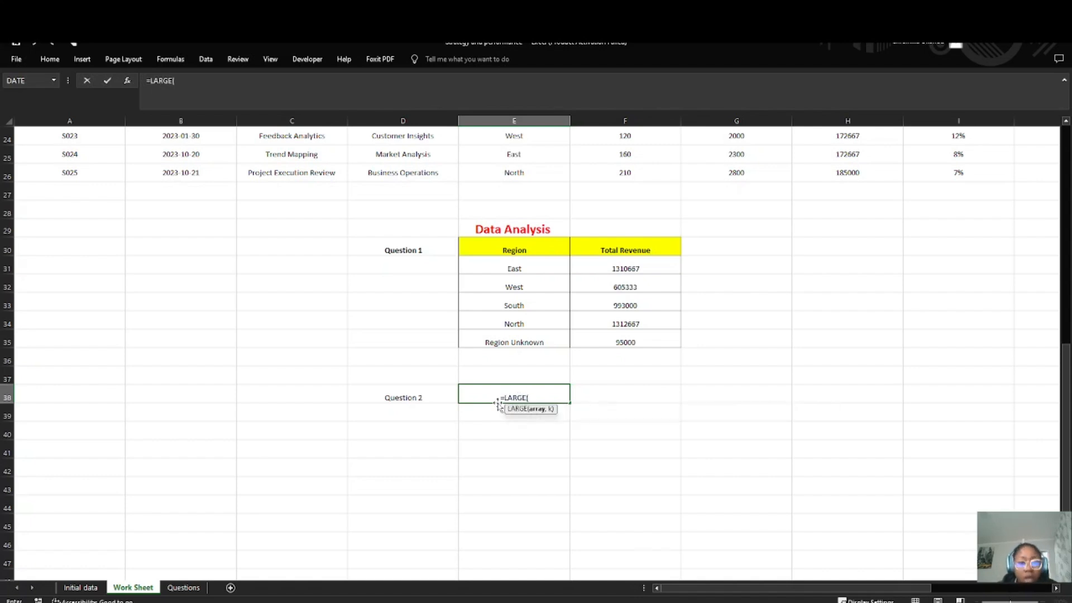
pyautogui.scroll(8, 628, 358)
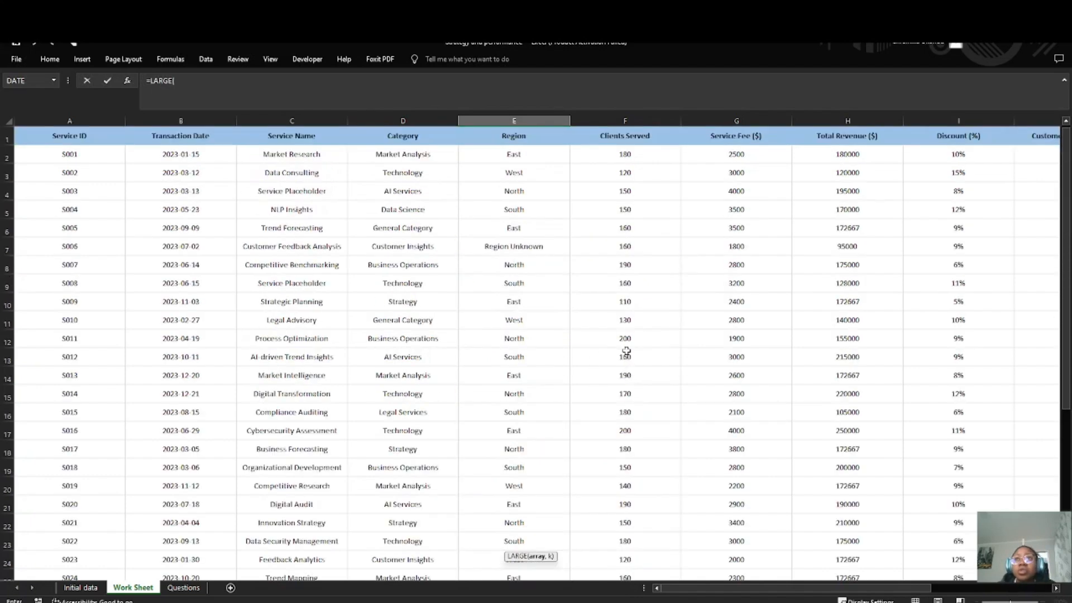
pyautogui.moveTo(822, 150); pyautogui.dragTo(843, 541)
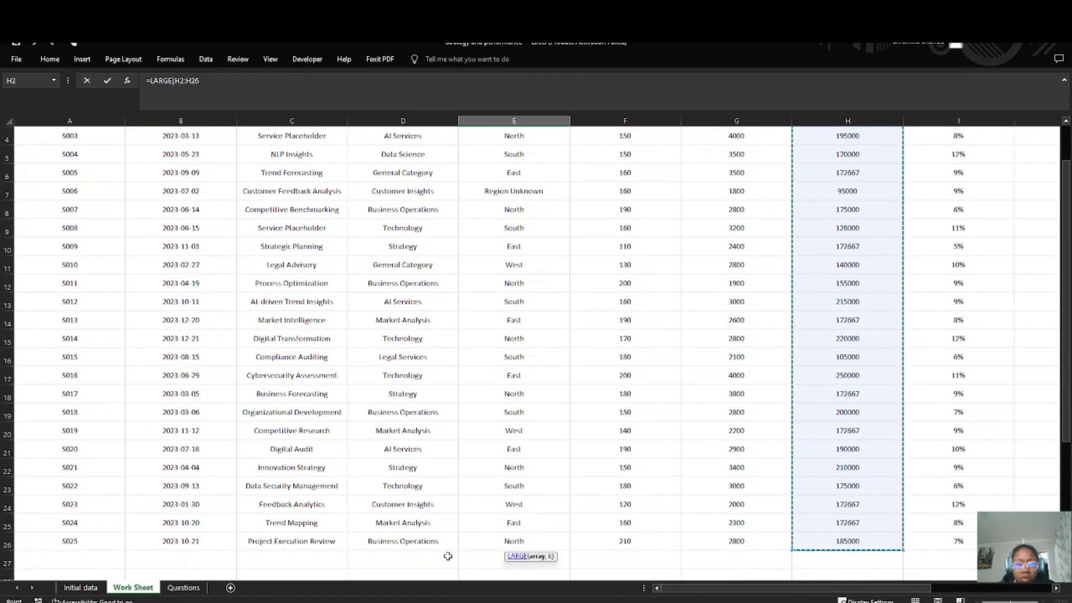
pyautogui.scroll(-7, 478, 553)
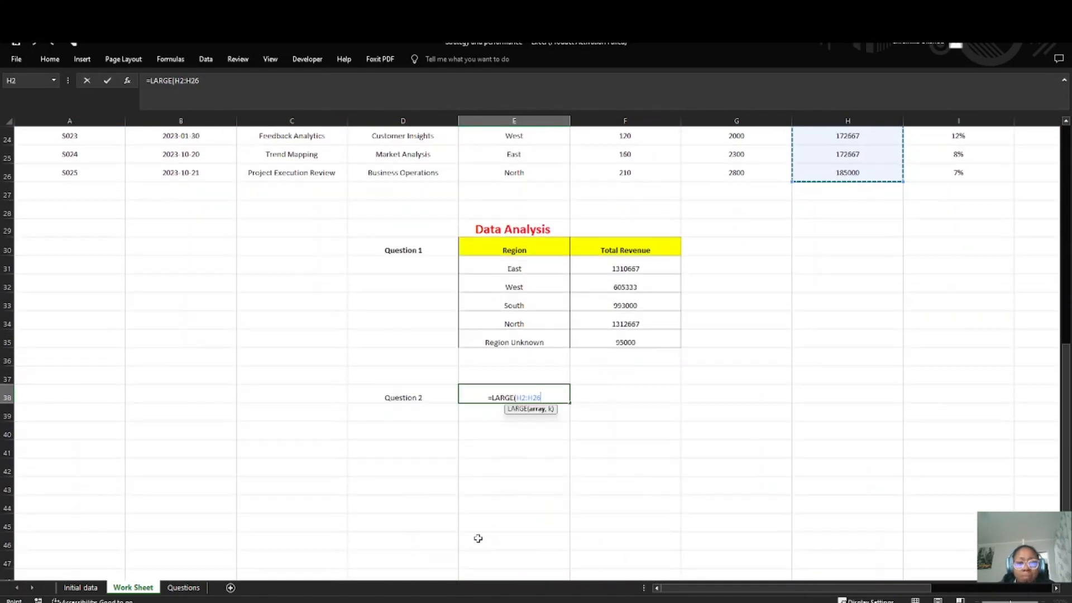
pyautogui.write(',')
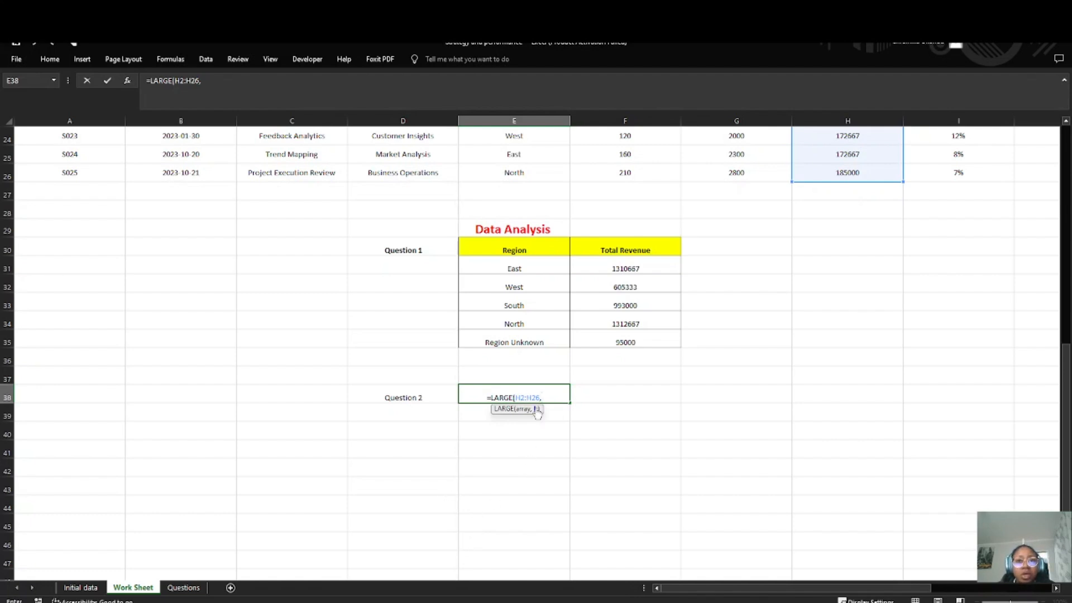
pyautogui.write('1')
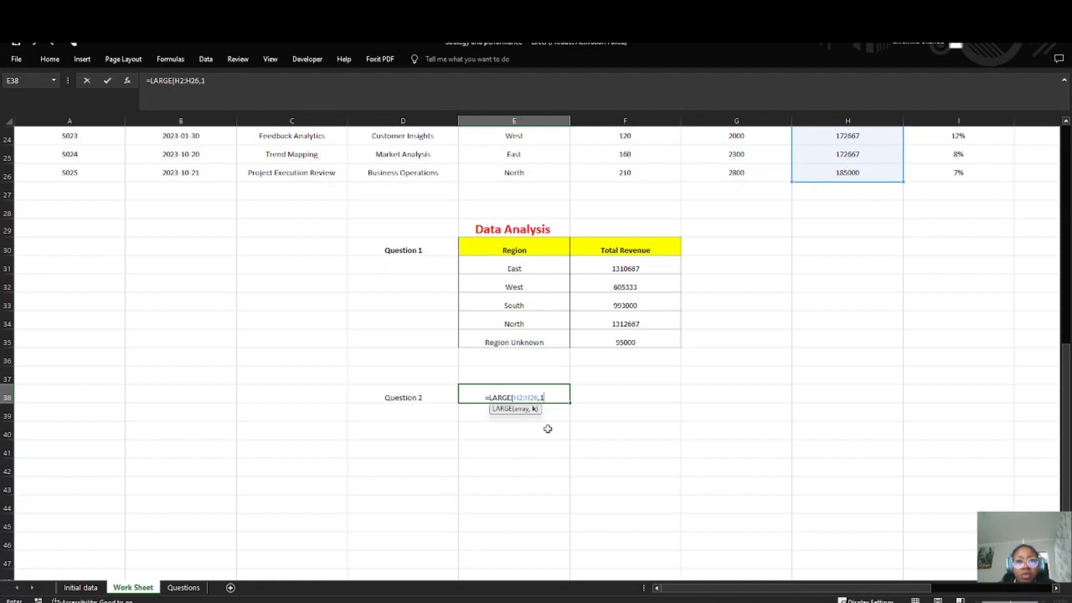
pyautogui.write(')')
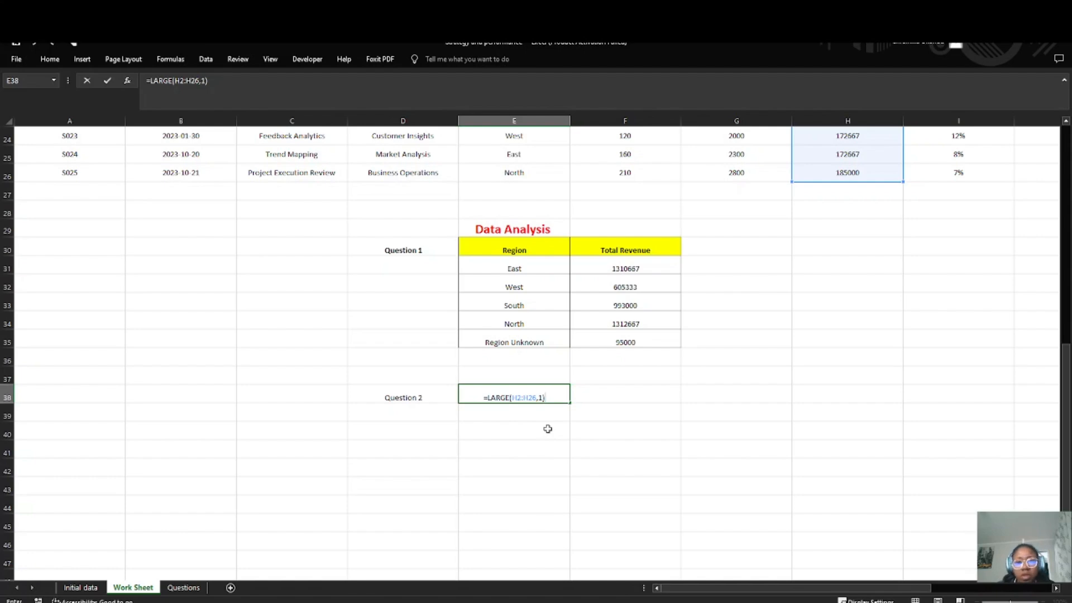
pyautogui.press('Return')
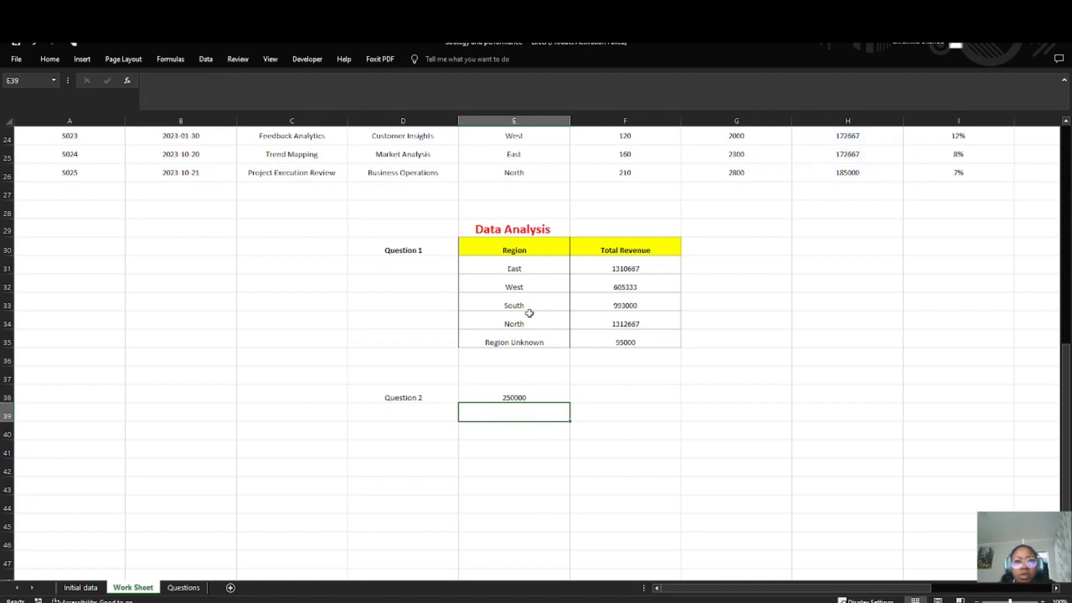
# Step: Check the LARGE result in E38 against the Total Revenue ($) column, locating the matching value in the dataset
pyautogui.click(528, 398)
pyautogui.scroll(4, 662, 306)
pyautogui.scroll(3, 662, 306)
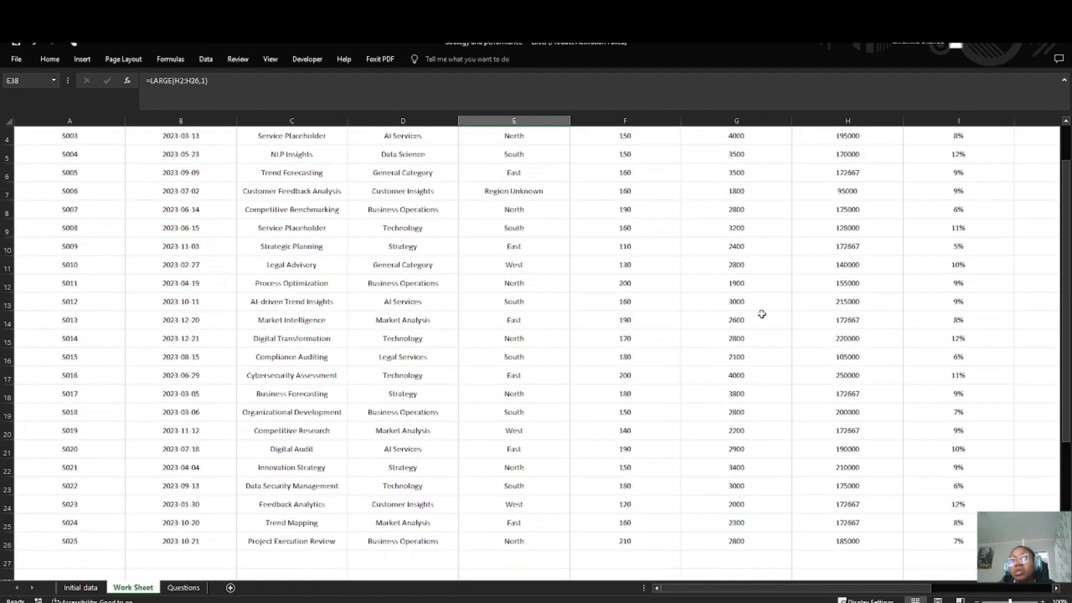
pyautogui.scroll(1, 846, 396)
pyautogui.click(856, 430)
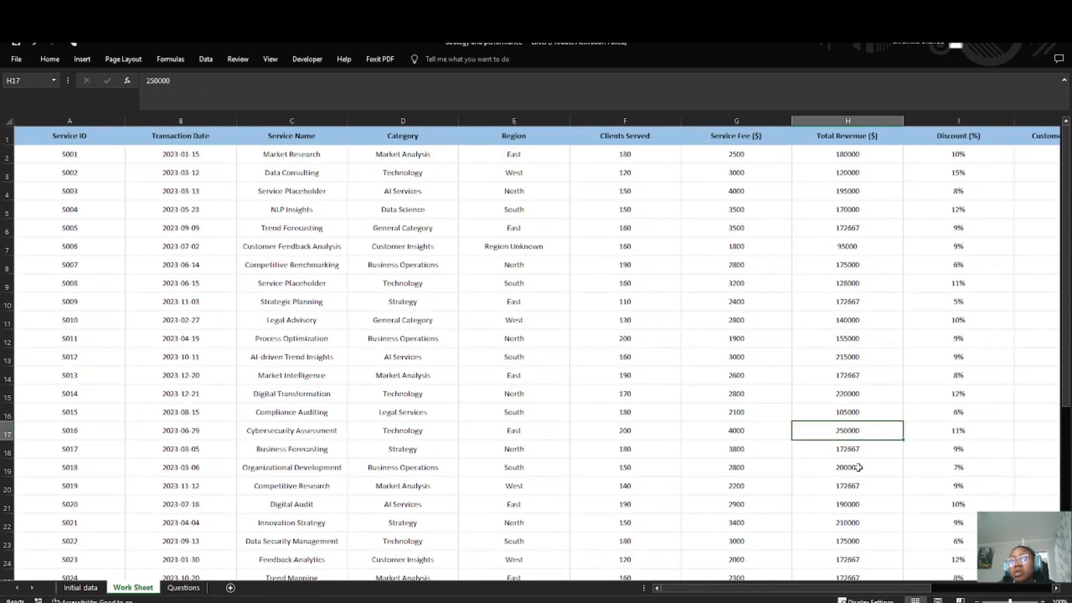
pyautogui.scroll(-8, 858, 540)
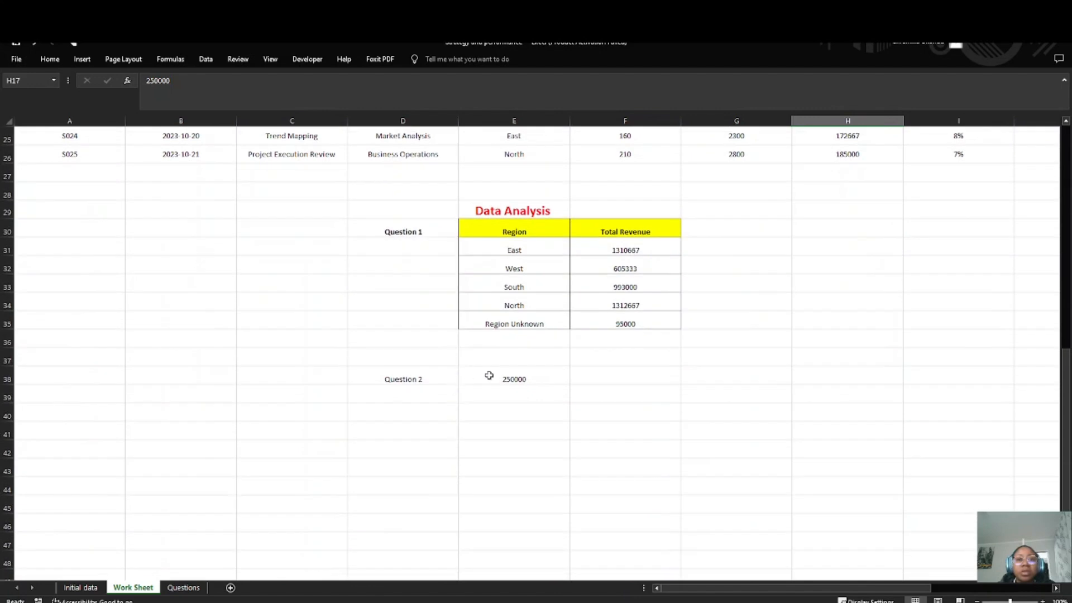
# Step: Move the formula =LARGE(H2:H26,1) from E38 to F38, leaving E38 empty for a label
pyautogui.click(516, 376)
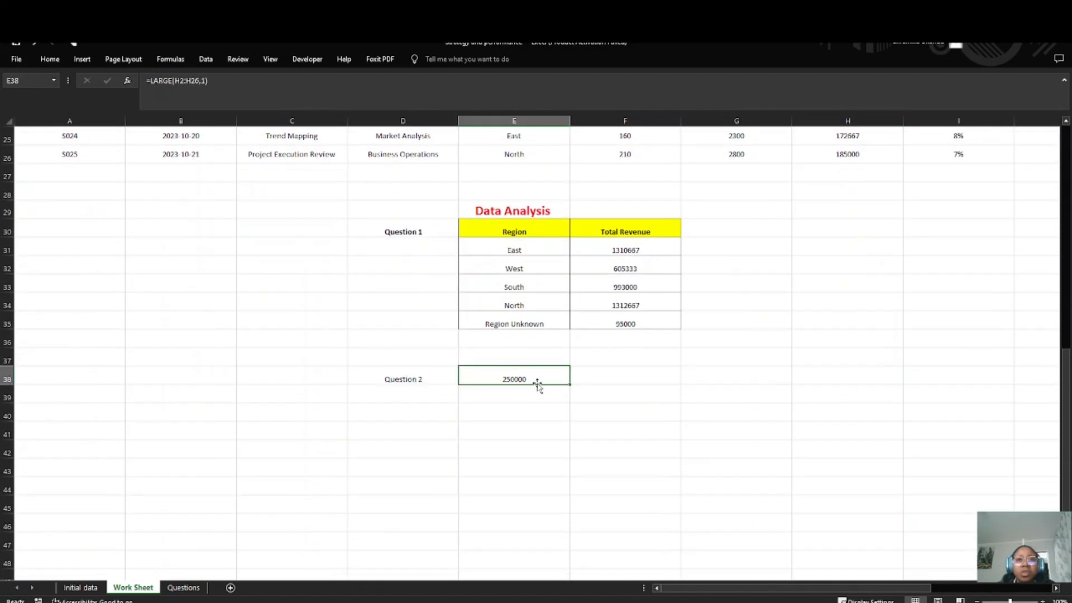
pyautogui.doubleClick(555, 370)
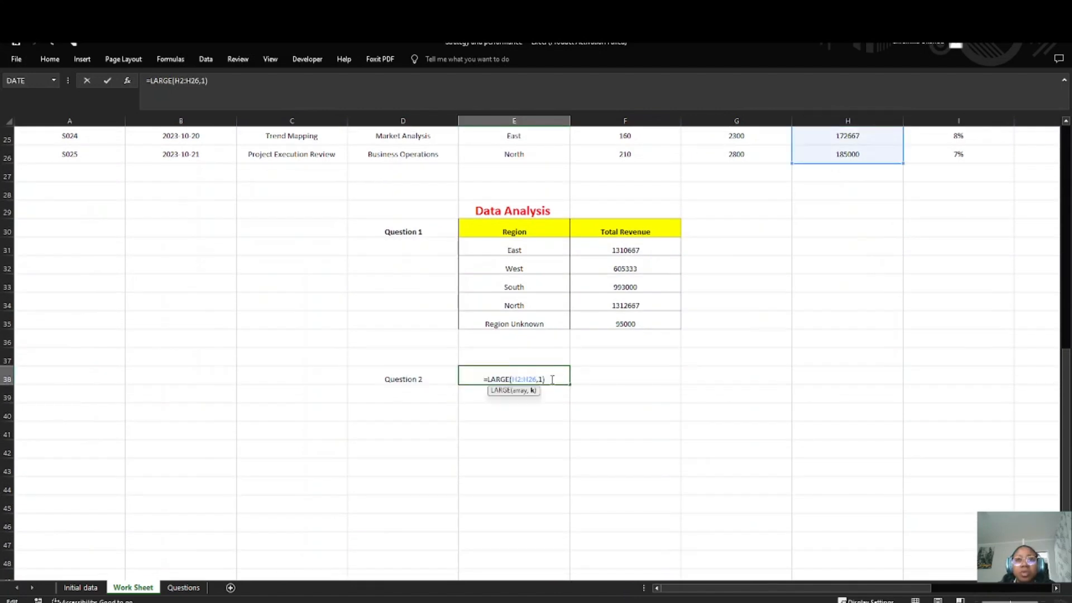
pyautogui.moveTo(545, 380); pyautogui.dragTo(465, 385)
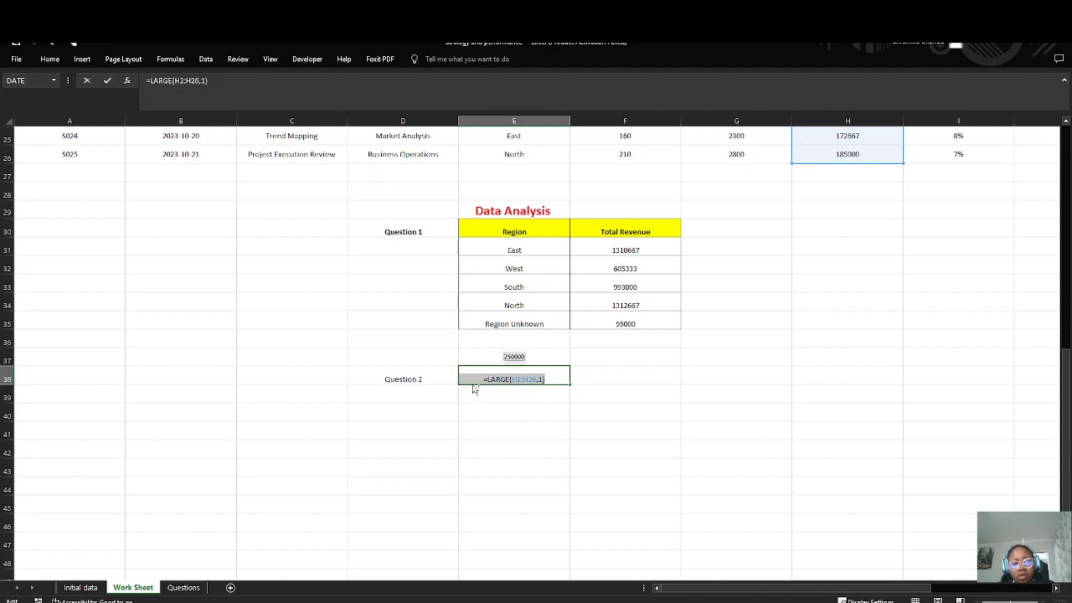
pyautogui.write('=')
pyautogui.press('Down')
pyautogui.press('Down')
pyautogui.hotkey('ctrl', 'z')
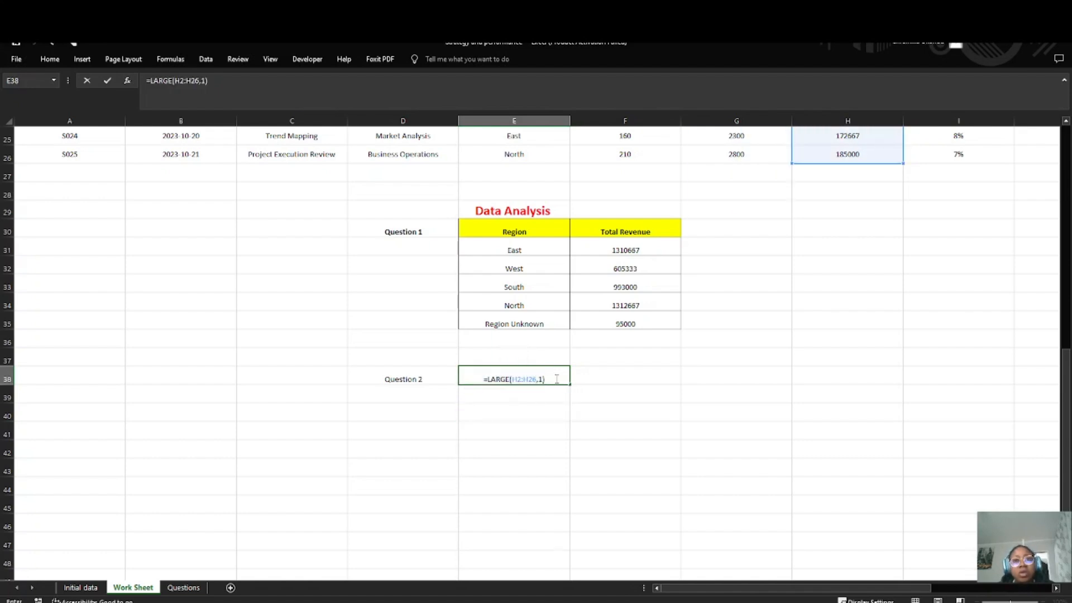
pyautogui.press('Tab')
pyautogui.click(547, 380)
pyautogui.moveTo(557, 378); pyautogui.dragTo(599, 377)
pyautogui.click(540, 381)
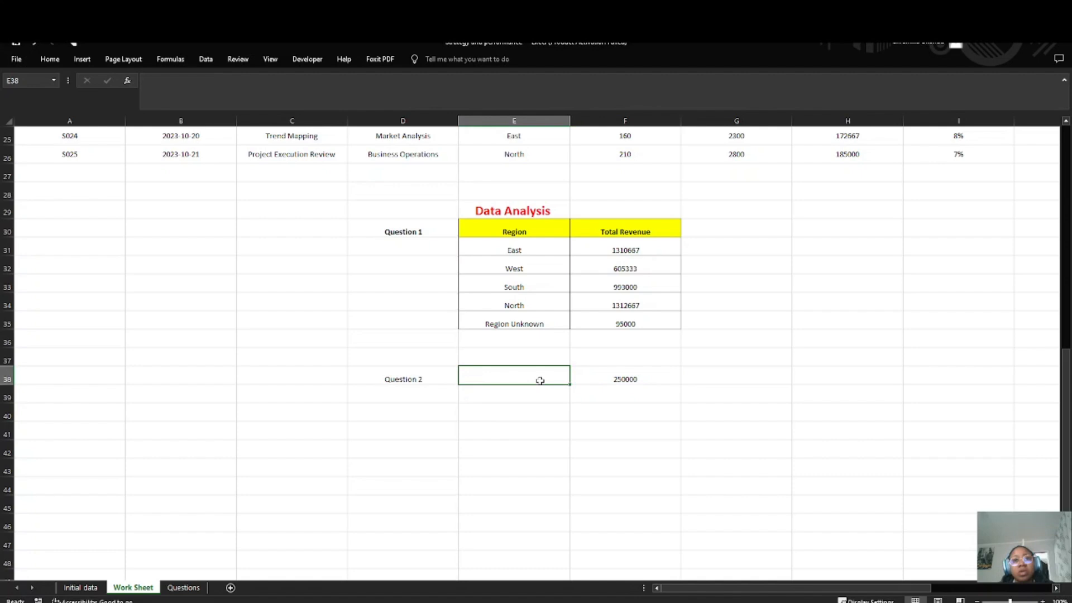
pyautogui.click(612, 378)
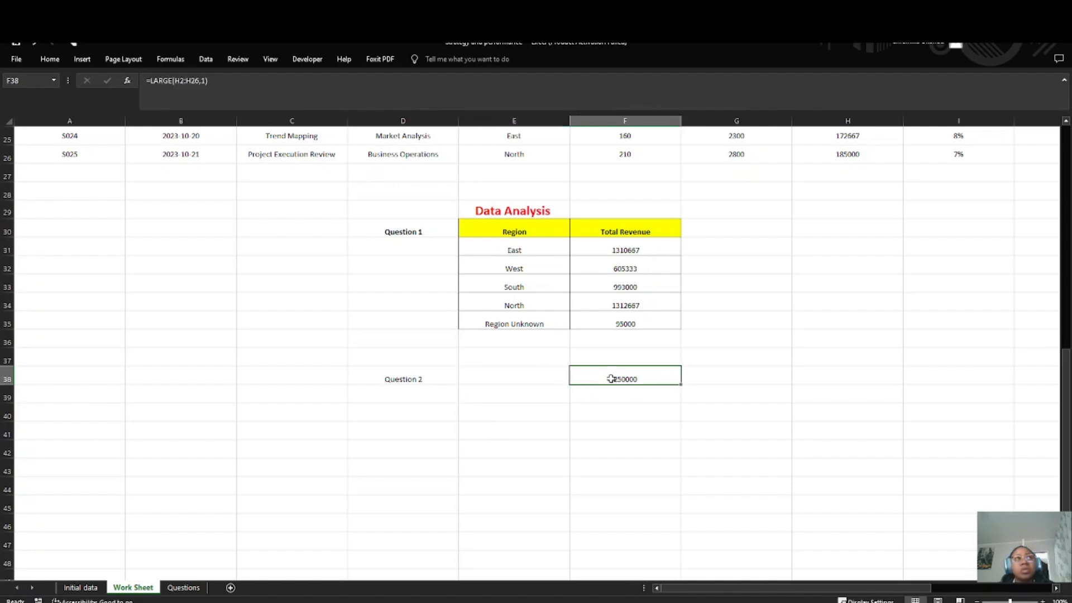
# Step: Enter the label "Largest Revenue" in E38 and make it bold
pyautogui.click(545, 379)
pyautogui.doubleClick(544, 377)
pyautogui.write('La')
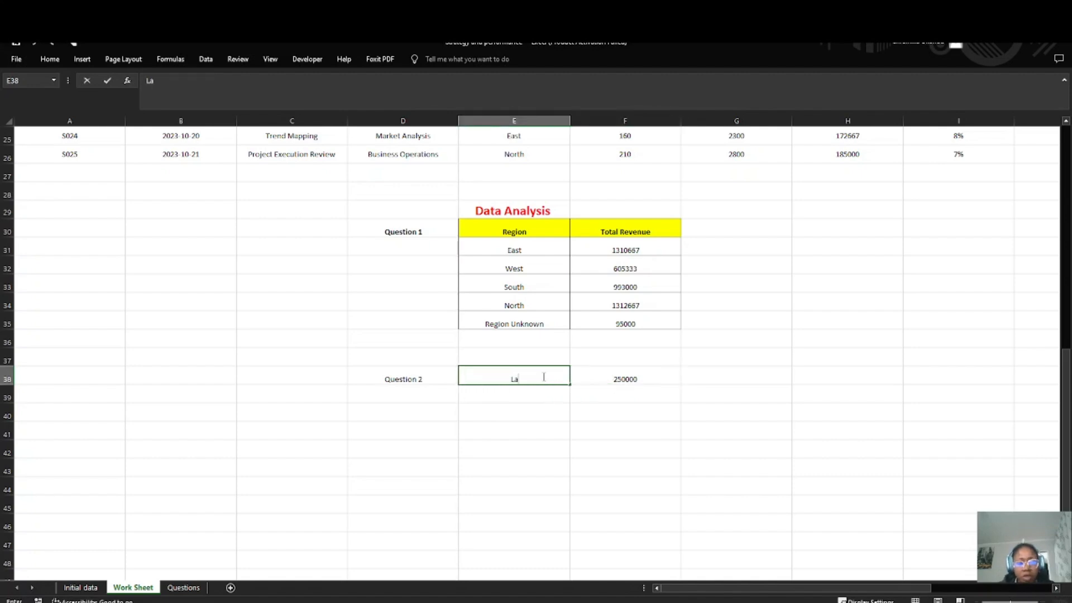
pyautogui.write('rgest E')
pyautogui.write('evenue')
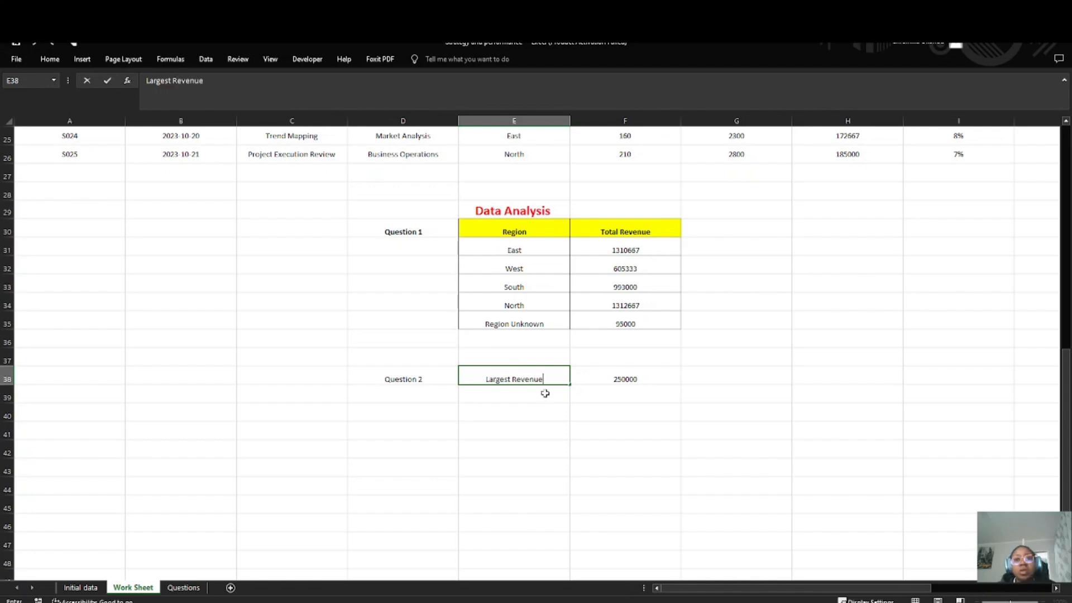
pyautogui.press('Return')
pyautogui.press('Up')
pyautogui.hotkey('ctrl', 'b')
pyautogui.press('Return')
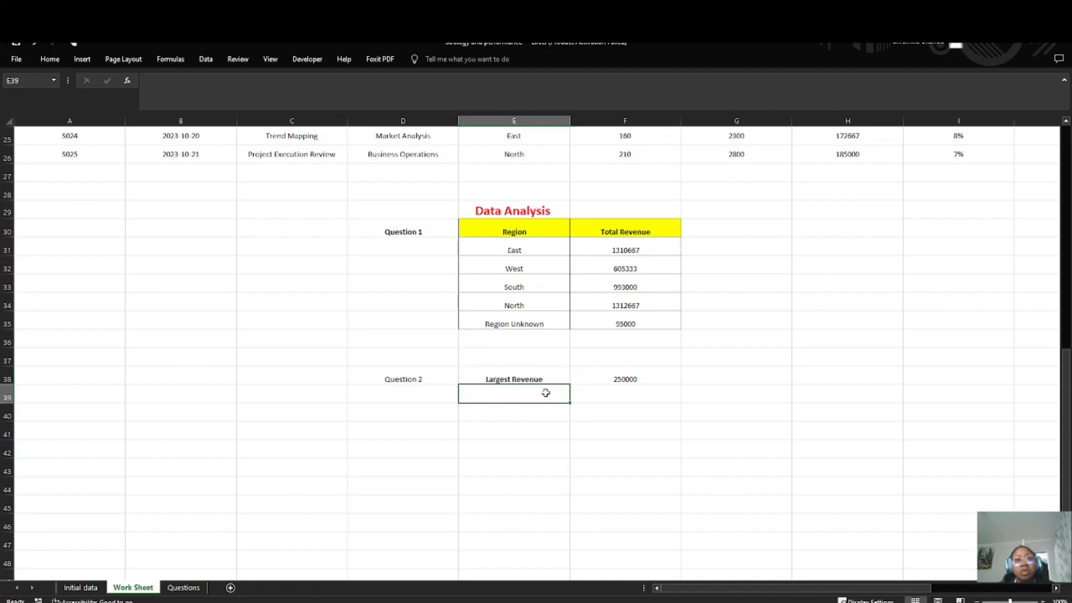
# Step: Enter the label "Lowest Revenue" in E39
pyautogui.write('Lowest')
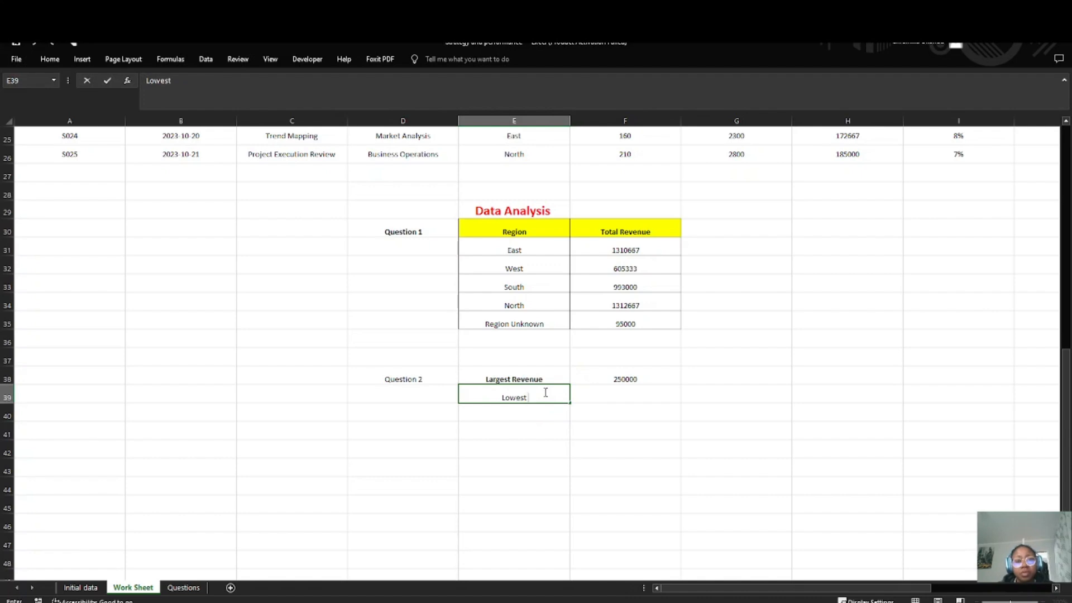
pyautogui.write(' Revenue')
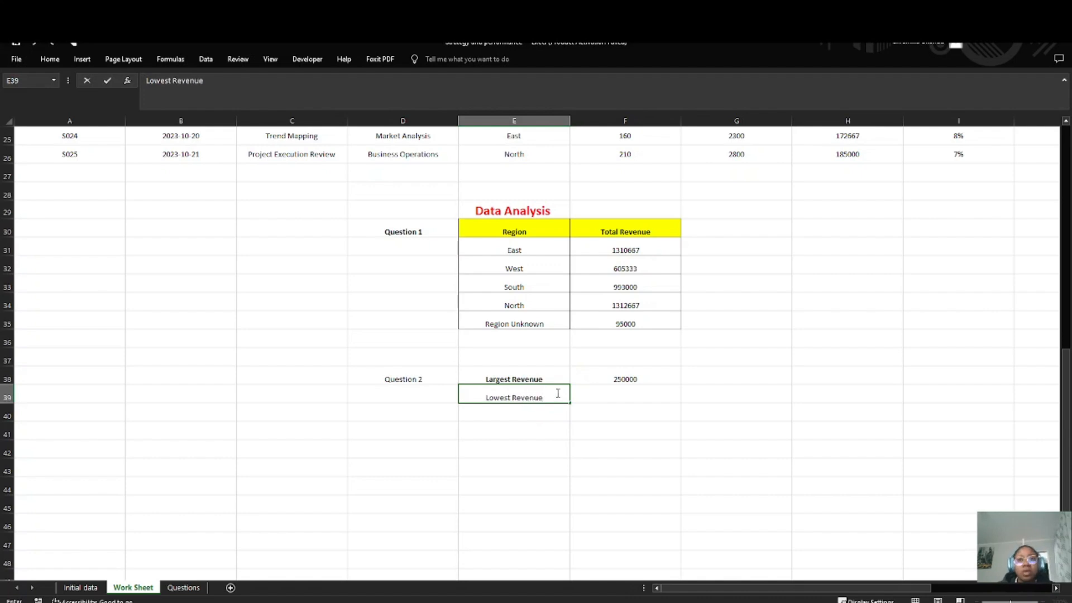
# Step: Enter =SMALL(H2:H26,2) in F39, beside the Lowest Revenue label
pyautogui.doubleClick(610, 395)
pyautogui.write('=smal')
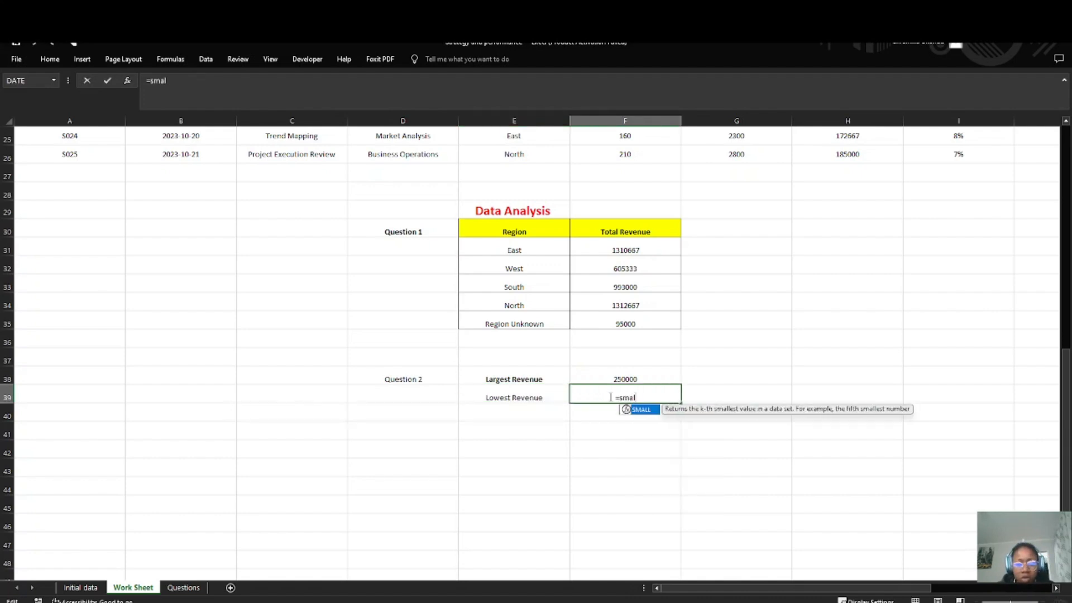
pyautogui.press('Tab')
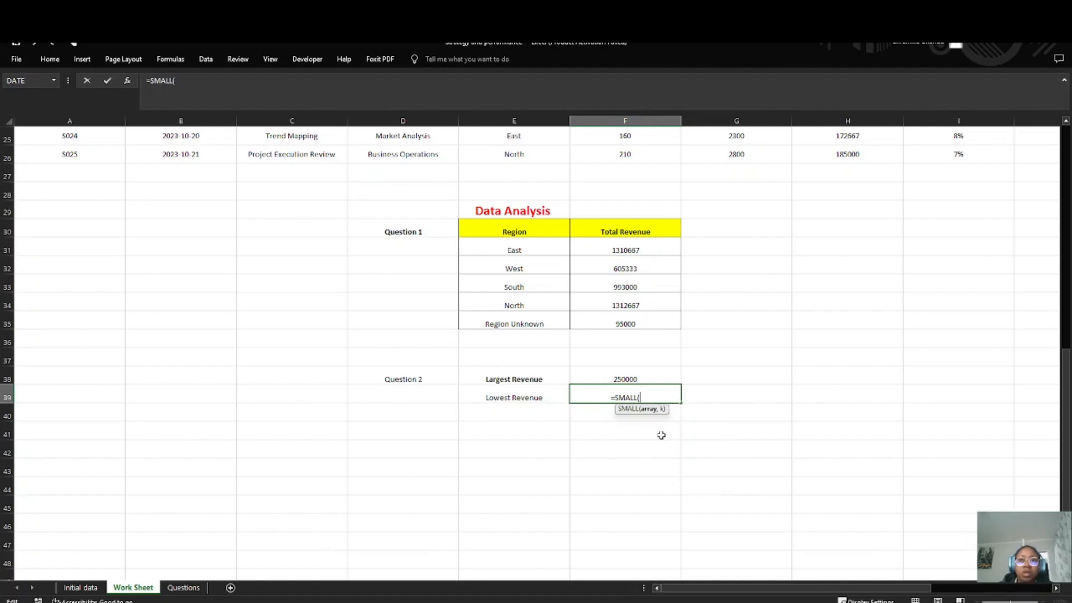
pyautogui.scroll(3, 663, 259)
pyautogui.scroll(5, 662, 259)
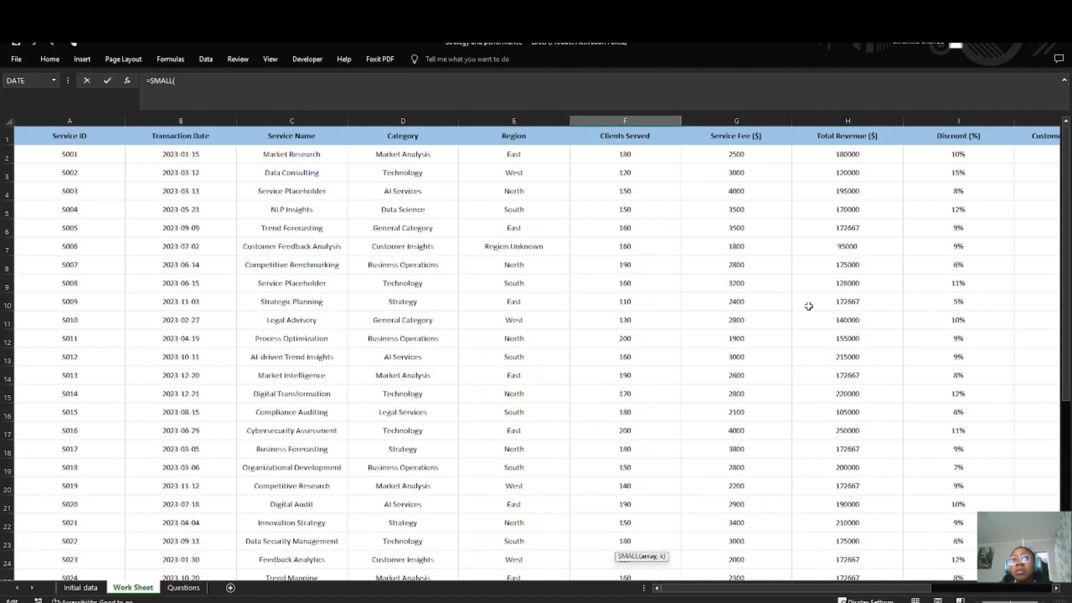
pyautogui.moveTo(854, 153); pyautogui.dragTo(836, 534)
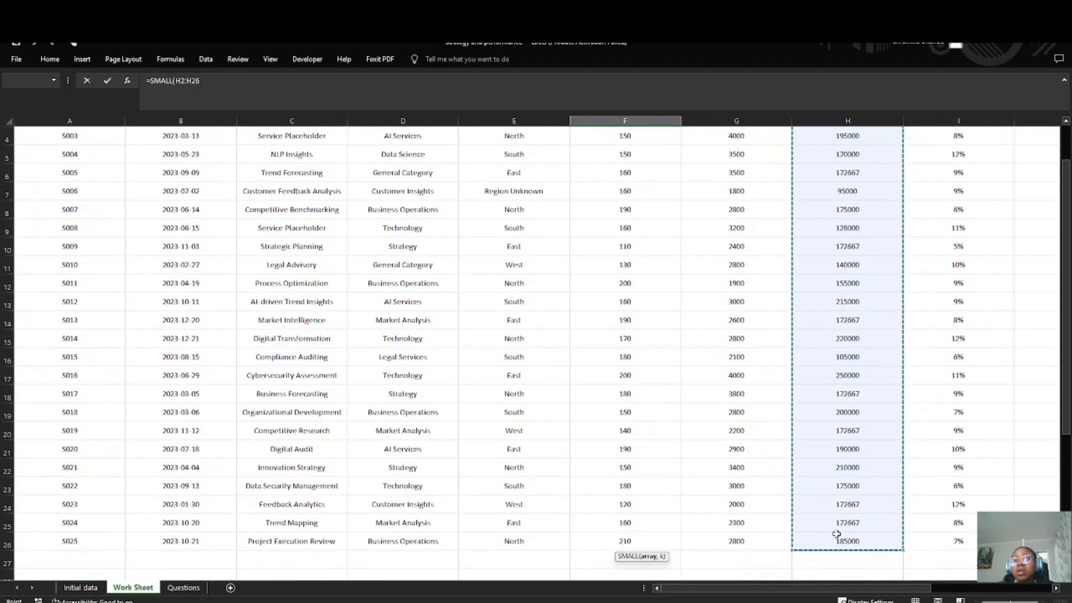
pyautogui.scroll(-8, 605, 502)
pyautogui.write(',')
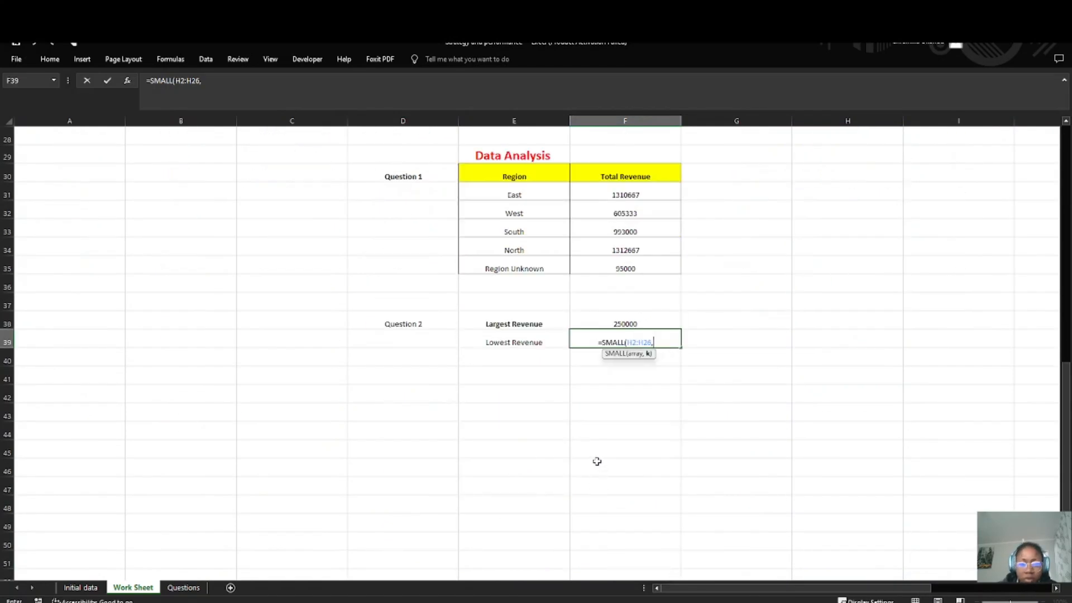
pyautogui.write('2)')
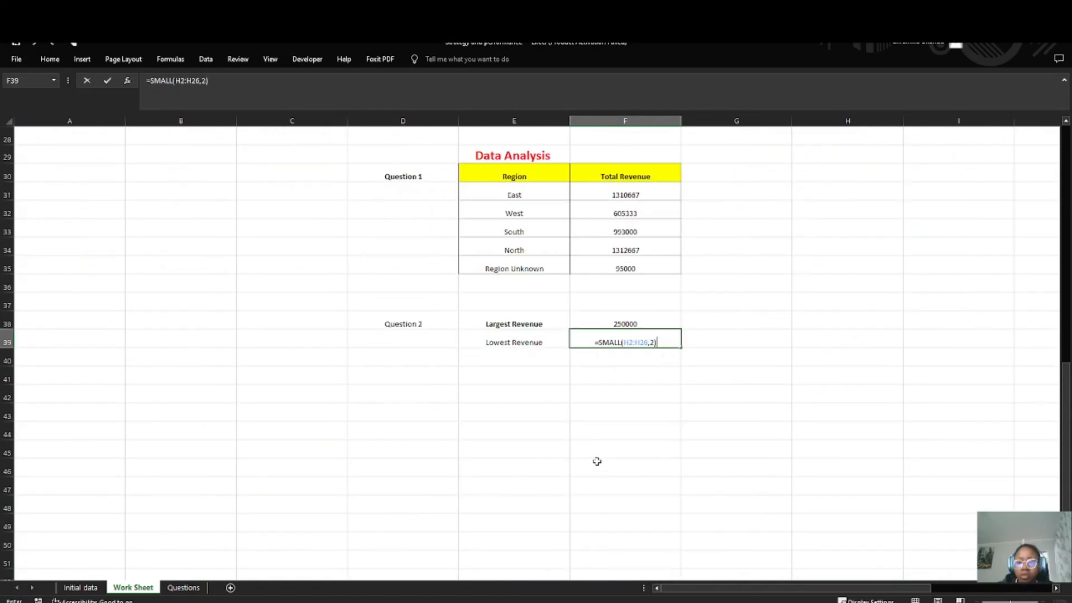
pyautogui.press('Return')
# Step: Check the SMALL result in F39 against the Total Revenue ($) column, locating the lowest value in the dataset
pyautogui.scroll(9, 865, 309)
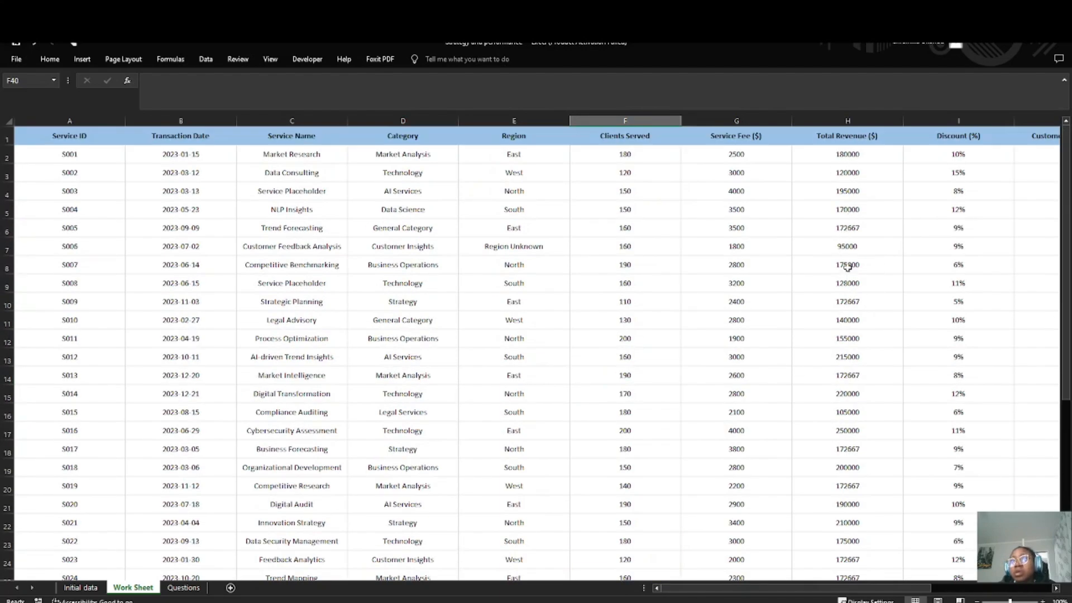
pyautogui.scroll(-8, 848, 267)
pyautogui.click(619, 393)
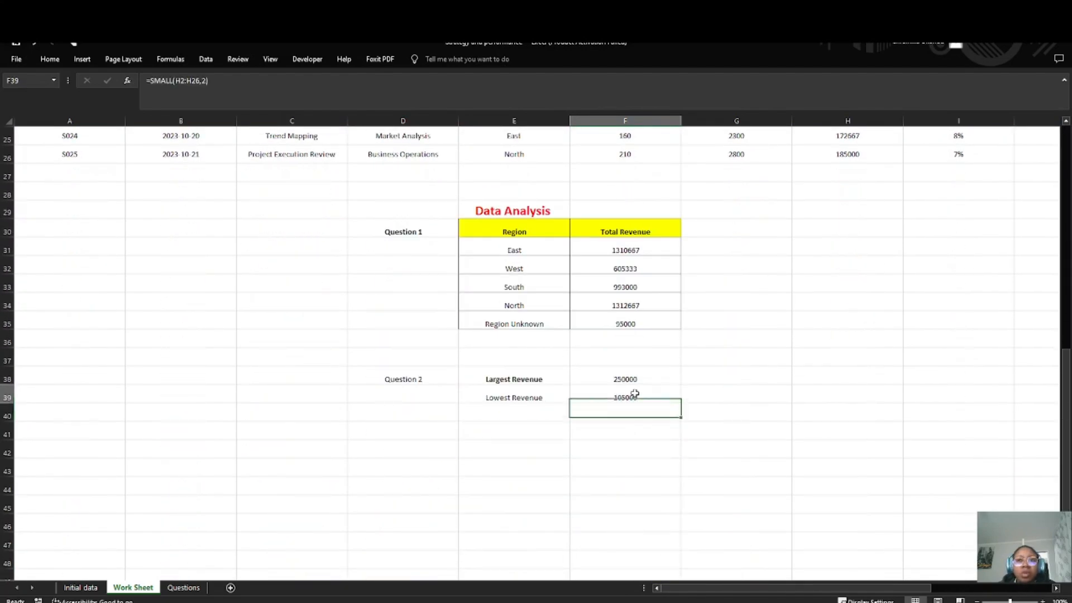
pyautogui.scroll(7, 788, 297)
pyautogui.scroll(2, 842, 210)
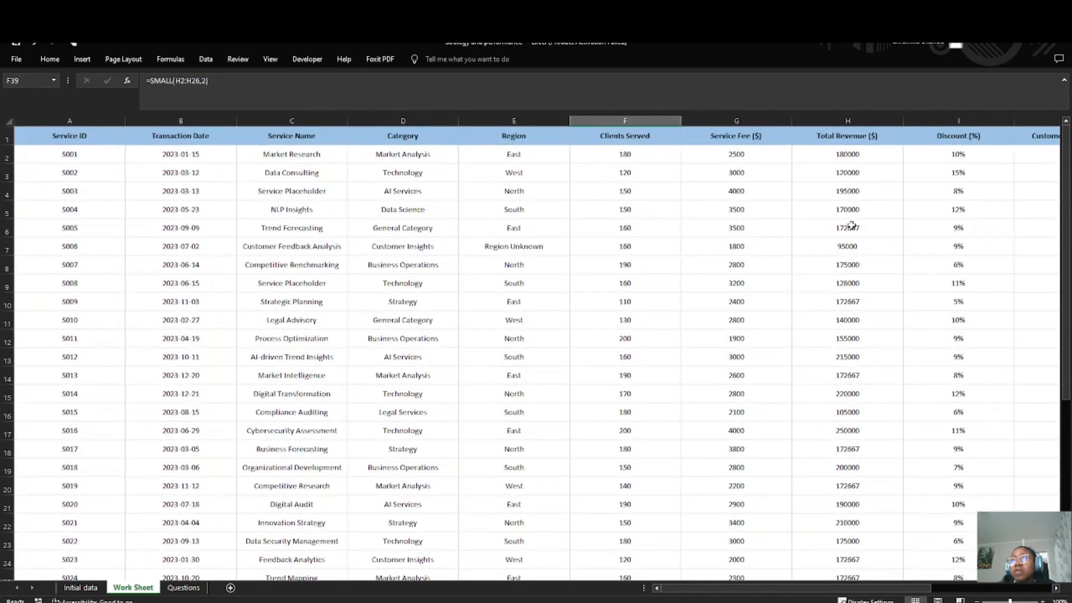
pyautogui.click(848, 248)
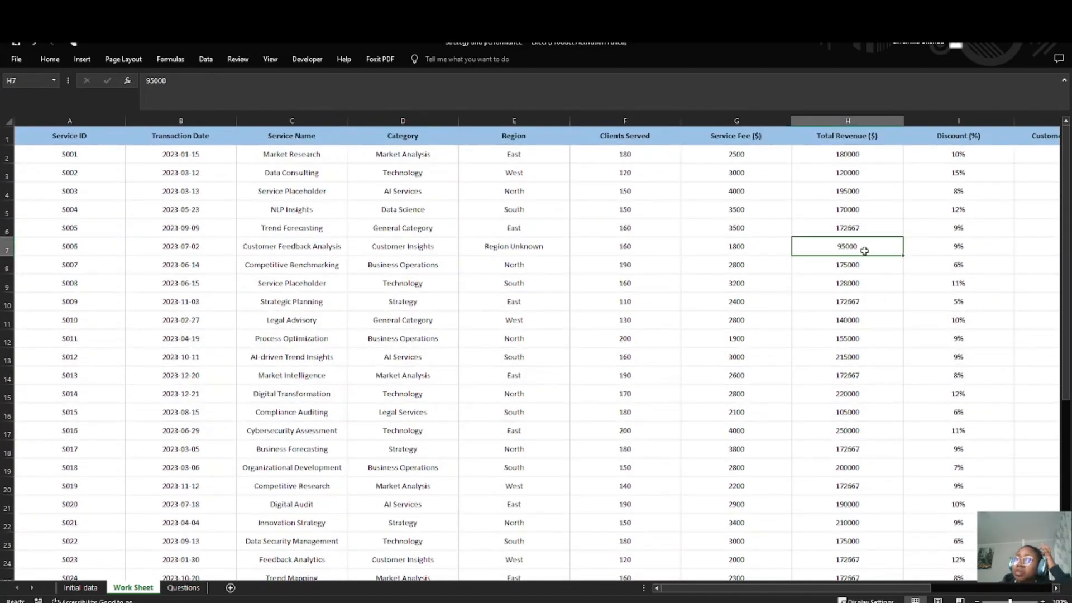
pyautogui.scroll(-11, 696, 286)
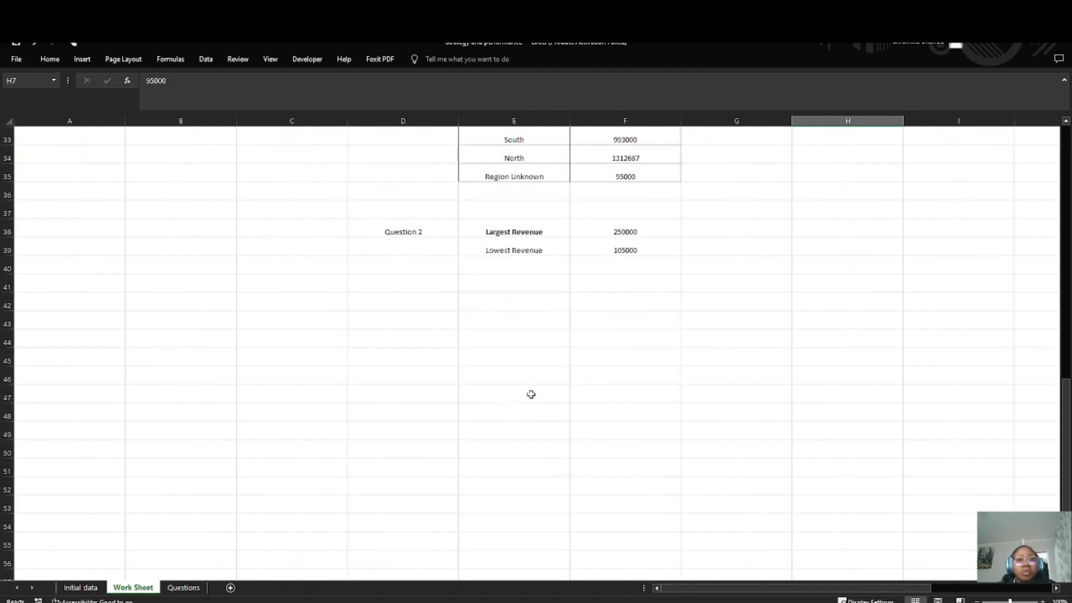
# Step: Change the k argument of the SMALL formula in F39 to 1
pyautogui.click(536, 246)
pyautogui.click(627, 244)
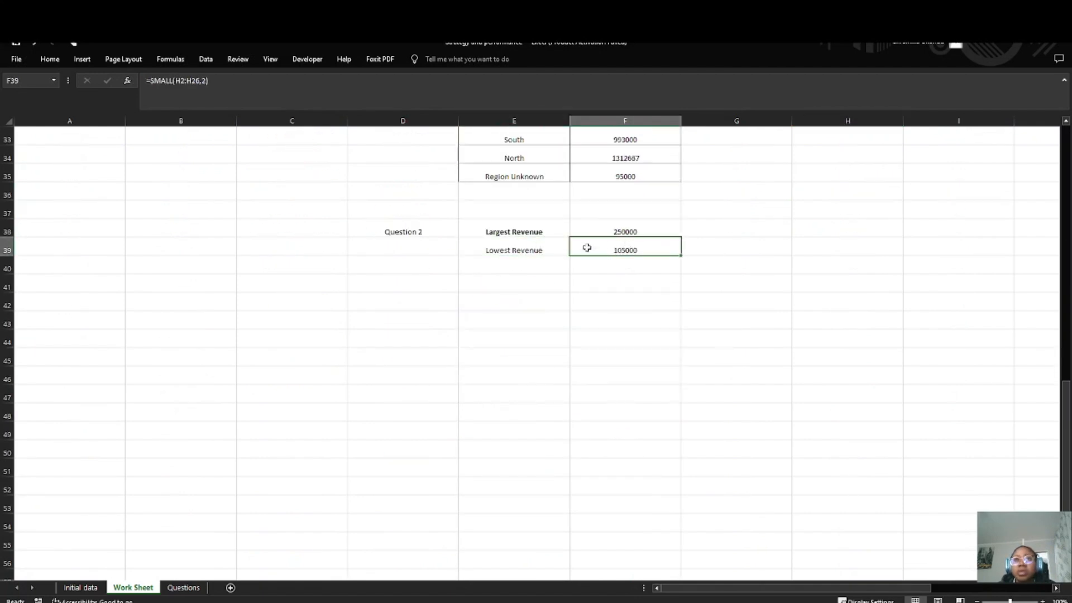
pyautogui.doubleClick(639, 249)
pyautogui.click(651, 250)
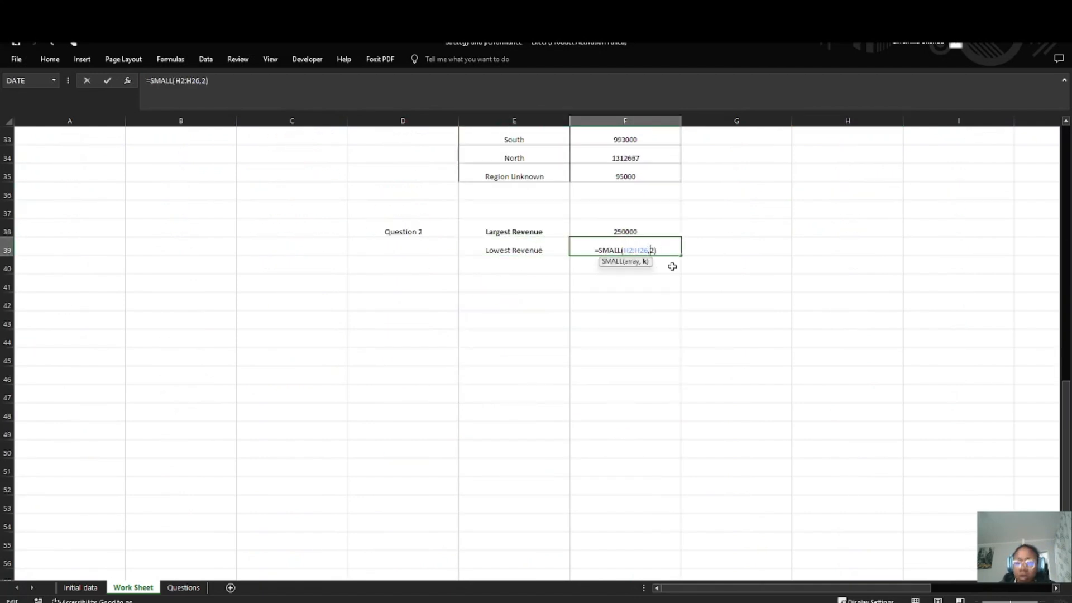
pyautogui.press('BackSpace')
pyautogui.write('1')
pyautogui.press('Return')
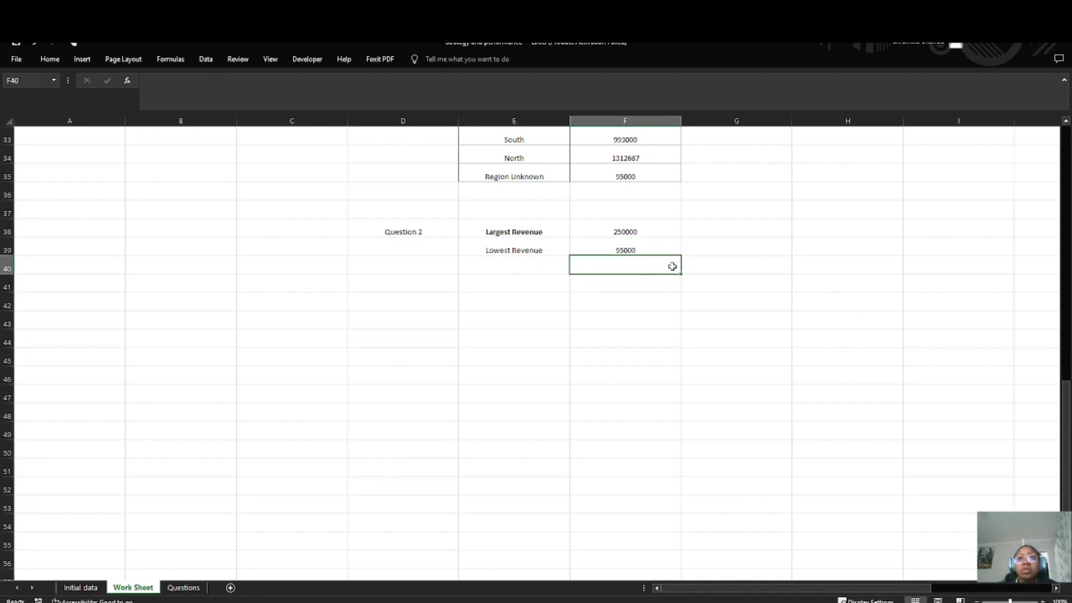
# Step: Make the "Lowest Revenue" label in E39 bold
pyautogui.click(650, 254)
pyautogui.click(494, 246)
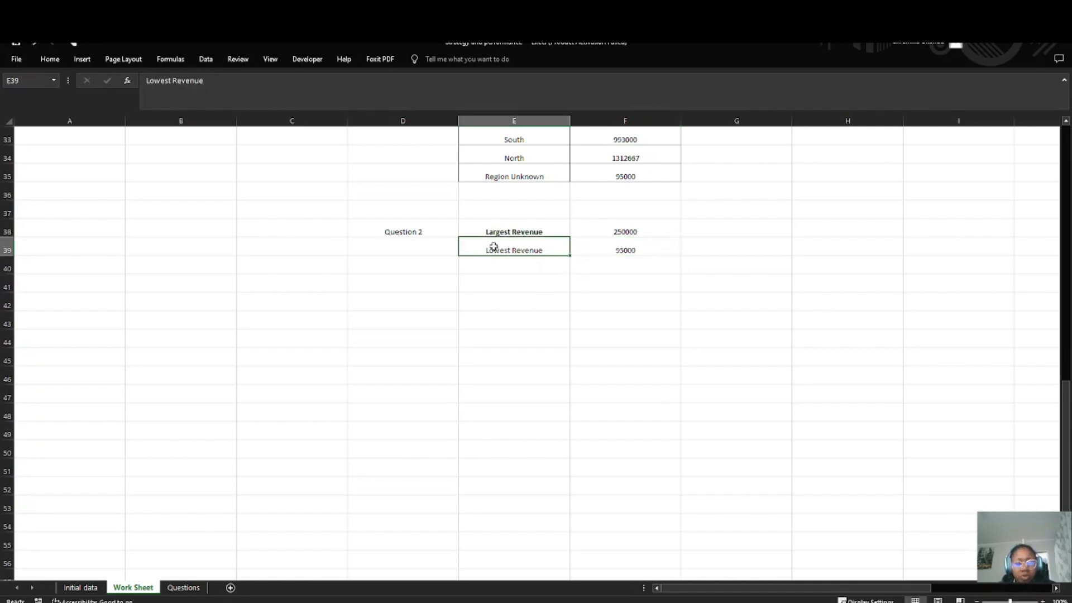
pyautogui.click(504, 261)
# Step: Apply an outline border around the Question 2 answer cells E38:F39
pyautogui.moveTo(488, 230); pyautogui.dragTo(663, 240)
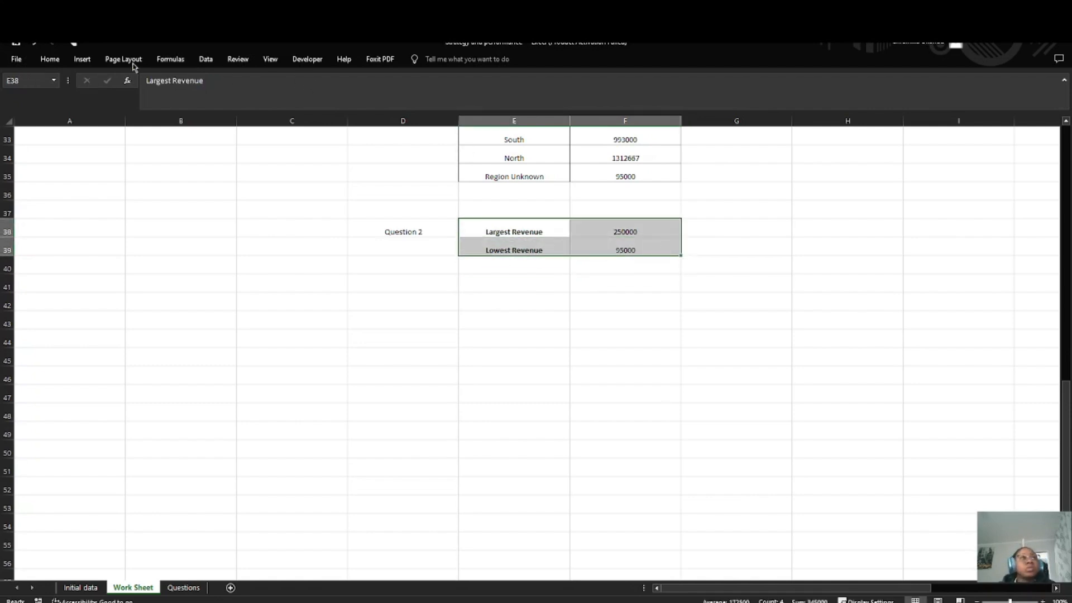
pyautogui.click(49, 59)
pyautogui.click(165, 97)
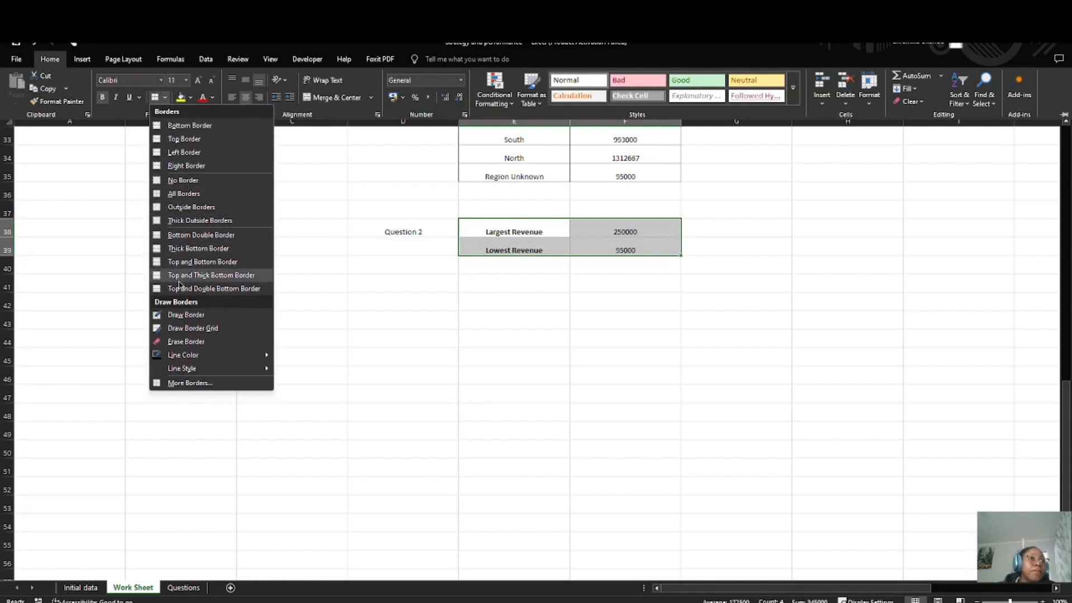
pyautogui.click(190, 383)
pyautogui.click(158, 196)
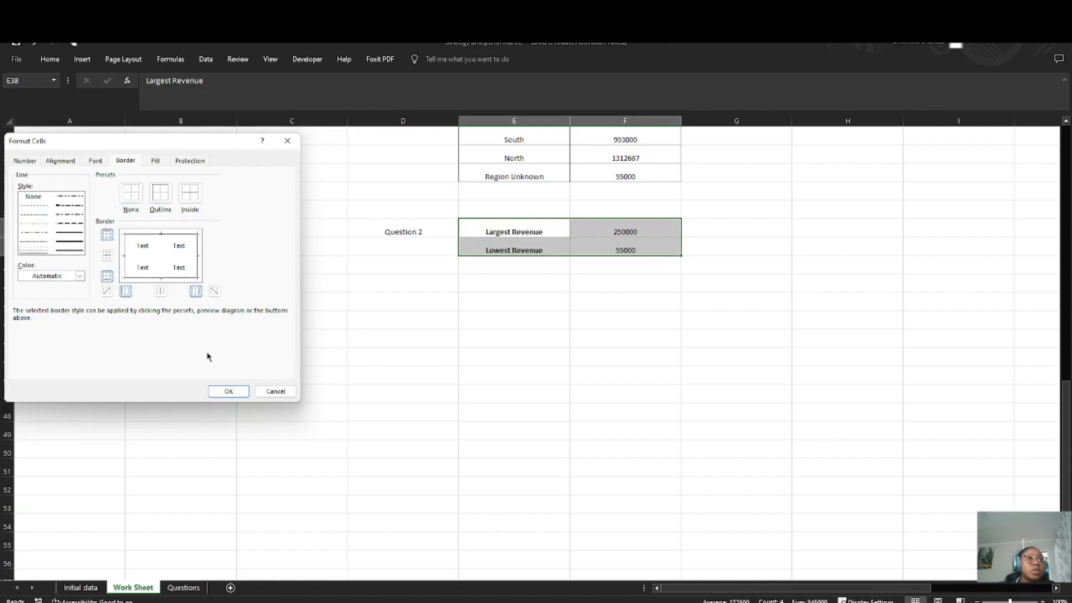
pyautogui.click(228, 391)
pyautogui.click(505, 300)
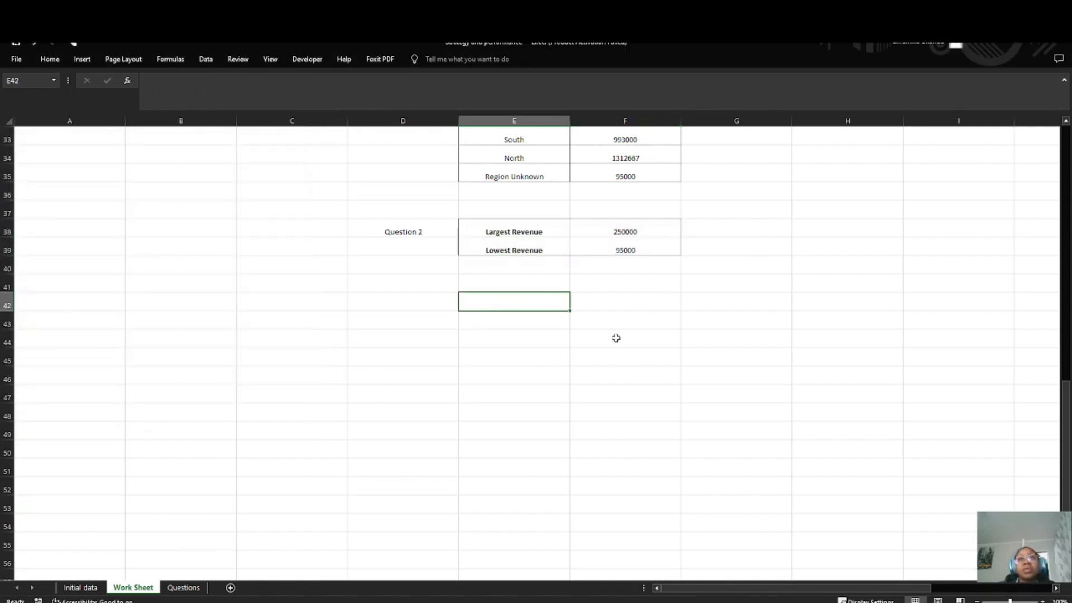
pyautogui.click(407, 271)
# Step: Fill the Question 2 answer cells E38:F39 with light green
pyautogui.moveTo(475, 227); pyautogui.dragTo(618, 243)
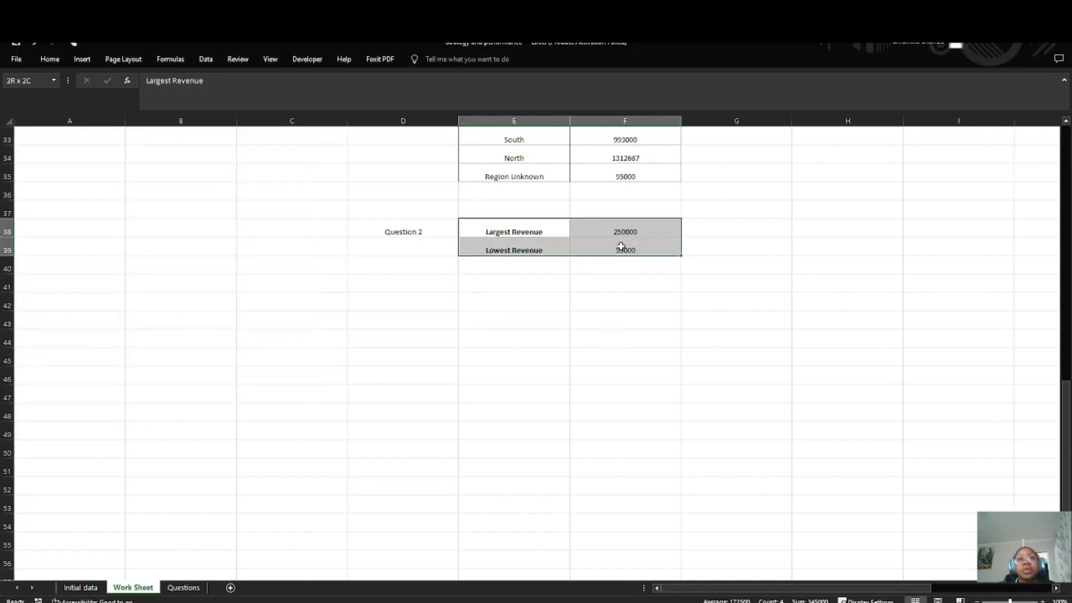
pyautogui.click(50, 58)
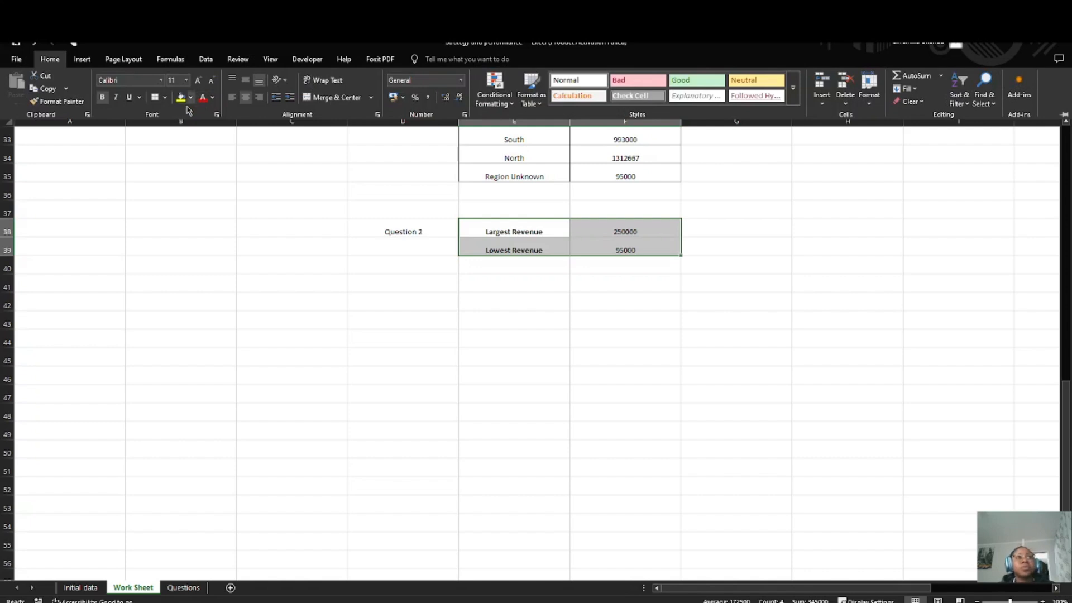
pyautogui.click(190, 98)
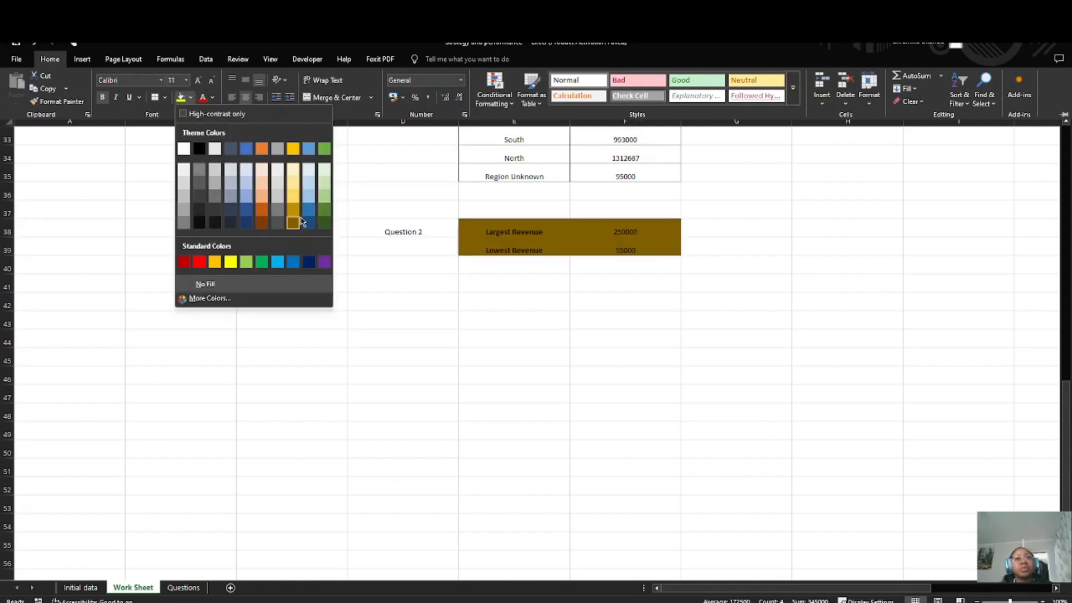
pyautogui.click(326, 183)
pyautogui.hotkey('ctrl', 'F1')
pyautogui.click(504, 302)
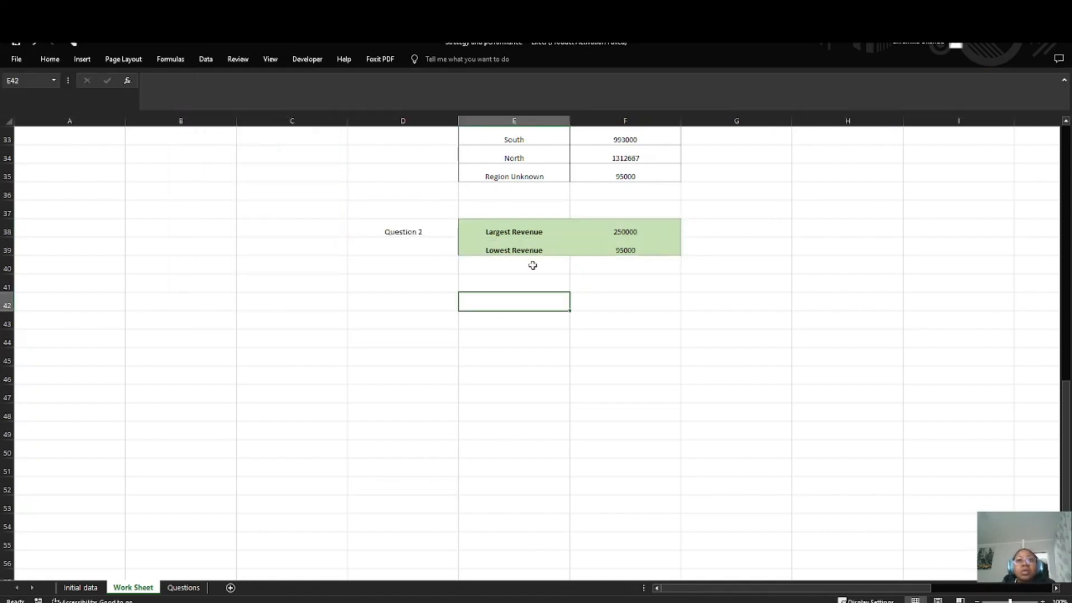
pyautogui.scroll(4, 532, 266)
pyautogui.scroll(-3, 459, 313)
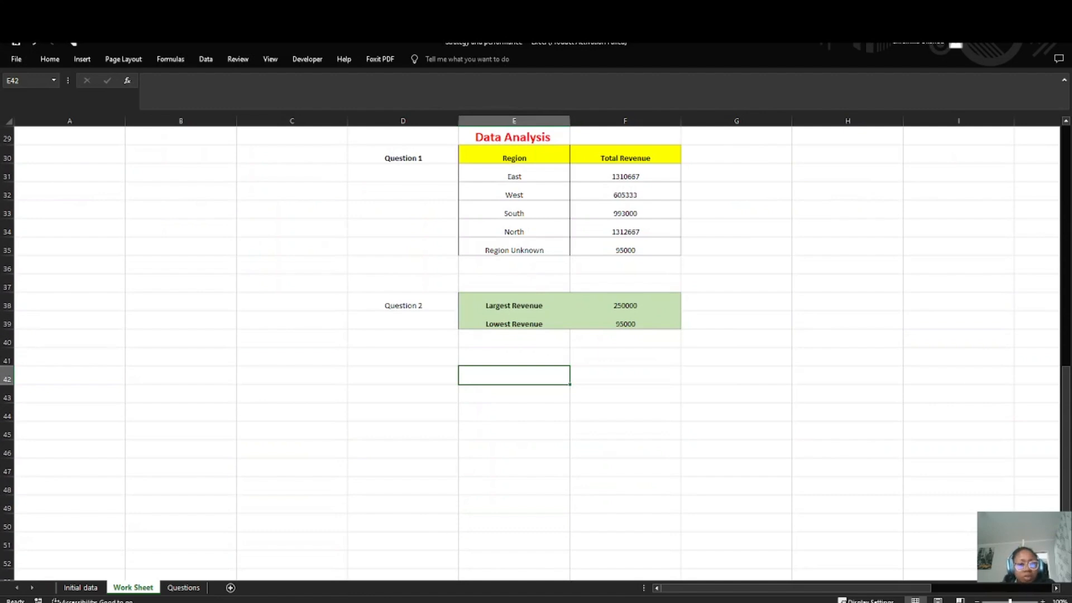
# Step: Review the Data Analysis questions and examine the Category and Customer Satisfaction columns needed for the average satisfaction per category
pyautogui.click(183, 587)
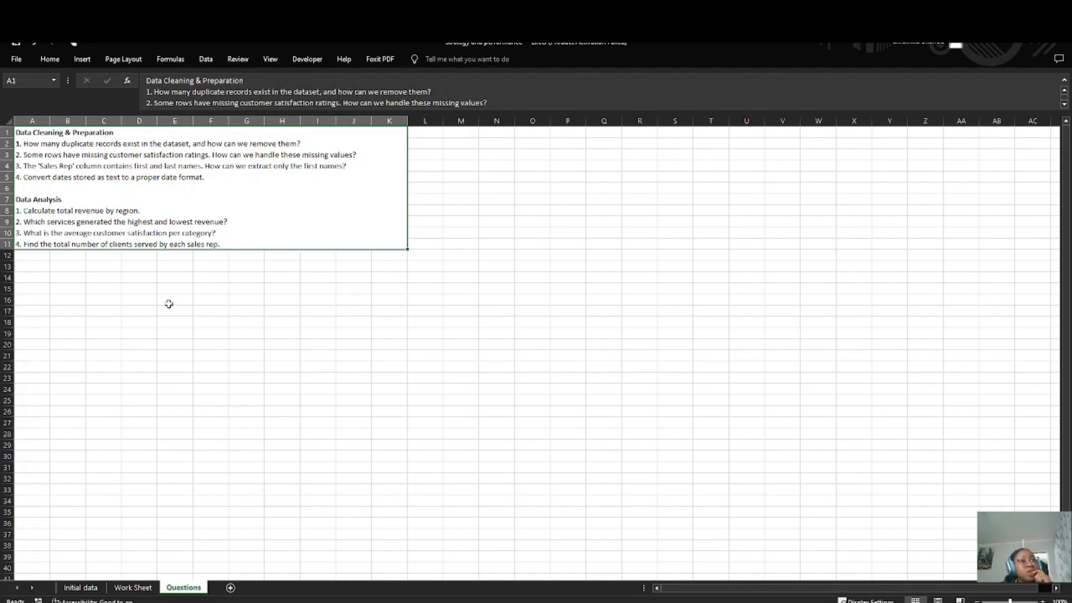
pyautogui.click(134, 587)
pyautogui.scroll(10, 219, 299)
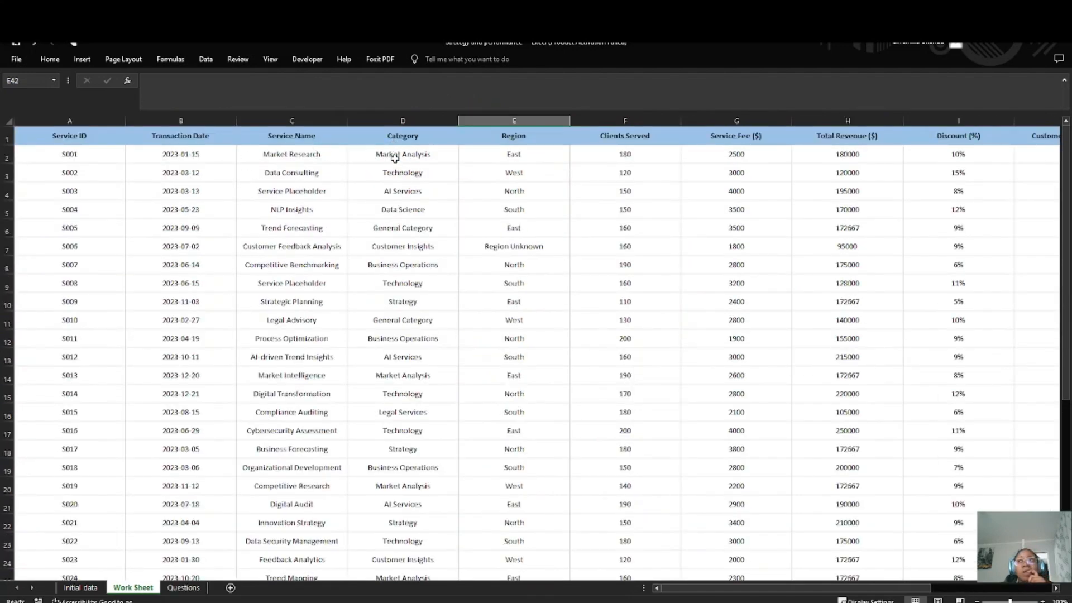
pyautogui.click(183, 587)
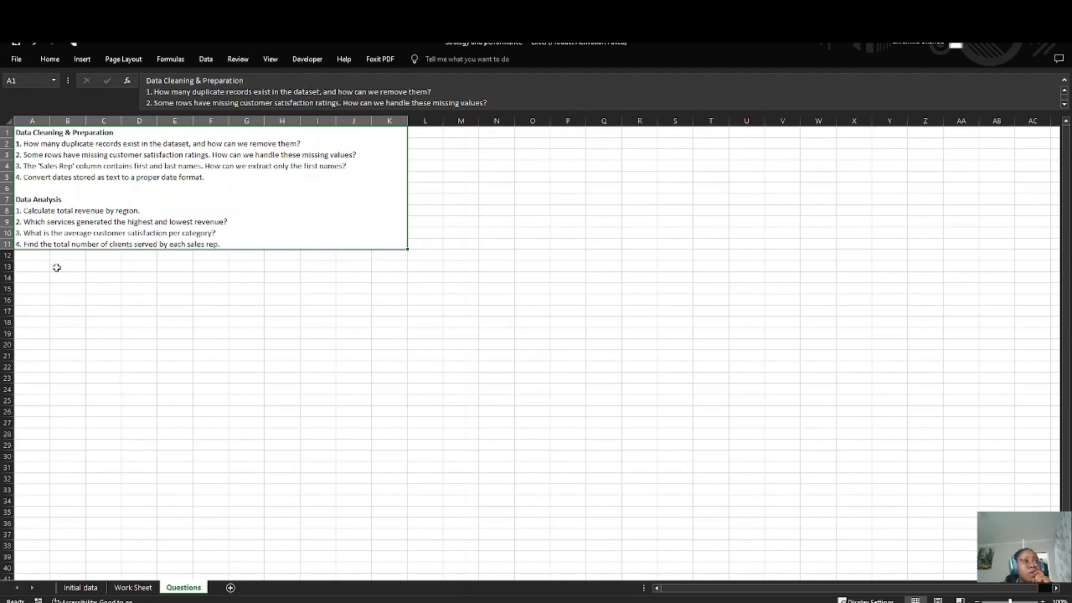
pyautogui.click(134, 588)
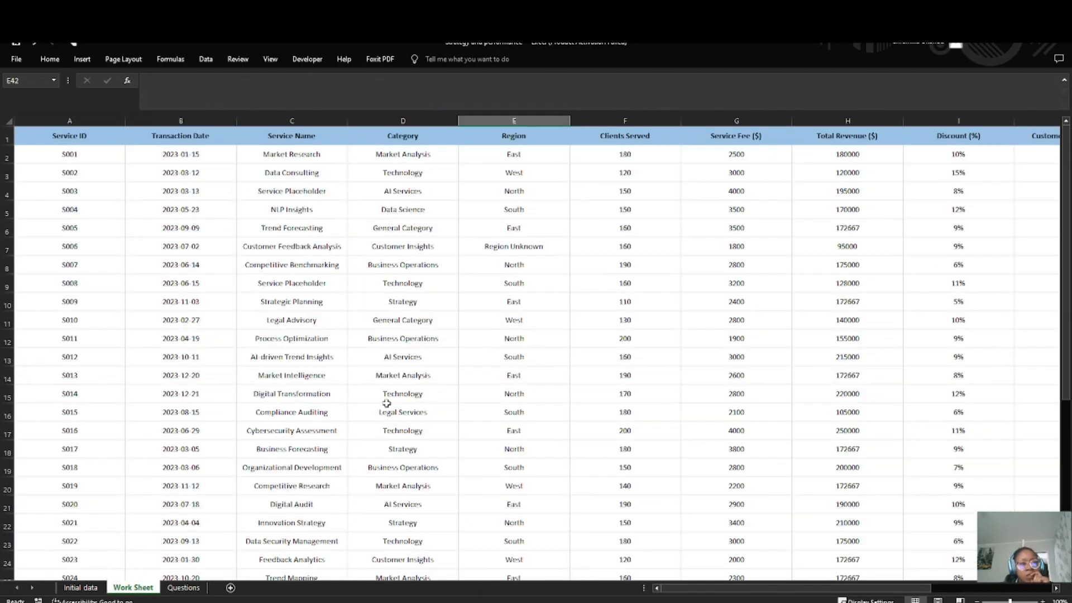
pyautogui.click(403, 120)
pyautogui.hscroll(2, 892, 172)
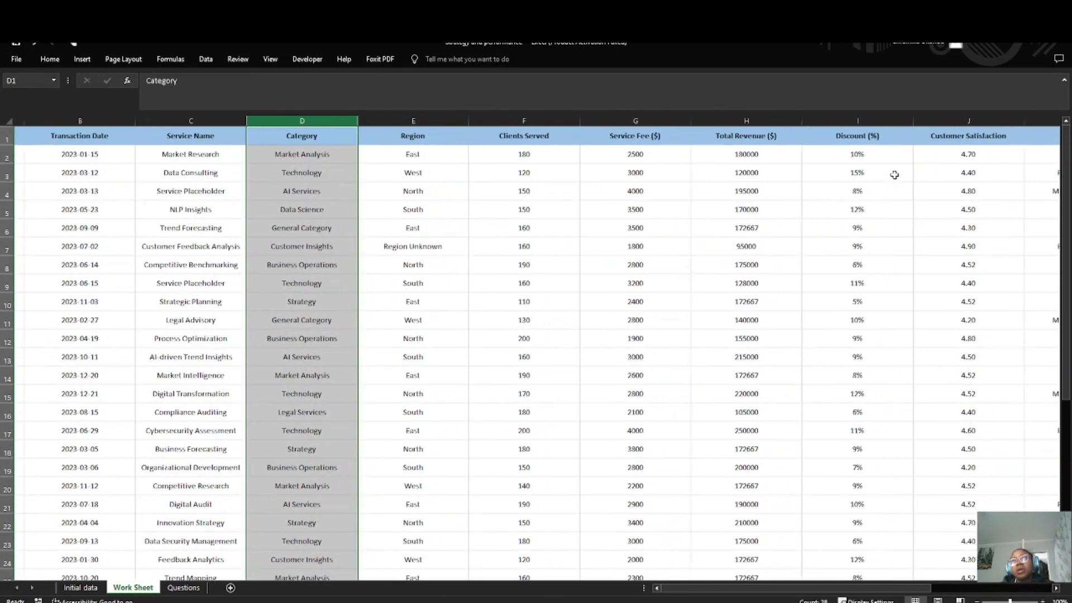
pyautogui.click(939, 120)
pyautogui.hscroll(4, 870, 349)
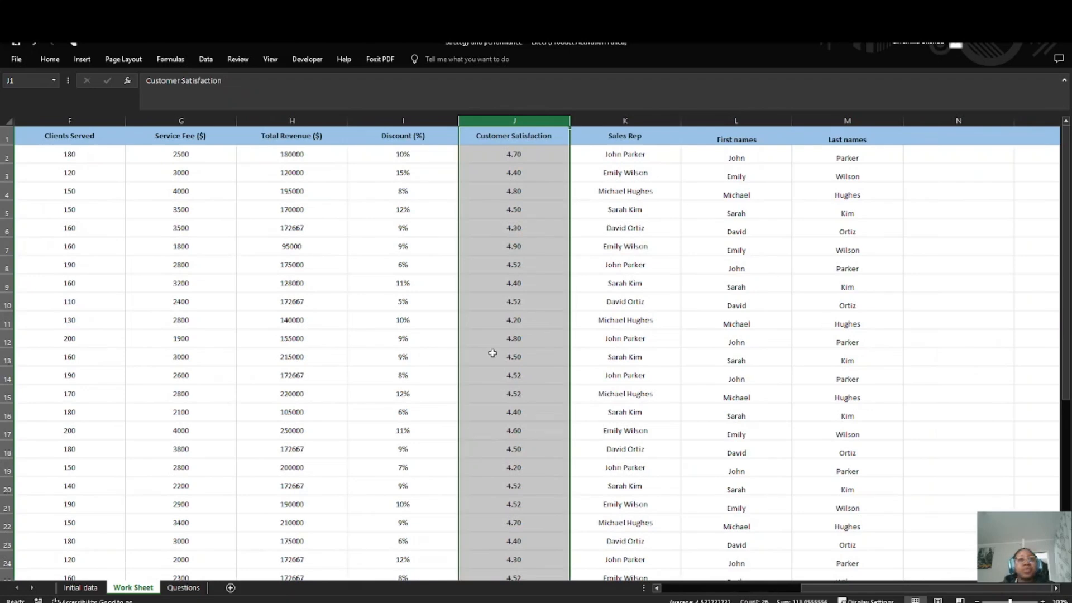
pyautogui.hscroll(-5, 411, 376)
pyautogui.hscroll(5, 399, 450)
pyautogui.scroll(-7, 347, 469)
pyautogui.hscroll(-5, 333, 472)
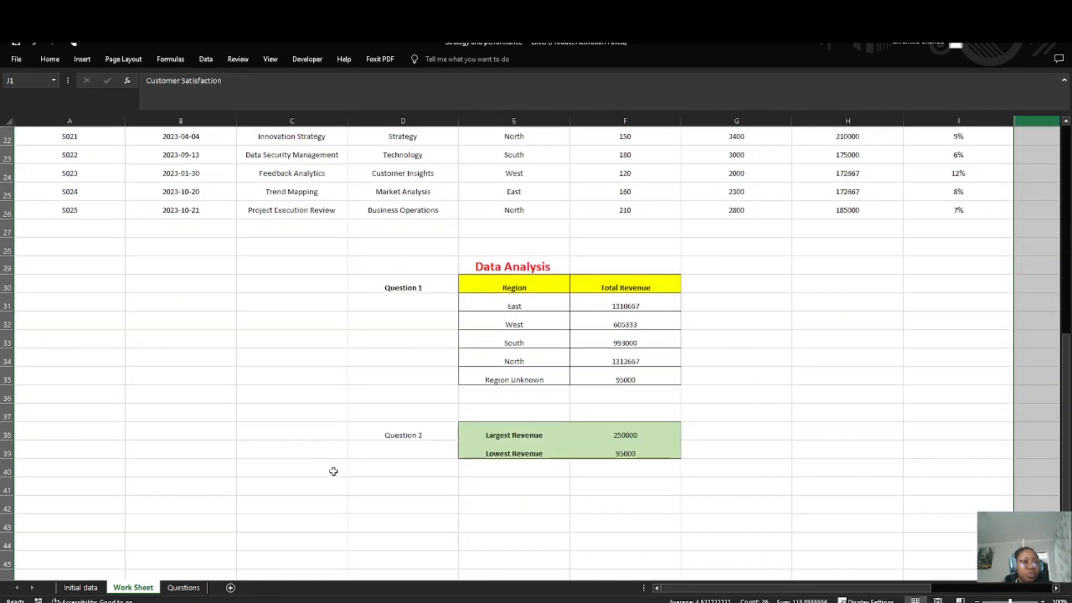
# Step: Make the "Question 2" label in D38 bold
pyautogui.click(385, 483)
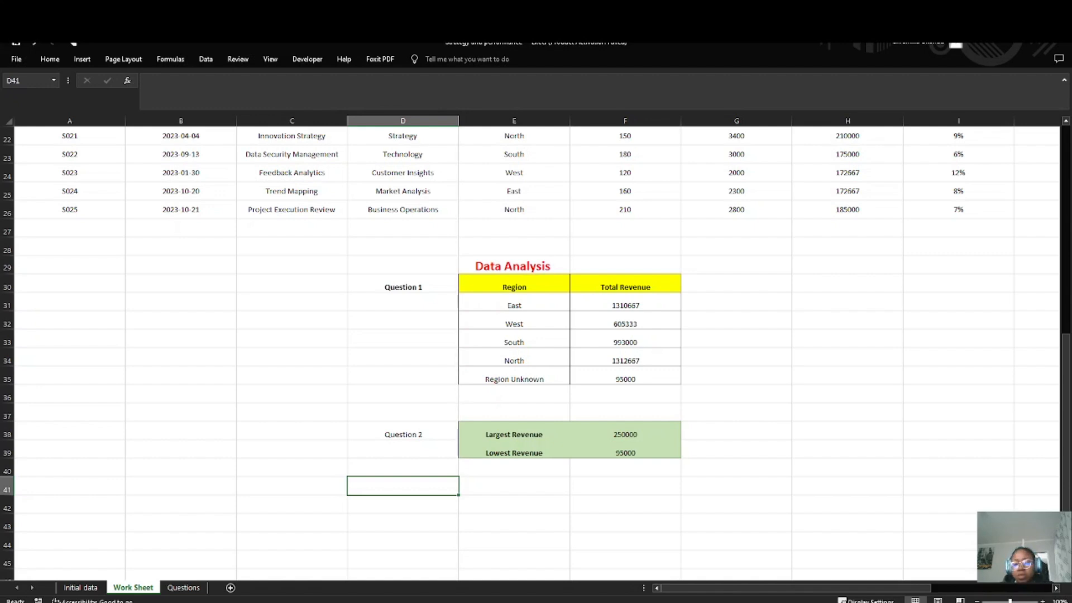
pyautogui.hotkey('alt', 'Tab')
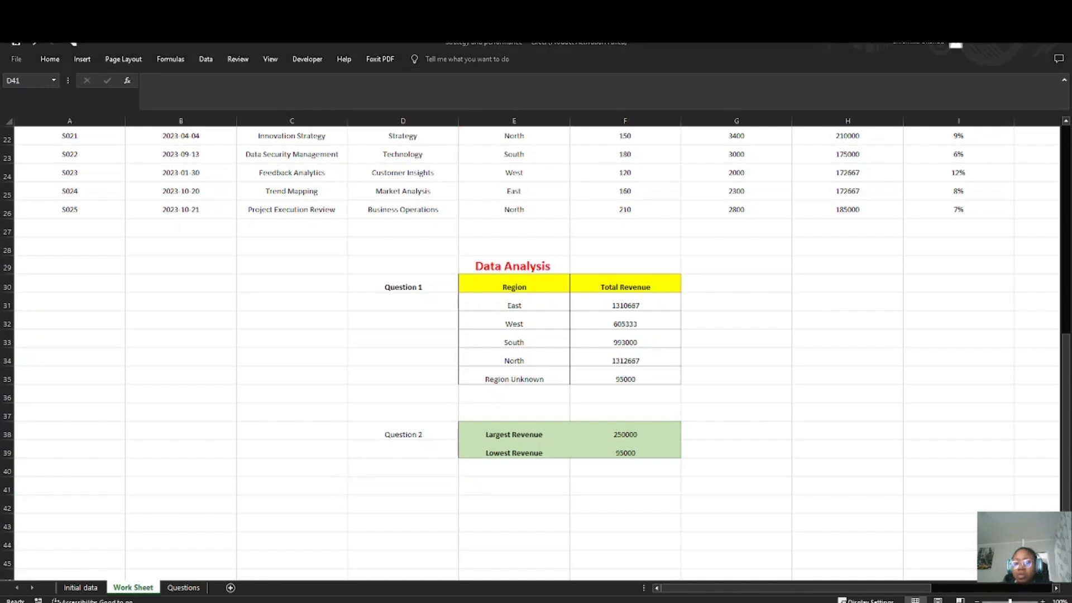
pyautogui.scroll(-2, 536, 352)
pyautogui.click(426, 307)
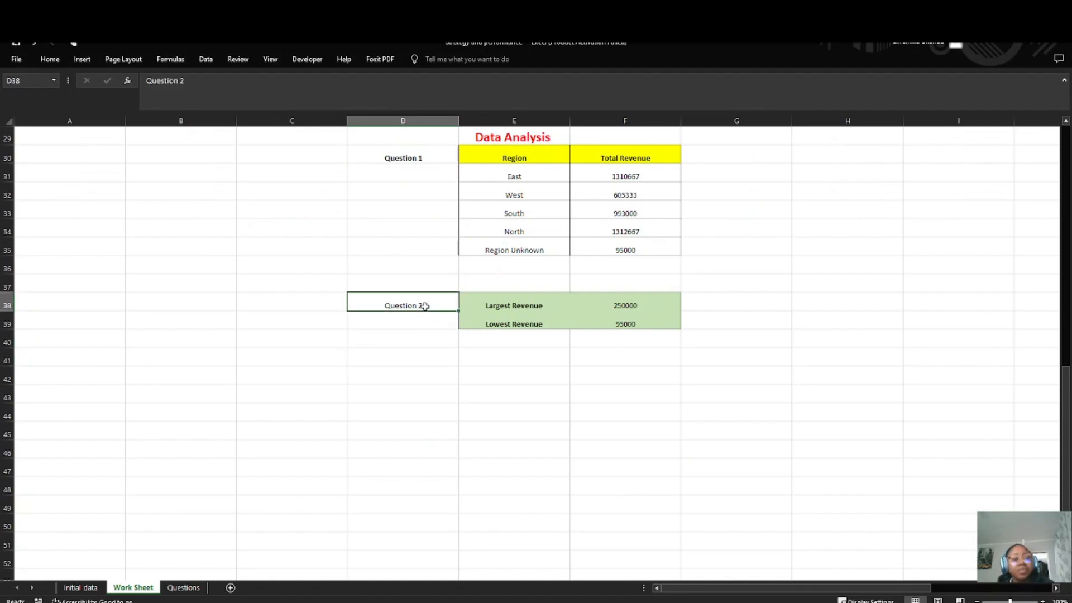
pyautogui.hotkey('ctrl', 'b')
# Step: Enter the label "Question 3" in D42 and make it bold
pyautogui.click(419, 374)
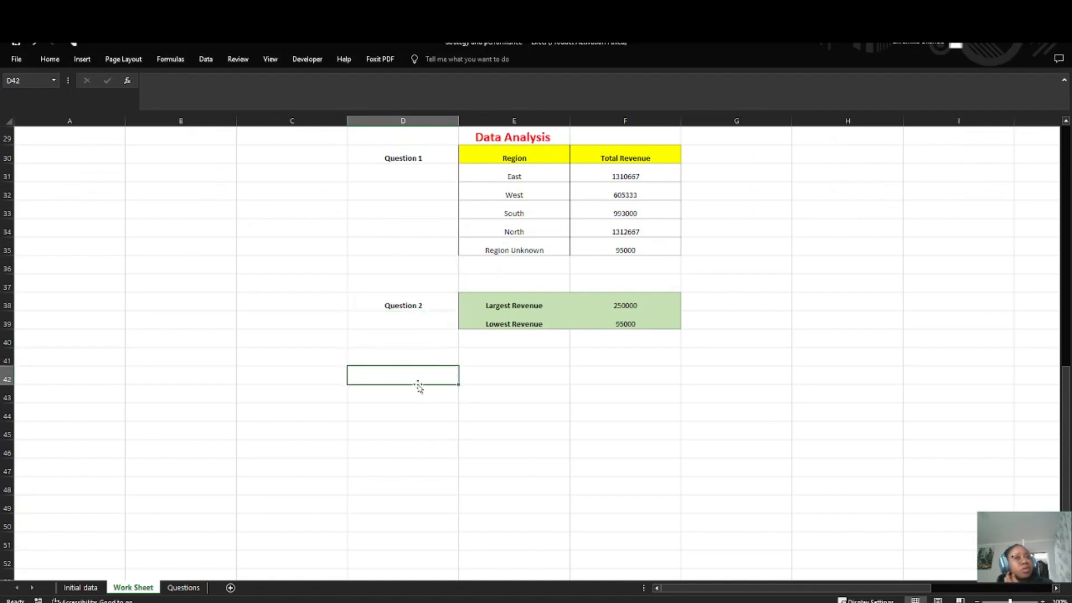
pyautogui.write('Question 3')
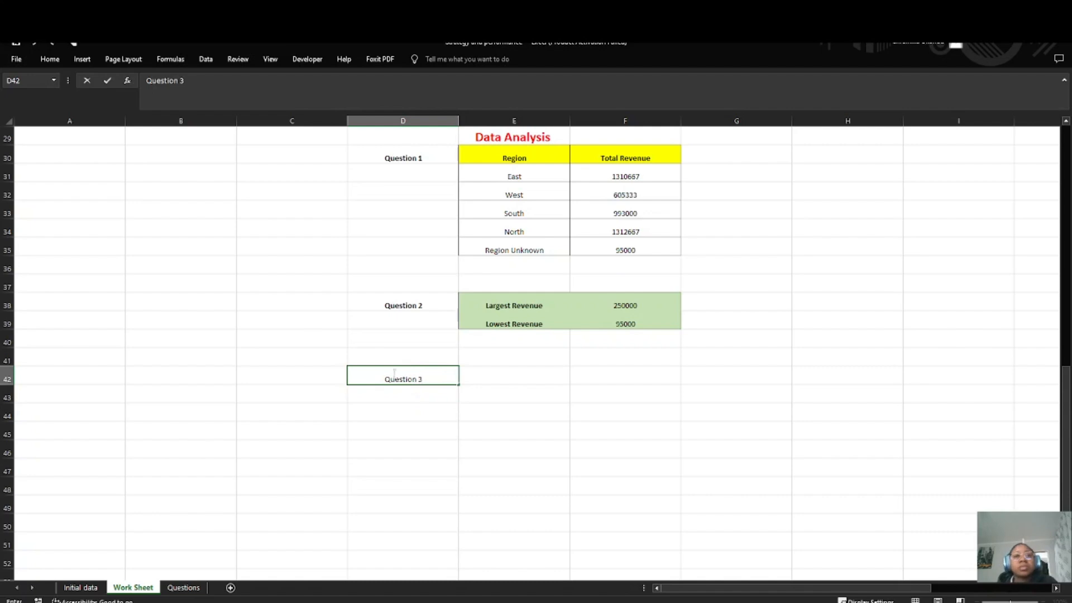
pyautogui.click(461, 401)
pyautogui.click(434, 383)
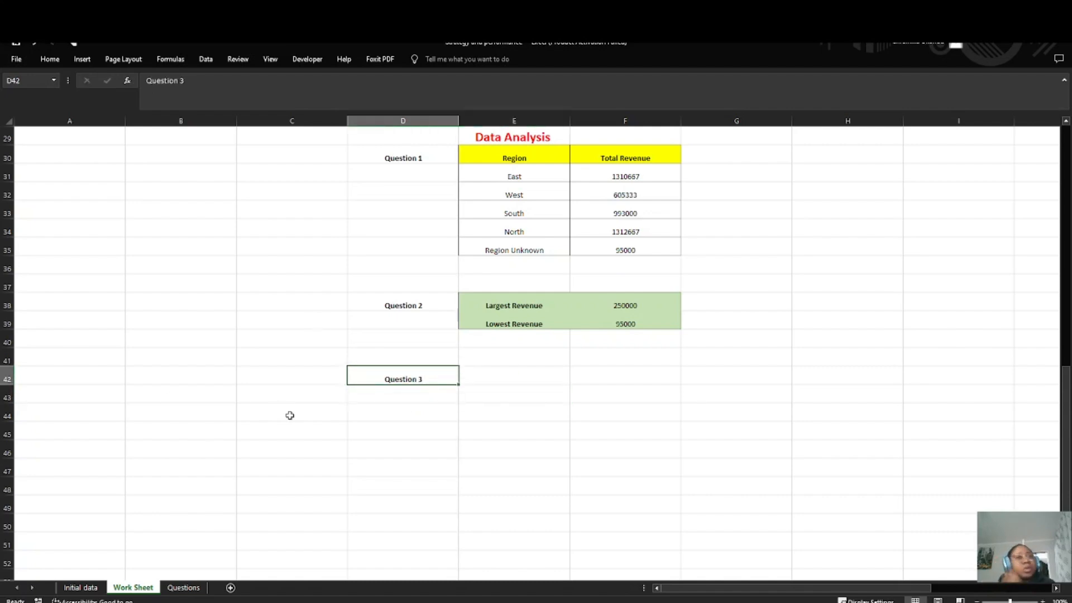
pyautogui.click(484, 381)
pyautogui.scroll(3, 280, 444)
pyautogui.scroll(3, 280, 443)
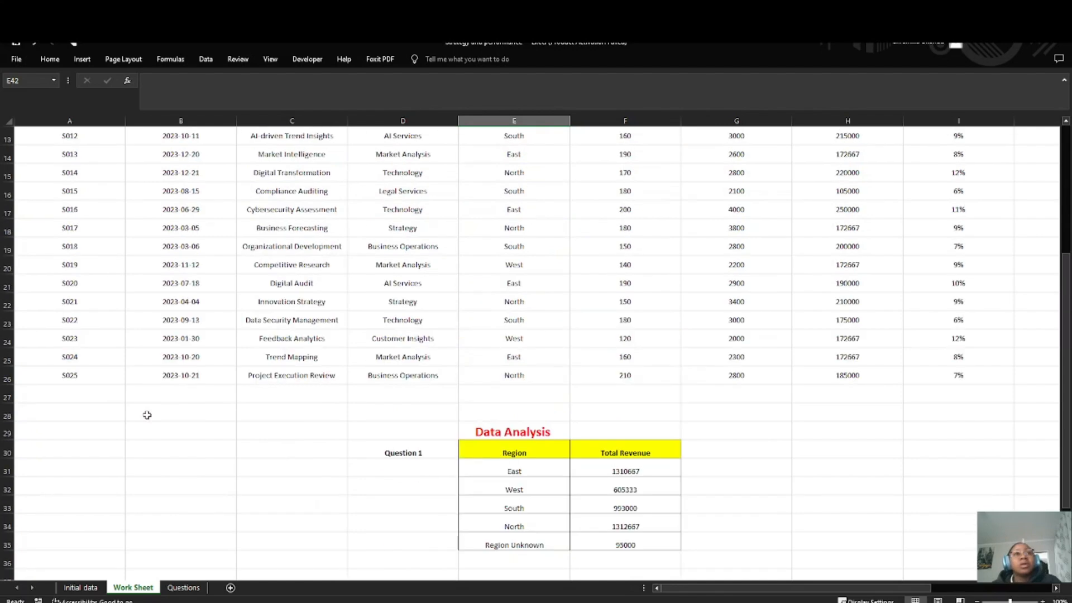
pyautogui.scroll(-1, 168, 399)
pyautogui.click(184, 587)
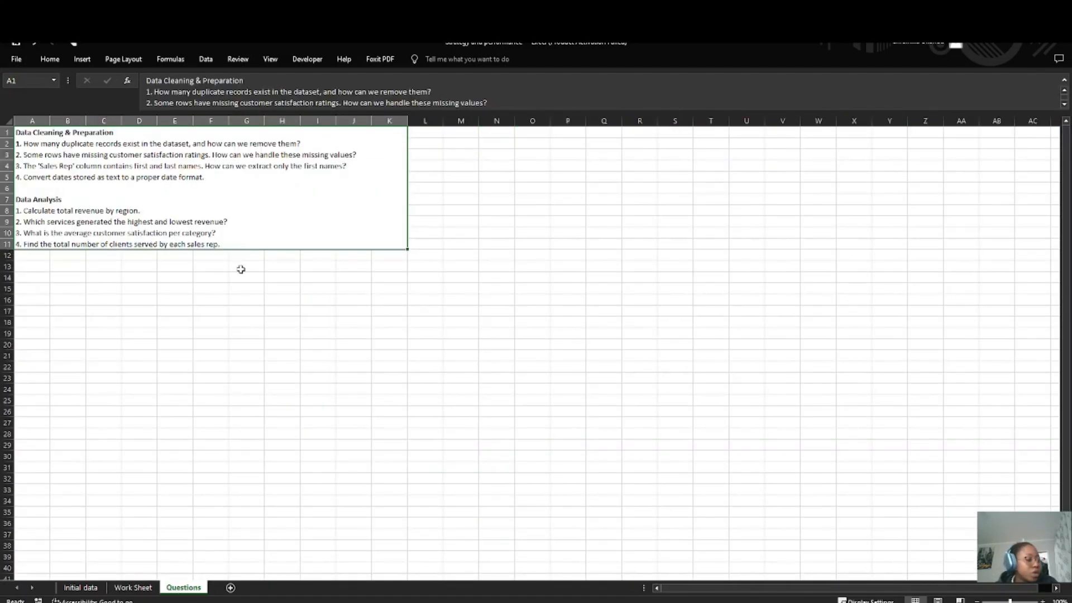
pyautogui.click(131, 587)
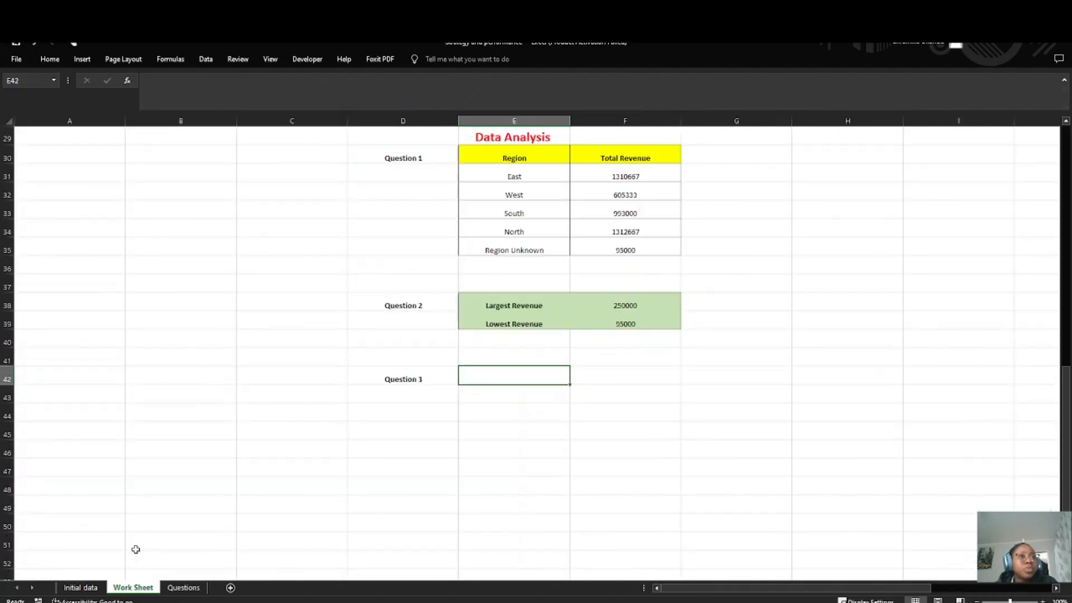
pyautogui.scroll(10, 42, 321)
pyautogui.click(83, 59)
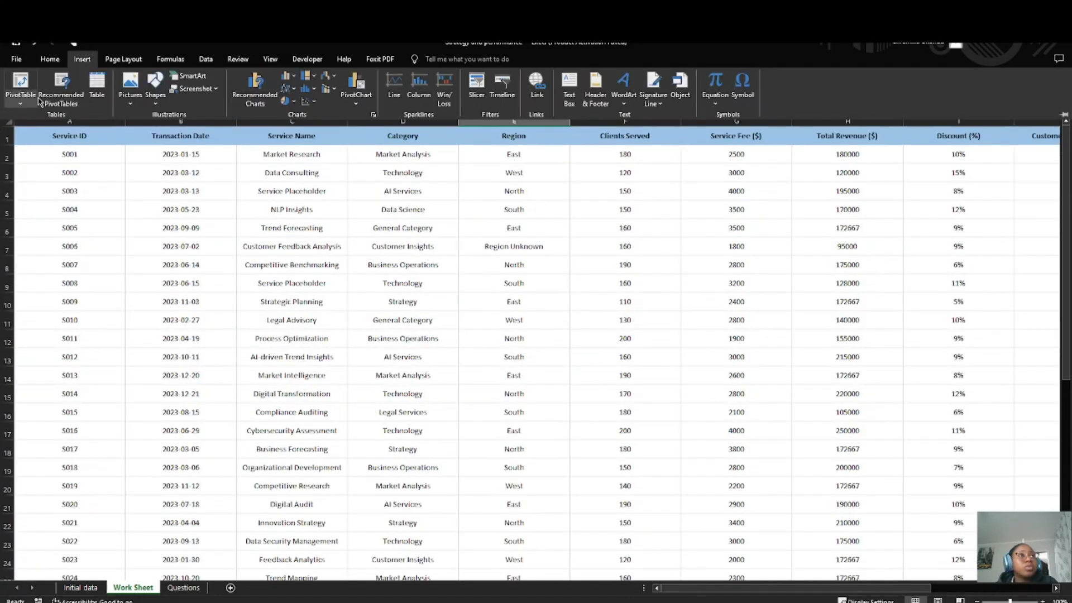
pyautogui.click(12, 85)
pyautogui.scroll(-2, 160, 305)
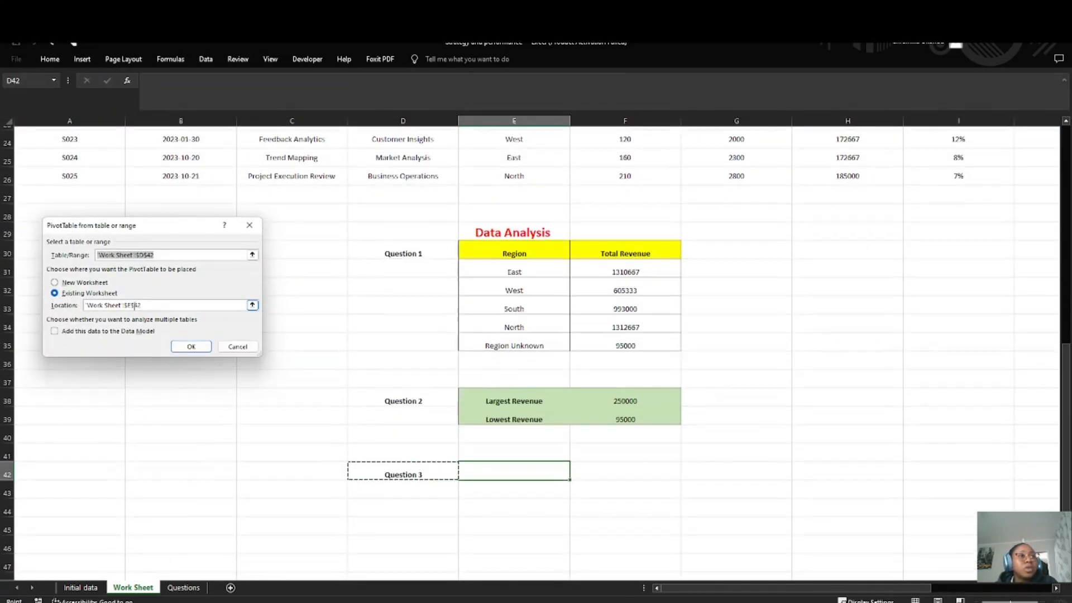
pyautogui.click(145, 305)
pyautogui.moveTo(146, 305); pyautogui.dragTo(85, 305)
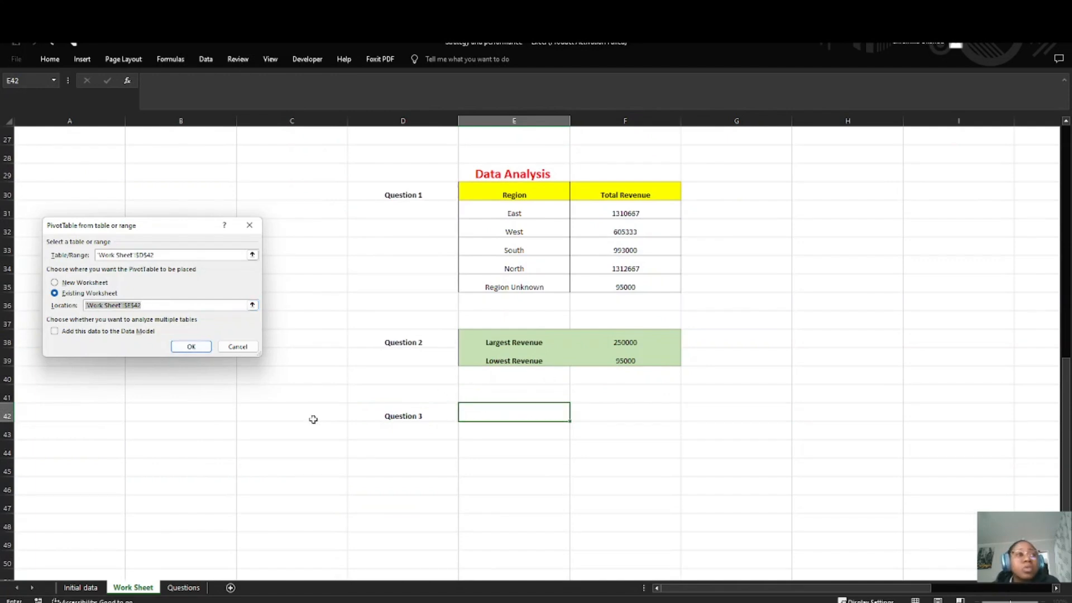
pyautogui.click(189, 348)
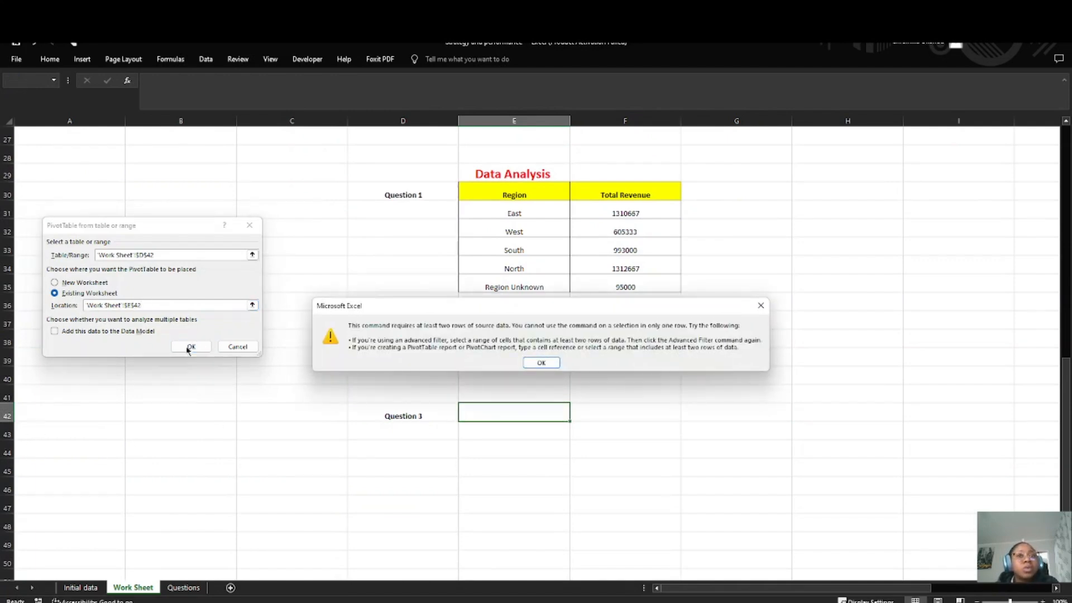
pyautogui.click(541, 362)
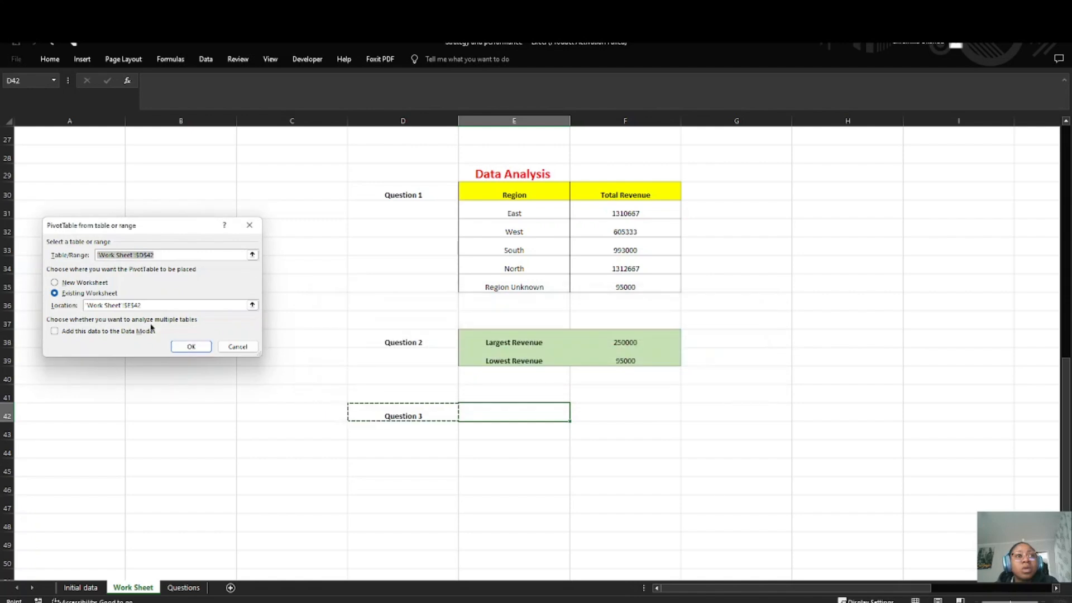
pyautogui.click(161, 255)
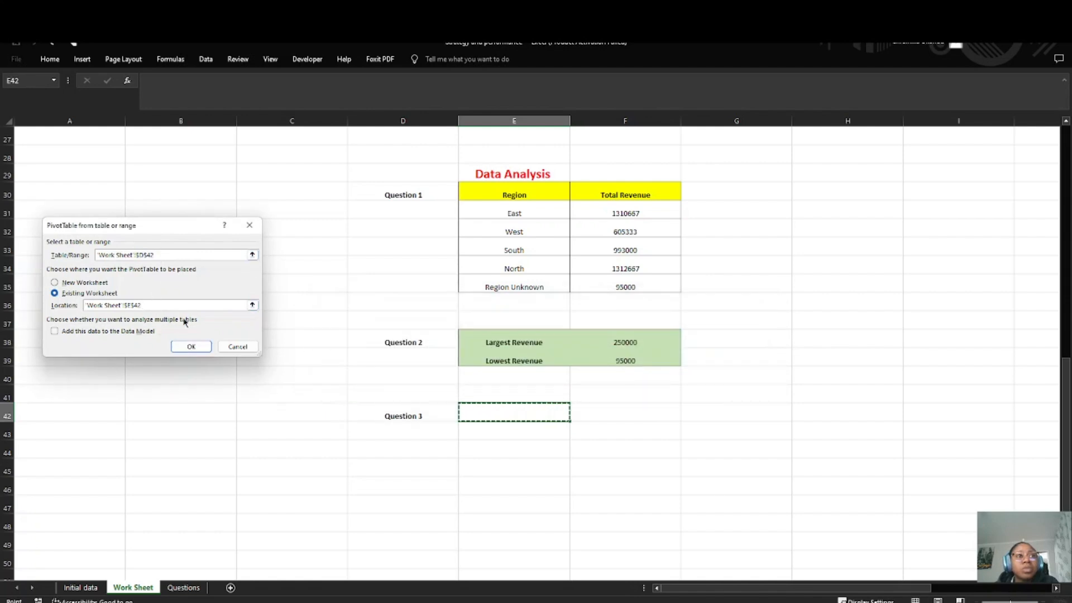
pyautogui.click(191, 346)
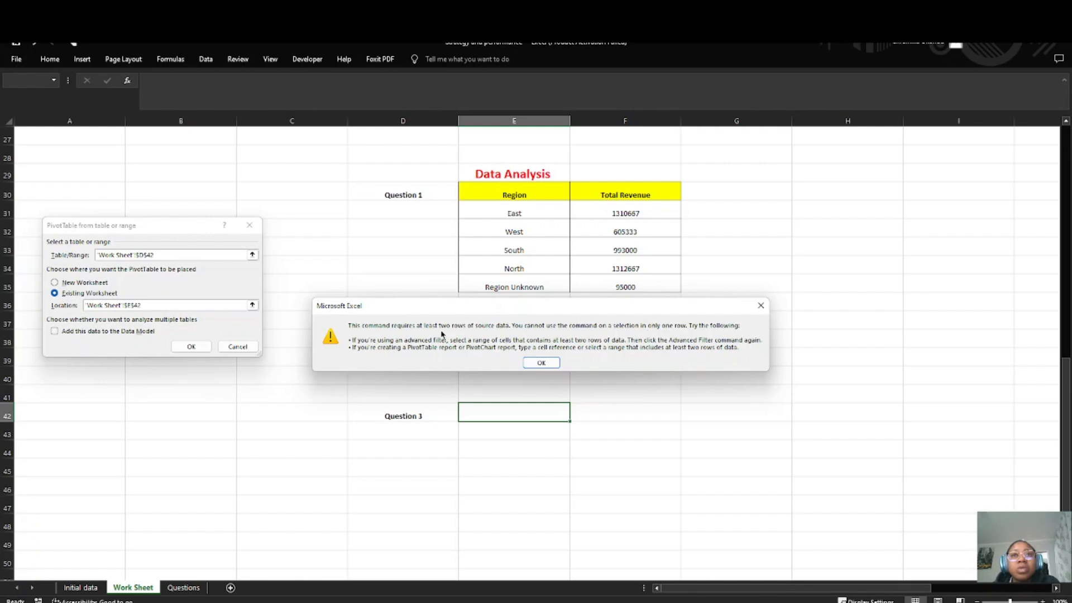
pyautogui.click(761, 306)
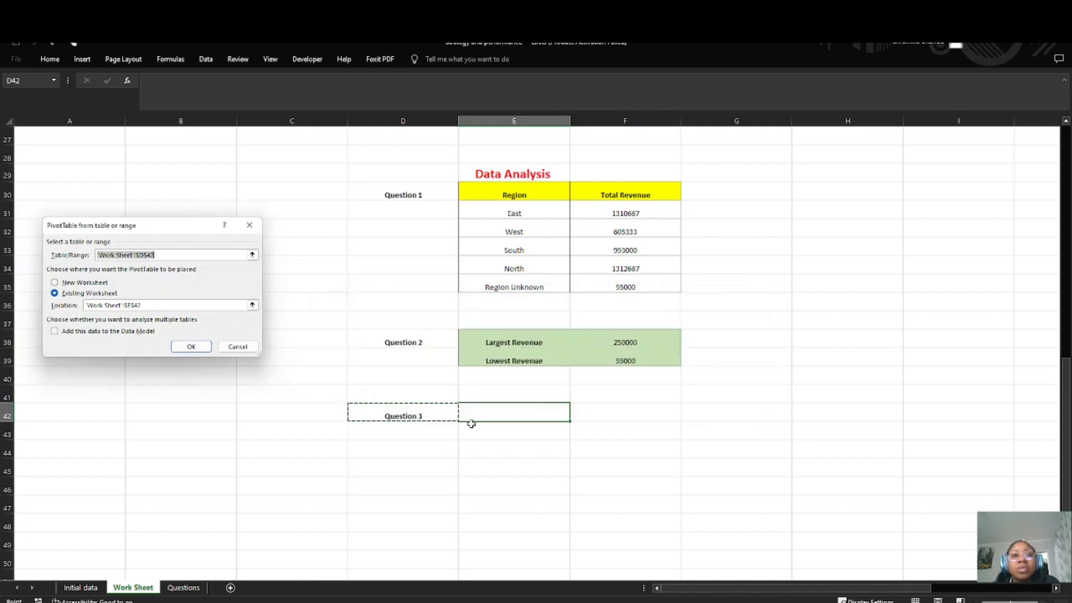
pyautogui.click(525, 429)
pyautogui.click(511, 422)
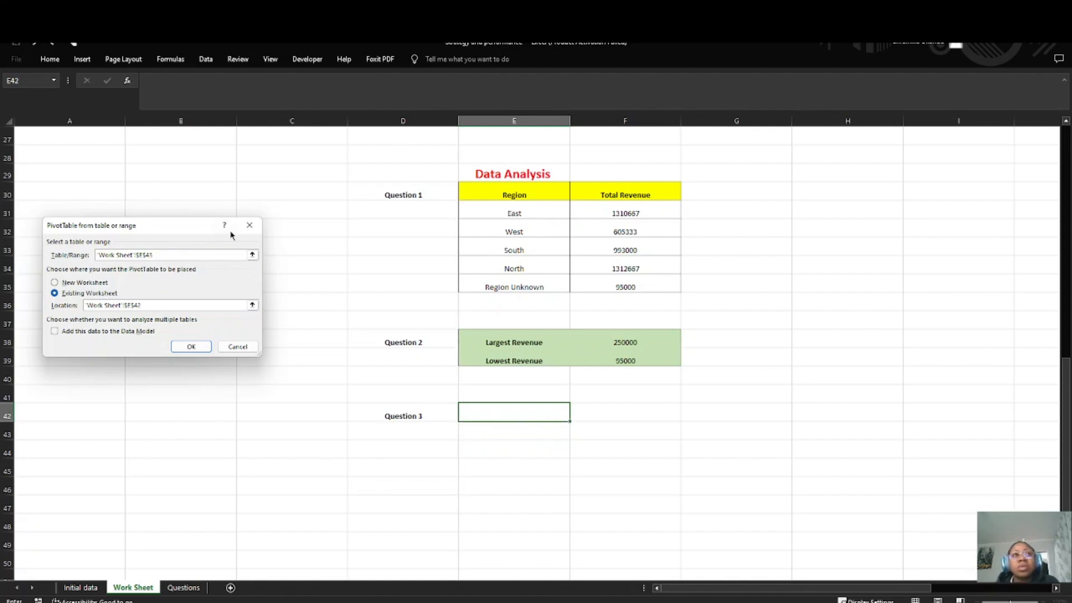
pyautogui.click(249, 225)
# Step: Insert a PivotTable from the Work Sheet data range A1:M26, placed on the existing worksheet at E42 beside the Question 3 label
pyautogui.scroll(9, 313, 332)
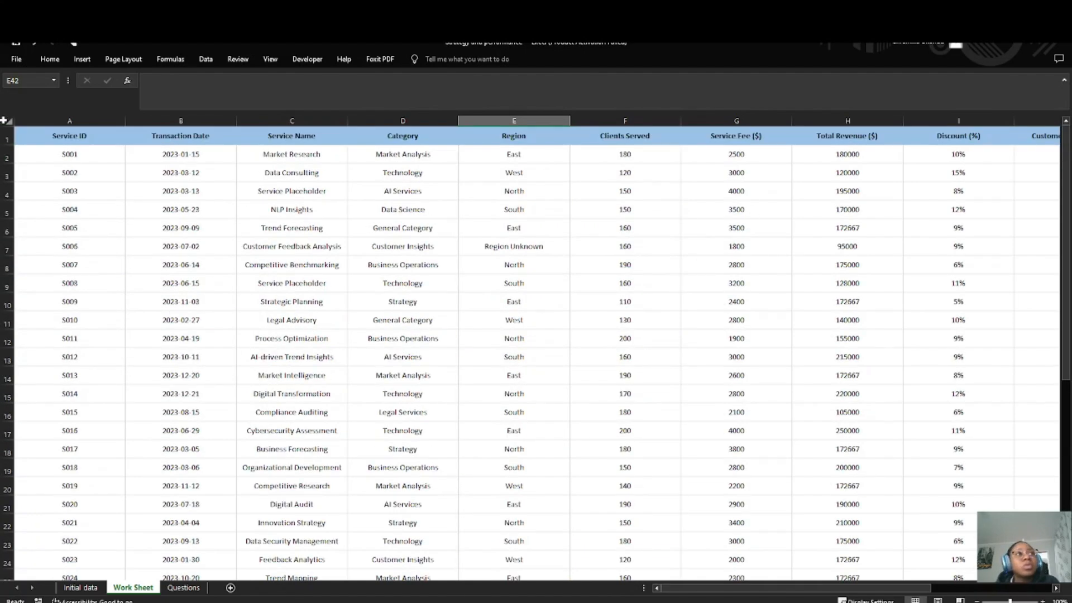
pyautogui.moveTo(6, 138); pyautogui.dragTo(487, 522)
pyautogui.scroll(2, 421, 472)
pyautogui.click(71, 151)
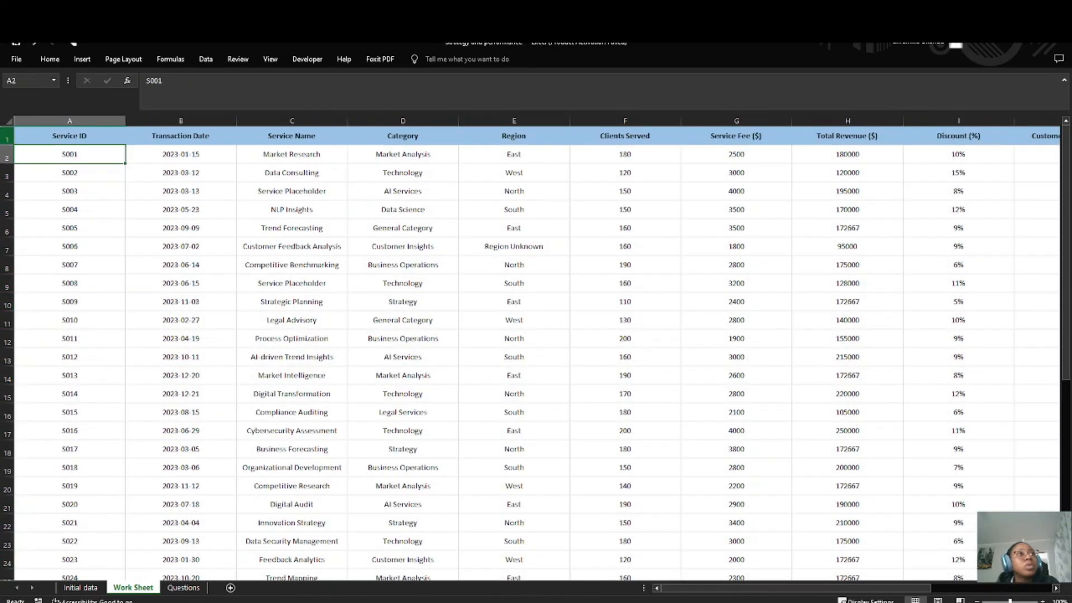
pyautogui.moveTo(69, 136); pyautogui.dragTo(814, 545)
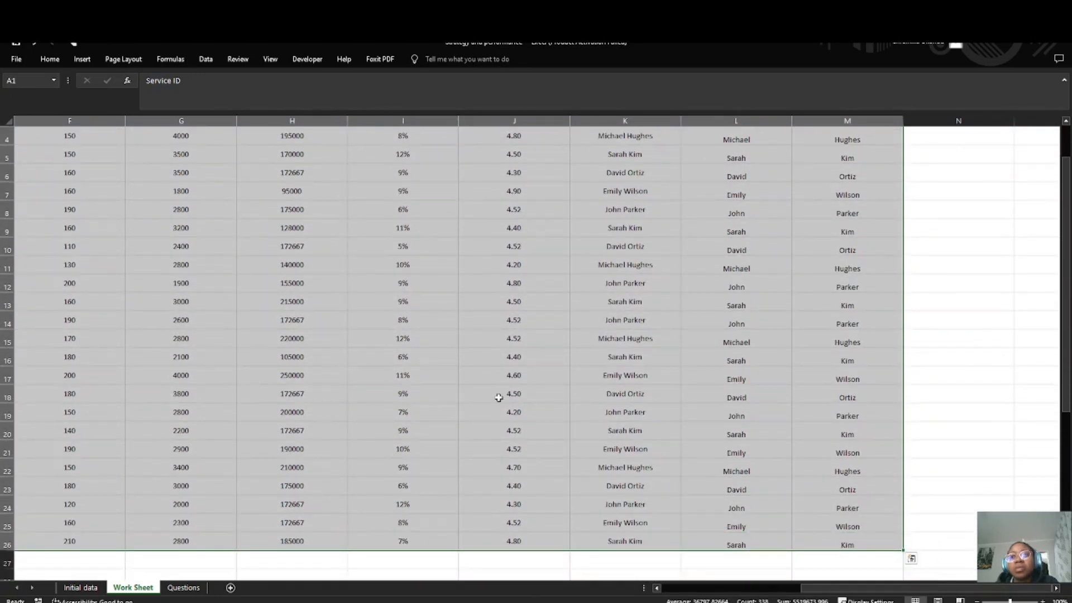
pyautogui.click(83, 59)
pyautogui.click(22, 93)
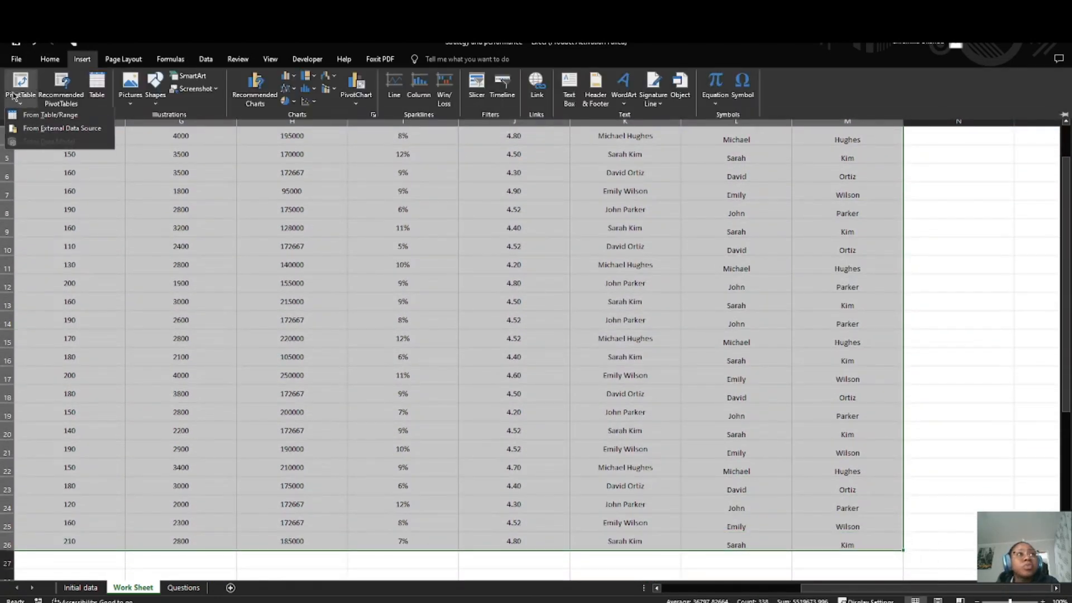
pyautogui.click(50, 116)
pyautogui.scroll(-8, 110, 319)
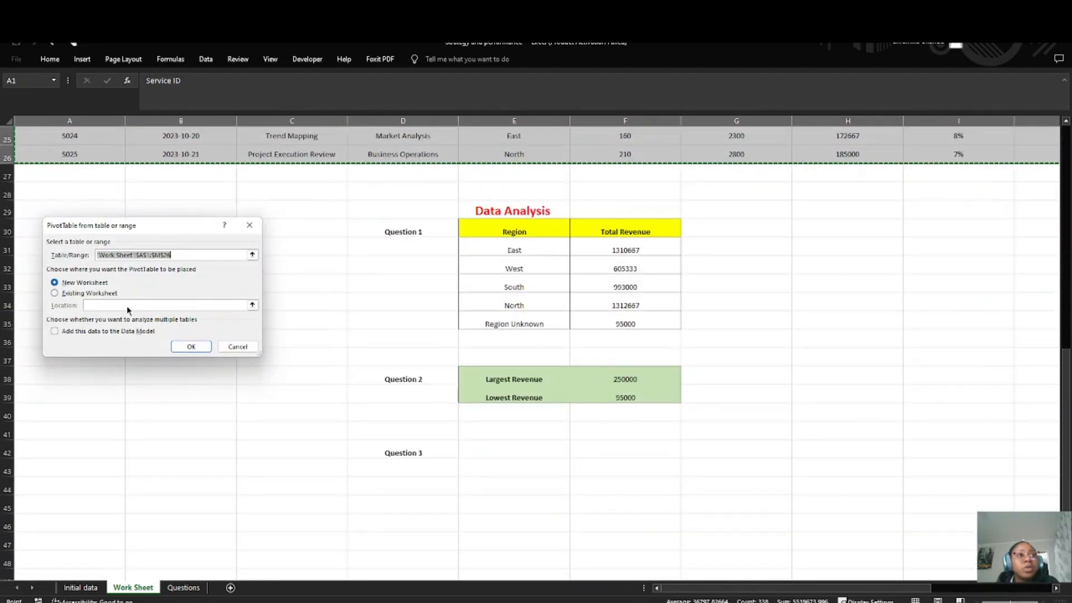
pyautogui.click(55, 294)
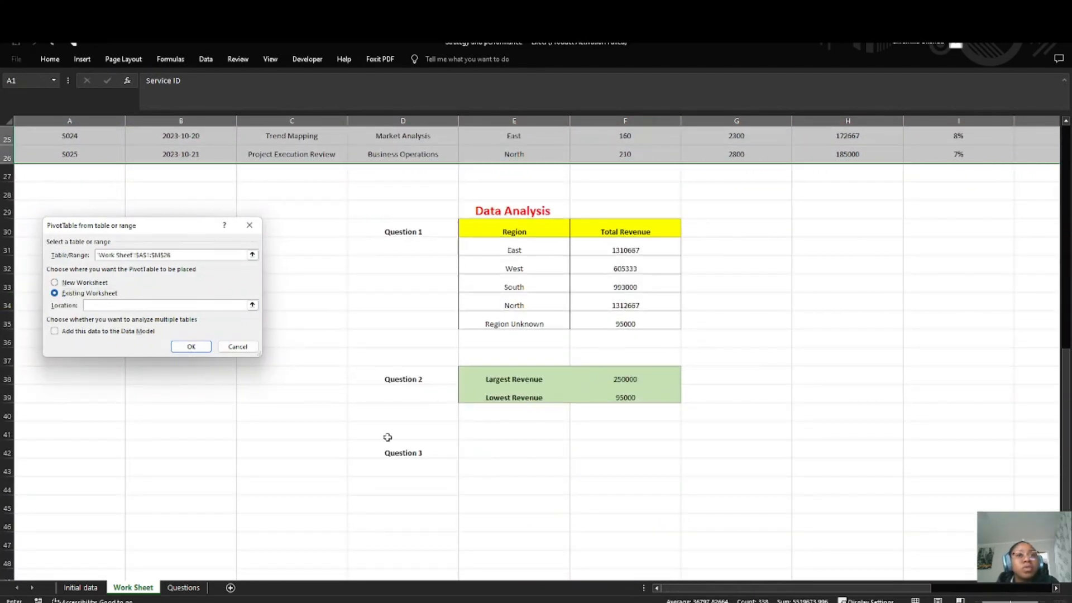
pyautogui.click(519, 456)
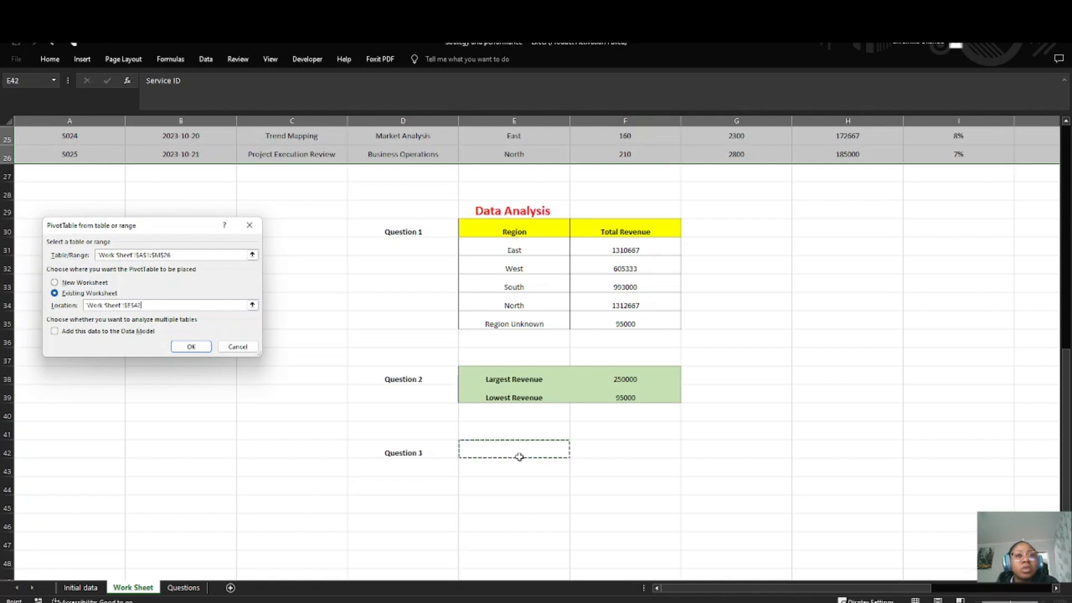
pyautogui.click(192, 347)
pyautogui.scroll(-3, 609, 445)
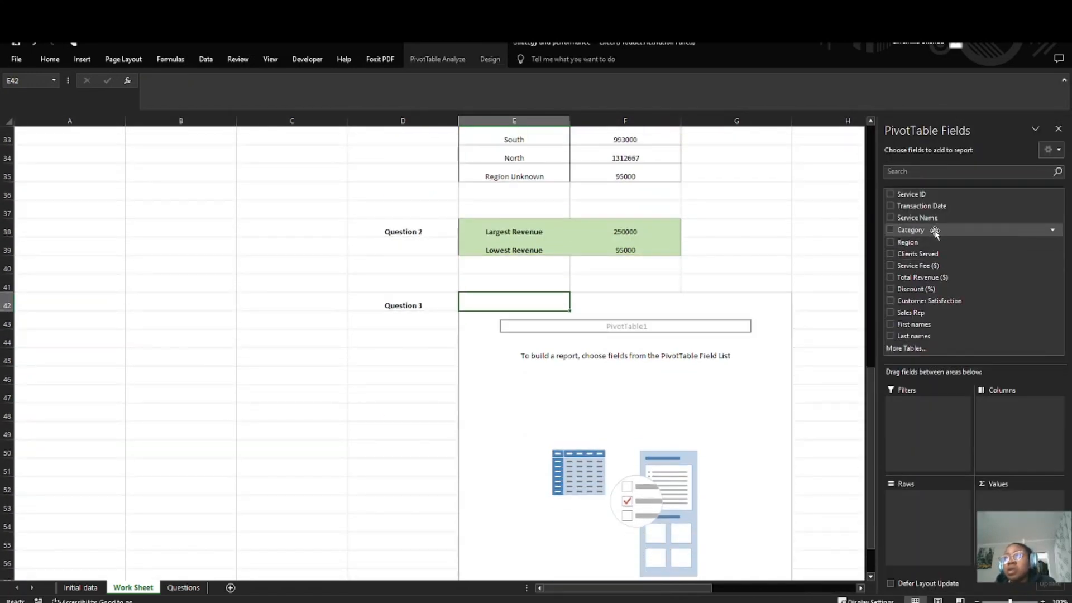
pyautogui.click(183, 588)
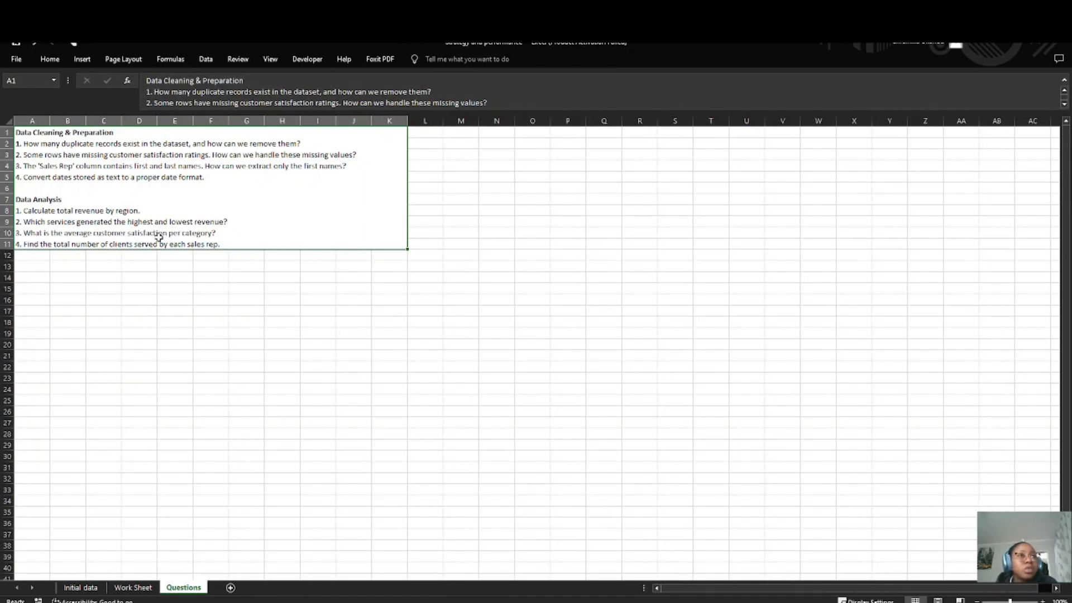
pyautogui.click(133, 588)
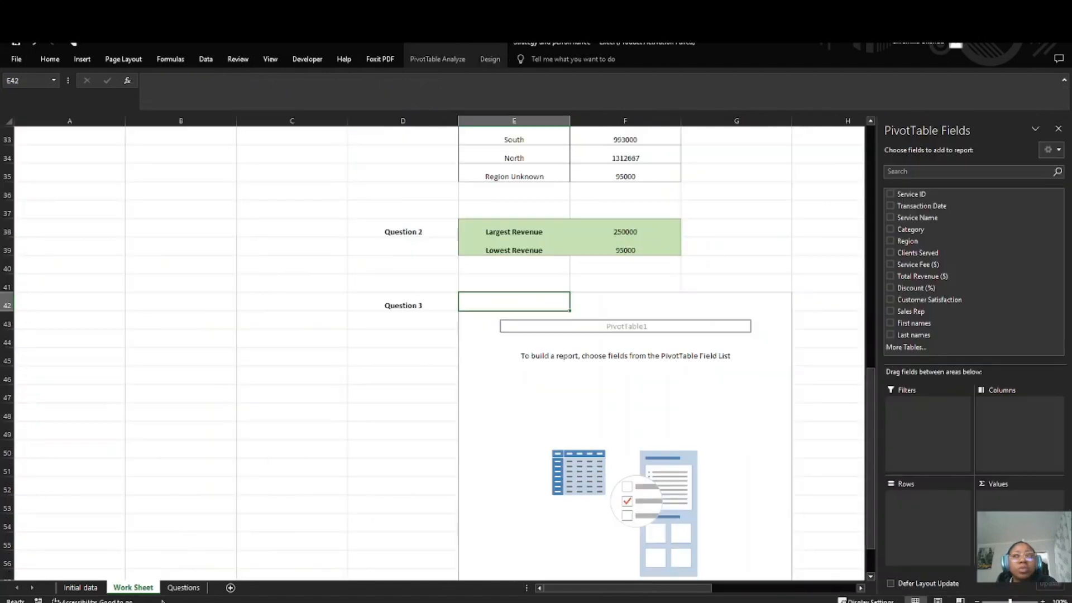
# Step: Build the Question 3 PivotTable with Category as rows and Customer Satisfaction as values summarized by Average
pyautogui.moveTo(928, 232); pyautogui.dragTo(911, 500)
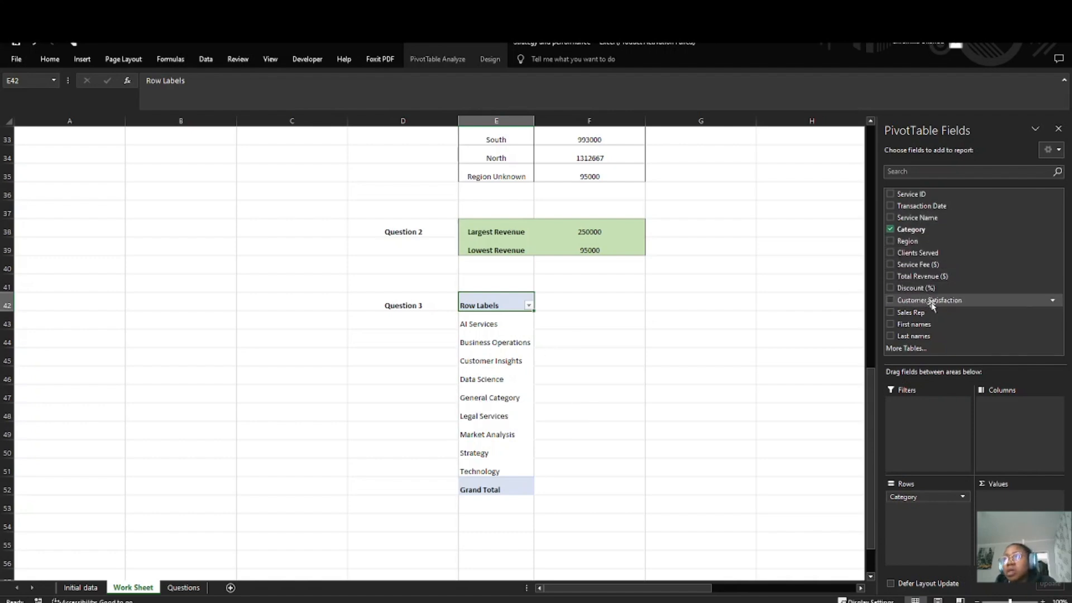
pyautogui.moveTo(931, 304); pyautogui.dragTo(994, 503)
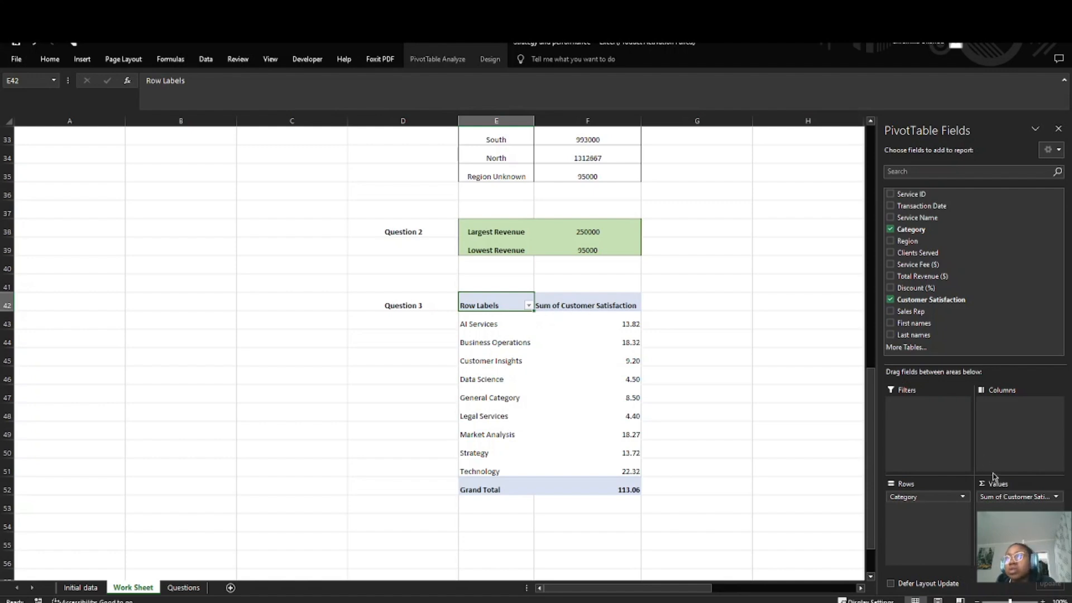
pyautogui.click(1056, 496)
pyautogui.click(1027, 483)
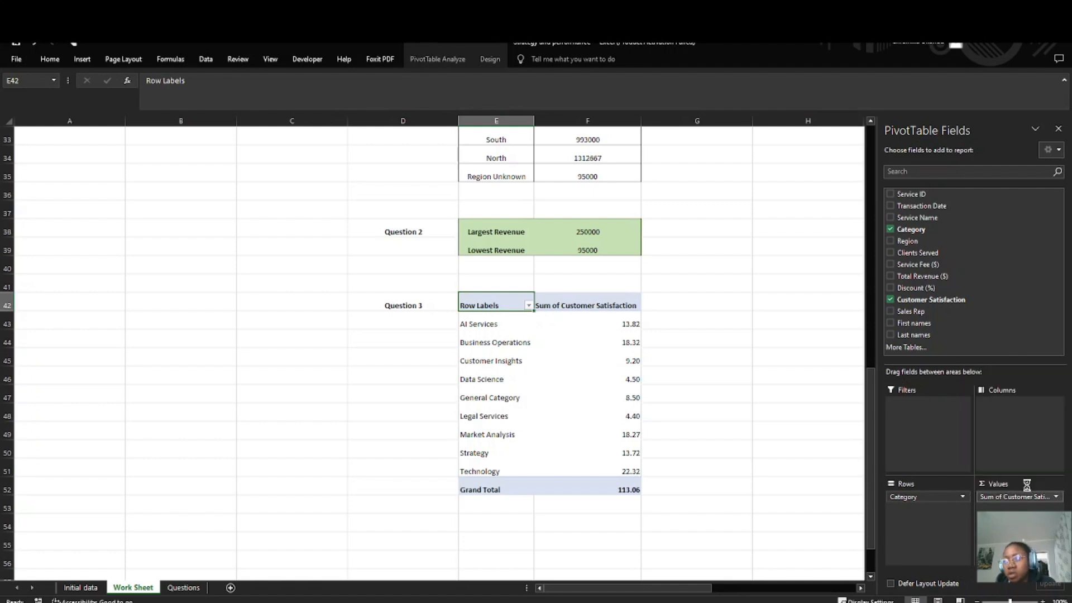
pyautogui.click(78, 294)
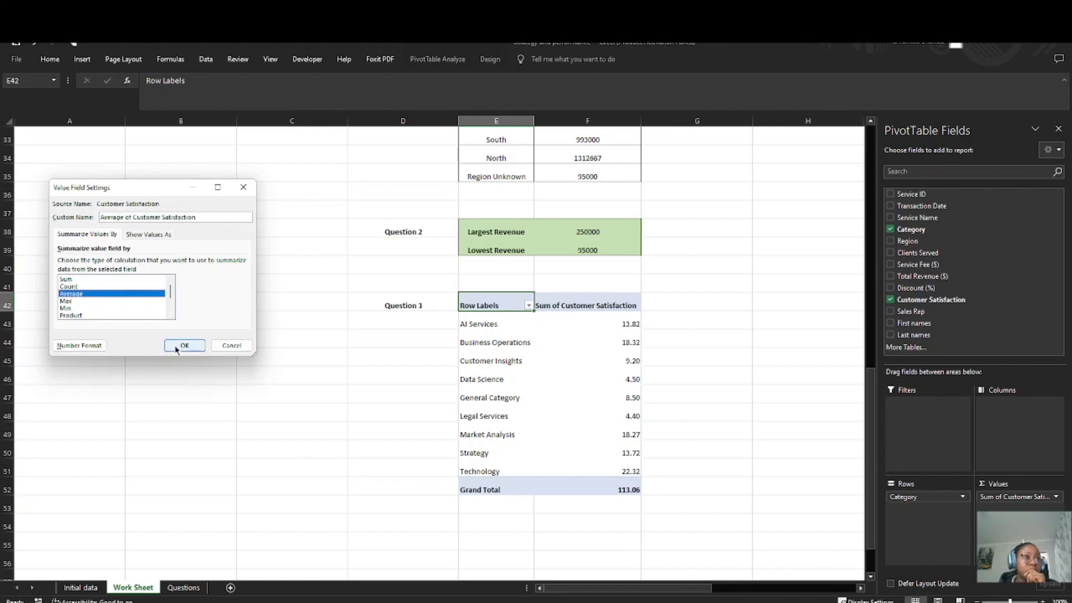
pyautogui.click(184, 345)
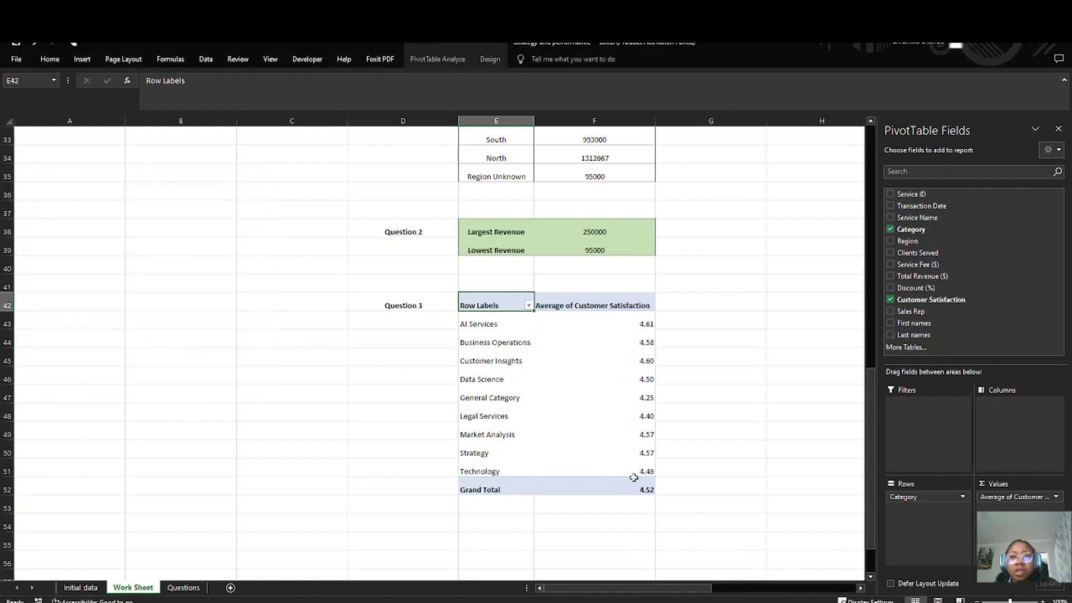
# Step: Apply inside borders to the Question 3 PivotTable range E42:F52
pyautogui.scroll(-2, 588, 354)
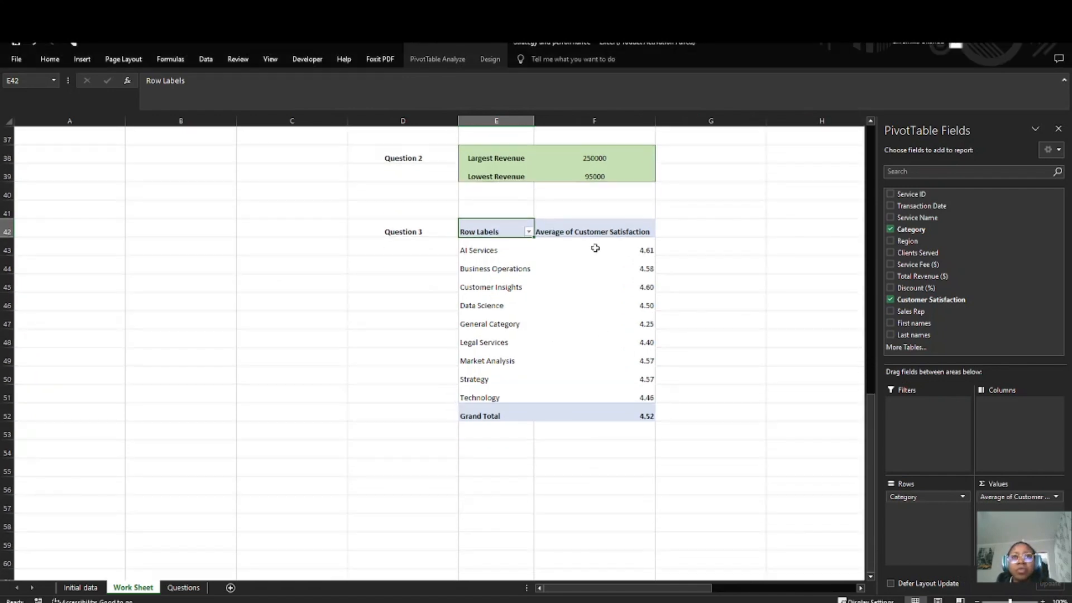
pyautogui.click(388, 316)
pyautogui.moveTo(483, 233); pyautogui.dragTo(642, 419)
pyautogui.click(50, 59)
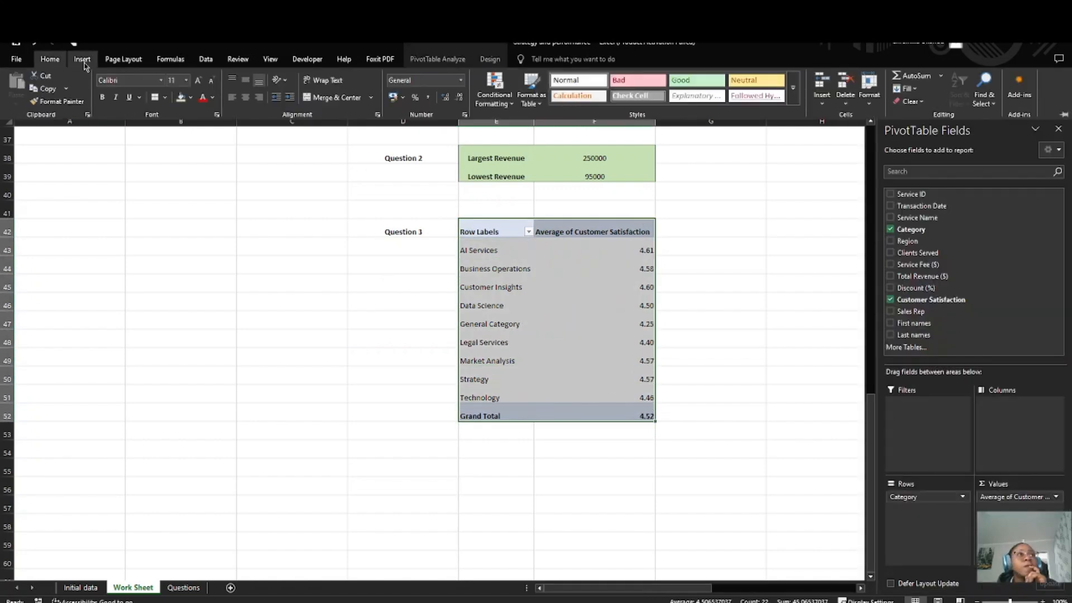
pyautogui.click(156, 99)
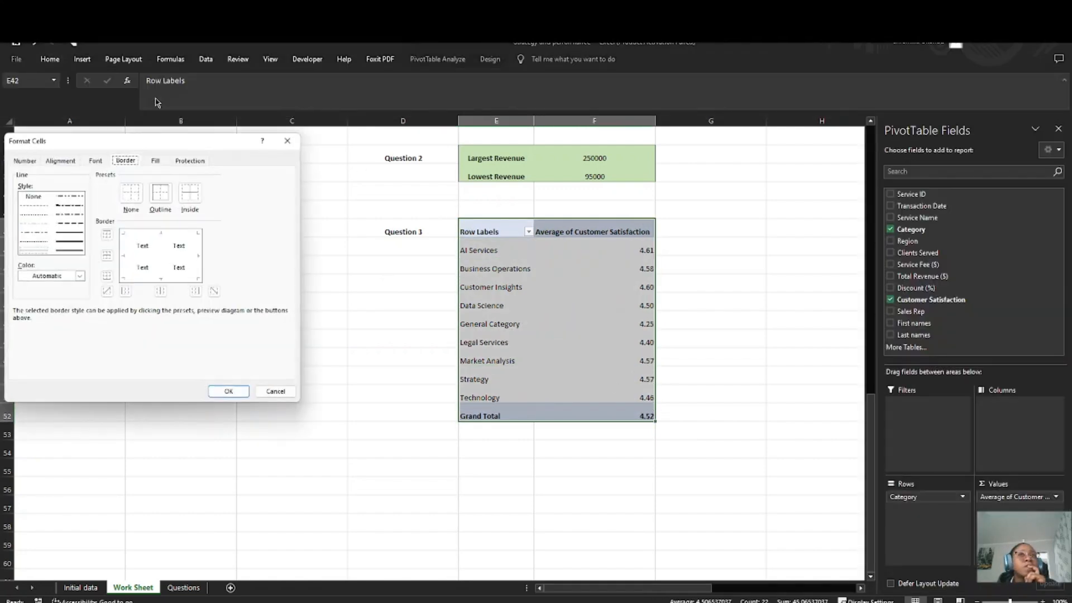
pyautogui.click(190, 194)
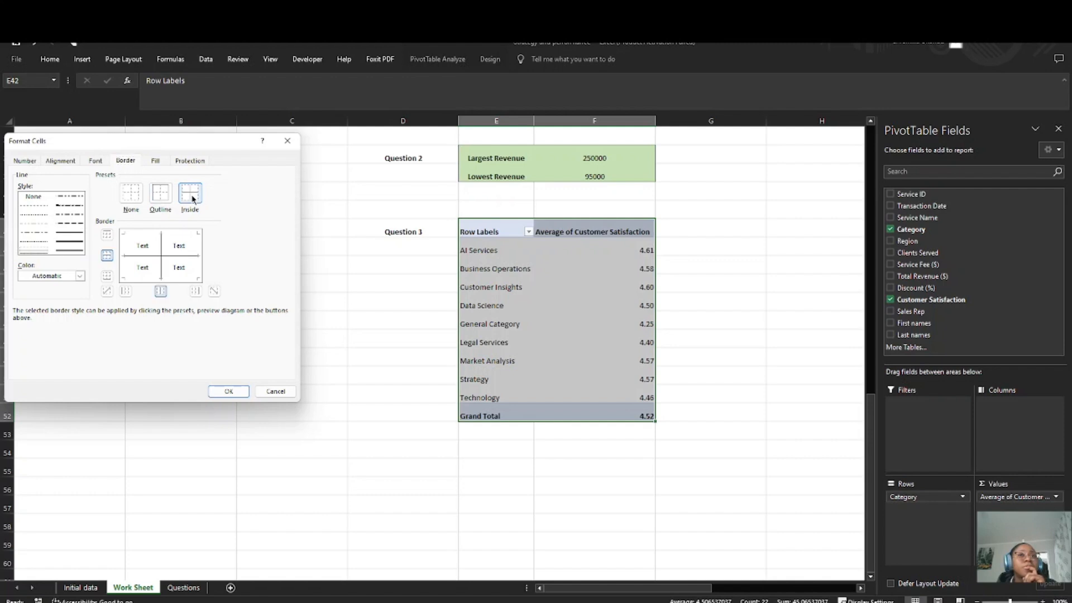
pyautogui.click(228, 391)
pyautogui.click(334, 415)
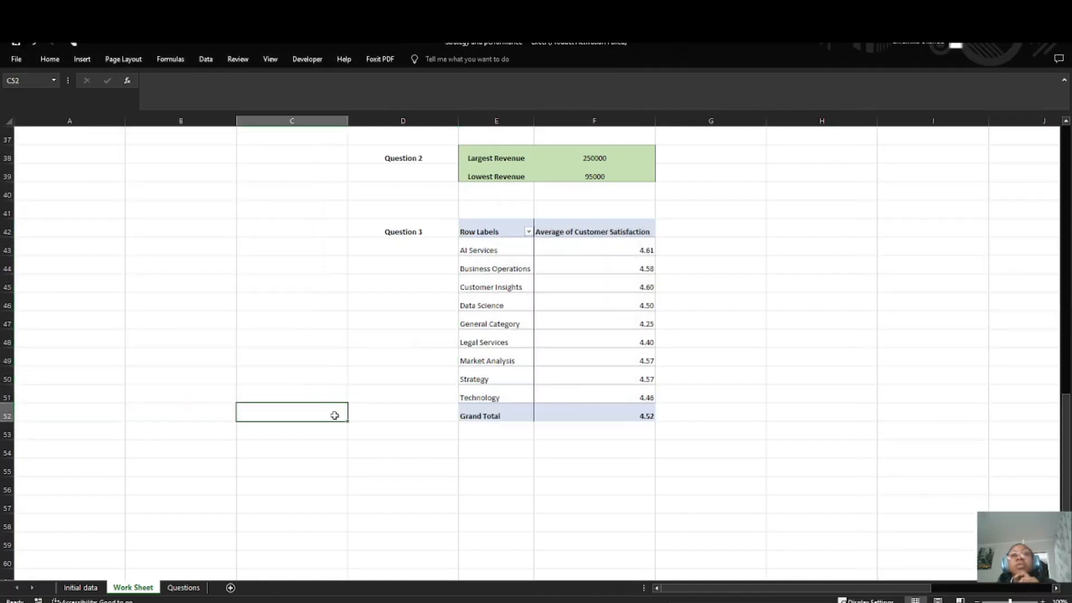
# Step: Check the fourth Data Analysis question, then enter the label "Question 4" in D54 of the Work Sheet and make it bold
pyautogui.click(563, 448)
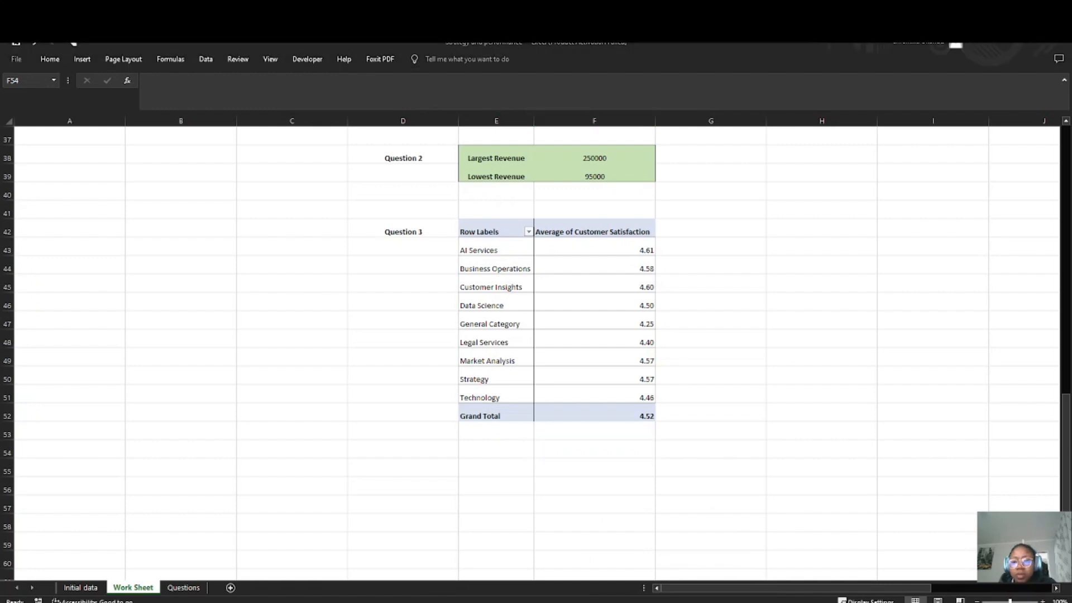
pyautogui.click(612, 474)
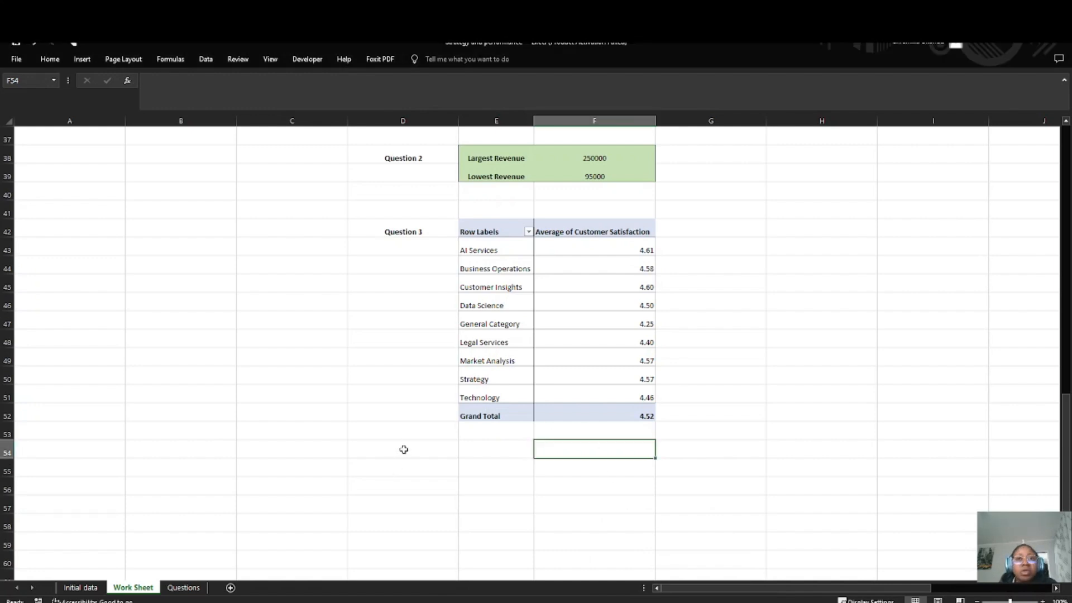
pyautogui.click(183, 588)
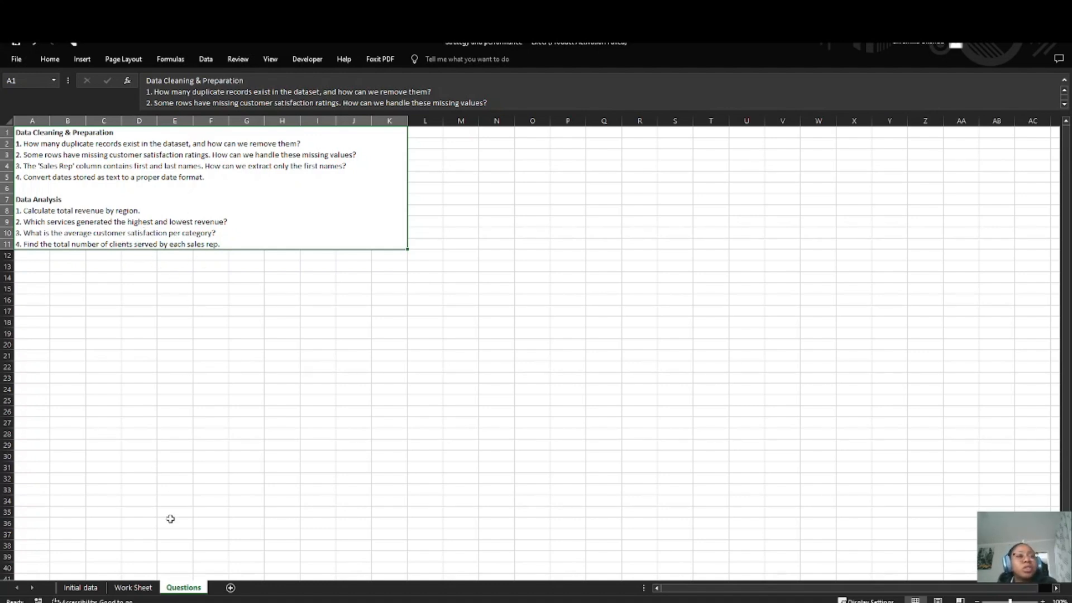
pyautogui.click(134, 587)
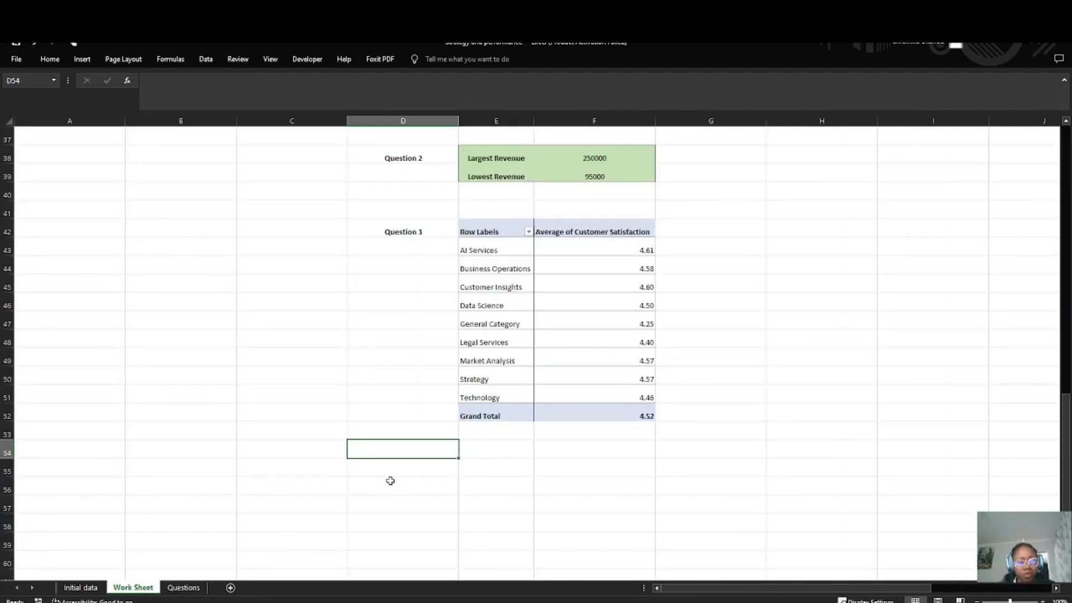
pyautogui.write('Questi')
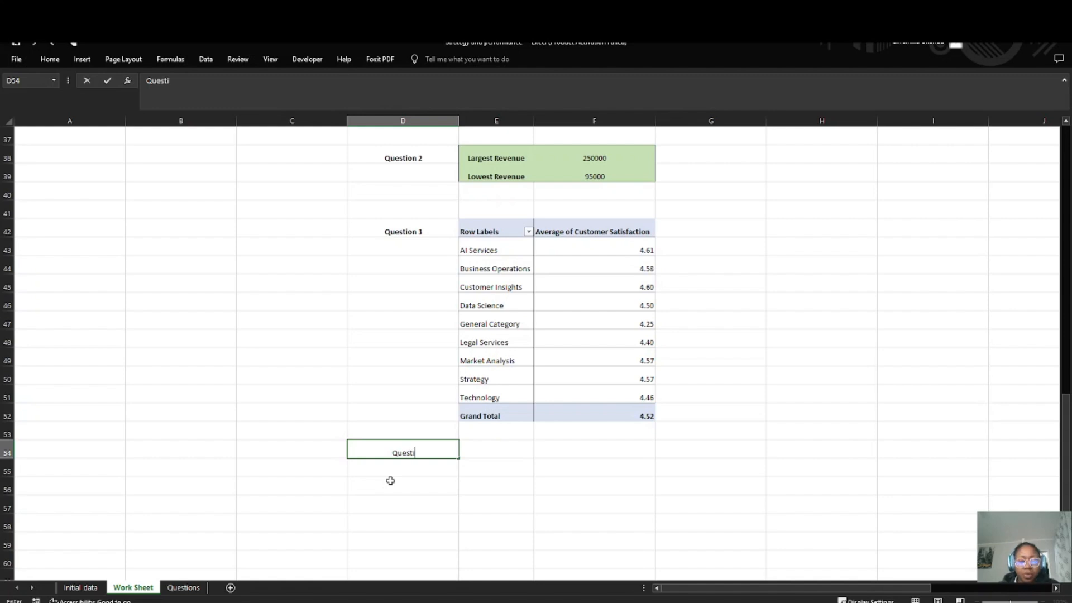
pyautogui.write('on ')
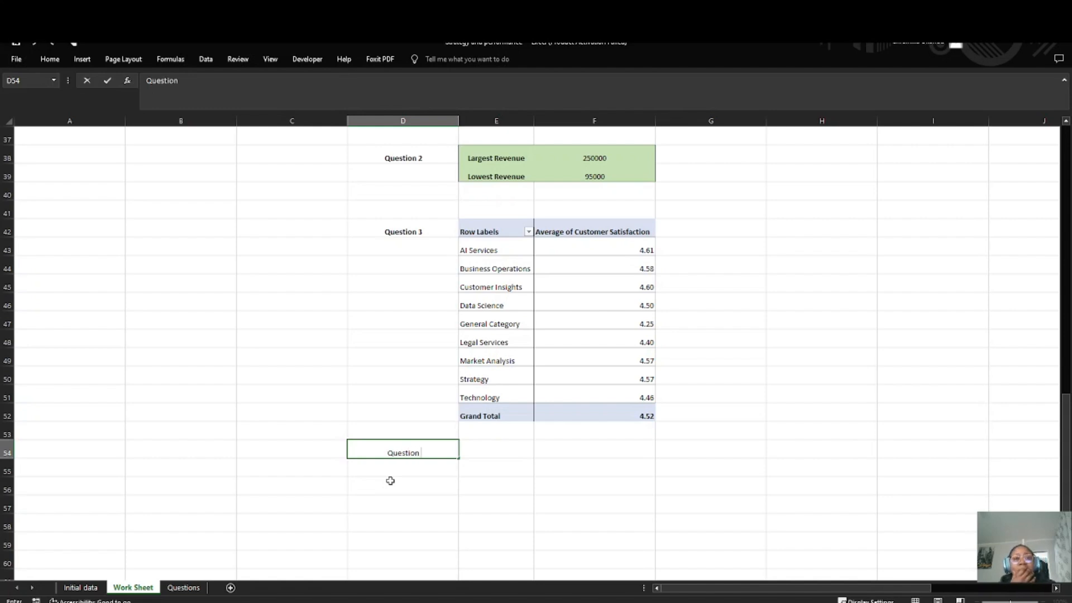
pyautogui.write('4')
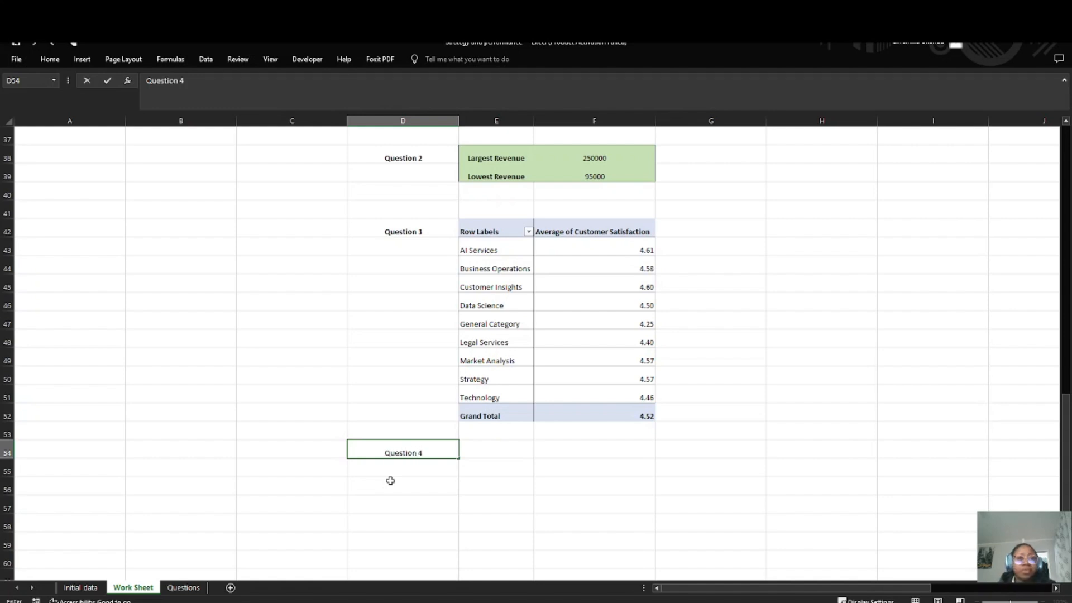
pyautogui.press('Return')
pyautogui.click(412, 447)
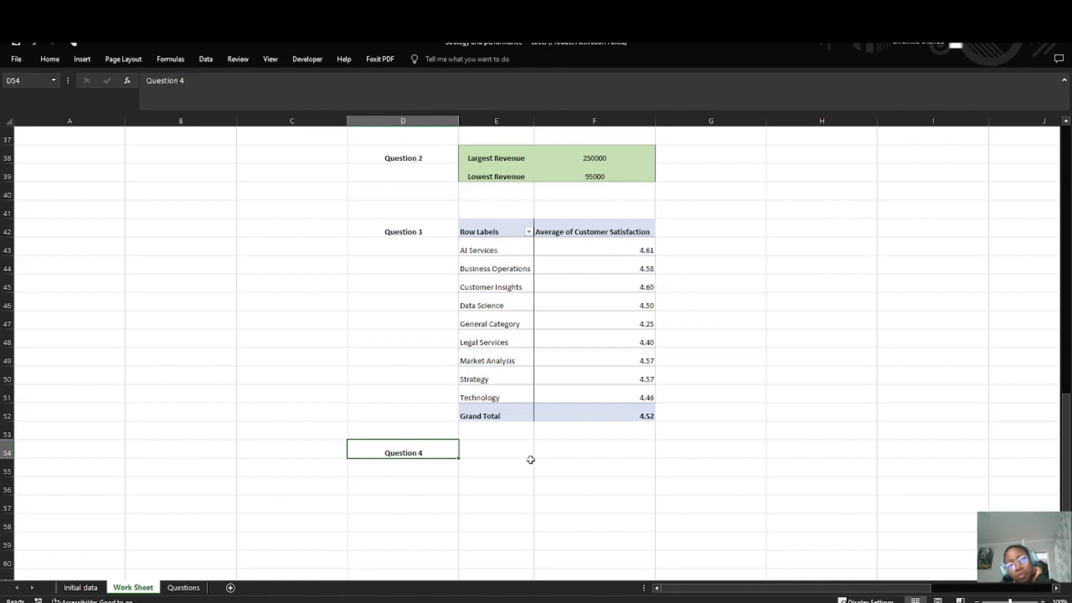
# Step: Insert a PivotTable from the Work Sheet data range A1:M26, placed on the existing worksheet at E54 beside the Question 4 label
pyautogui.click(511, 456)
pyautogui.scroll(12, 98, 291)
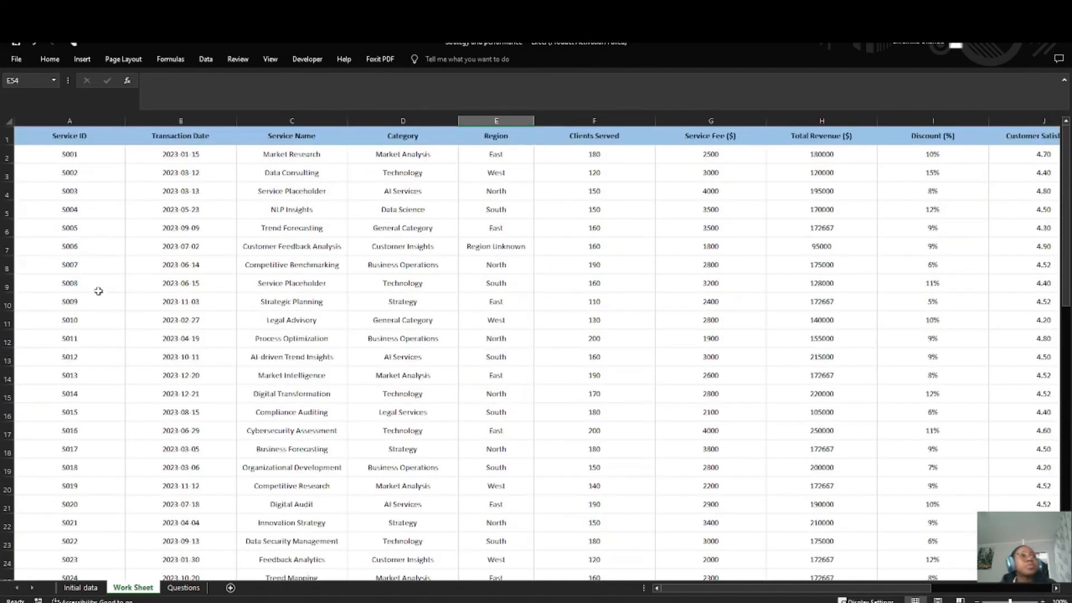
pyautogui.moveTo(21, 135); pyautogui.dragTo(505, 539)
pyautogui.click(50, 59)
pyautogui.click(83, 59)
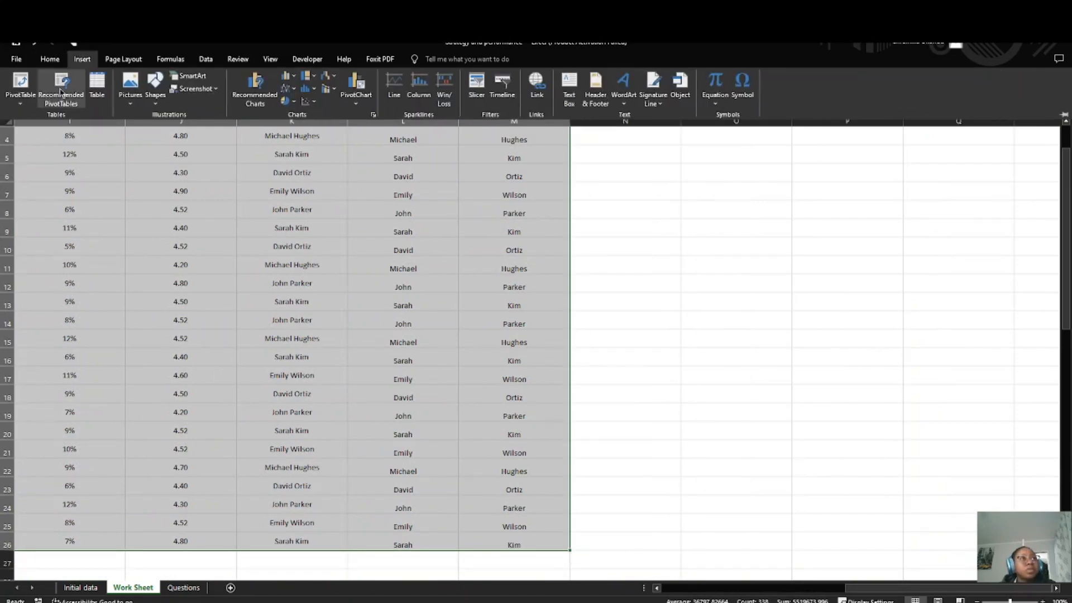
pyautogui.click(17, 84)
pyautogui.scroll(-7, 283, 229)
pyautogui.click(179, 305)
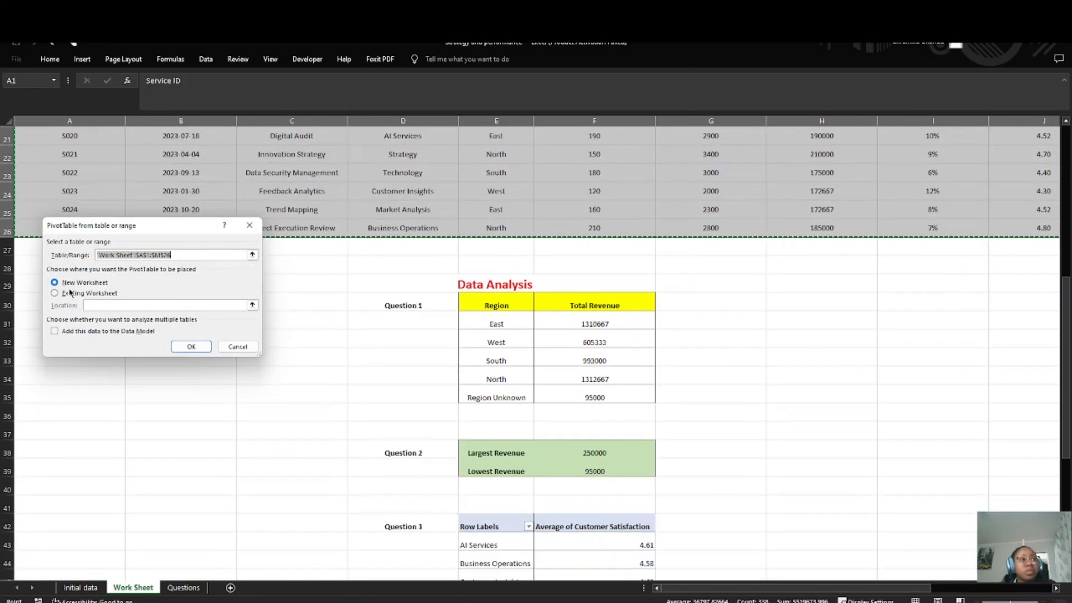
pyautogui.scroll(-7, 391, 424)
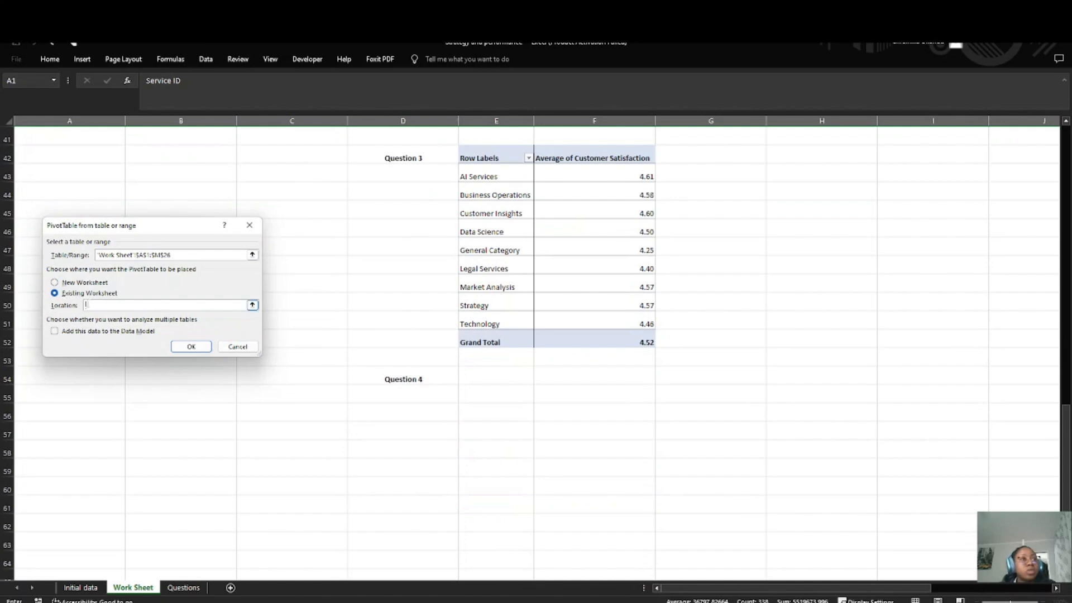
pyautogui.click(485, 382)
pyautogui.press('Return')
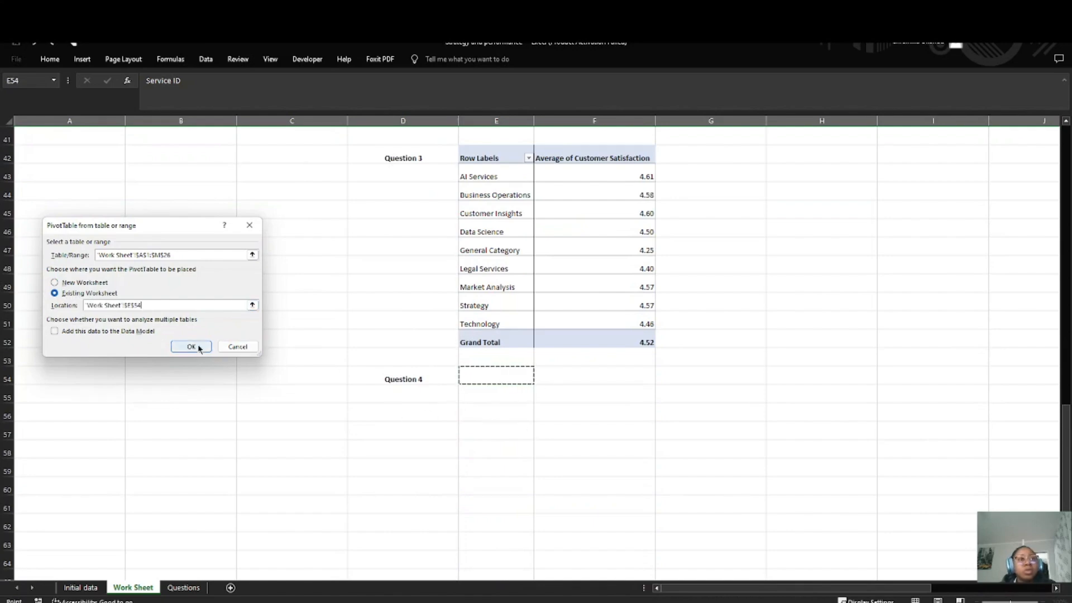
# Step: Recheck the fourth question and build its PivotTable with Sales Rep as rows and the sum of Clients Served as values
pyautogui.click(196, 588)
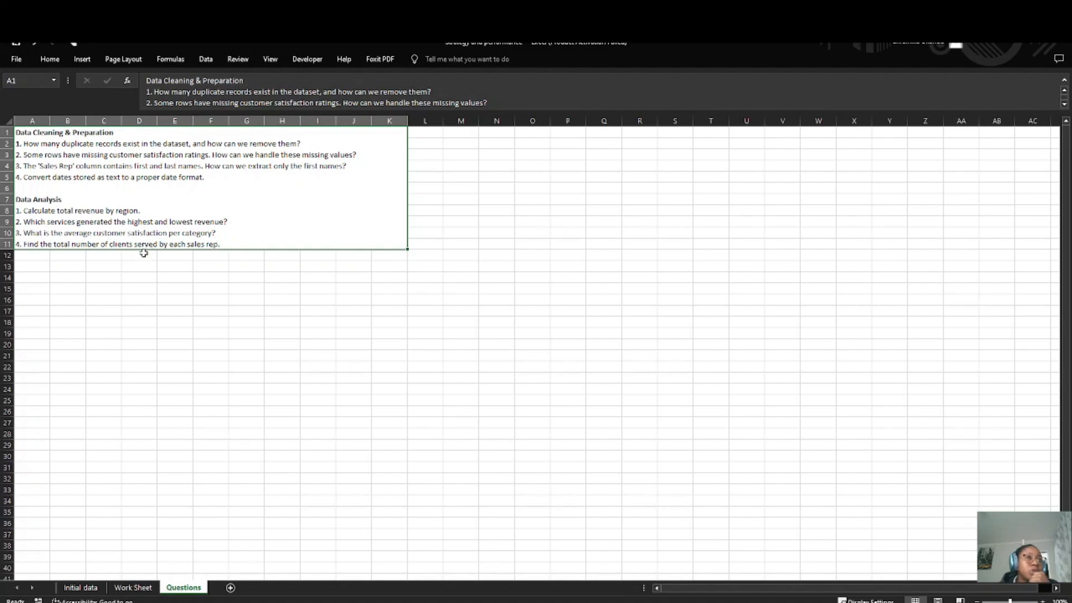
pyautogui.click(132, 588)
pyautogui.scroll(-1, 887, 350)
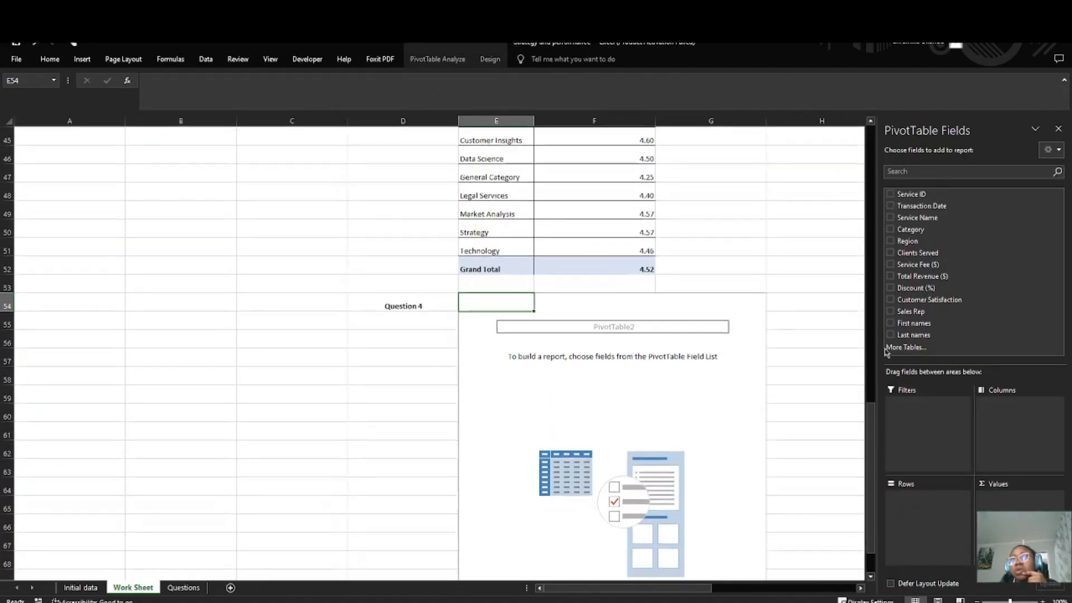
pyautogui.moveTo(912, 311); pyautogui.dragTo(904, 499)
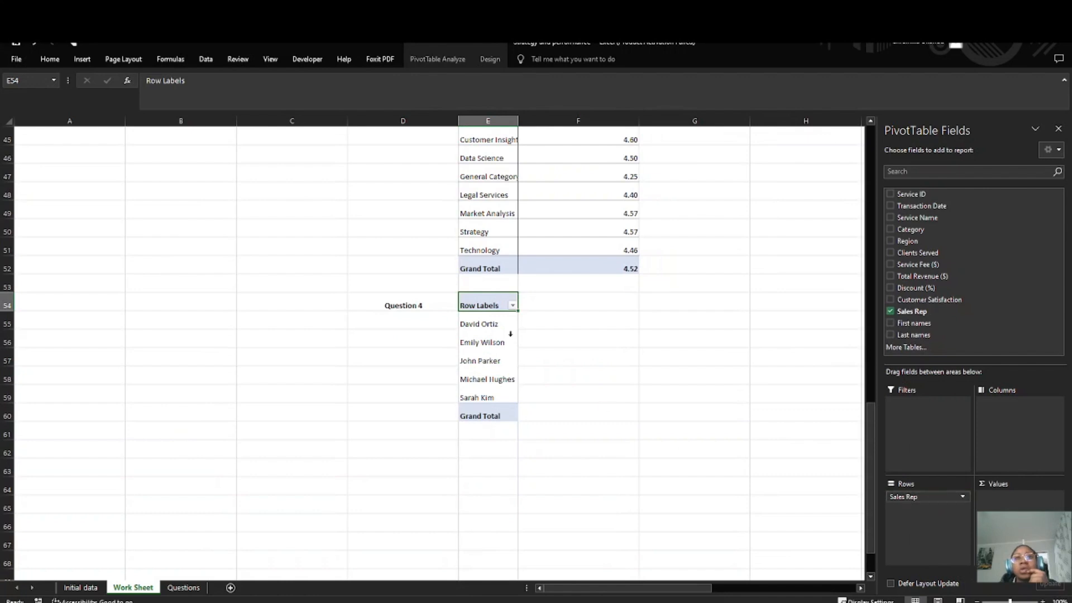
pyautogui.moveTo(932, 253); pyautogui.dragTo(1012, 528)
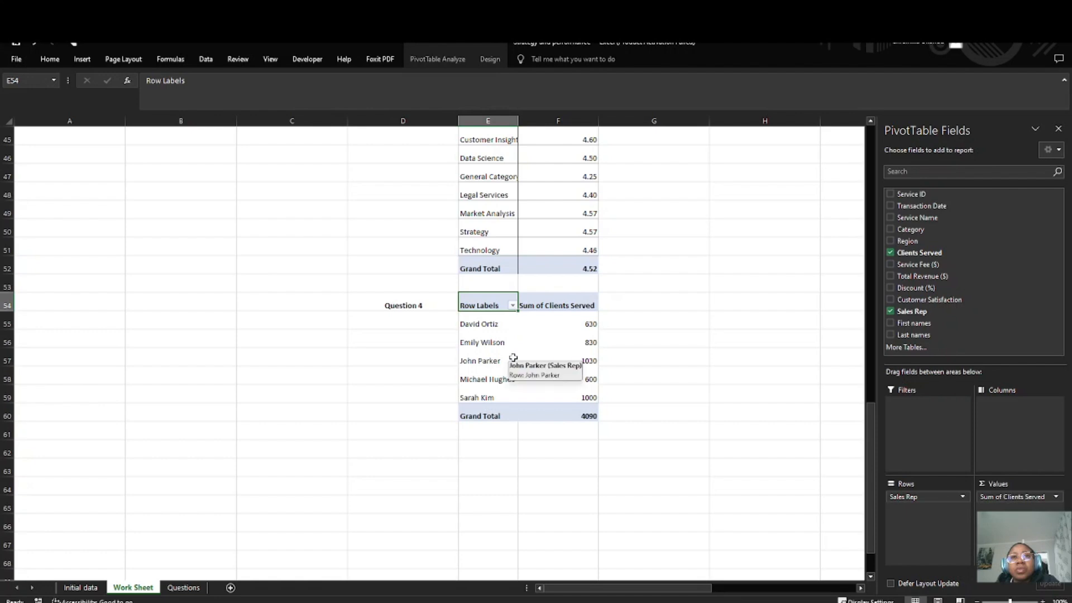
pyautogui.click(512, 306)
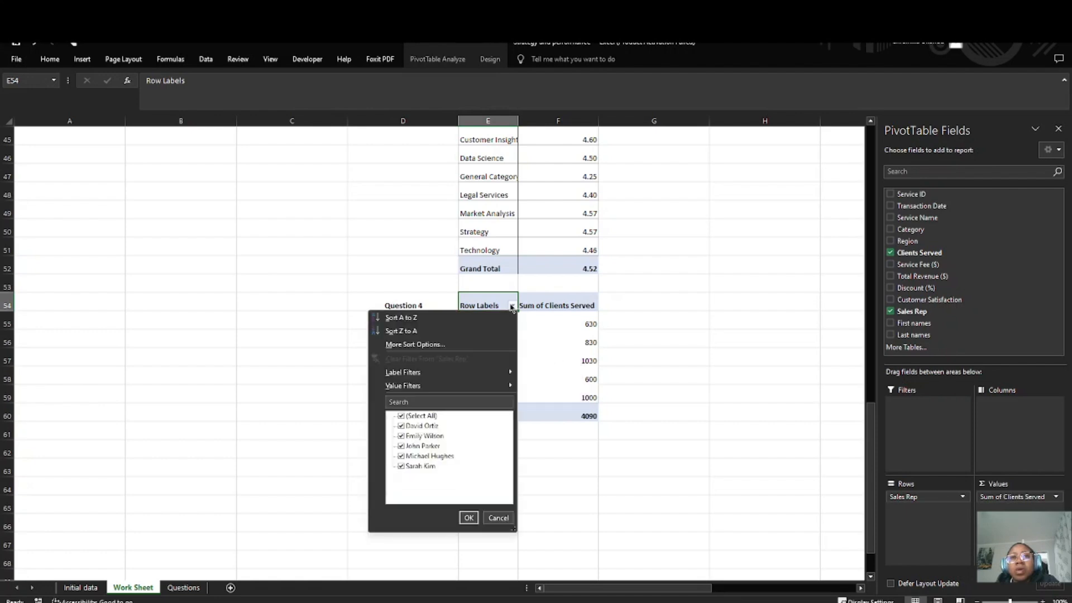
pyautogui.click(511, 307)
pyautogui.click(589, 326)
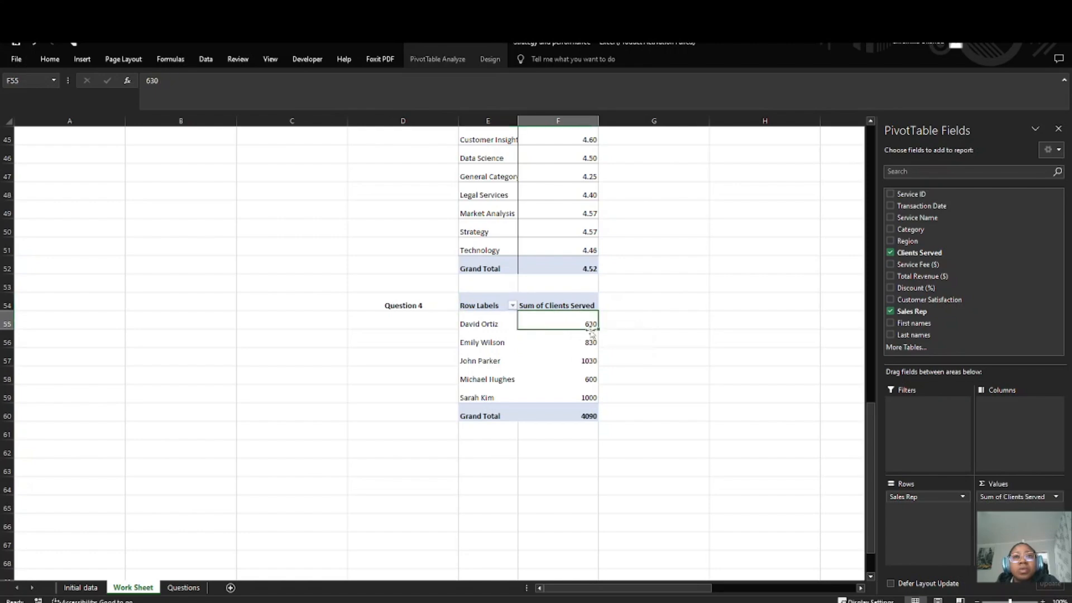
pyautogui.scroll(15, 371, 342)
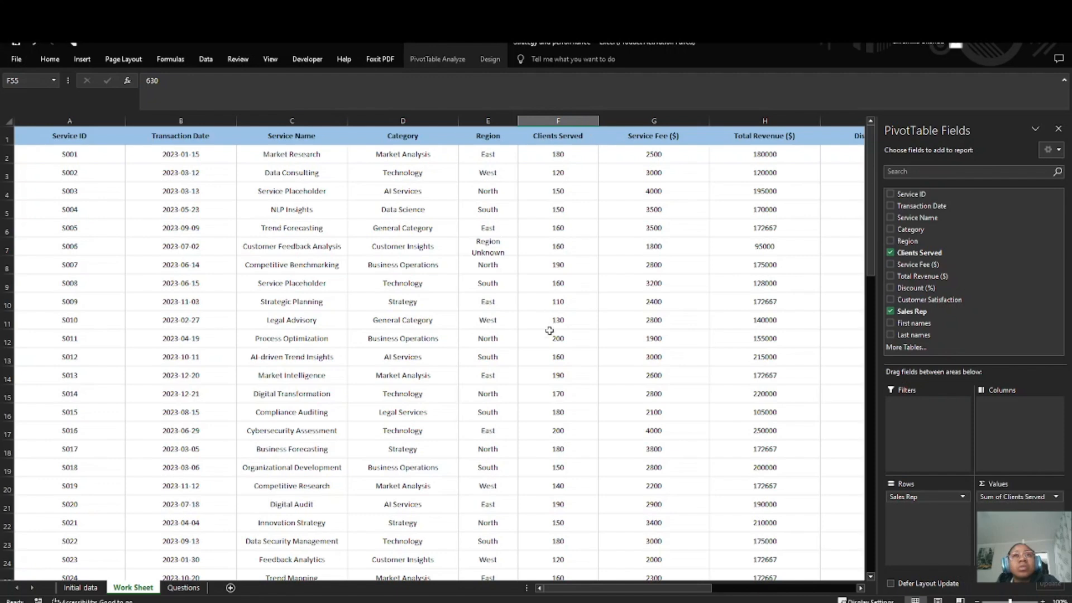
pyautogui.scroll(-9, 549, 330)
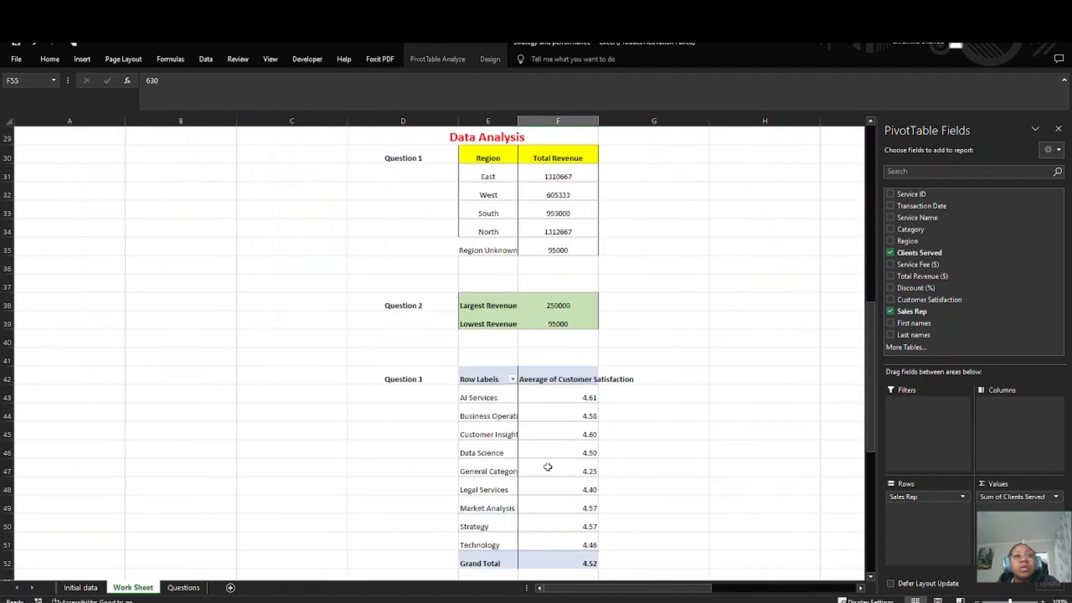
pyautogui.scroll(-4, 548, 467)
# Step: Widen column F so the "Average of Customer Satisfaction" header fits inside it
pyautogui.click(626, 332)
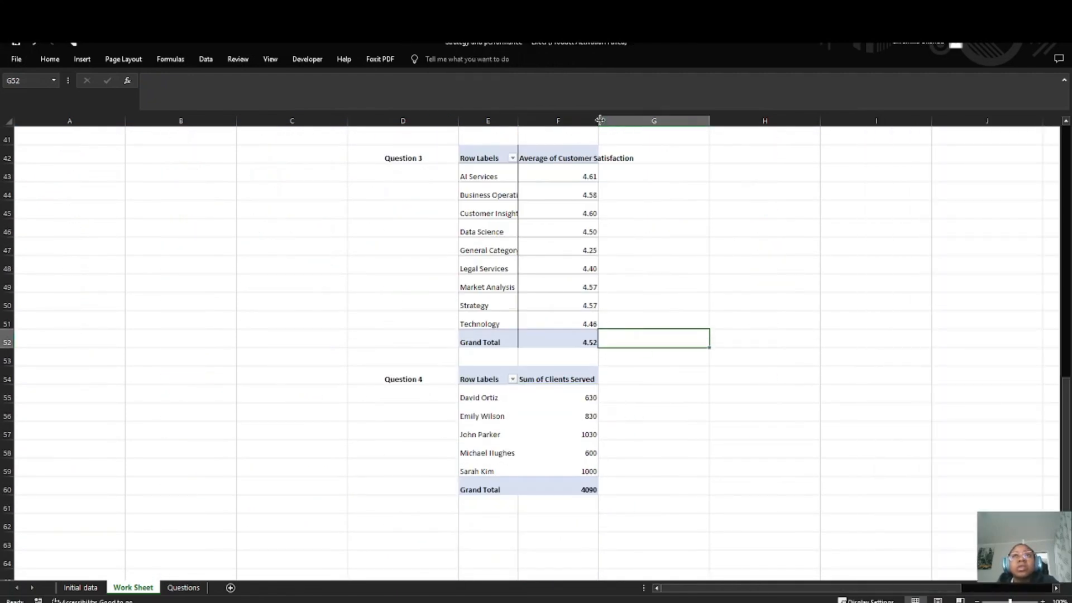
pyautogui.moveTo(600, 120); pyautogui.dragTo(642, 120)
pyautogui.click(648, 247)
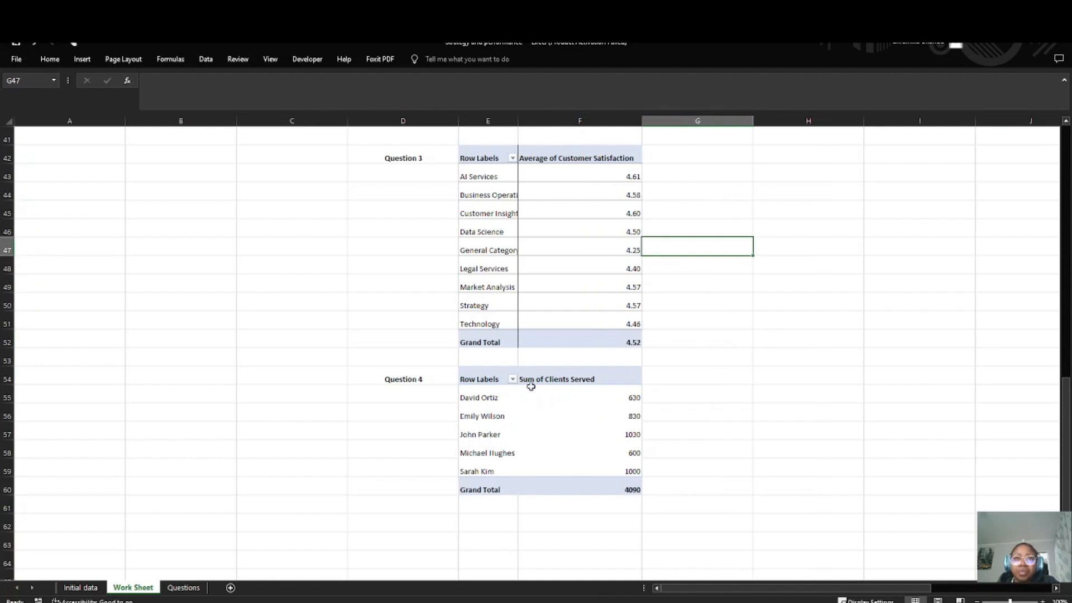
# Step: Fill the Question 4 PivotTable, E54:F60, with the lightest gold theme color and apply borders to all its cells
pyautogui.click(531, 409)
pyautogui.moveTo(462, 372); pyautogui.dragTo(636, 490)
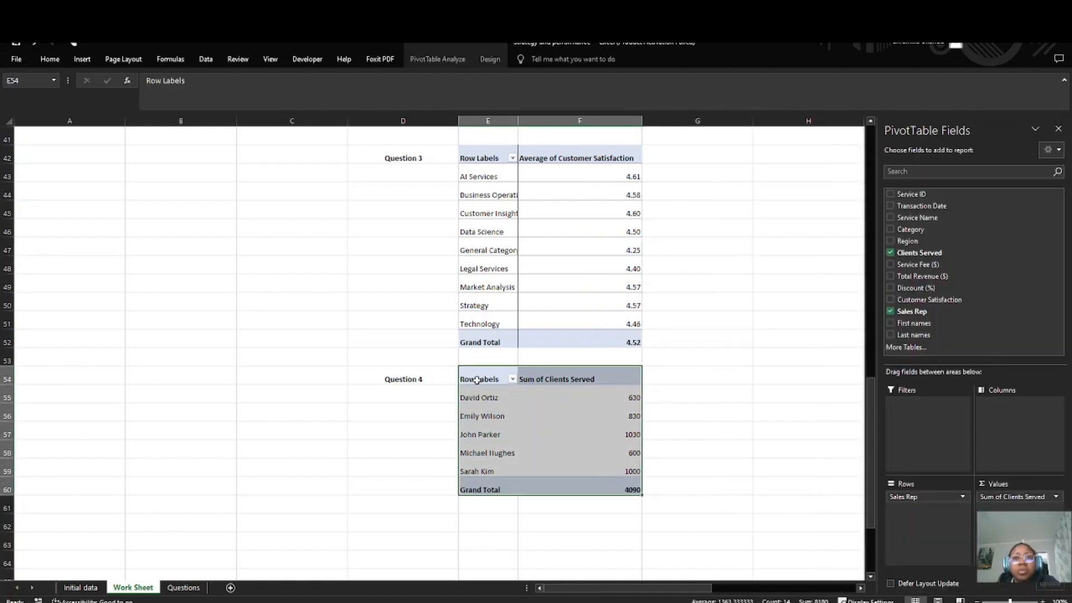
pyautogui.click(50, 59)
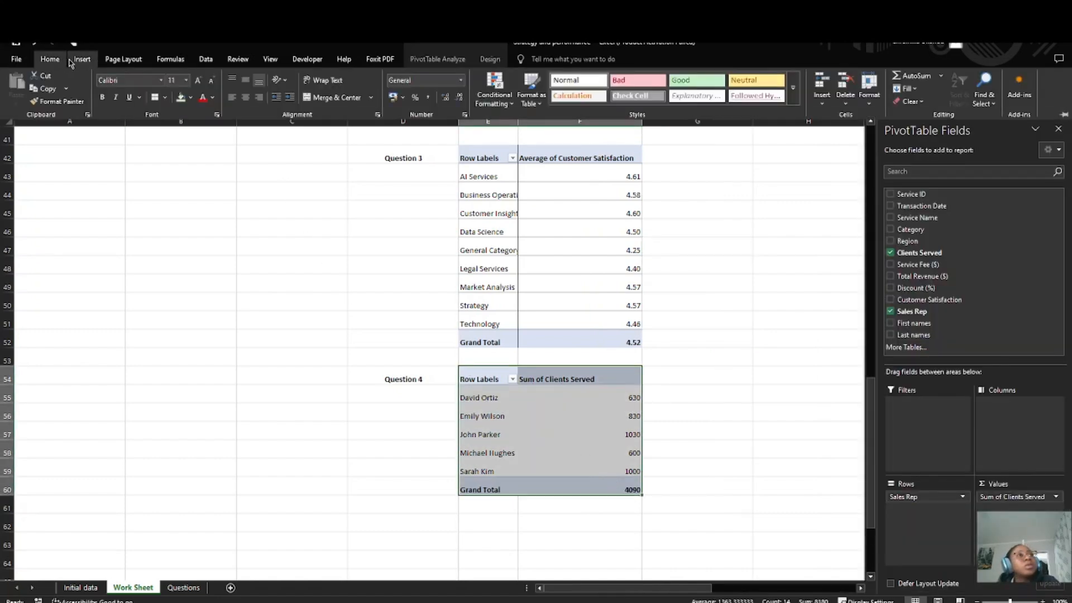
pyautogui.click(191, 99)
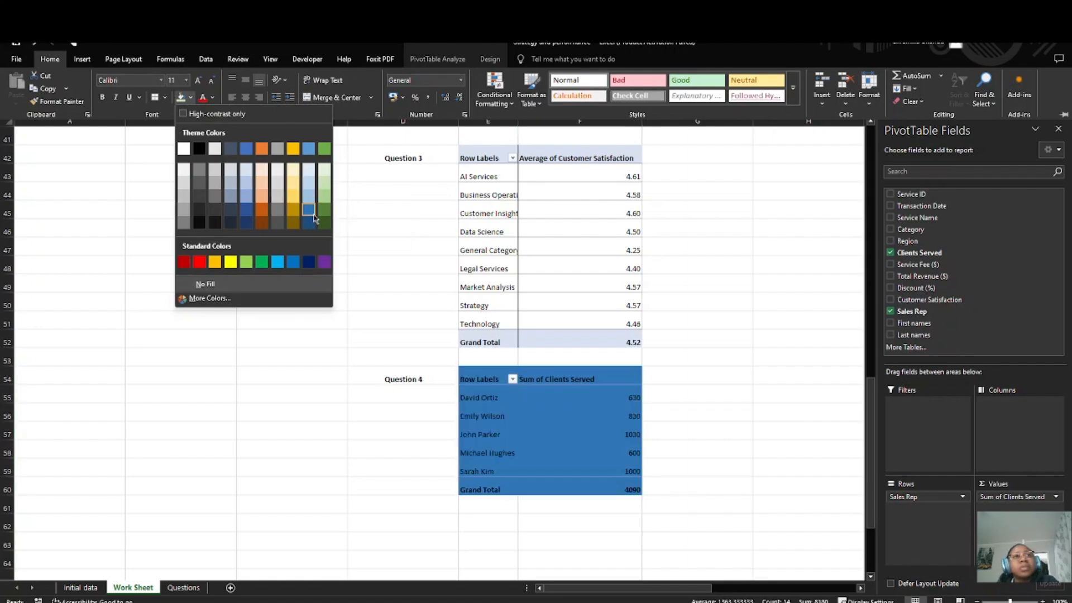
pyautogui.click(297, 170)
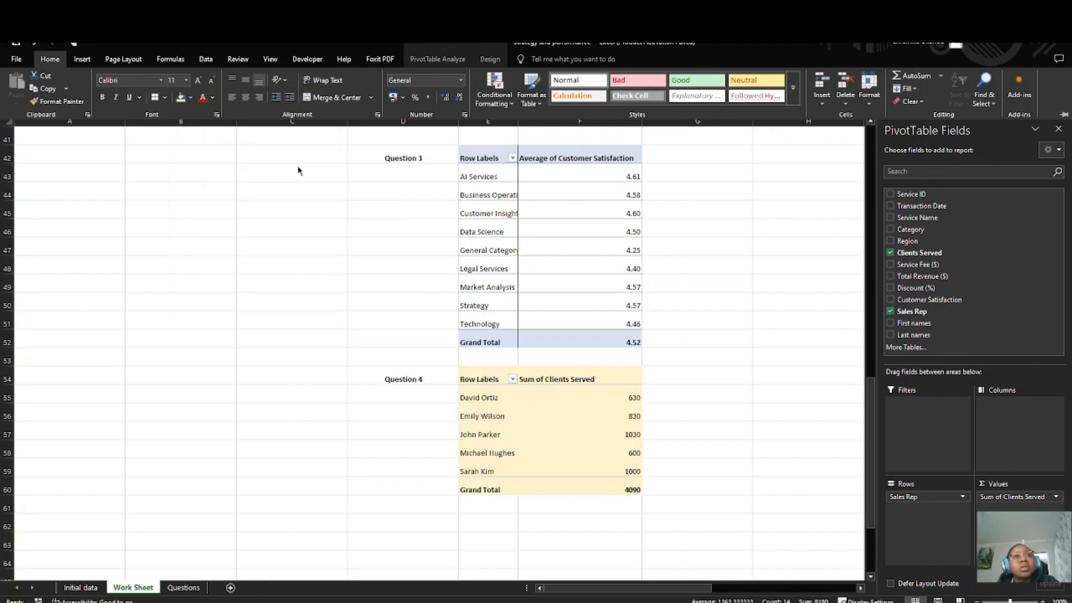
pyautogui.click(167, 98)
pyautogui.click(181, 195)
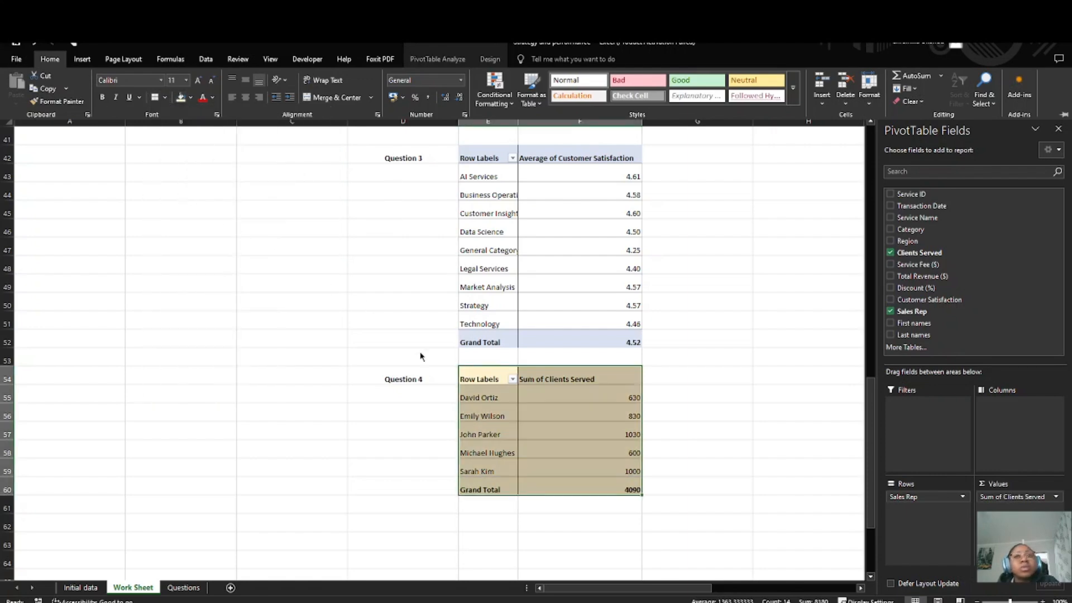
pyautogui.hotkey('ctrl', 'F1')
pyautogui.click(614, 434)
pyautogui.scroll(3, 664, 354)
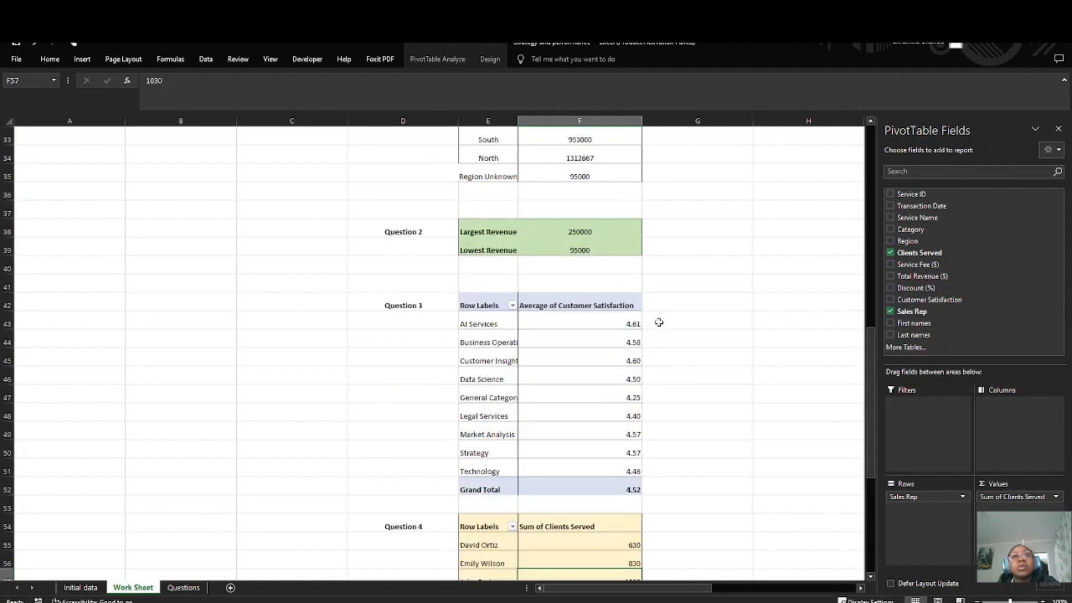
# Step: Read the fifth Data Analysis question, and examine the Service Name and Region columns and the existing answers in the Work Sheet
pyautogui.click(183, 587)
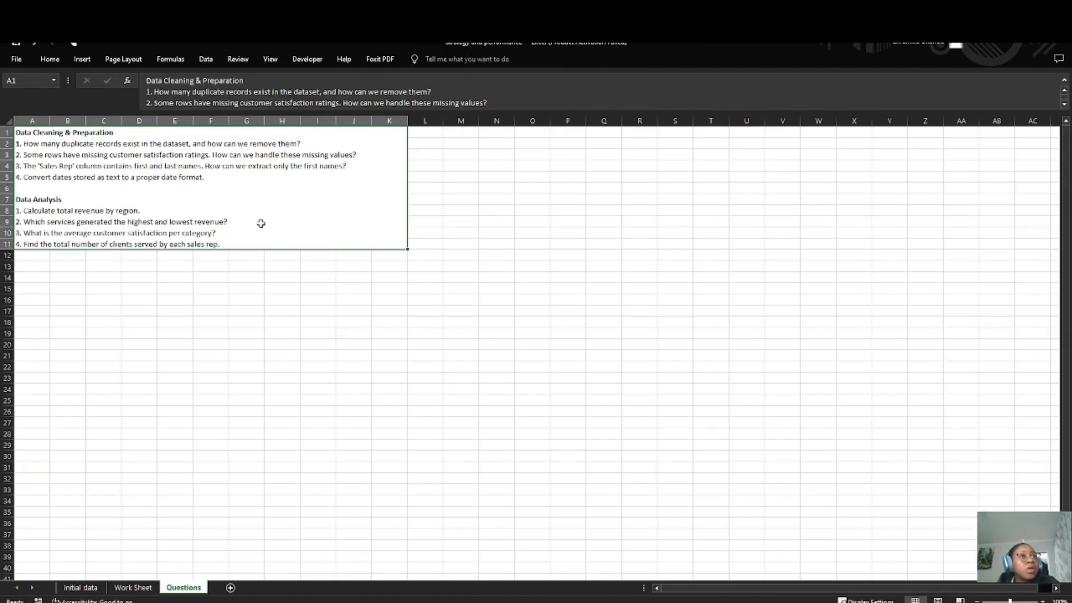
pyautogui.doubleClick(253, 245)
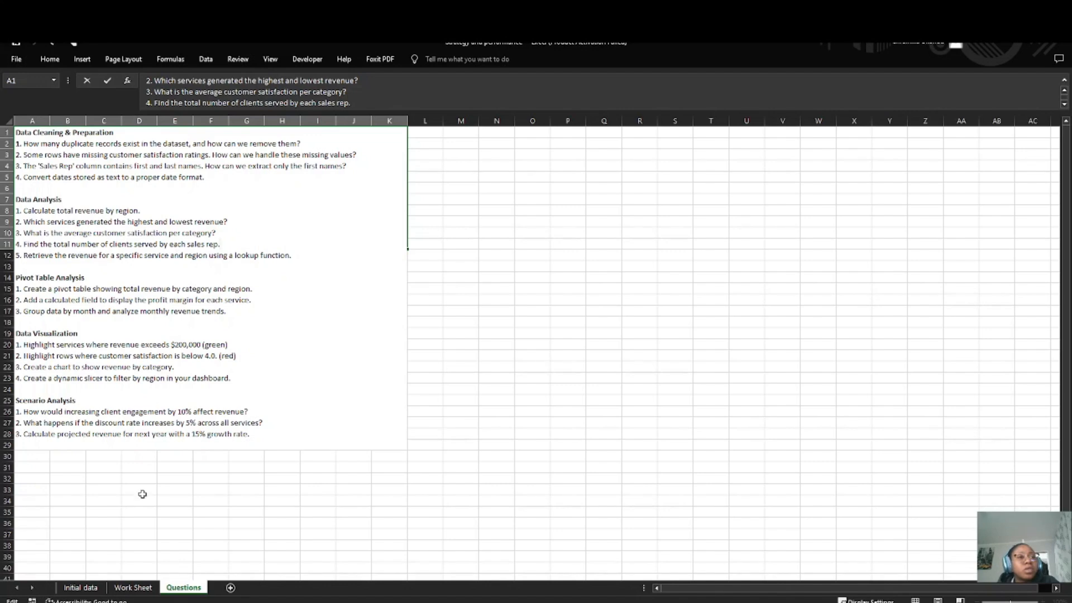
pyautogui.click(141, 591)
pyautogui.scroll(15, 288, 186)
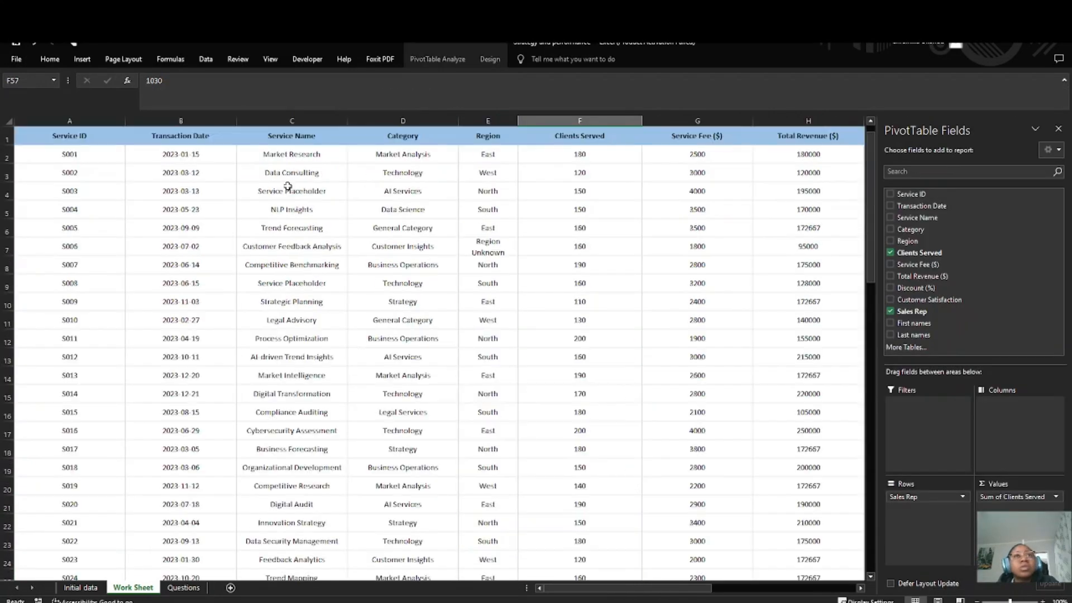
pyautogui.click(306, 133)
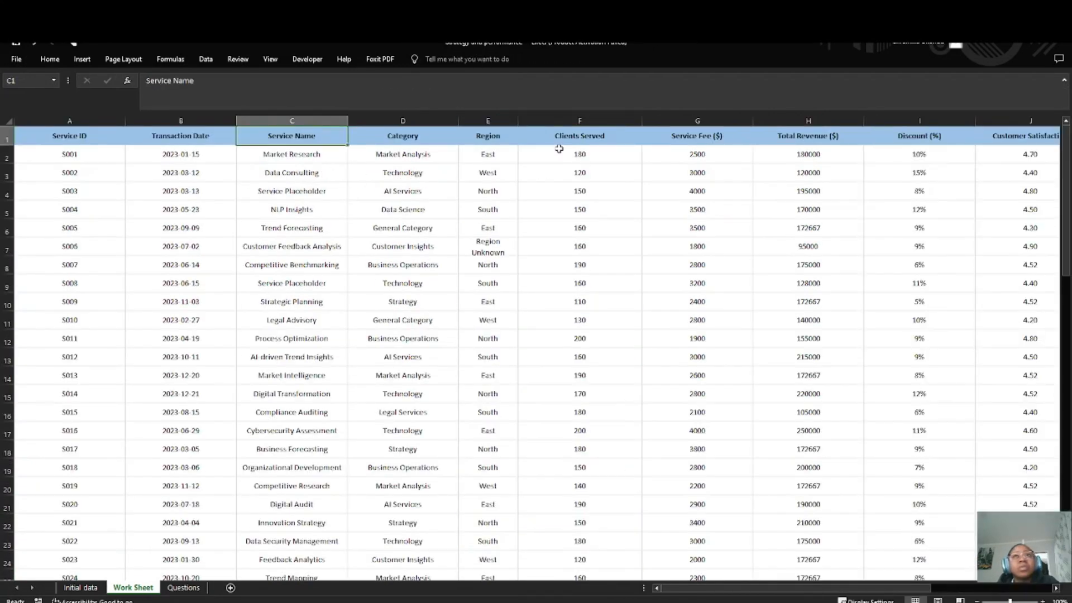
pyautogui.click(503, 136)
pyautogui.scroll(-4, 299, 140)
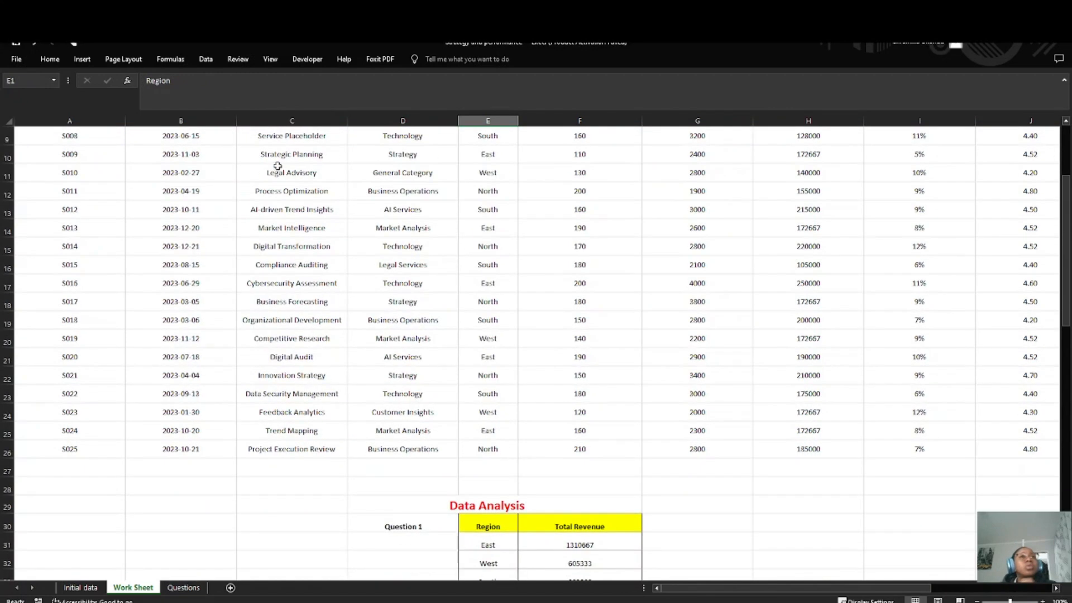
pyautogui.scroll(-5, 309, 277)
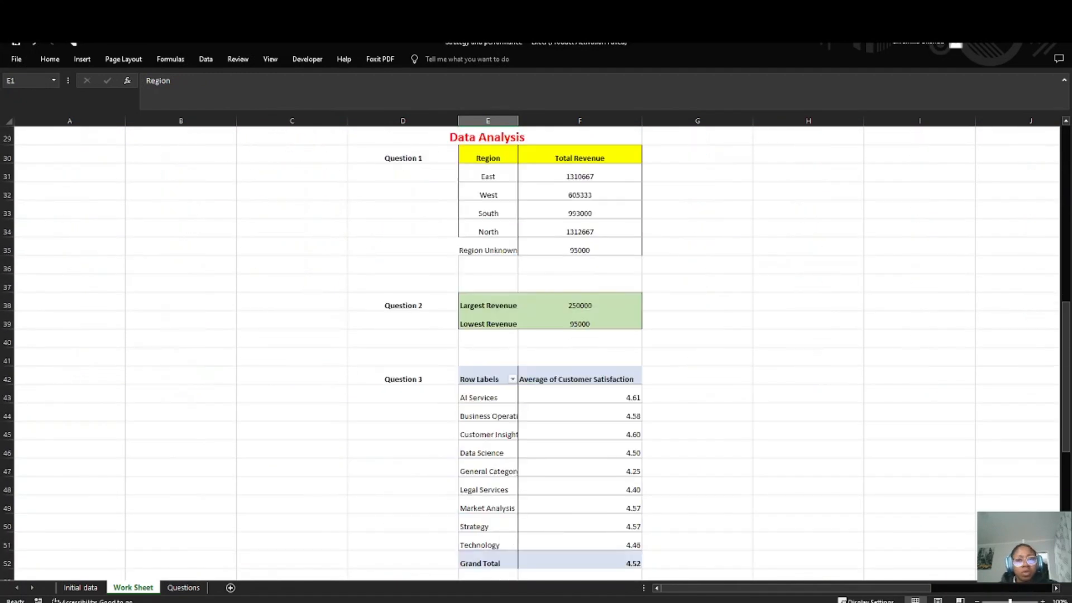
# Step: Check the Question 5 area of the Work Sheet and reread the fifth question about retrieving total revenue with a lookup function
pyautogui.hotkey('alt', 'Tab')
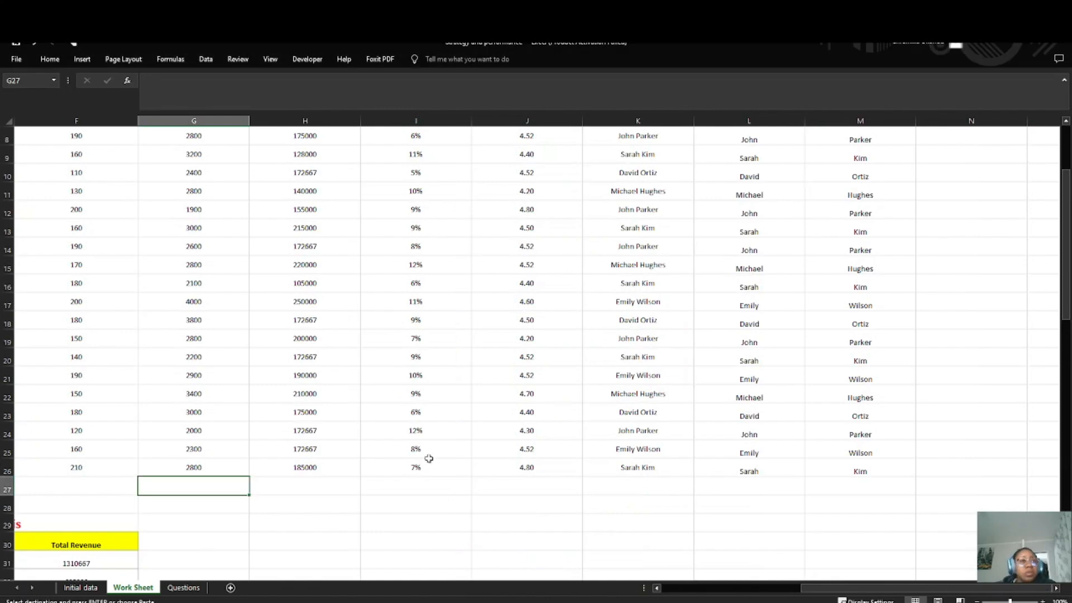
pyautogui.scroll(-7, 276, 438)
pyautogui.hscroll(-3, 274, 441)
pyautogui.scroll(-8, 263, 447)
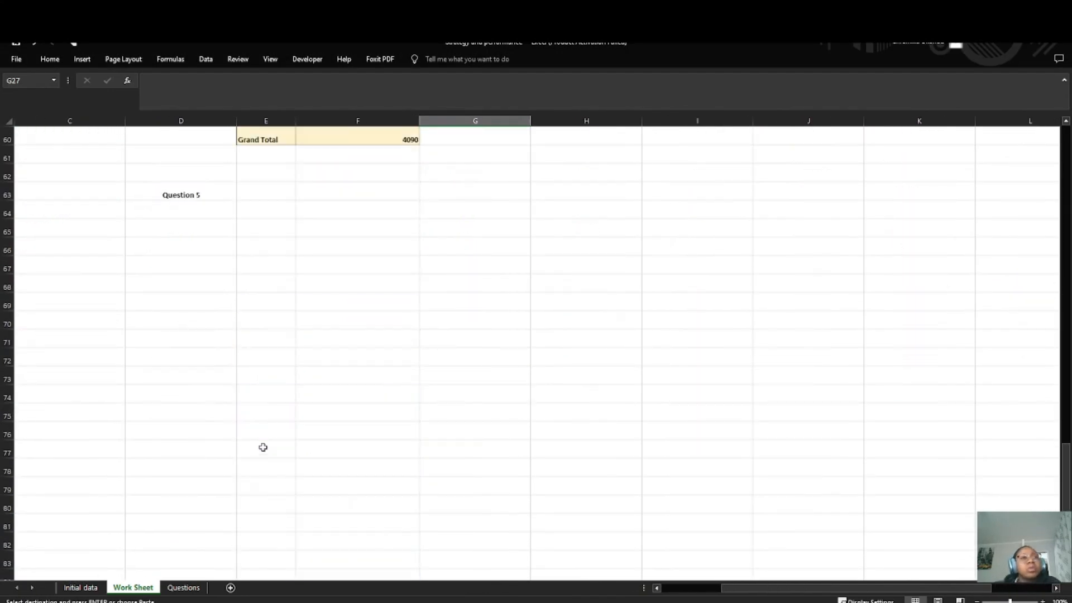
pyautogui.click(183, 587)
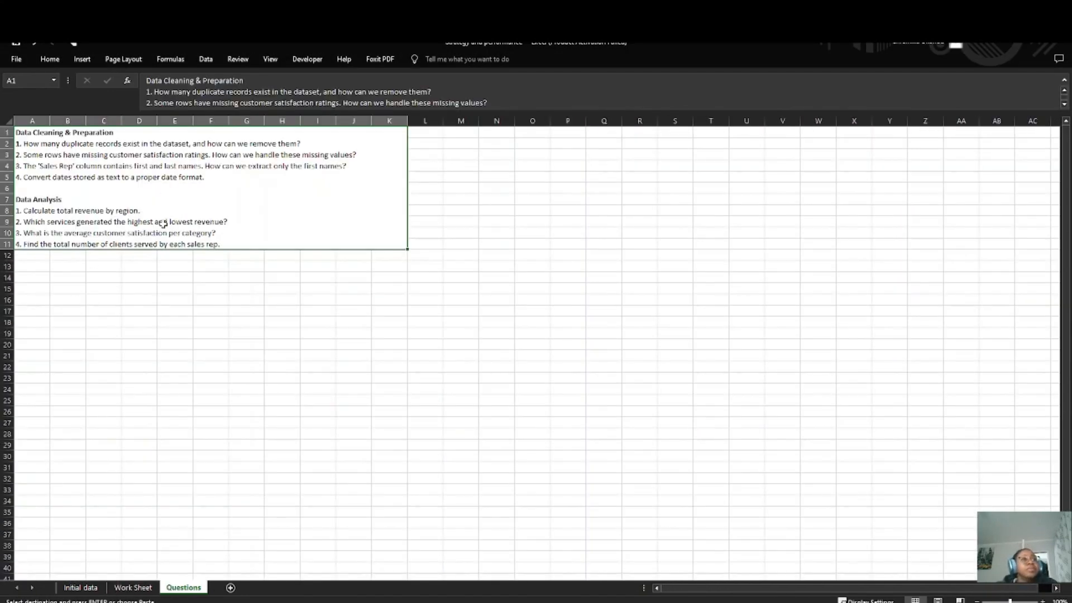
pyautogui.doubleClick(240, 244)
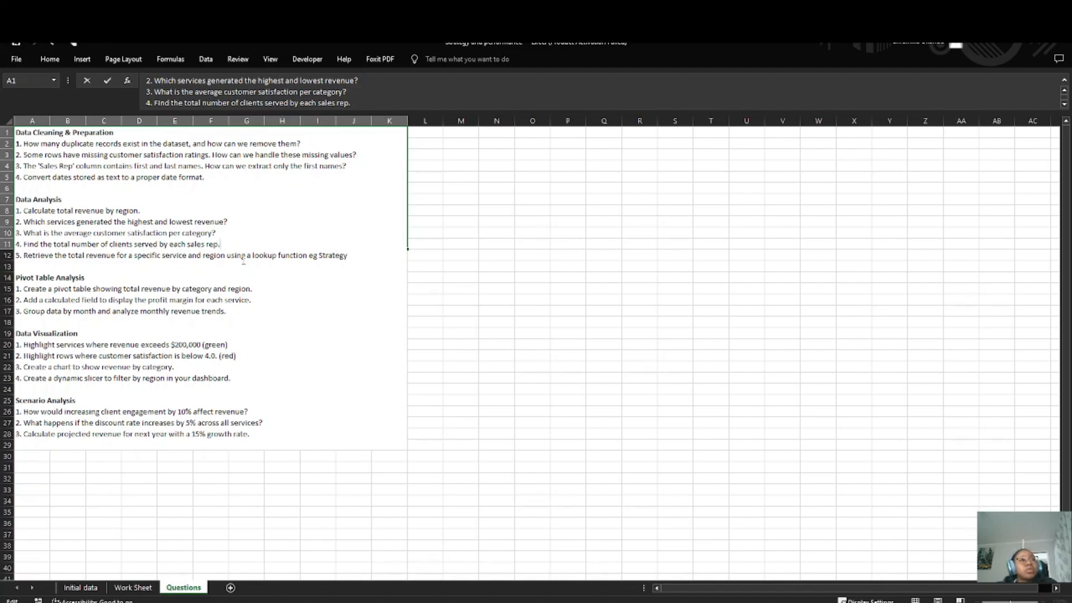
# Step: Review the records in the Initial data sheet and the Work Sheet for the service, region and revenue columns
pyautogui.click(80, 587)
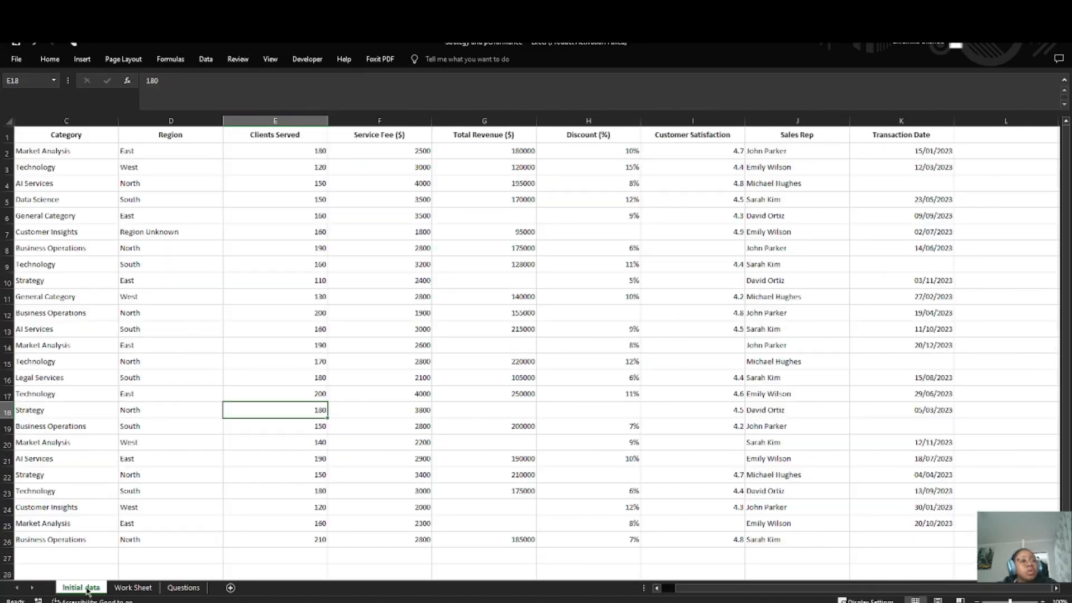
pyautogui.scroll(-2, 334, 390)
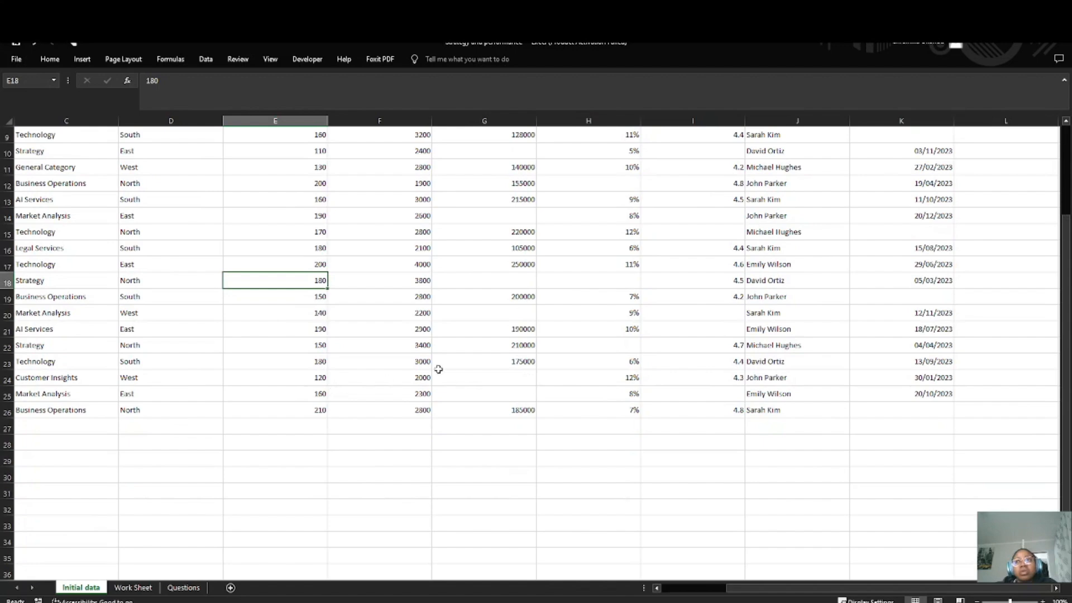
pyautogui.scroll(3, 588, 367)
pyautogui.click(133, 588)
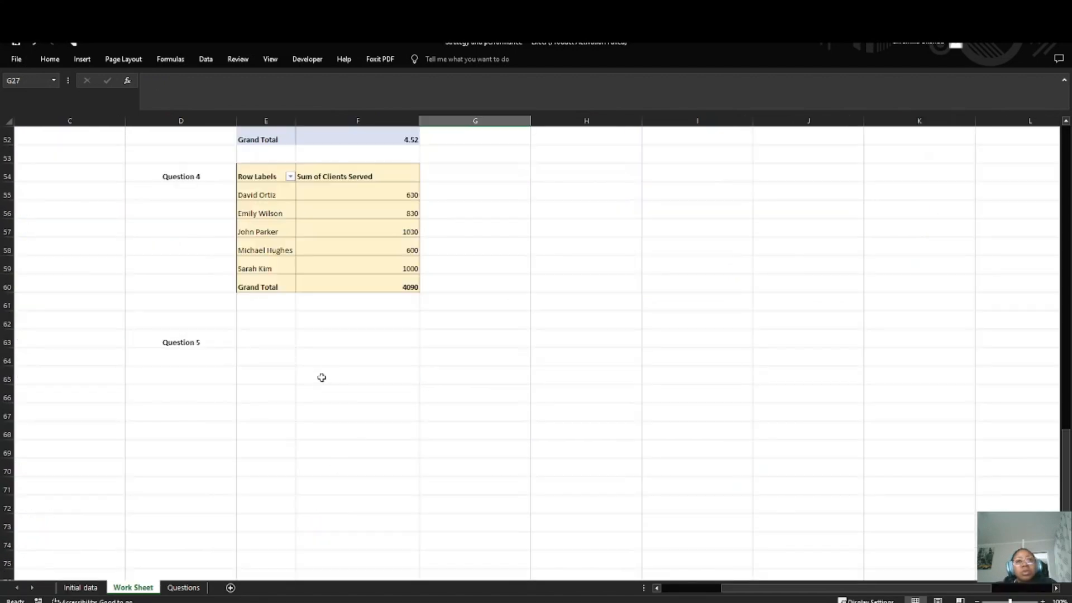
pyautogui.scroll(17, 321, 378)
pyautogui.scroll(-5, 318, 377)
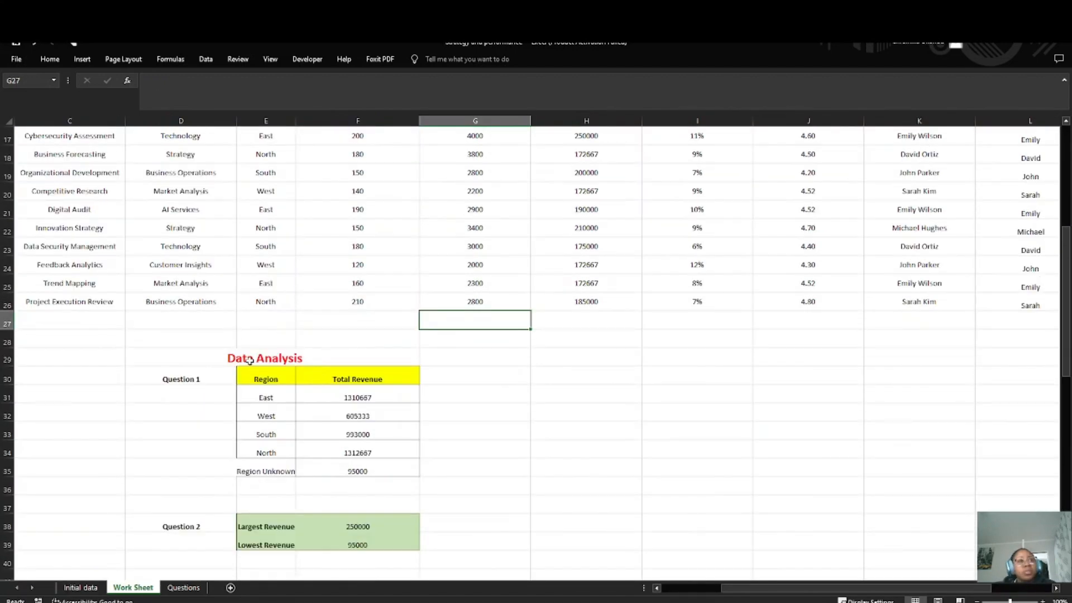
pyautogui.scroll(-7, 250, 361)
pyautogui.scroll(12, 239, 375)
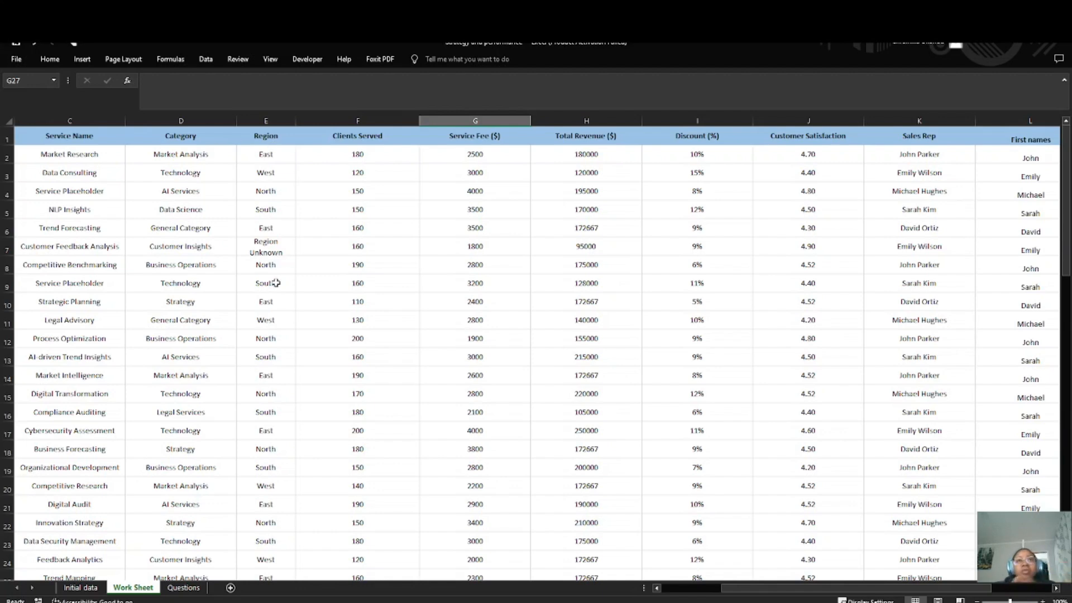
# Step: Begin a formula in E63 beside the Question 5 label, using INDEX with the Total Revenue range H2:H26 as its array
pyautogui.scroll(-8, 246, 351)
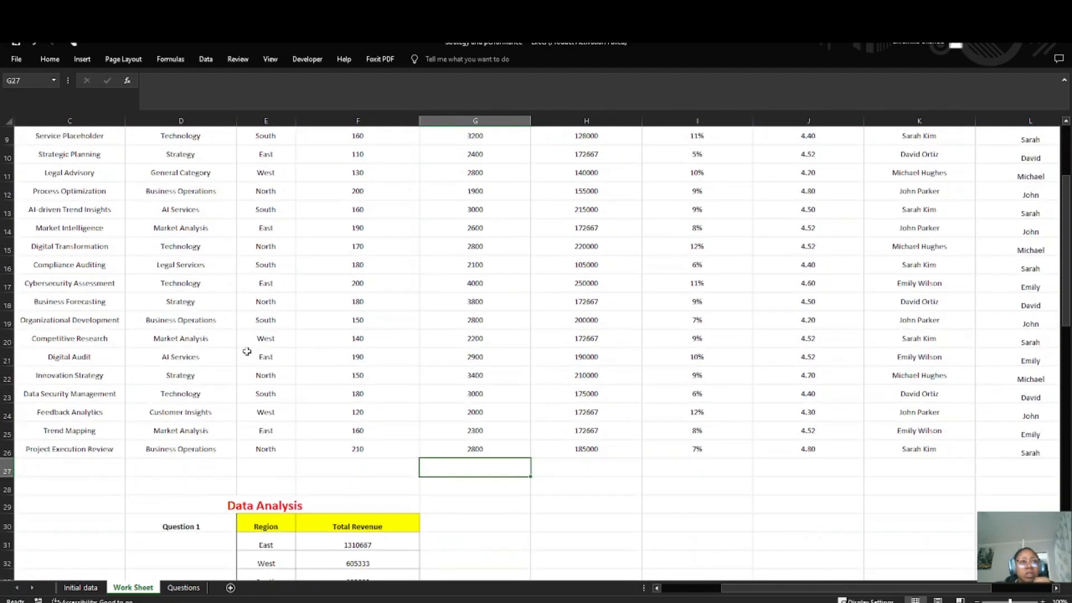
pyautogui.scroll(-8, 247, 351)
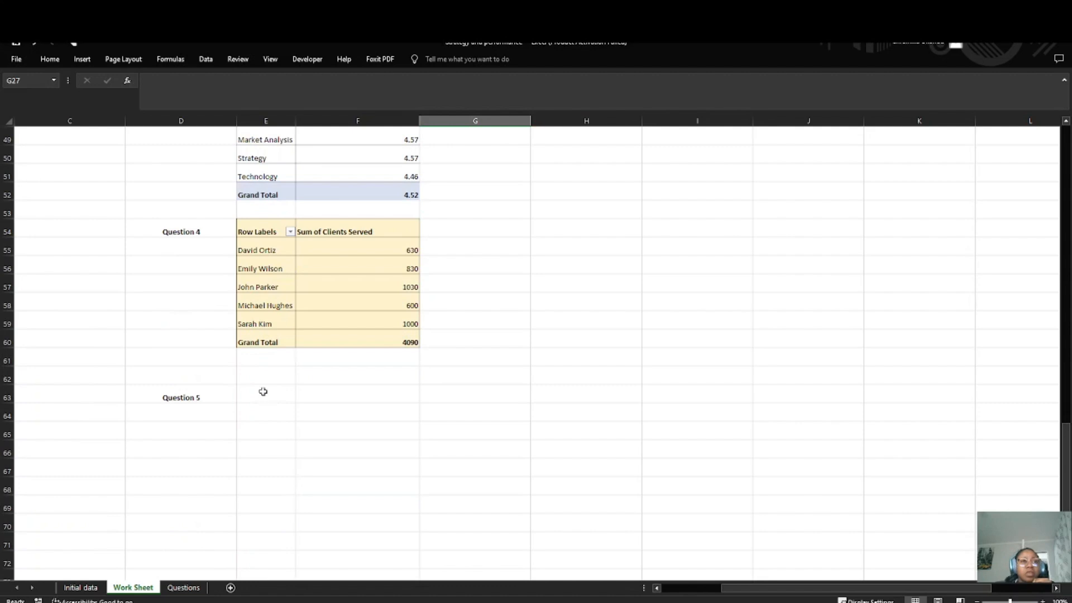
pyautogui.doubleClick(263, 391)
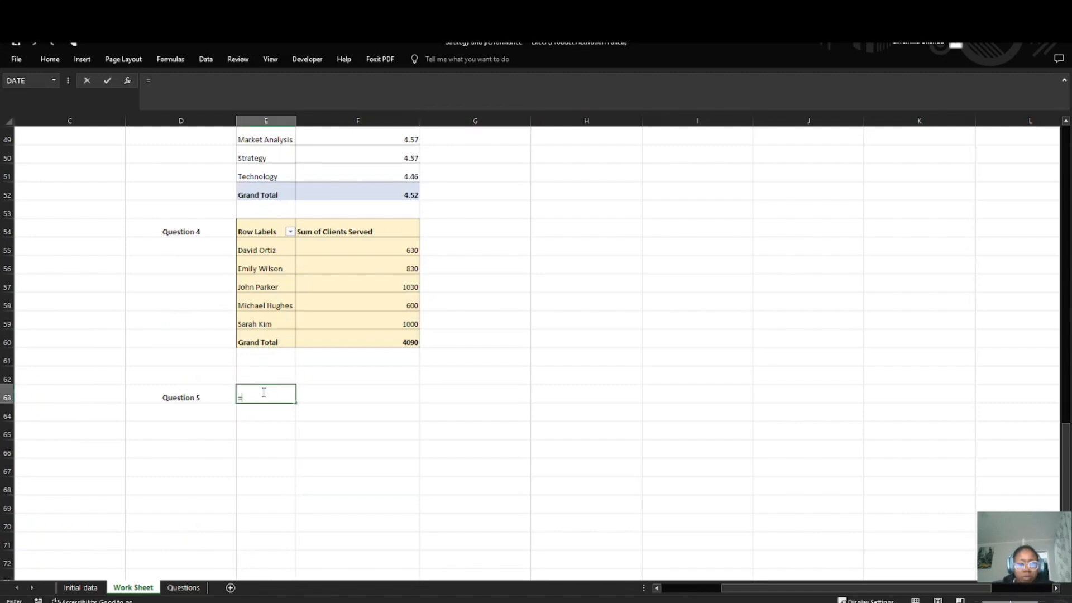
pyautogui.write('=Inde')
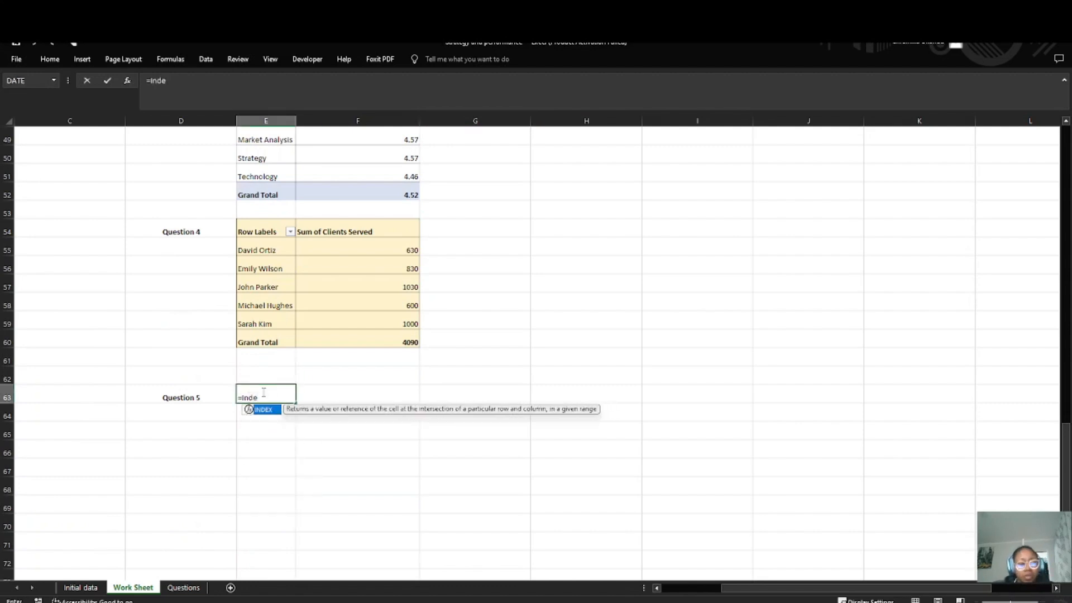
pyautogui.press('Tab')
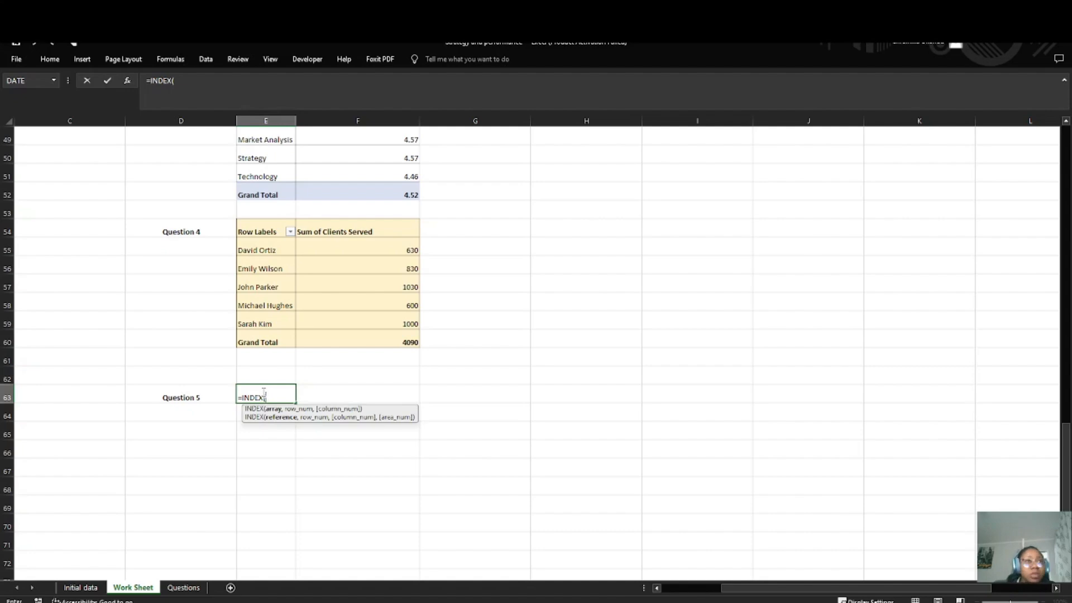
pyautogui.scroll(16, 353, 427)
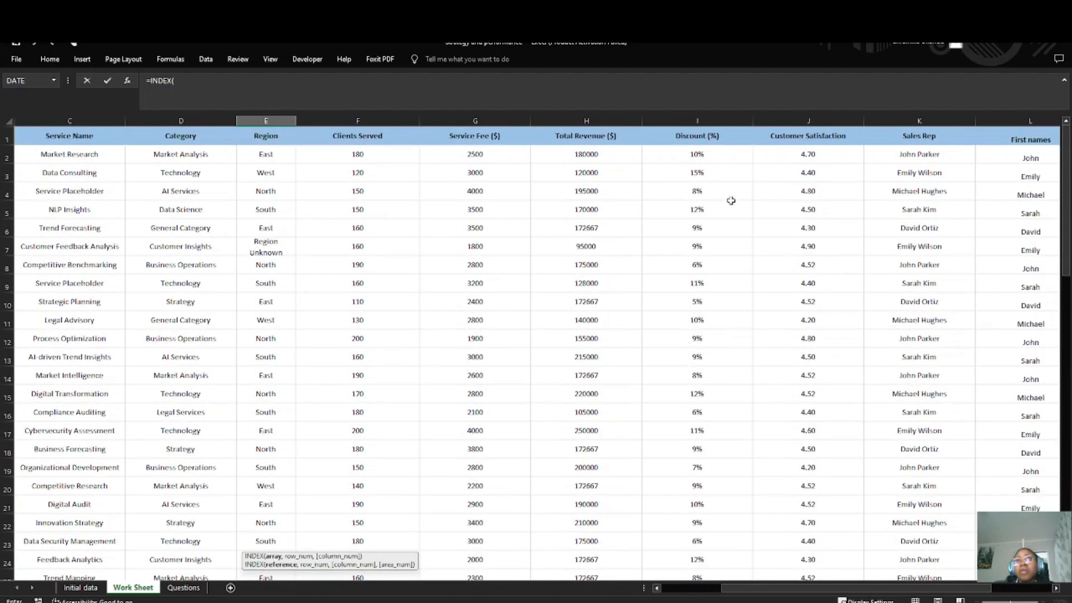
pyautogui.moveTo(617, 164); pyautogui.dragTo(602, 536)
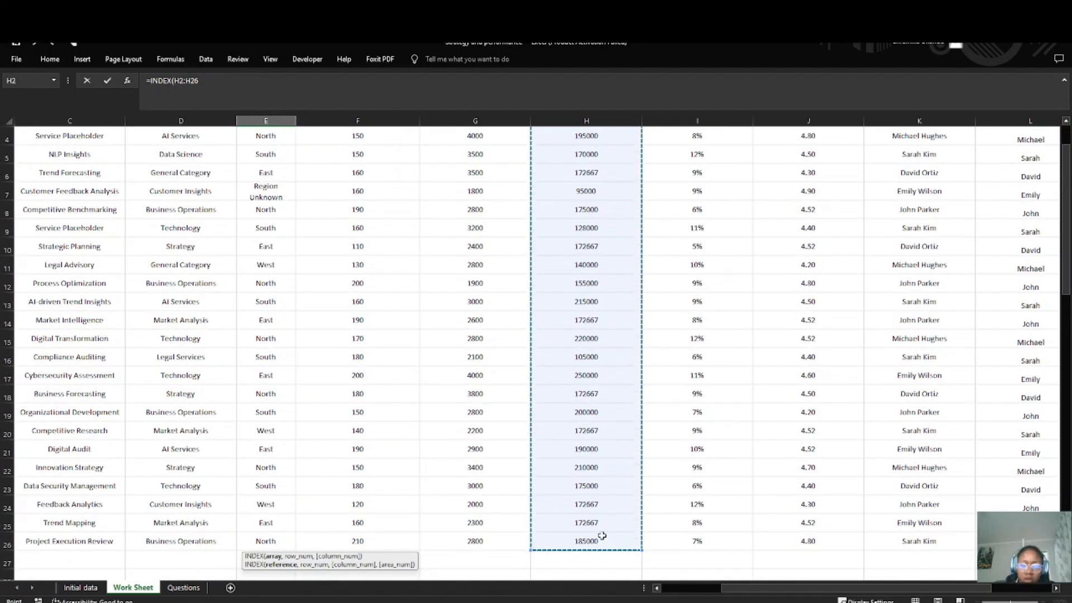
pyautogui.write(',')
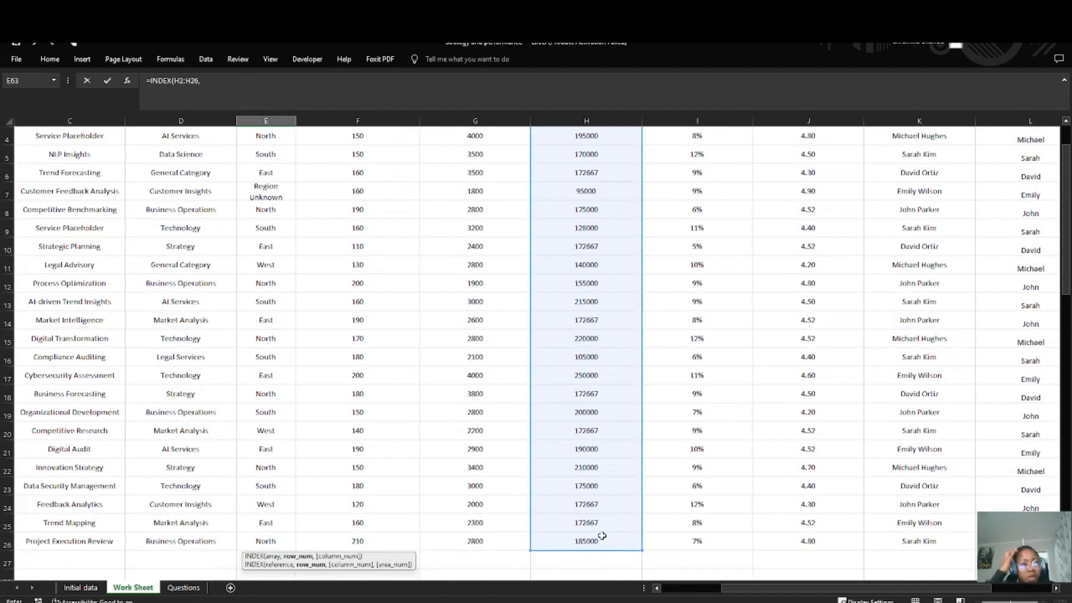
pyautogui.write(' MATCH(')
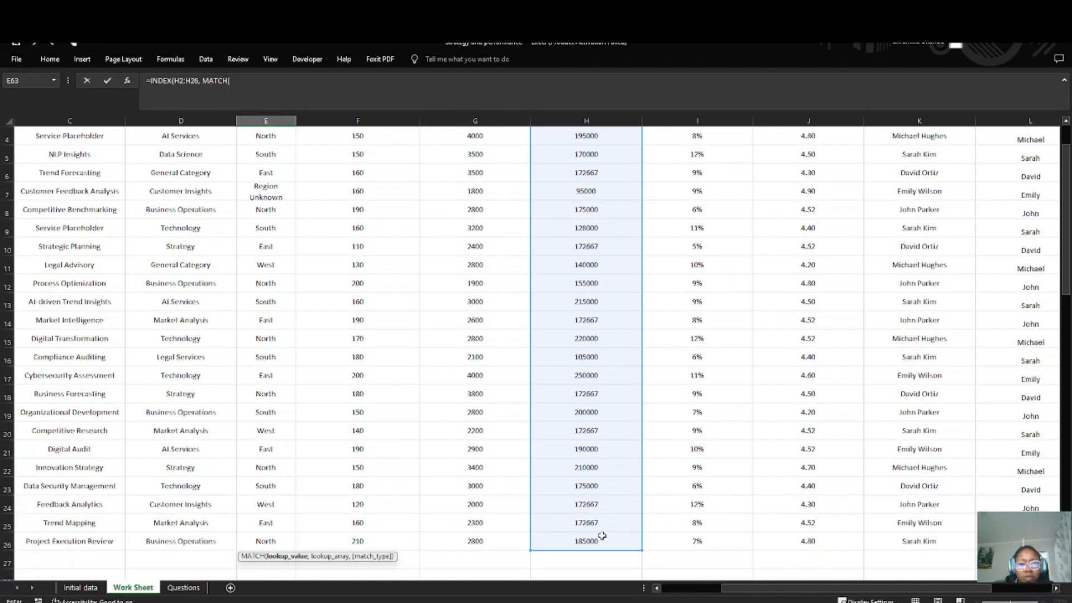
# Step: Nest a MATCH function as the row number of the INDEX formula in E63, with 1 as its lookup value
pyautogui.scroll(-16, 247, 404)
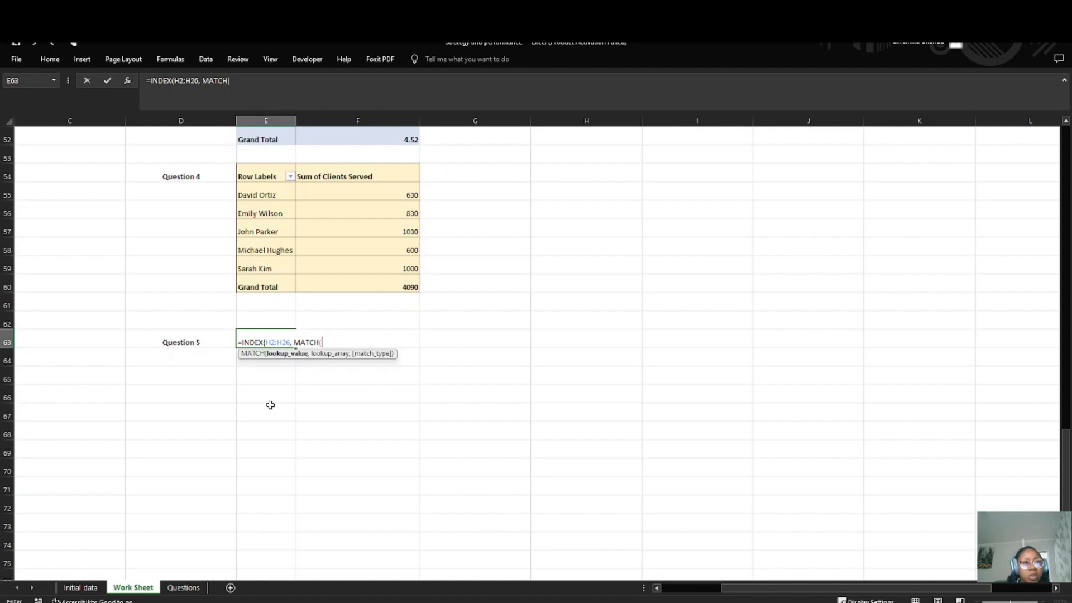
pyautogui.write('1')
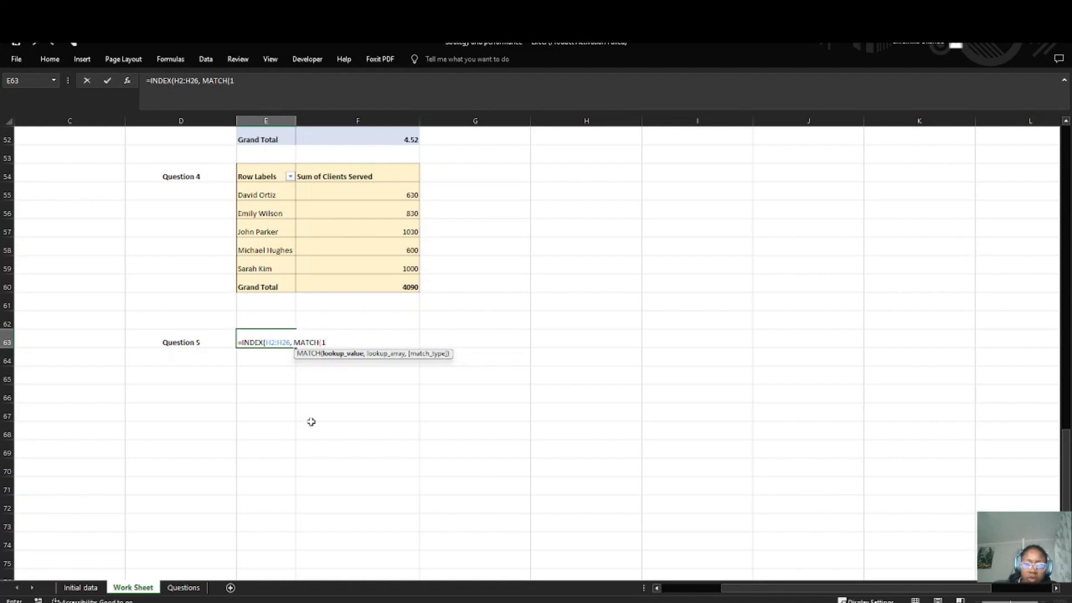
pyautogui.write(',')
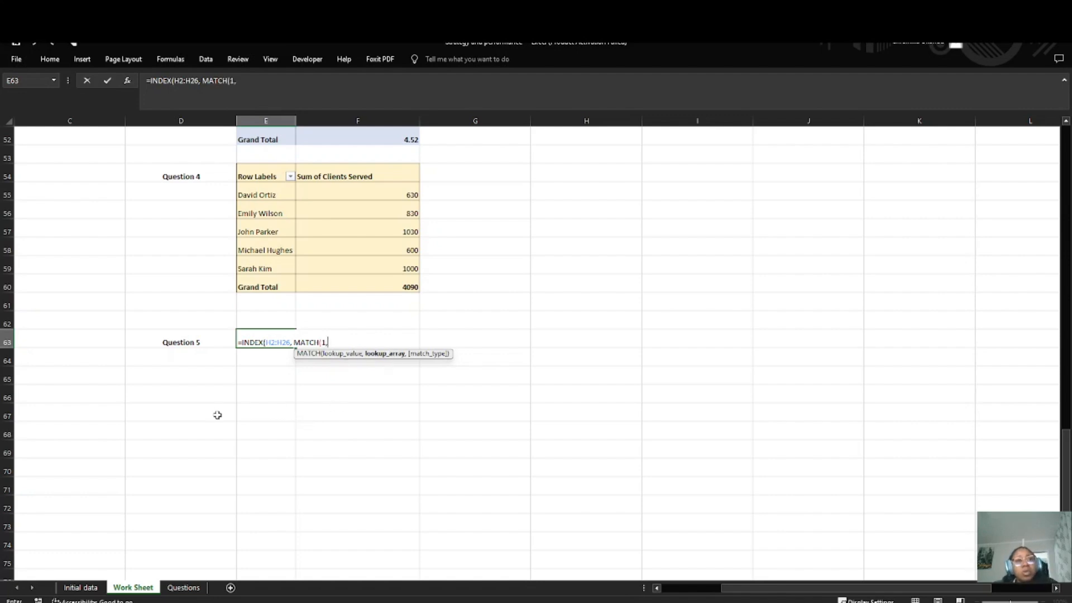
pyautogui.click(325, 342)
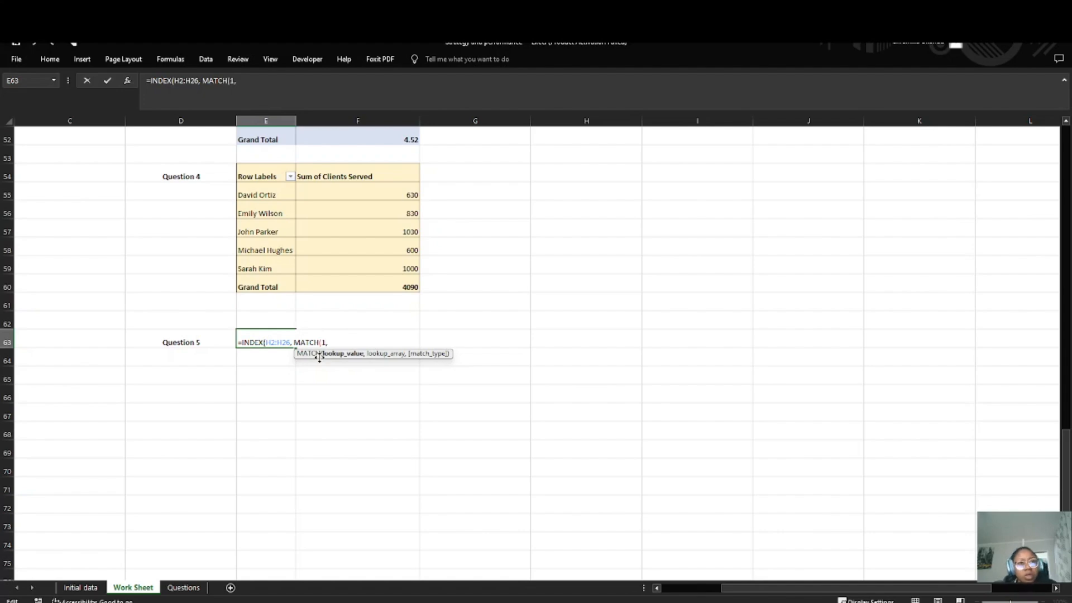
# Step: Replace MATCH's lookup value in the E63 formula with a reference to the Strategy category in D10
pyautogui.scroll(17, 185, 340)
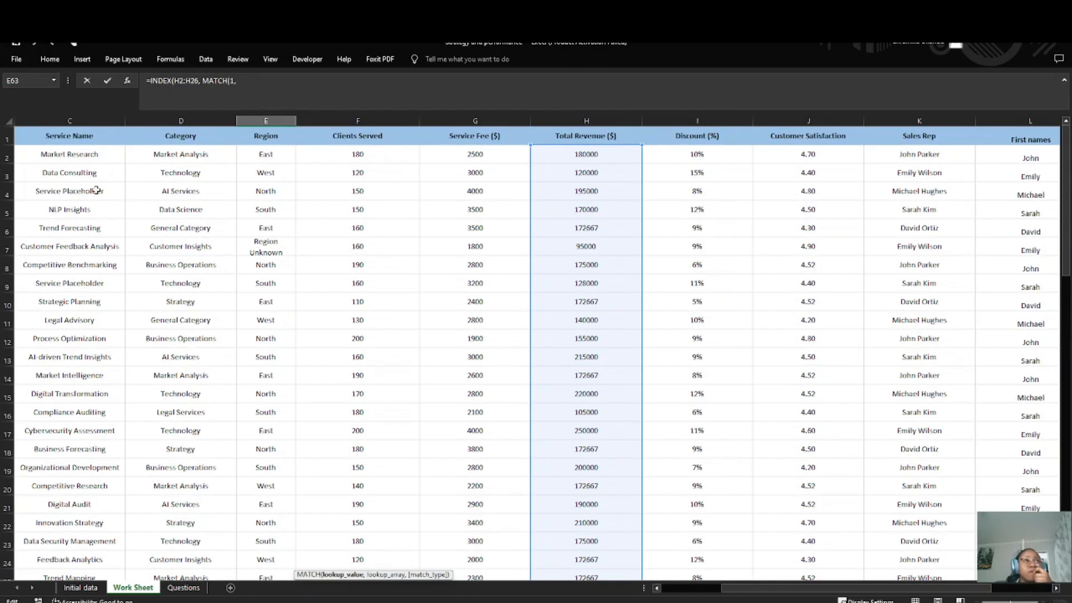
pyautogui.scroll(-12, 246, 335)
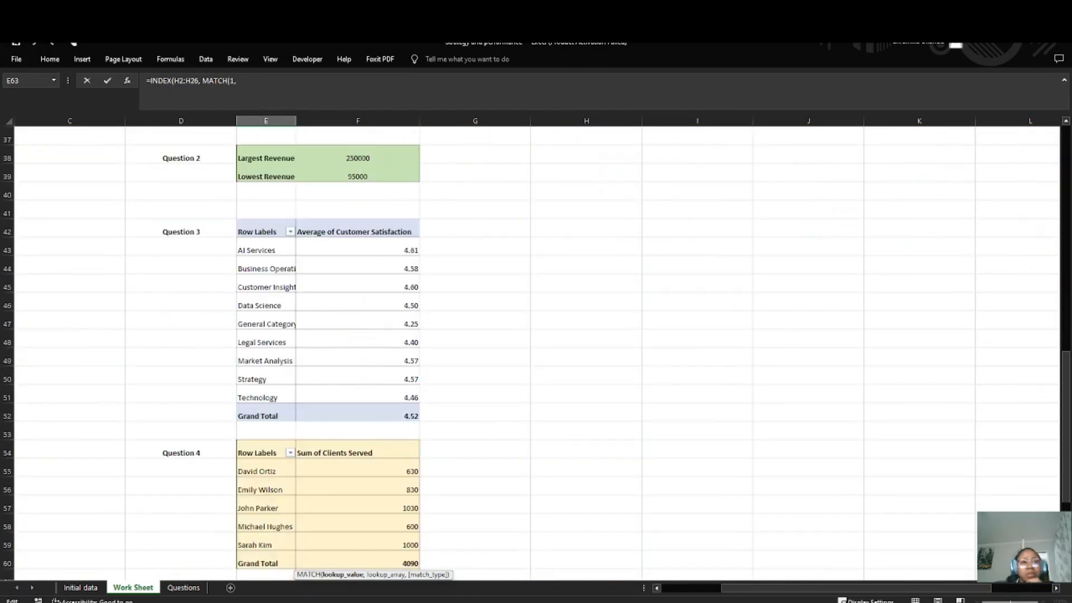
pyautogui.hotkey('alt', 'Tab')
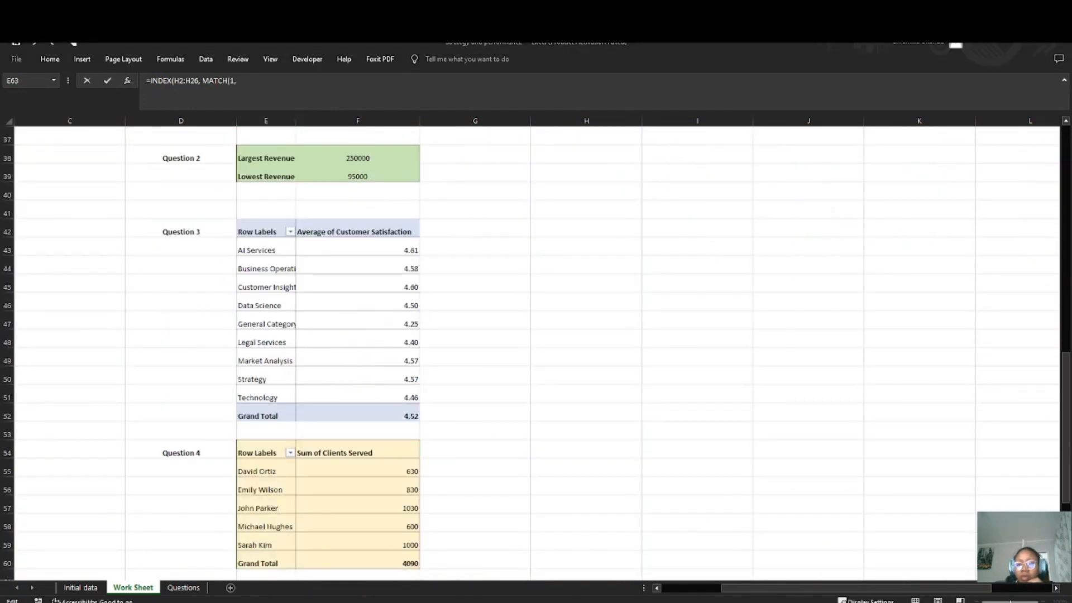
pyautogui.scroll(-5, 249, 329)
pyautogui.click(324, 324)
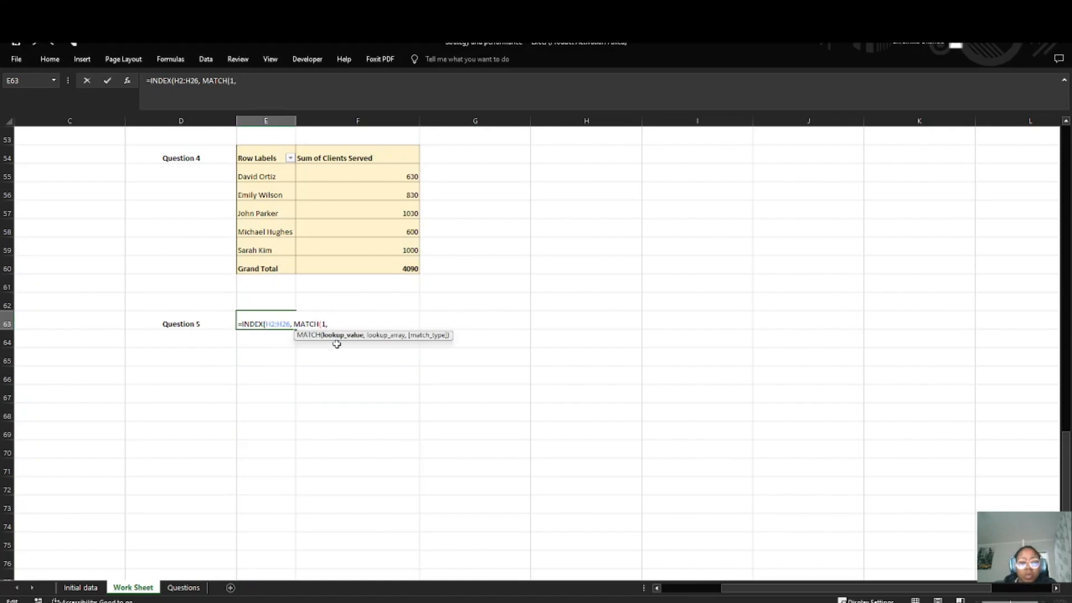
pyautogui.scroll(15, 169, 302)
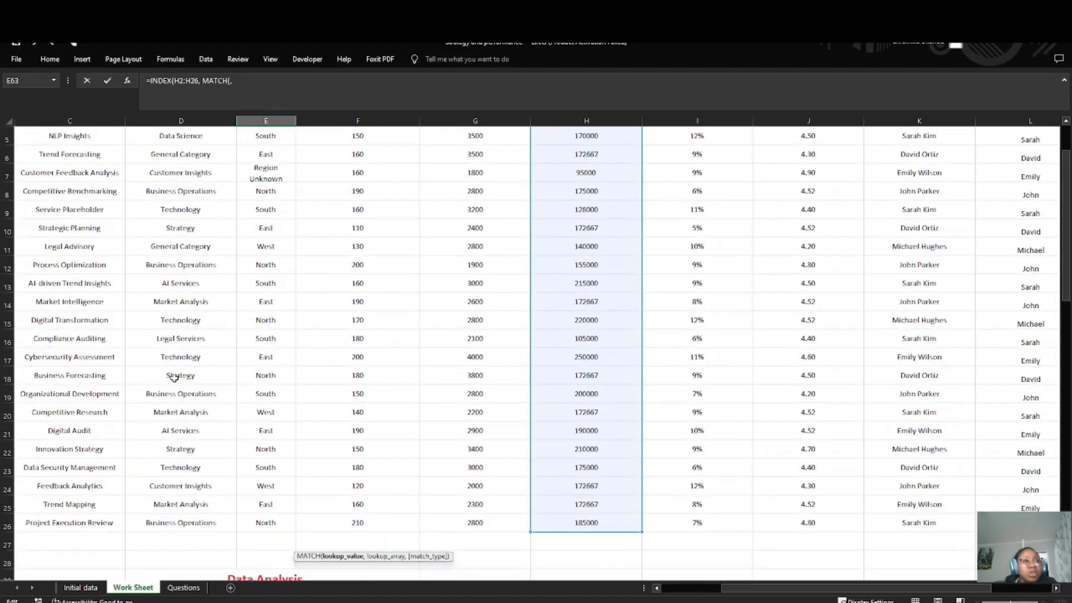
pyautogui.click(180, 228)
pyautogui.scroll(-5, 234, 421)
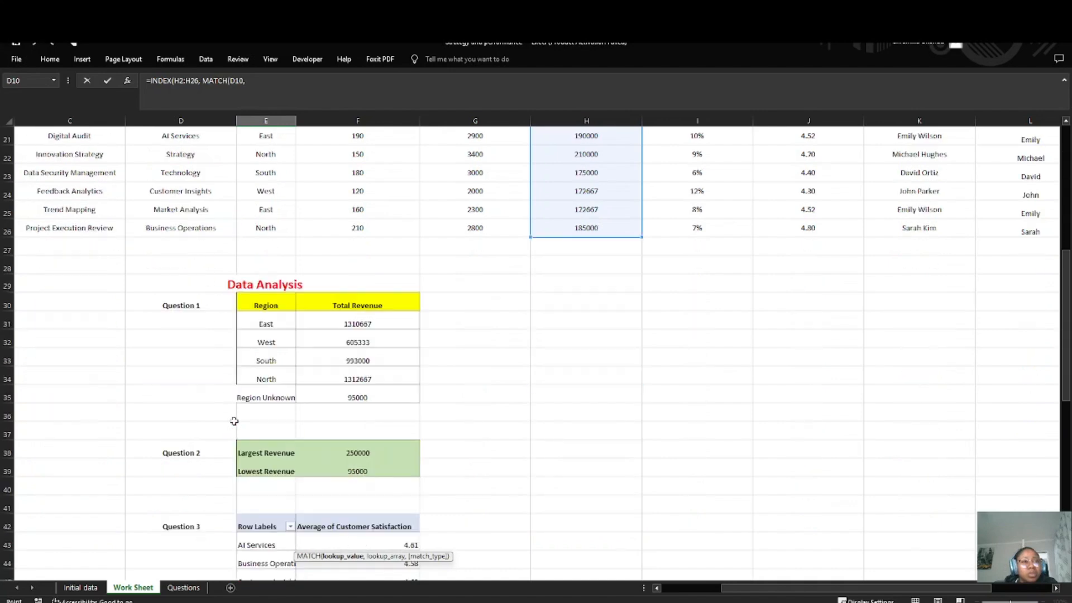
pyautogui.scroll(-11, 234, 421)
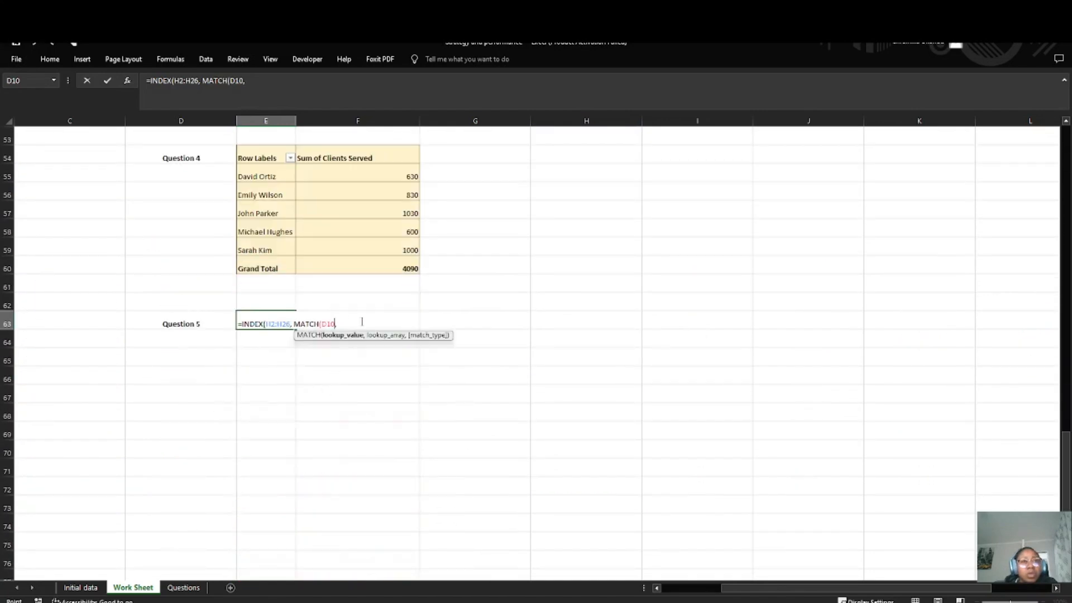
pyautogui.click(362, 323)
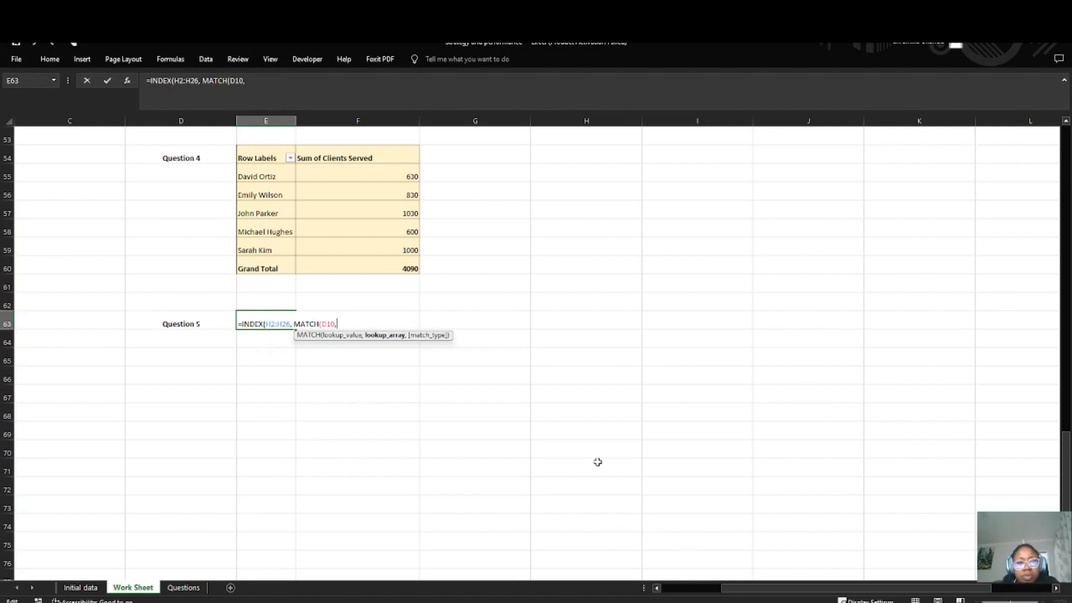
# Step: Complete the E63 formula with the Category range D2:D26 as MATCH's lookup array and 0 for an exact match
pyautogui.scroll(17, 358, 335)
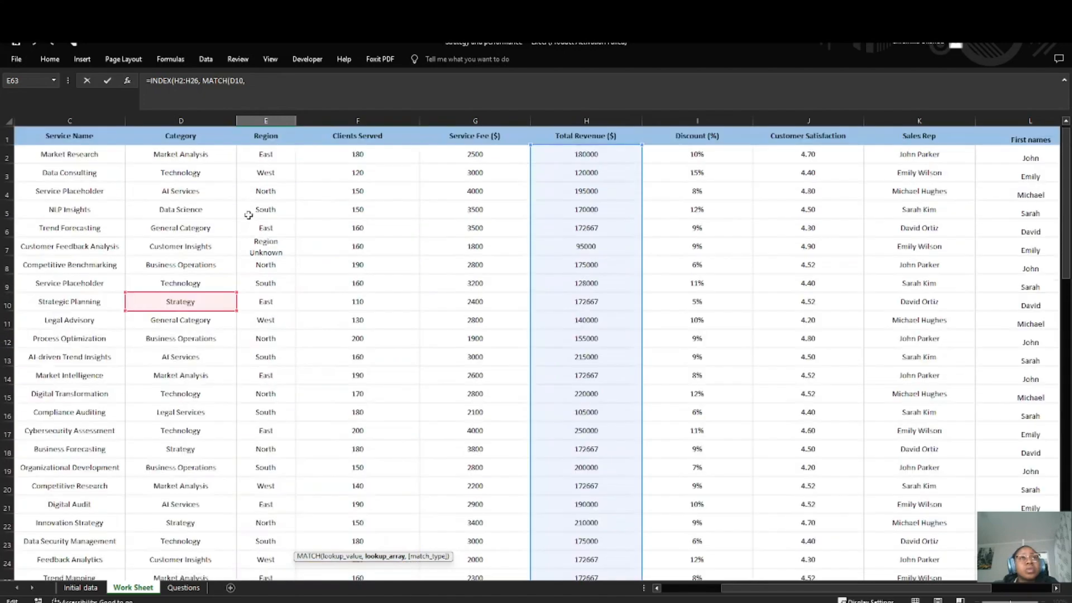
pyautogui.moveTo(182, 154); pyautogui.dragTo(175, 534)
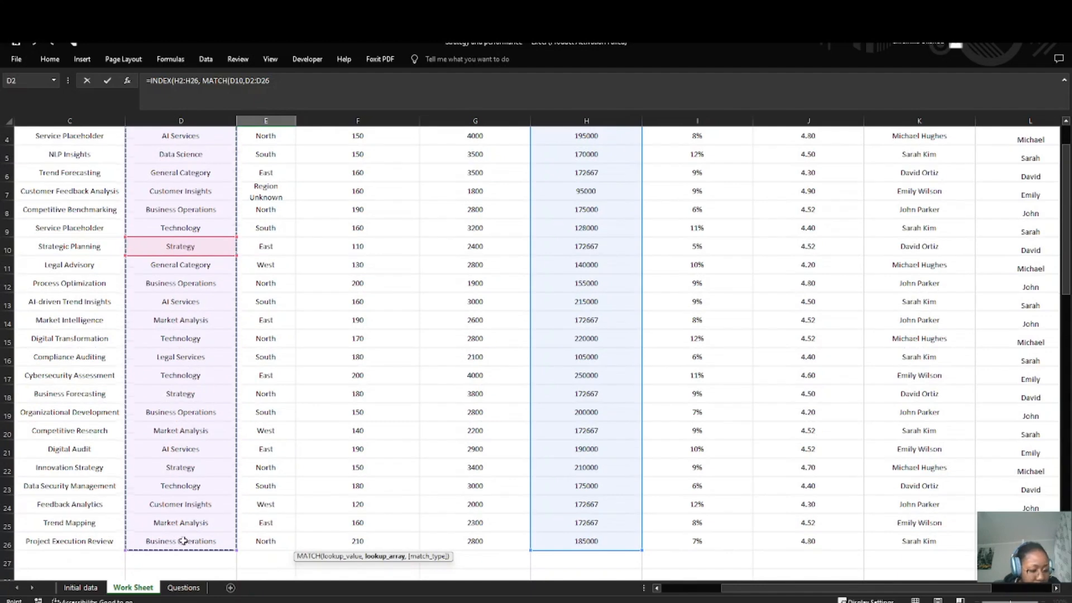
pyautogui.write(',')
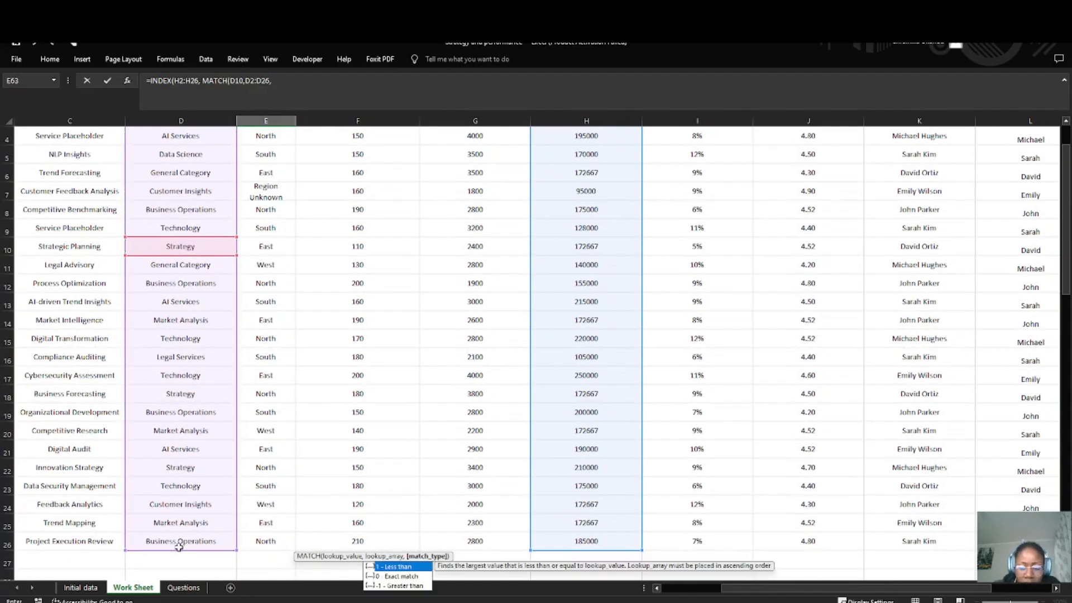
pyautogui.write('0')
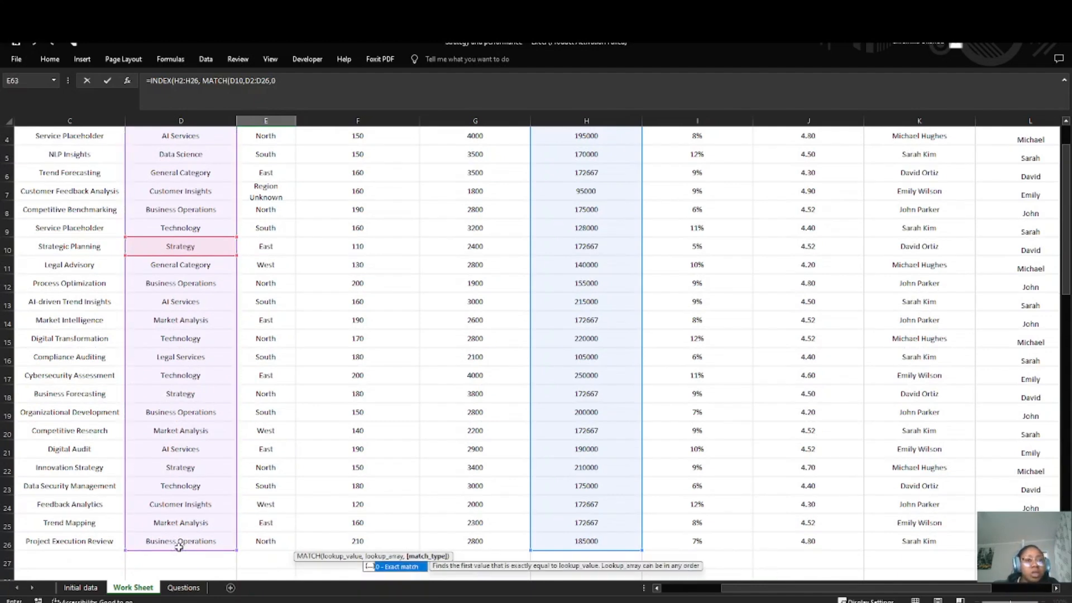
pyautogui.scroll(-8, 179, 544)
pyautogui.scroll(-9, 364, 529)
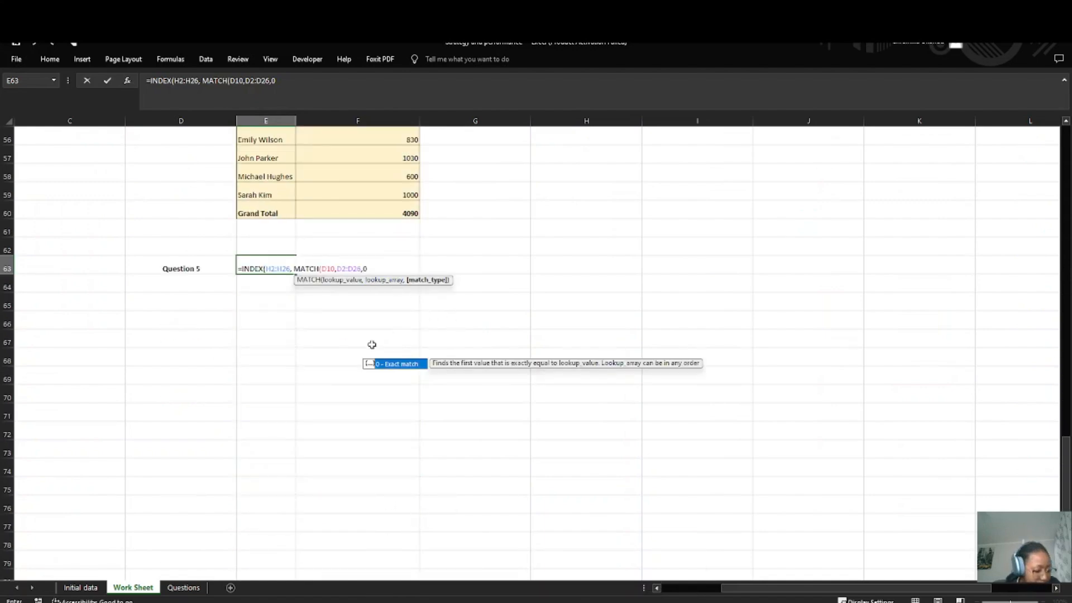
pyautogui.write('))')
pyautogui.press('Return')
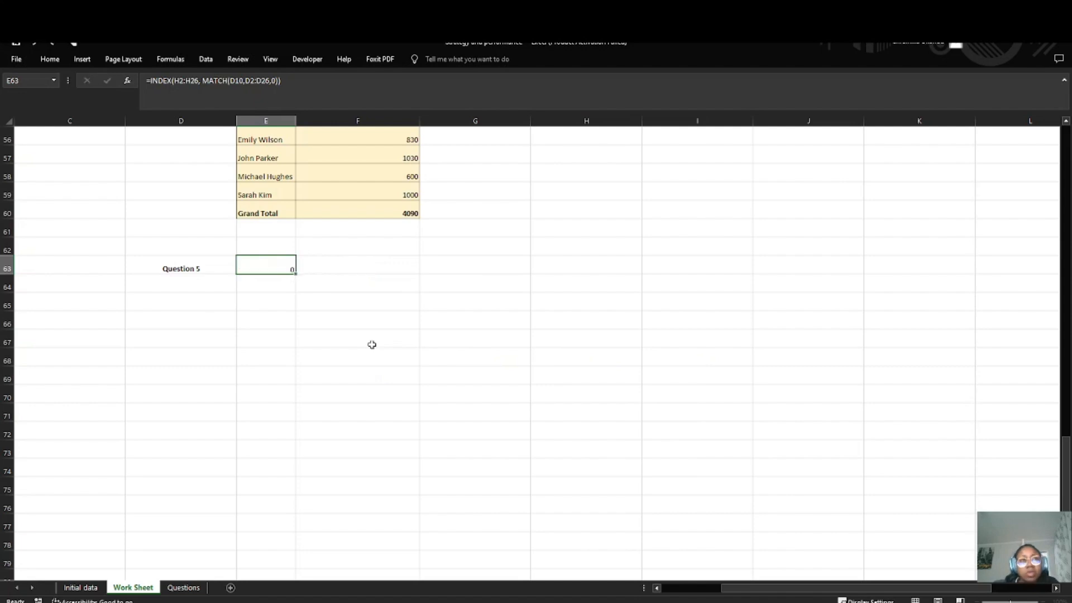
pyautogui.click(282, 268)
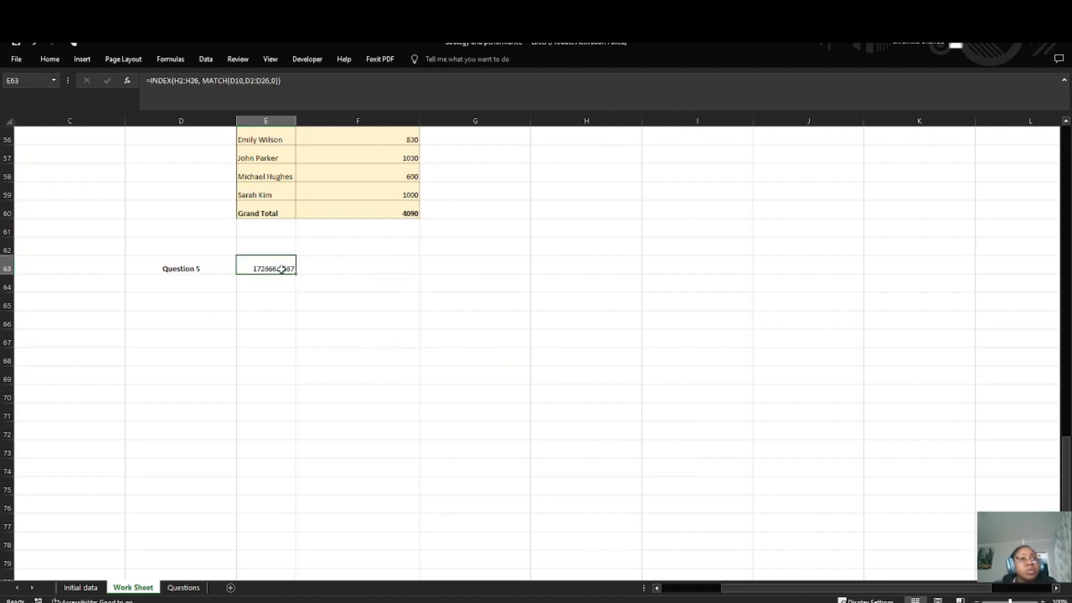
pyautogui.scroll(-1, 262, 346)
pyautogui.scroll(4, 261, 374)
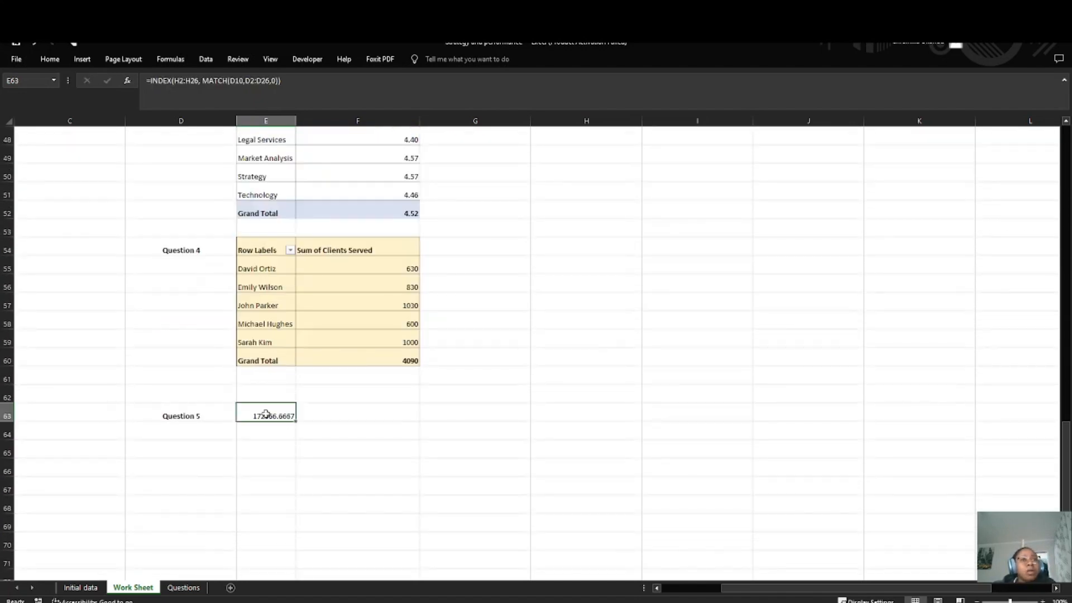
# Step: Move the Question 5 INDEX/MATCH formula from E63 to F63, and enter the label Strategy in E63
pyautogui.click(326, 412)
pyautogui.click(273, 414)
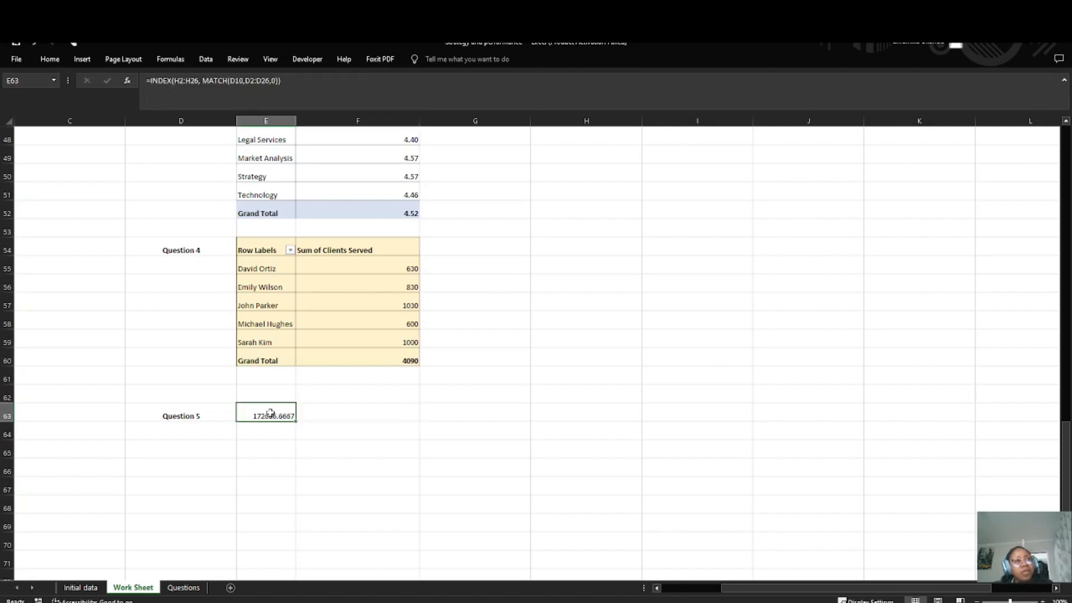
pyautogui.click(295, 80)
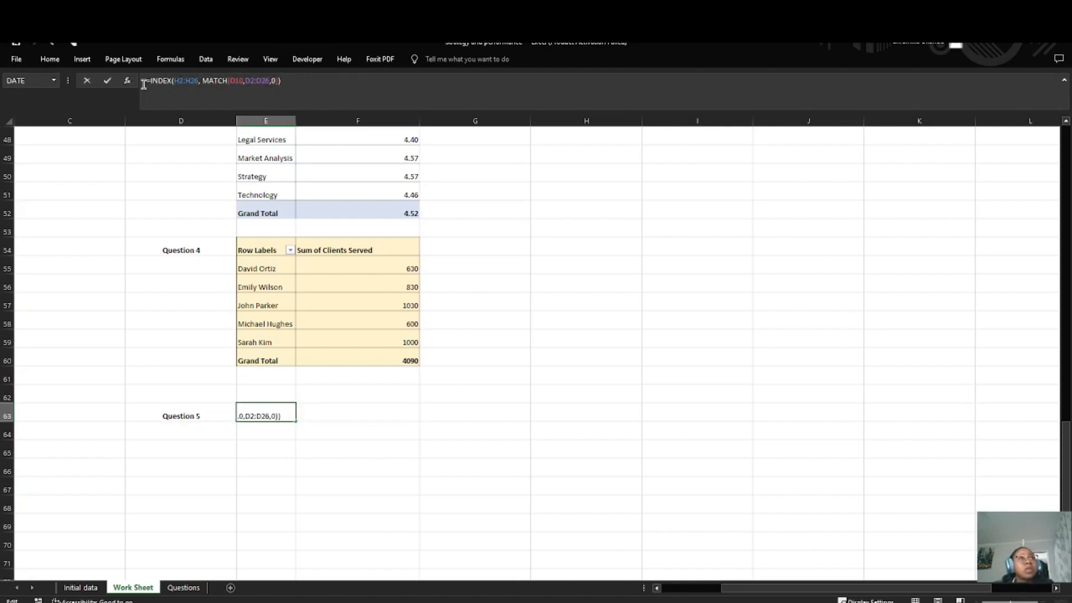
pyautogui.hotkey('ctrl', 'x')
pyautogui.doubleClick(325, 416)
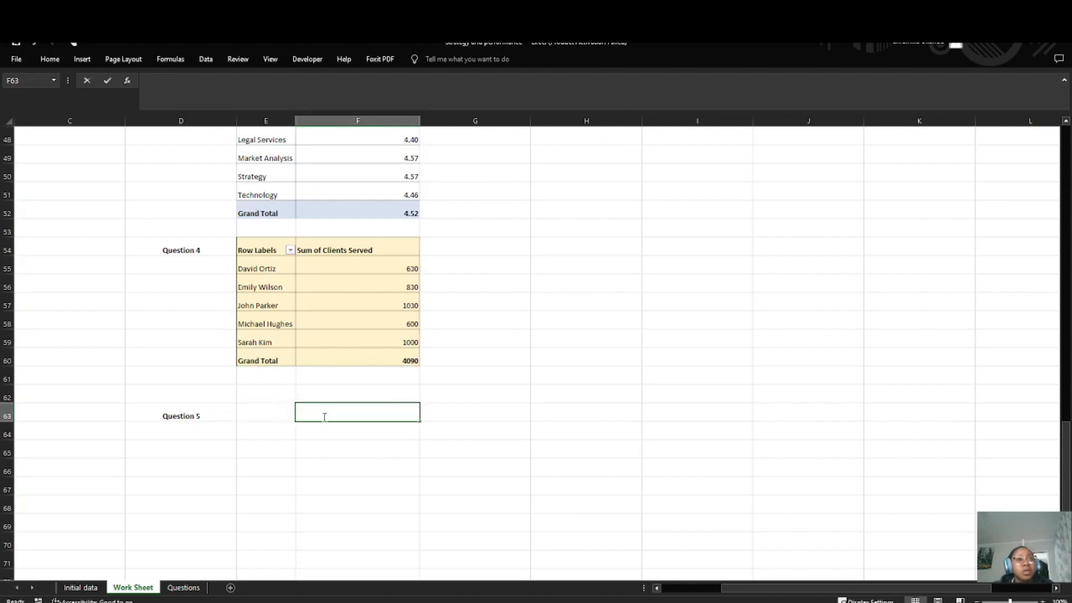
pyautogui.hotkey('ctrl', 'v')
pyautogui.press('Return')
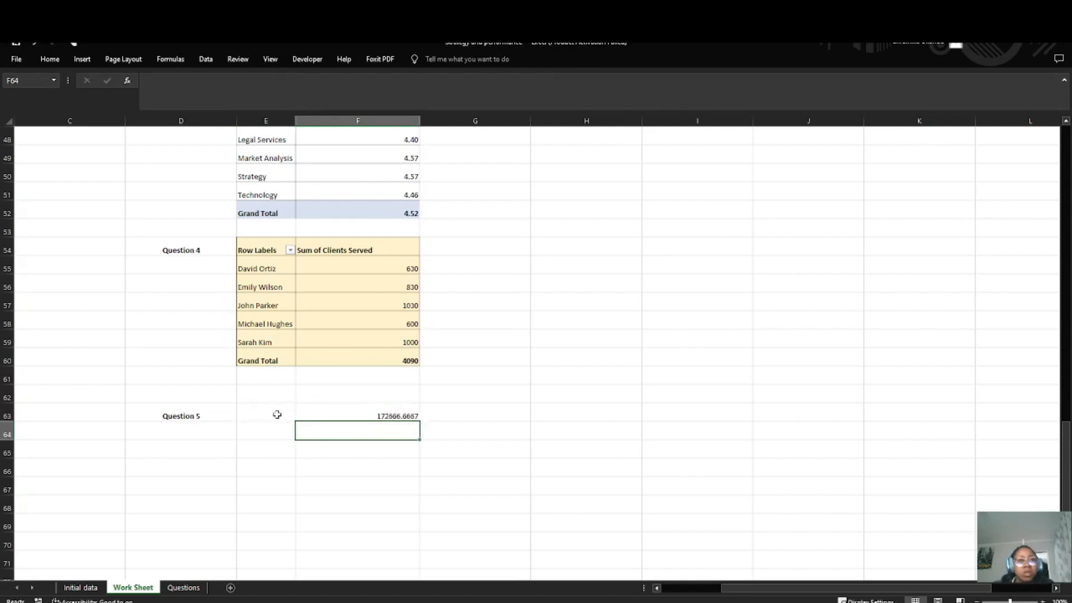
pyautogui.doubleClick(274, 413)
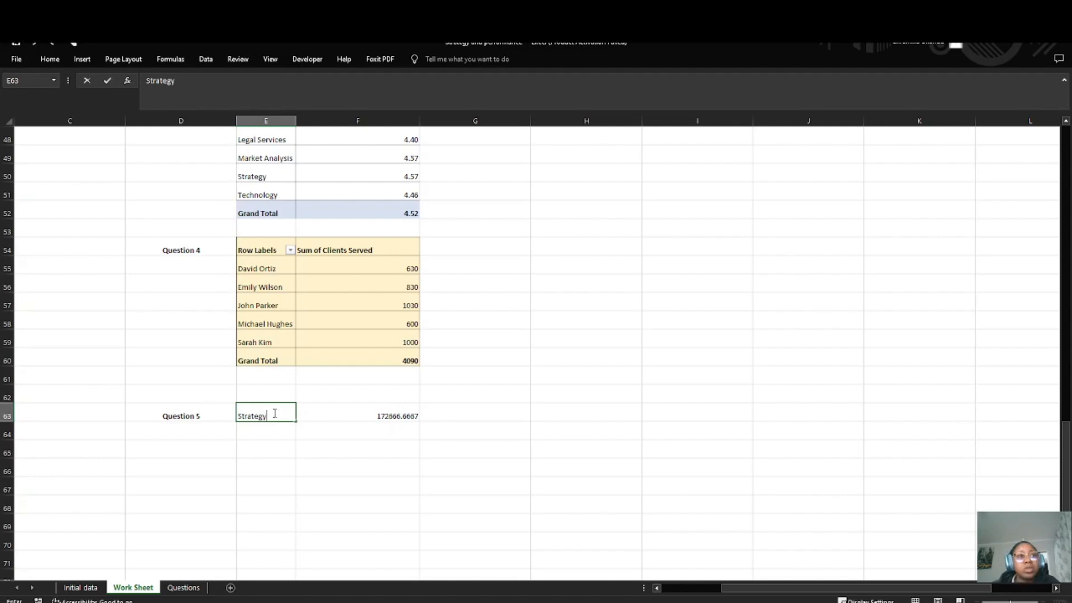
pyautogui.click(390, 414)
# Step: Reread the fifth Data Analysis question in the Questions sheet, and return to the data table in the Work Sheet
pyautogui.click(183, 587)
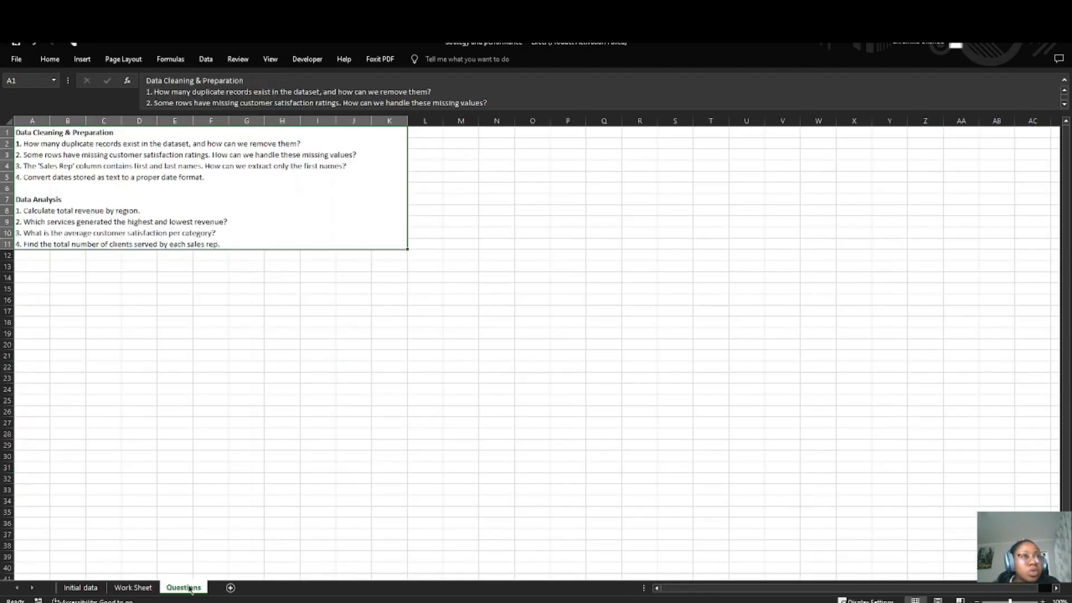
pyautogui.doubleClick(166, 223)
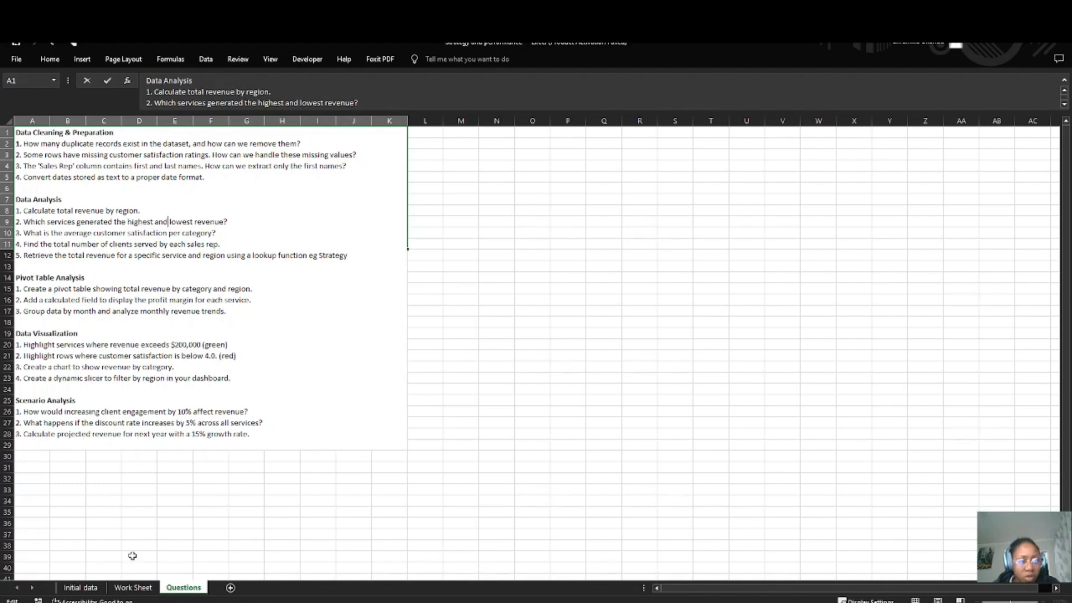
pyautogui.click(133, 587)
pyautogui.scroll(15, 153, 311)
pyautogui.scroll(-3, 150, 322)
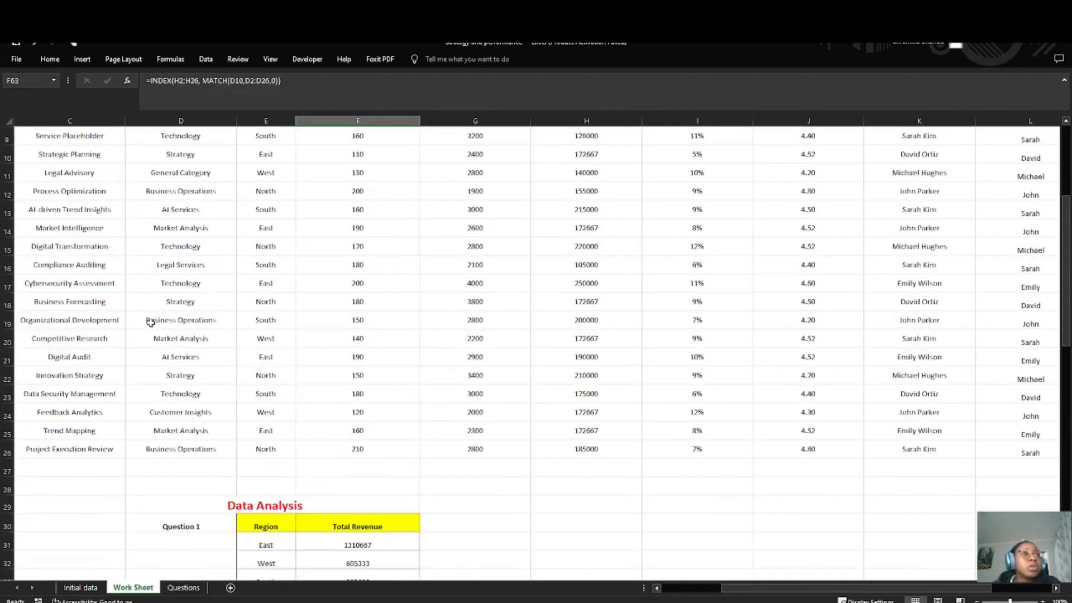
pyautogui.scroll(3, 150, 323)
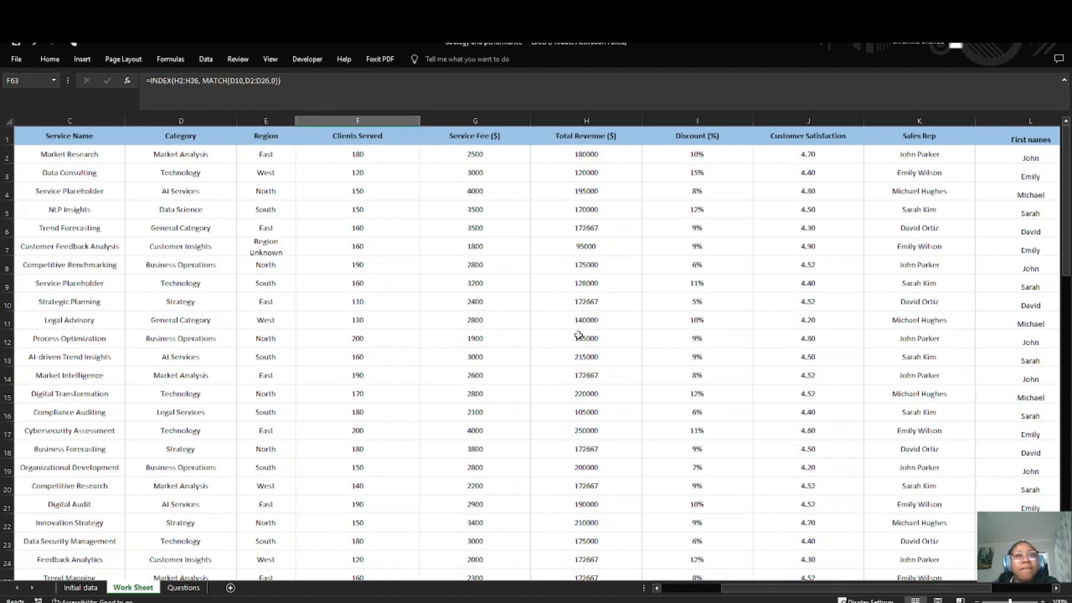
# Step: Compare the Total Revenue values of the Strategy category rows 10, 18 and 22 in the Work Sheet
pyautogui.click(584, 304)
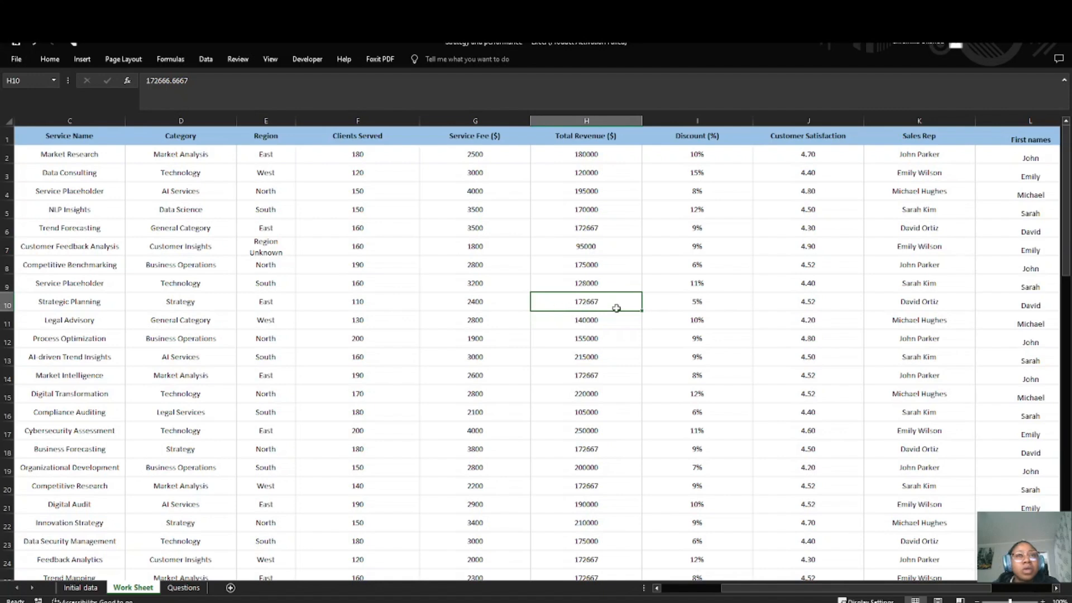
pyautogui.click(217, 447)
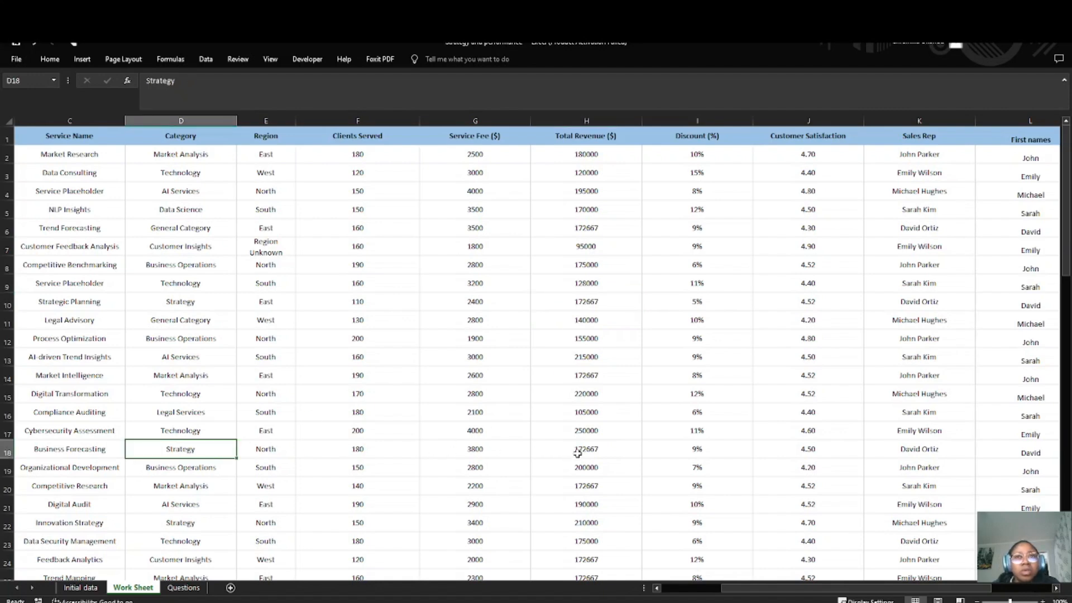
pyautogui.click(578, 454)
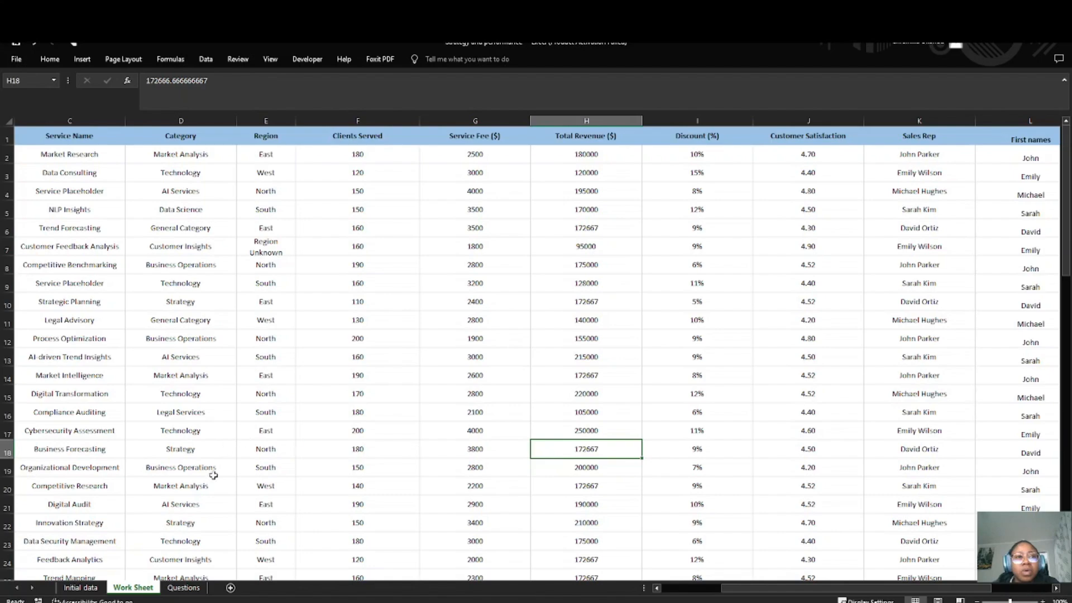
pyautogui.click(179, 525)
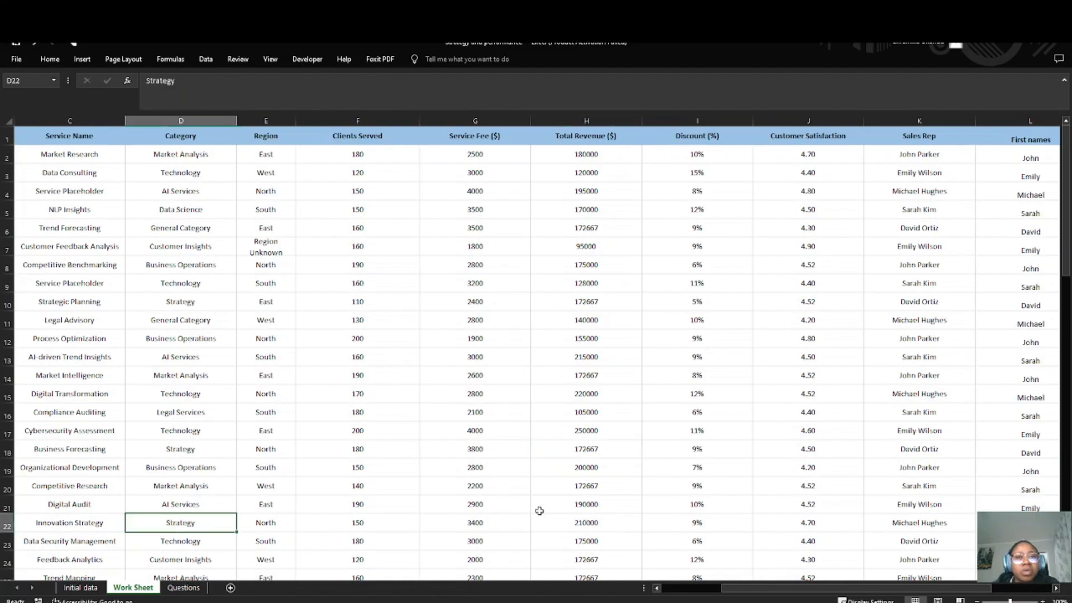
pyautogui.scroll(-9, 419, 477)
pyautogui.scroll(-7, 234, 483)
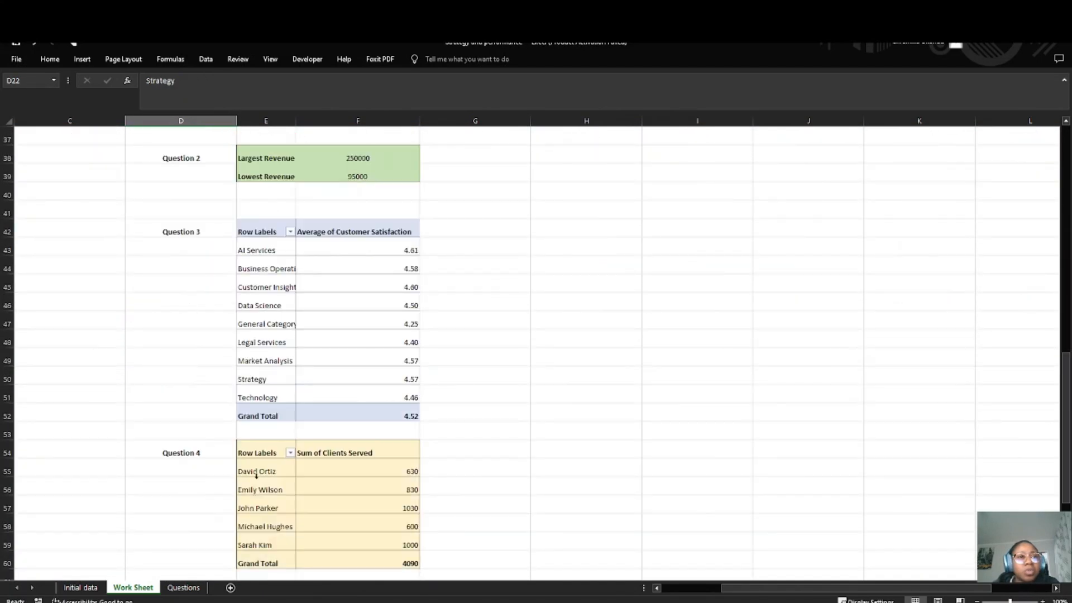
pyautogui.scroll(13, 397, 396)
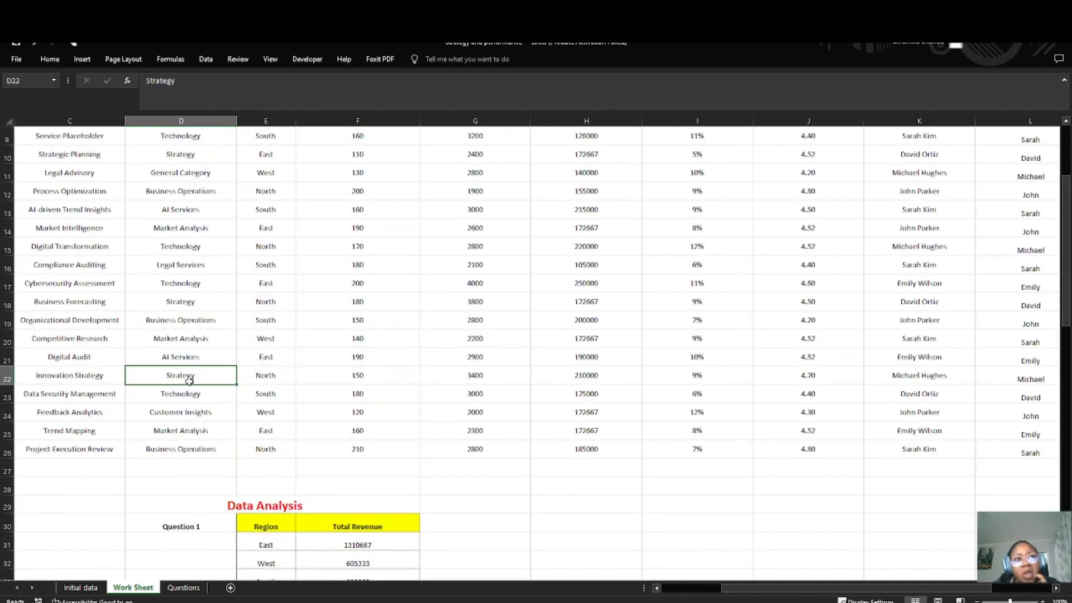
pyautogui.click(176, 305)
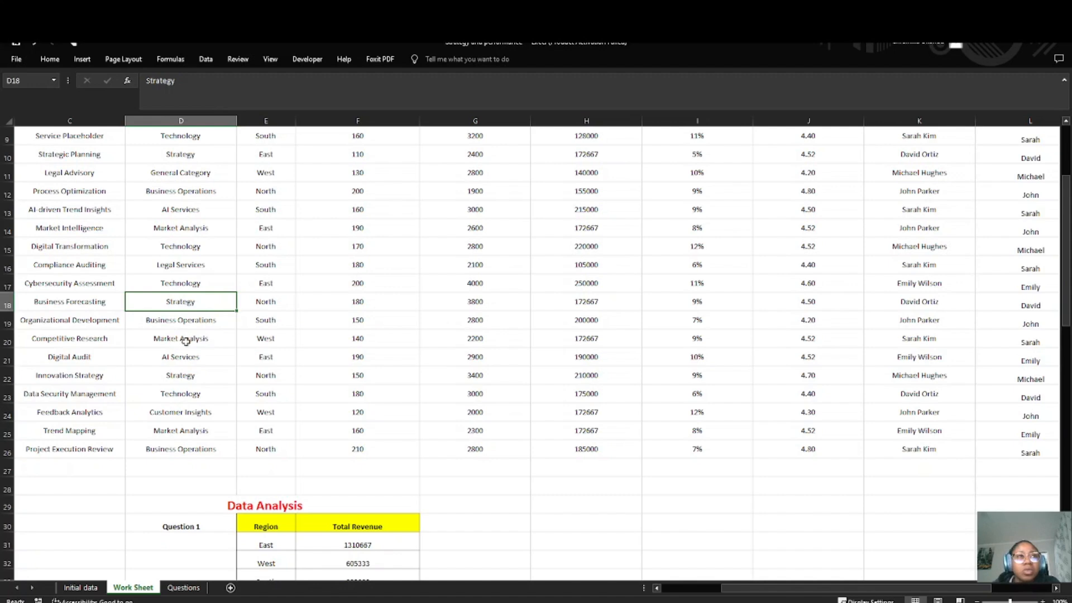
pyautogui.scroll(1, 179, 378)
pyautogui.scroll(2, 180, 378)
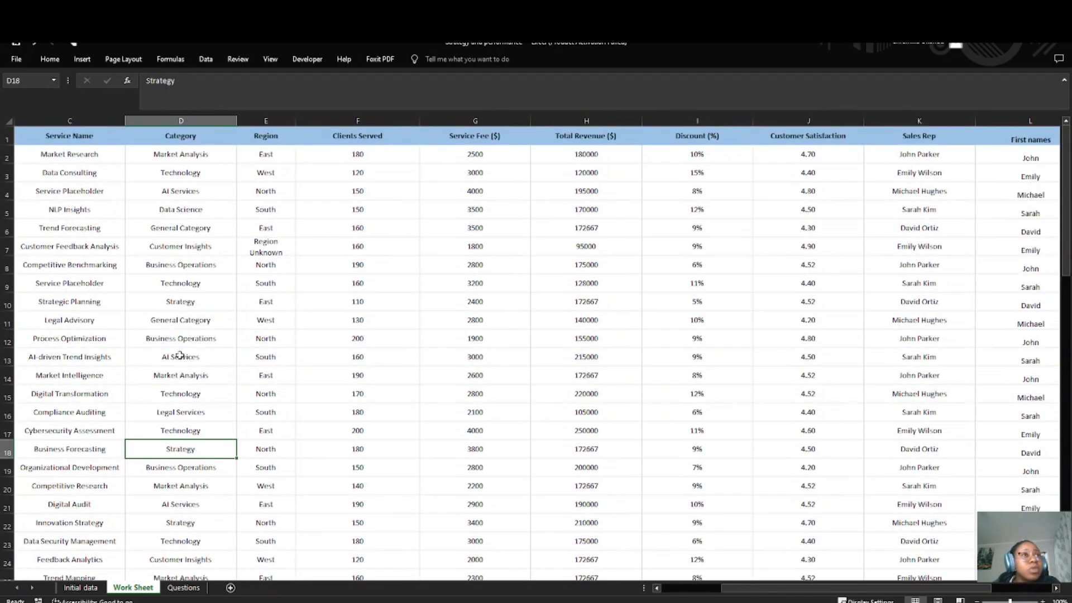
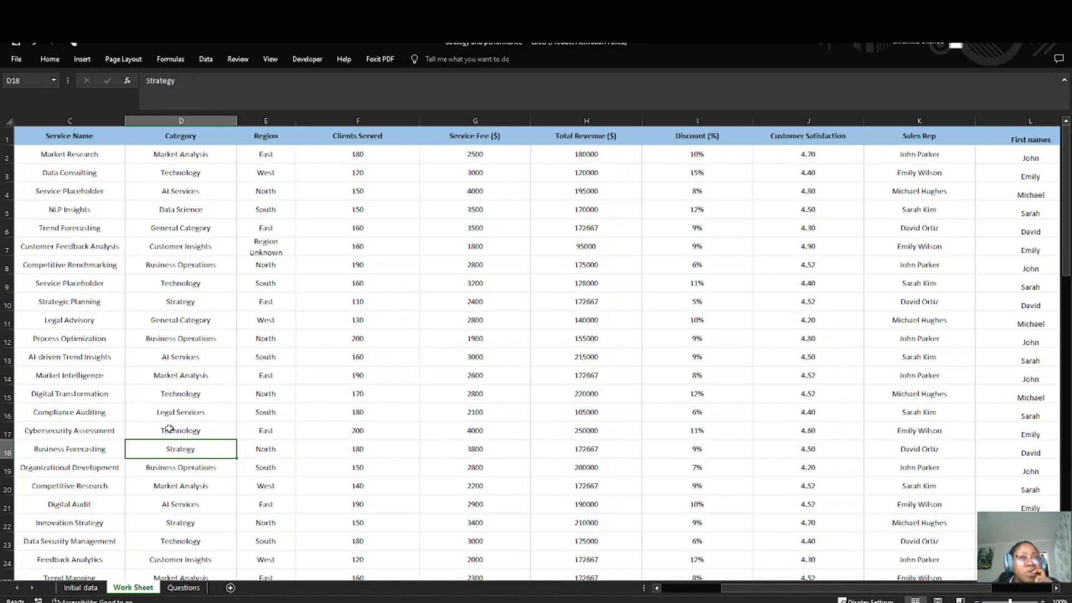
# Step: Review the Question 5 result in the Work Sheet, and reread the service and region lookup requirement in the Questions sheet
pyautogui.scroll(-3, 163, 430)
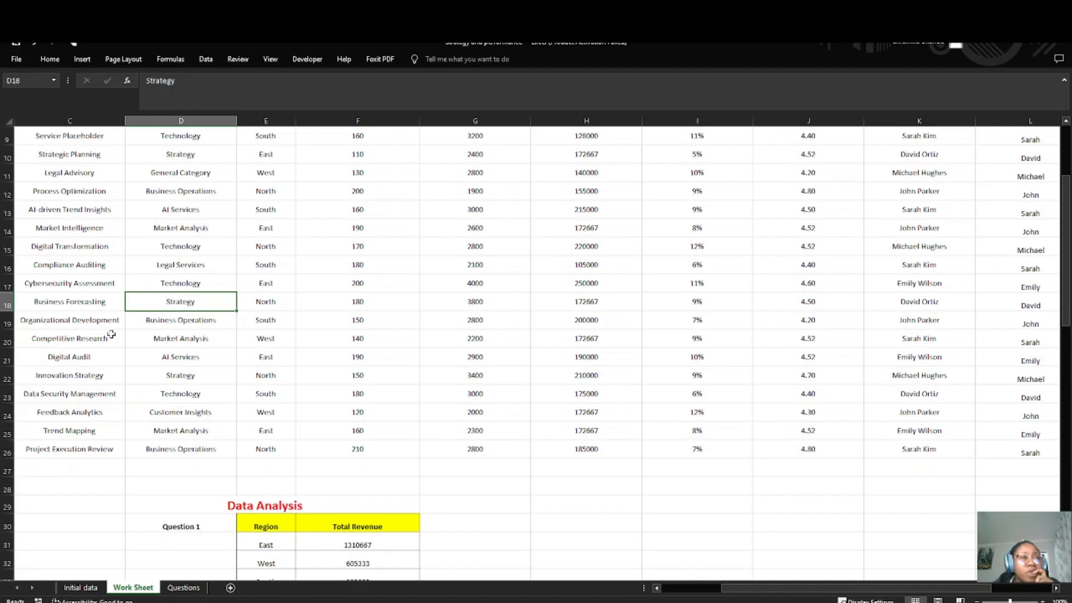
pyautogui.hotkey('alt', 'Tab')
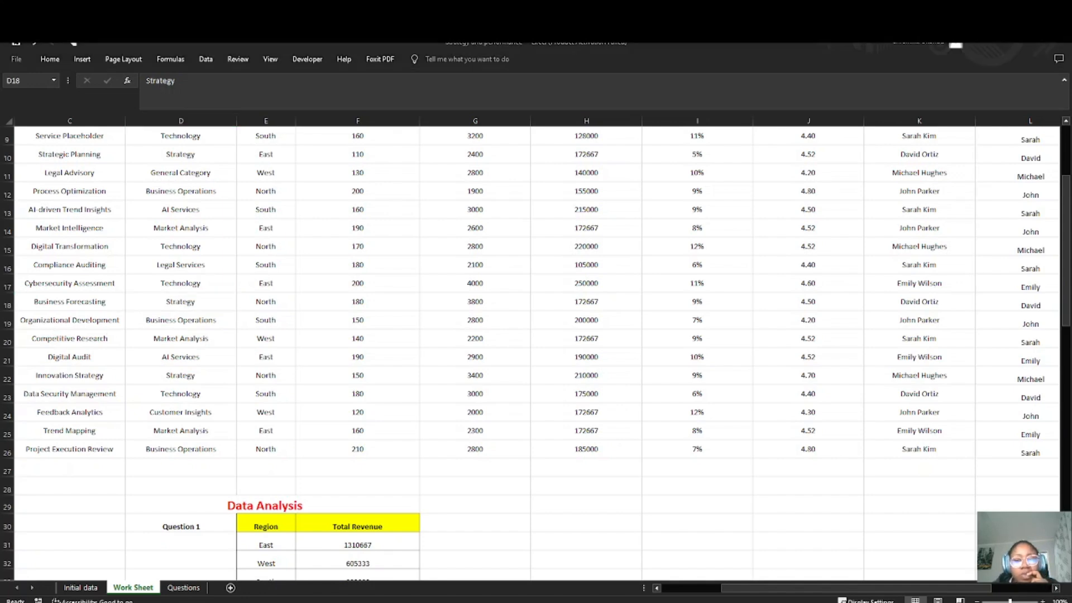
pyautogui.scroll(-13, 536, 351)
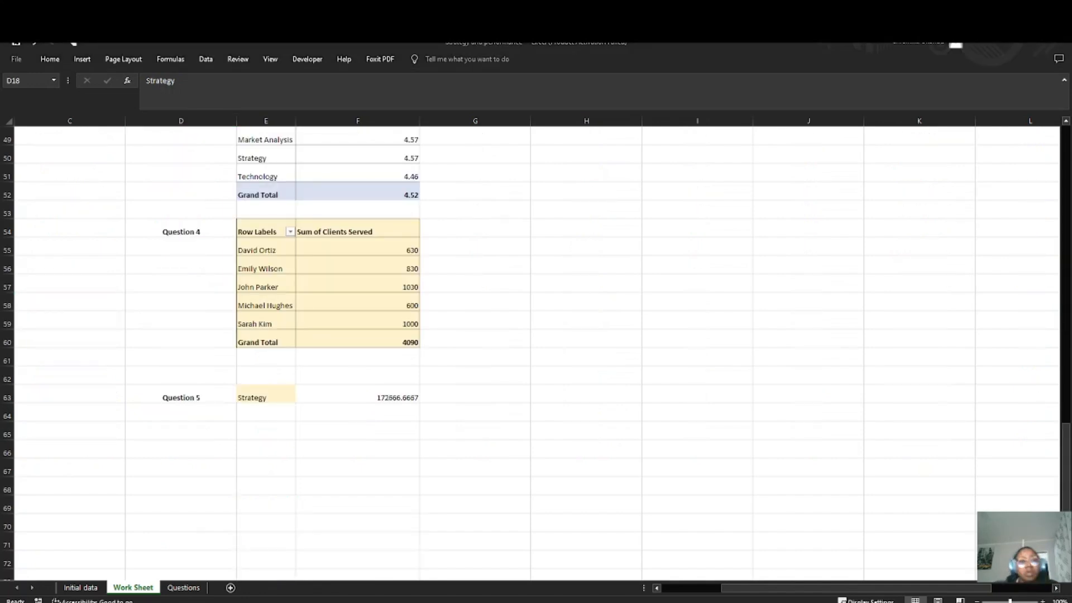
pyautogui.doubleClick(388, 395)
pyautogui.scroll(-2, 321, 385)
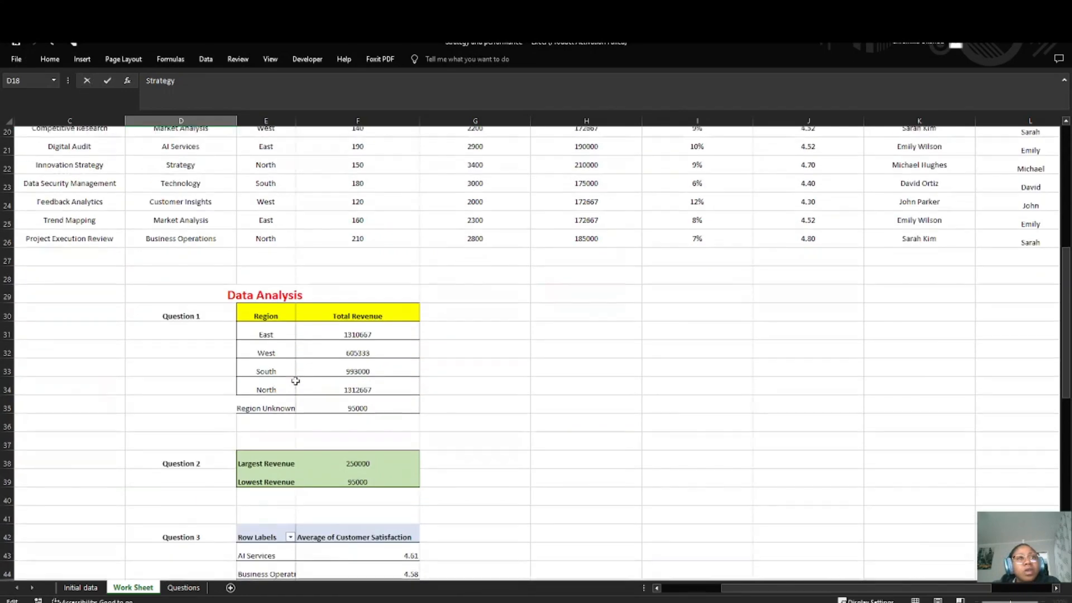
pyautogui.scroll(5, 251, 324)
pyautogui.click(182, 588)
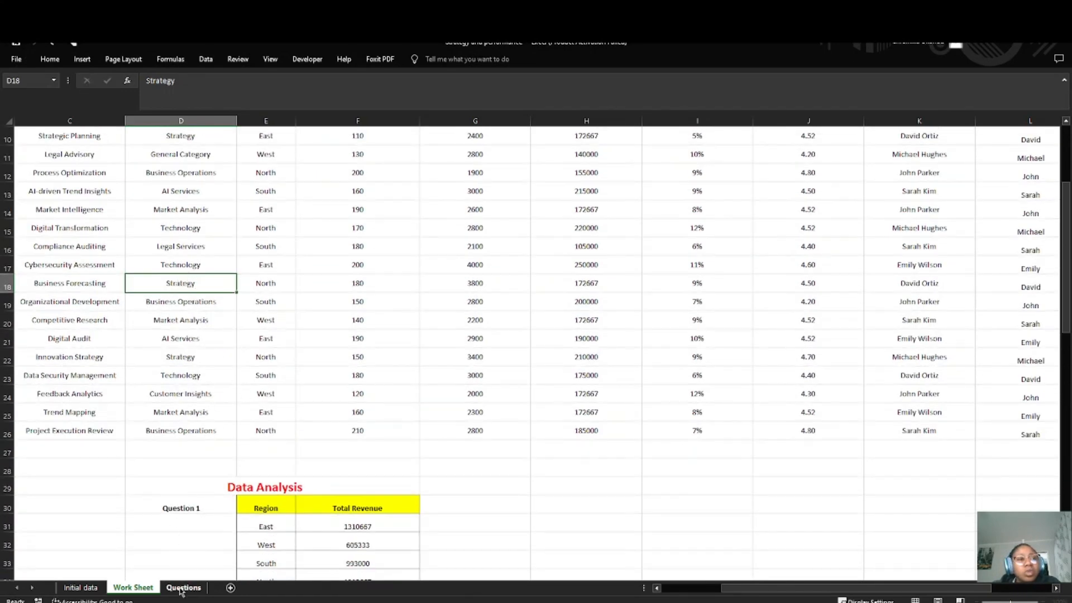
pyautogui.click(282, 266)
pyautogui.doubleClick(278, 243)
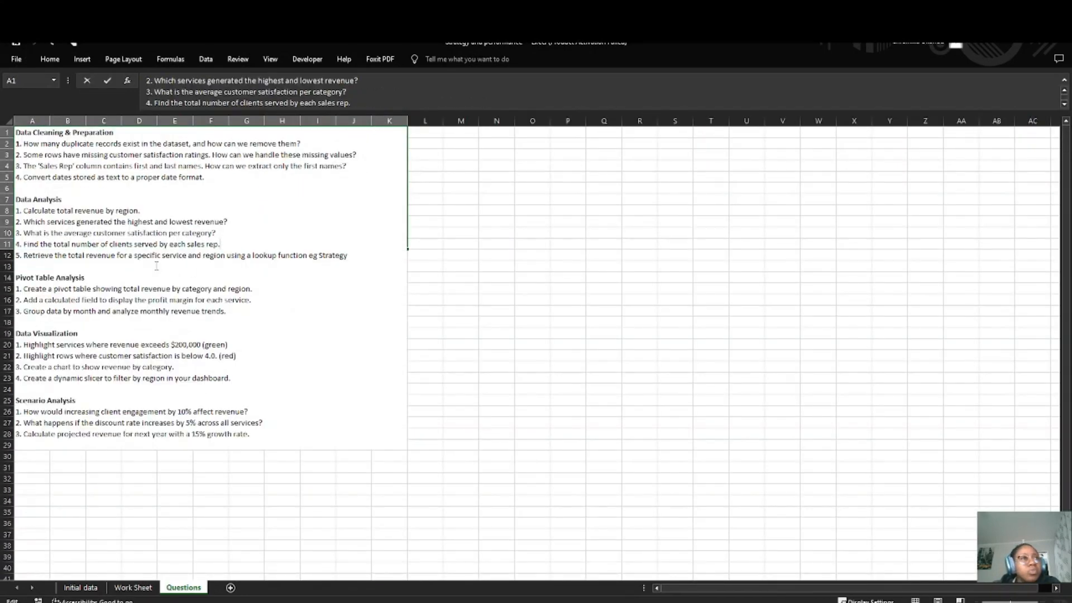
pyautogui.moveTo(70, 255); pyautogui.dragTo(223, 263)
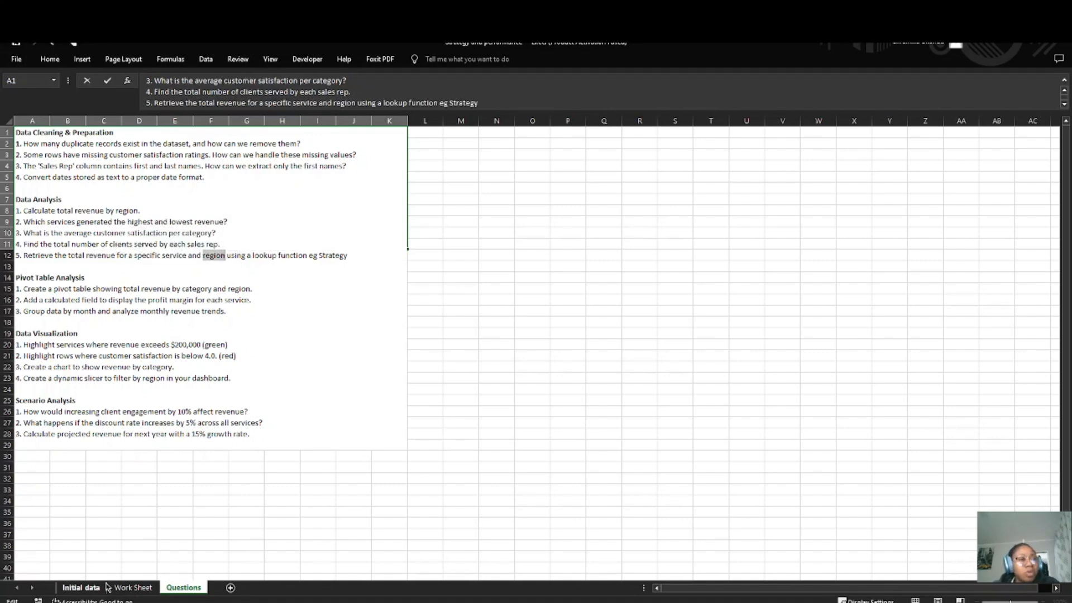
# Step: Edit the Question 5 formula in F63 of the Work Sheet so MATCH's lookup array reads D2:D26 = "Strategy"
pyautogui.click(127, 588)
pyautogui.scroll(-15, 338, 545)
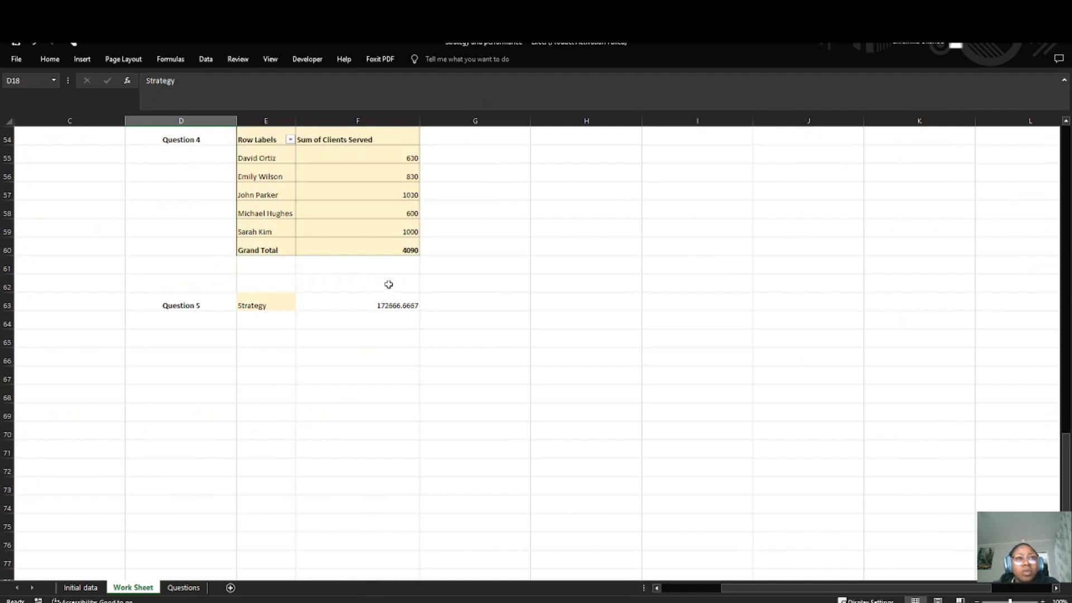
pyautogui.doubleClick(388, 301)
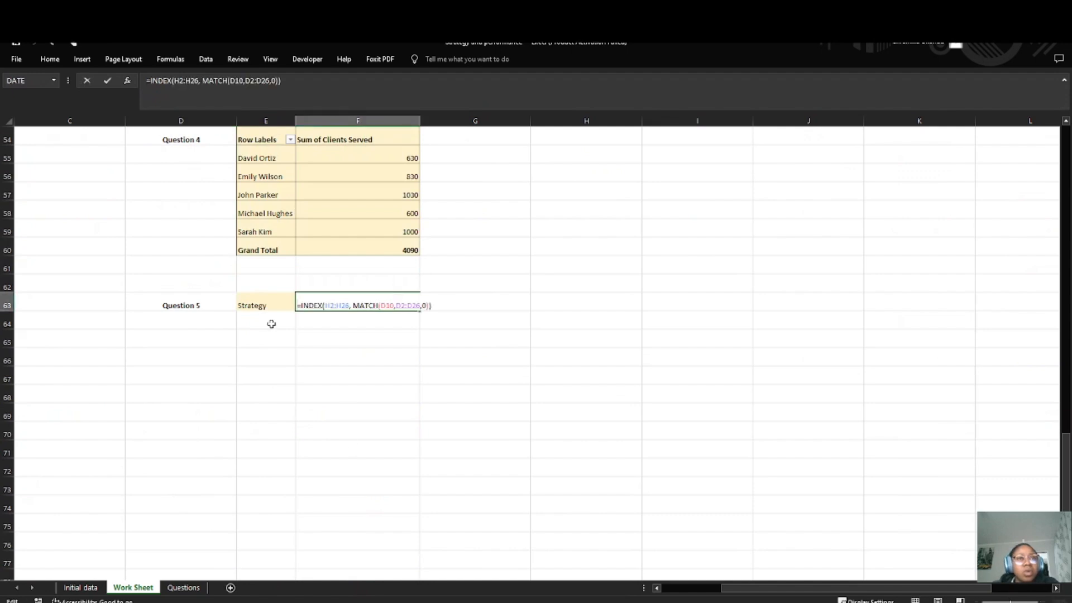
pyautogui.click(418, 306)
pyautogui.write('= ')
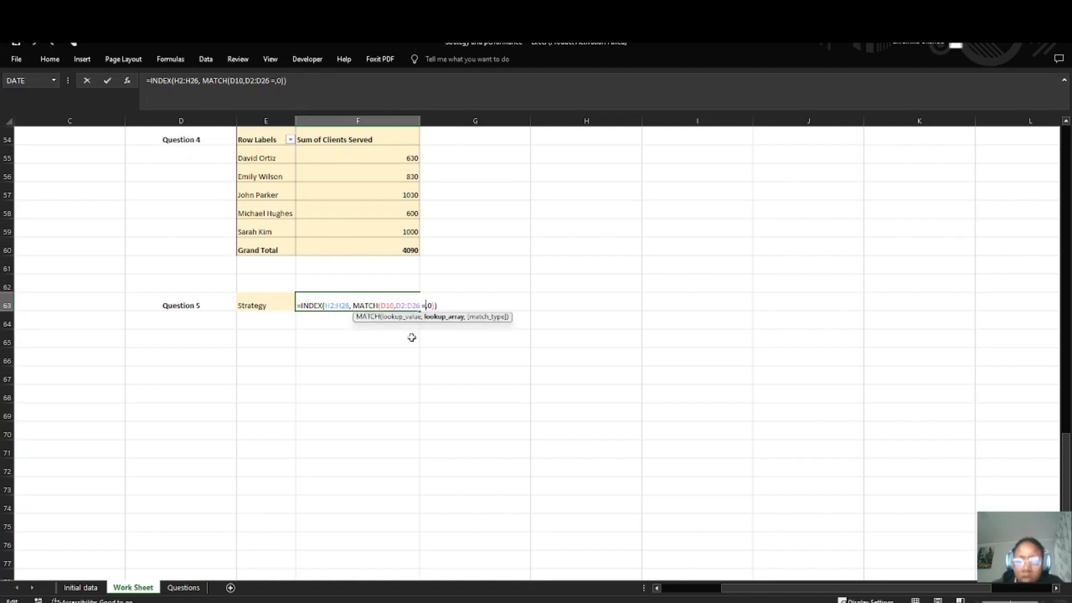
pyautogui.write('"')
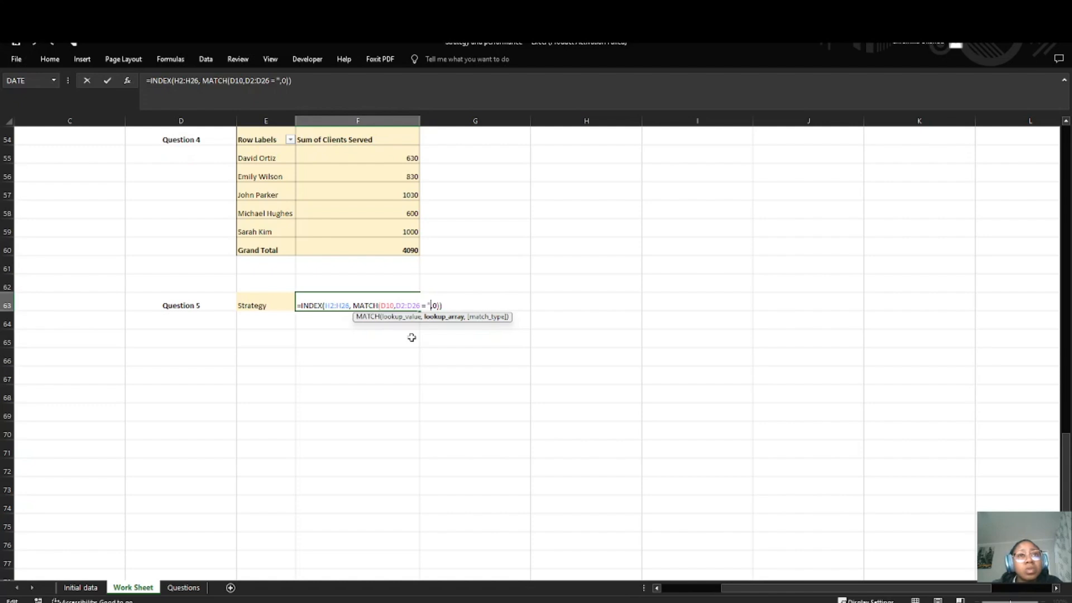
pyautogui.write('Strategy')
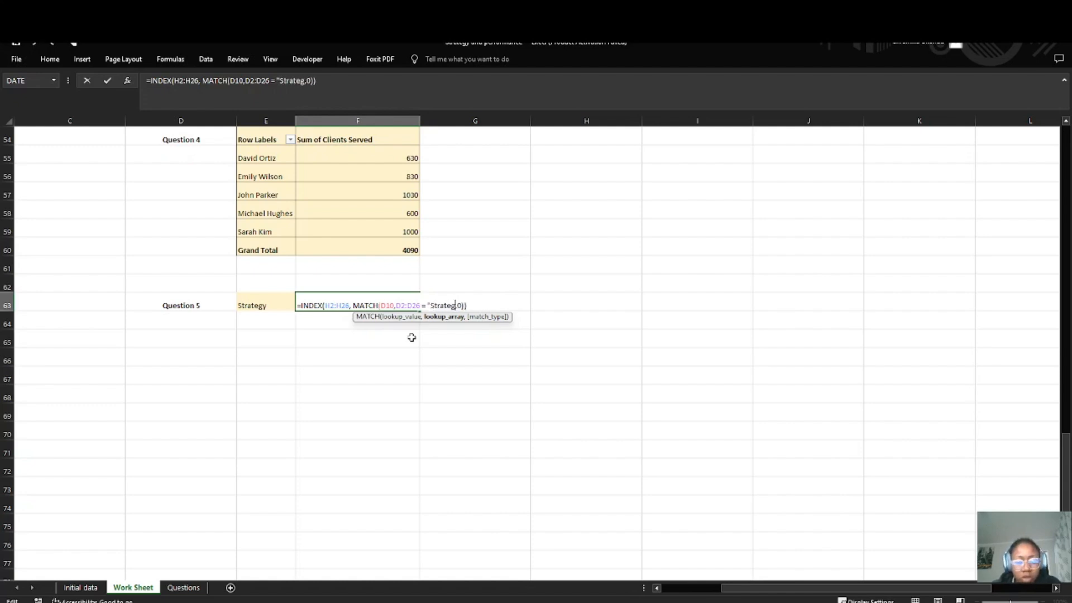
pyautogui.write('"')
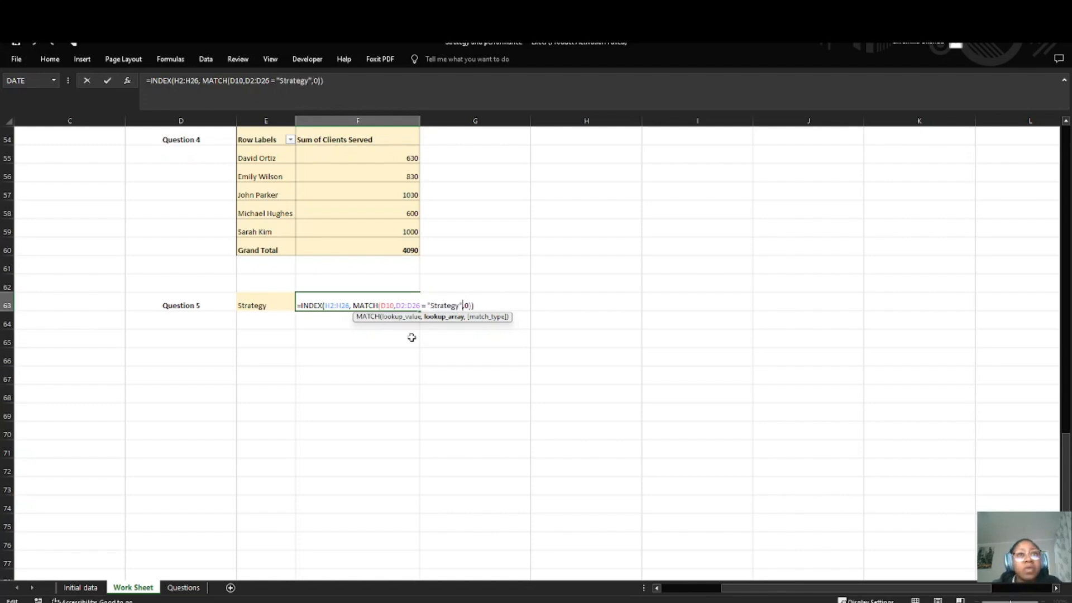
# Step: Insert *( before the 0 in the F63 formula, and add a closing parenthesis after "Strategy"
pyautogui.press('Right')
pyautogui.press('Right')
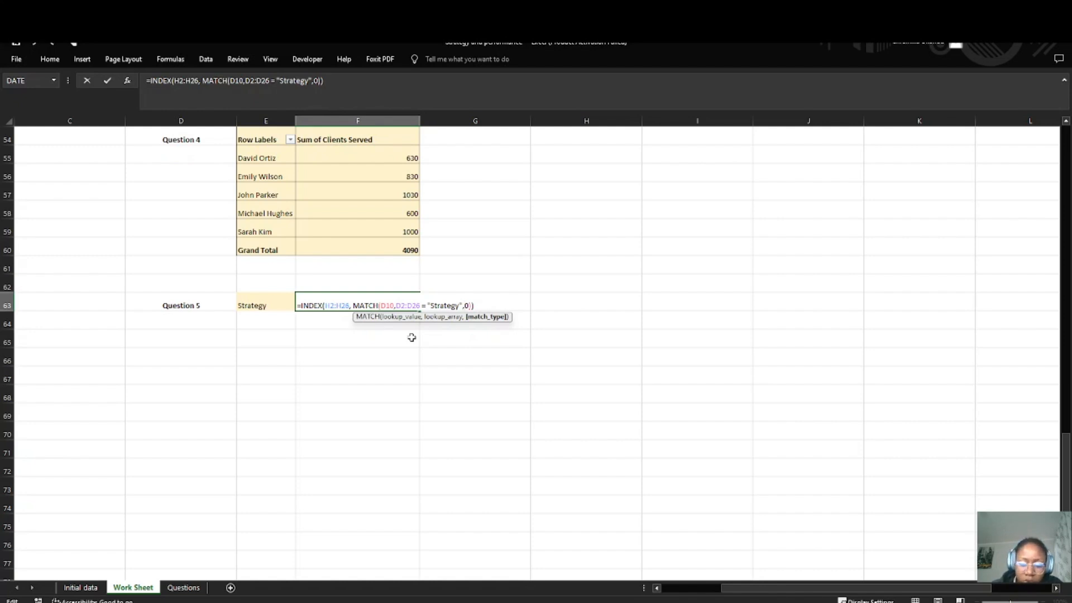
pyautogui.write('"')
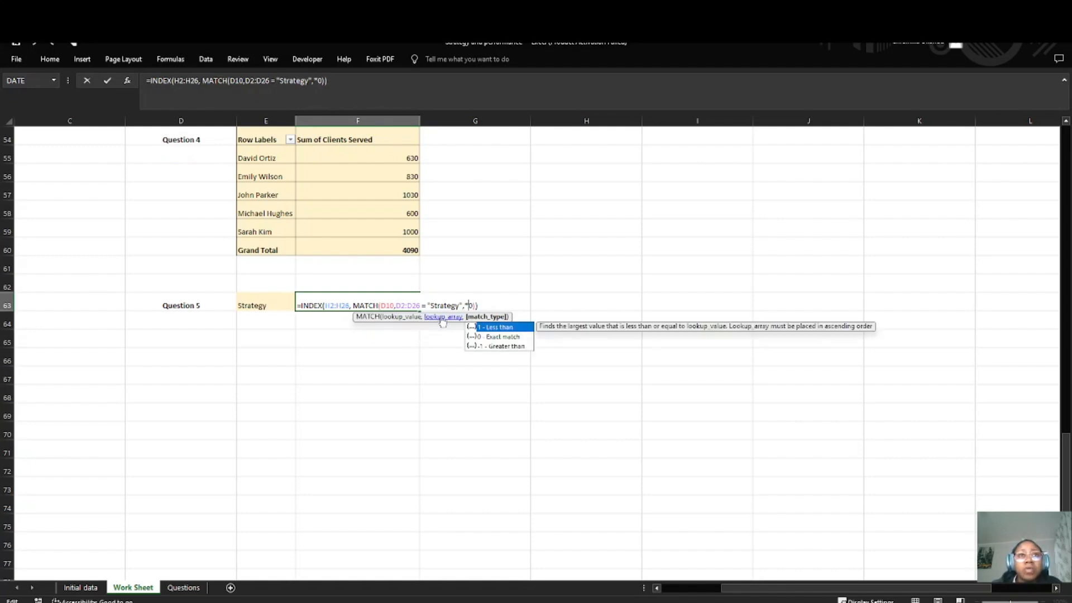
pyautogui.scroll(15, 373, 281)
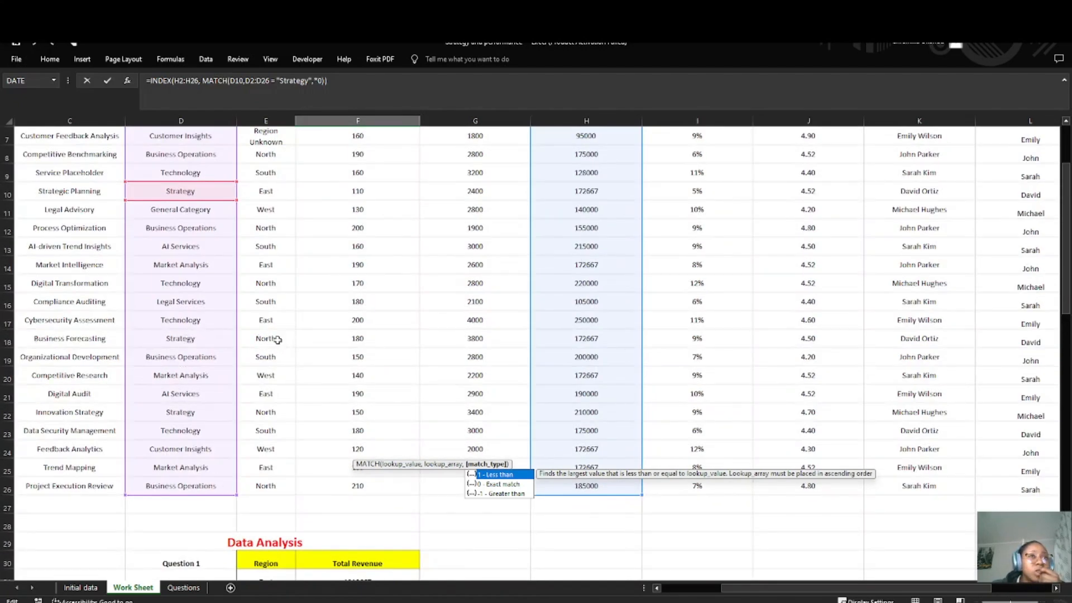
pyautogui.scroll(-9, 290, 391)
pyautogui.scroll(-6, 293, 398)
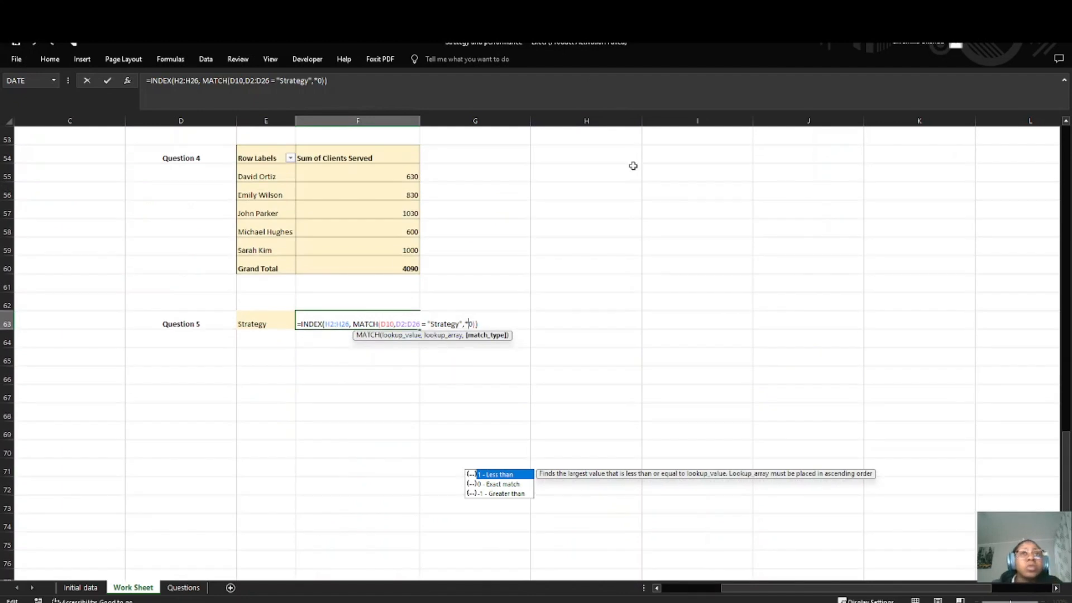
pyautogui.write('(')
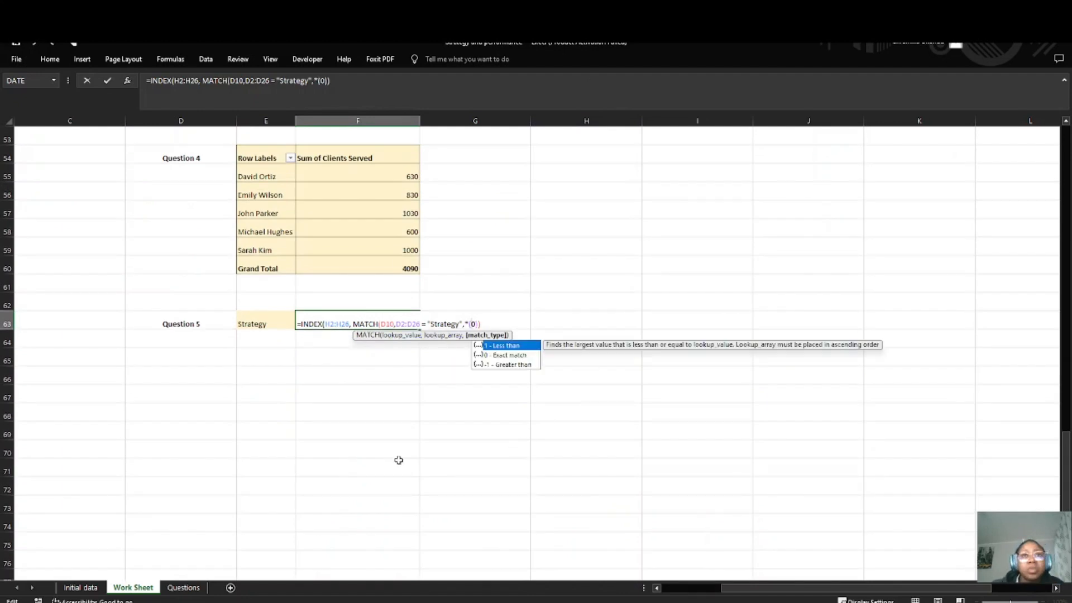
pyautogui.press('Left')
pyautogui.press('Left')
pyautogui.press('Left')
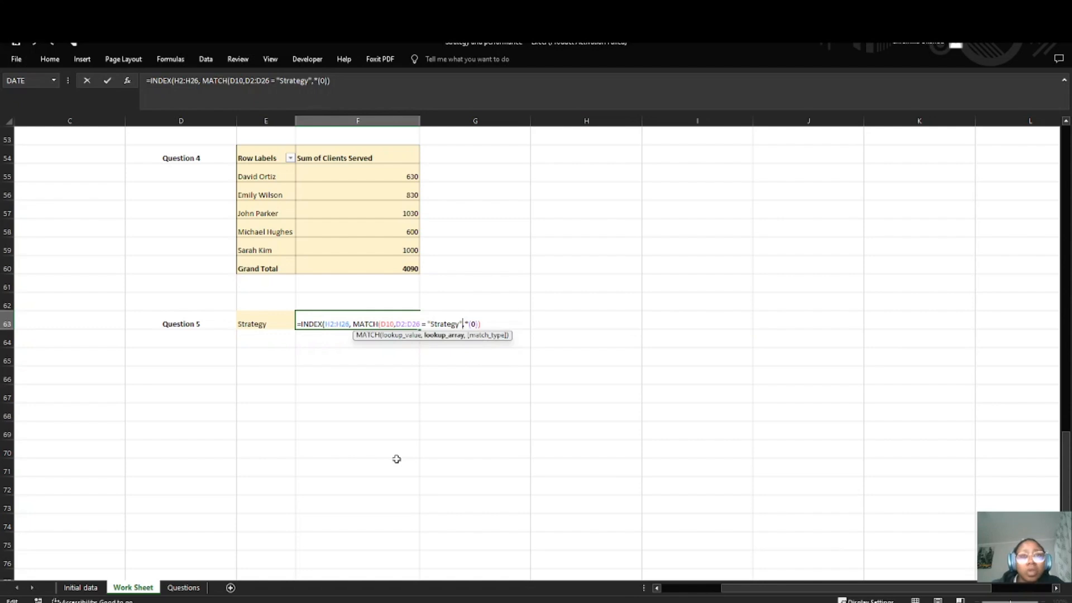
pyautogui.write(')')
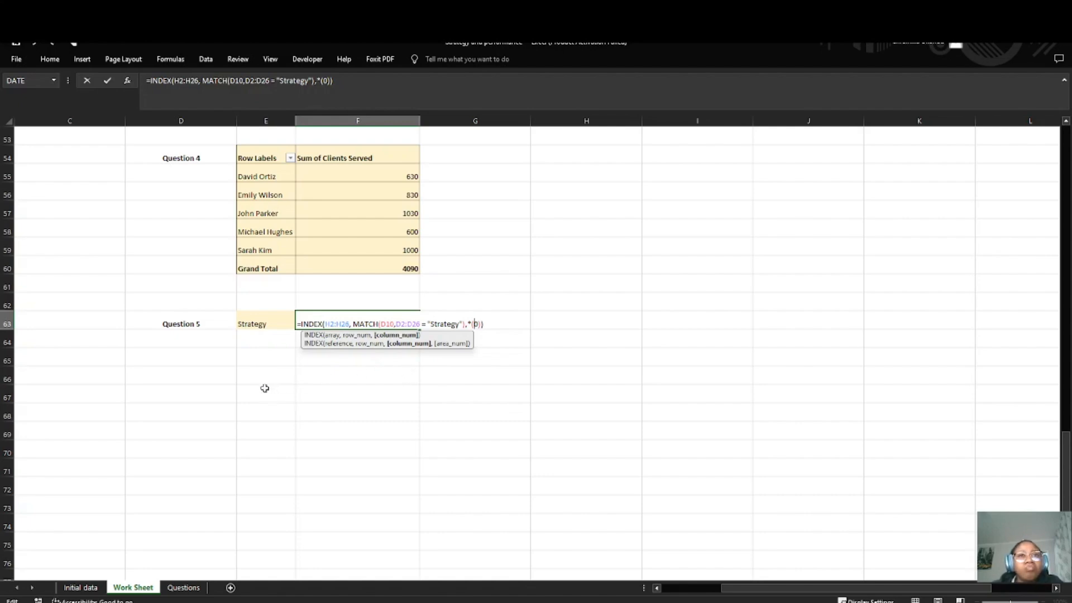
# Step: Insert the Region range E2:E26 after the *( in the F63 formula
pyautogui.click(203, 312)
pyautogui.scroll(2, 204, 309)
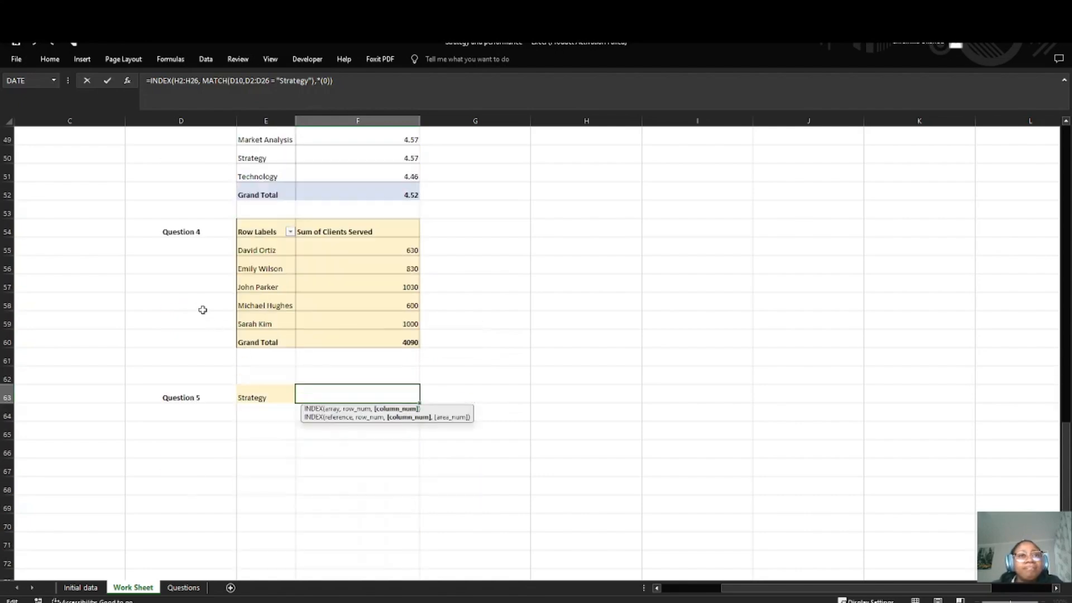
pyautogui.scroll(-2, 204, 309)
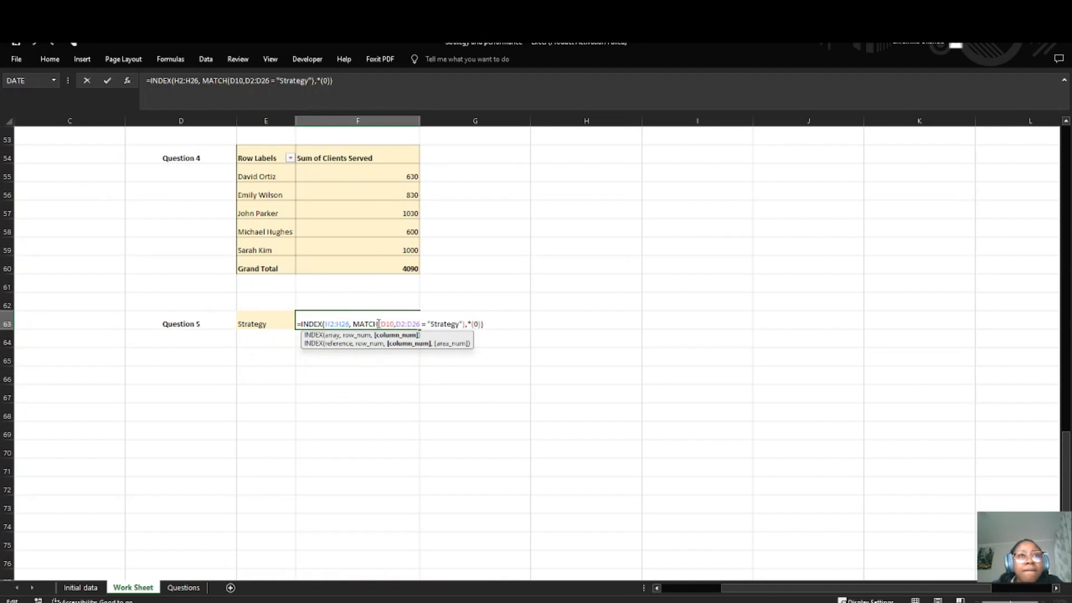
pyautogui.scroll(17, 187, 251)
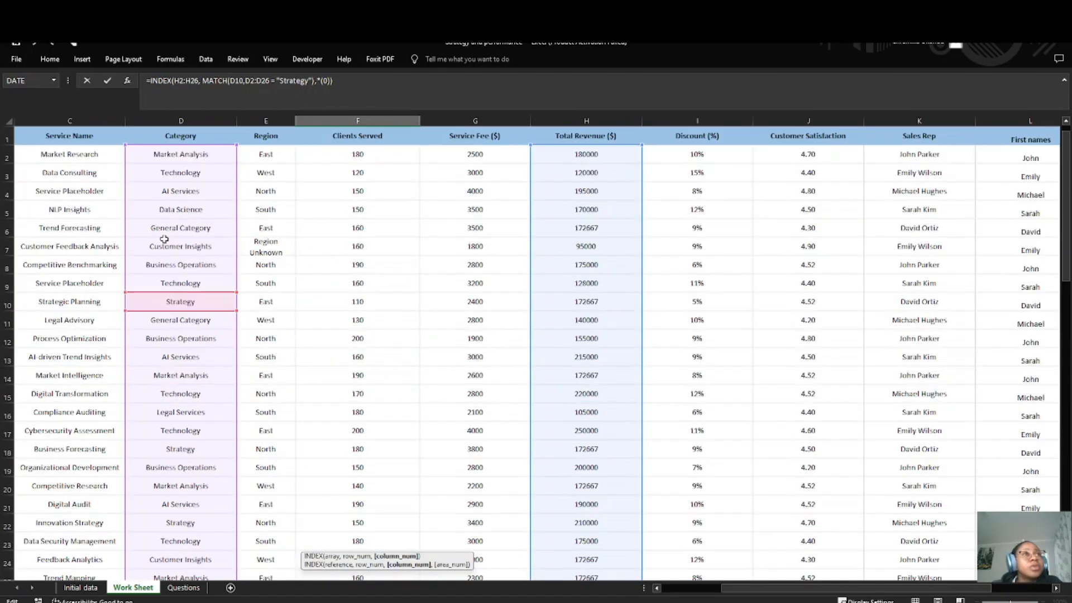
pyautogui.scroll(-5, 196, 307)
pyautogui.scroll(1, 199, 339)
pyautogui.scroll(4, 266, 309)
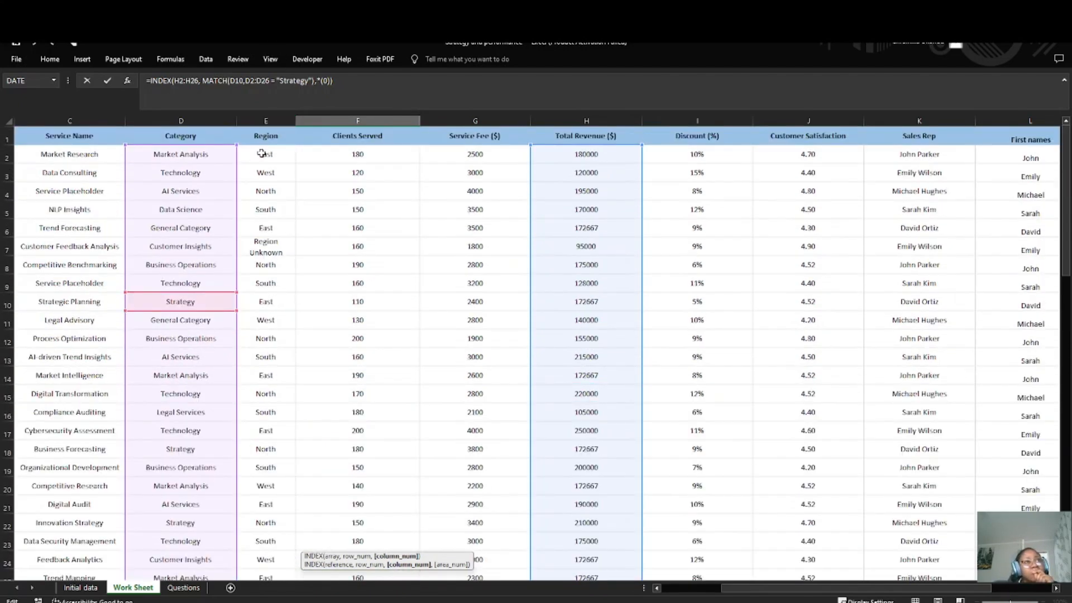
pyautogui.moveTo(262, 153); pyautogui.dragTo(266, 339)
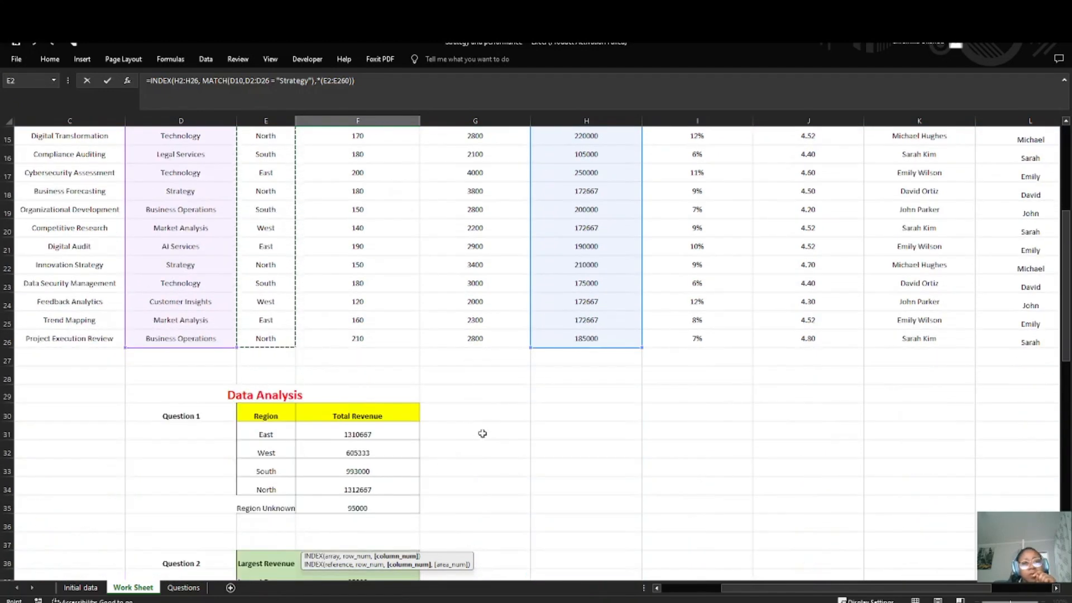
pyautogui.scroll(-12, 483, 433)
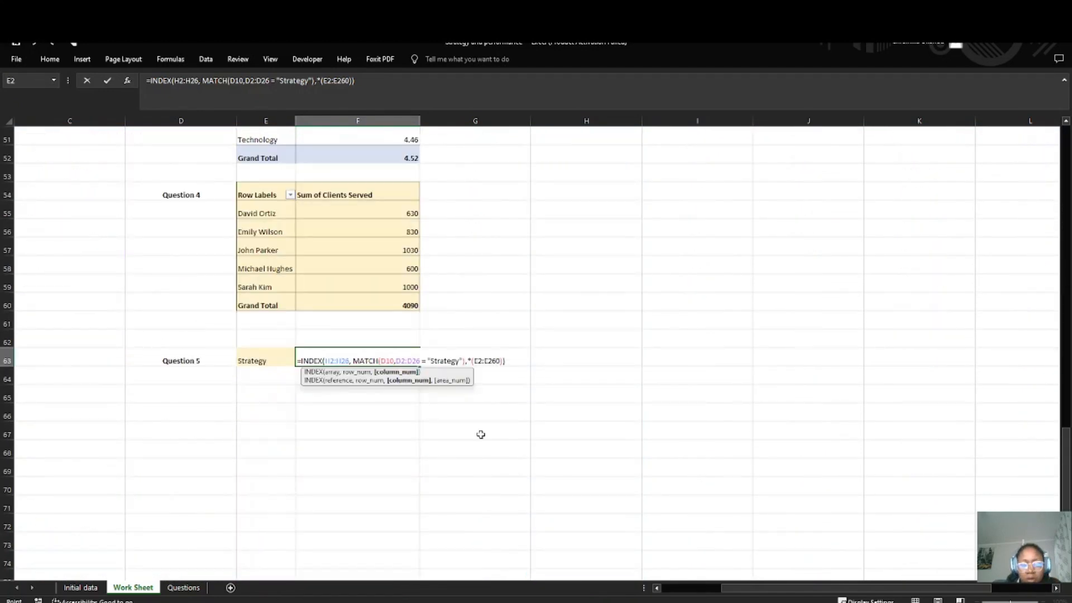
# Step: Complete the region condition in F63 as E2:E26 = "North", close its parenthesis, and separate the final 0 with a comma
pyautogui.write(',')
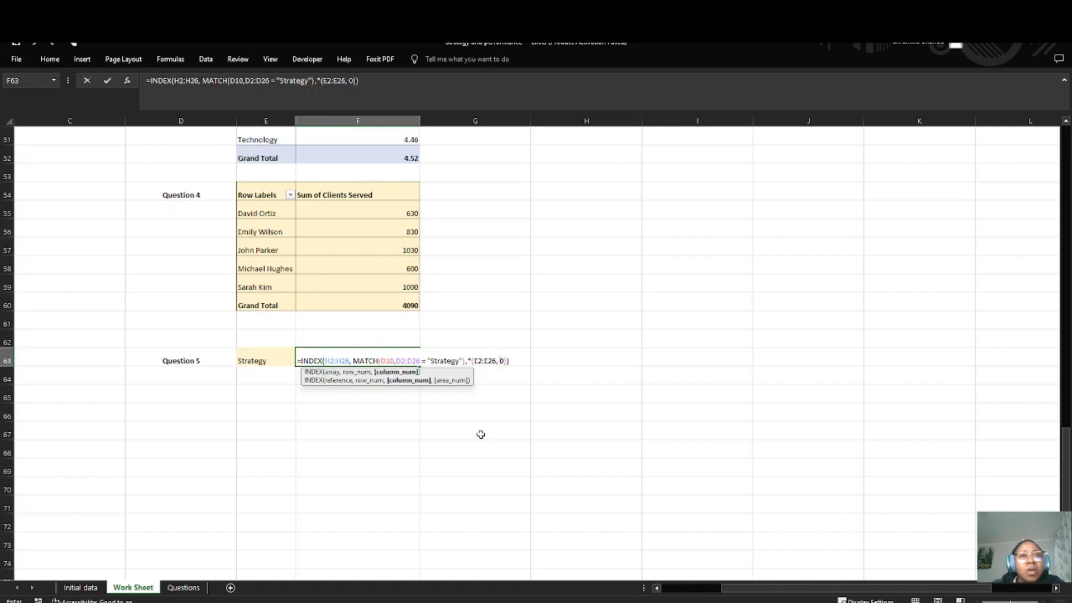
pyautogui.press('BackSpace')
pyautogui.press('BackSpace')
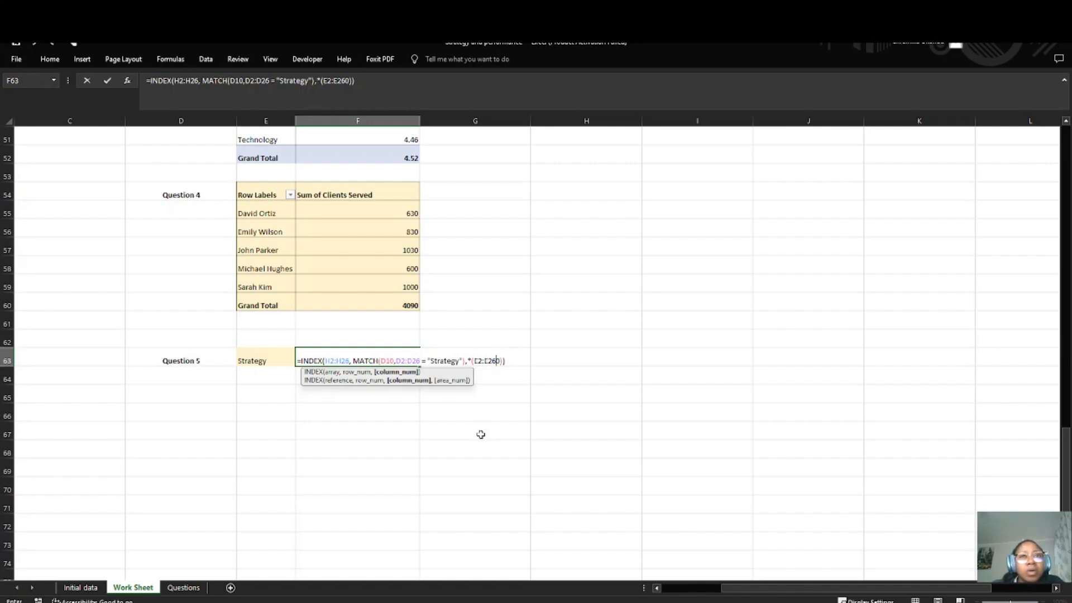
pyautogui.write('= ')
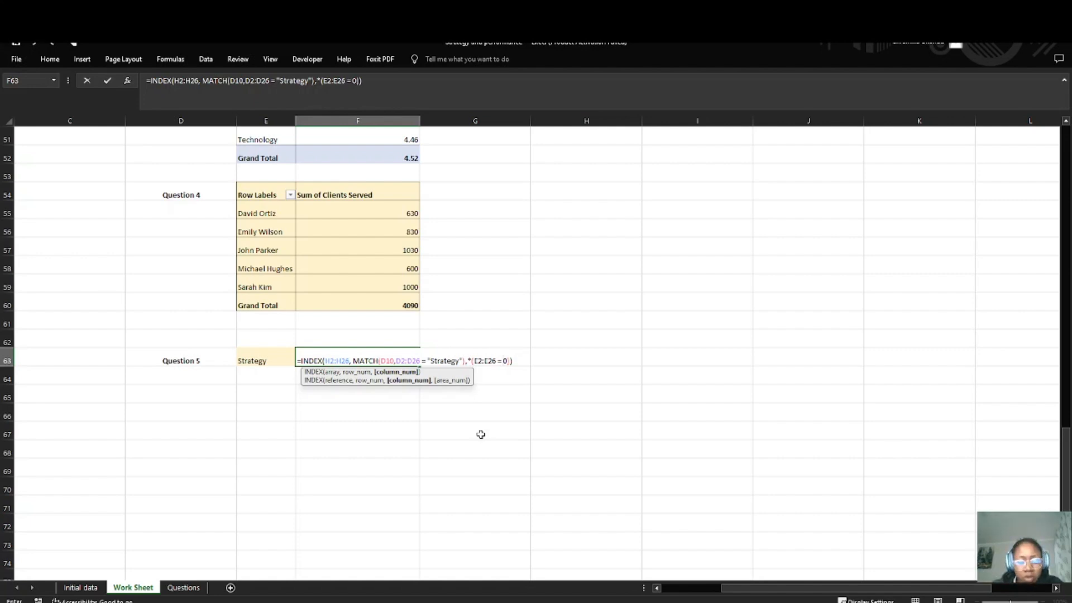
pyautogui.write('"Nort')
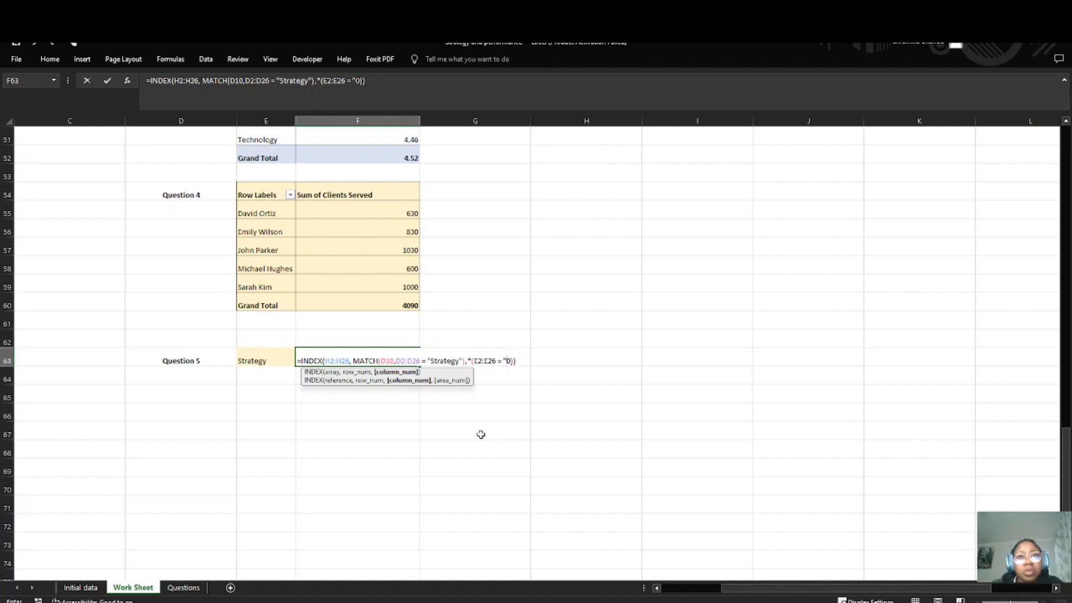
pyautogui.write('h')
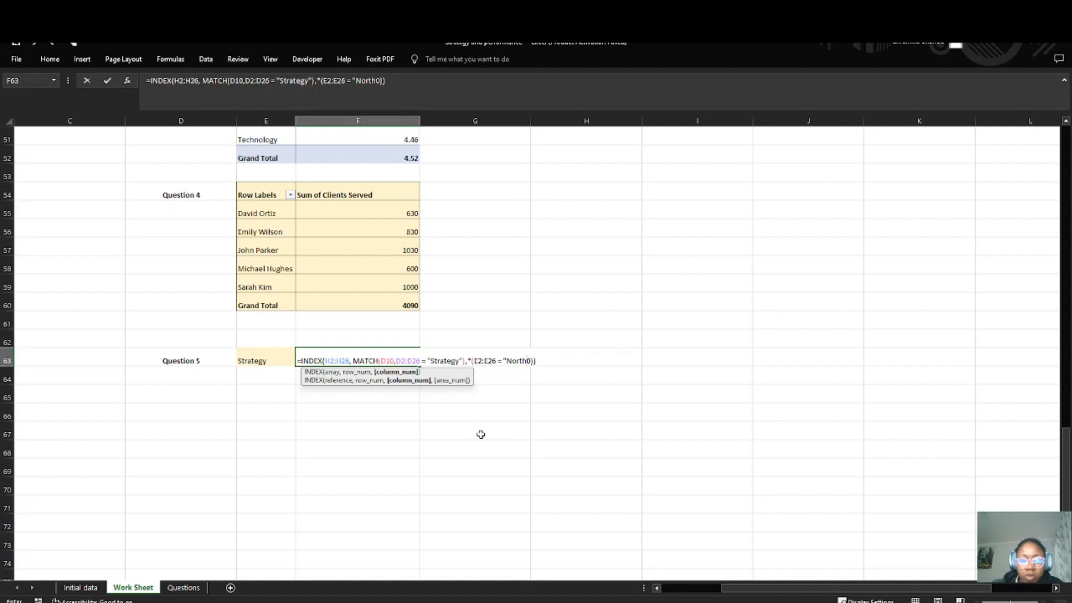
pyautogui.write('"')
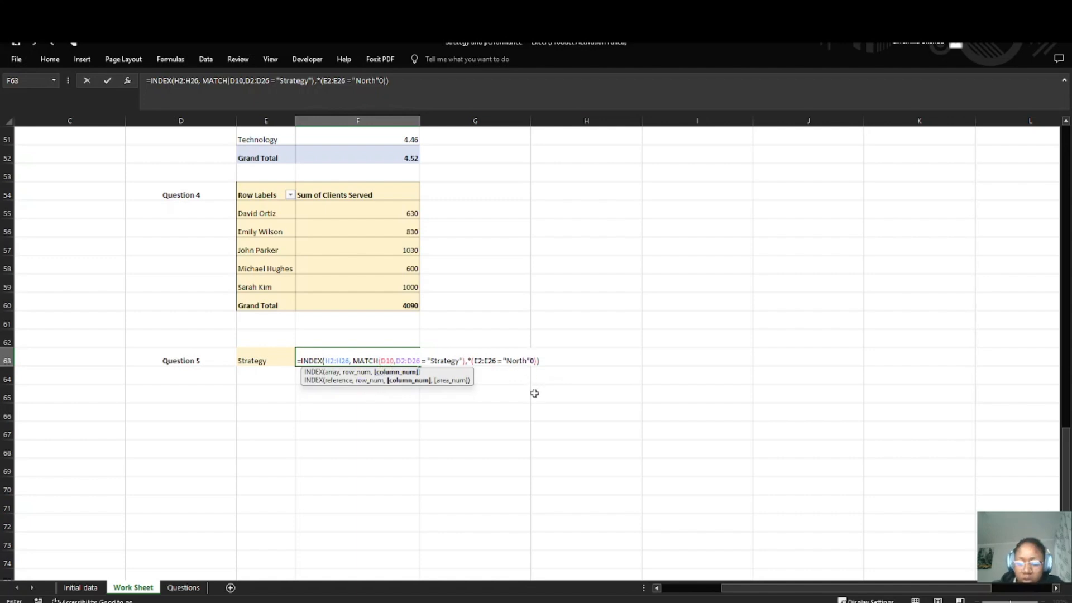
pyautogui.write(')')
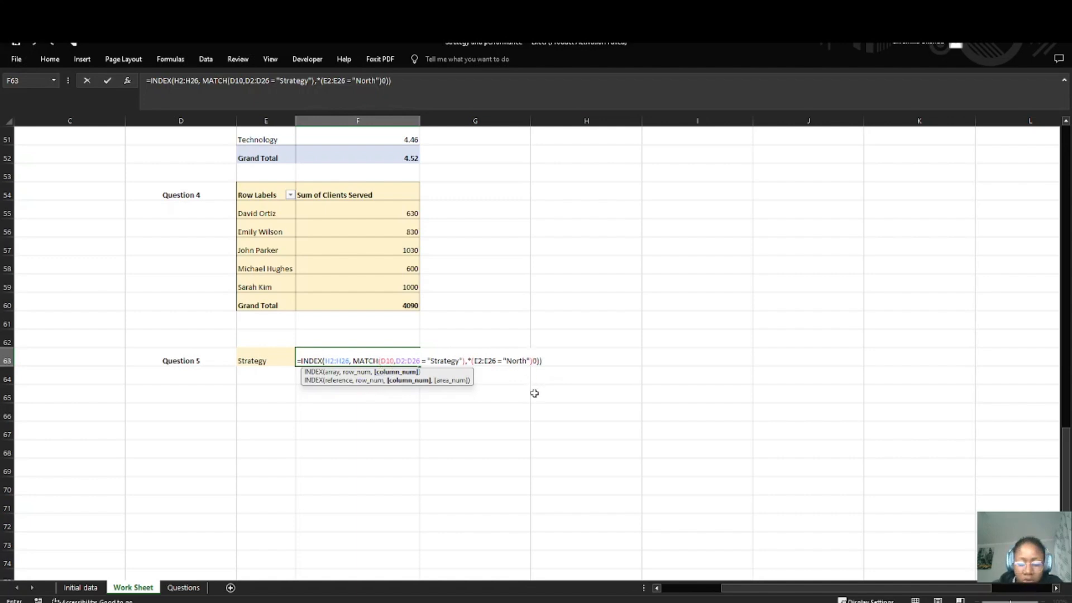
pyautogui.write(',')
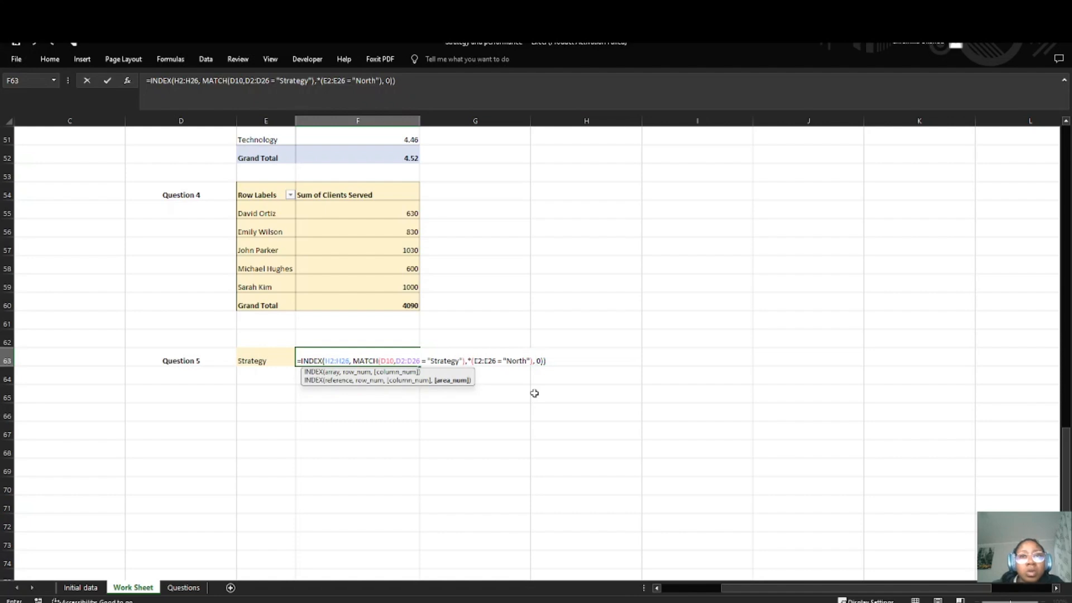
# Step: Insert an opening parenthesis before D2:D26 in the F63 formula, try to enter the formula, and dismiss the error dialog
pyautogui.click(397, 361)
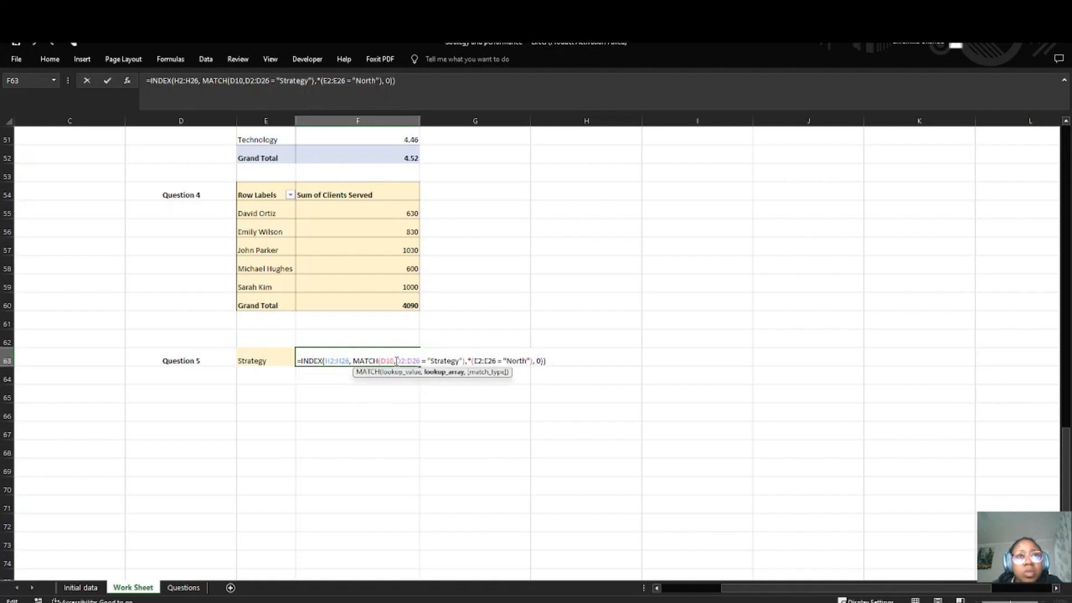
pyautogui.write('(')
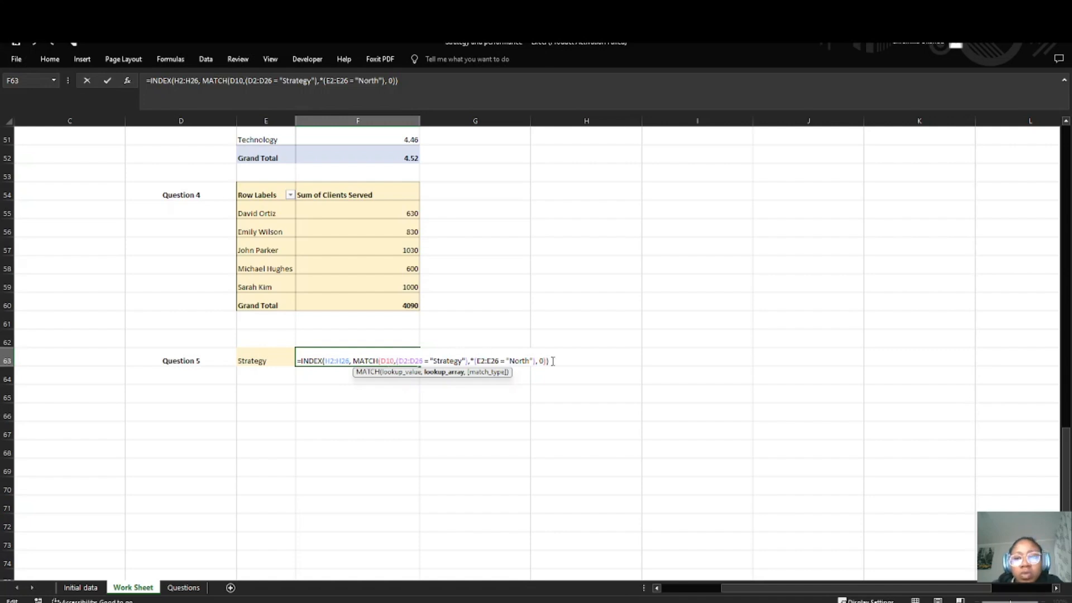
pyautogui.press('Return')
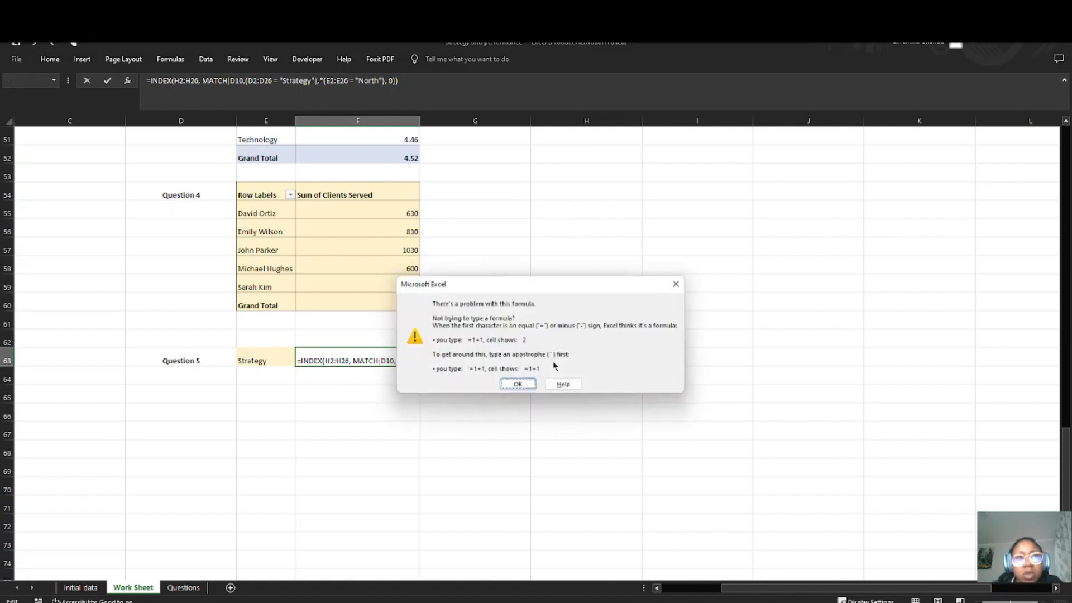
pyautogui.click(518, 385)
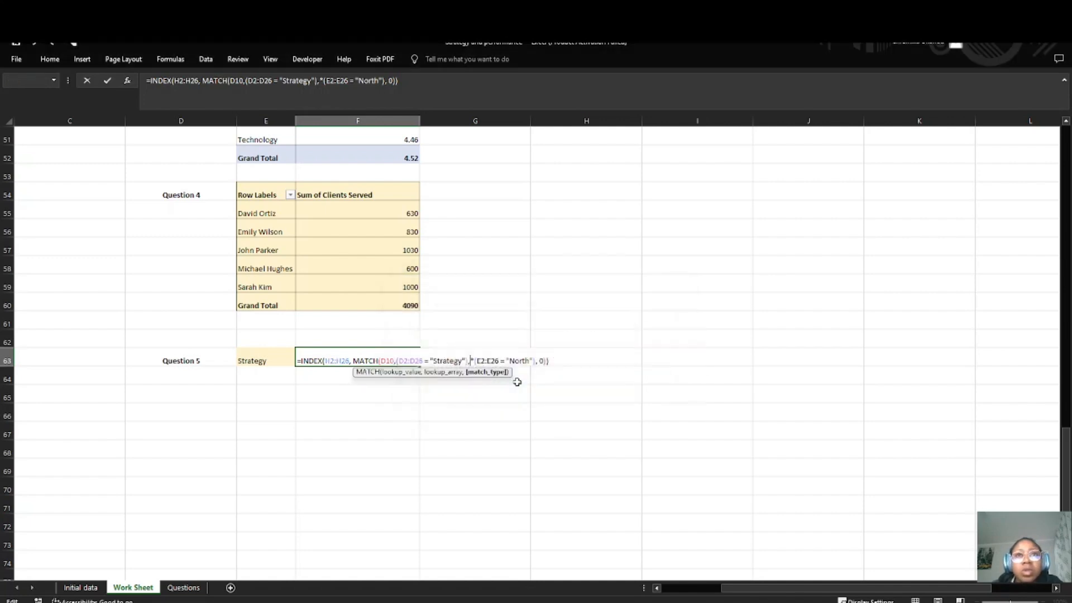
# Step: Replace MATCH's lookup value D10 with 1 in the F63 formula, try to enter it, and dismiss the error dialog
pyautogui.click(392, 361)
pyautogui.press('BackSpace')
pyautogui.press('BackSpace')
pyautogui.press('BackSpace')
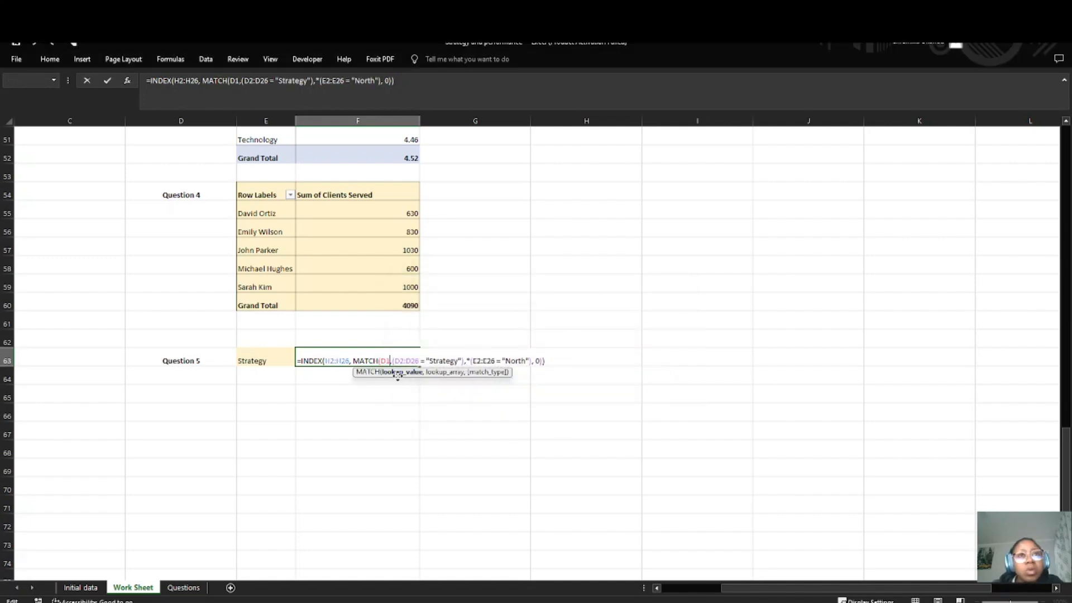
pyautogui.write('1')
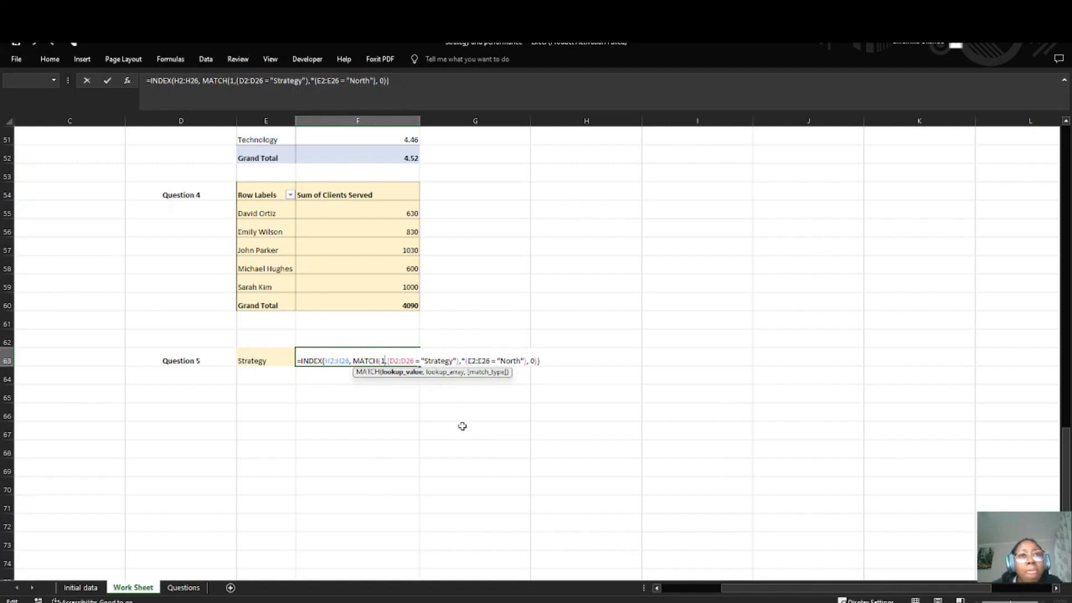
pyautogui.write(',')
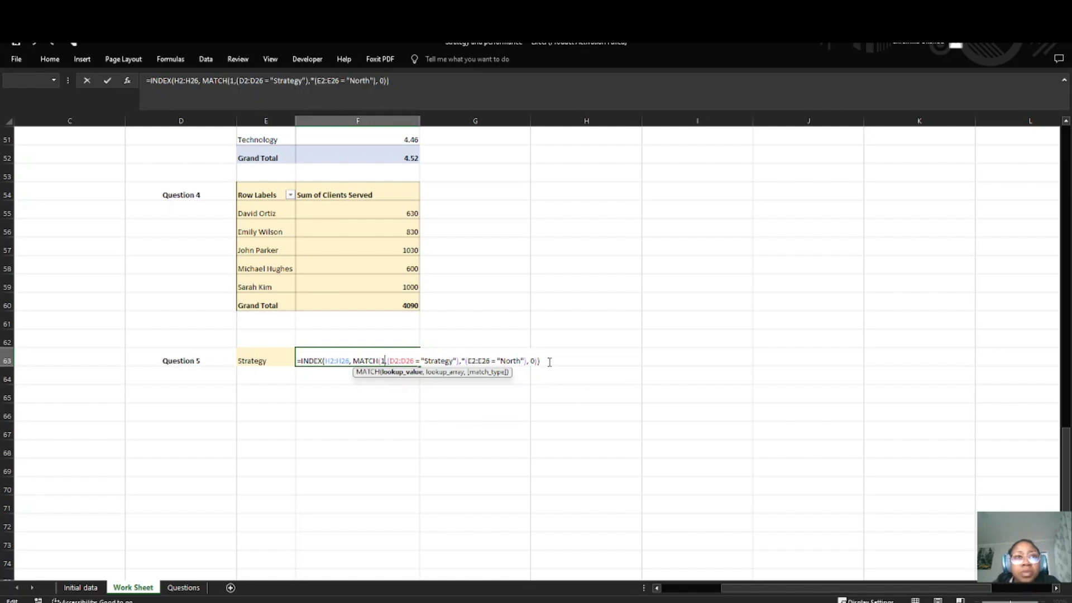
pyautogui.press('Return')
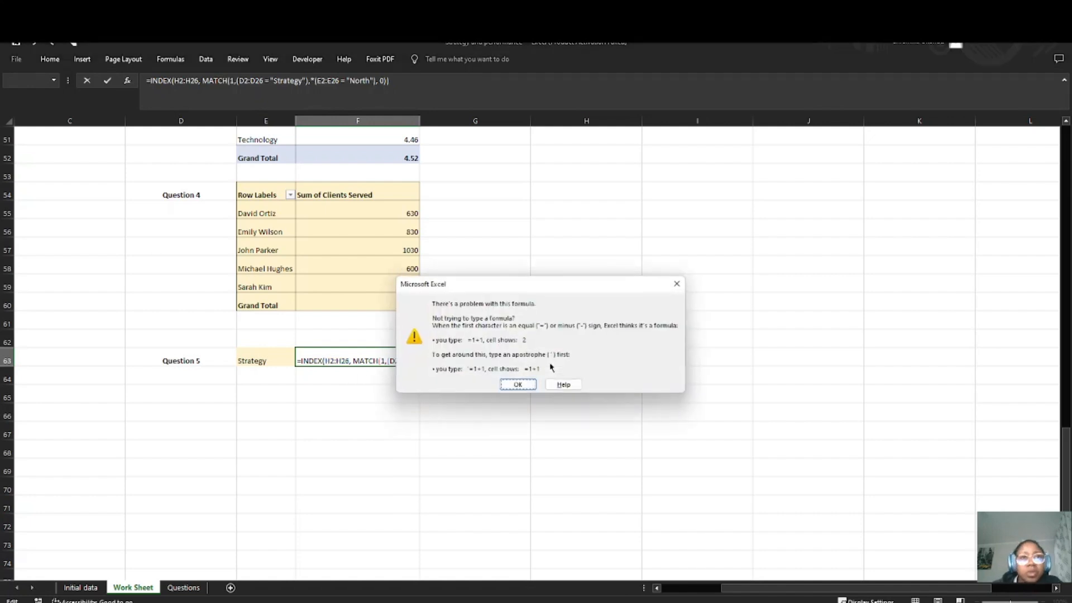
pyautogui.click(518, 384)
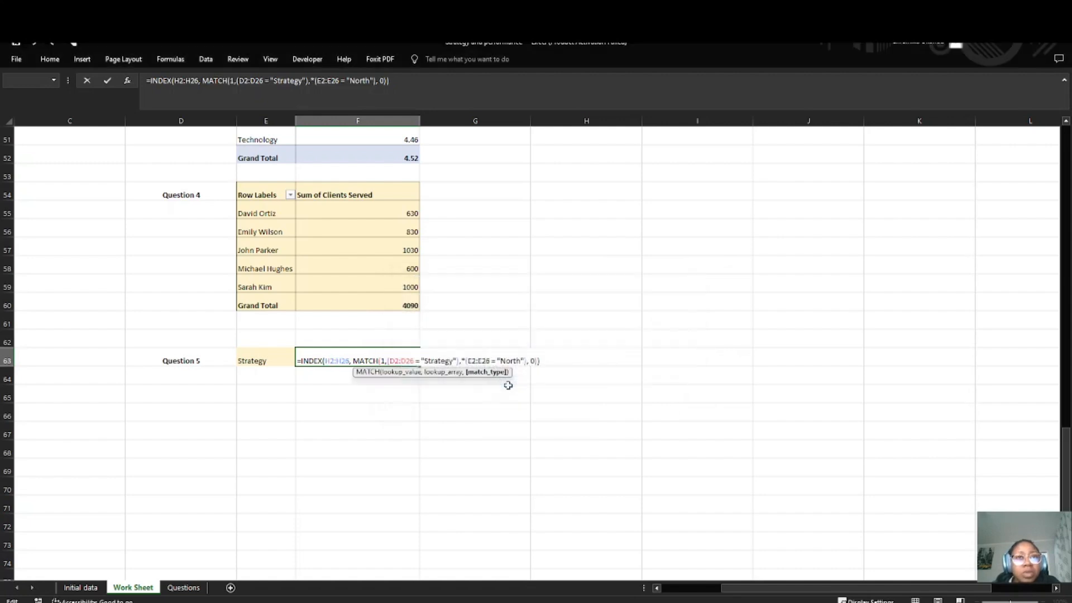
# Step: Add a space before the (D2:D26 = "Strategy") condition, remove the comma before the asterisk, and enter the F63 formula
pyautogui.click(386, 362)
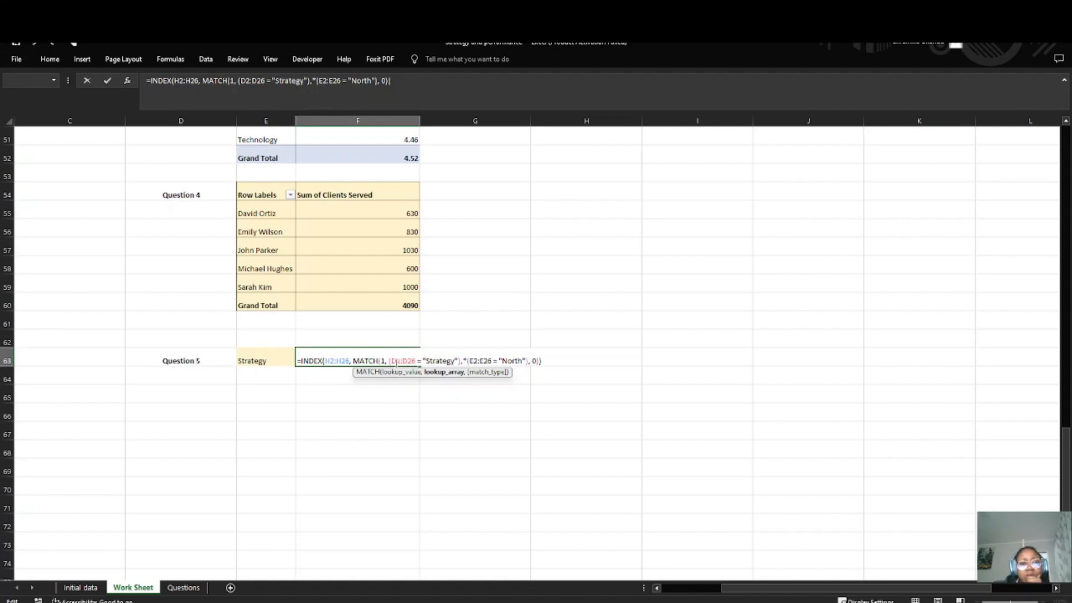
pyautogui.scroll(17, 175, 316)
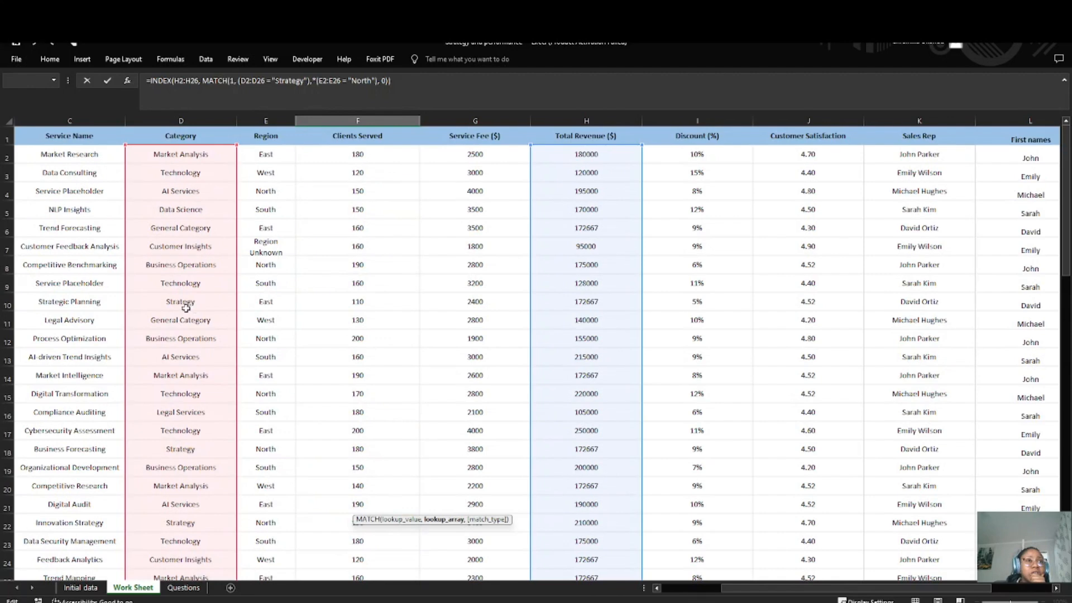
pyautogui.scroll(-7, 195, 307)
pyautogui.scroll(-12, 281, 369)
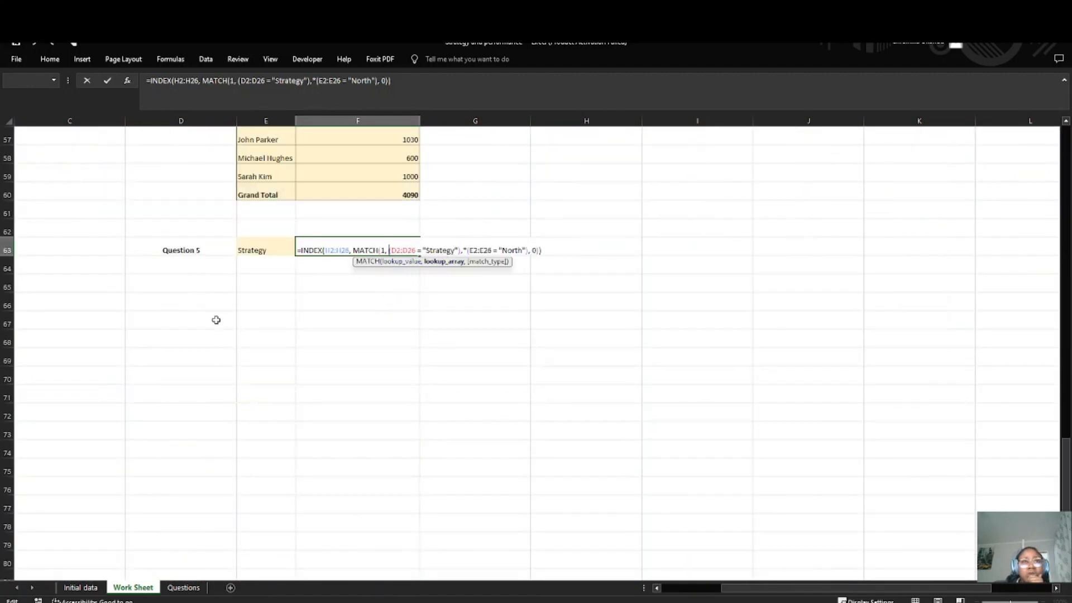
pyautogui.scroll(15, 217, 316)
pyautogui.scroll(4, 217, 316)
pyautogui.scroll(-2, 185, 240)
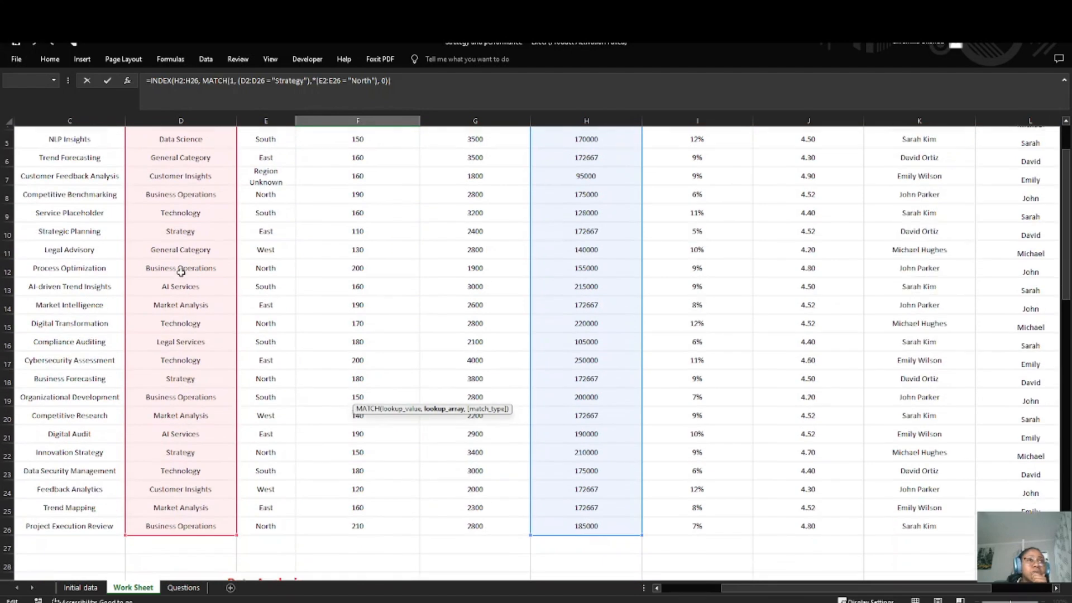
pyautogui.scroll(-17, 424, 369)
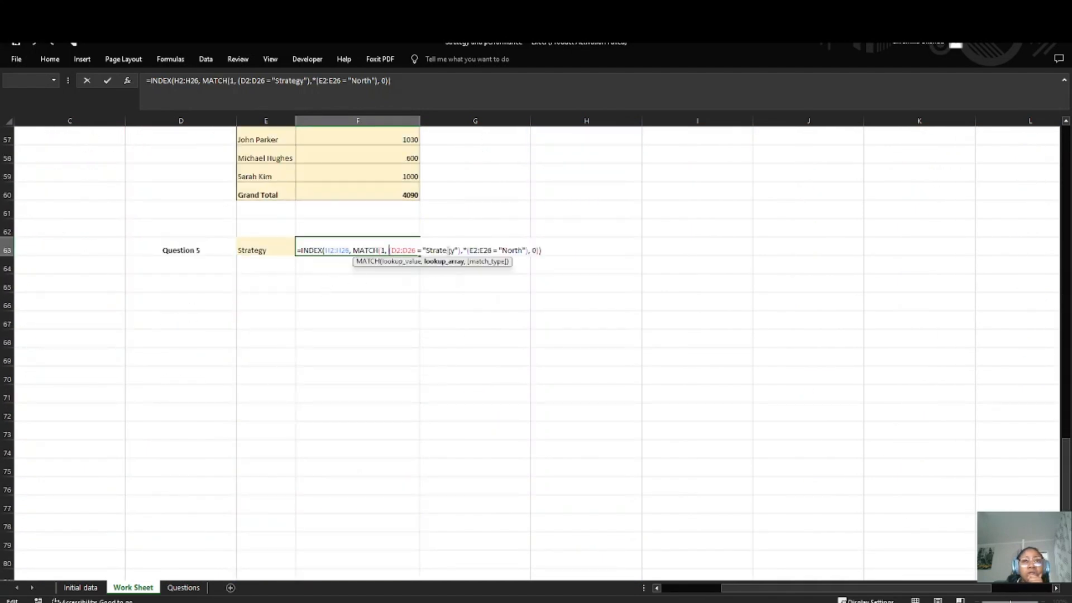
pyautogui.press('BackSpace')
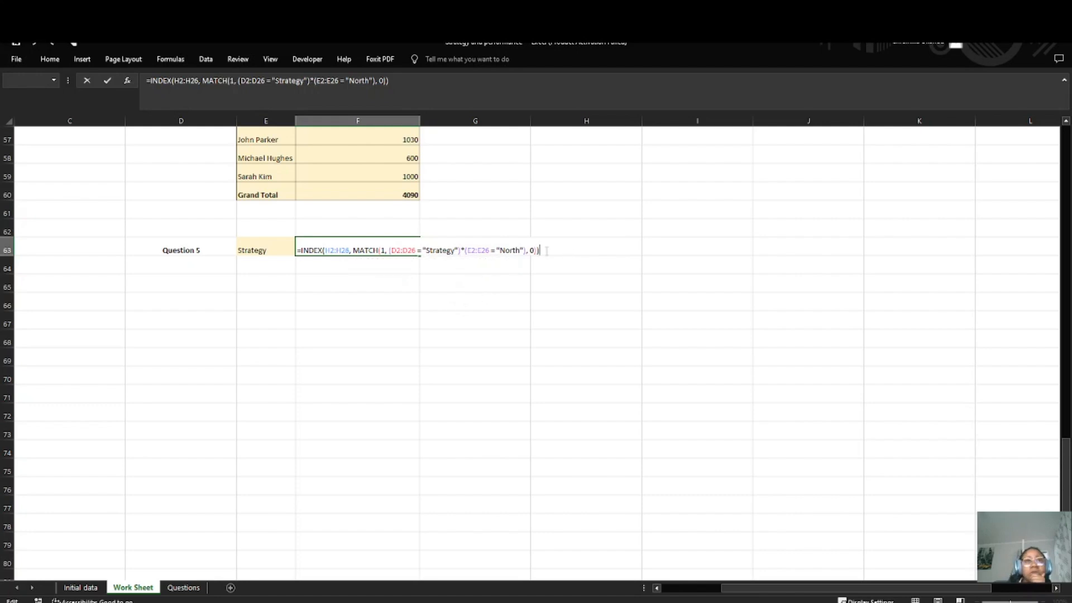
pyautogui.press('Return')
# Step: Reselect 0 - Exact match as MATCH's match type in F63, delete the duplicate 0, and enter the formula
pyautogui.click(335, 246)
pyautogui.doubleClick(335, 245)
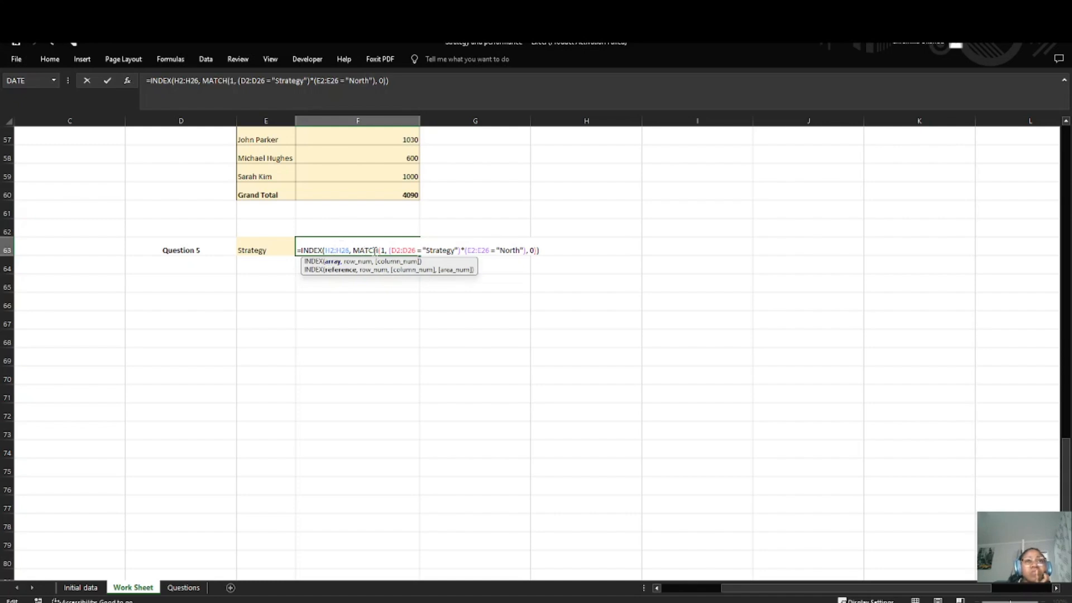
pyautogui.click(530, 251)
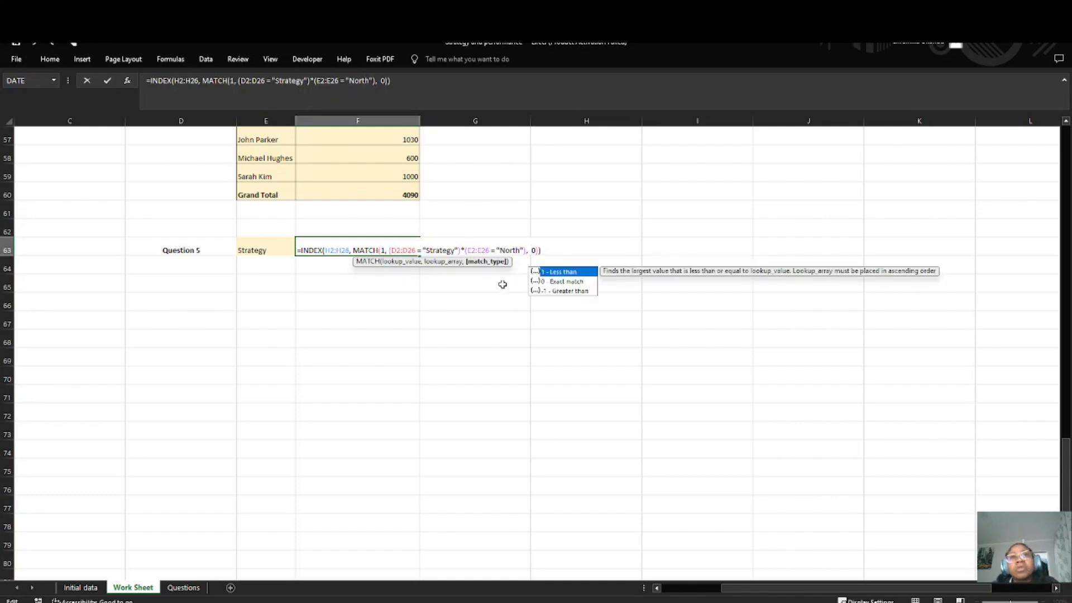
pyautogui.click(563, 282)
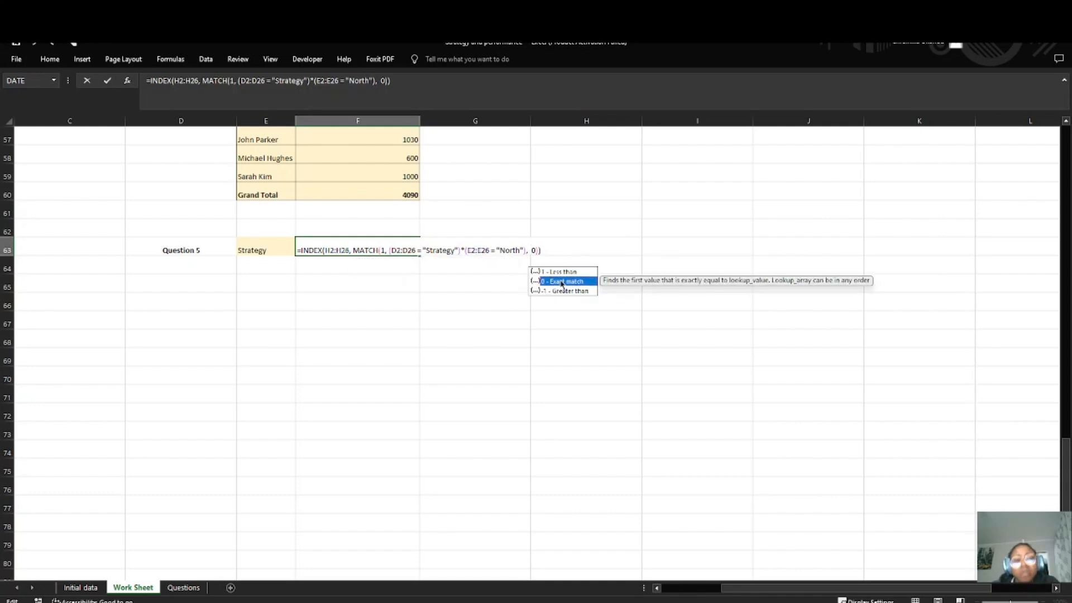
pyautogui.doubleClick(563, 282)
pyautogui.click(542, 250)
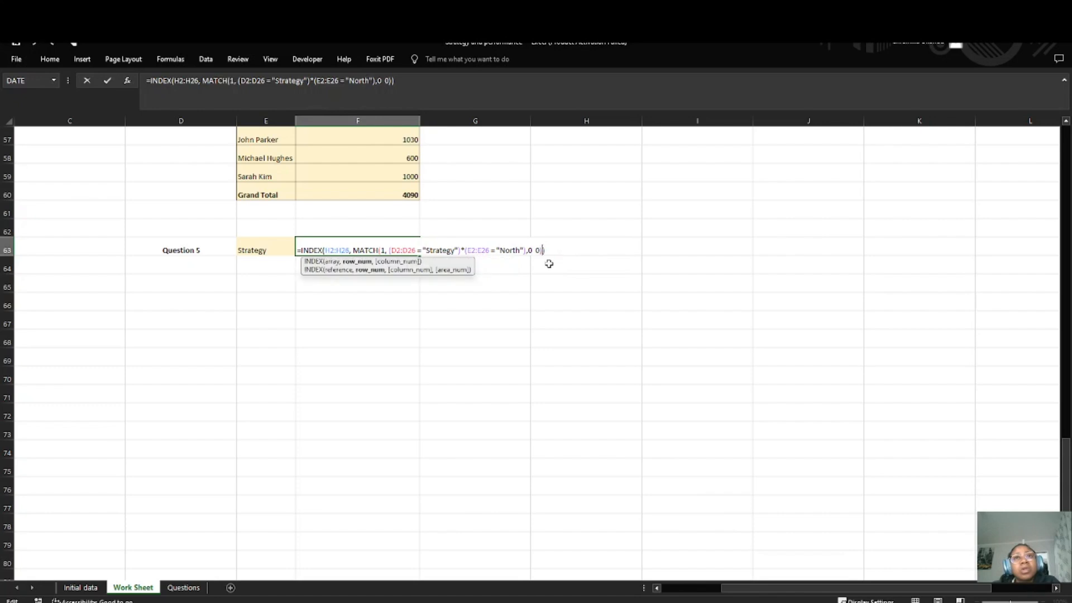
pyautogui.press('BackSpace')
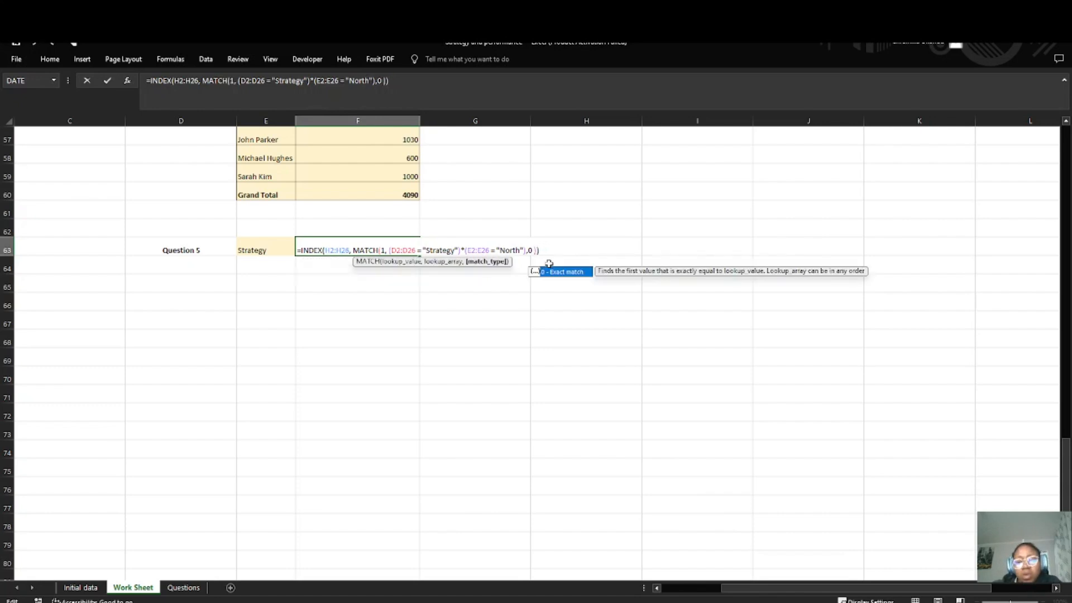
pyautogui.press('Return')
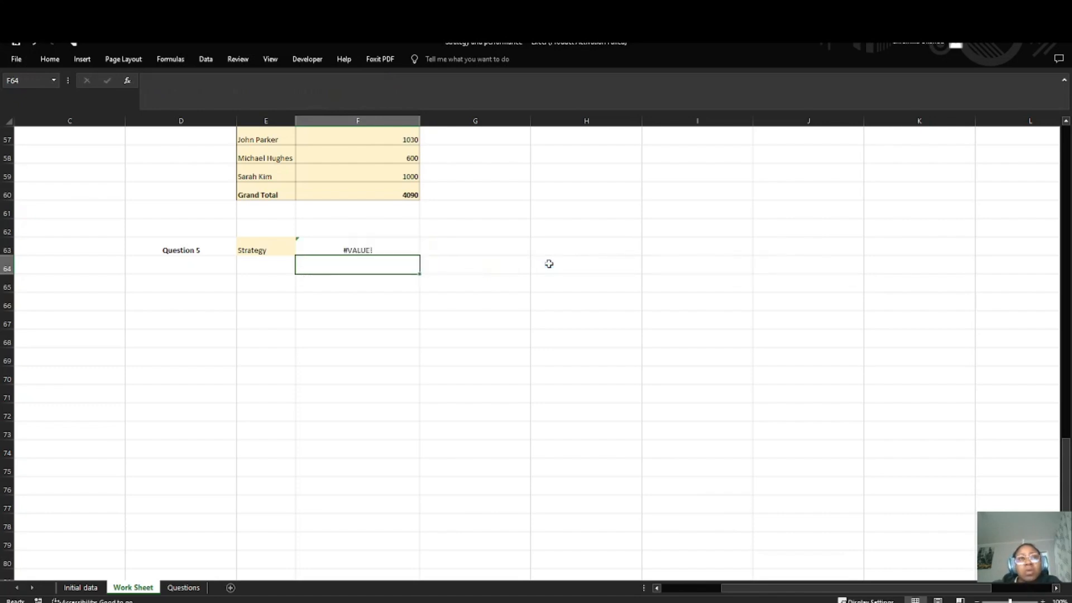
# Step: Remove the stray space after MATCH's final 0 in the F63 formula and enter it again
pyautogui.click(329, 246)
pyautogui.doubleClick(381, 250)
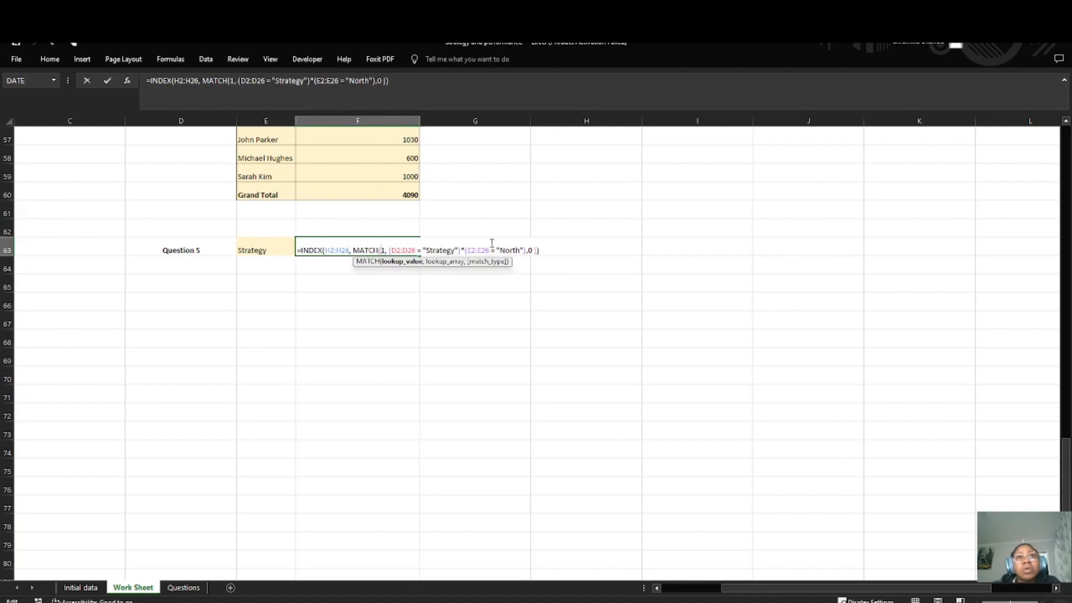
pyautogui.click(535, 250)
pyautogui.press('BackSpace')
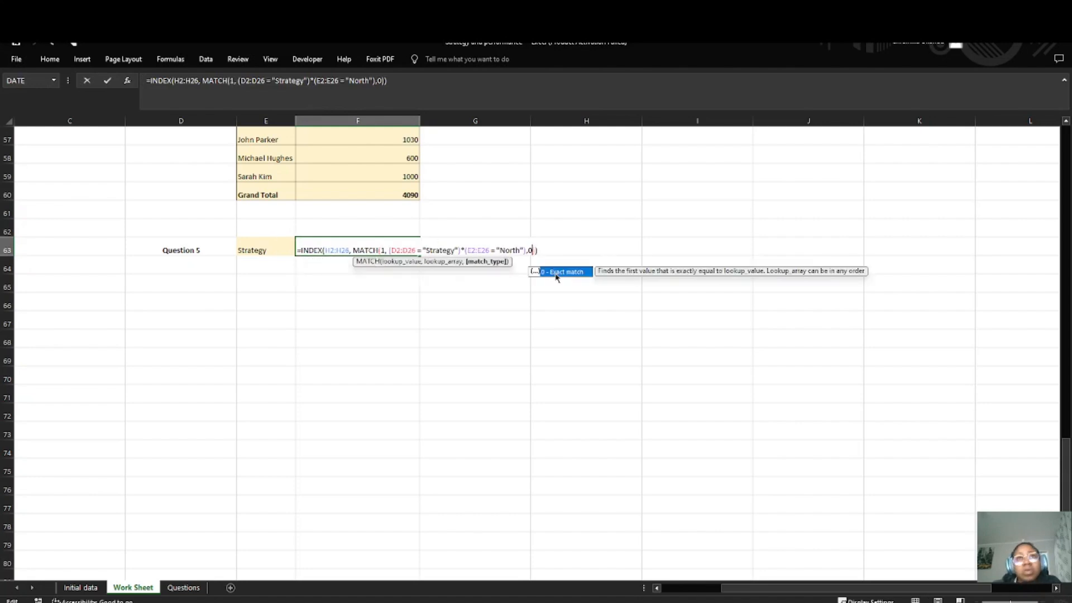
pyautogui.press('Return')
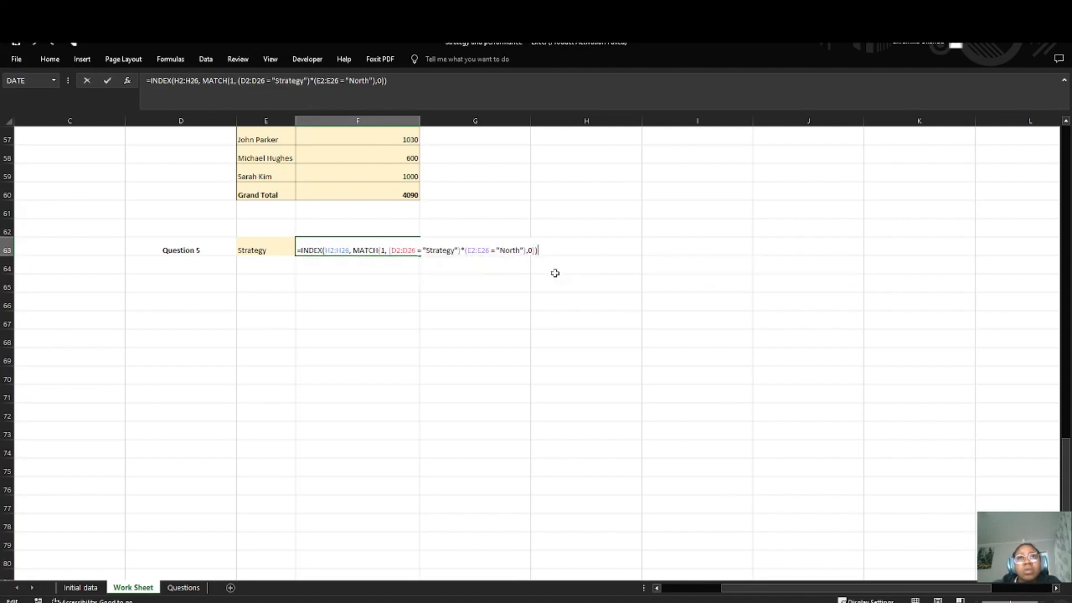
# Step: Replace MATCH's lookup value in the F63 formula with a reference to the Strategy category in D18
pyautogui.doubleClick(394, 250)
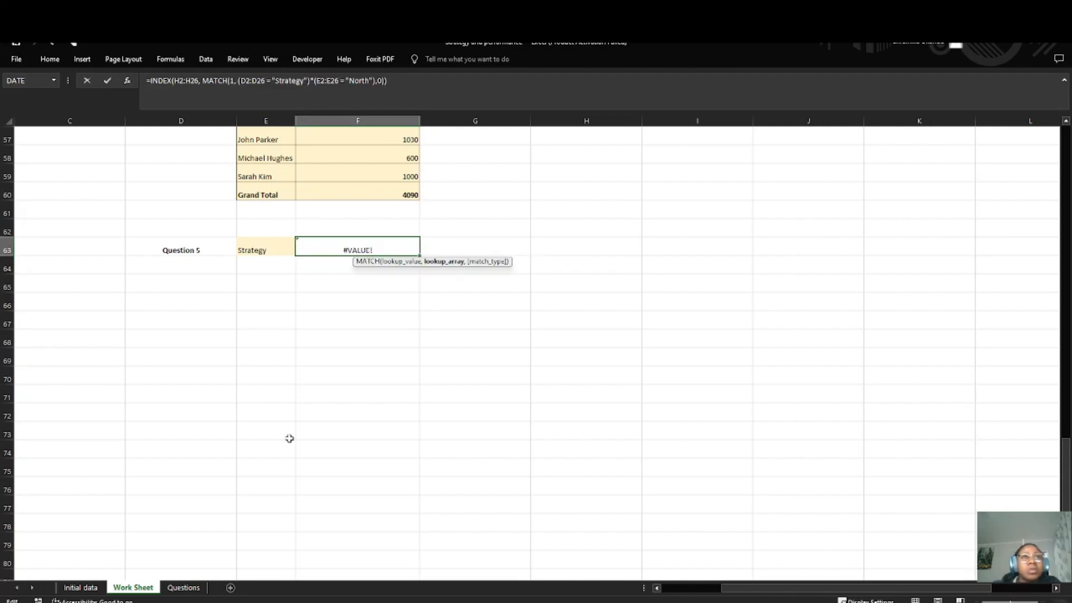
pyautogui.scroll(1, 289, 438)
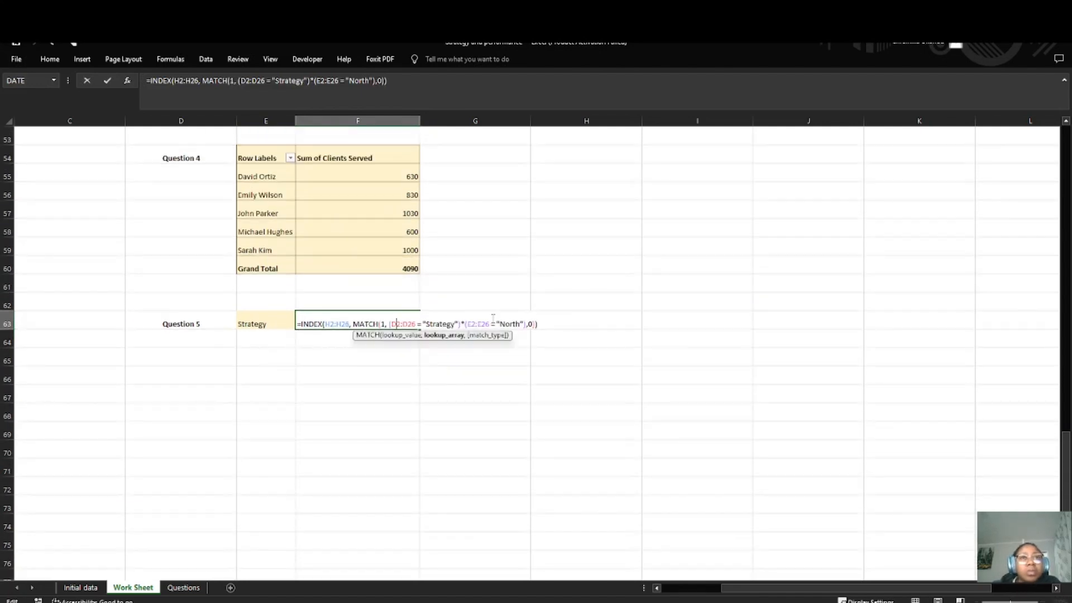
pyautogui.click(382, 324)
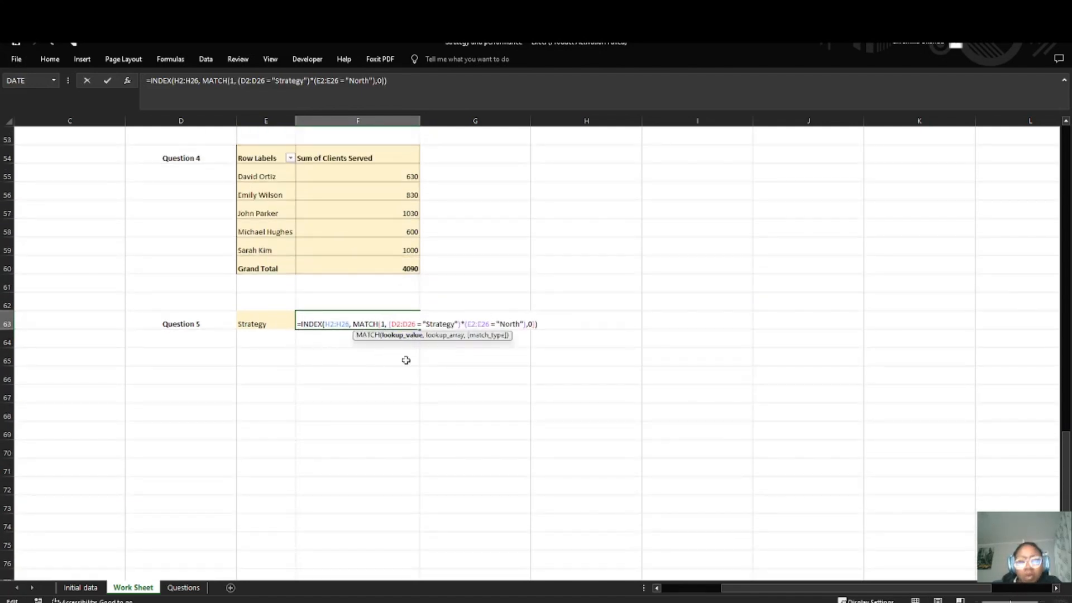
pyautogui.press('Delete')
pyautogui.scroll(8, 147, 266)
pyautogui.scroll(7, 115, 261)
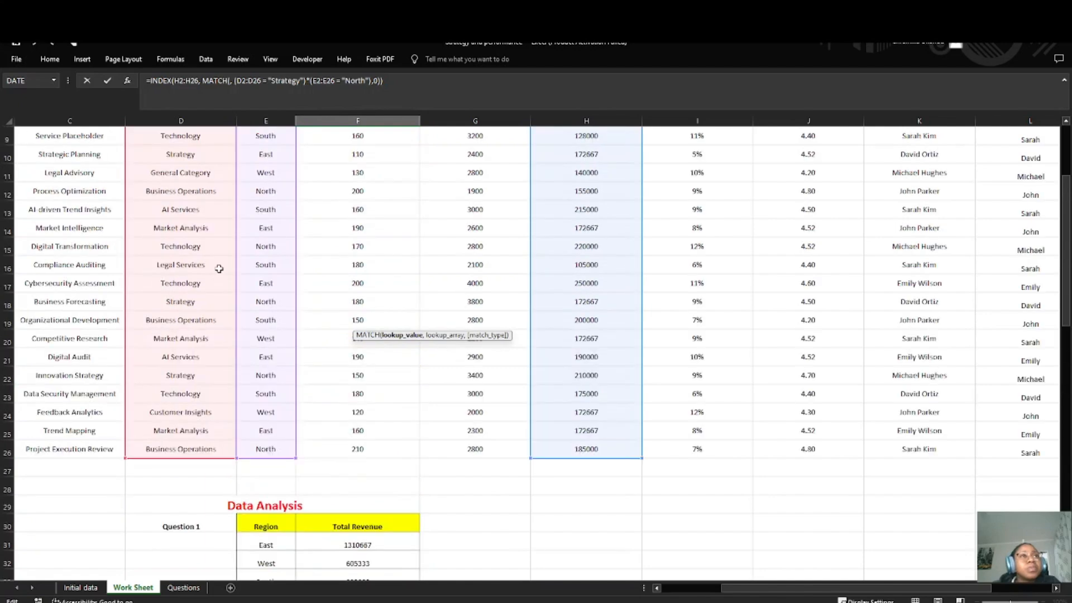
pyautogui.scroll(-3, 184, 246)
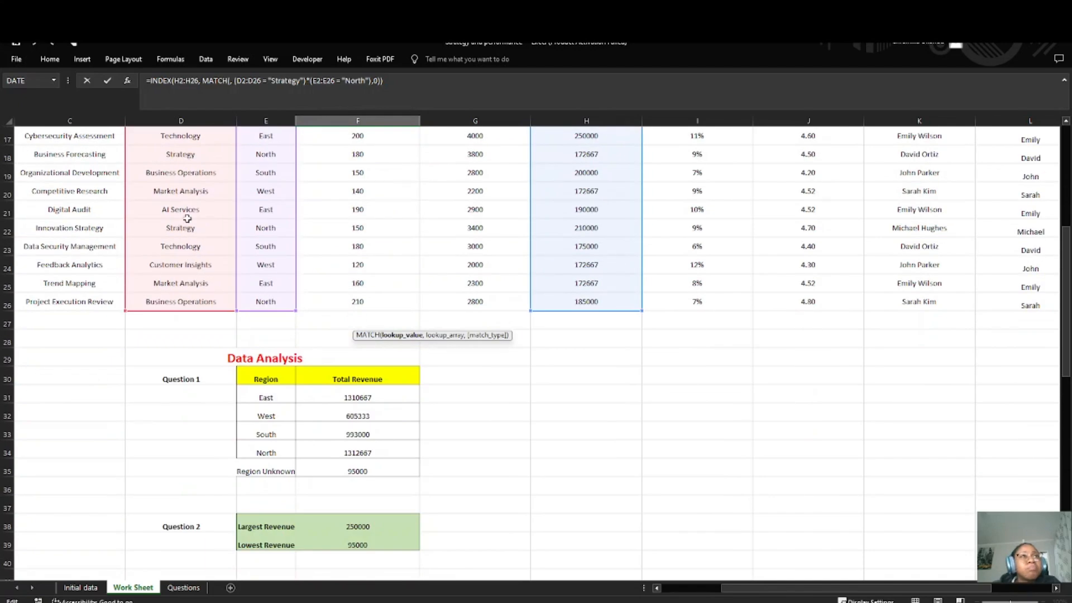
pyautogui.click(184, 154)
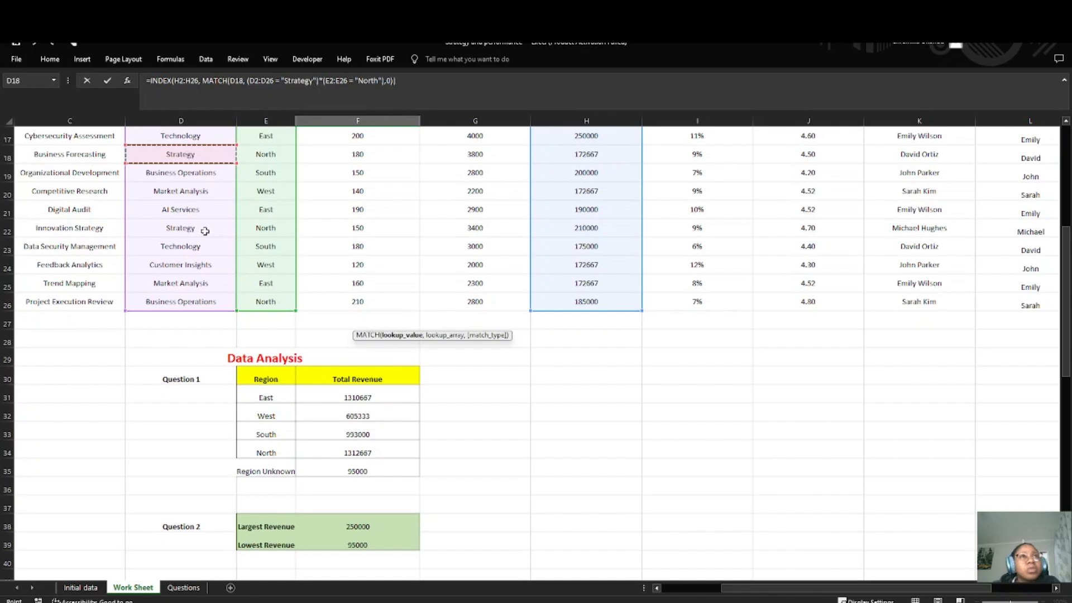
pyautogui.scroll(4, 238, 256)
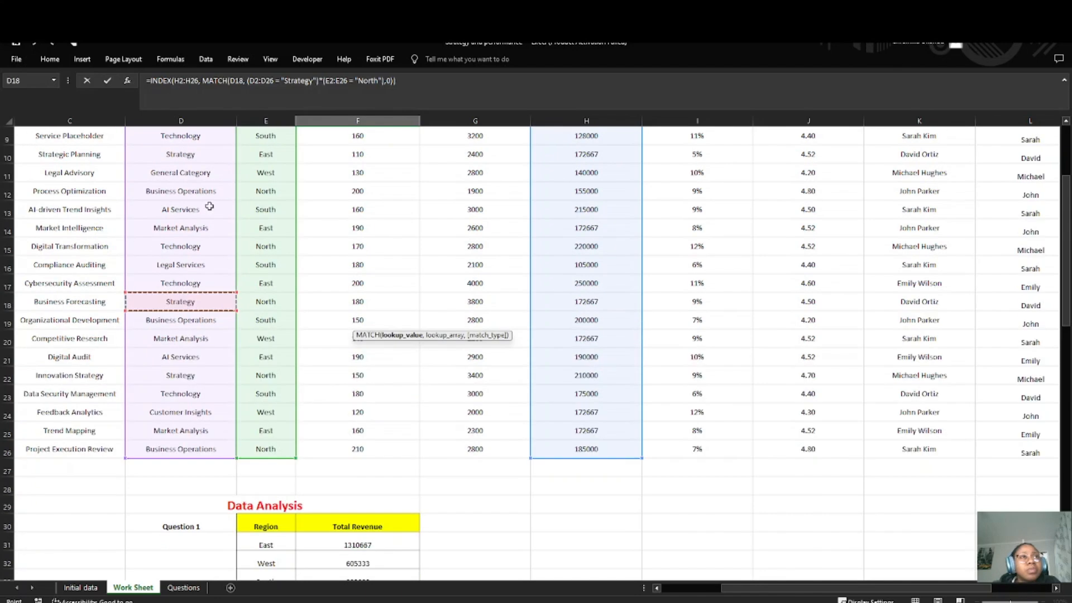
pyautogui.scroll(-7, 263, 365)
pyautogui.scroll(-9, 354, 445)
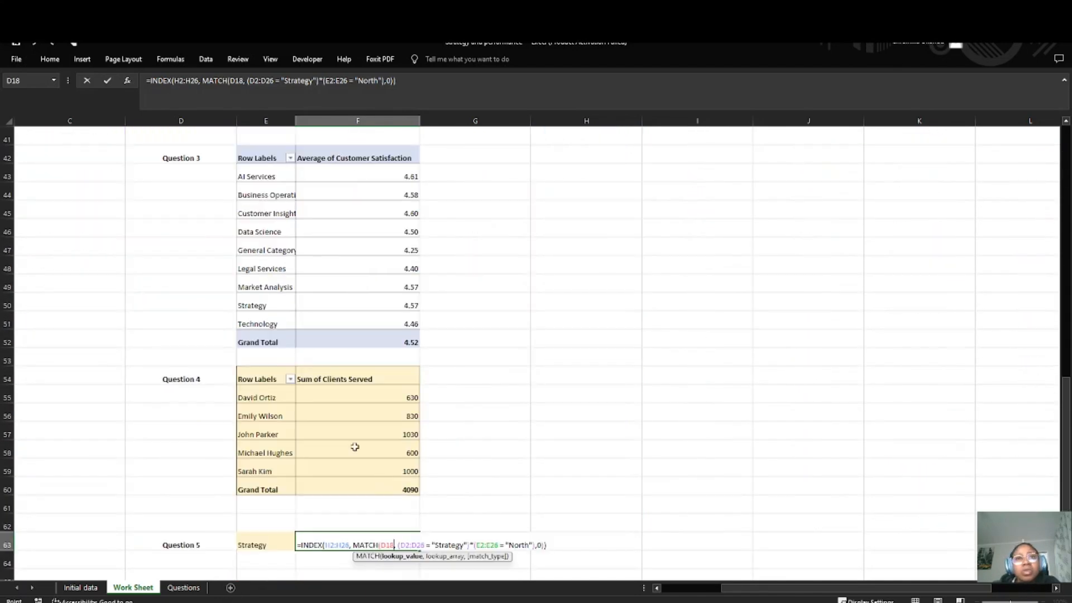
# Step: Change the region criterion in the F63 formula to "East"
pyautogui.click(521, 324)
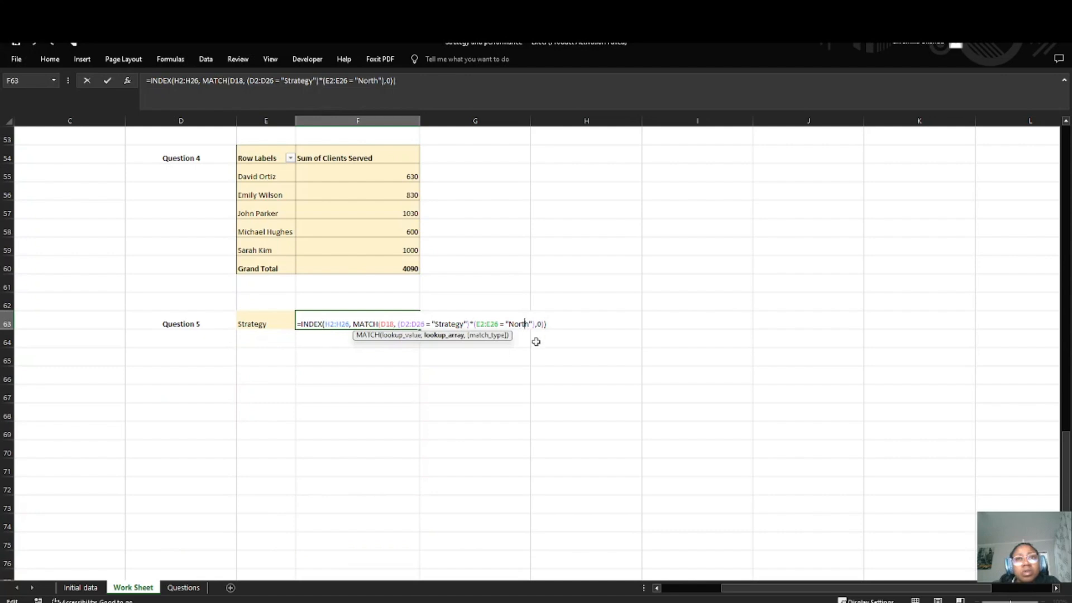
pyautogui.press('Delete')
pyautogui.press('BackSpace')
pyautogui.press('BackSpace')
pyautogui.press('BackSpace')
pyautogui.press('BackSpace')
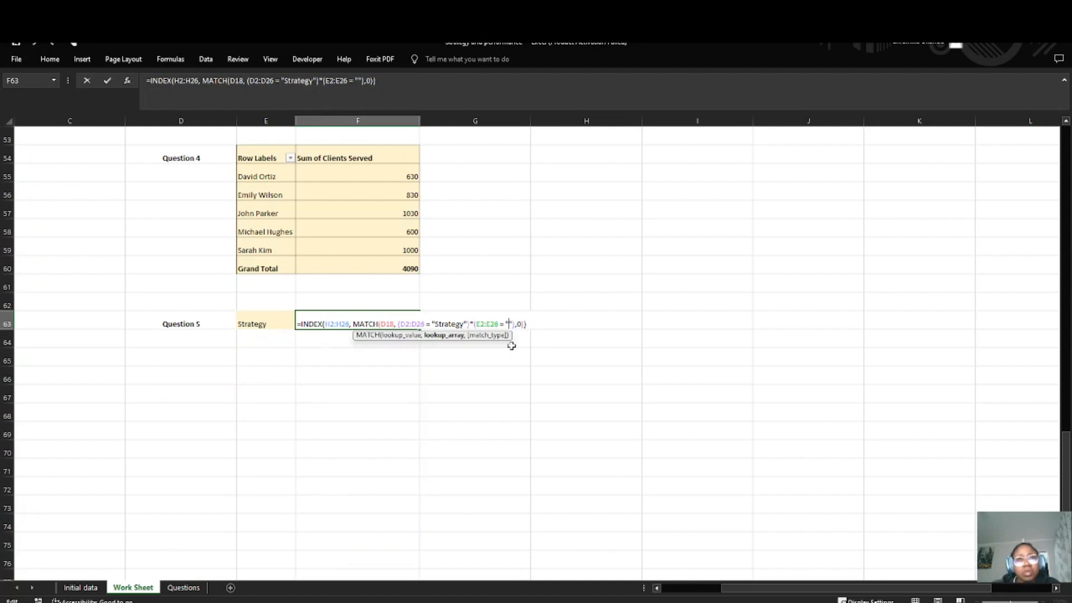
pyautogui.write('East')
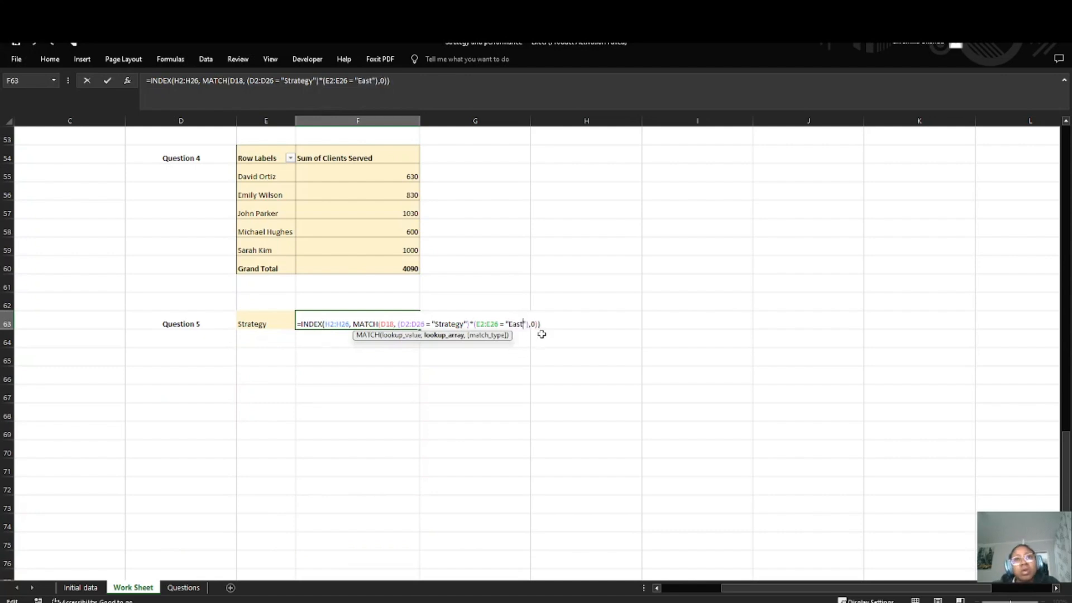
# Step: Enter the F63 formula with the "East" region criterion, then reopen it for editing
pyautogui.press('Right')
pyautogui.press('Right')
pyautogui.press('Right')
pyautogui.press('Right')
pyautogui.press('Right')
pyautogui.press('Right')
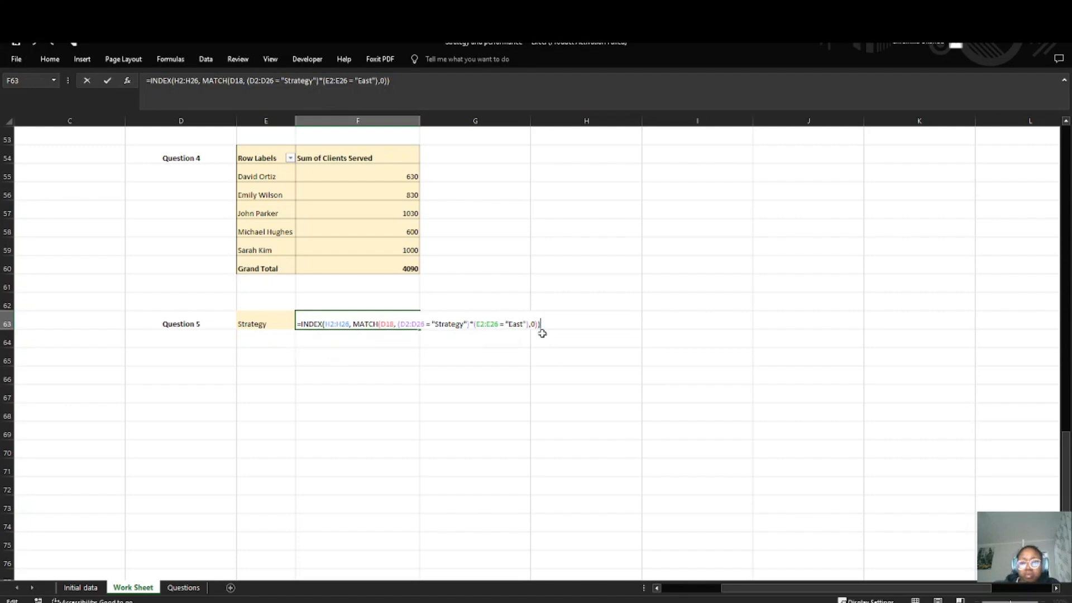
pyautogui.press('Return')
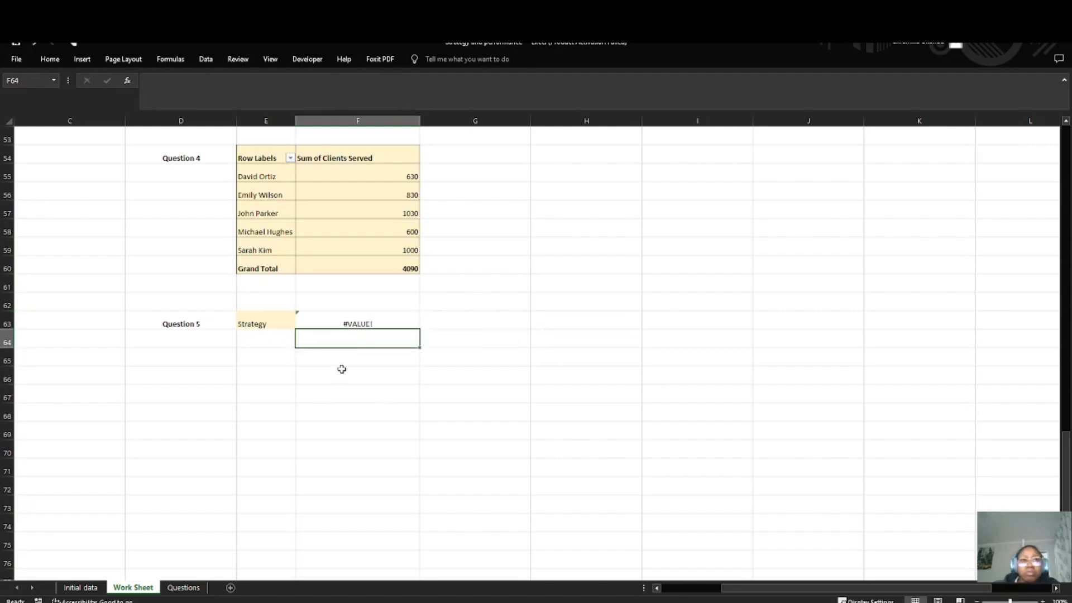
pyautogui.click(333, 323)
pyautogui.doubleClick(334, 323)
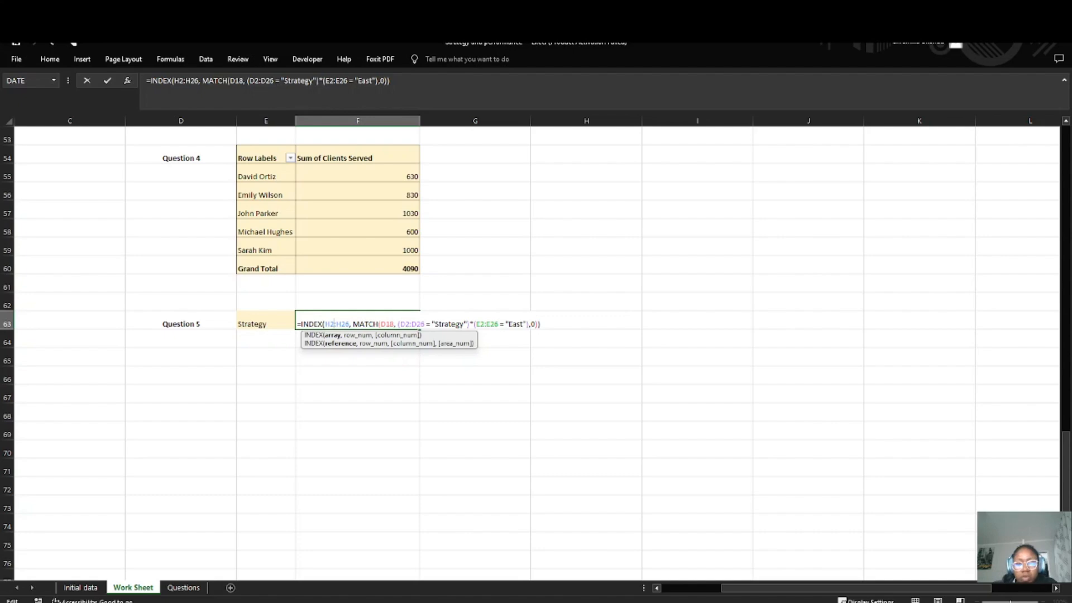
pyautogui.hotkey('alt', 'Tab')
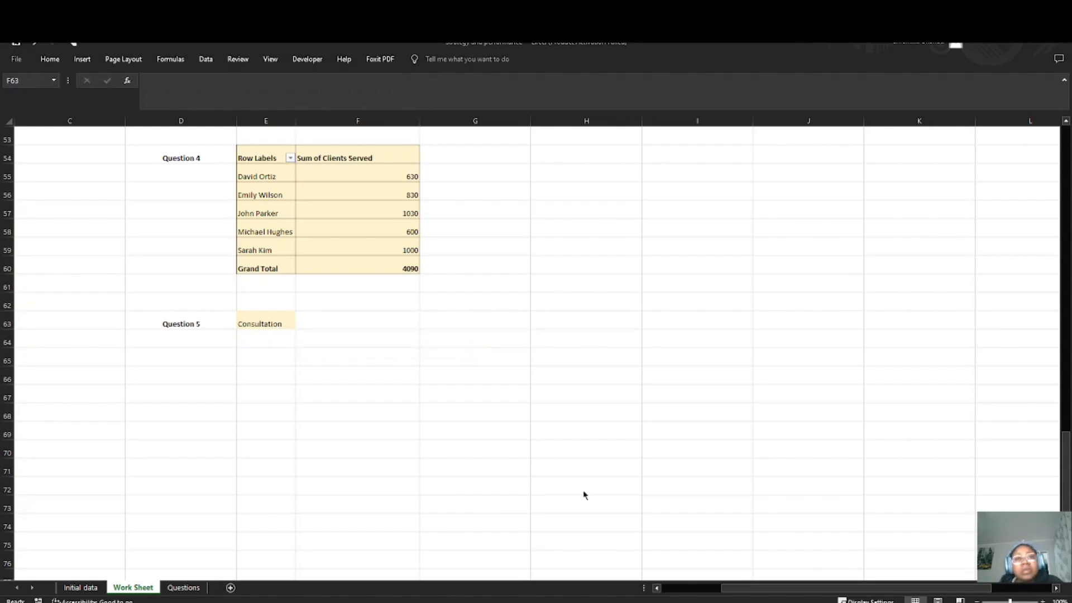
# Step: Look up the Consultation category row in the services data table
pyautogui.click(344, 320)
pyautogui.scroll(18, 115, 407)
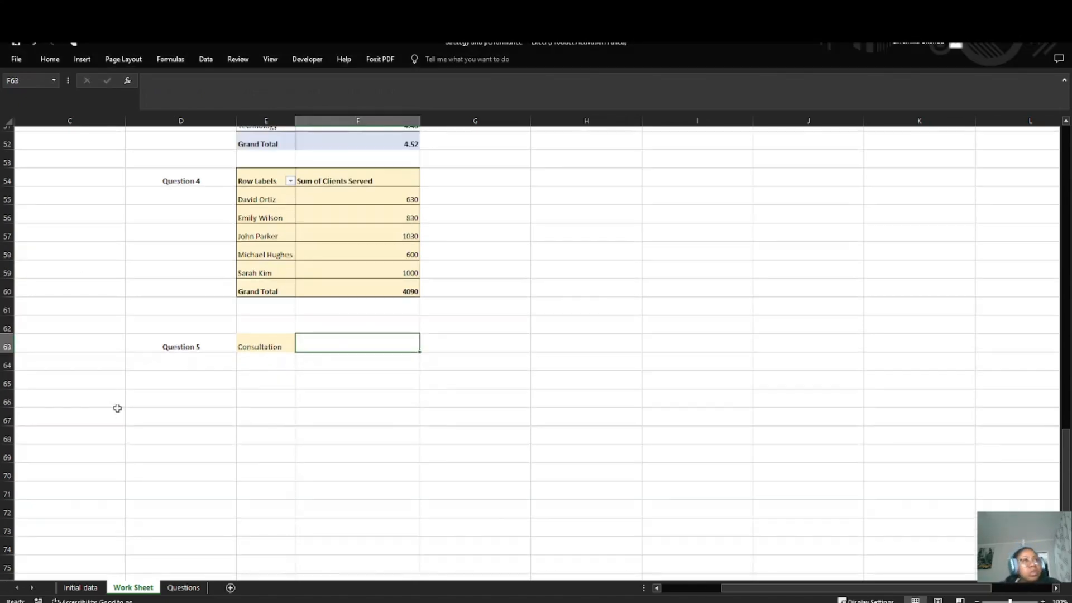
pyautogui.click(176, 430)
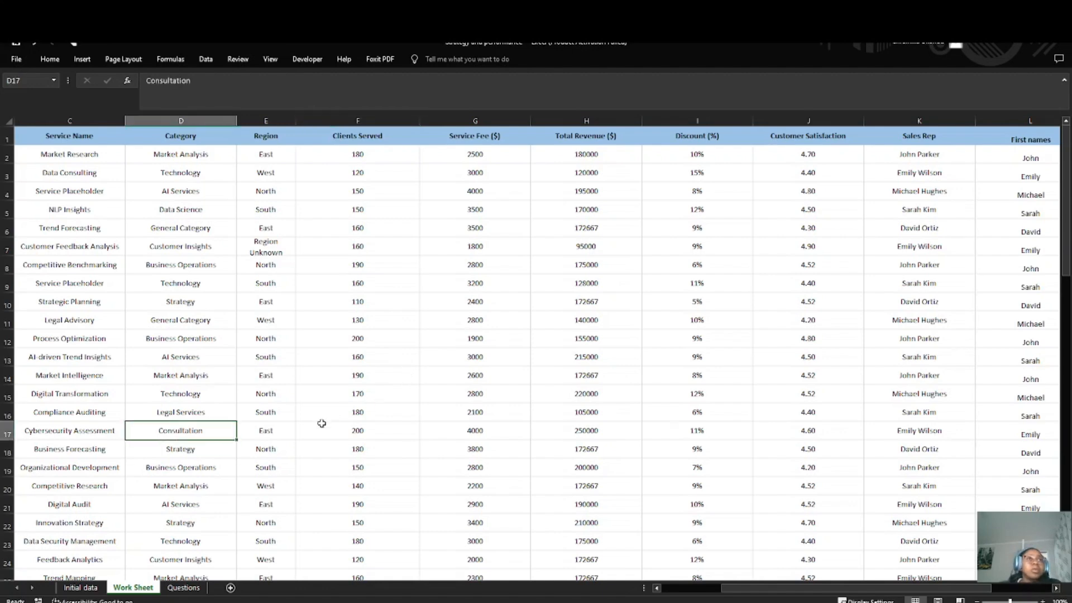
pyautogui.scroll(-3, 301, 414)
pyautogui.scroll(-16, 186, 304)
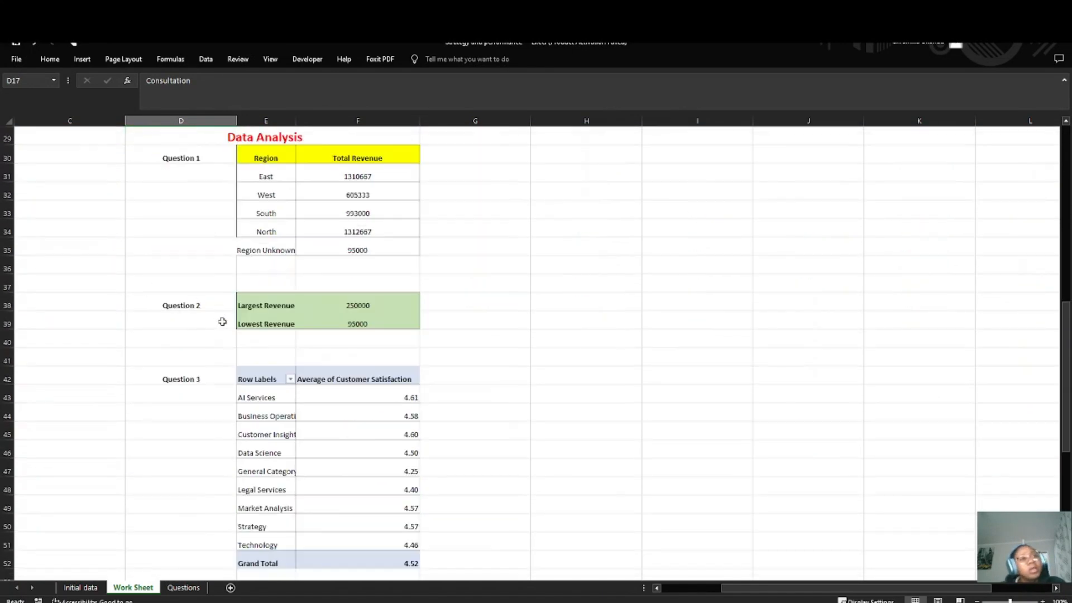
# Step: Start an INDEX formula in F63 beside Consultation, using the Total Revenue range H2:H26 as its array
pyautogui.click(364, 246)
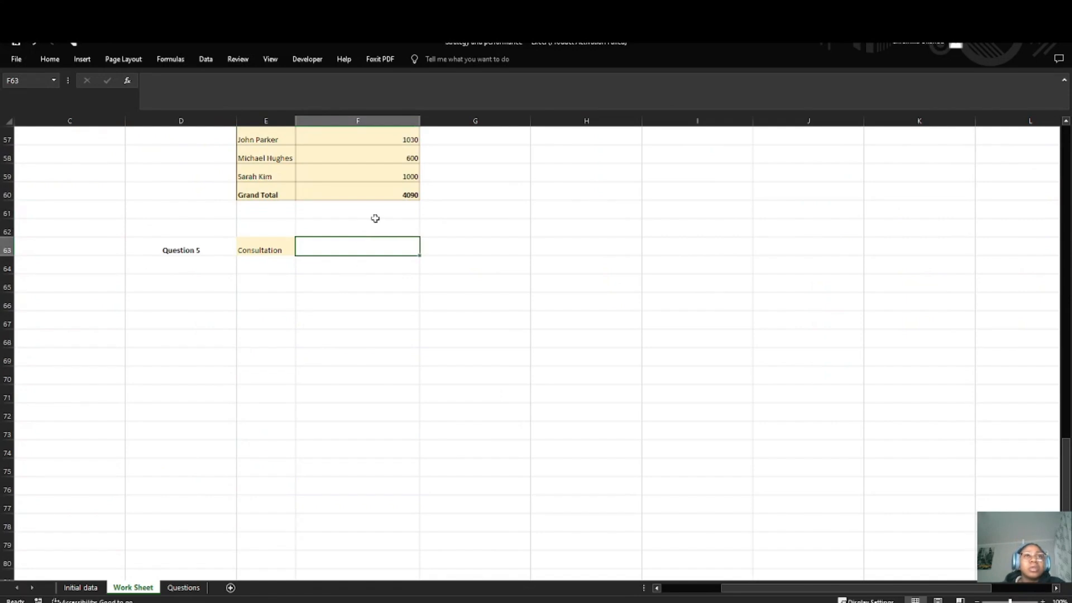
pyautogui.doubleClick(365, 243)
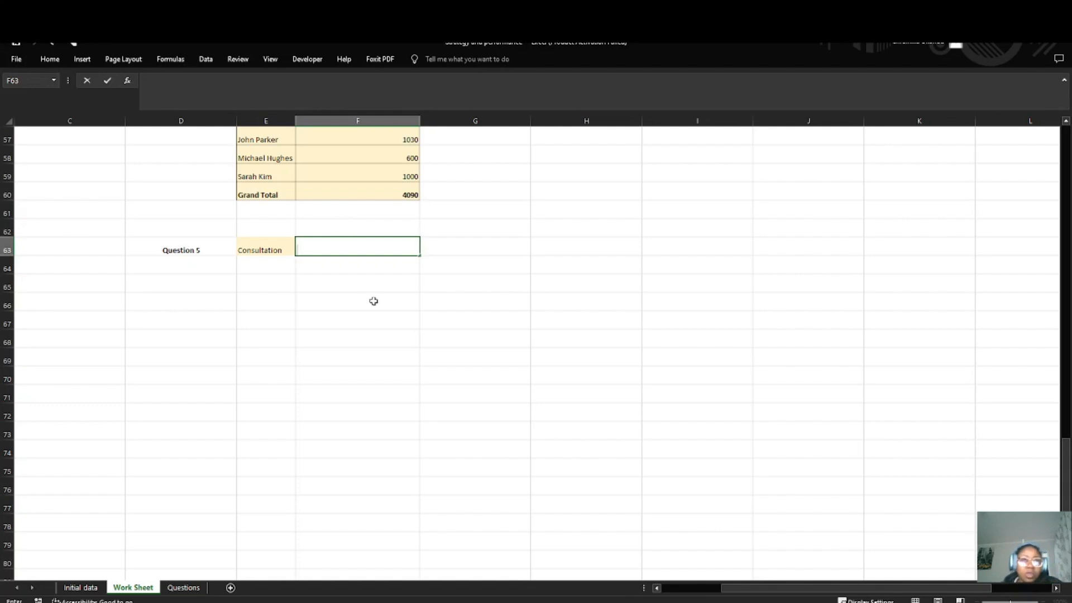
pyautogui.write('=')
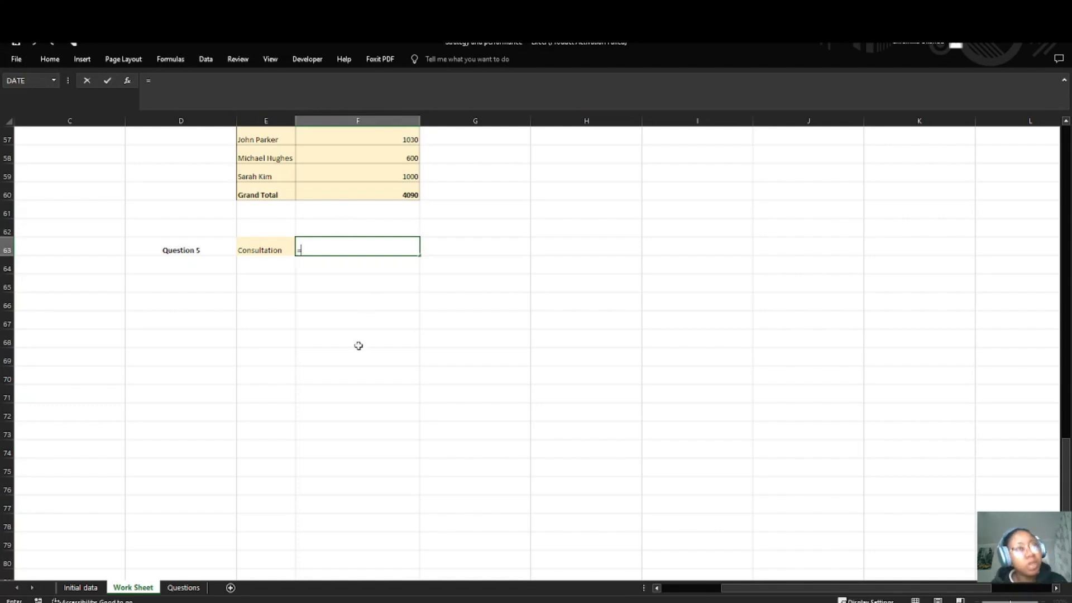
pyautogui.write('Inde')
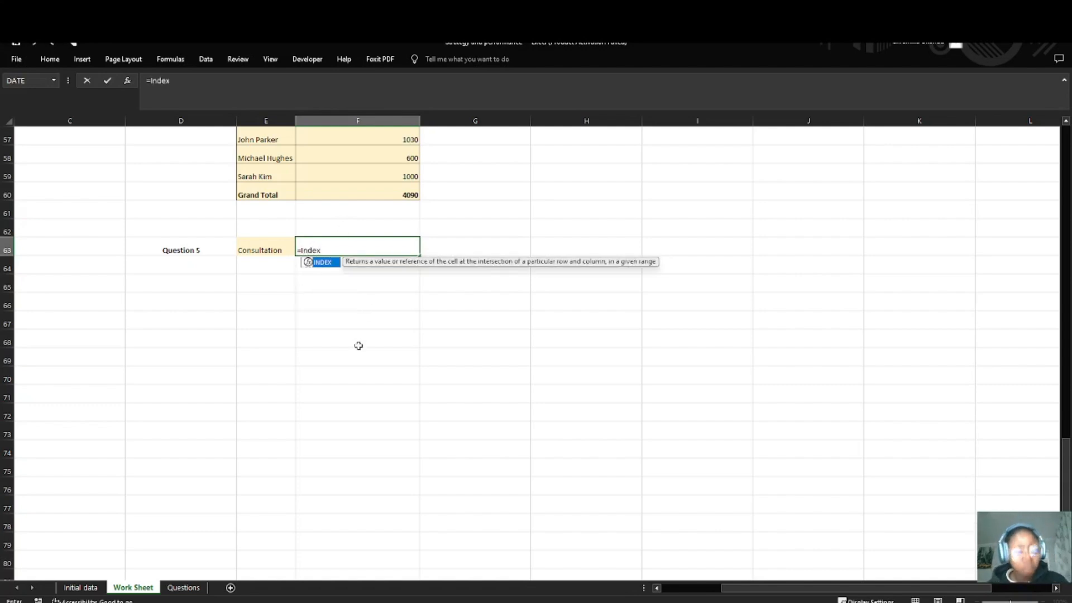
pyautogui.write('x')
pyautogui.press('Tab')
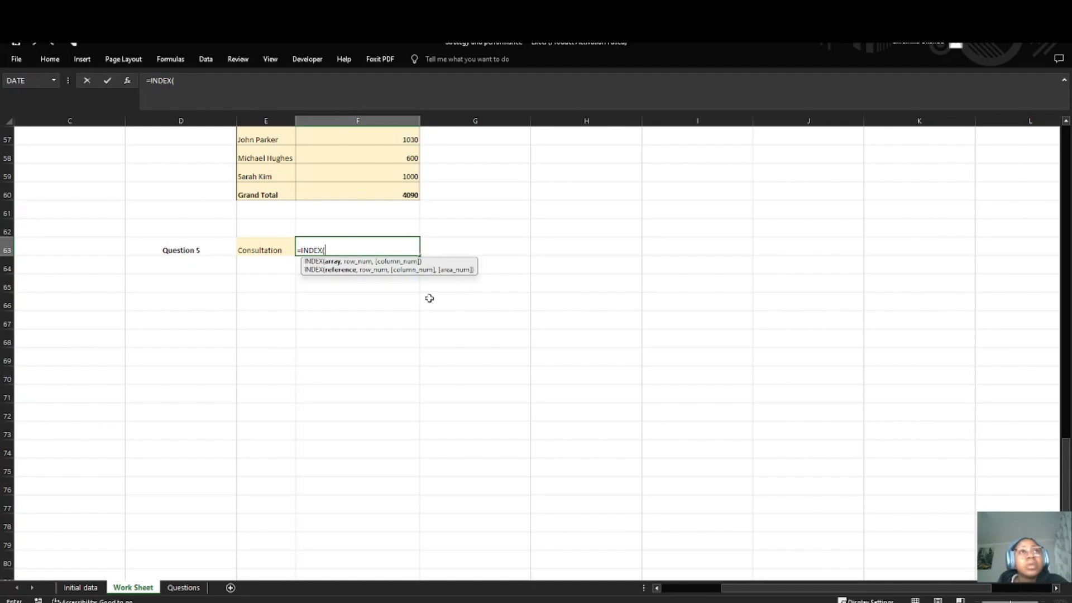
pyautogui.scroll(19, 550, 361)
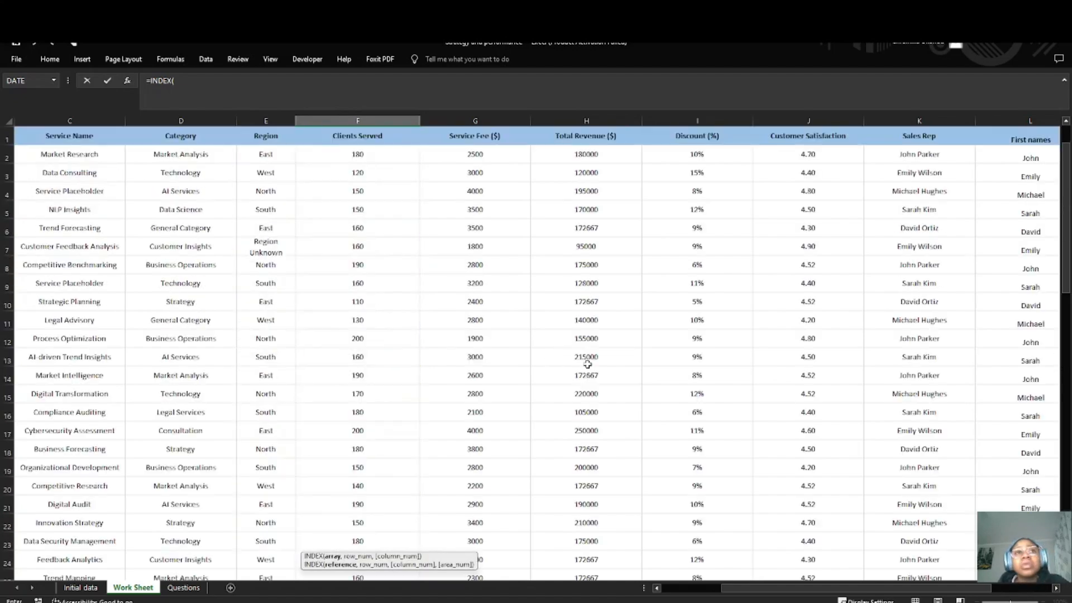
pyautogui.moveTo(575, 153); pyautogui.dragTo(580, 536)
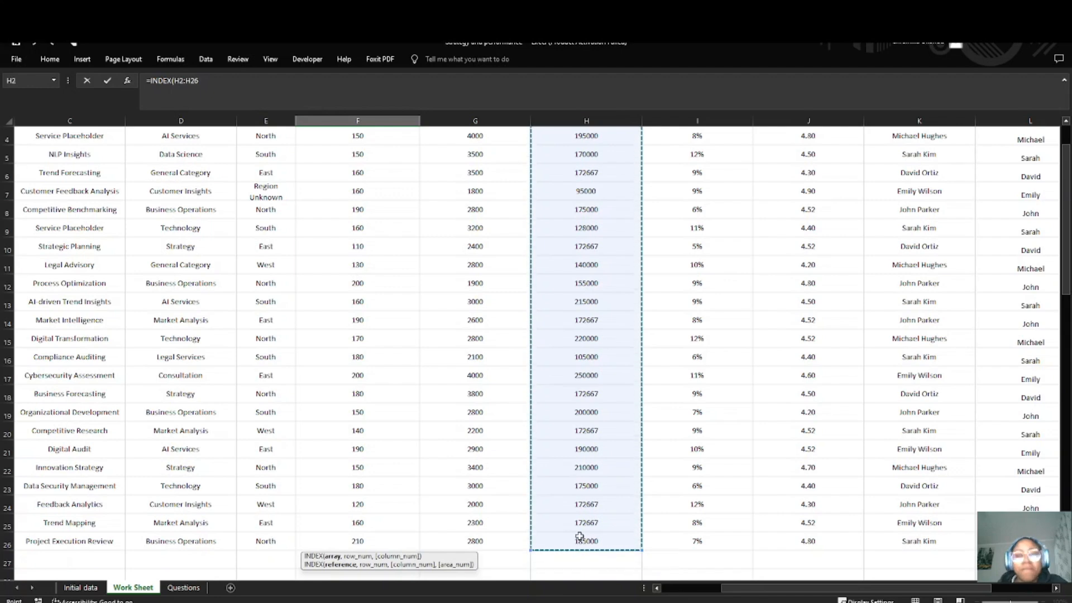
pyautogui.write(',')
# Step: Add a nested MATCH as the row number in F63's INDEX formula, with the Consultation cell E63 as lookup value
pyautogui.scroll(-9, 283, 316)
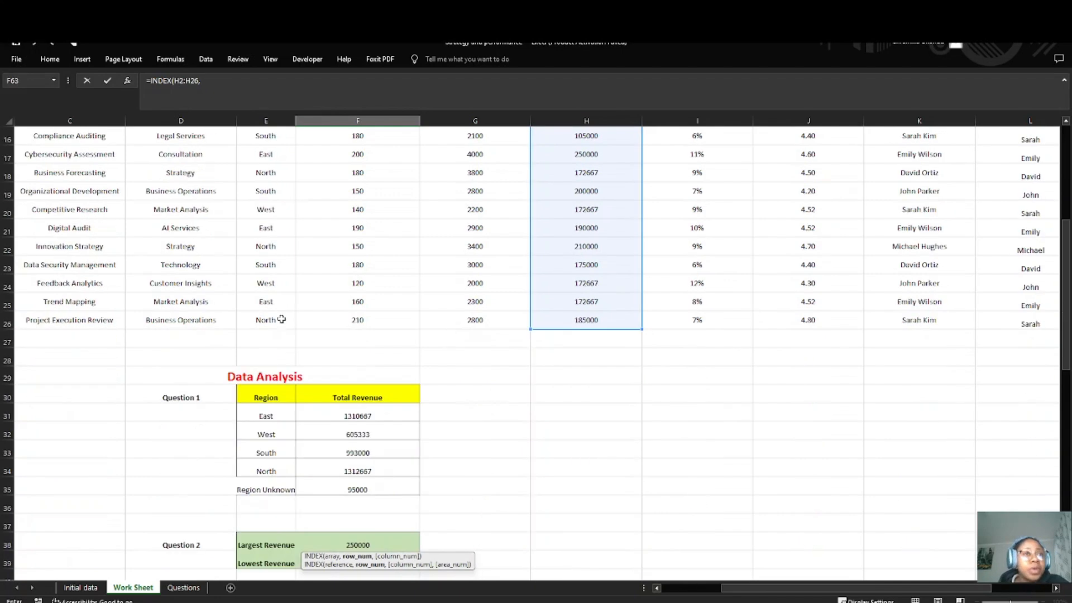
pyautogui.scroll(-8, 283, 369)
pyautogui.scroll(1, 308, 376)
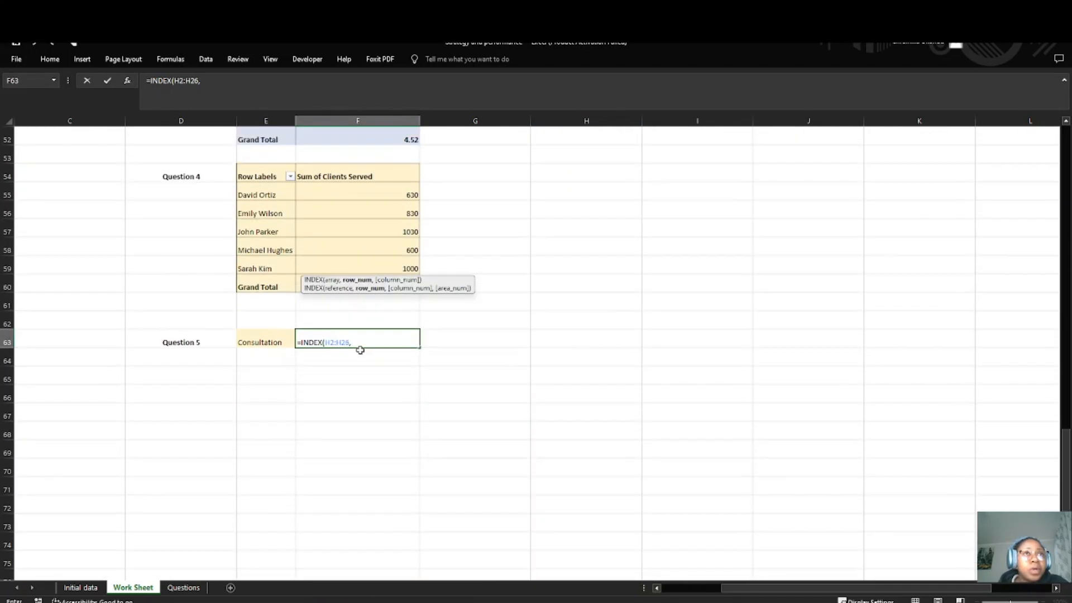
pyautogui.click(273, 343)
pyautogui.press('BackSpace')
pyautogui.press('BackSpace')
pyautogui.press('BackSpace')
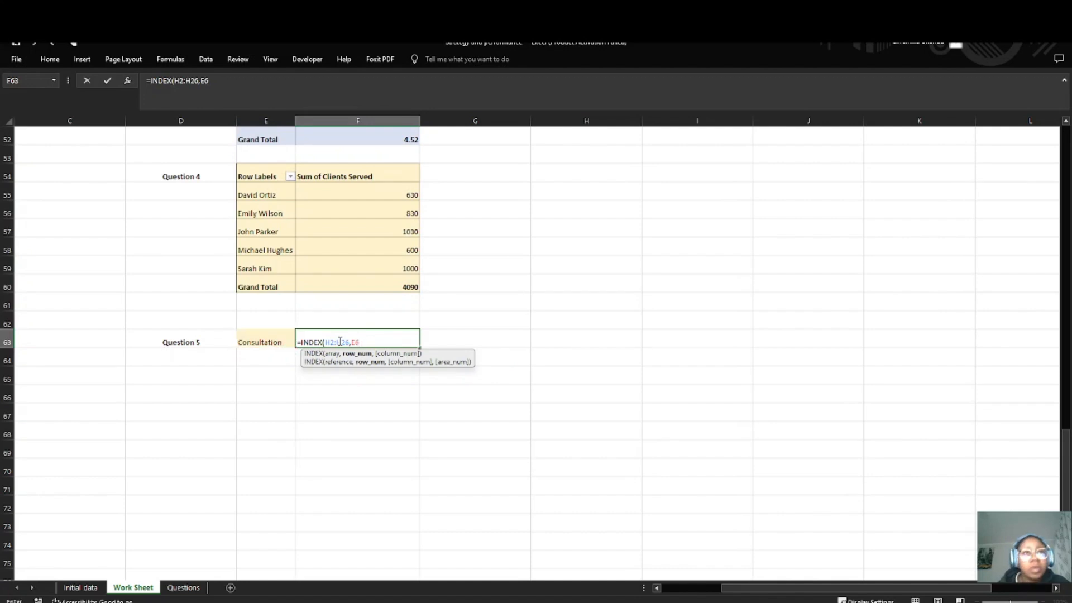
pyautogui.write('MATCH(')
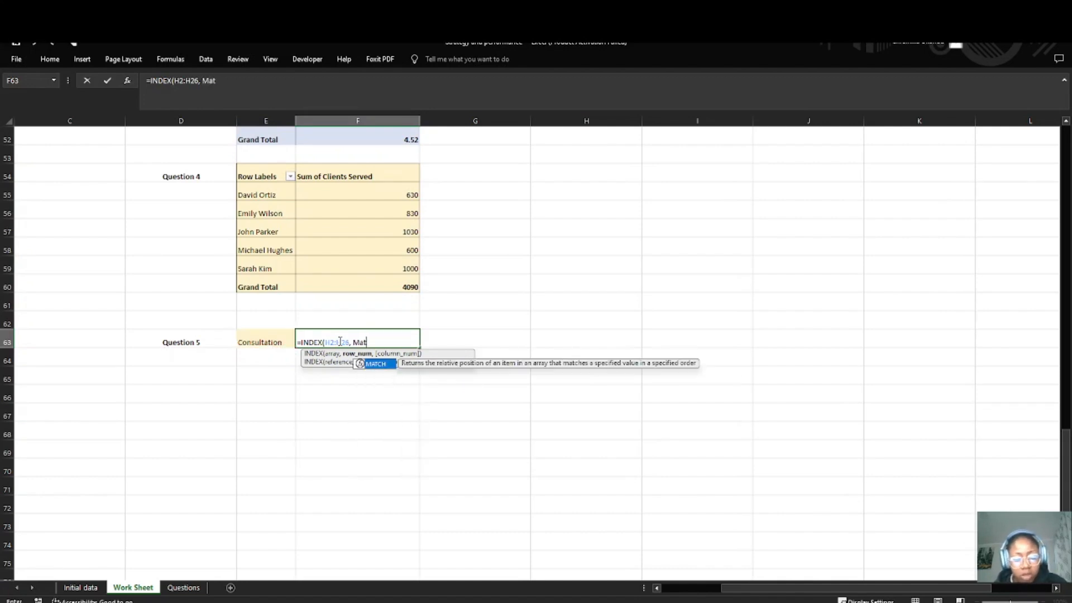
pyautogui.write('(')
pyautogui.scroll(3, 360, 278)
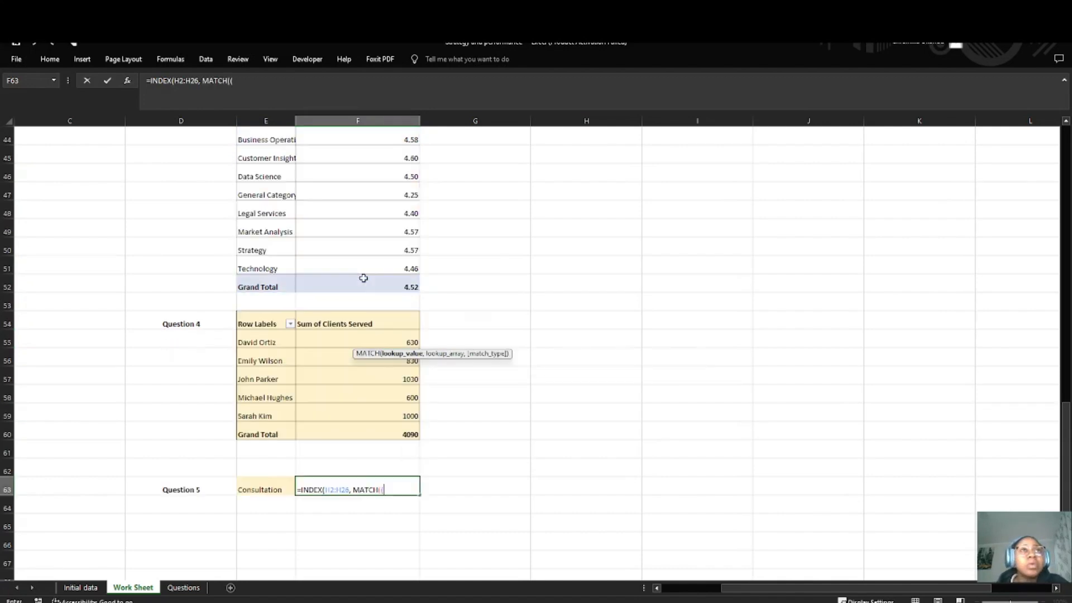
pyautogui.click(267, 492)
pyautogui.write(',')
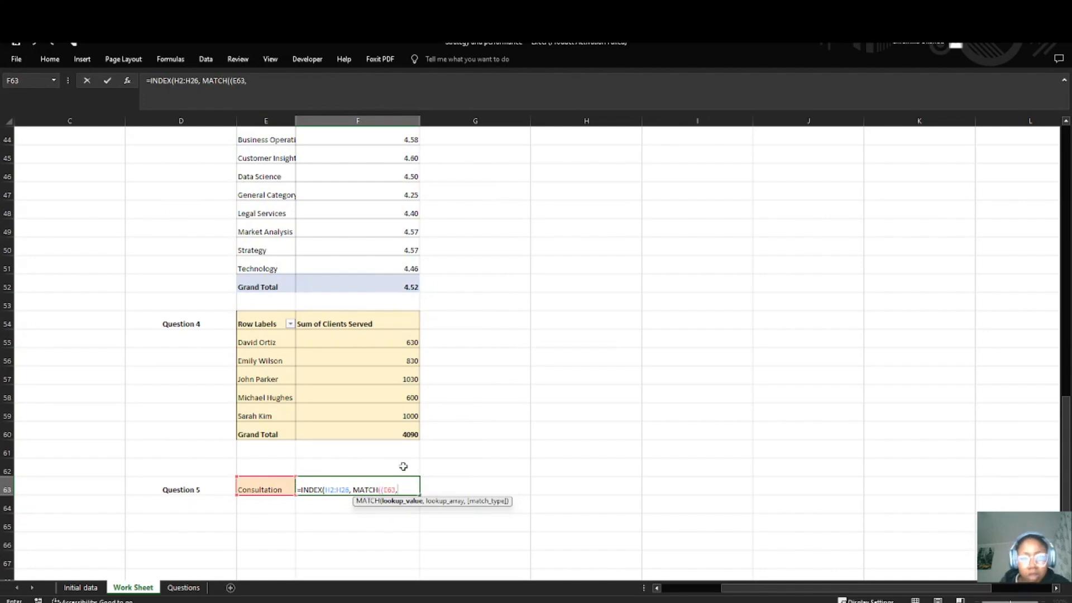
# Step: Set MATCH's lookup array to the Category range D2:D26 with match type 0, and try to enter the formula
pyautogui.scroll(14, 335, 390)
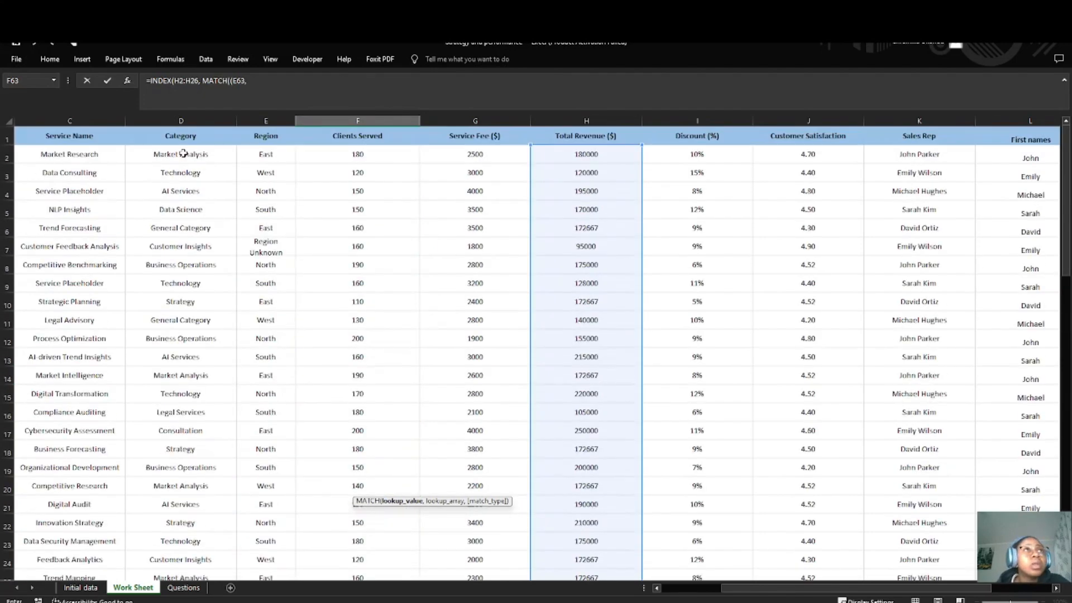
pyautogui.moveTo(179, 154); pyautogui.dragTo(186, 544)
pyautogui.scroll(-10, 417, 462)
pyautogui.scroll(-5, 417, 461)
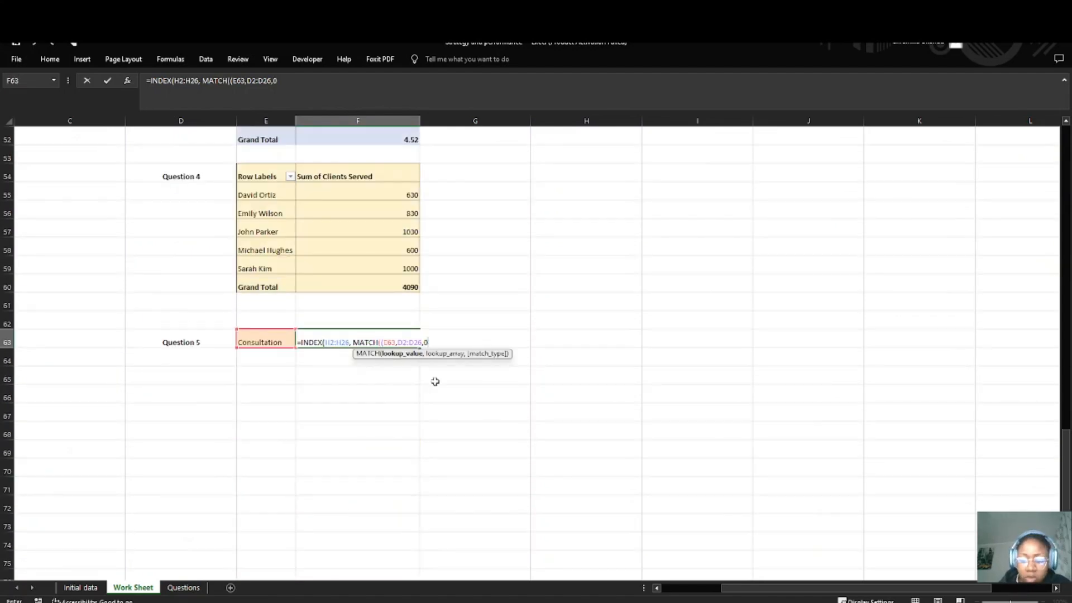
pyautogui.press('Return')
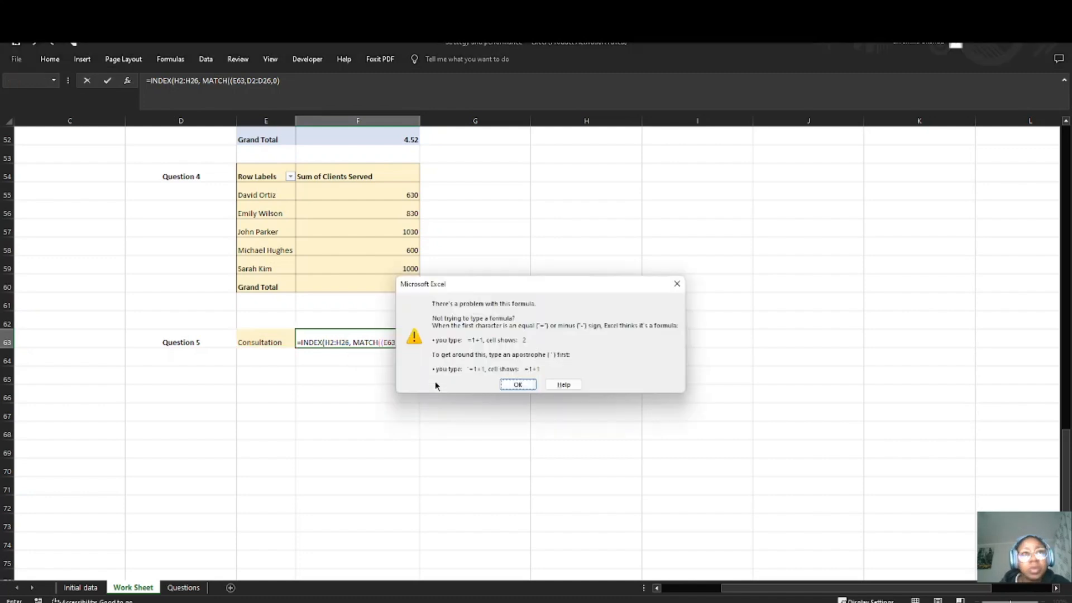
pyautogui.click(519, 384)
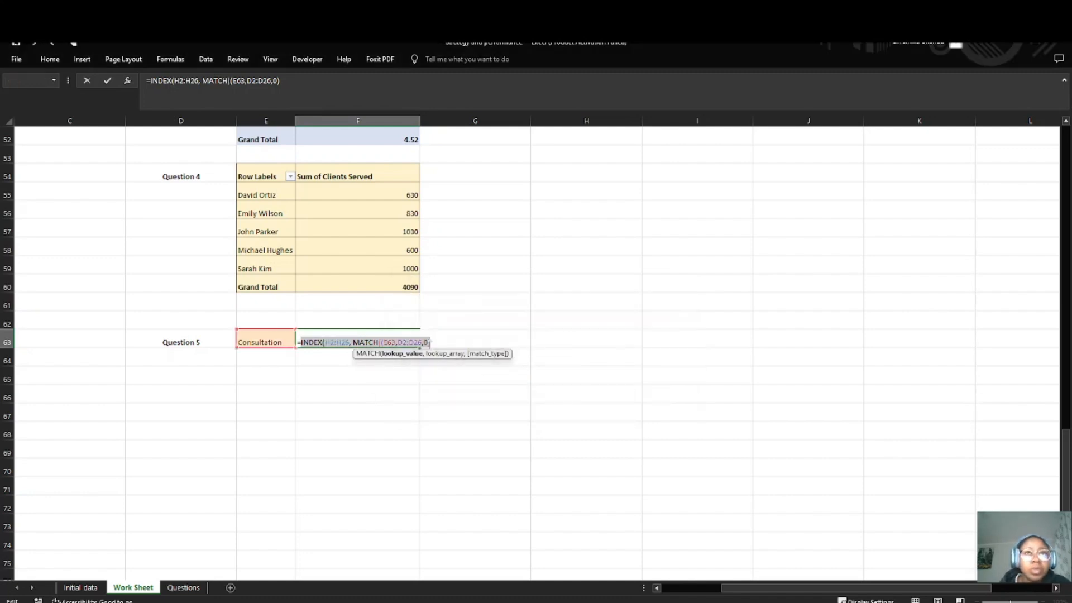
# Step: Add a second closing parenthesis to the end of the F63 formula and try entering it again
pyautogui.click(431, 342)
pyautogui.press('Return')
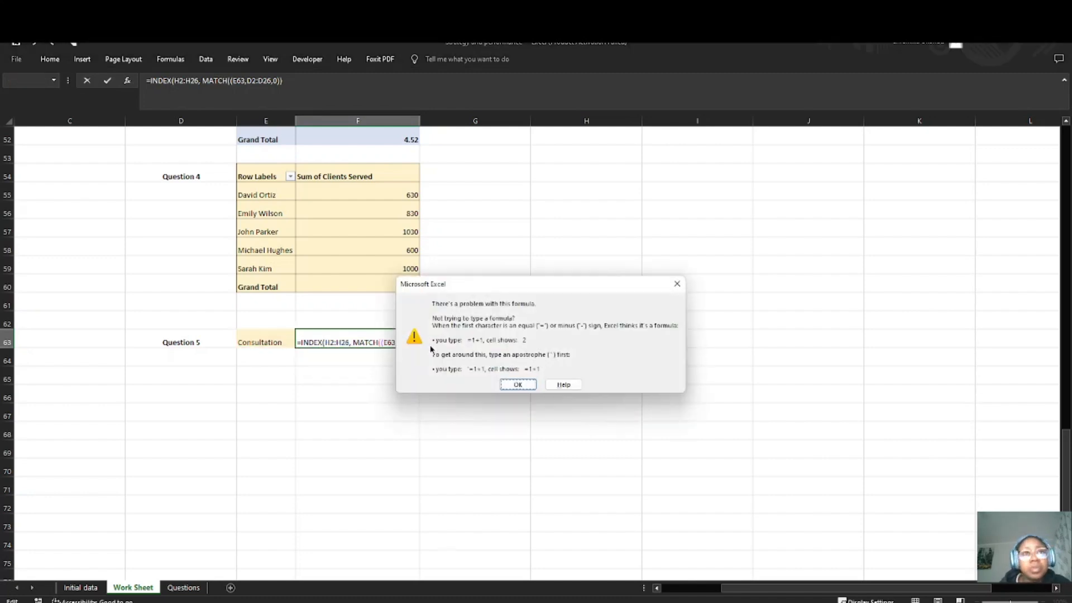
pyautogui.click(518, 384)
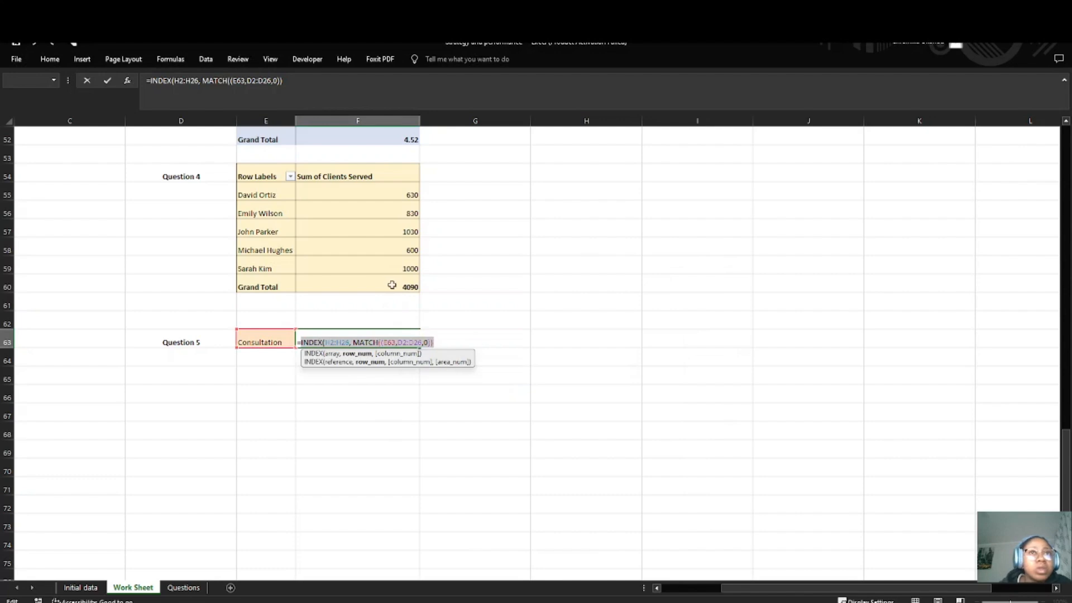
# Step: Remove the extra opening parenthesis after MATCH in F63, add a space before the 0, and enter the formula
pyautogui.click(403, 343)
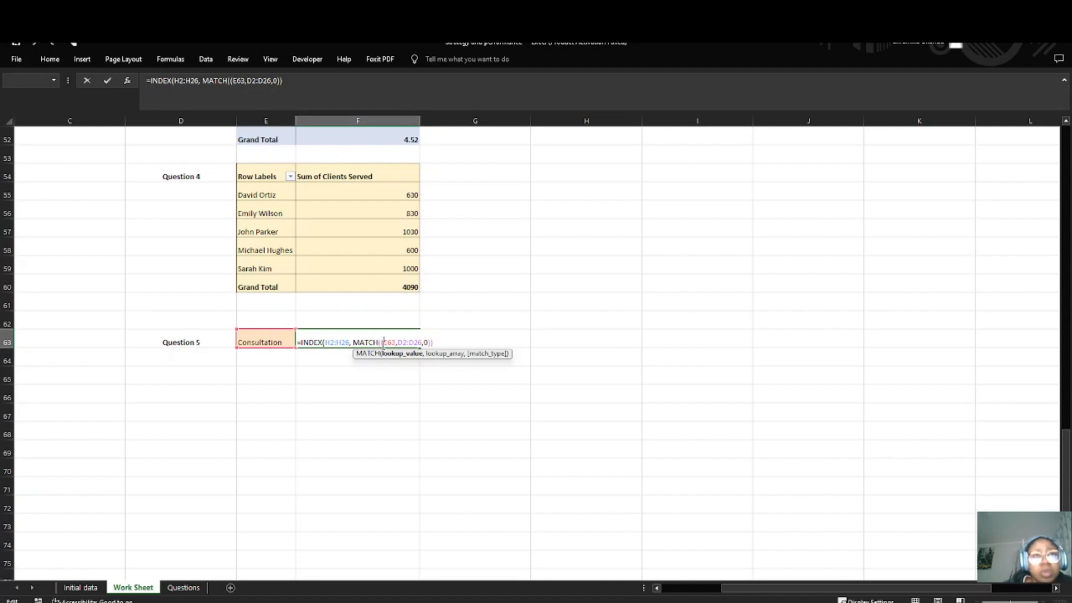
pyautogui.press('BackSpace')
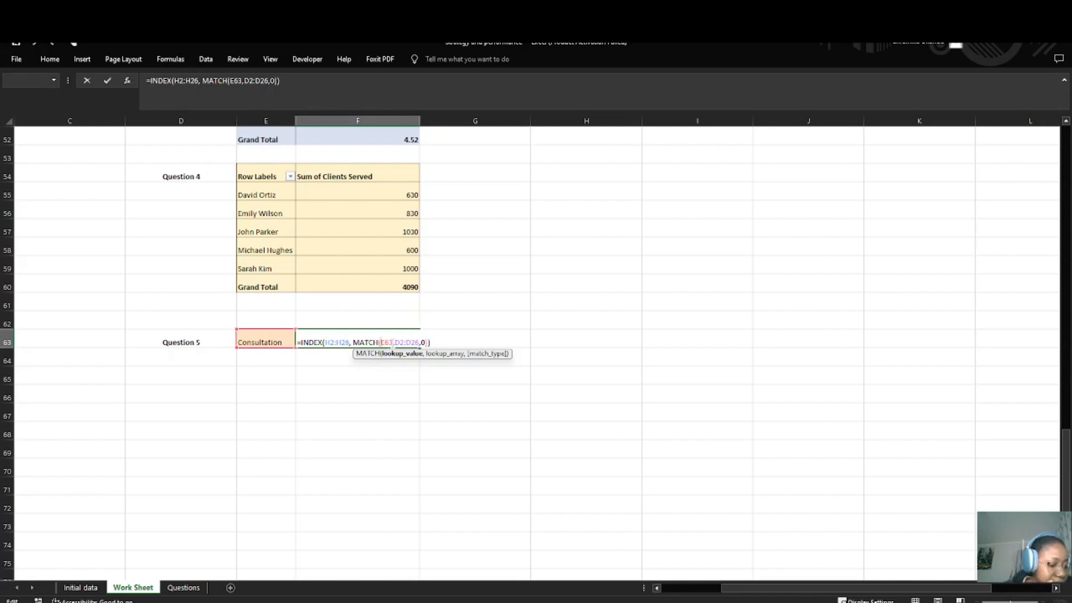
pyautogui.click(422, 342)
pyautogui.click(435, 343)
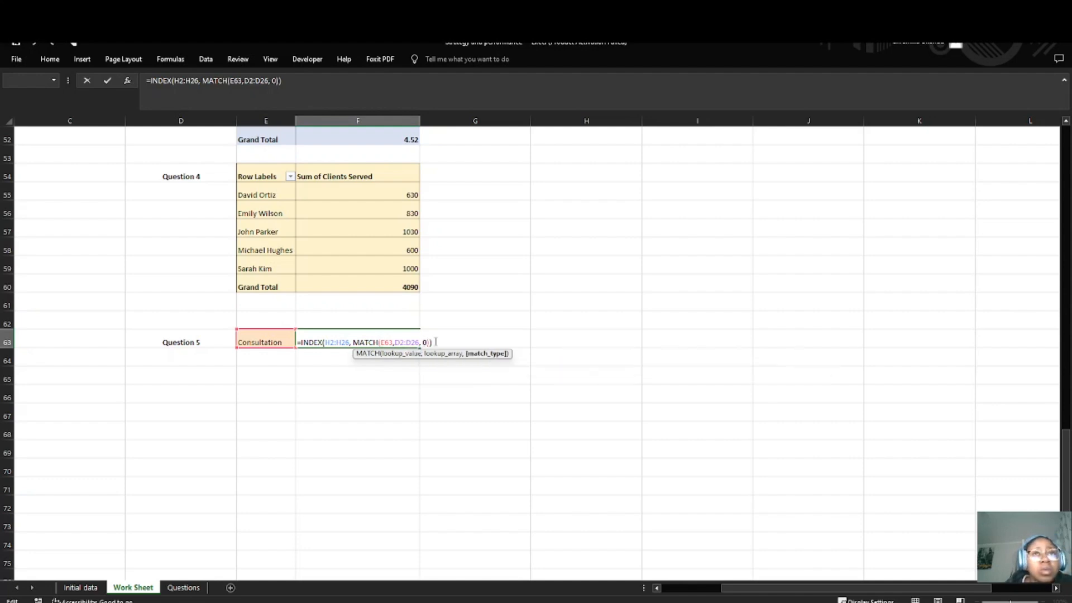
pyautogui.press('Return')
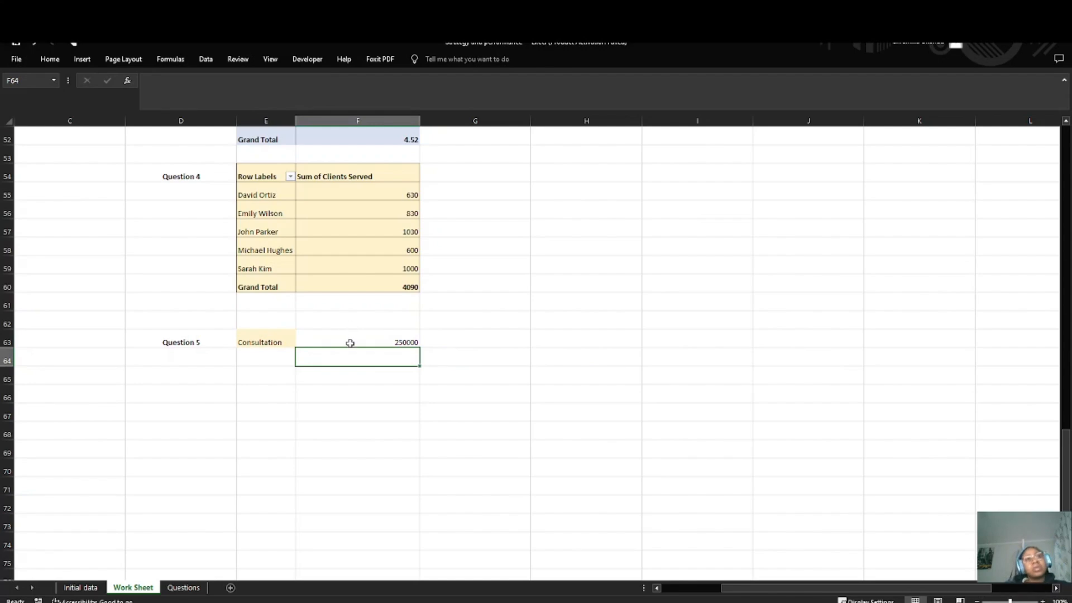
# Step: Check the F63 result against the Consultation row's category in D17 and total revenue in H17
pyautogui.click(348, 341)
pyautogui.scroll(17, 244, 354)
pyautogui.scroll(-3, 140, 295)
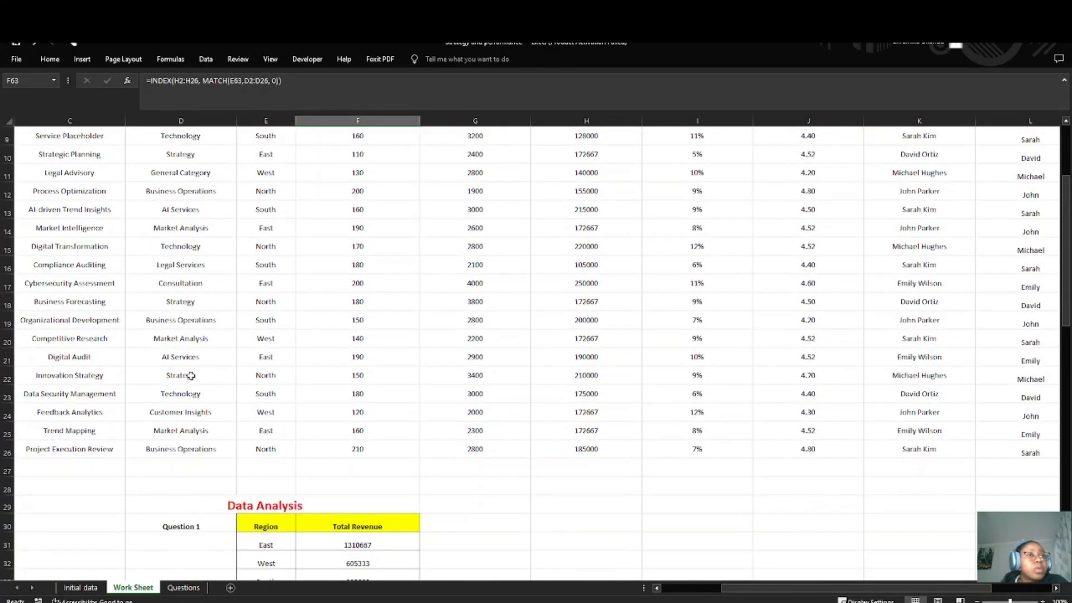
pyautogui.click(182, 281)
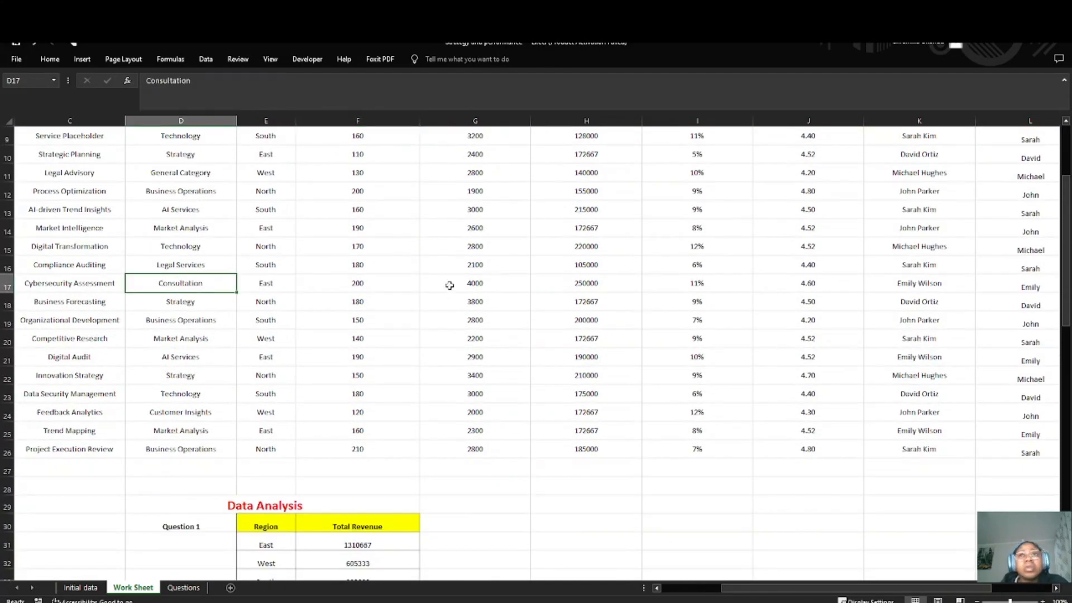
pyautogui.click(562, 283)
pyautogui.scroll(-12, 344, 424)
pyautogui.scroll(-3, 343, 424)
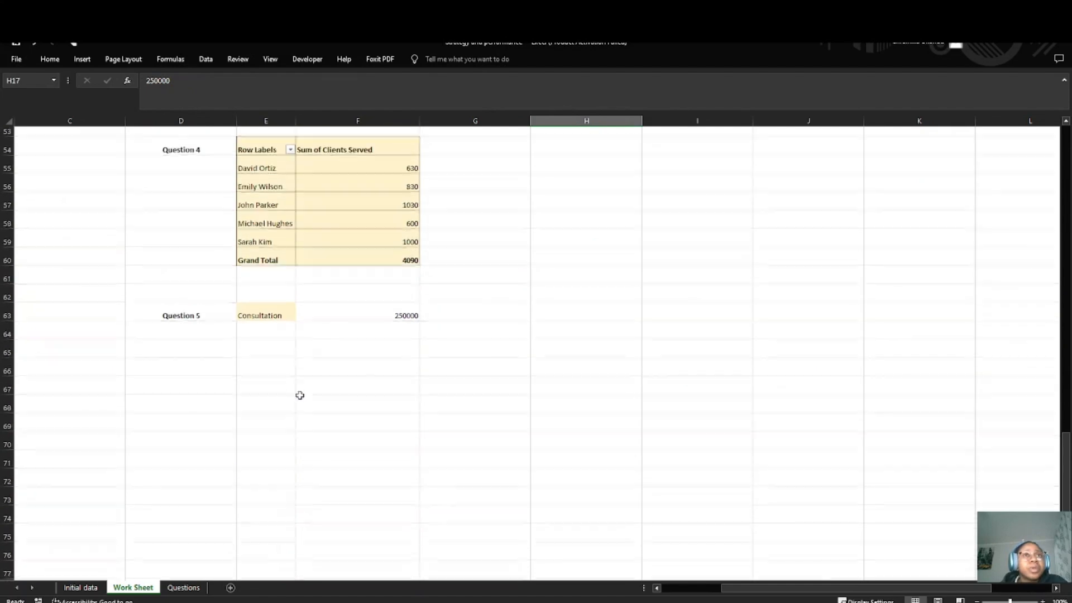
# Step: Apply all borders to the Question 5 answer cells E63:F63
pyautogui.moveTo(249, 326); pyautogui.dragTo(411, 321)
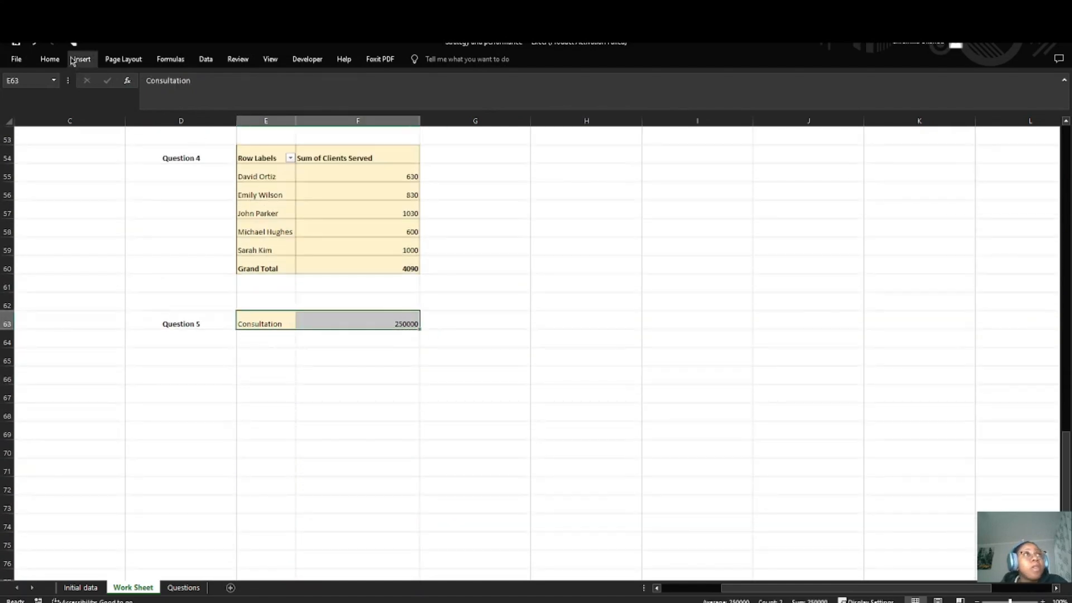
pyautogui.click(49, 58)
pyautogui.click(166, 98)
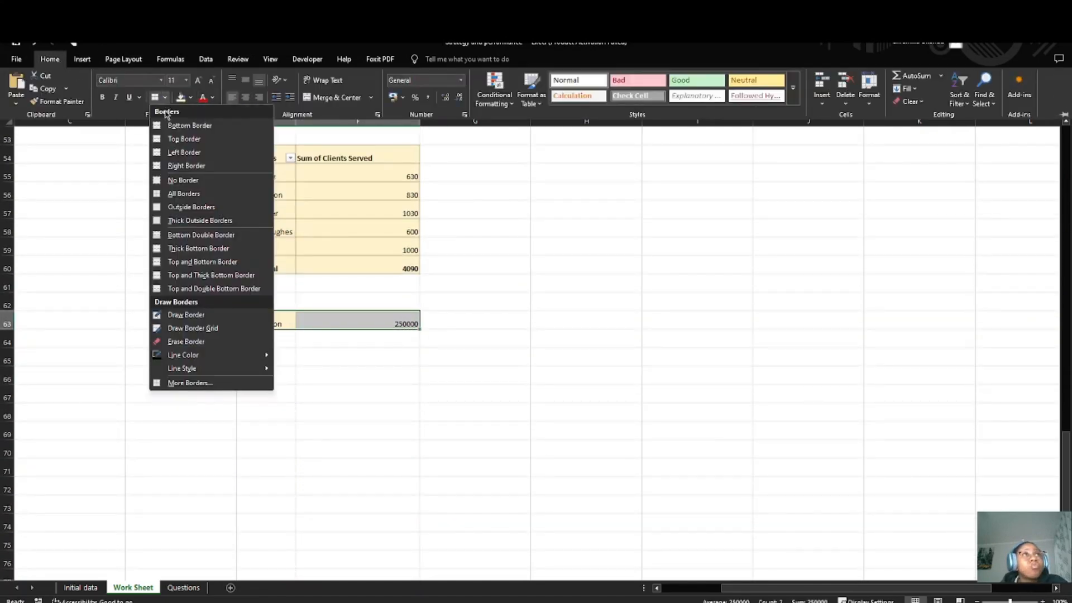
pyautogui.click(188, 195)
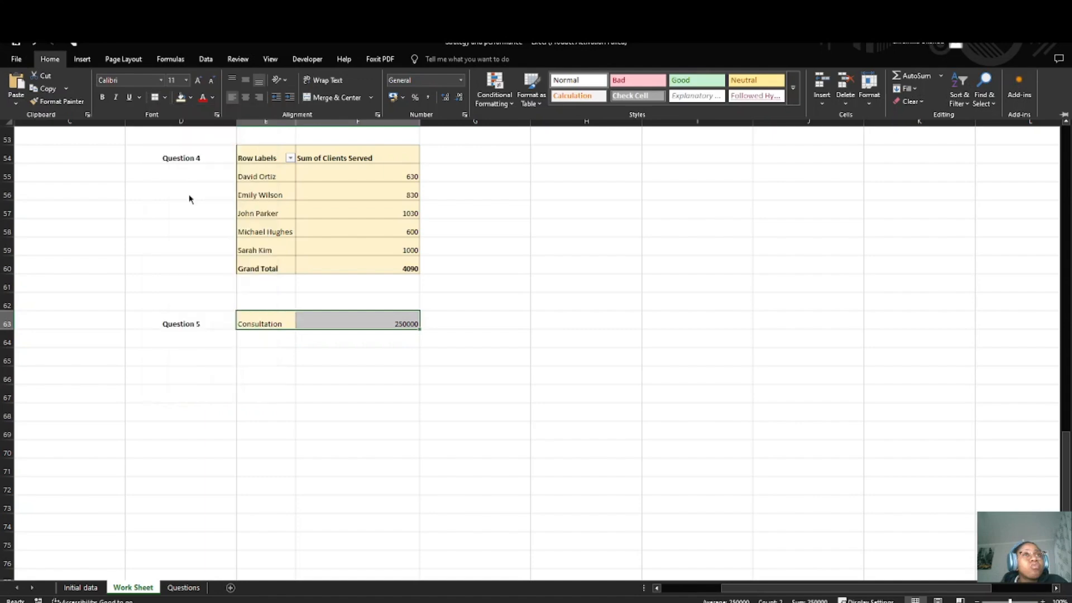
pyautogui.click(337, 355)
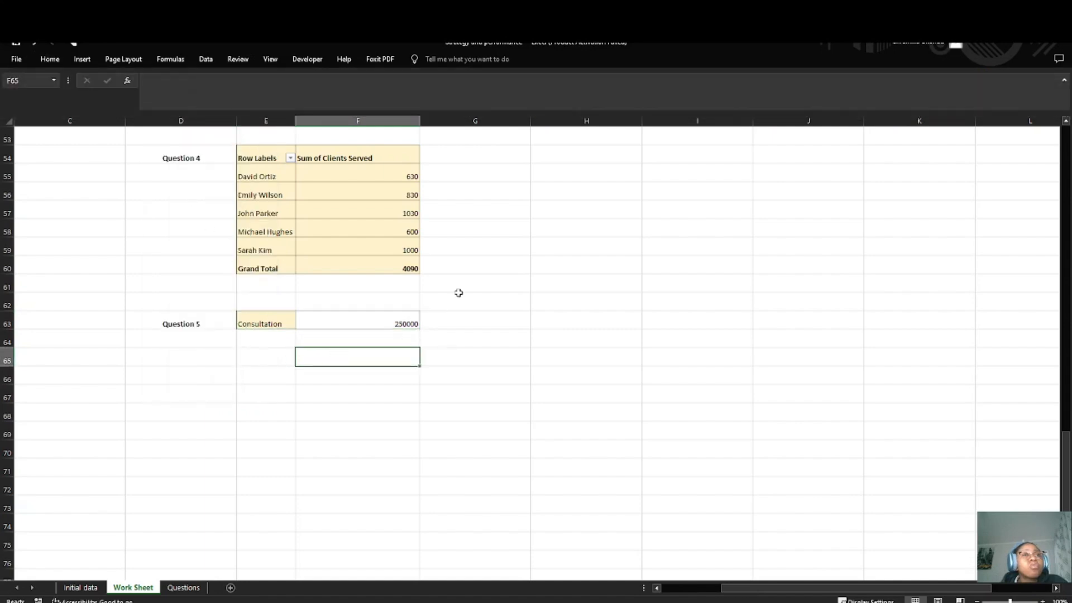
pyautogui.scroll(-5, 261, 336)
# Step: Check the Questions sheet for the next section and enter the heading "Pivot Table Analysis" in H29 of the Work Sheet
pyautogui.click(183, 588)
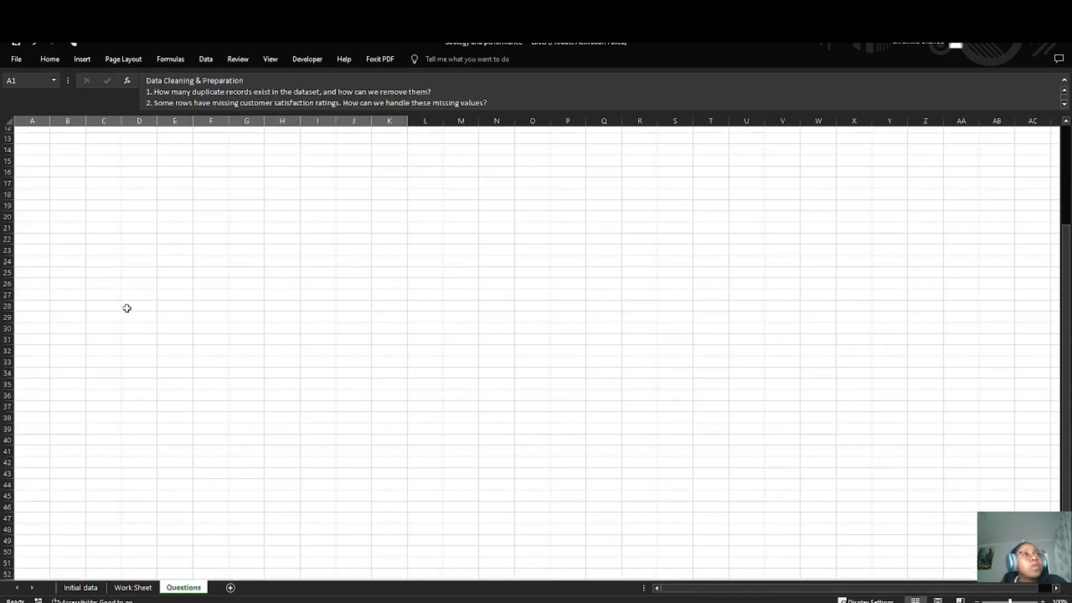
pyautogui.press('F2')
pyautogui.click(290, 232)
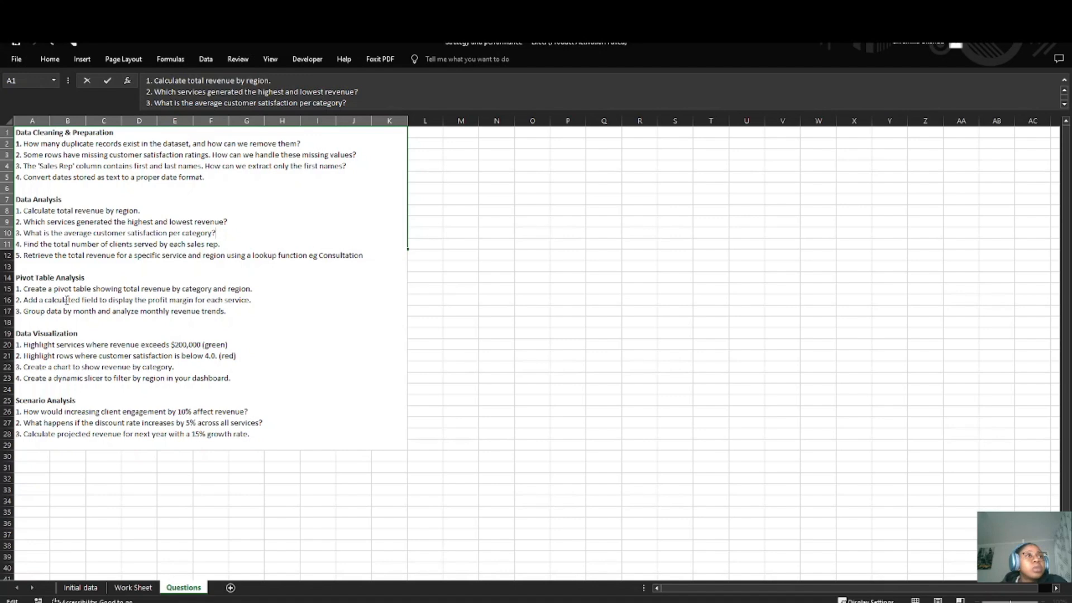
pyautogui.click(133, 588)
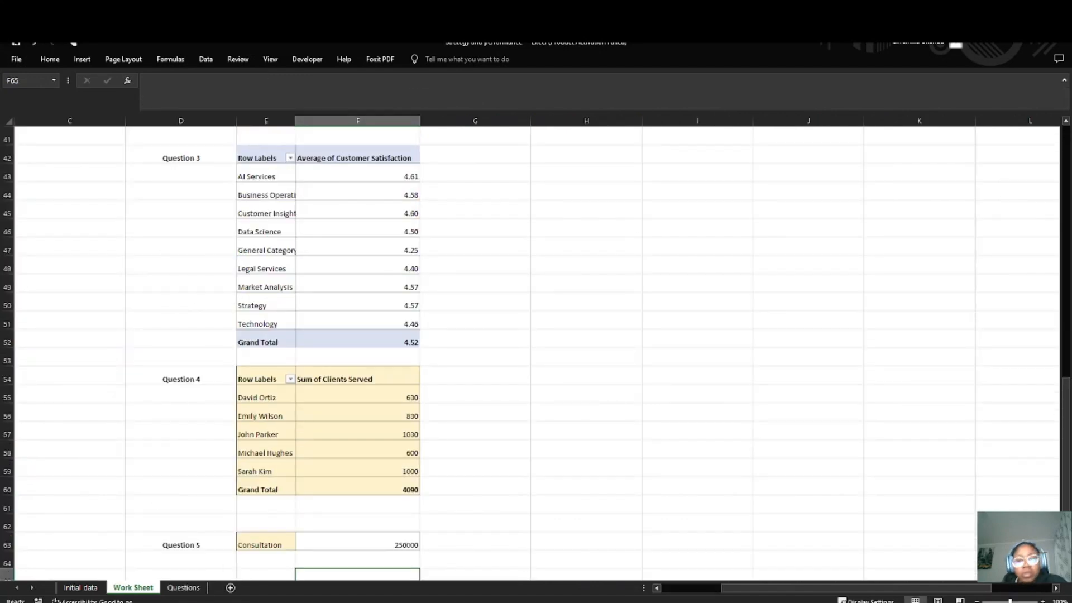
pyautogui.scroll(8, 530, 299)
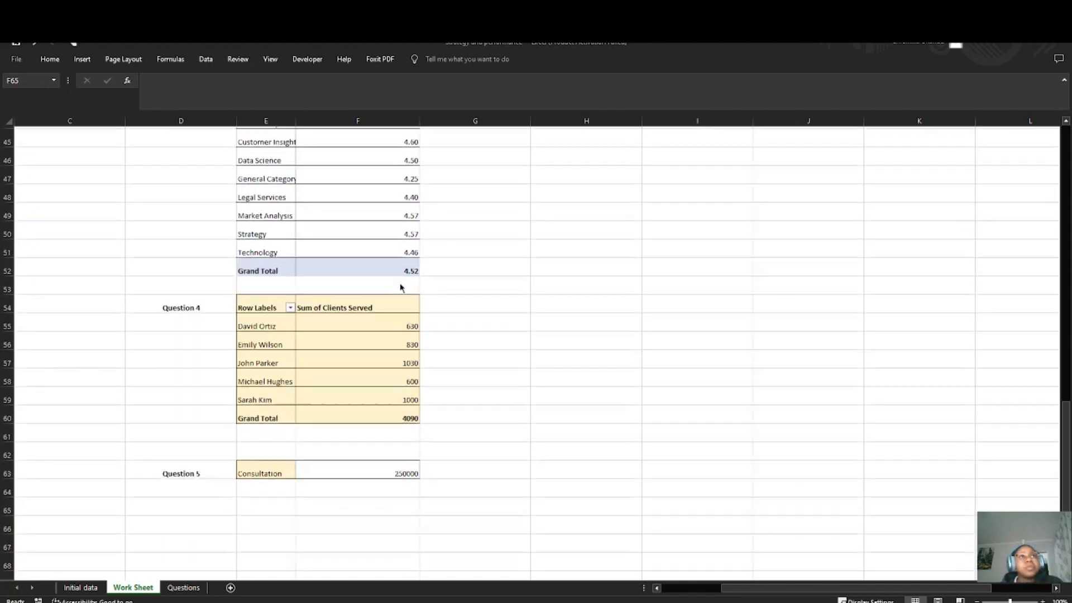
pyautogui.scroll(-1, 584, 335)
pyautogui.click(609, 282)
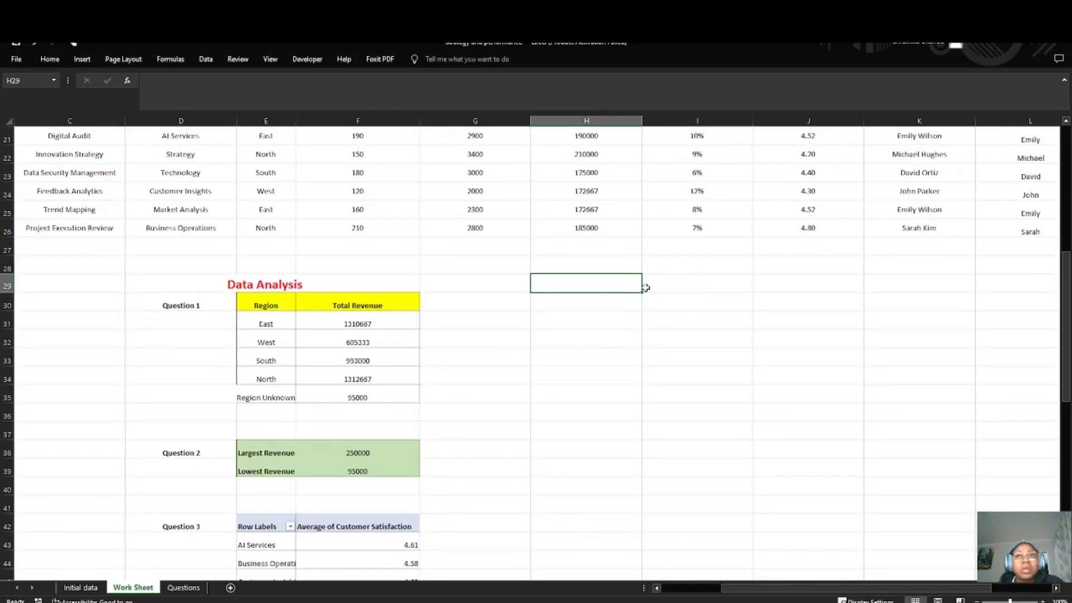
pyautogui.write('PIVI')
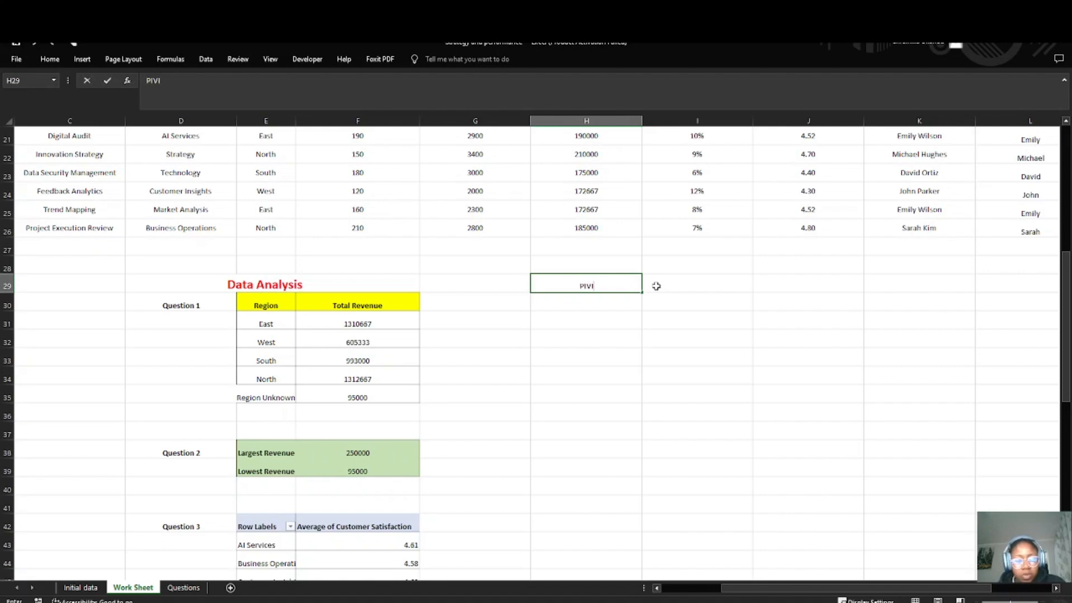
pyautogui.write('ivot')
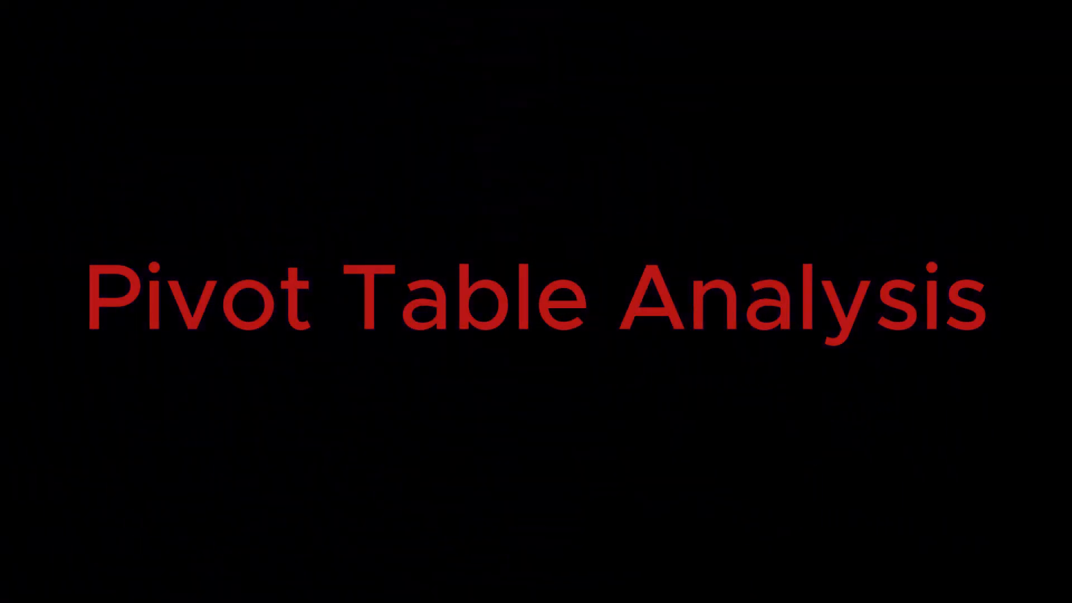
pyautogui.write('Table')
pyautogui.write(' Analysis')
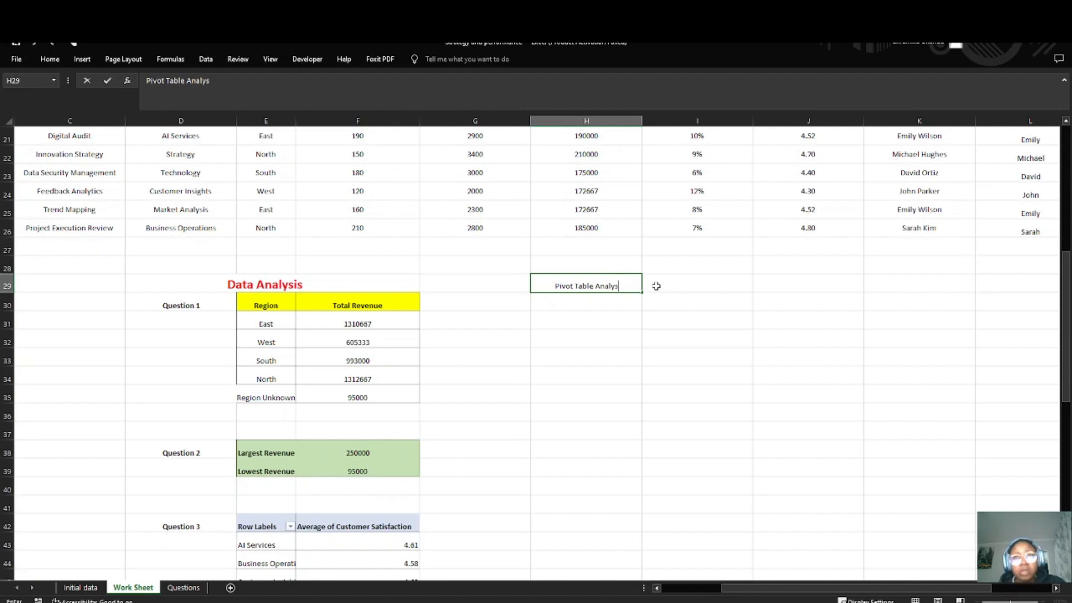
pyautogui.click(657, 285)
pyautogui.click(581, 285)
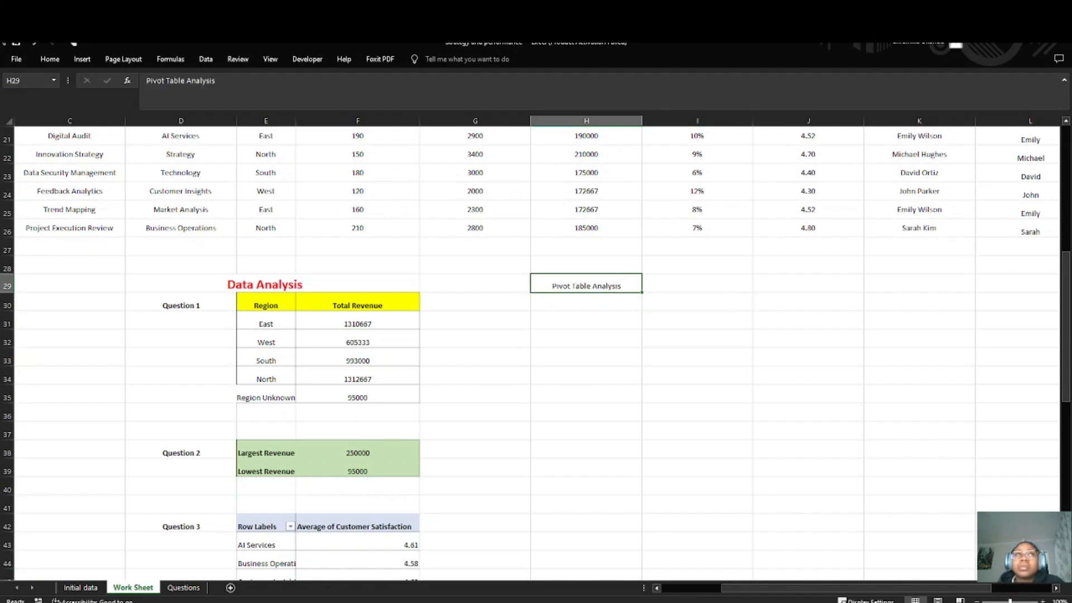
# Step: Format the Pivot Table Analysis heading in H29 as red, size 18 and bold
pyautogui.click(50, 59)
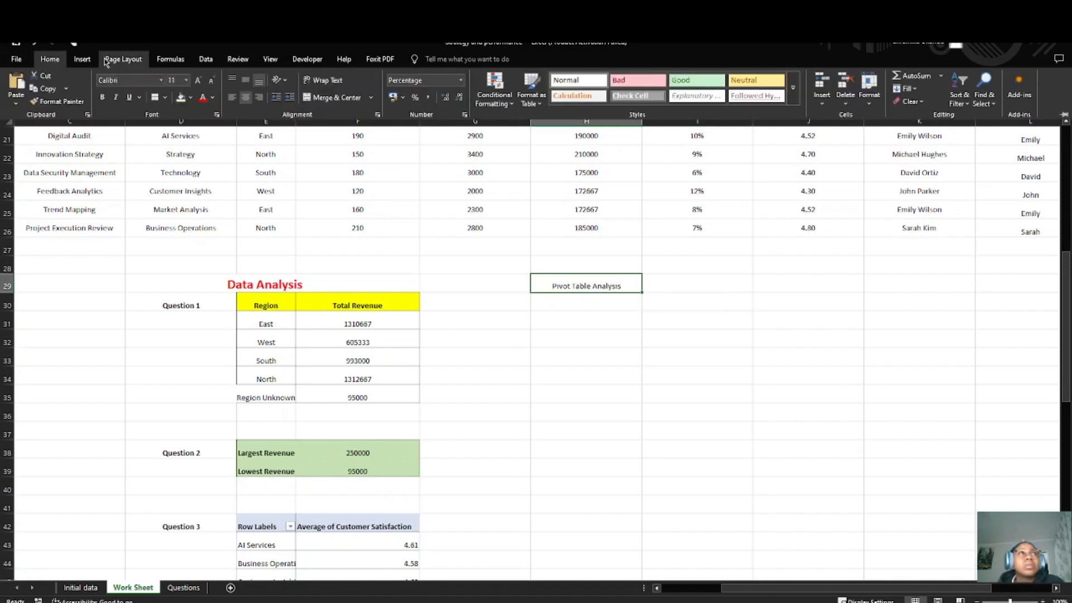
pyautogui.click(203, 97)
pyautogui.click(186, 81)
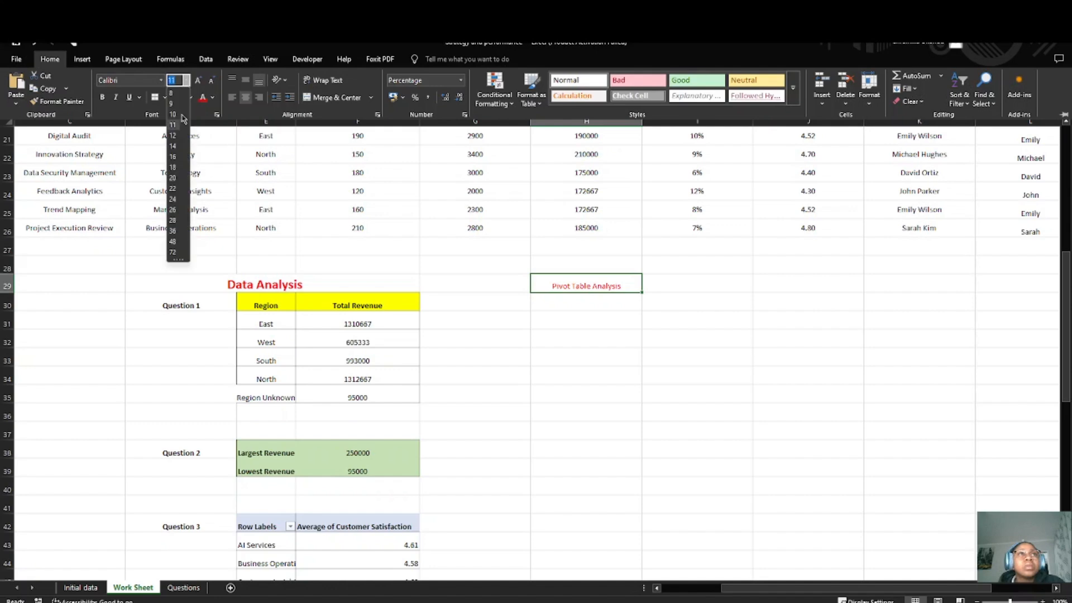
pyautogui.click(175, 167)
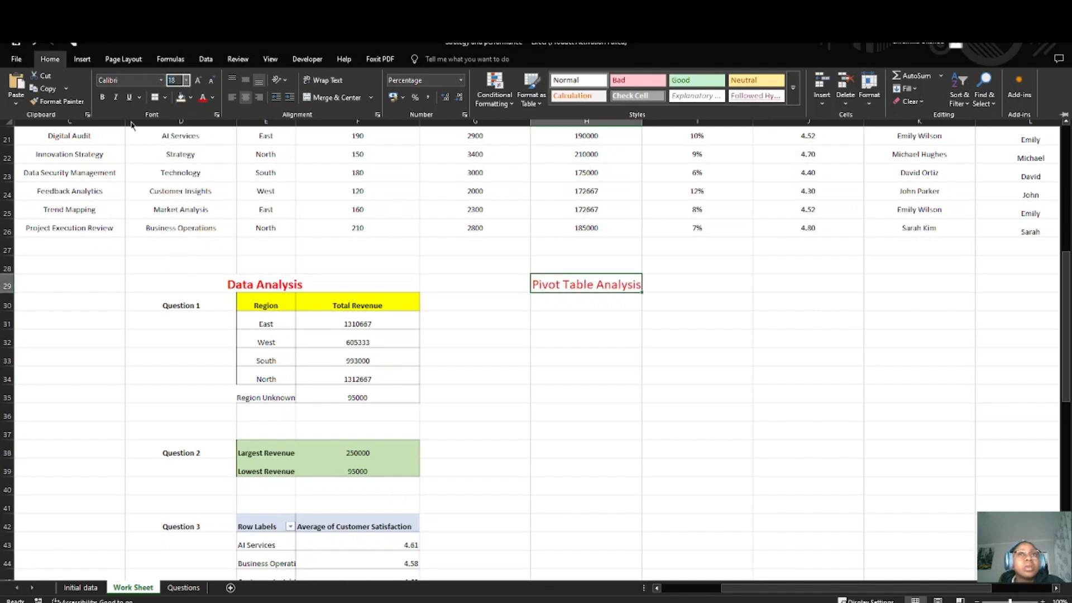
pyautogui.click(102, 97)
pyautogui.moveTo(578, 292); pyautogui.dragTo(574, 308)
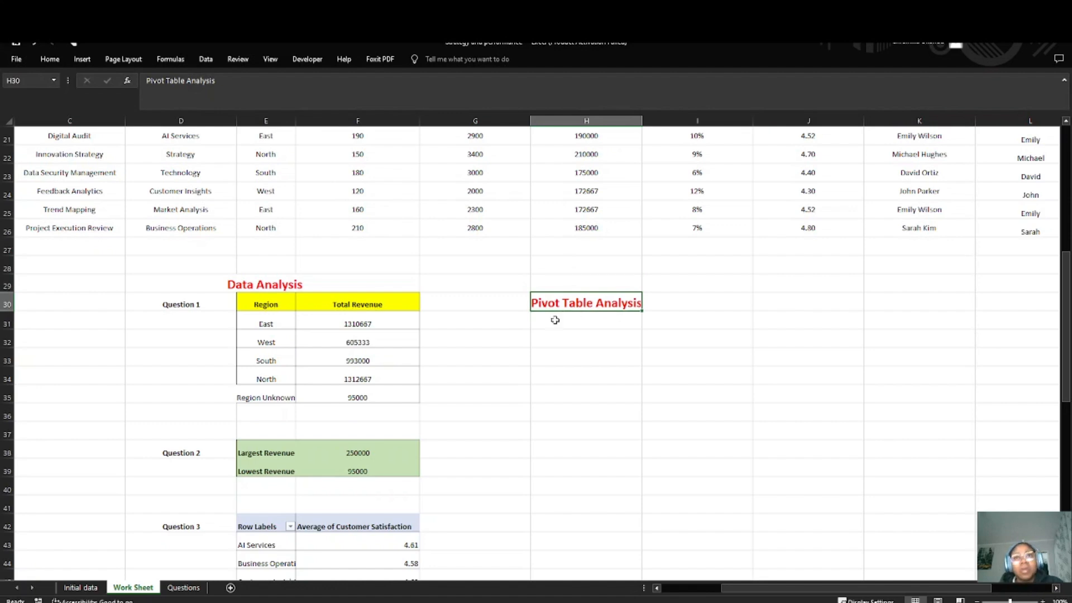
pyautogui.hotkey('ctrl', 'z')
pyautogui.click(610, 313)
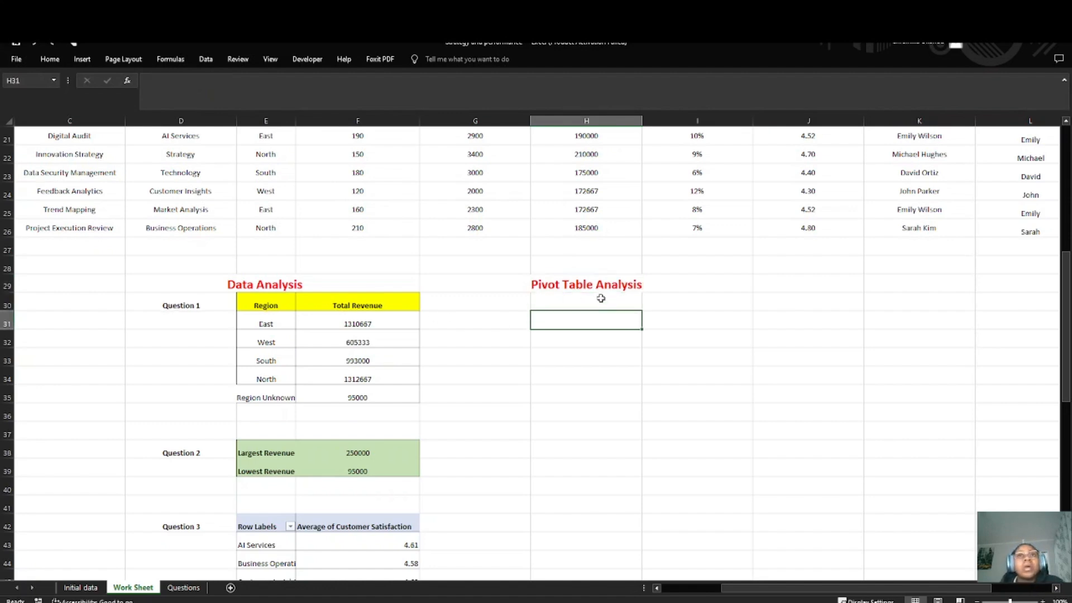
# Step: Enter the label "Question 1" in H30 below the Pivot Table Analysis heading and make it bold
pyautogui.click(601, 299)
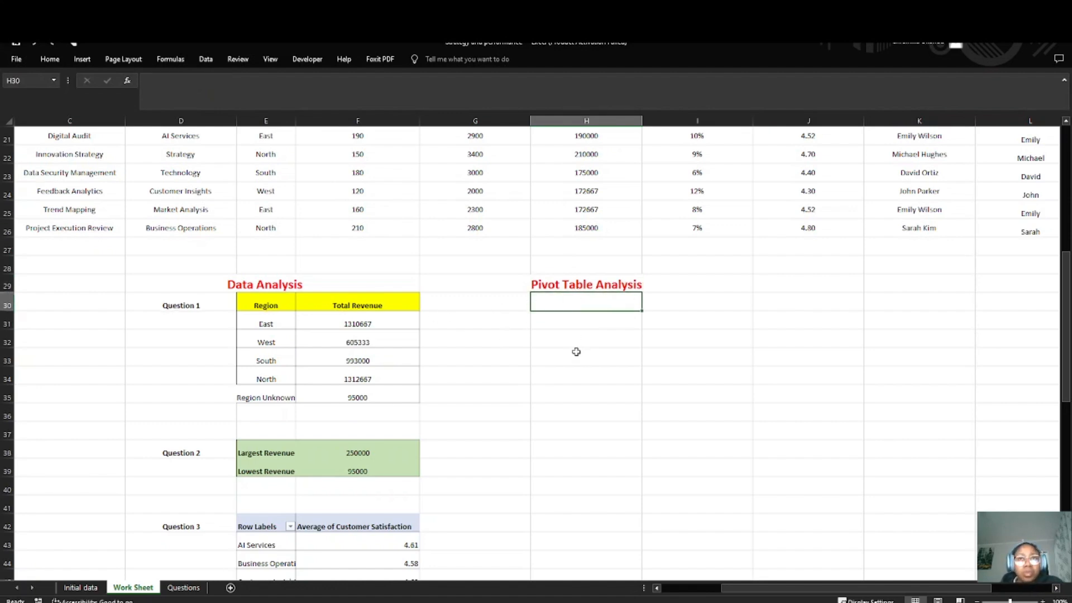
pyautogui.write('Qu')
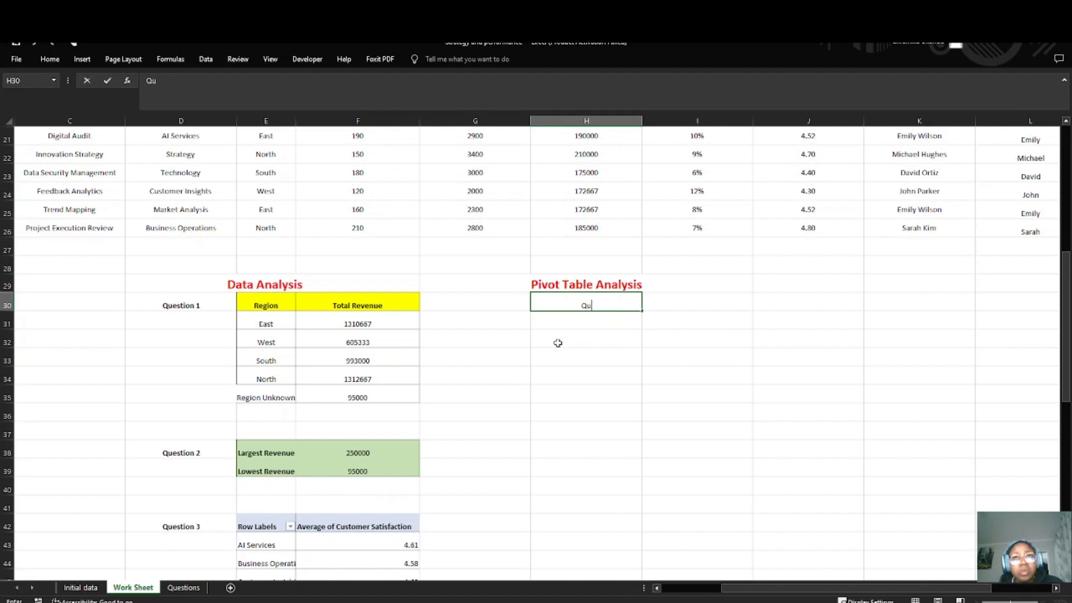
pyautogui.write('estion 1')
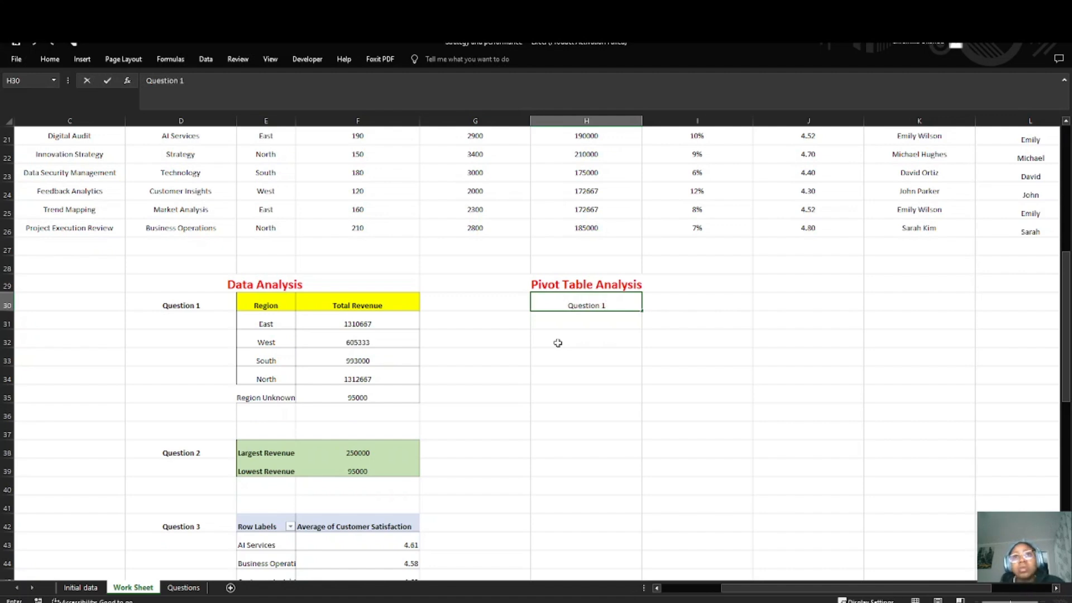
pyautogui.click(644, 309)
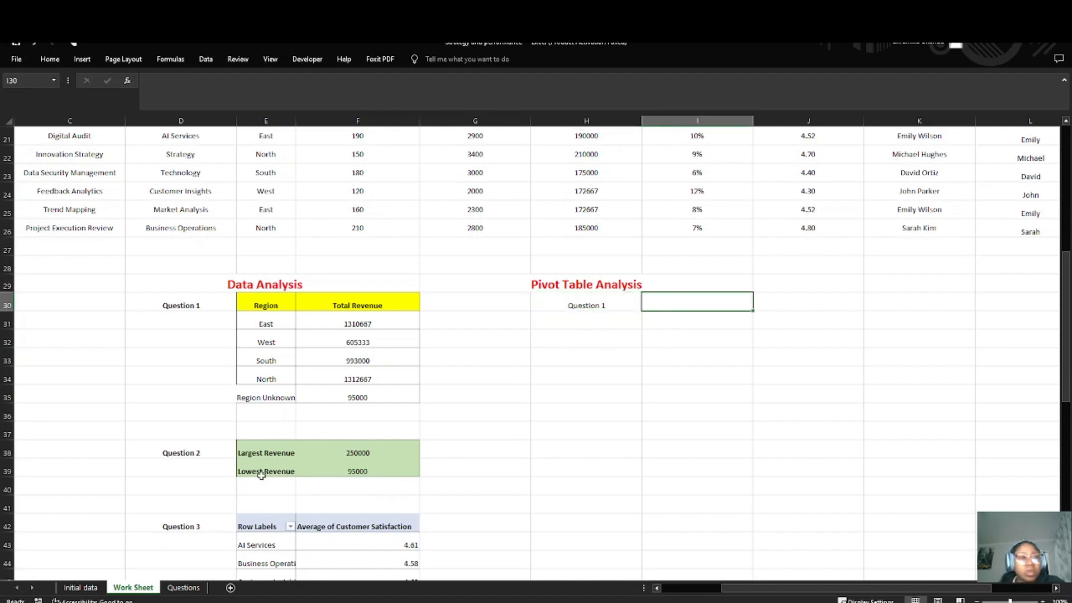
pyautogui.click(574, 307)
pyautogui.hotkey('ctrl', 'b')
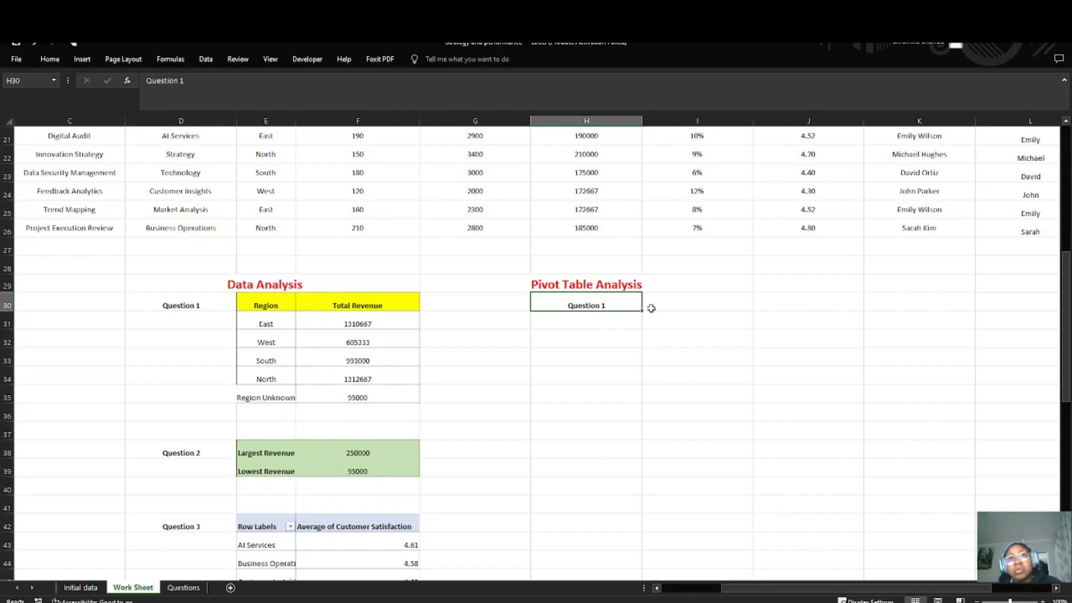
pyautogui.click(651, 305)
# Step: Read the Pivot Table Analysis questions in the Questions sheet and return to the Work Sheet
pyautogui.click(183, 587)
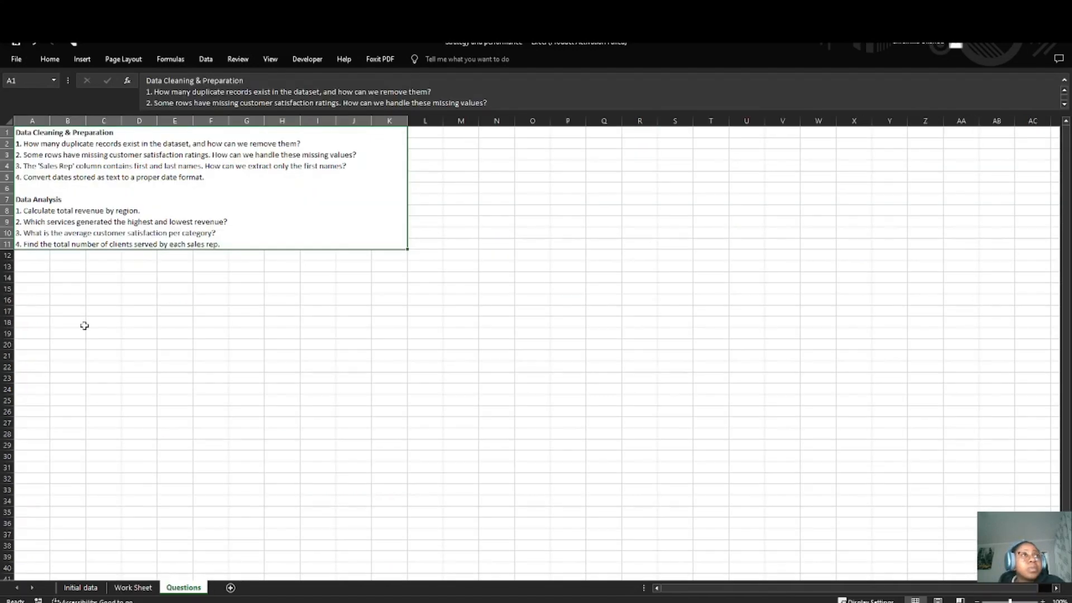
pyautogui.doubleClick(231, 239)
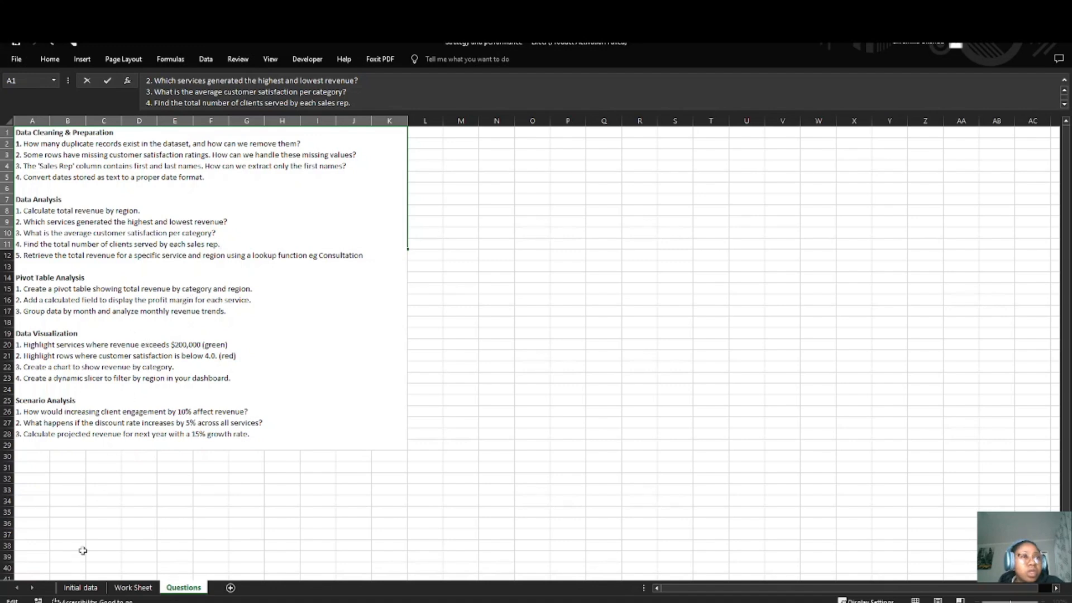
pyautogui.click(133, 588)
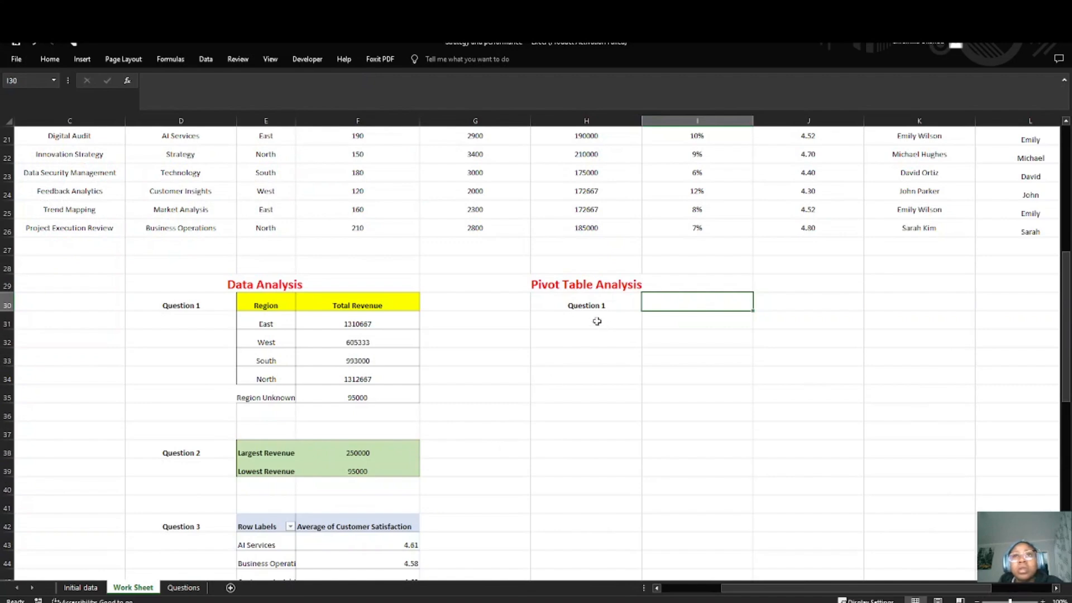
# Step: Create a PivotTable from the dataset C1:M26, placed in the existing Work Sheet at I30
pyautogui.scroll(7, 196, 275)
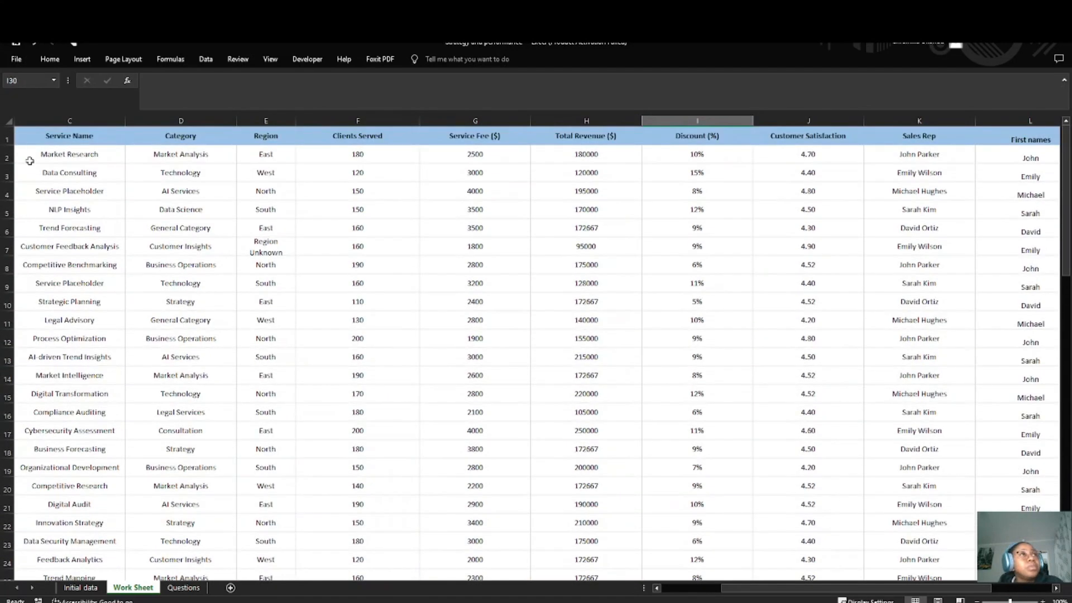
pyautogui.moveTo(6, 140); pyautogui.dragTo(237, 265)
pyautogui.click(240, 266)
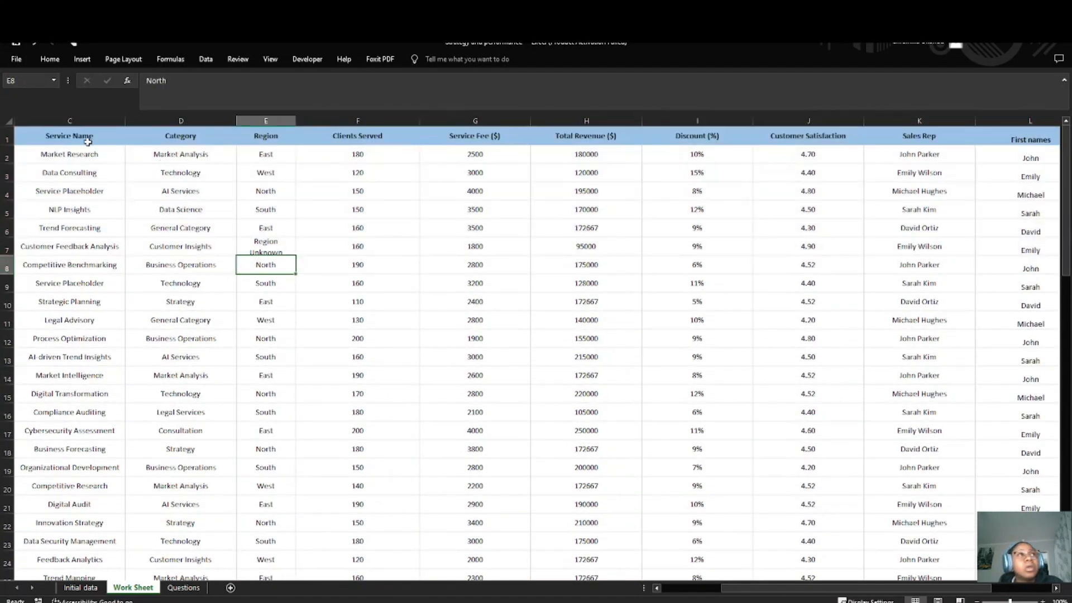
pyautogui.moveTo(88, 142); pyautogui.dragTo(874, 545)
pyautogui.scroll(1, 172, 306)
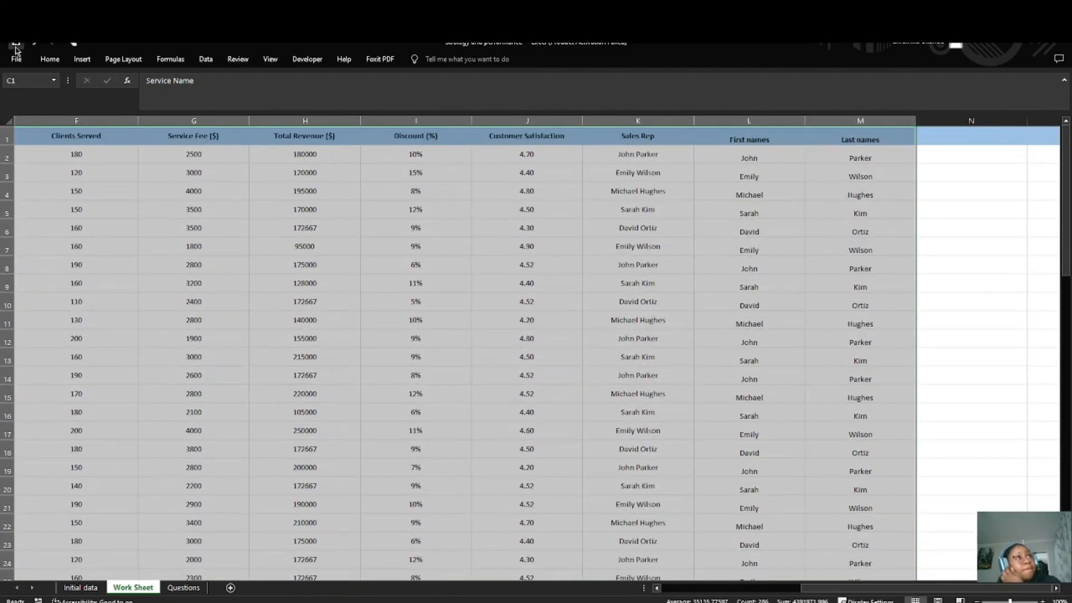
pyautogui.click(50, 59)
pyautogui.click(82, 59)
pyautogui.click(21, 86)
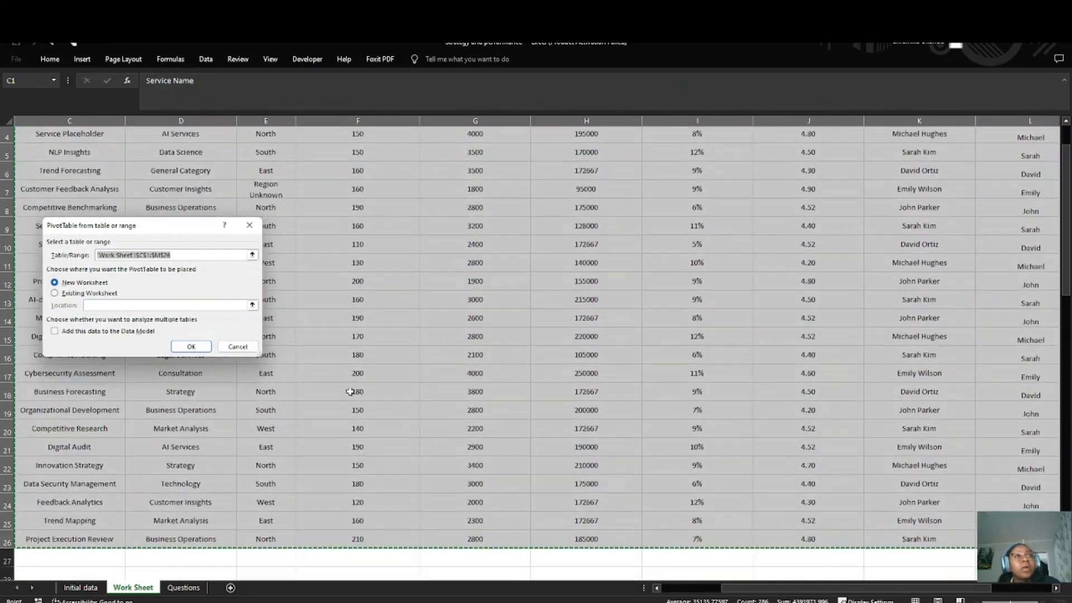
pyautogui.scroll(-7, 350, 391)
pyautogui.click(54, 293)
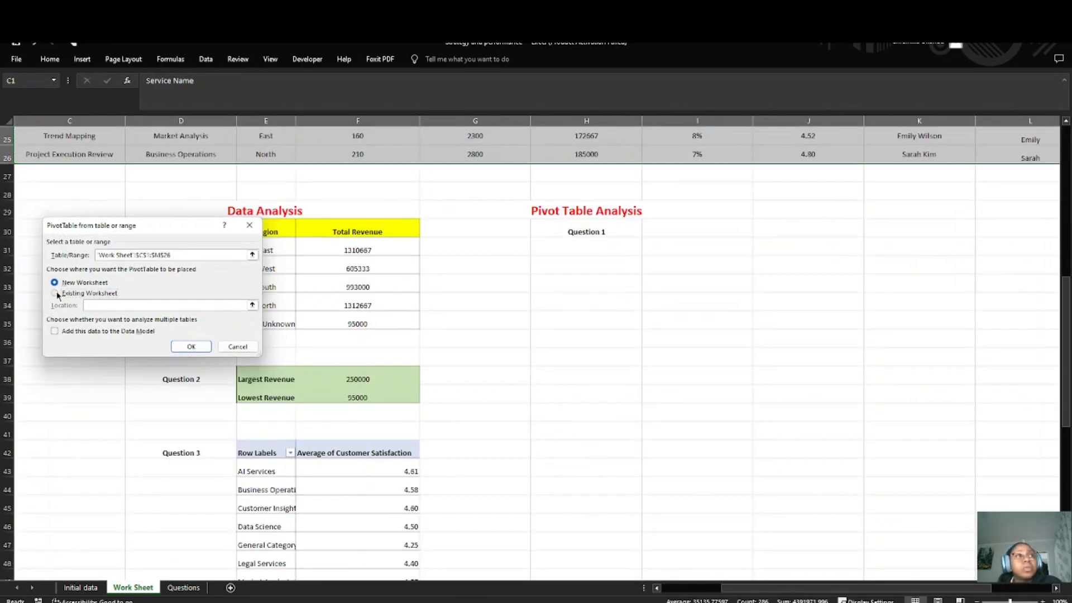
pyautogui.click(671, 233)
pyautogui.click(191, 346)
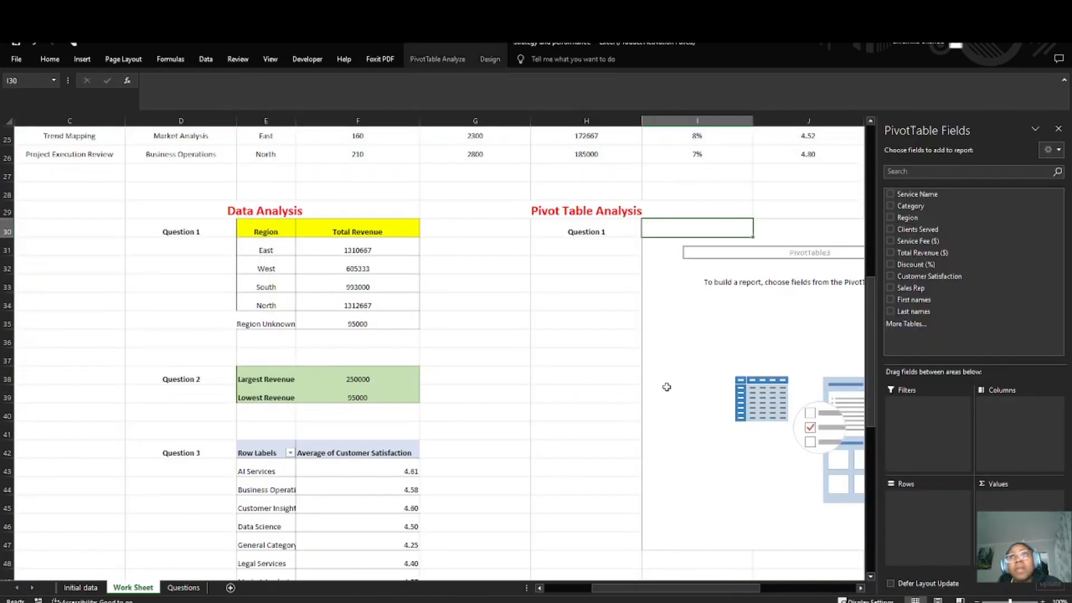
# Step: Add Total Revenue ($) to the new pivot table's values and recheck the first Pivot Table Analysis question
pyautogui.click(926, 252)
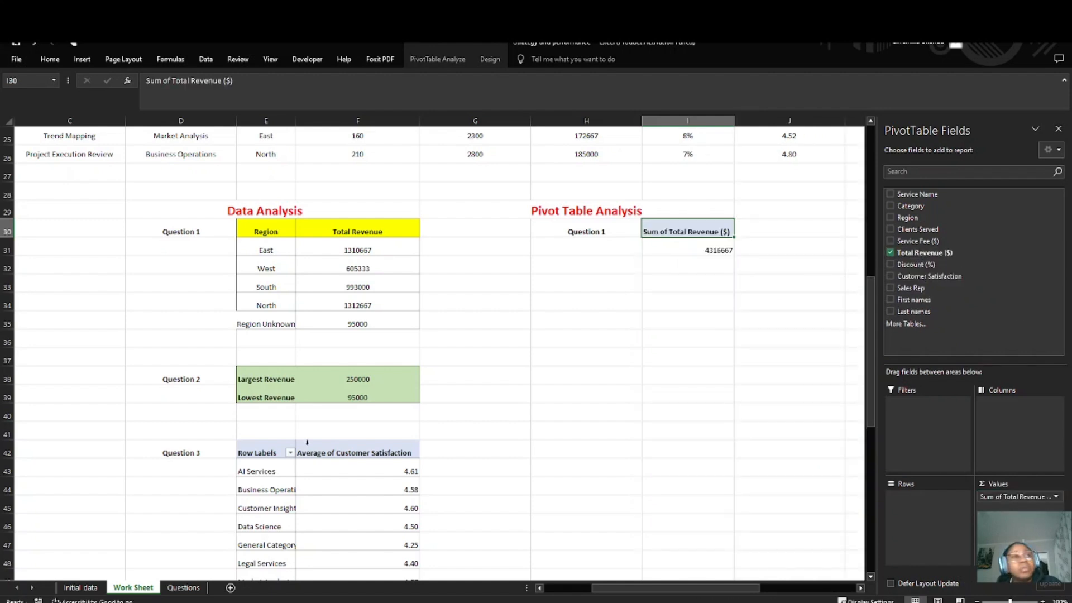
pyautogui.click(183, 587)
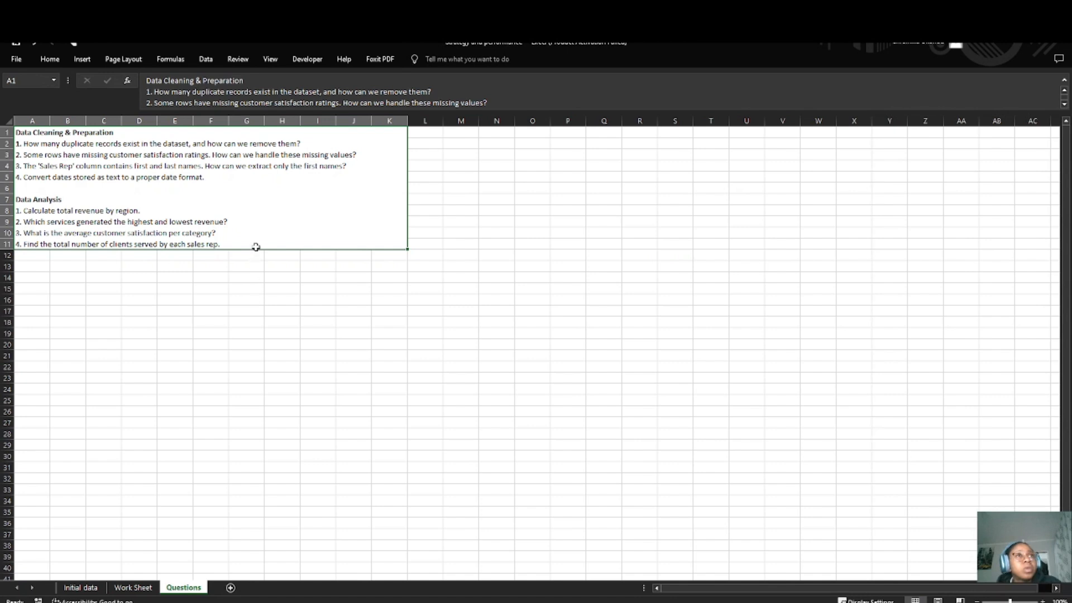
pyautogui.doubleClick(256, 247)
pyautogui.click(133, 587)
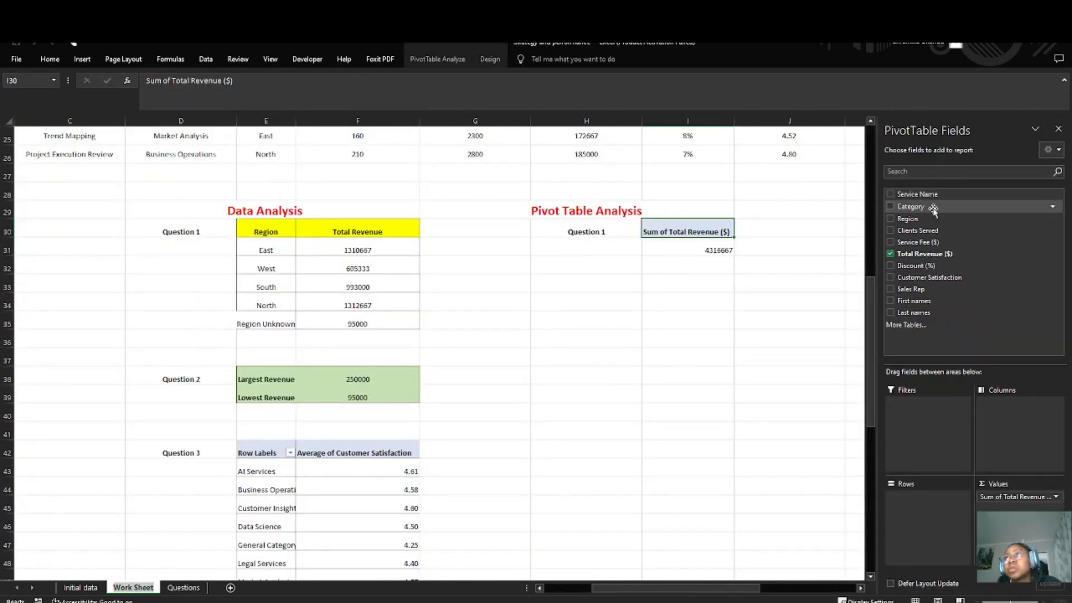
# Step: Lay out the pivot table with Category as rows and Region as columns
pyautogui.moveTo(931, 208); pyautogui.dragTo(927, 499)
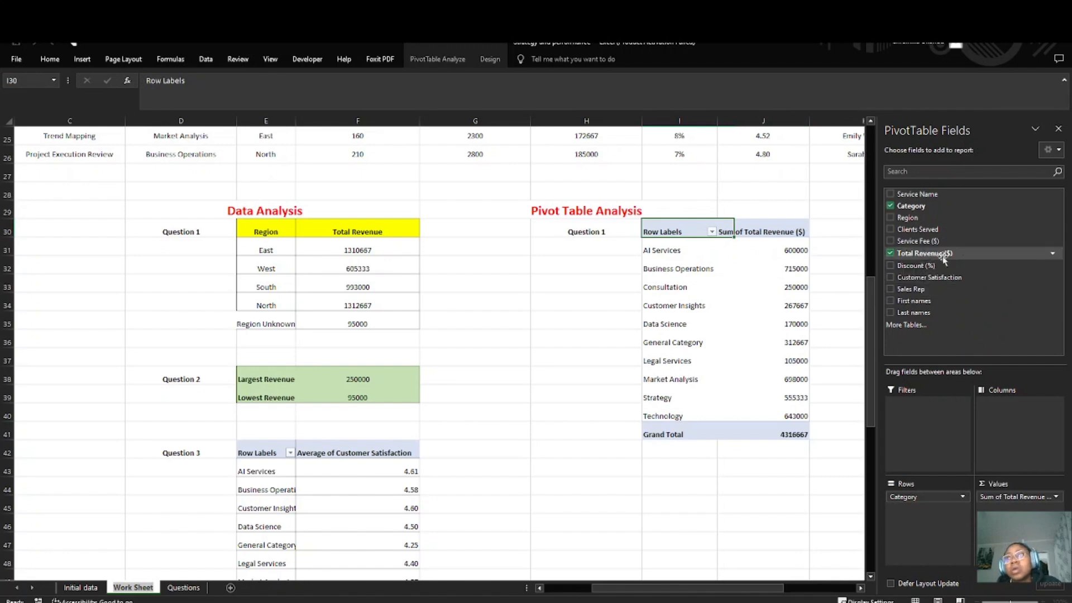
pyautogui.moveTo(919, 217); pyautogui.dragTo(943, 509)
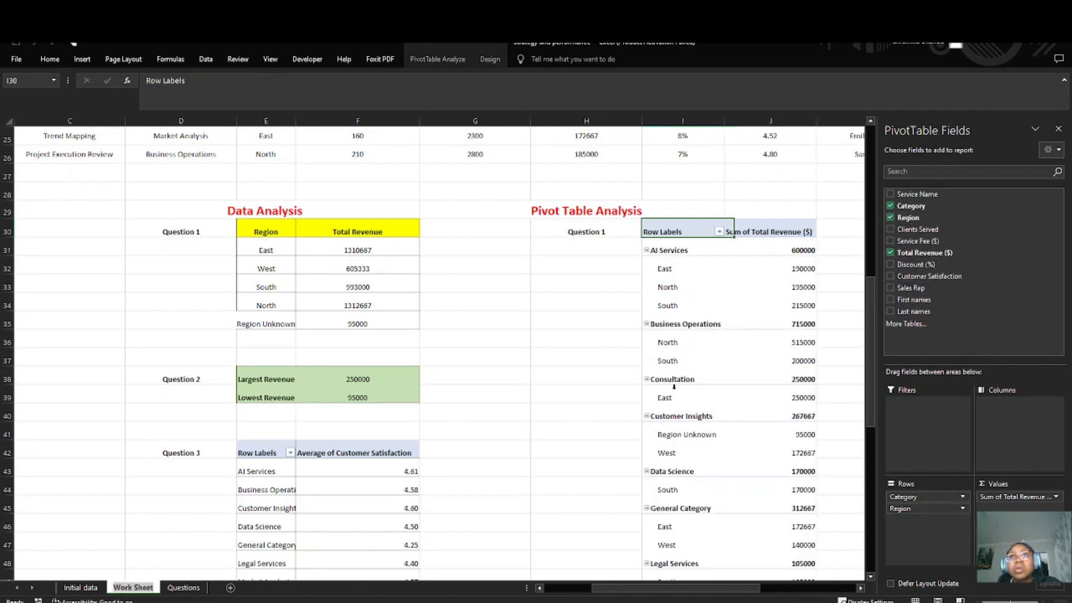
pyautogui.scroll(-1, 674, 385)
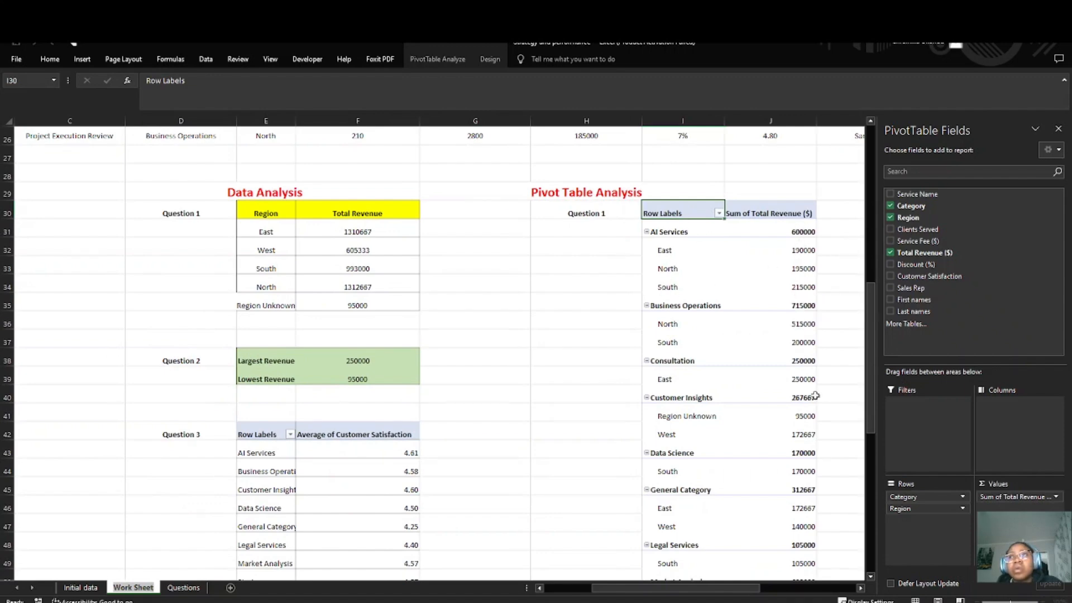
pyautogui.moveTo(923, 508); pyautogui.dragTo(998, 457)
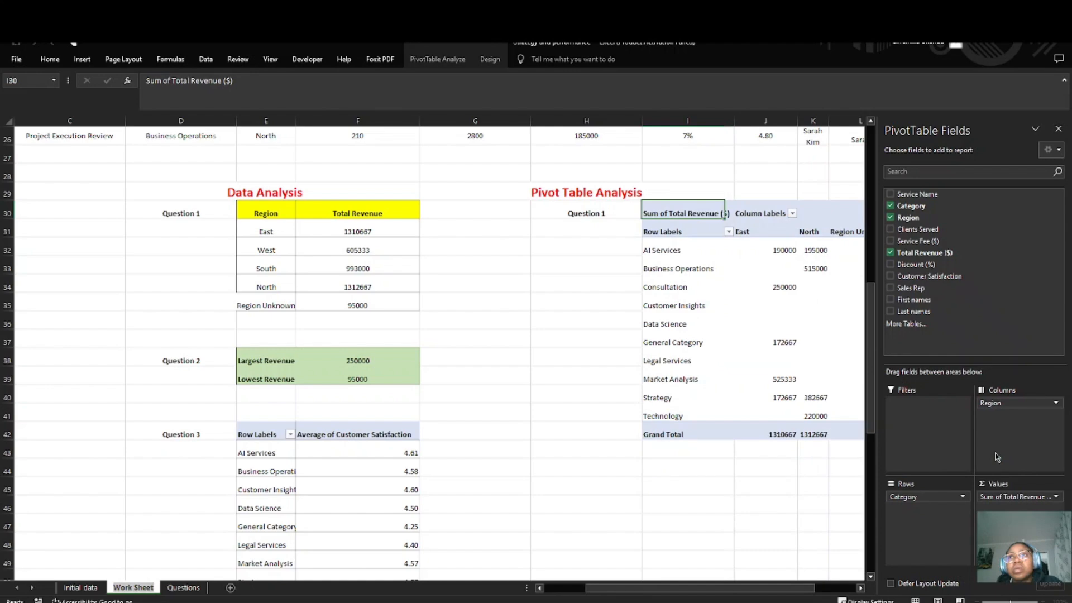
pyautogui.hscroll(2, 818, 361)
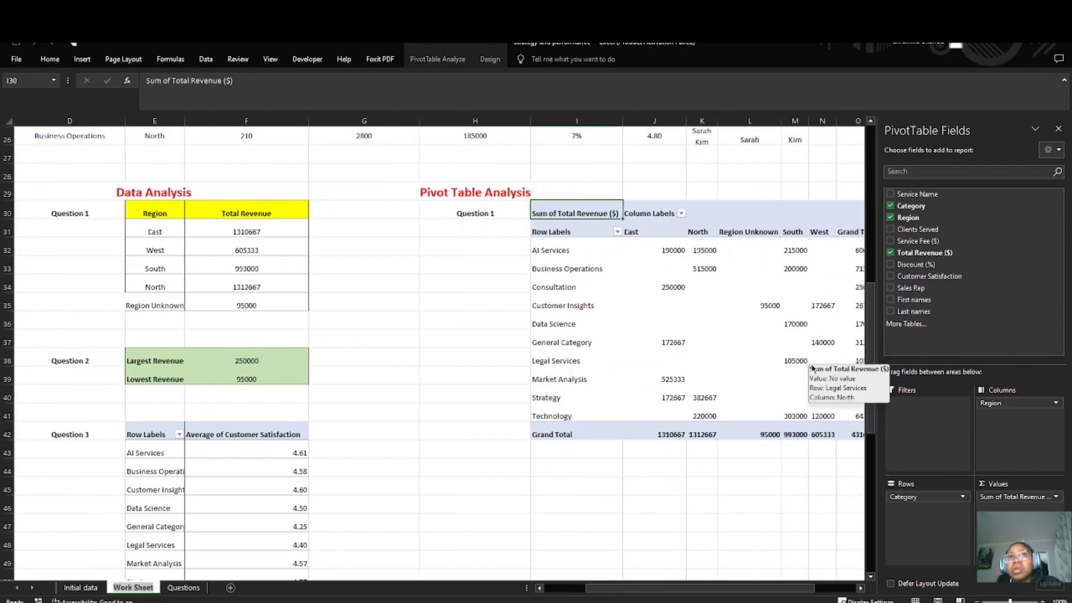
pyautogui.hscroll(2, 812, 368)
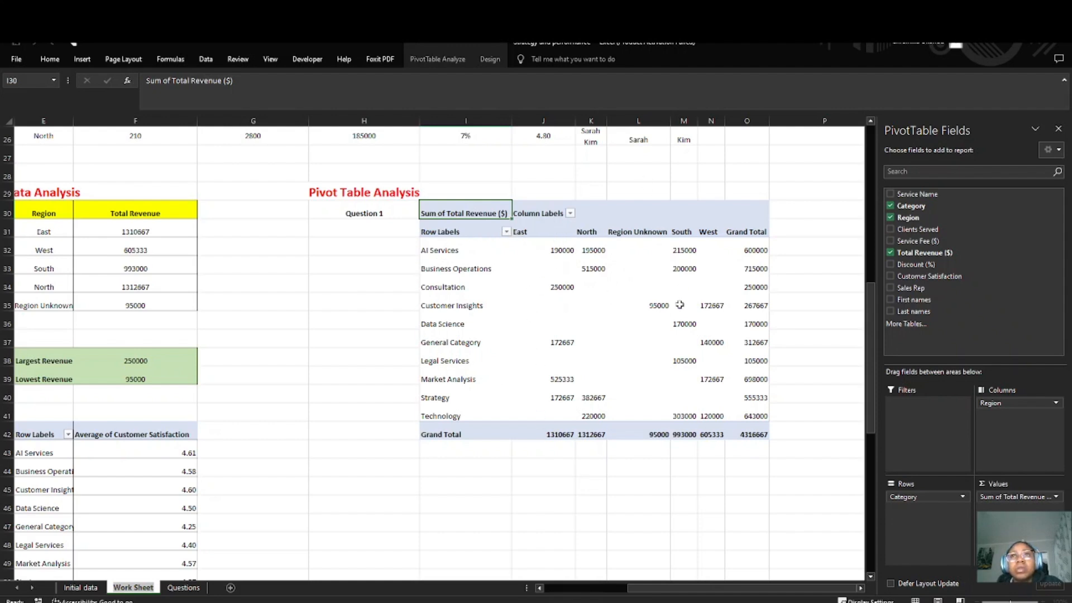
# Step: Apply all borders to the whole category-by-region pivot table under Pivot Table Analysis
pyautogui.click(444, 230)
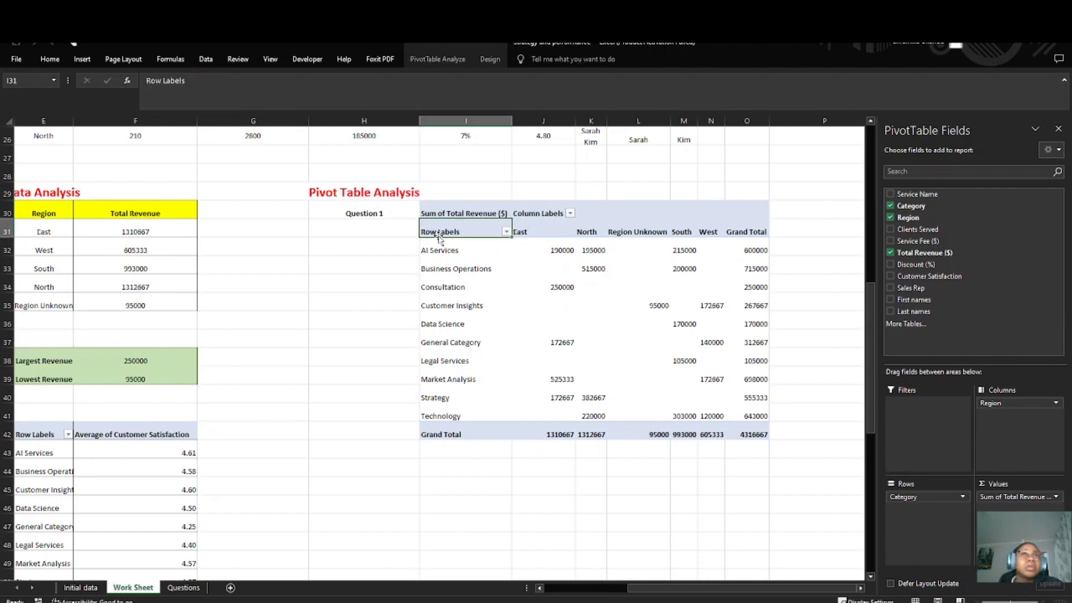
pyautogui.click(453, 203)
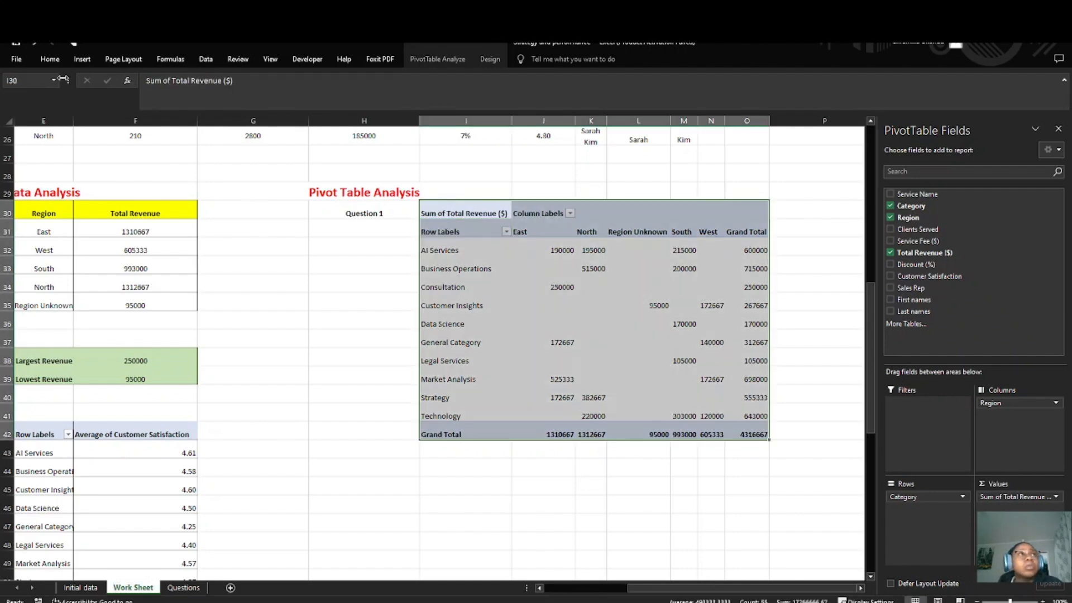
pyautogui.click(50, 59)
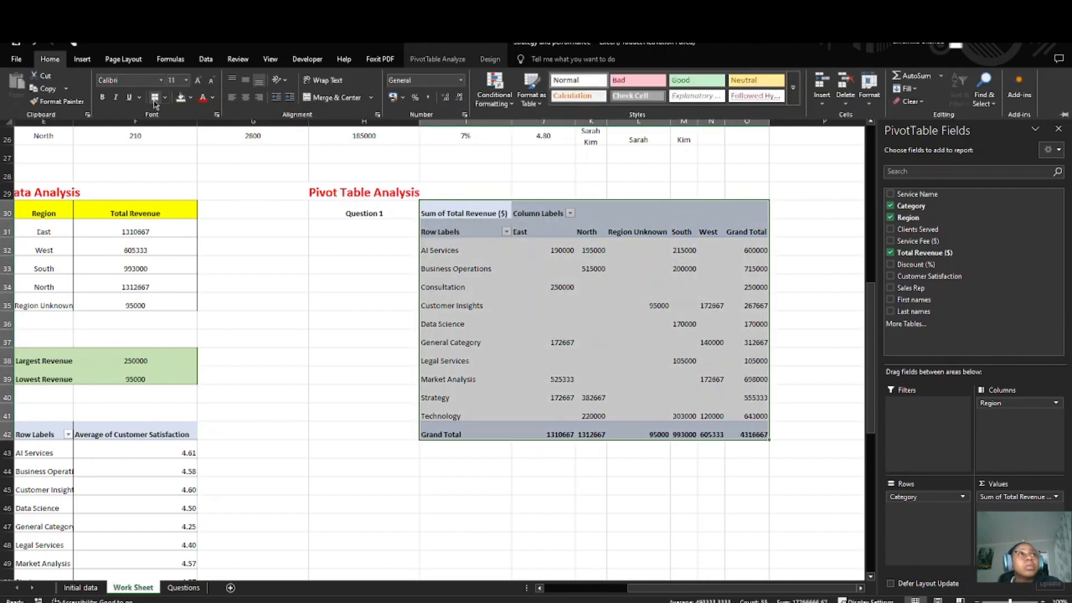
pyautogui.click(615, 303)
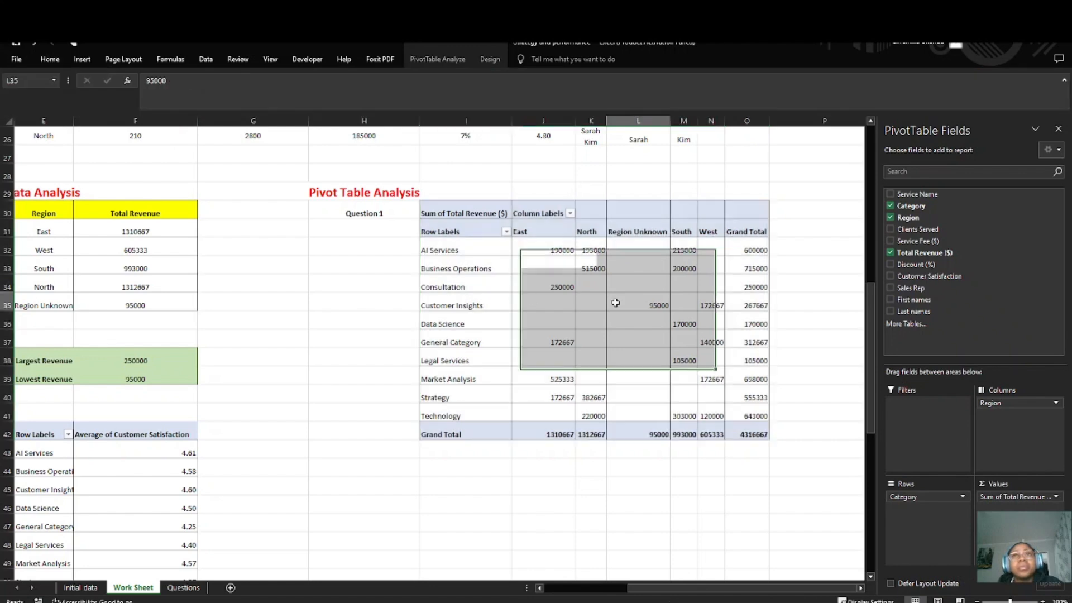
pyautogui.click(683, 449)
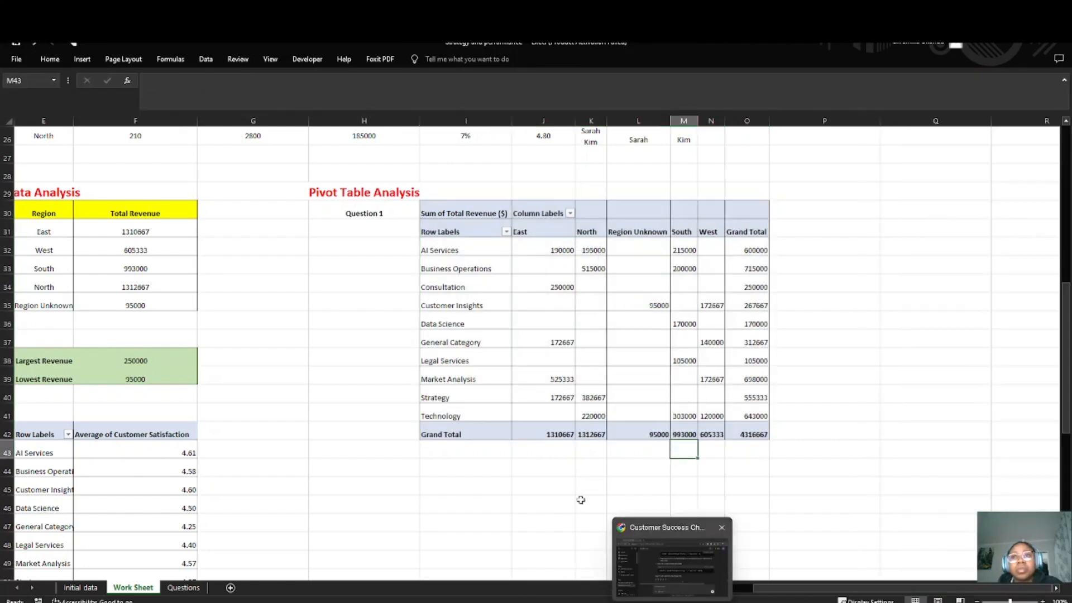
# Step: Enter the label "Question 2" in H45 below the pivot table and make it bold
pyautogui.scroll(-2, 546, 376)
pyautogui.scroll(2, 498, 407)
pyautogui.scroll(-1, 536, 412)
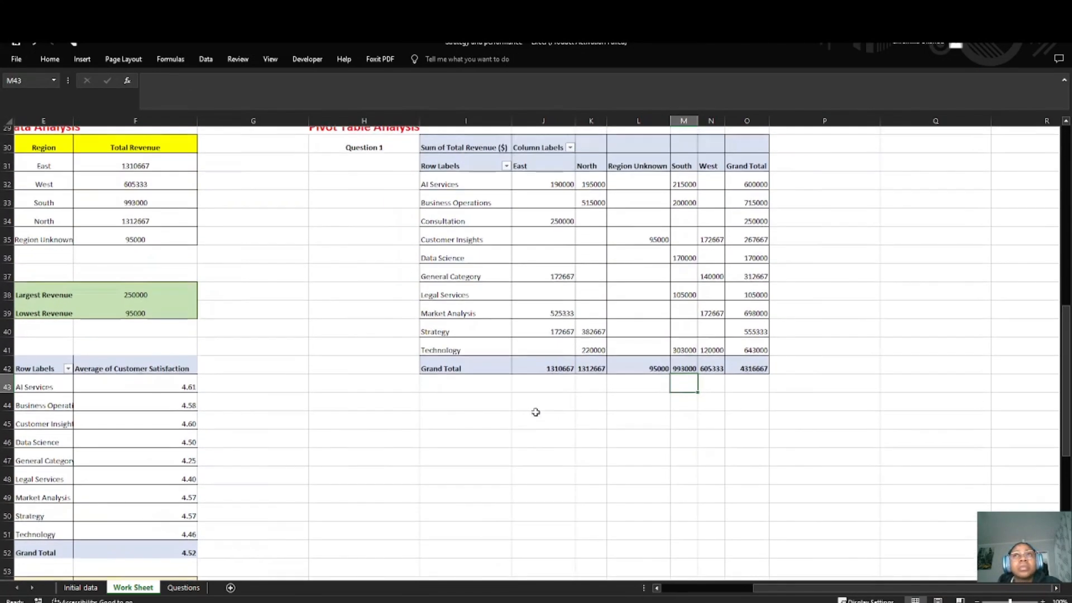
pyautogui.scroll(1, 535, 412)
pyautogui.click(383, 485)
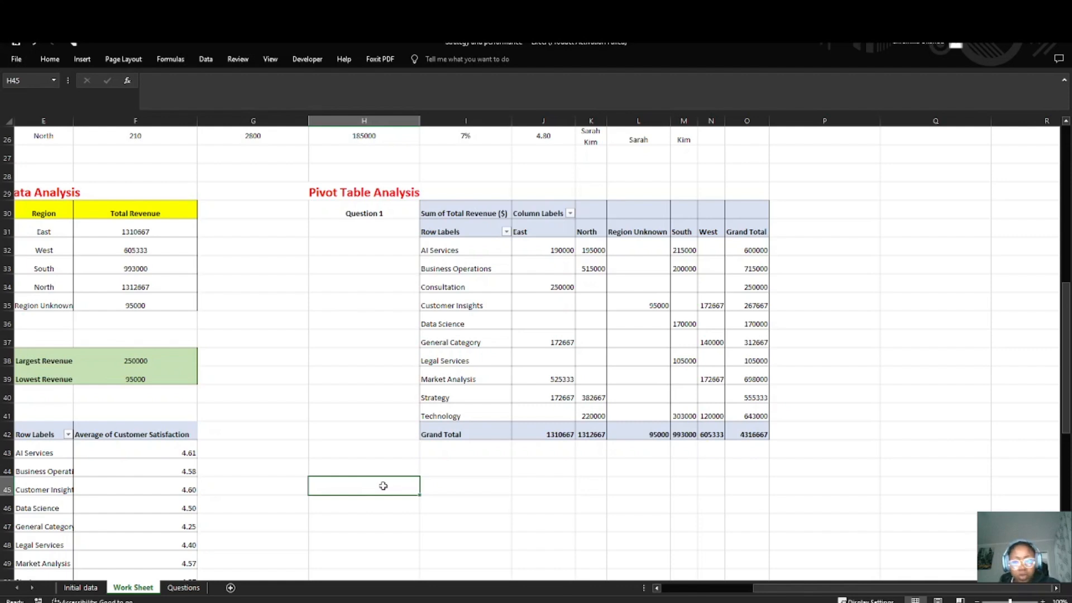
pyautogui.write('Question 2')
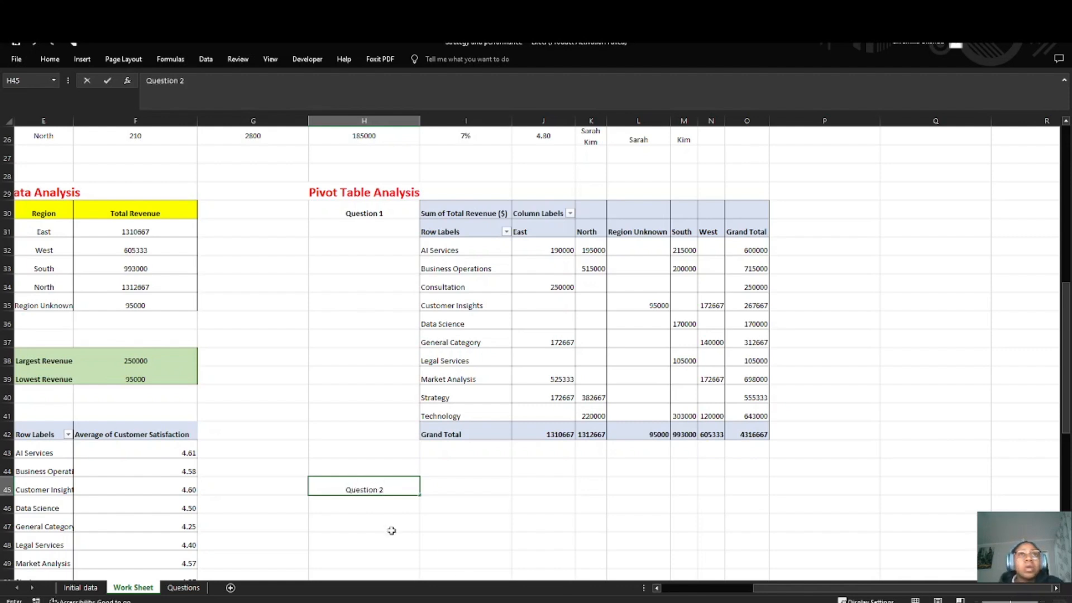
pyautogui.press('Return')
pyautogui.click(401, 491)
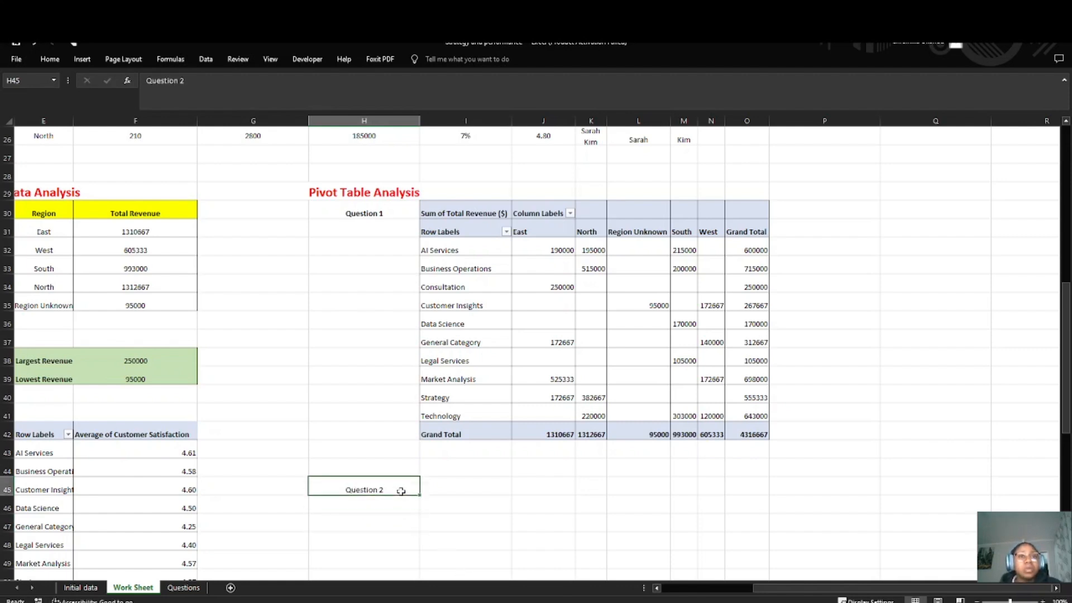
pyautogui.click(468, 485)
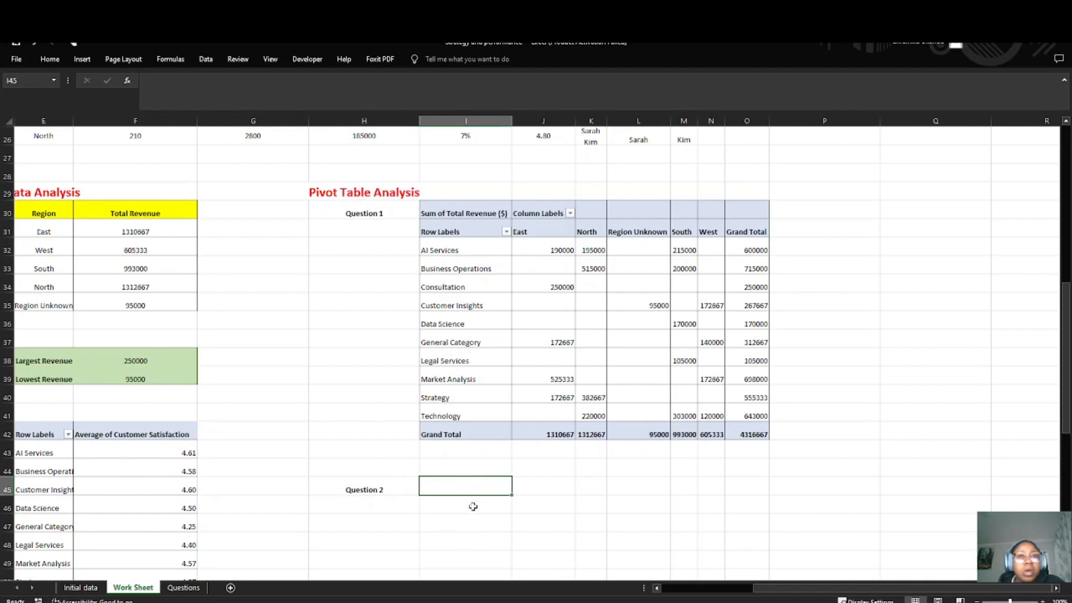
# Step: Read the second Pivot Table Analysis question in the Questions sheet and review the dataset columns in the Work Sheet
pyautogui.click(183, 588)
pyautogui.doubleClick(258, 245)
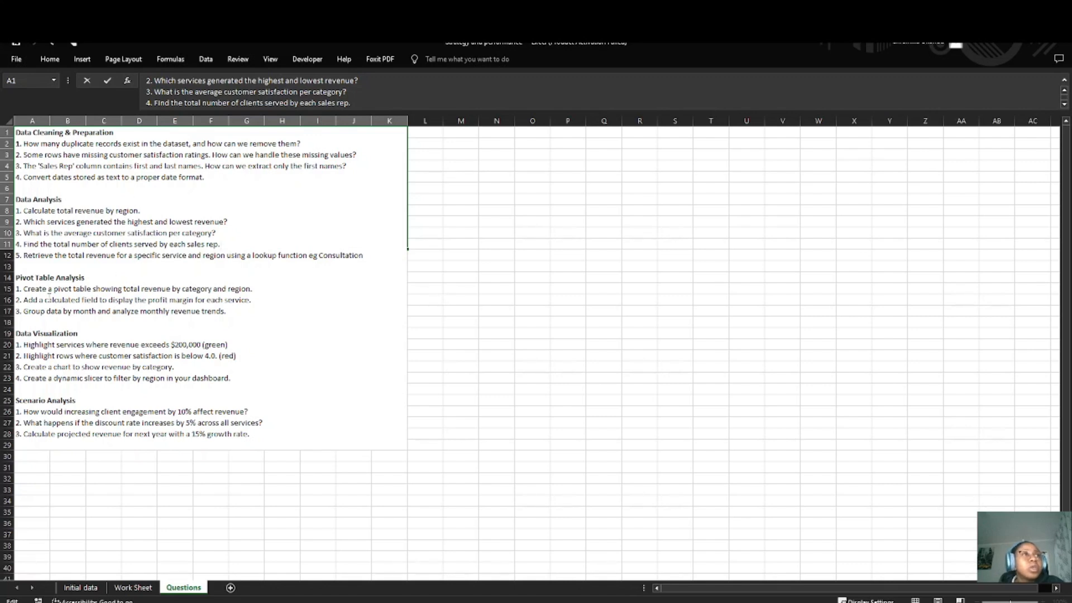
pyautogui.moveTo(45, 300); pyautogui.dragTo(75, 300)
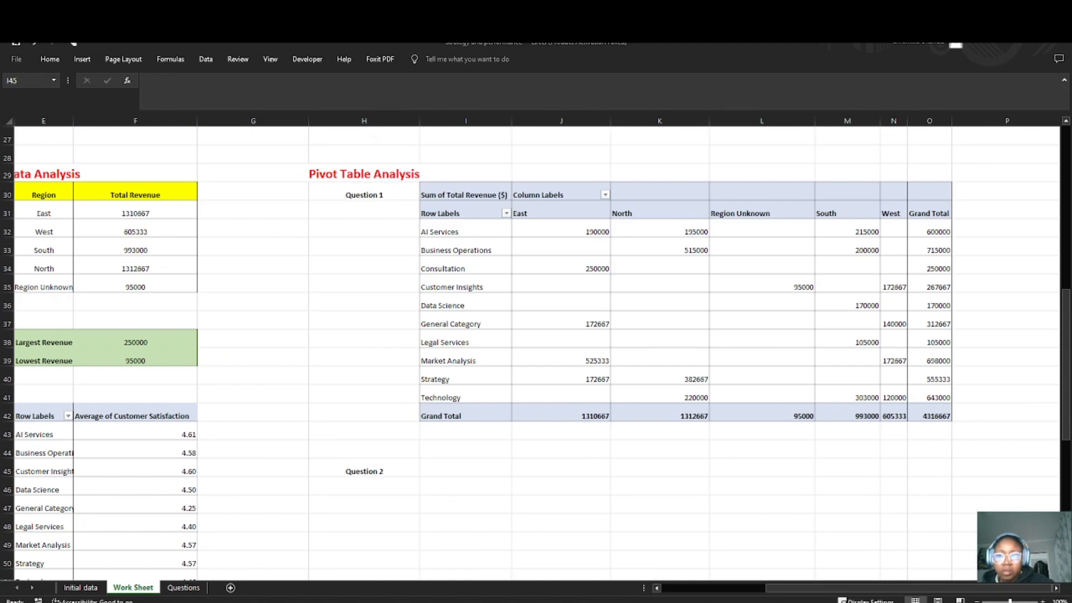
pyautogui.click(184, 588)
pyautogui.click(284, 254)
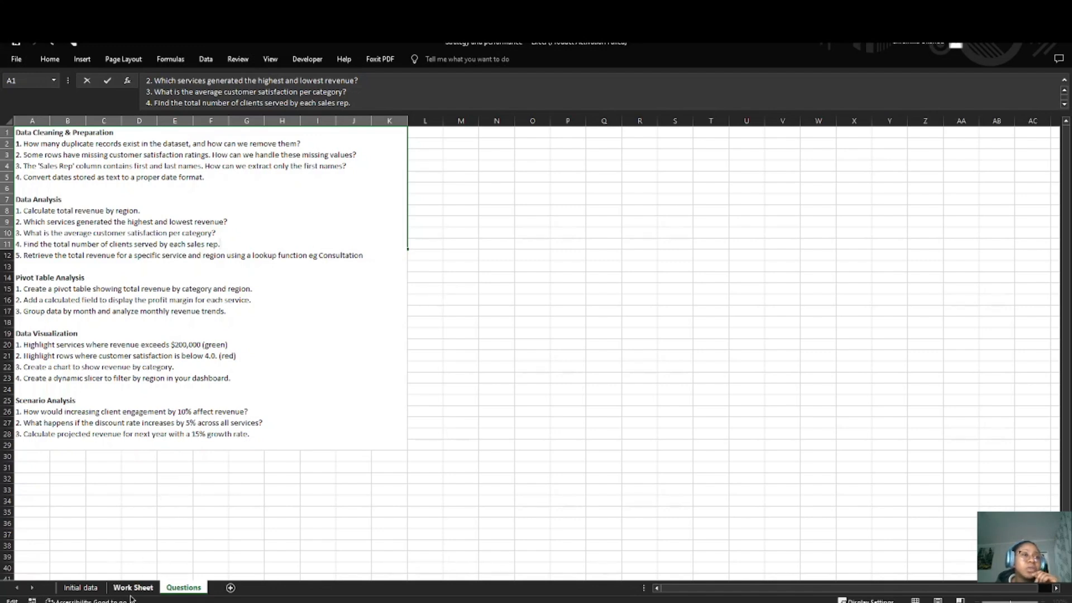
pyautogui.scroll(4, 470, 305)
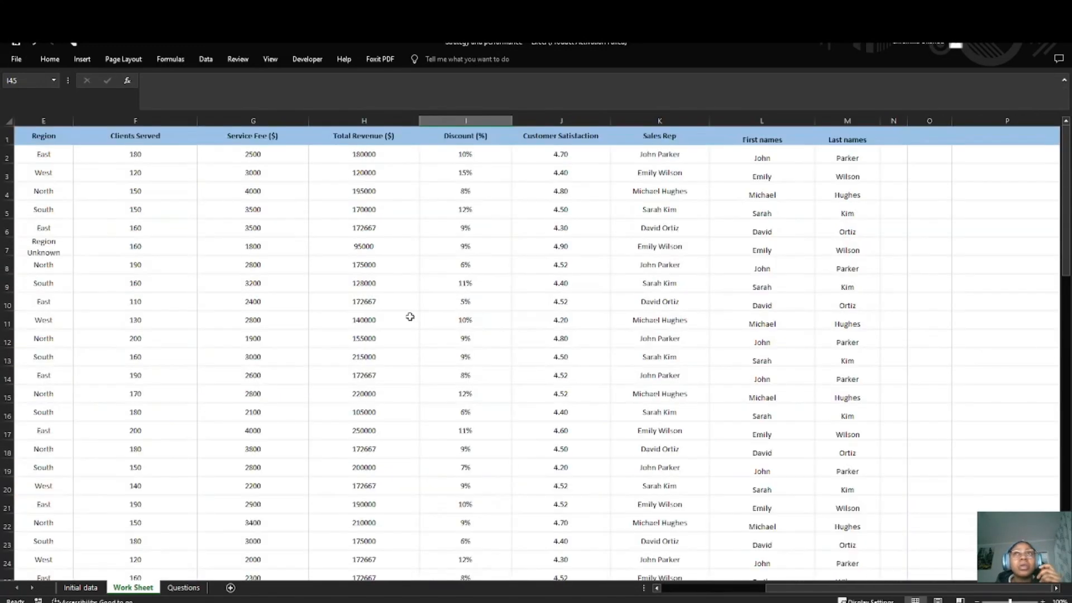
pyautogui.scroll(-3, 380, 355)
pyautogui.scroll(-11, 380, 355)
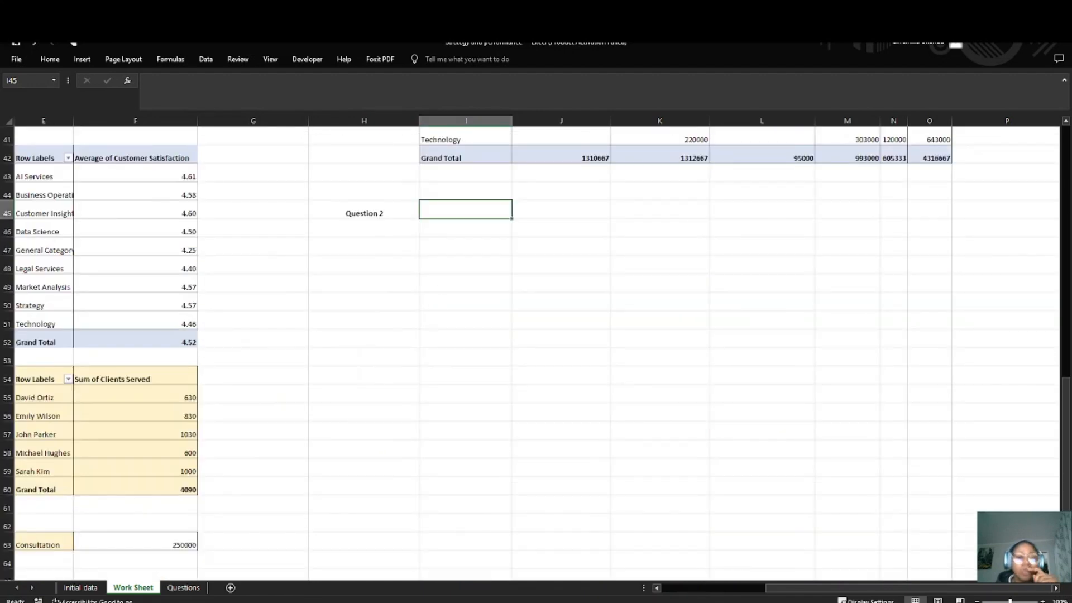
pyautogui.scroll(5, 497, 211)
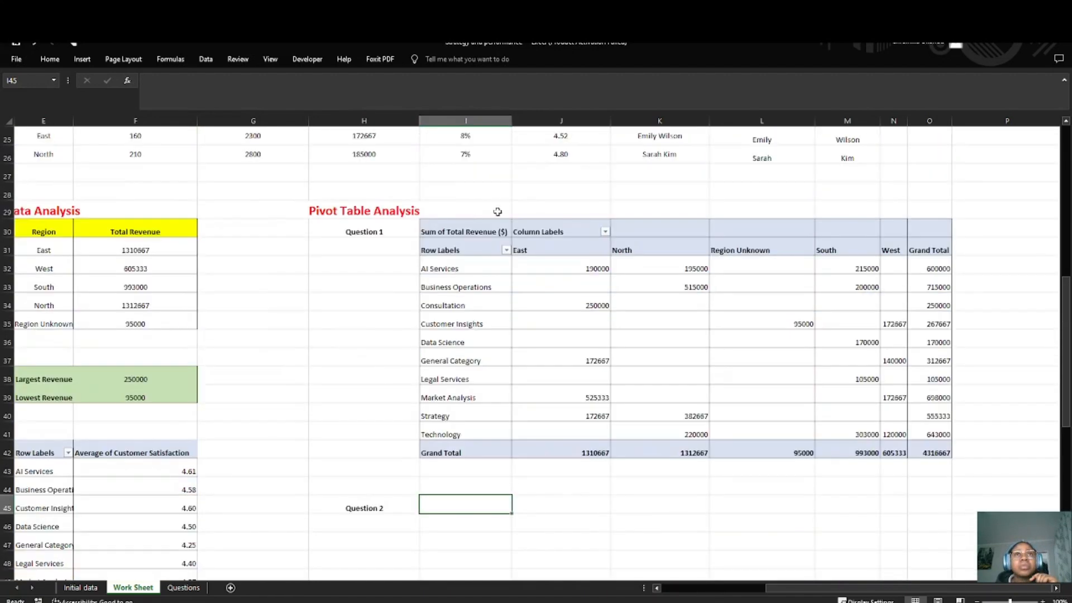
# Step: Start a new calculated field for the category-by-region pivot table and name it Profit
pyautogui.click(427, 222)
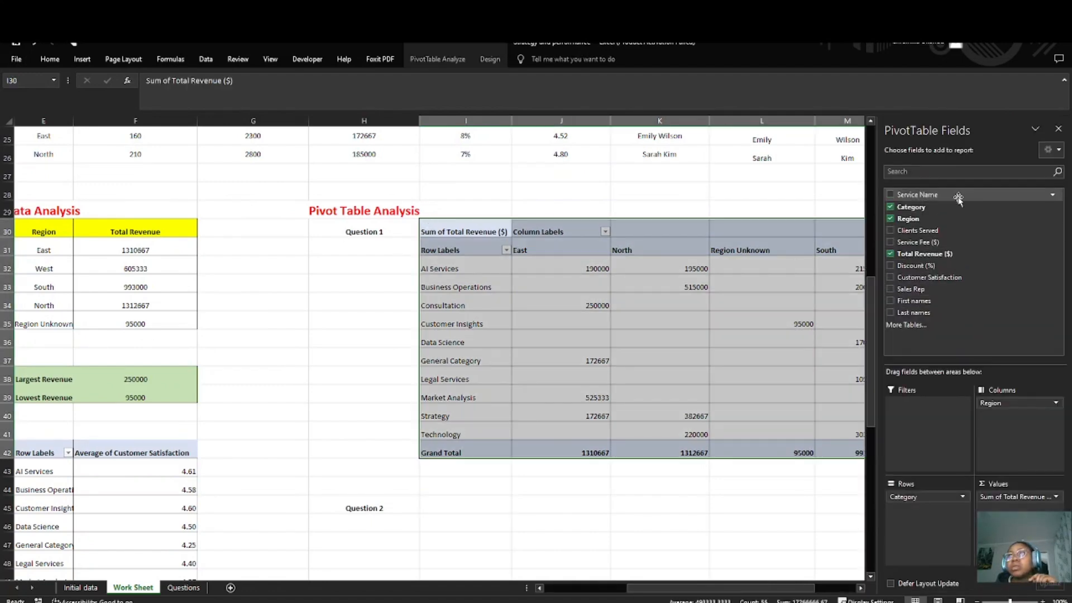
pyautogui.click(435, 60)
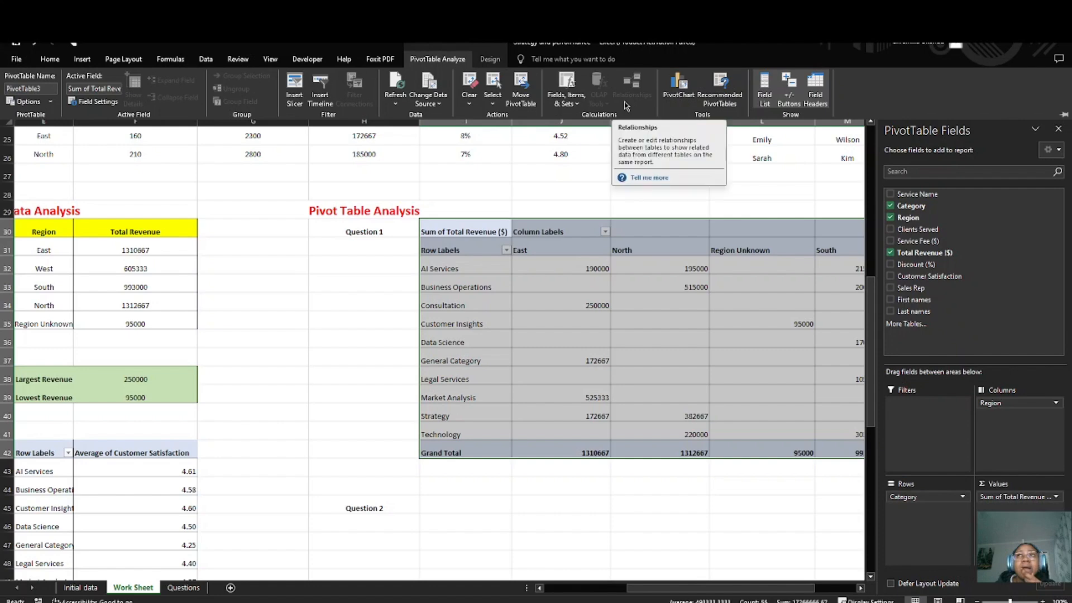
pyautogui.click(567, 99)
pyautogui.click(581, 116)
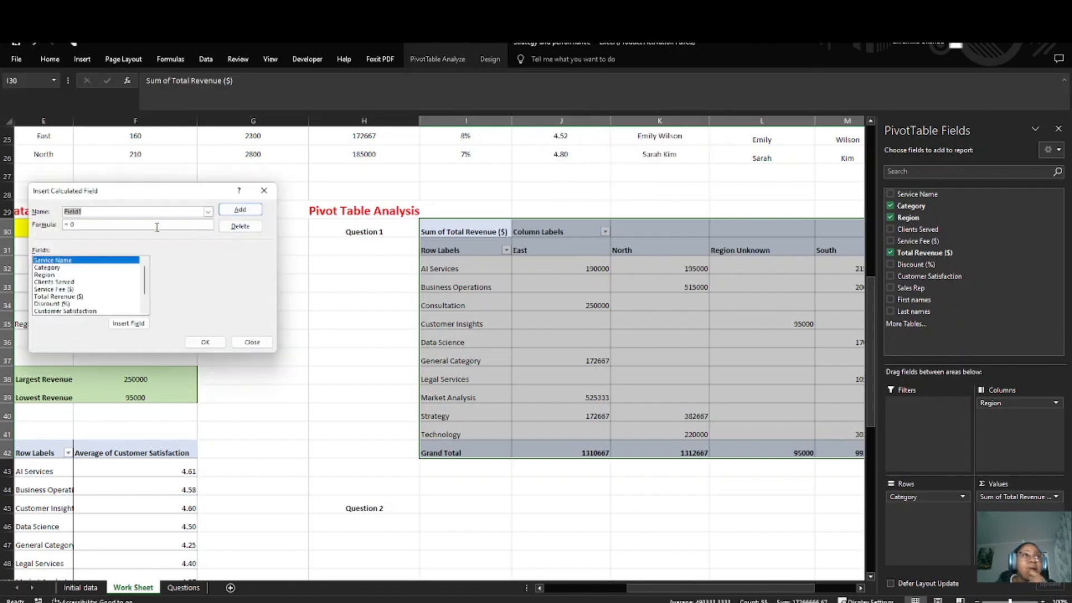
pyautogui.click(82, 211)
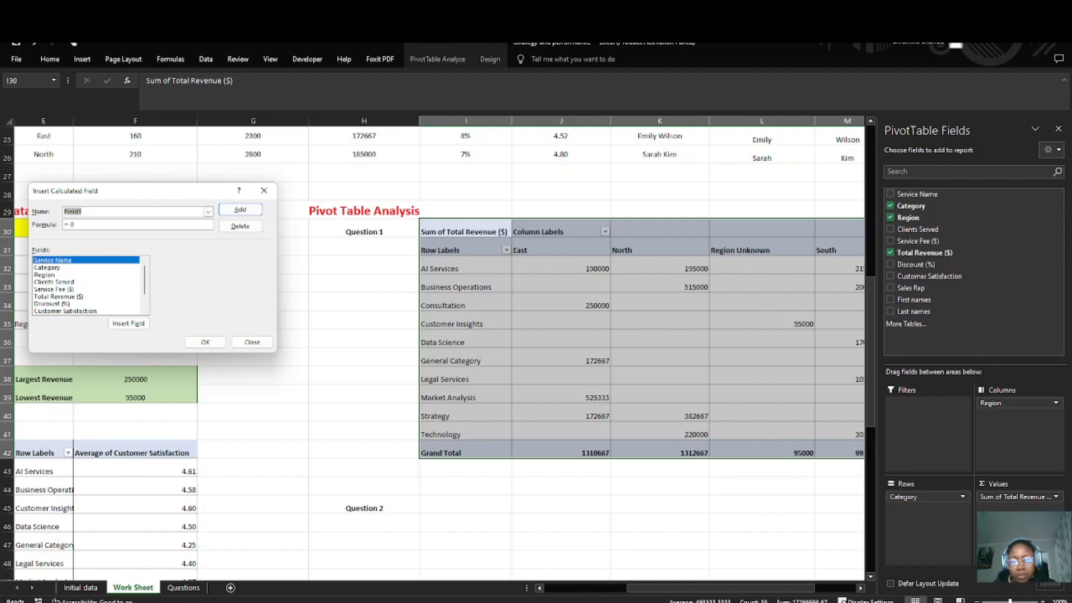
pyautogui.hotkey('alt', 'Tab')
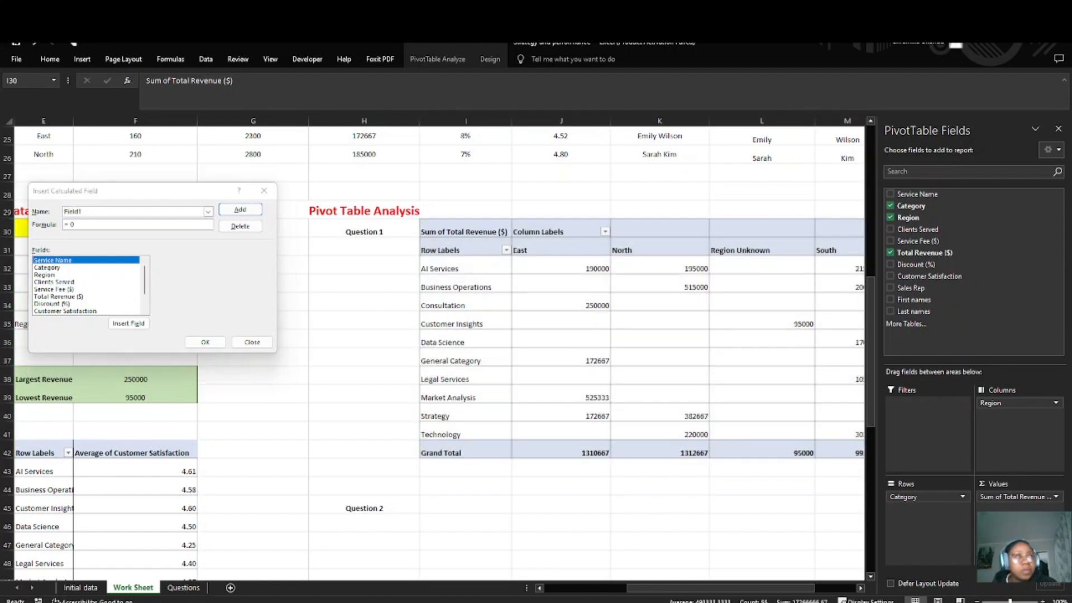
pyautogui.hotkey('alt', 'Tab')
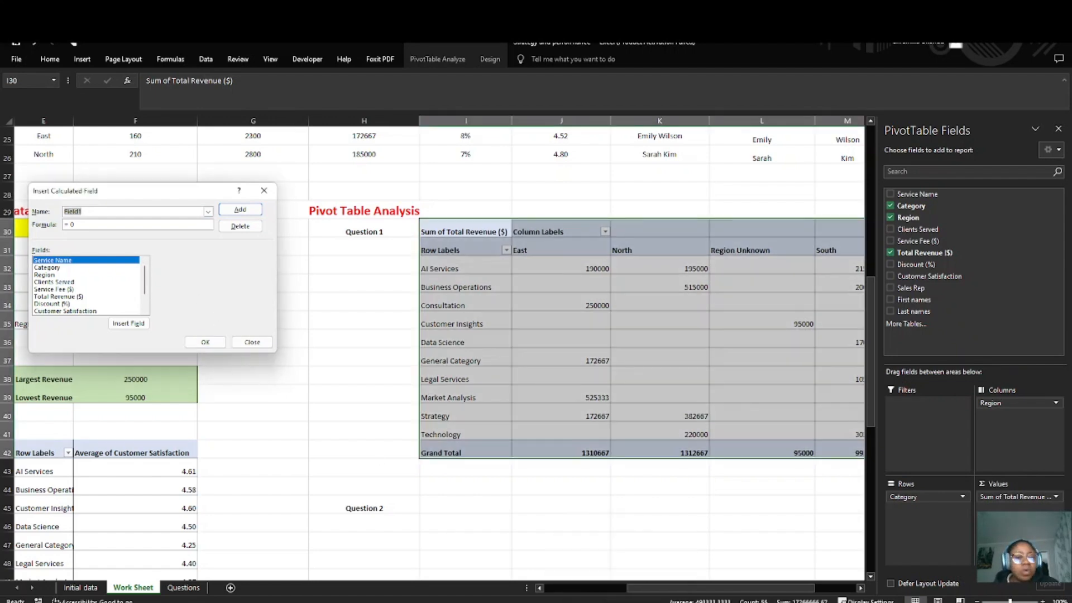
pyautogui.write('P')
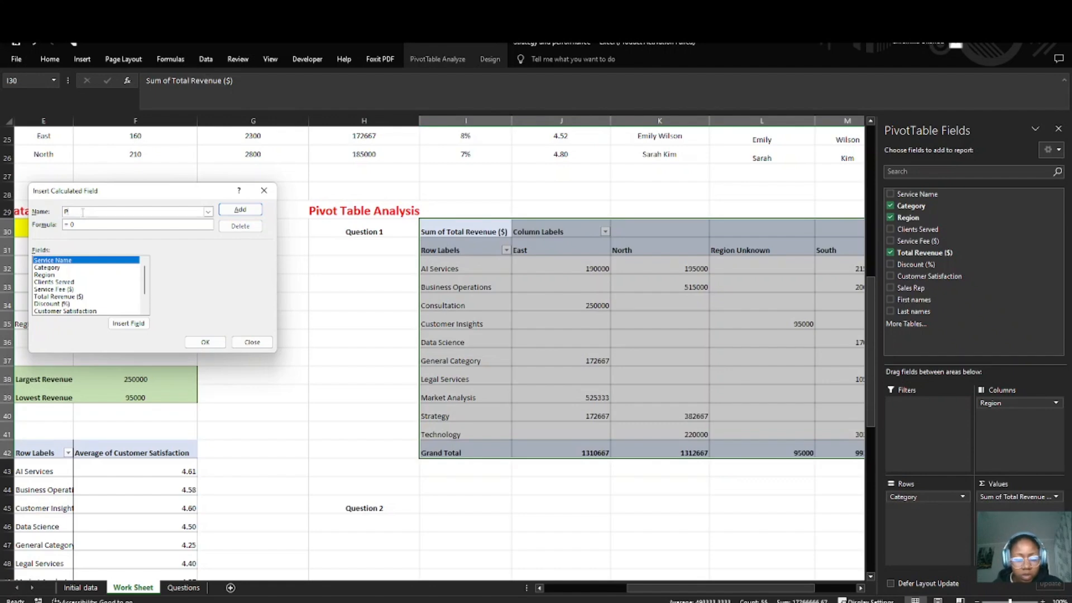
pyautogui.write('rofit')
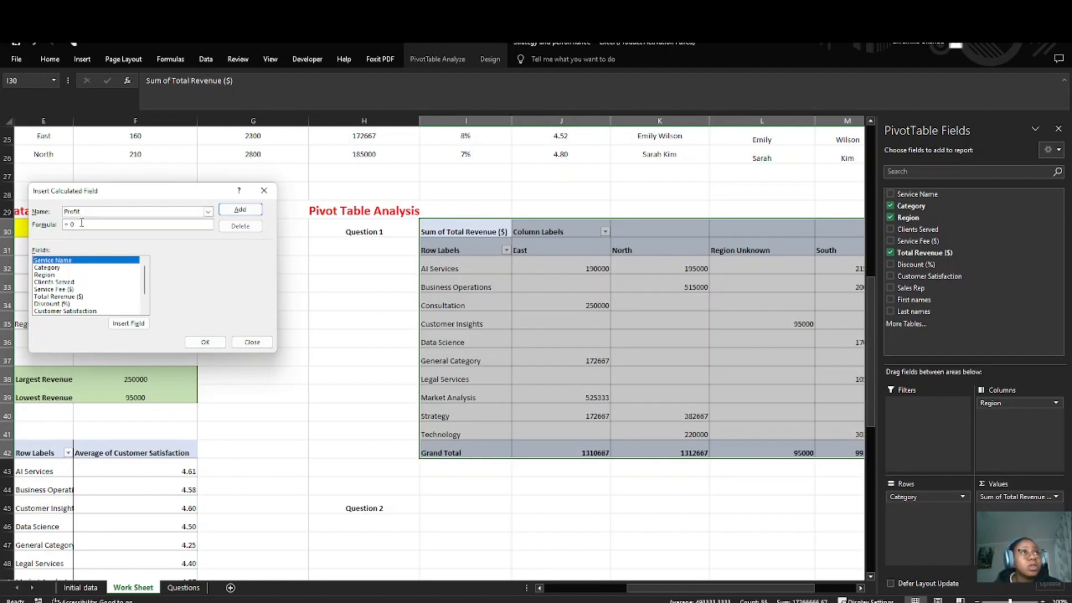
# Step: Replace the Profit field's default formula with the numerator ('Total Revenue ($)' - 'Service Fee ($)')
pyautogui.moveTo(81, 223); pyautogui.dragTo(64, 225)
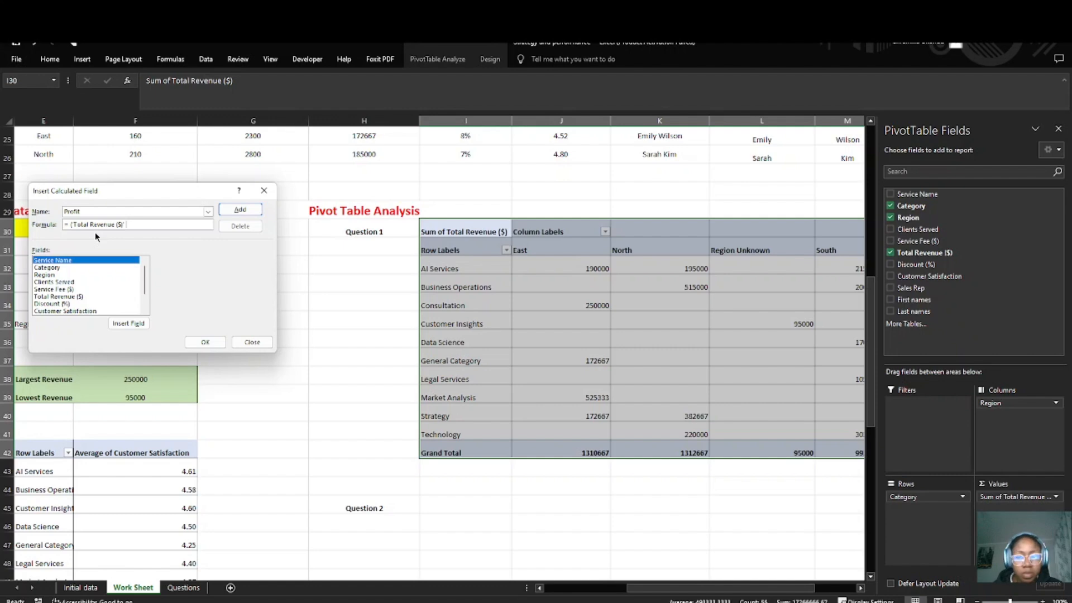
pyautogui.write("- '")
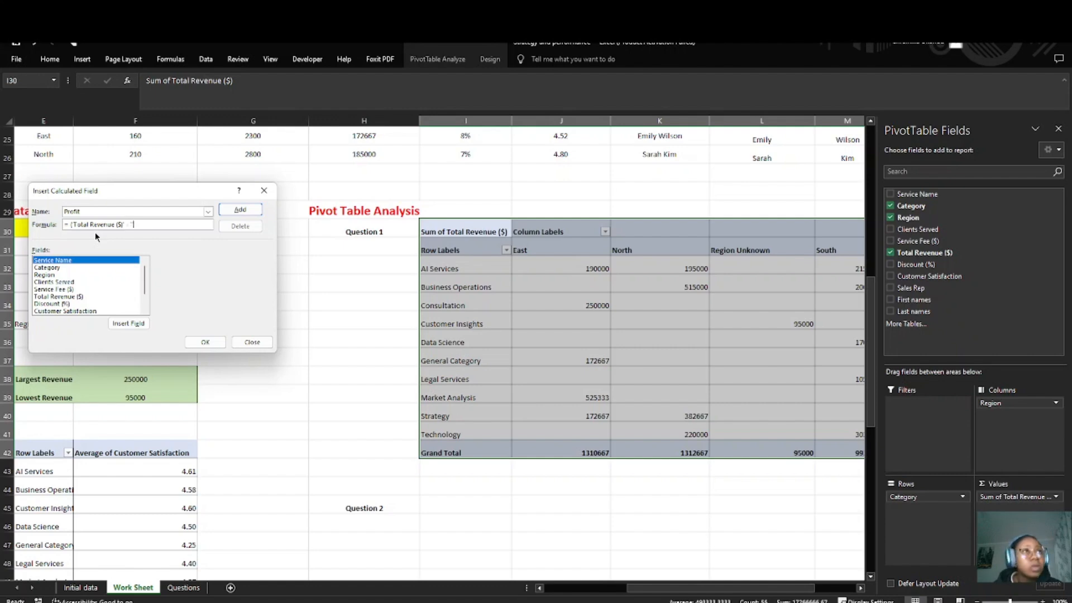
pyautogui.write('Service Fee')
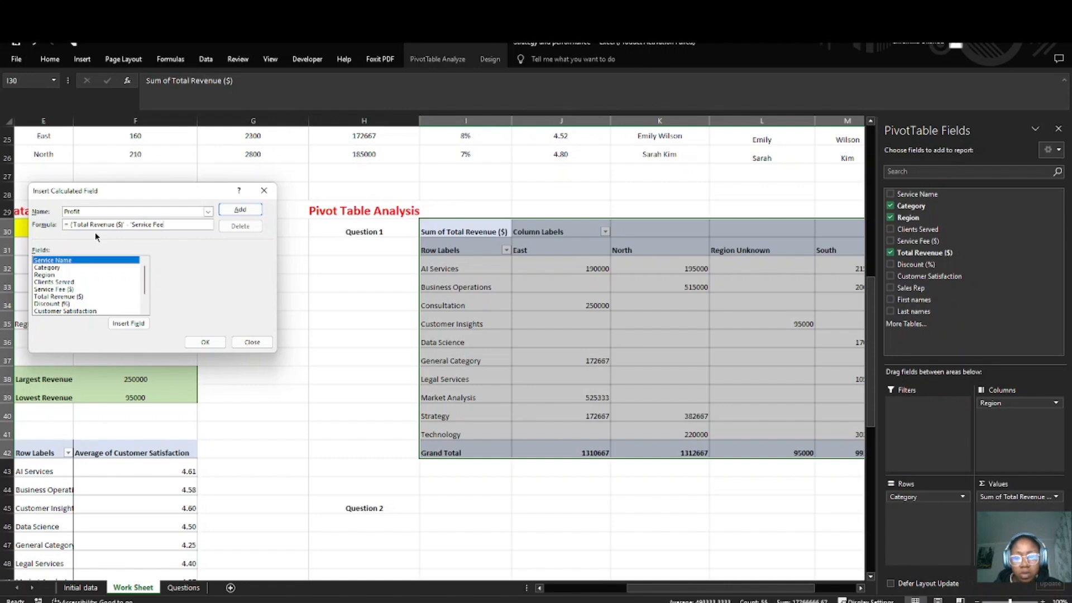
pyautogui.write(' (')
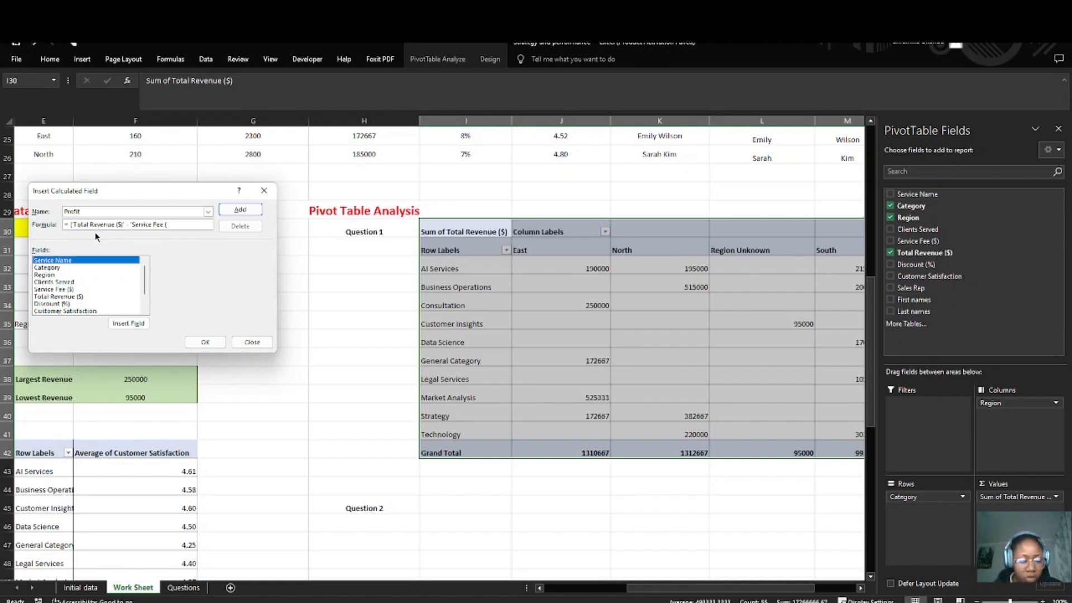
pyautogui.write('$')
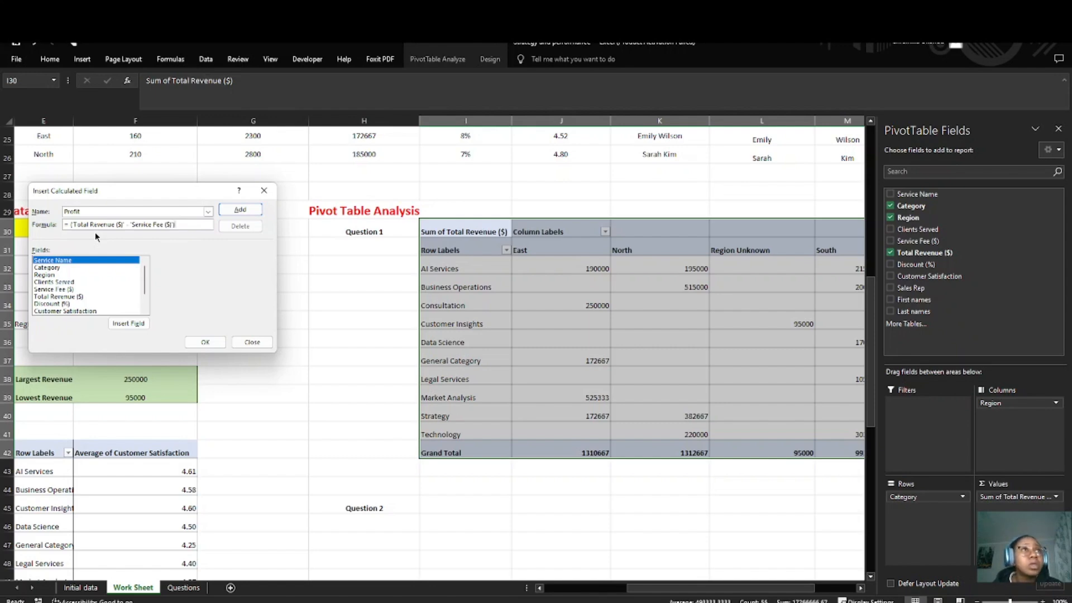
pyautogui.write(")')")
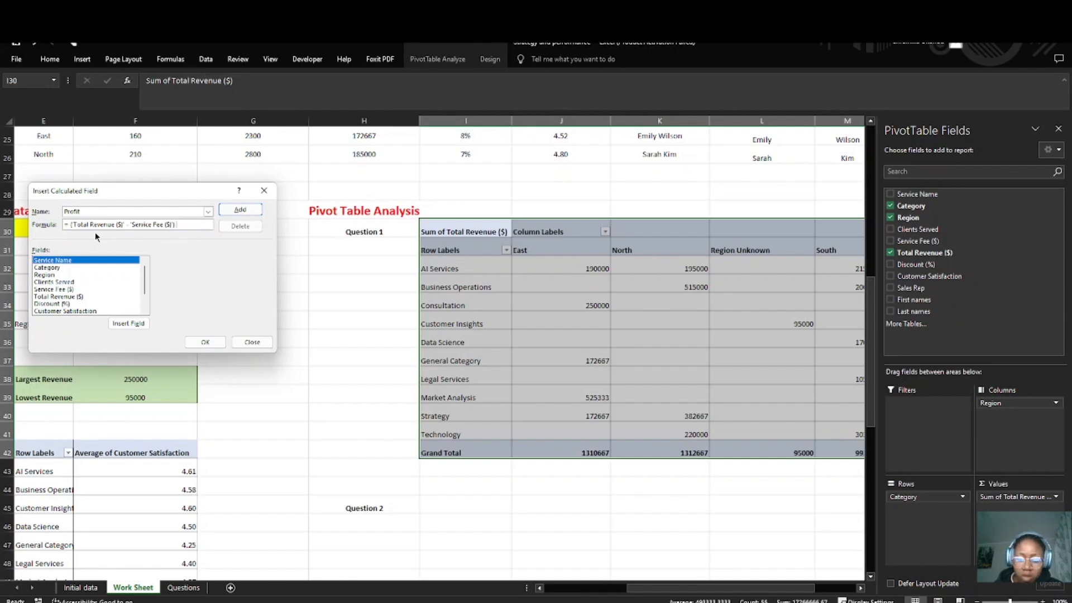
pyautogui.write(' /')
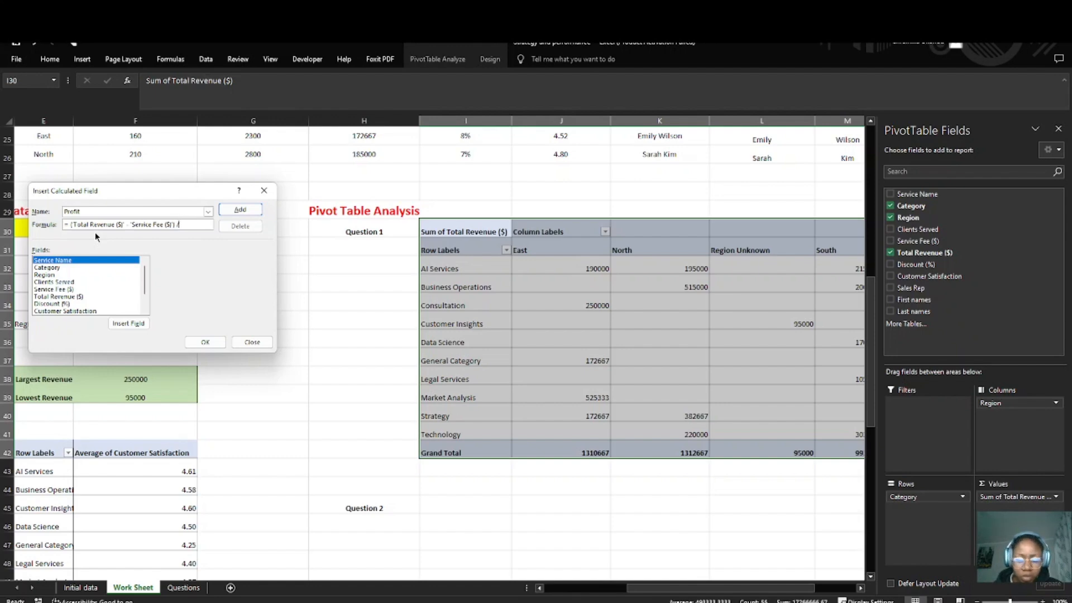
pyautogui.write(" 'Total")
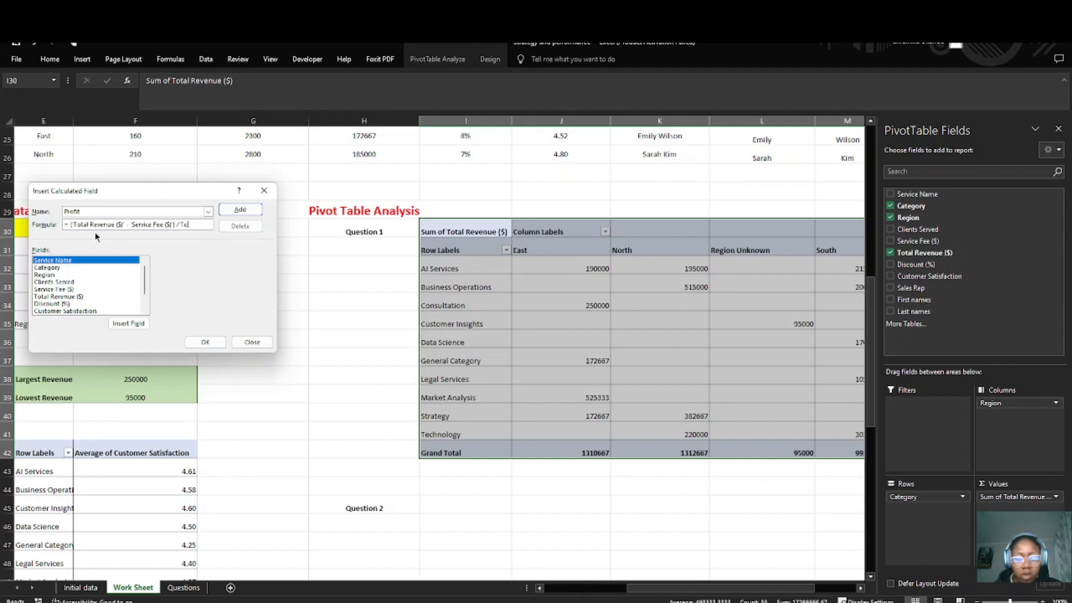
pyautogui.write(' Revenue')
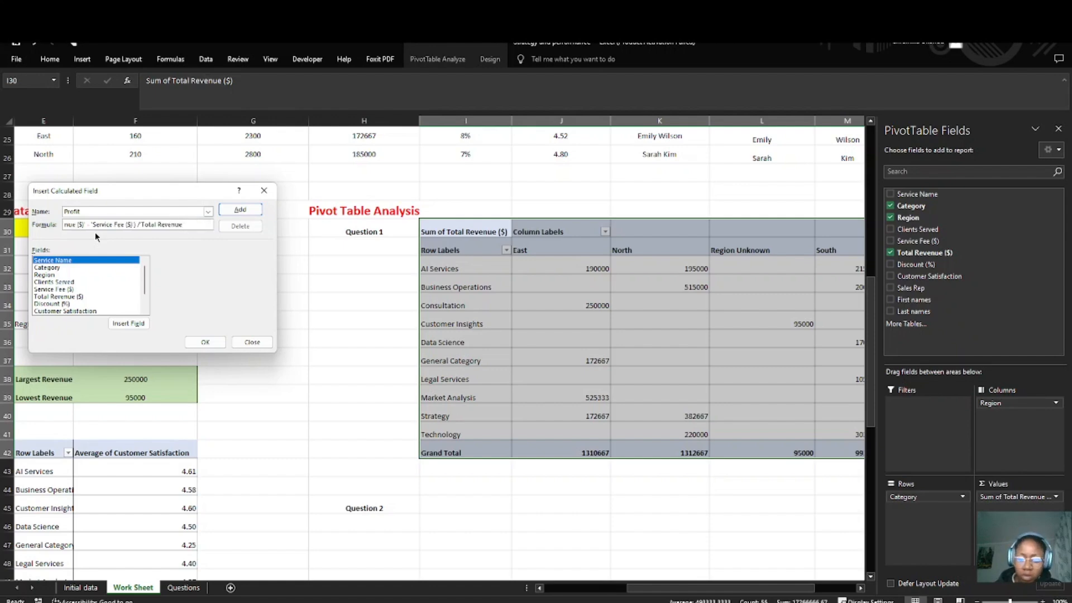
pyautogui.write(" ($)'")
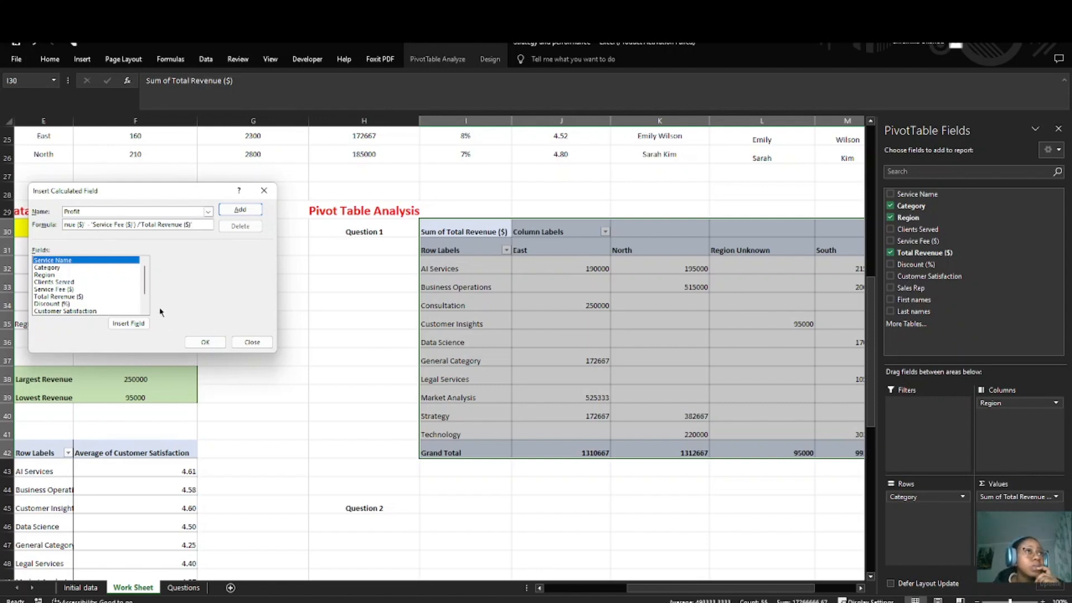
# Step: Divide the Profit formula by 'Total Revenue ($)' and add the calculated field to the pivot table
pyautogui.scroll(-1, 119, 301)
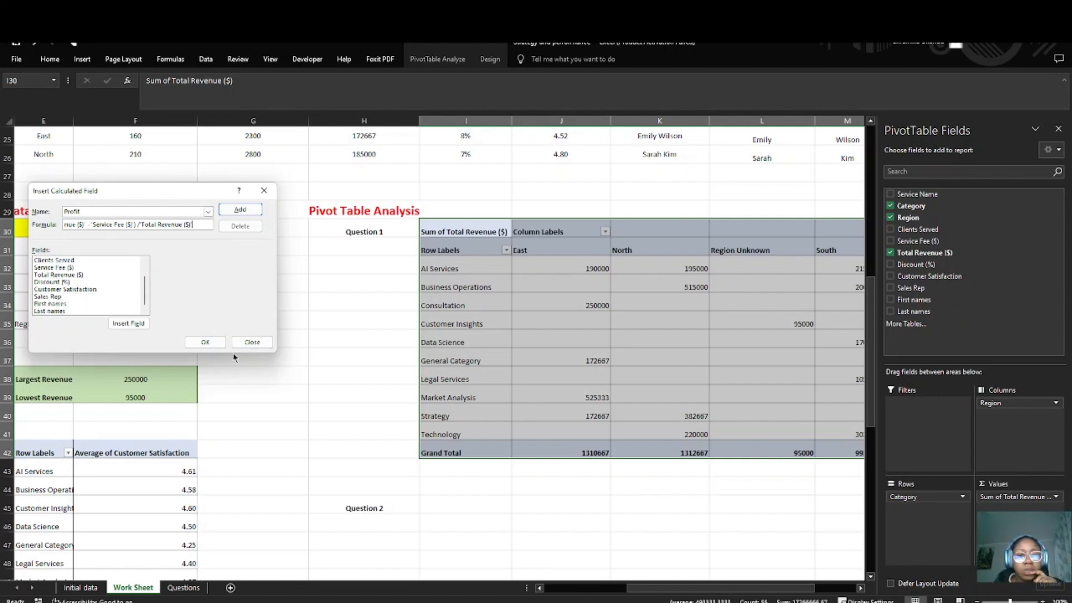
pyautogui.click(205, 342)
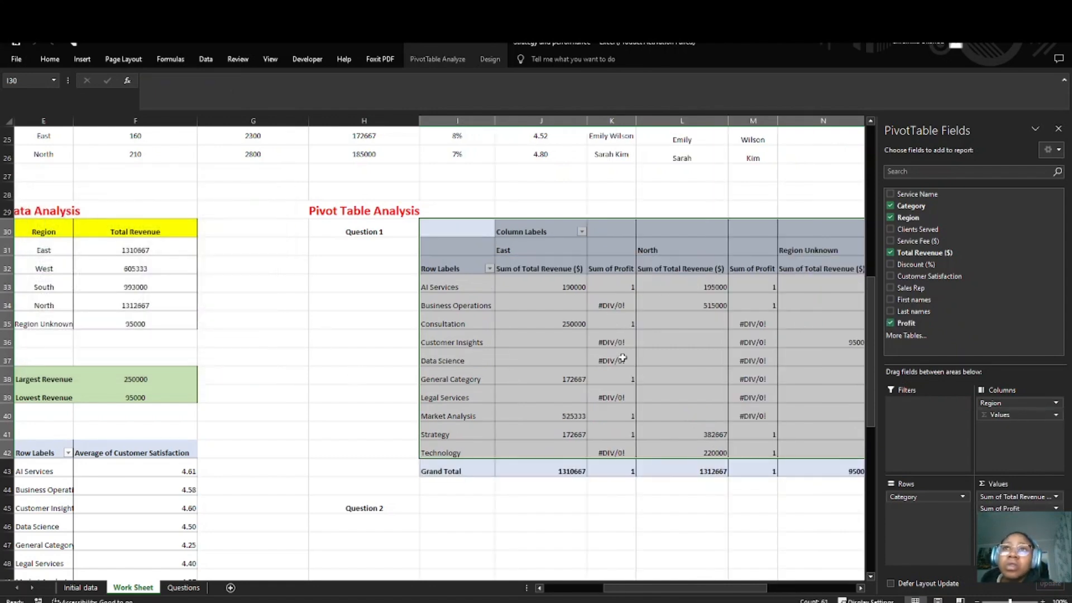
# Step: Reopen the Profit calculated field and begin its formula with an IF test returning 0 when 'Total Revenue ($)'=0
pyautogui.click(609, 304)
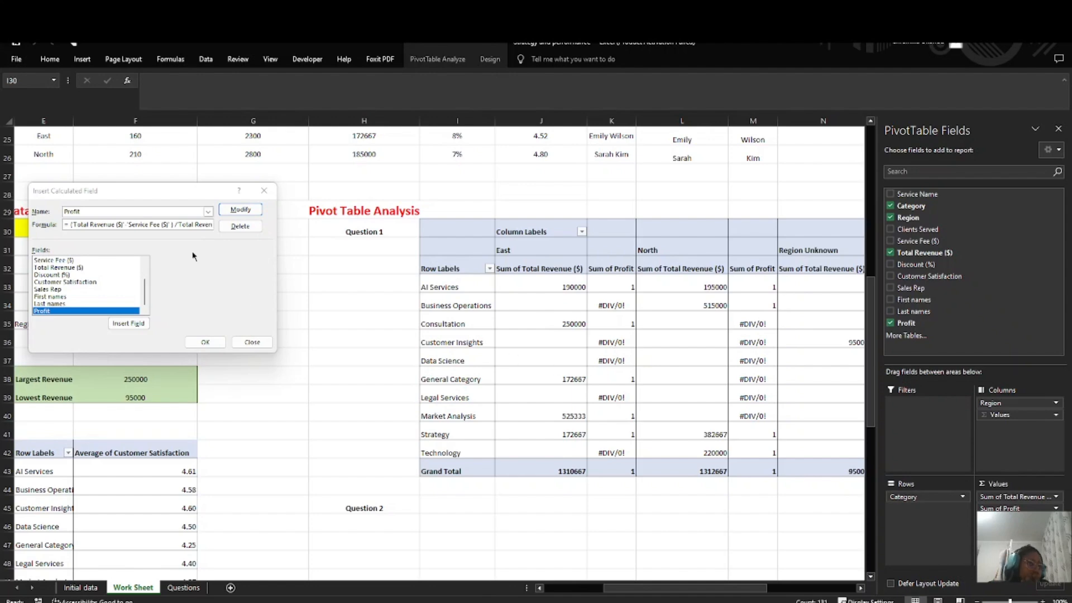
pyautogui.hotkey('alt', 'Tab')
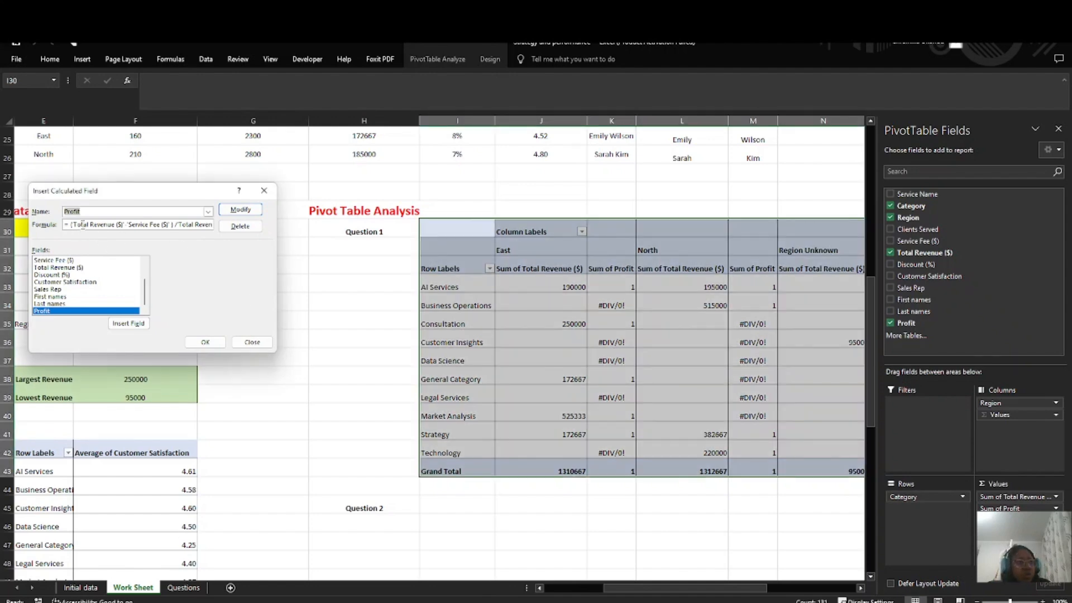
pyautogui.click(69, 225)
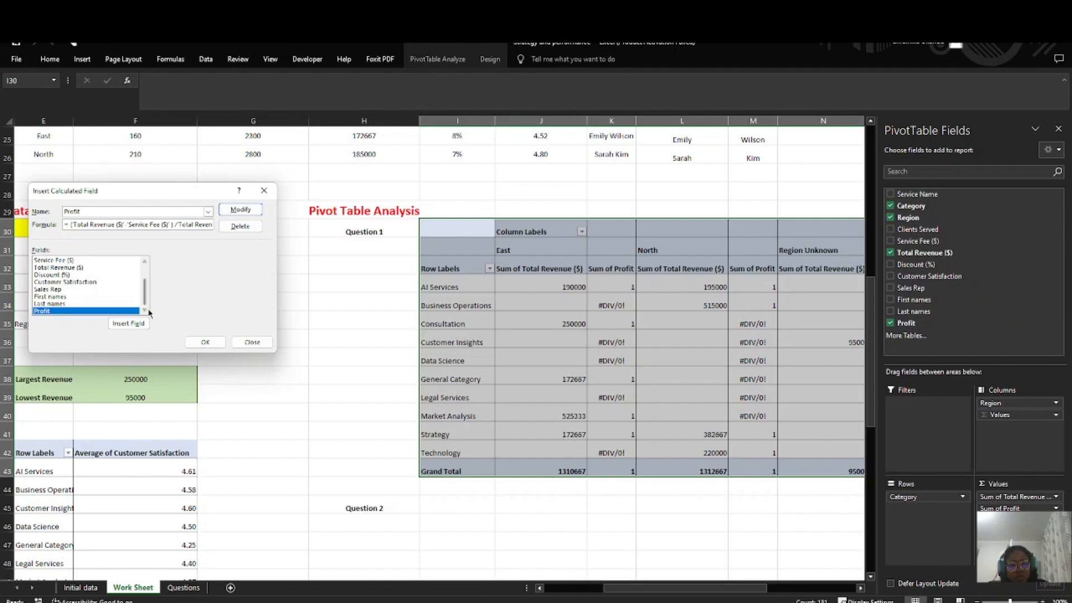
pyautogui.write('IF')
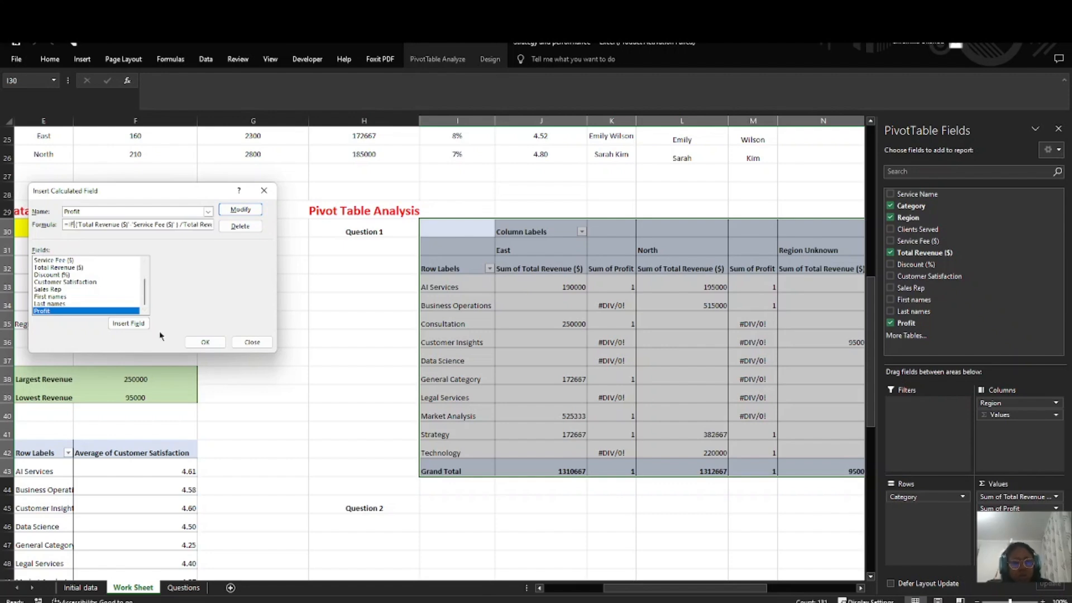
pyautogui.press('BackSpace')
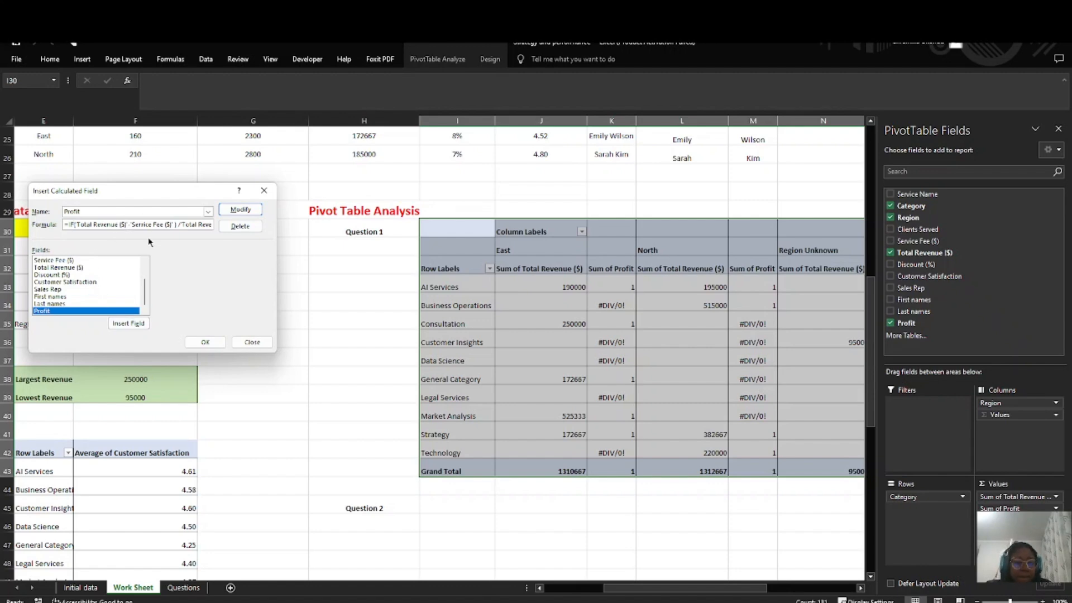
pyautogui.write('-')
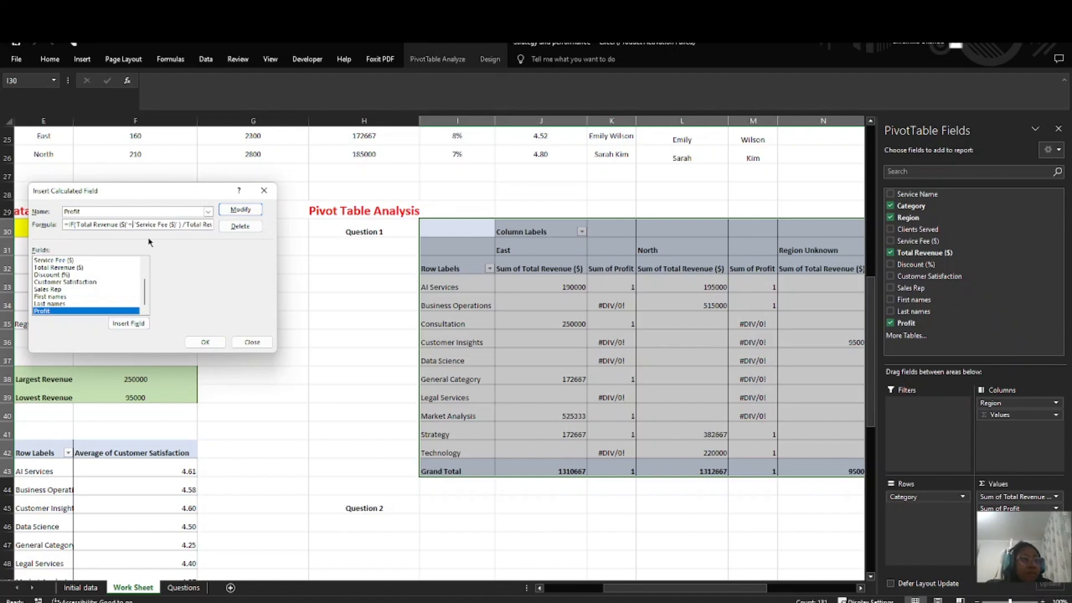
pyautogui.write('0,')
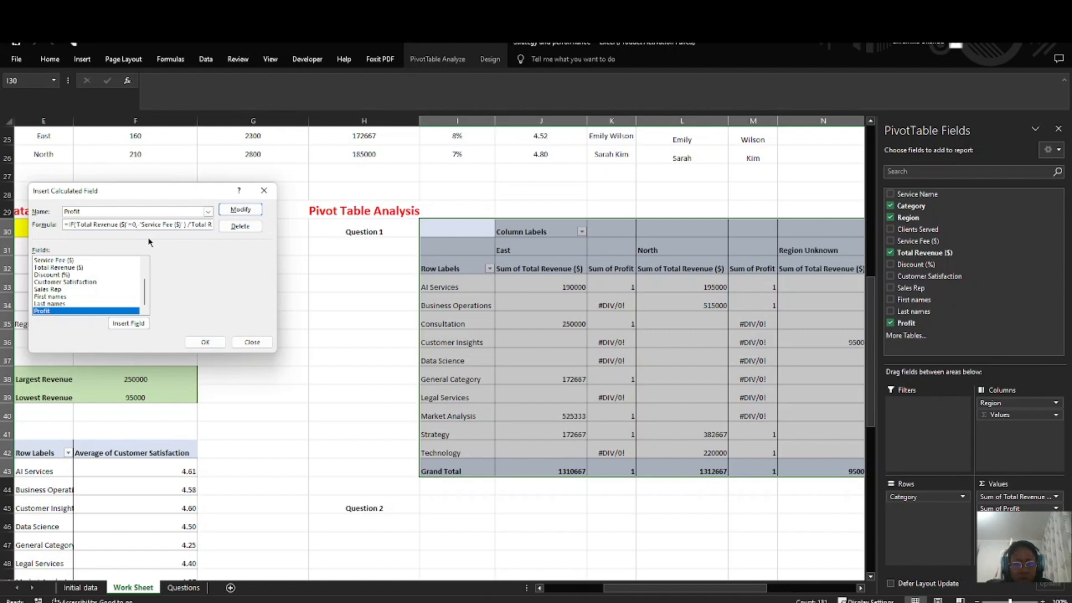
pyautogui.write(' 0')
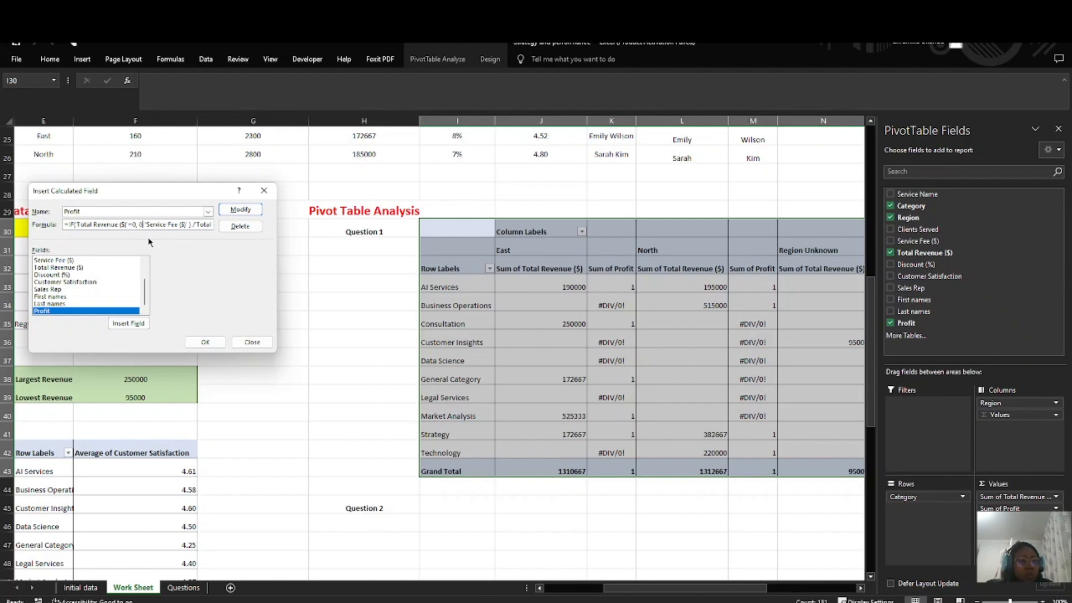
pyautogui.write(',')
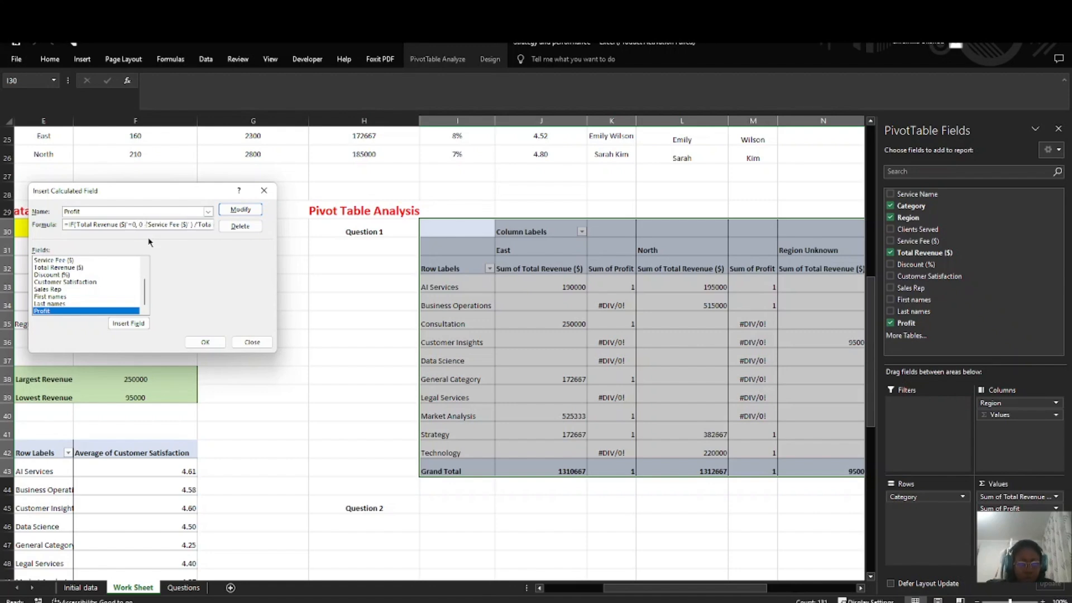
pyautogui.press('BackSpace')
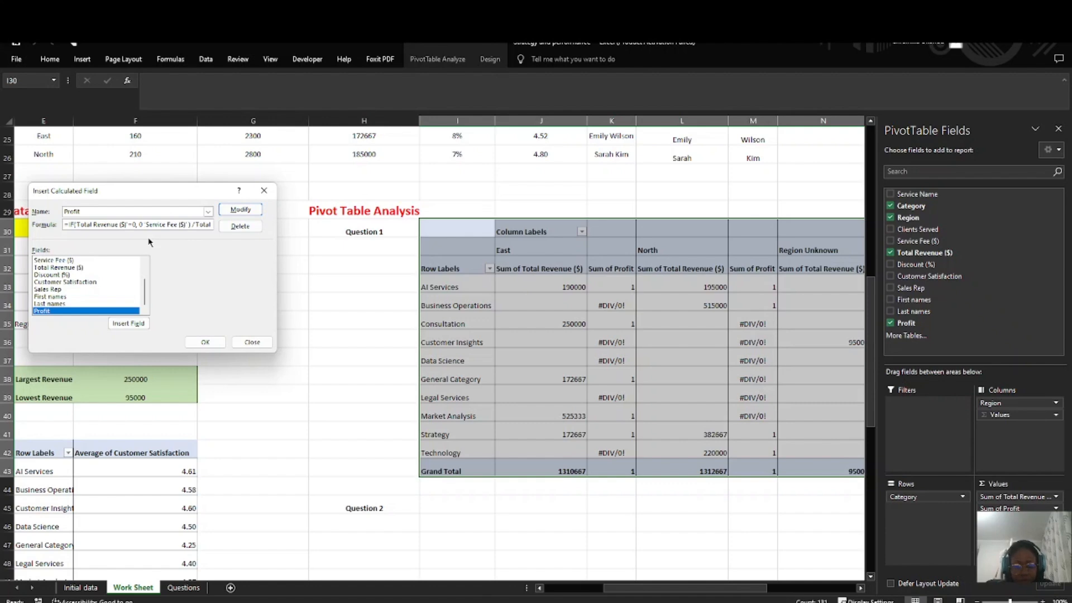
# Step: Insert an opening parenthesis and 'Total Revenue($)' in front of 'Service Fee ($)' in the Profit formula
pyautogui.write("'Tota")
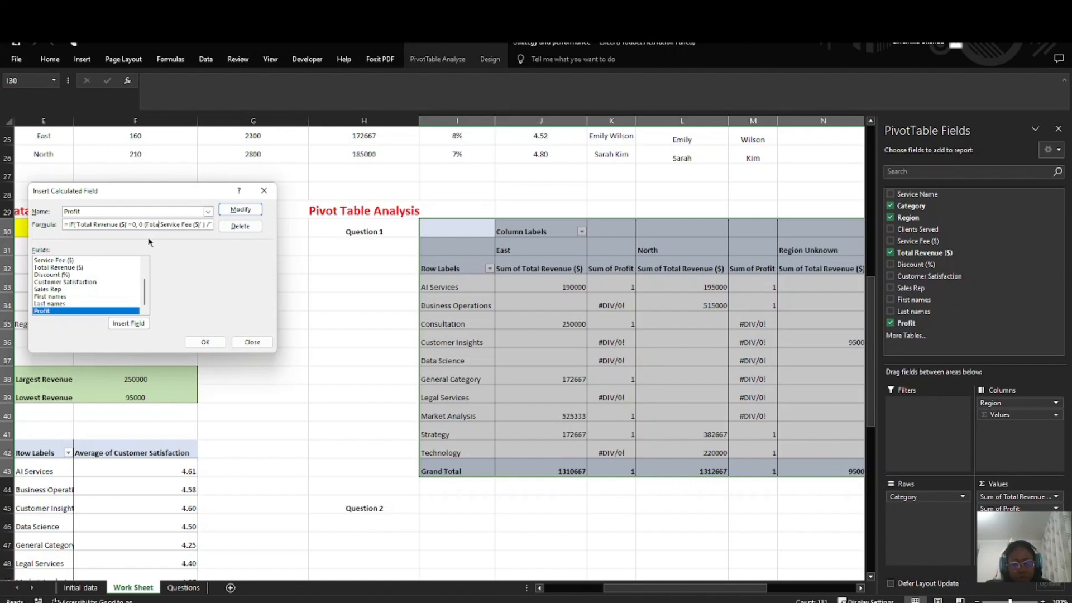
pyautogui.write('l Revenue')
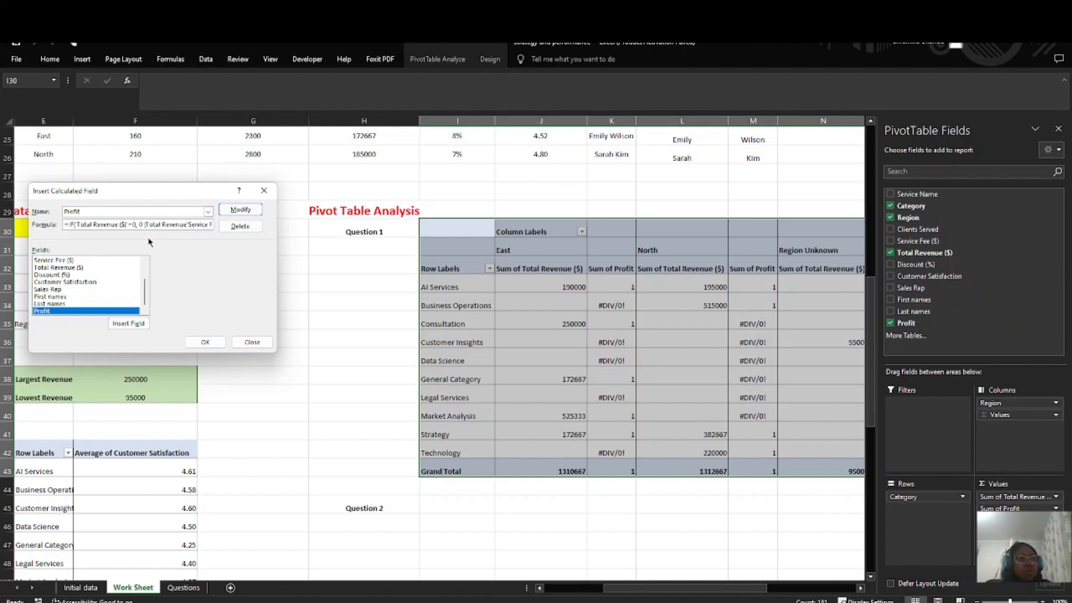
pyautogui.write('($)')
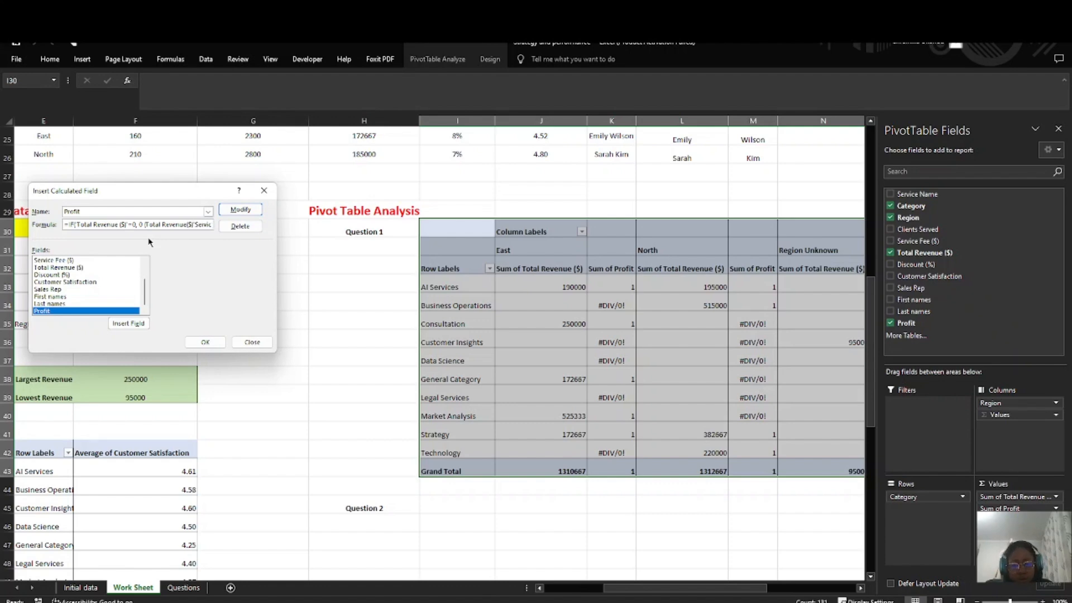
pyautogui.write("'")
pyautogui.press('BackSpace')
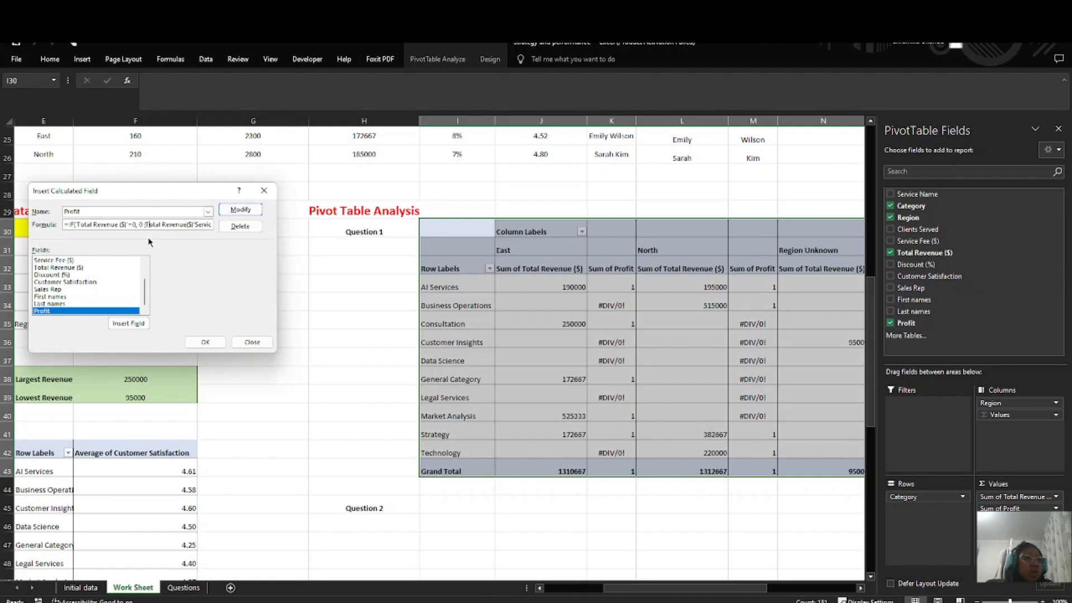
pyautogui.write("'")
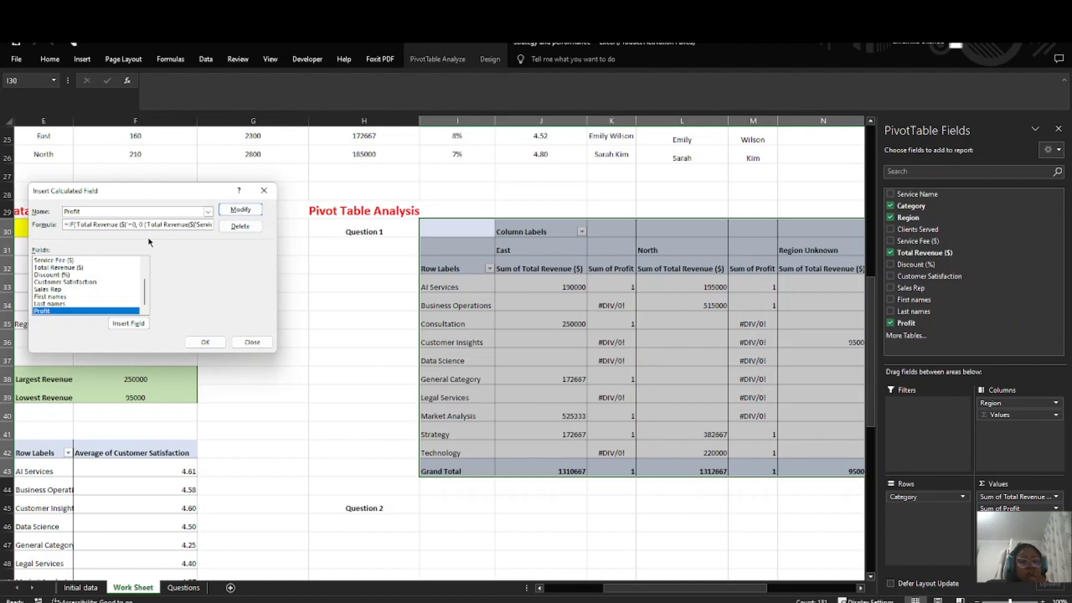
# Step: Add a minus sign between 'Total Revenue($)' and 'Service Fee ($)' in the Profit formula
pyautogui.press('End')
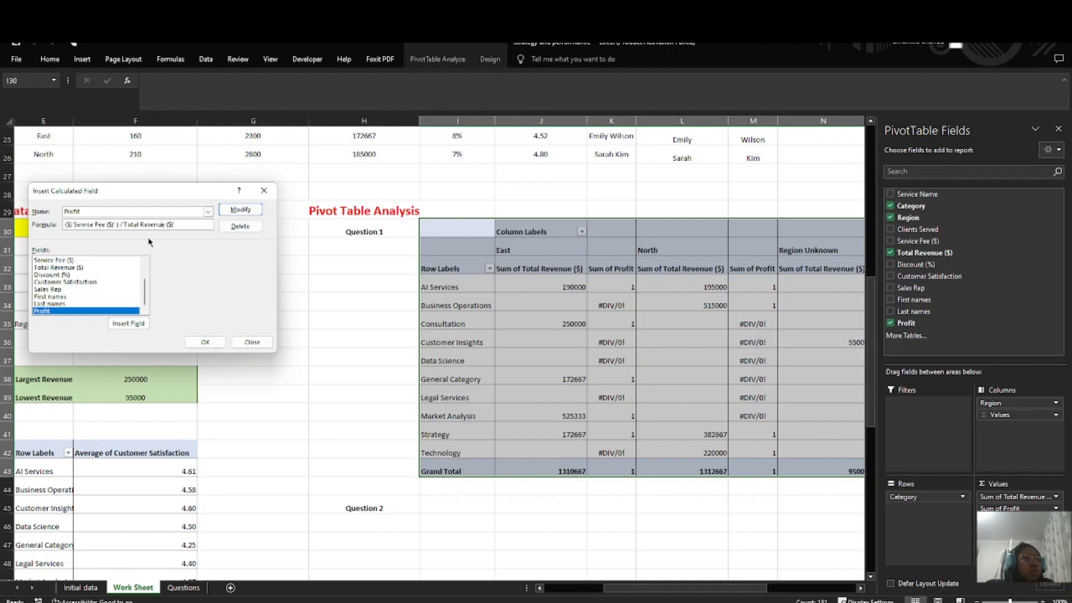
pyautogui.press('Left')
pyautogui.press('Left')
pyautogui.press('Left')
pyautogui.press('Left')
pyautogui.press('Left')
pyautogui.press('Left')
pyautogui.press('Left')
pyautogui.press('Left')
pyautogui.press('Left')
pyautogui.press('Left')
pyautogui.press('Left')
pyautogui.press('Left')
pyautogui.press('Left')
pyautogui.press('Left')
pyautogui.press('Left')
pyautogui.press('Left')
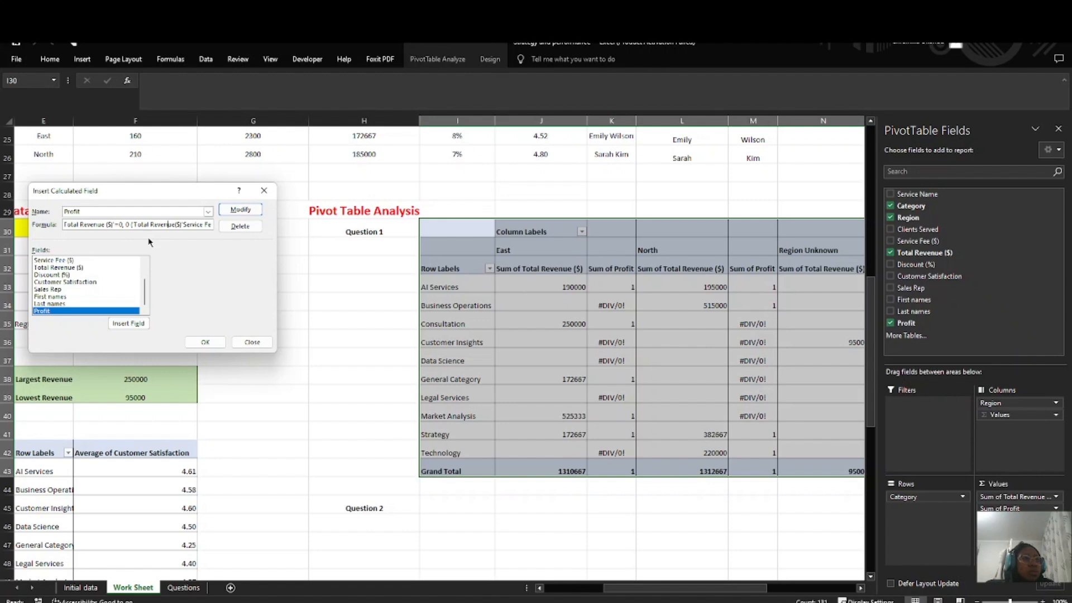
pyautogui.write('-')
pyautogui.press('Right')
pyautogui.press('Right')
pyautogui.press('Right')
pyautogui.press('Right')
pyautogui.press('Right')
pyautogui.press('Right')
pyautogui.press('Right')
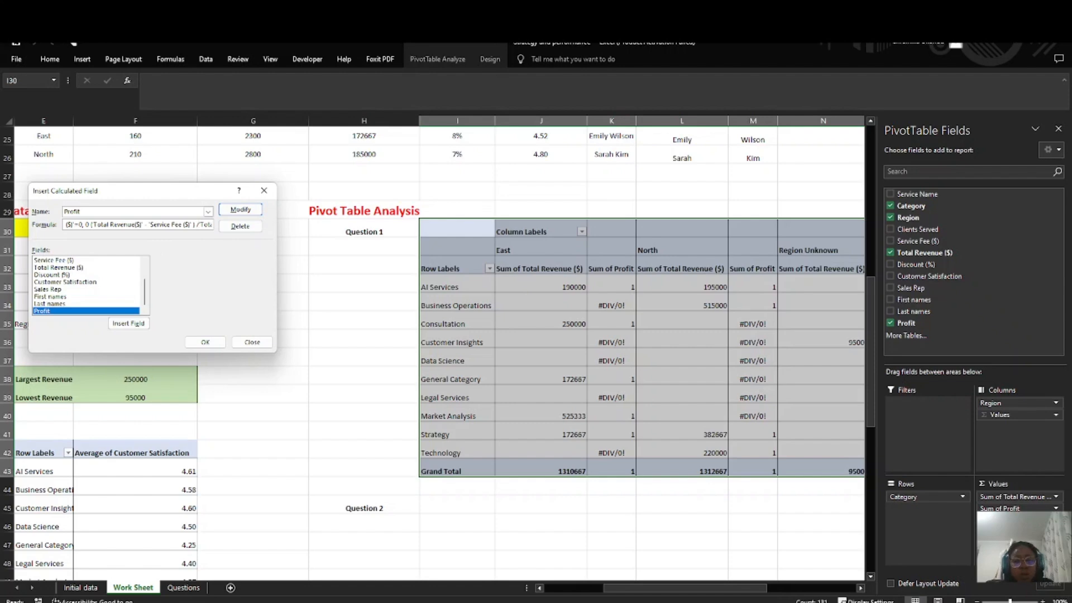
# Step: Check the division by 'Total Revenue ($)' at the formula's end and try to apply the modified Profit formula
pyautogui.hotkey('alt', 'Tab')
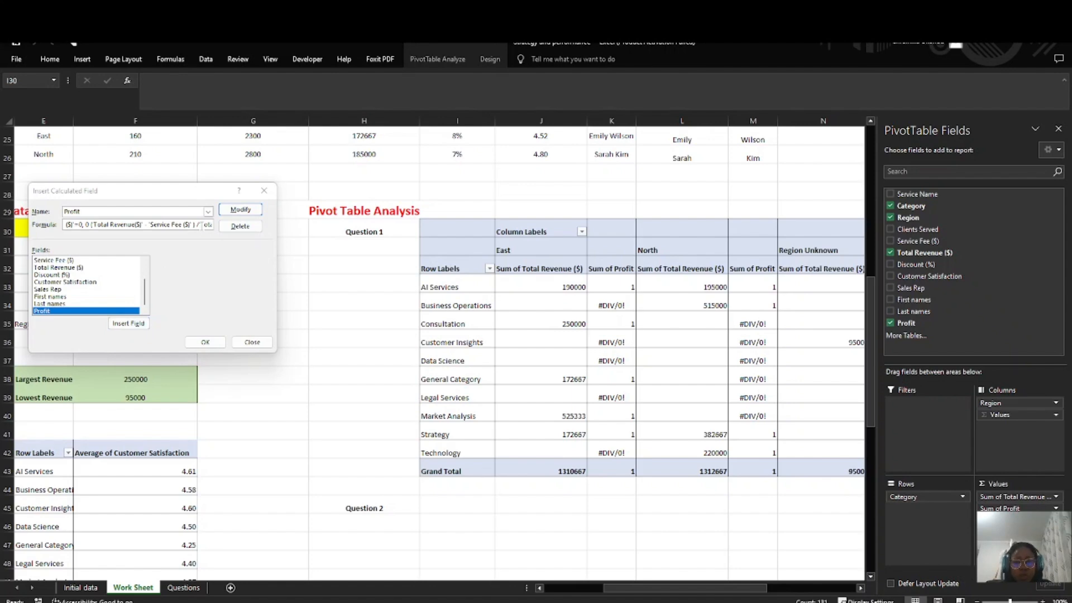
pyautogui.click(202, 225)
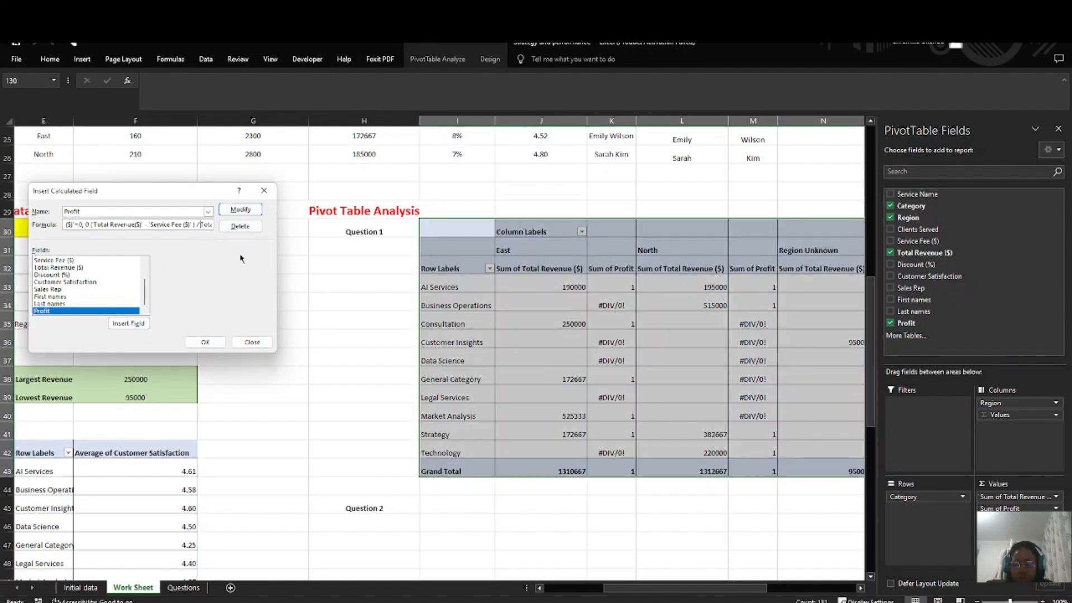
pyautogui.press('Right')
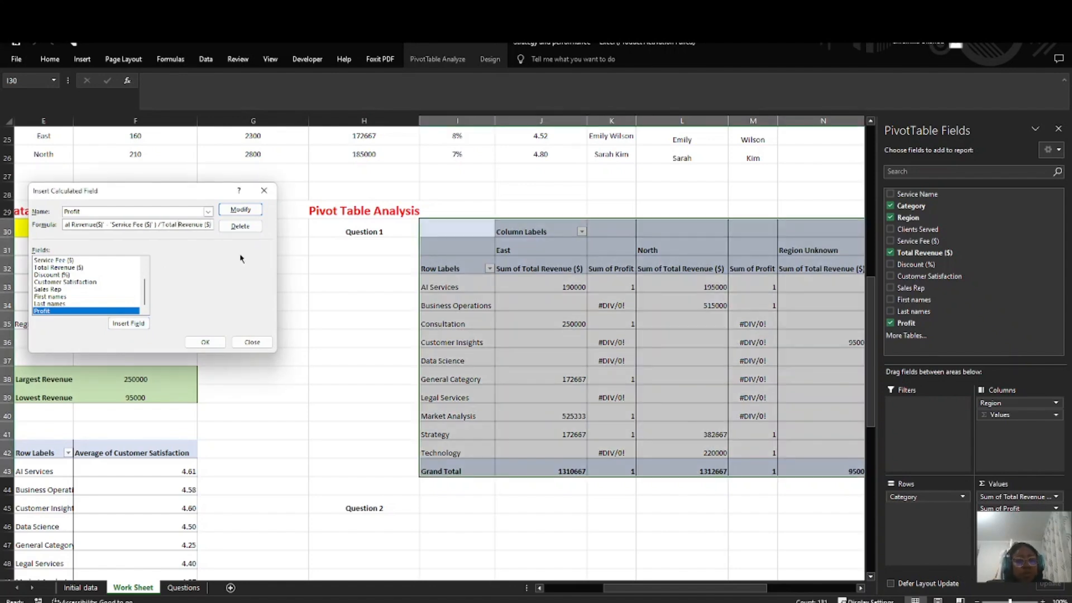
pyautogui.press('Right')
pyautogui.press('Right')
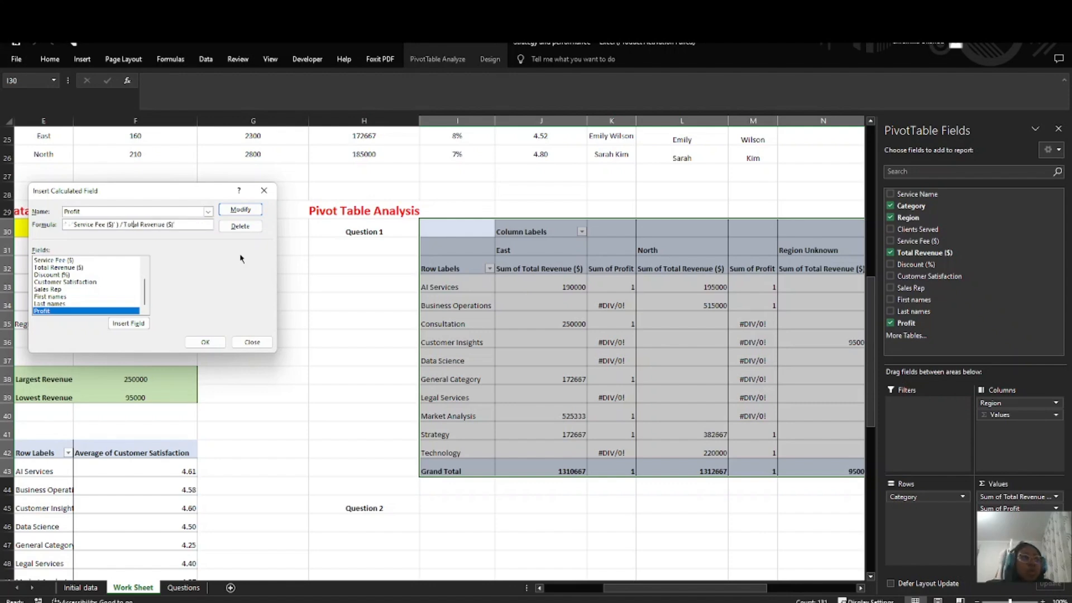
pyautogui.click(240, 211)
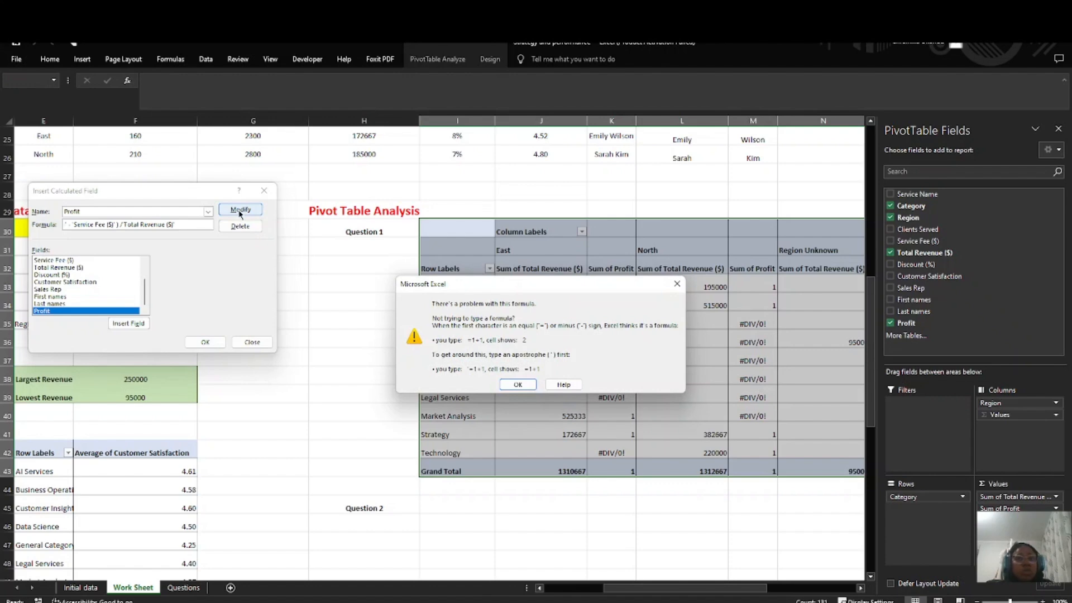
# Step: Dismiss the formula error and remove ($) from 'Total Revenue ($)' in the IF test of the Profit formula
pyautogui.click(519, 386)
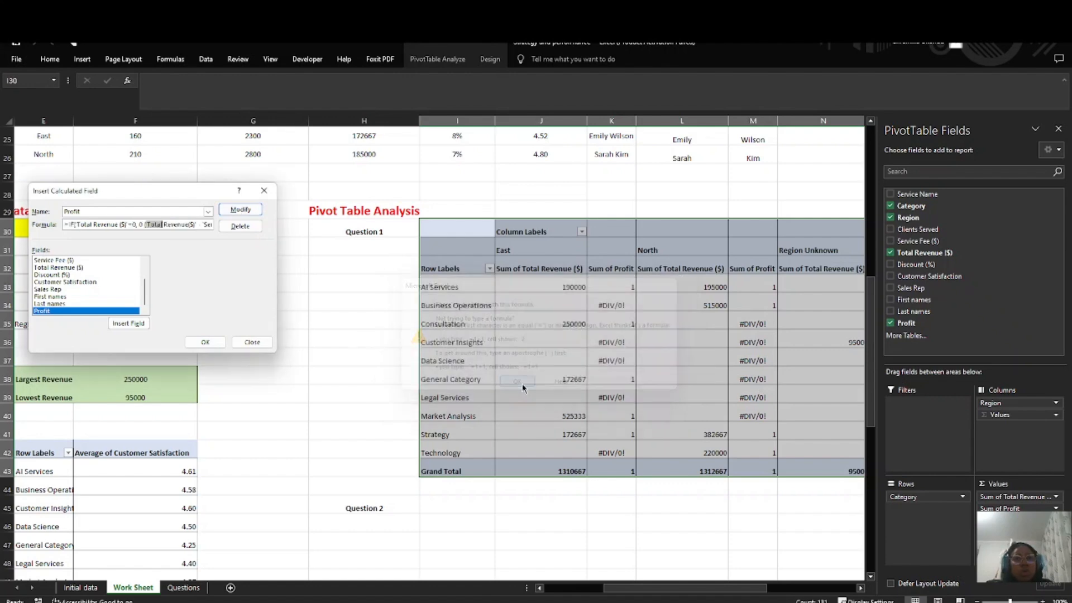
pyautogui.click(150, 222)
pyautogui.click(253, 602)
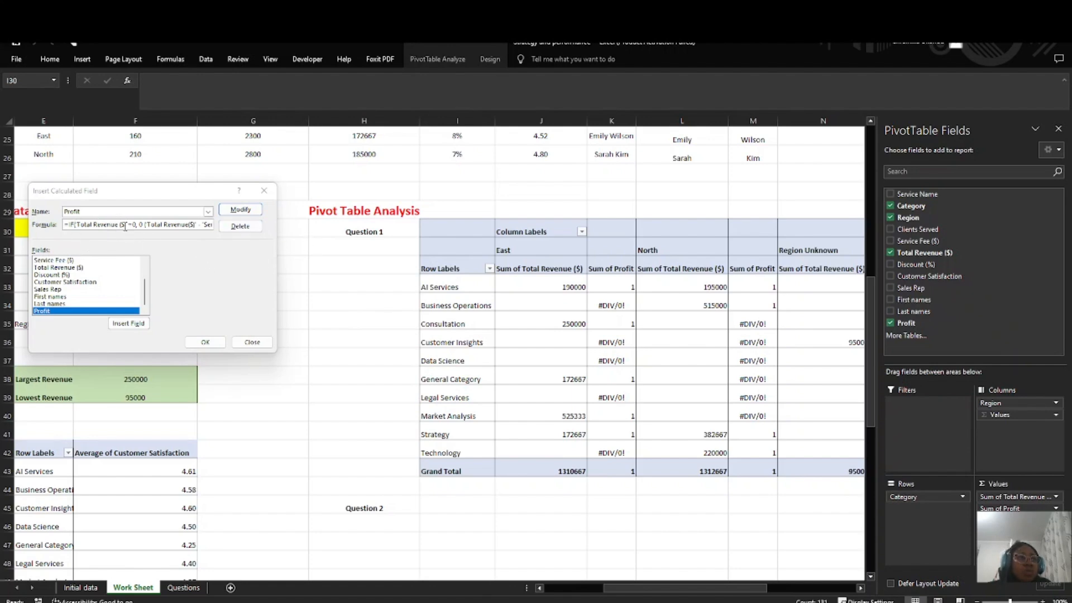
pyautogui.click(158, 275)
pyautogui.press('BackSpace')
pyautogui.press('BackSpace')
pyautogui.press('BackSpace')
pyautogui.press('BackSpace')
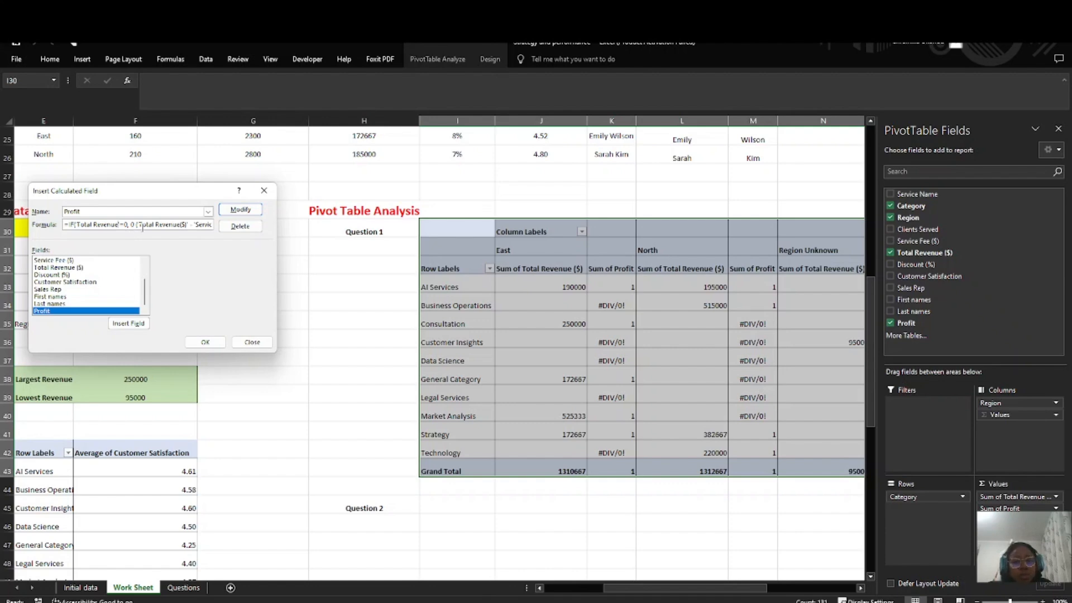
# Step: Insert a comma after the IF test's 0 result and restore ($) in the 'Total Revenue ($)' reference of the Profit formula
pyautogui.moveTo(136, 225); pyautogui.dragTo(166, 258)
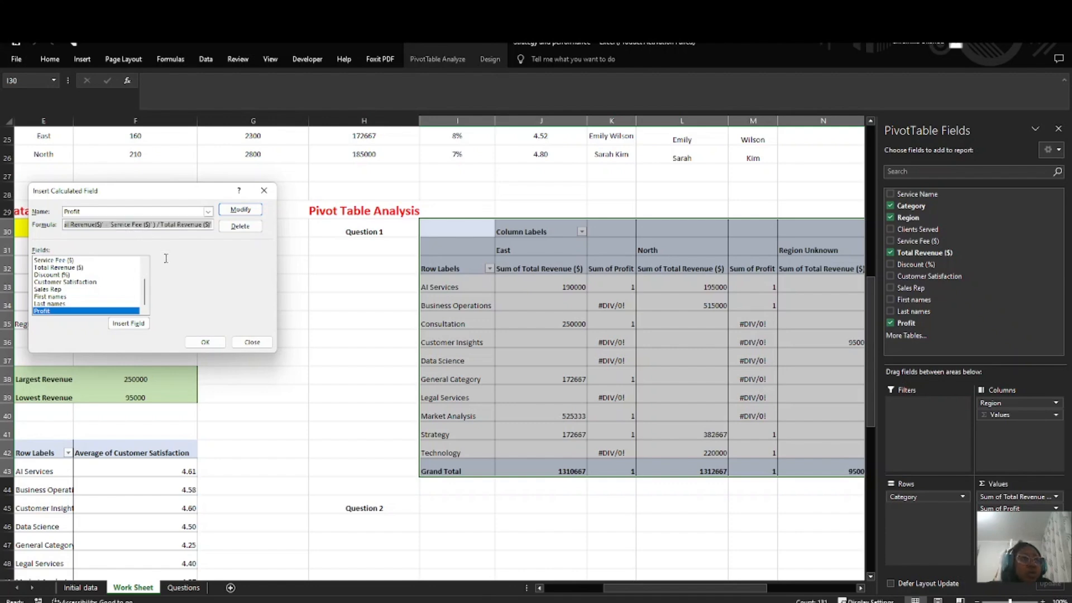
pyautogui.click(133, 224)
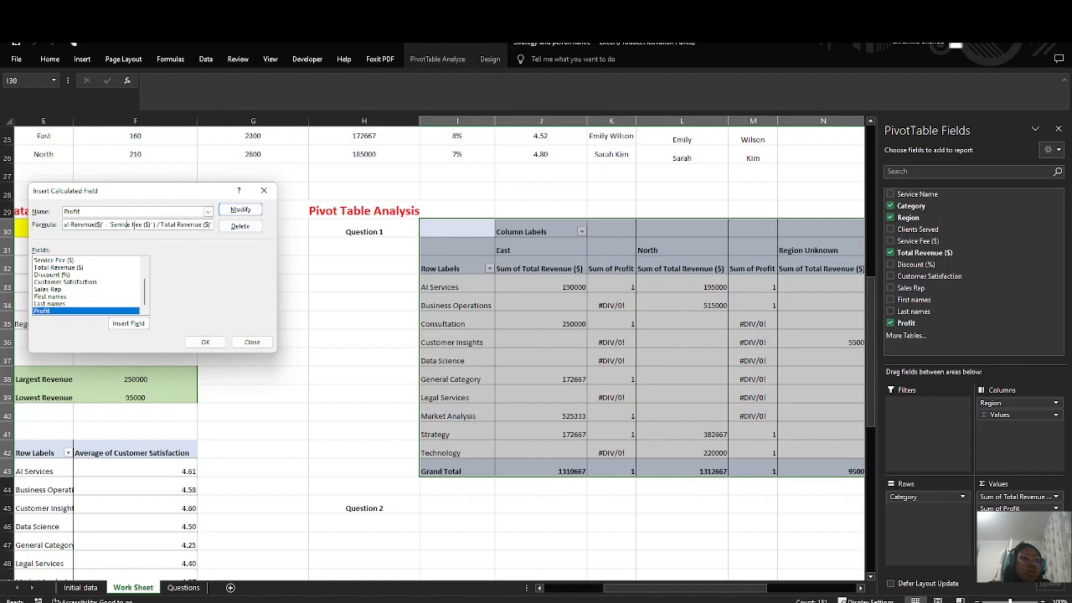
pyautogui.press('Left')
pyautogui.press('Left')
pyautogui.press('Left')
pyautogui.press('Left')
pyautogui.press('Left')
pyautogui.press('Left')
pyautogui.press('Left')
pyautogui.press('Left')
pyautogui.press('Left')
pyautogui.press('Left')
pyautogui.press('Left')
pyautogui.press('Left')
pyautogui.press('Left')
pyautogui.press('Left')
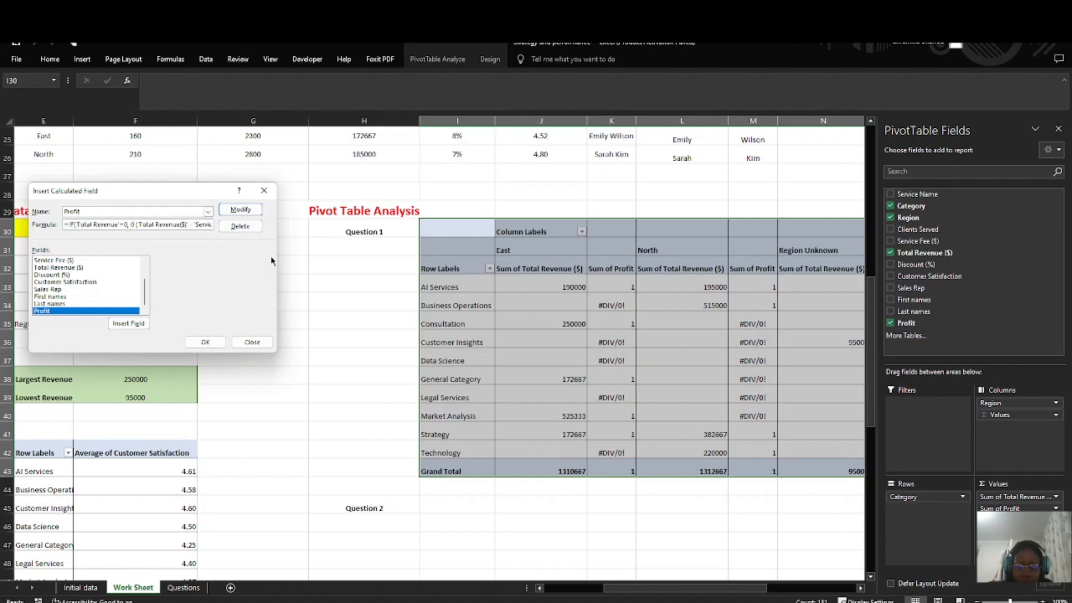
pyautogui.write(',')
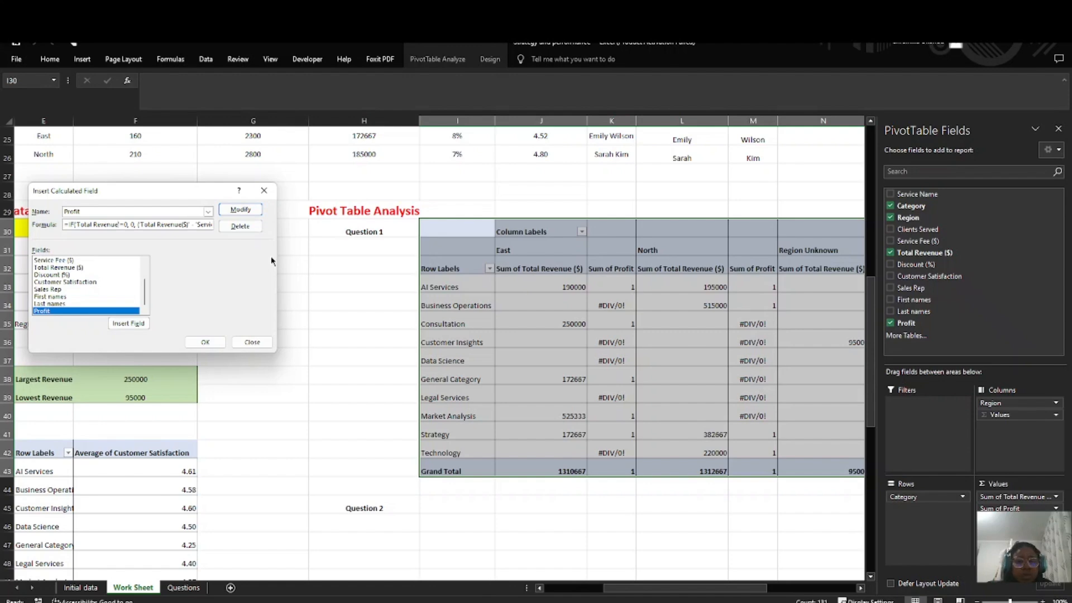
pyautogui.write('($)')
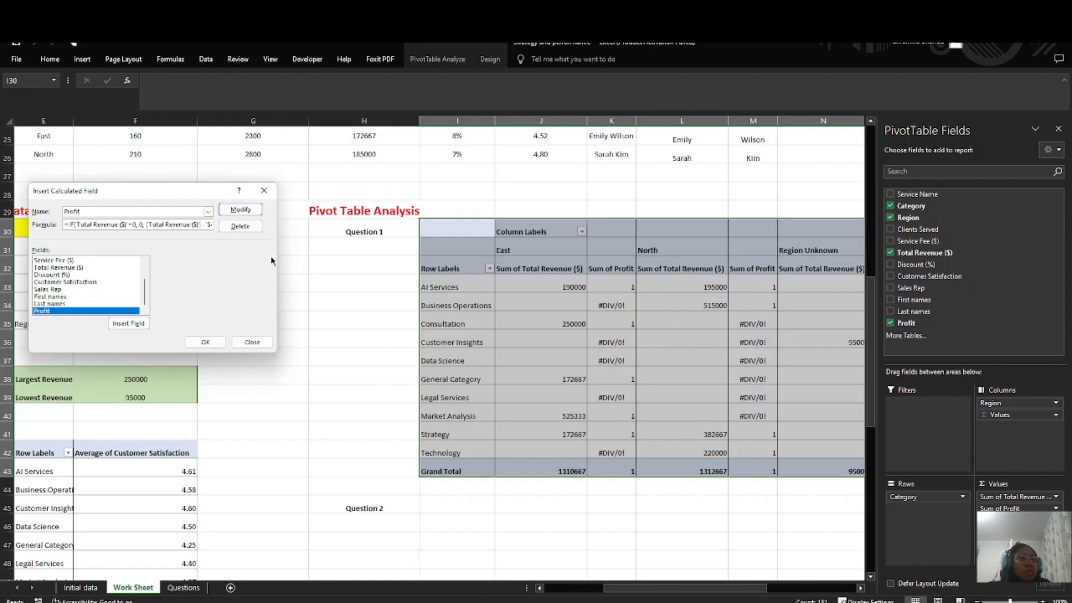
# Step: Remove the extra space between 'Service Fee ($)' and its closing parenthesis in the Profit formula
pyautogui.press('Right')
pyautogui.press('Right')
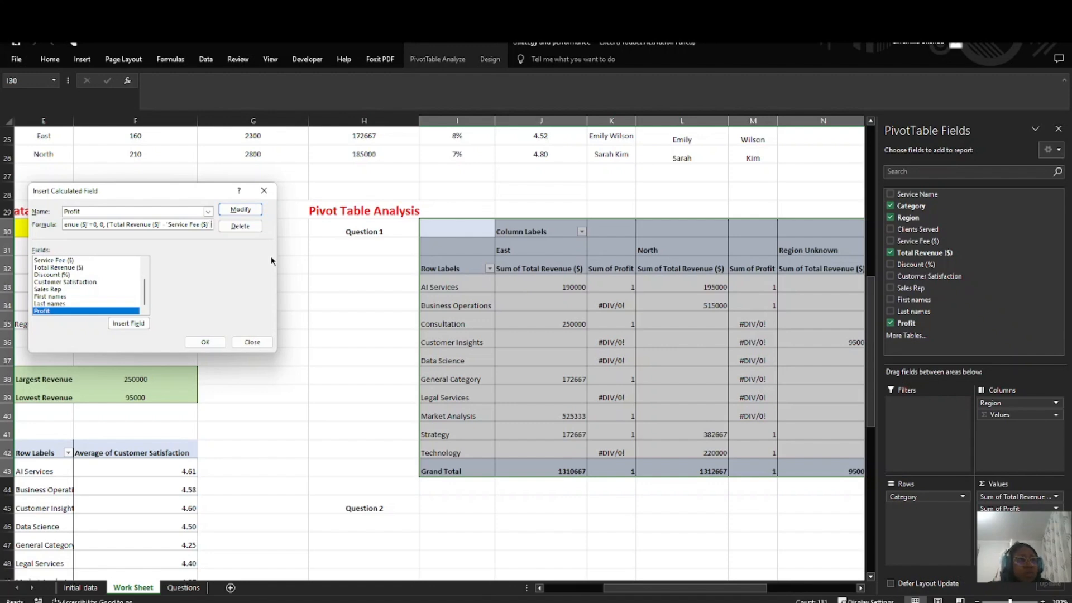
pyautogui.press('Right')
pyautogui.press('Right')
pyautogui.press('Right')
pyautogui.press('Right')
pyautogui.press('Right')
pyautogui.press('Right')
pyautogui.press('Right')
pyautogui.press('Right')
pyautogui.press('Right')
pyautogui.press('Right')
pyautogui.press('Right')
pyautogui.press('Right')
pyautogui.press('Right')
pyautogui.press('Right')
pyautogui.press('Right')
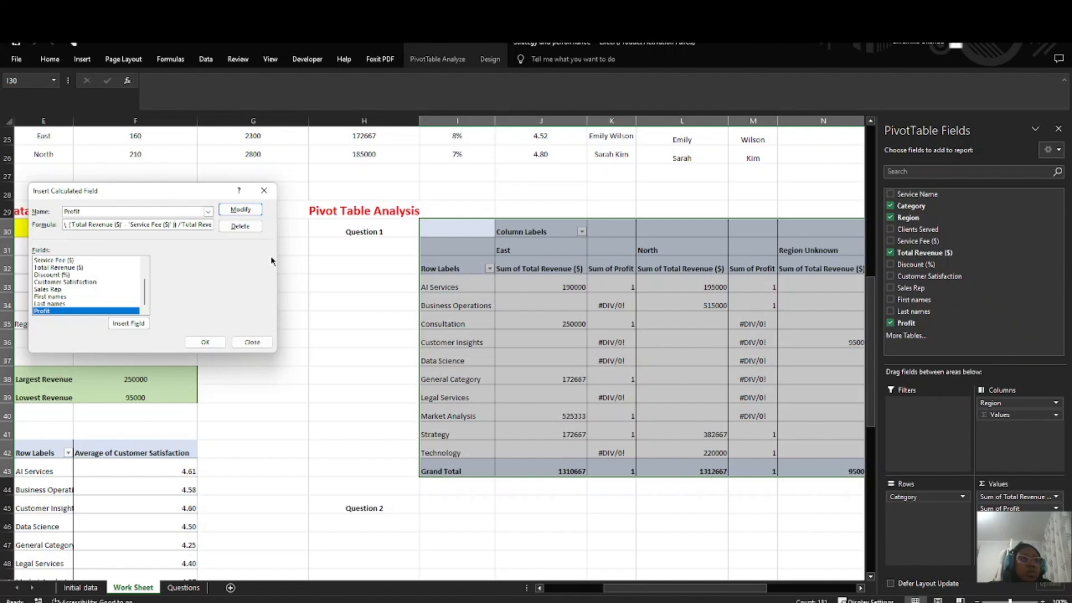
pyautogui.write(')')
pyautogui.press('BackSpace')
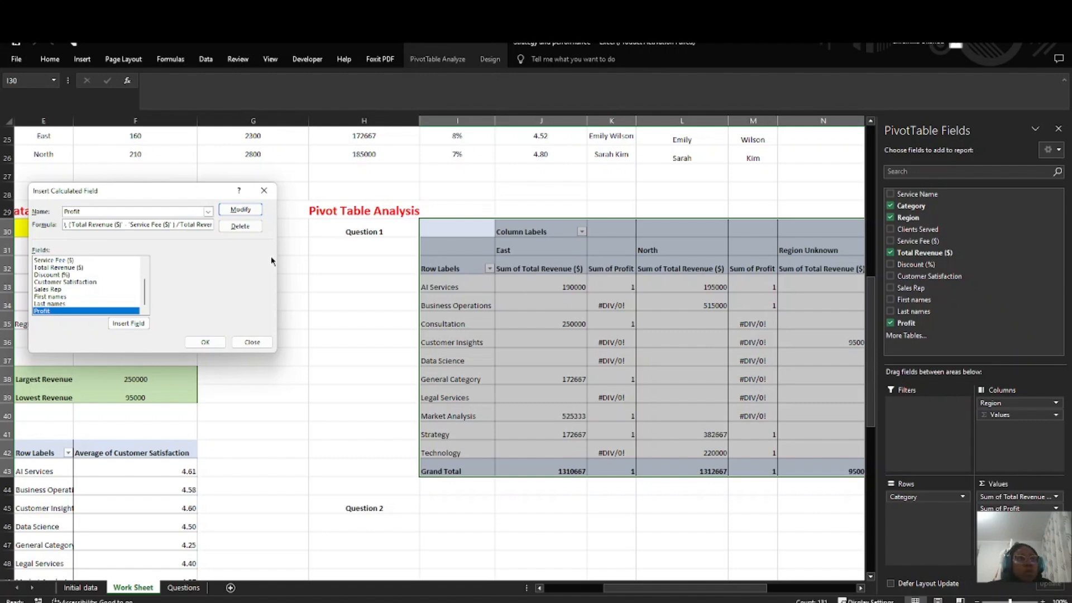
pyautogui.press('BackSpace')
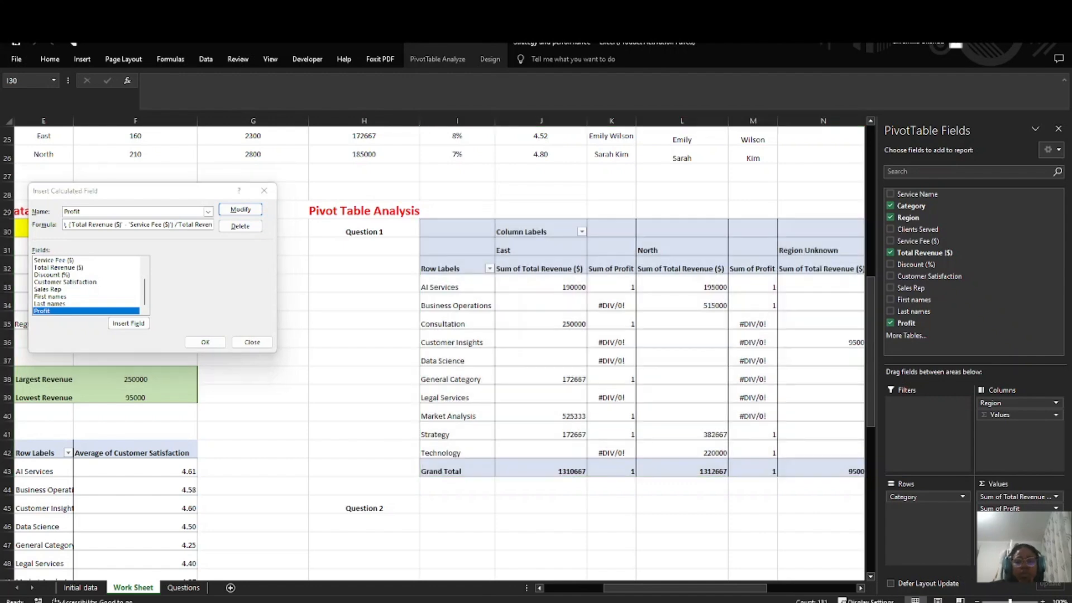
# Step: Finish the Profit formula with /'Total Revenue ($)' and a closing parenthesis, and apply the modified field to the pivot table
pyautogui.click(185, 225)
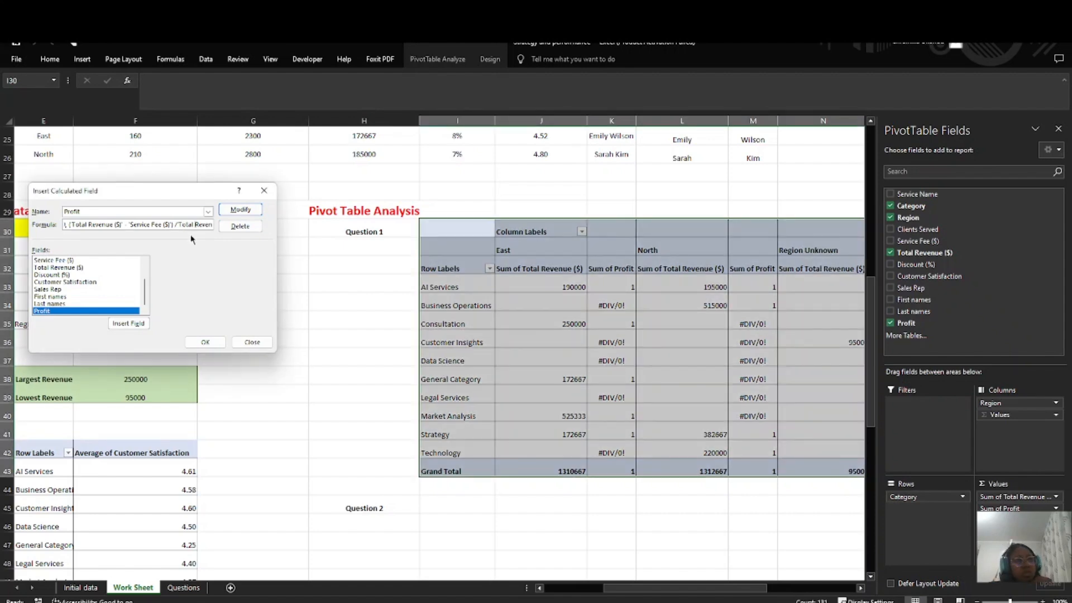
pyautogui.press('Right')
pyautogui.press('Right')
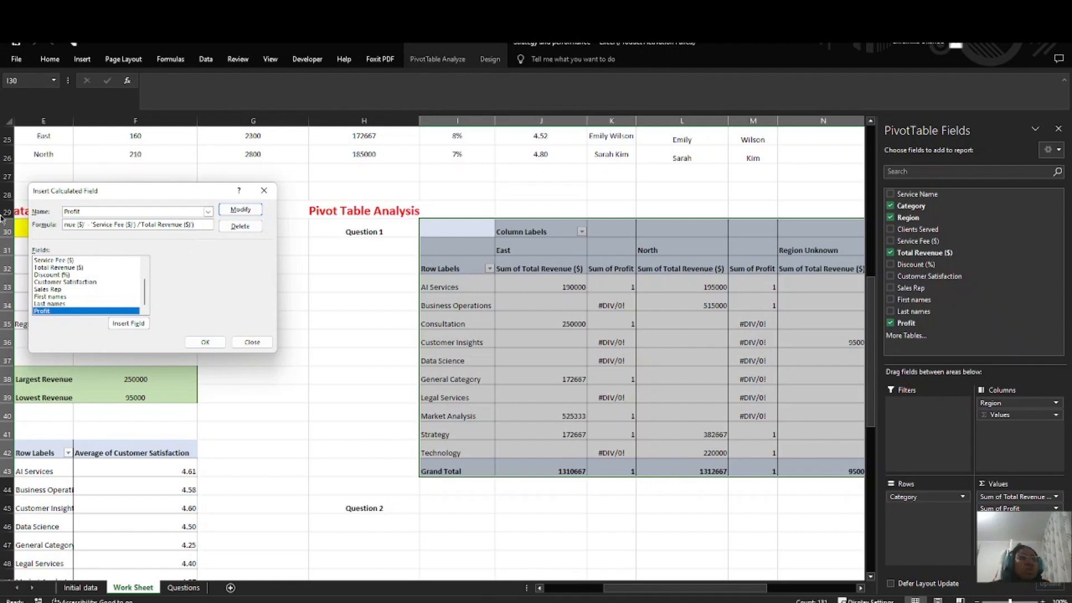
pyautogui.click(252, 211)
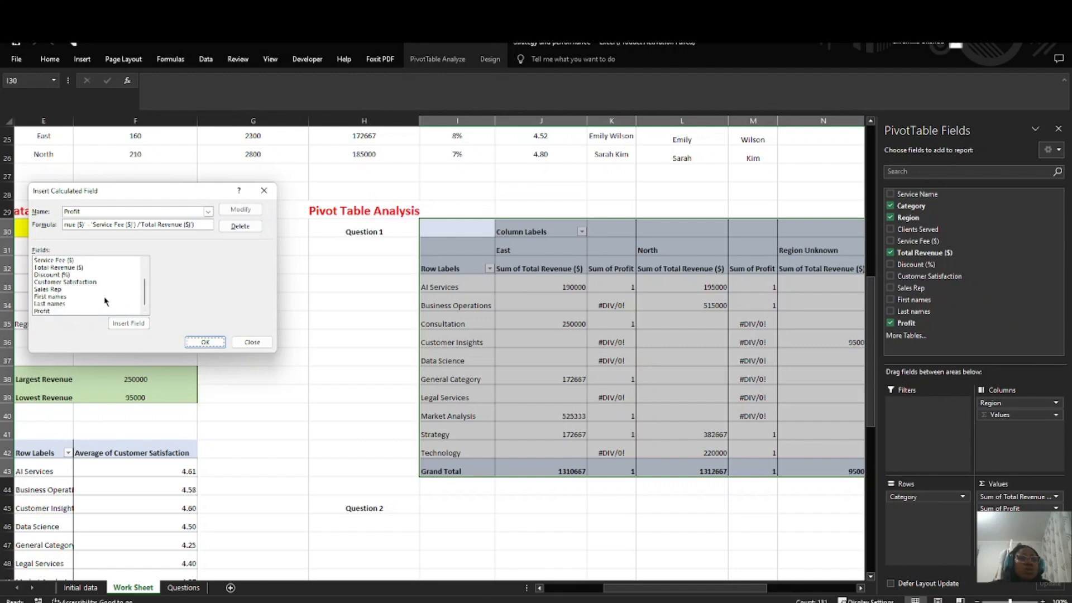
pyautogui.click(205, 342)
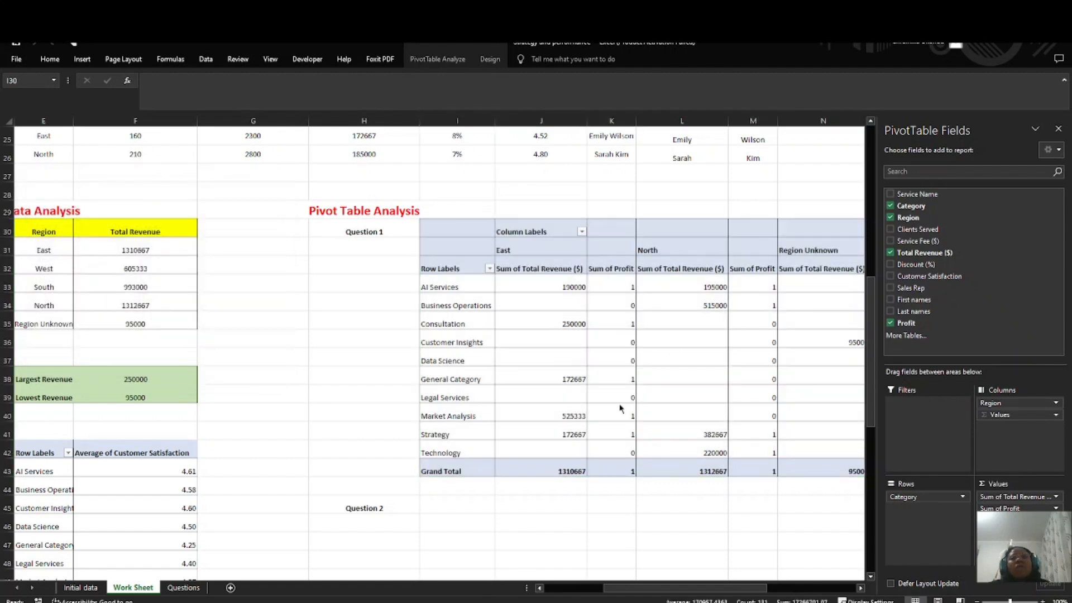
# Step: Examine the Profit values for every region and the grand totals across the pivot table
pyautogui.hscroll(4, 637, 477)
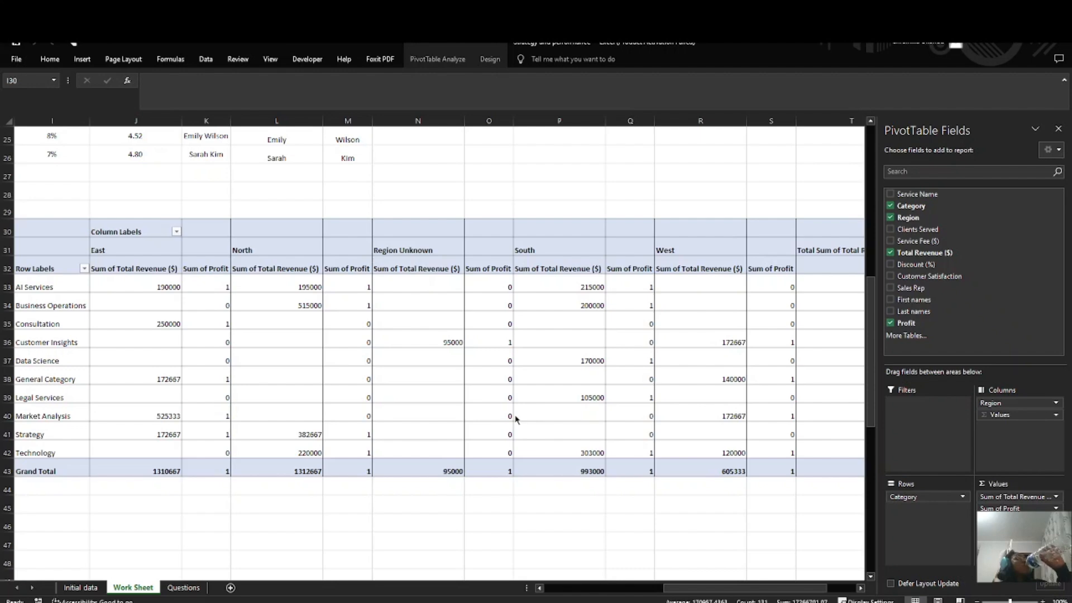
pyautogui.scroll(-1, 513, 409)
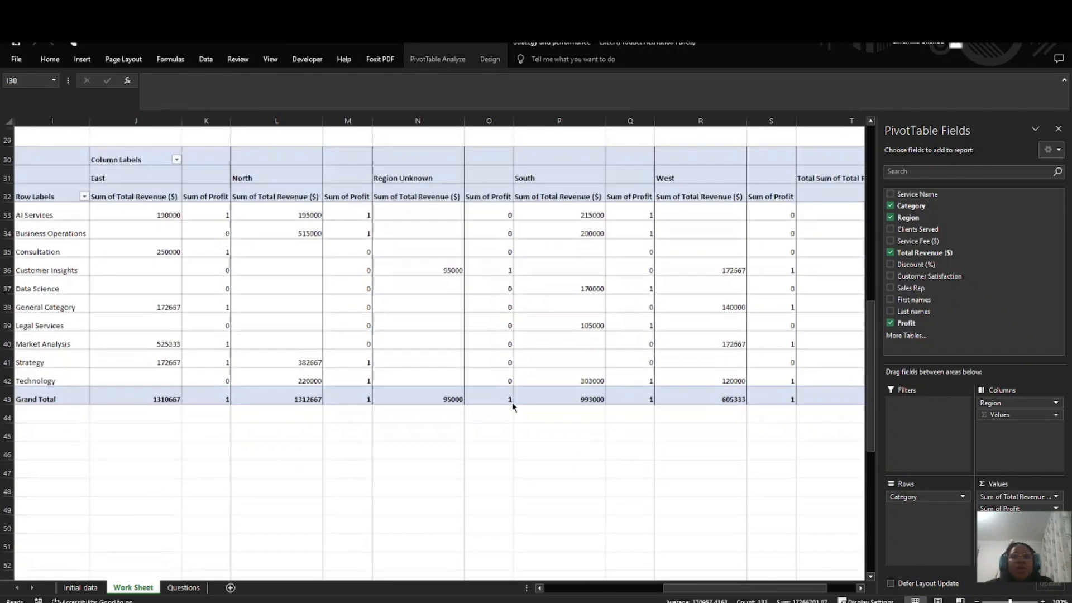
pyautogui.scroll(2, 648, 416)
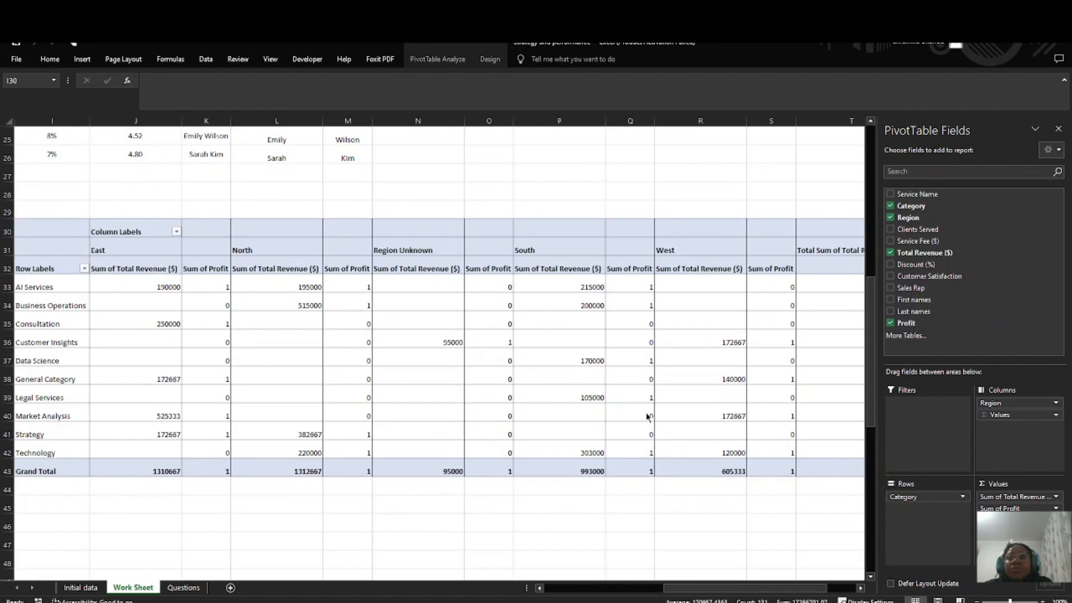
pyautogui.scroll(1, 528, 418)
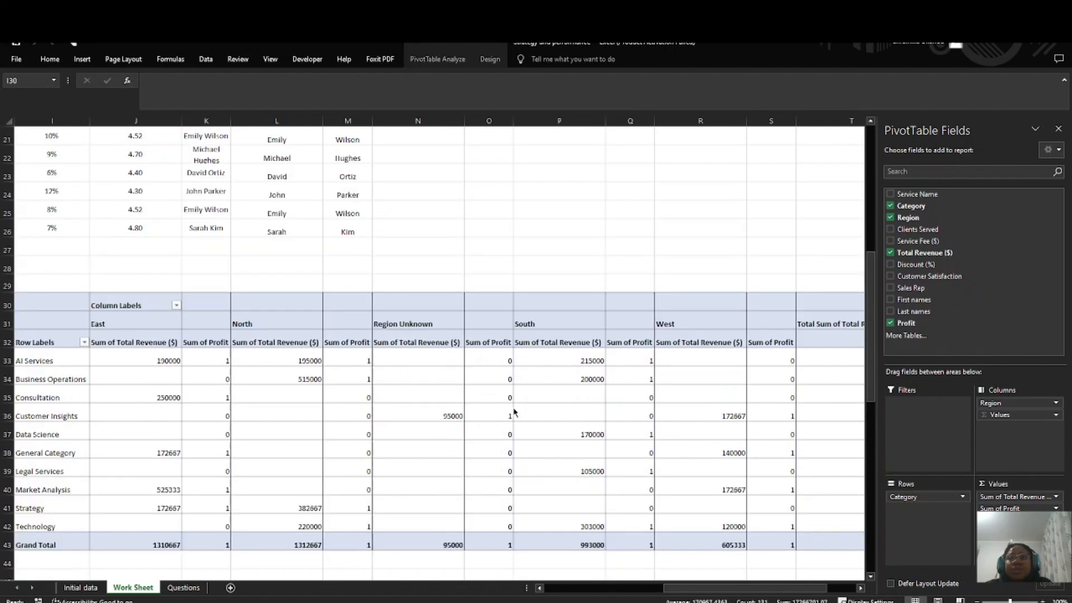
pyautogui.hscroll(4, 514, 412)
pyautogui.hscroll(-5, 474, 412)
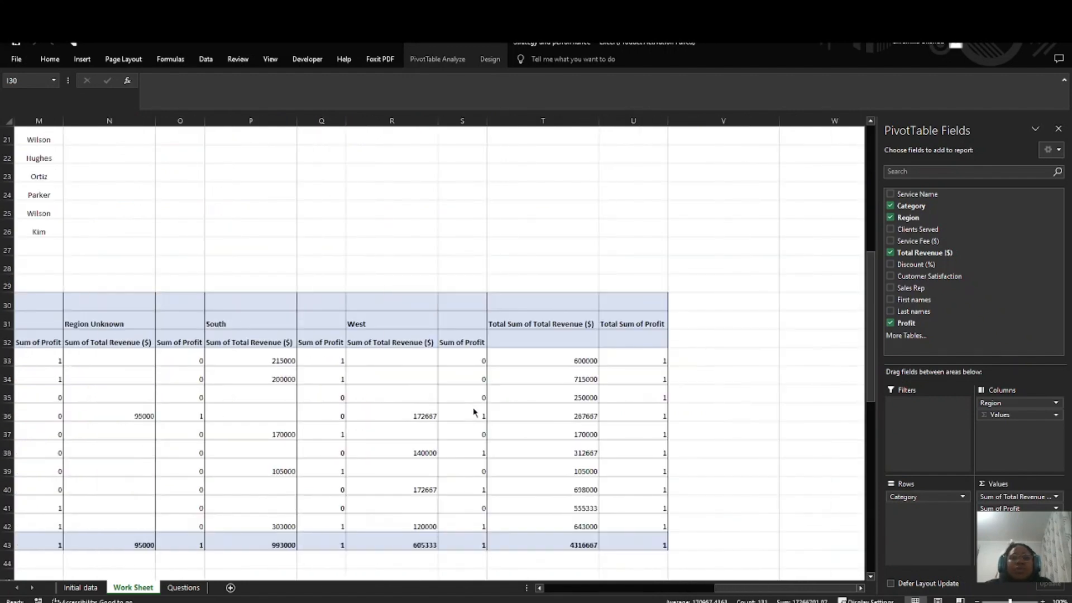
pyautogui.scroll(-1, 474, 413)
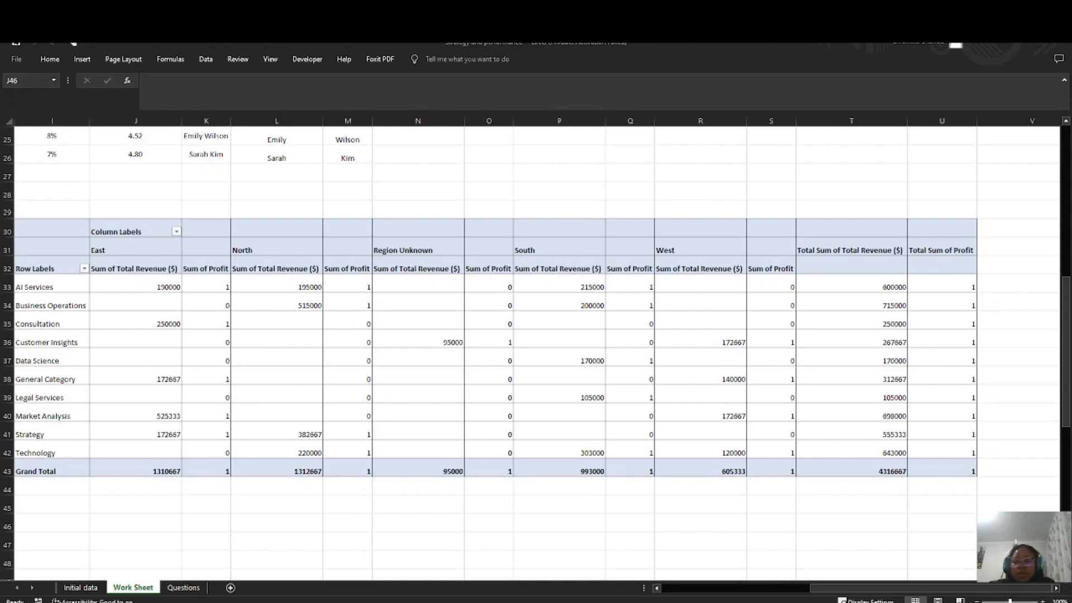
pyautogui.scroll(4, 103, 261)
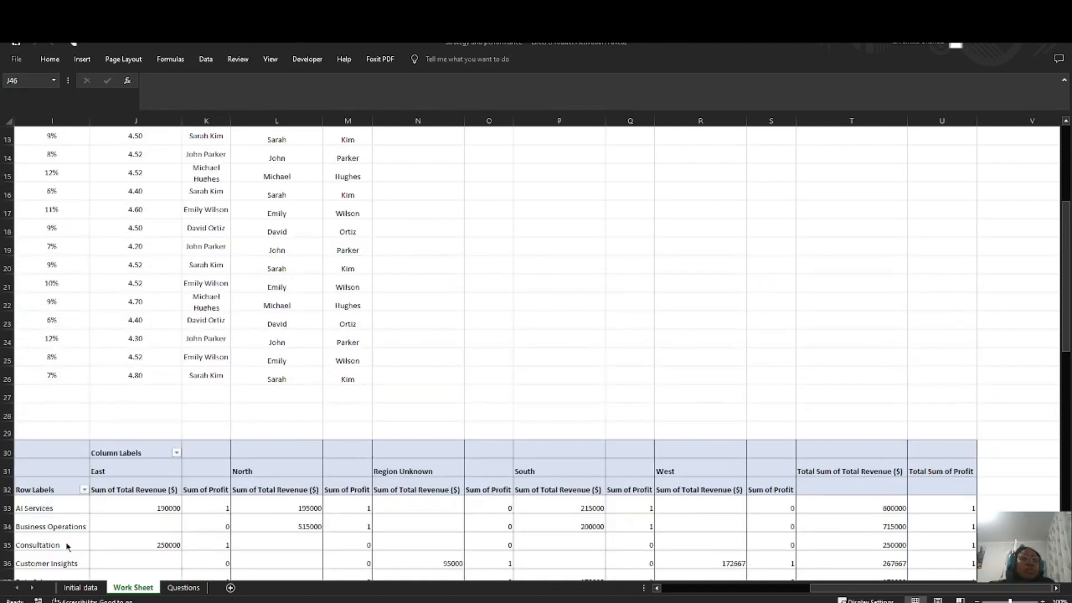
pyautogui.scroll(-3, 186, 482)
pyautogui.hscroll(-4, 186, 482)
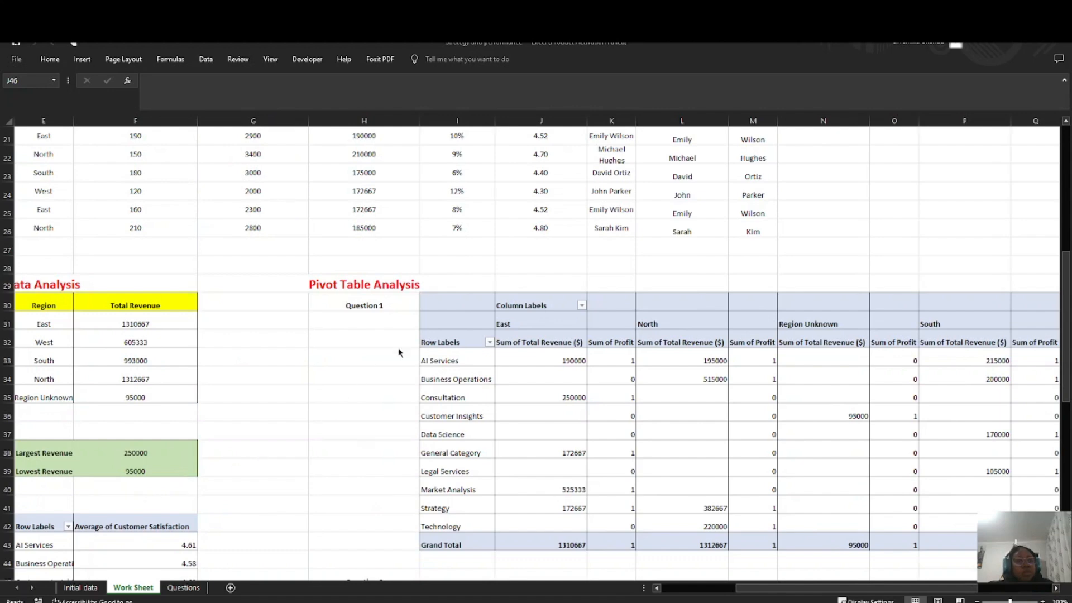
# Step: Reopen the Profit calculated field of the Question 1 pivot table for editing
pyautogui.click(459, 286)
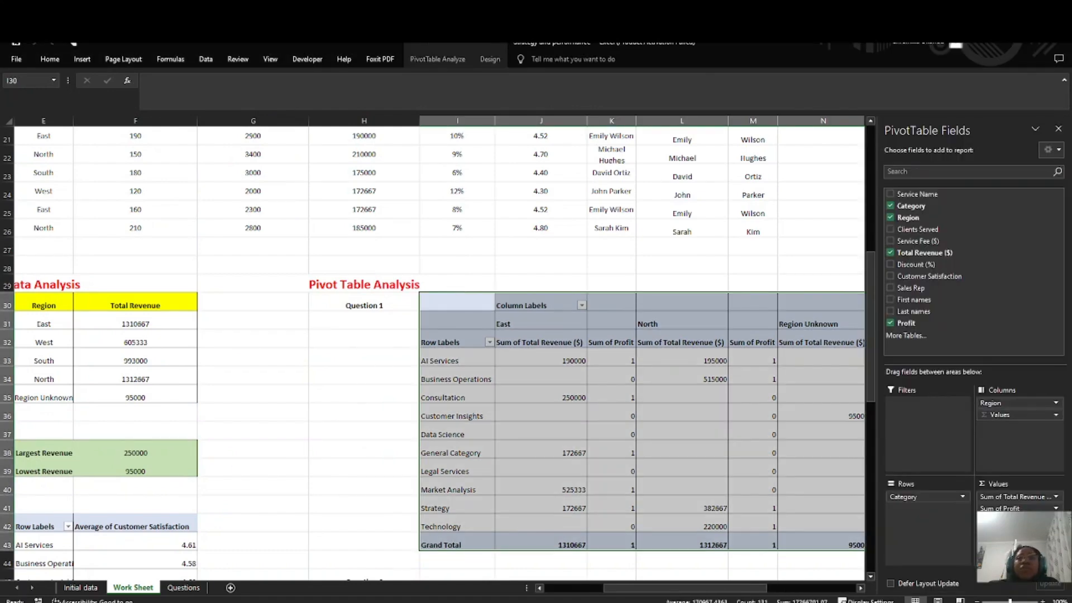
pyautogui.click(433, 59)
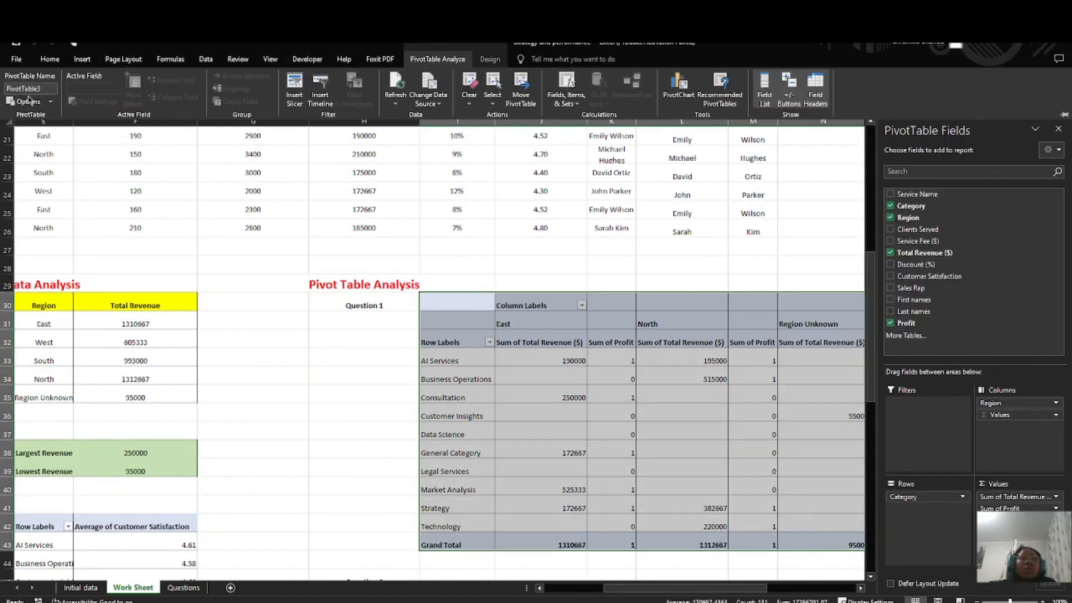
pyautogui.click(566, 92)
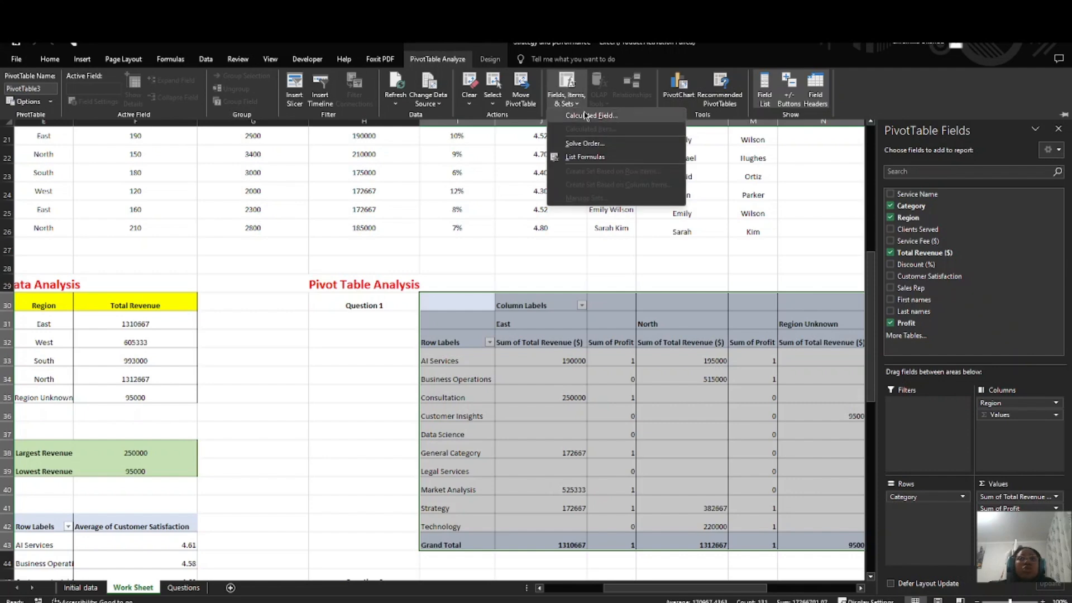
pyautogui.click(580, 115)
pyautogui.scroll(-2, 60, 286)
pyautogui.doubleClick(64, 312)
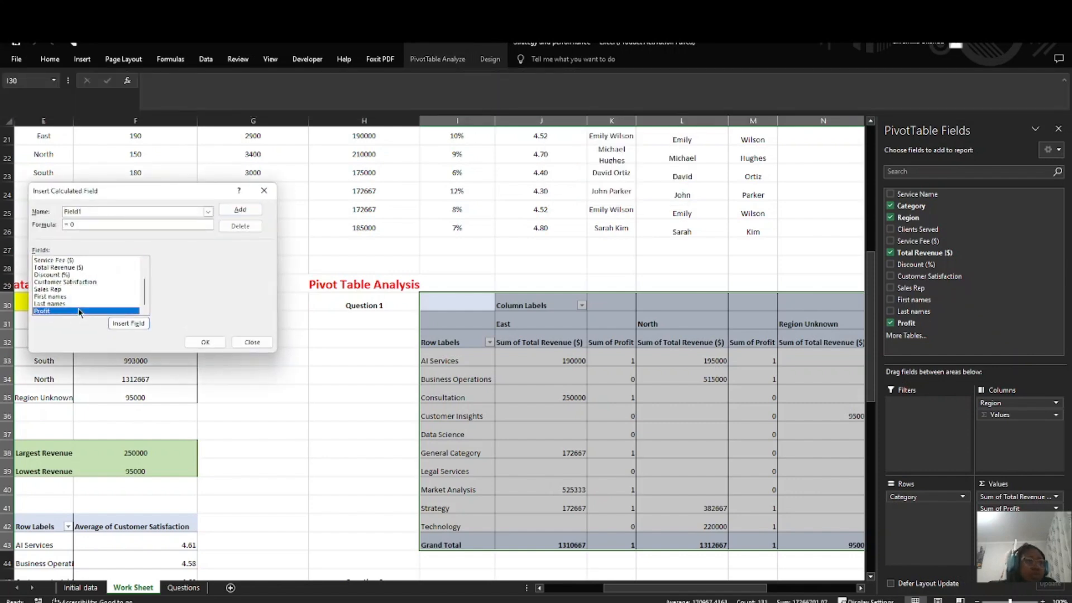
pyautogui.doubleClick(98, 211)
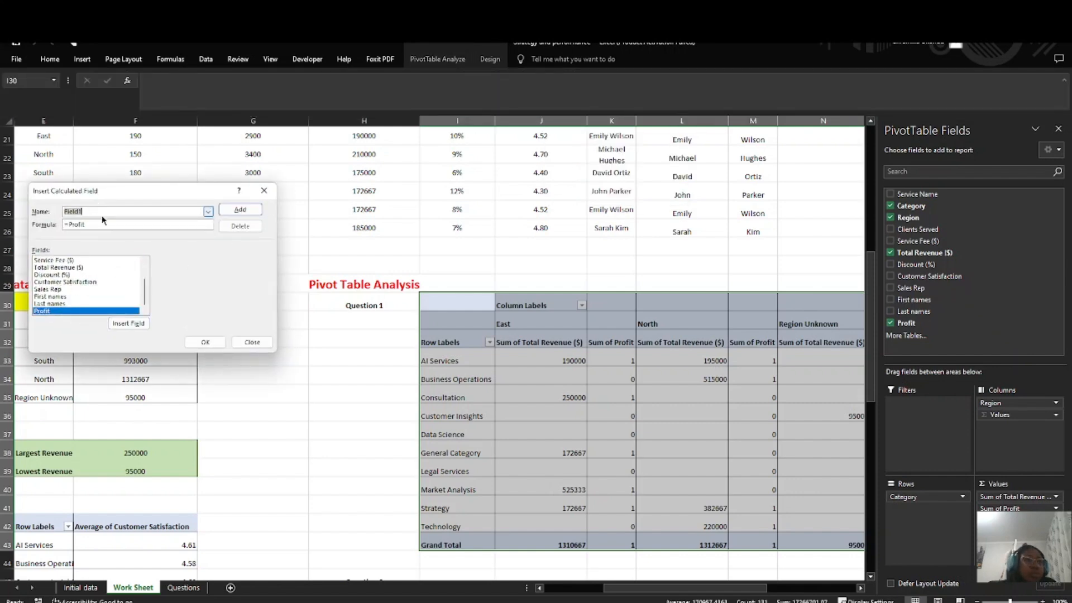
pyautogui.click(207, 212)
pyautogui.click(129, 222)
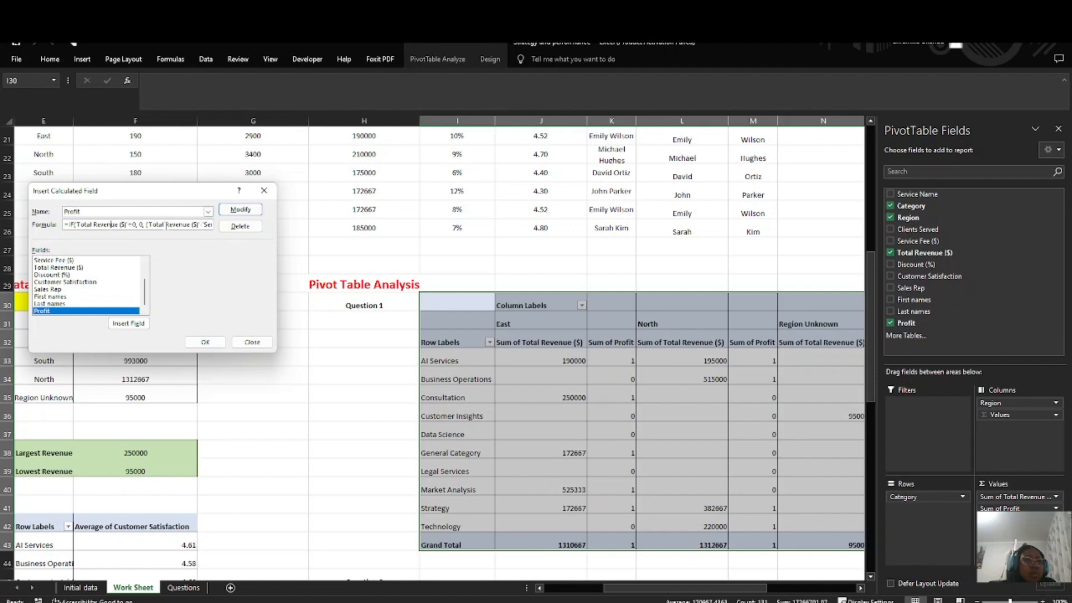
# Step: Replace the Profit formula with 'Total Revenue' - 'Service Fee' and try to apply the modification
pyautogui.hotkey('ctrl', 'a')
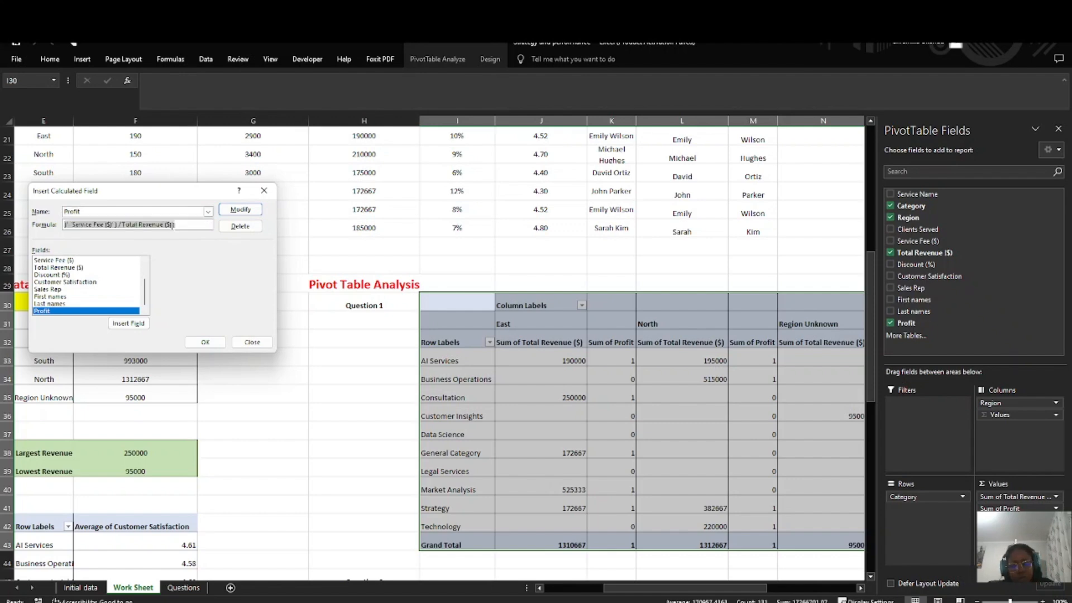
pyautogui.press('BackSpace')
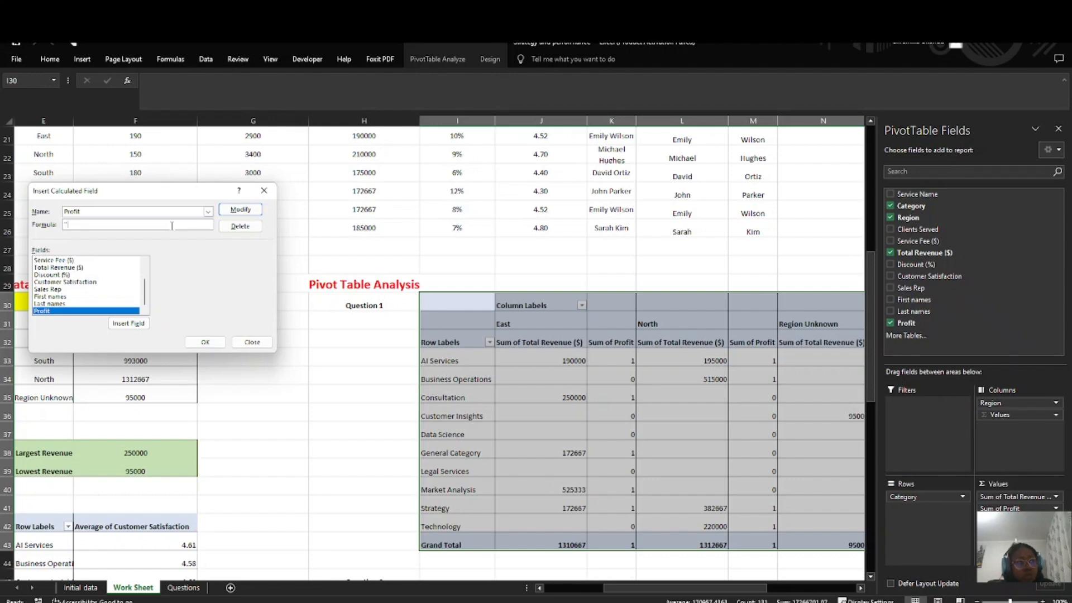
pyautogui.write('=Tot')
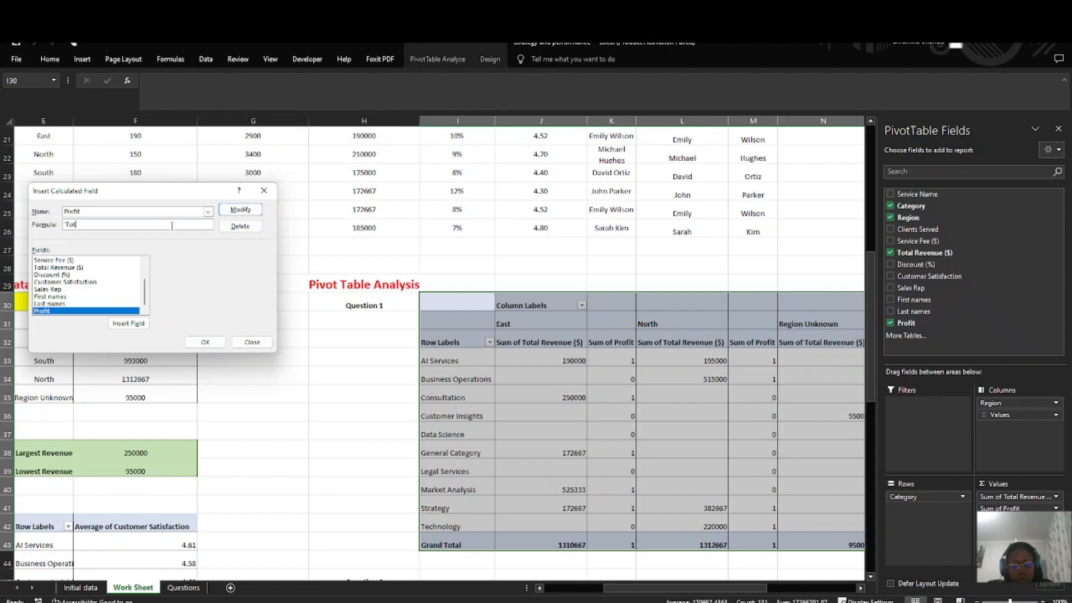
pyautogui.write('al R')
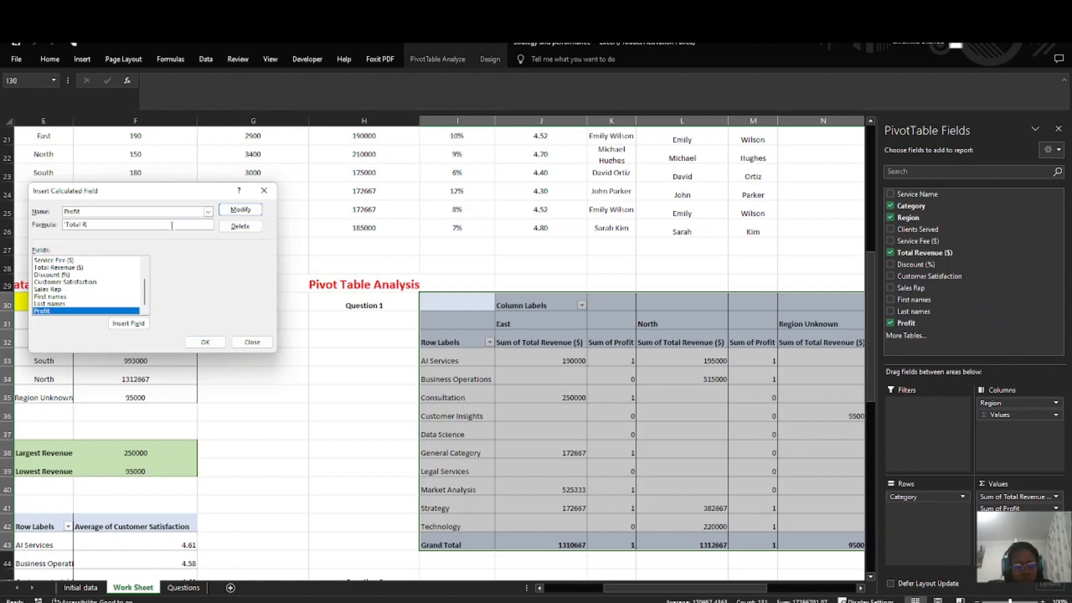
pyautogui.write("evenue' - 'Serv")
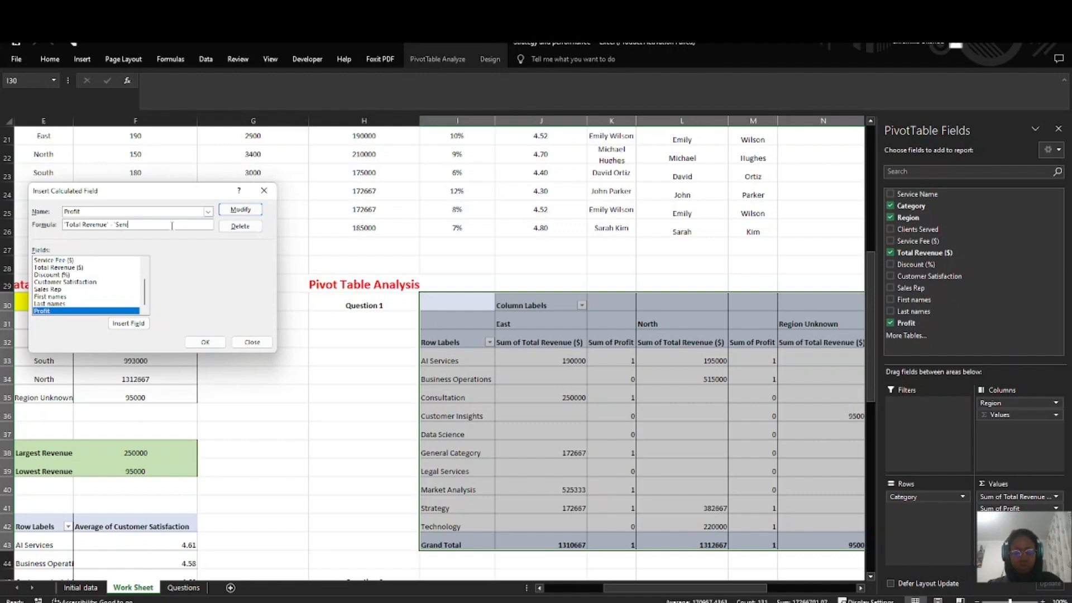
pyautogui.write('ice Fee')
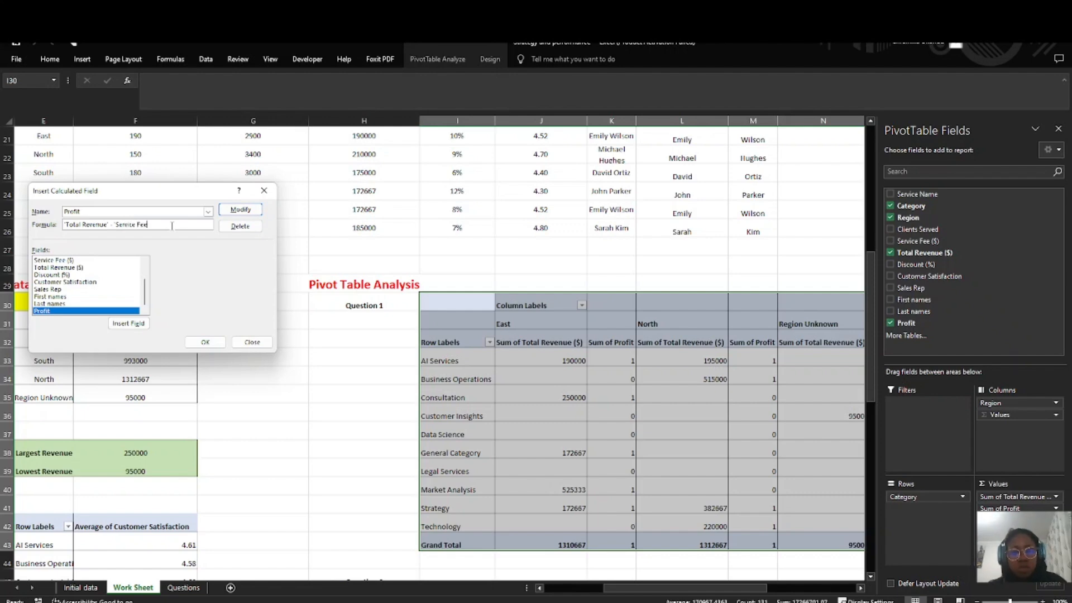
pyautogui.write("'")
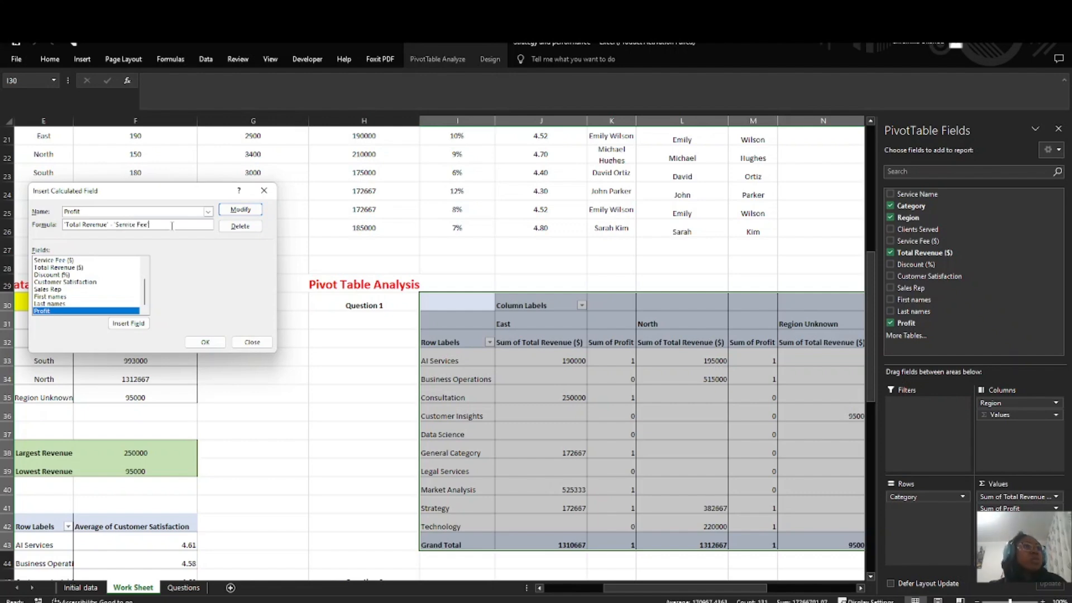
pyautogui.click(240, 210)
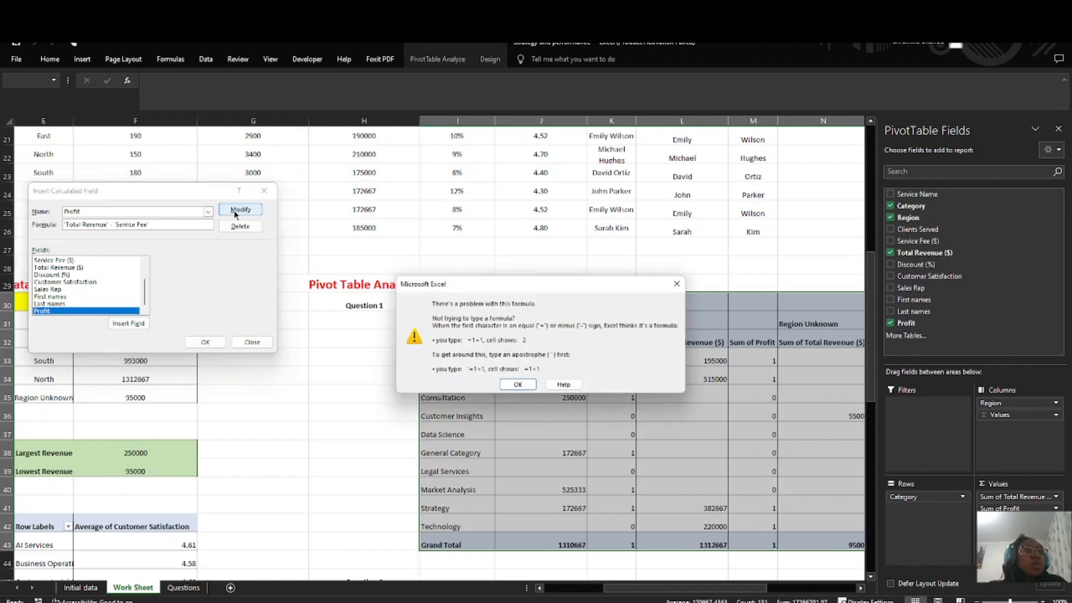
pyautogui.click(520, 386)
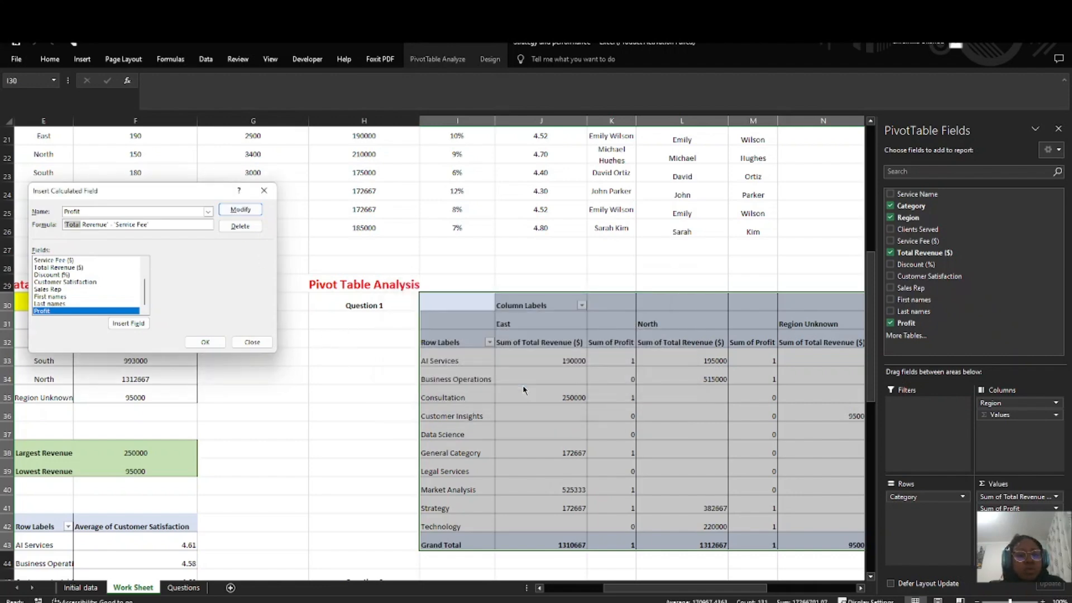
# Step: Add ($) to both the Total Revenue and Service Fee names in the Profit formula and try to apply it
pyautogui.click(150, 224)
pyautogui.click(108, 224)
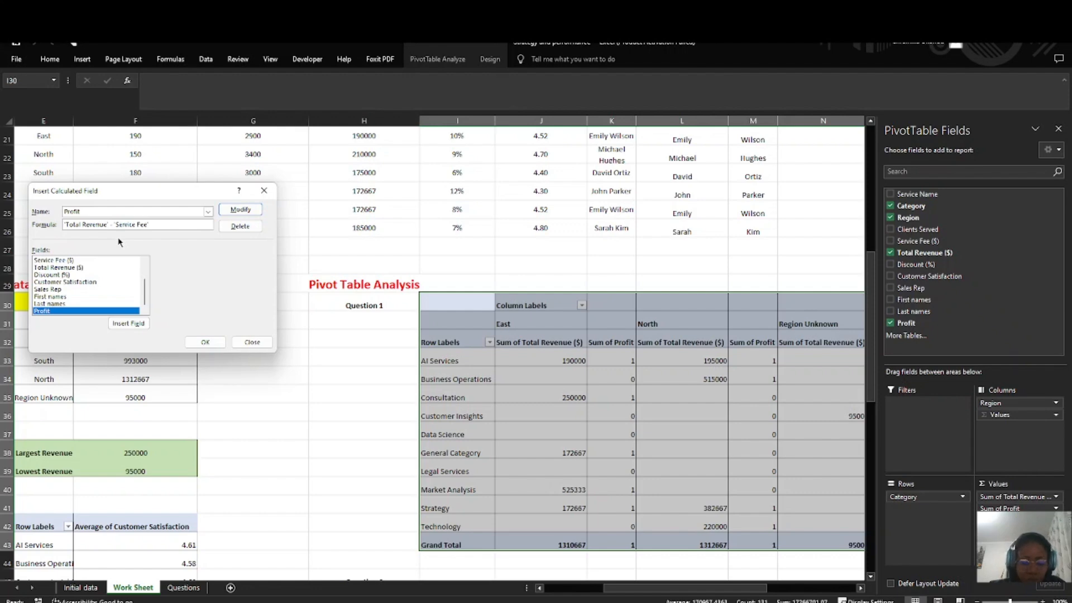
pyautogui.write('($)')
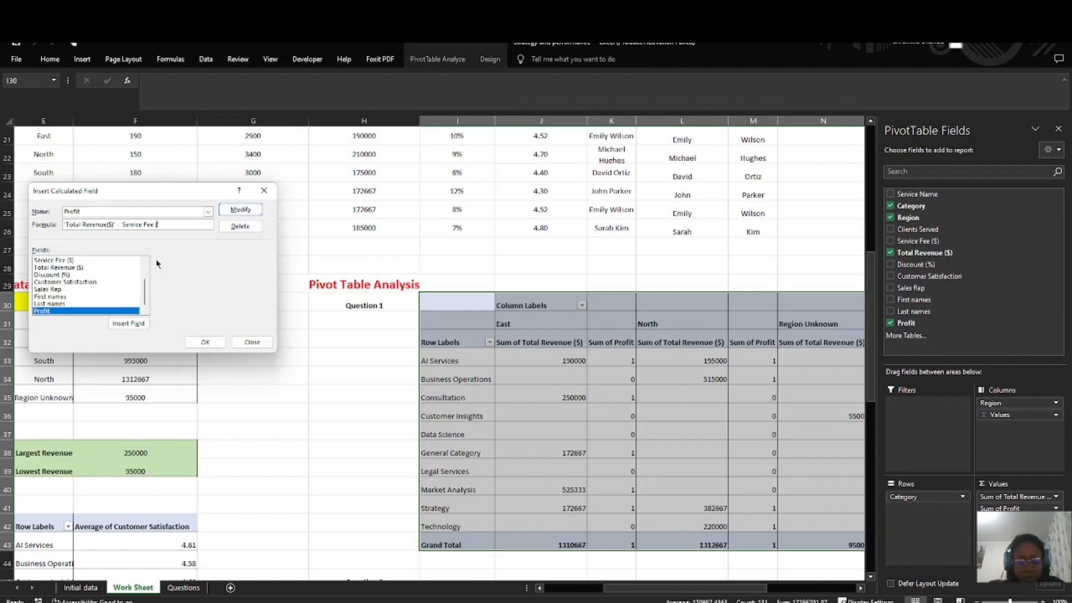
pyautogui.write('$')
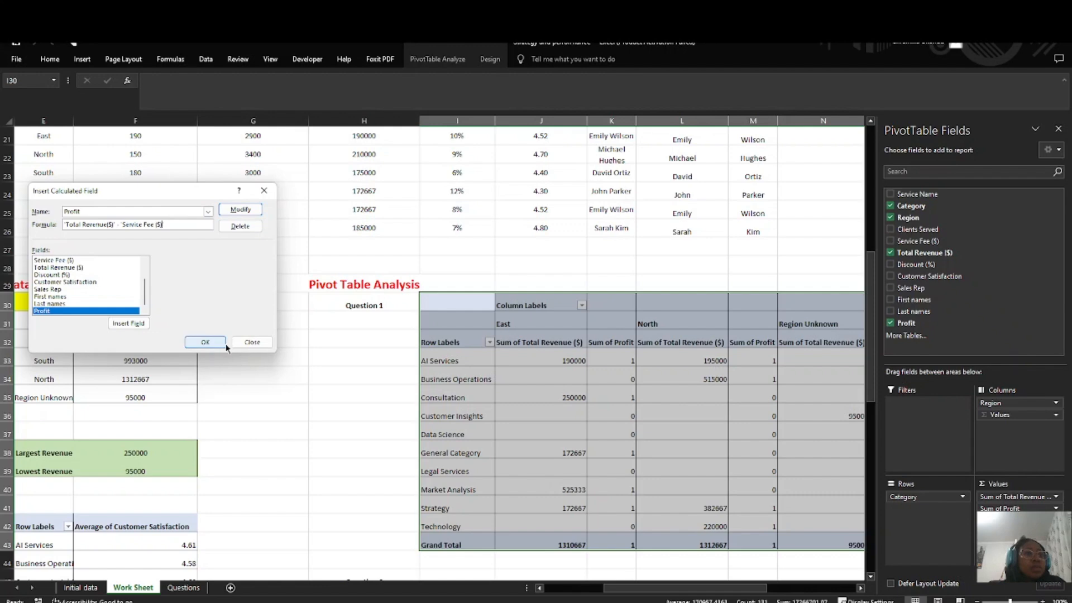
pyautogui.click(205, 342)
pyautogui.click(519, 387)
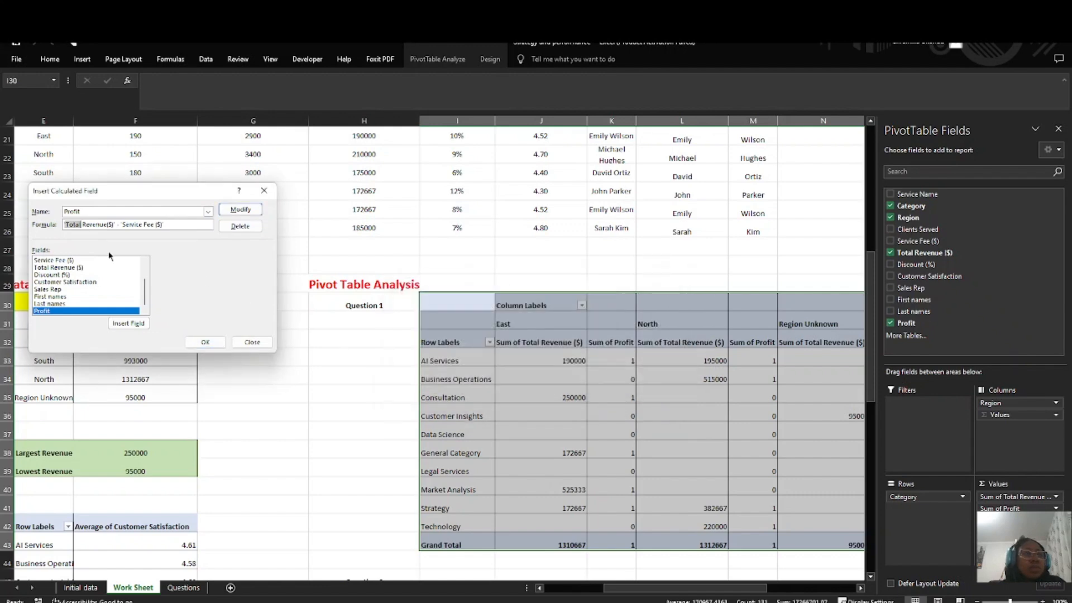
# Step: Put "Profit =" in front of the calculated field's formula and try to apply the modification
pyautogui.click(68, 225)
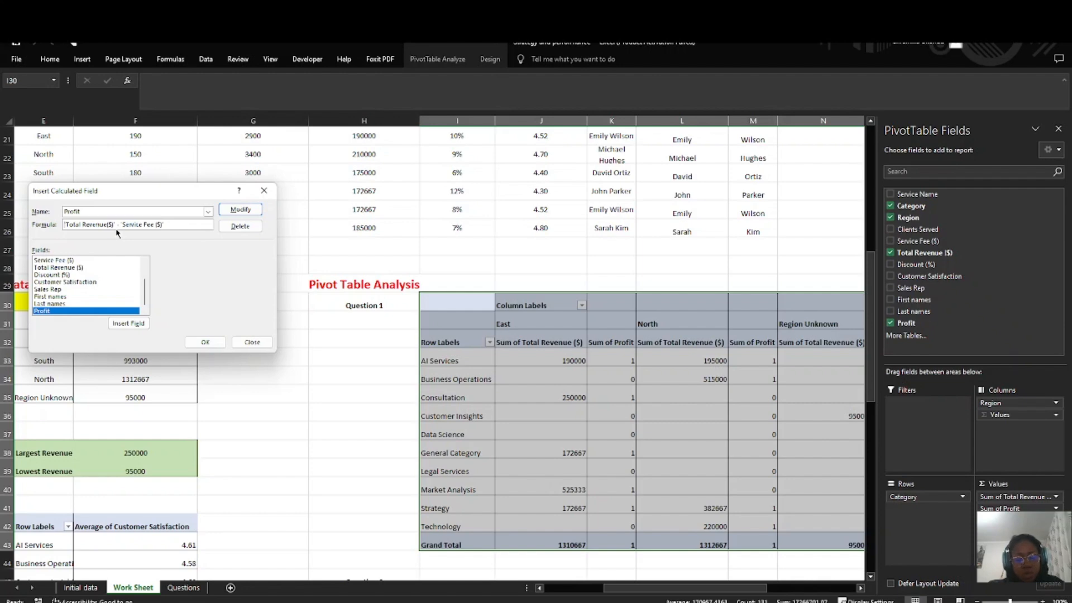
pyautogui.write('Profit = ')
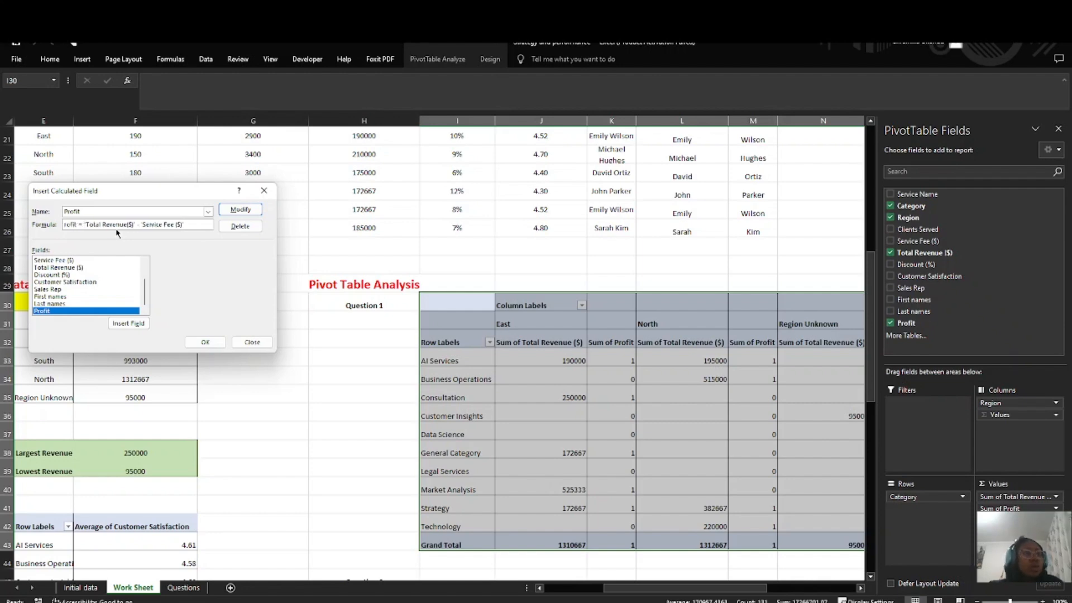
pyautogui.write('P')
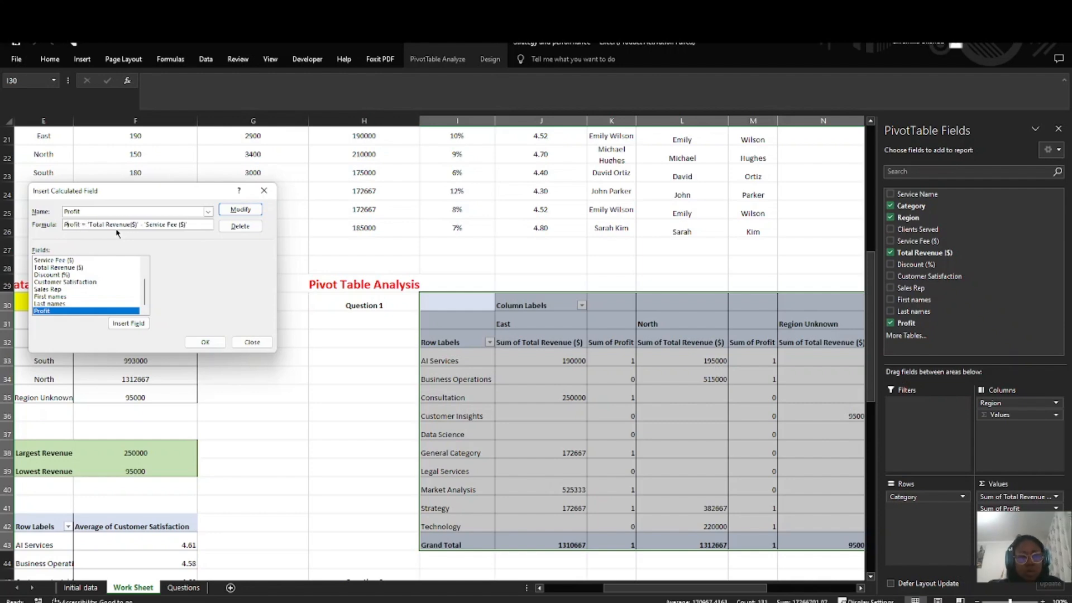
pyautogui.click(241, 210)
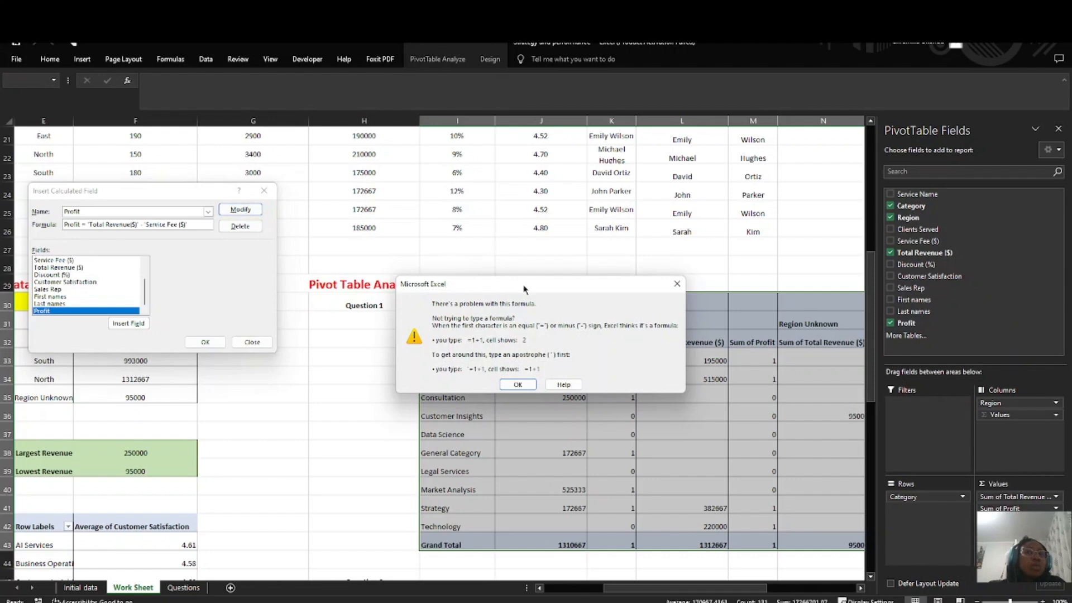
pyautogui.click(518, 385)
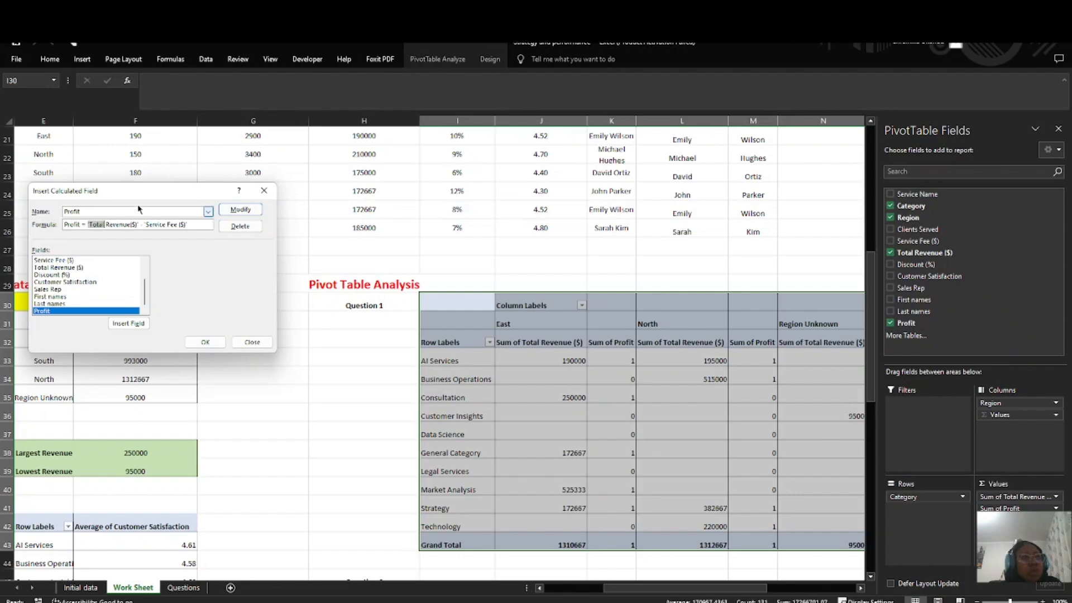
# Step: Insert a space before ($) so the formula refers to 'Total Revenue ($)', and try to apply the modification
pyautogui.scroll(2, 67, 299)
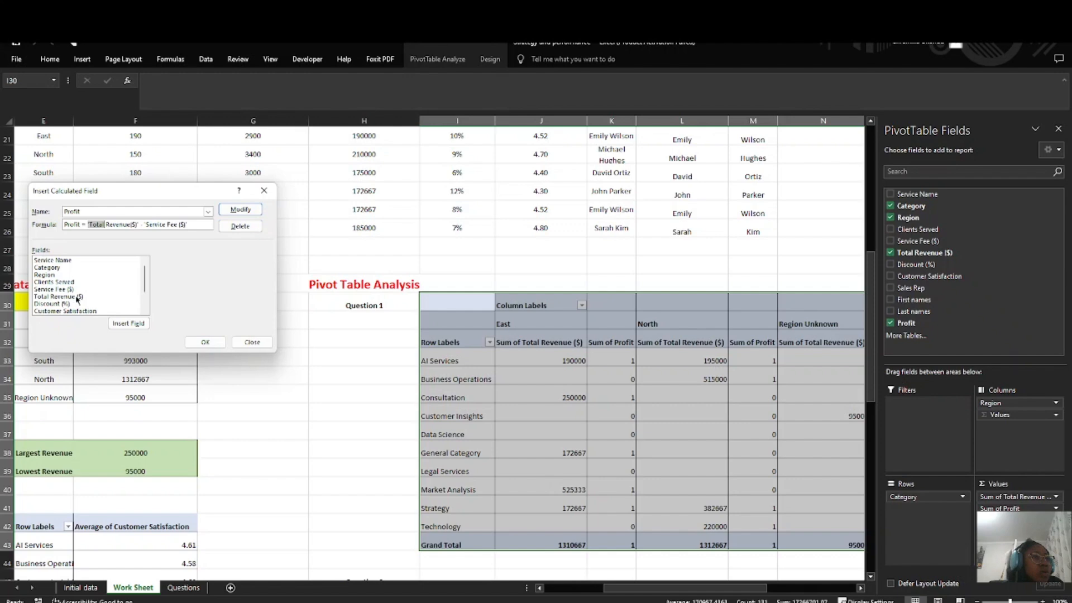
pyautogui.click(130, 224)
pyautogui.press('Right')
pyautogui.press('Right')
pyautogui.press('Right')
pyautogui.press('Right')
pyautogui.press('Right')
pyautogui.press('Right')
pyautogui.press('Right')
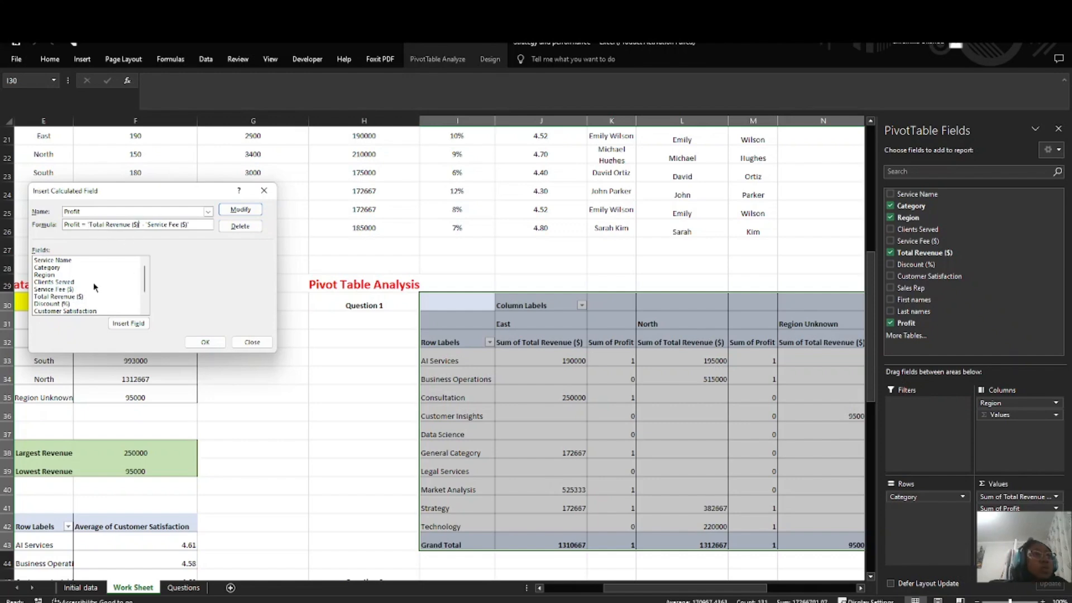
pyautogui.click(240, 209)
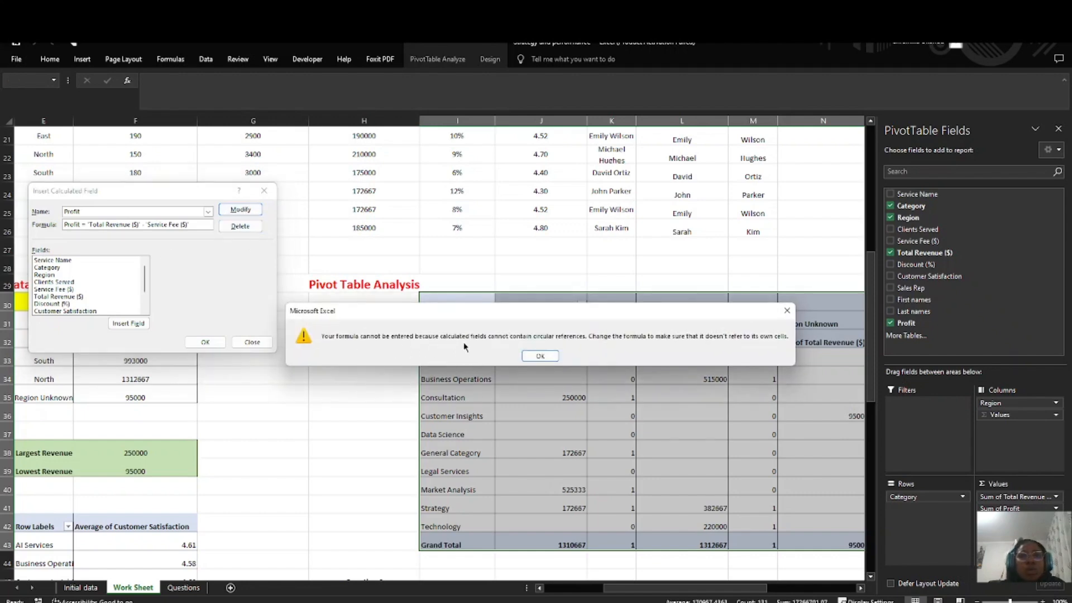
pyautogui.click(546, 357)
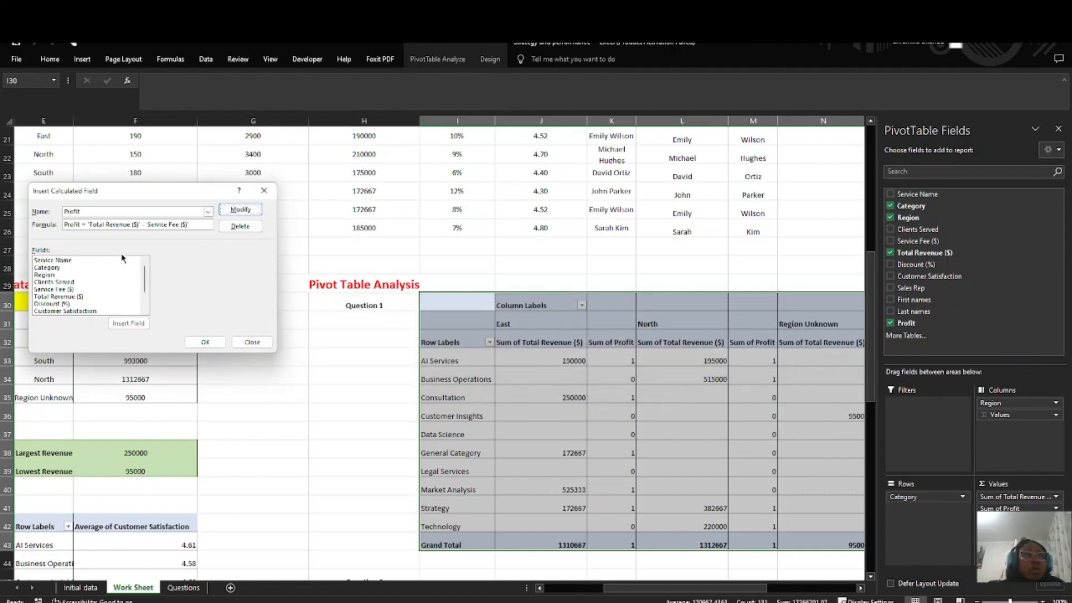
# Step: Remove "Profit =" from the formula, leaving 'Total Revenue ($)' - 'Service Fee ($)', and apply the modified field to the pivot table
pyautogui.press('BackSpace')
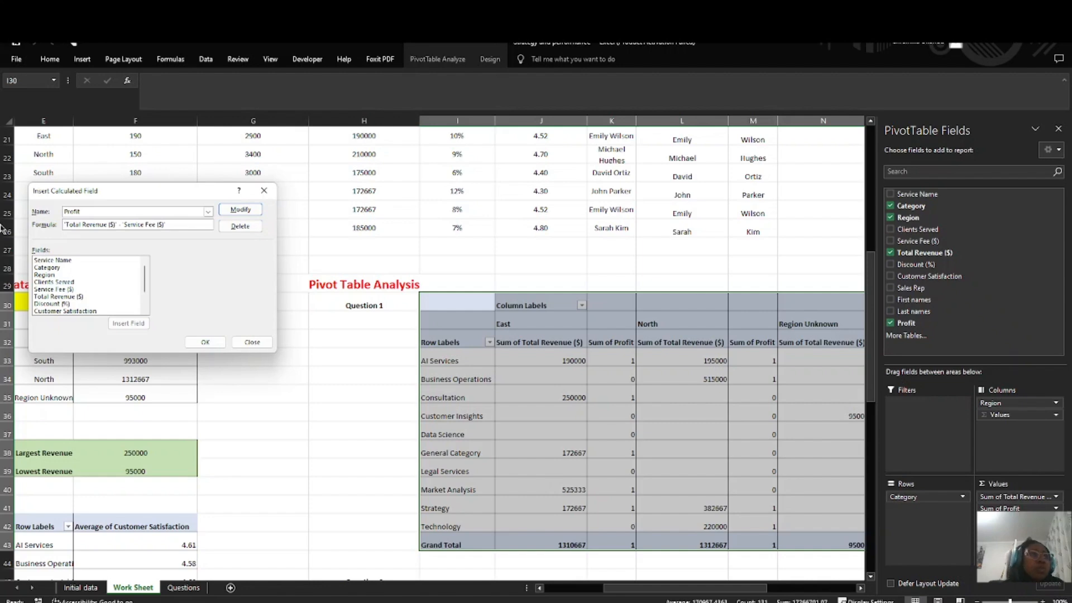
pyautogui.click(251, 211)
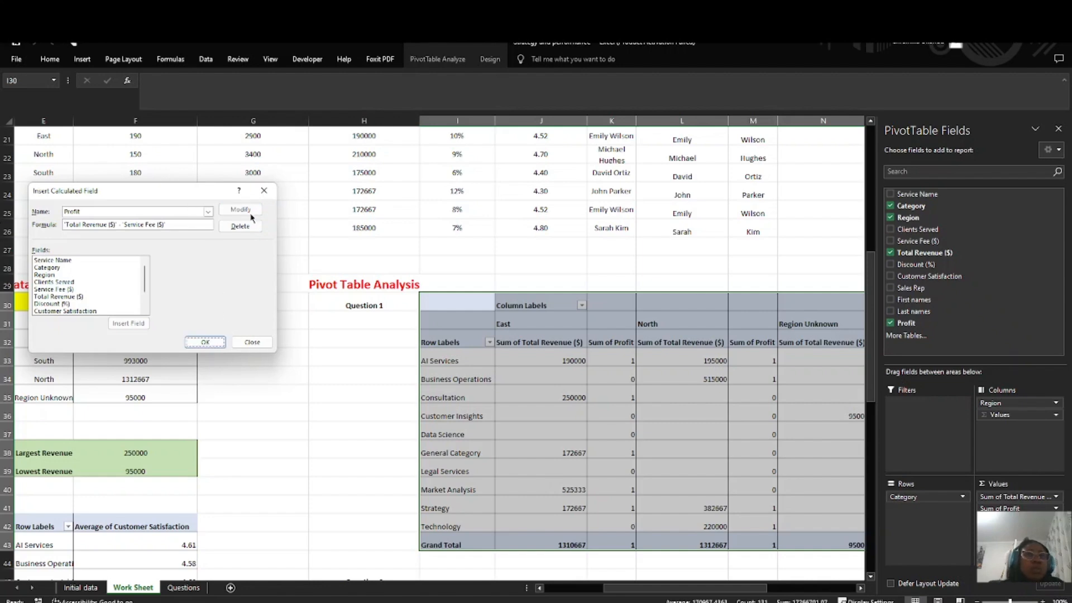
pyautogui.click(204, 343)
# Step: Examine the revenue and profit values for each category and region across the Question 1 pivot table
pyautogui.scroll(-2, 201, 341)
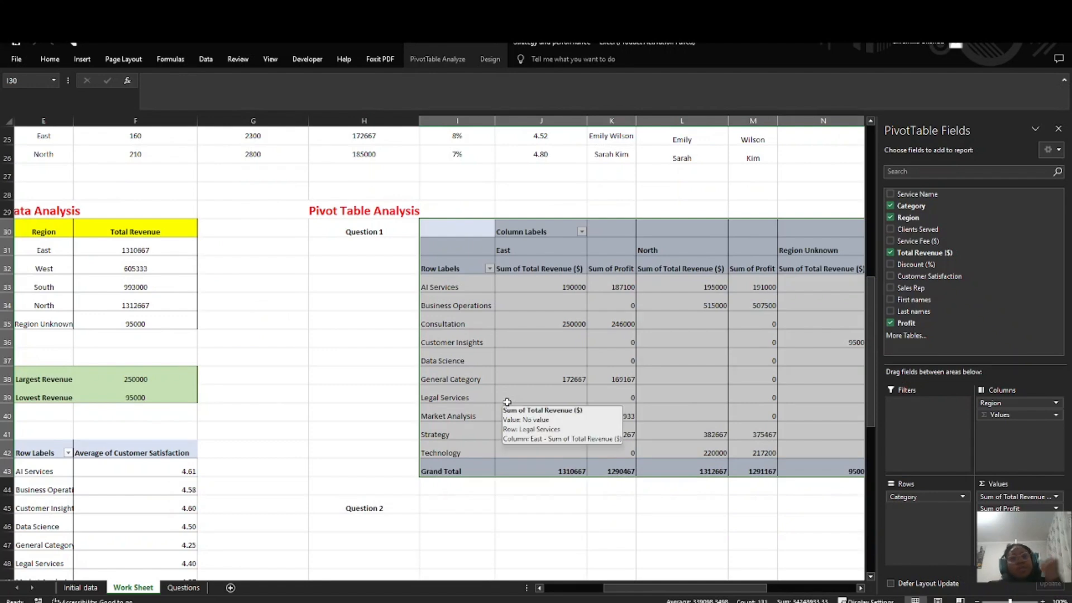
pyautogui.scroll(-2, 507, 476)
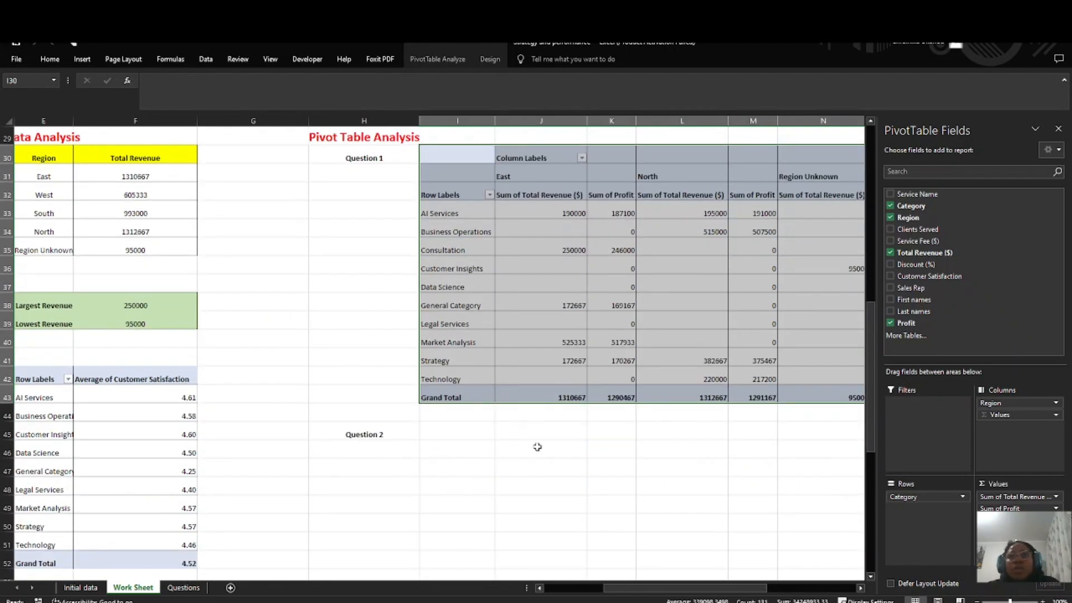
pyautogui.click(529, 442)
pyautogui.hscroll(2, 530, 441)
pyautogui.hscroll(3, 530, 442)
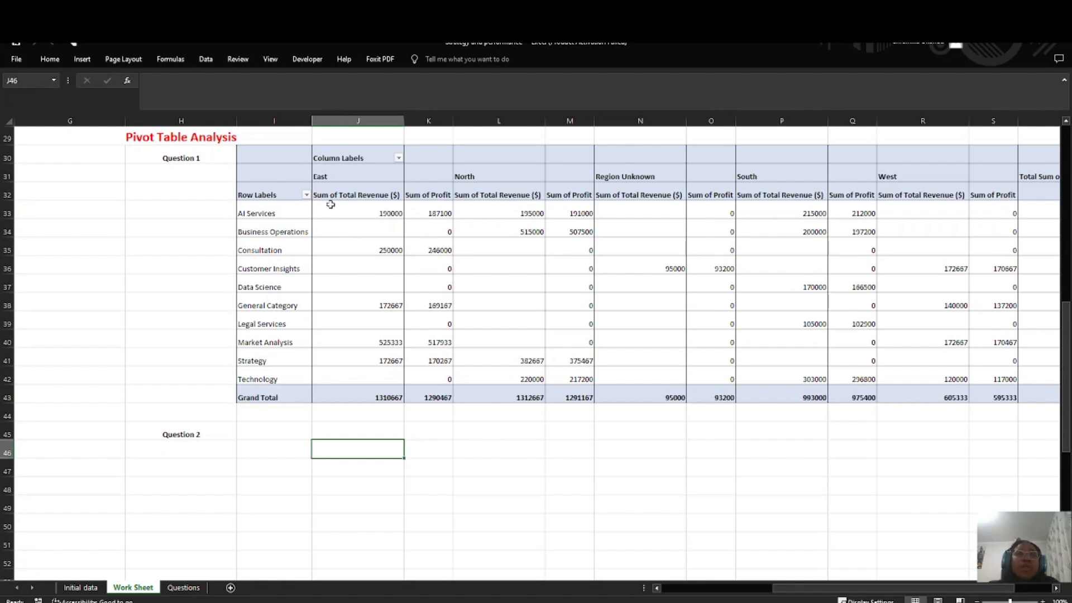
pyautogui.click(257, 231)
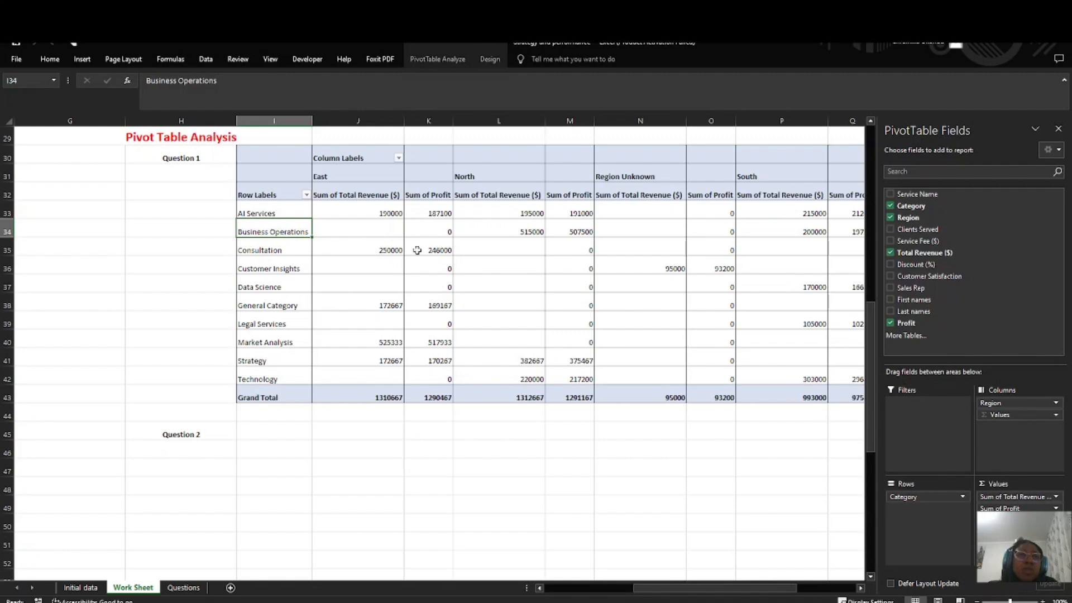
pyautogui.press('Down')
pyautogui.press('Down')
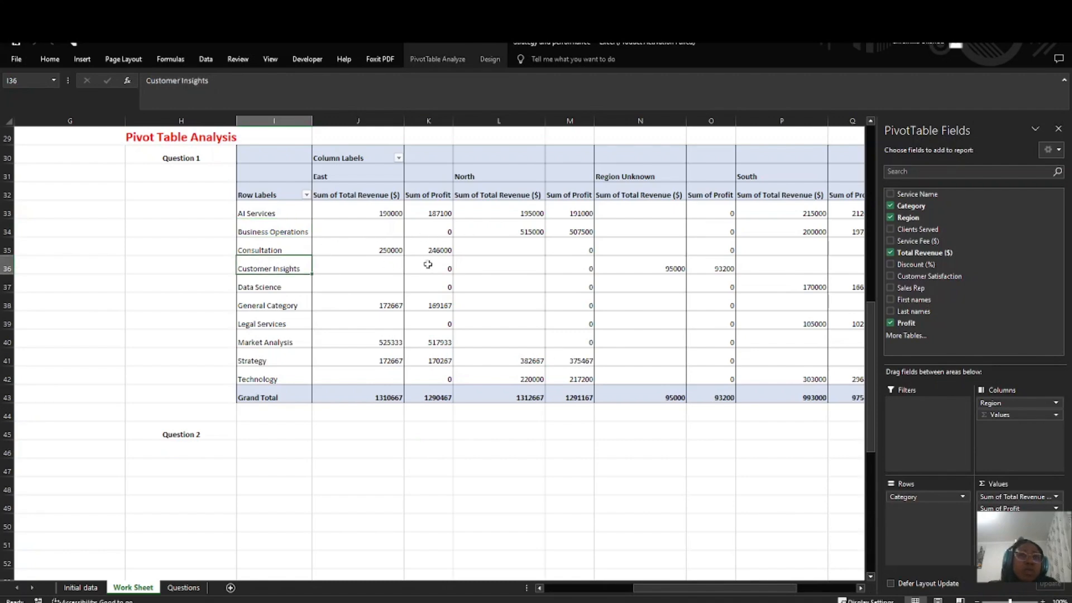
pyautogui.click(428, 264)
pyautogui.hscroll(-5, 471, 287)
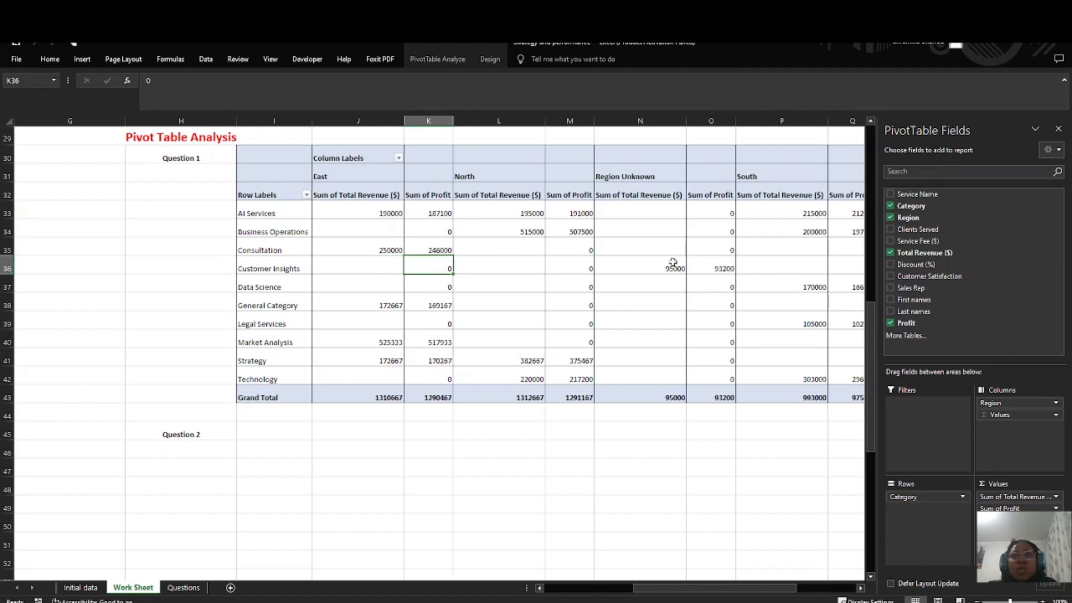
pyautogui.click(666, 267)
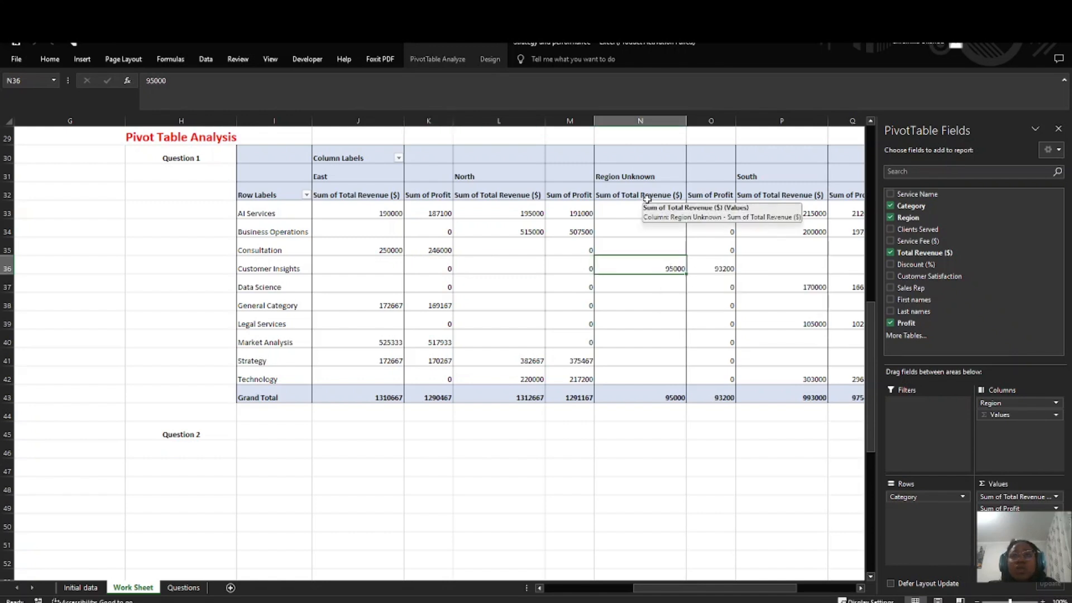
pyautogui.click(803, 230)
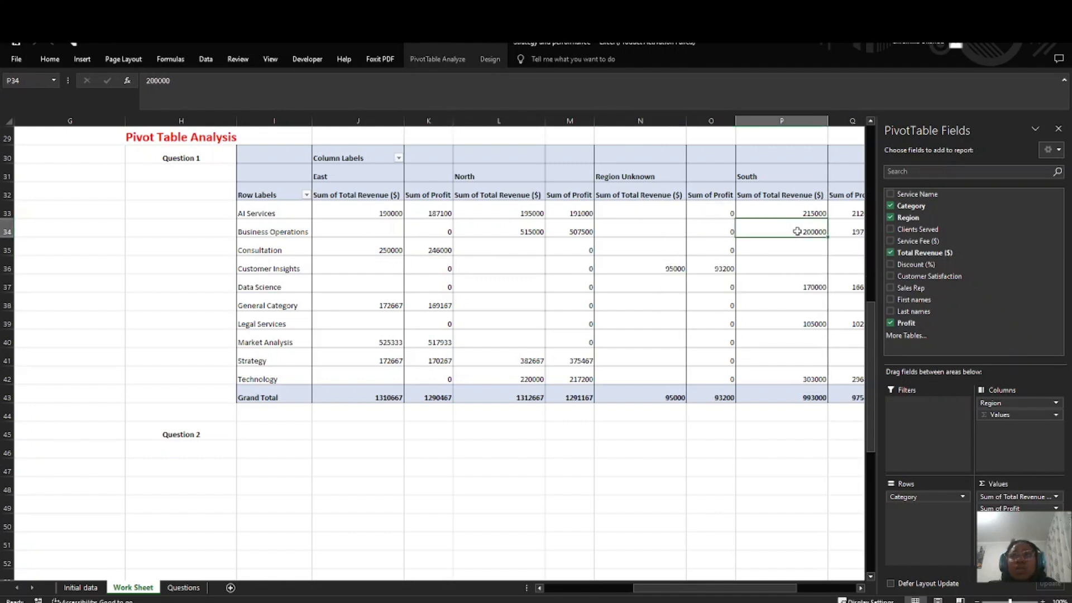
pyautogui.hscroll(3, 842, 226)
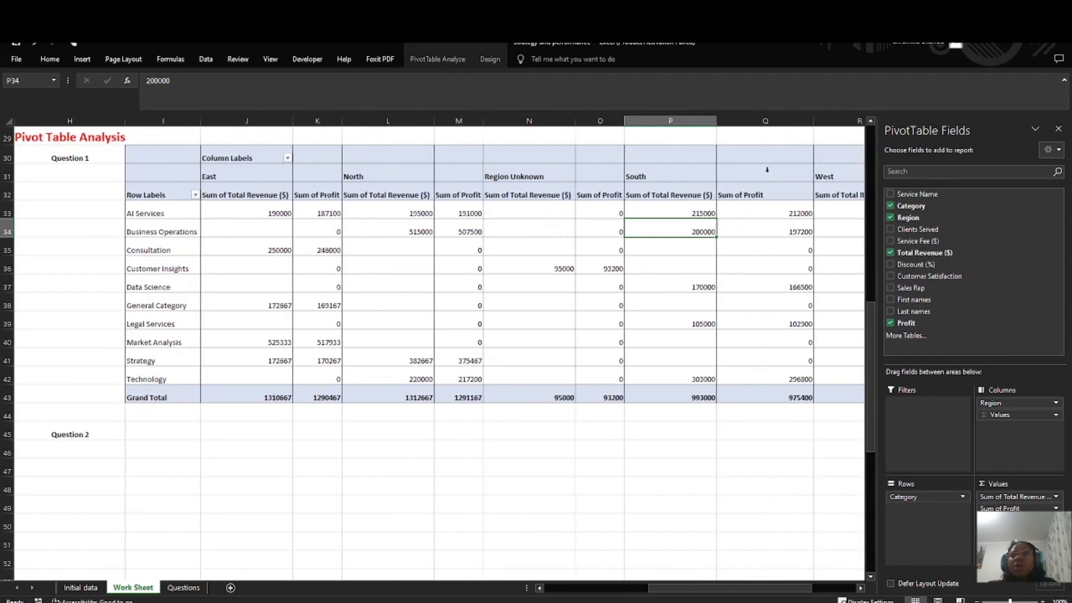
pyautogui.hscroll(15, 580, 262)
# Step: Change the pivot table's label in cell H30 to "Question 1 & 2"
pyautogui.hscroll(-15, 581, 262)
pyautogui.click(509, 177)
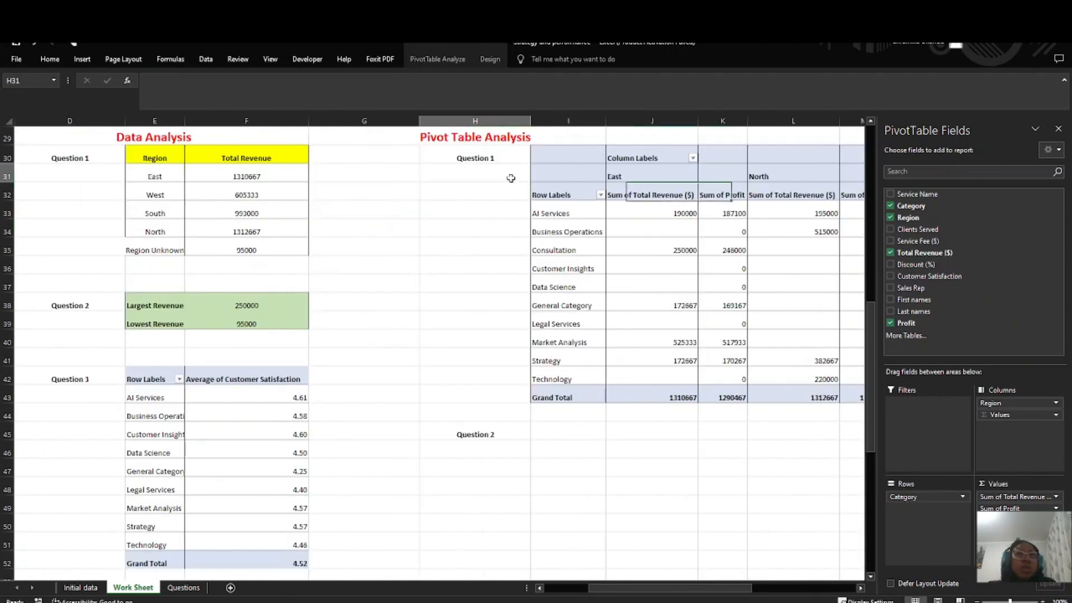
pyautogui.doubleClick(502, 157)
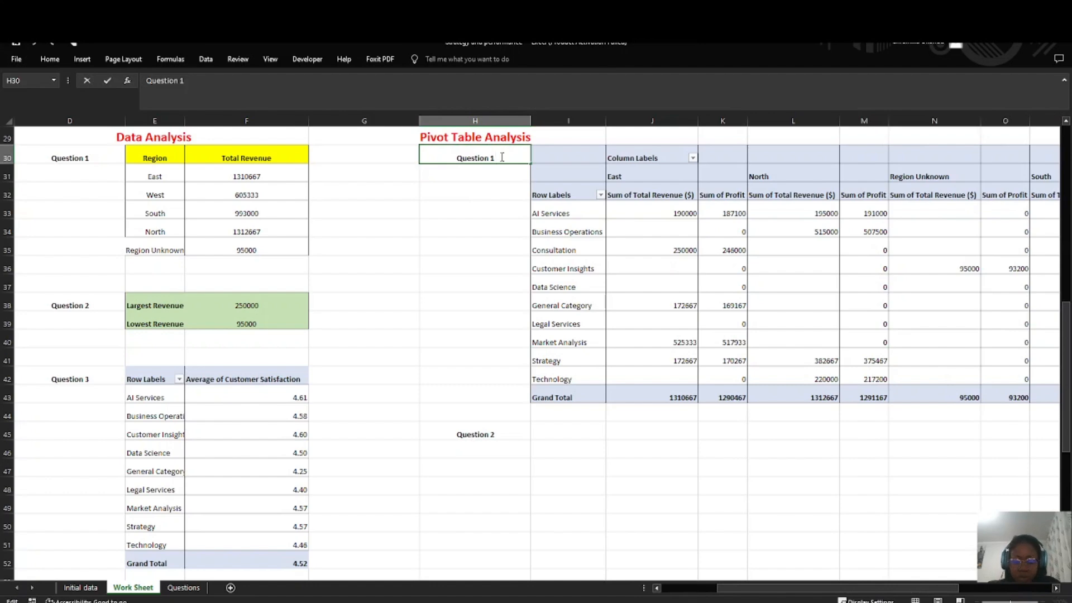
pyautogui.write('& 2')
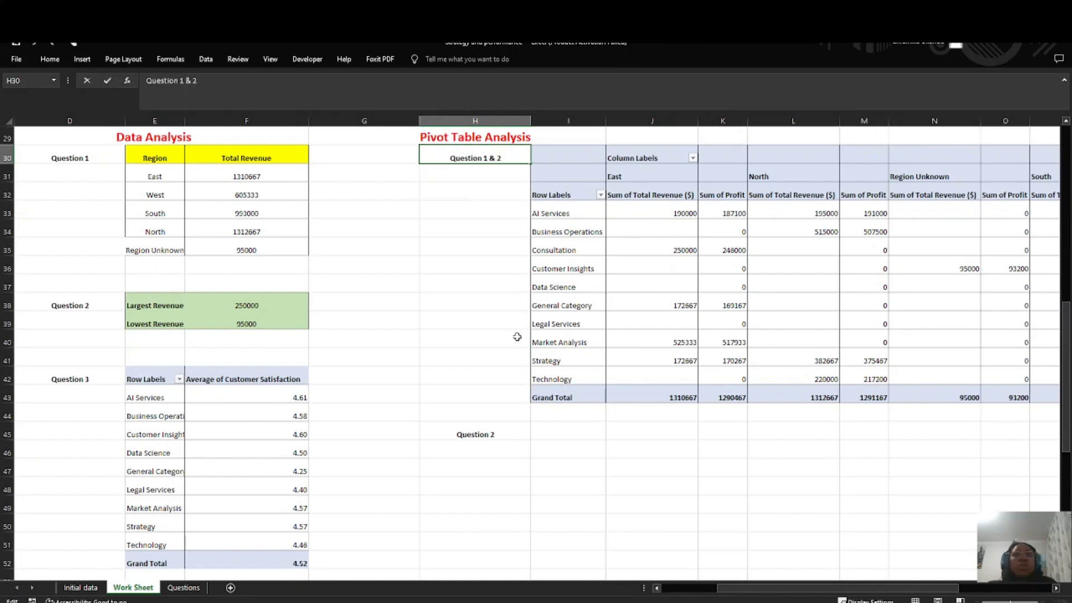
# Step: Change the label in cell H45 to "Question 3" and read the third Pivot Table Analysis question on the Questions sheet
pyautogui.click(465, 433)
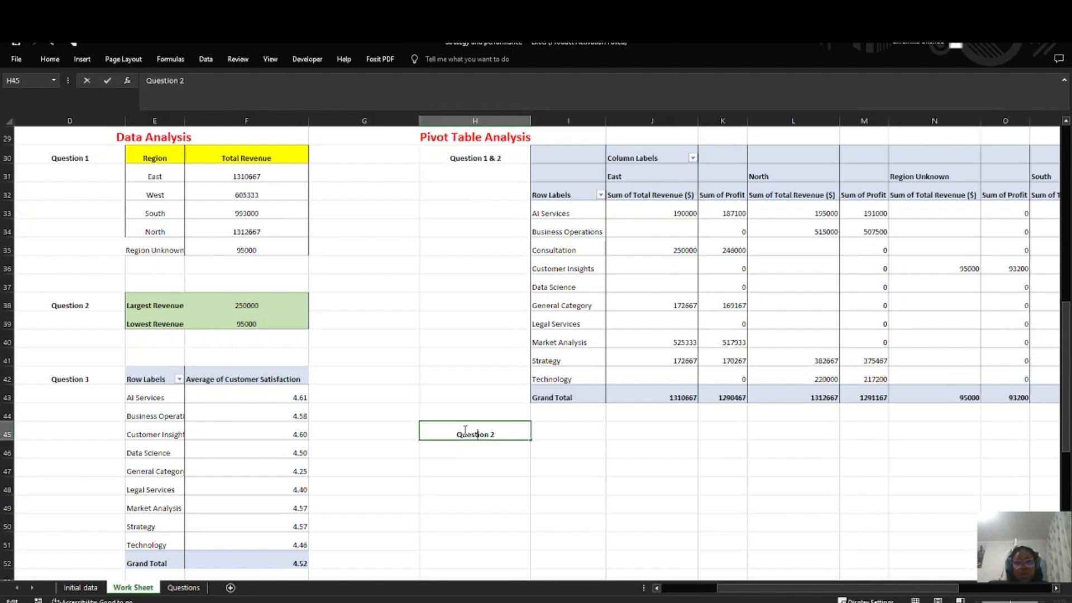
pyautogui.press('BackSpace')
pyautogui.write('3')
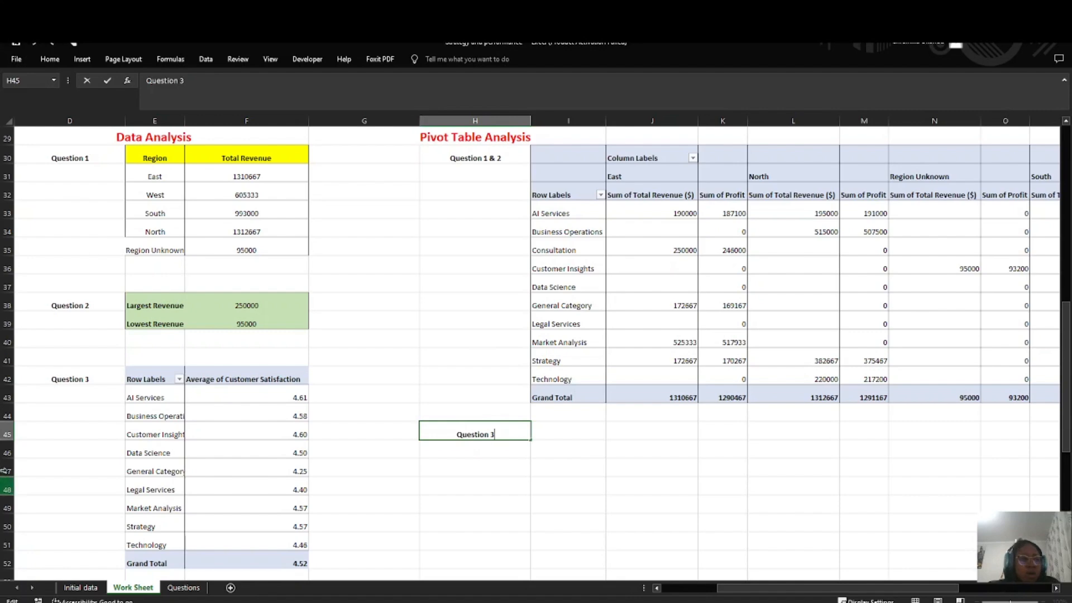
pyautogui.click(183, 587)
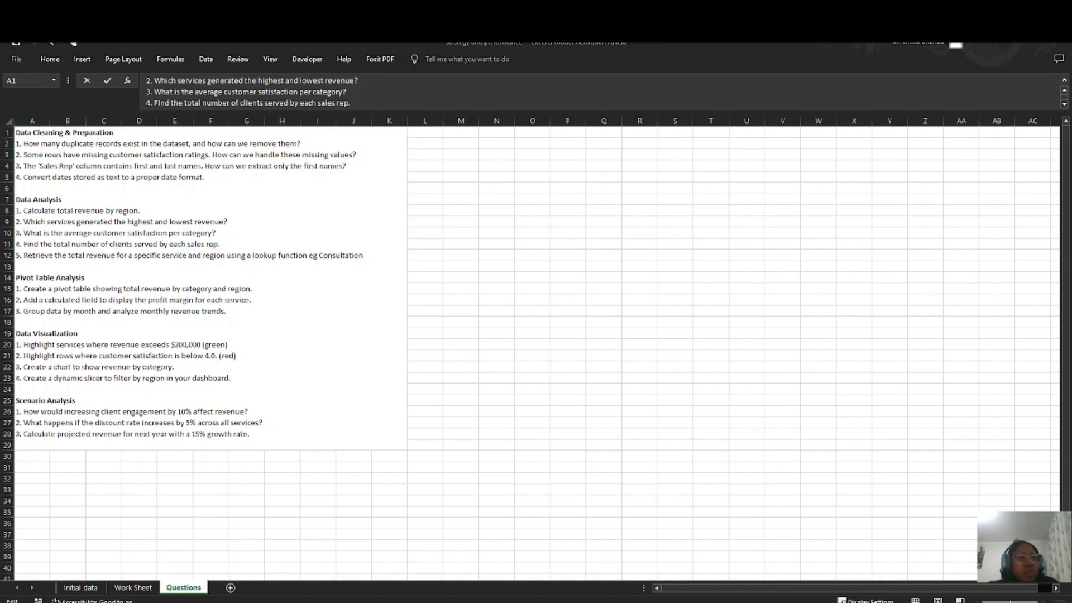
pyautogui.scroll(-2, 601, 92)
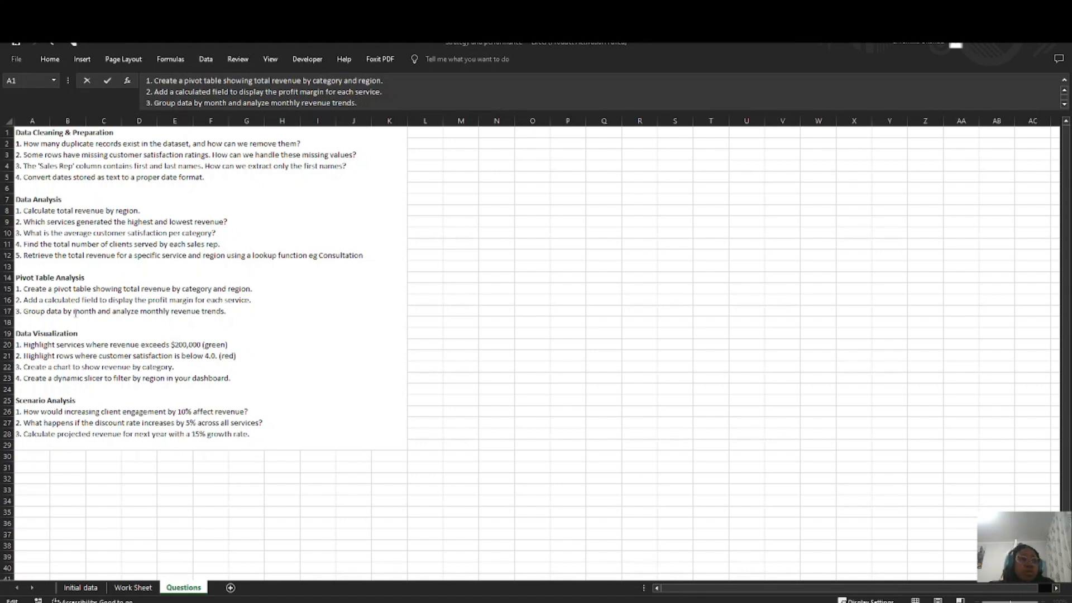
pyautogui.click(124, 588)
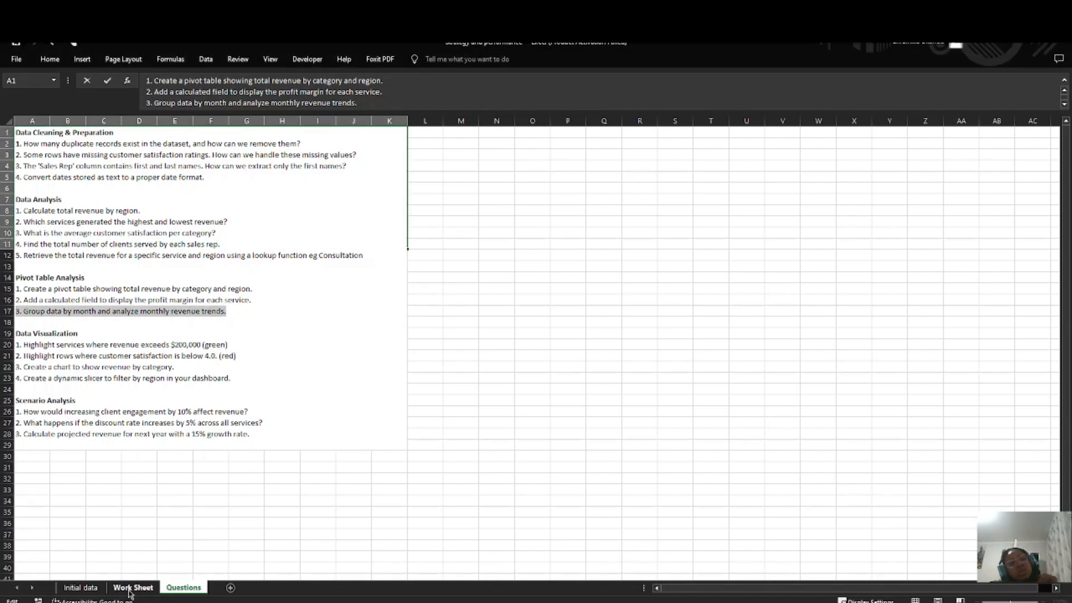
pyautogui.click(134, 589)
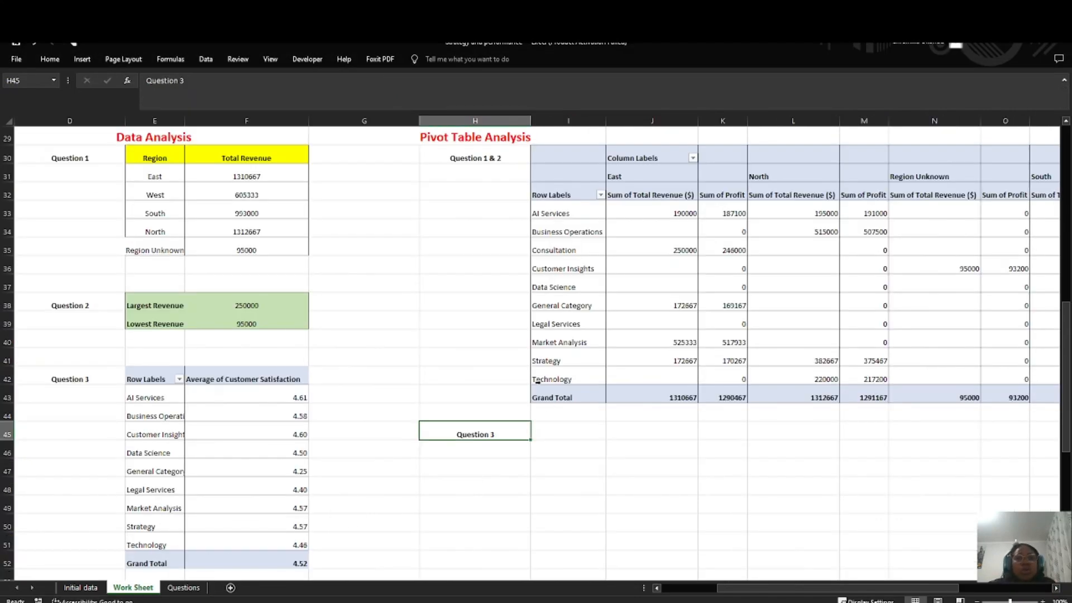
# Step: Insert a pivot table based on the Work Sheet data in A1:M26, placed on the existing worksheet at cell I46
pyautogui.click(547, 436)
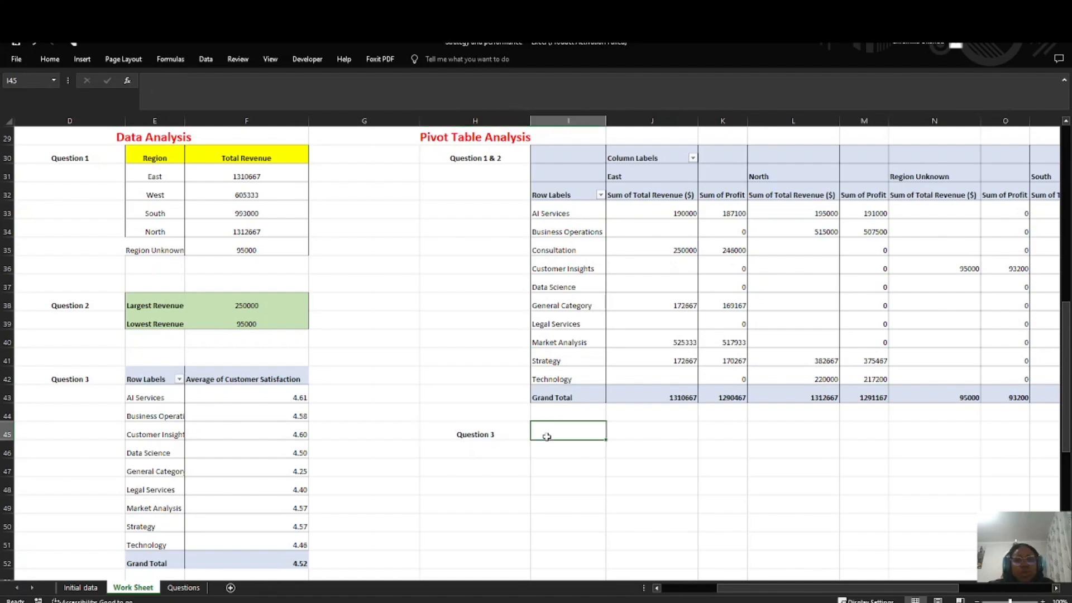
pyautogui.scroll(9, 288, 325)
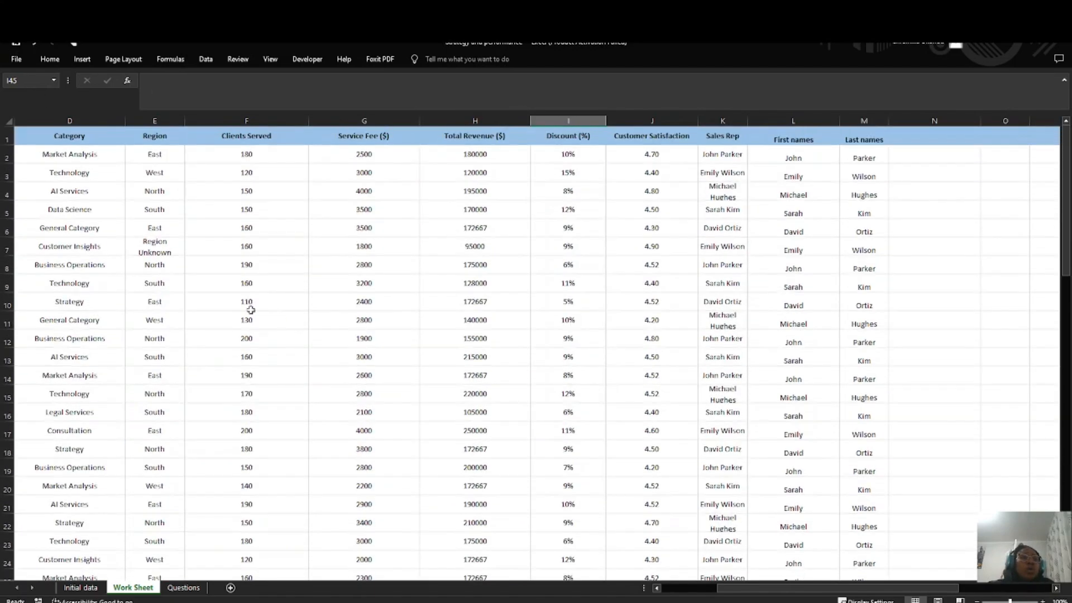
pyautogui.hscroll(-3, 97, 248)
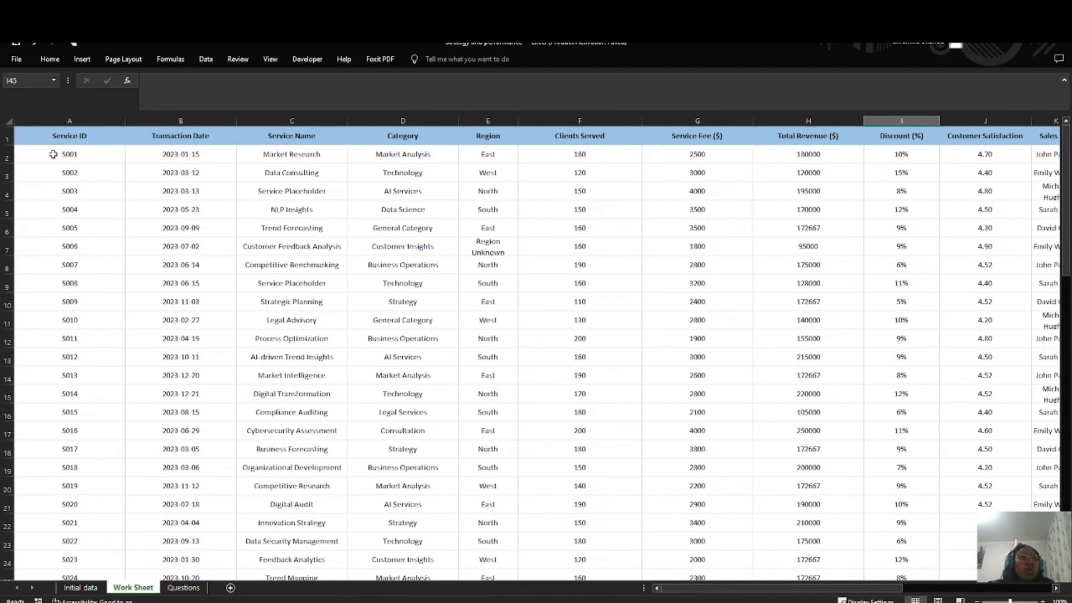
pyautogui.click(38, 143)
pyautogui.moveTo(83, 163); pyautogui.dragTo(860, 435)
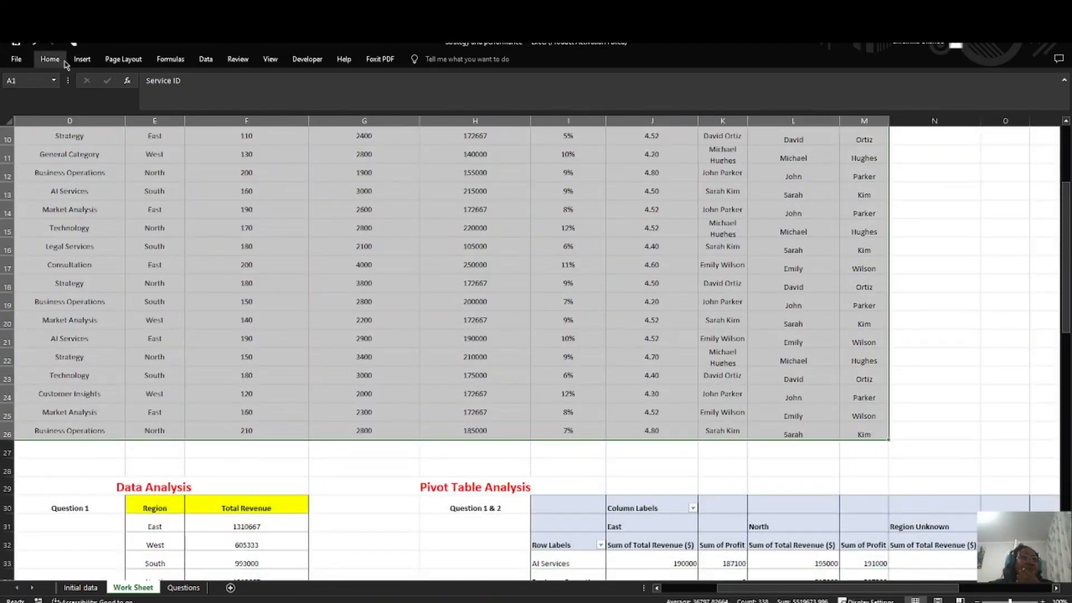
pyautogui.click(82, 59)
pyautogui.click(21, 83)
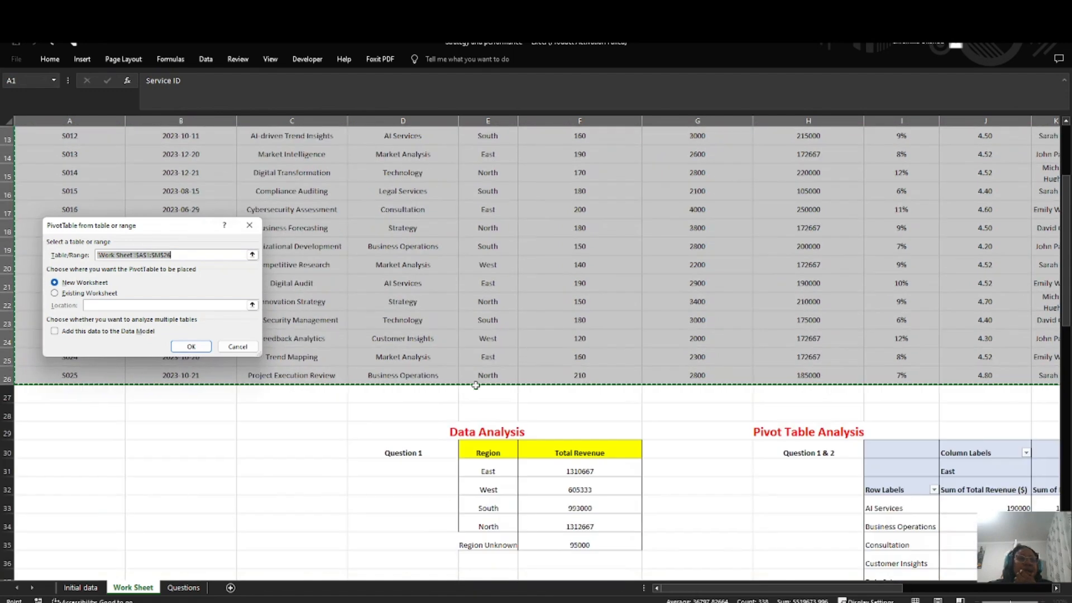
pyautogui.click(54, 294)
pyautogui.scroll(-5, 391, 390)
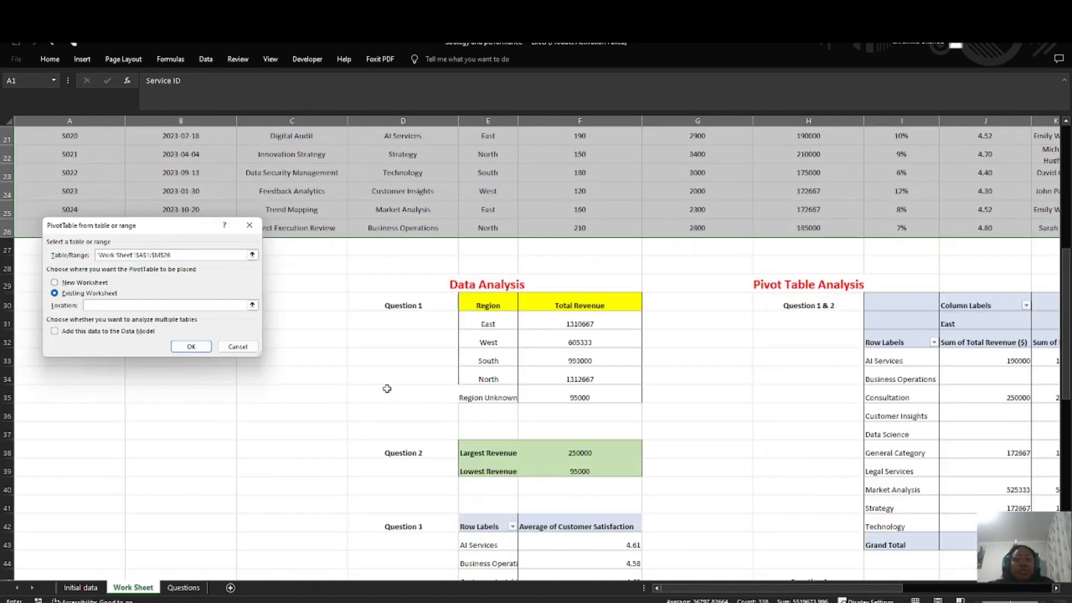
pyautogui.click(891, 455)
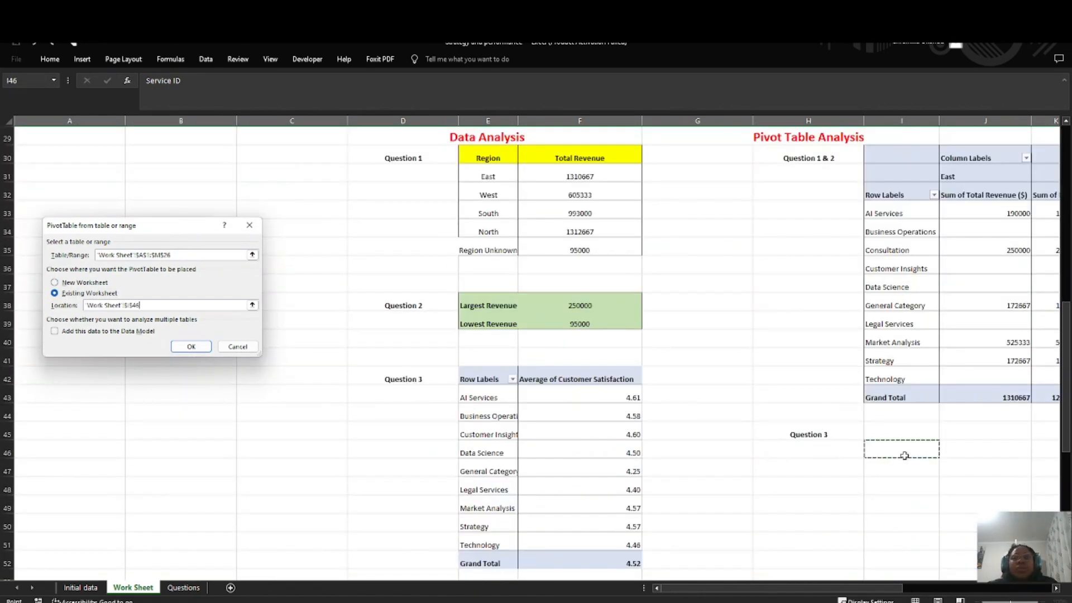
pyautogui.click(190, 347)
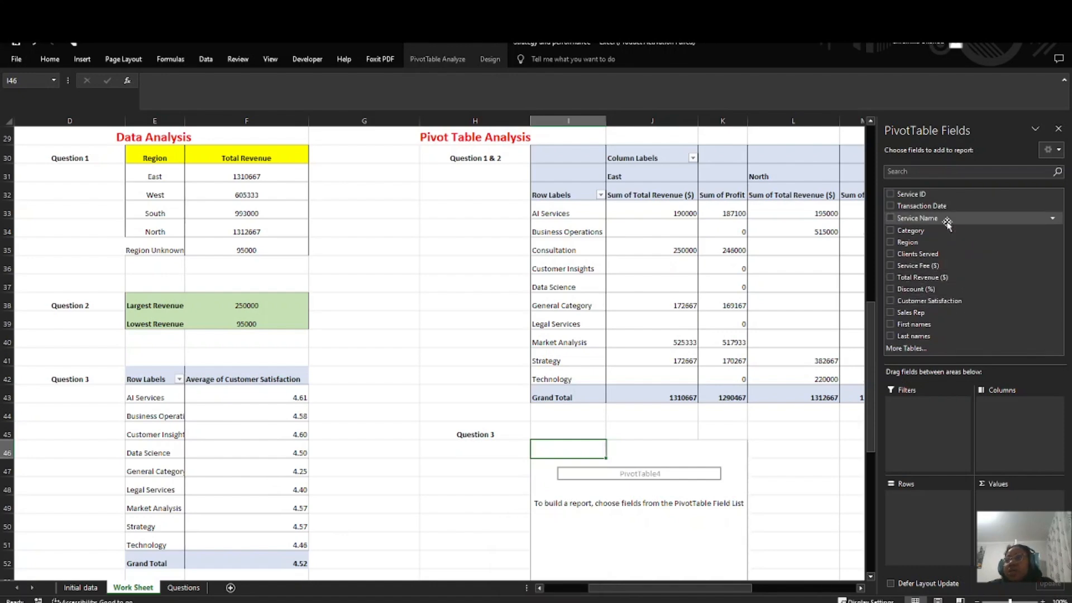
# Step: Add Transaction Date to the new pivot table's rows and Total Revenue ($) to its values
pyautogui.moveTo(921, 205); pyautogui.dragTo(893, 519)
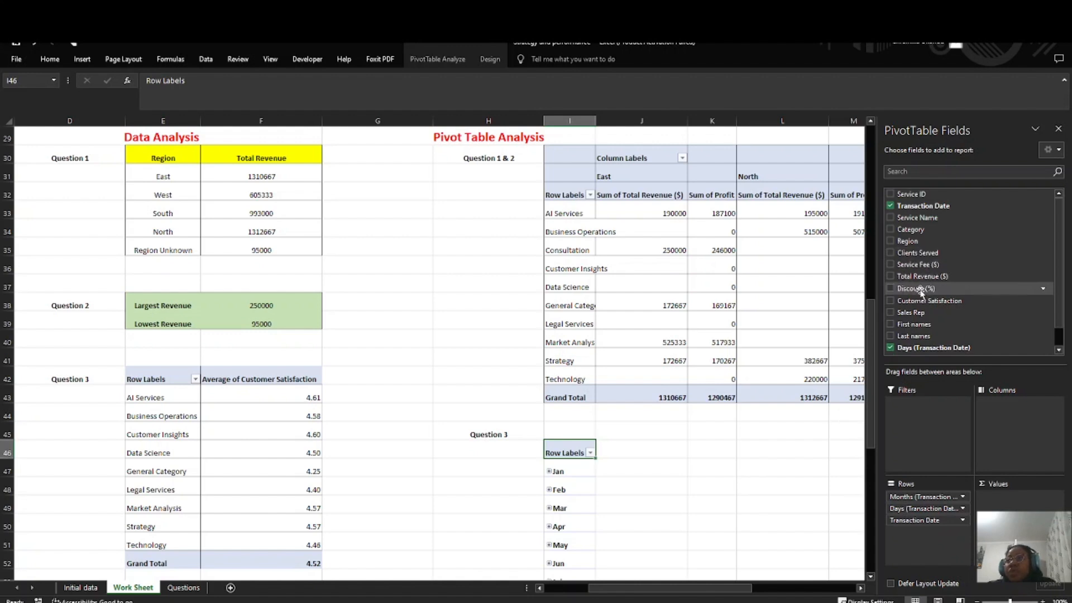
pyautogui.moveTo(921, 276); pyautogui.dragTo(1011, 498)
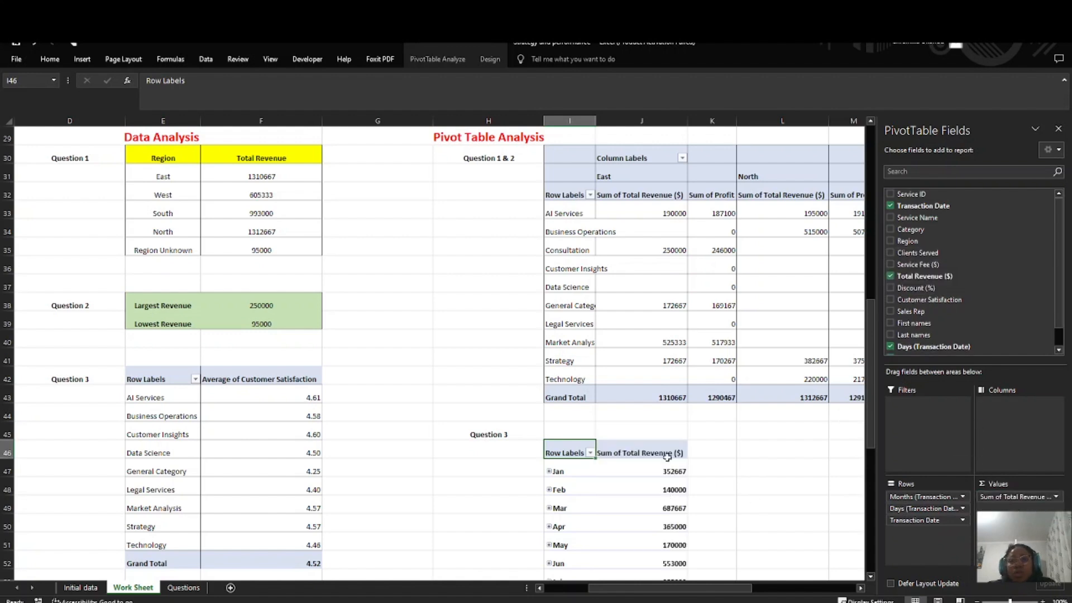
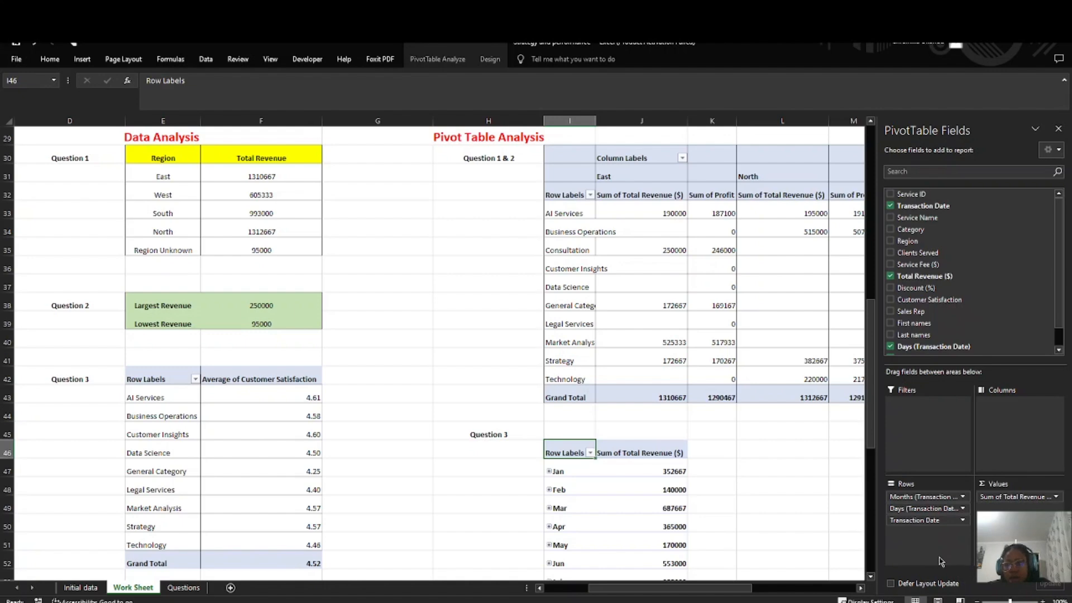
pyautogui.click(963, 521)
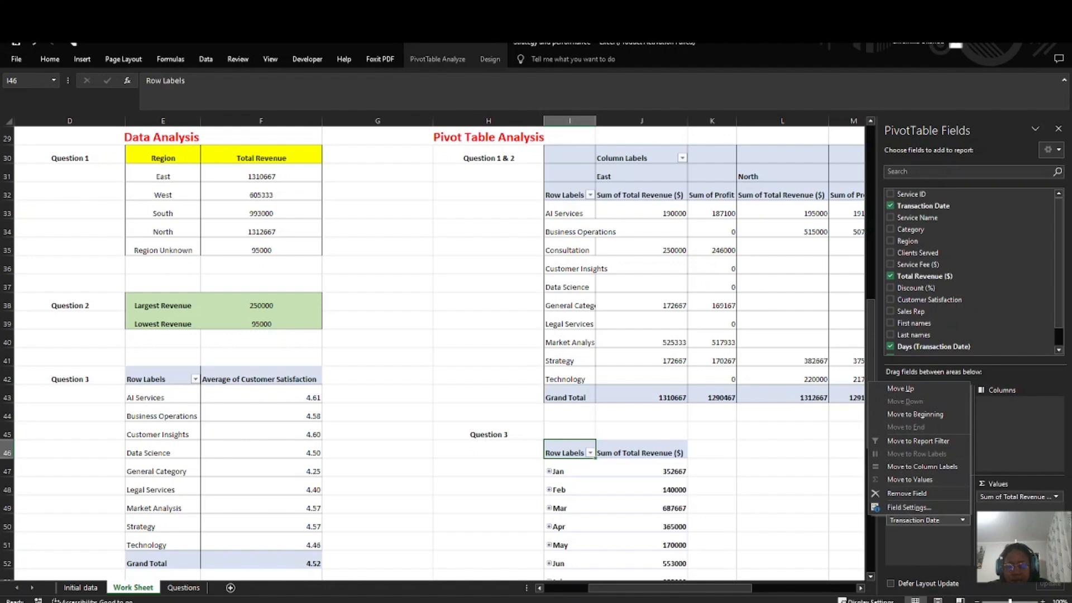
pyautogui.click(907, 493)
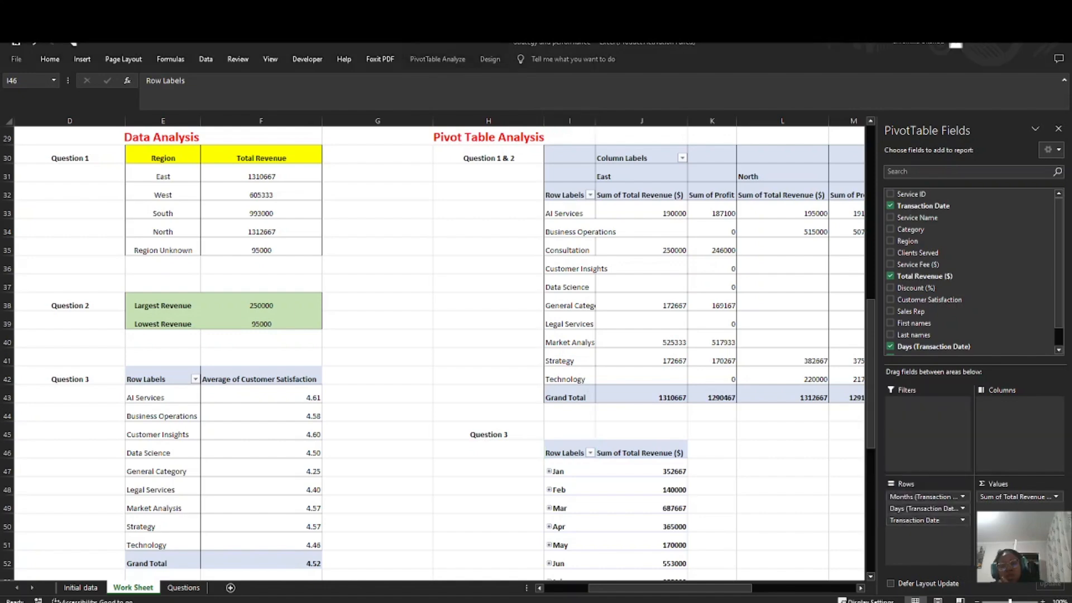
pyautogui.scroll(-3, 612, 471)
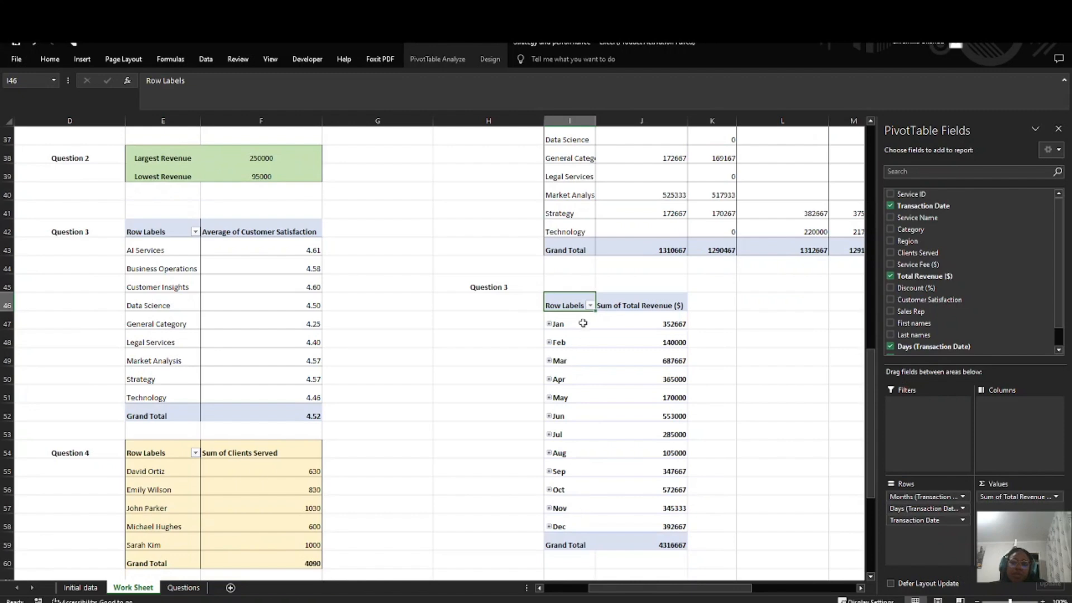
pyautogui.rightClick(561, 310)
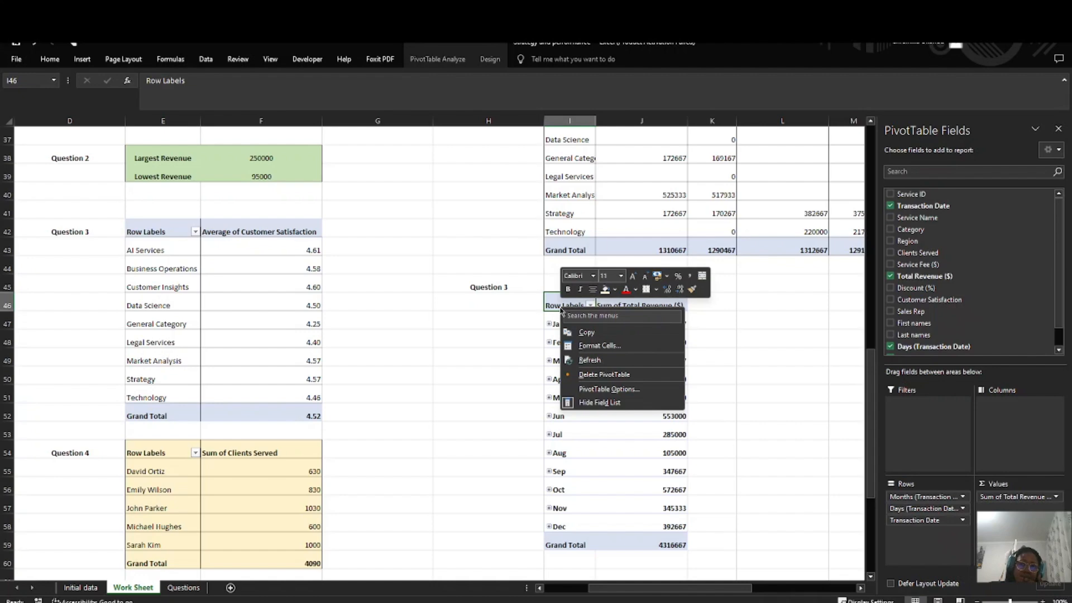
pyautogui.click(894, 489)
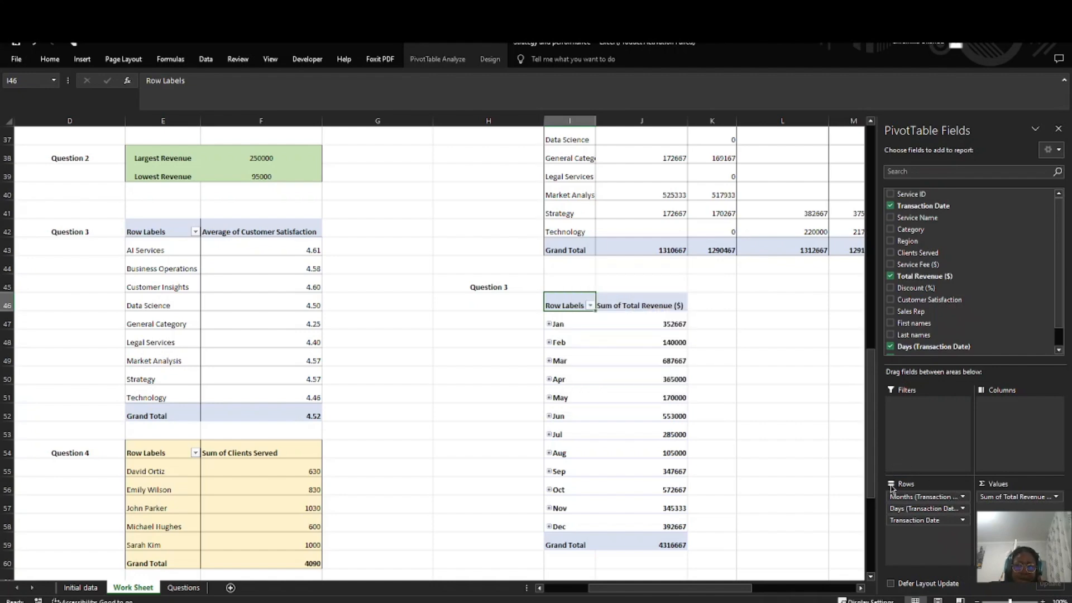
pyautogui.click(964, 521)
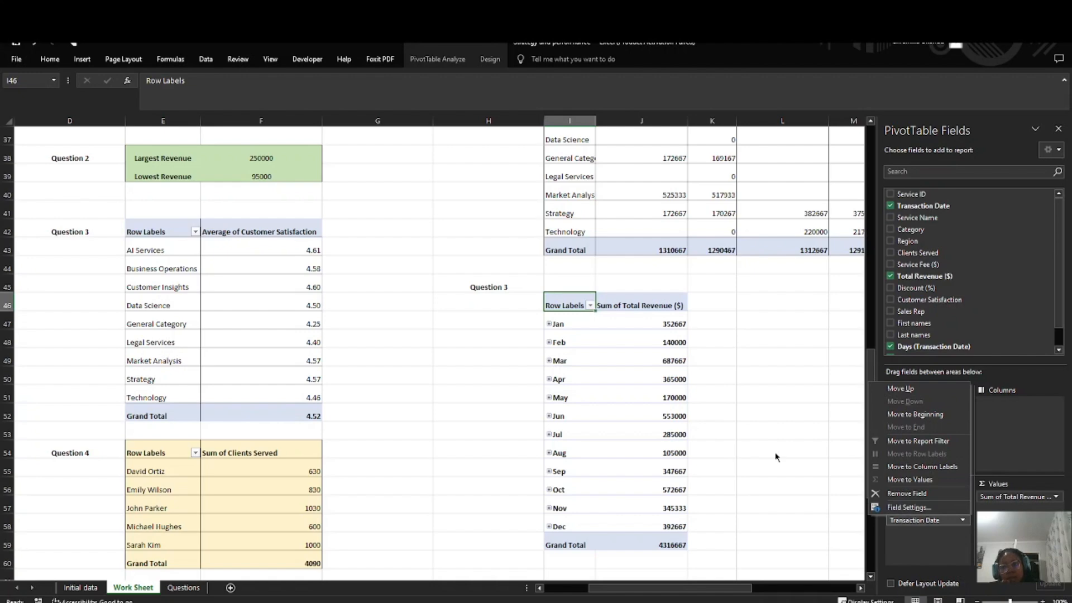
pyautogui.click(905, 507)
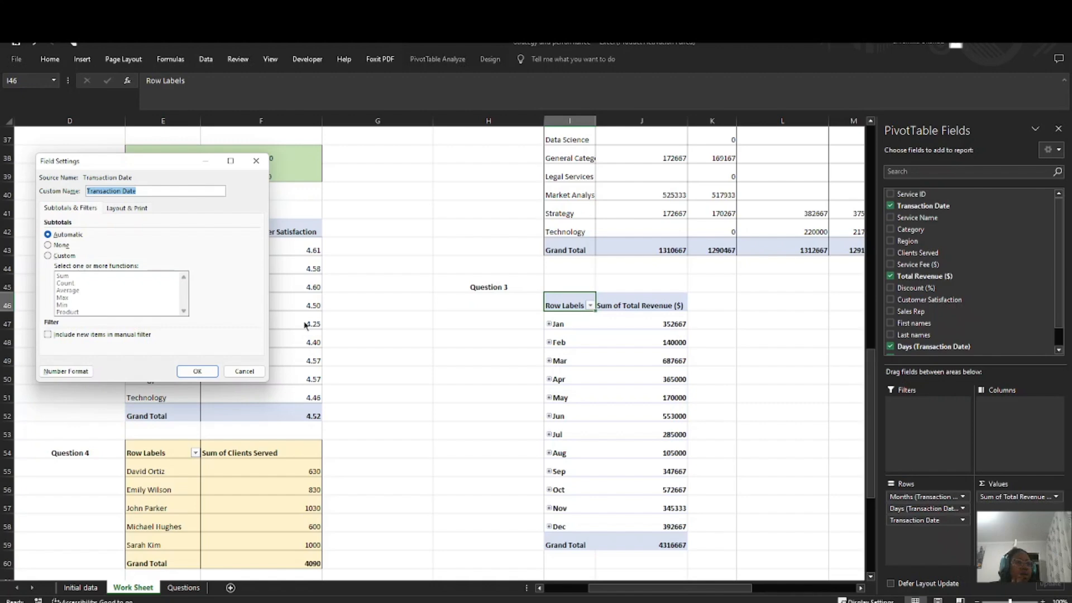
pyautogui.click(244, 372)
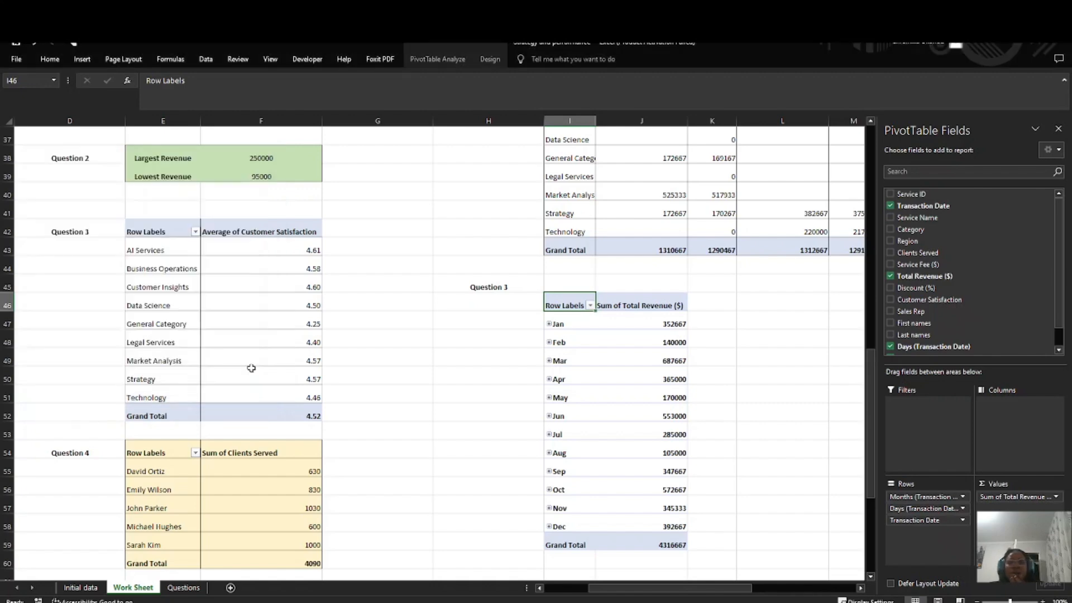
# Step: Examine the total revenue for each month in the Question 3 pivot table
pyautogui.click(566, 350)
pyautogui.click(549, 325)
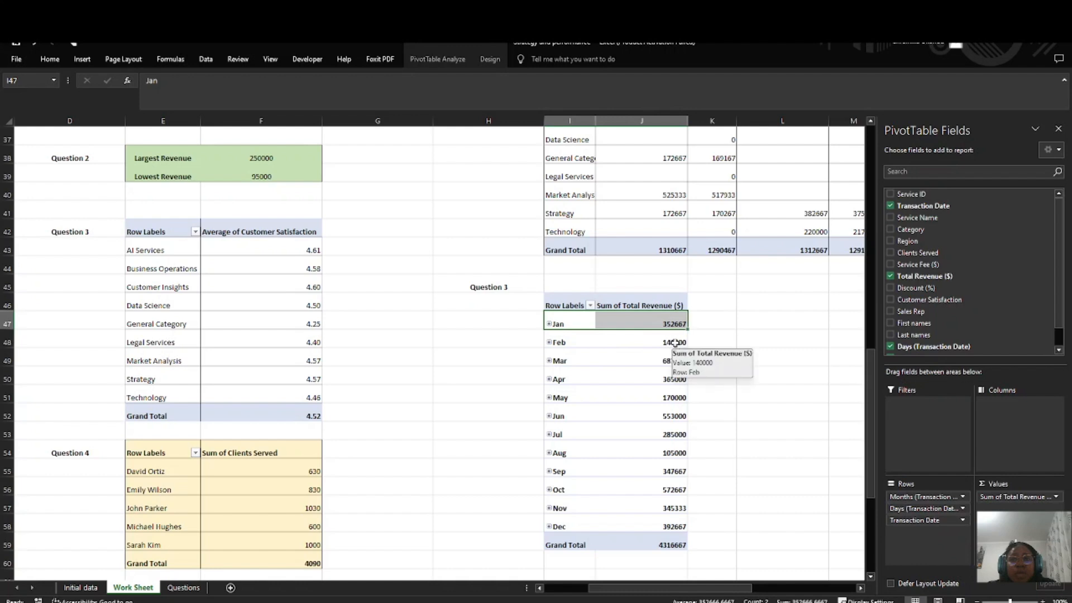
pyautogui.click(675, 343)
pyautogui.click(582, 358)
pyautogui.click(661, 358)
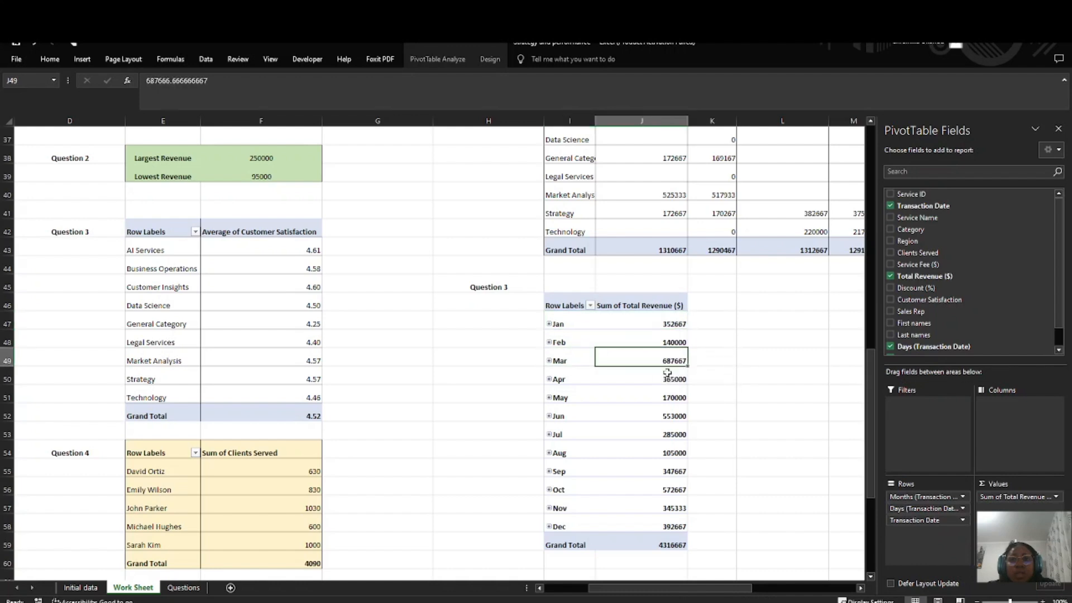
pyautogui.click(556, 380)
pyautogui.click(576, 398)
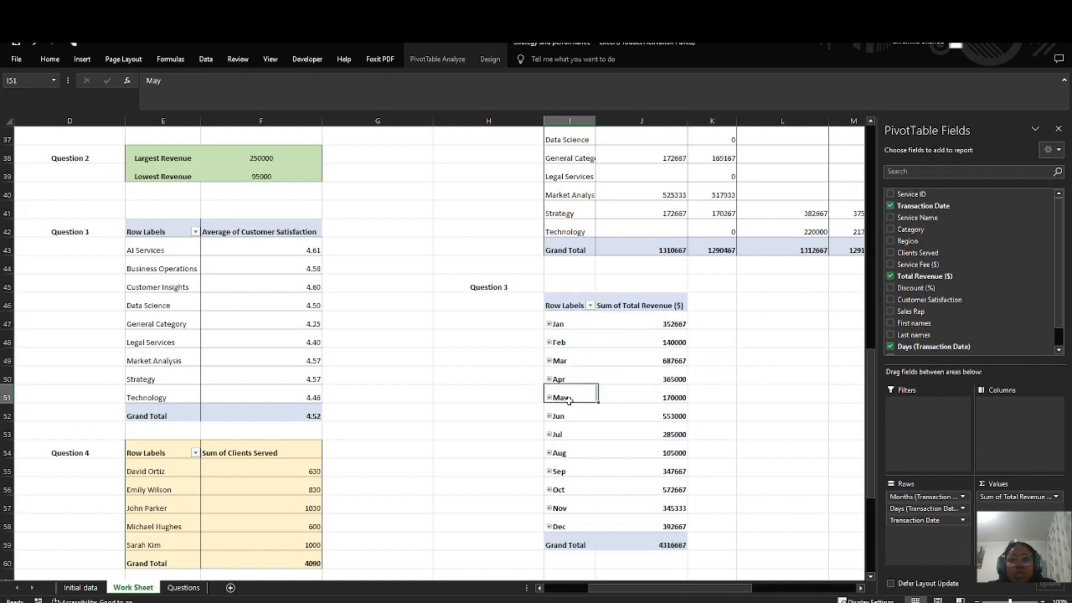
pyautogui.click(673, 398)
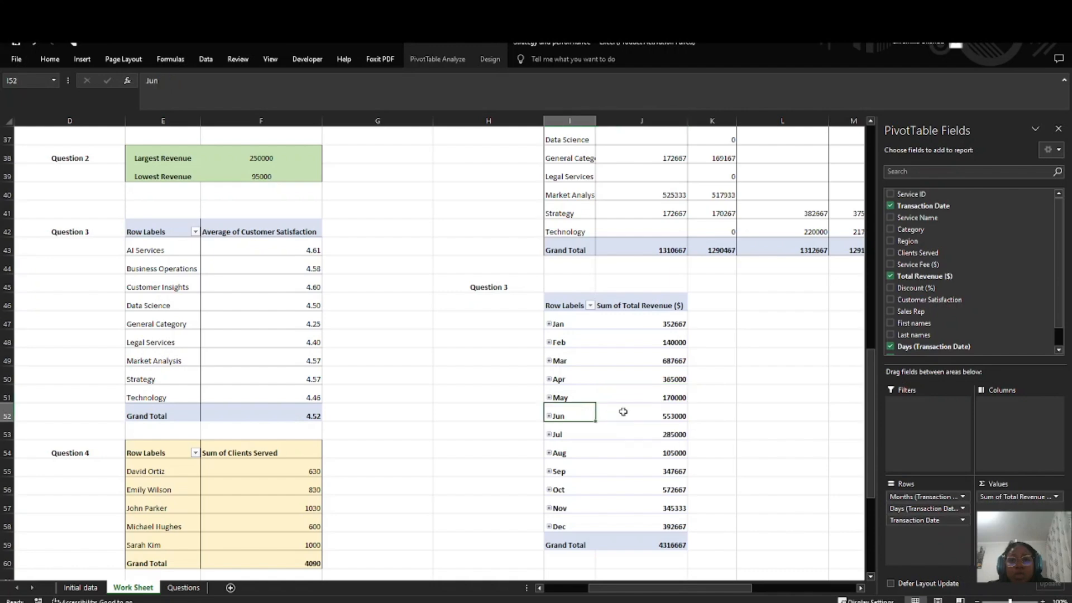
pyautogui.click(660, 411)
pyautogui.click(575, 435)
pyautogui.scroll(-2, 620, 430)
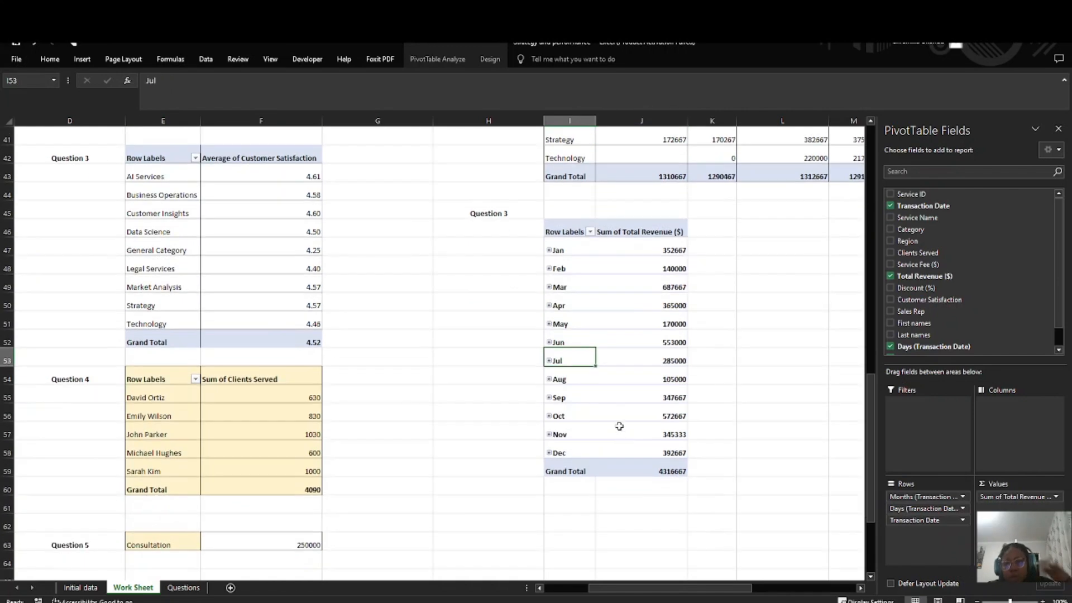
pyautogui.scroll(-3, 603, 424)
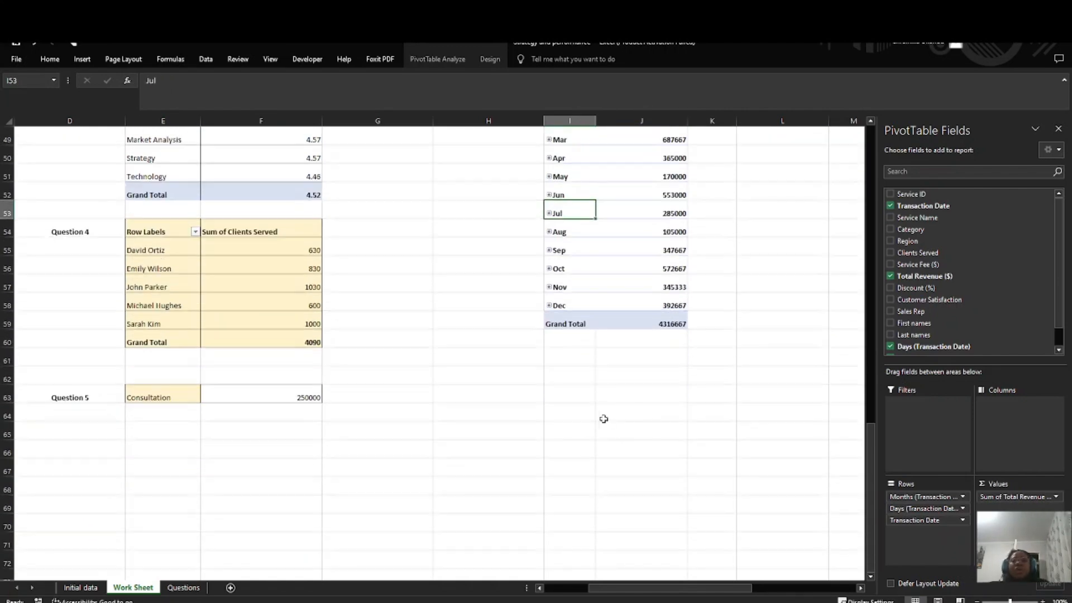
pyautogui.scroll(3, 588, 432)
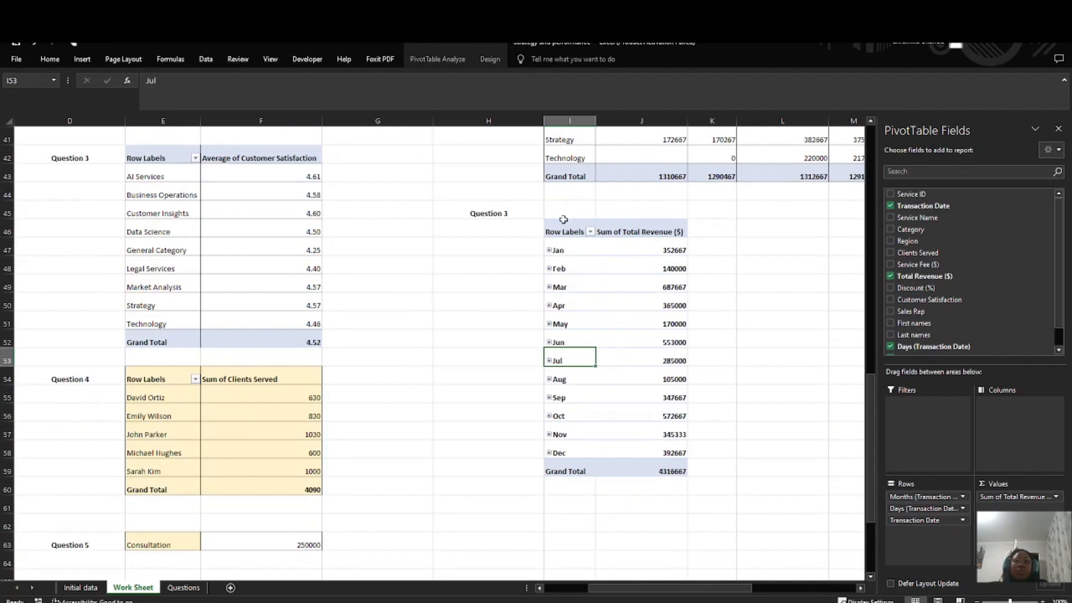
# Step: Review the row label filter options of the Question 3 pivot table for the Months and Transaction Date fields
pyautogui.moveTo(563, 225); pyautogui.dragTo(660, 468)
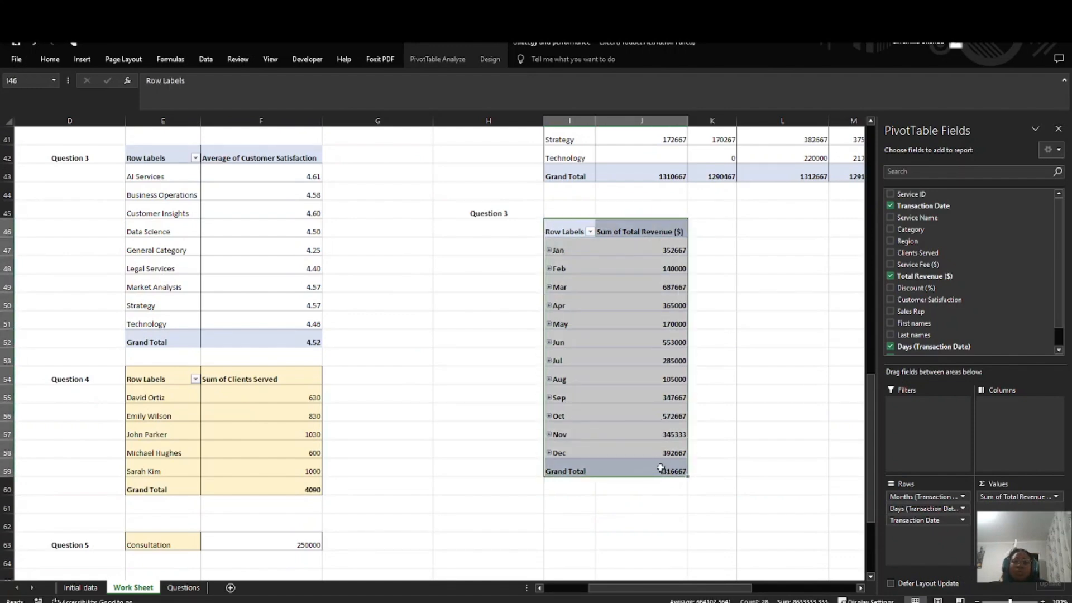
pyautogui.click(590, 232)
pyautogui.scroll(-3, 514, 423)
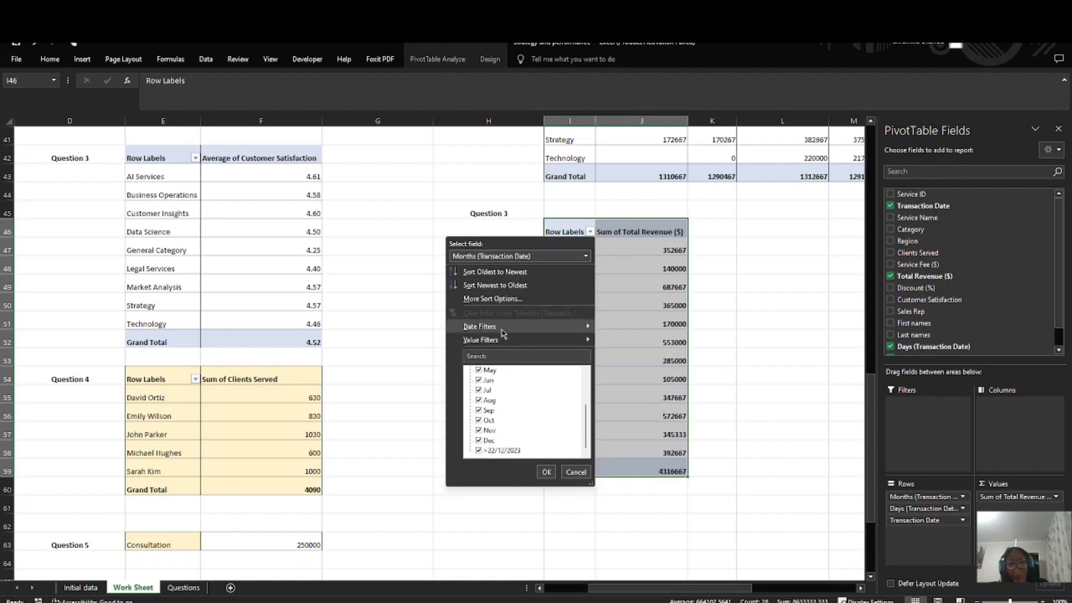
pyautogui.moveTo(535, 346)
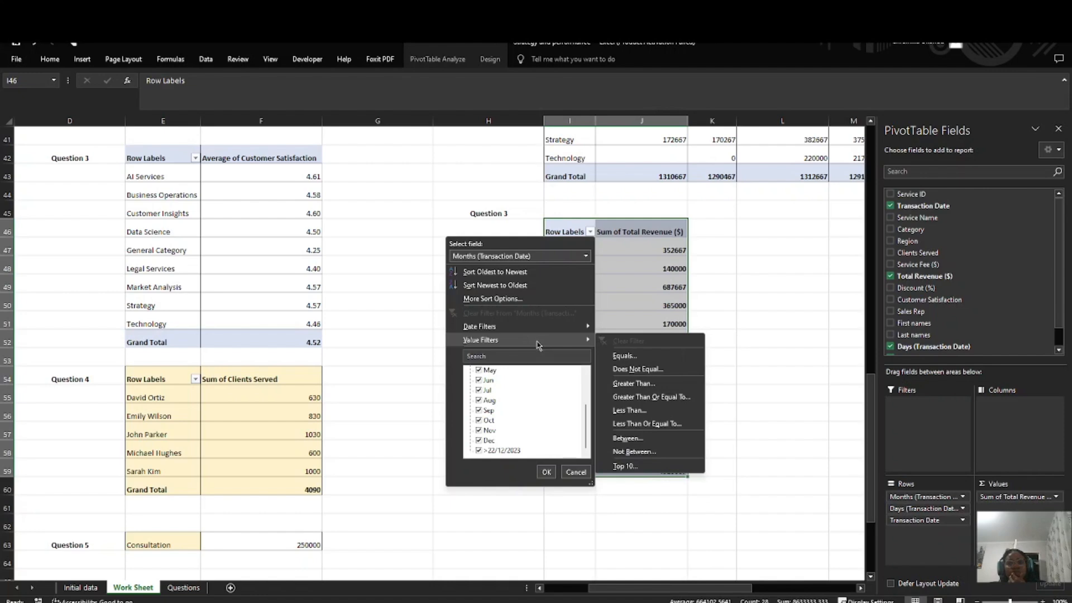
pyautogui.moveTo(561, 332)
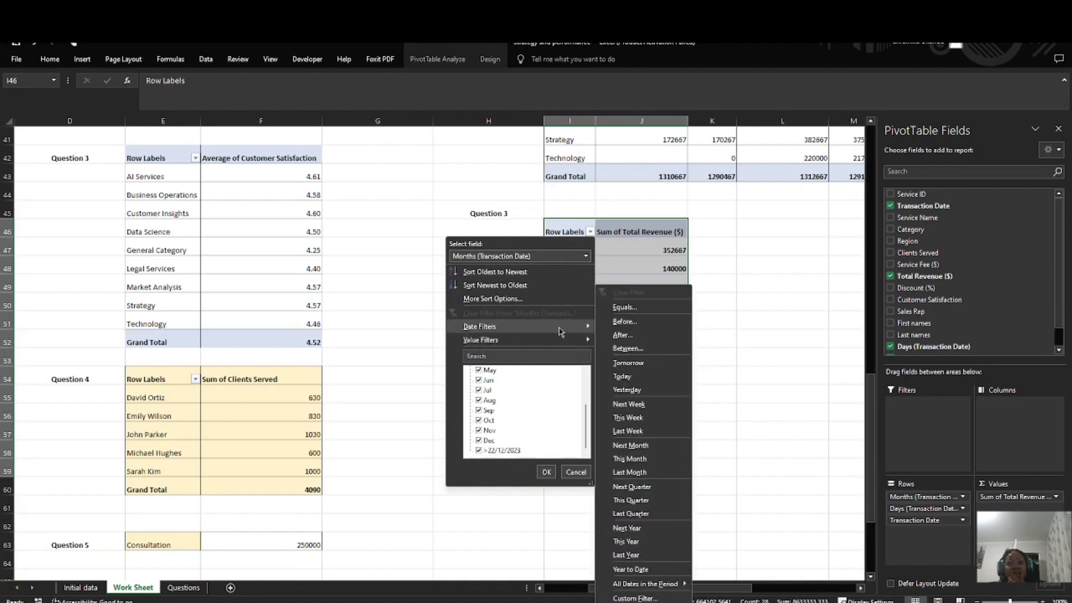
pyautogui.click(586, 257)
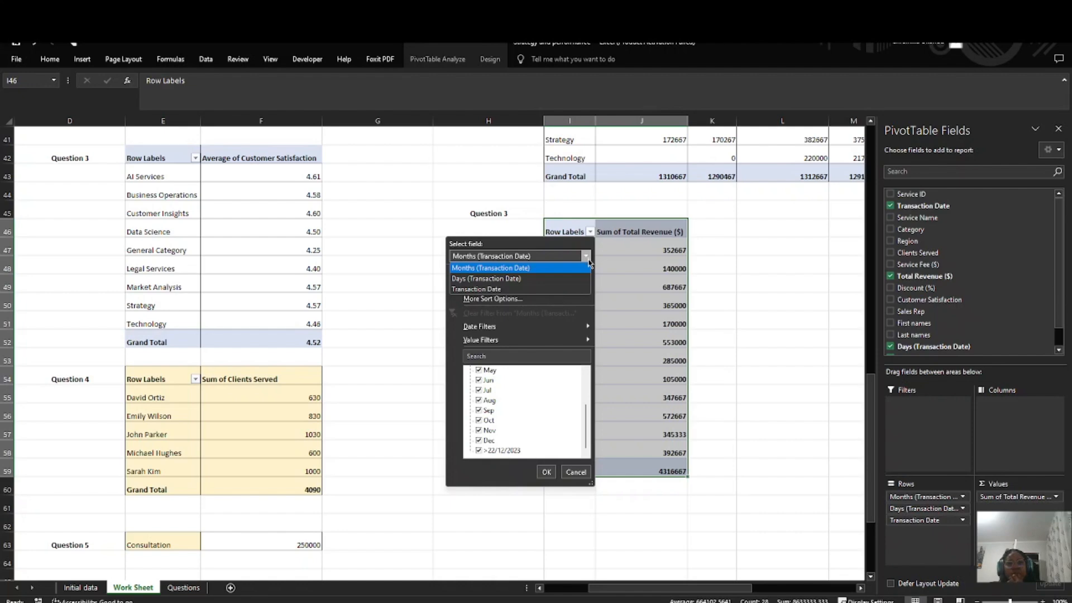
pyautogui.click(476, 289)
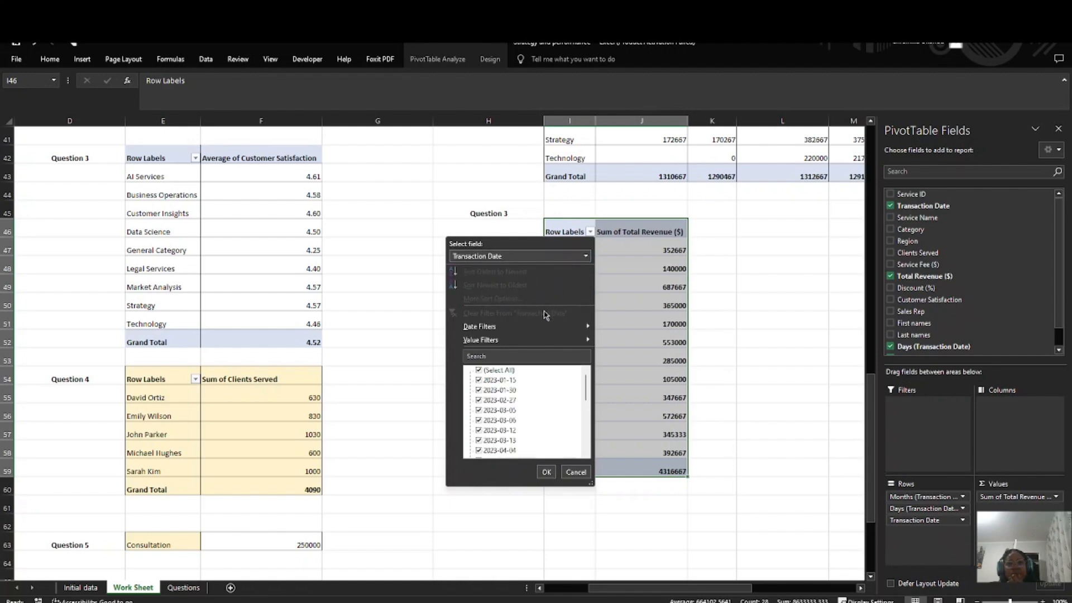
pyautogui.scroll(-8, 504, 410)
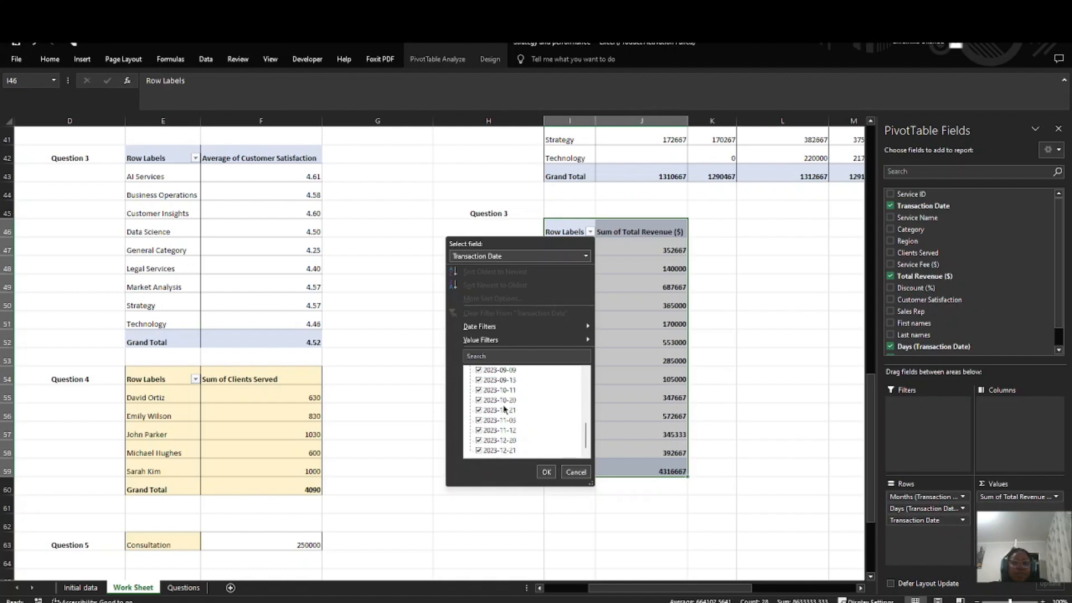
pyautogui.scroll(10, 504, 410)
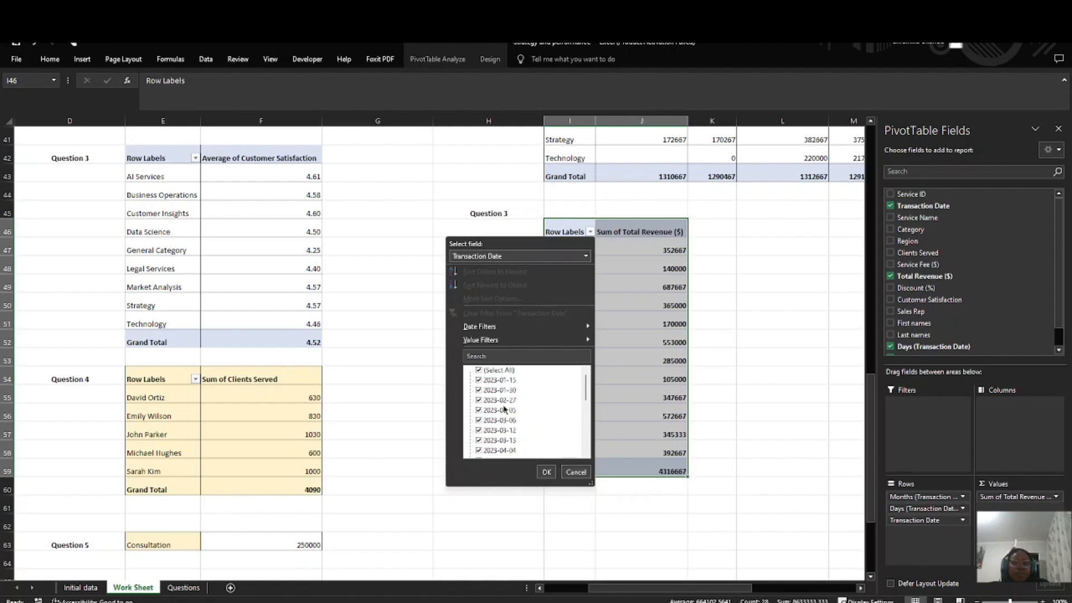
pyautogui.click(576, 472)
# Step: Read the Pivot Table Analysis tasks in the full text on the Questions sheet and return to Work Sheet
pyautogui.click(183, 587)
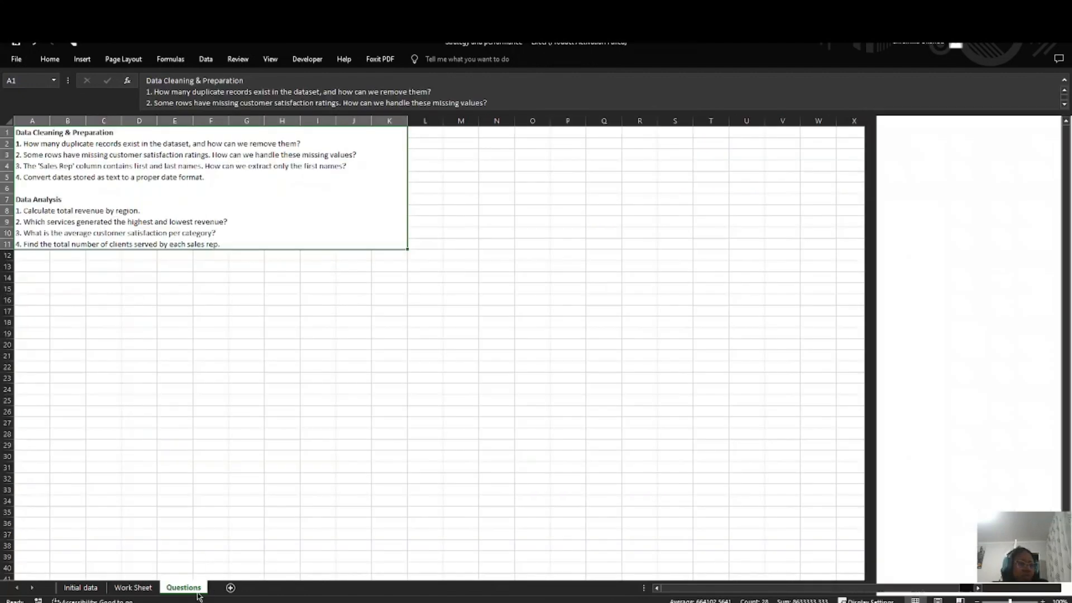
pyautogui.doubleClick(221, 241)
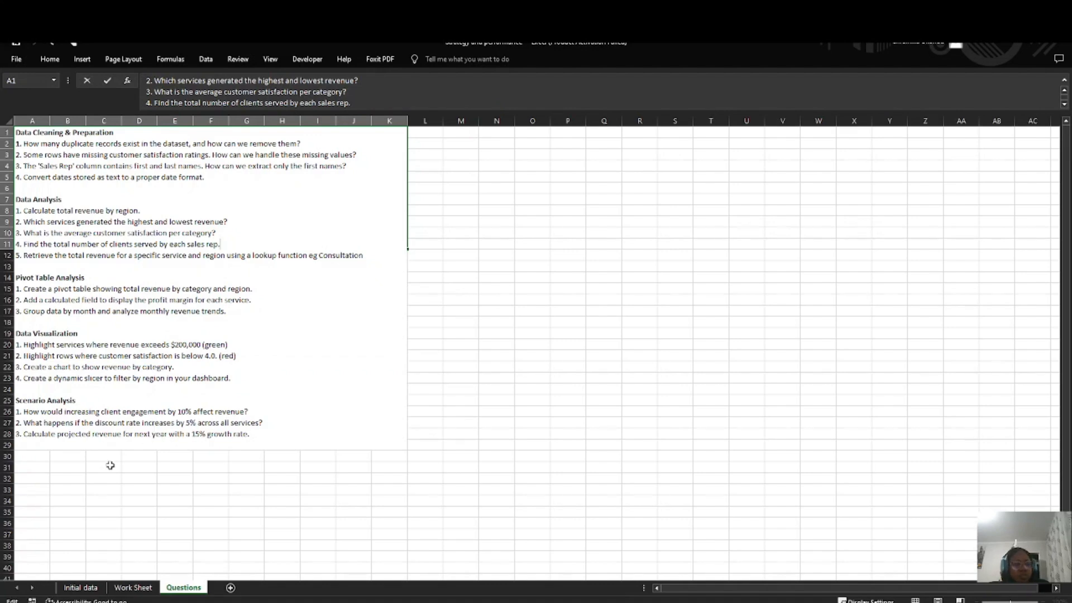
pyautogui.click(133, 587)
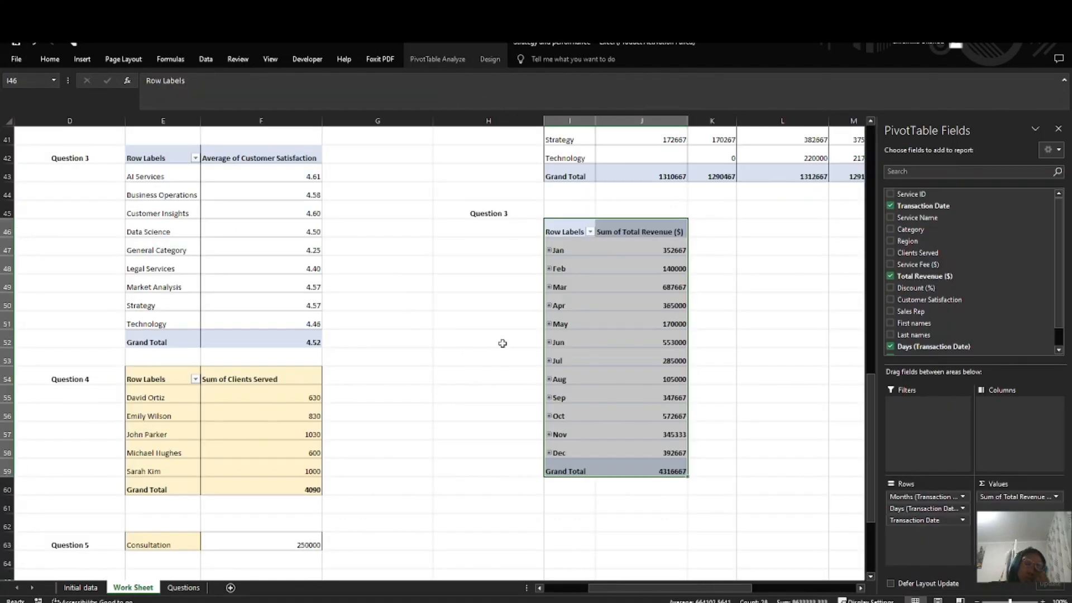
# Step: Fill the whole Question 3 pivot table, from its header row to the Grand Total row, with light gold
pyautogui.click(628, 285)
pyautogui.moveTo(564, 230); pyautogui.dragTo(642, 471)
pyautogui.click(51, 60)
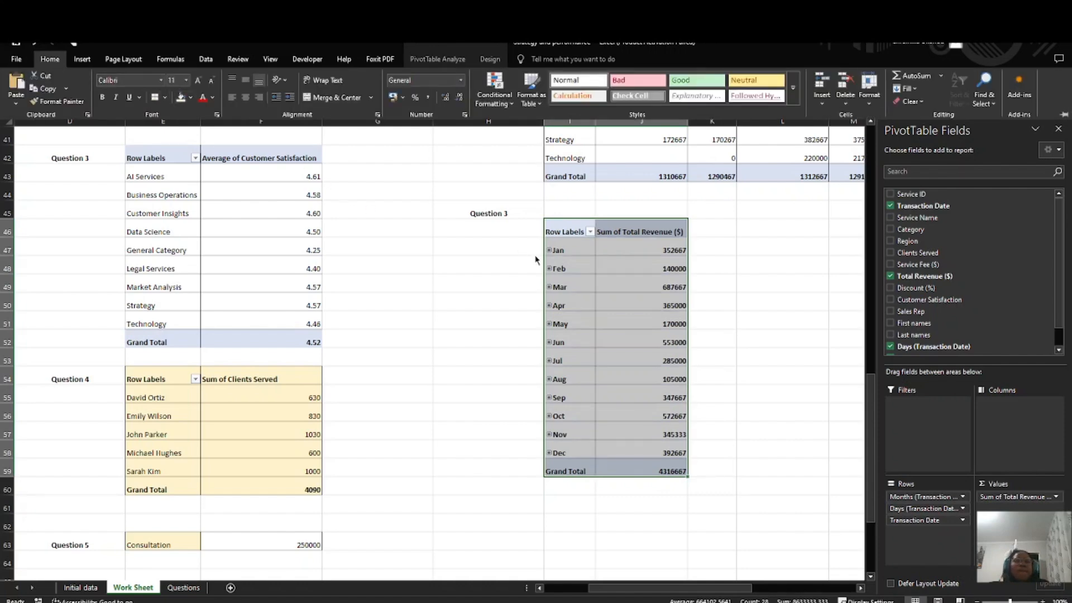
pyautogui.click(500, 270)
pyautogui.moveTo(575, 246); pyautogui.dragTo(680, 463)
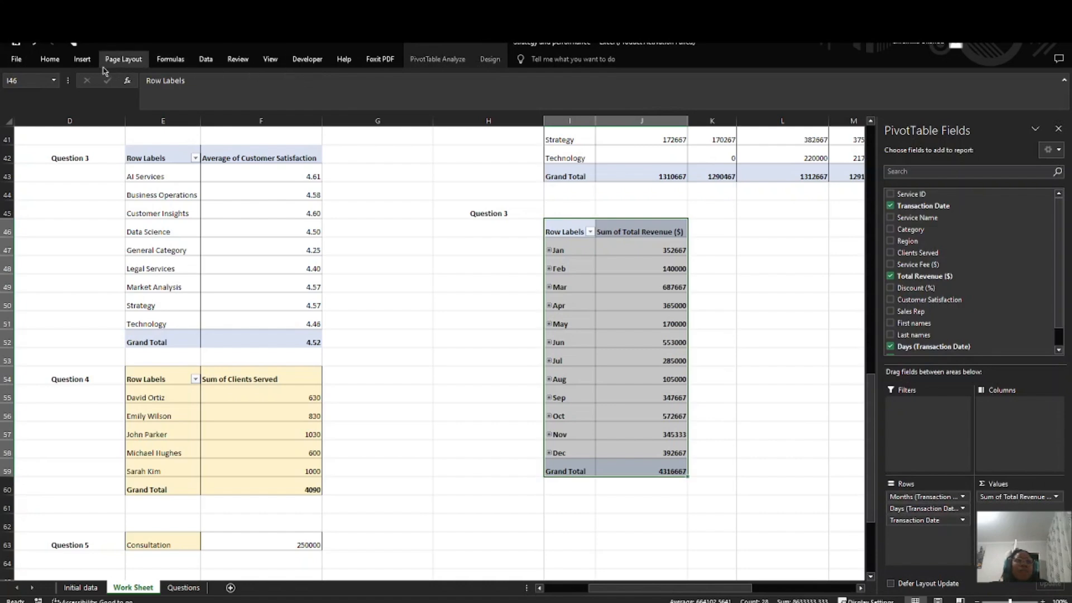
pyautogui.click(50, 59)
pyautogui.click(191, 97)
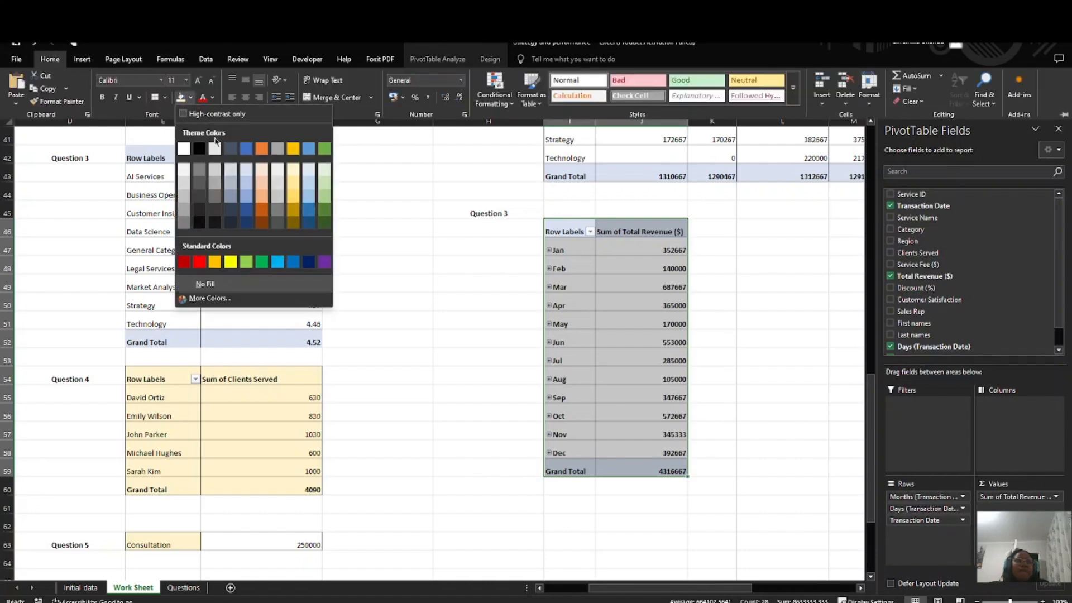
pyautogui.click(293, 186)
pyautogui.hotkey('ctrl', 'F1')
pyautogui.click(486, 286)
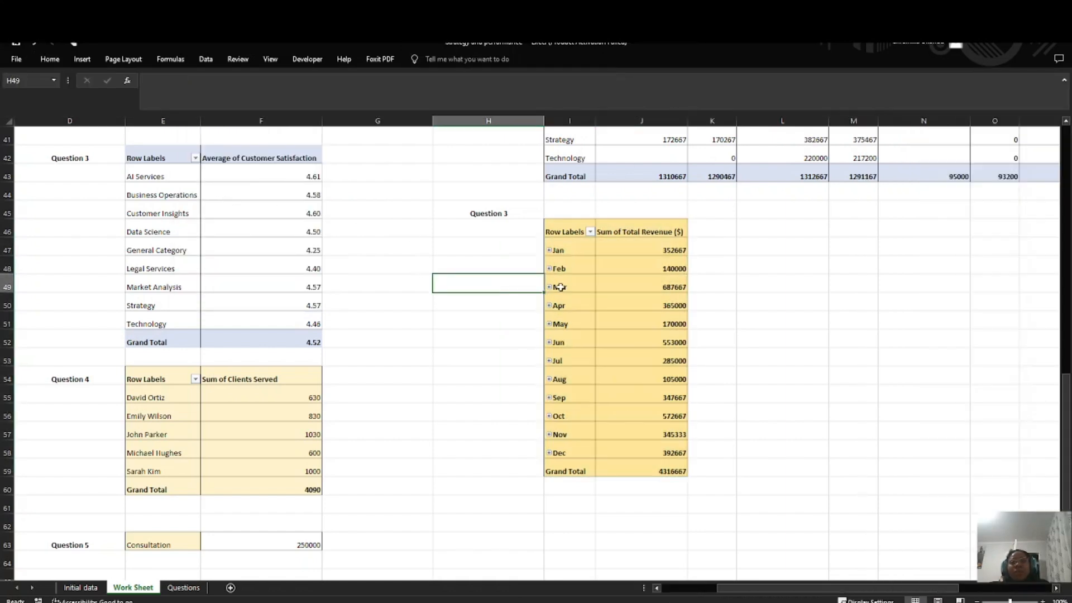
# Step: Go back to the Questions sheet and display the complete question text to check the remaining tasks
pyautogui.click(615, 229)
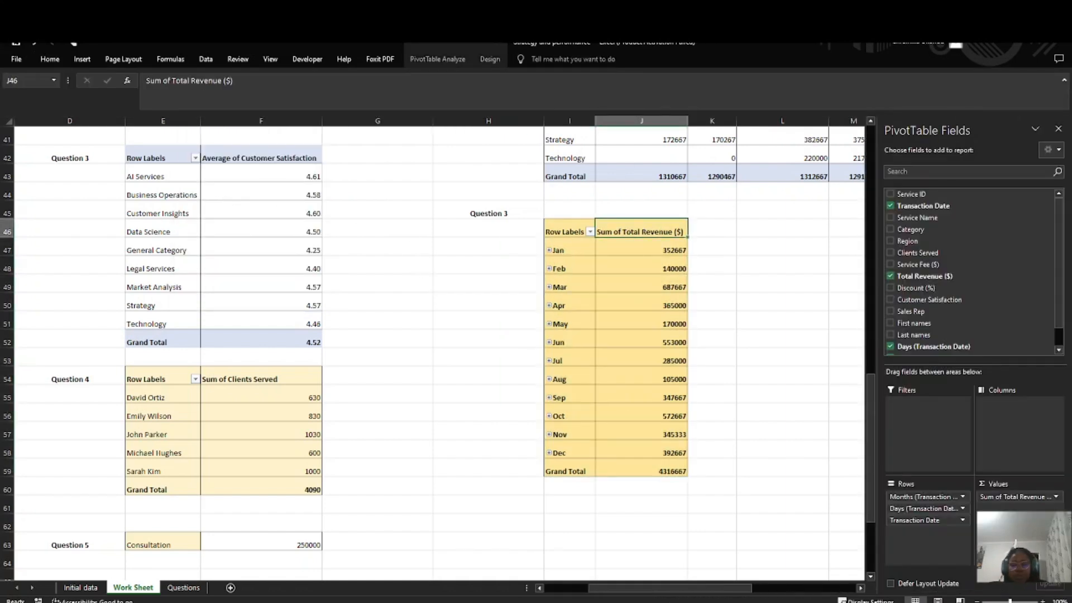
pyautogui.hotkey('alt', 'Tab')
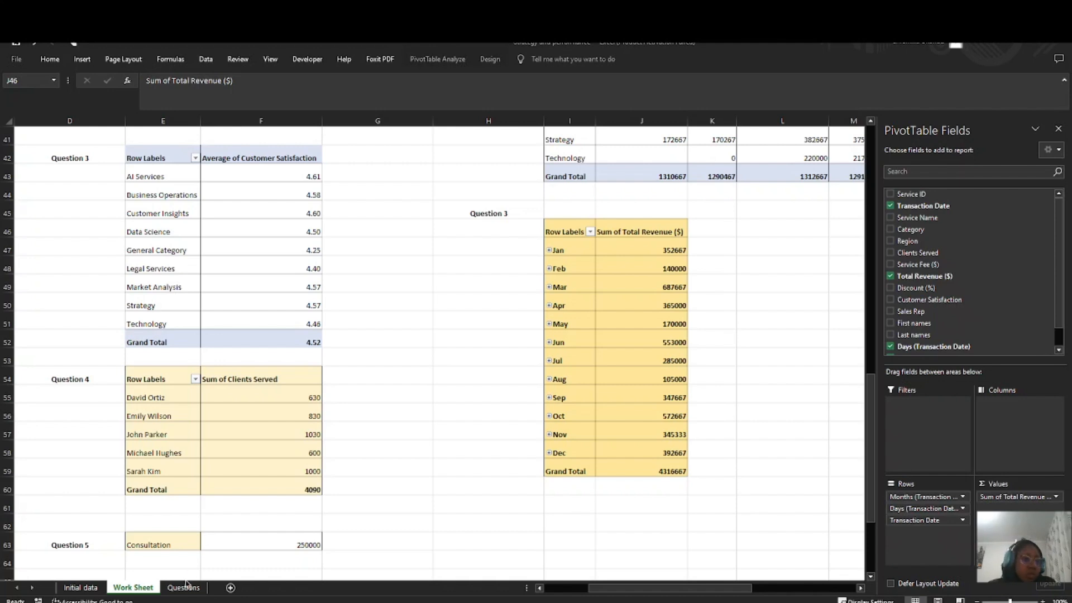
pyautogui.click(187, 598)
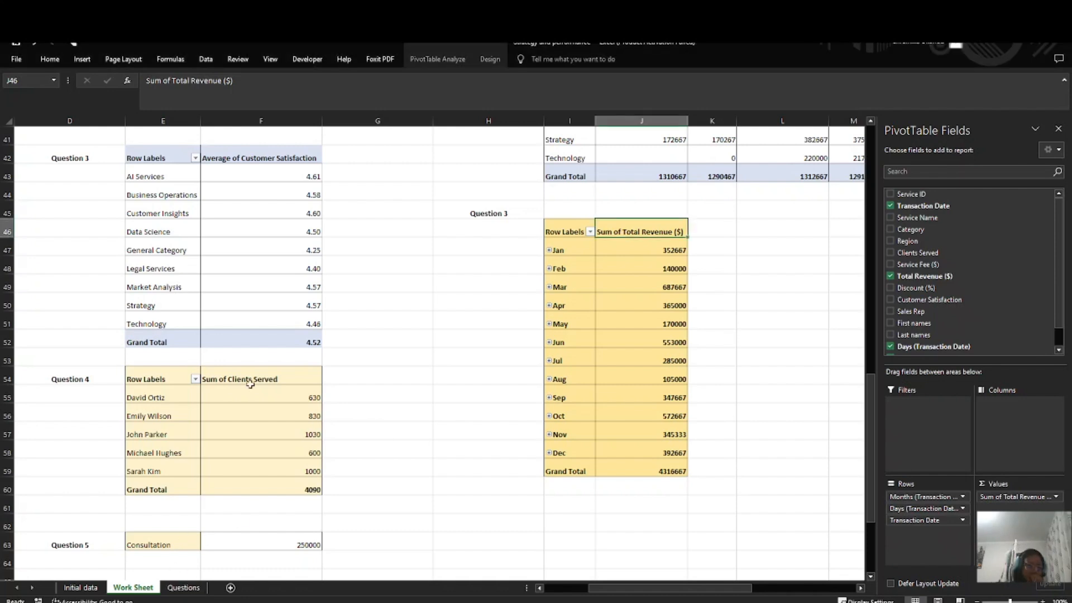
pyautogui.click(183, 588)
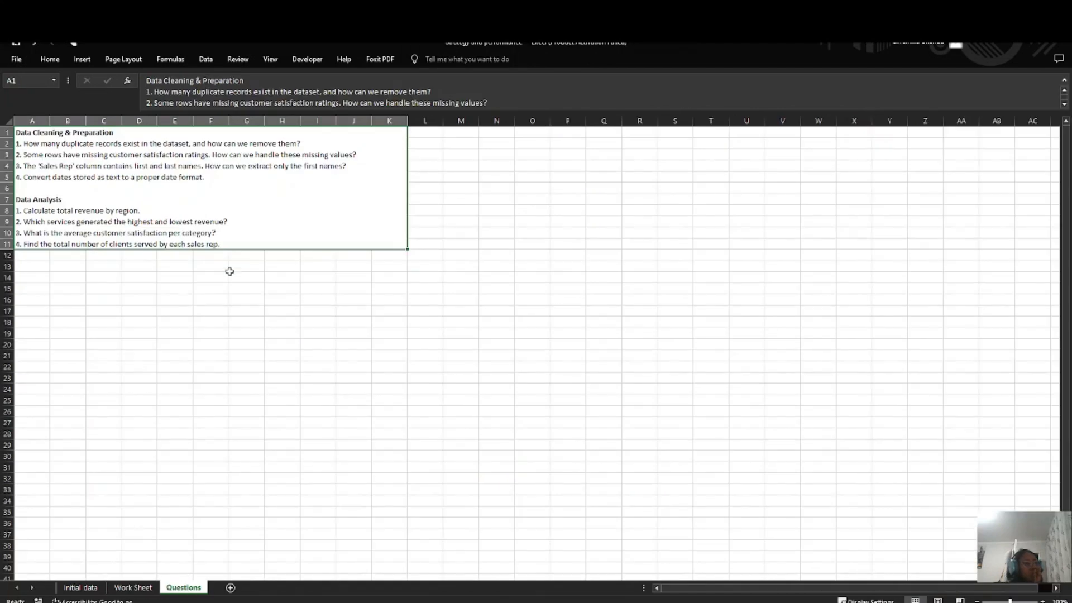
pyautogui.doubleClick(247, 240)
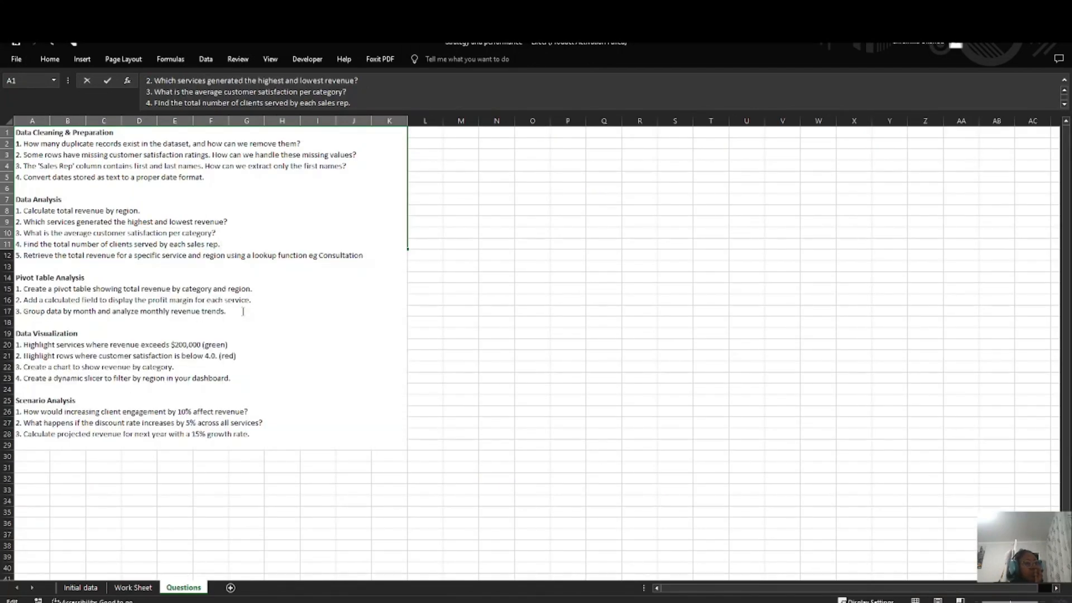
# Step: Read the Data Visualization tasks on the Questions sheet, return to Work Sheet and close the pivot table field list
pyautogui.moveTo(243, 311); pyautogui.dragTo(142, 311)
pyautogui.click(235, 384)
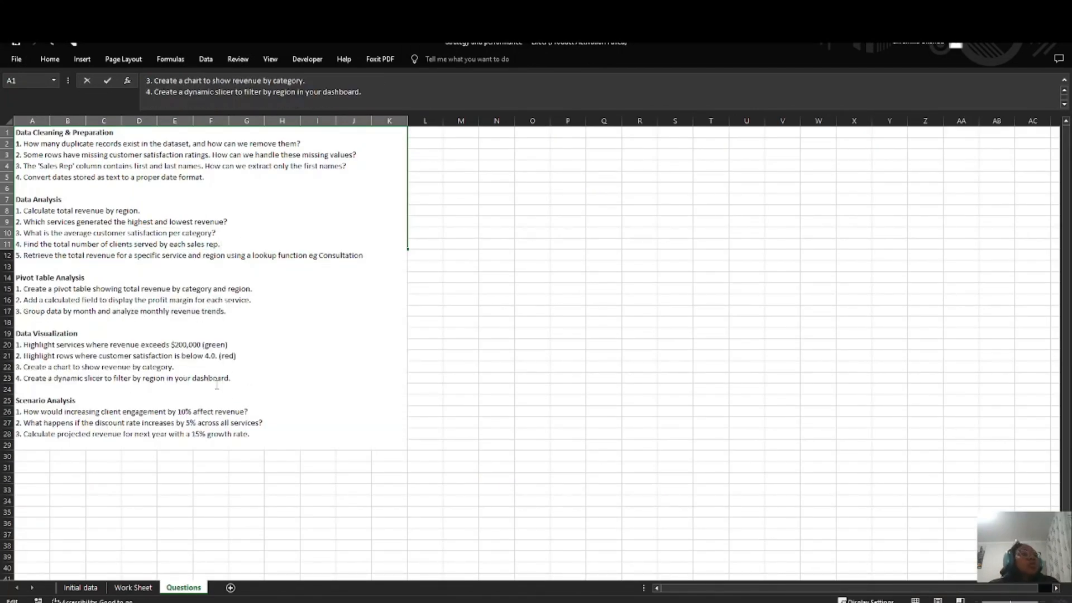
pyautogui.moveTo(216, 385); pyautogui.dragTo(7, 331)
pyautogui.click(112, 364)
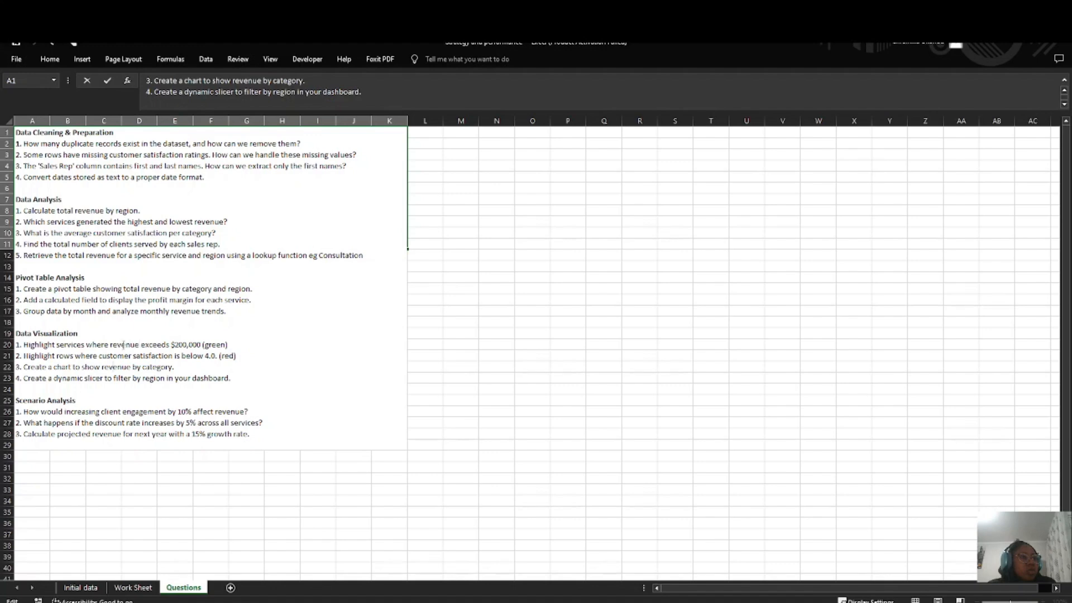
pyautogui.click(81, 588)
pyautogui.click(133, 588)
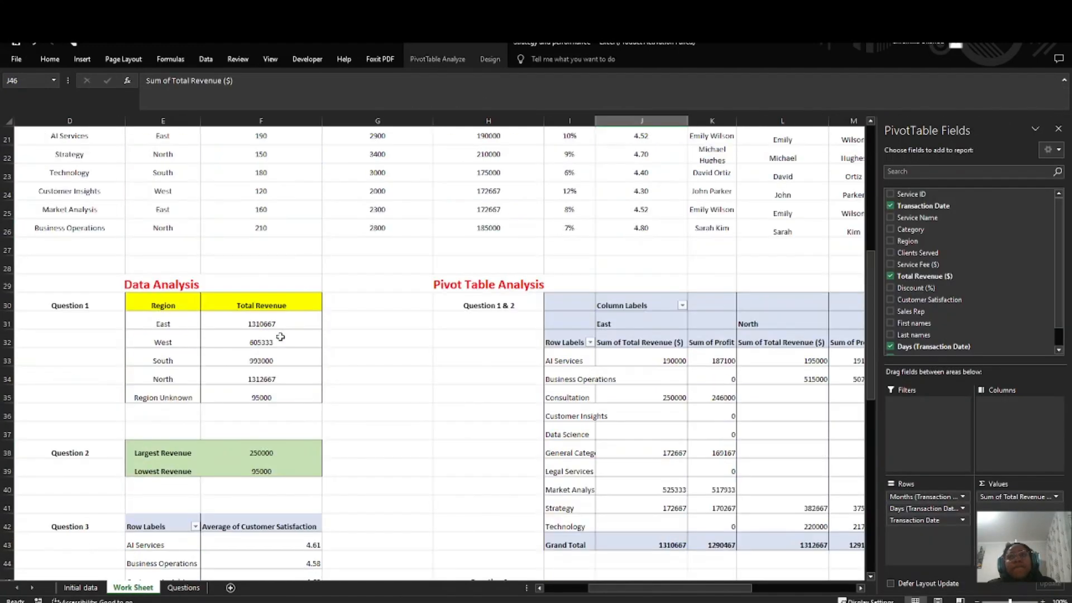
pyautogui.click(1058, 129)
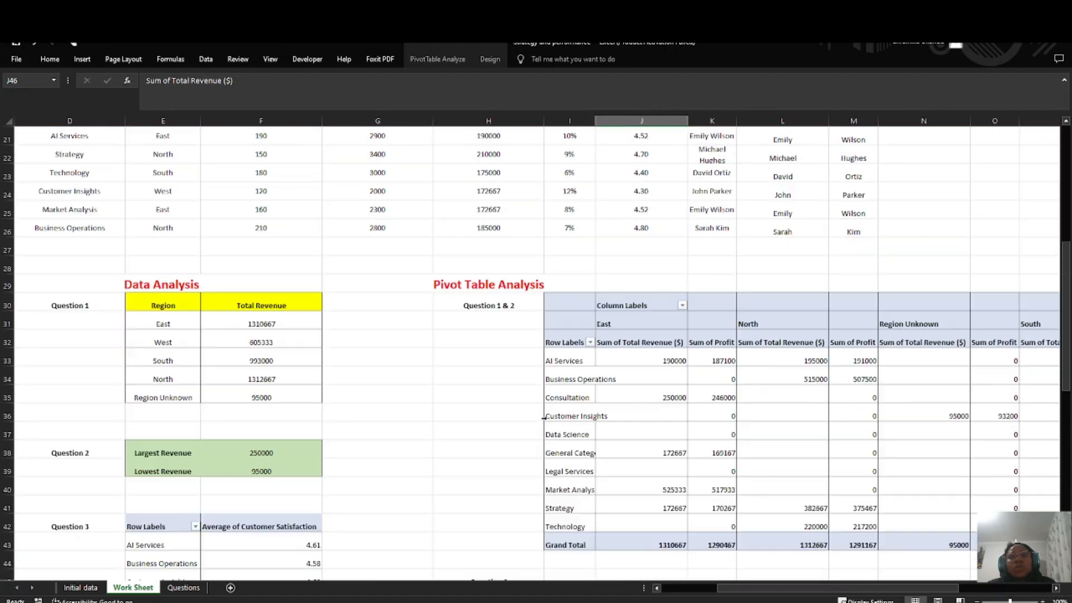
pyautogui.scroll(-4, 543, 418)
pyautogui.scroll(11, 360, 380)
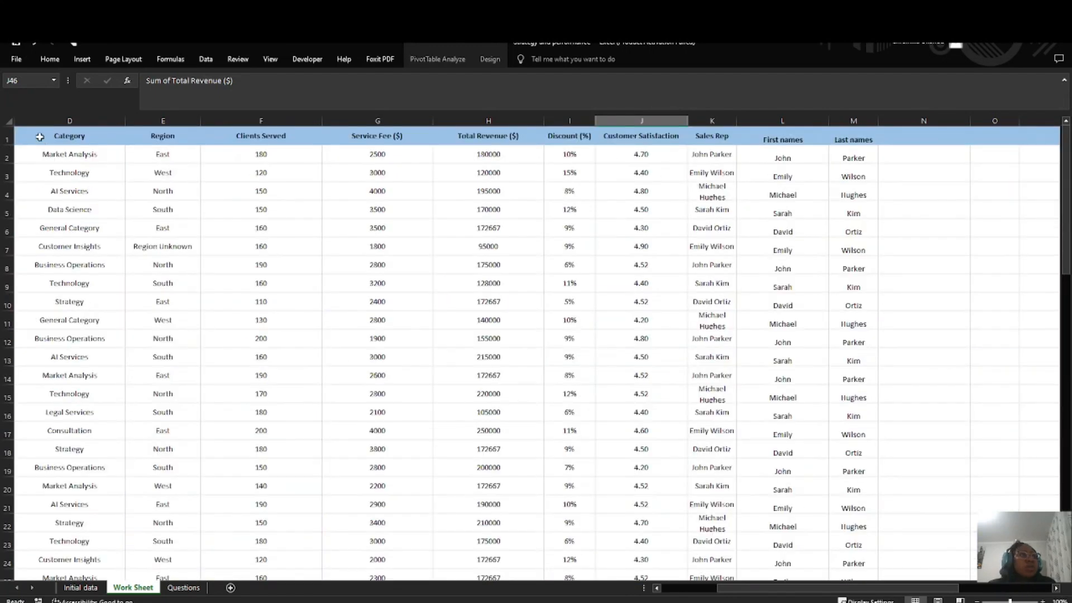
pyautogui.moveTo(40, 136); pyautogui.dragTo(830, 529)
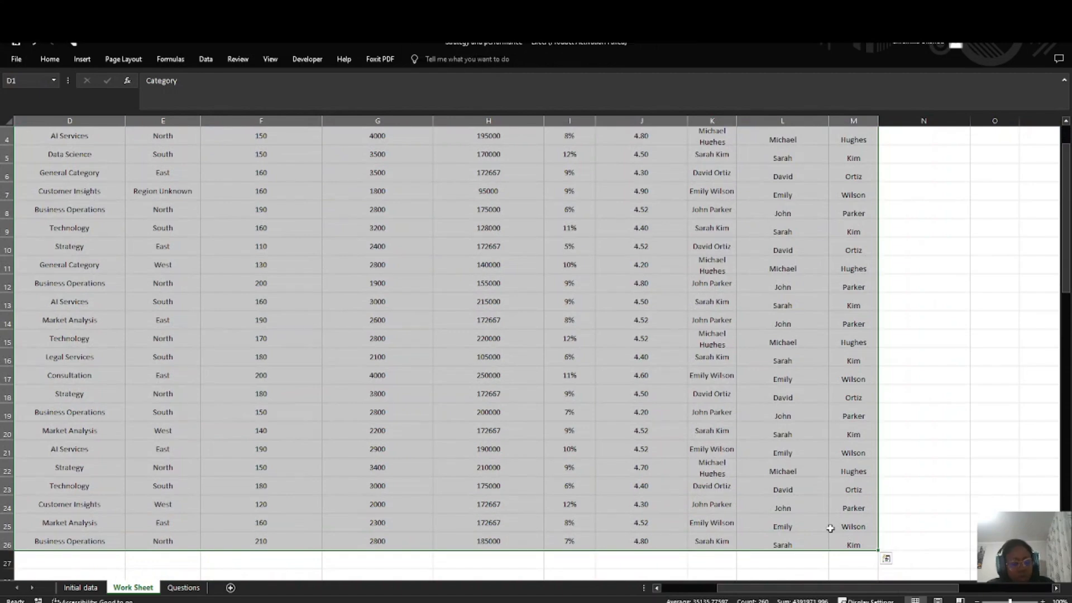
pyautogui.hotkey('ctrl', 'c')
pyautogui.scroll(-15, 534, 428)
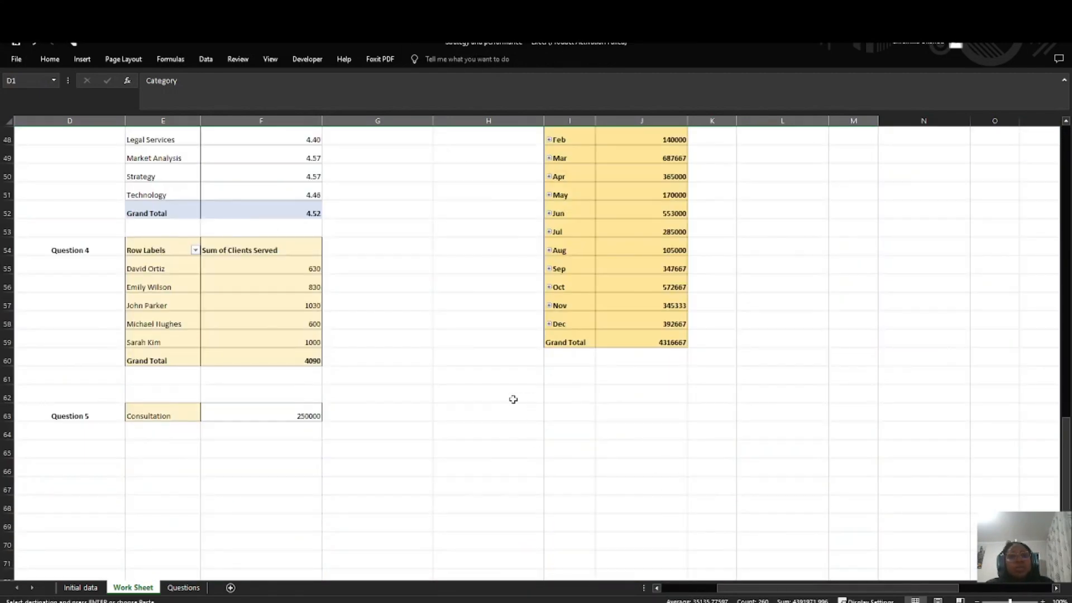
pyautogui.scroll(3, 513, 399)
pyautogui.scroll(-4, 433, 435)
pyautogui.click(84, 411)
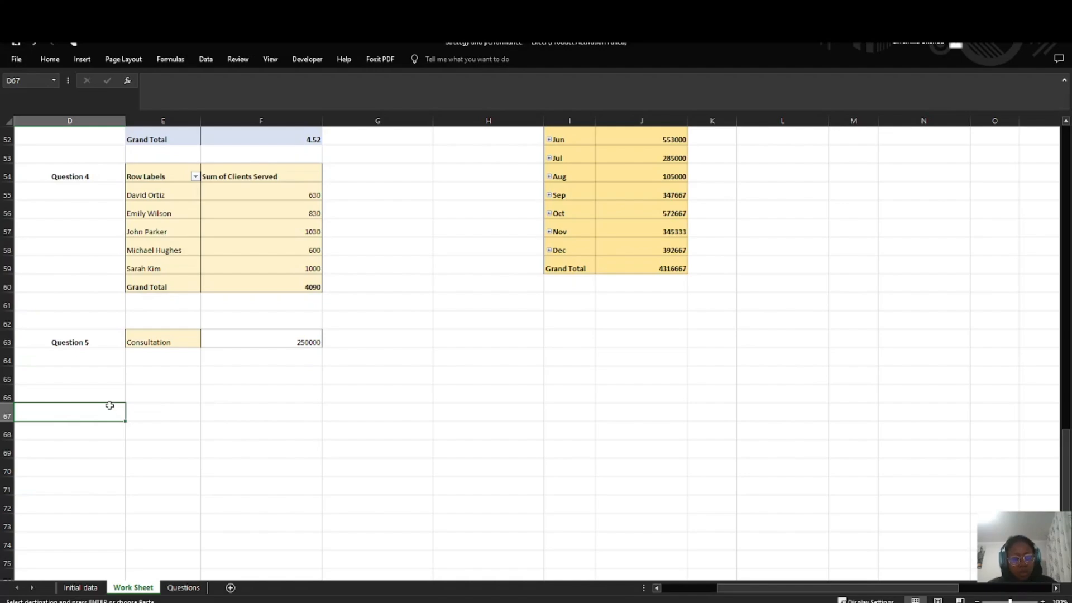
pyautogui.write('Visuali')
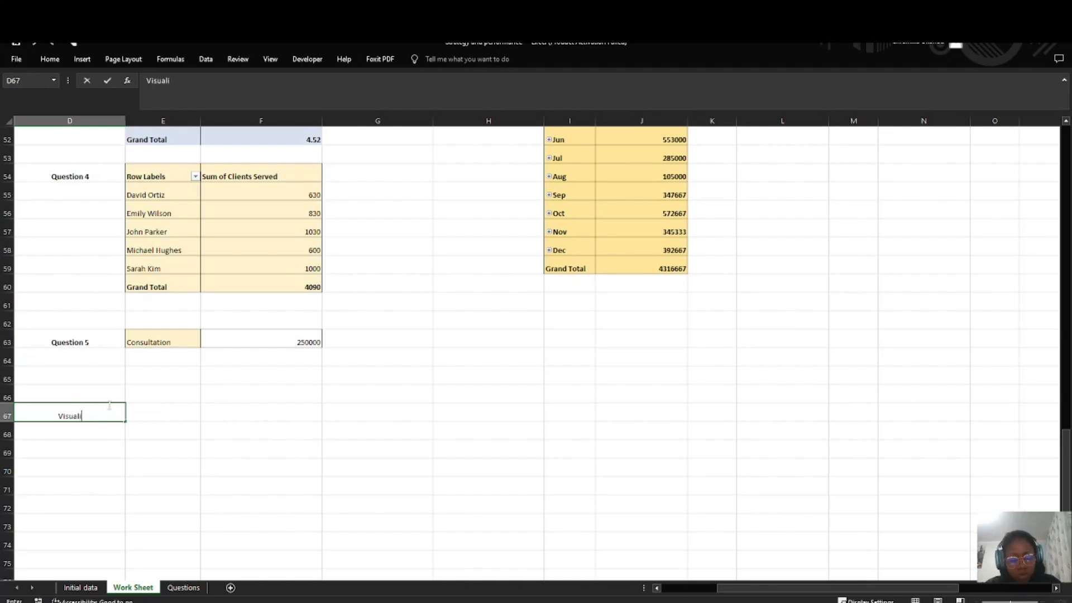
pyautogui.write('zation')
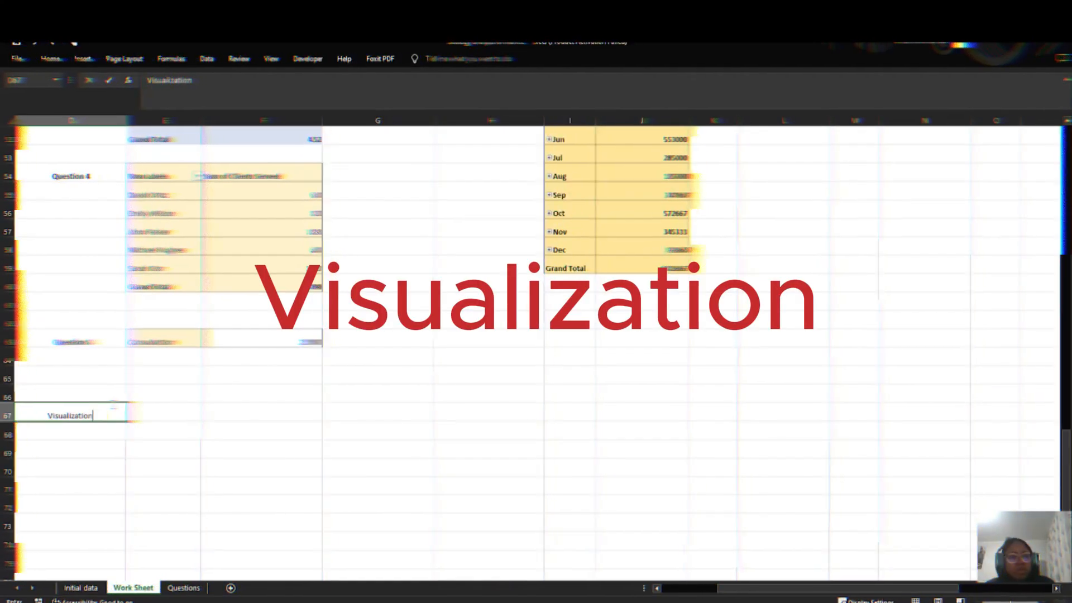
pyautogui.scroll(13, 146, 380)
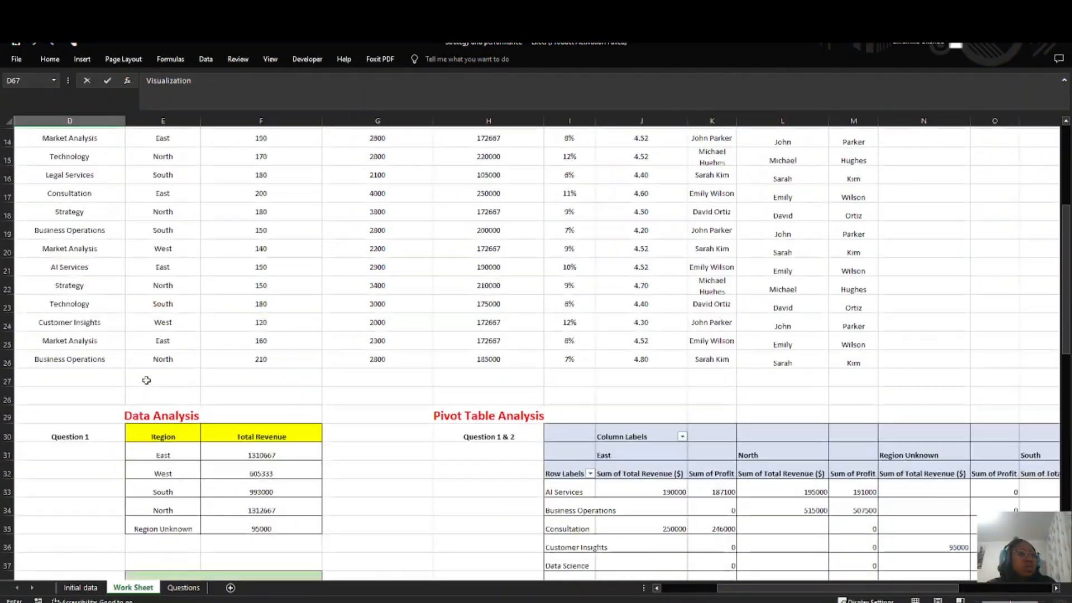
pyautogui.scroll(-14, 146, 380)
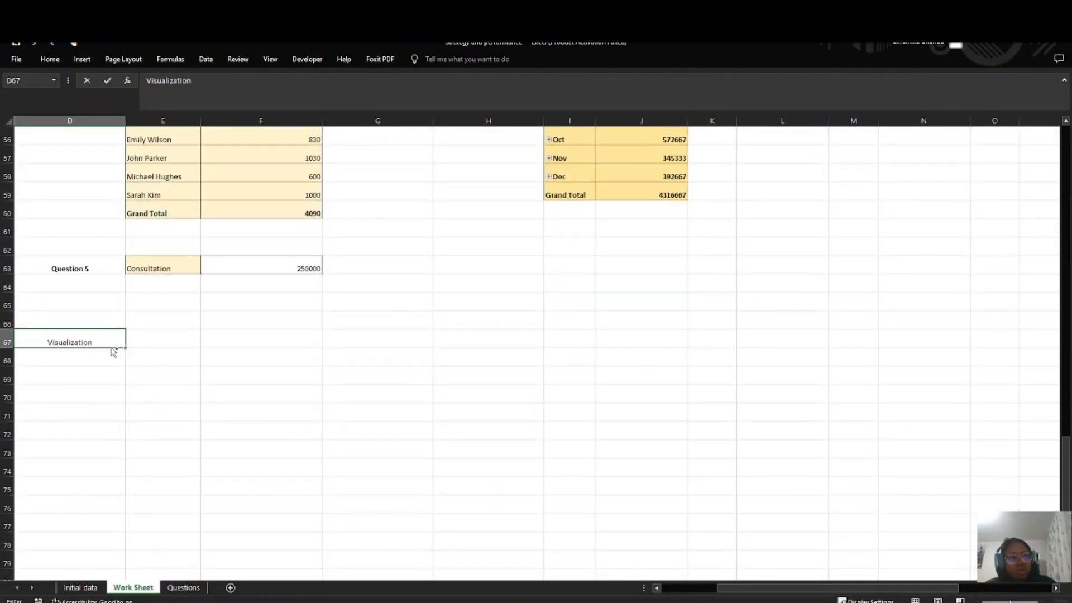
pyautogui.doubleClick(101, 342)
pyautogui.press('BackSpace')
# Step: Enter the heading "Visualization" in cell E67 and format it in red at font size 18
pyautogui.click(147, 340)
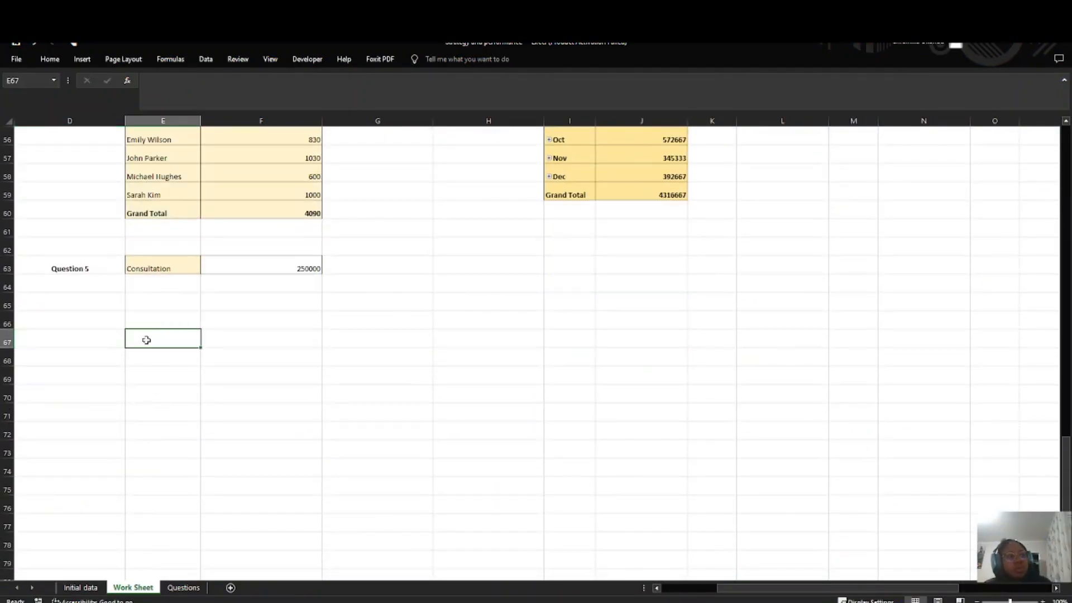
pyautogui.write('V')
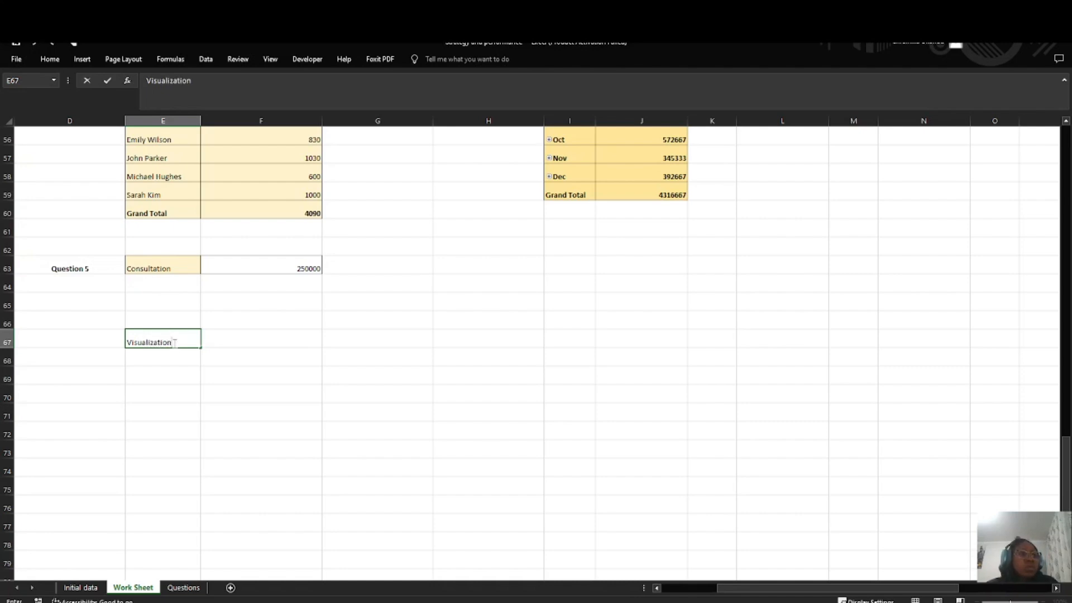
pyautogui.write('isualization')
pyautogui.moveTo(174, 342); pyautogui.dragTo(116, 342)
pyautogui.click(50, 58)
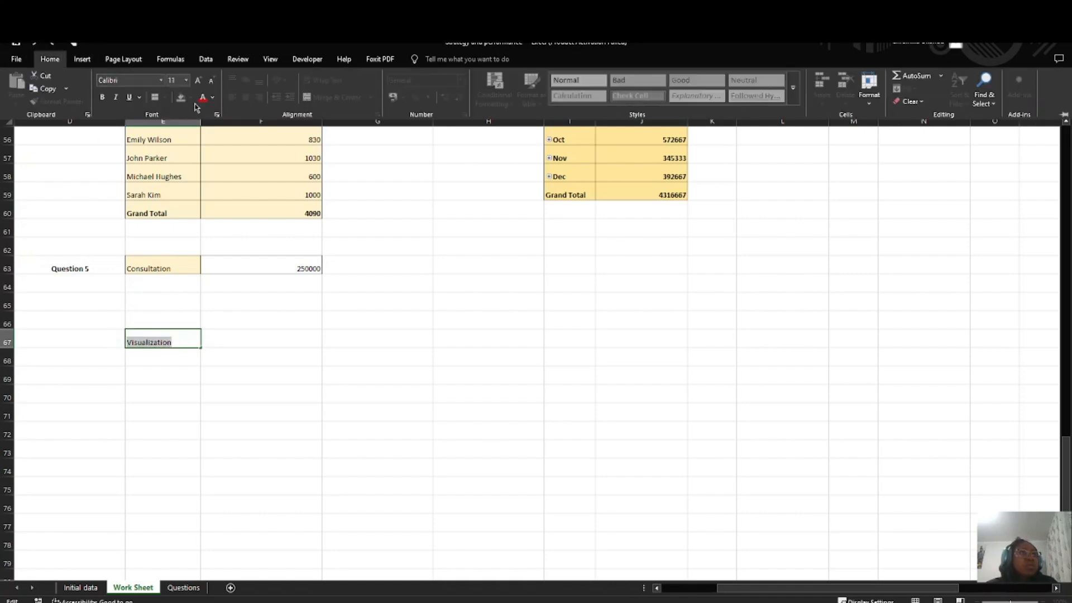
pyautogui.click(202, 97)
pyautogui.click(186, 80)
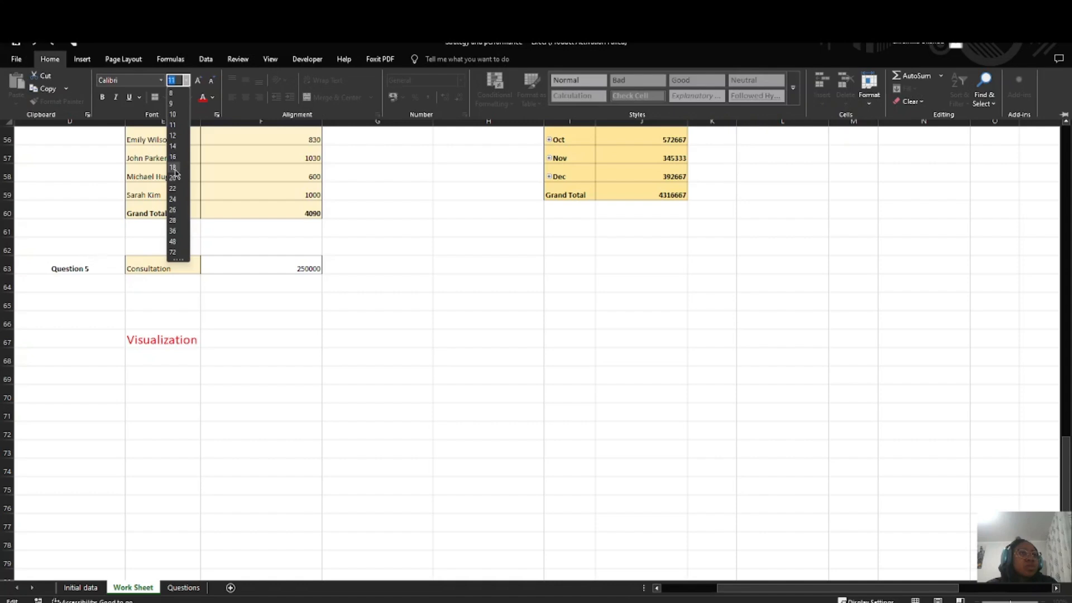
pyautogui.click(173, 167)
pyautogui.click(143, 363)
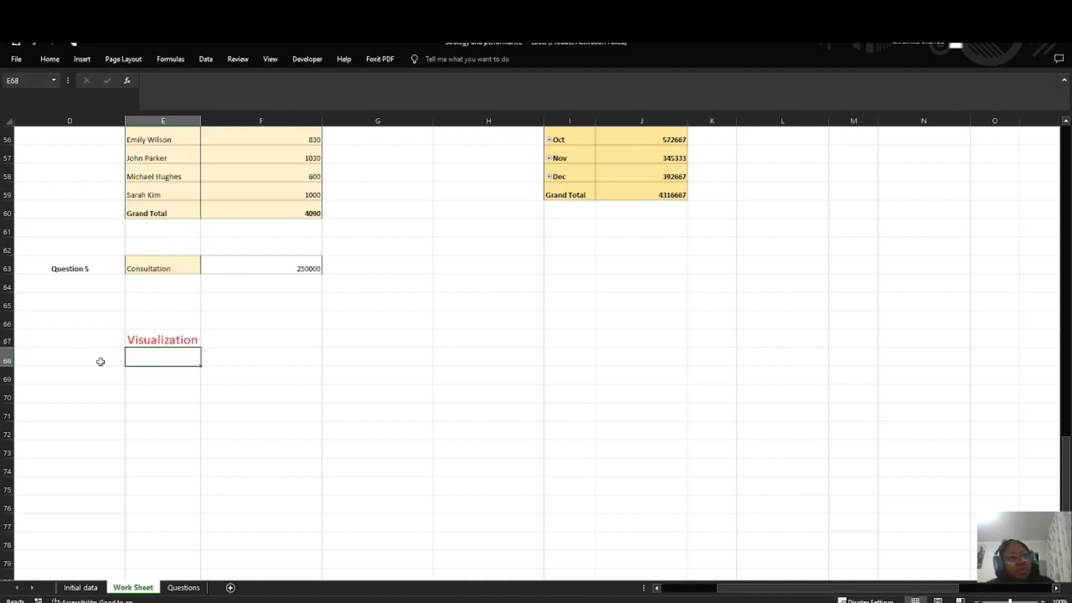
# Step: Label cell D68, below the Visualization heading row, as "Question 1"
pyautogui.doubleClick(82, 360)
pyautogui.write('Qu')
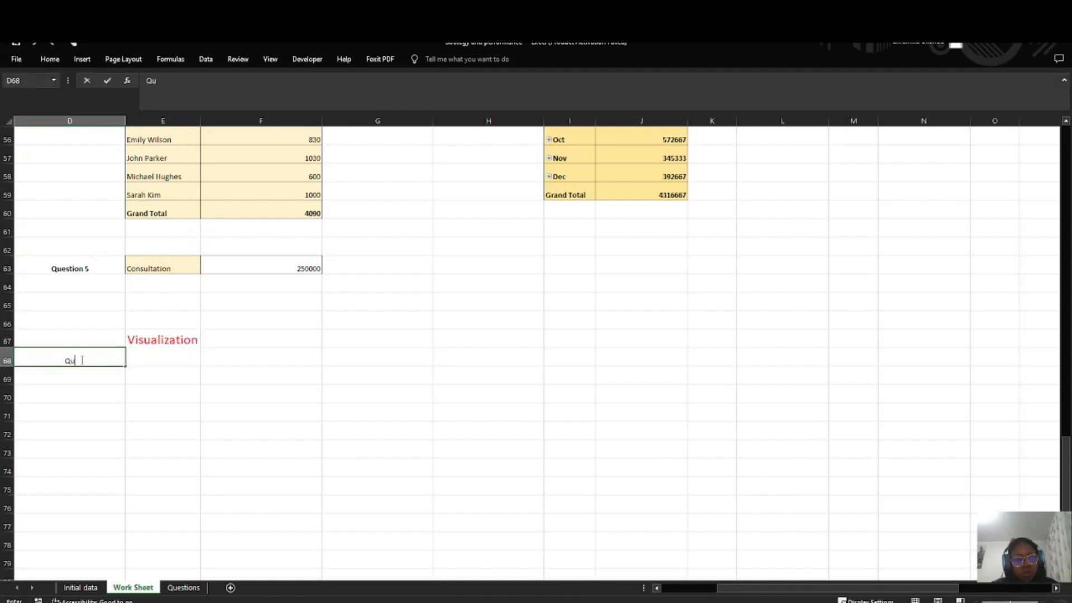
pyautogui.write('estion 1')
pyautogui.press('Return')
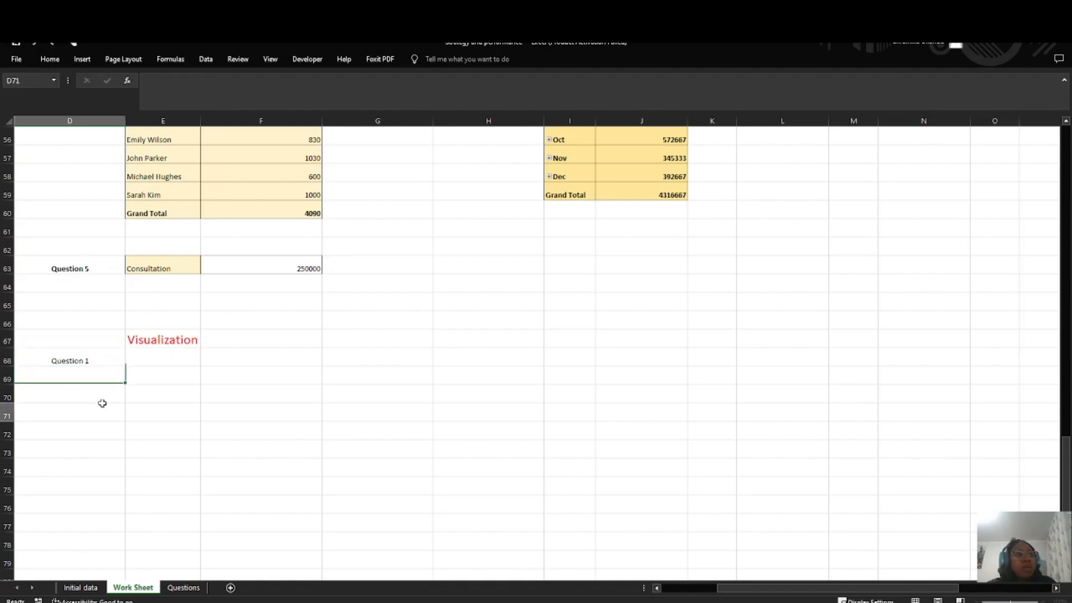
pyautogui.click(145, 355)
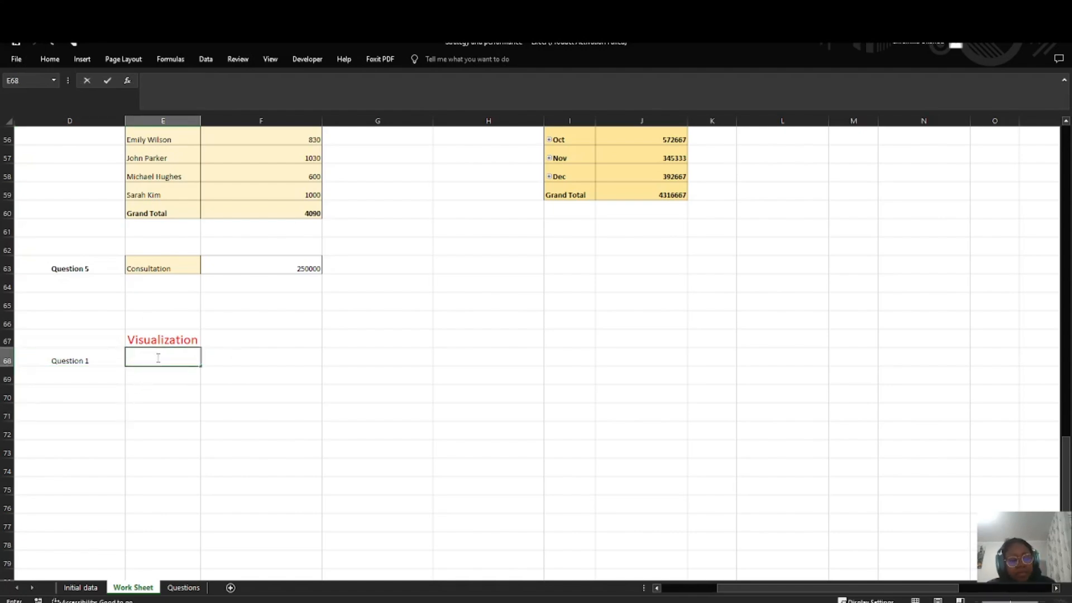
pyautogui.click(167, 396)
# Step: Copy the full dataset A1:M26, including its headers, and paste it at E68 beside the Question 1 label
pyautogui.scroll(18, 37, 196)
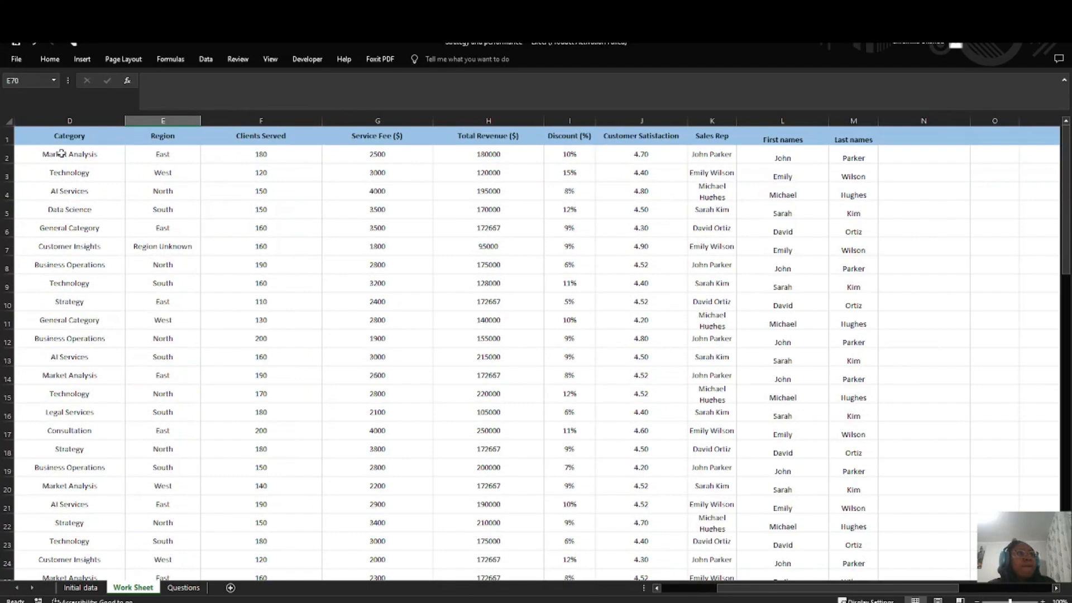
pyautogui.hscroll(-3, 61, 153)
pyautogui.moveTo(58, 136); pyautogui.dragTo(944, 538)
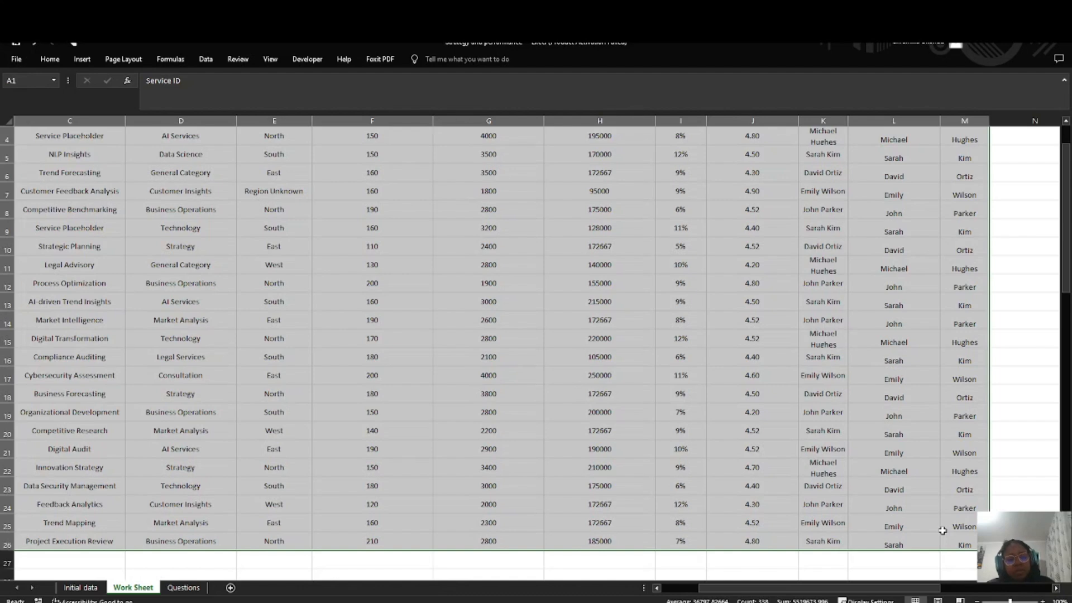
pyautogui.hotkey('ctrl', 'c')
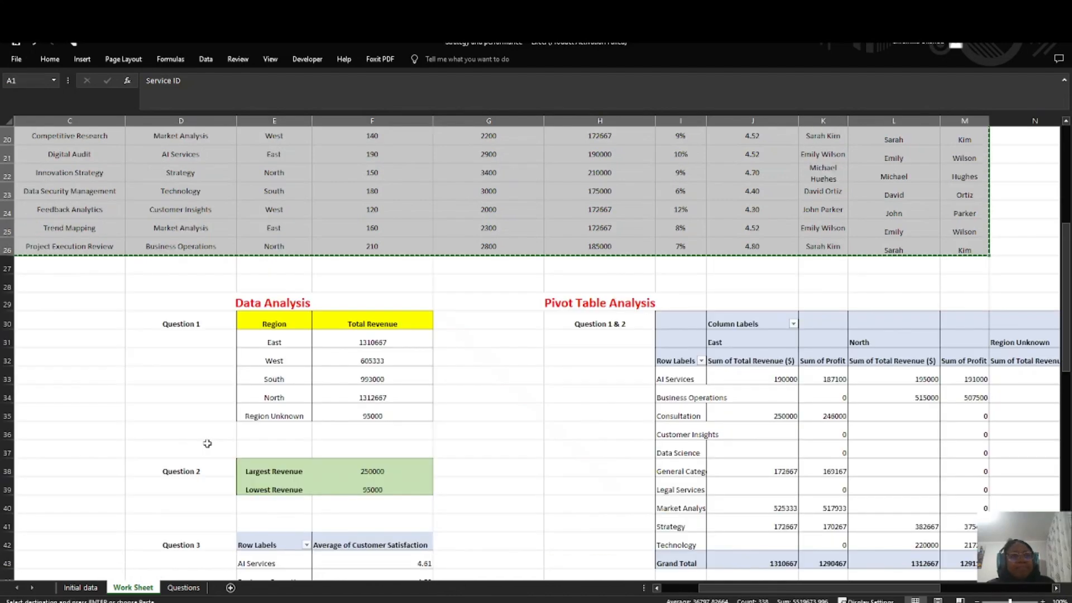
pyautogui.scroll(-10, 208, 443)
pyautogui.scroll(-5, 161, 405)
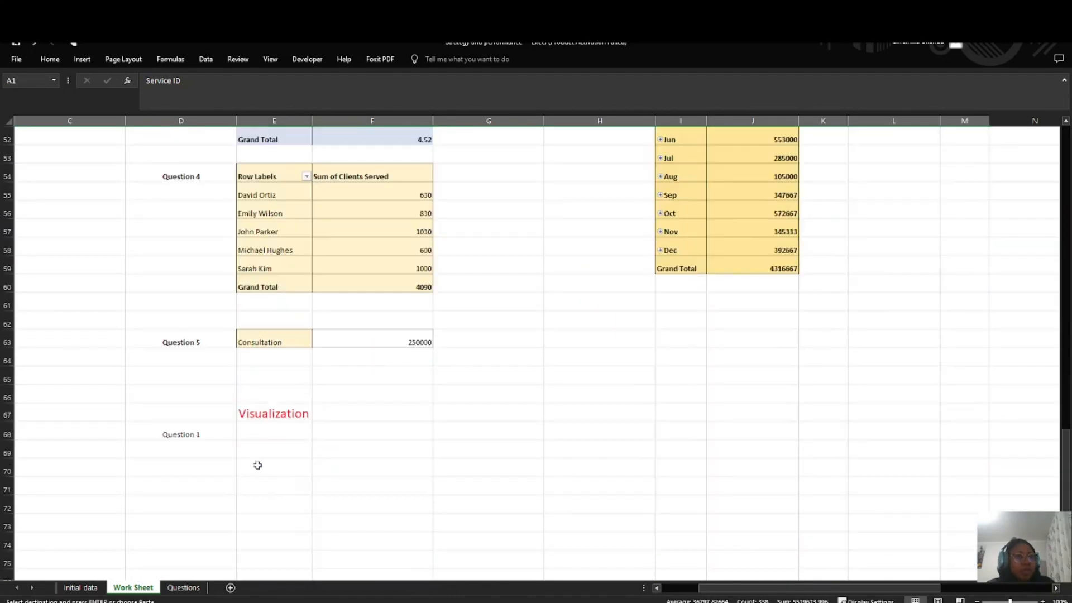
pyautogui.click(243, 428)
pyautogui.hotkey('ctrl', 'v')
pyautogui.scroll(-4, 286, 412)
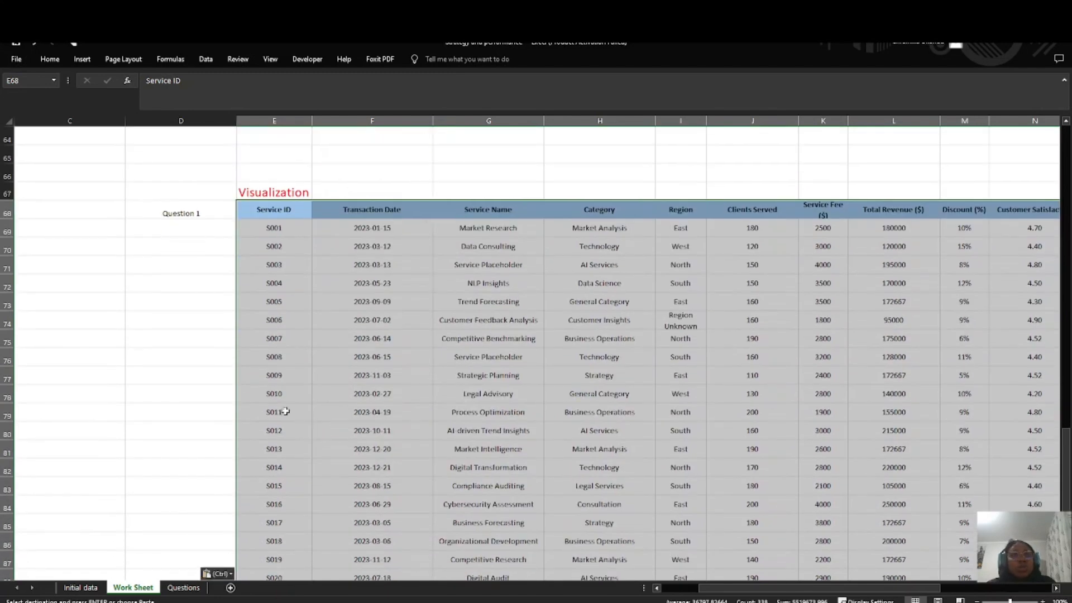
pyautogui.click(242, 266)
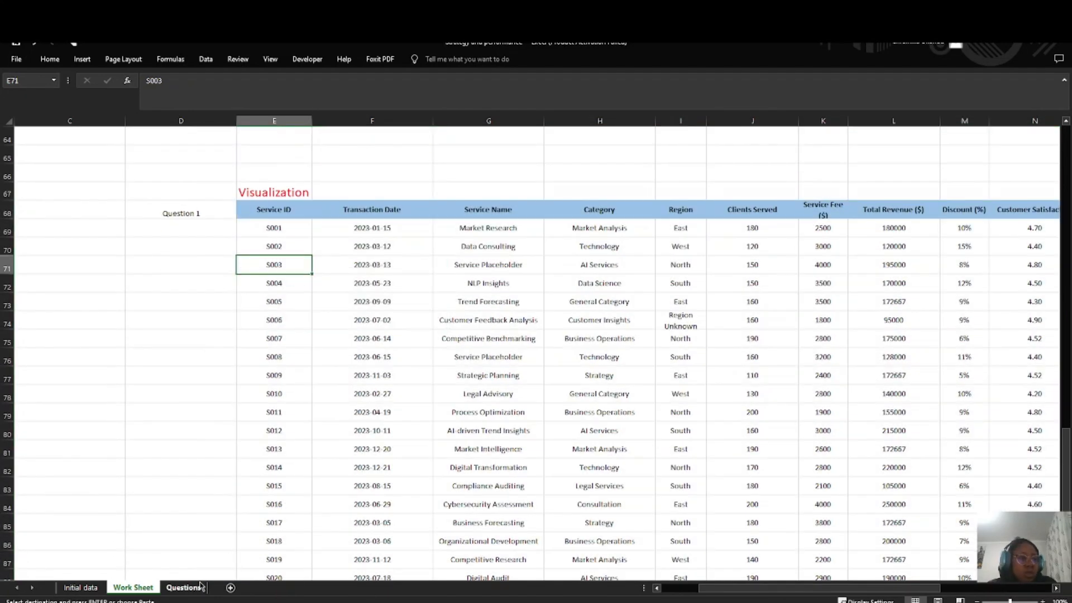
# Step: Check the first Data Visualization task in the full text on the Questions sheet and return to Work Sheet
pyautogui.click(183, 588)
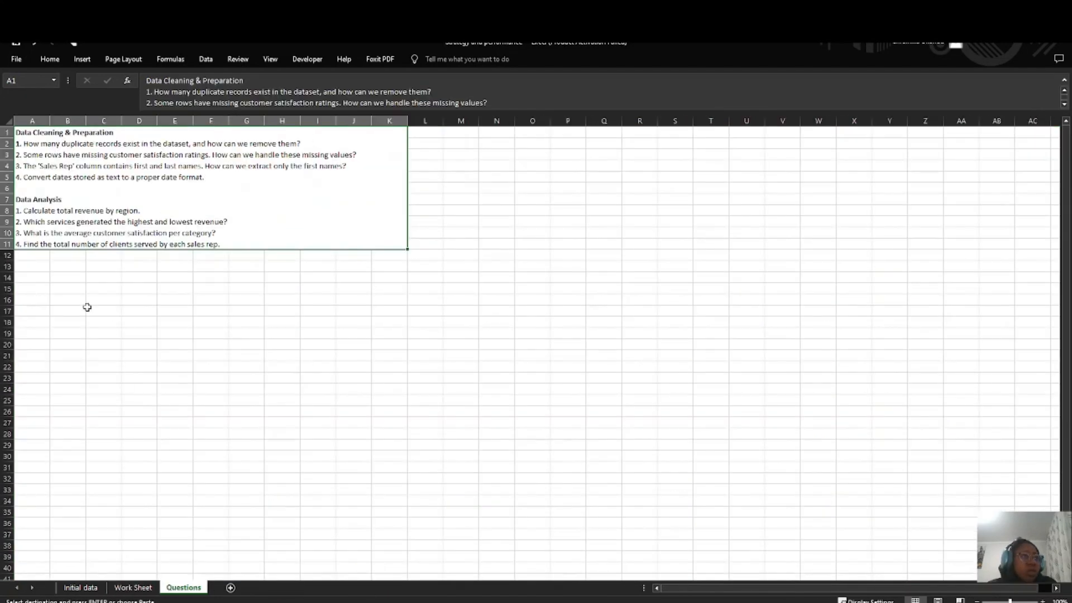
pyautogui.doubleClick(241, 243)
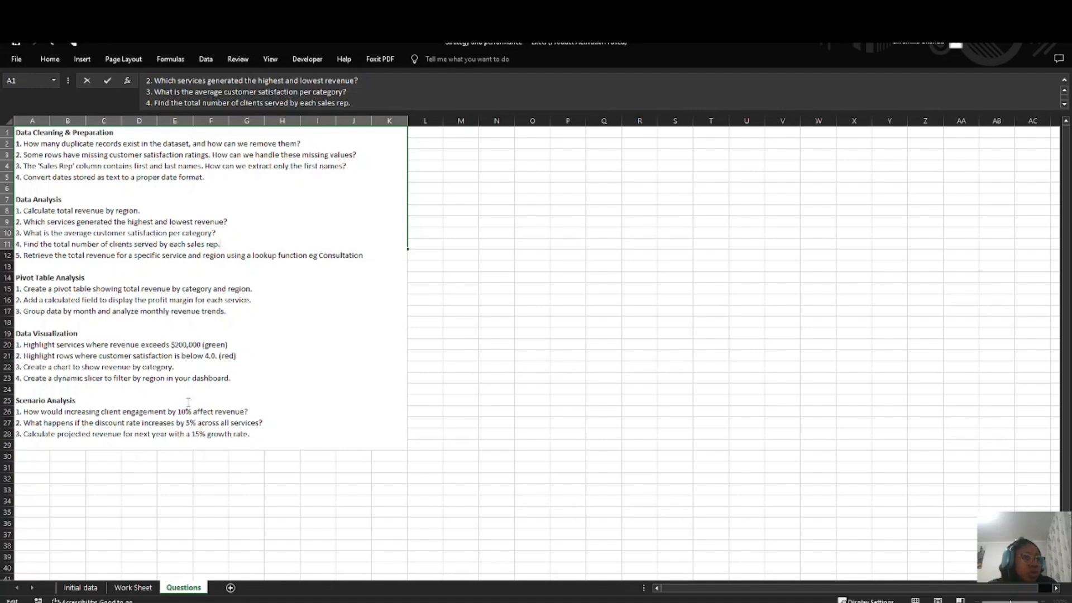
pyautogui.click(133, 588)
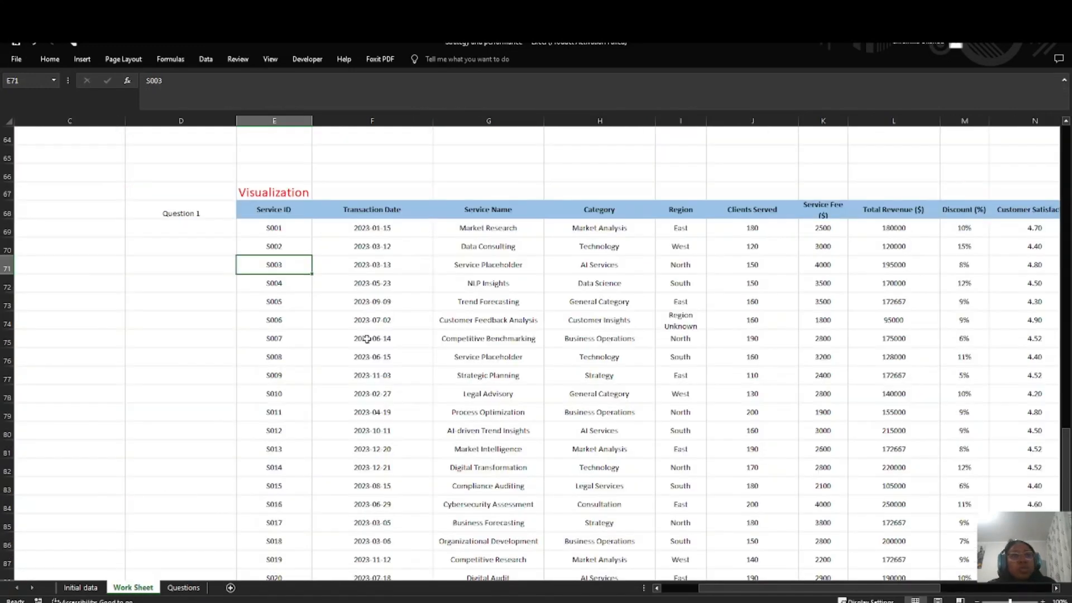
# Step: Highlight Total Revenue values in L69:L93 that are greater than 200000 using Green Fill with Dark Green Text
pyautogui.click(286, 222)
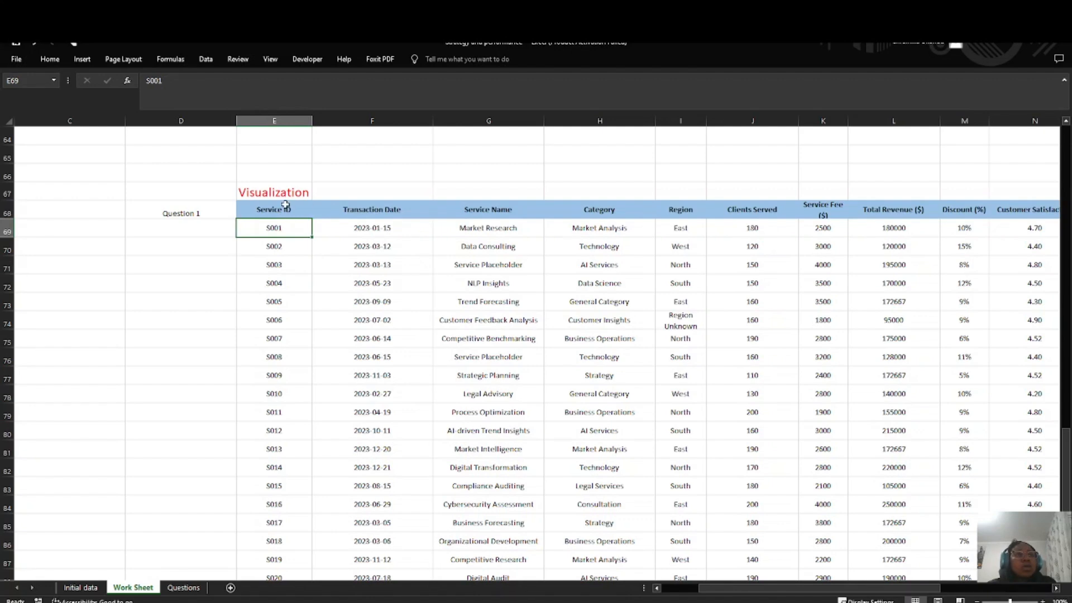
pyautogui.moveTo(285, 205); pyautogui.dragTo(894, 506)
pyautogui.click(894, 486)
pyautogui.click(885, 210)
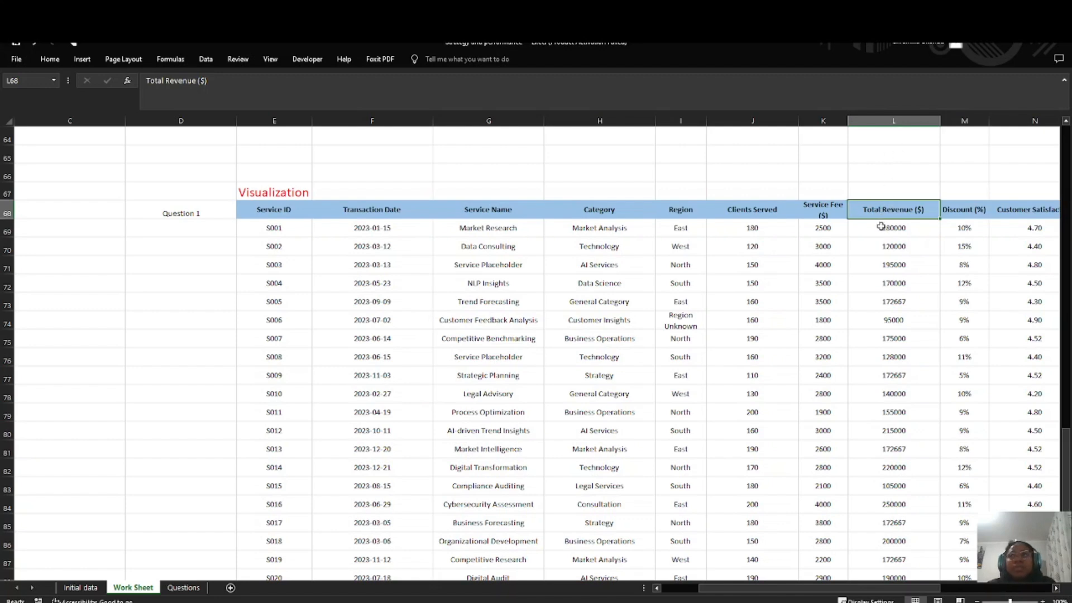
pyautogui.moveTo(888, 228); pyautogui.dragTo(904, 586)
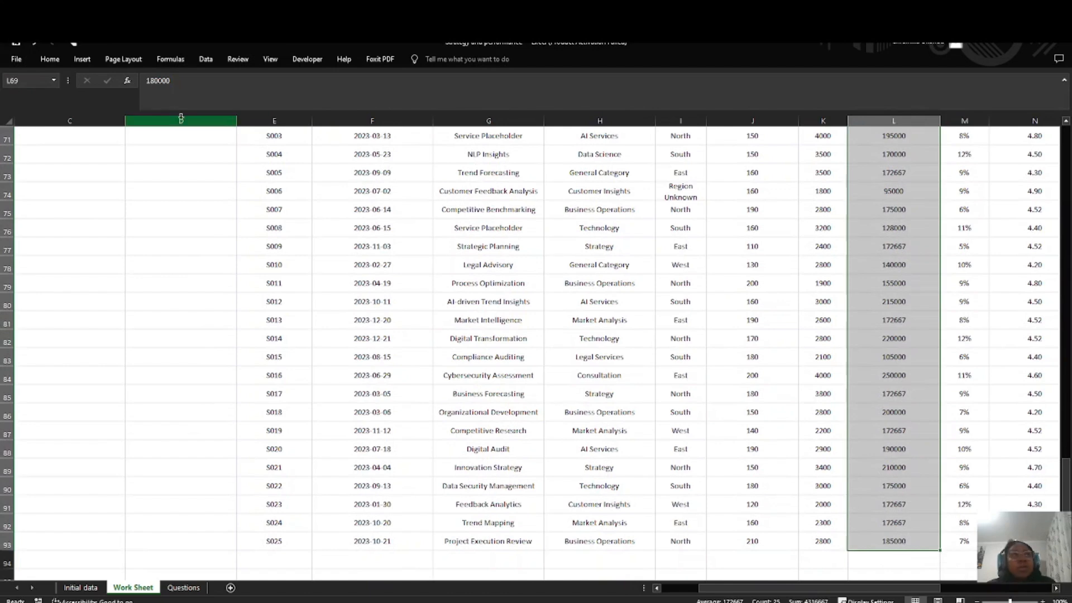
pyautogui.click(50, 59)
pyautogui.click(494, 89)
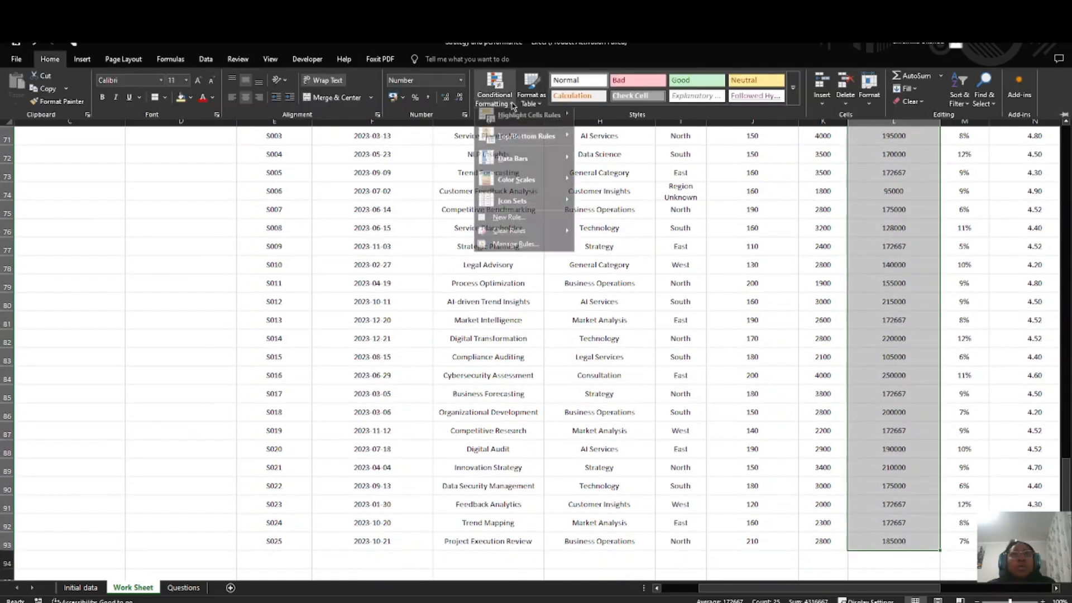
pyautogui.moveTo(560, 124)
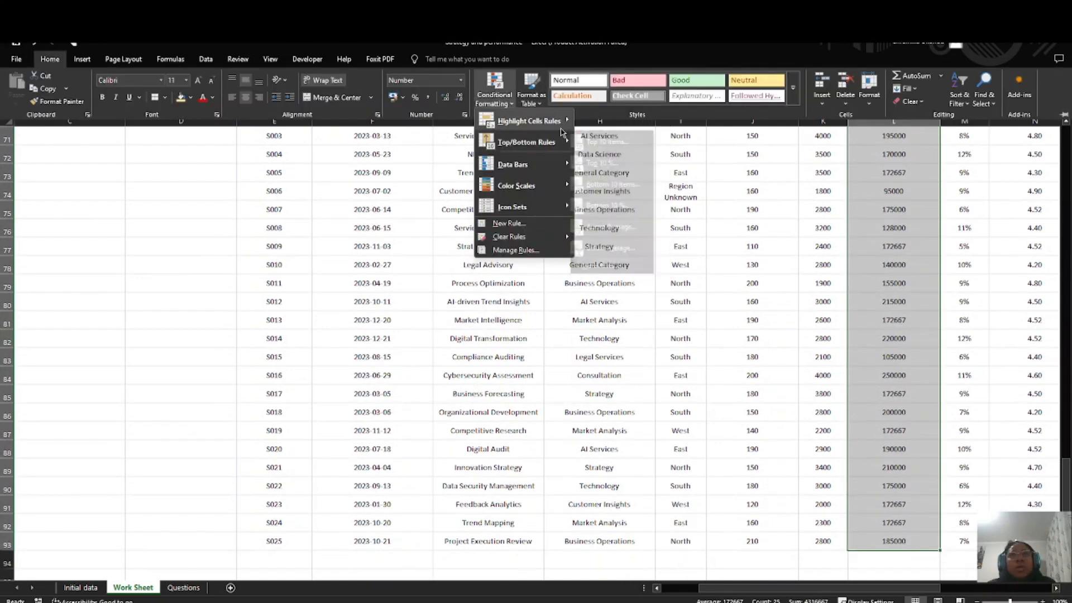
pyautogui.click(617, 120)
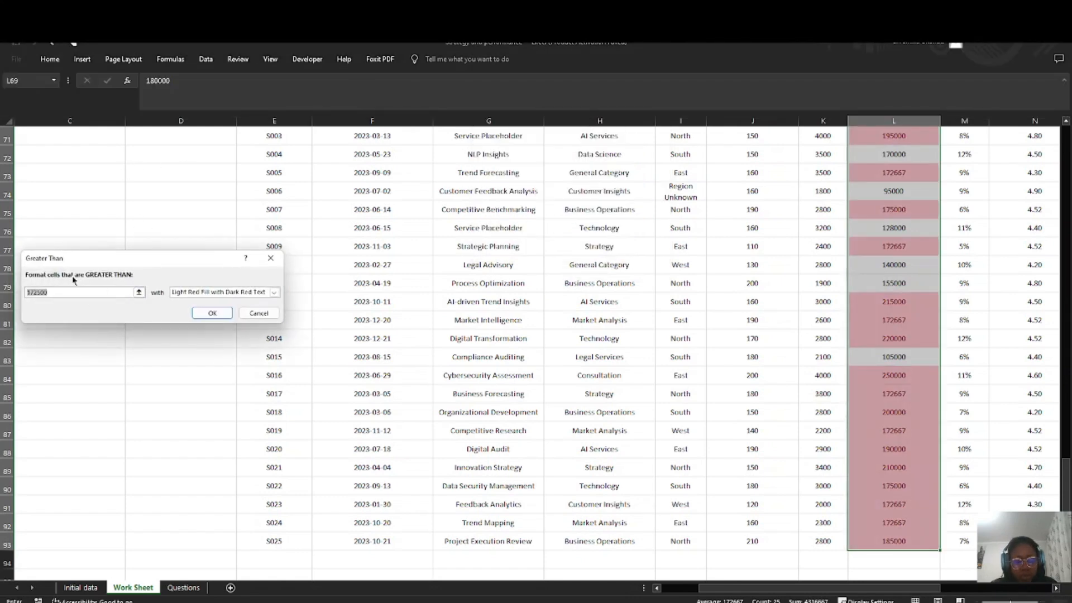
pyautogui.write('200000')
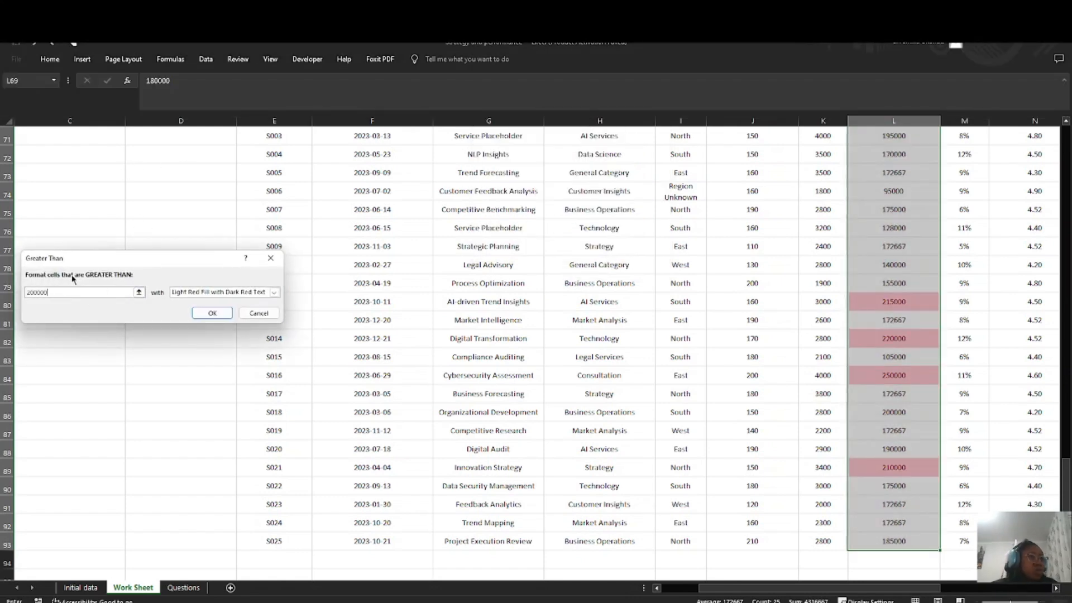
pyautogui.click(212, 293)
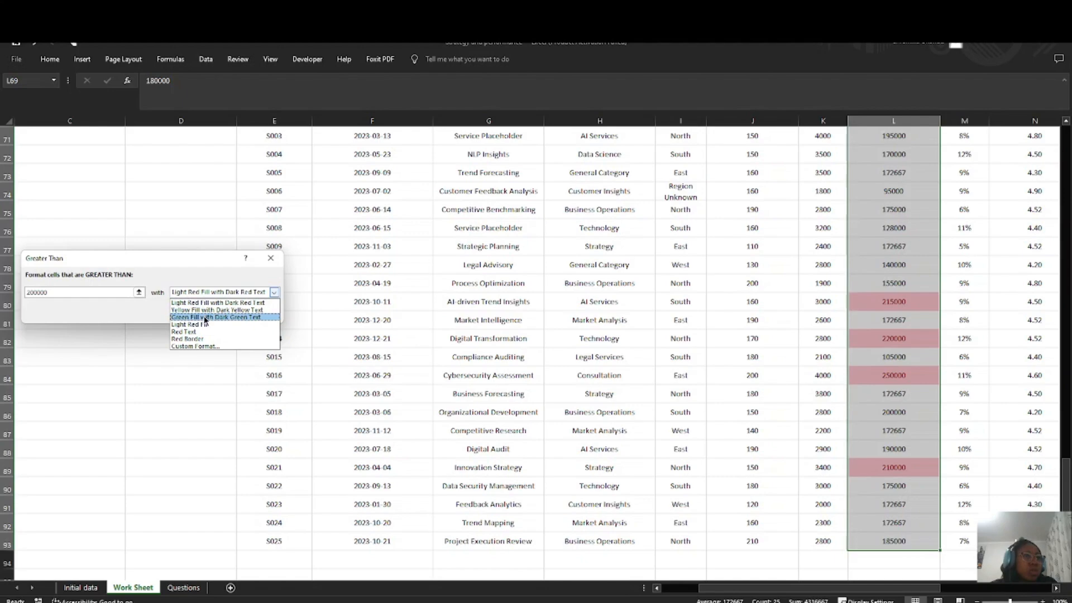
pyautogui.click(206, 317)
pyautogui.click(207, 313)
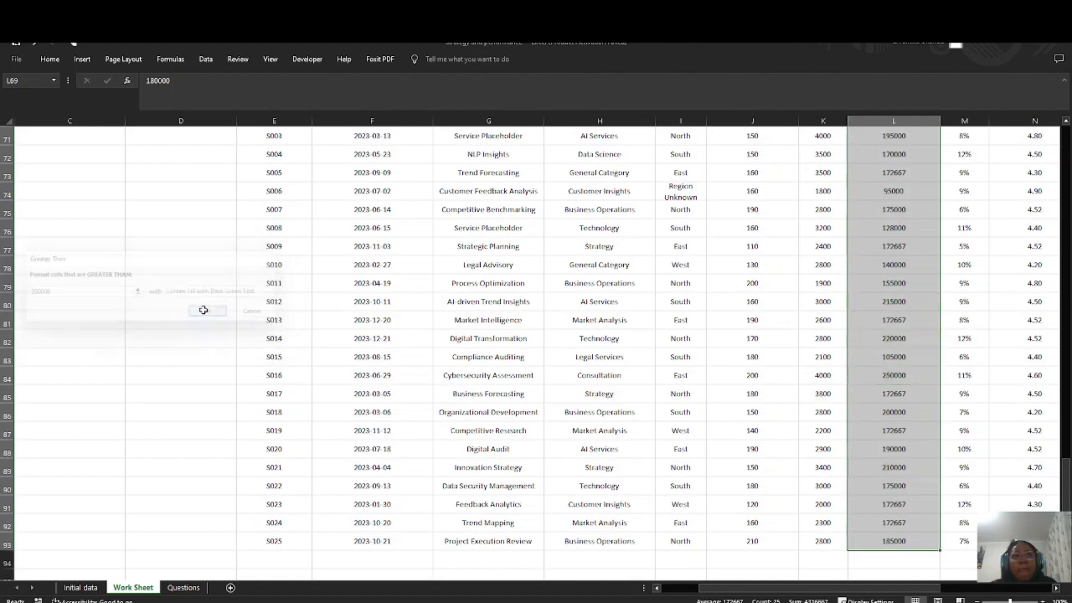
# Step: Review the conditional formatting in the Total Revenue column against the rest of the pasted table
pyautogui.scroll(3, 680, 330)
pyautogui.scroll(-1, 680, 329)
pyautogui.scroll(3, 680, 328)
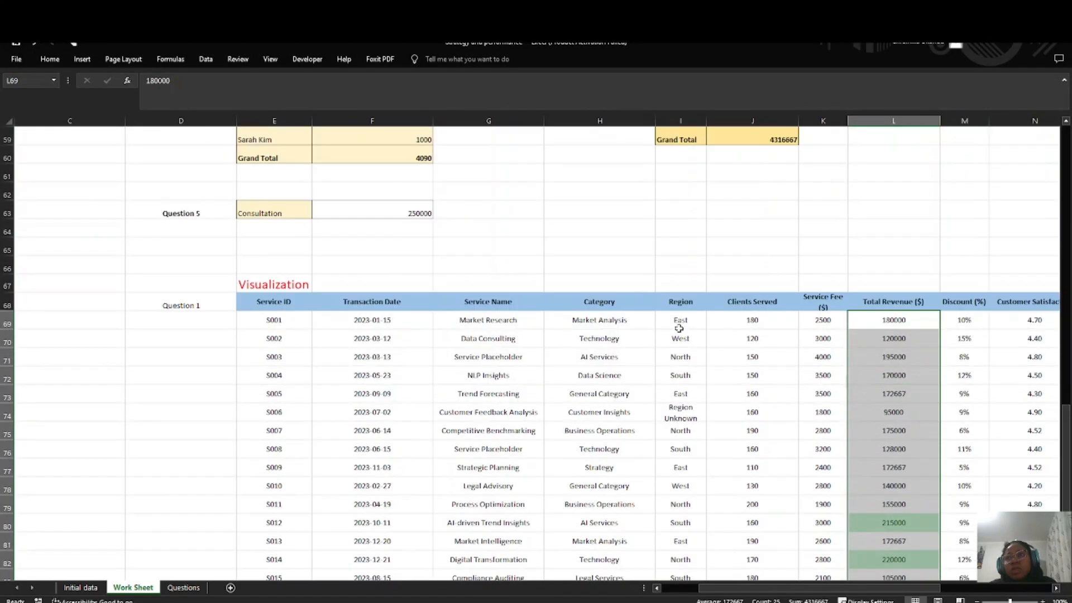
pyautogui.scroll(-4, 678, 328)
pyautogui.scroll(3, 678, 329)
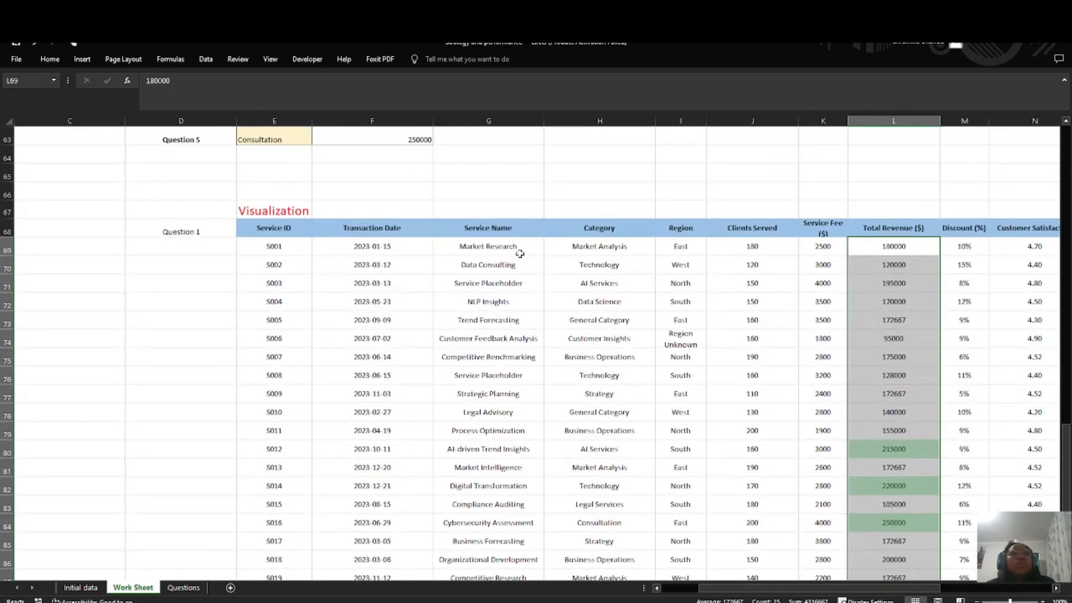
pyautogui.scroll(-4, 347, 297)
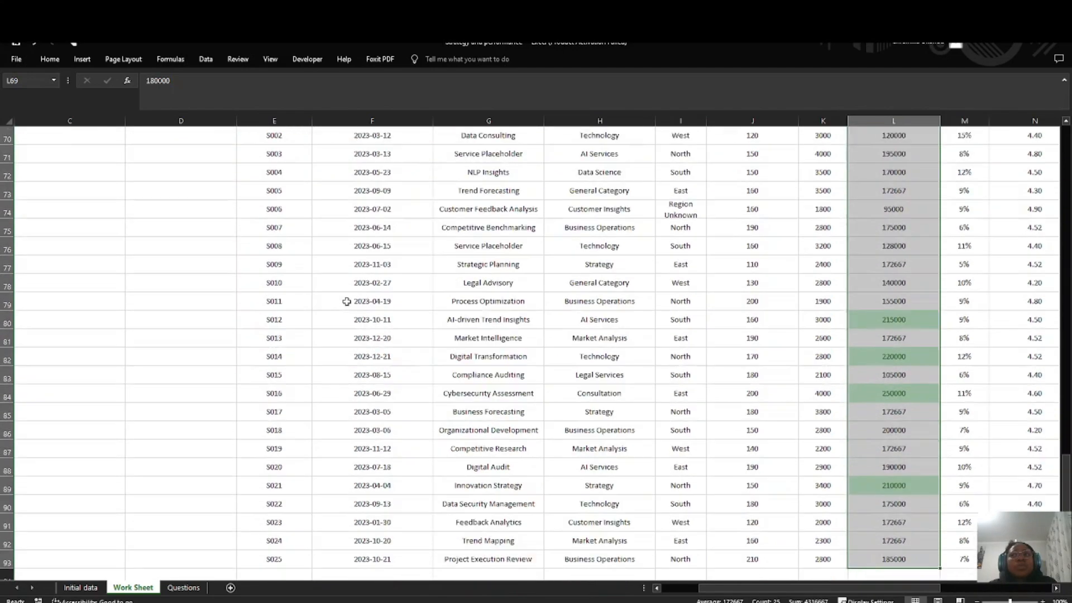
pyautogui.click(351, 335)
pyautogui.scroll(10, 335, 332)
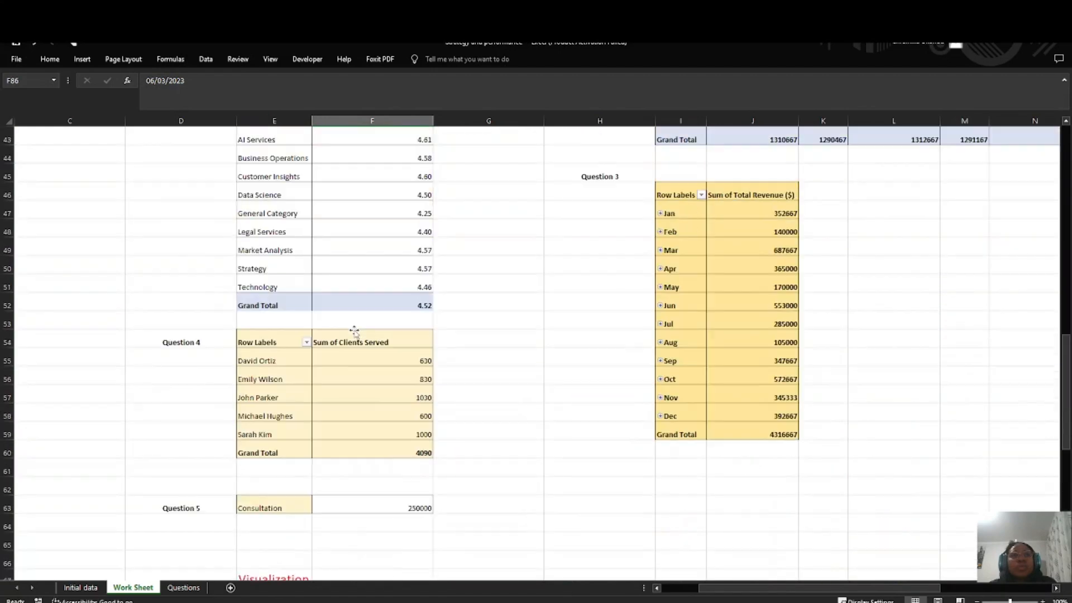
# Step: Apply borders to all cells of the pasted table E68:Q93, including its header row
pyautogui.scroll(-5, 318, 331)
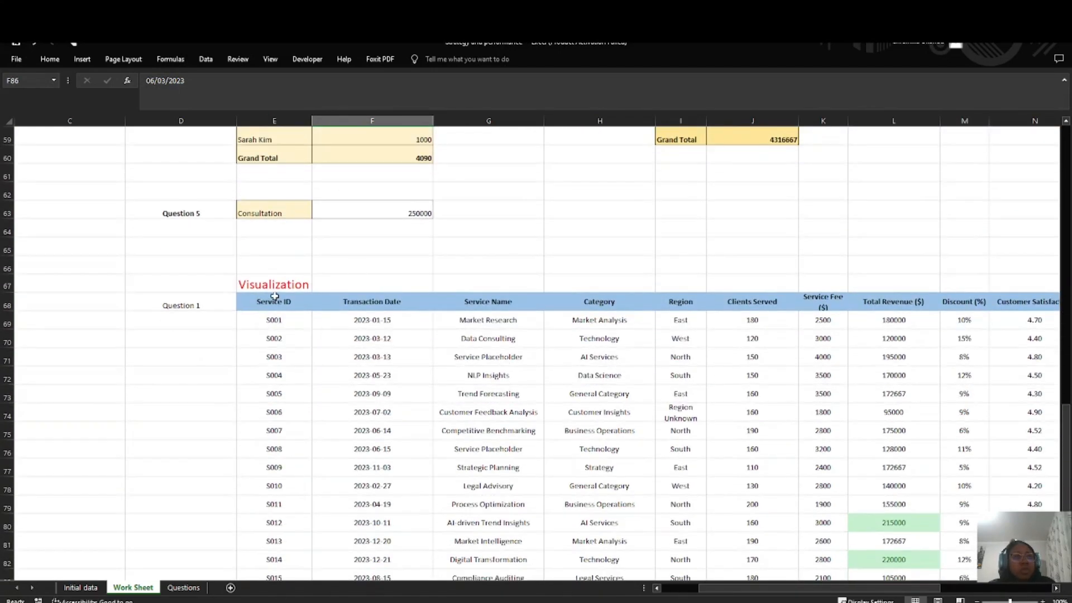
pyautogui.moveTo(274, 297); pyautogui.dragTo(835, 541)
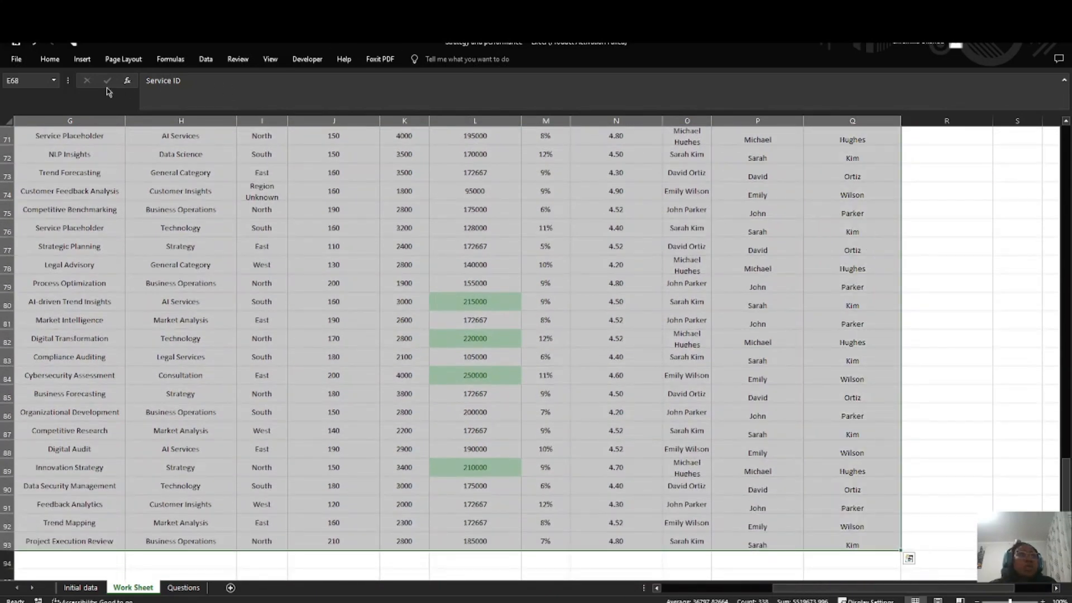
pyautogui.click(54, 61)
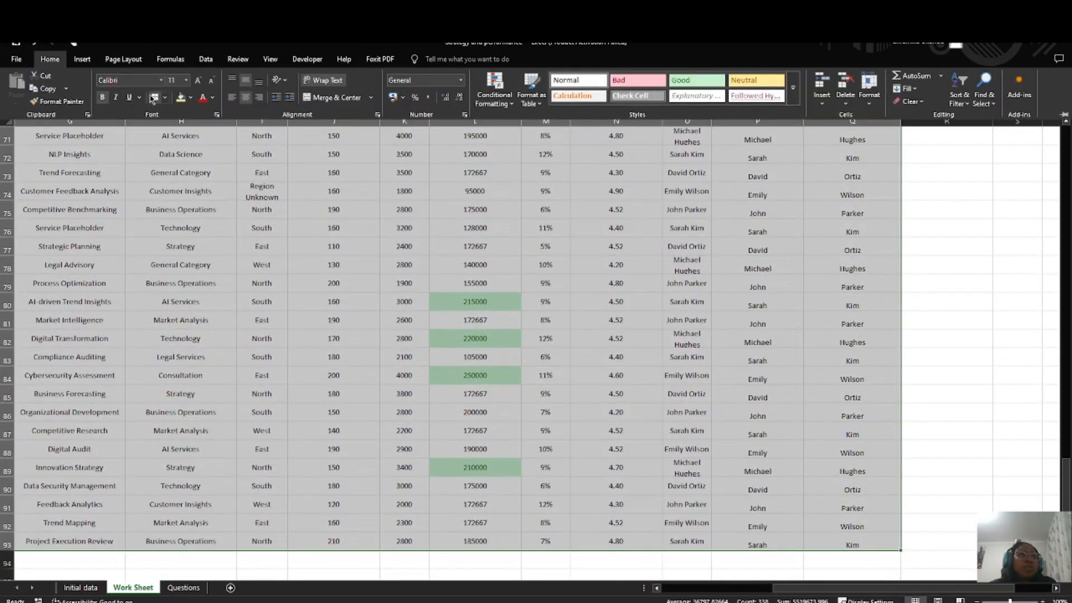
pyautogui.click(153, 98)
pyautogui.scroll(-3, 564, 404)
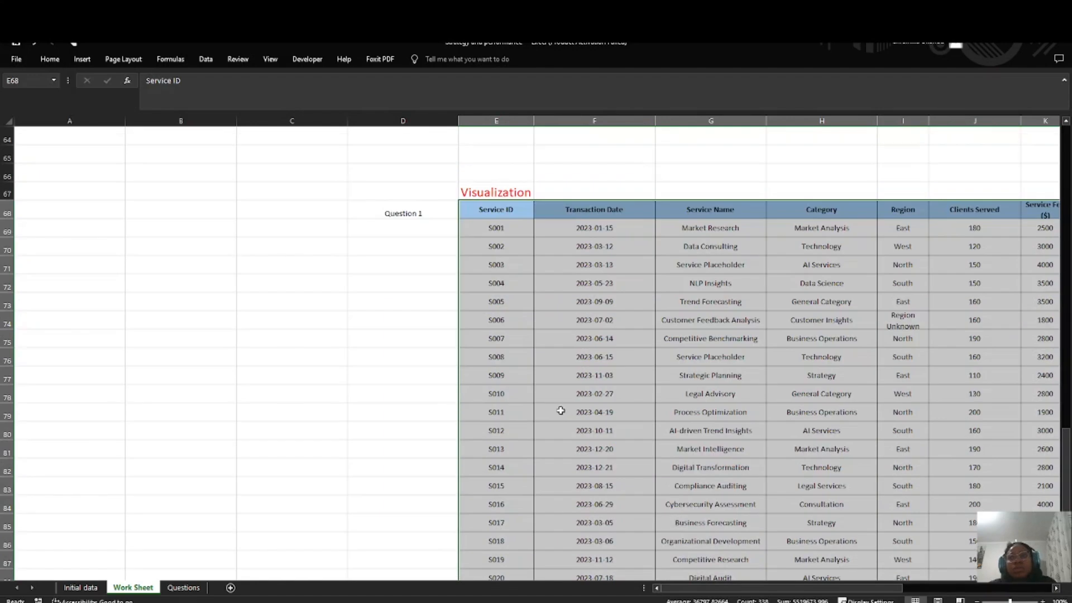
pyautogui.scroll(2, 561, 406)
pyautogui.hscroll(1, 561, 407)
pyautogui.scroll(-7, 611, 414)
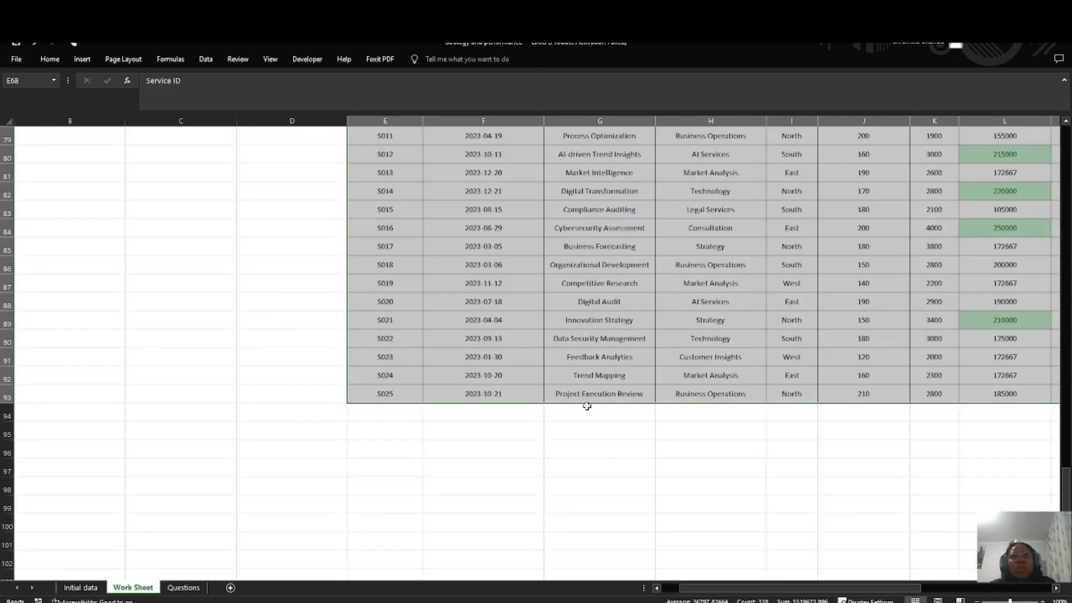
pyautogui.click(389, 416)
# Step: Make the "Question 1" label in D68 bold
pyautogui.scroll(1, 360, 417)
pyautogui.scroll(6, 358, 413)
pyautogui.scroll(-2, 352, 410)
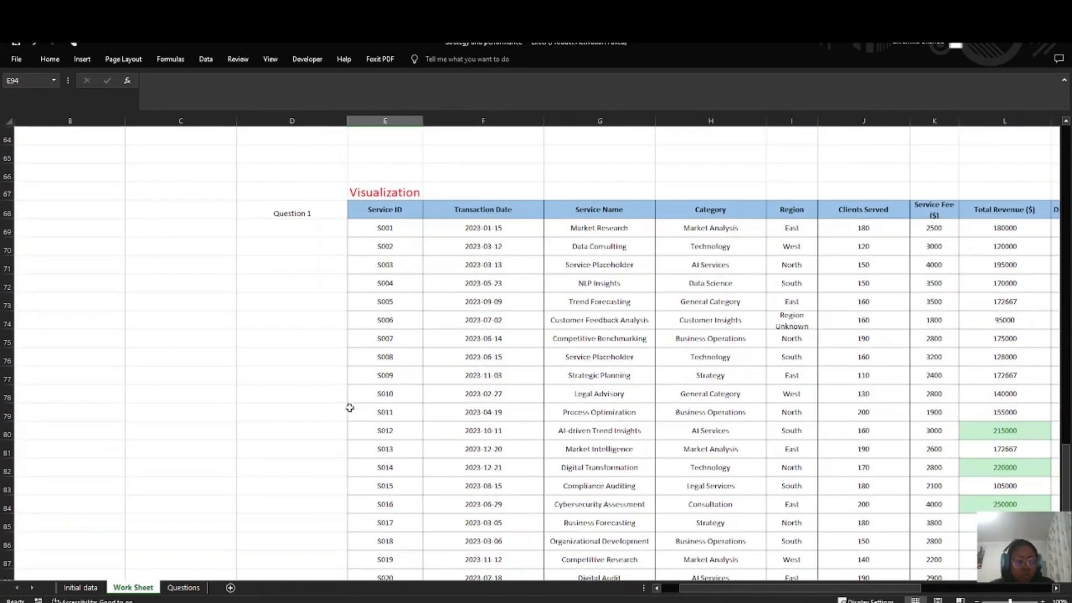
pyautogui.click(300, 213)
pyautogui.hotkey('ctrl', 'b')
pyautogui.click(343, 289)
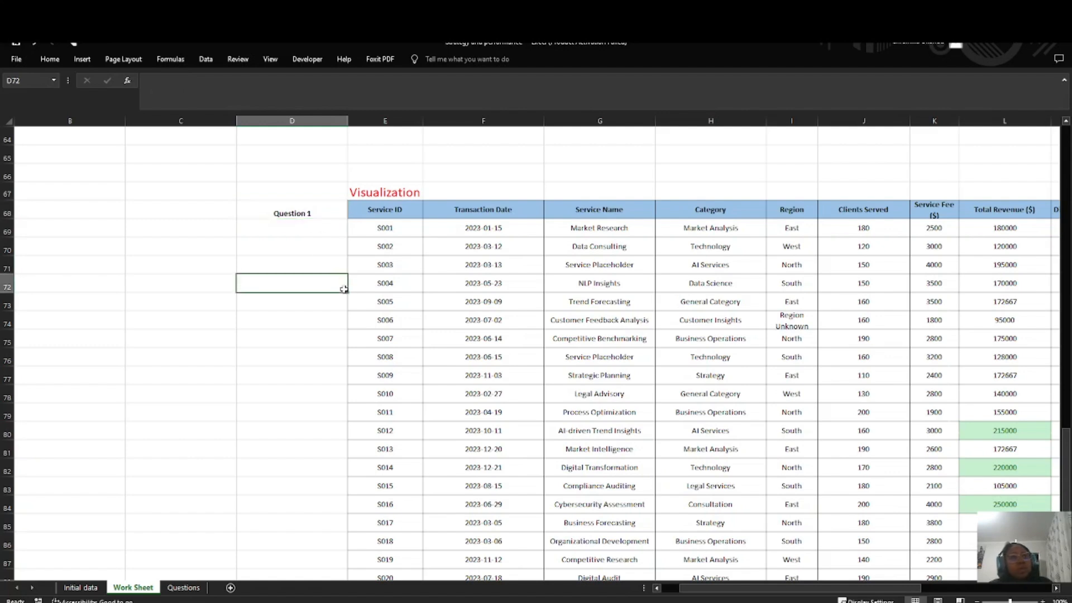
# Step: Check the second Data Visualization task in the full text on the Questions sheet and return to Work Sheet
pyautogui.scroll(-3, 308, 401)
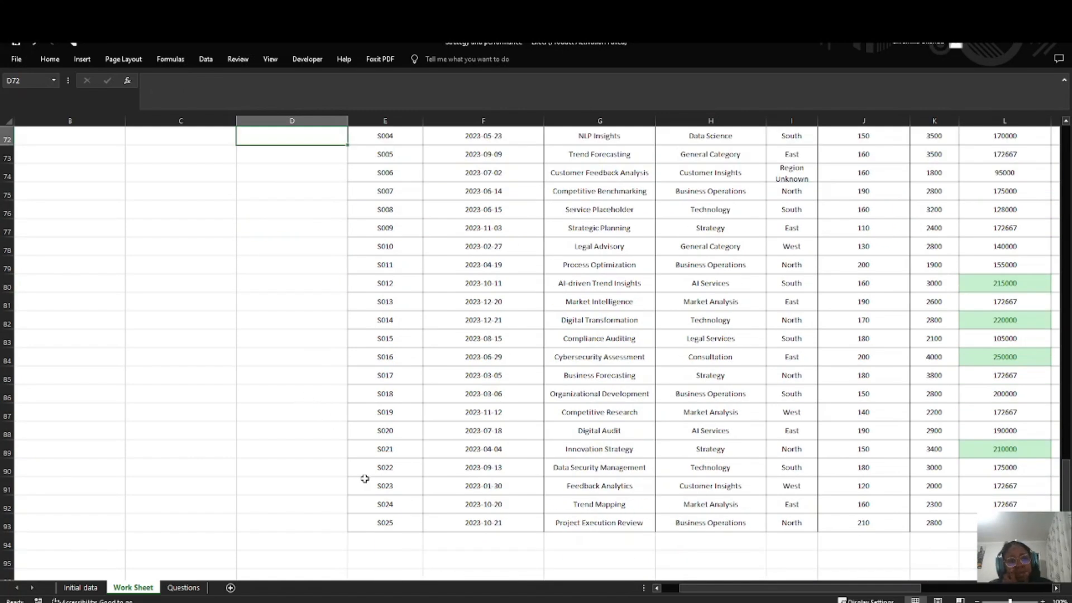
pyautogui.click(193, 586)
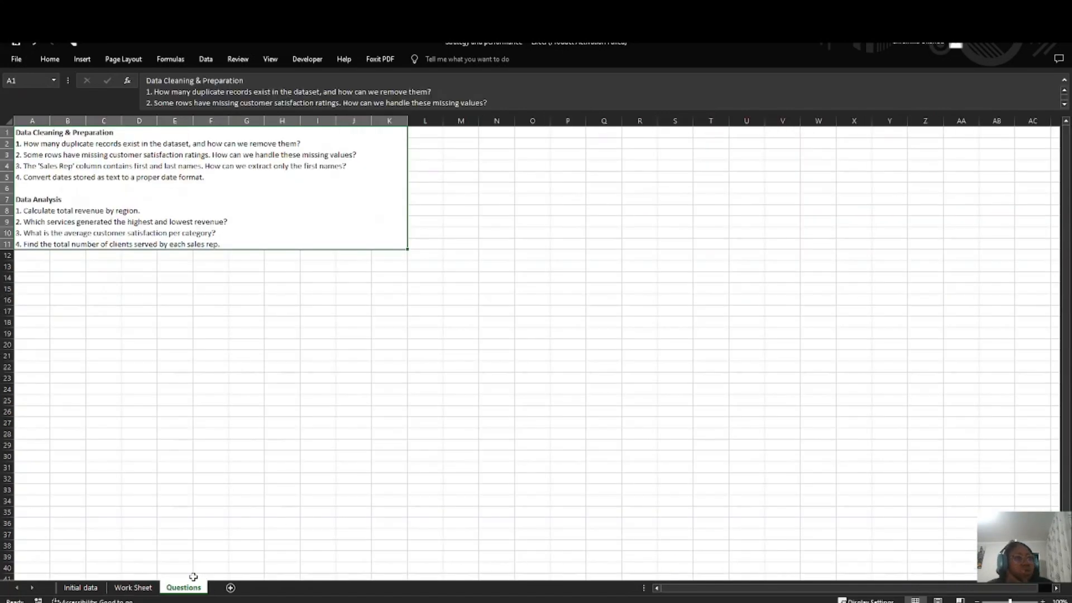
pyautogui.doubleClick(260, 241)
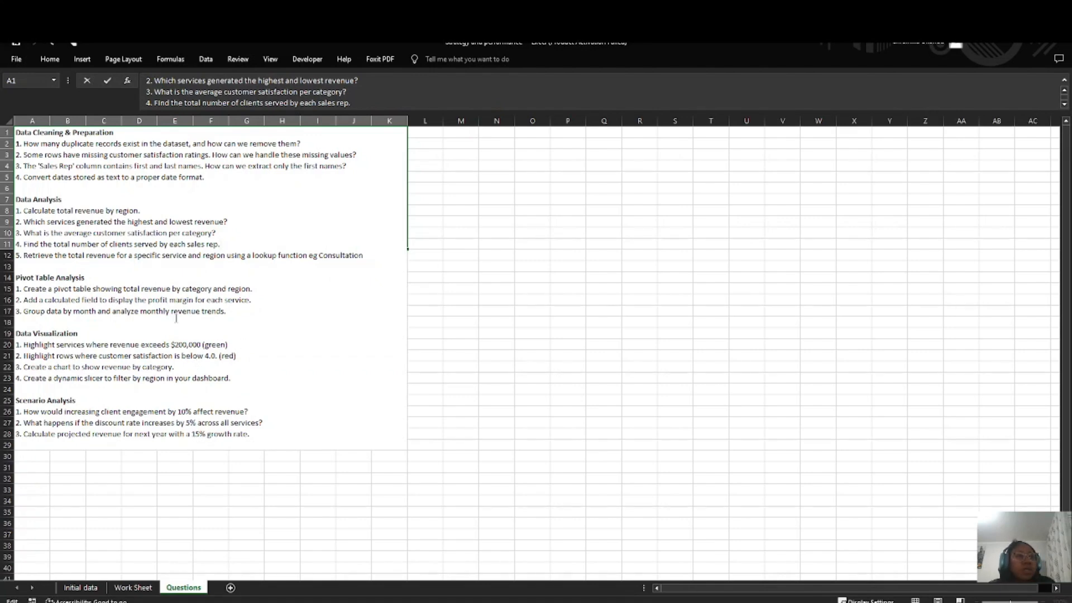
pyautogui.click(132, 587)
pyautogui.scroll(-3, 290, 447)
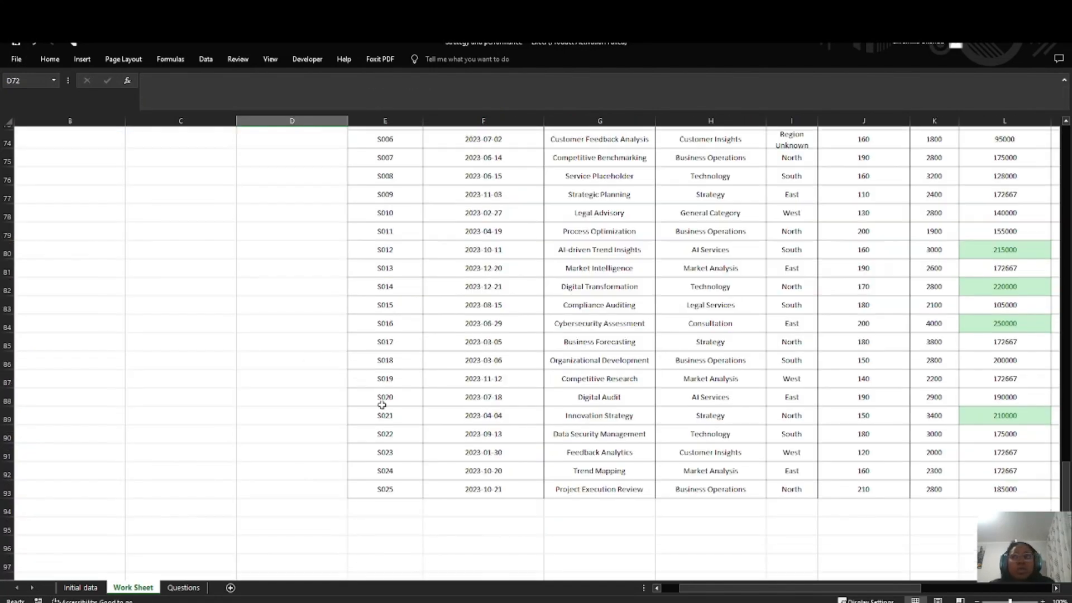
# Step: Extend the label in D68 to read "Question 1, 2"
pyautogui.scroll(8, 362, 405)
pyautogui.scroll(-2, 437, 397)
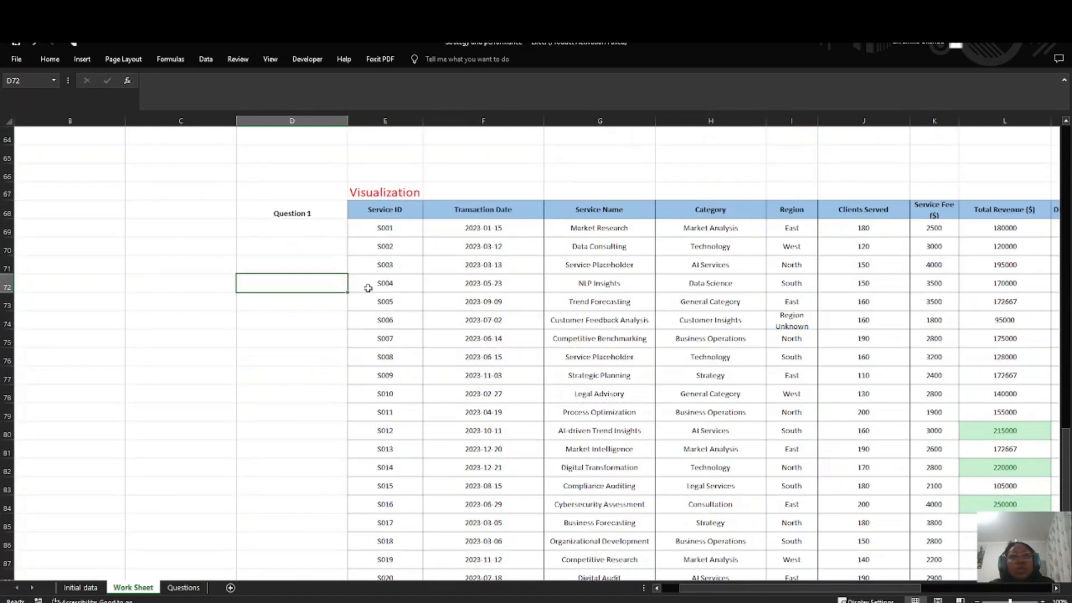
pyautogui.doubleClick(325, 211)
pyautogui.write(', 2')
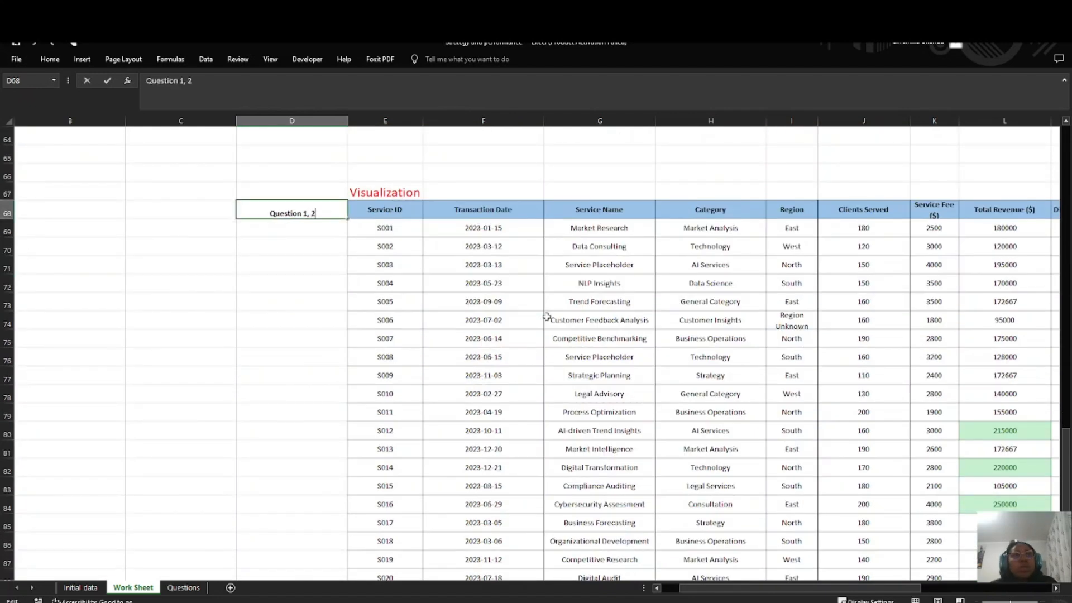
pyautogui.click(472, 301)
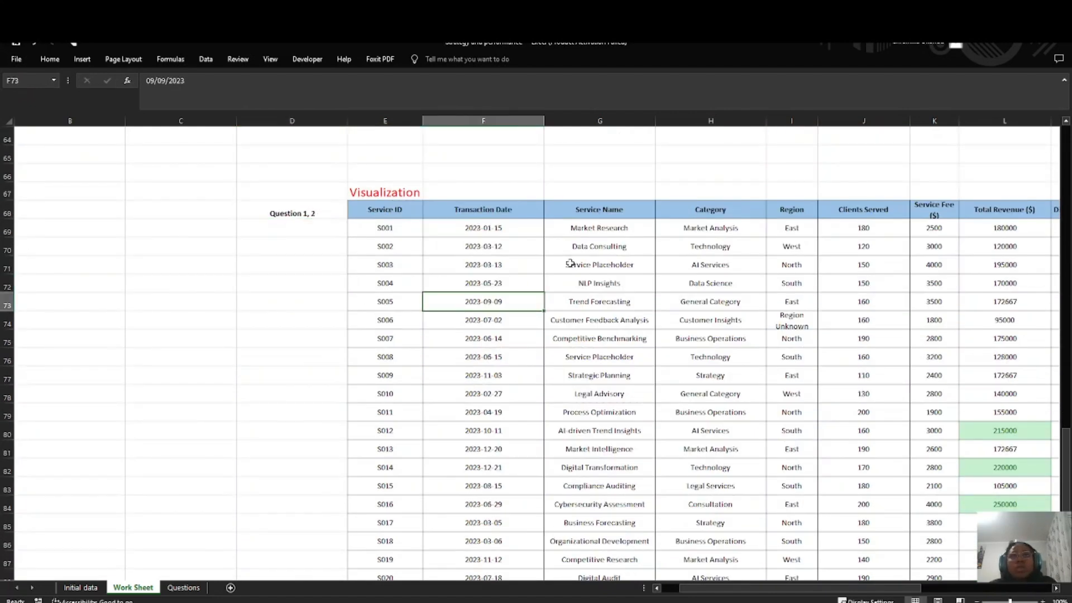
# Step: Select the Customer Satisfaction values N69:N93 in the Visualization table and look through them
pyautogui.scroll(3, 717, 263)
pyautogui.scroll(-4, 726, 268)
pyautogui.hscroll(6, 754, 280)
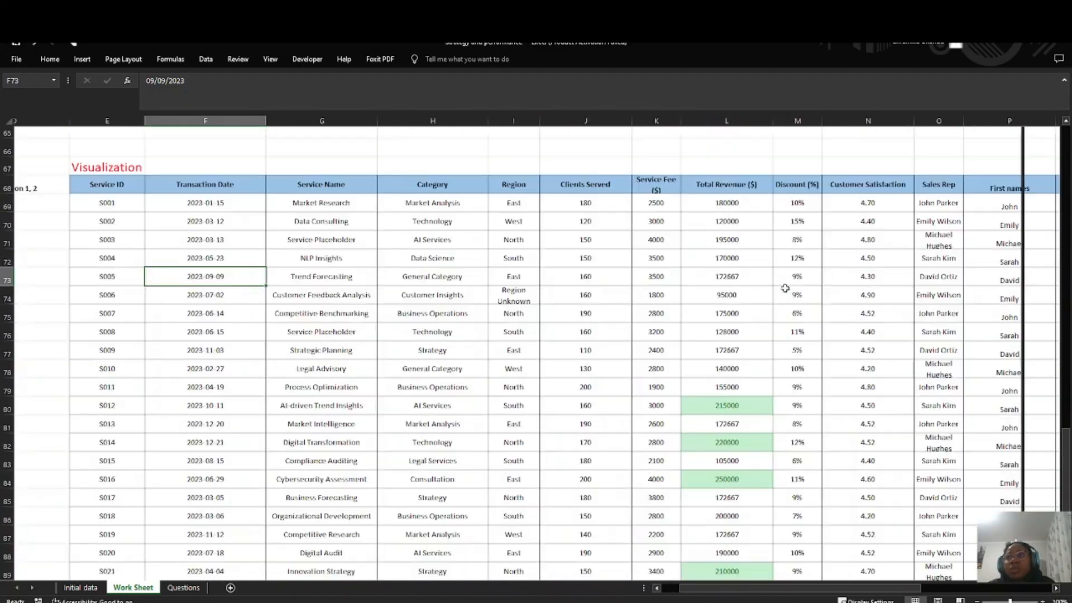
pyautogui.hscroll(1, 786, 288)
pyautogui.moveTo(719, 187); pyautogui.dragTo(746, 543)
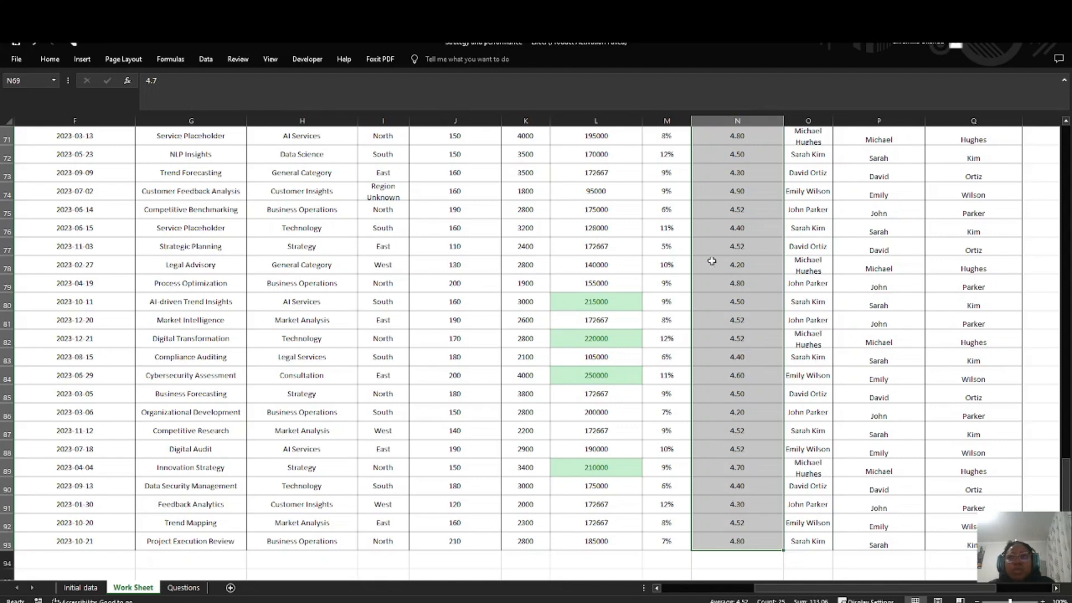
pyautogui.scroll(2, 760, 189)
pyautogui.scroll(-3, 171, 523)
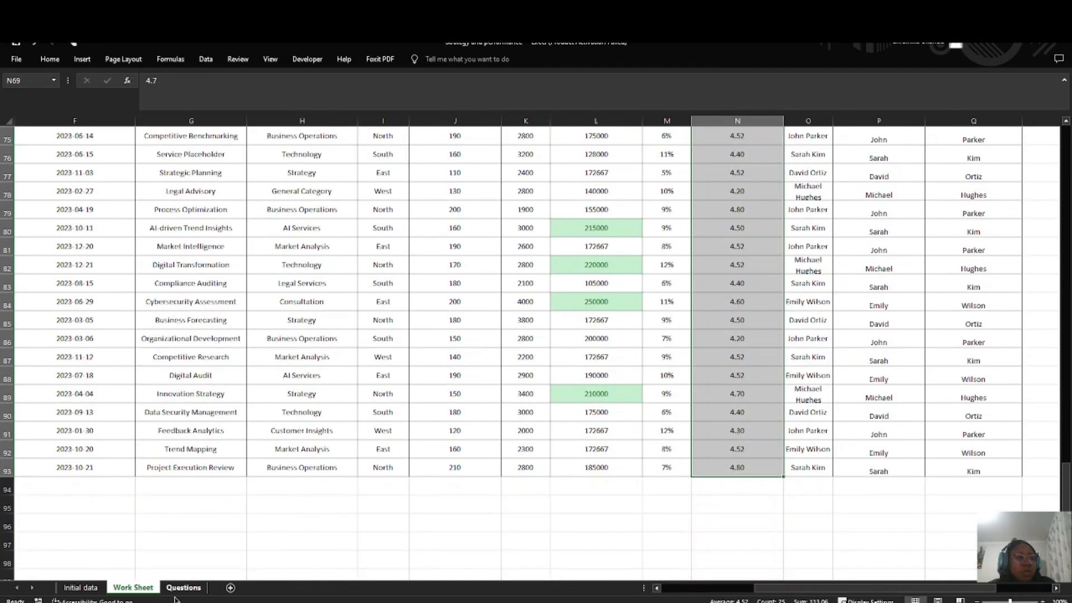
# Step: On the Questions sheet, set the customer satisfaction threshold in Data Visualization task 2 to 4.5, and return to the Customer Satisfaction column on Work Sheet
pyautogui.click(181, 589)
pyautogui.scroll(-3, 228, 236)
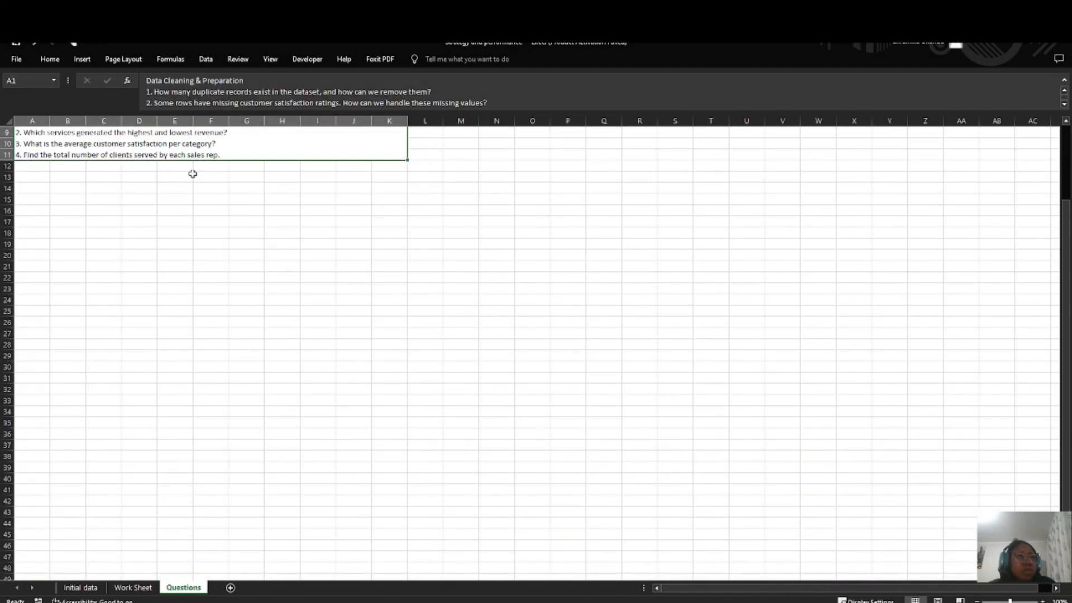
pyautogui.scroll(2, 192, 173)
pyautogui.doubleClick(244, 189)
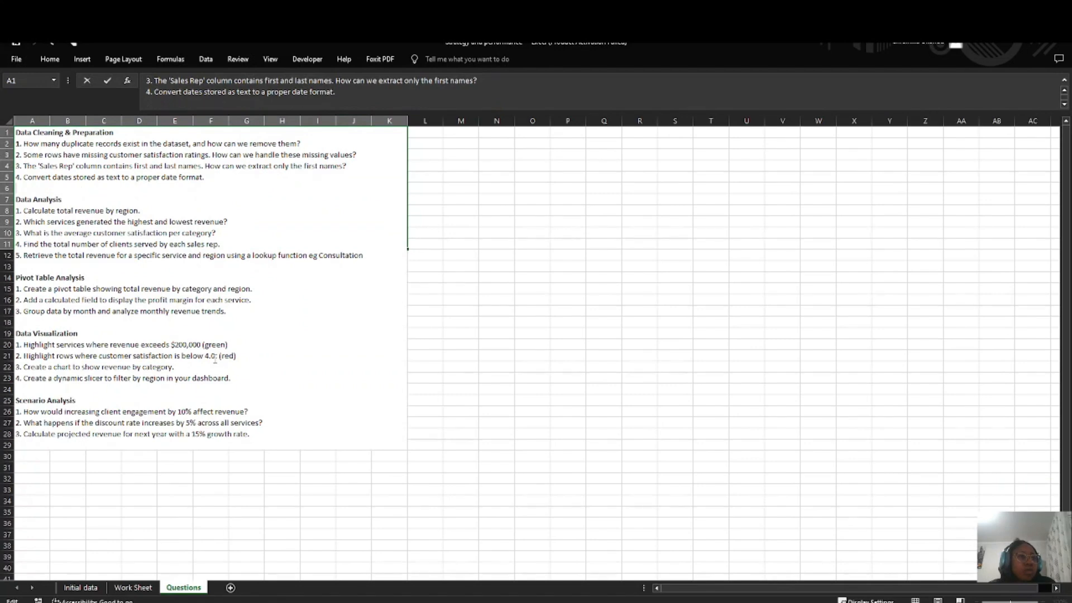
pyautogui.click(215, 358)
pyautogui.press('BackSpace')
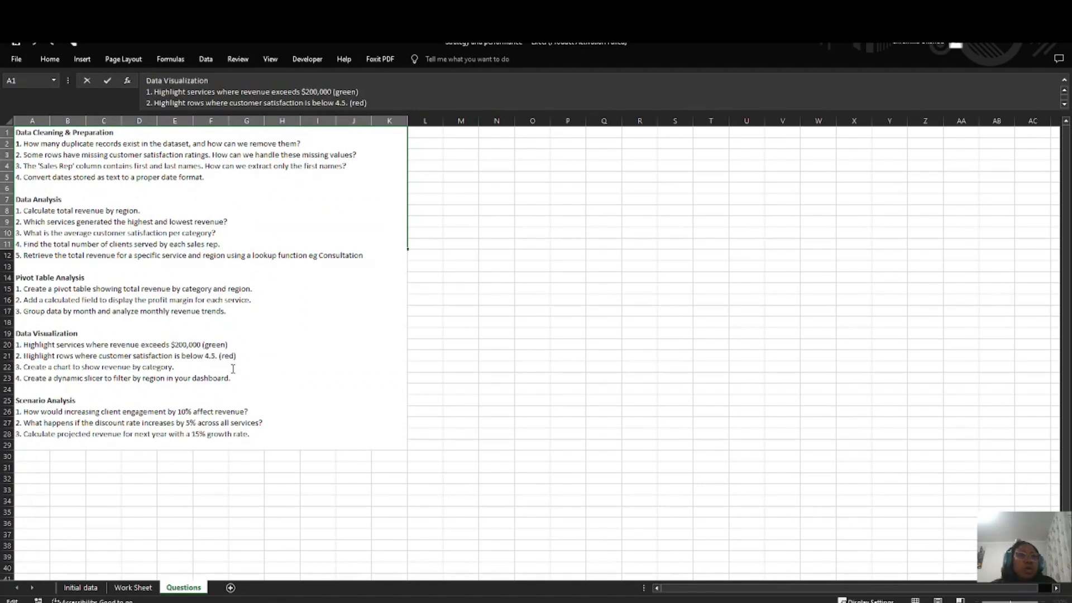
pyautogui.click(423, 309)
pyautogui.click(133, 588)
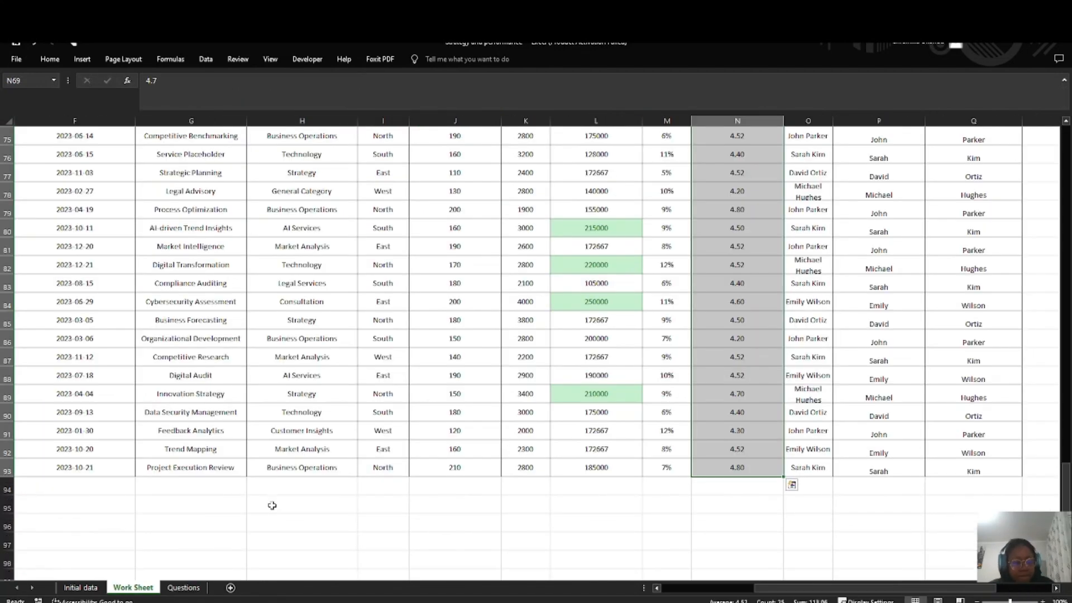
pyautogui.scroll(5, 491, 358)
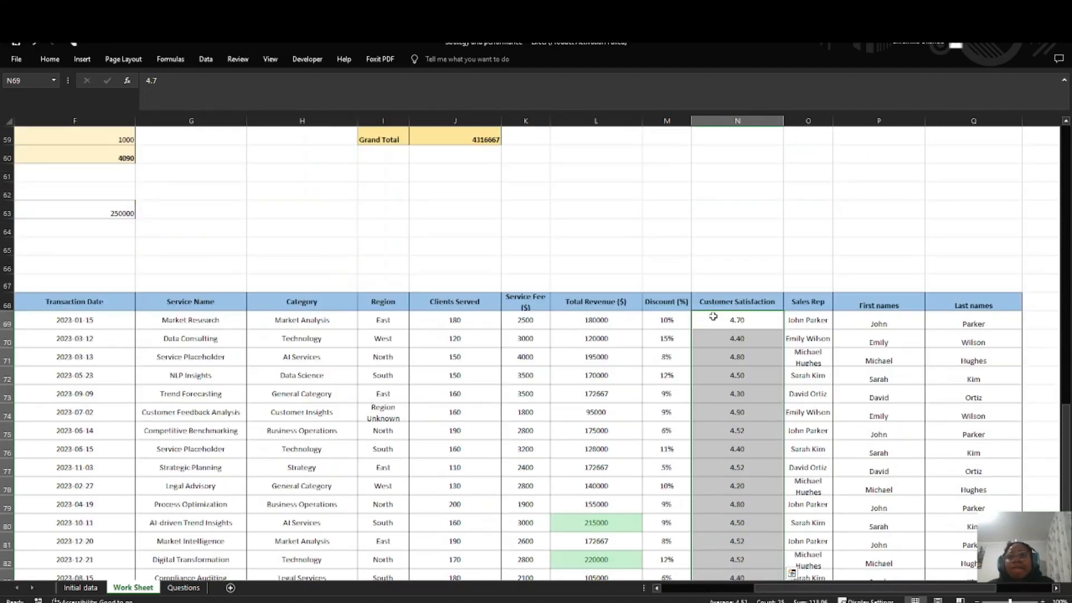
# Step: Highlight Customer Satisfaction values less than 4.5 in N69:N93 with Light Red Fill with Dark Red Text
pyautogui.scroll(-5, 713, 317)
pyautogui.scroll(7, 714, 316)
pyautogui.click(50, 59)
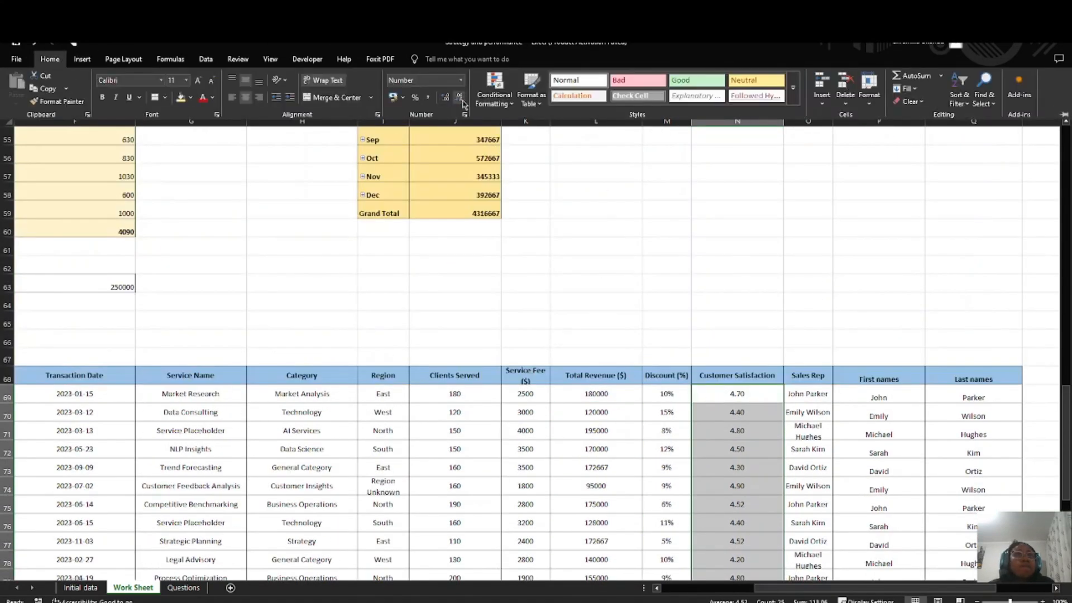
pyautogui.click(494, 92)
pyautogui.moveTo(530, 121)
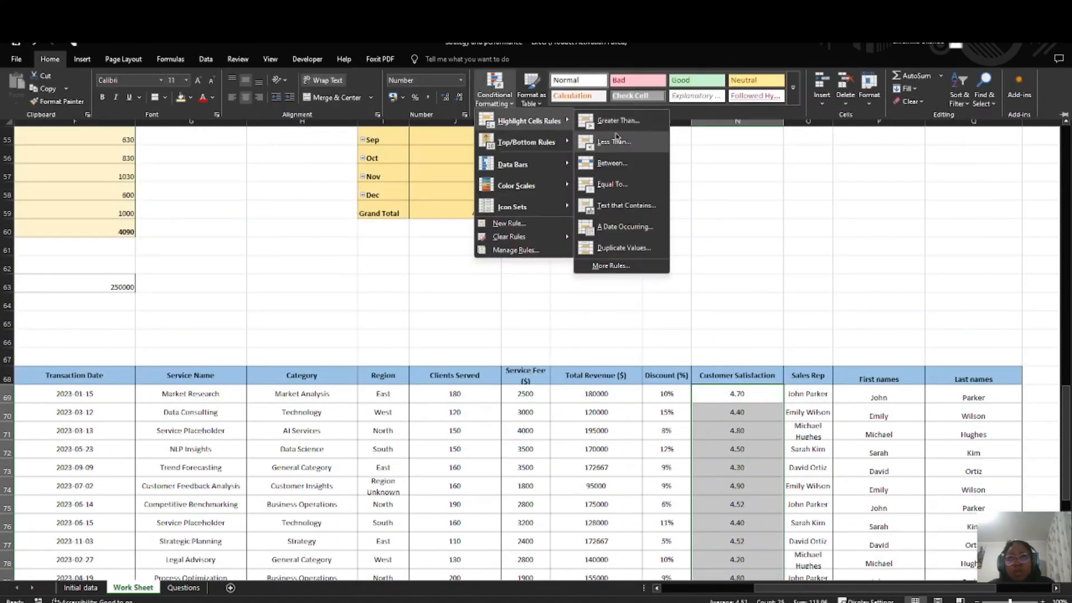
pyautogui.click(614, 141)
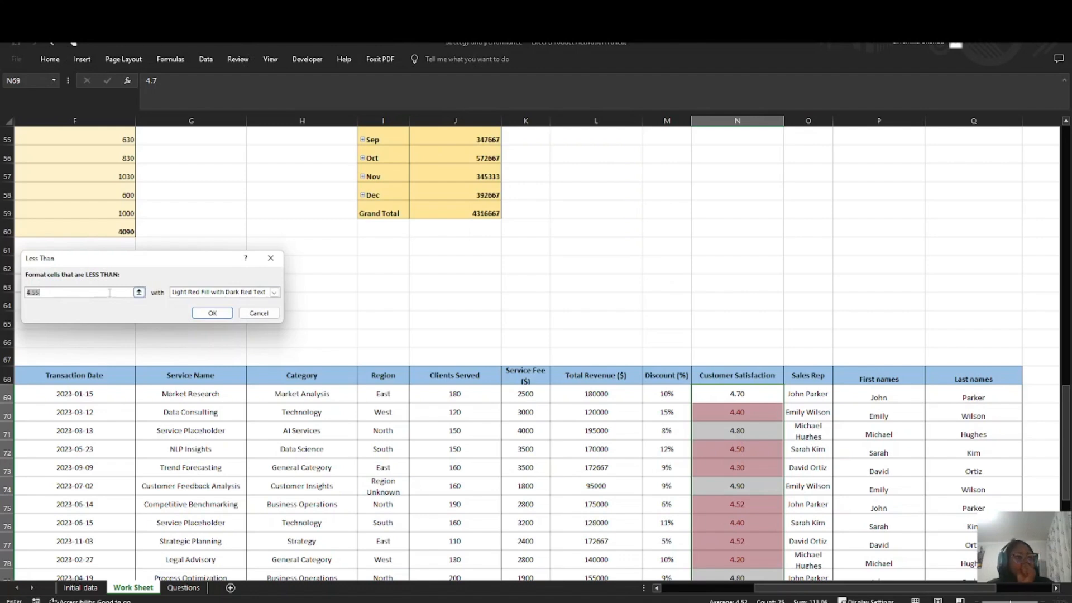
pyautogui.write('4.5')
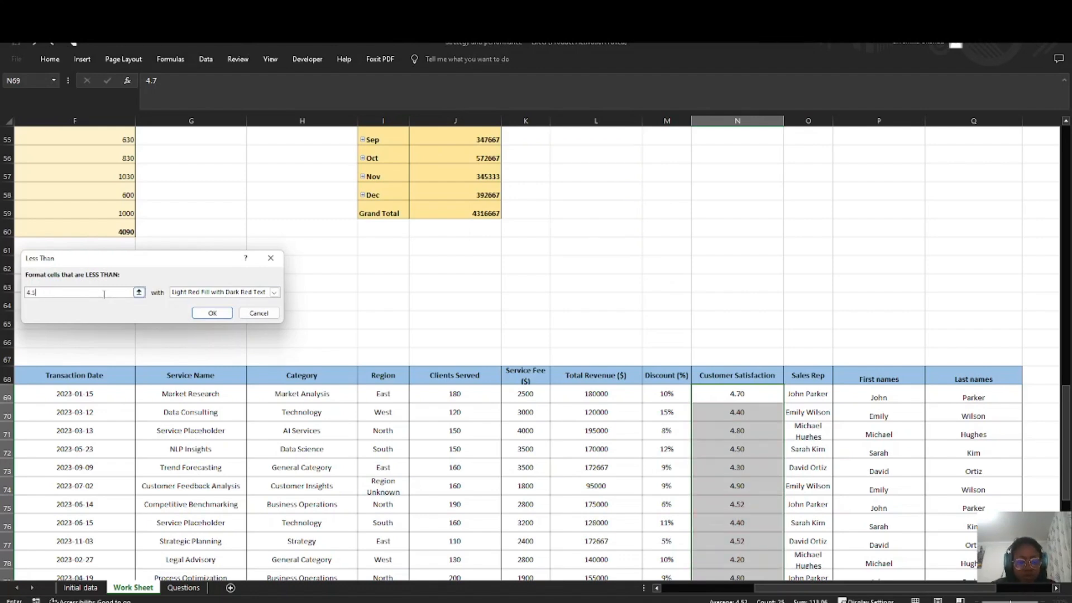
pyautogui.click(214, 313)
# Step: Look through the Customer Satisfaction column of the Visualization table to check which ratings are highlighted
pyautogui.scroll(-3, 754, 439)
pyautogui.click(666, 431)
pyautogui.scroll(-1, 789, 307)
pyautogui.scroll(-2, 789, 307)
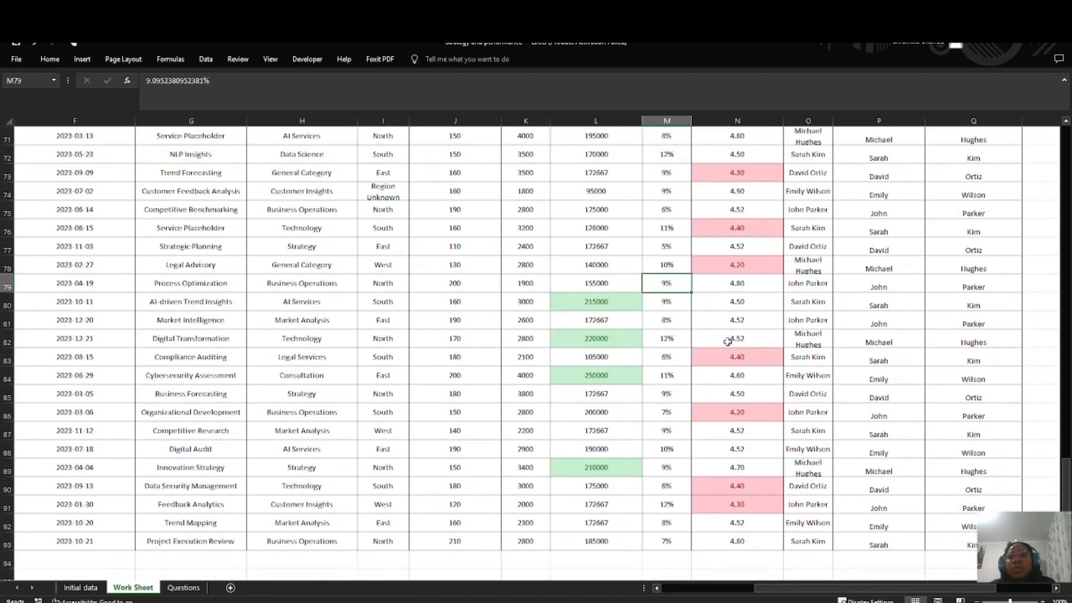
pyautogui.scroll(-1, 736, 186)
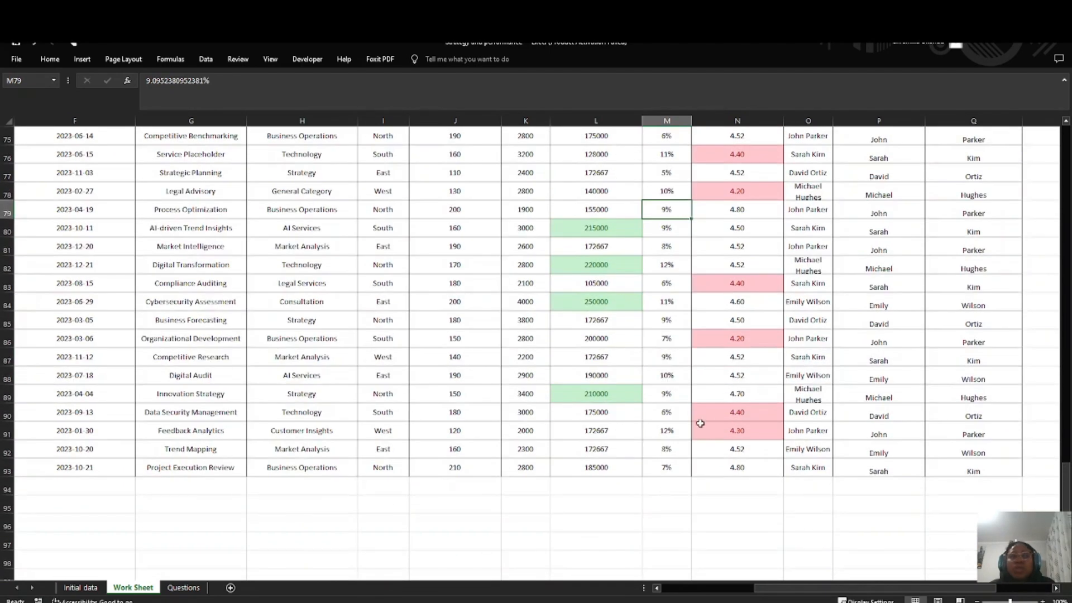
pyautogui.scroll(10, 720, 403)
pyautogui.scroll(-7, 735, 336)
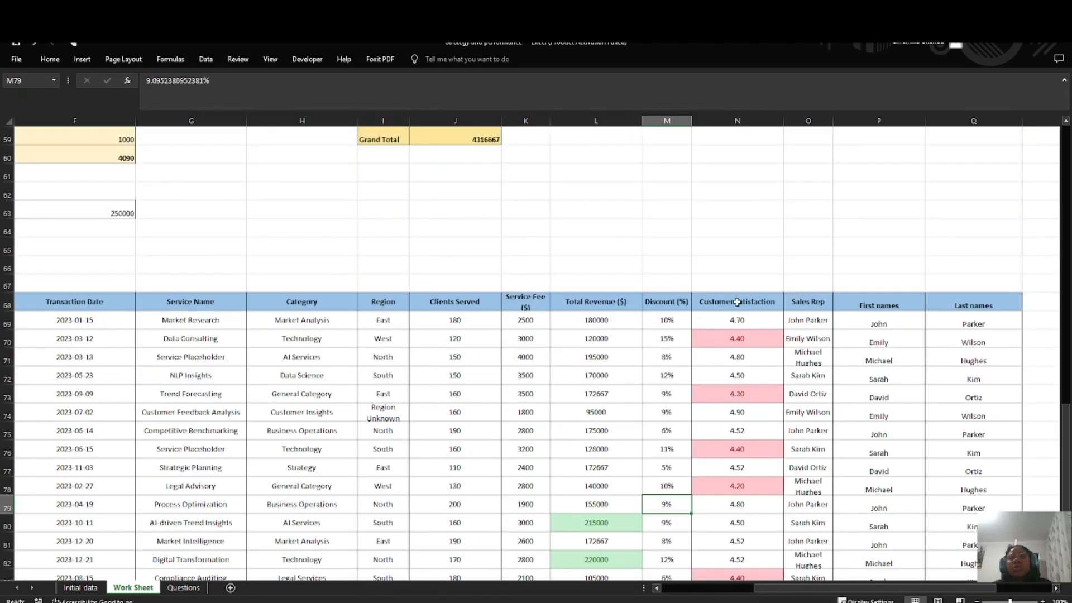
pyautogui.scroll(-1, 726, 342)
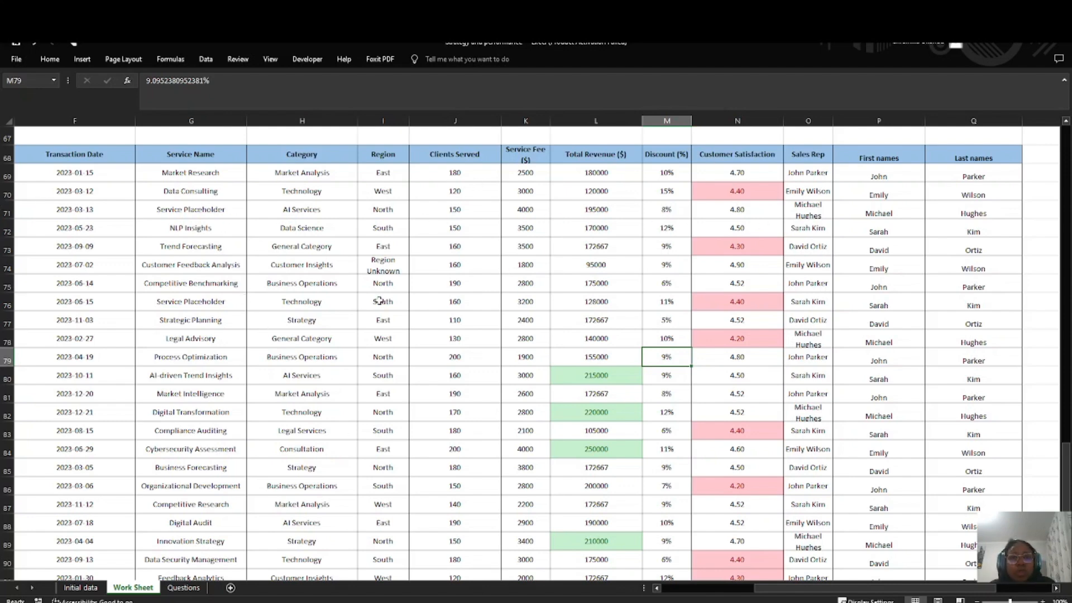
# Step: Read the third Data Visualization task in the full text on the Questions sheet and return to Work Sheet
pyautogui.click(183, 587)
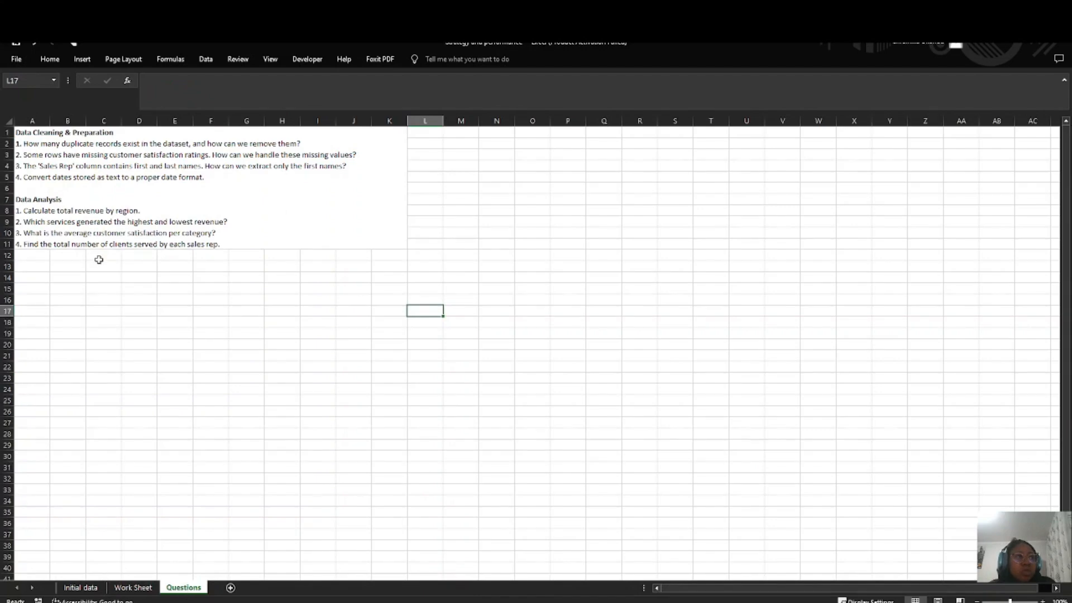
pyautogui.doubleClick(239, 239)
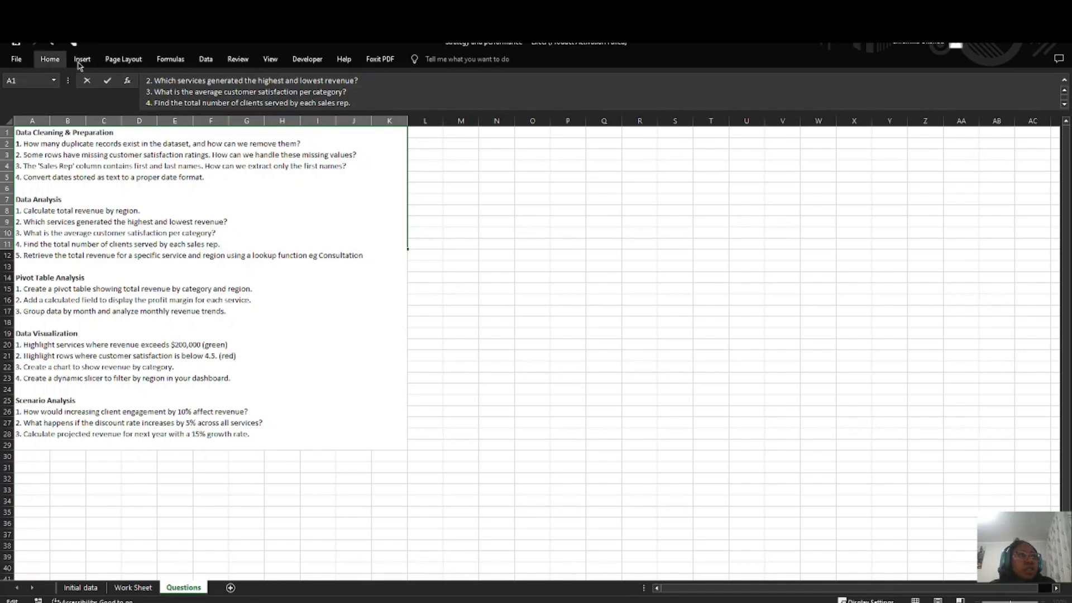
pyautogui.click(137, 589)
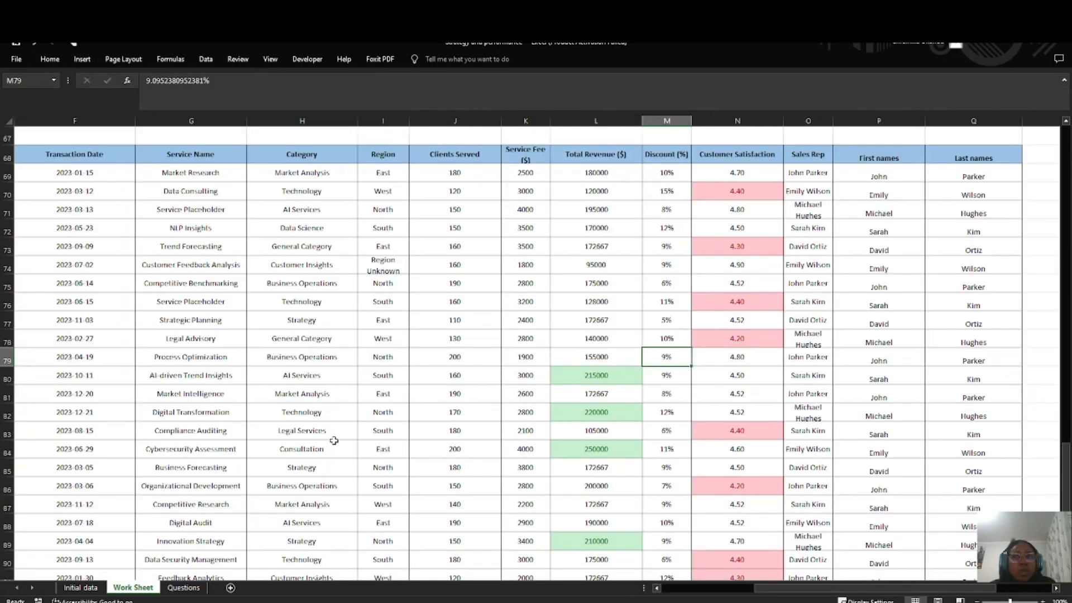
pyautogui.scroll(-7, 333, 441)
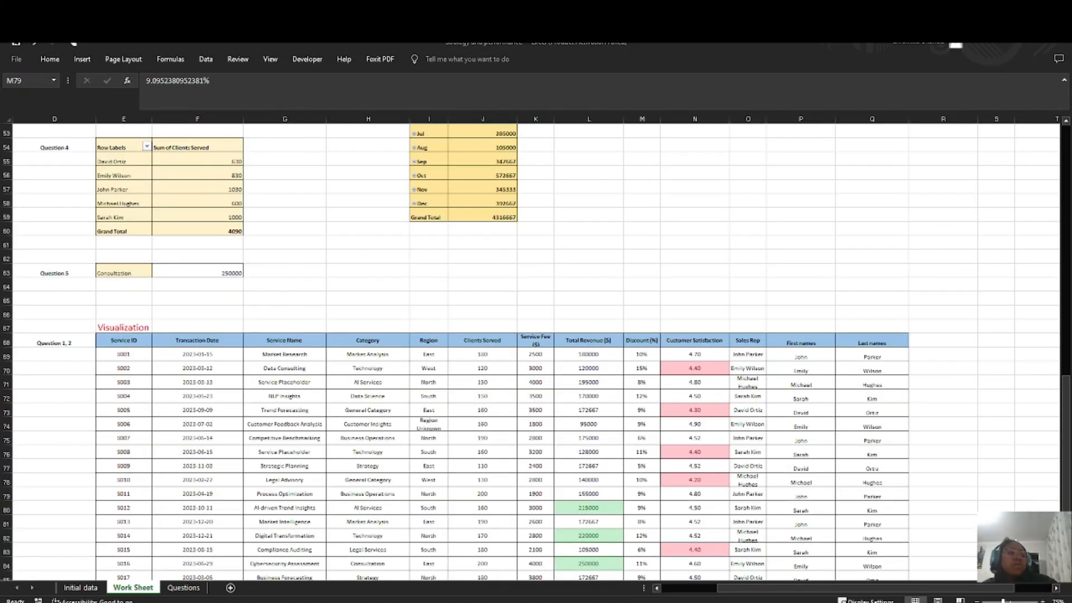
pyautogui.click(172, 596)
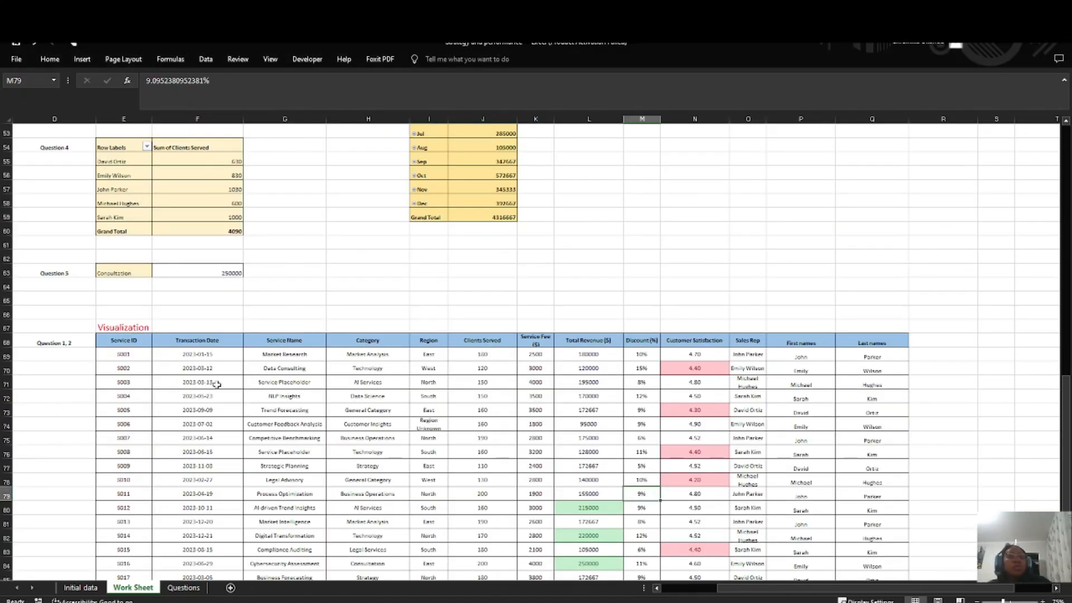
pyautogui.click(190, 586)
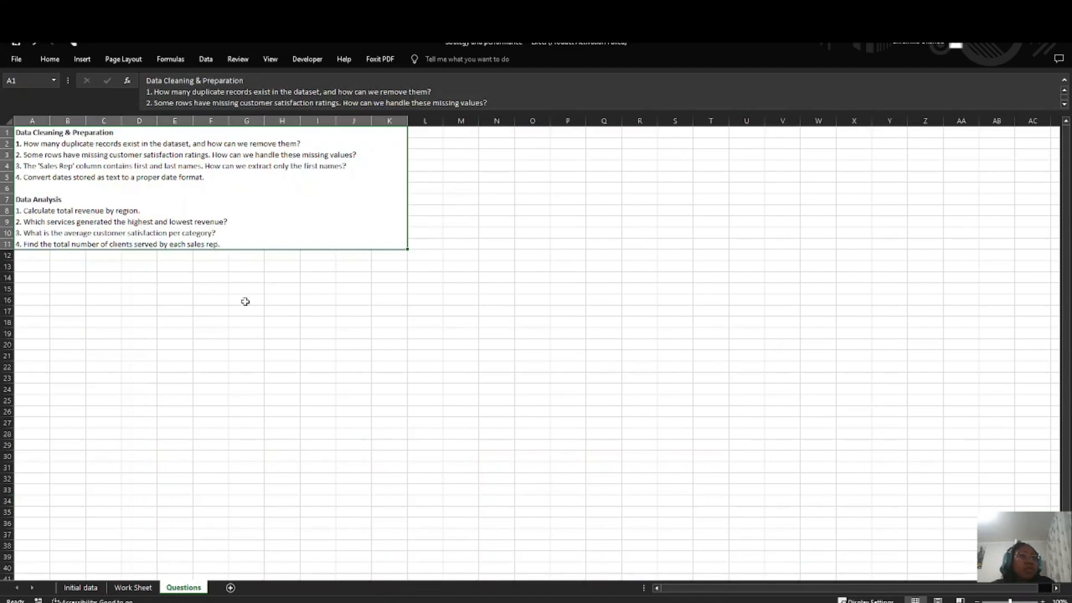
pyautogui.doubleClick(265, 237)
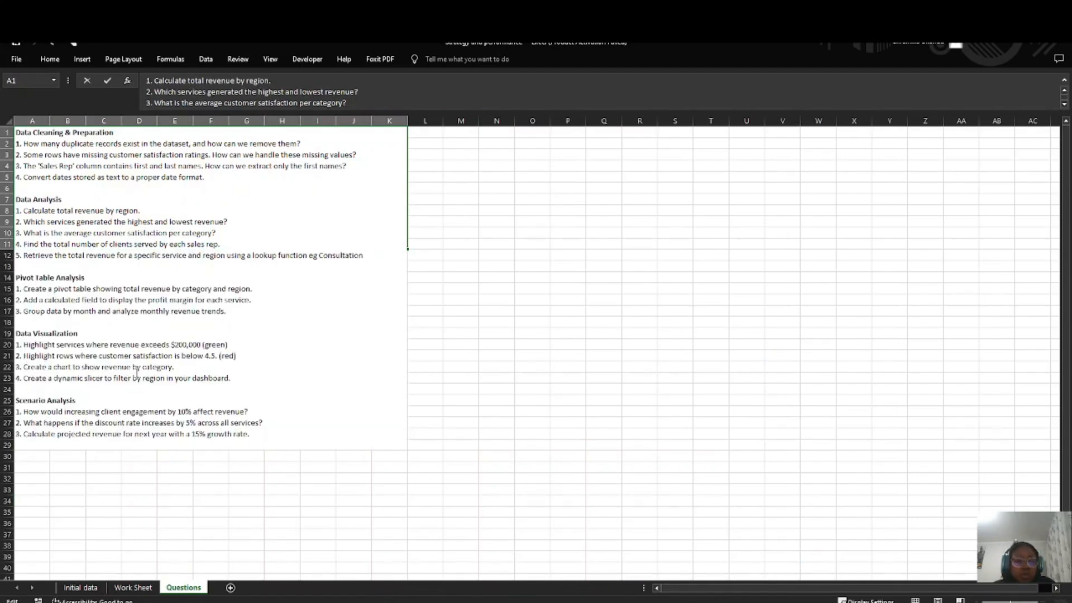
pyautogui.click(133, 587)
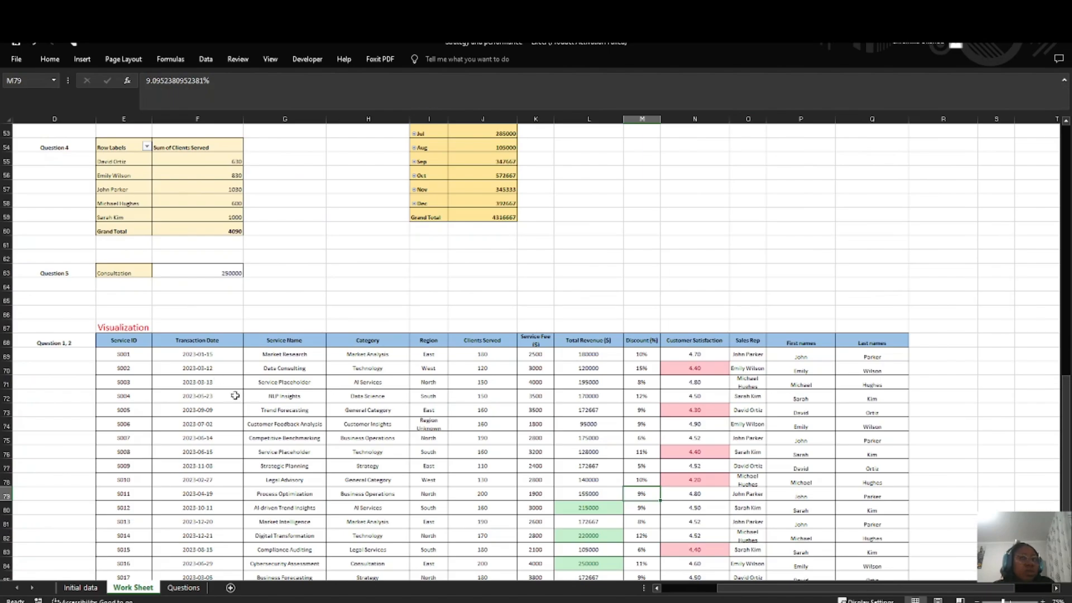
pyautogui.scroll(-3, 239, 412)
pyautogui.scroll(20, 182, 411)
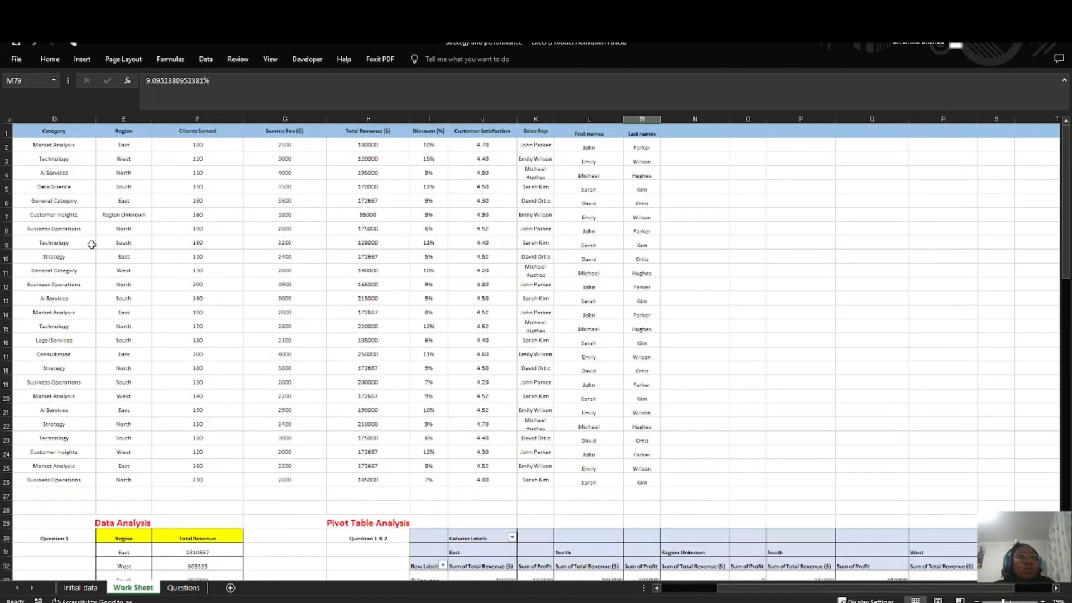
pyautogui.hscroll(-3, 91, 244)
pyautogui.moveTo(54, 131); pyautogui.dragTo(917, 486)
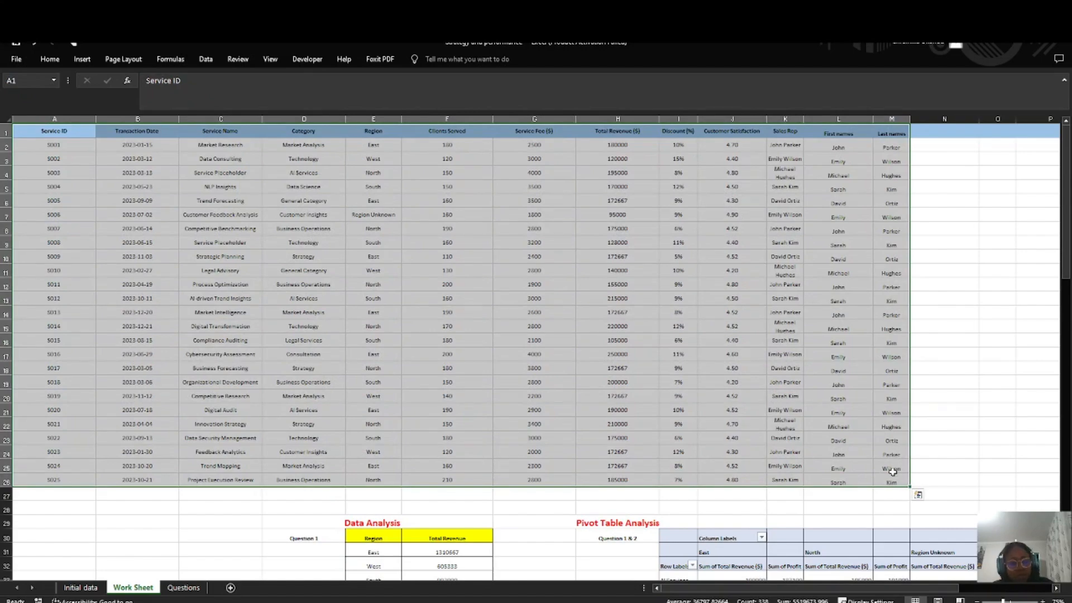
pyautogui.hotkey('ctrl', 'c')
# Step: Enter the label "Question 3" in D97 below the Visualization table and make it bold
pyautogui.scroll(-20, 495, 389)
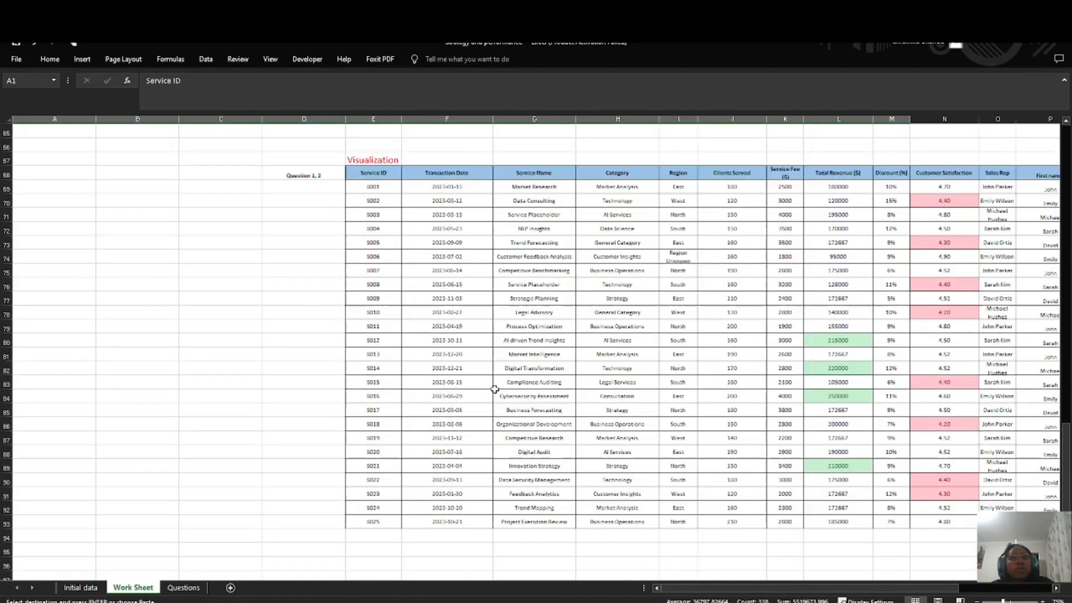
pyautogui.scroll(-7, 475, 390)
pyautogui.scroll(8, 414, 366)
pyautogui.scroll(-4, 391, 425)
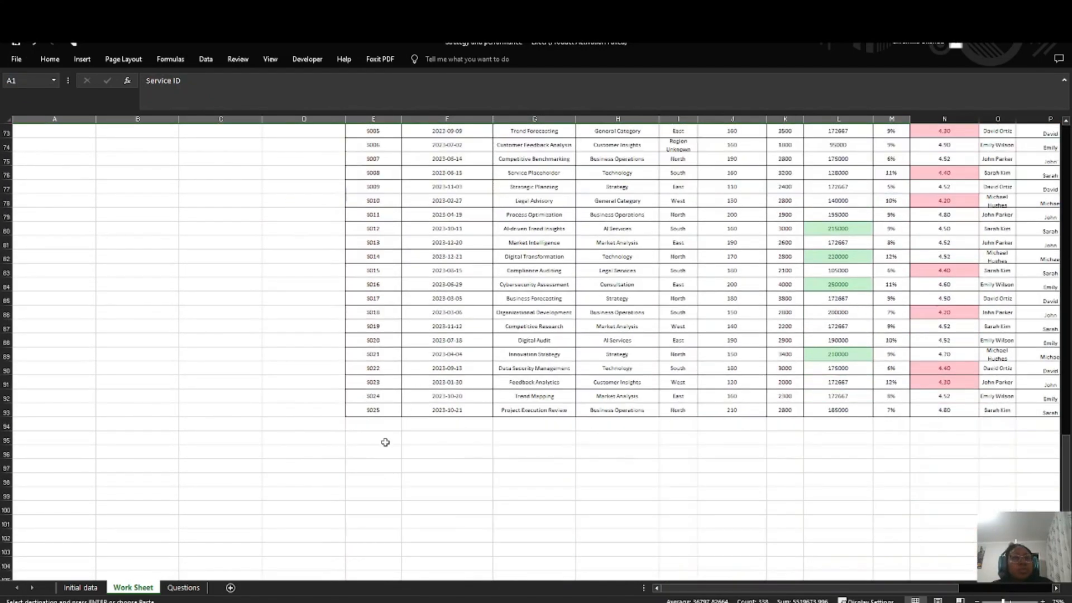
pyautogui.click(385, 442)
pyautogui.click(317, 440)
pyautogui.click(313, 468)
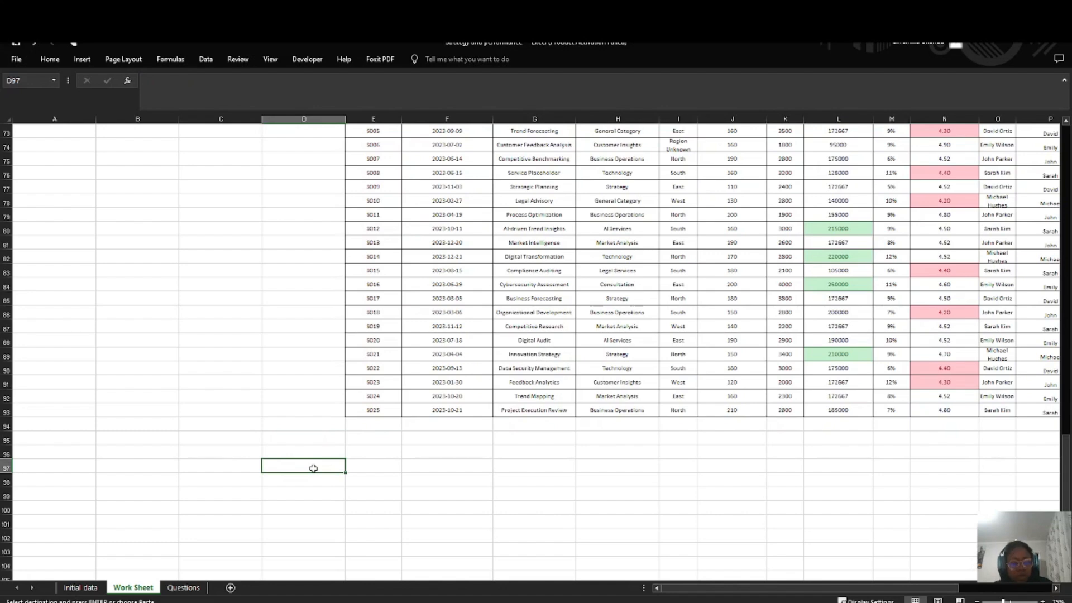
pyautogui.write('q')
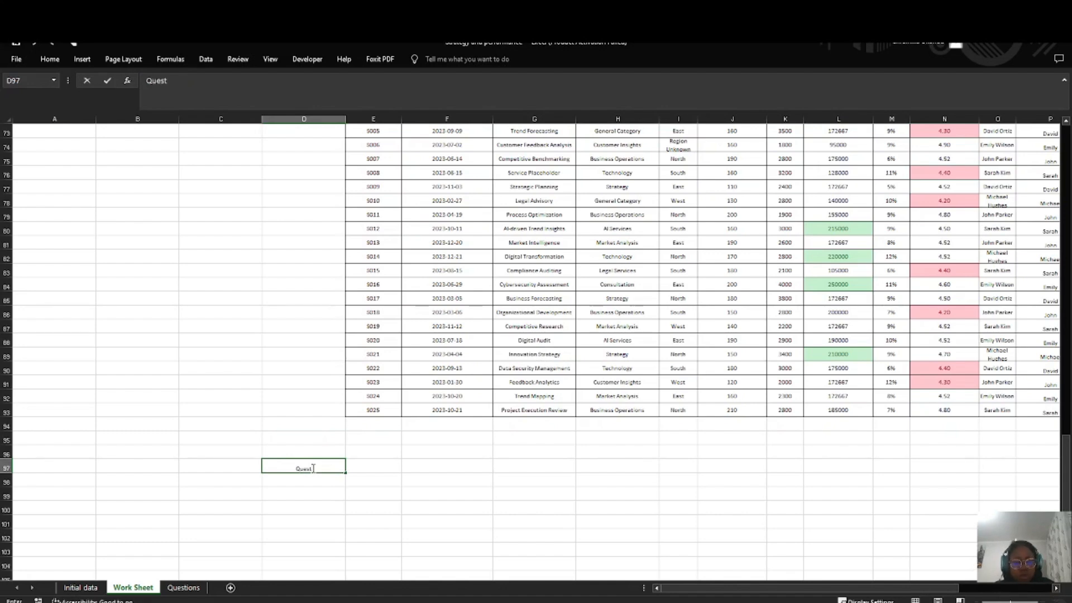
pyautogui.click(393, 467)
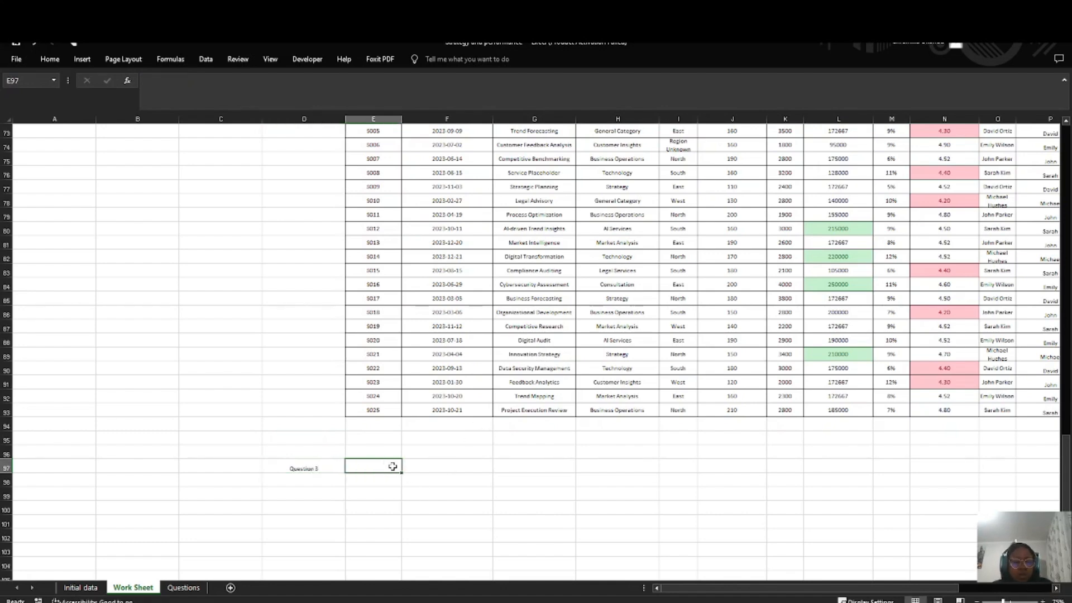
pyautogui.click(318, 467)
pyautogui.click(389, 474)
pyautogui.click(385, 468)
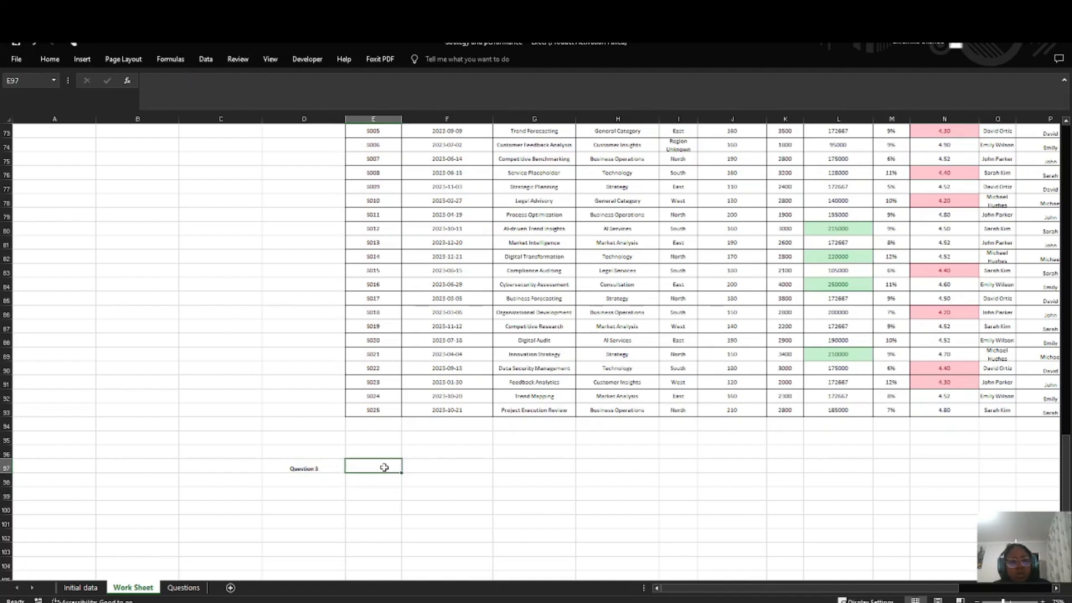
# Step: Insert a PivotTable from the source data A1:M26, placed on the existing Work Sheet at E97
pyautogui.scroll(20, 216, 347)
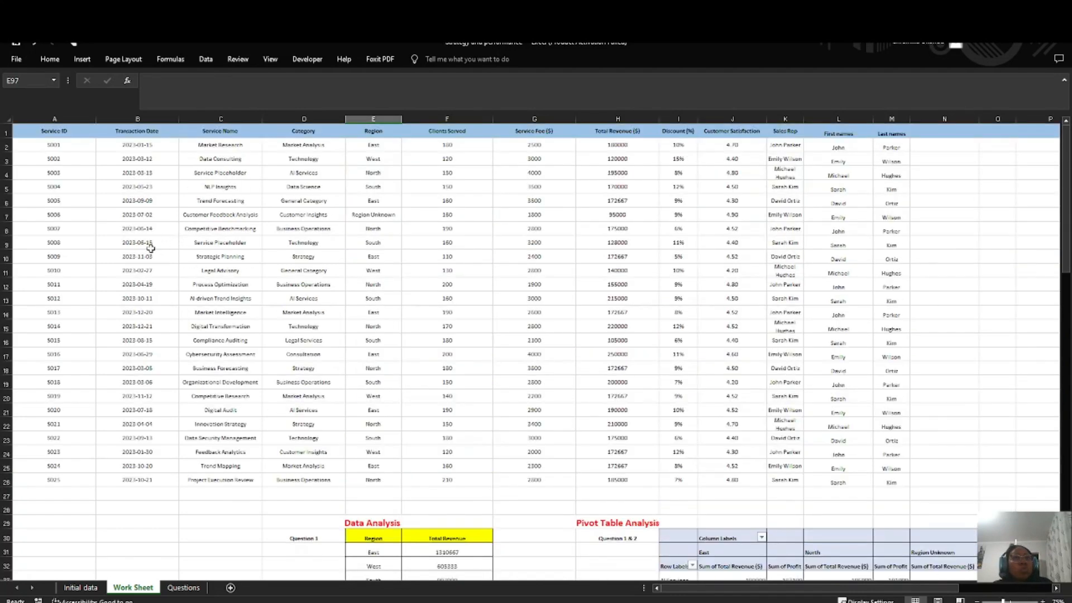
pyautogui.moveTo(34, 132); pyautogui.dragTo(862, 481)
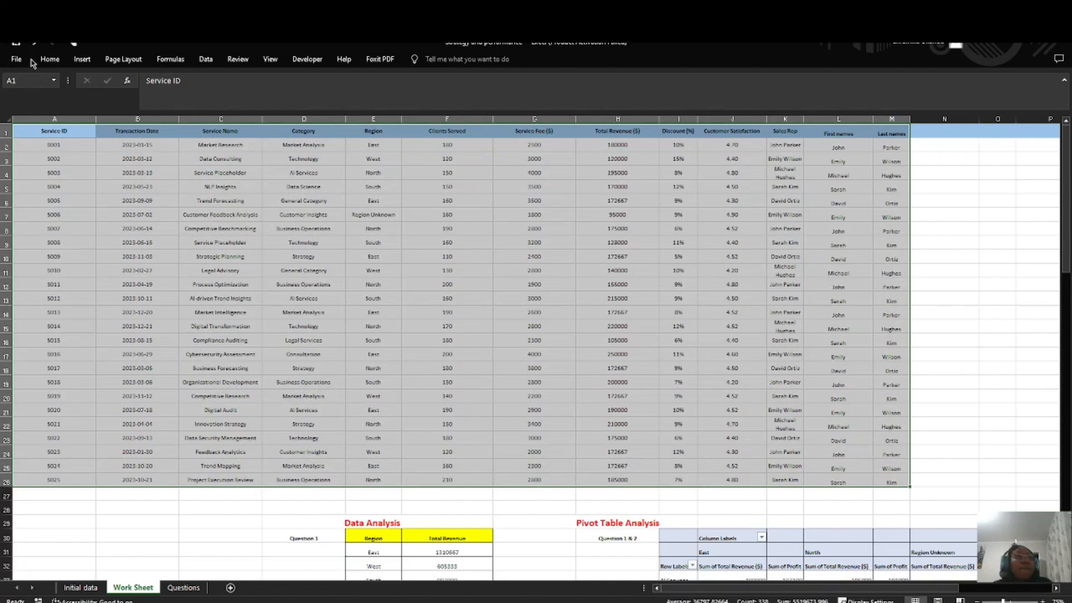
pyautogui.keyDown('ctrl'); pyautogui.scroll(4, 95, 116); pyautogui.keyUp('ctrl')
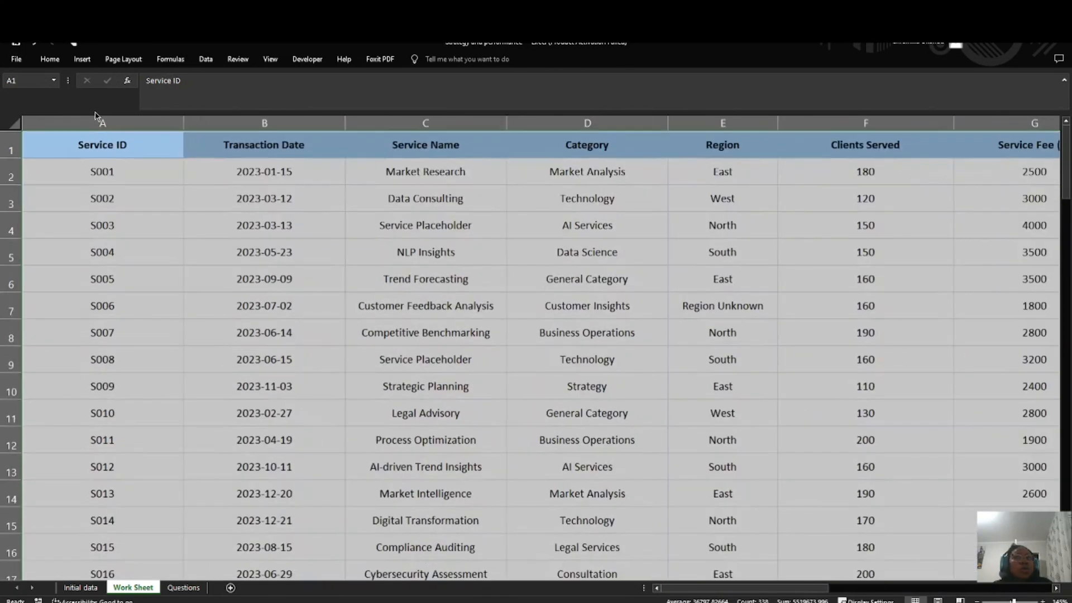
pyautogui.click(97, 119)
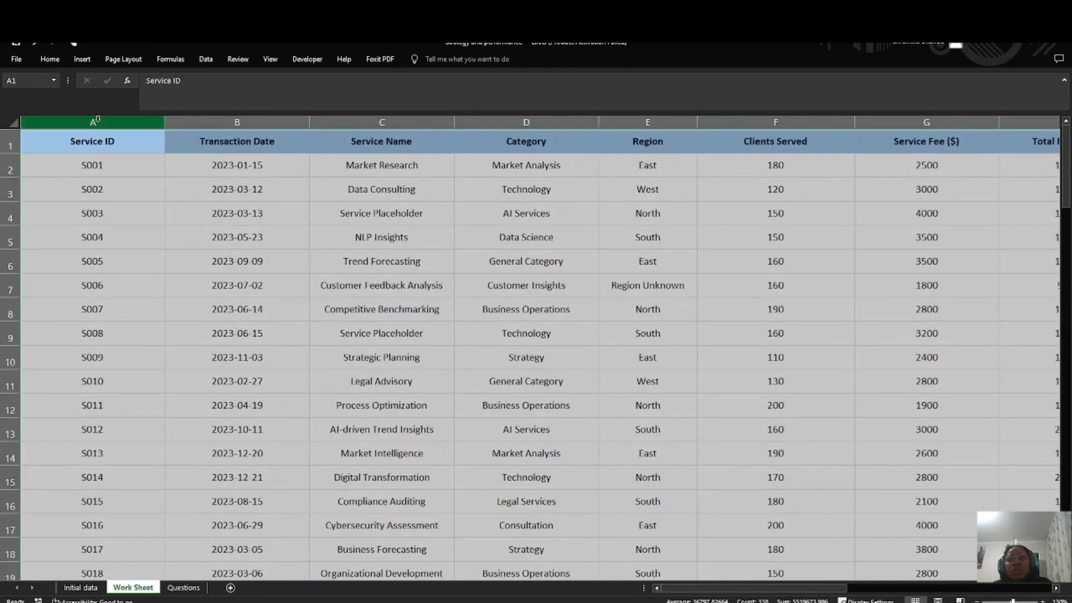
pyautogui.keyDown('ctrl'); pyautogui.scroll(-3, 104, 133); pyautogui.keyUp('ctrl')
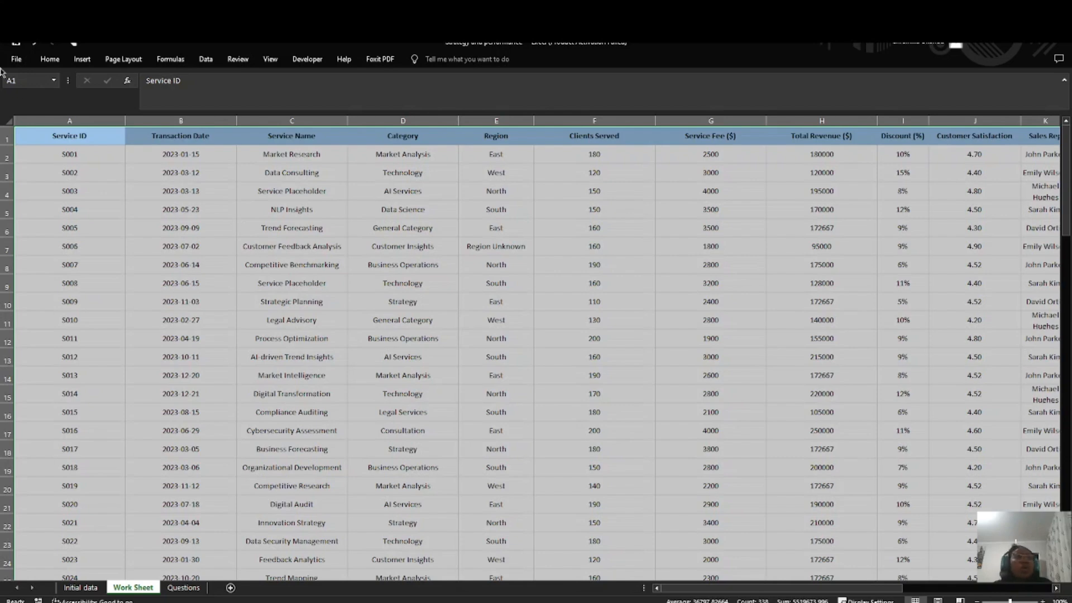
pyautogui.click(82, 59)
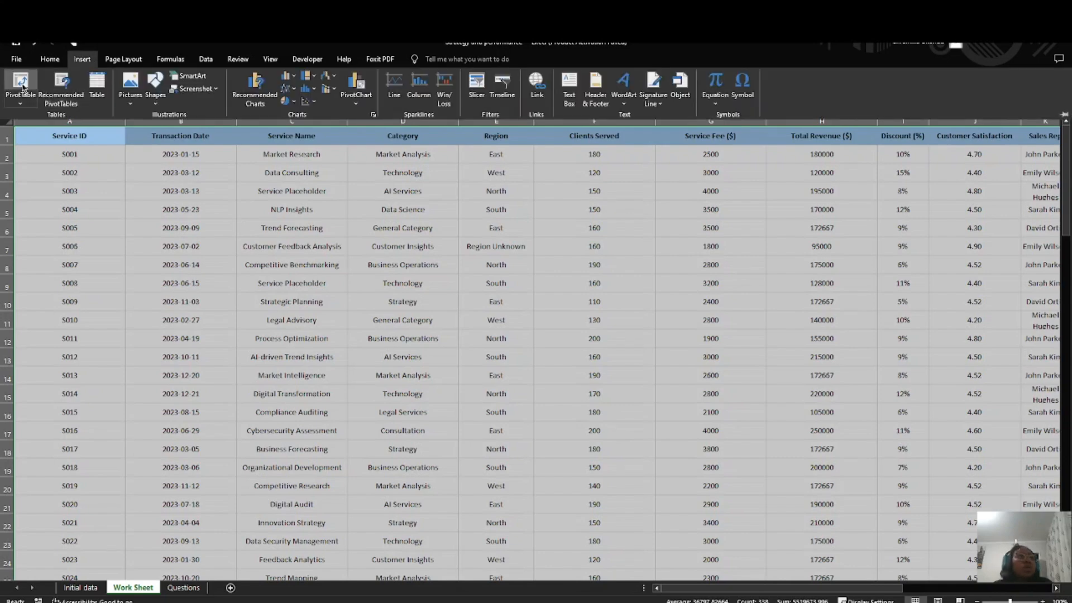
pyautogui.click(17, 87)
pyautogui.click(54, 293)
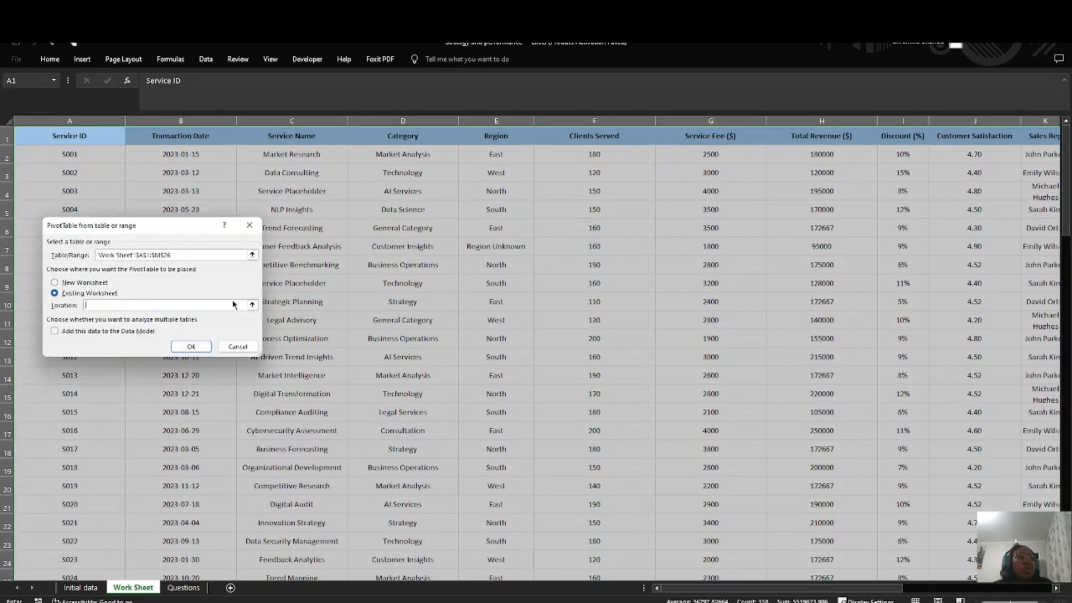
pyautogui.scroll(-20, 557, 370)
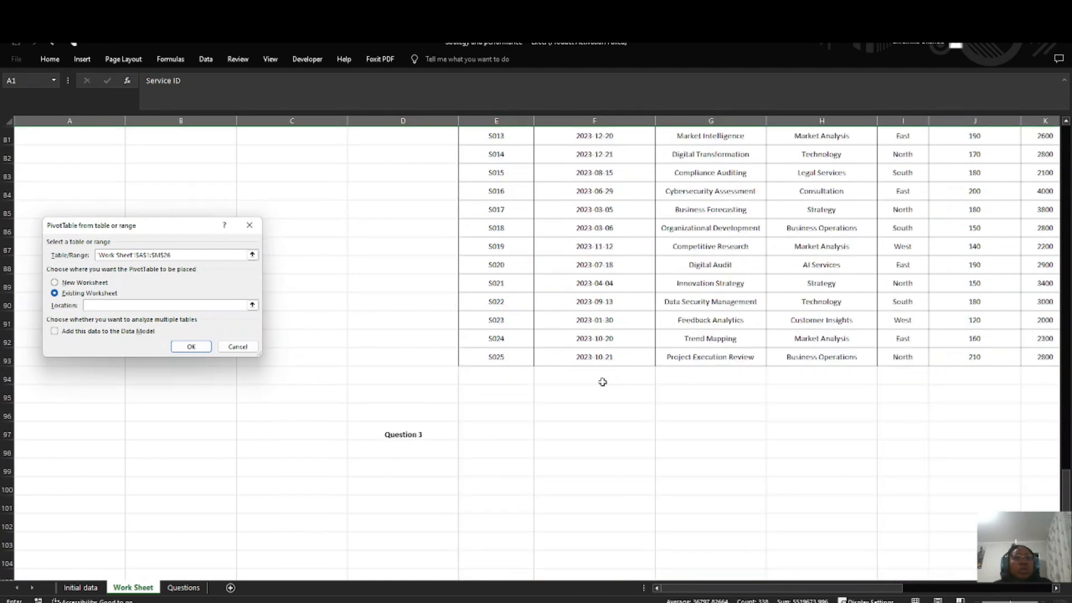
pyautogui.click(503, 426)
pyautogui.click(193, 347)
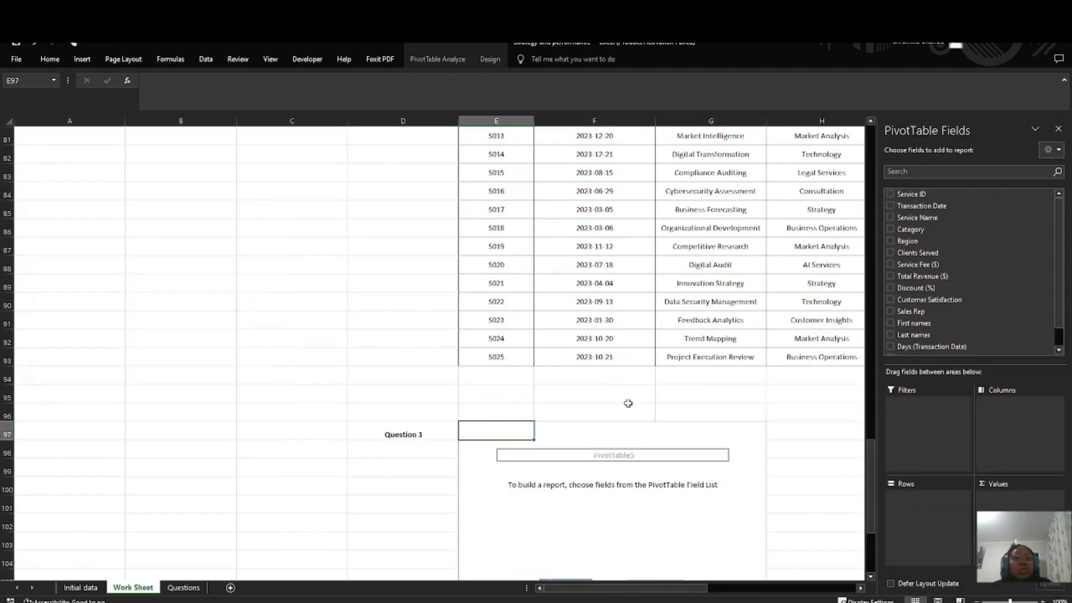
# Step: Build the new pivot table with Category as rows and the sum of Total Revenue ($) as values
pyautogui.moveTo(916, 229); pyautogui.dragTo(921, 497)
pyautogui.moveTo(933, 276); pyautogui.dragTo(1007, 497)
pyautogui.scroll(-4, 558, 427)
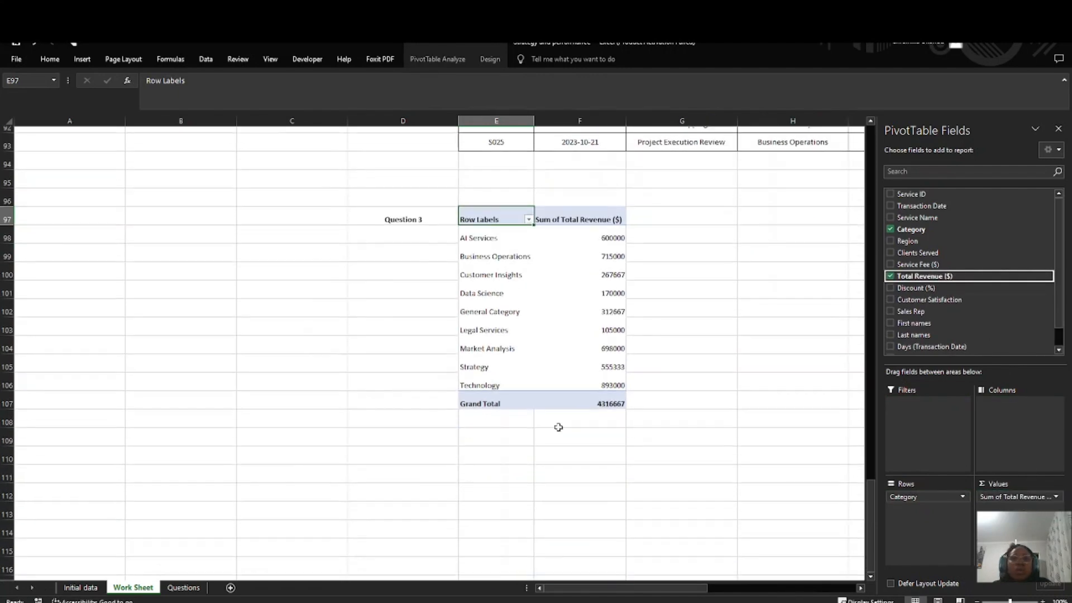
pyautogui.scroll(1, 529, 392)
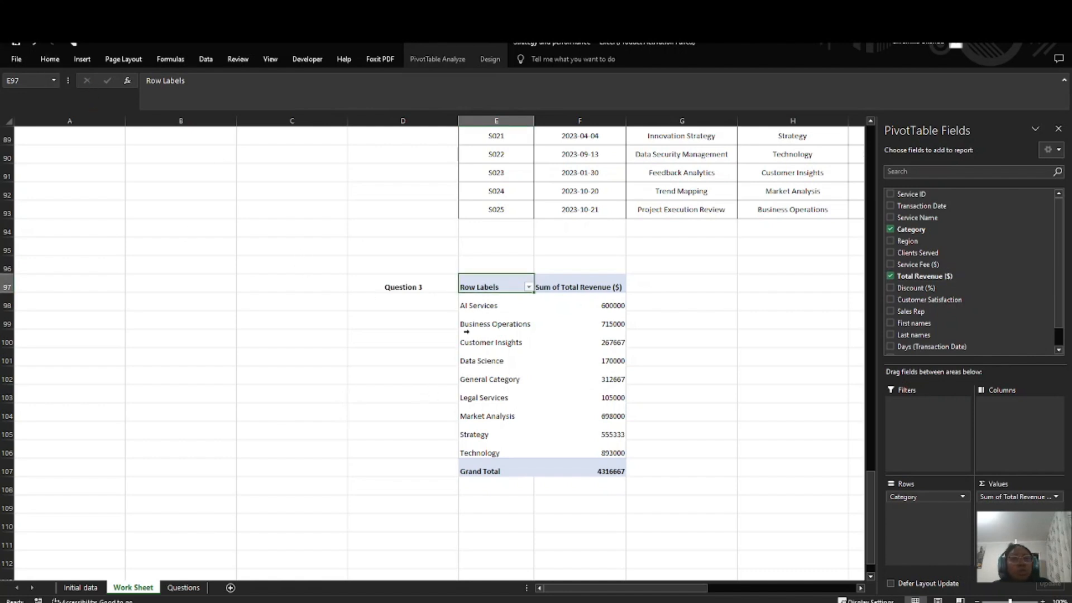
# Step: Insert a clustered column PivotChart based on the revenue-by-category pivot table in E97:F107
pyautogui.moveTo(481, 286); pyautogui.dragTo(602, 473)
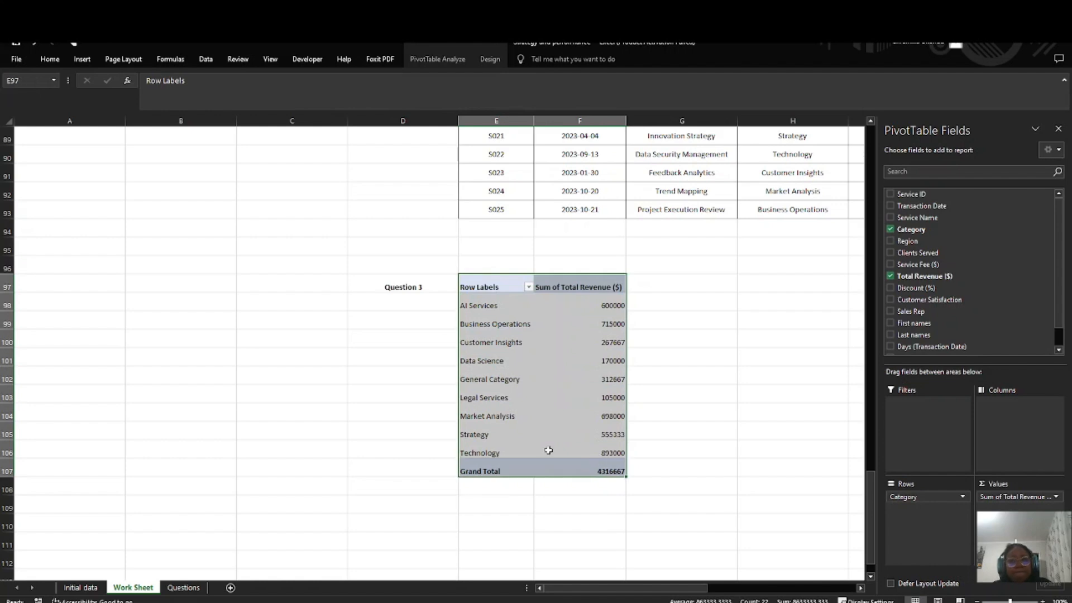
pyautogui.click(83, 59)
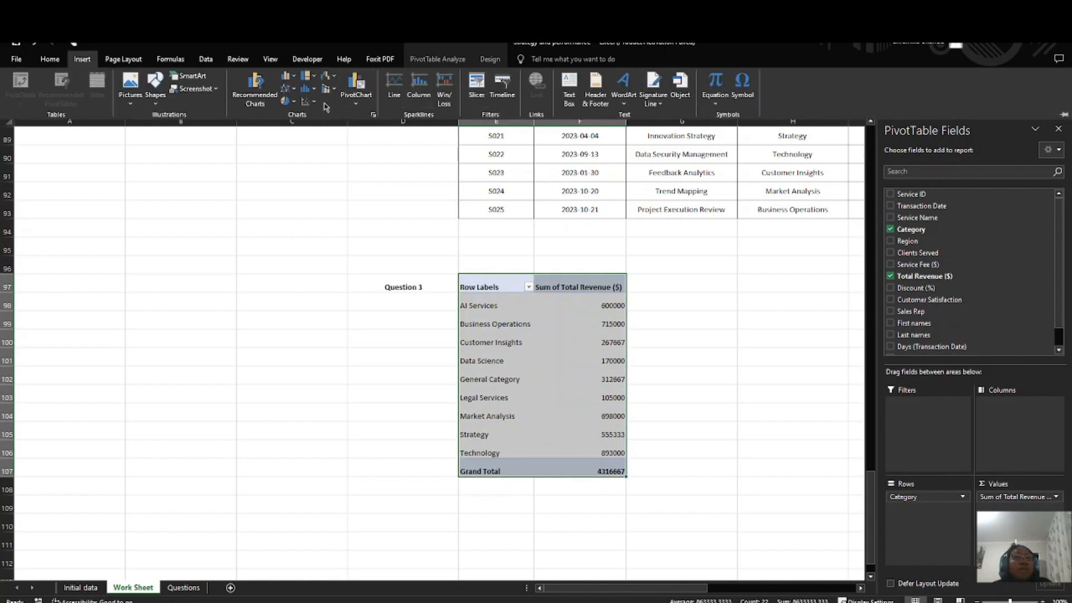
pyautogui.click(355, 88)
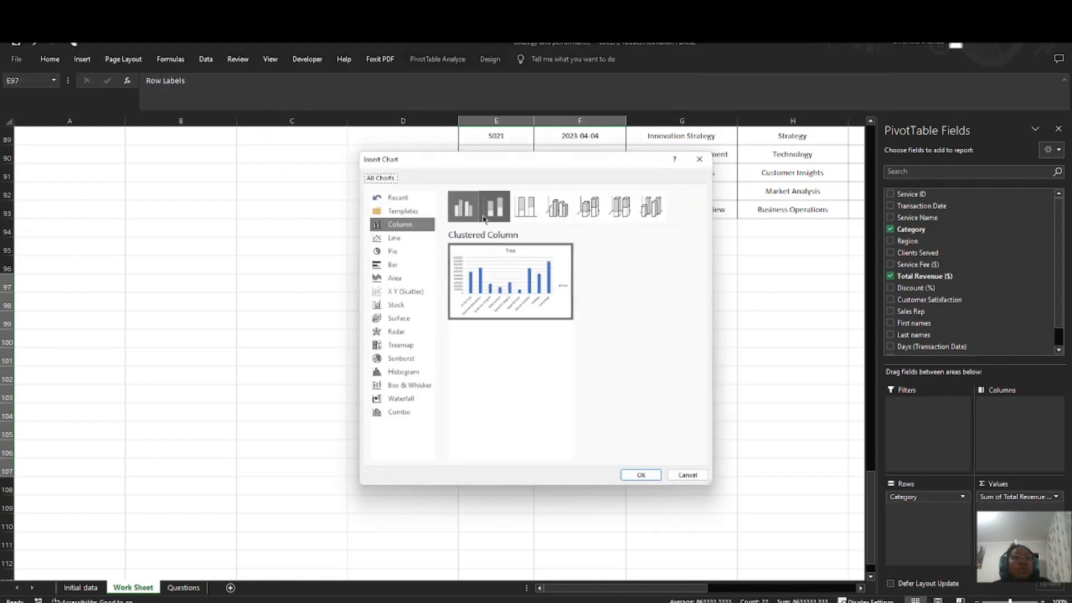
pyautogui.click(493, 214)
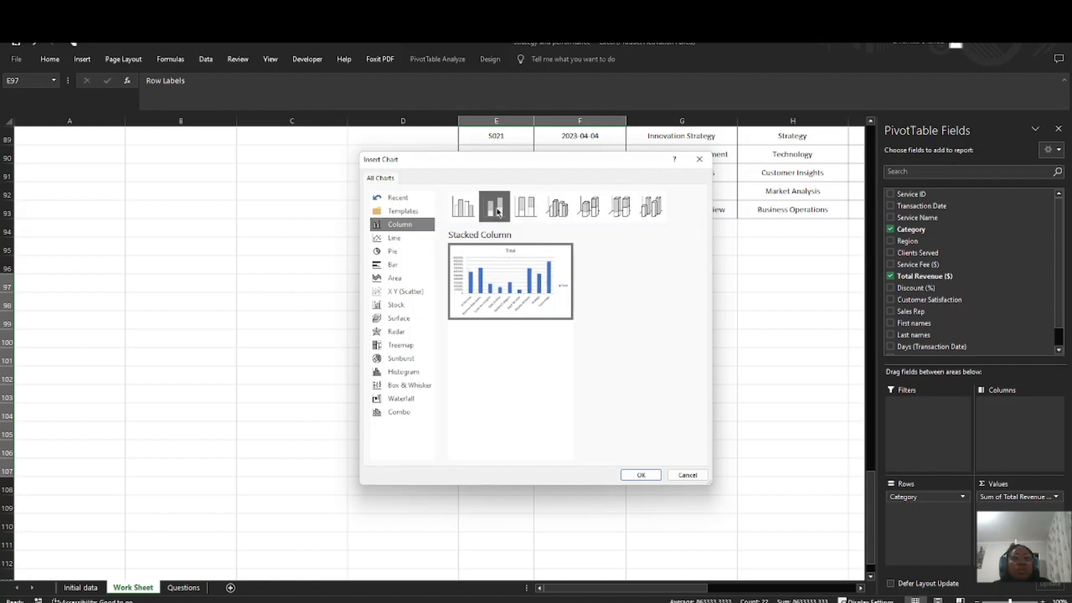
pyautogui.click(467, 211)
pyautogui.click(495, 212)
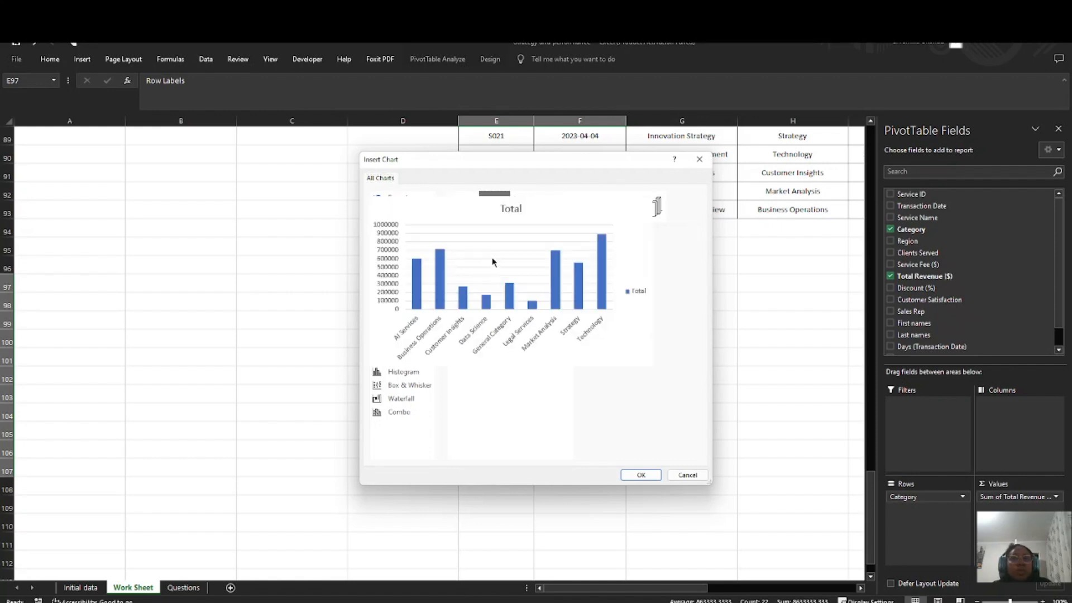
pyautogui.click(402, 266)
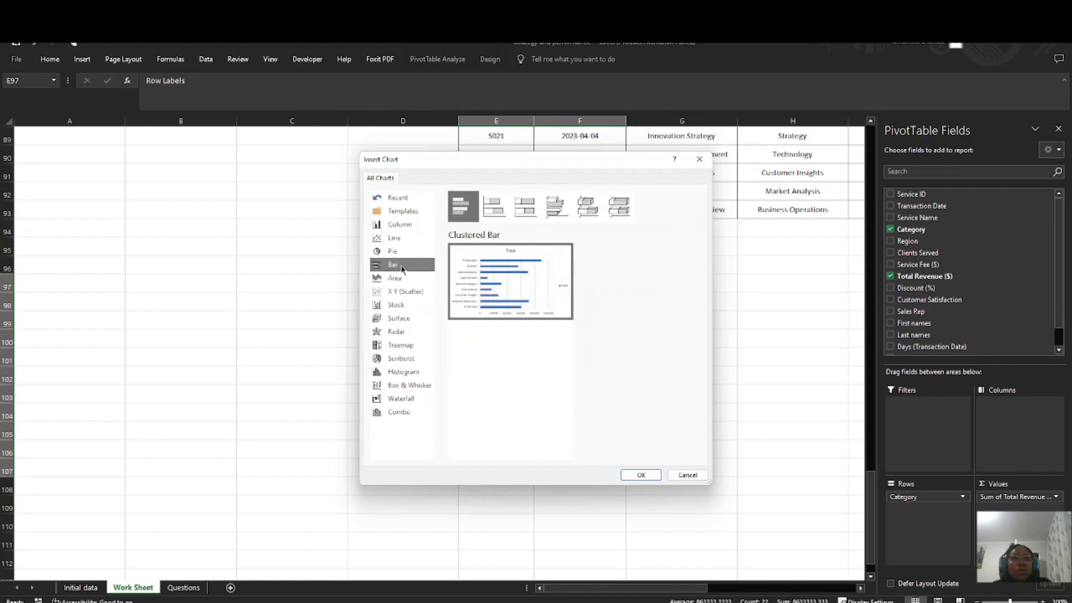
pyautogui.click(402, 224)
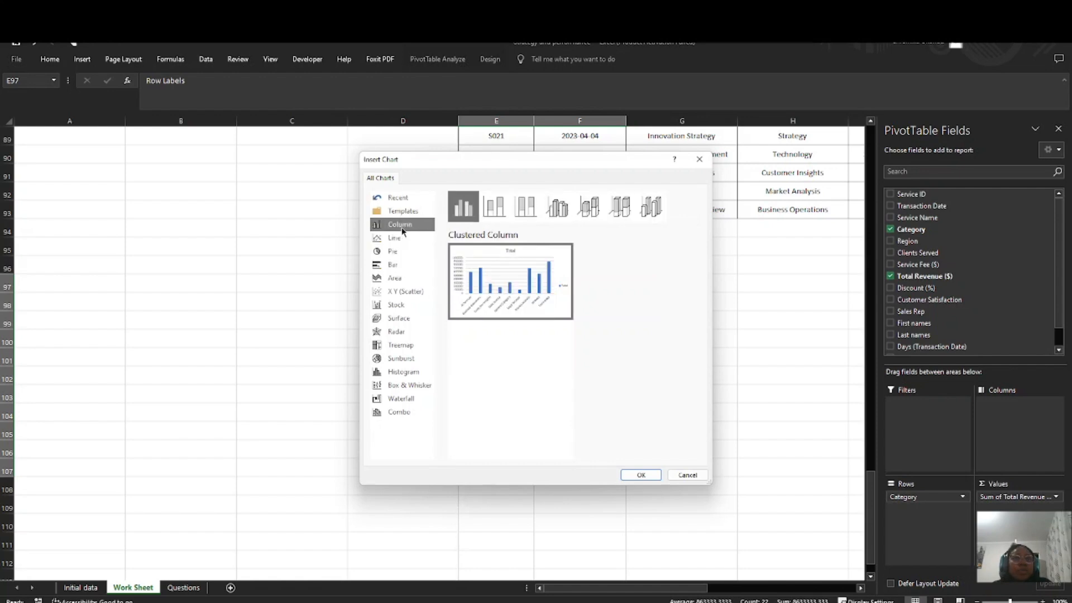
pyautogui.click(641, 475)
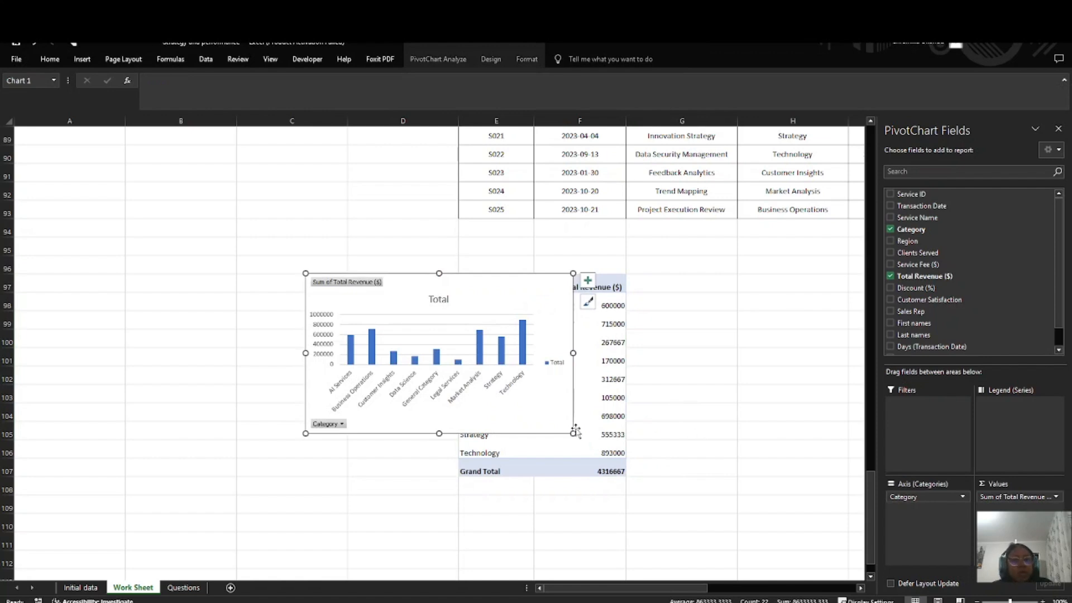
# Step: Resize the chart to about the pivot table's height, place it to the table's right across columns G to J, and close the field list
pyautogui.moveTo(570, 432); pyautogui.dragTo(569, 467)
pyautogui.moveTo(491, 283); pyautogui.dragTo(736, 337)
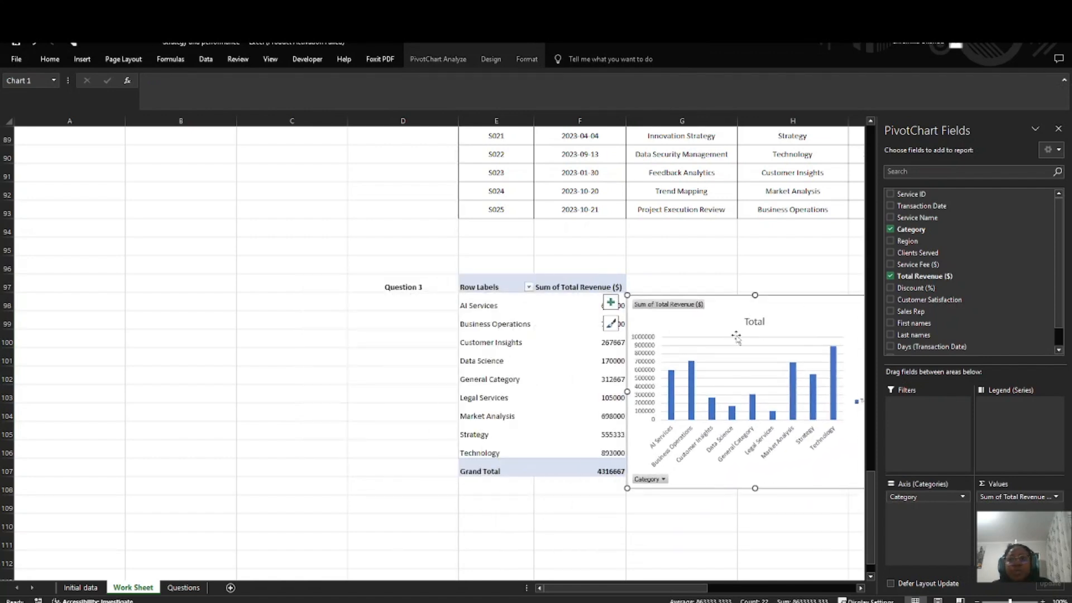
pyautogui.click(1058, 128)
pyautogui.moveTo(847, 307); pyautogui.dragTo(869, 288)
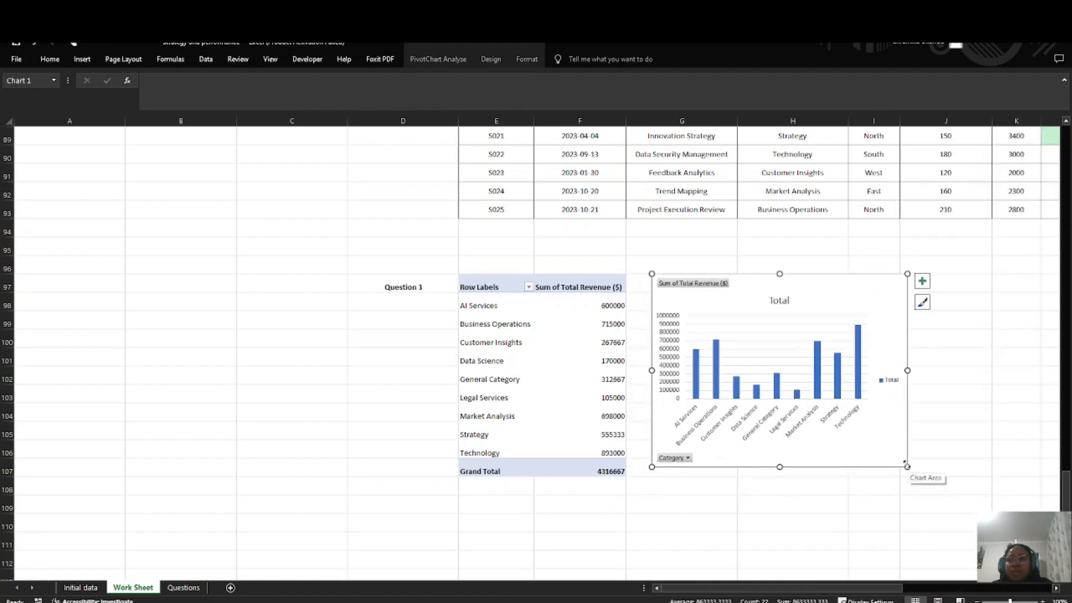
pyautogui.moveTo(908, 467); pyautogui.dragTo(905, 458)
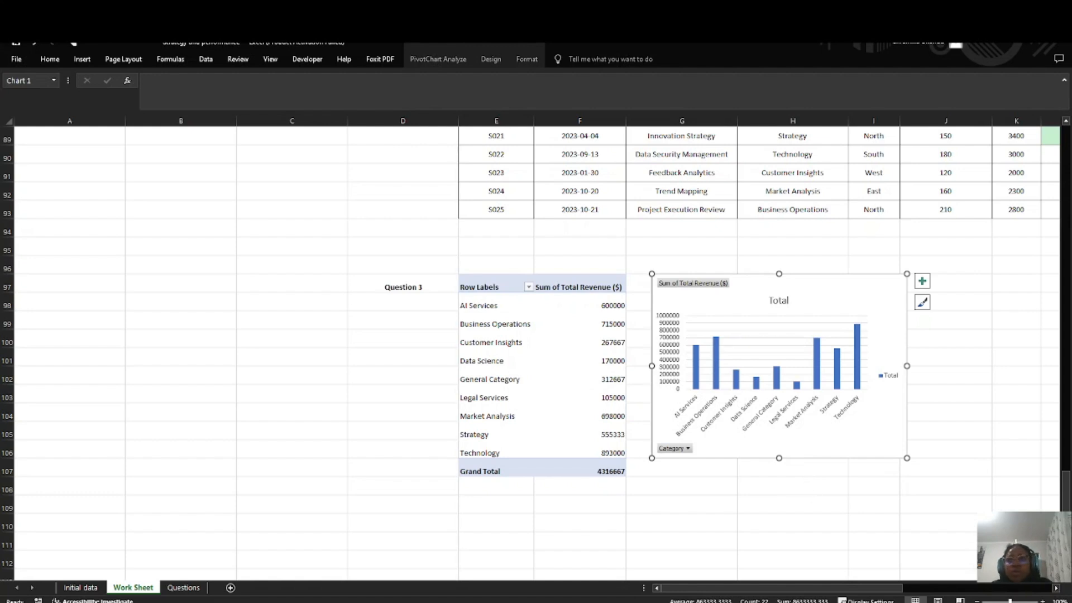
pyautogui.moveTo(783, 285); pyautogui.dragTo(826, 283)
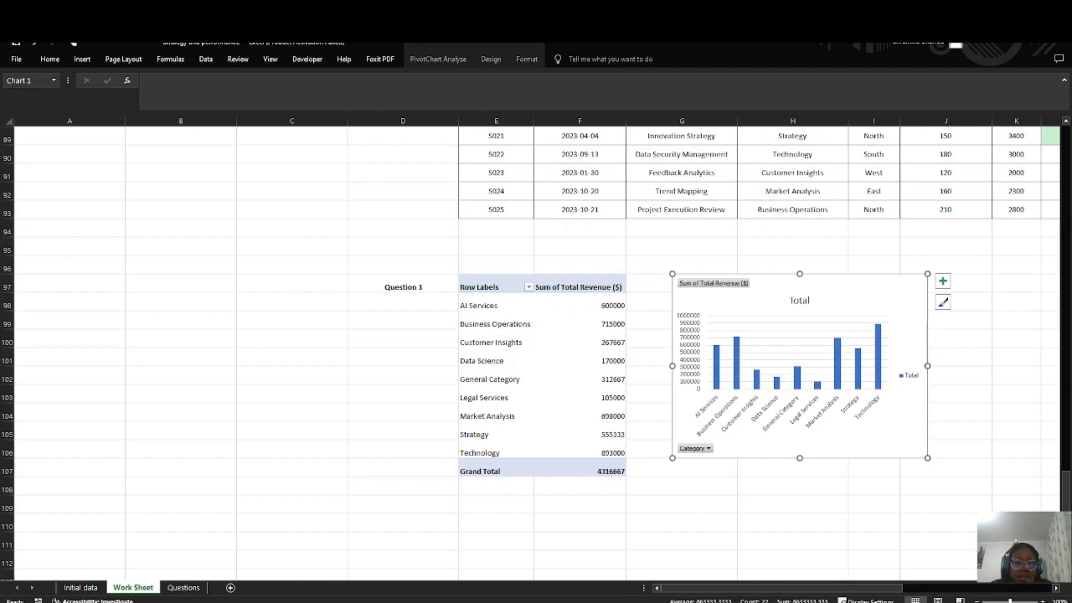
# Step: Sort the Question 3 pivot table's category row labels from A to Z
pyautogui.click(529, 287)
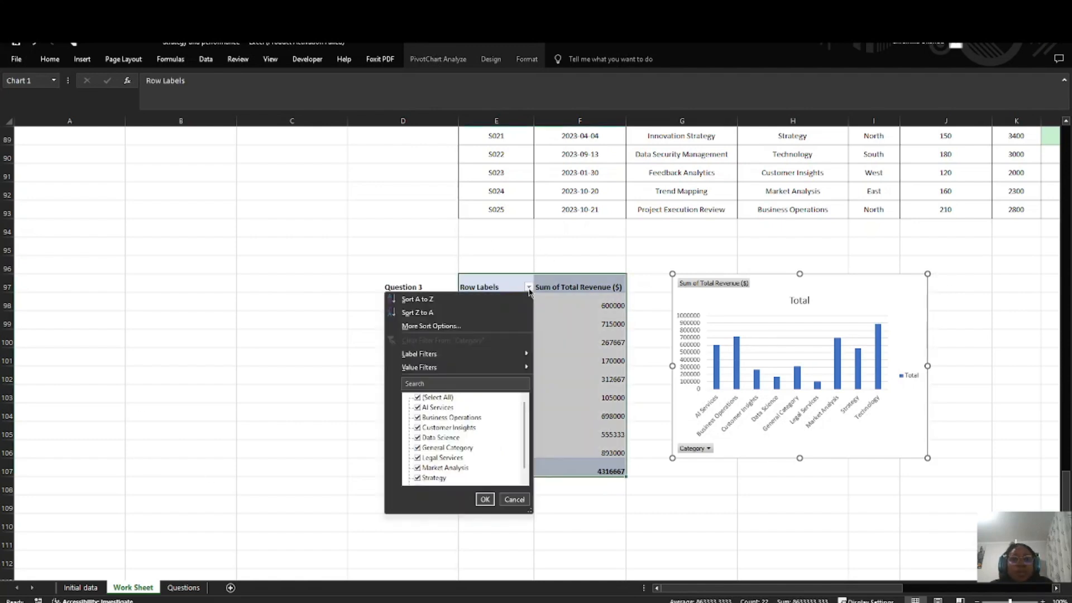
pyautogui.click(439, 302)
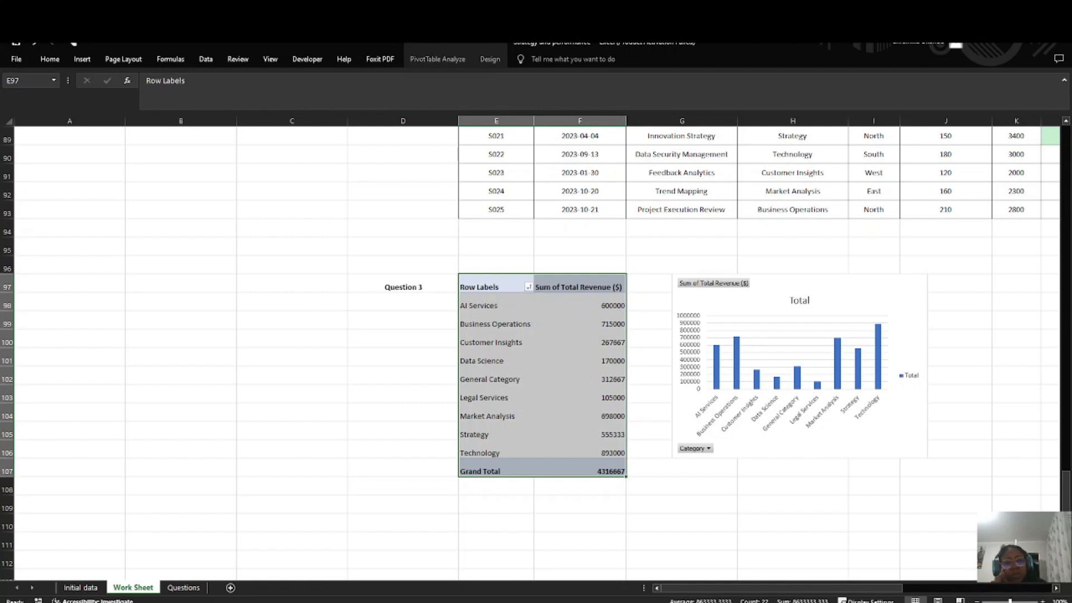
# Step: Read the fourth Data Visualization task in the full text on the Questions sheet and return to Work Sheet
pyautogui.click(183, 588)
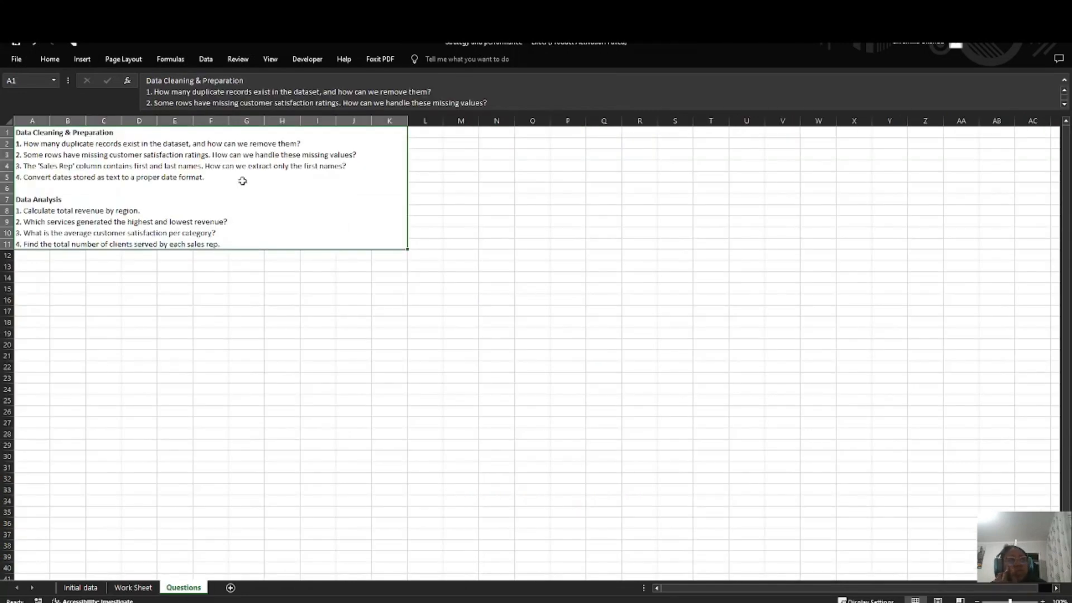
pyautogui.doubleClick(231, 245)
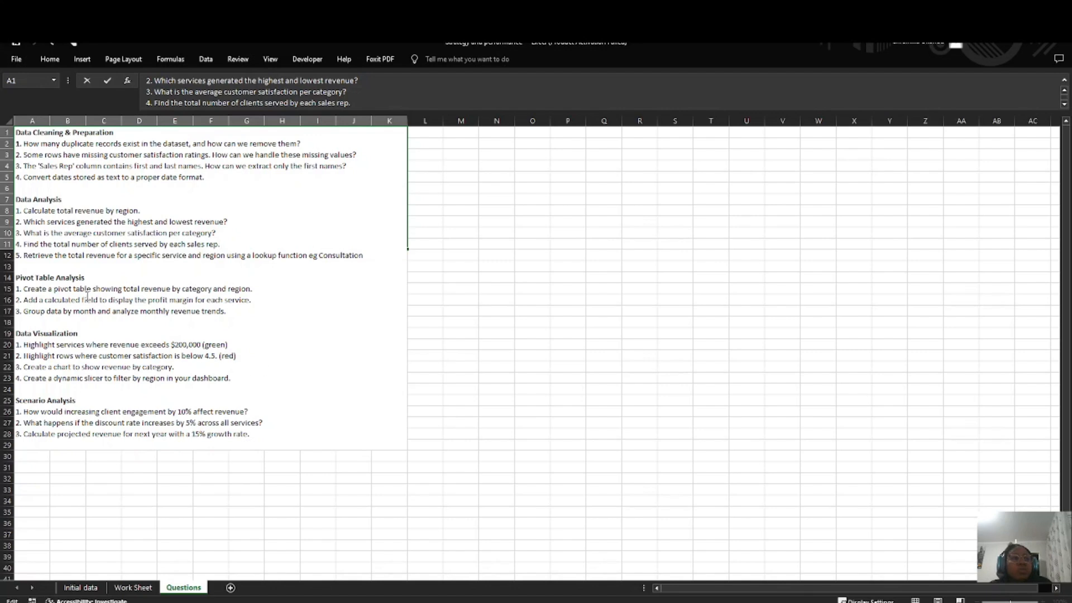
pyautogui.click(133, 587)
pyautogui.click(442, 299)
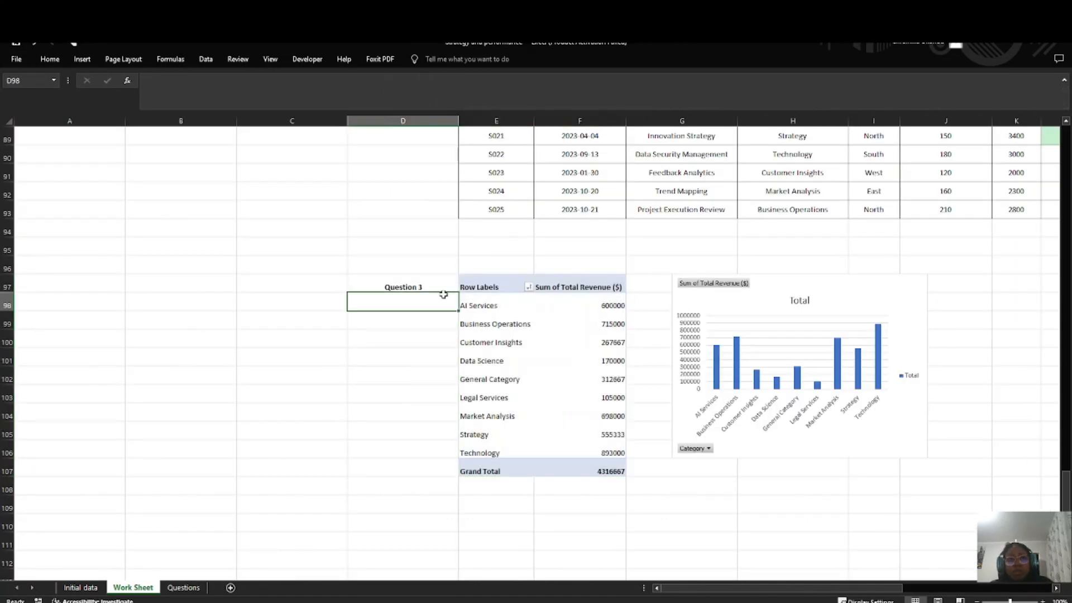
# Step: Insert a Region slicer for the Question 3 pivot table, place it directly right of the chart and make it narrower
pyautogui.click(480, 286)
pyautogui.click(425, 60)
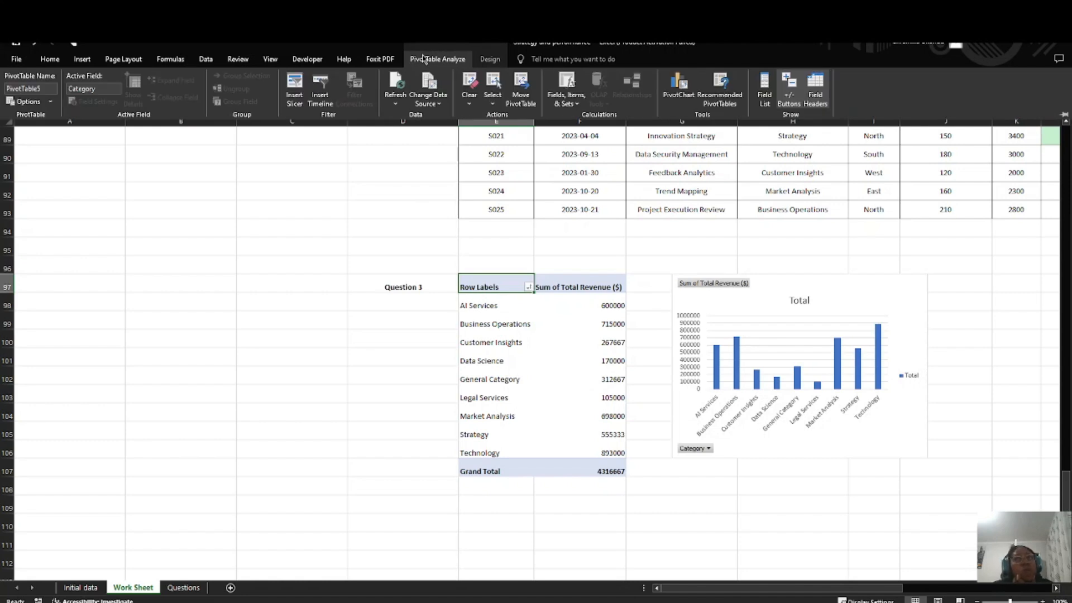
pyautogui.click(294, 93)
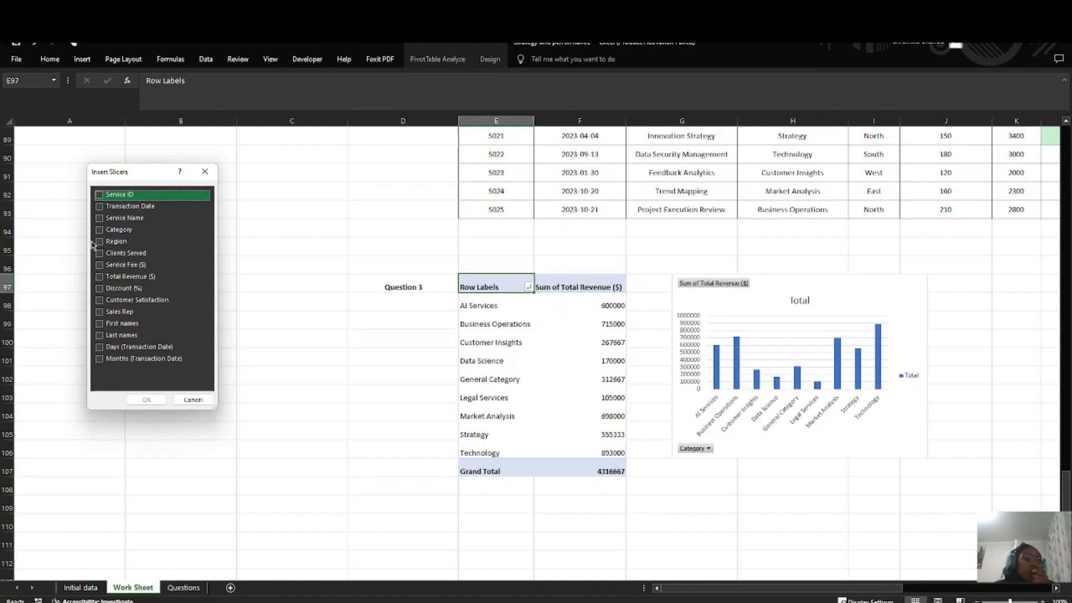
pyautogui.click(114, 241)
pyautogui.click(147, 399)
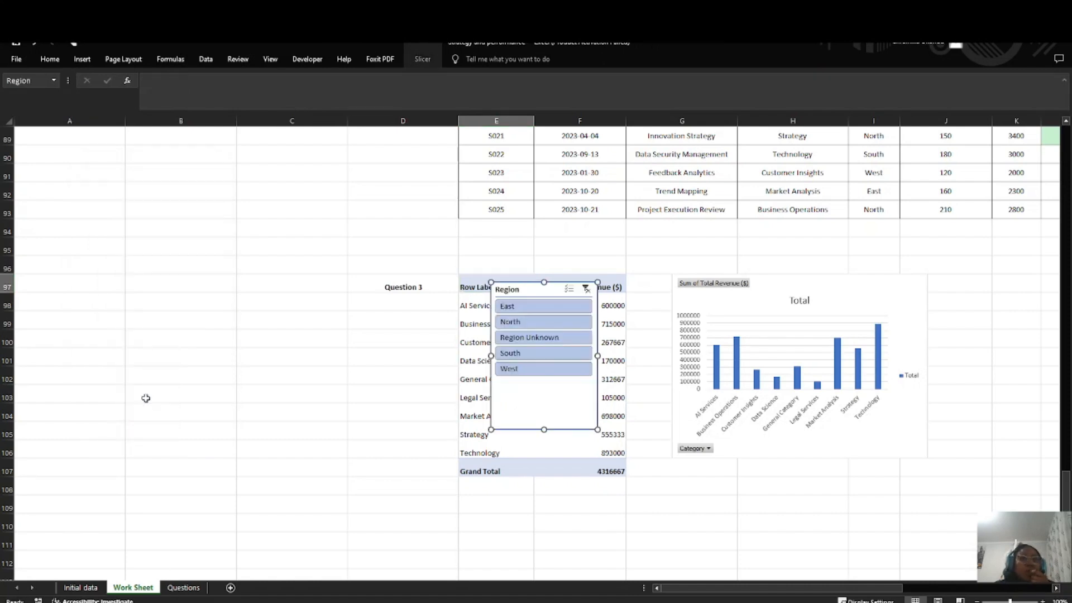
pyautogui.moveTo(555, 290); pyautogui.dragTo(992, 276)
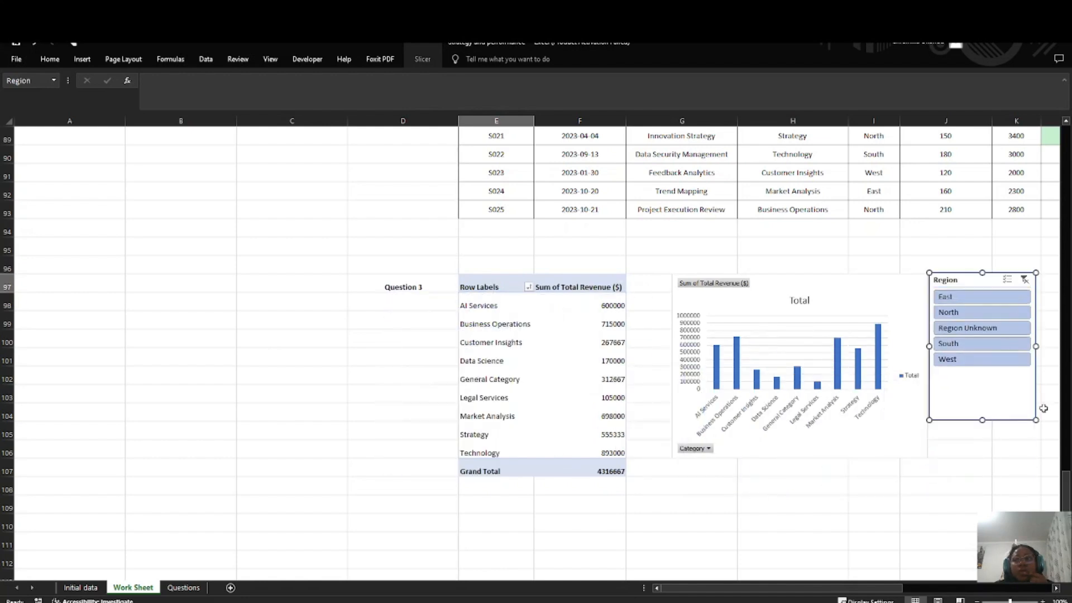
pyautogui.moveTo(1036, 421); pyautogui.dragTo(996, 423)
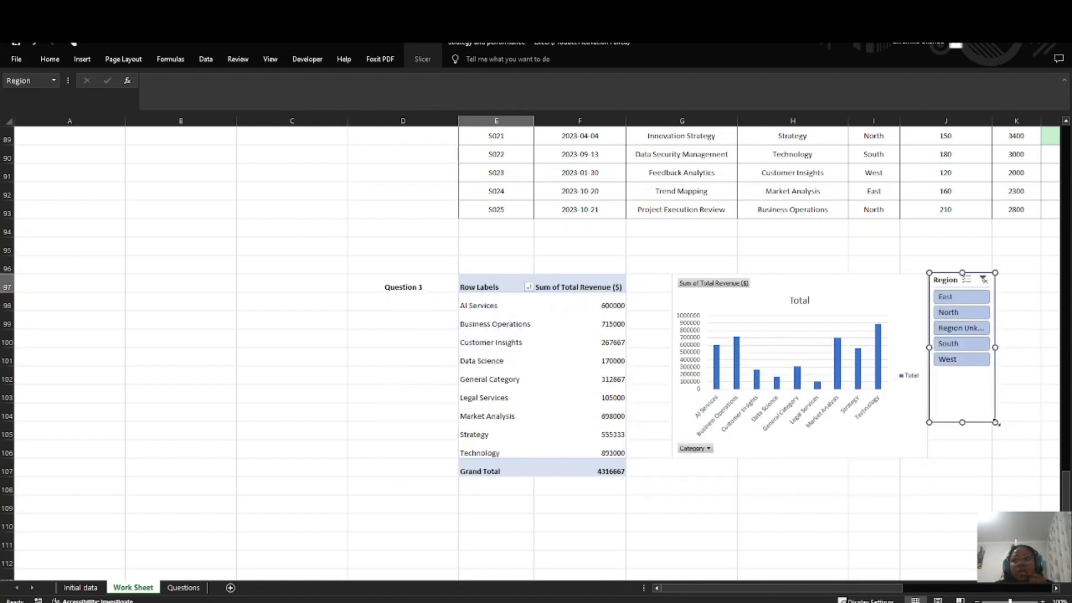
# Step: Test the Region slicer by filtering to East, North, Region Unknown, South and West in turn, and clear the filter
pyautogui.click(949, 297)
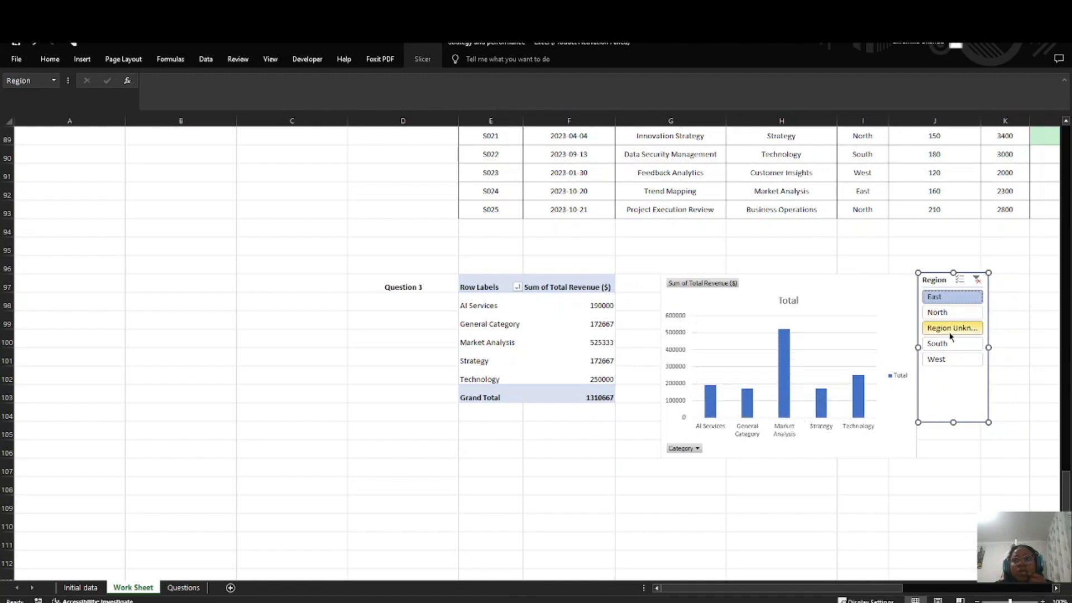
pyautogui.click(944, 313)
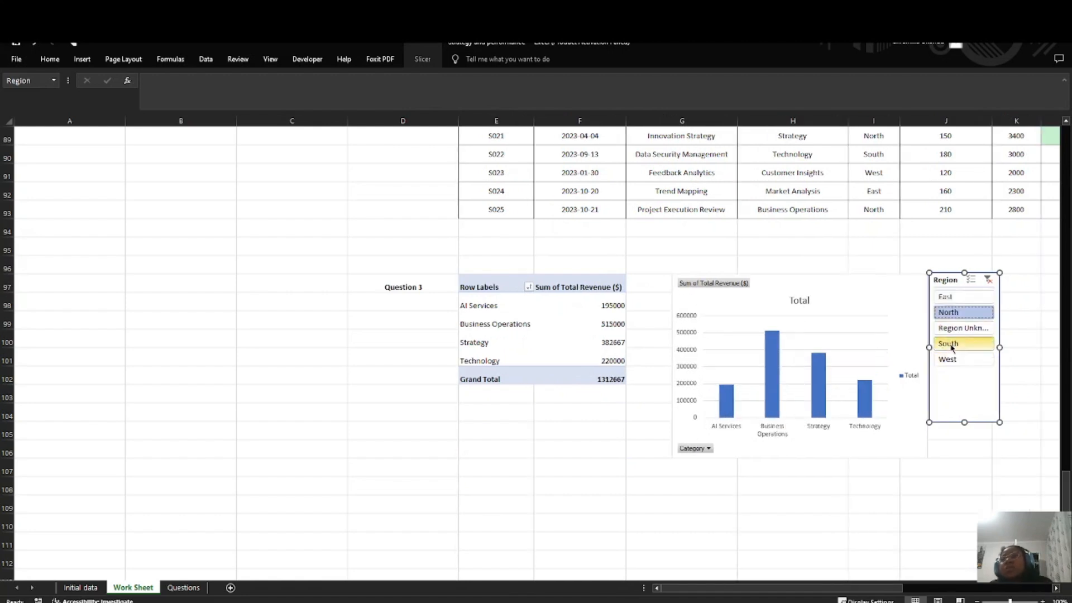
pyautogui.click(959, 328)
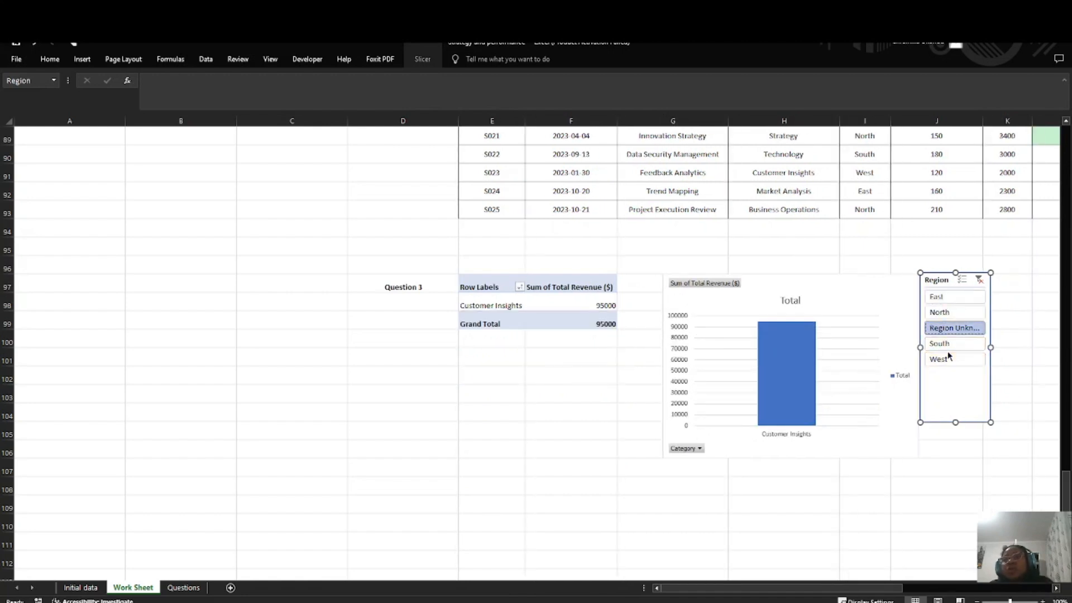
pyautogui.click(947, 346)
pyautogui.click(950, 359)
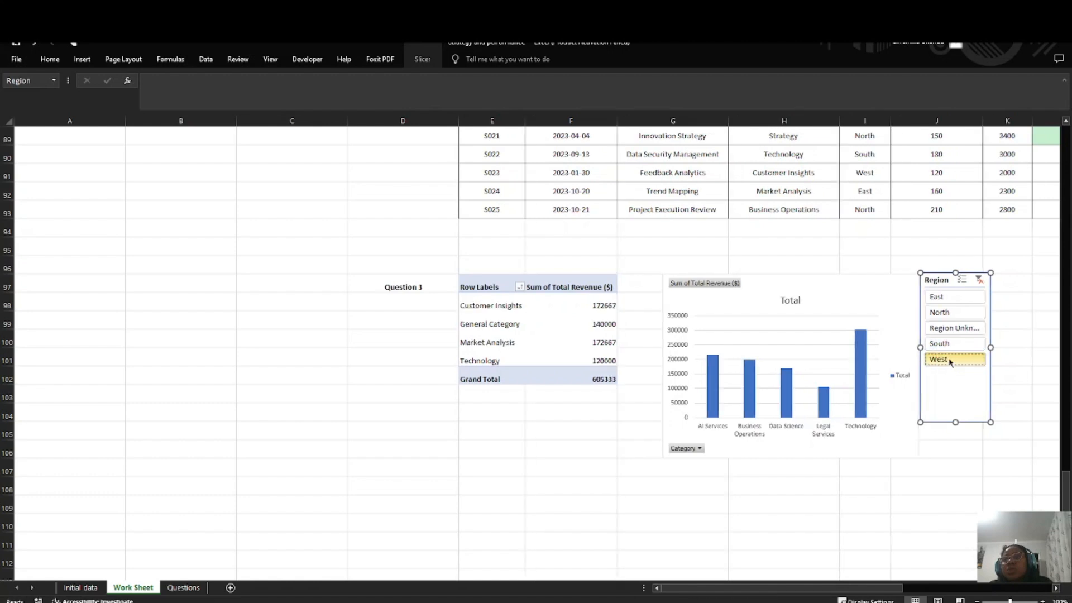
pyautogui.click(938, 300)
pyautogui.click(975, 281)
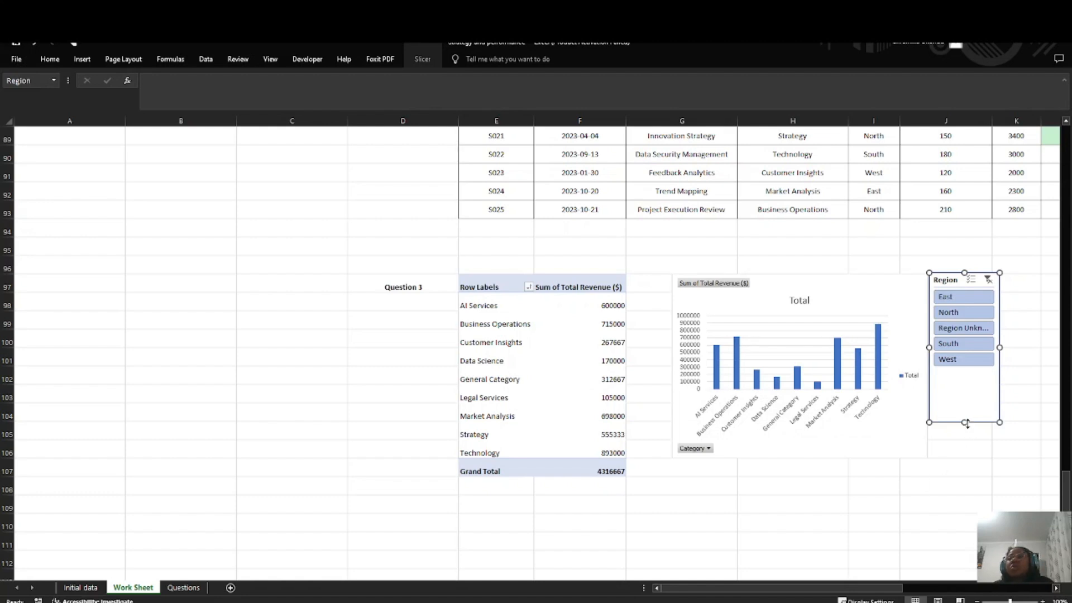
# Step: Stretch the Region slicer to the chart's height and adjust both objects so their edges line up side by side
pyautogui.moveTo(966, 423); pyautogui.dragTo(965, 461)
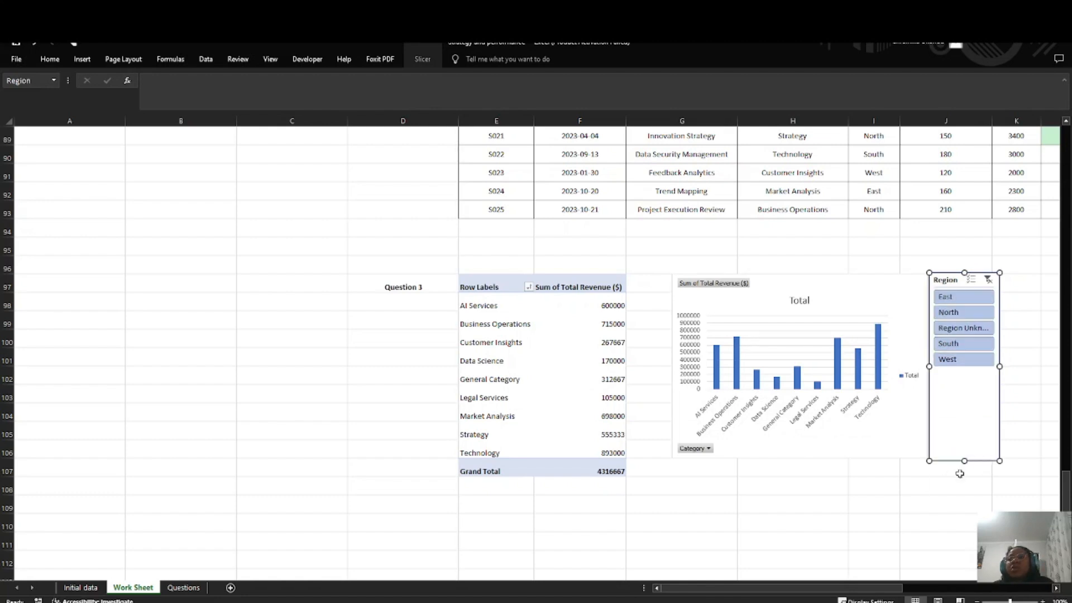
pyautogui.click(936, 482)
pyautogui.click(972, 438)
pyautogui.click(838, 277)
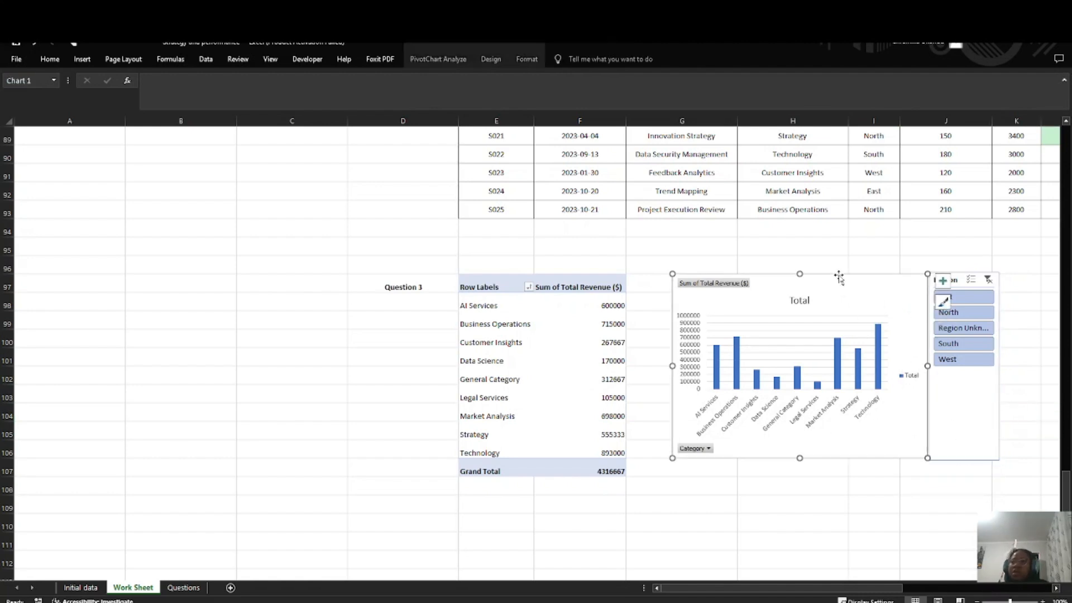
pyautogui.moveTo(799, 275); pyautogui.dragTo(798, 273)
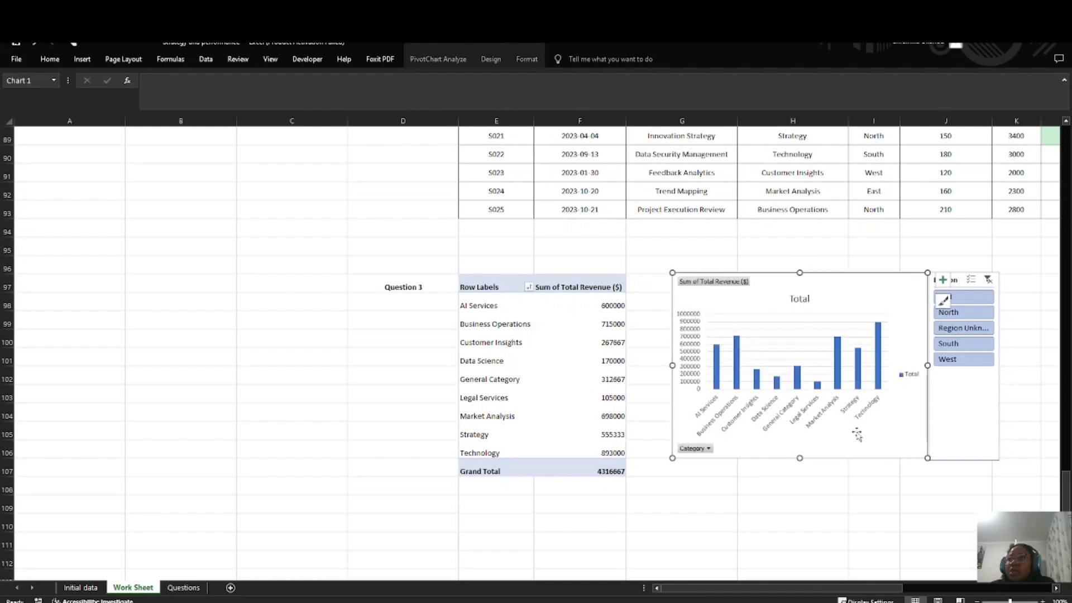
pyautogui.click(805, 464)
pyautogui.click(818, 453)
pyautogui.moveTo(799, 459); pyautogui.dragTo(799, 461)
pyautogui.click(828, 495)
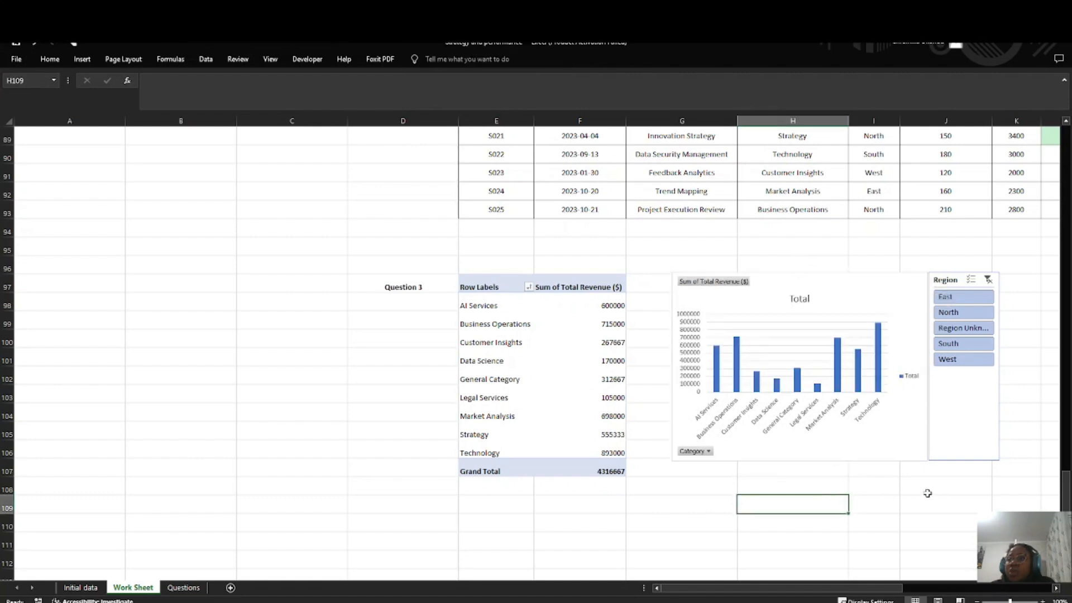
pyautogui.click(953, 448)
pyautogui.moveTo(953, 448); pyautogui.dragTo(951, 447)
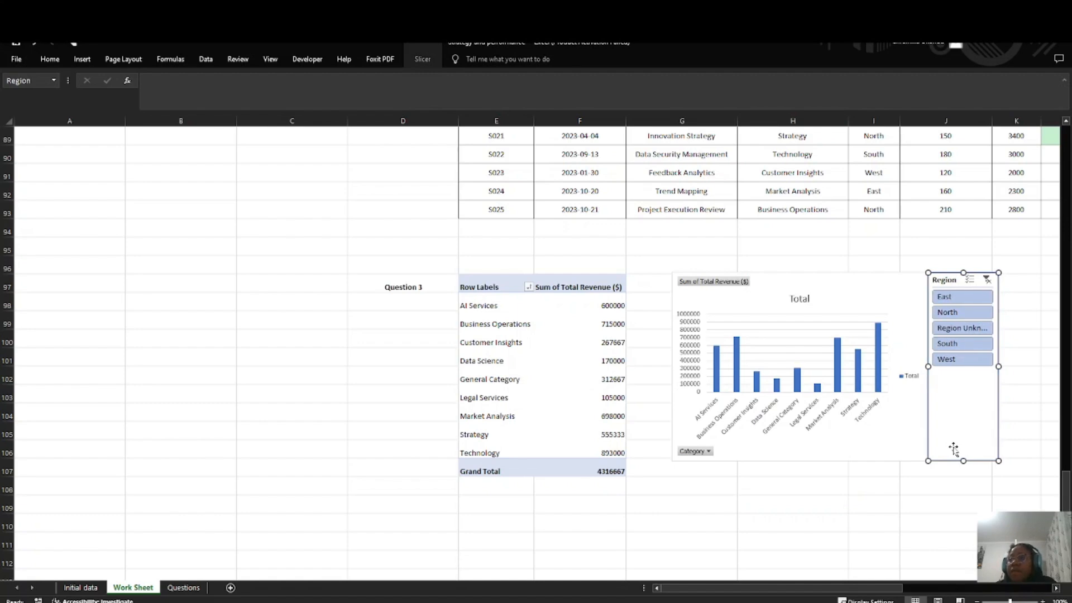
pyautogui.click(886, 518)
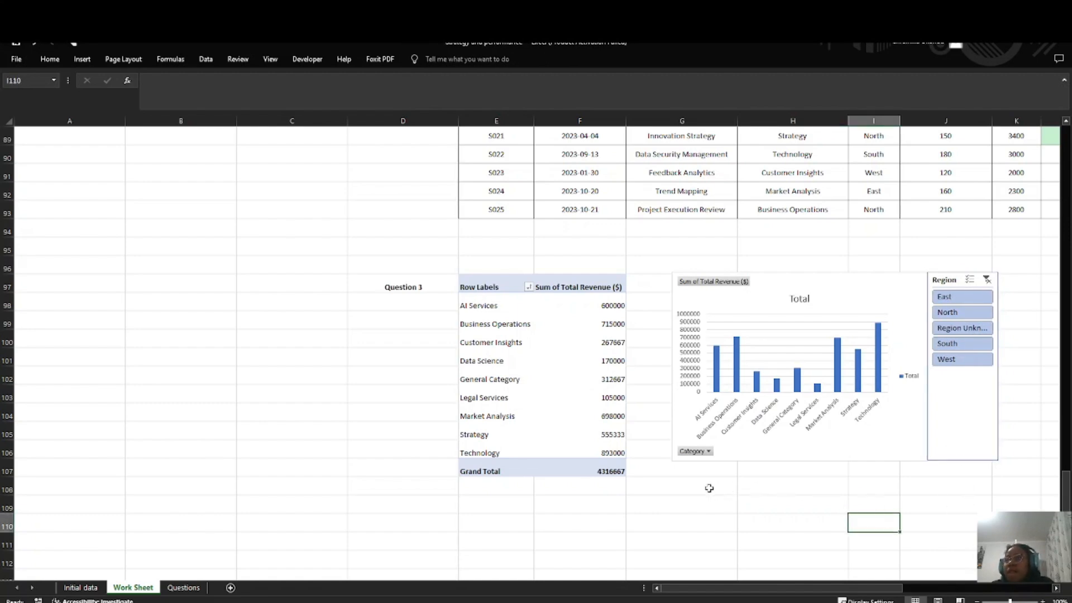
pyautogui.scroll(-3, 721, 505)
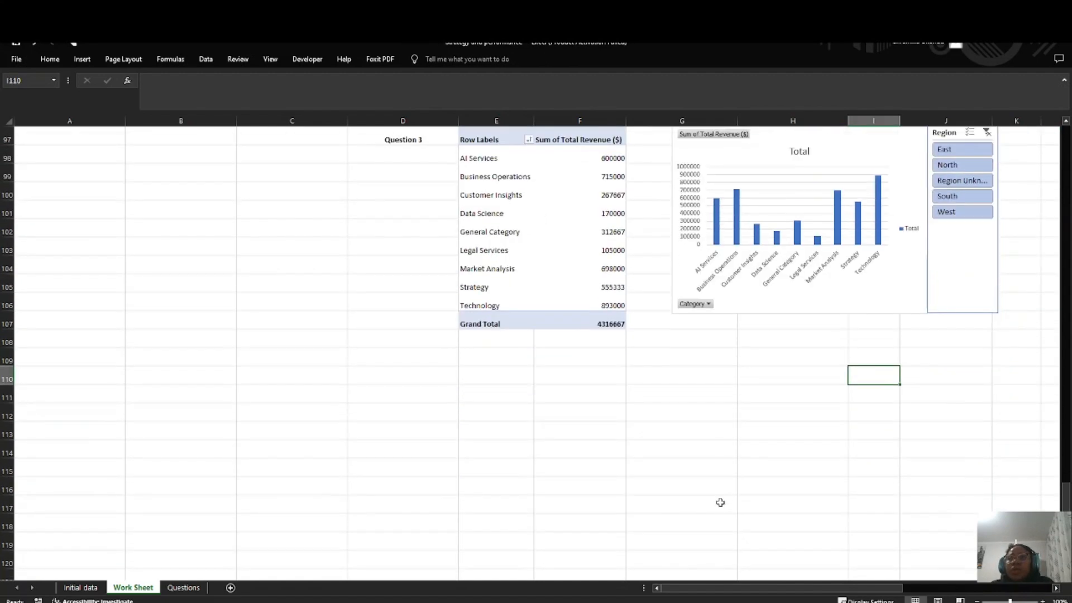
pyautogui.scroll(4, 720, 501)
pyautogui.scroll(-2, 719, 497)
pyautogui.scroll(2, 717, 496)
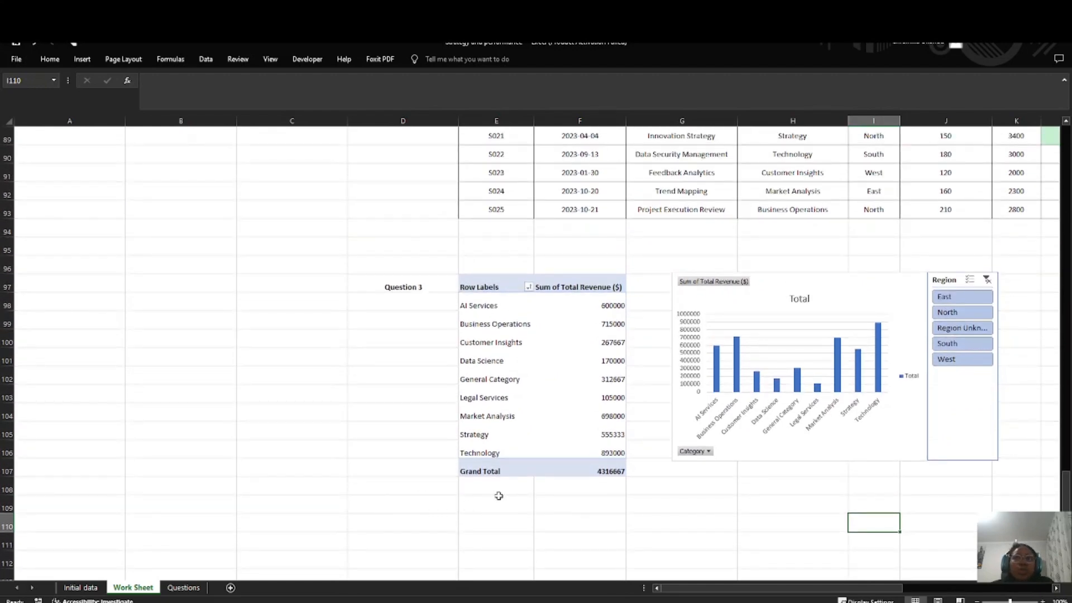
# Step: Show the full task text on the Questions sheet, check the section following Data Visualization, and return to Work Sheet
pyautogui.scroll(-2, 498, 495)
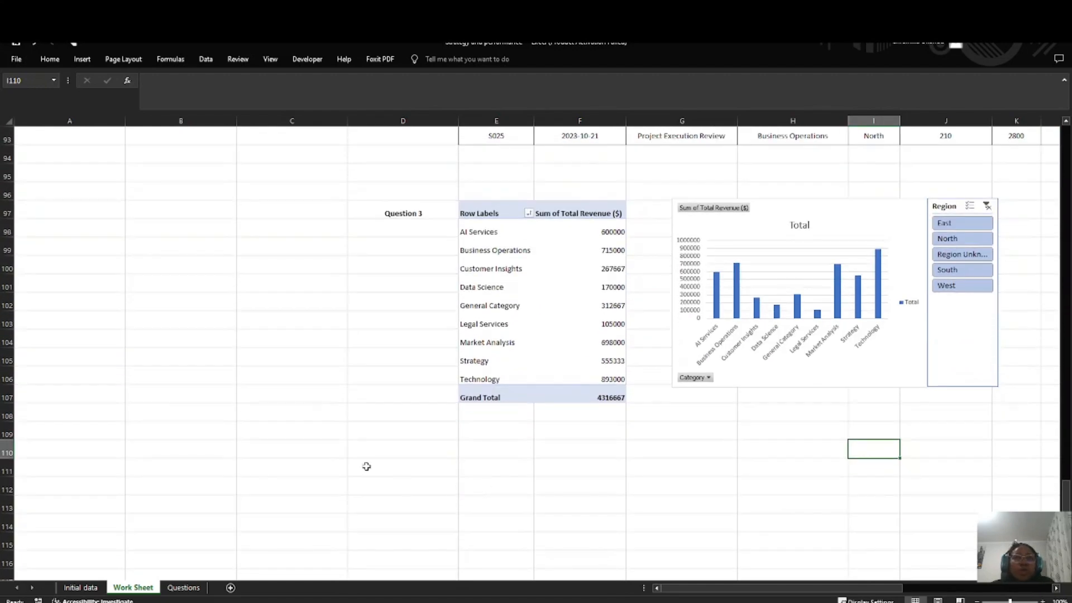
pyautogui.click(183, 587)
pyautogui.doubleClick(247, 246)
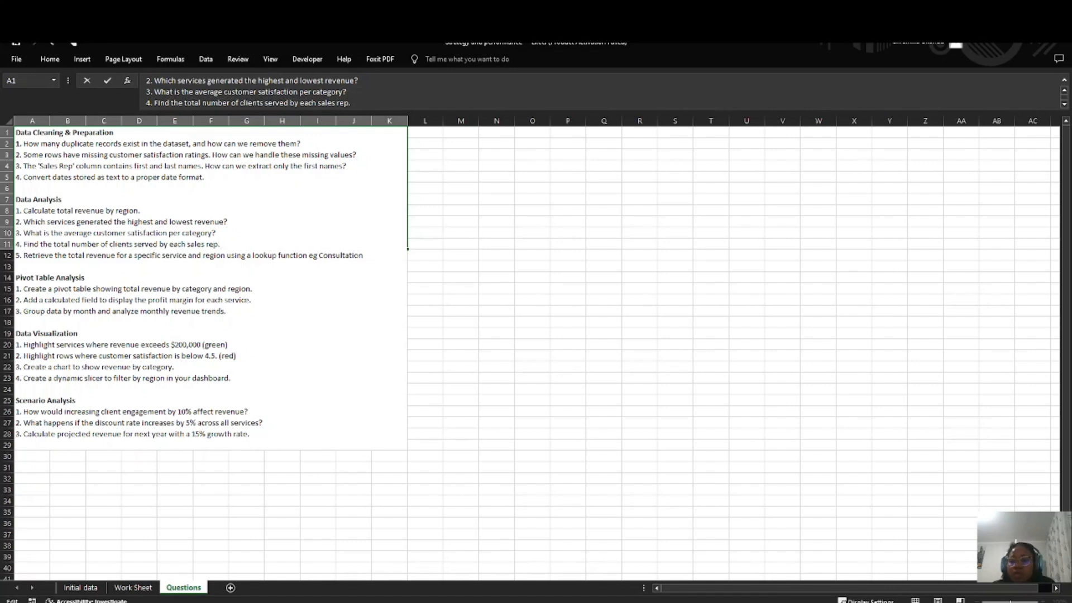
pyautogui.hotkey('alt', 'Tab')
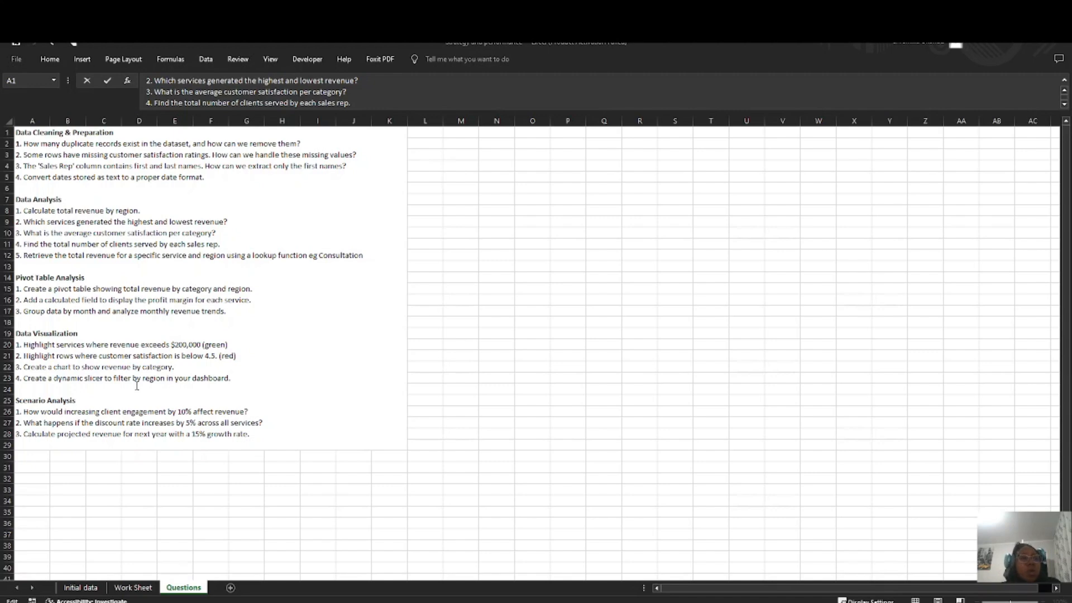
pyautogui.click(128, 590)
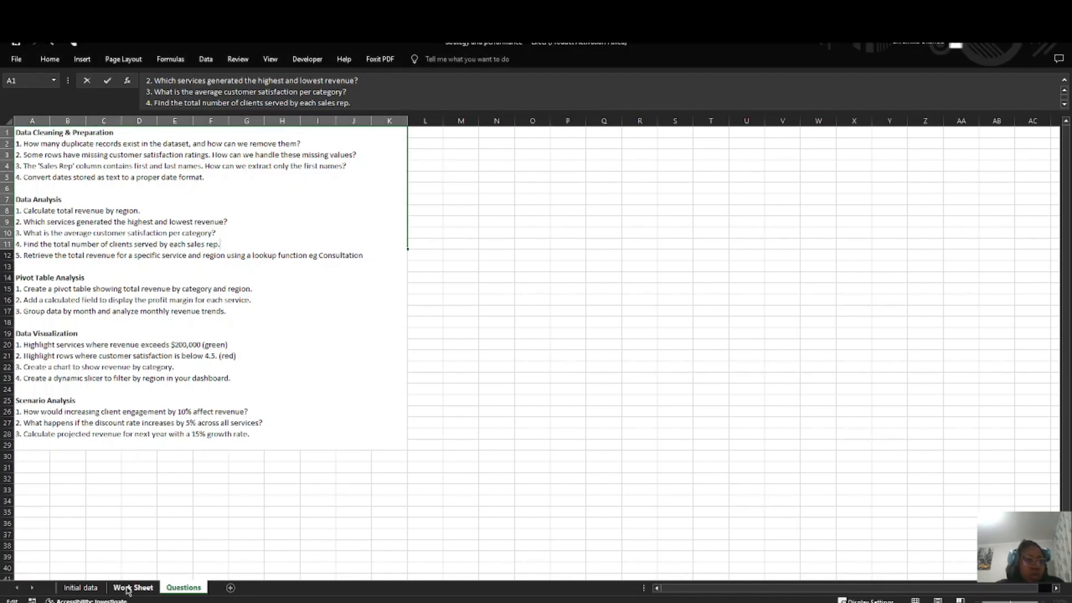
pyautogui.click(128, 590)
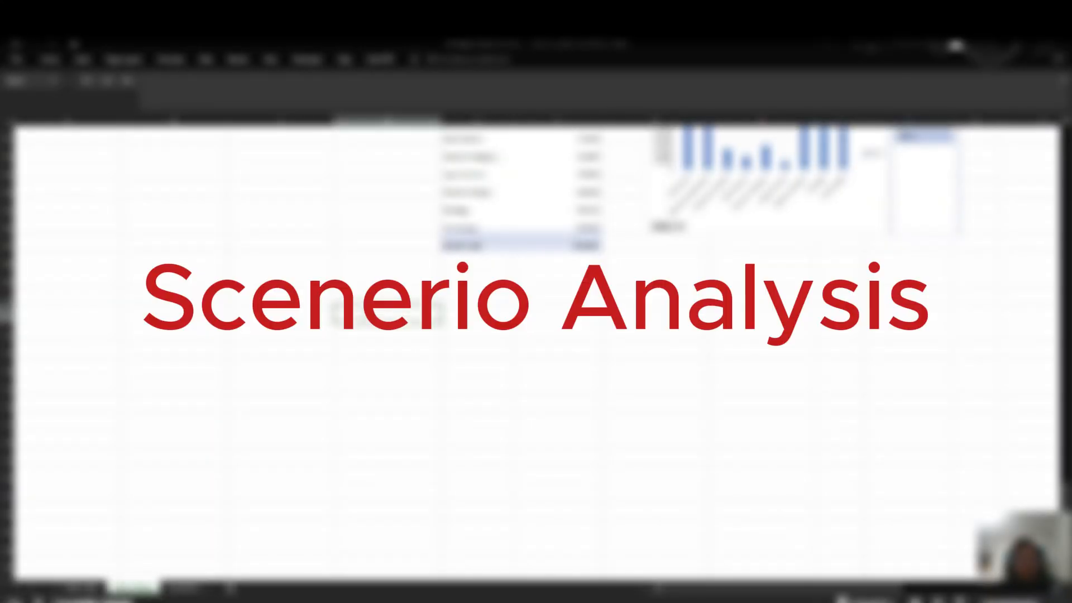
# Step: Enter the section heading "Scenerio Analysis" in D111, below the Question 3 pivot table
pyautogui.click(365, 319)
pyautogui.write('Scenerio')
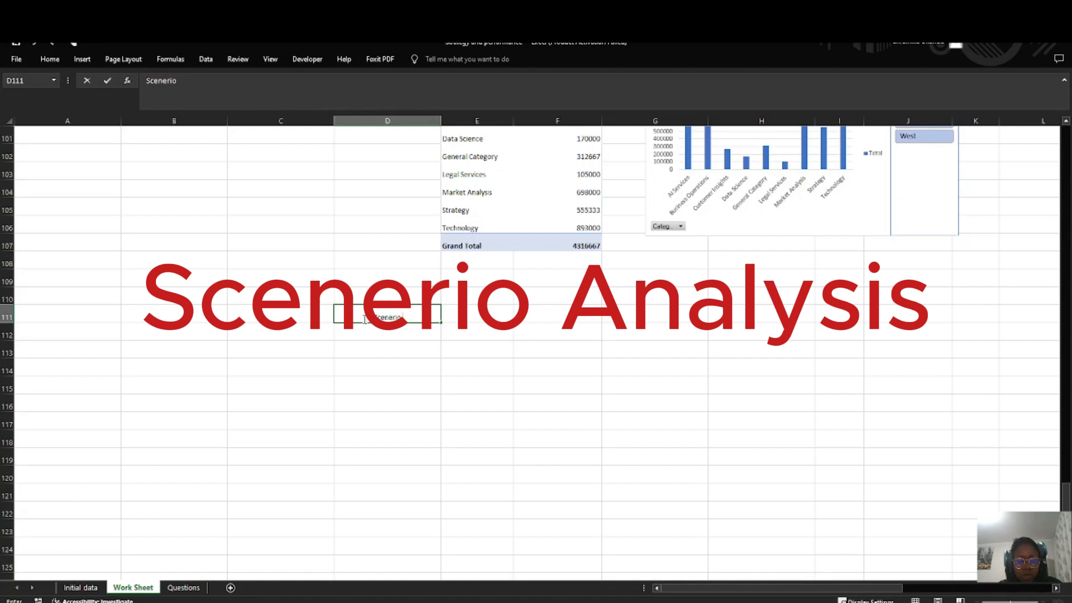
pyautogui.write(' Analysis')
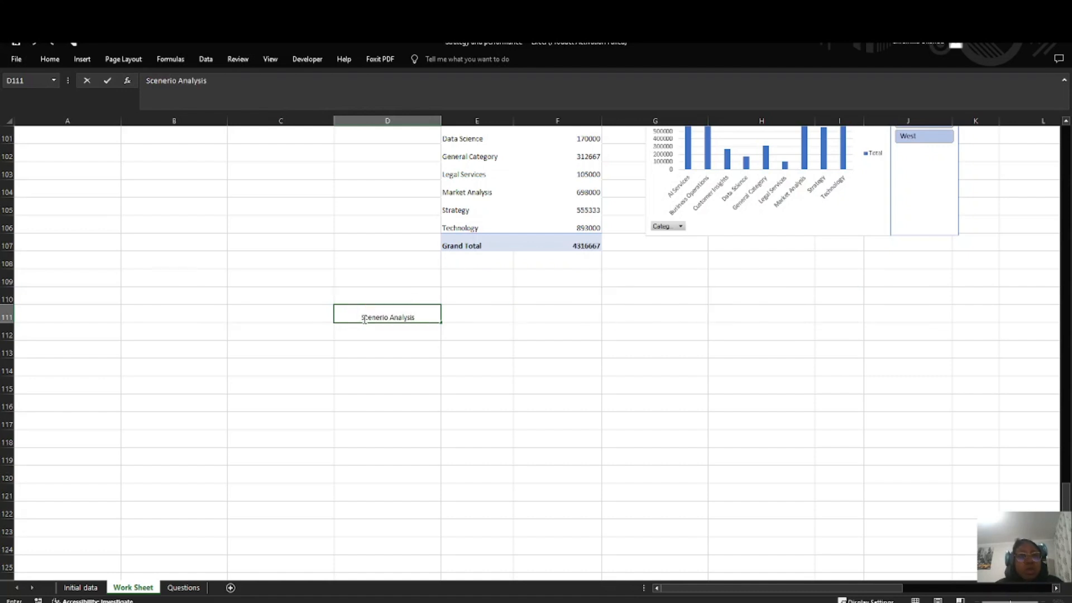
pyautogui.moveTo(427, 321); pyautogui.dragTo(359, 321)
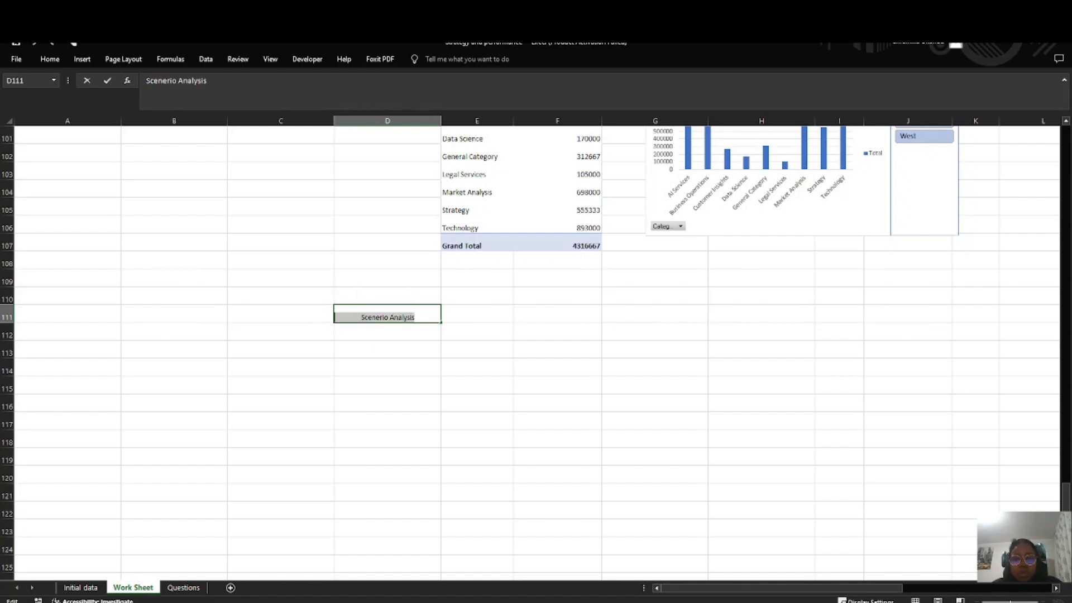
pyautogui.scroll(4, 510, 347)
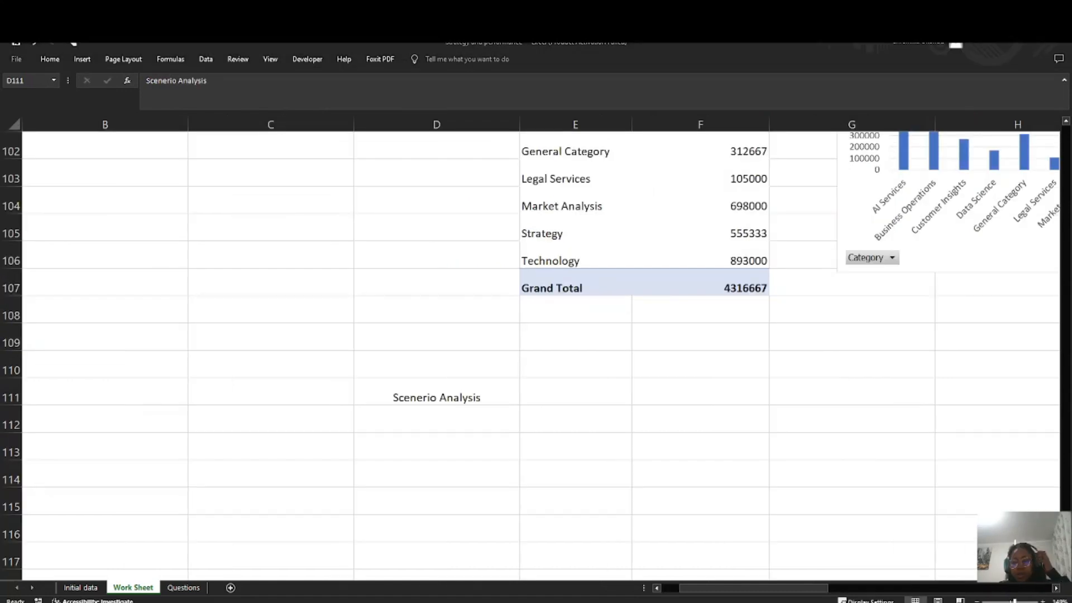
# Step: Format the Scenerio Analysis heading in D111 with red font colour and font size 18
pyautogui.click(434, 379)
pyautogui.click(51, 60)
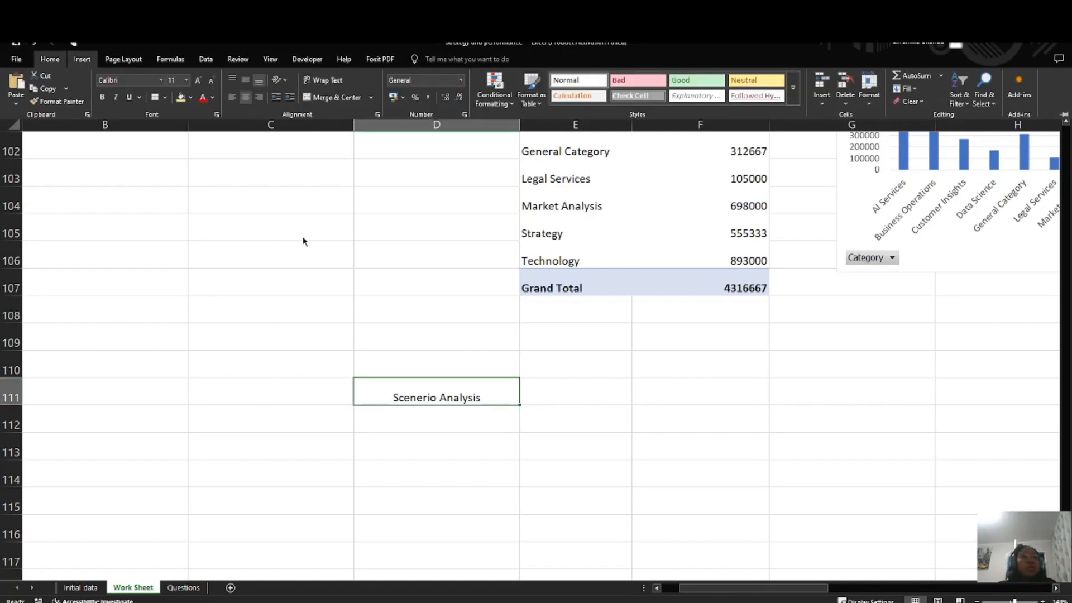
pyautogui.click(202, 98)
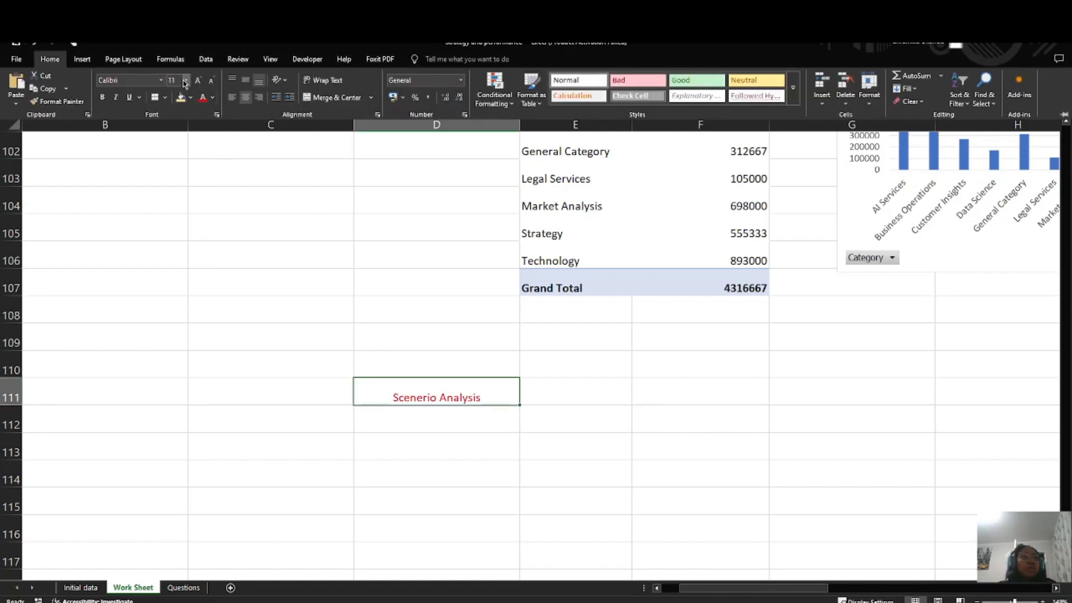
pyautogui.click(185, 82)
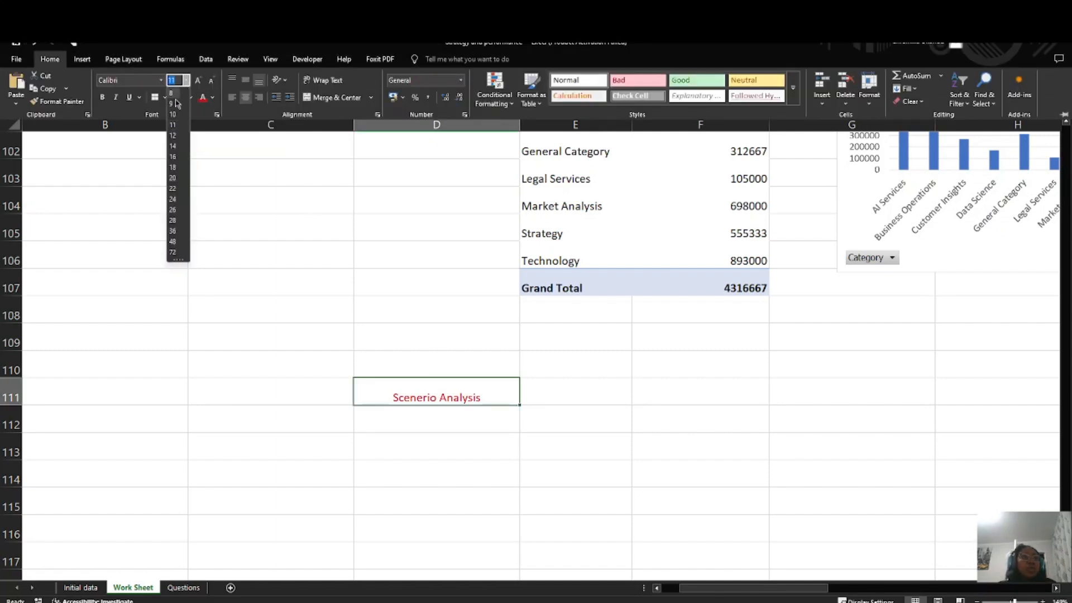
pyautogui.click(175, 167)
pyautogui.click(505, 424)
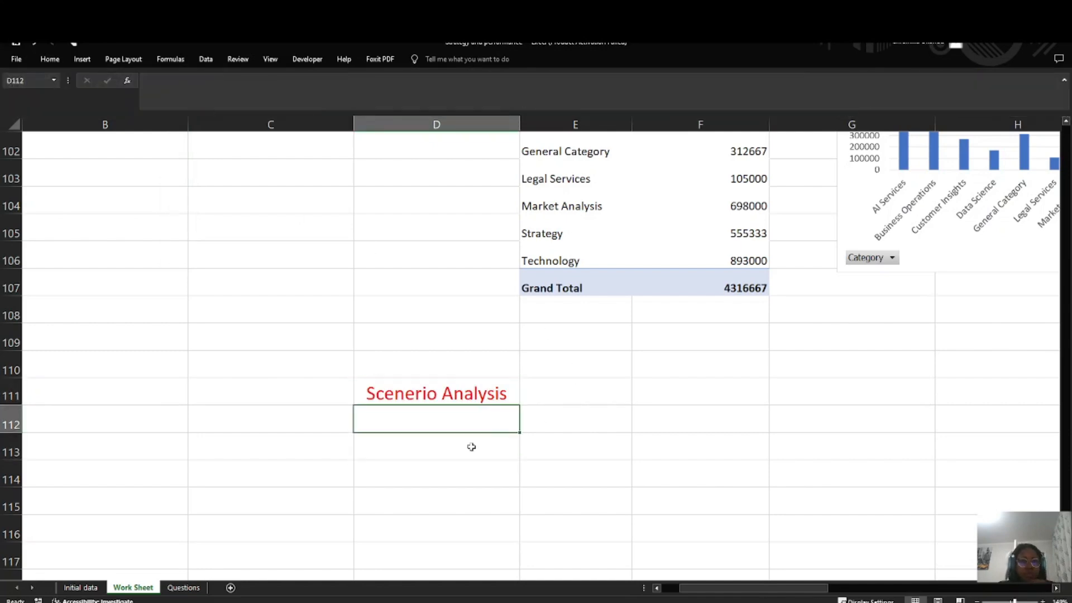
# Step: Read the Scenario Analysis questions on client engagement, discount rate and projected revenue on the Questions sheet and return to Work Sheet
pyautogui.click(183, 587)
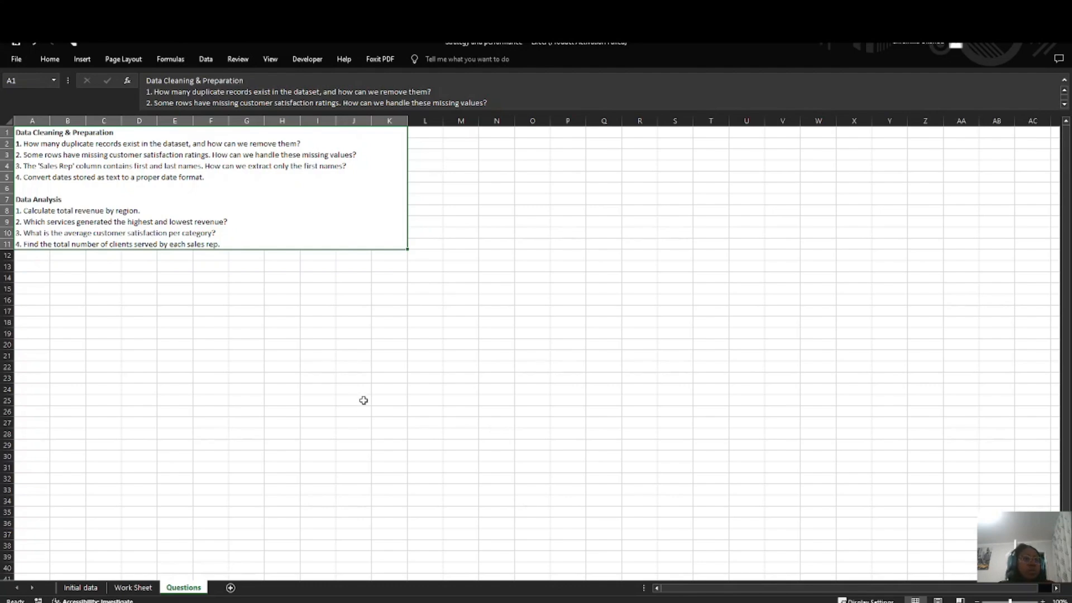
pyautogui.scroll(1, 423, 454)
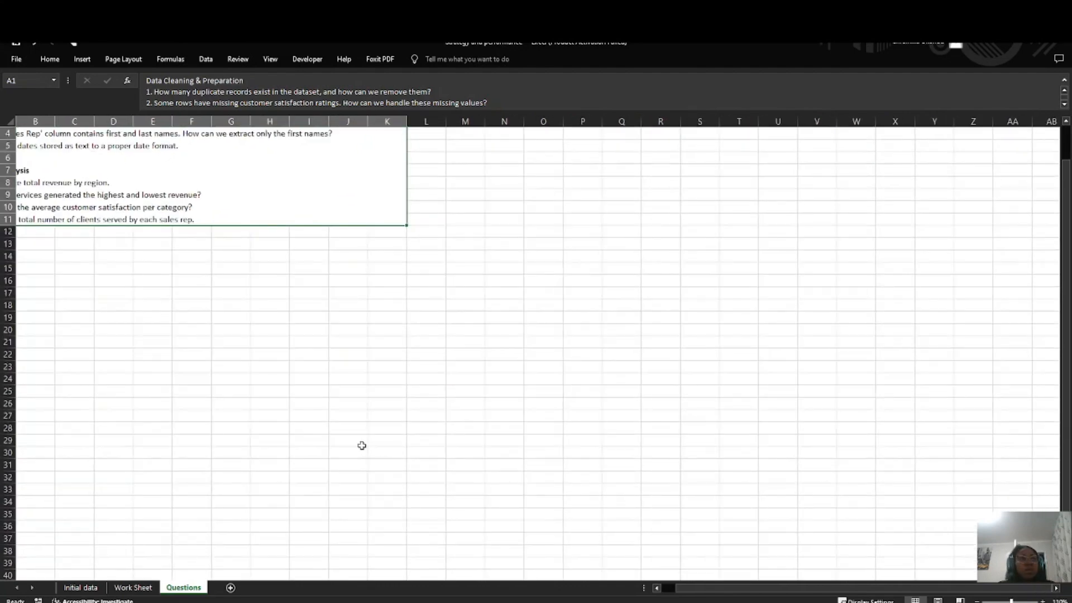
pyautogui.doubleClick(262, 253)
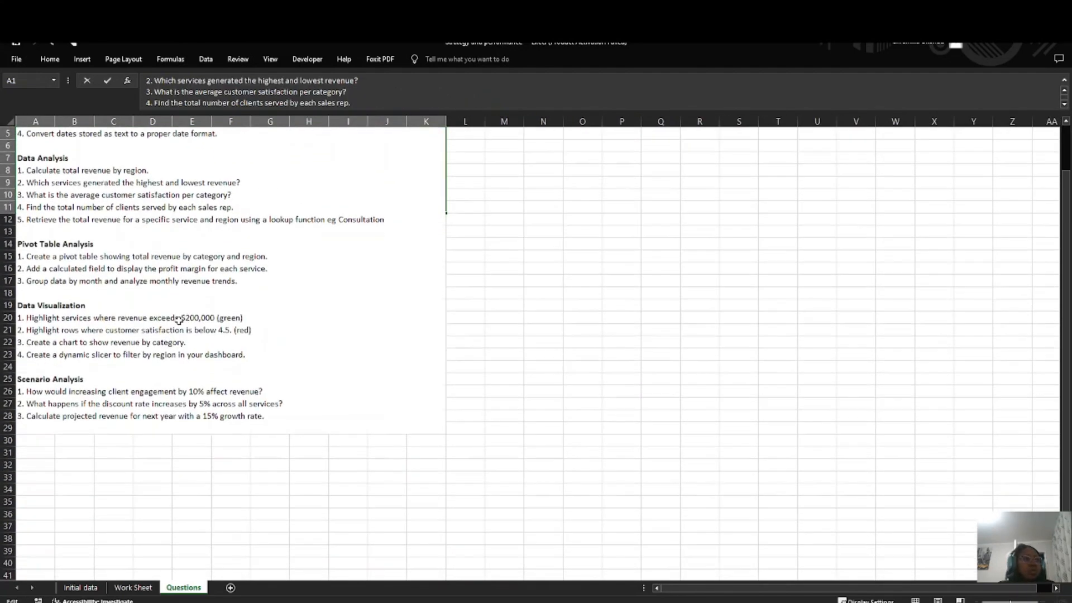
pyautogui.scroll(2, 246, 198)
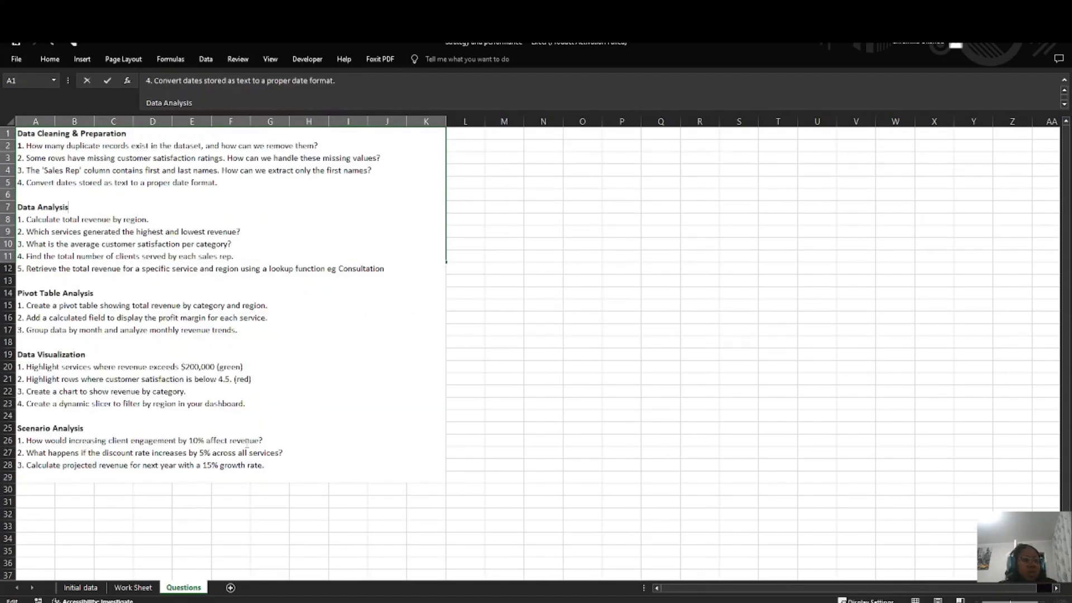
pyautogui.click(133, 587)
pyautogui.click(133, 588)
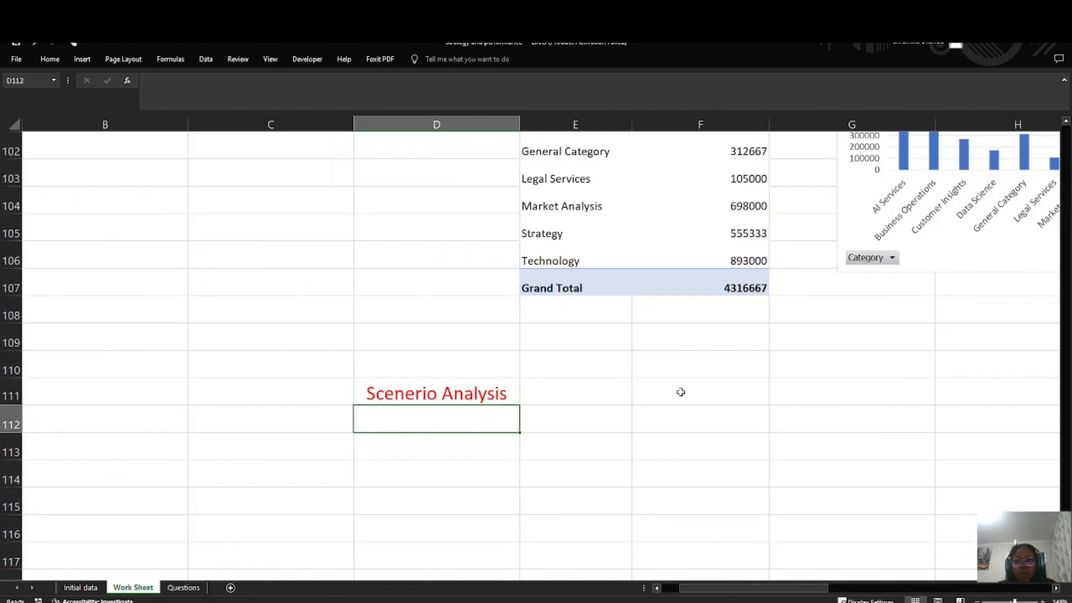
# Step: Look through the earlier answers on Work Sheet and examine the columns of the Question 1, 2 table under Visualization
pyautogui.scroll(4, 521, 417)
pyautogui.scroll(-5, 539, 418)
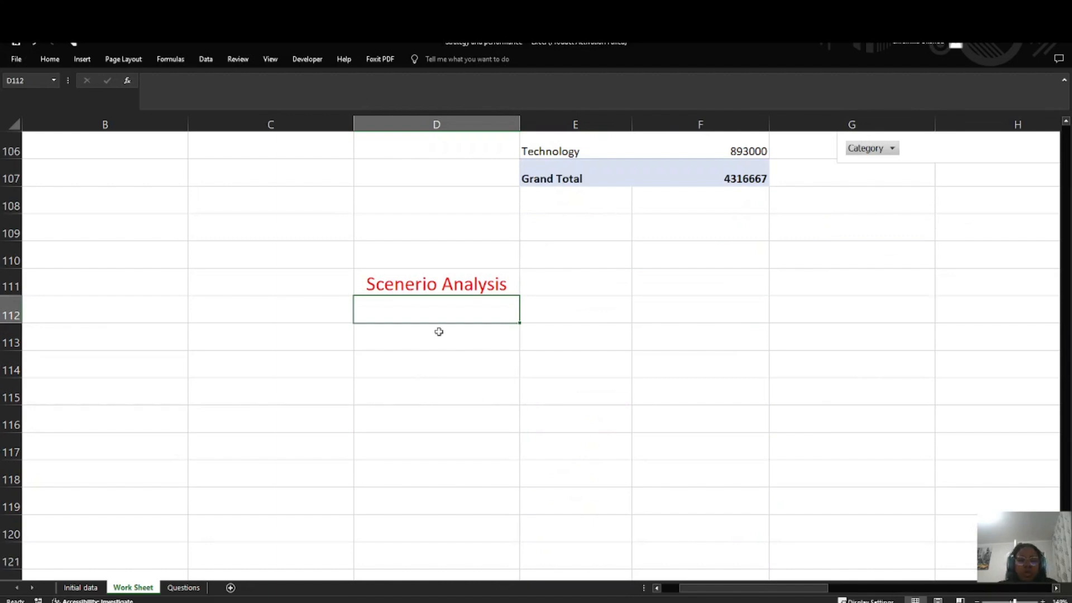
pyautogui.scroll(16, 633, 327)
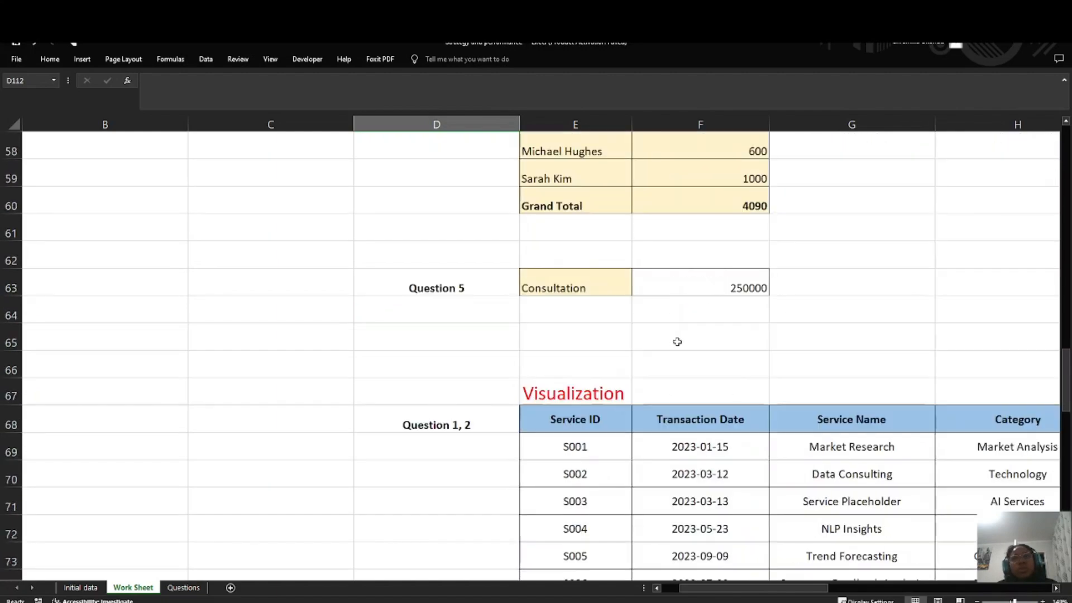
pyautogui.keyDown('ctrl'); pyautogui.scroll(-3, 686, 343); pyautogui.keyUp('ctrl')
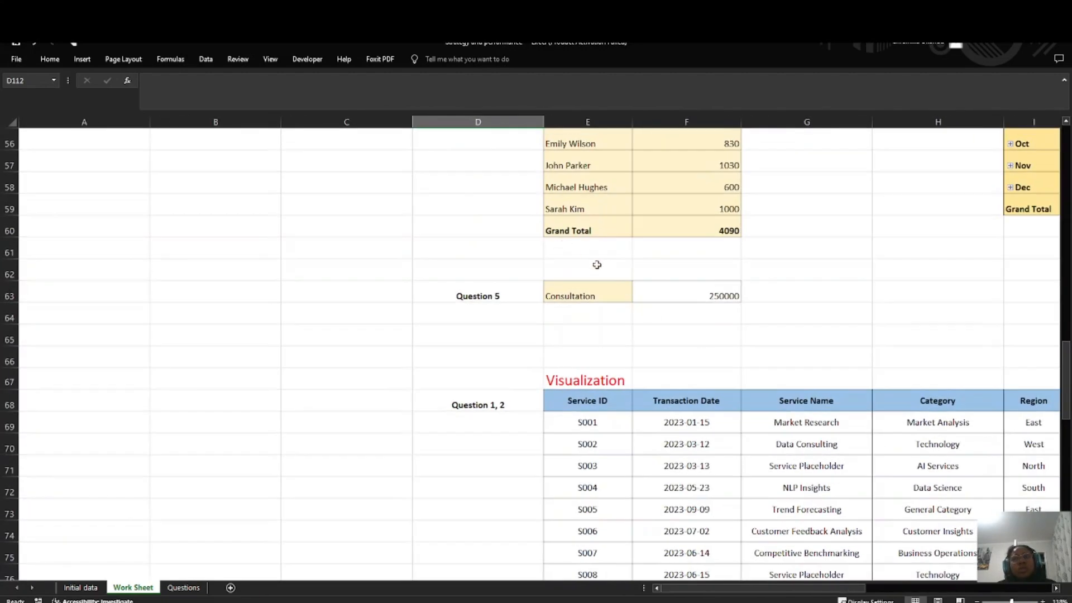
pyautogui.hscroll(1, 743, 335)
pyautogui.scroll(-2, 670, 368)
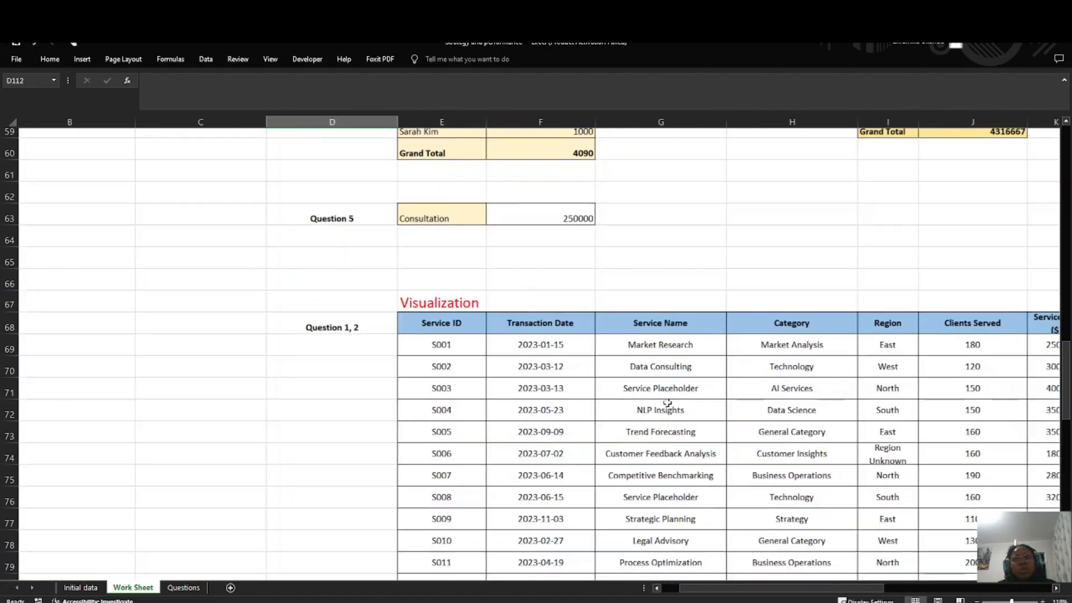
pyautogui.scroll(-2, 651, 369)
pyautogui.hscroll(1, 642, 366)
pyautogui.scroll(-1, 634, 363)
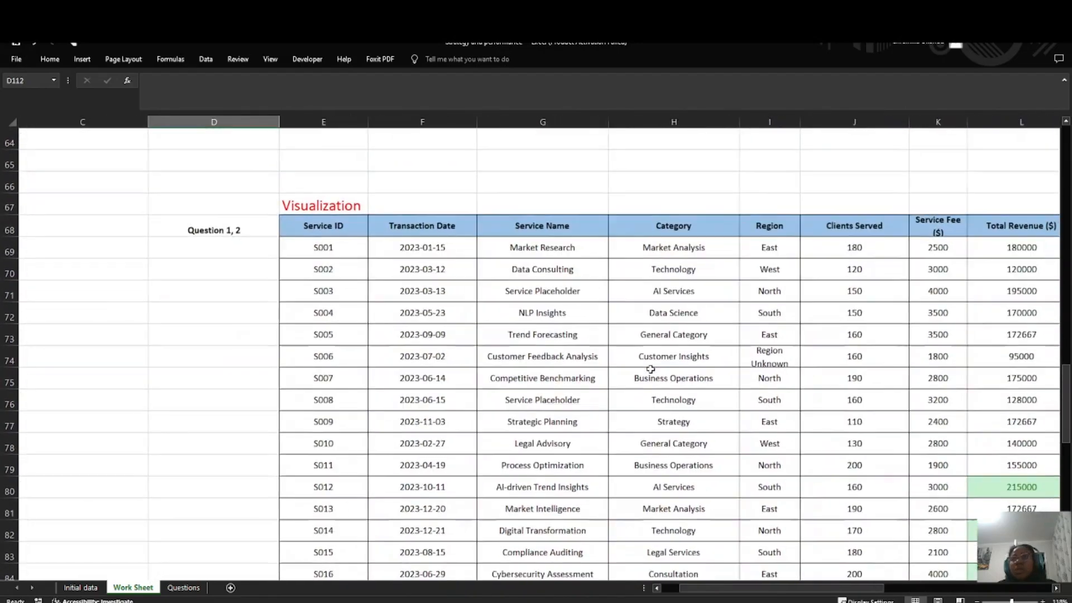
pyautogui.hscroll(1, 631, 362)
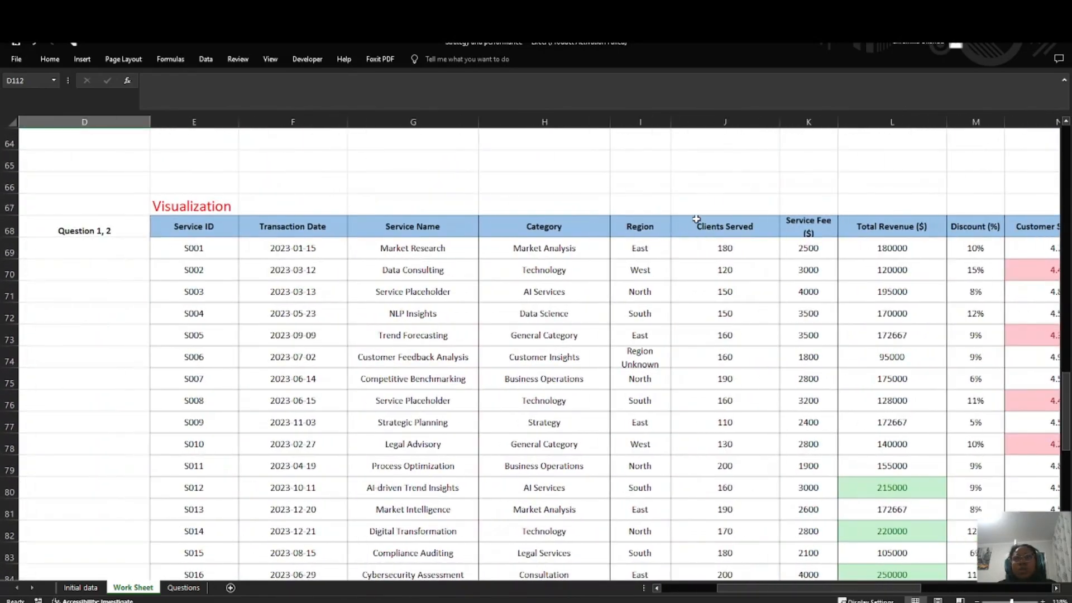
# Step: Copy the Clients Served and Service Fee ($) columns, including headers, from rows 68 to 93 of the Visualization table
pyautogui.moveTo(694, 221); pyautogui.dragTo(722, 489)
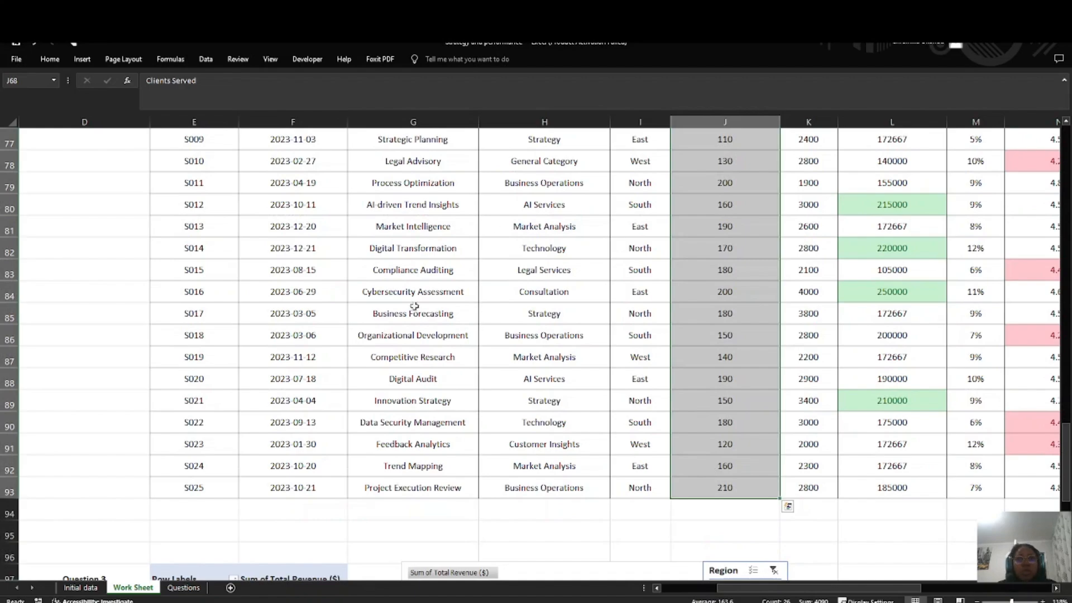
pyautogui.scroll(4, 400, 290)
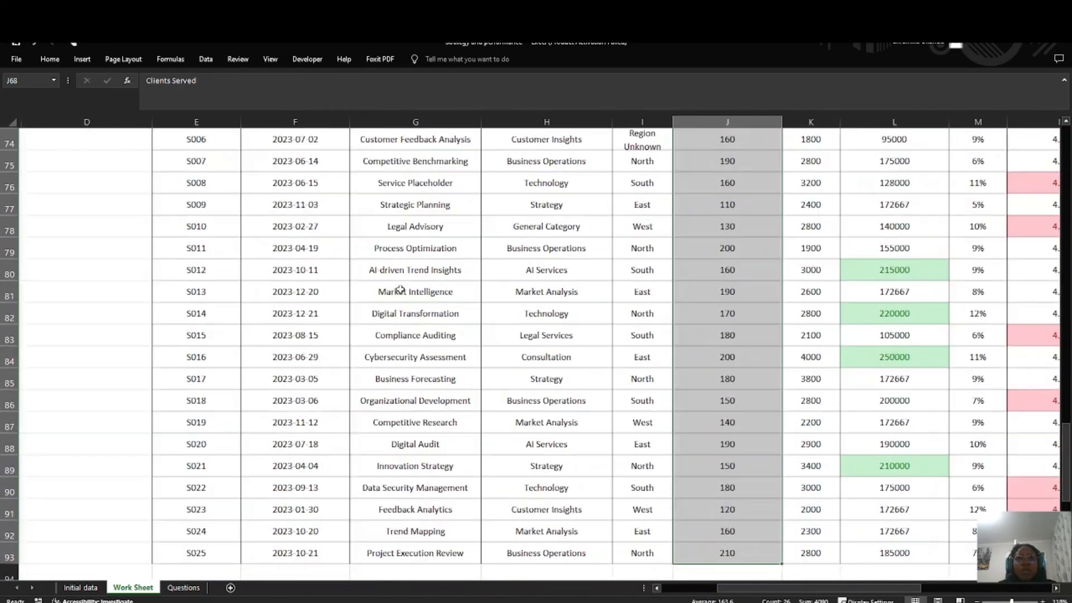
pyautogui.hscroll(2, 403, 287)
pyautogui.click(601, 164)
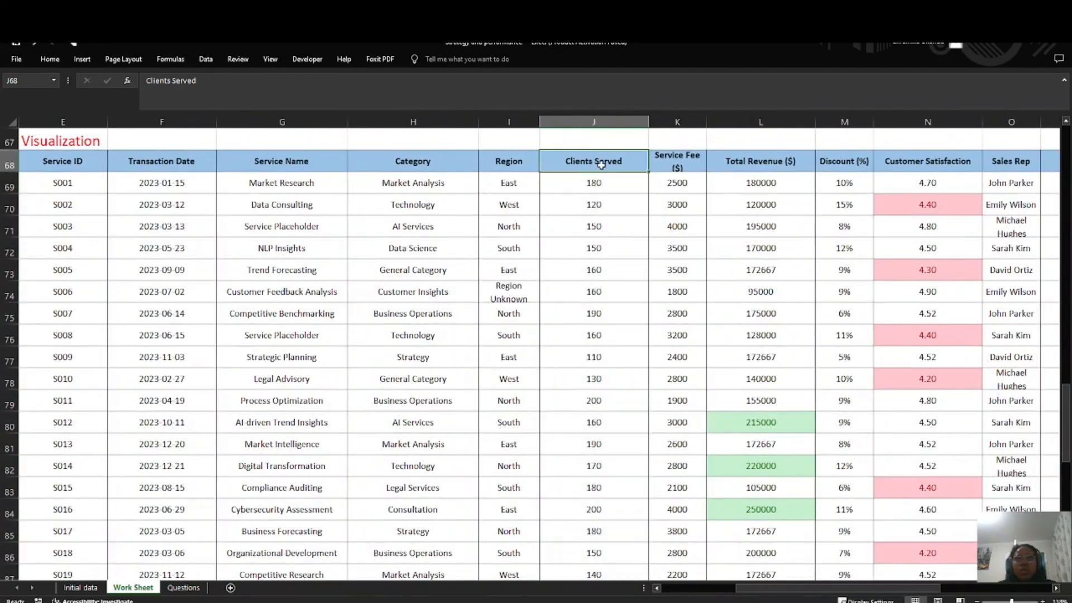
pyautogui.moveTo(635, 164); pyautogui.dragTo(680, 523)
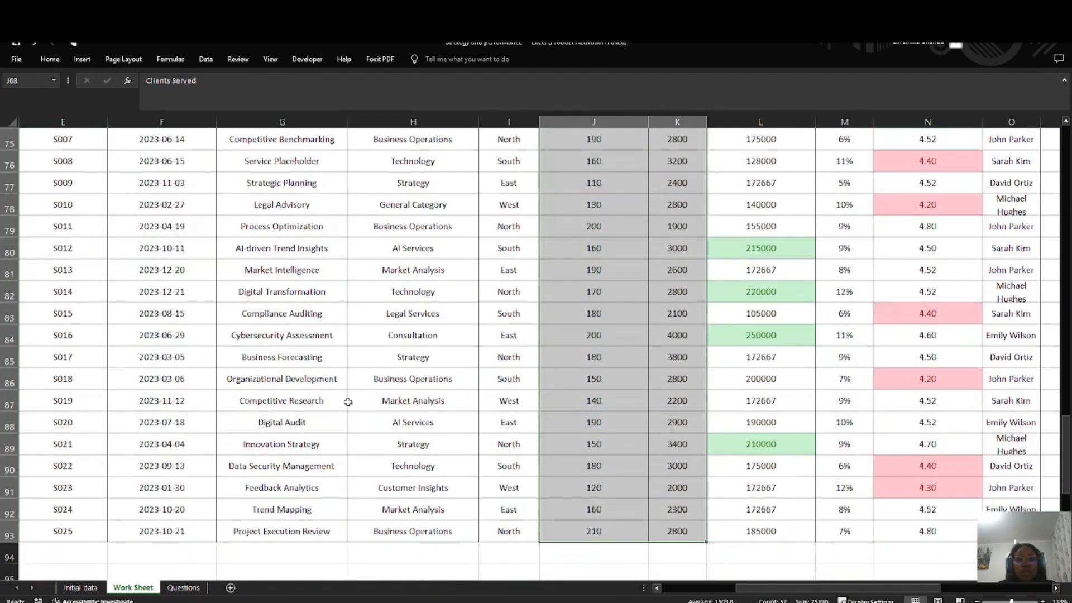
pyautogui.scroll(3, 348, 402)
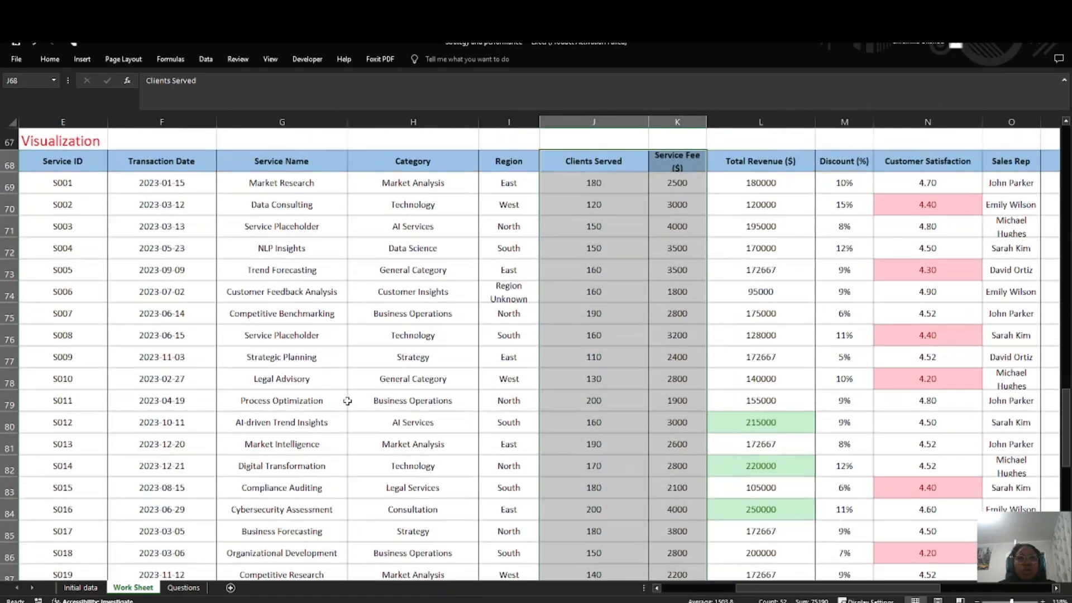
pyautogui.hscroll(5, 348, 401)
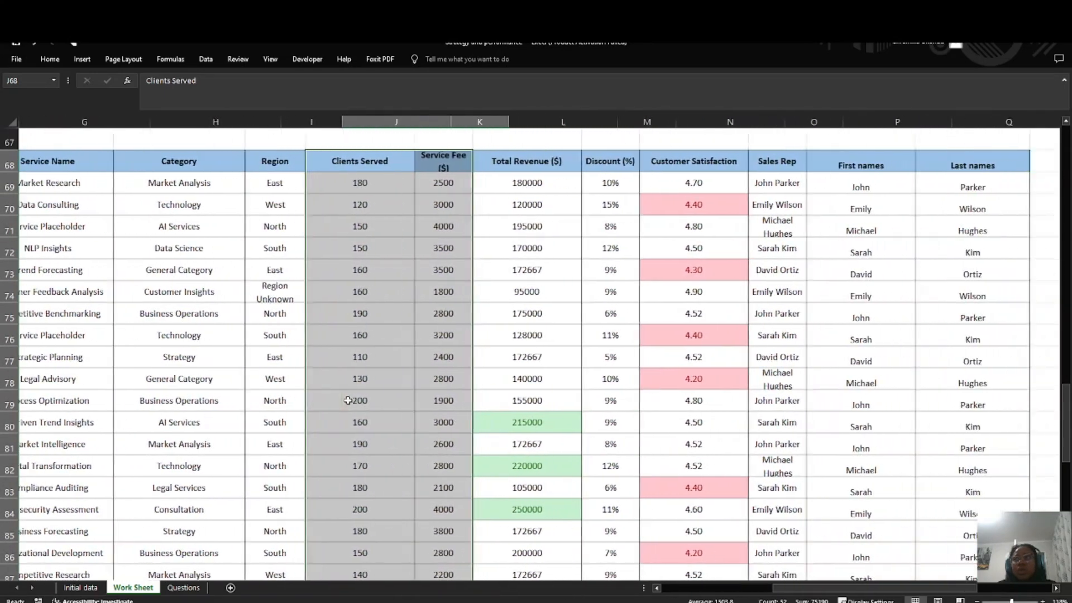
pyautogui.hscroll(-5, 343, 397)
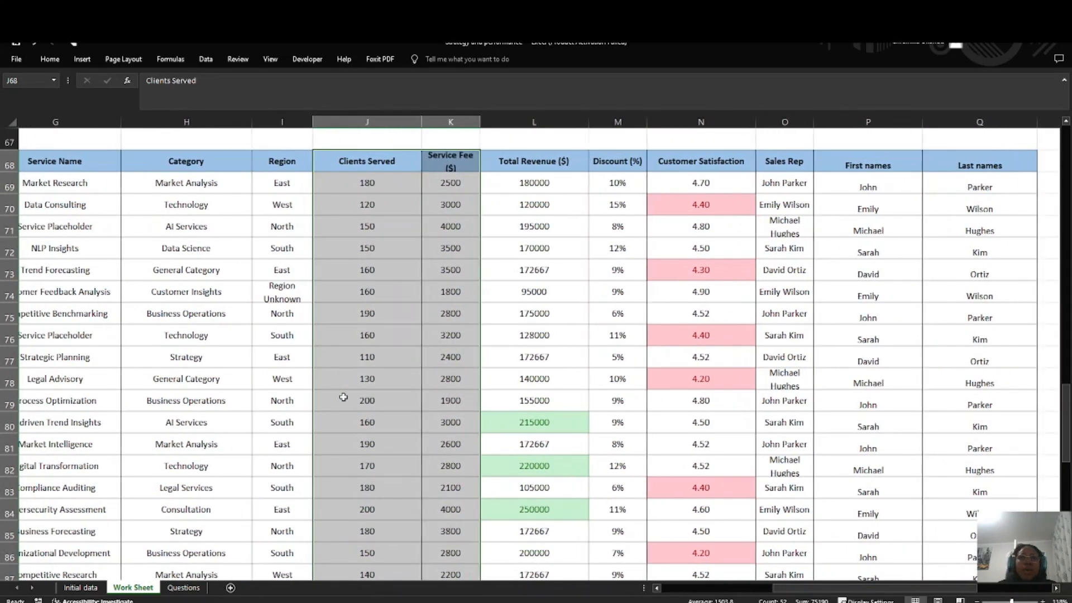
pyautogui.hscroll(-2, 343, 397)
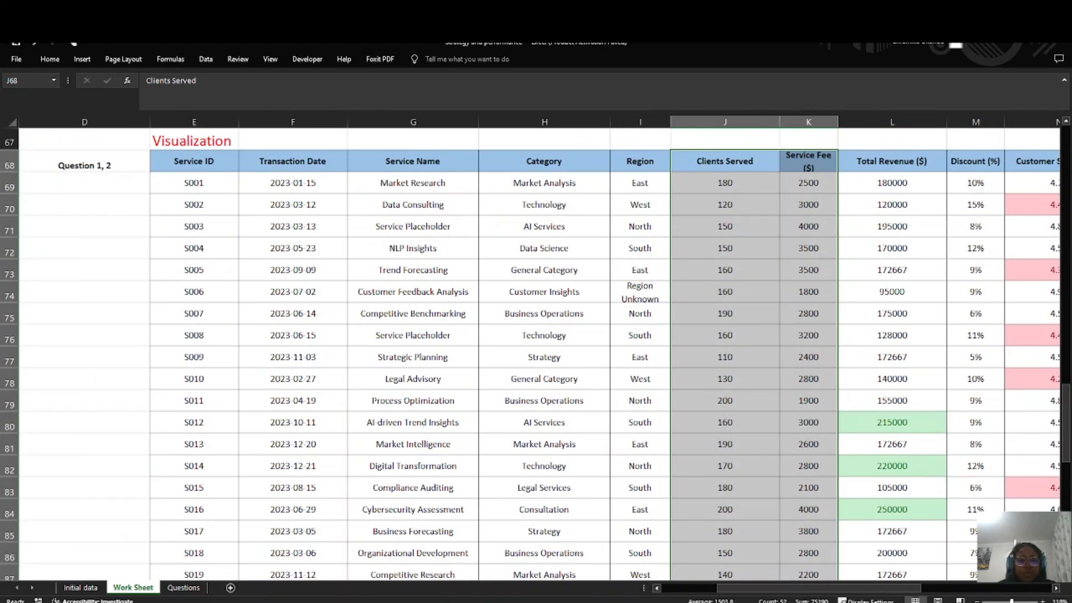
pyautogui.hotkey('ctrl', 'c')
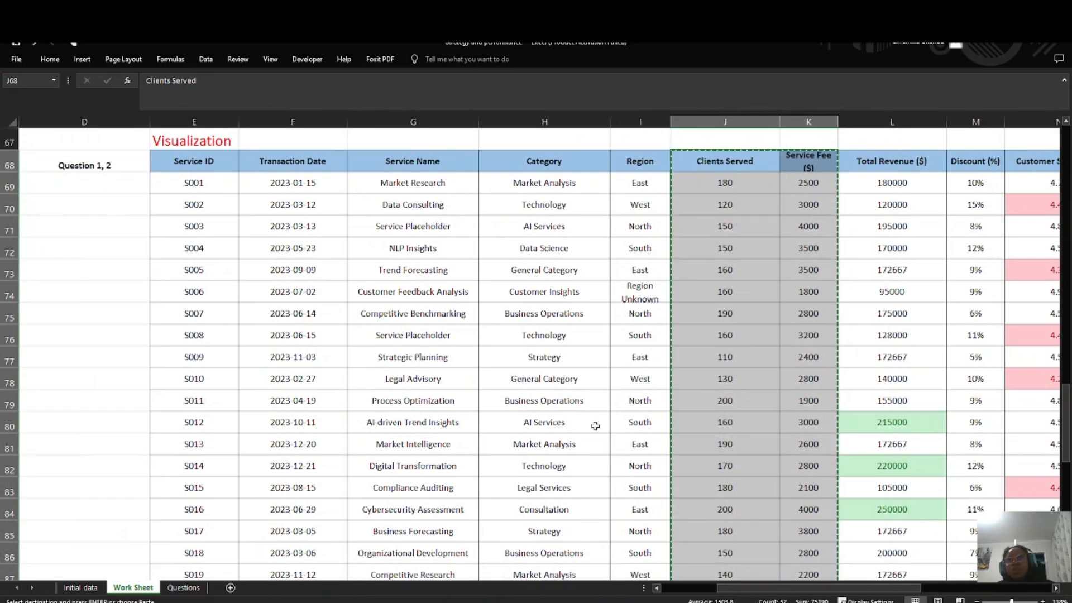
# Step: Label cell D112 under the Scenerio Analysis heading as Question 1
pyautogui.scroll(-7, 433, 455)
pyautogui.scroll(-6, 433, 455)
pyautogui.click(122, 312)
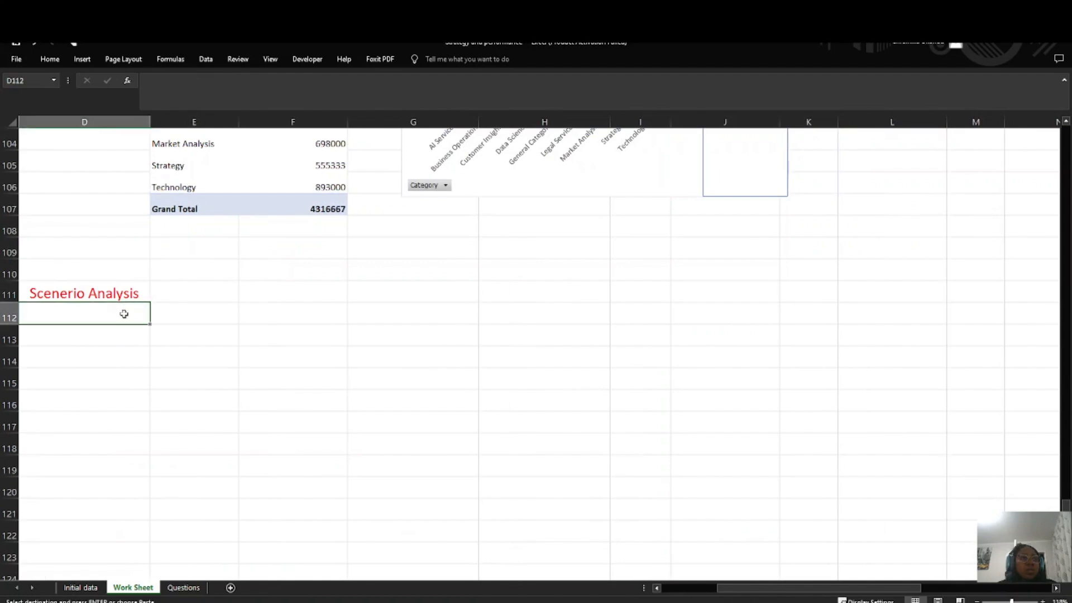
pyautogui.hscroll(-2, 119, 316)
pyautogui.hscroll(-1, 119, 317)
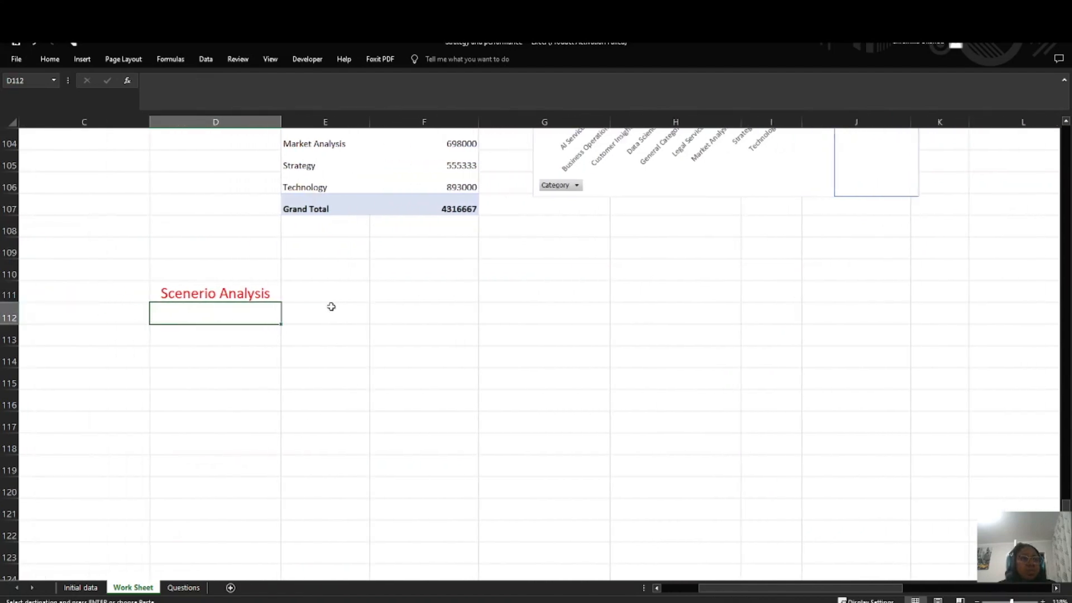
pyautogui.scroll(7, 315, 300)
pyautogui.scroll(6, 315, 300)
pyautogui.scroll(-12, 268, 335)
pyautogui.write('Question 1')
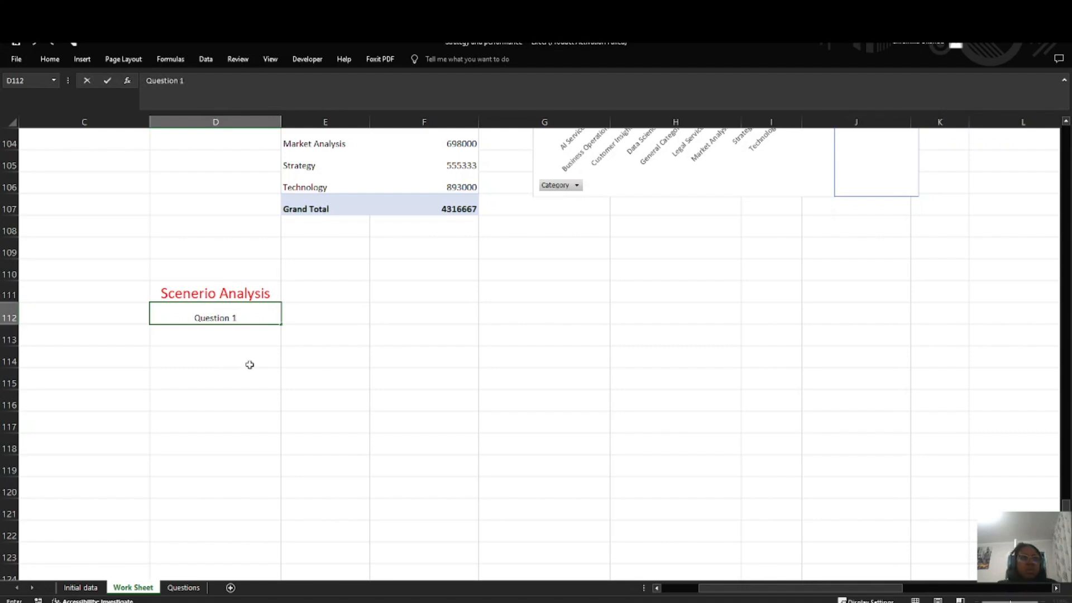
pyautogui.click(328, 319)
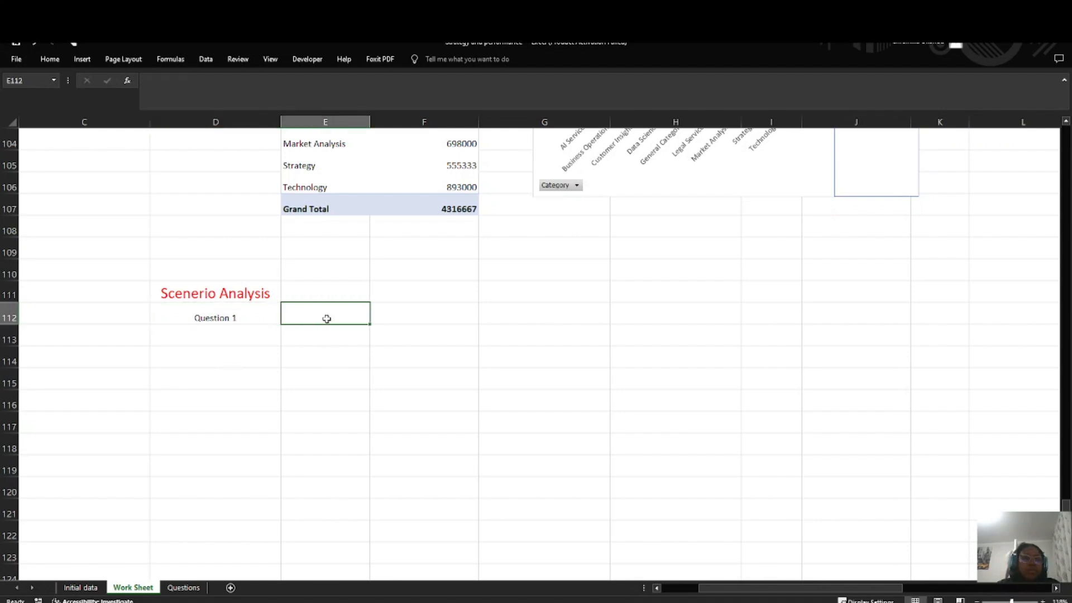
# Step: Copy the Clients Served and Service Fee ($) columns with headers from J68:K93 of the Visualization table and paste them at E112
pyautogui.rightClick(334, 311)
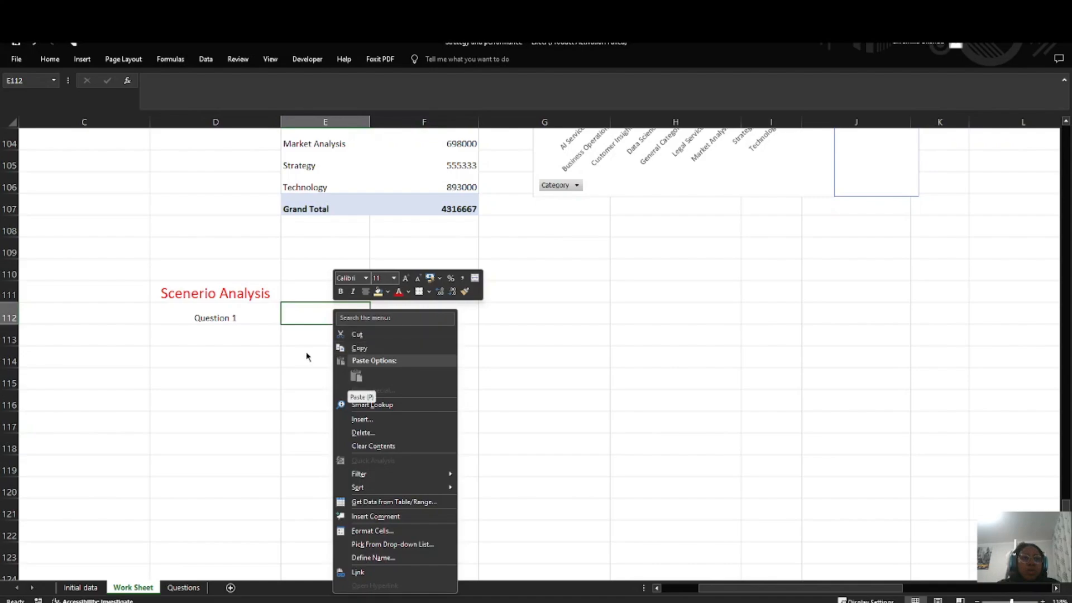
pyautogui.press('Escape')
pyautogui.scroll(15, 693, 304)
pyautogui.scroll(-2, 814, 317)
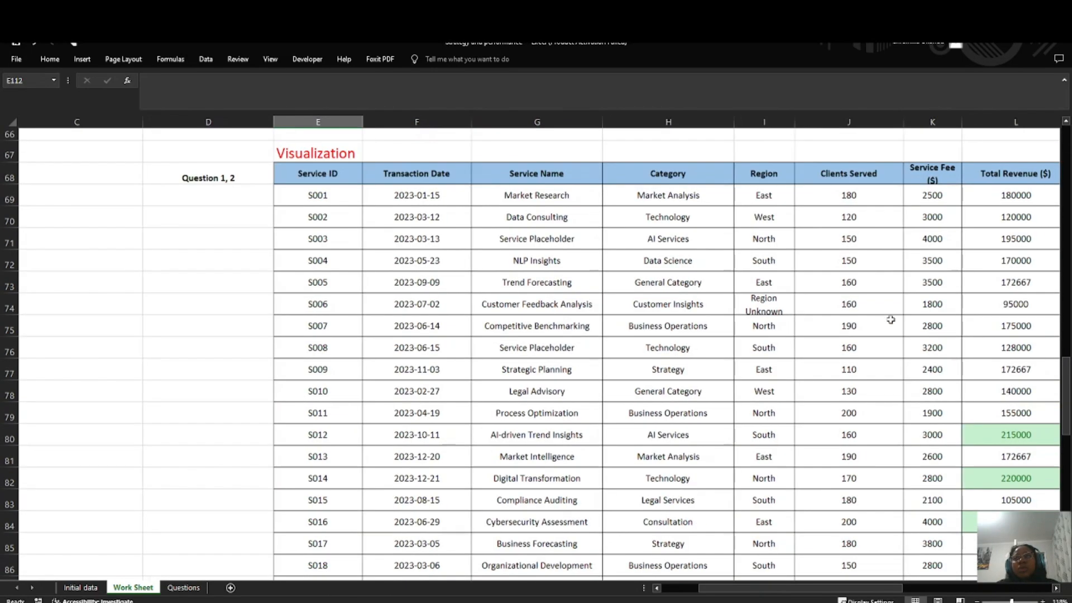
pyautogui.moveTo(871, 176); pyautogui.dragTo(943, 527)
pyautogui.hotkey('ctrl', 'c')
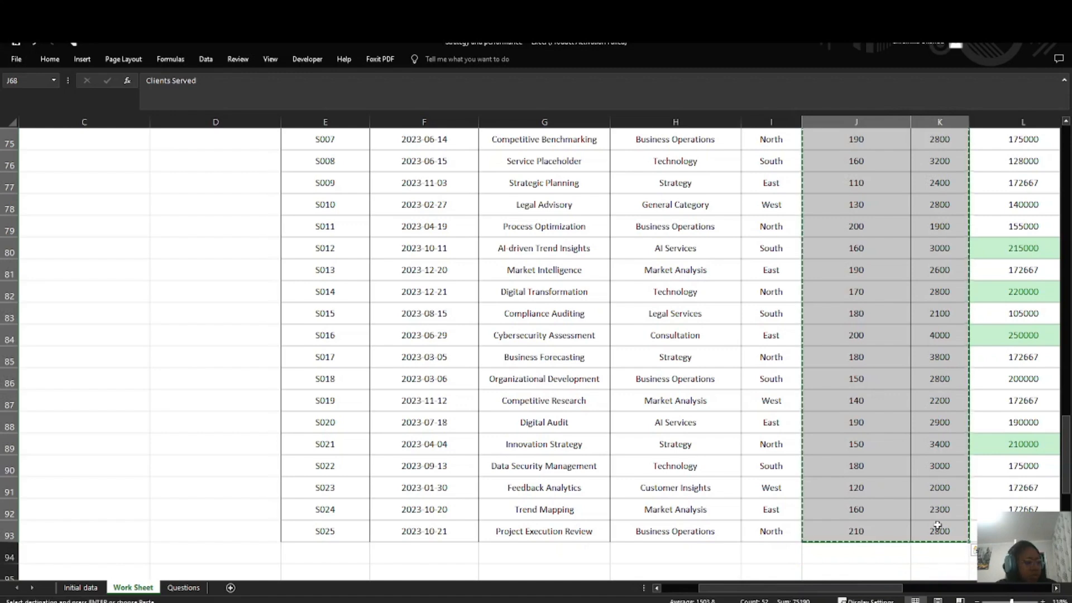
pyautogui.scroll(-14, 302, 307)
pyautogui.scroll(4, 308, 246)
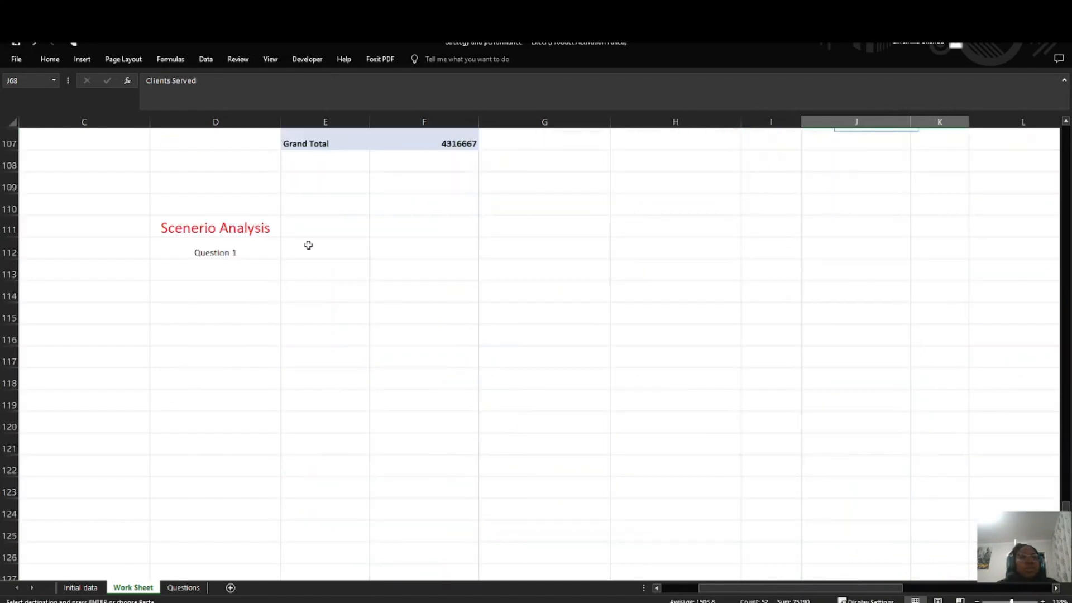
pyautogui.click(308, 246)
pyautogui.hotkey('ctrl', 'v')
# Step: Enter the header New Clients Served in G112 and make it bold
pyautogui.click(497, 250)
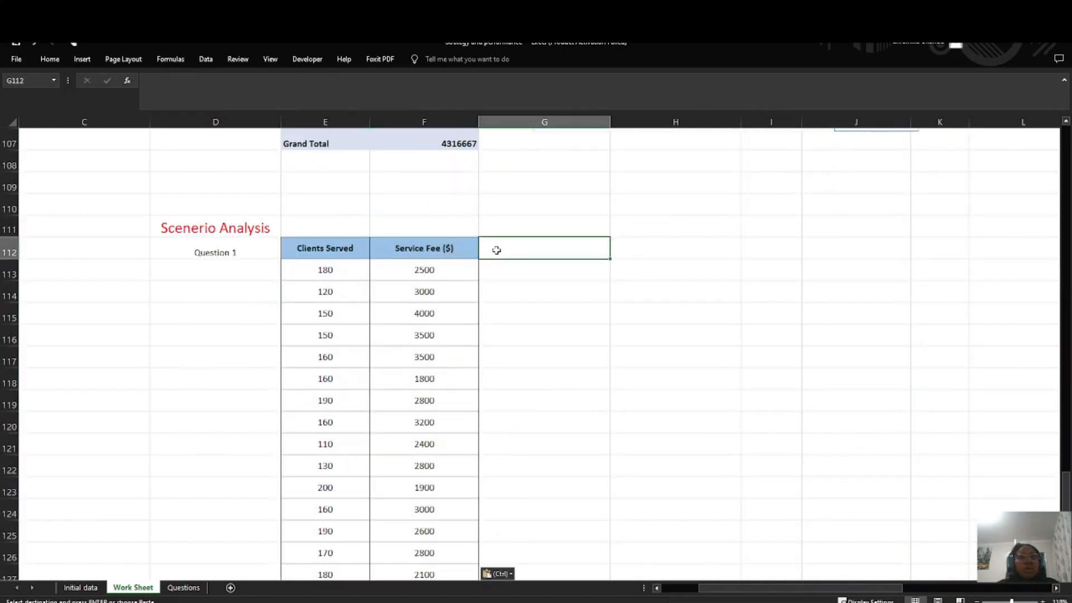
pyautogui.write('N')
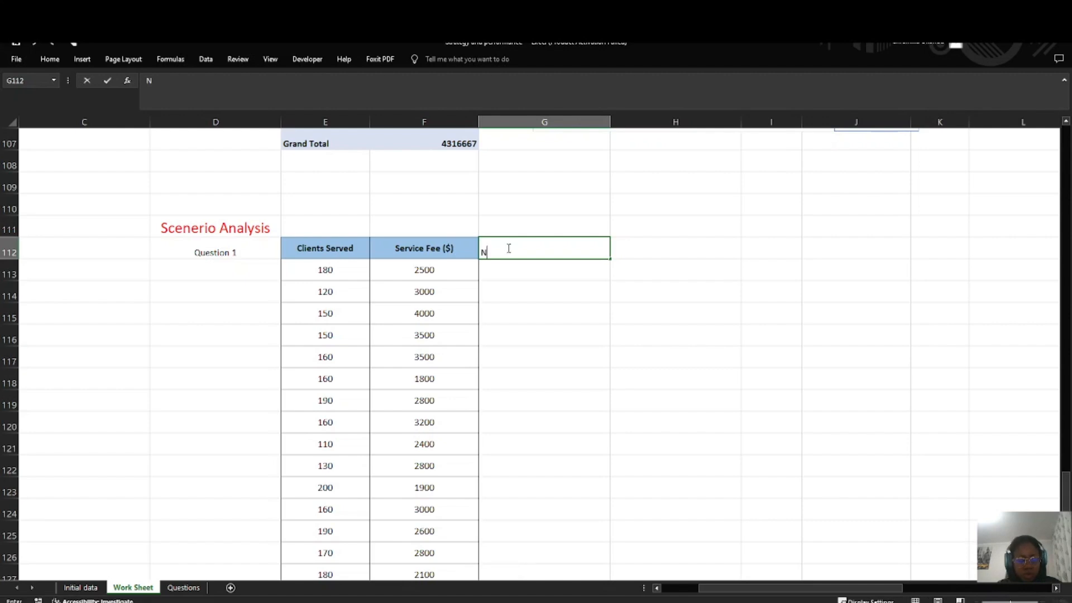
pyautogui.write('ew Clients')
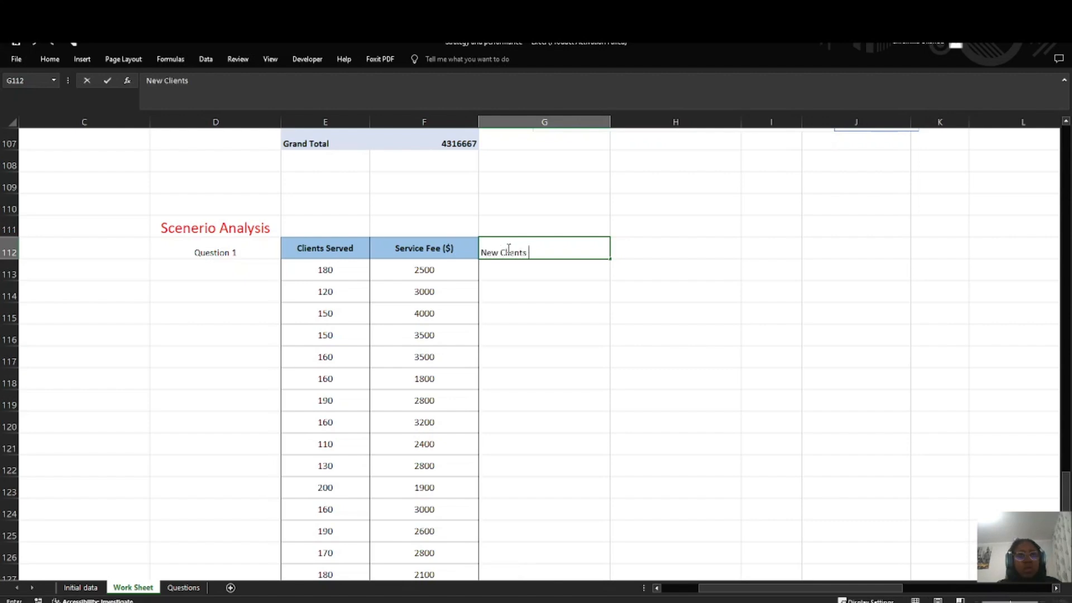
pyautogui.write(' Served')
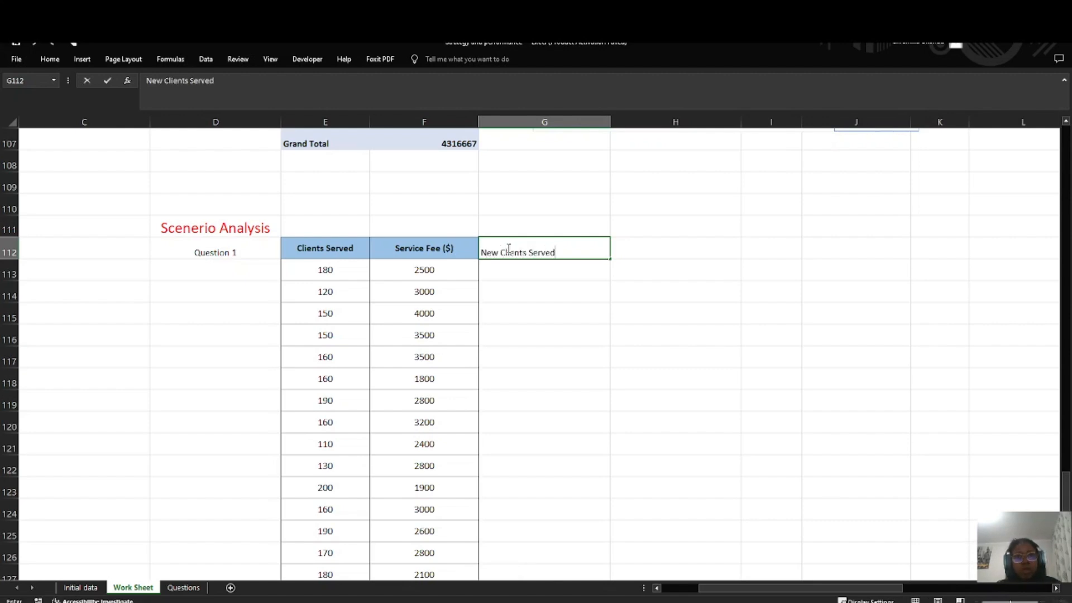
pyautogui.press('Return')
pyautogui.click(580, 243)
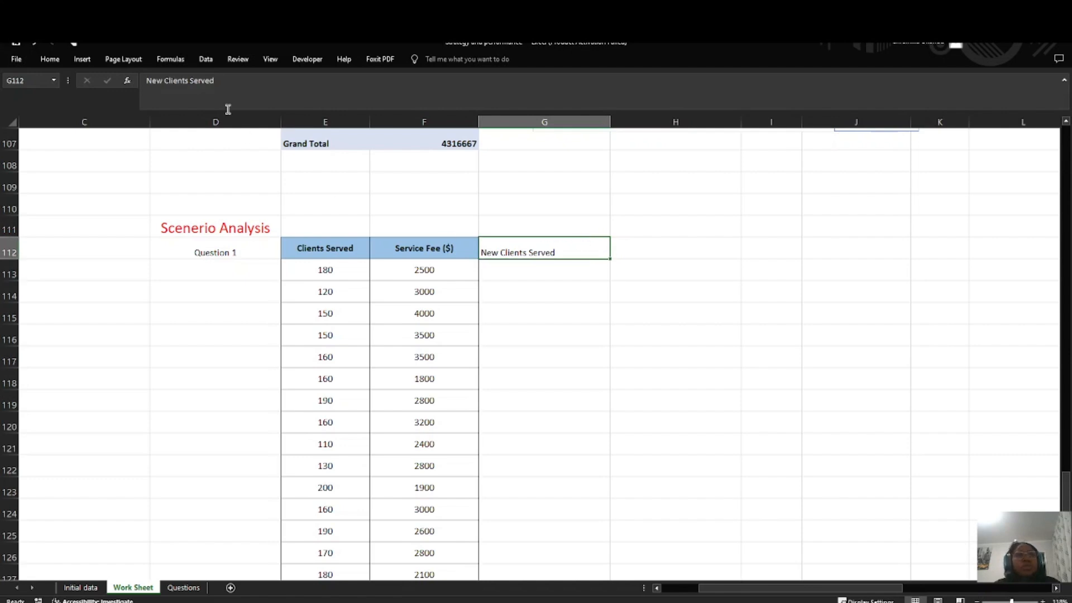
pyautogui.hotkey('ctrl', 'b')
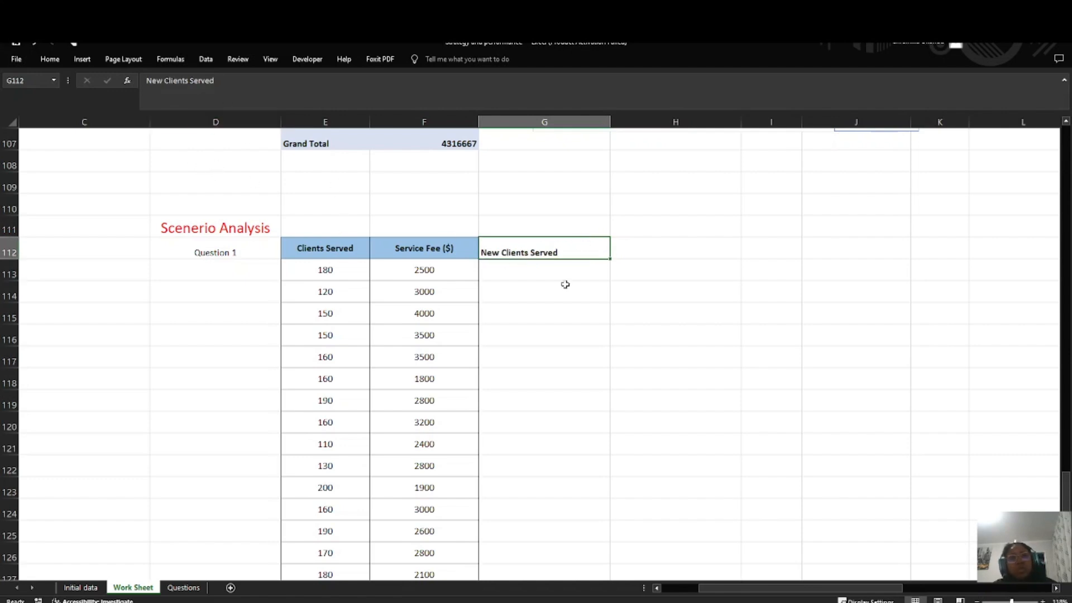
# Step: Calculate the first New Clients Served value in G113 with the formula =E113*1.10
pyautogui.click(534, 269)
pyautogui.click(539, 250)
pyautogui.click(536, 273)
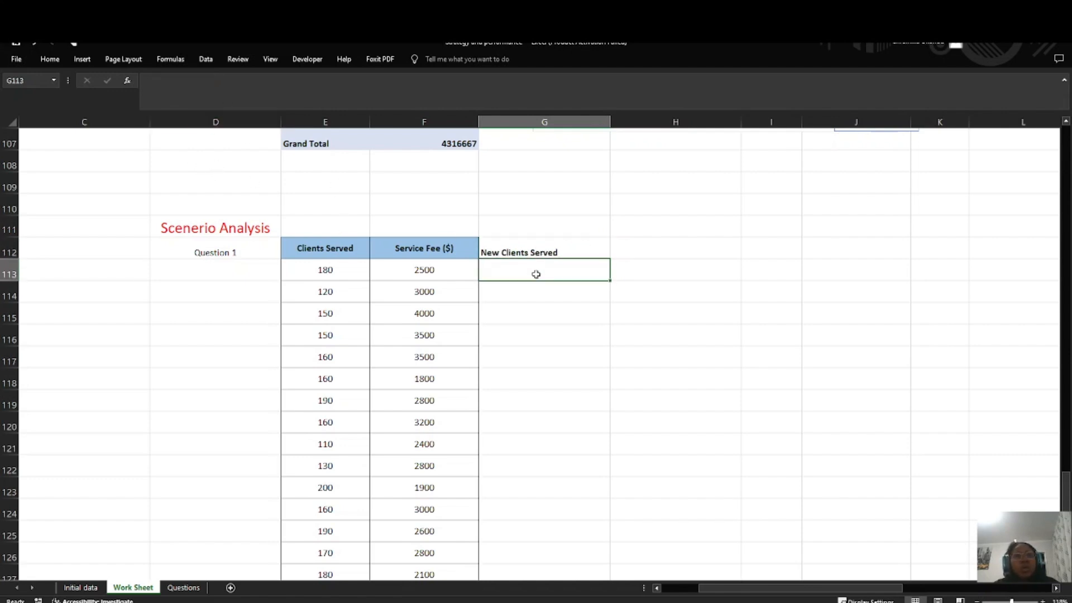
pyautogui.write('=')
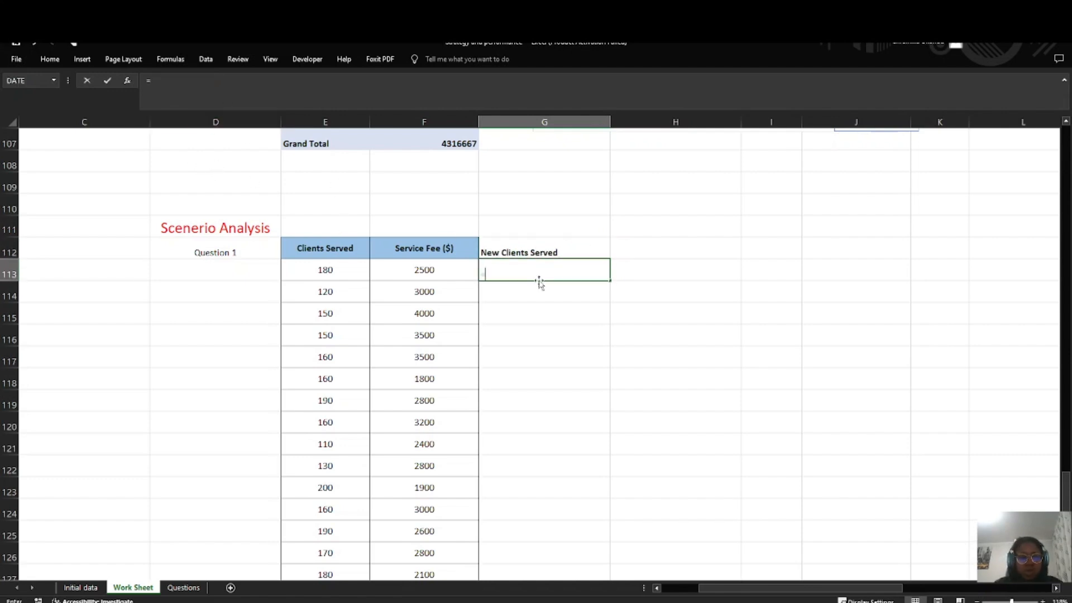
pyautogui.click(329, 269)
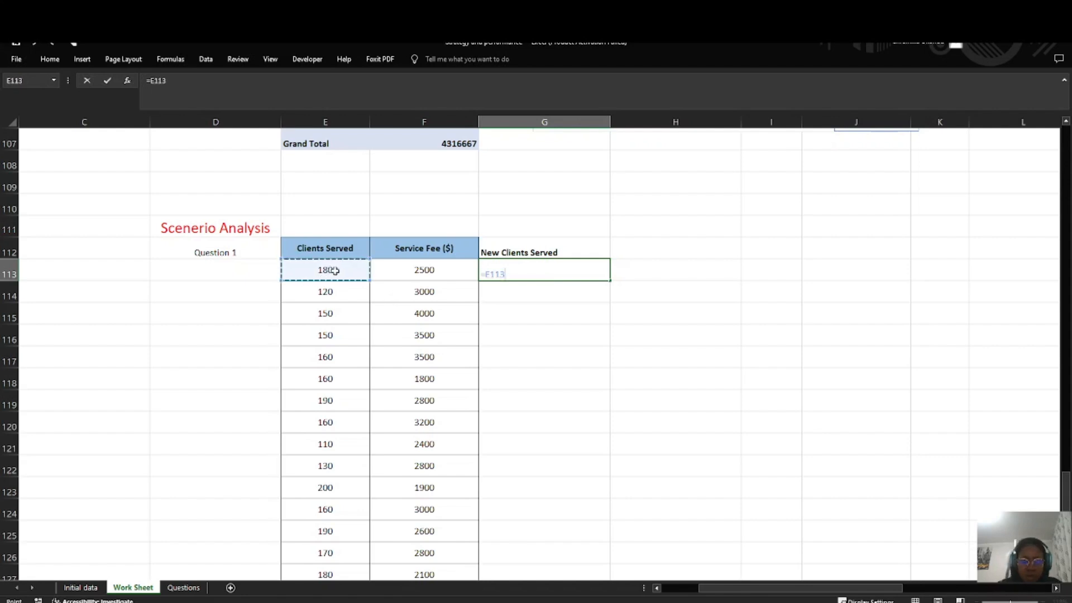
pyautogui.write('*')
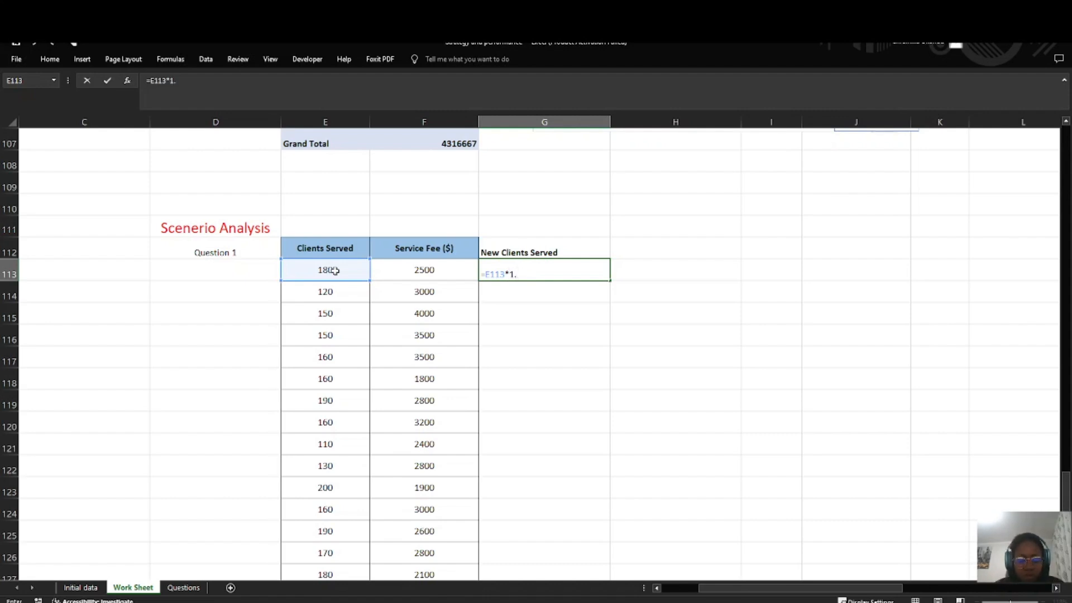
pyautogui.write('10')
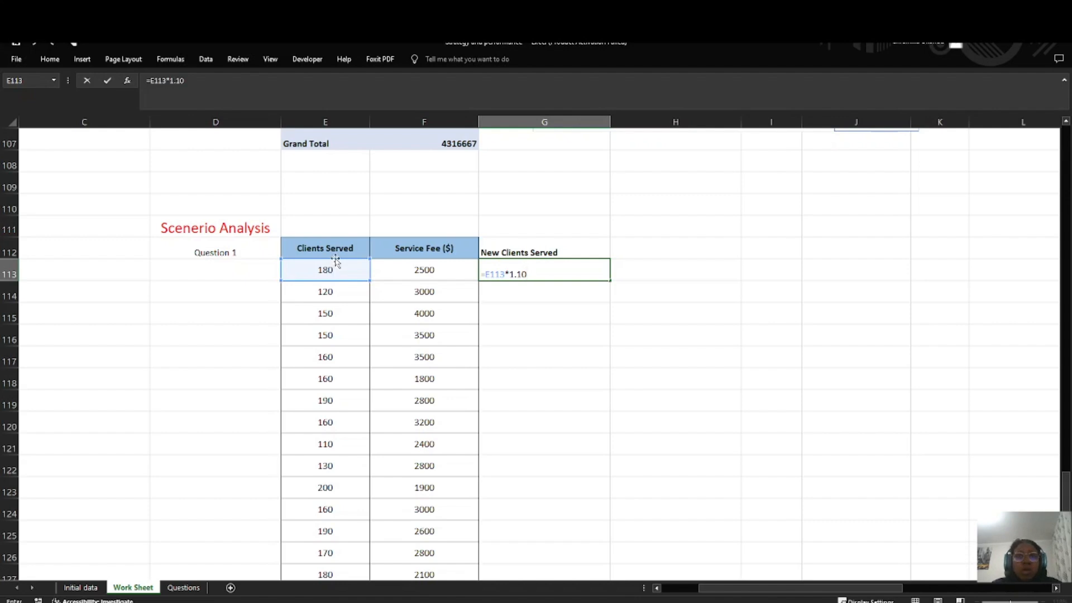
pyautogui.press('Return')
pyautogui.click(540, 271)
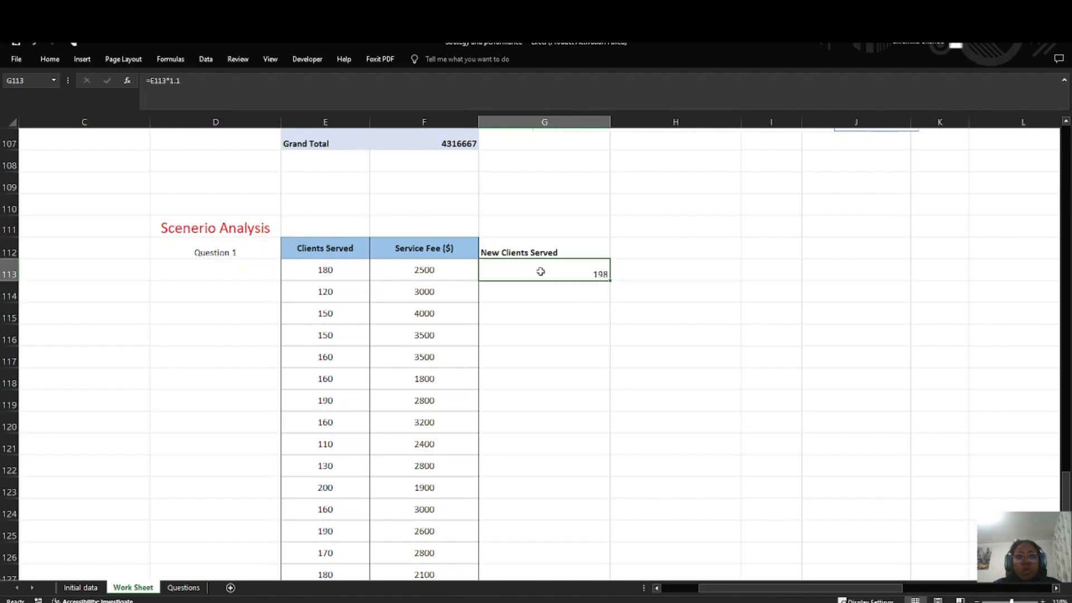
# Step: Fill the G113 formula down the New Clients Served column to the last data row
pyautogui.moveTo(611, 281)
pyautogui.mouseDown()
pyautogui.moveTo(584, 424)
pyautogui.moveTo(588, 556)
pyautogui.mouseUp()
pyautogui.scroll(4, 536, 445)
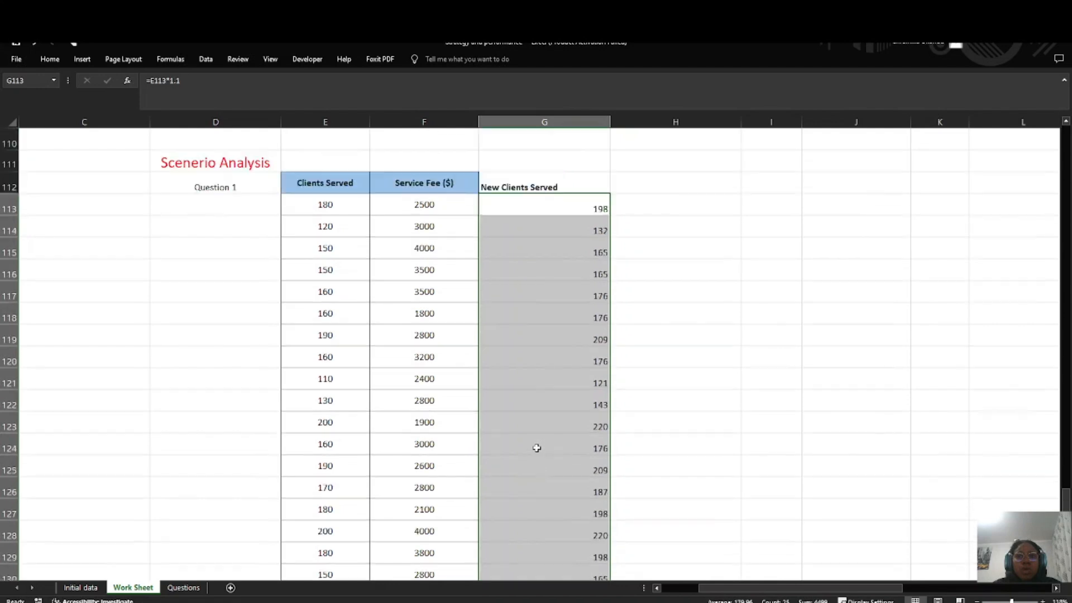
pyautogui.scroll(-6, 531, 457)
pyautogui.scroll(7, 500, 366)
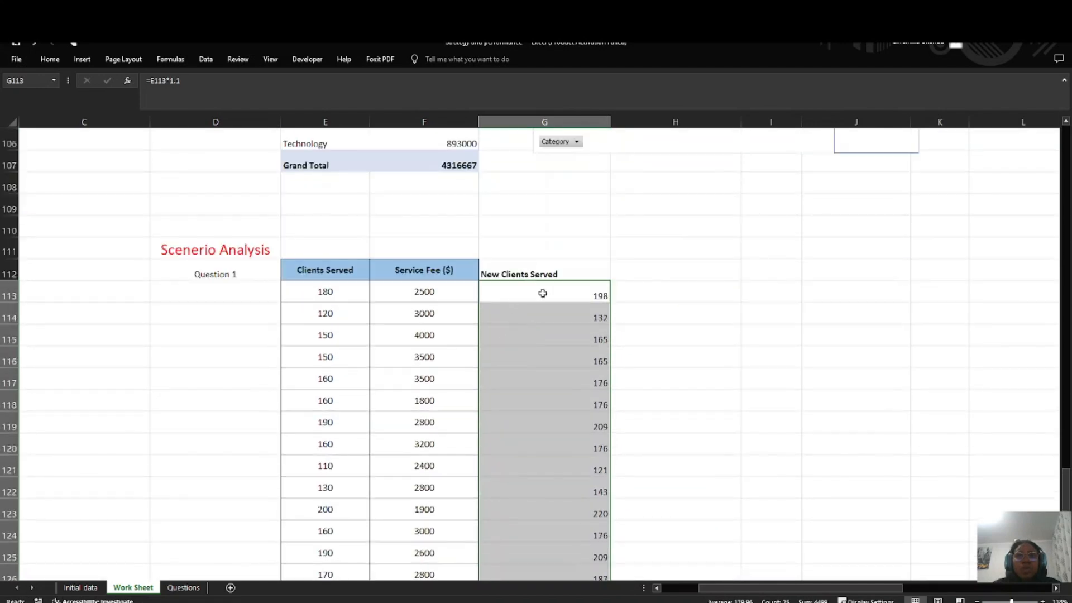
# Step: Consult the Scenario Analysis questions on the Questions sheet and enter the header New Revenue in H112 of Work Sheet
pyautogui.click(635, 291)
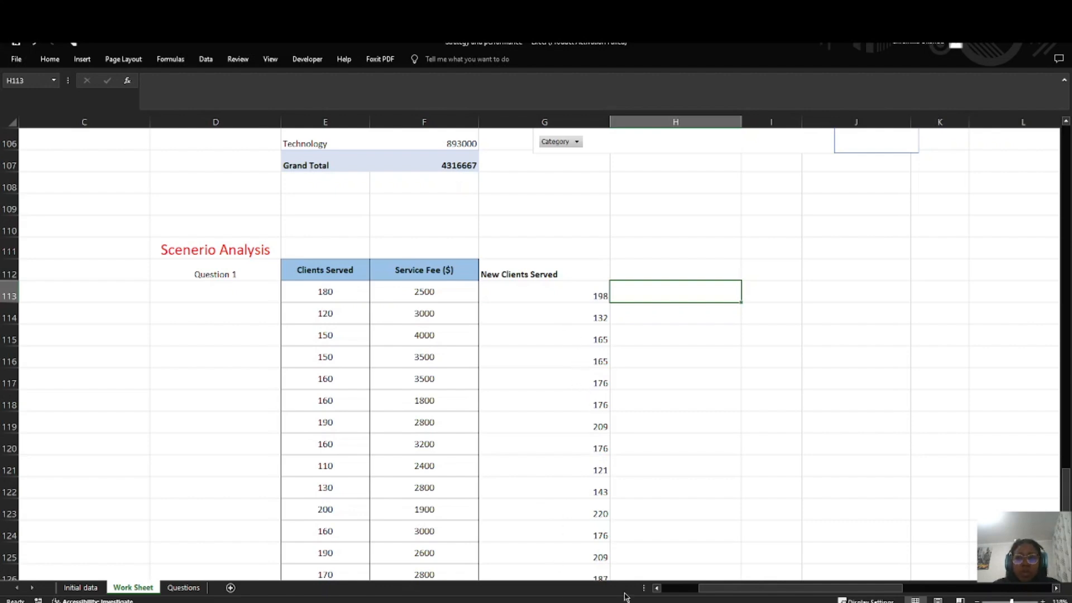
pyautogui.hotkey('alt', 'Tab')
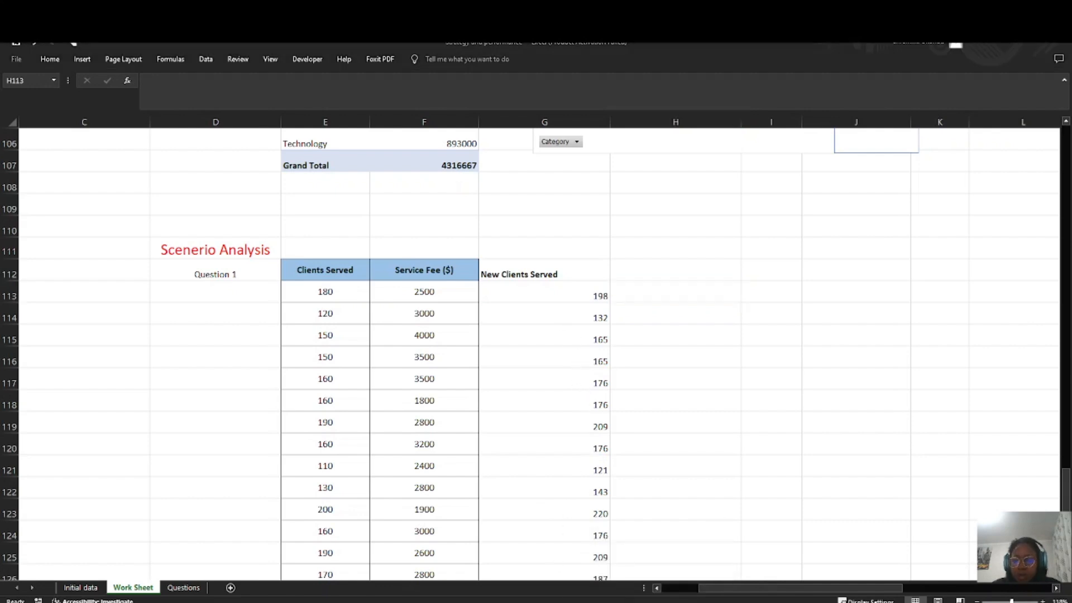
pyautogui.click(649, 295)
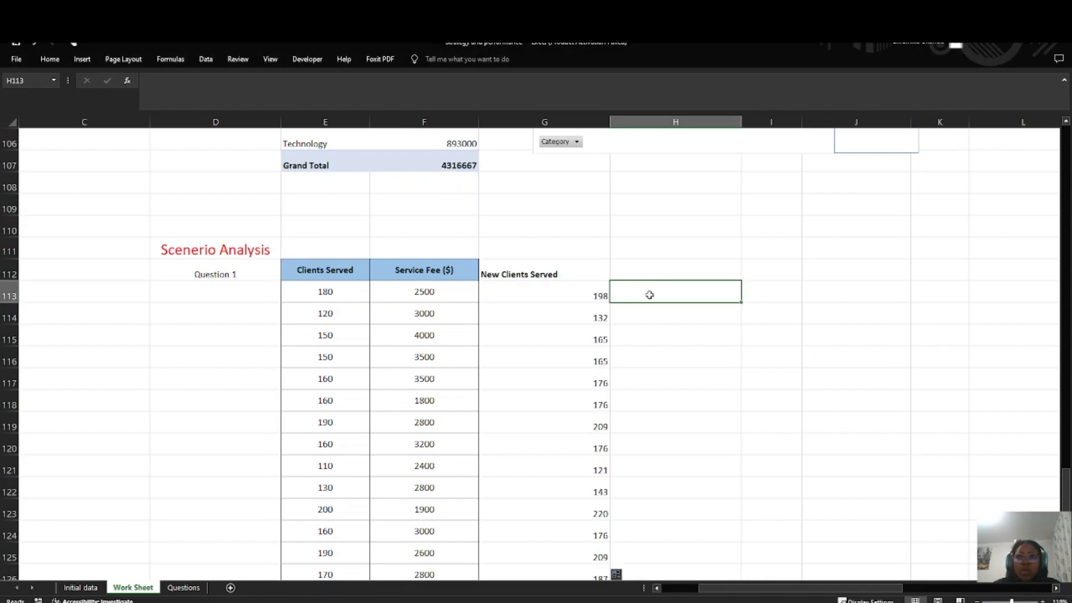
pyautogui.click(177, 588)
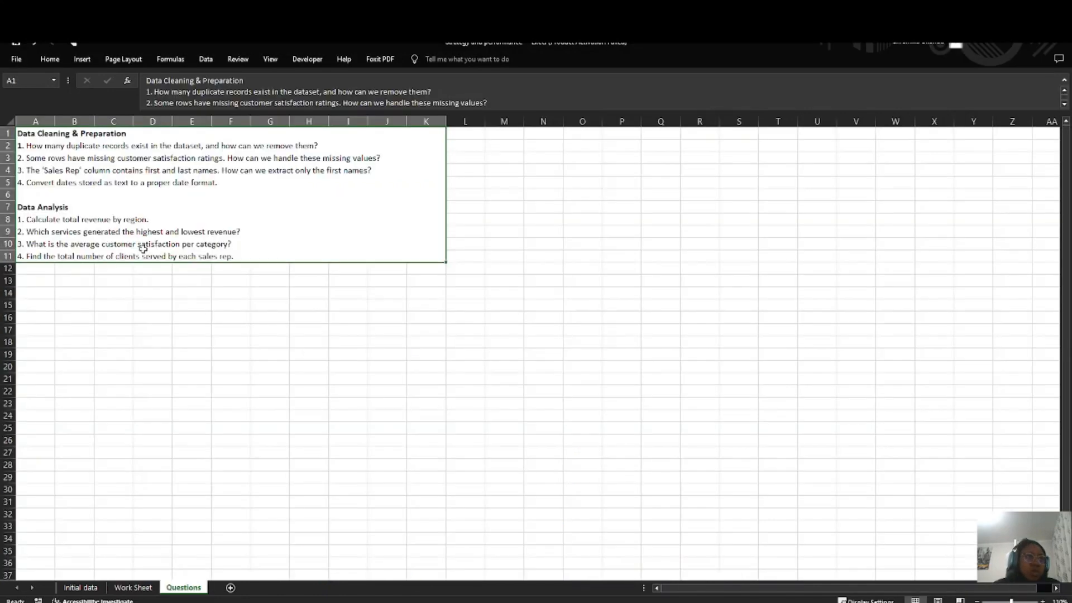
pyautogui.doubleClick(262, 252)
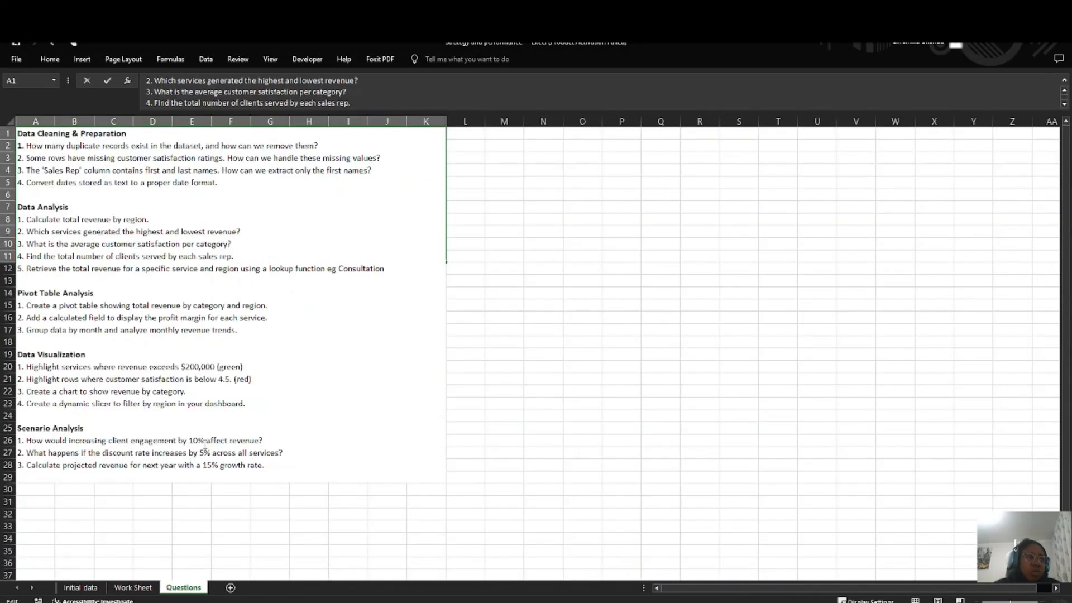
pyautogui.click(133, 587)
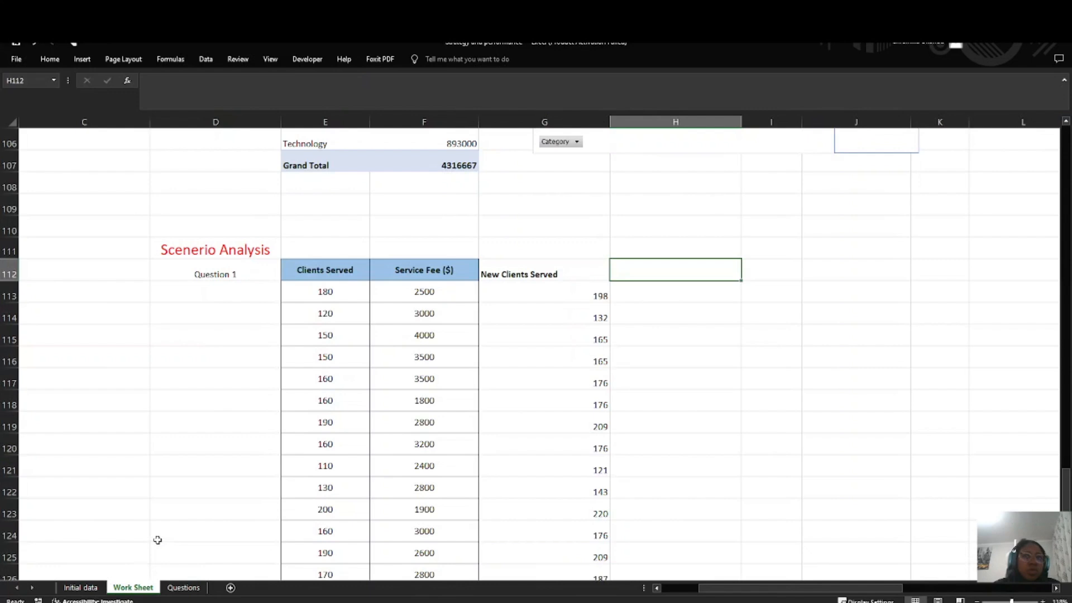
pyautogui.doubleClick(634, 272)
pyautogui.write('New ')
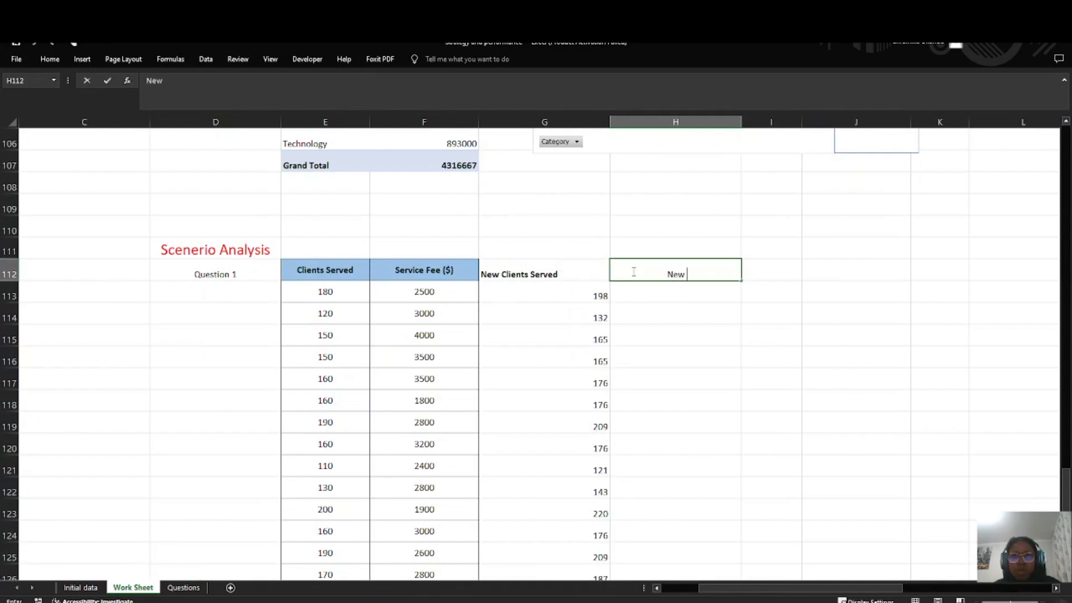
pyautogui.write('Revenue')
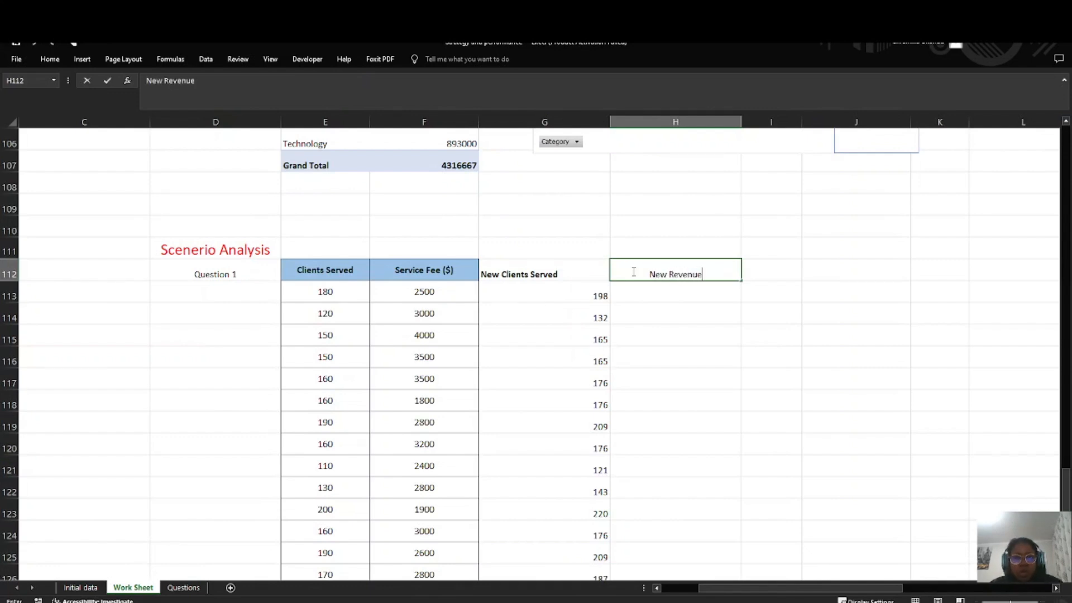
# Step: Calculate the first New Revenue value in H113 with the formula =G113*F113
pyautogui.click(670, 293)
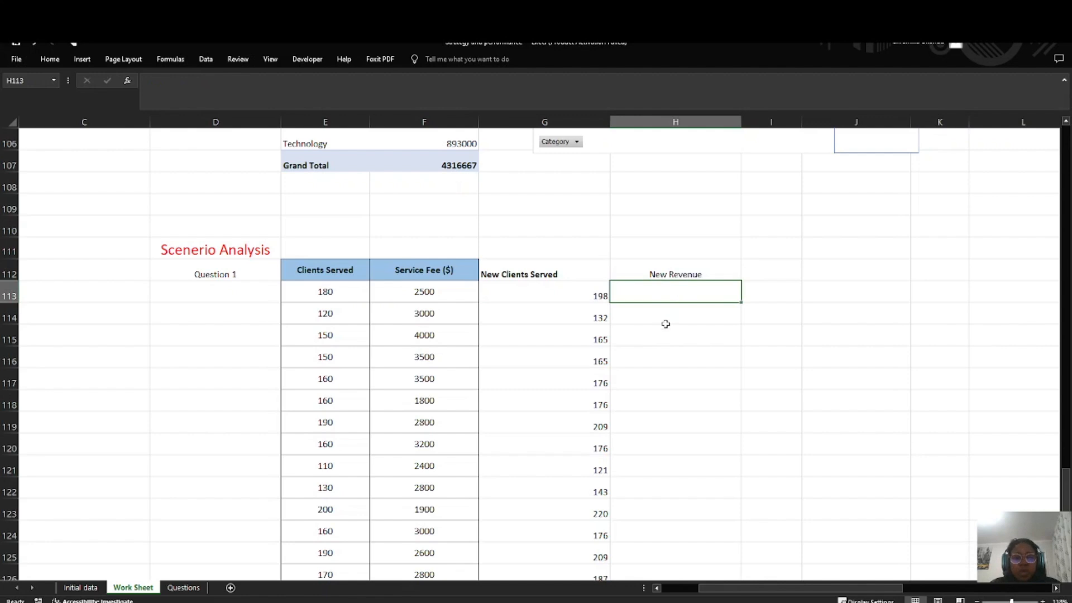
pyautogui.click(580, 294)
pyautogui.click(682, 296)
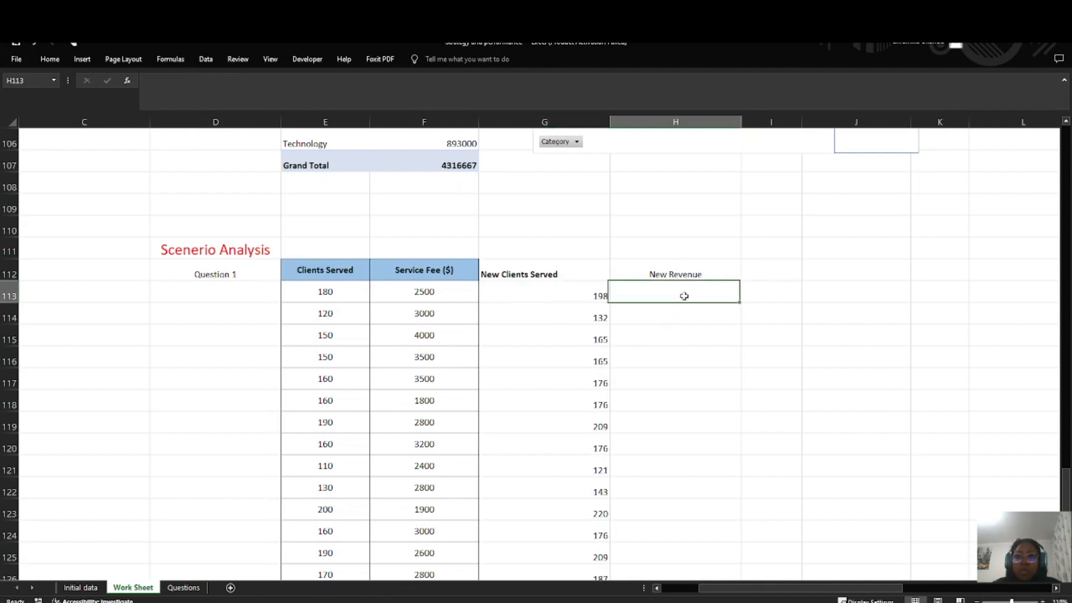
pyautogui.doubleClick(684, 296)
pyautogui.write('=')
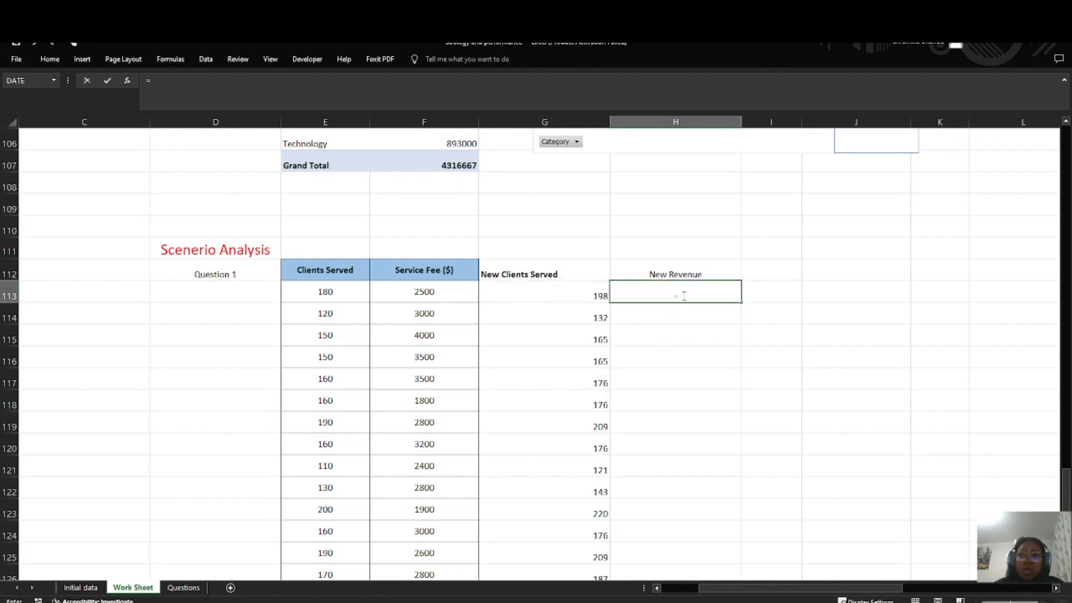
pyautogui.click(595, 293)
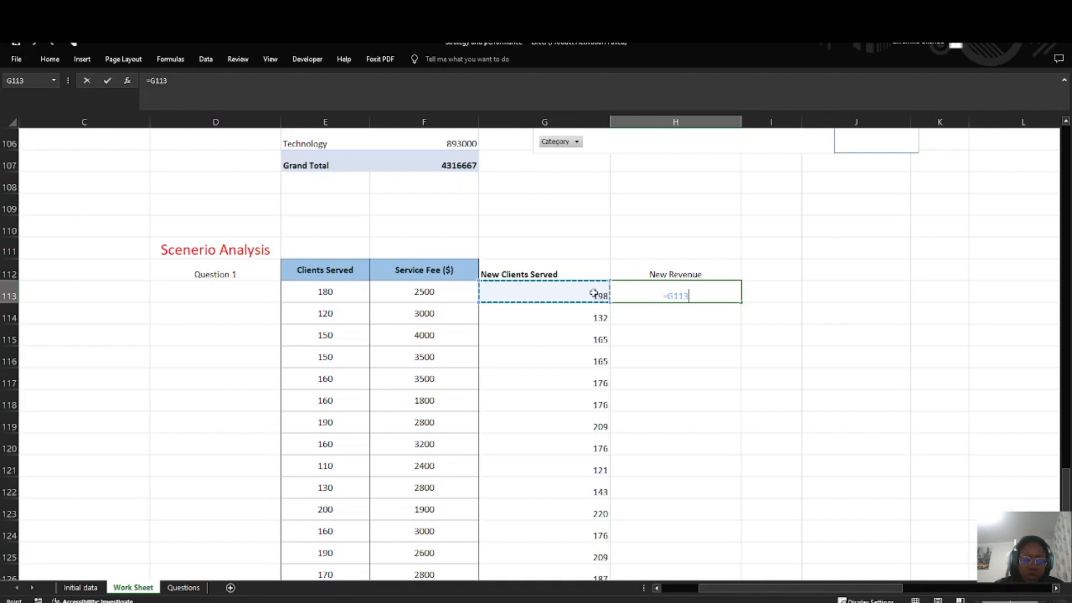
pyautogui.write('P')
pyautogui.press('BackSpace')
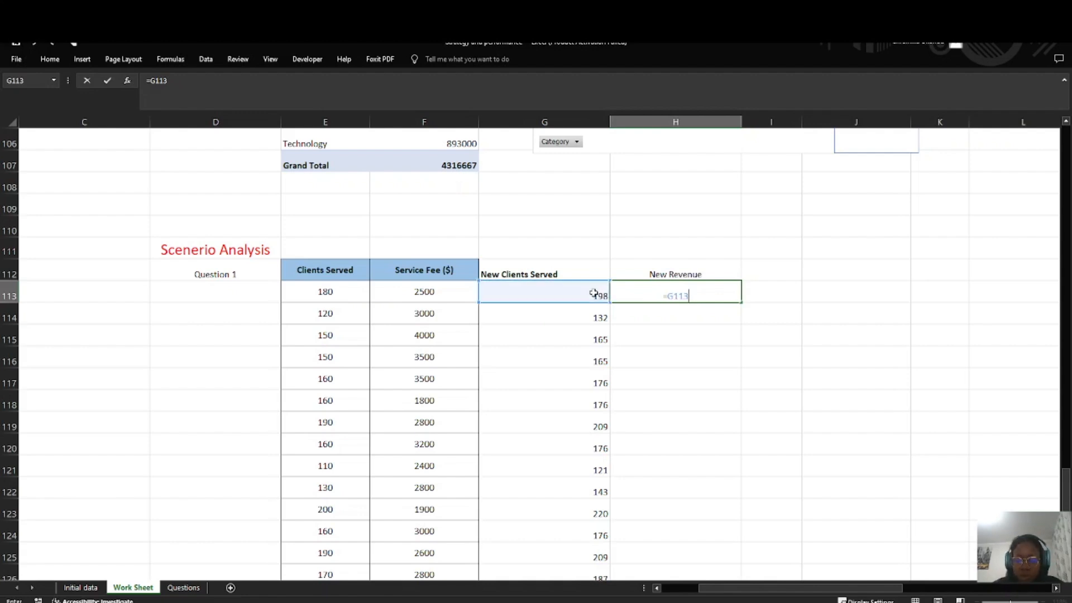
pyautogui.write('*')
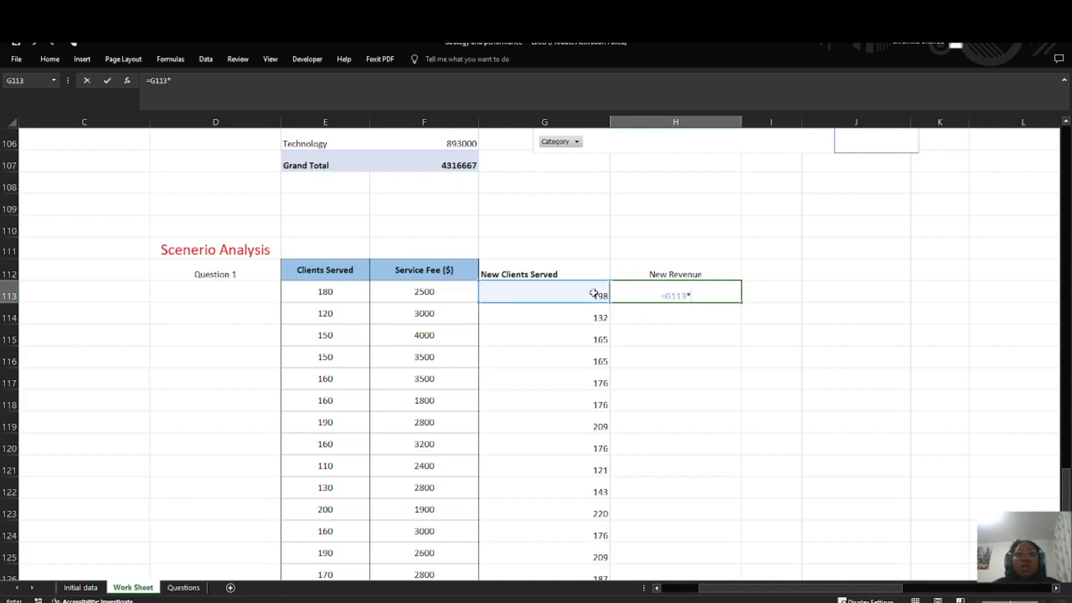
pyautogui.click(425, 288)
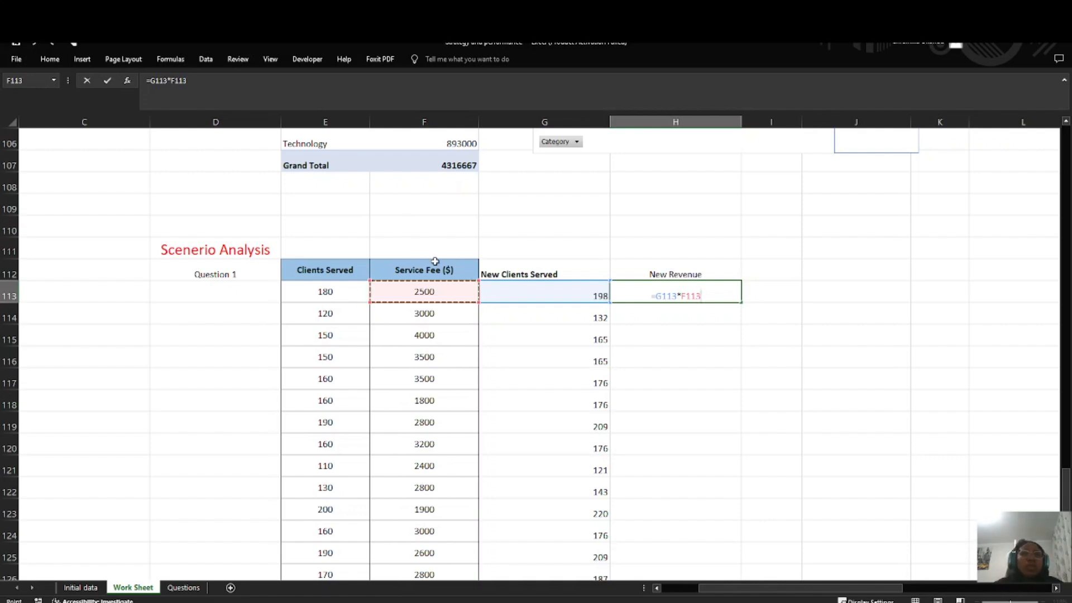
pyautogui.press('Return')
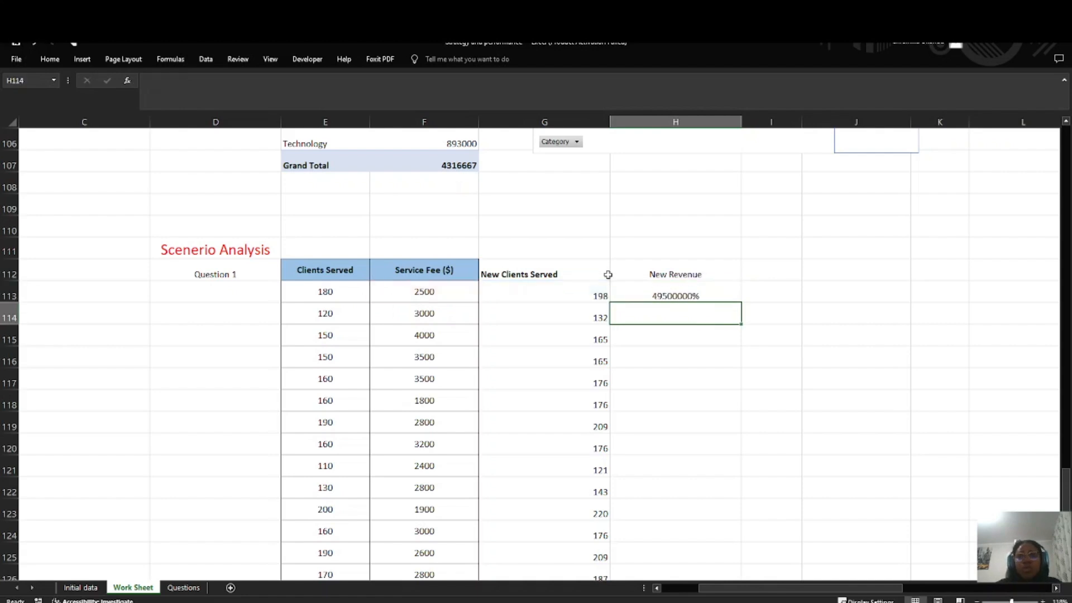
# Step: Reread the Scenario Analysis questions on the Questions sheet and check the formula in H113 of Work Sheet against them
pyautogui.click(695, 292)
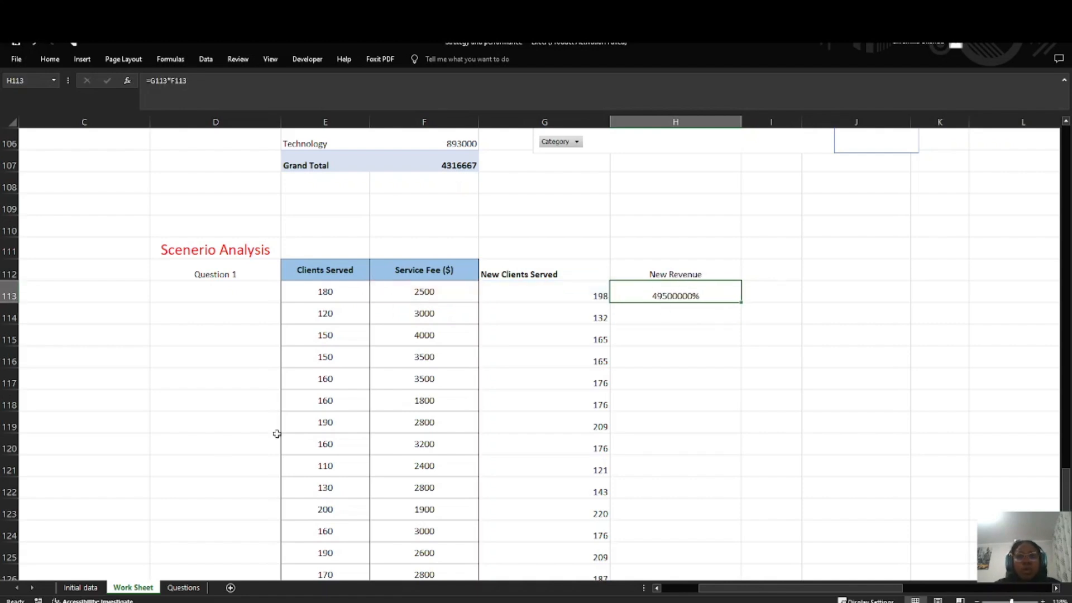
pyautogui.click(189, 589)
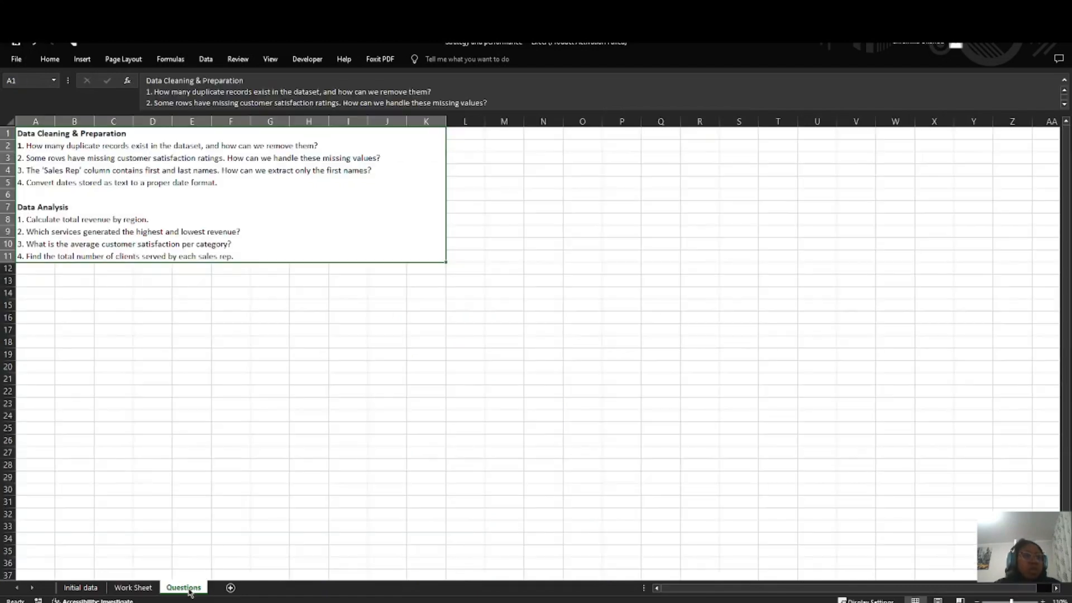
pyautogui.doubleClick(256, 250)
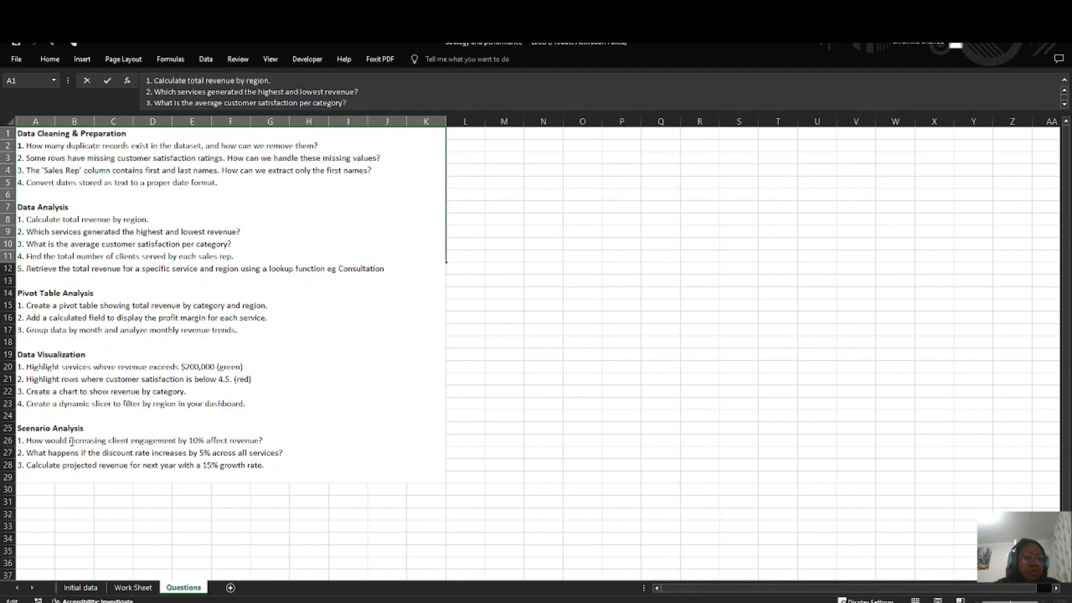
pyautogui.click(133, 587)
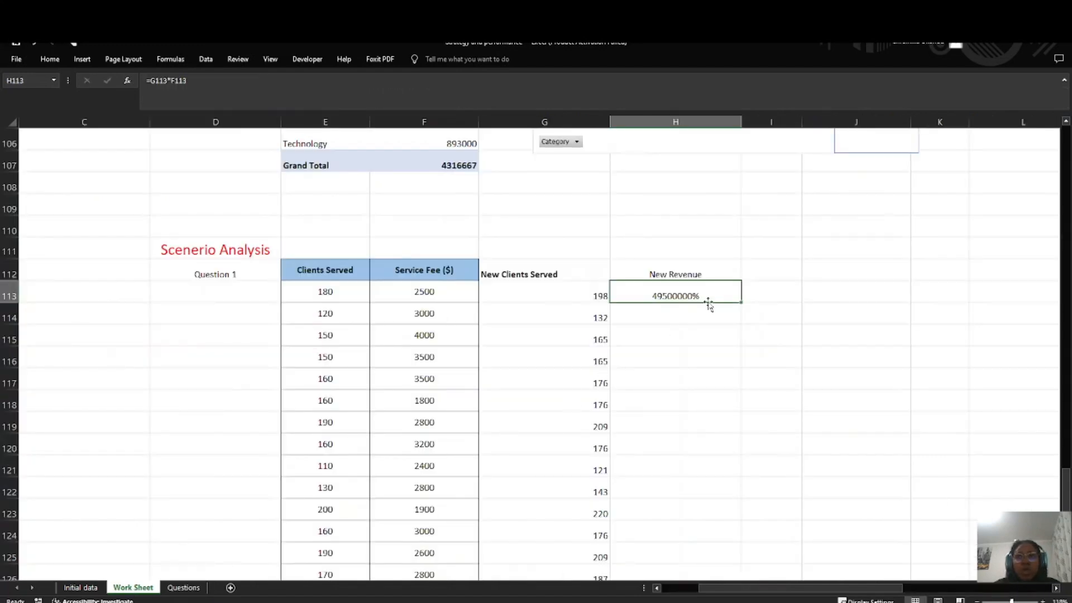
pyautogui.doubleClick(707, 295)
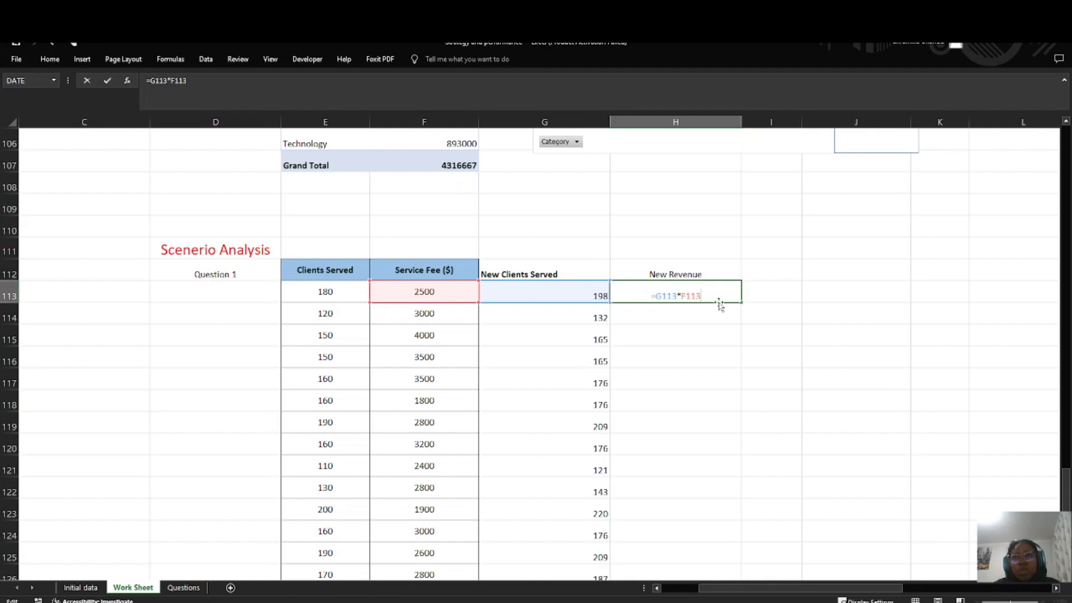
pyautogui.press('Return')
# Step: Format the New Revenue value in H113 as Number with no decimal places
pyautogui.click(724, 298)
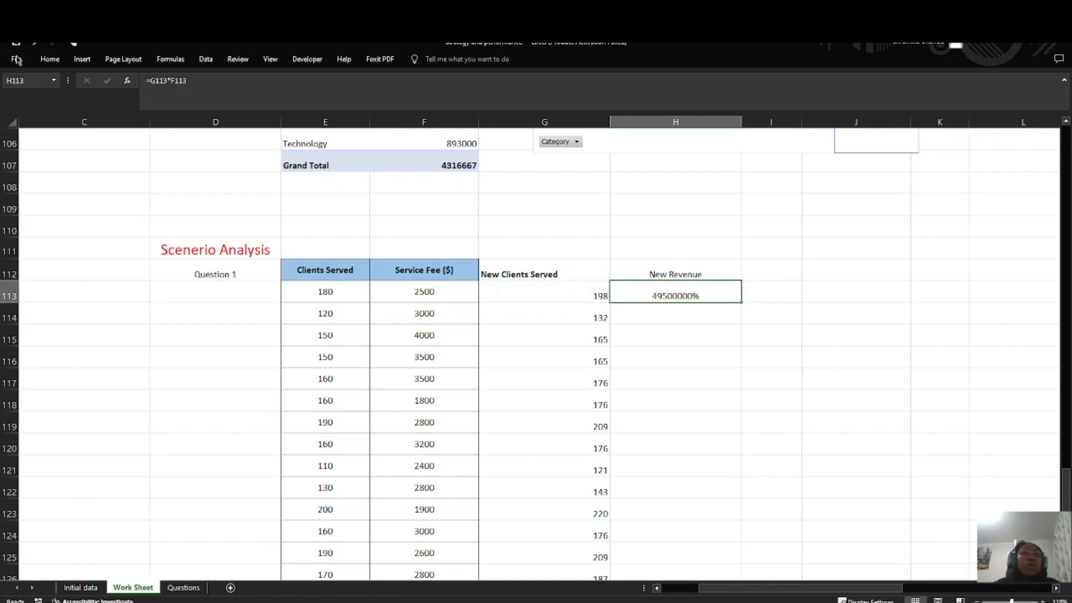
pyautogui.click(61, 60)
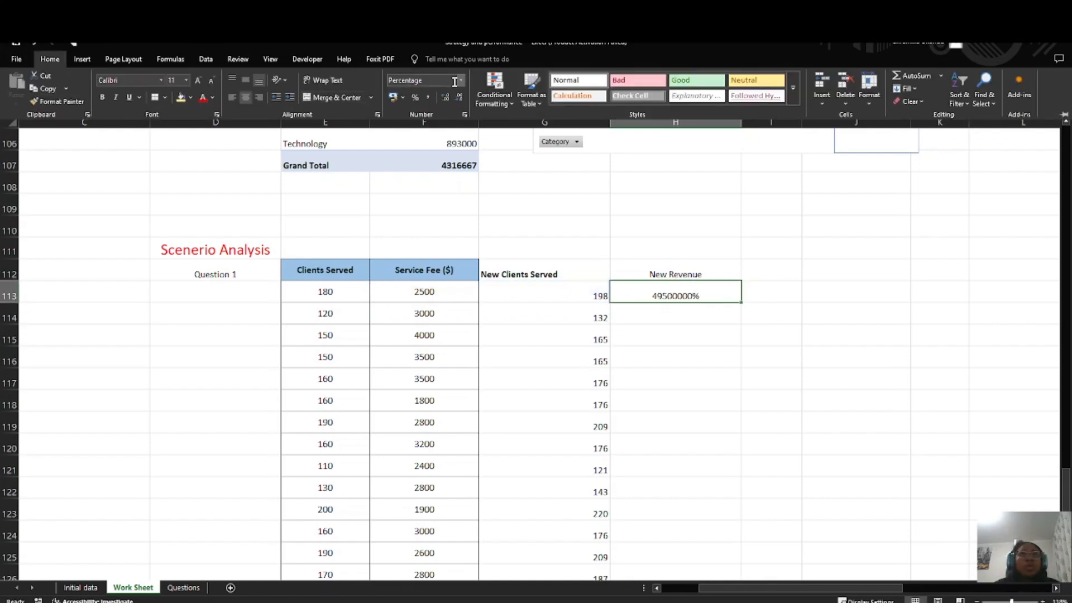
pyautogui.click(462, 80)
pyautogui.click(432, 126)
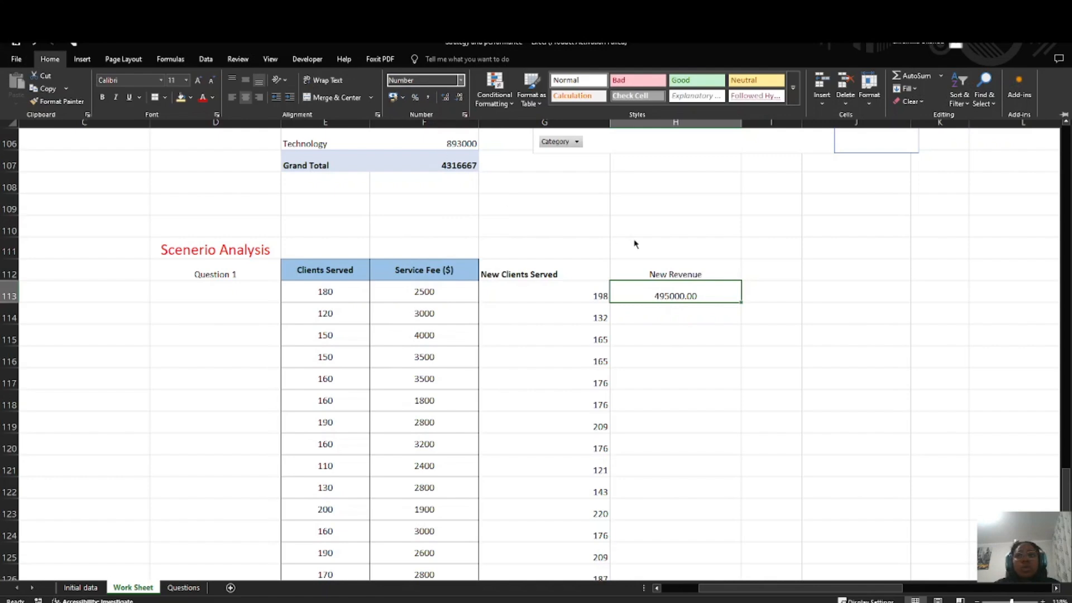
pyautogui.click(459, 99)
pyautogui.click(458, 98)
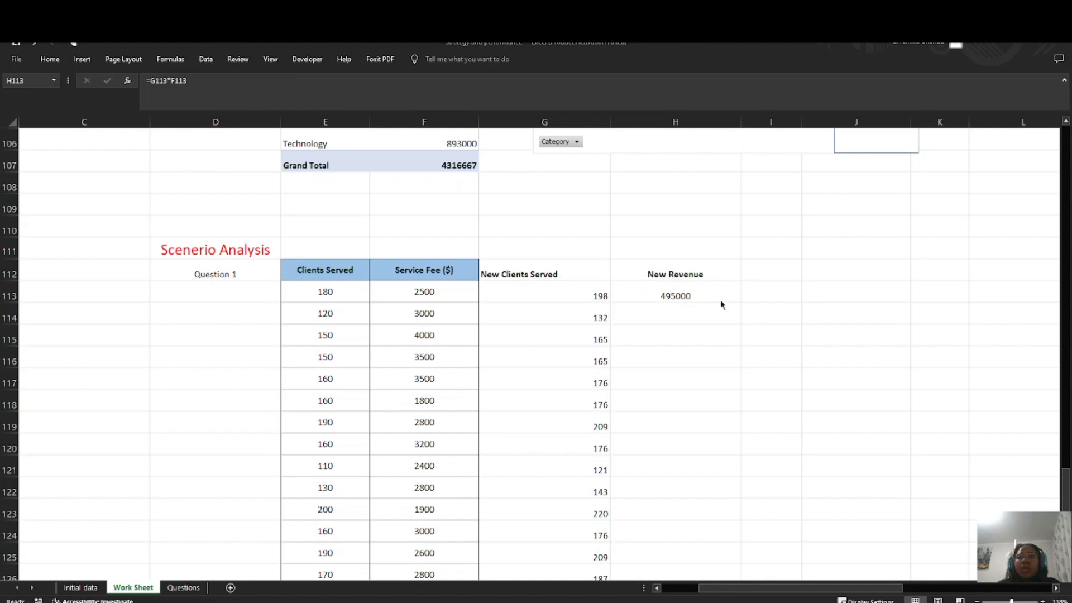
# Step: Fill the H113 formula down the New Revenue column to the last data row, 137
pyautogui.doubleClick(721, 305)
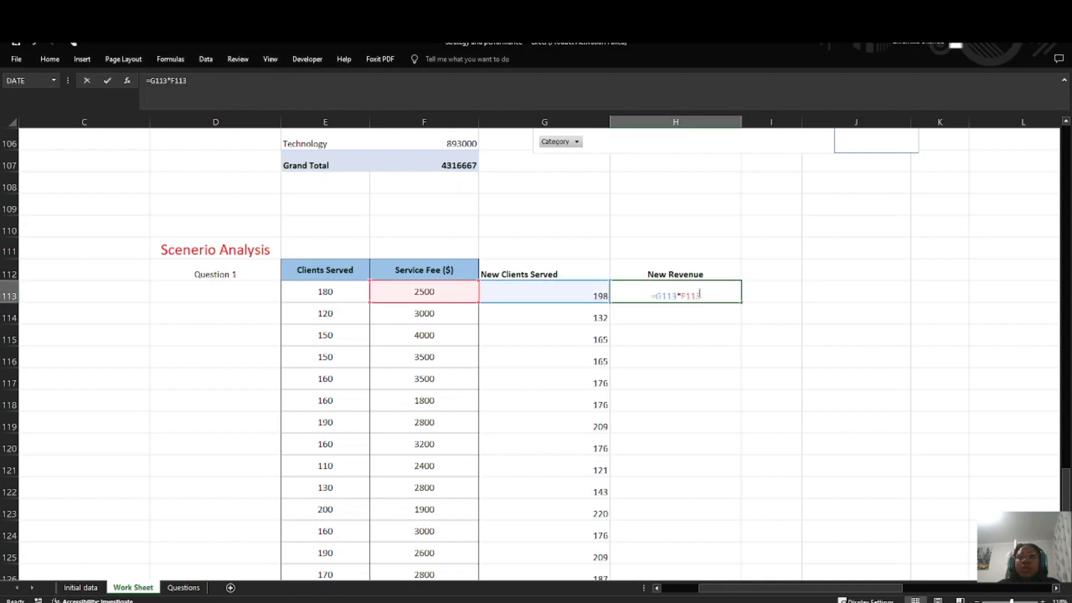
pyautogui.press('Return')
pyautogui.click(718, 300)
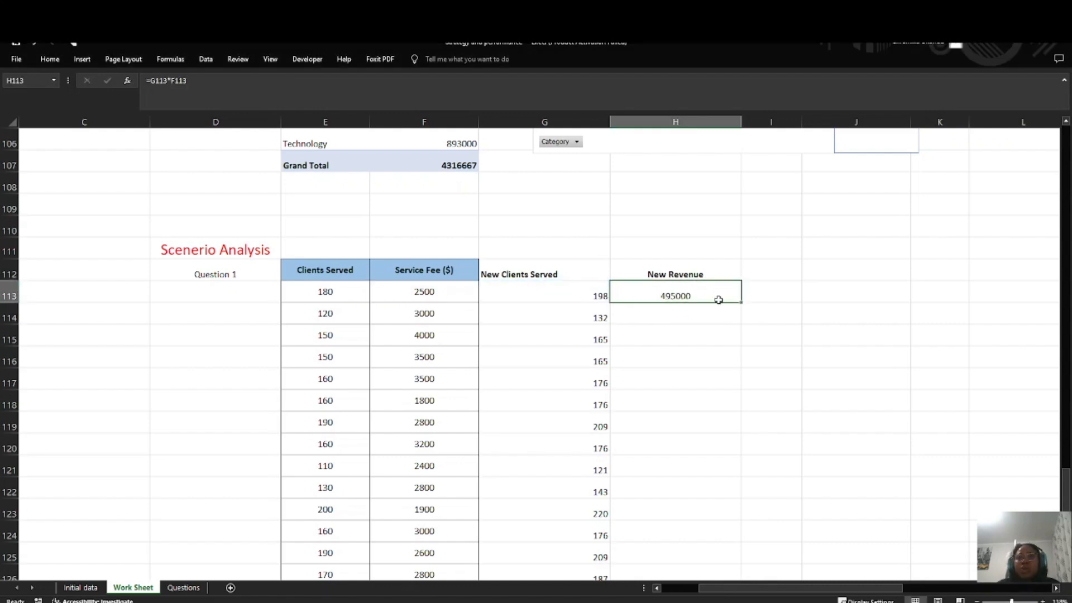
pyautogui.moveTo(742, 305); pyautogui.dragTo(697, 513)
pyautogui.scroll(7, 670, 299)
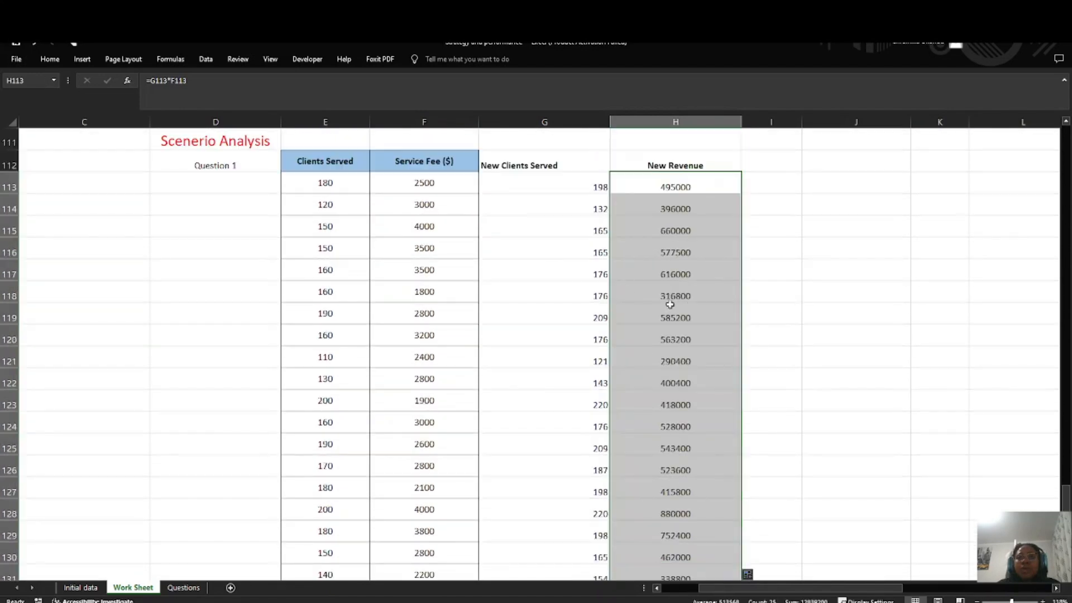
# Step: Center the contents of the Question 1 table in E112:H137 and apply borders to all its cells
pyautogui.moveTo(314, 423); pyautogui.dragTo(675, 511)
pyautogui.click(48, 63)
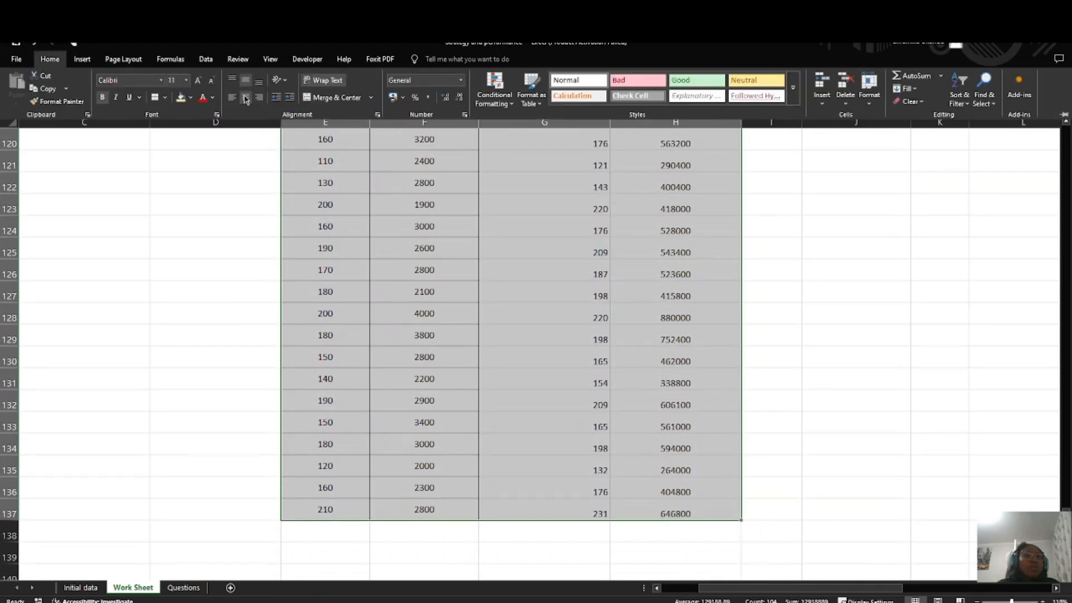
pyautogui.click(246, 99)
pyautogui.click(246, 99)
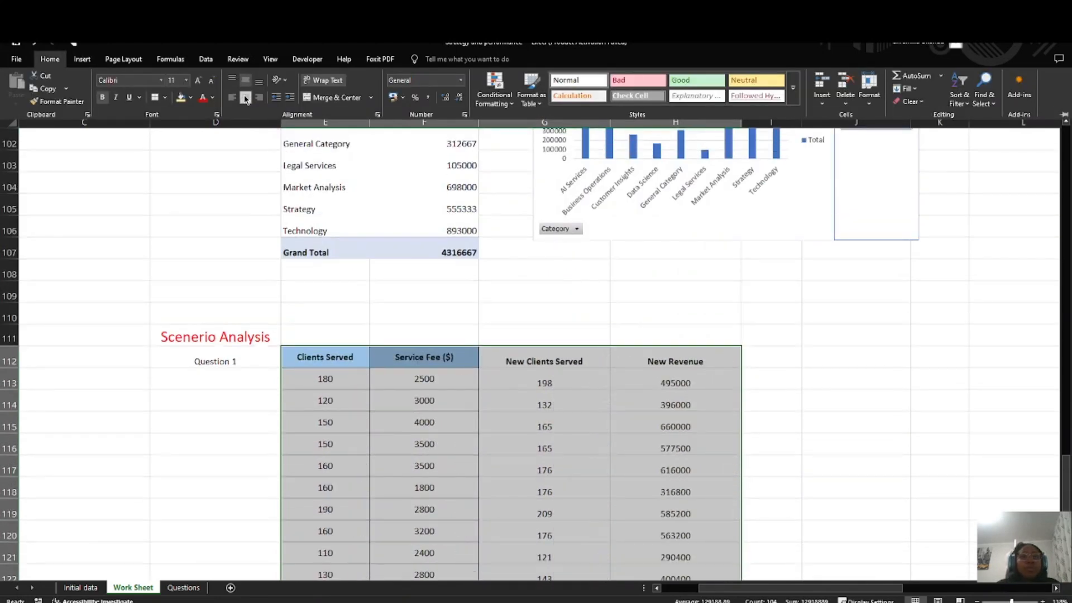
pyautogui.click(156, 97)
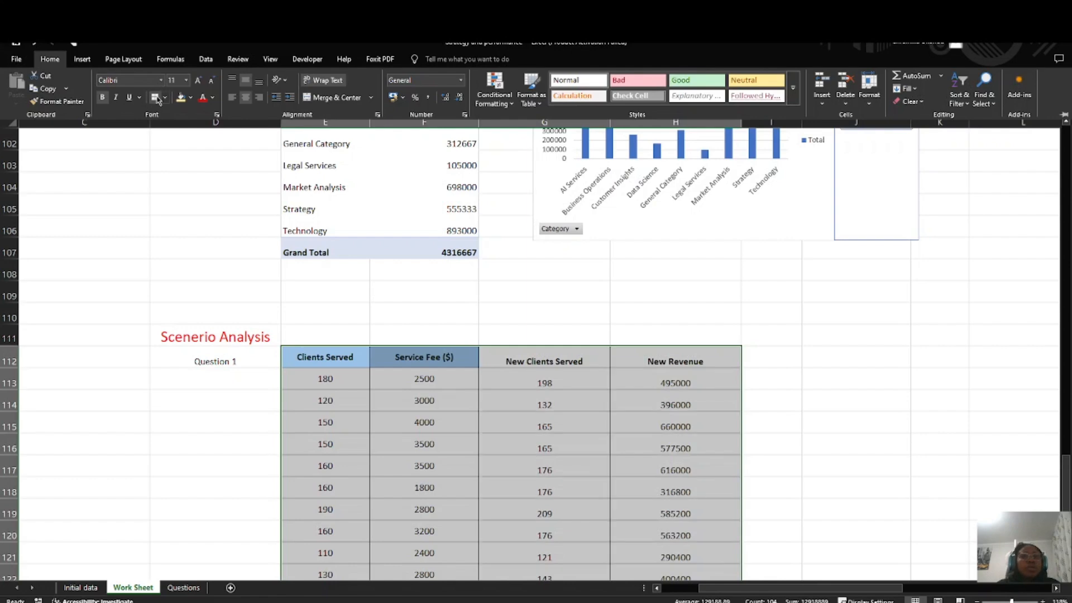
pyautogui.click(466, 420)
pyautogui.scroll(-3, 466, 420)
# Step: Fill the header cells E112:H112 of the Question 1 table with light yellow
pyautogui.click(338, 262)
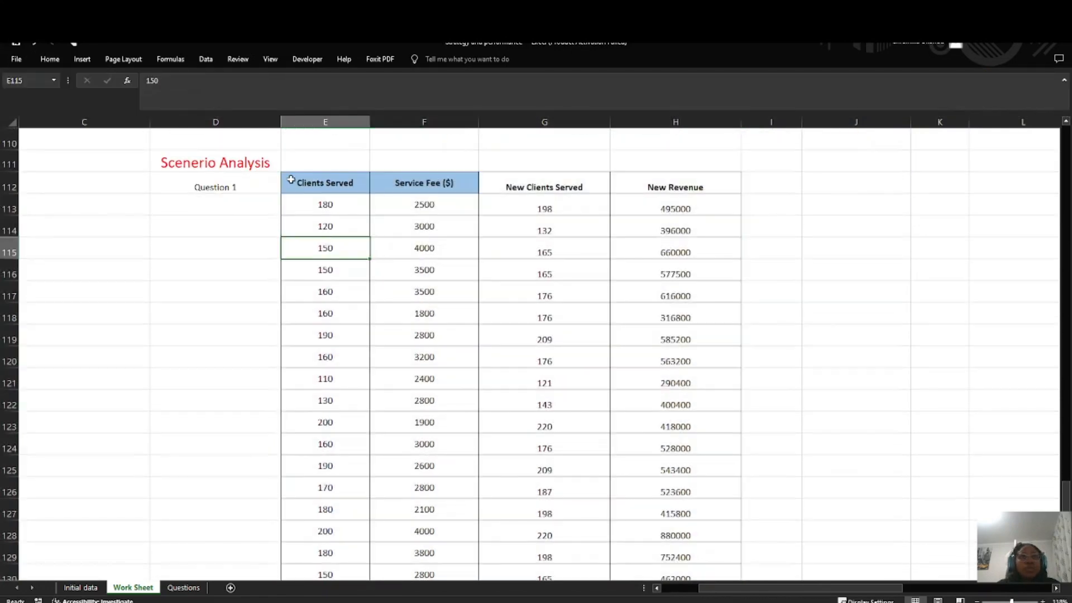
pyautogui.moveTo(293, 180); pyautogui.dragTo(698, 187)
pyautogui.click(50, 59)
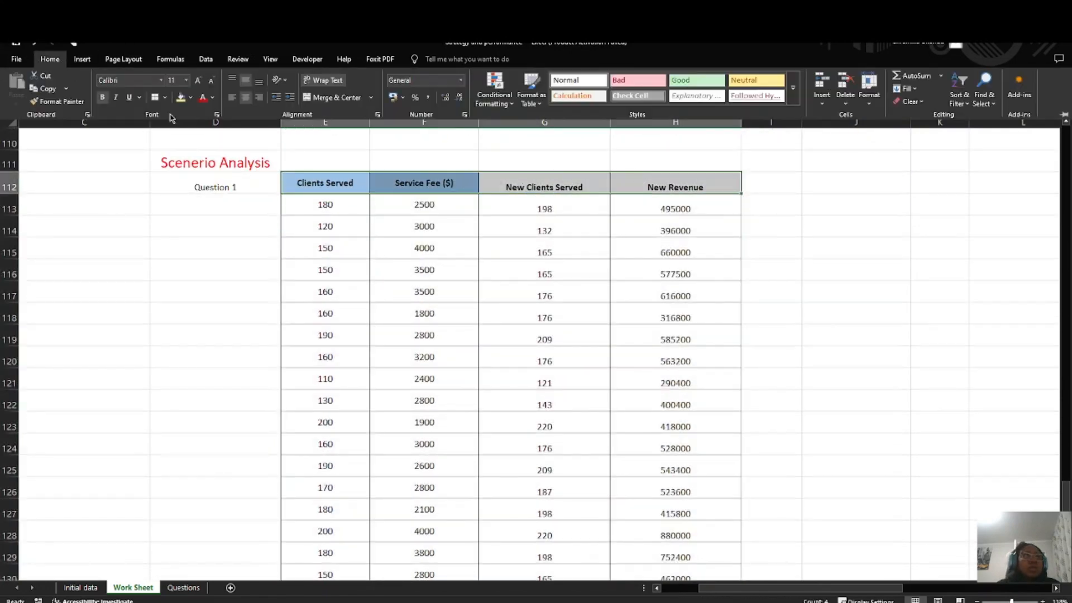
pyautogui.click(180, 98)
pyautogui.click(541, 339)
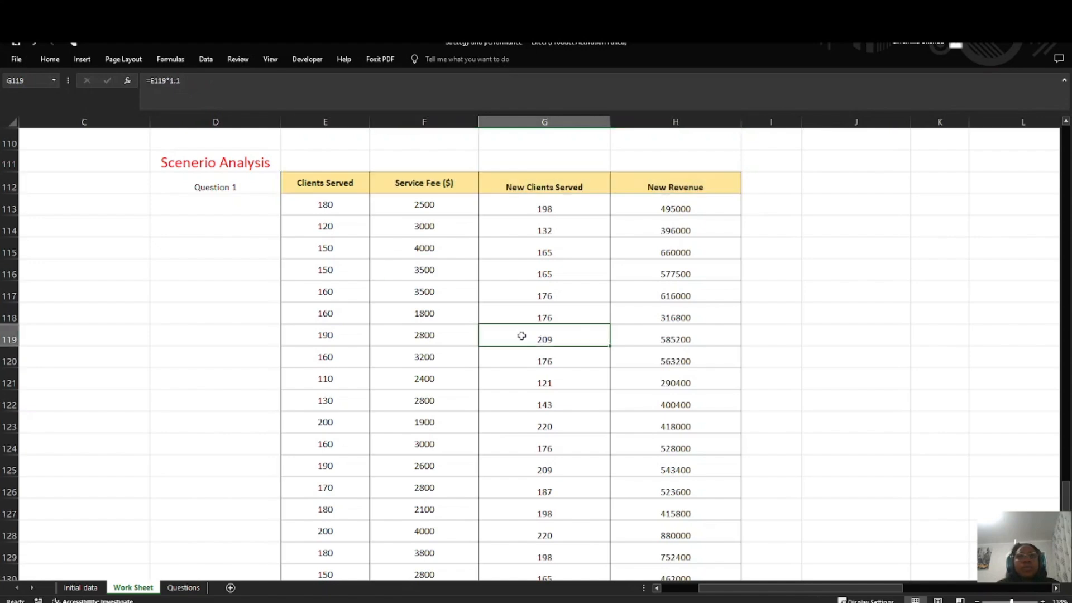
# Step: Consult the remaining Scenario Analysis questions on the Questions sheet and return to Work Sheet
pyautogui.scroll(-2, 31, 412)
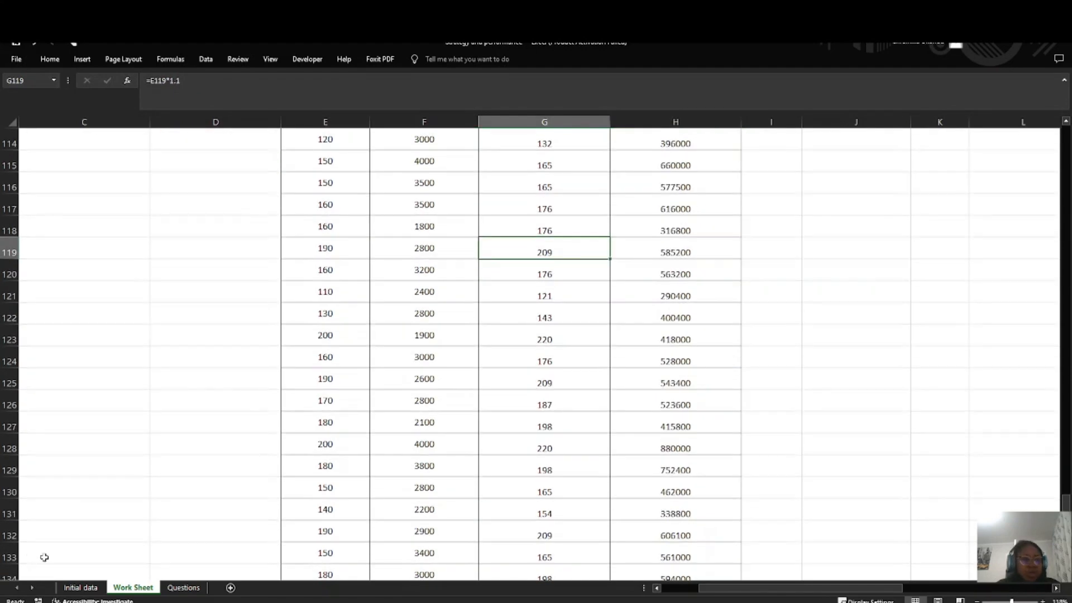
pyautogui.click(183, 588)
pyautogui.doubleClick(269, 255)
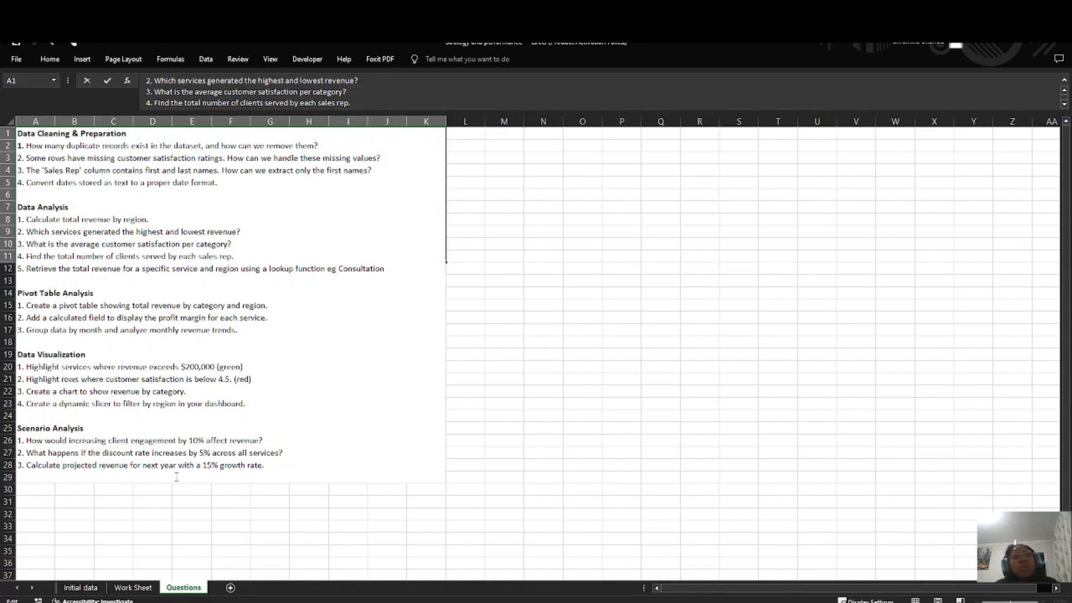
pyautogui.click(133, 588)
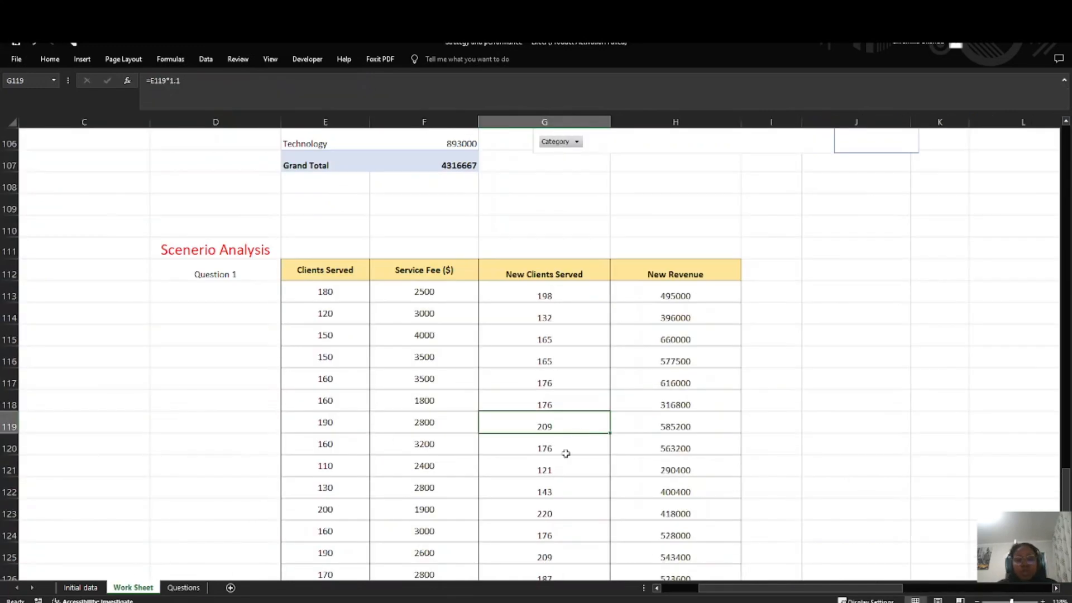
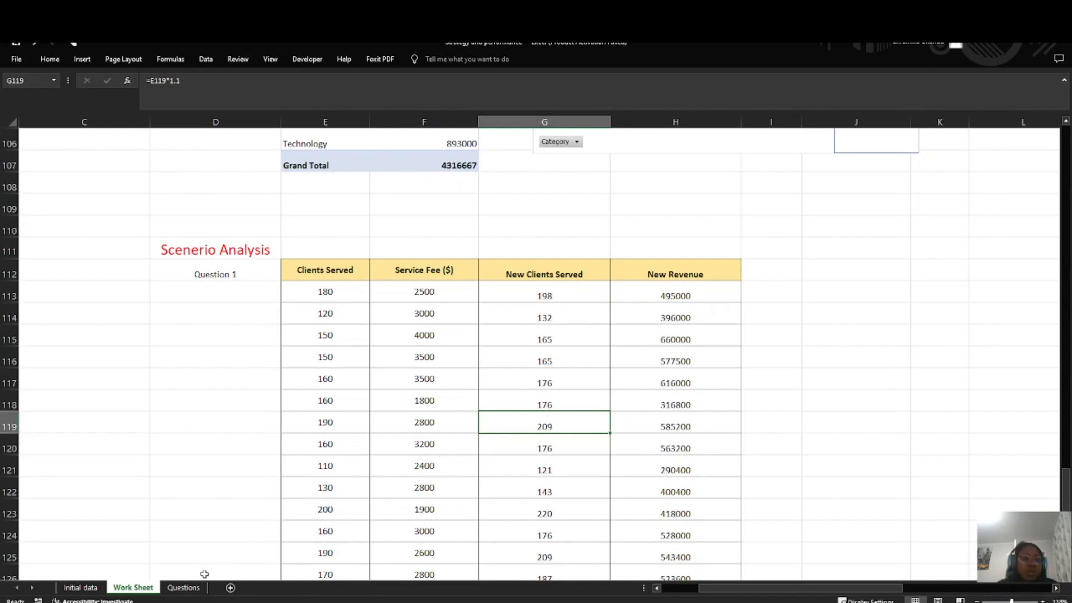
# Step: Read the second Scenario Analysis question on the Questions sheet and go back to Work Sheet
pyautogui.click(183, 588)
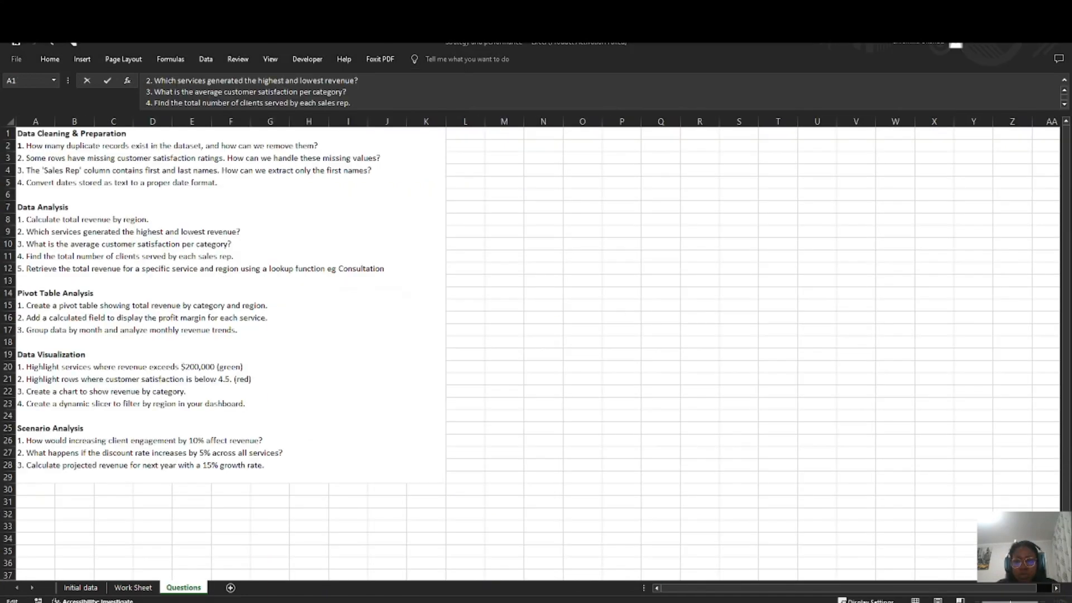
pyautogui.scroll(2, 38, 457)
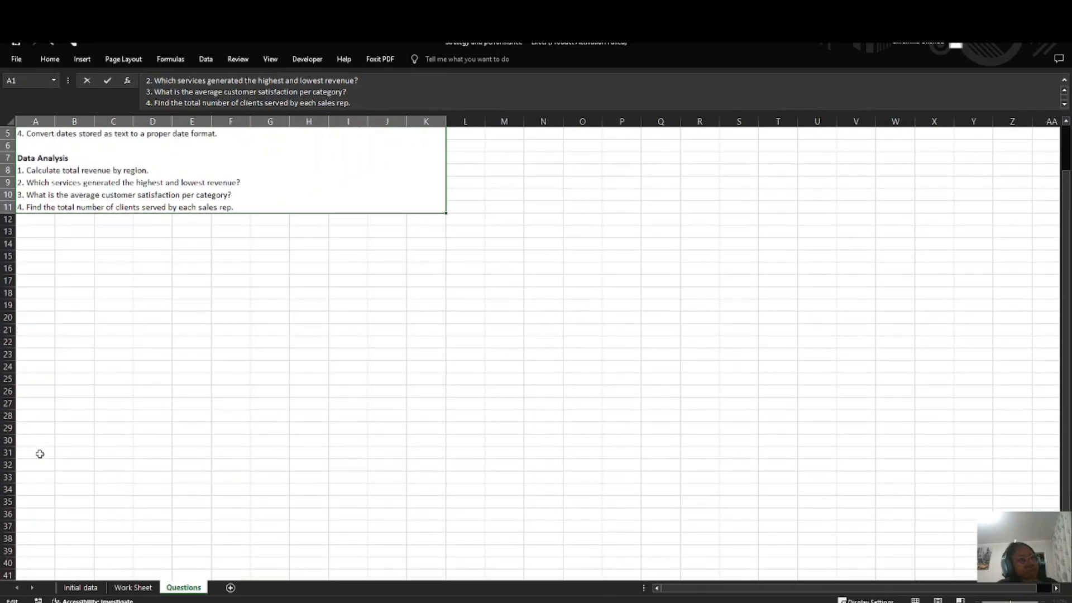
pyautogui.scroll(2, 245, 202)
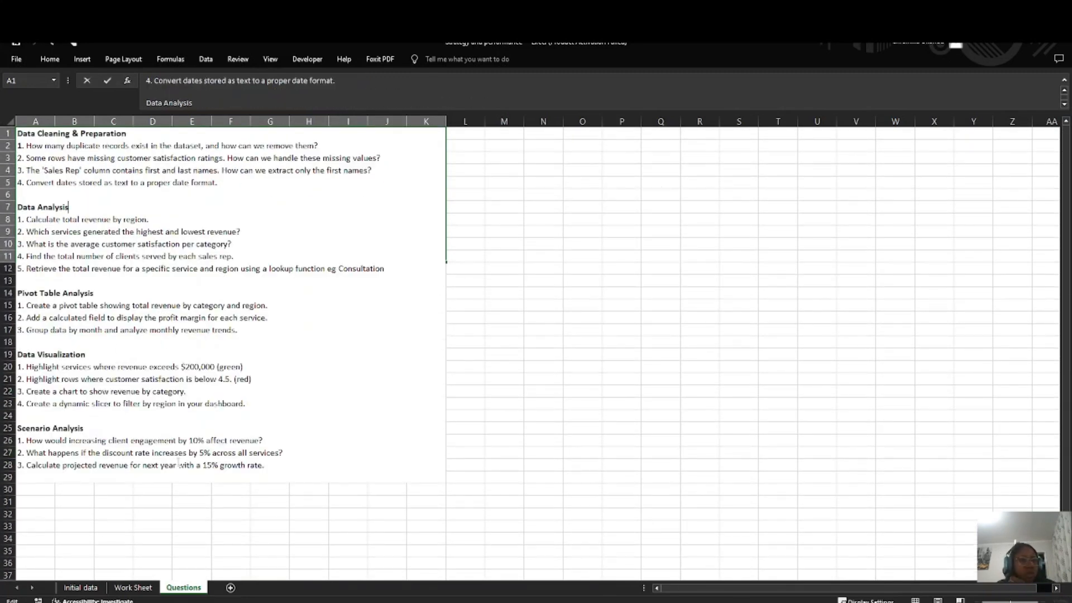
pyautogui.click(133, 587)
# Step: Copy the Service Name column G68:G93 from the Visualization table and paste it at E140
pyautogui.scroll(5, 451, 399)
pyautogui.scroll(9, 452, 398)
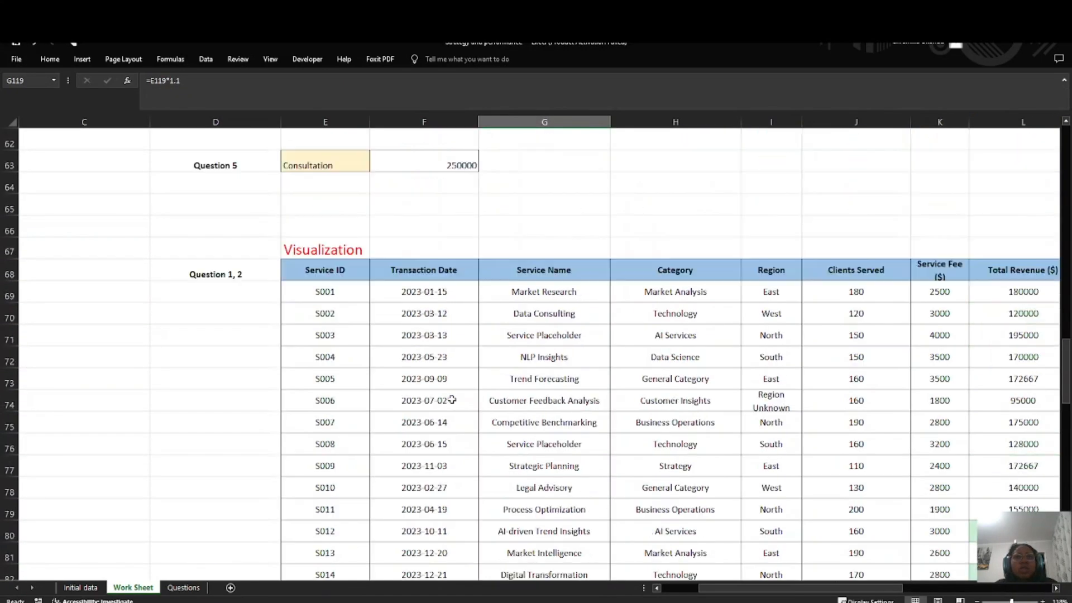
pyautogui.scroll(-1, 527, 187)
pyautogui.moveTo(531, 182); pyautogui.dragTo(559, 536)
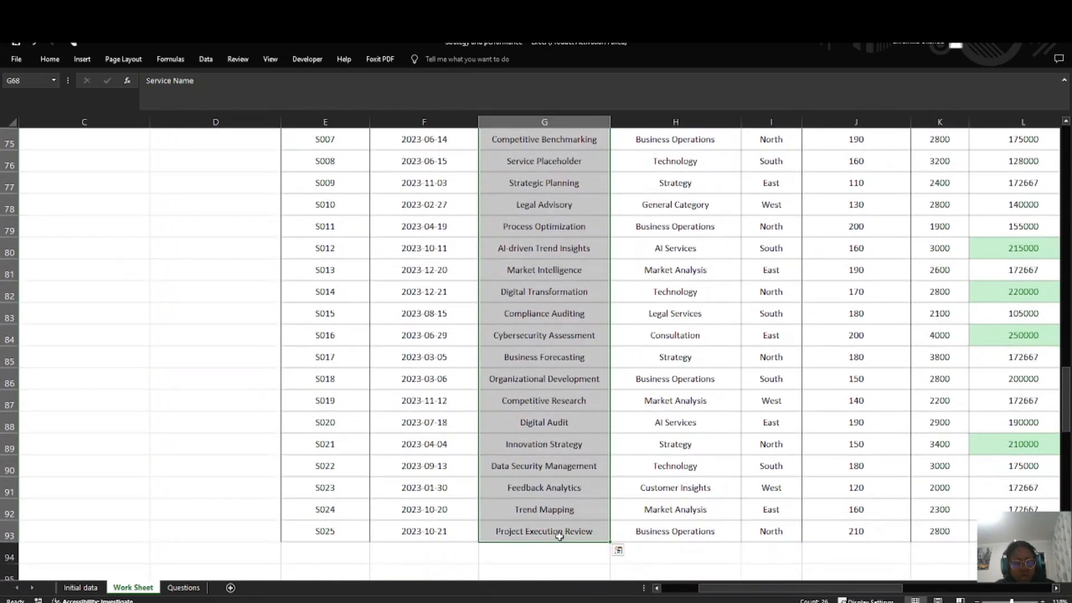
pyautogui.hotkey('ctrl', 'c')
pyautogui.scroll(-4, 319, 524)
pyautogui.scroll(-15, 320, 525)
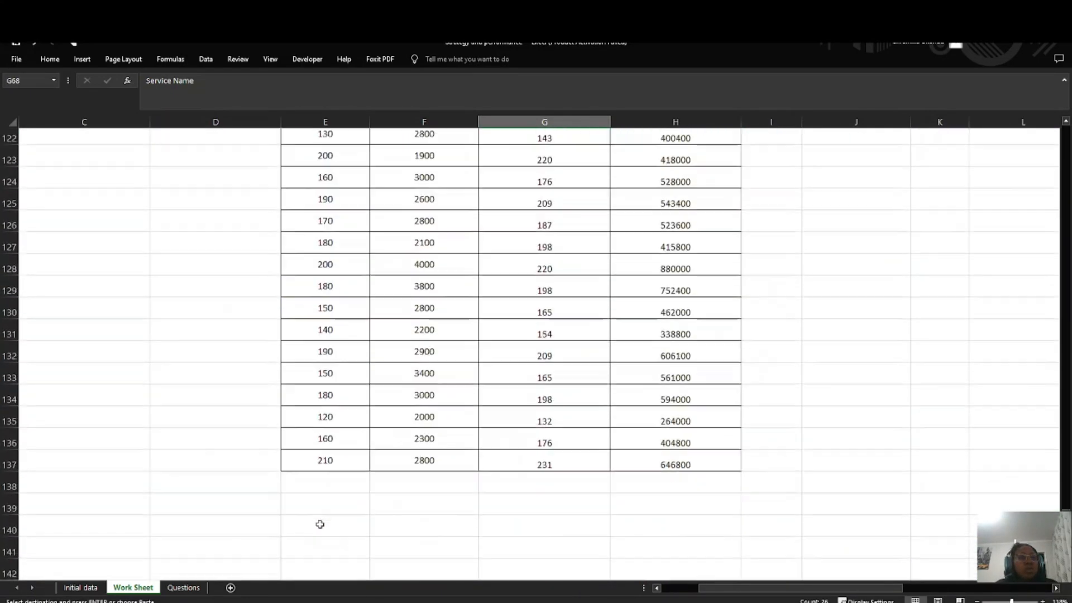
pyautogui.click(297, 332)
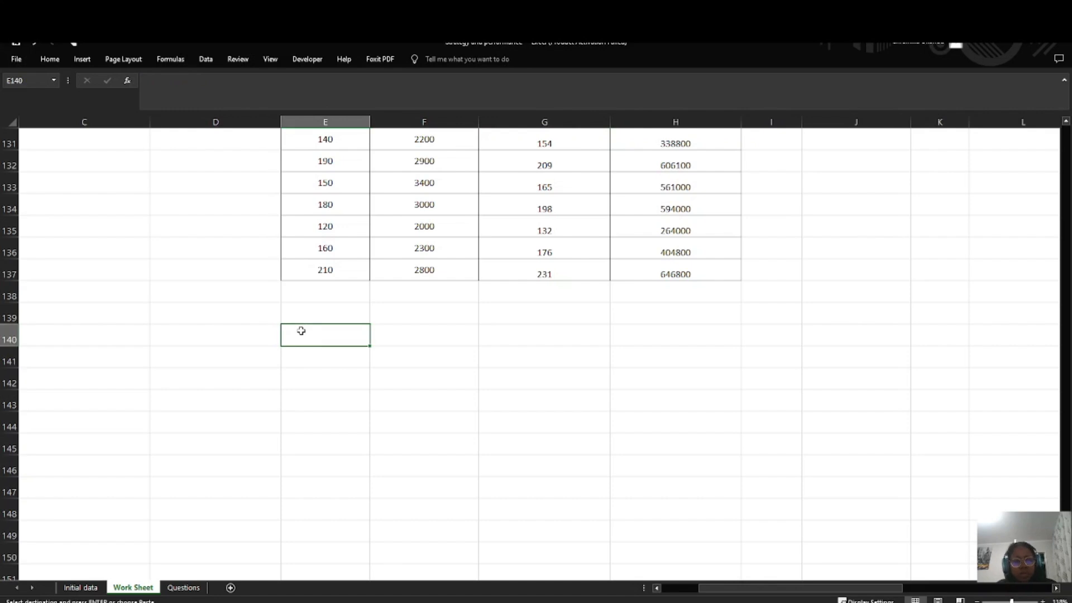
pyautogui.hotkey('ctrl', 'v')
# Step: Label cell D140 as Question 2 in bold
pyautogui.click(239, 333)
pyautogui.write('Que')
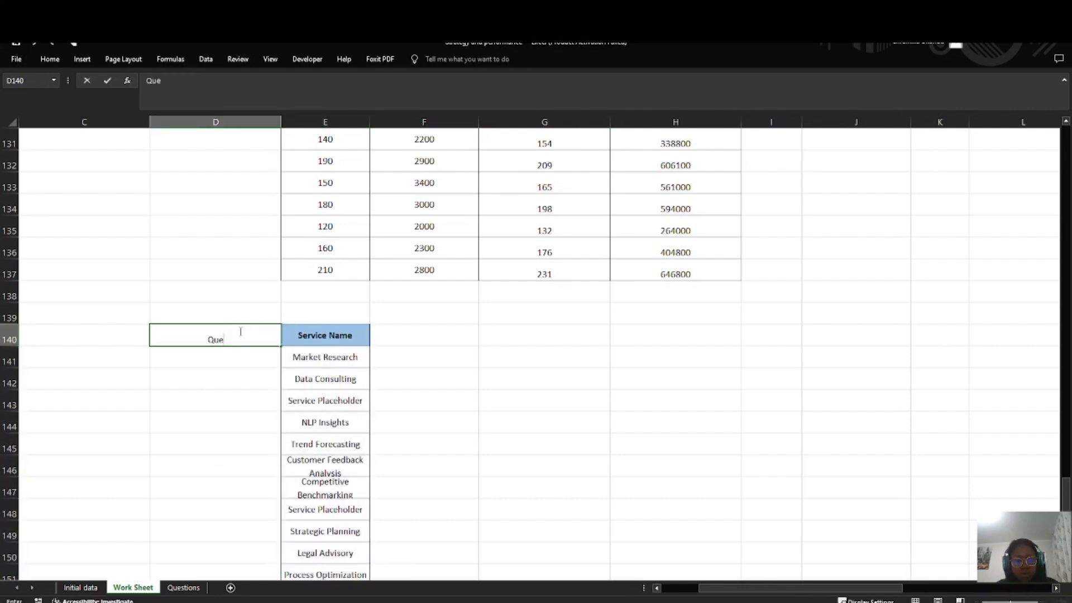
pyautogui.write('stion 2')
pyautogui.press('Return')
pyautogui.click(227, 330)
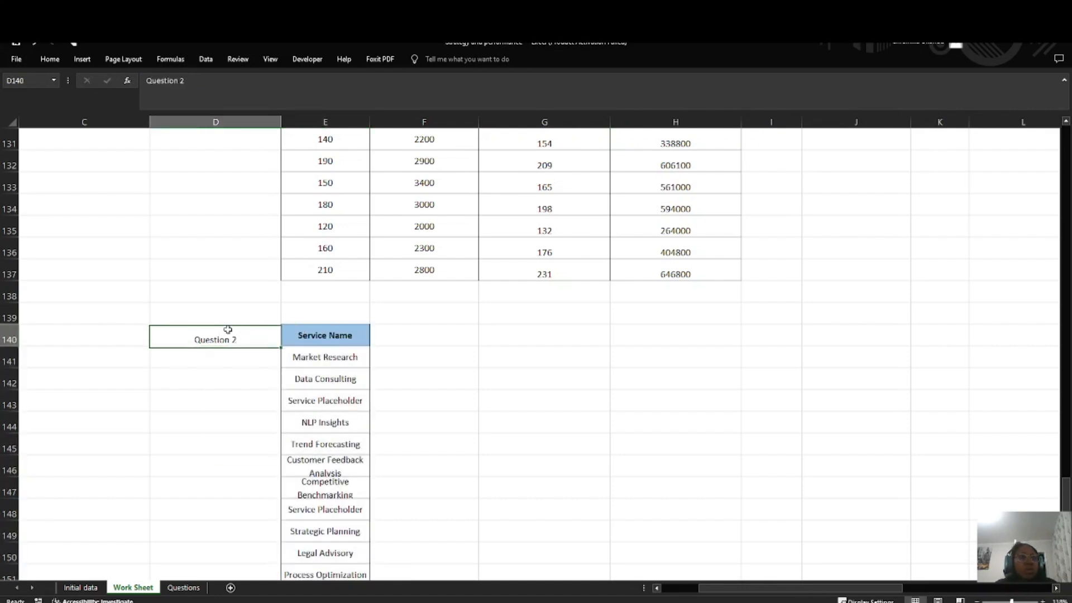
pyautogui.hotkey('ctrl', 'b')
# Step: Copy the Discount (%) column M68:M93 to F140 and widen column E to fit the service names on one line
pyautogui.click(431, 329)
pyautogui.scroll(19, 825, 274)
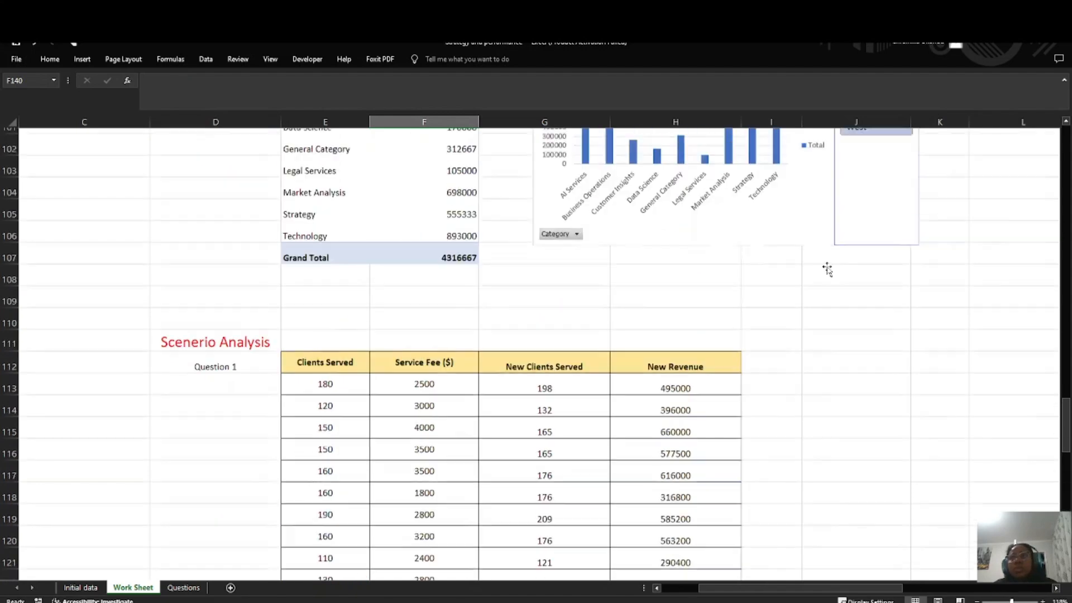
pyautogui.scroll(4, 827, 284)
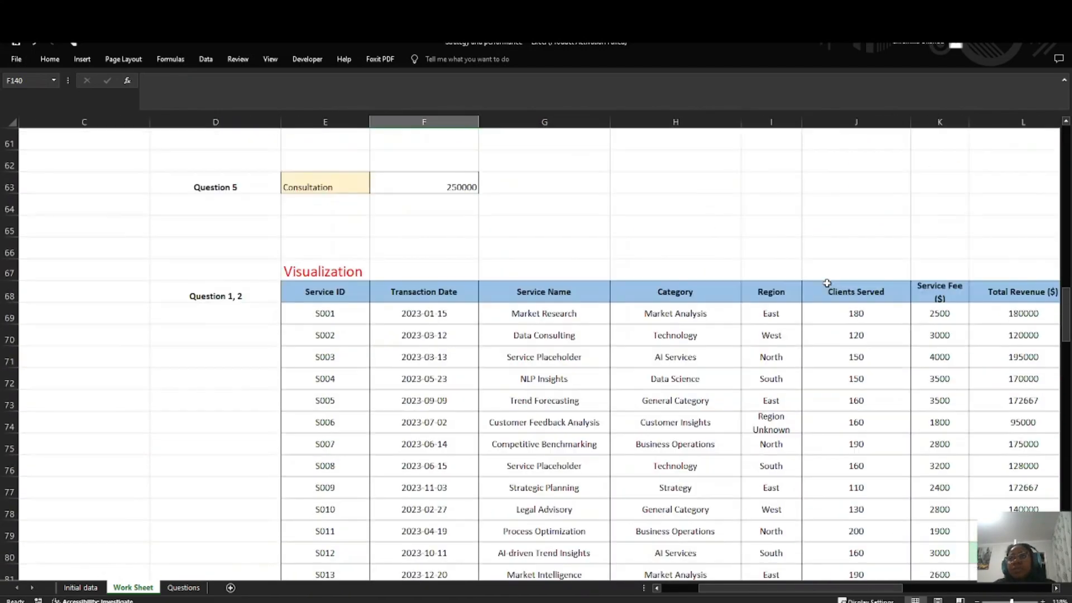
pyautogui.hscroll(2, 893, 291)
pyautogui.scroll(-5, 950, 301)
pyautogui.scroll(1, 961, 303)
pyautogui.scroll(3, 961, 303)
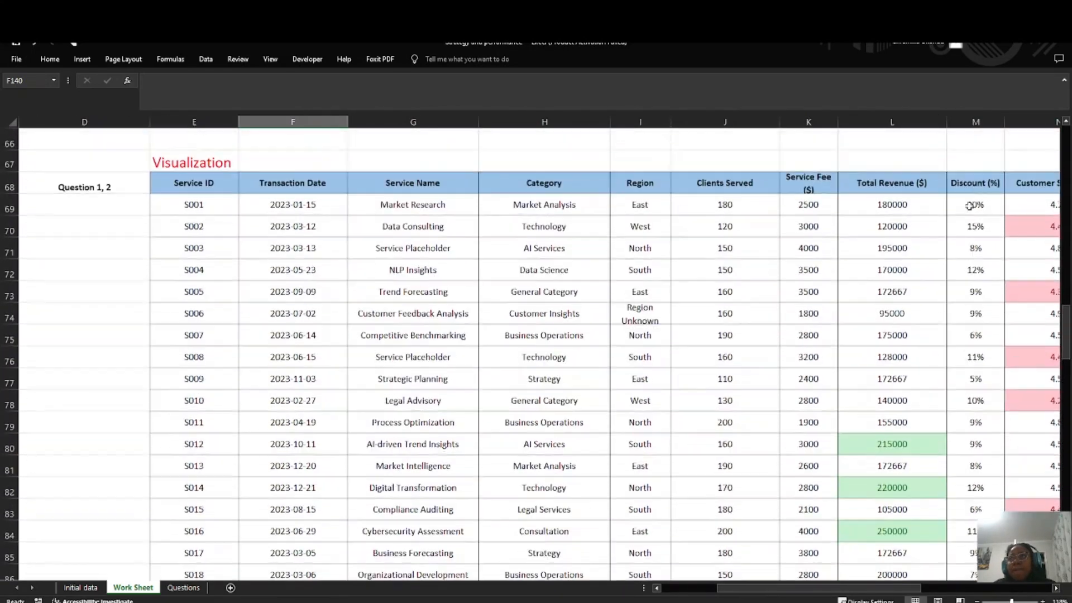
pyautogui.moveTo(977, 182); pyautogui.dragTo(974, 532)
pyautogui.hotkey('ctrl', 'c')
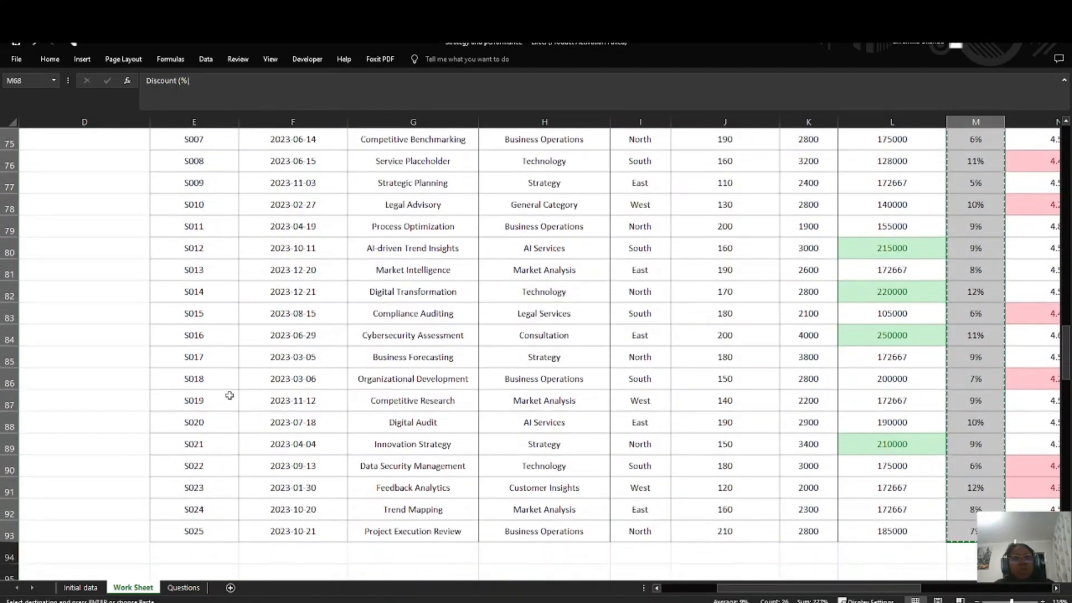
pyautogui.scroll(-20, 302, 425)
pyautogui.click(284, 255)
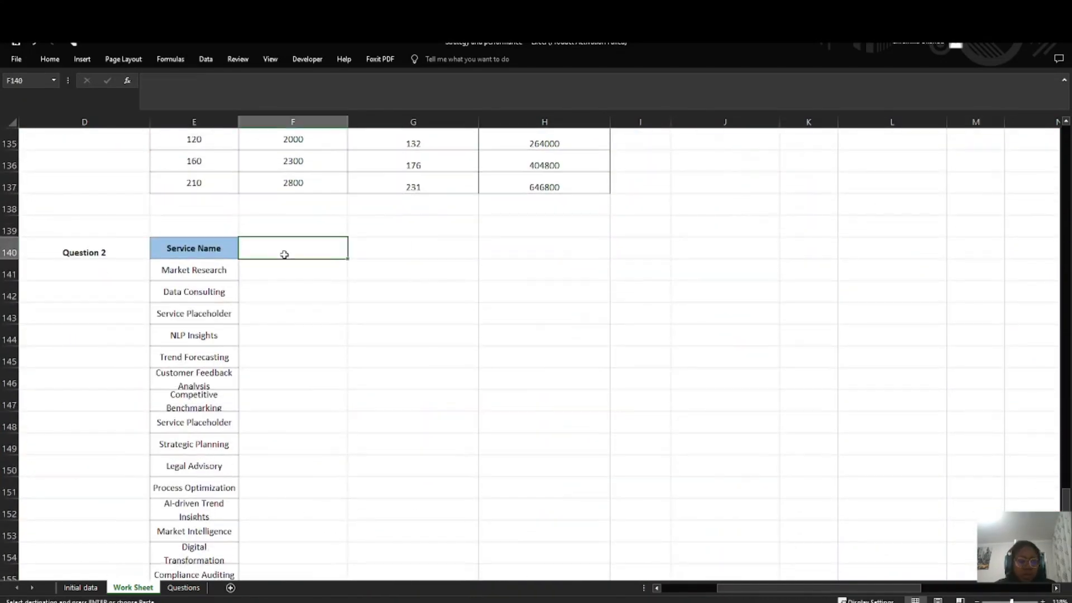
pyautogui.hotkey('ctrl', 'v')
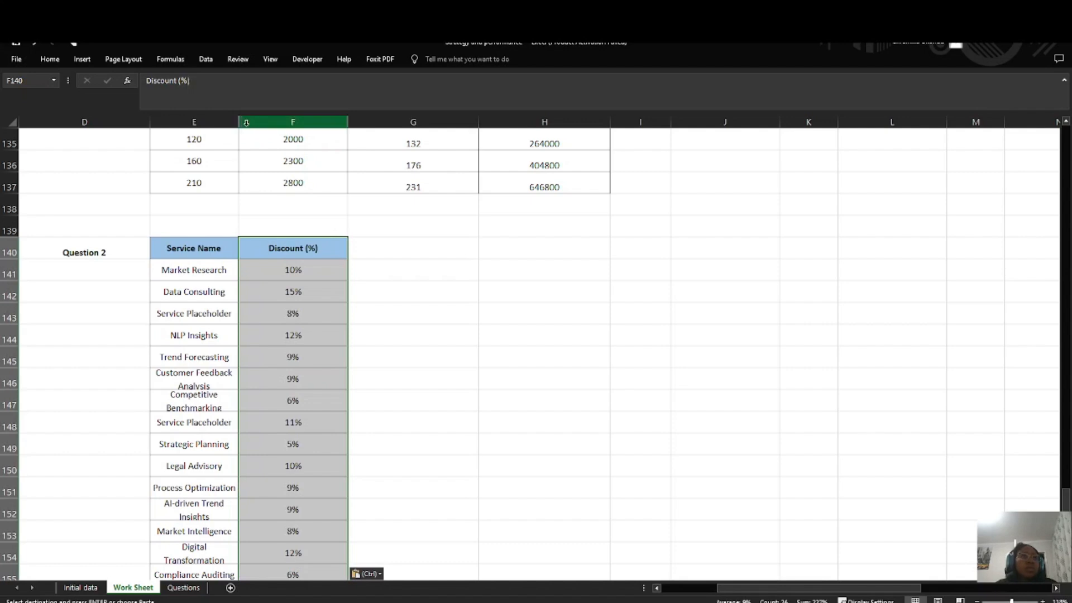
pyautogui.moveTo(236, 125); pyautogui.dragTo(304, 122)
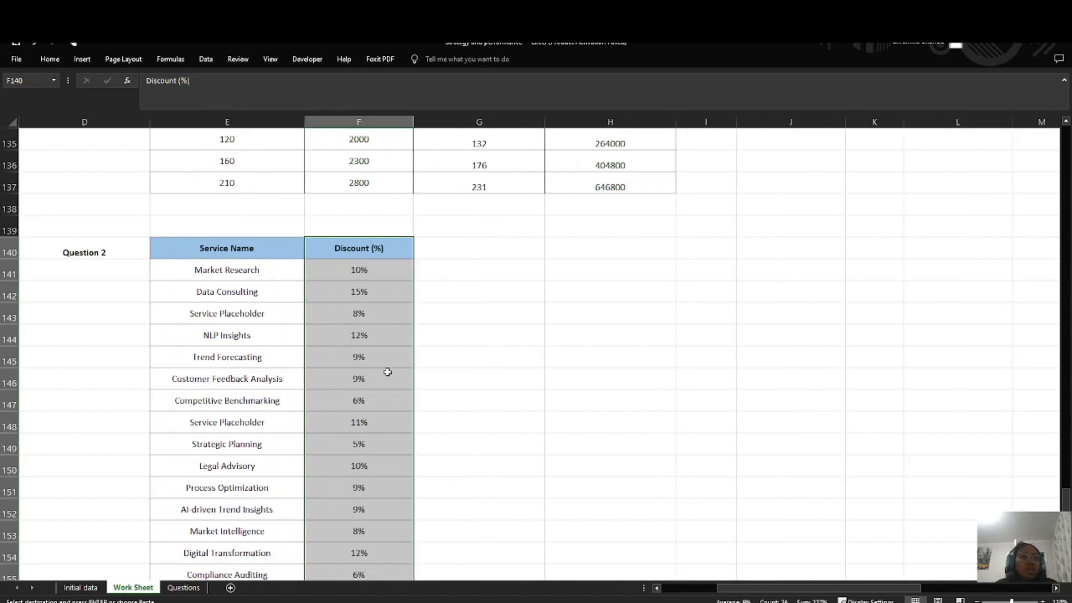
pyautogui.click(452, 339)
# Step: Recheck the full wording of the discount rate question on the Questions sheet and return to Work Sheet
pyautogui.click(184, 587)
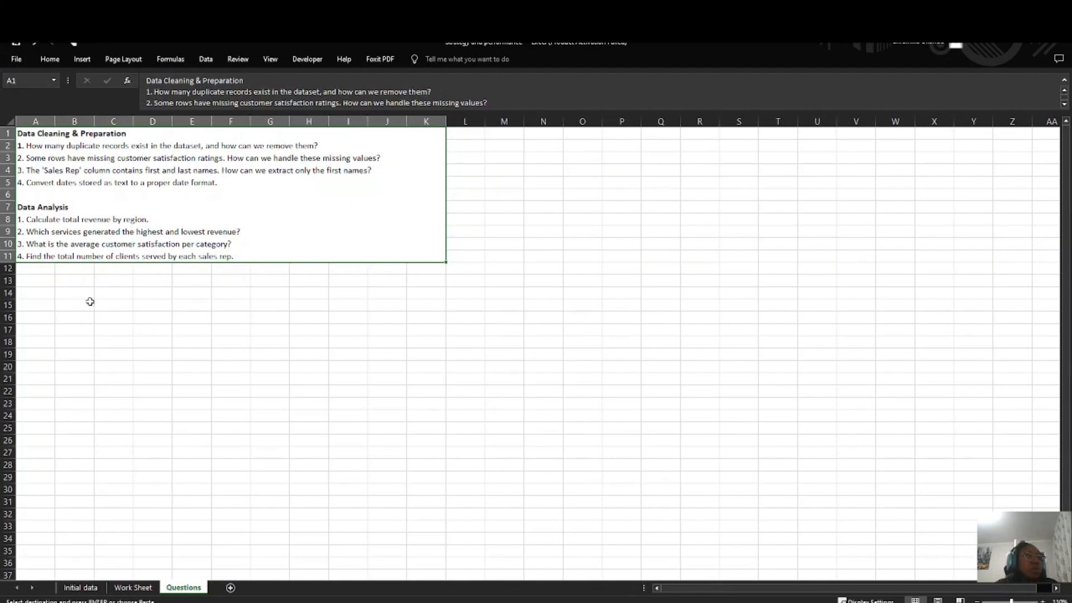
pyautogui.doubleClick(258, 250)
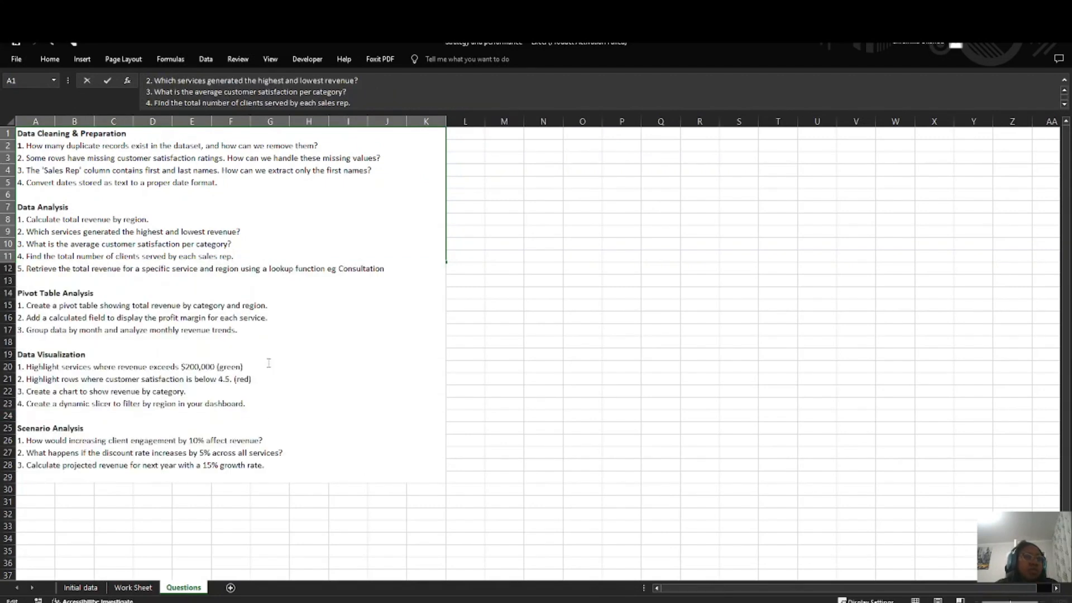
pyautogui.click(480, 420)
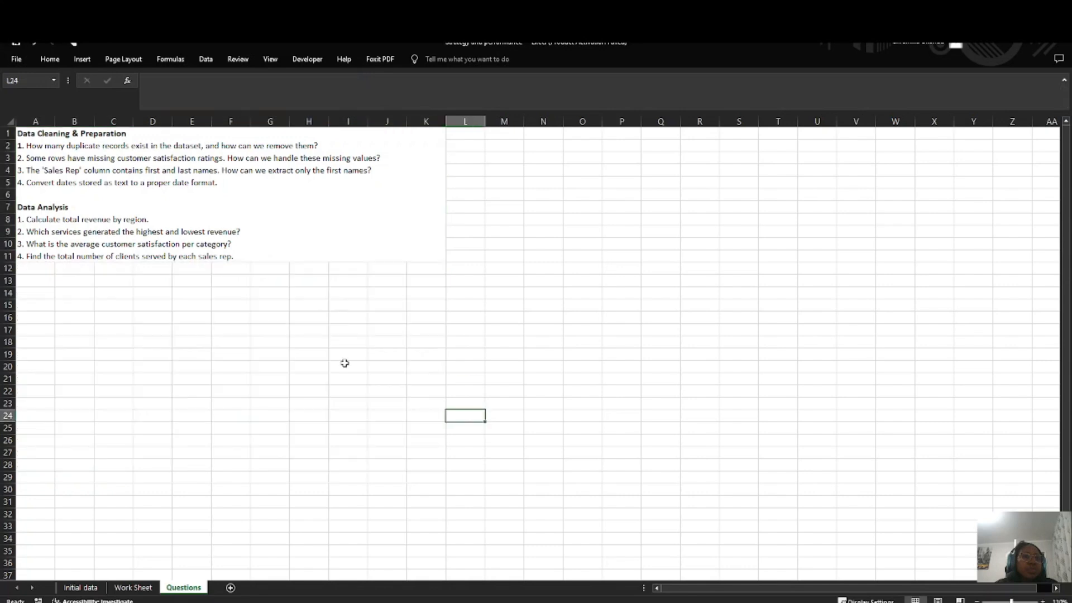
pyautogui.click(134, 587)
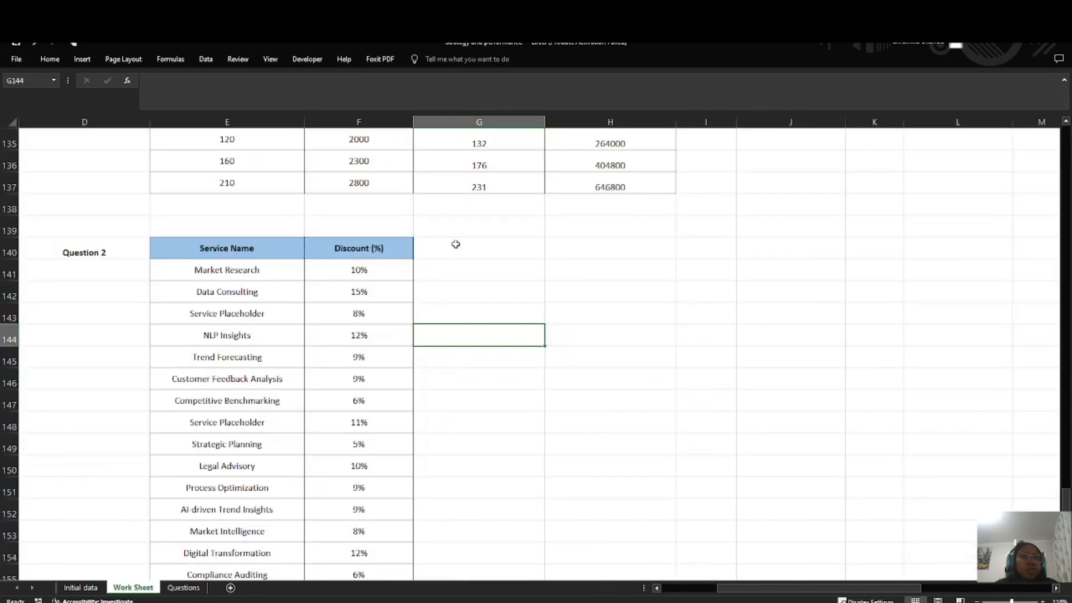
# Step: Enter the column header Increased Discount (5%) in G140
pyautogui.click(448, 247)
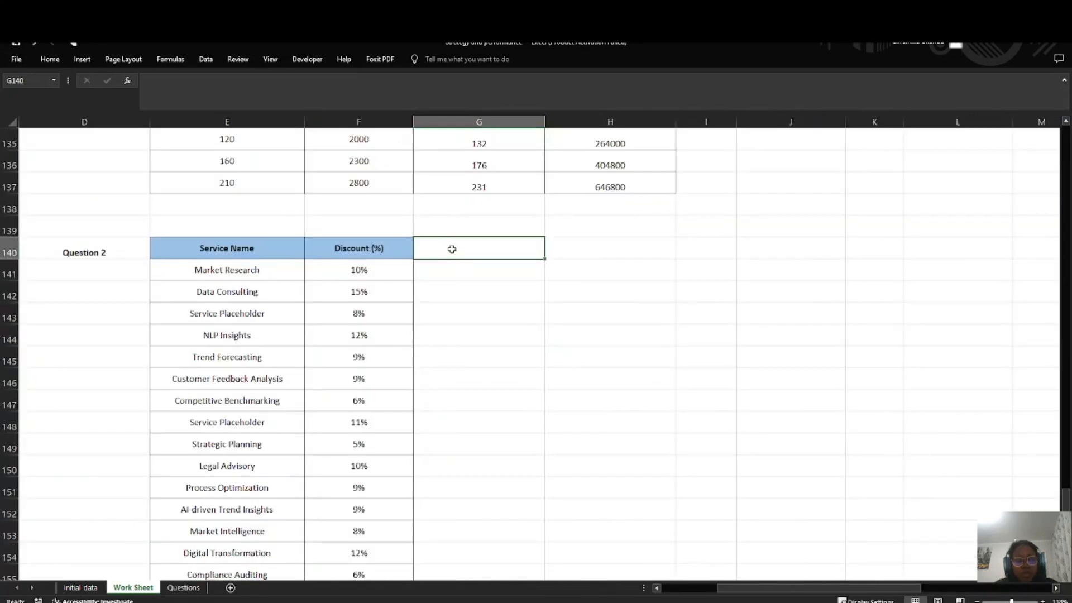
pyautogui.doubleClick(452, 249)
pyautogui.write('Incr')
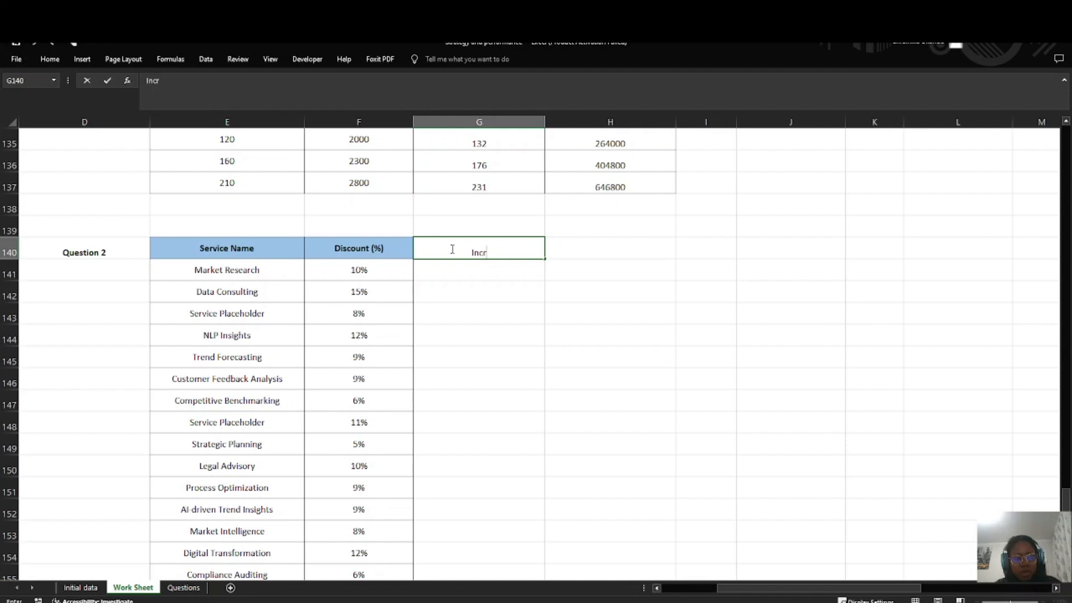
pyautogui.write('eased Disco')
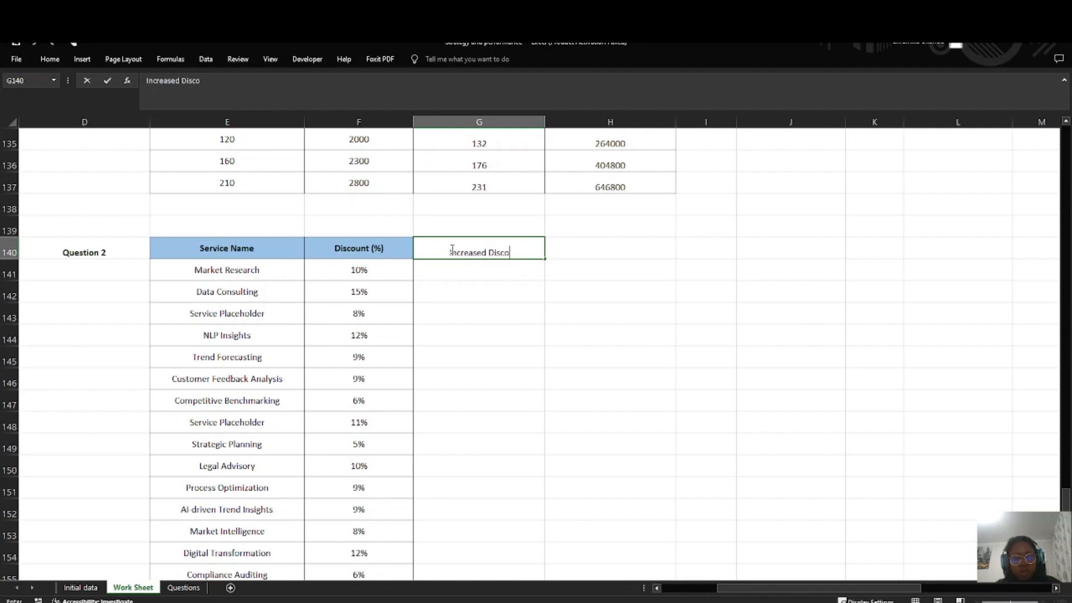
pyautogui.write('unt (5%)')
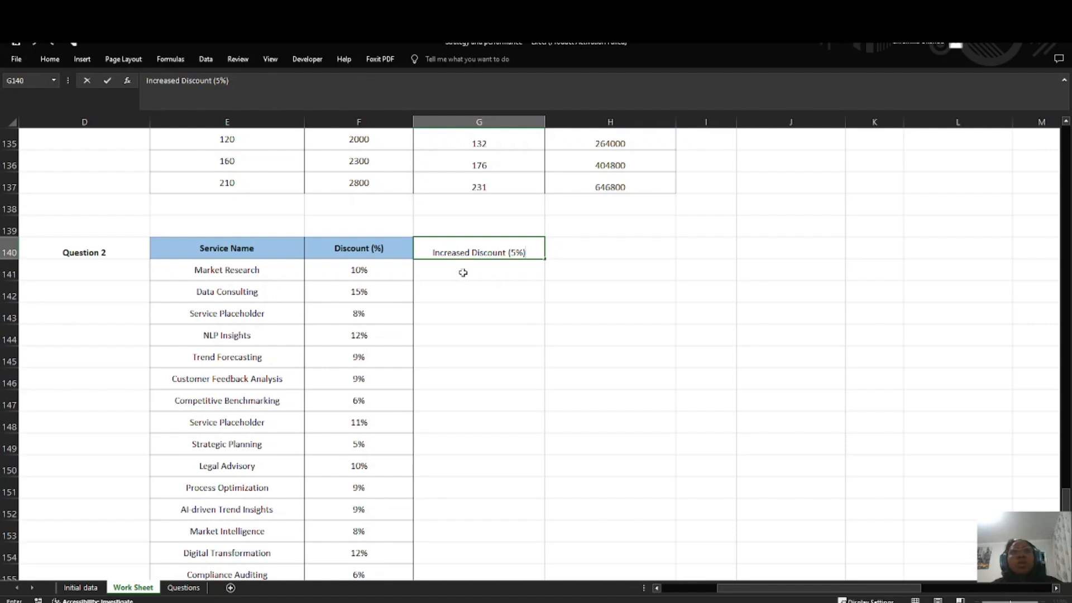
pyautogui.press('Return')
# Step: Try the formula =F141+5% in G141 to calculate the increased discount
pyautogui.write('=')
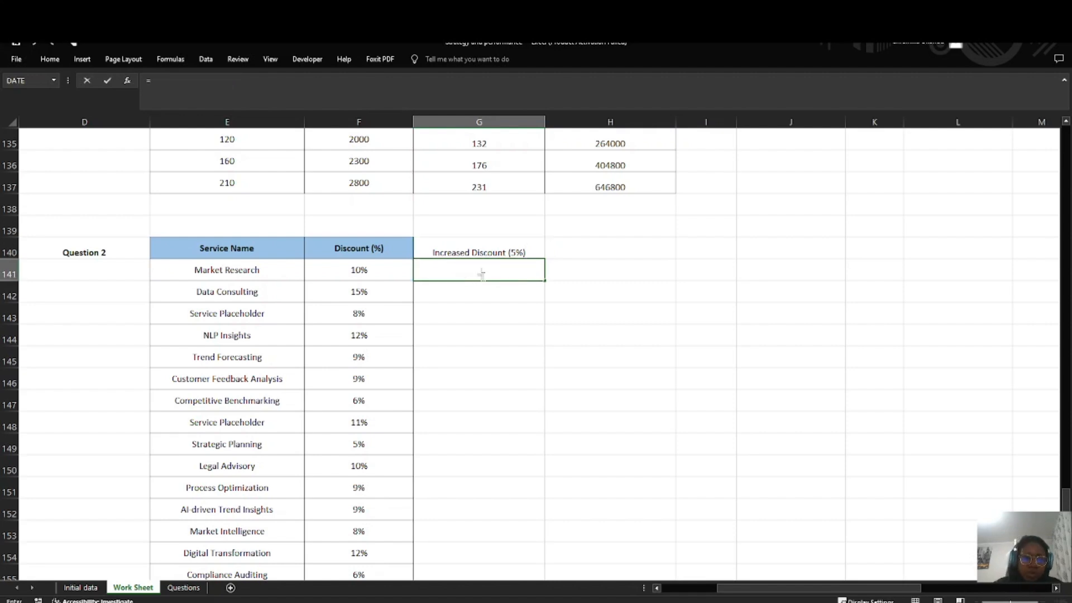
pyautogui.click(349, 271)
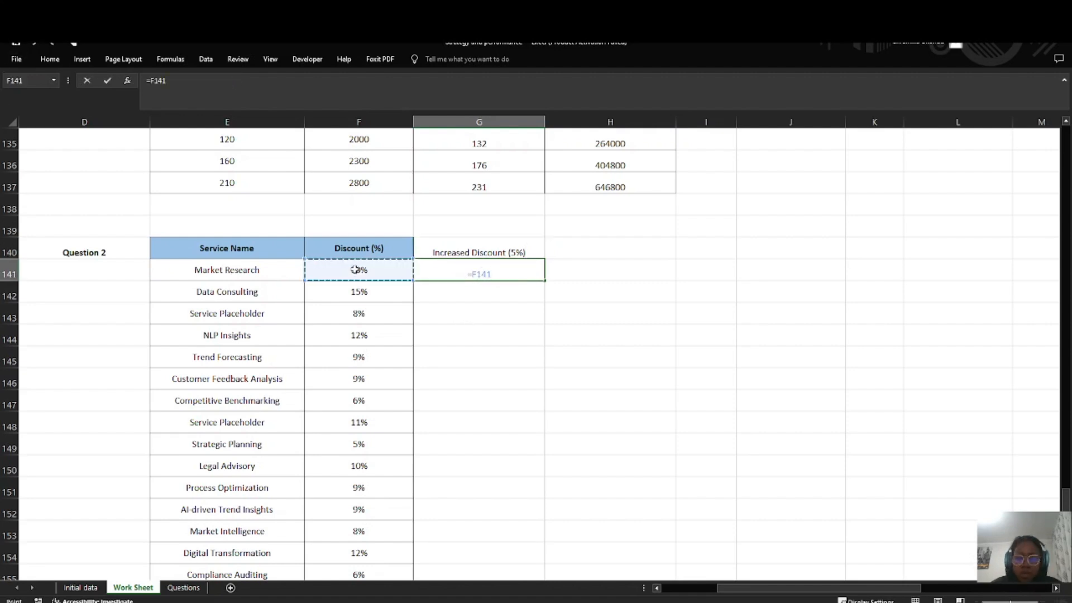
pyautogui.write('+5')
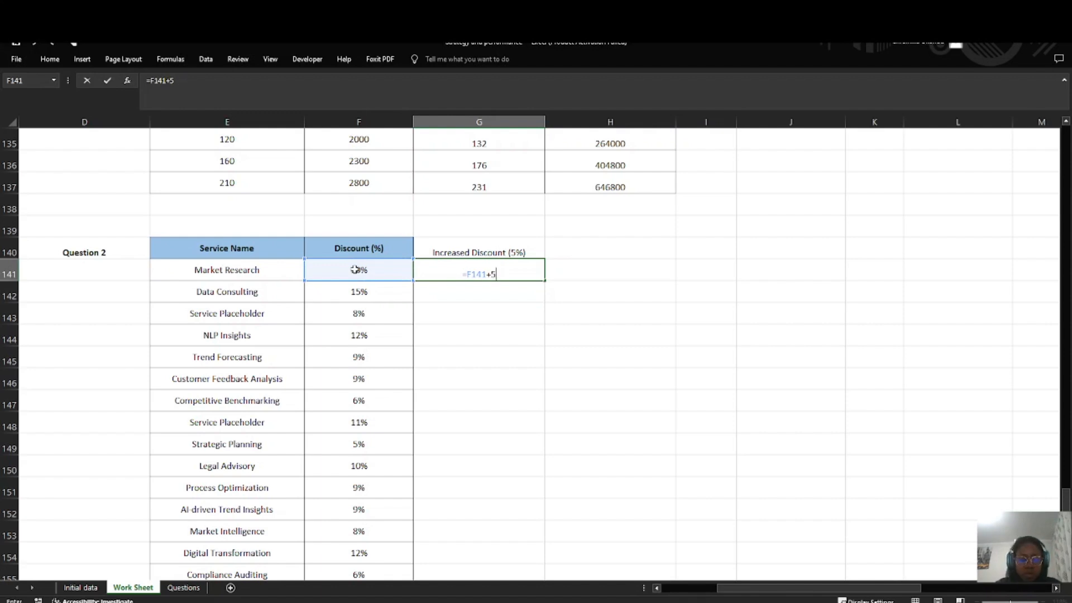
pyautogui.write('%')
pyautogui.press('Return')
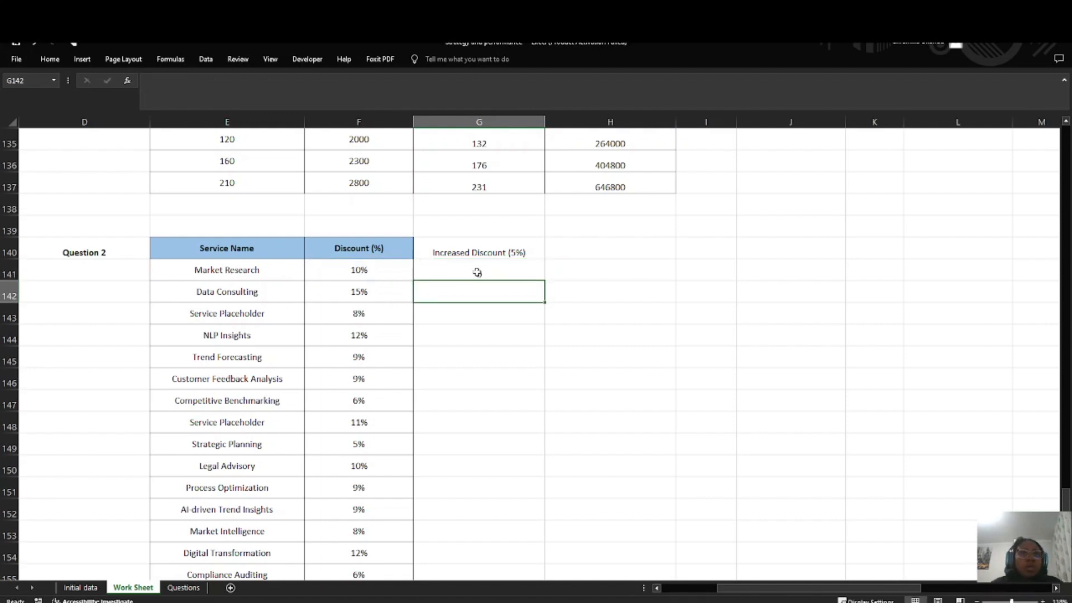
# Step: Change the G141 formula to =F141+5 and fill it down to G144
pyautogui.click(477, 273)
pyautogui.doubleClick(497, 271)
pyautogui.press('BackSpace')
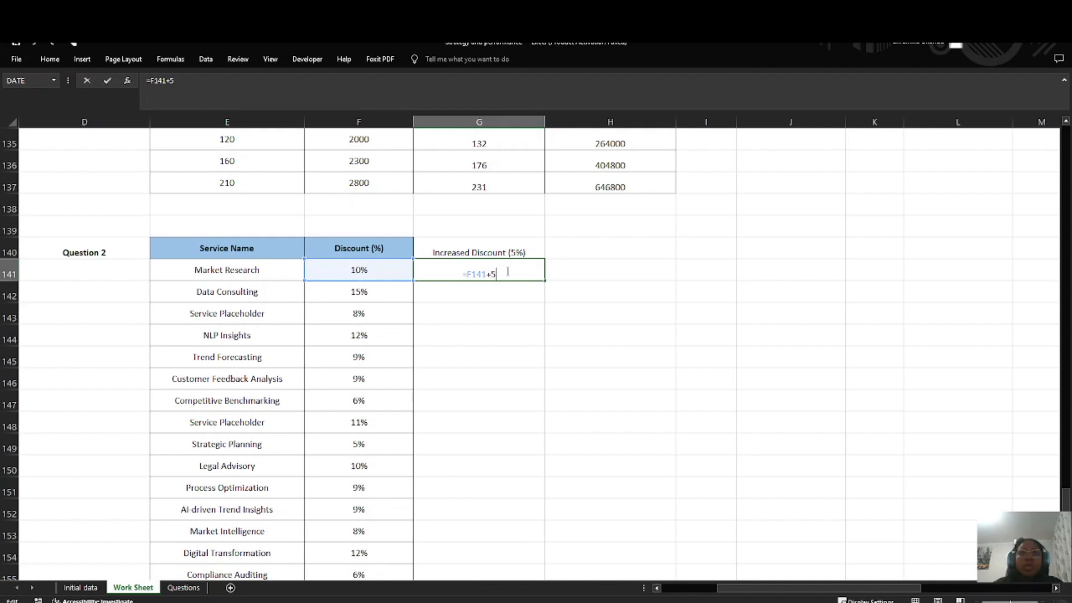
pyautogui.press('Return')
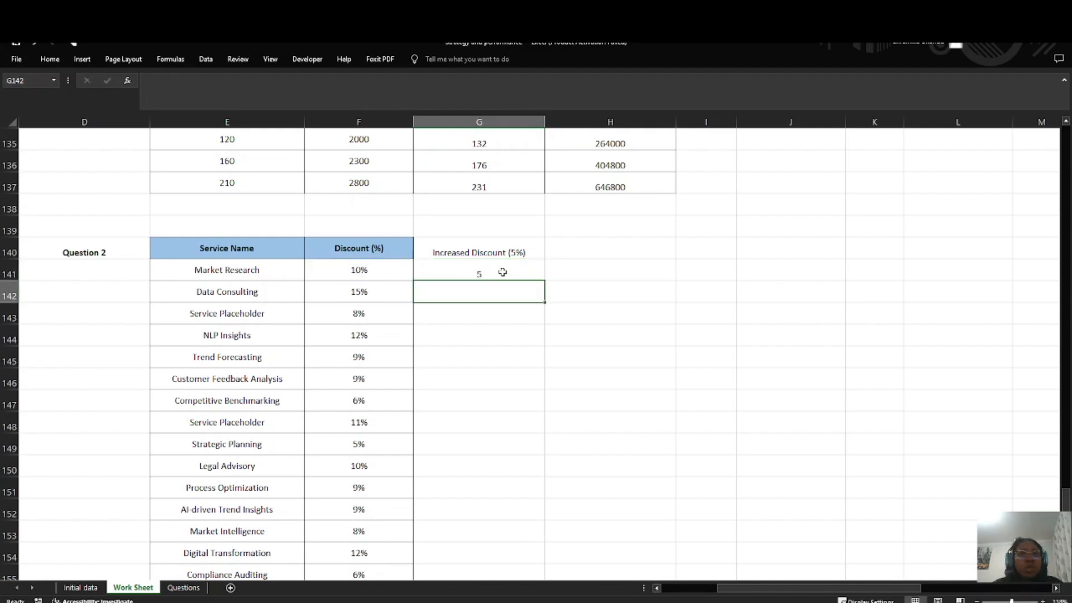
pyautogui.click(502, 272)
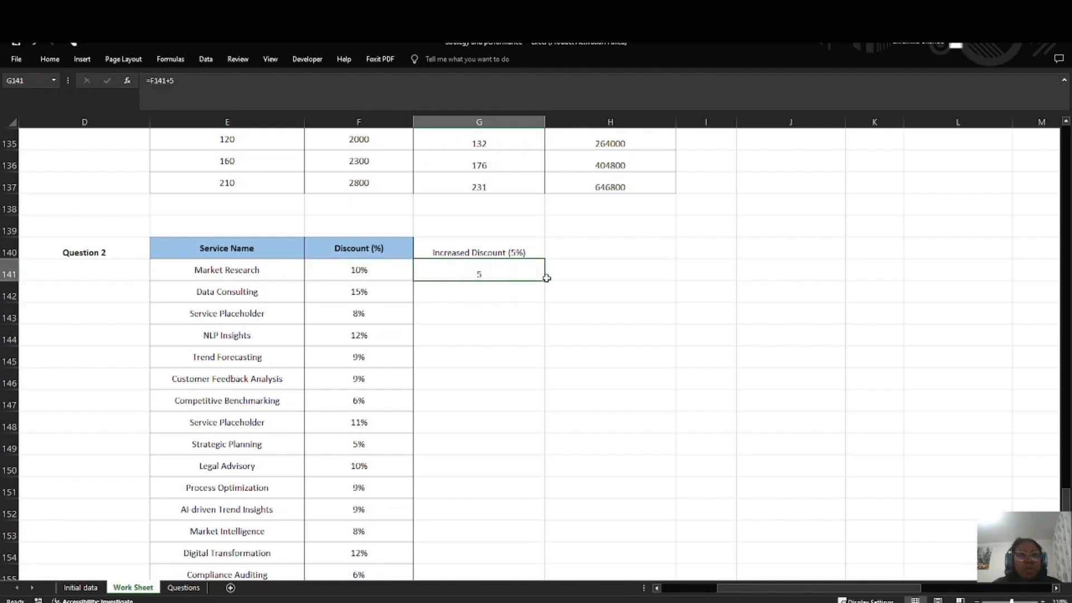
pyautogui.moveTo(544, 280); pyautogui.dragTo(544, 342)
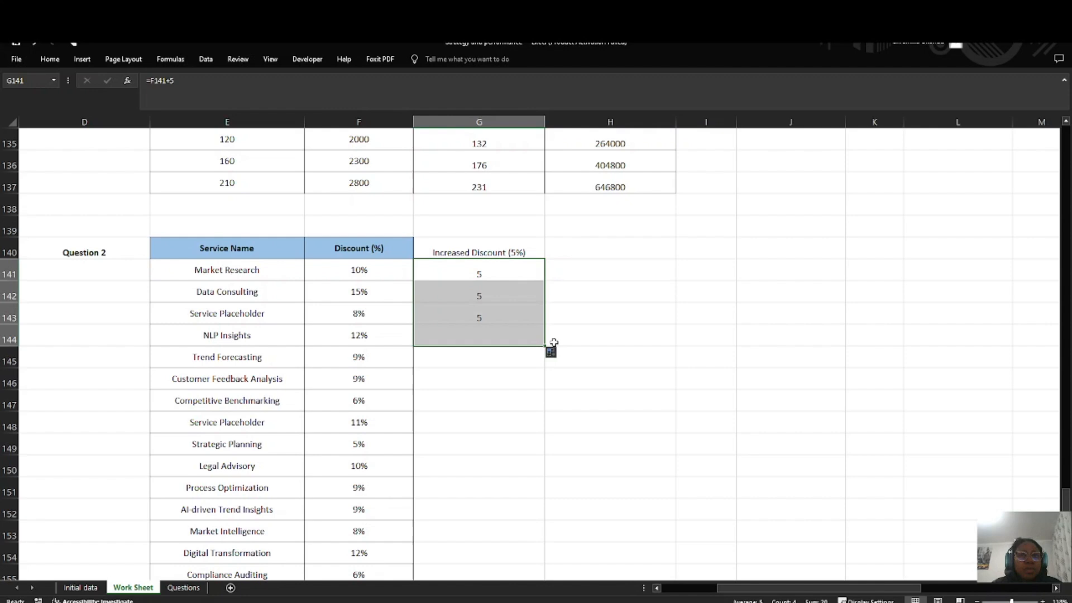
# Step: Clear the trial discount formulas from G141:G144
pyautogui.click(508, 334)
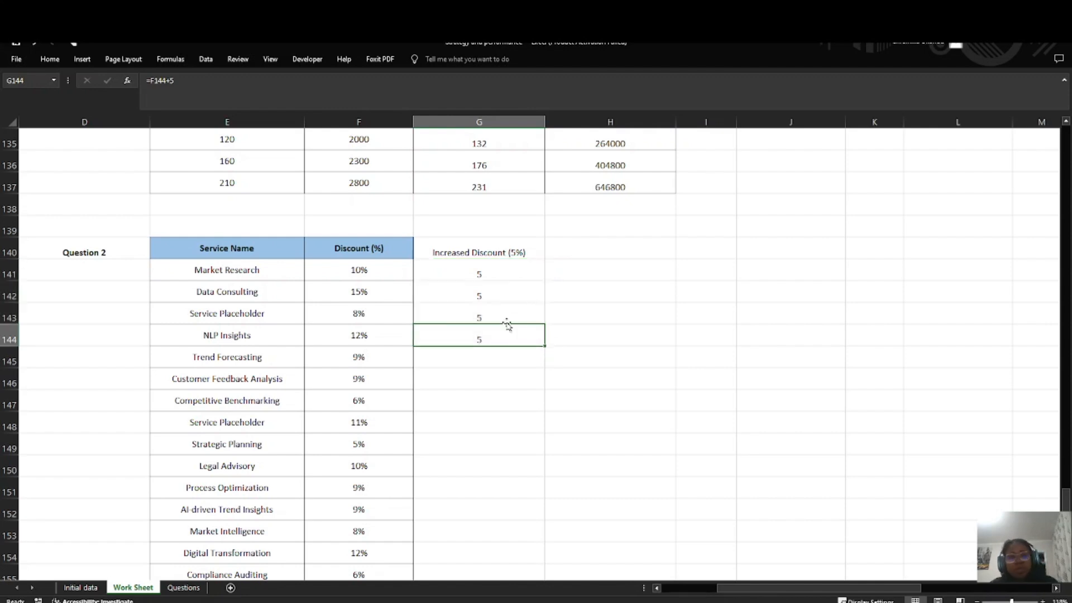
pyautogui.press('BackSpace')
pyautogui.press('Up')
pyautogui.press('BackSpace')
pyautogui.press('Up')
pyautogui.press('BackSpace')
pyautogui.press('Up')
pyautogui.press('BackSpace')
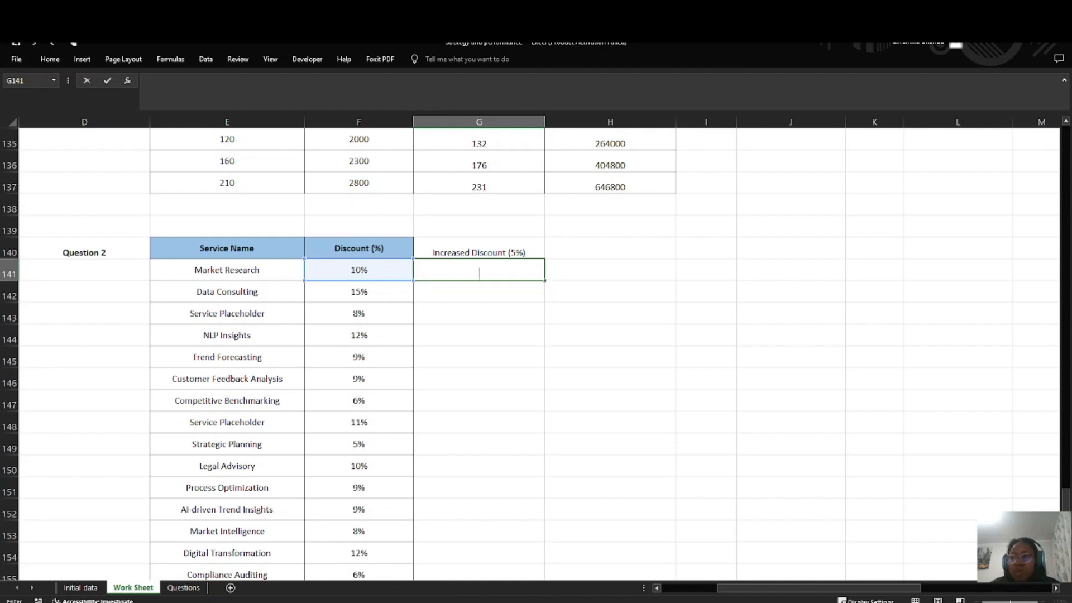
pyautogui.hotkey('alt', 'Tab')
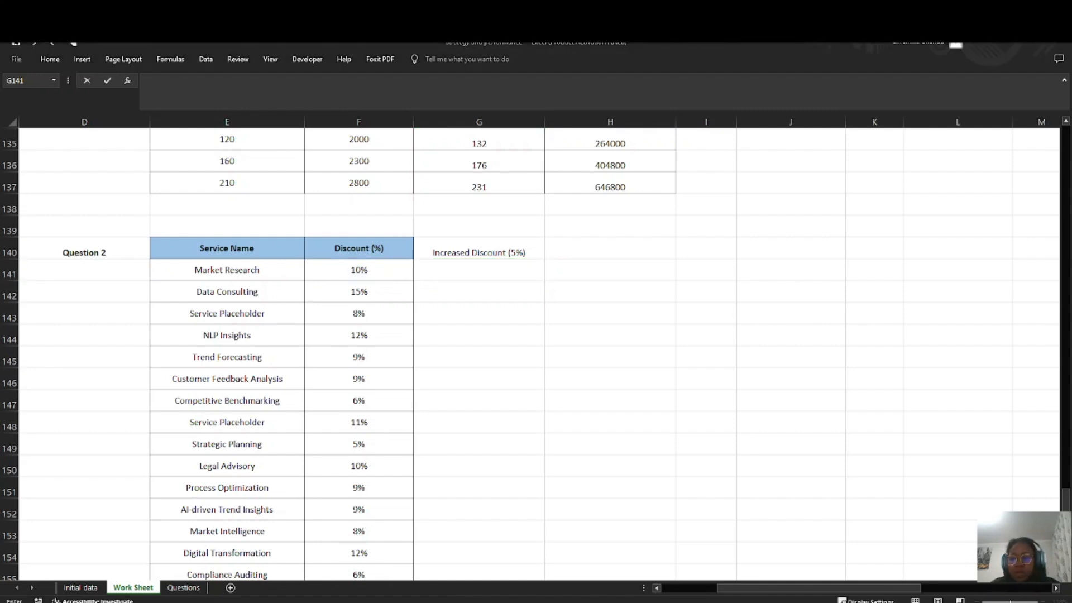
# Step: Try the formula =F141+H141 in G141 and clear it from the cell
pyautogui.write('0')
pyautogui.press('Tab')
pyautogui.click(453, 274)
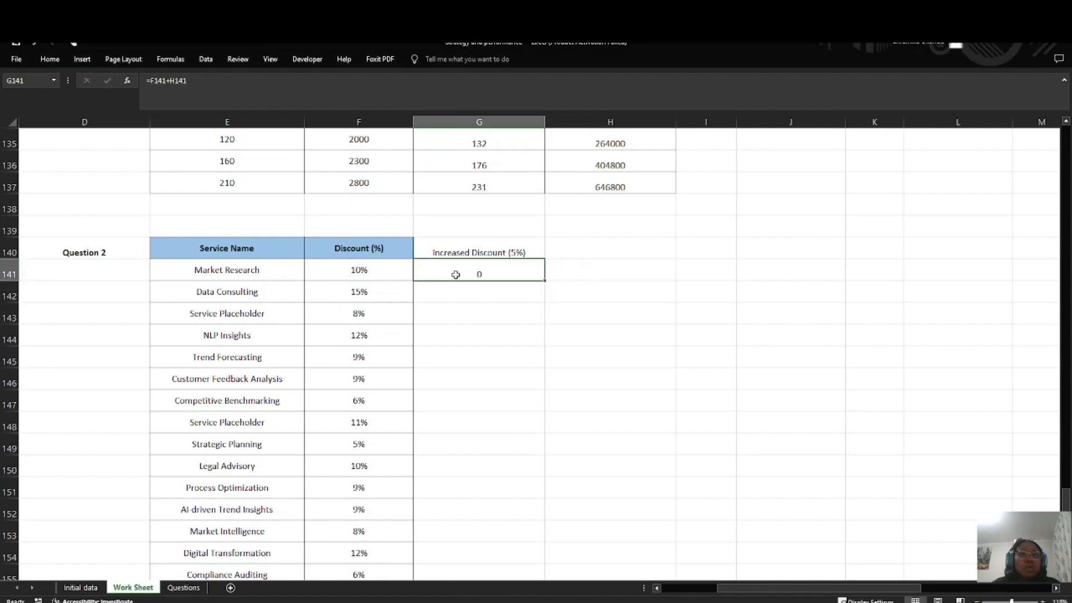
pyautogui.doubleClick(476, 275)
pyautogui.moveTo(504, 275); pyautogui.dragTo(436, 278)
pyautogui.press('BackSpace')
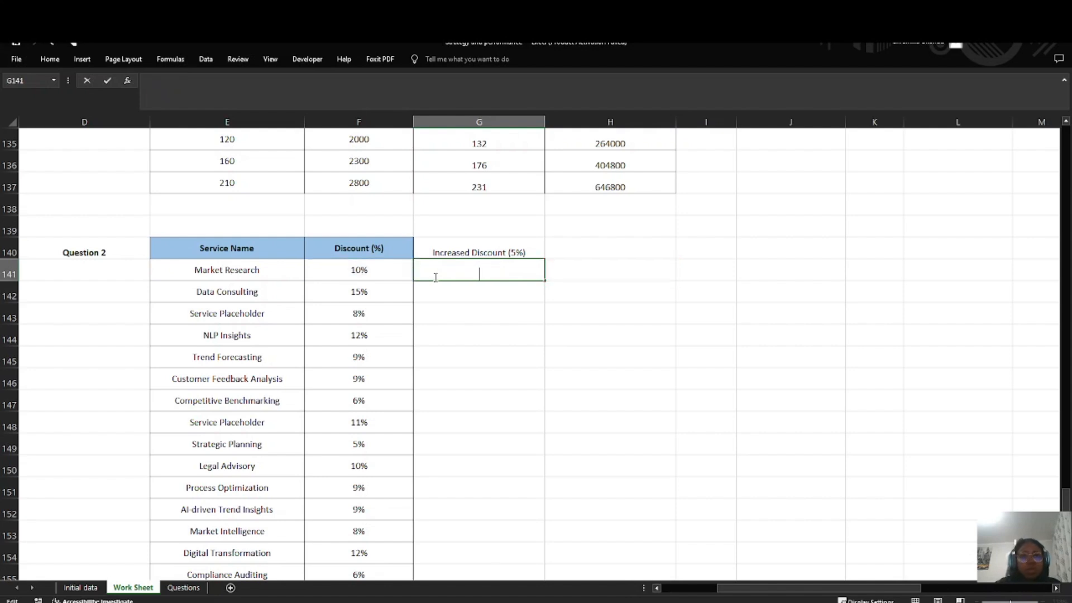
# Step: Format the Discount (%) values in F141:F165 as Number
pyautogui.click(363, 270)
pyautogui.moveTo(364, 261); pyautogui.dragTo(359, 553)
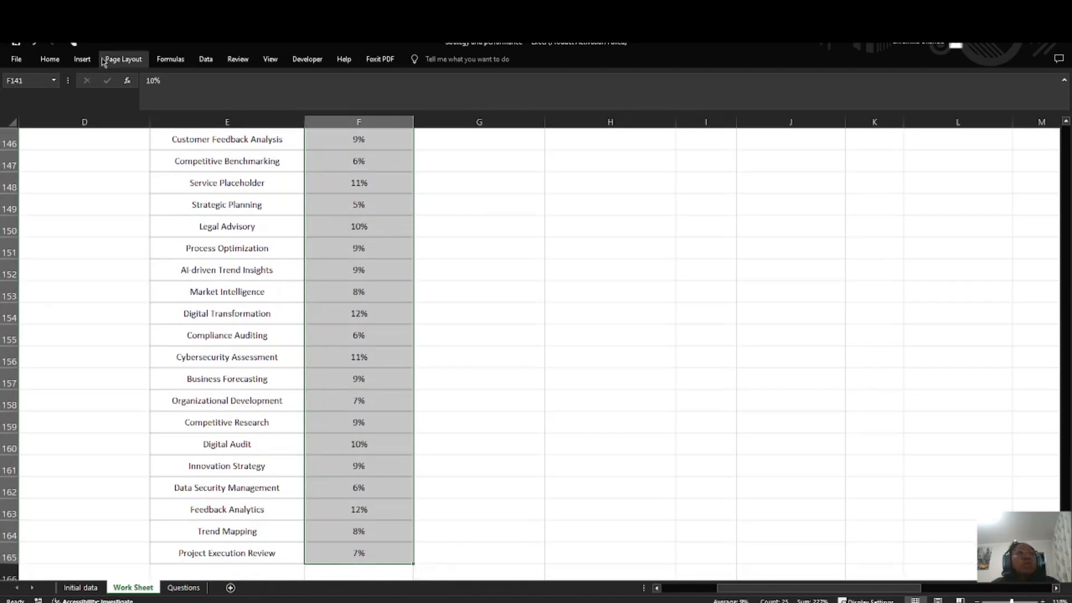
pyautogui.click(49, 59)
pyautogui.click(462, 80)
pyautogui.click(439, 126)
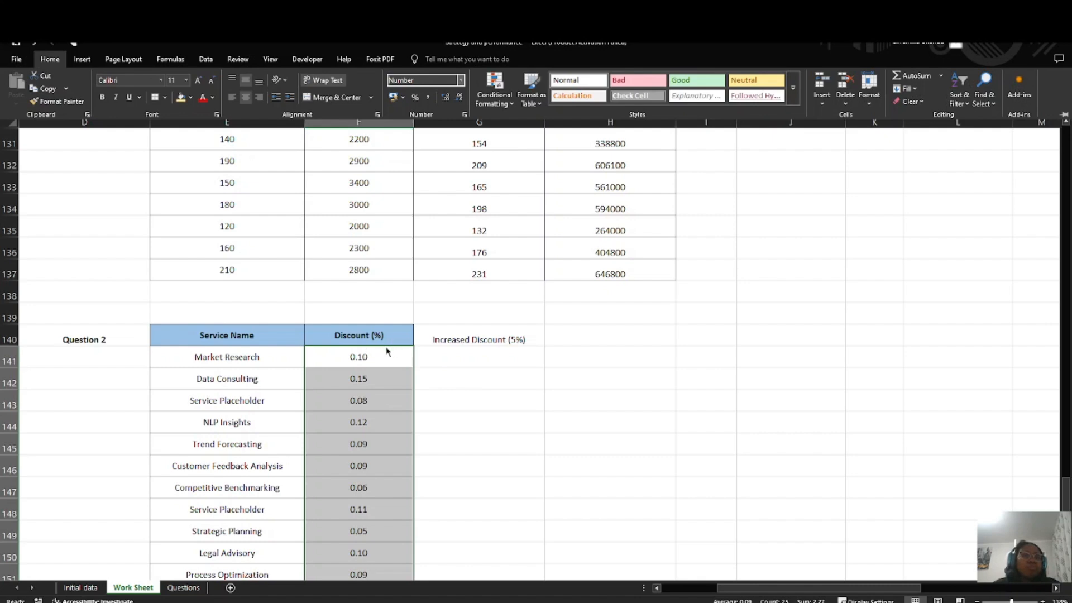
# Step: Try the General format on the Discount (%) values and switch them back to Number
pyautogui.click(461, 81)
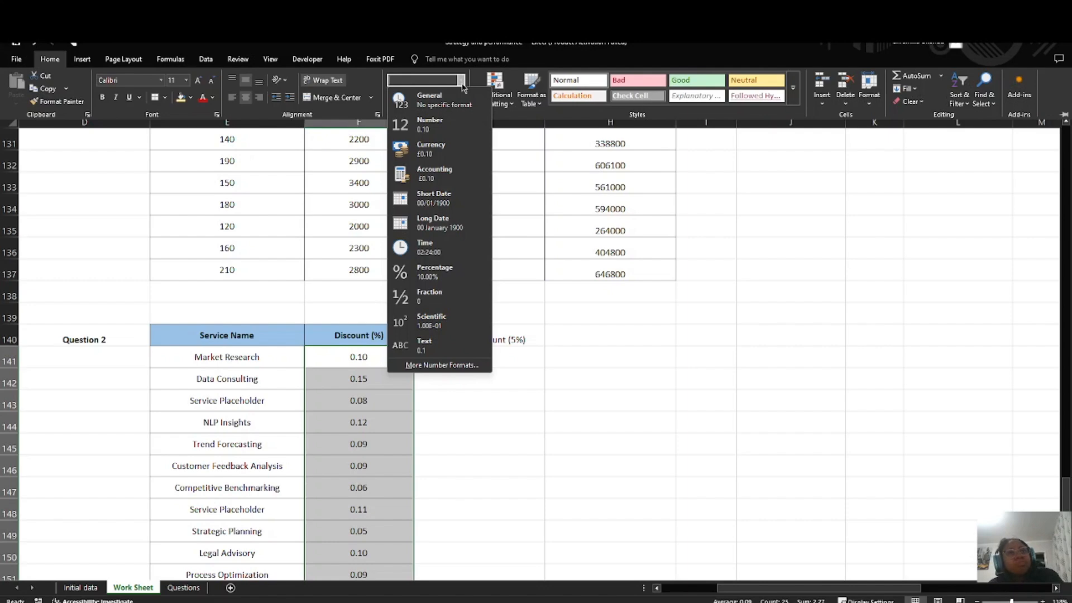
pyautogui.click(444, 99)
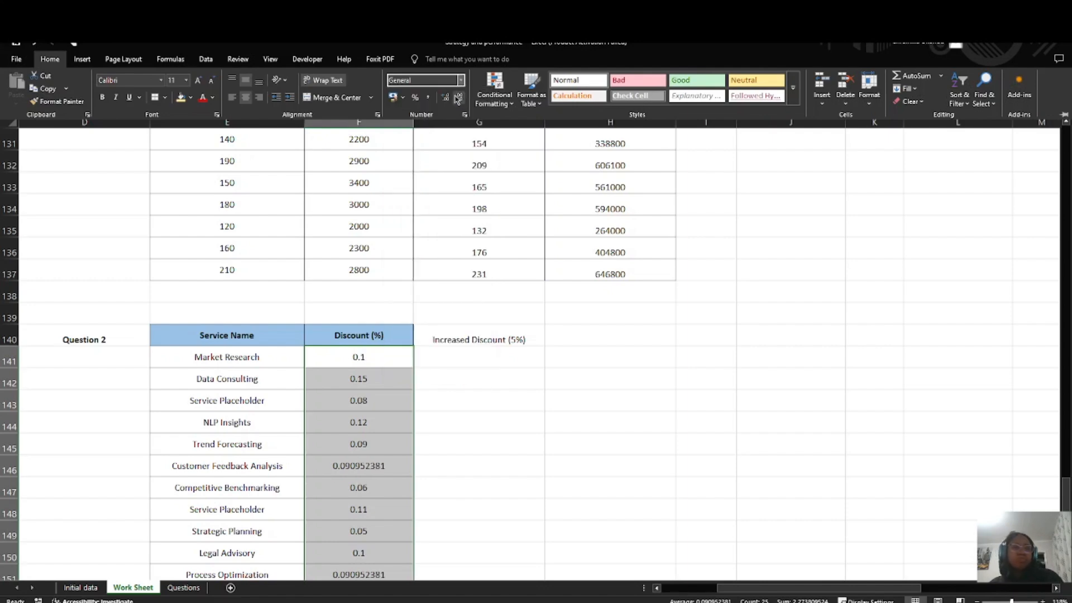
pyautogui.click(455, 80)
pyautogui.click(441, 124)
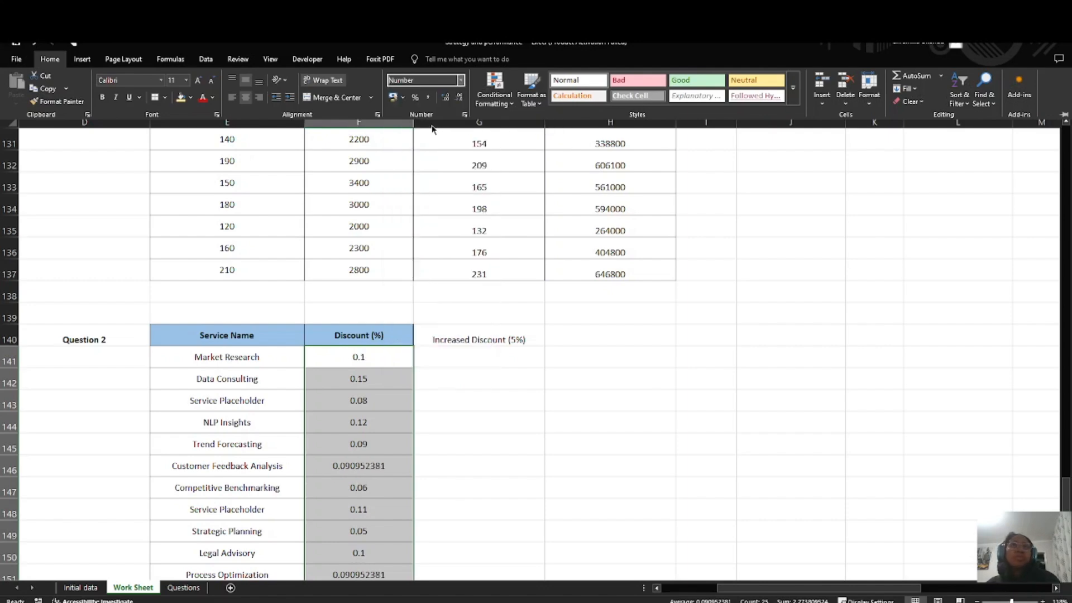
# Step: Adjust the decimal places of the Discount (%) values to two
pyautogui.click(458, 98)
pyautogui.click(458, 97)
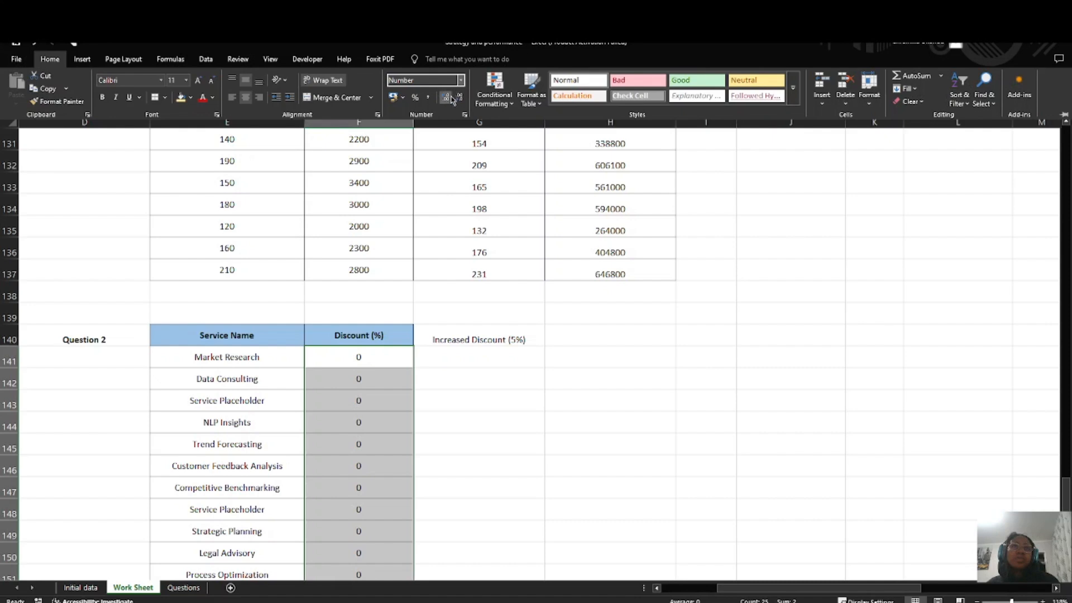
pyautogui.click(449, 98)
pyautogui.click(449, 98)
pyautogui.click(449, 98)
pyautogui.click(458, 98)
pyautogui.click(458, 98)
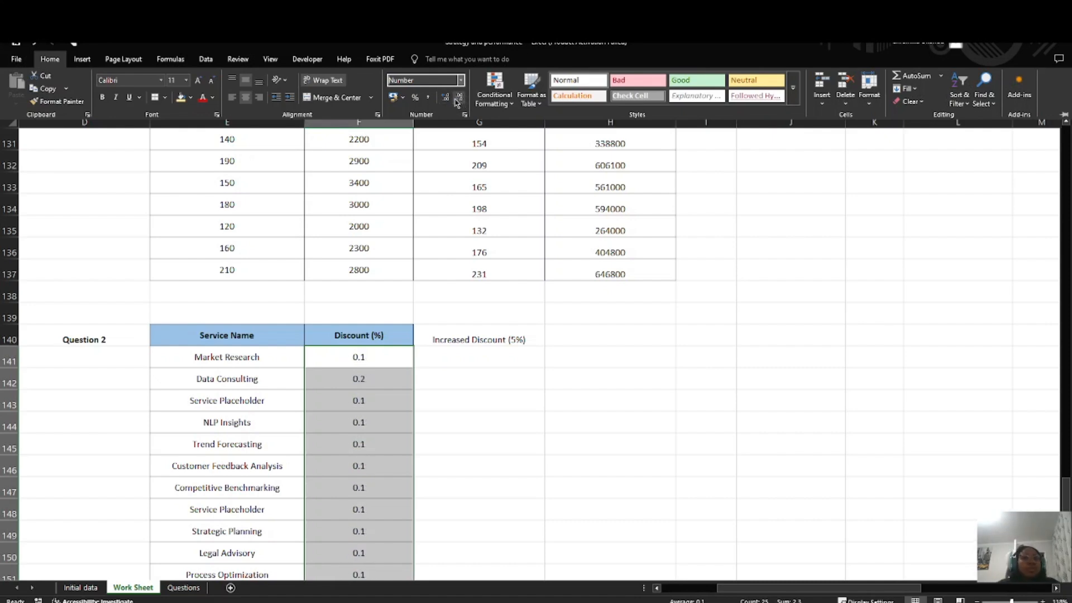
pyautogui.click(445, 98)
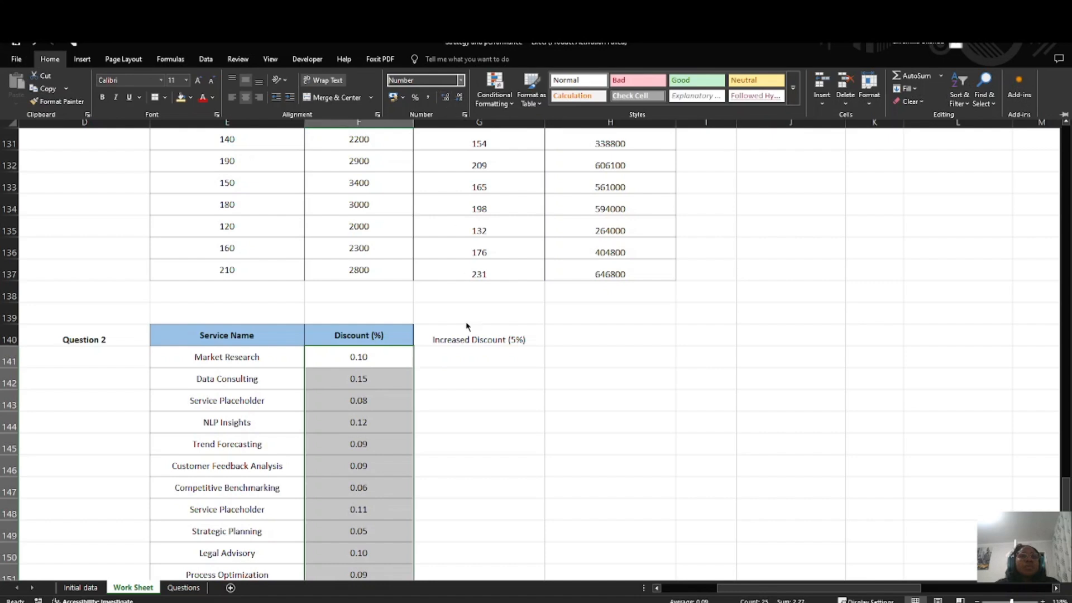
# Step: Enter the formula =F141+5 in G141 under Increased Discount (5%)
pyautogui.click(466, 358)
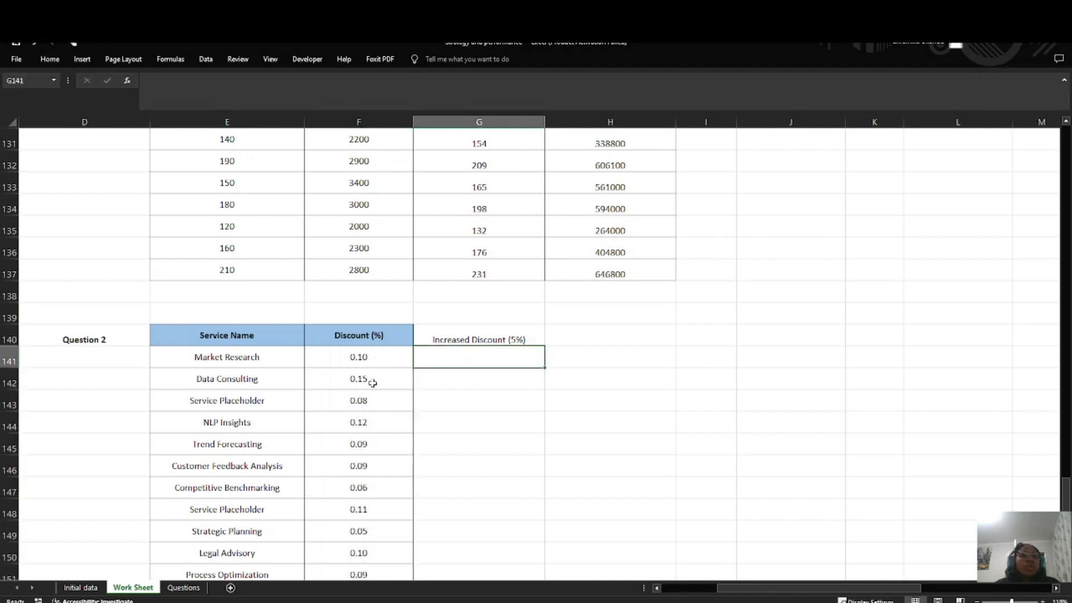
pyautogui.write('=')
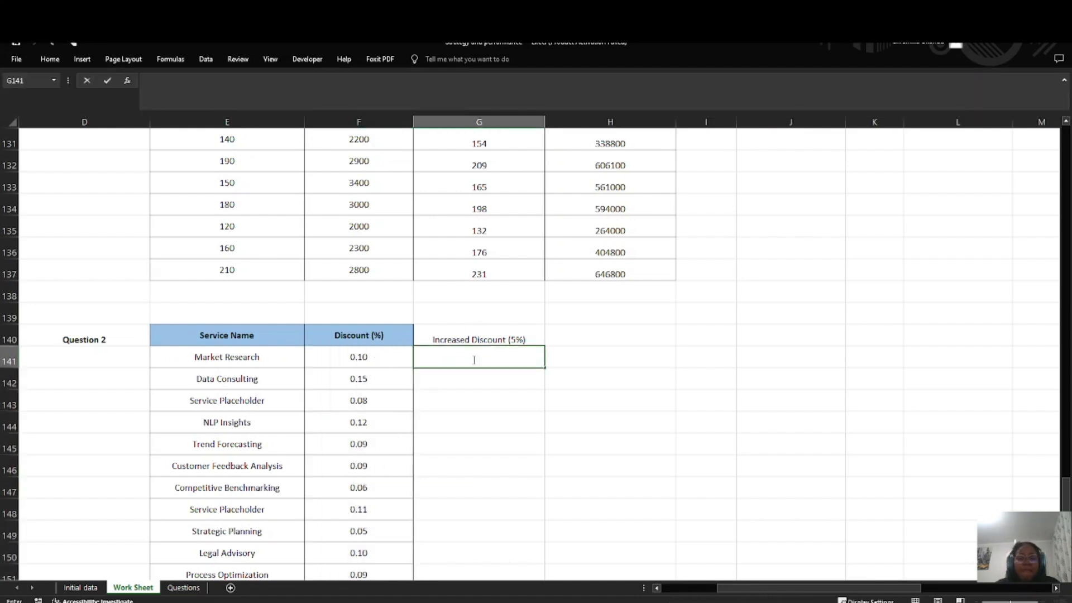
pyautogui.click(357, 359)
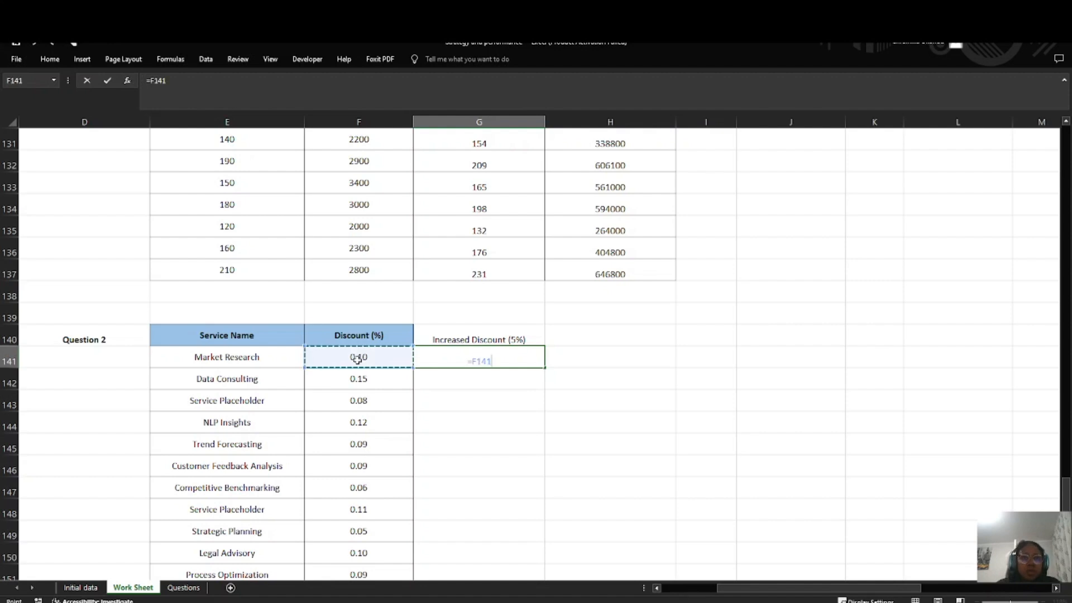
pyautogui.write('+5')
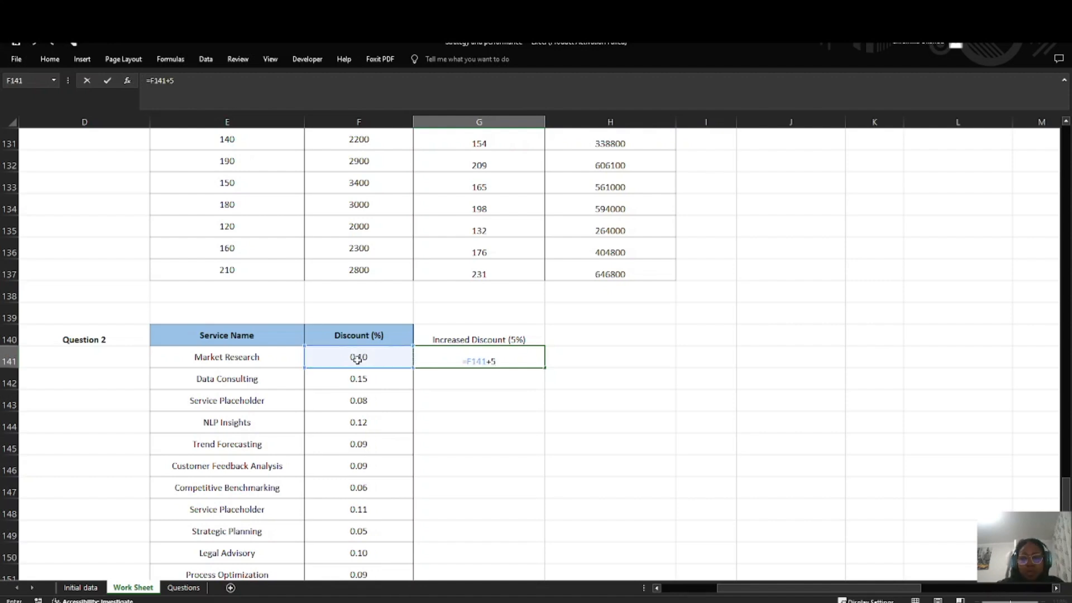
pyautogui.press('Return')
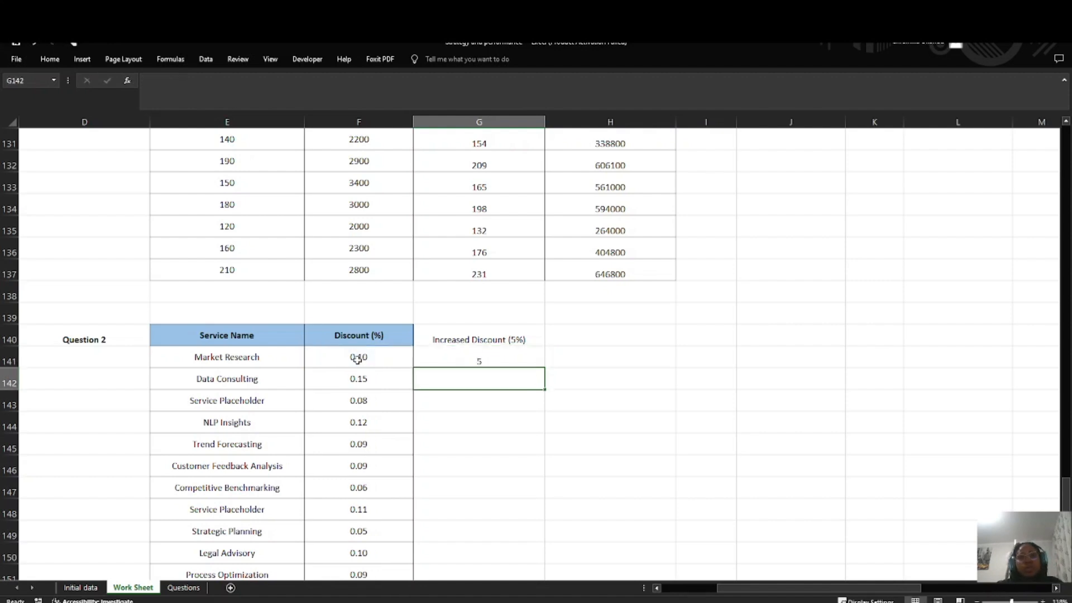
# Step: Change the increased discount formula in G141 to =F141+0.05
pyautogui.doubleClick(470, 359)
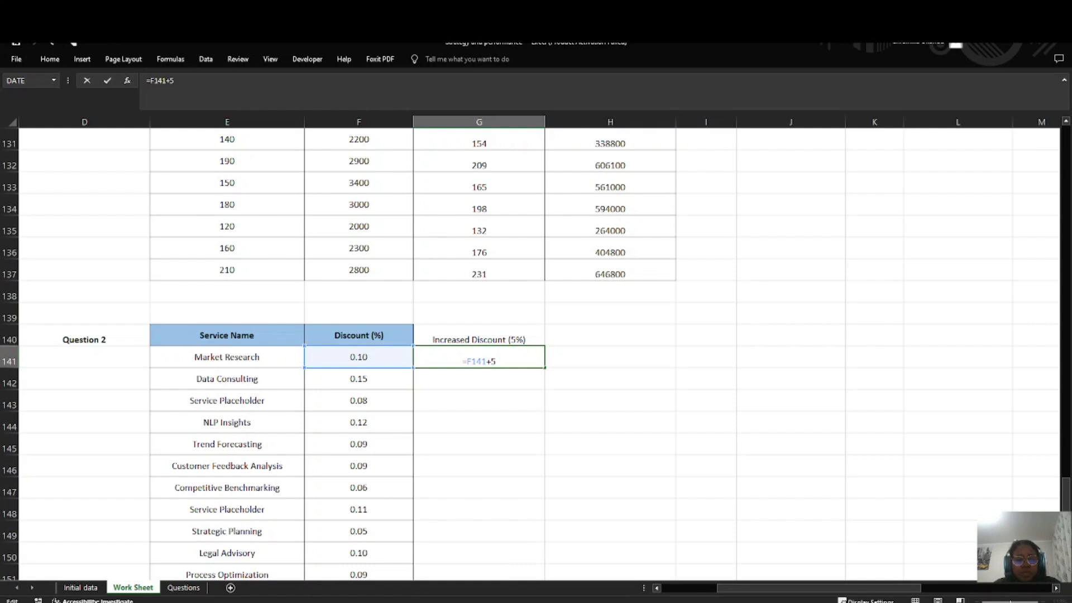
pyautogui.doubleClick(480, 339)
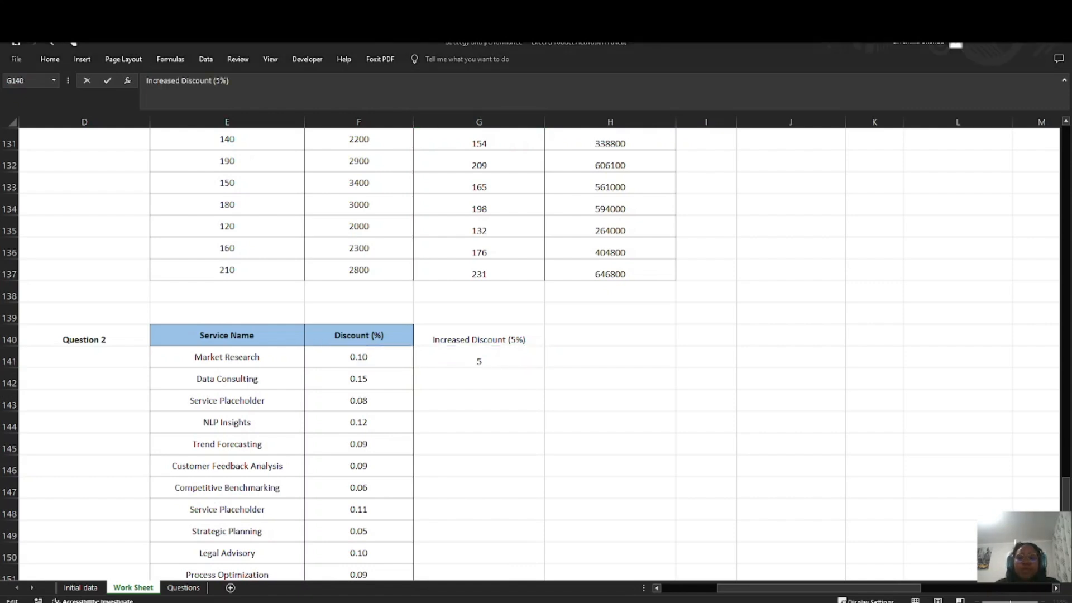
pyautogui.press('Escape')
pyautogui.doubleClick(494, 364)
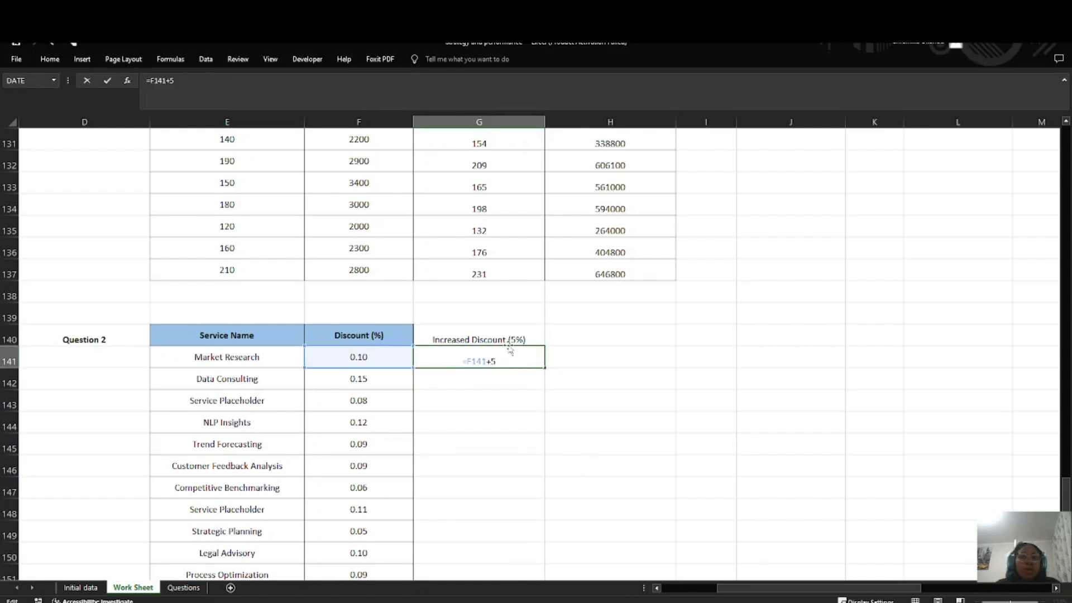
pyautogui.press('BackSpace')
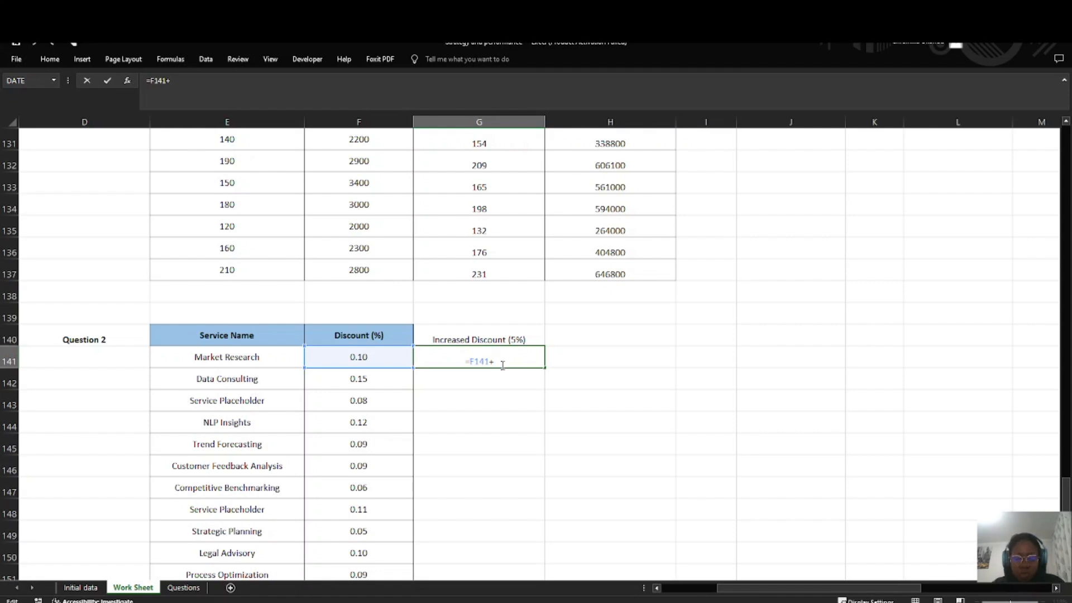
pyautogui.write('0.05')
pyautogui.hotkey('ctrl', 'Return')
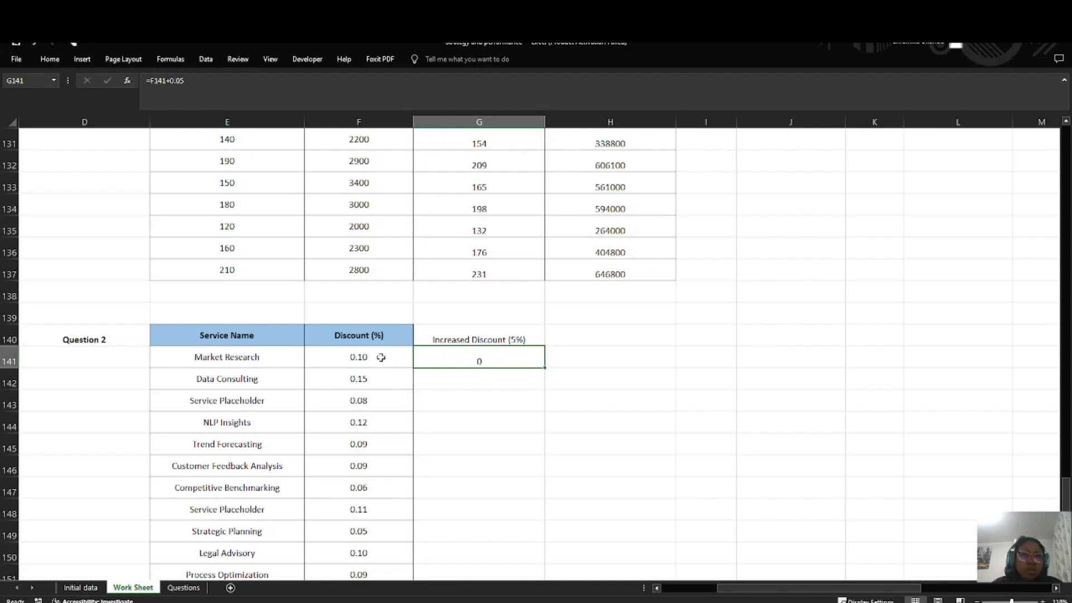
# Step: Apply the Percentage format to the Discount (%) values in F141:F165
pyautogui.doubleClick(480, 359)
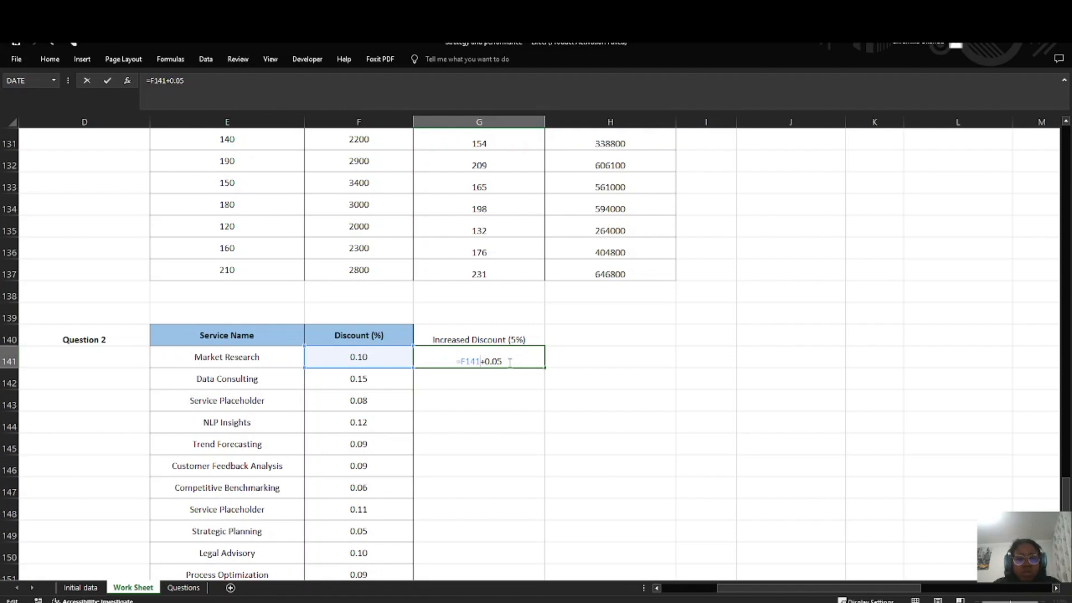
pyautogui.moveTo(367, 357); pyautogui.dragTo(386, 595)
pyautogui.click(363, 441)
pyautogui.moveTo(358, 227); pyautogui.dragTo(369, 519)
pyautogui.moveTo(369, 519); pyautogui.dragTo(371, 531)
pyautogui.click(625, 311)
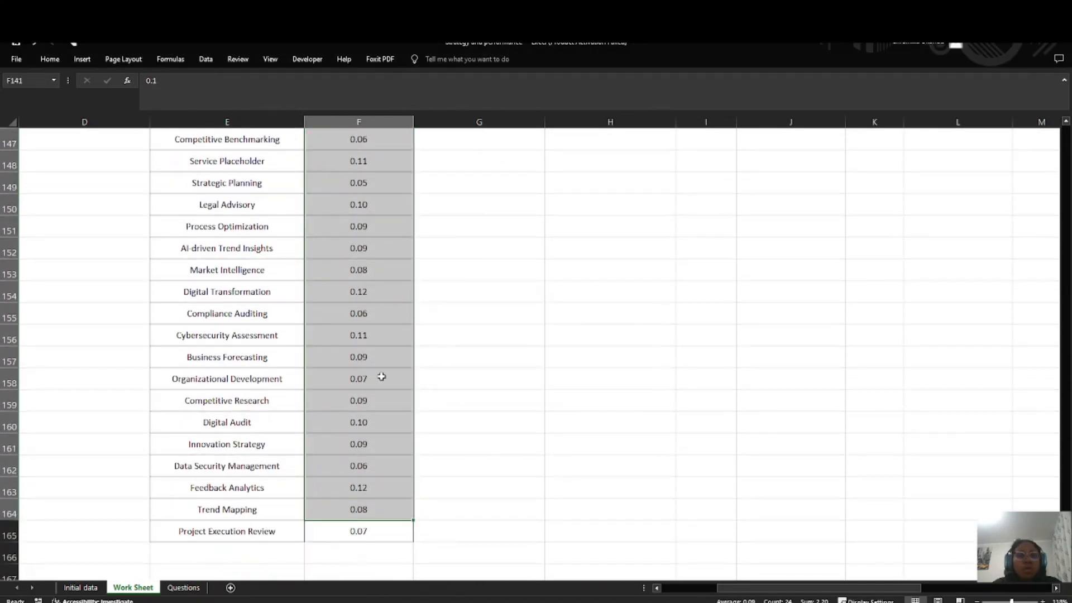
pyautogui.scroll(7, 378, 380)
pyautogui.click(378, 449)
pyautogui.moveTo(378, 449); pyautogui.dragTo(366, 539)
pyautogui.click(64, 60)
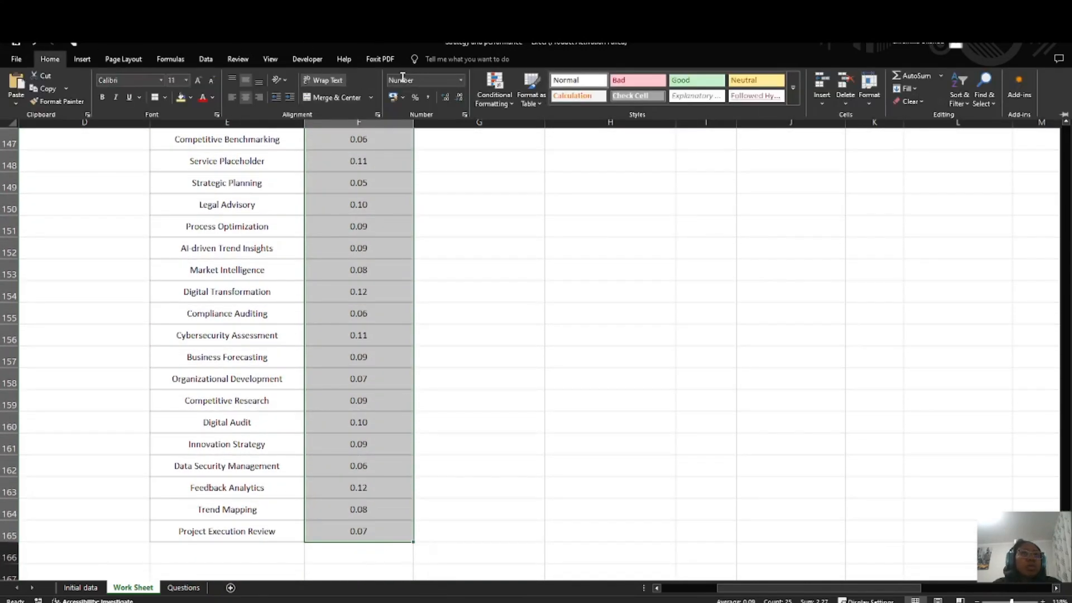
pyautogui.click(461, 80)
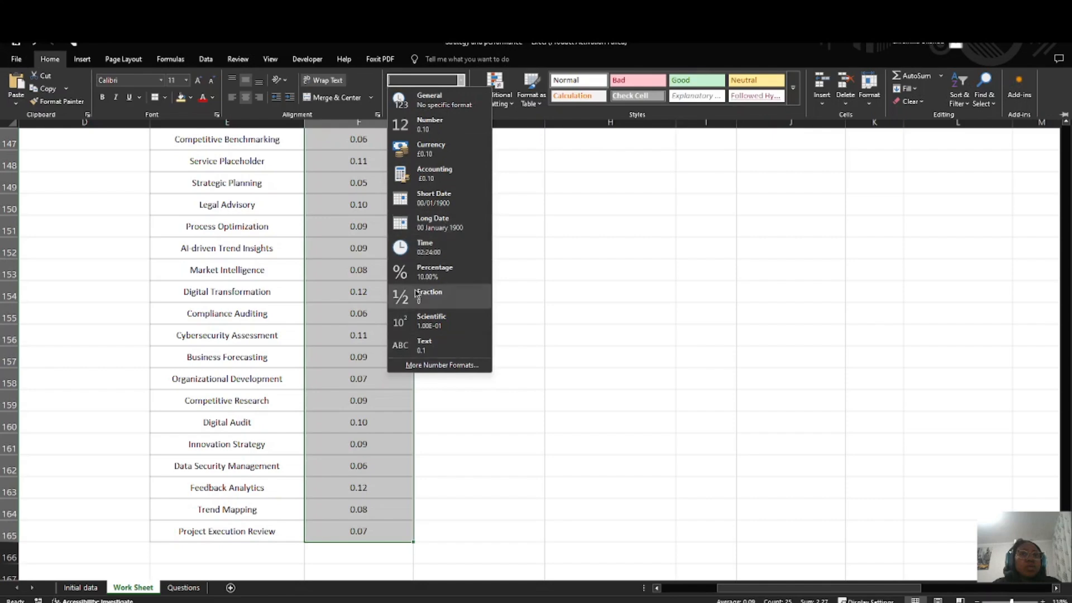
pyautogui.click(434, 272)
# Step: Re-enter the formula =F141+0.05 in G141 to recheck it against the percentage-formatted discounts
pyautogui.click(477, 362)
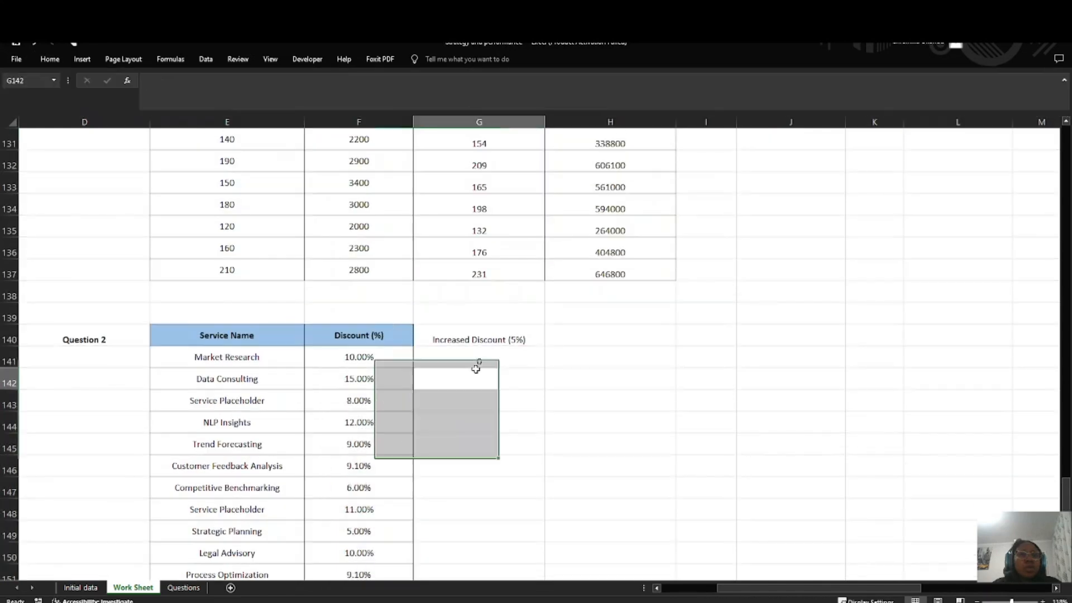
pyautogui.write('=F141+0.05')
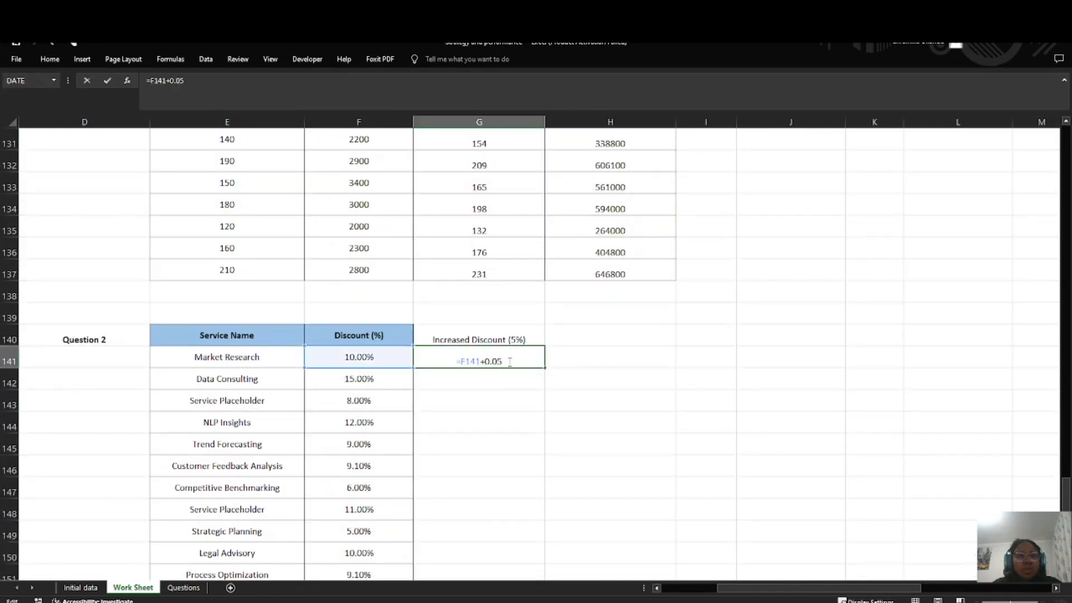
pyautogui.press('Return')
pyautogui.click(480, 363)
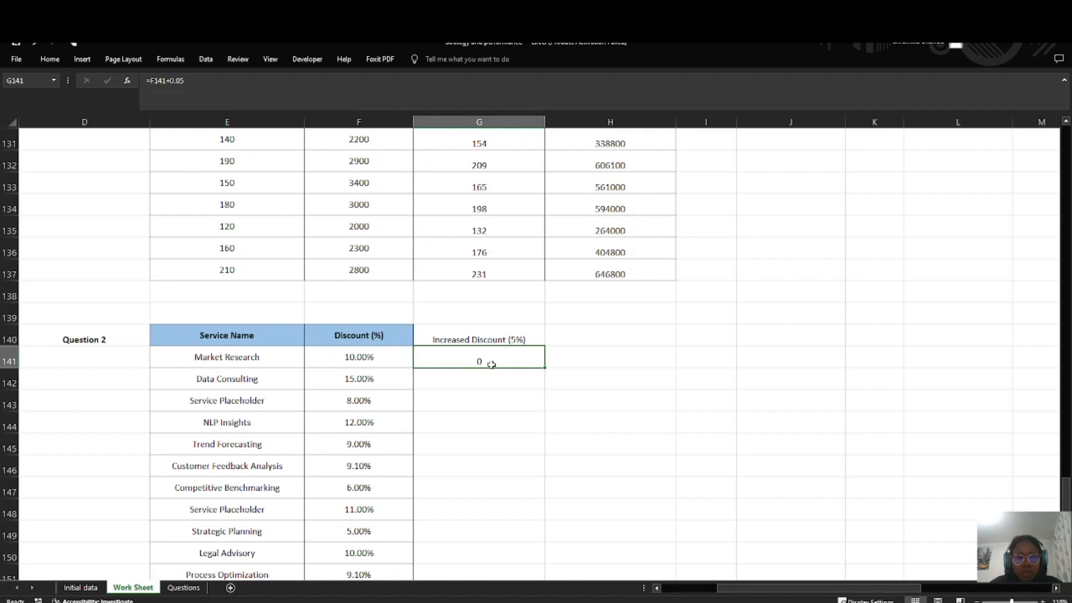
pyautogui.hotkey('alt', 'Tab')
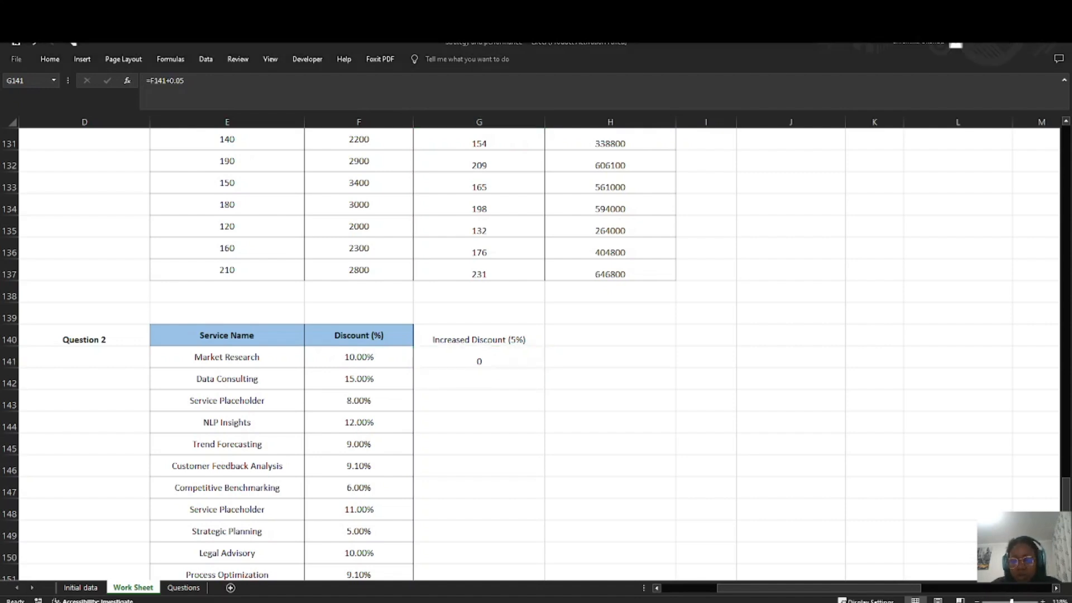
pyautogui.hotkey('alt', 'Tab')
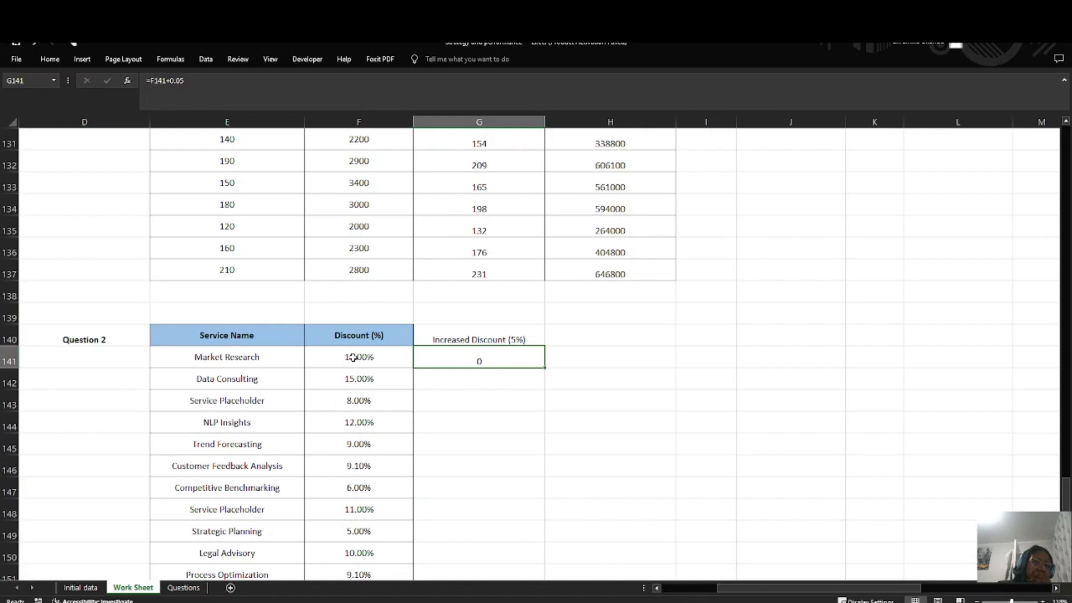
# Step: Set the Discount (%) values in F141:F165 back to the Number format
pyautogui.moveTo(353, 357); pyautogui.dragTo(358, 537)
pyautogui.click(49, 59)
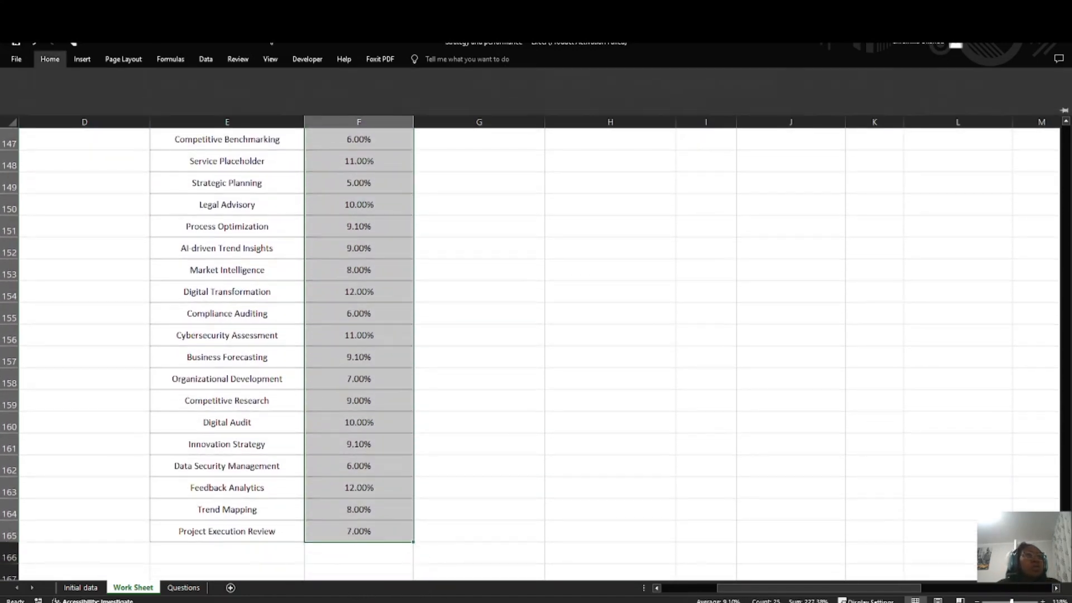
pyautogui.click(461, 80)
pyautogui.click(443, 120)
pyautogui.scroll(5, 449, 436)
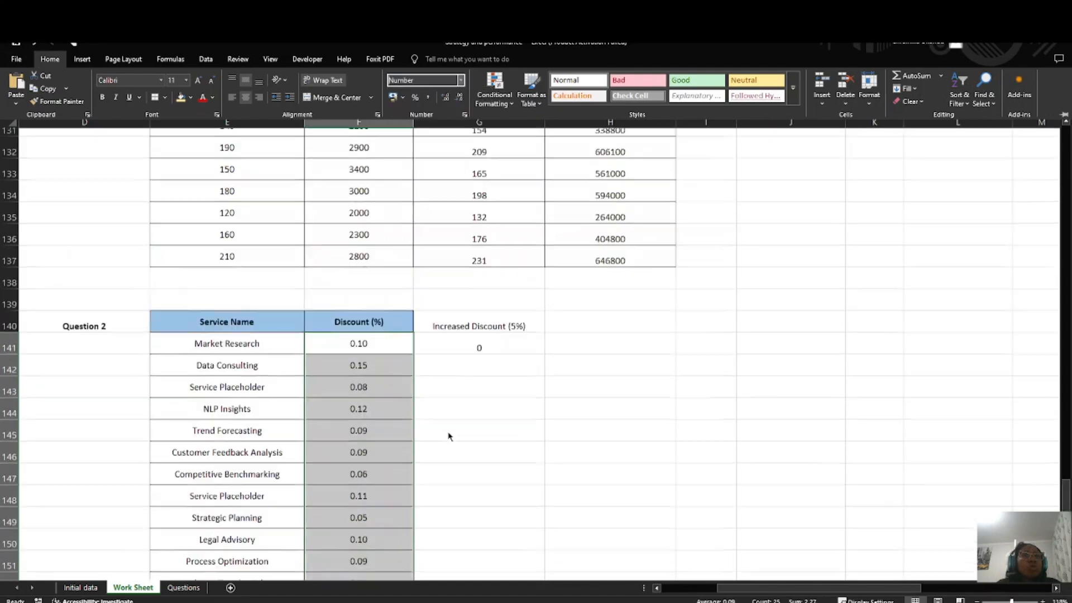
# Step: Change the increased discount formula in G141 to =F141*100 +5
pyautogui.click(477, 362)
pyautogui.doubleClick(472, 361)
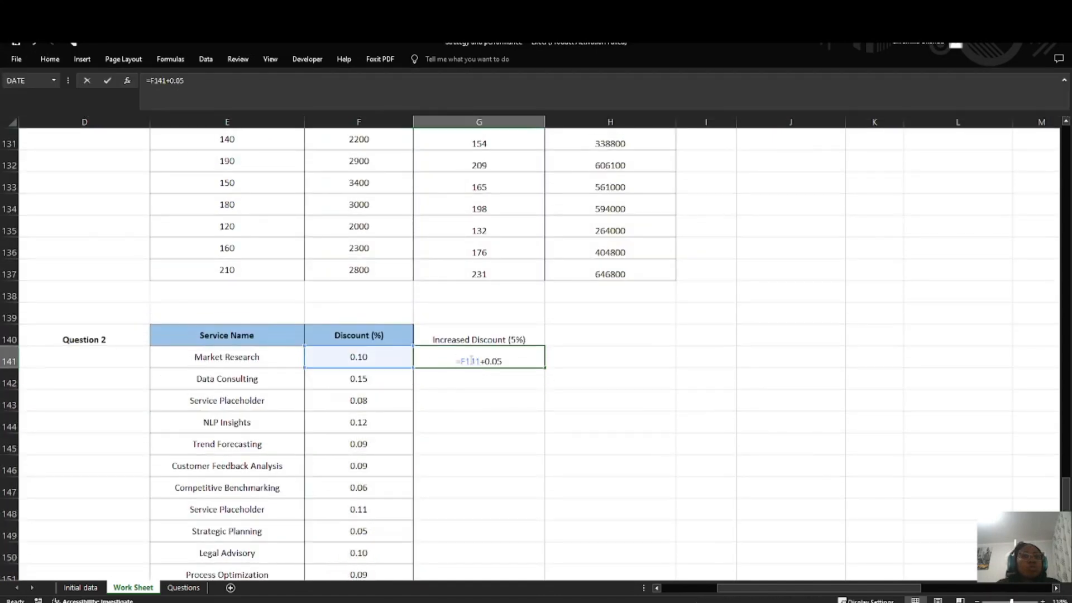
pyautogui.moveTo(510, 361); pyautogui.dragTo(484, 363)
pyautogui.press('BackSpace')
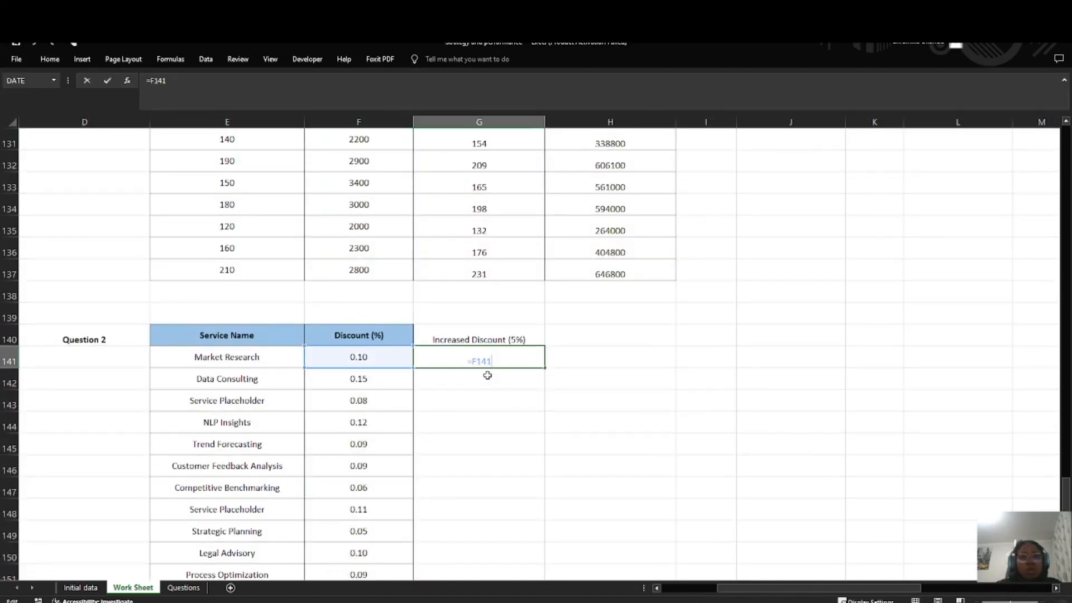
pyautogui.write('*10')
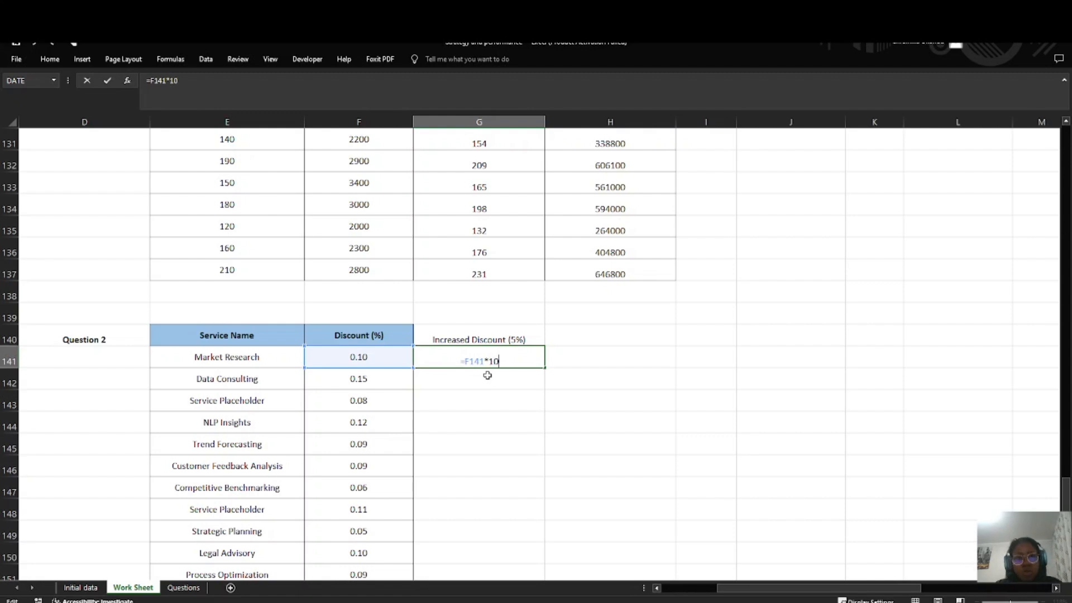
pyautogui.write('0 +')
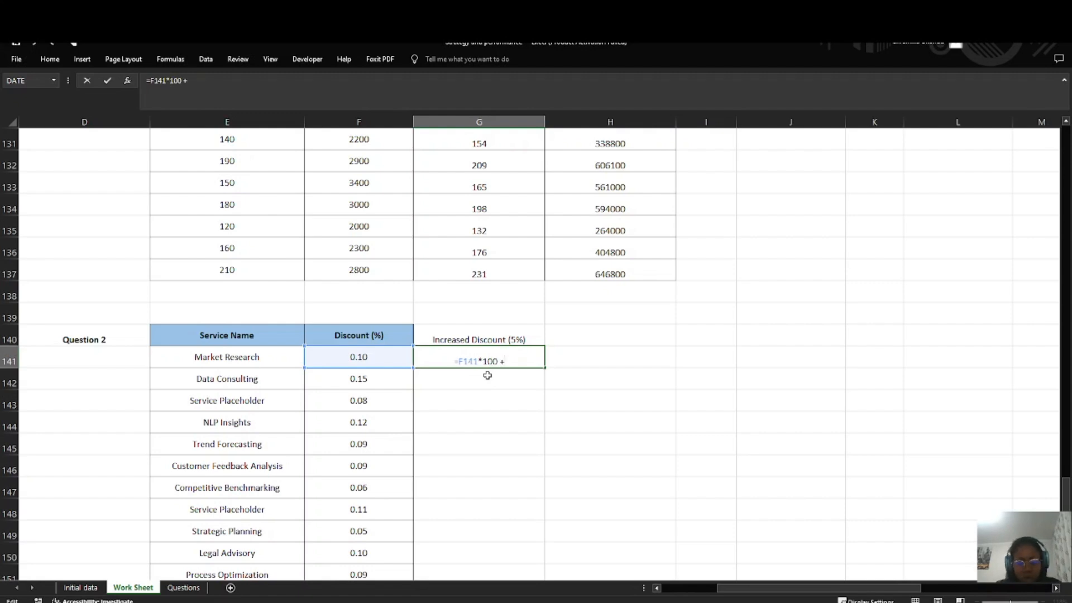
pyautogui.write('5')
pyautogui.press('Return')
pyautogui.click(479, 362)
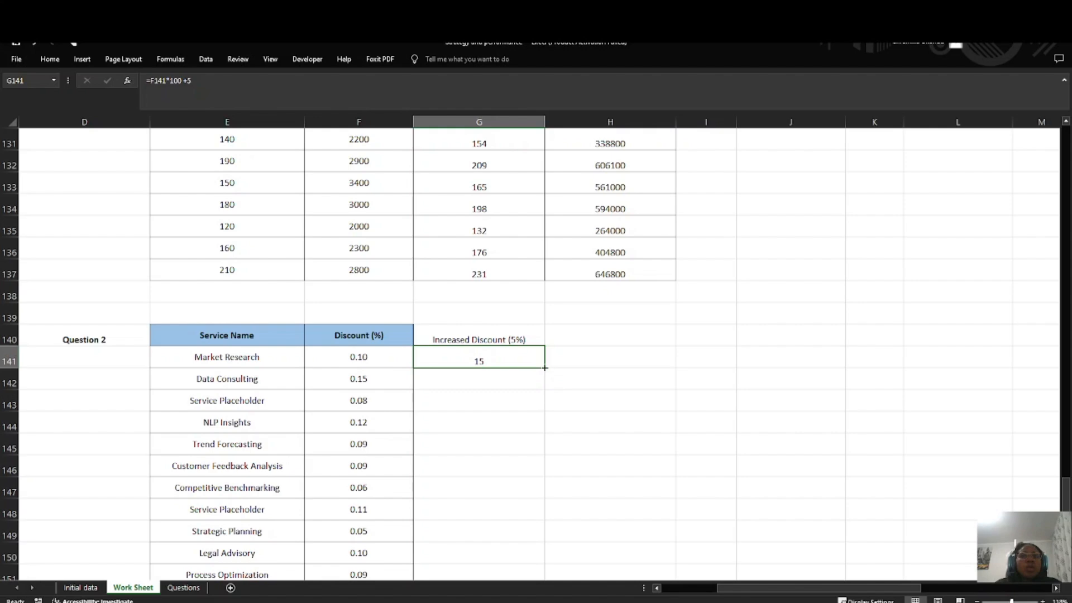
# Step: Fill the increased discount formula from G141 down to G165
pyautogui.moveTo(545, 368); pyautogui.dragTo(552, 513)
pyautogui.scroll(-4, 521, 254)
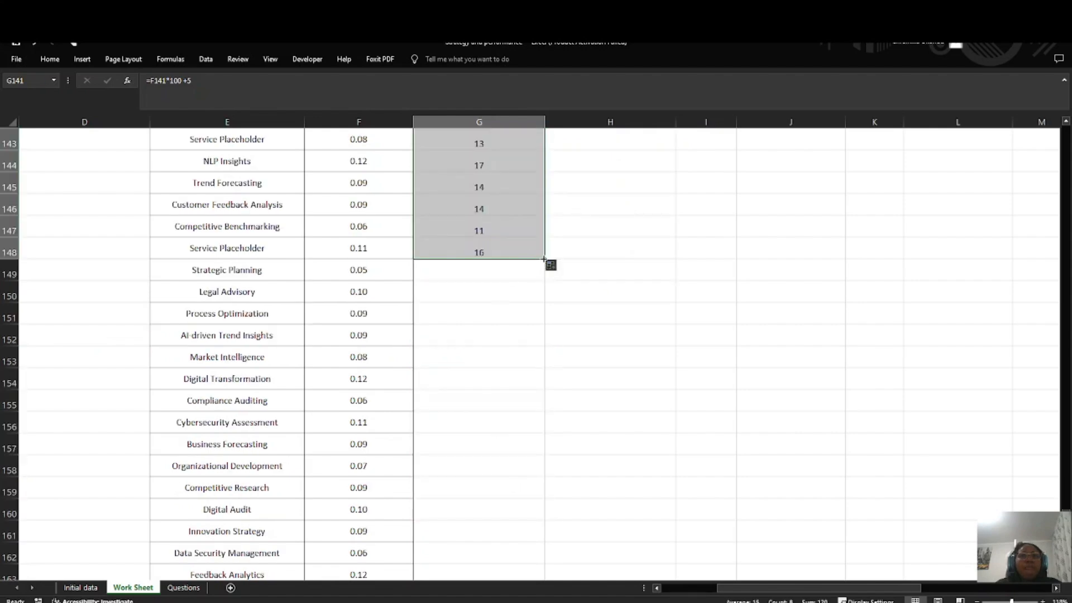
pyautogui.moveTo(545, 259); pyautogui.dragTo(548, 455)
pyautogui.scroll(7, 491, 424)
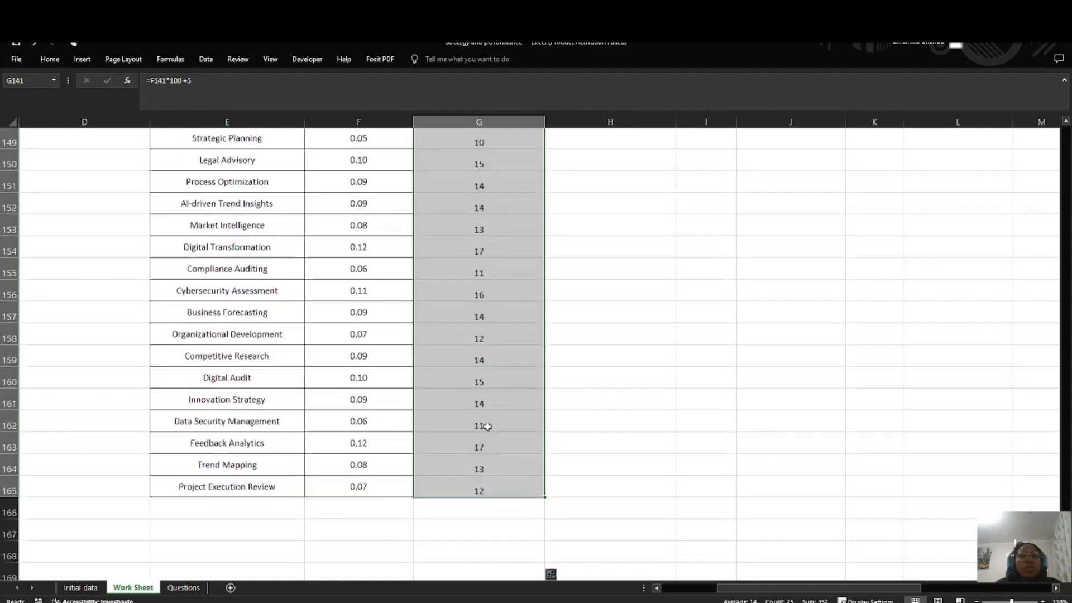
pyautogui.click(584, 371)
pyautogui.click(547, 327)
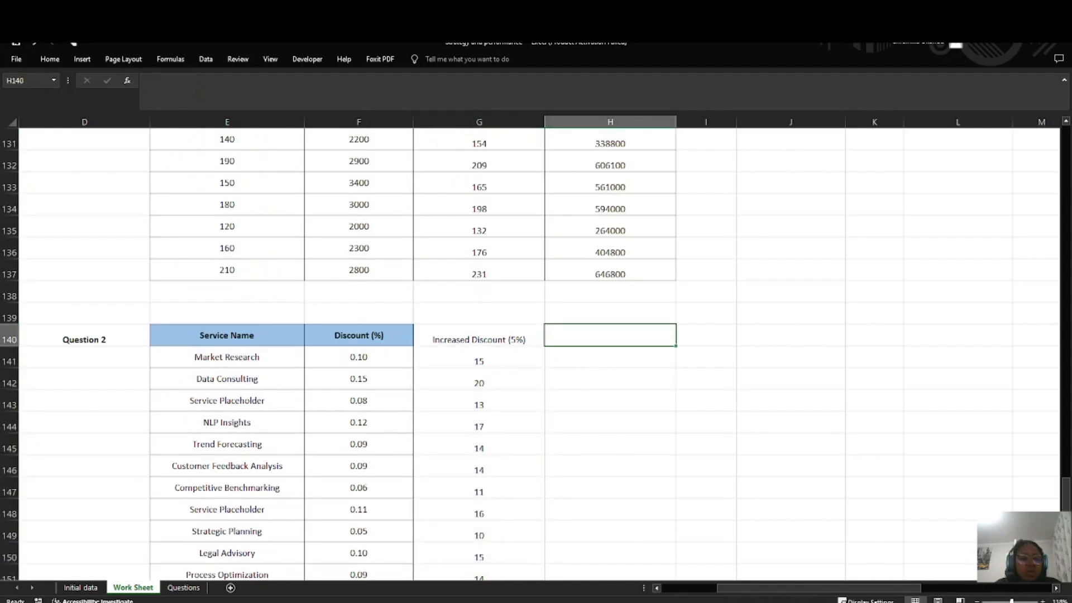
# Step: Check the Scenario Analysis discount question on the Questions sheet and enter the header Adjusted Revenue in H140 of Work Sheet
pyautogui.click(184, 587)
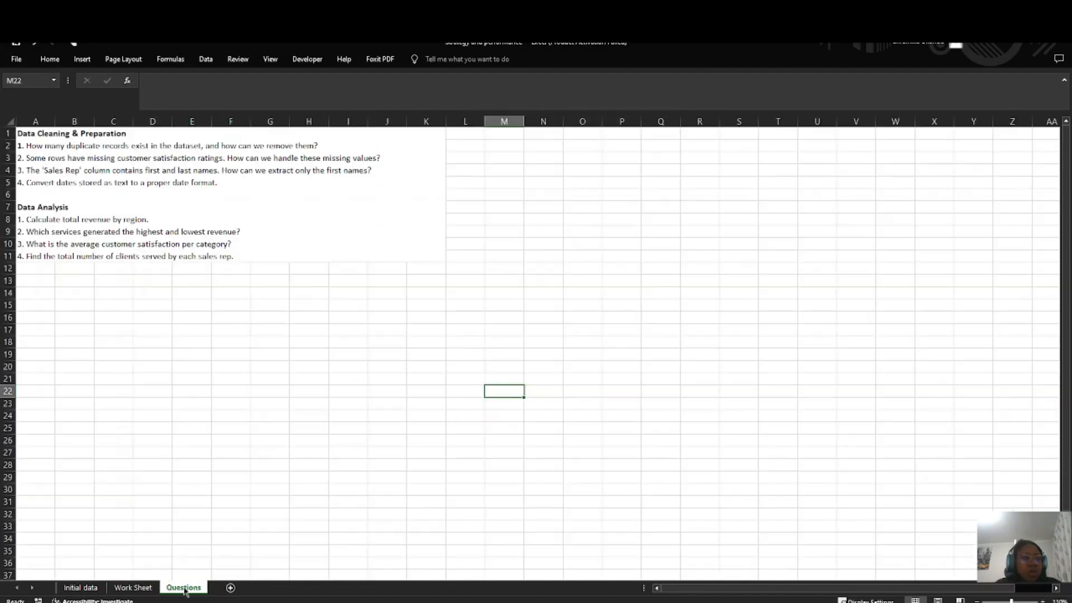
pyautogui.doubleClick(246, 244)
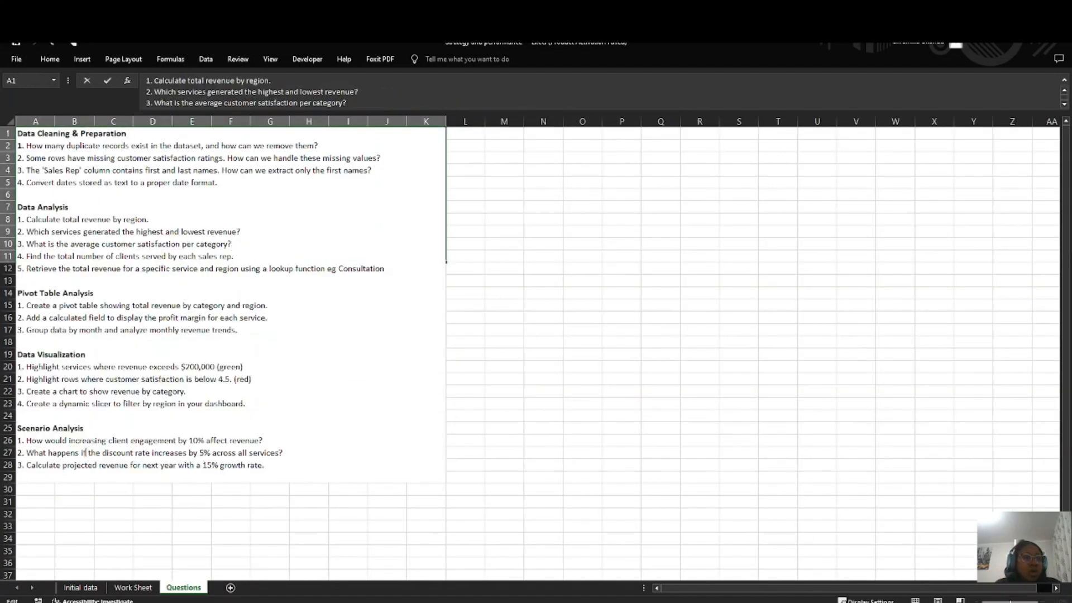
pyautogui.click(129, 588)
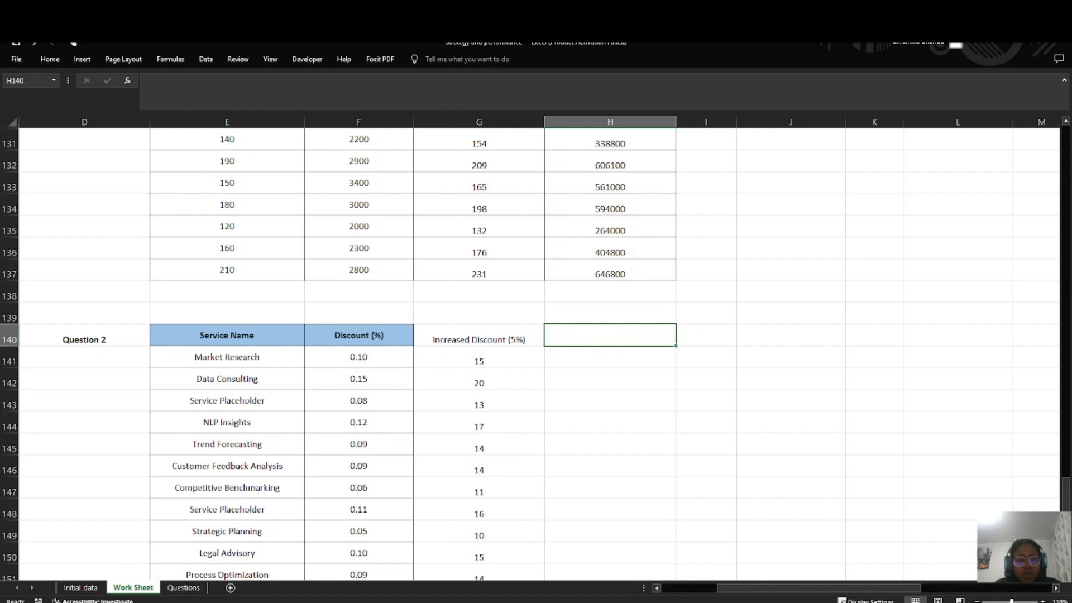
pyautogui.doubleClick(578, 334)
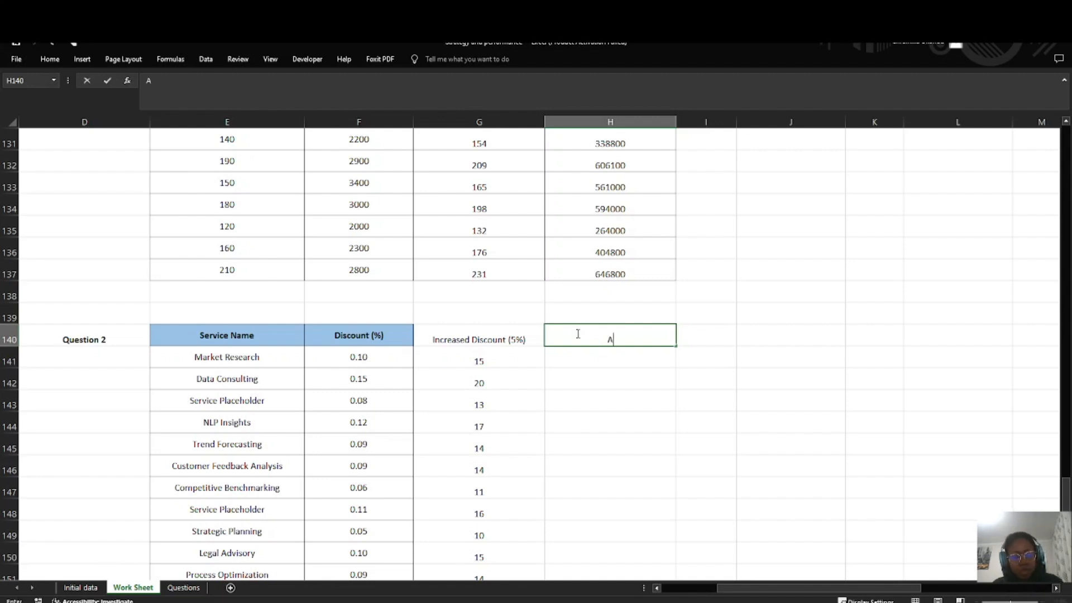
pyautogui.write('Adjusted Re')
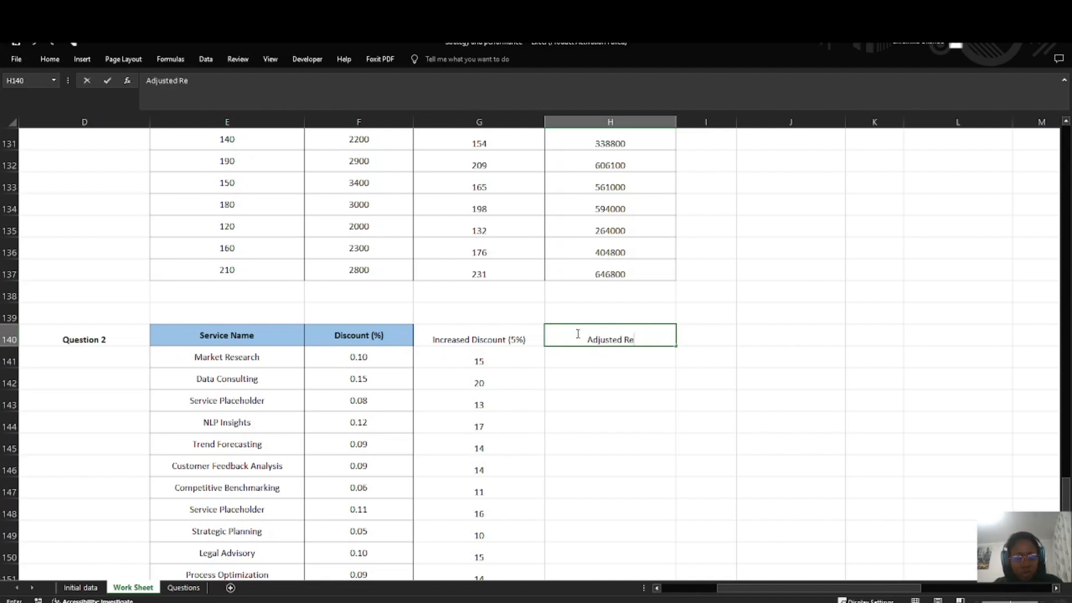
pyautogui.write('venue')
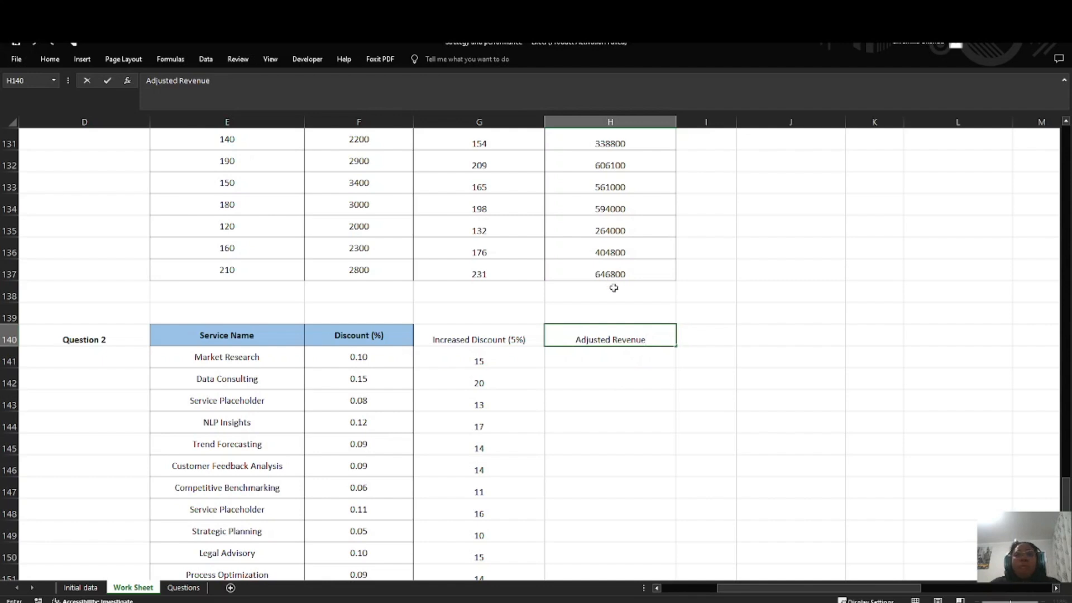
# Step: Try to build the adjusted revenue formula in H141 from the Total Revenue range L68:L93
pyautogui.click(566, 366)
pyautogui.write('=')
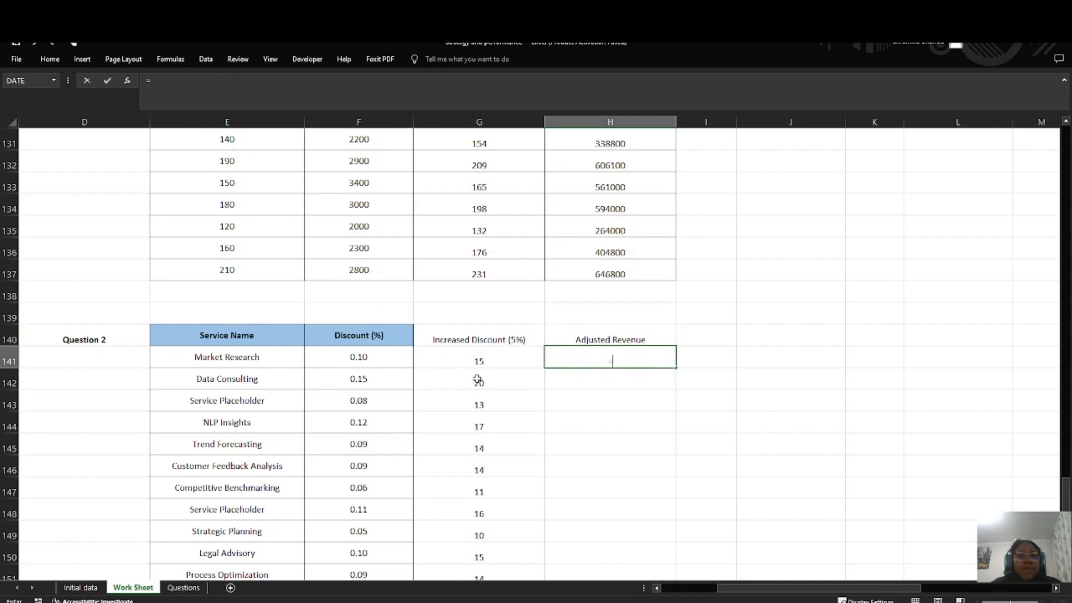
pyautogui.scroll(20, 664, 288)
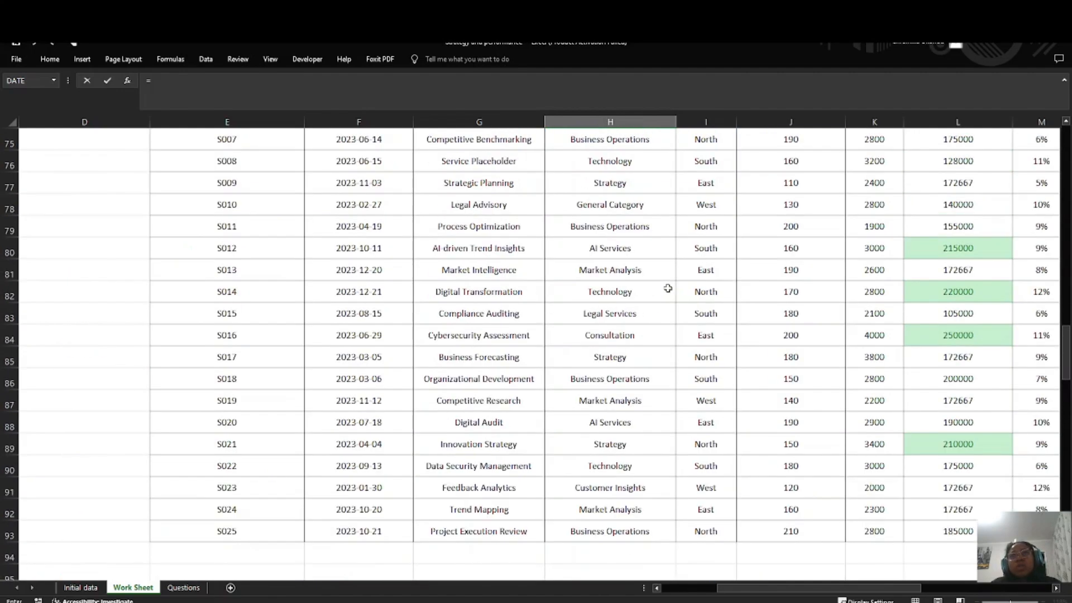
pyautogui.moveTo(956, 251); pyautogui.dragTo(958, 526)
pyautogui.scroll(-7, 364, 380)
pyautogui.scroll(-13, 363, 380)
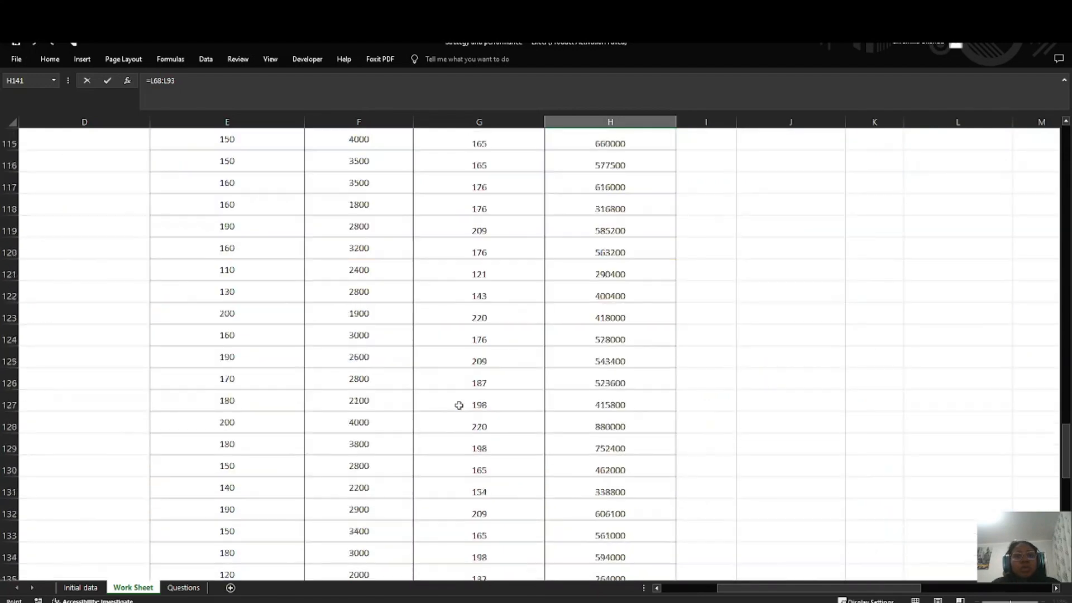
pyautogui.click(640, 285)
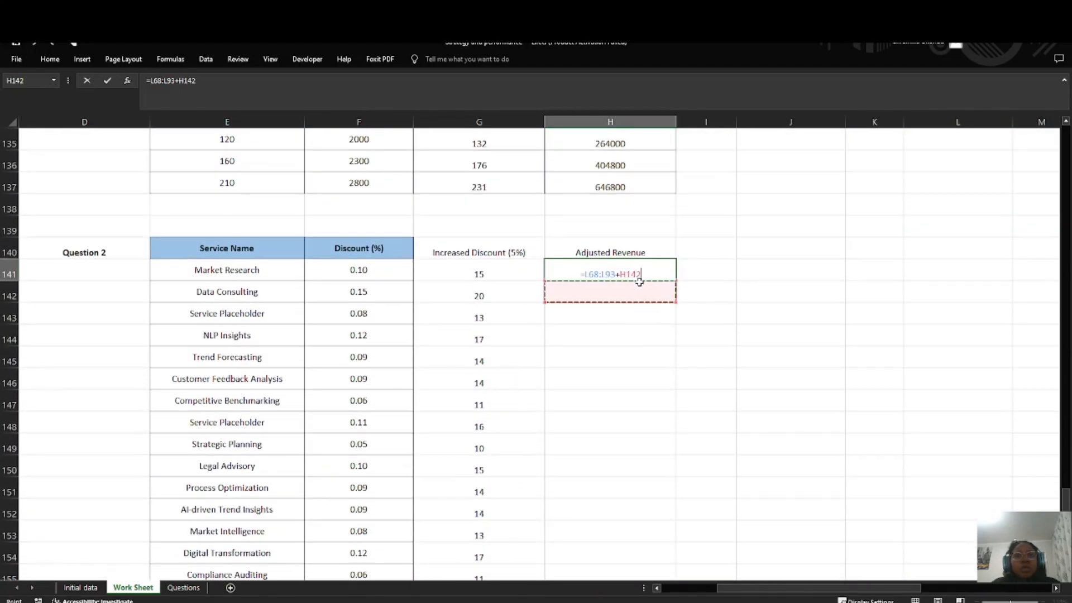
pyautogui.press('BackSpace')
pyautogui.press('BackSpace')
pyautogui.press('BackSpace')
pyautogui.press('BackSpace')
pyautogui.press('BackSpace')
pyautogui.press('BackSpace')
pyautogui.press('BackSpace')
pyautogui.press('BackSpace')
pyautogui.press('BackSpace')
pyautogui.press('BackSpace')
pyautogui.press('BackSpace')
pyautogui.press('BackSpace')
pyautogui.press('BackSpace')
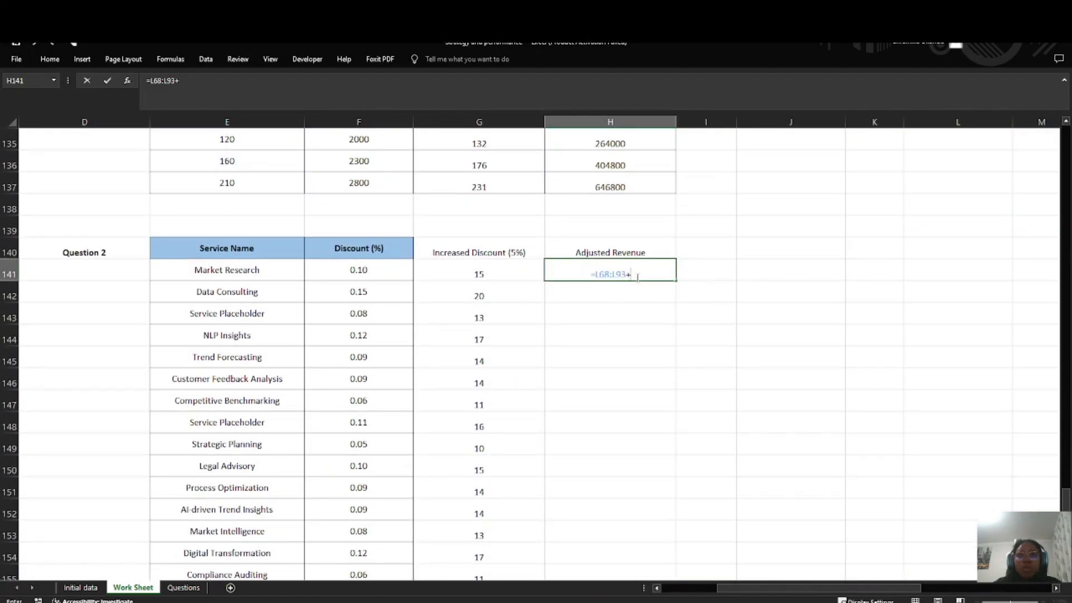
# Step: Clear the Adjusted Revenue header from H140
pyautogui.click(626, 253)
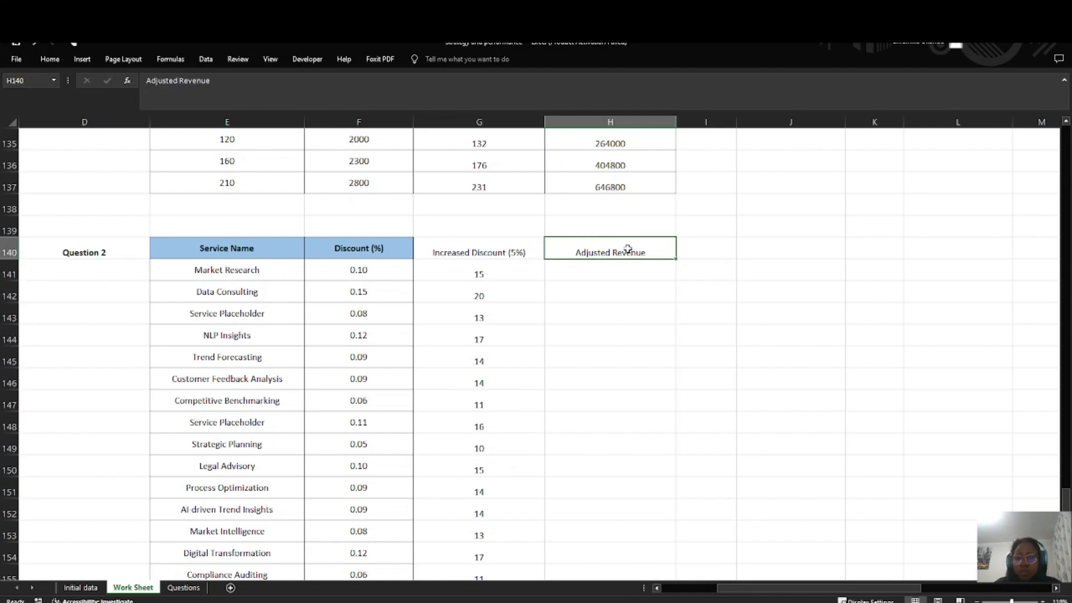
pyautogui.press('BackSpace')
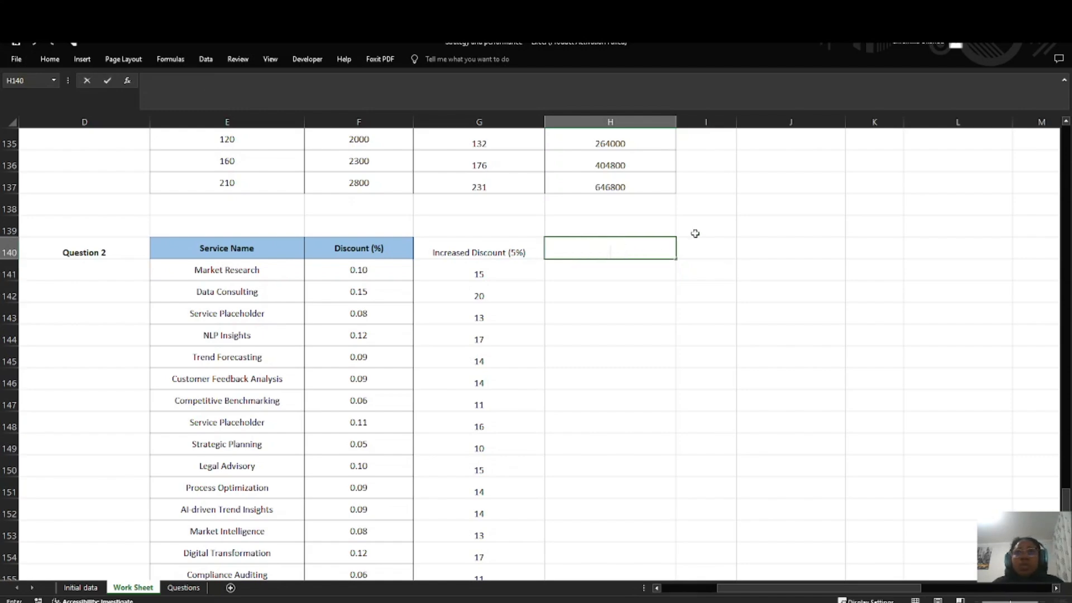
pyautogui.press('Return')
pyautogui.press('Return')
pyautogui.click(631, 253)
pyautogui.hotkey('ctrl', 'v')
# Step: Copy the Total Revenue ($) column with its header from H1:H26 and paste it into the Question 2 table starting at H140
pyautogui.scroll(20, 631, 254)
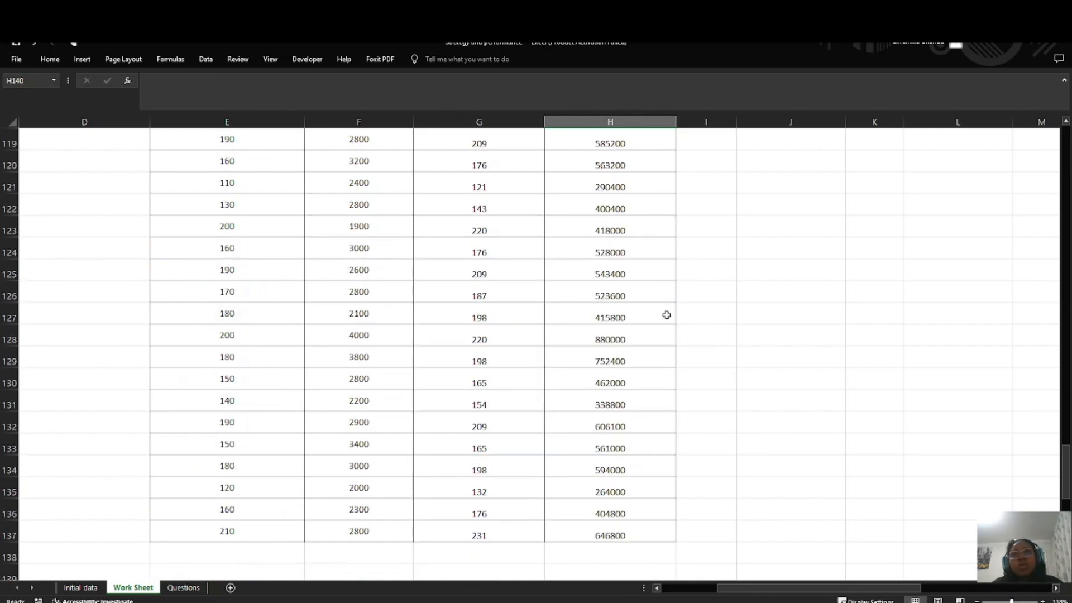
pyautogui.moveTo(947, 256); pyautogui.dragTo(949, 390)
pyautogui.scroll(1, 548, 371)
pyautogui.scroll(20, 548, 371)
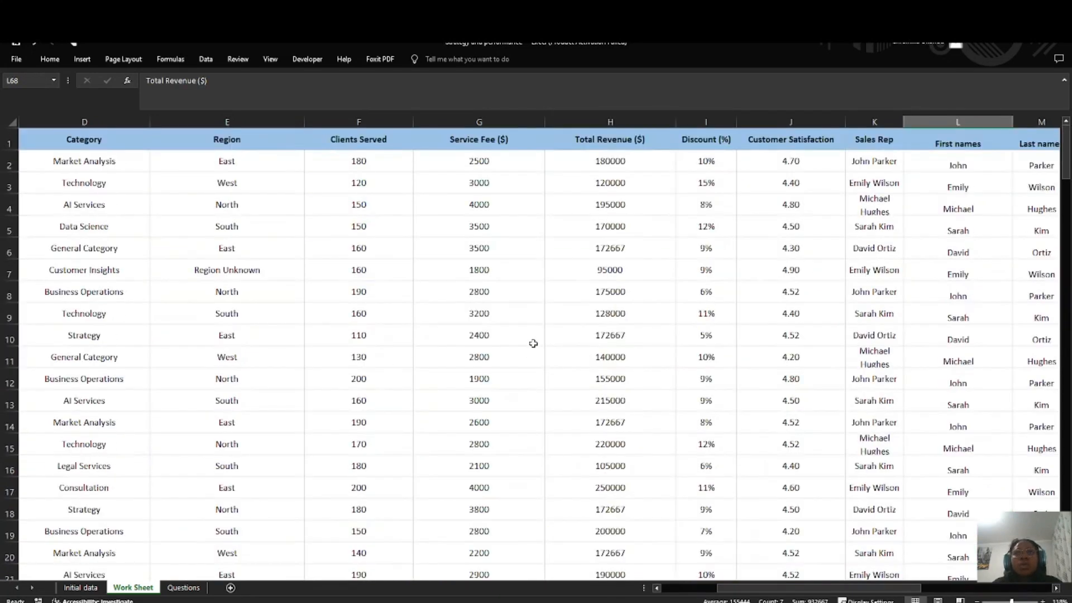
pyautogui.moveTo(582, 154); pyautogui.dragTo(603, 539)
pyautogui.hotkey('ctrl', 'c')
pyautogui.scroll(-20, 556, 508)
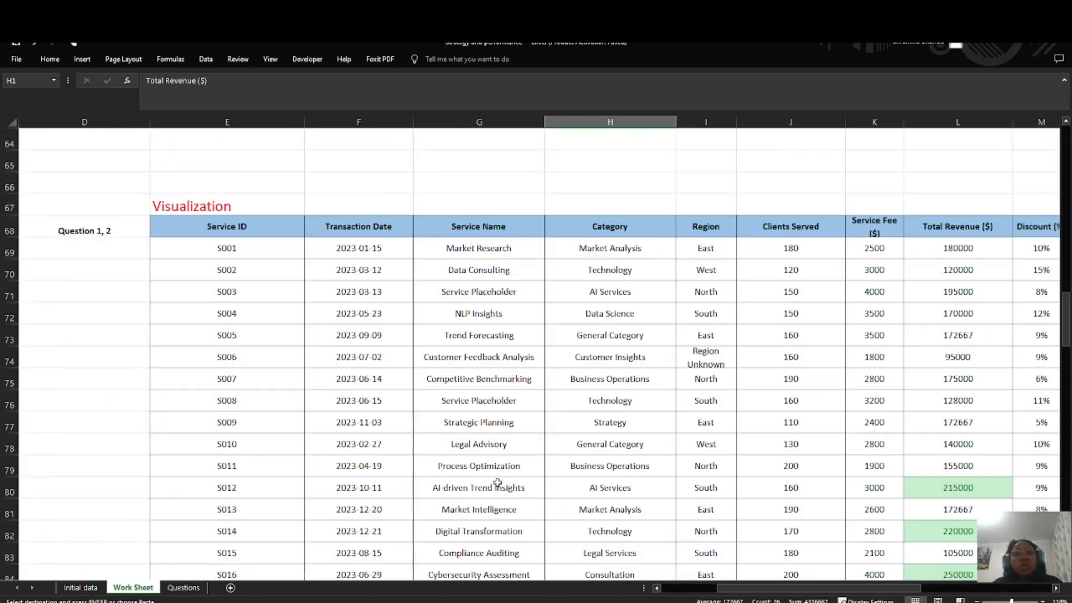
pyautogui.scroll(-17, 497, 481)
pyautogui.scroll(4, 471, 481)
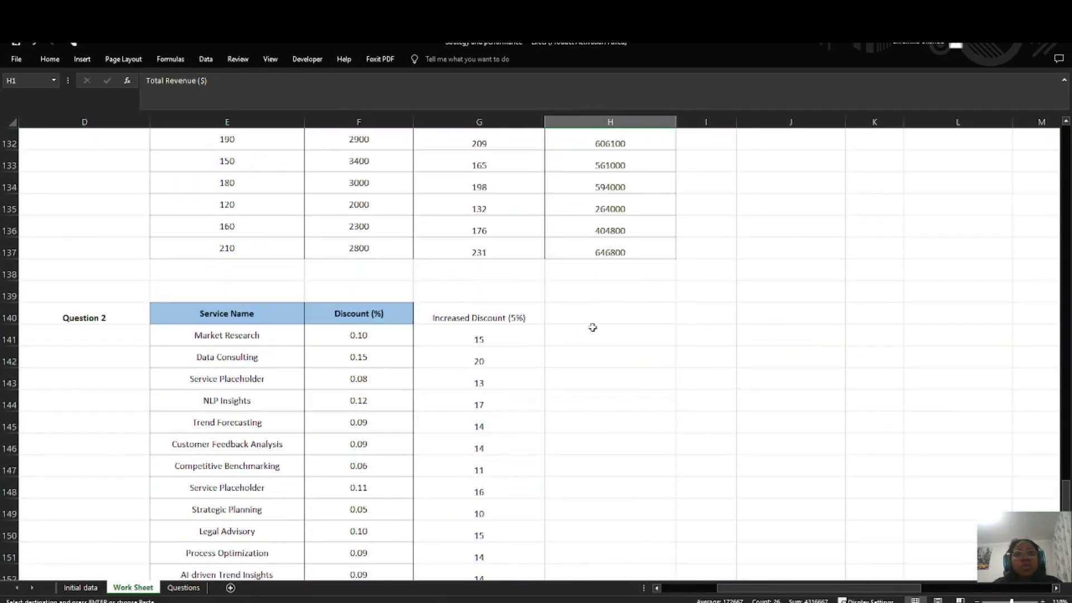
pyautogui.click(592, 323)
pyautogui.hotkey('ctrl', 'v')
# Step: Enter the header Adjusted Revenue in I140 and widen column I to fit it
pyautogui.click(726, 315)
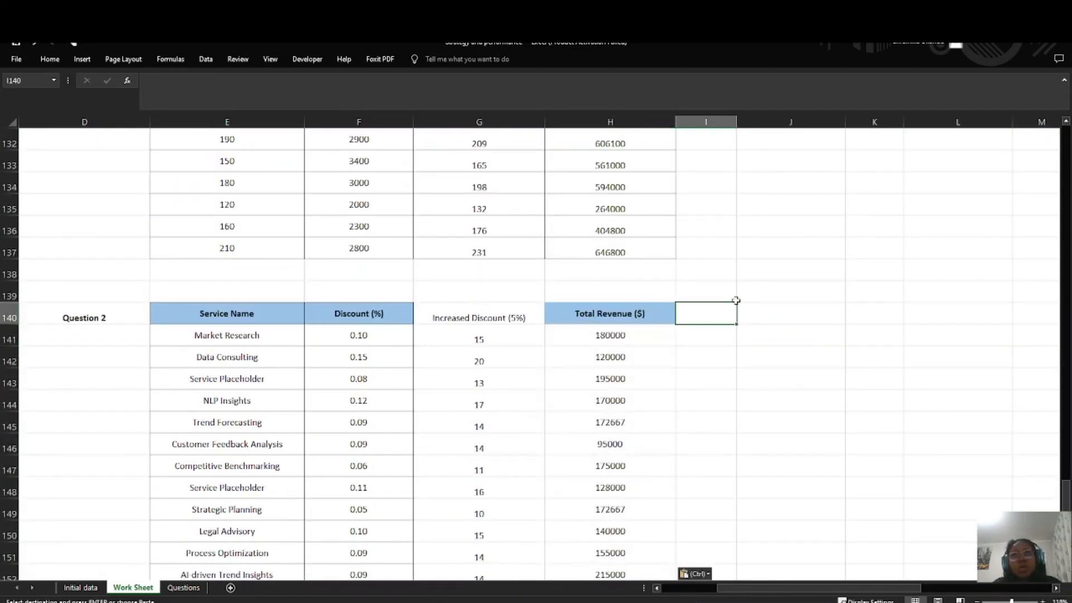
pyautogui.write('Adjusted')
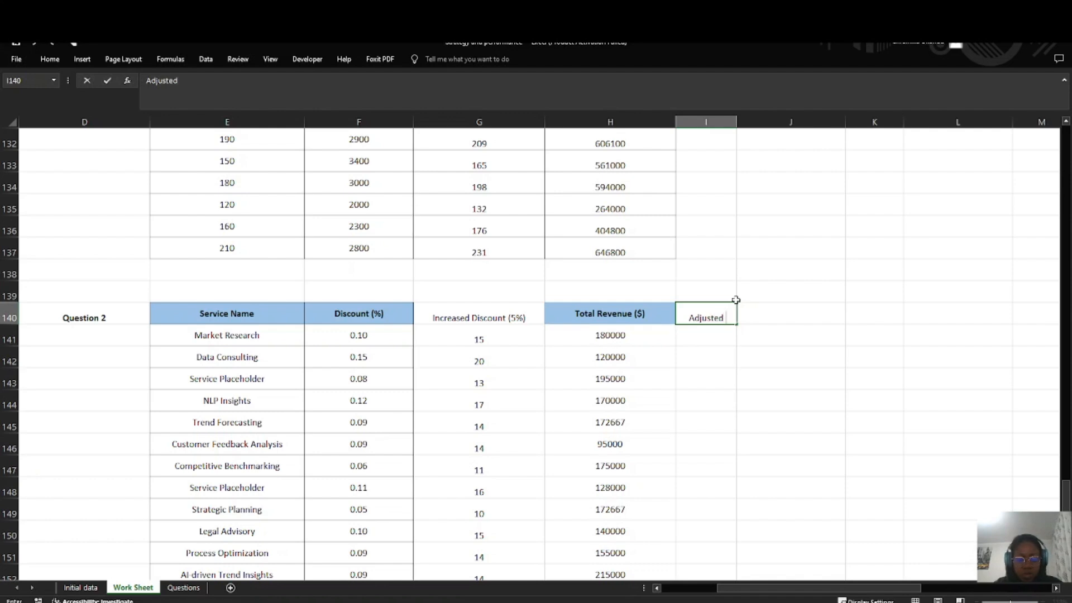
pyautogui.write(' Revenue')
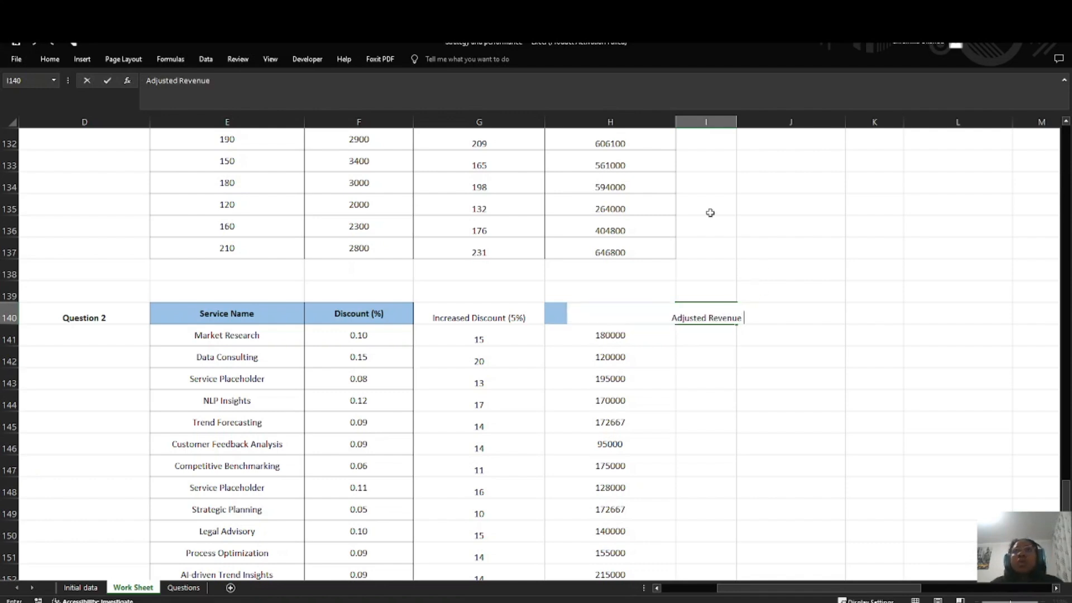
pyautogui.press('Return')
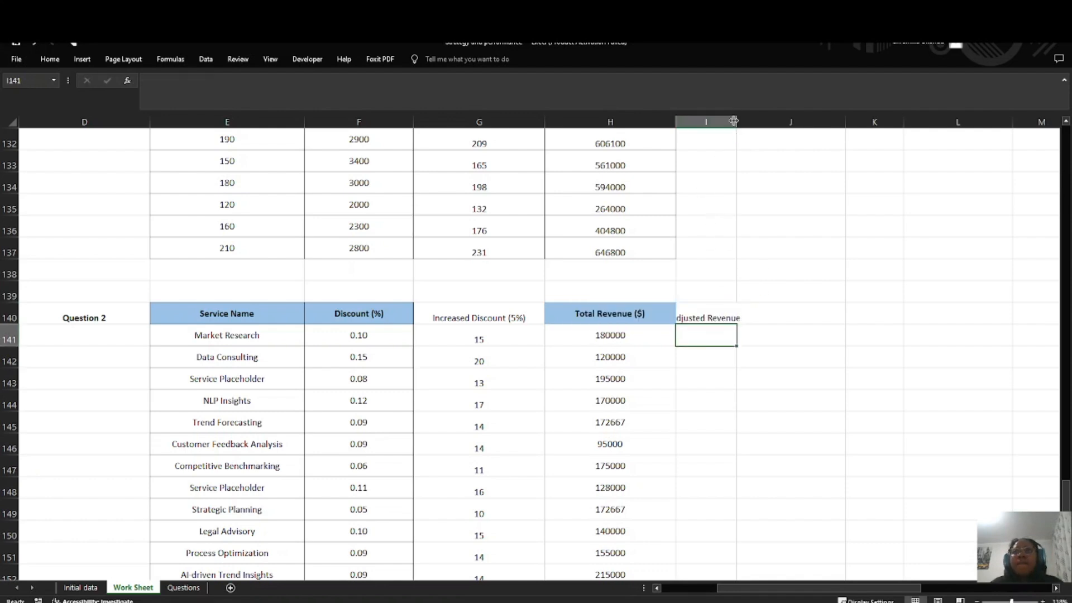
pyautogui.moveTo(733, 121); pyautogui.dragTo(774, 121)
pyautogui.click(699, 369)
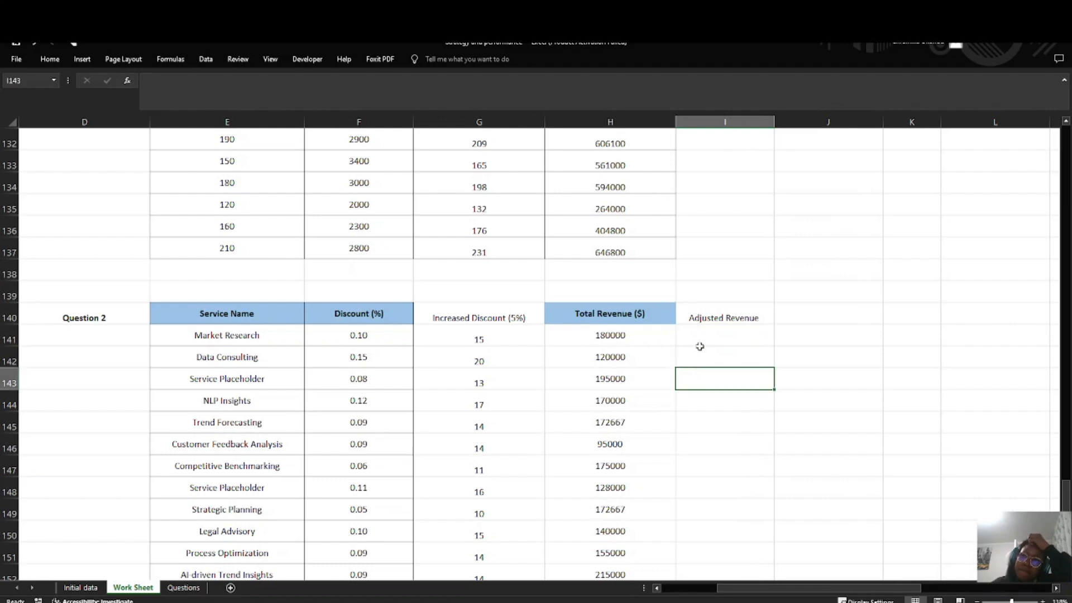
pyautogui.click(712, 337)
pyautogui.write('=')
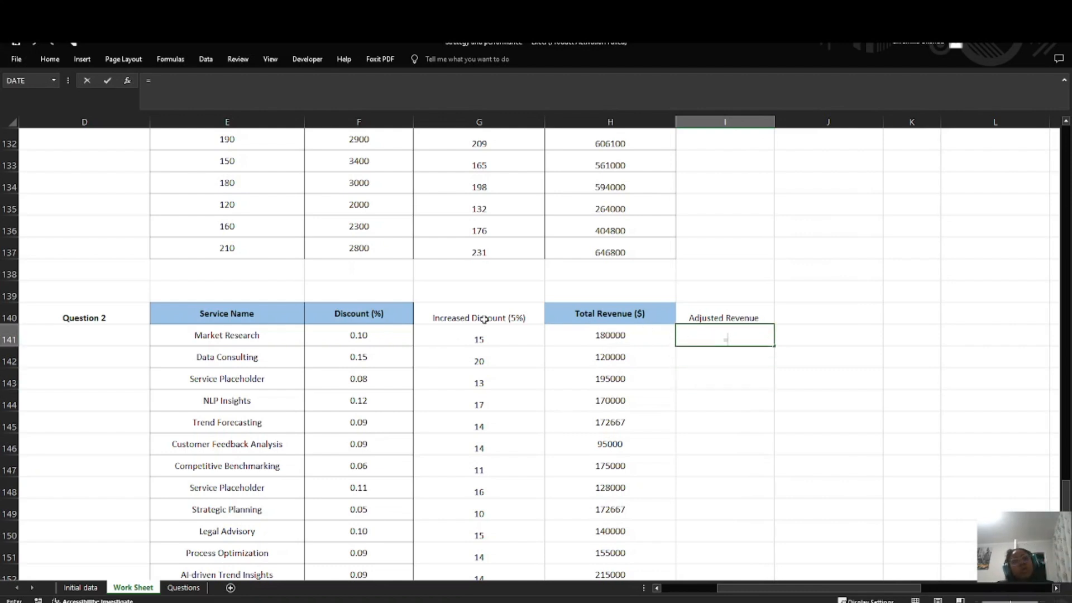
pyautogui.click(183, 587)
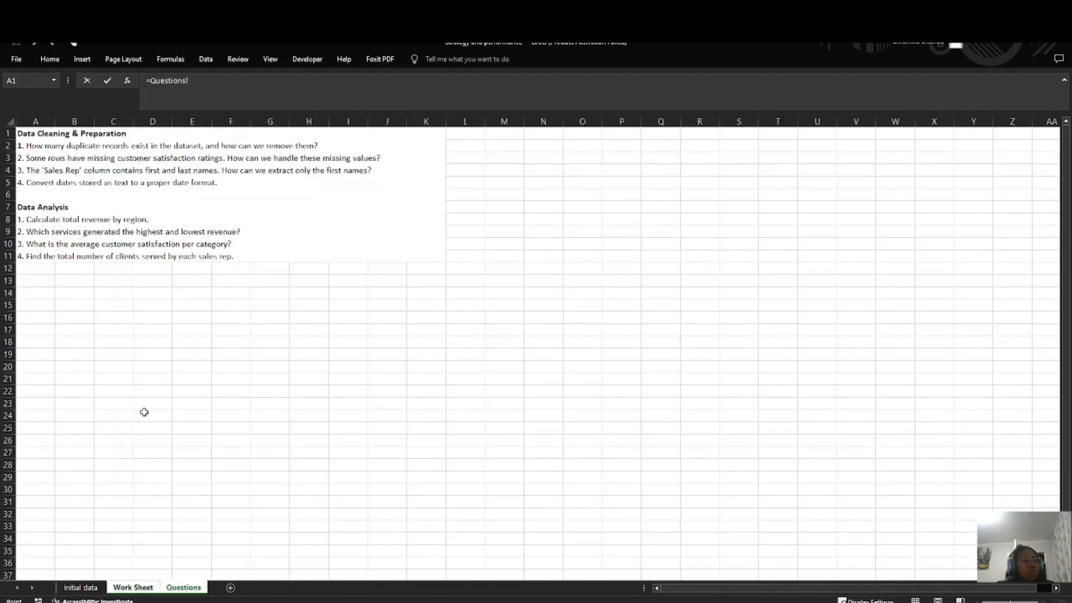
pyautogui.click(244, 252)
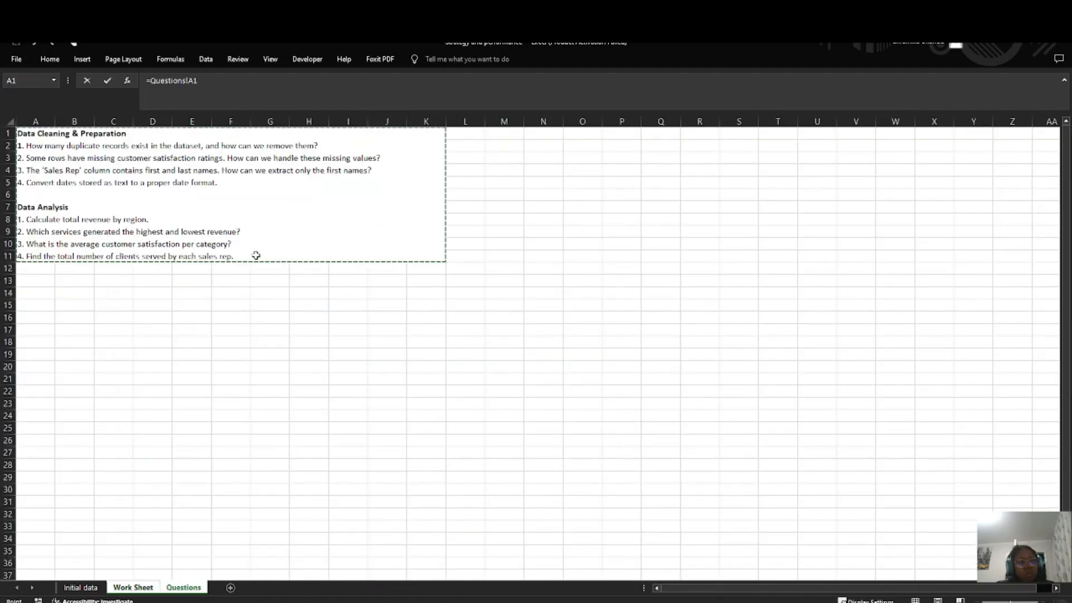
pyautogui.click(139, 589)
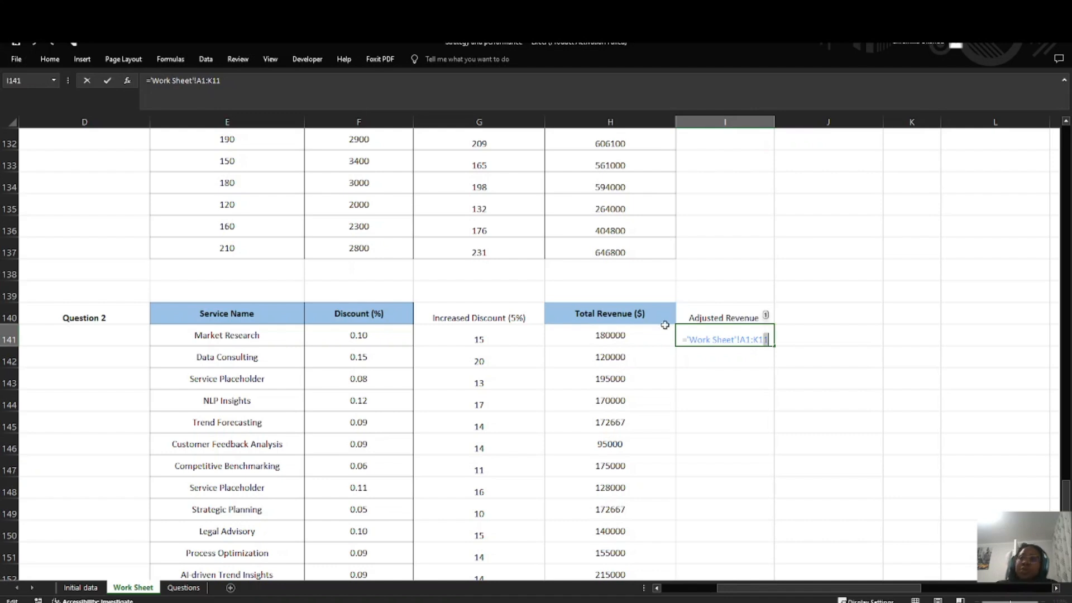
pyautogui.moveTo(769, 339); pyautogui.dragTo(673, 338)
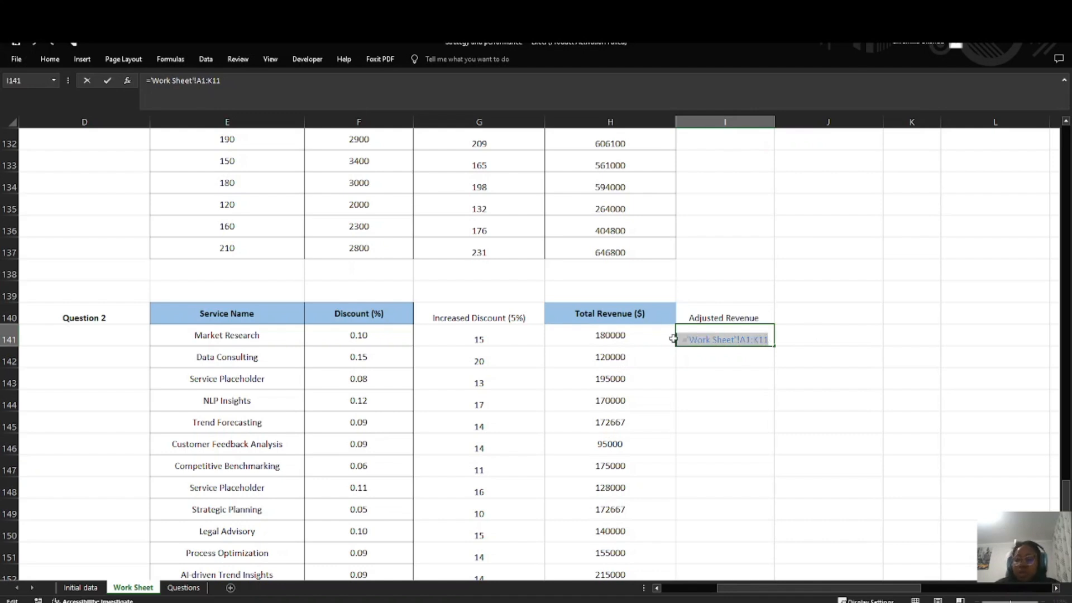
pyautogui.press('BackSpace')
pyautogui.press('Return')
pyautogui.click(715, 338)
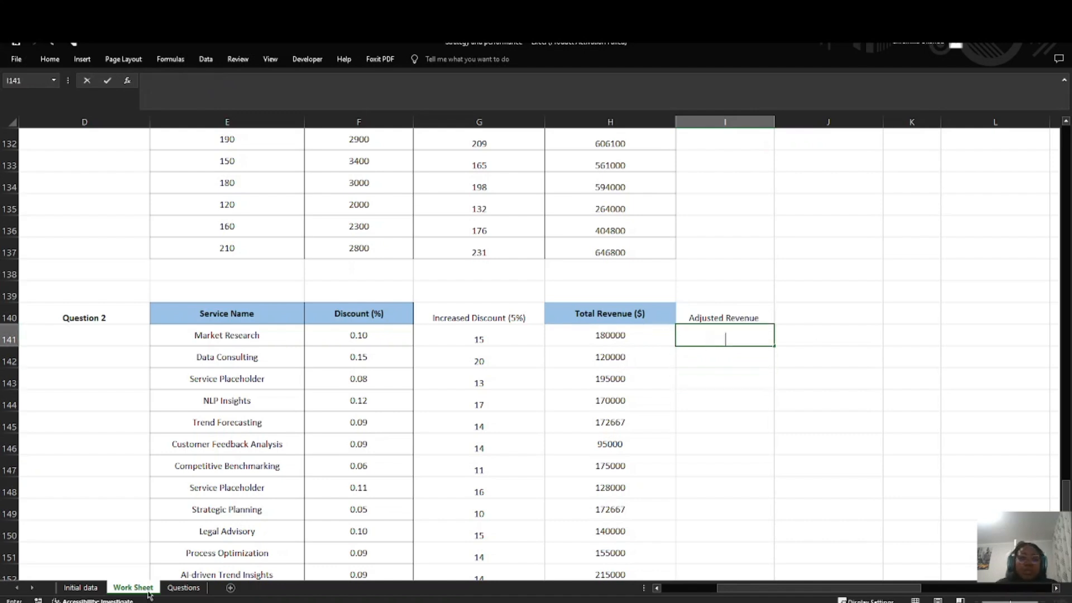
# Step: Check the Scenario Analysis questions on the Questions sheet and try the adjusted revenue formula =H141*(1 -G141) in I141
pyautogui.click(183, 587)
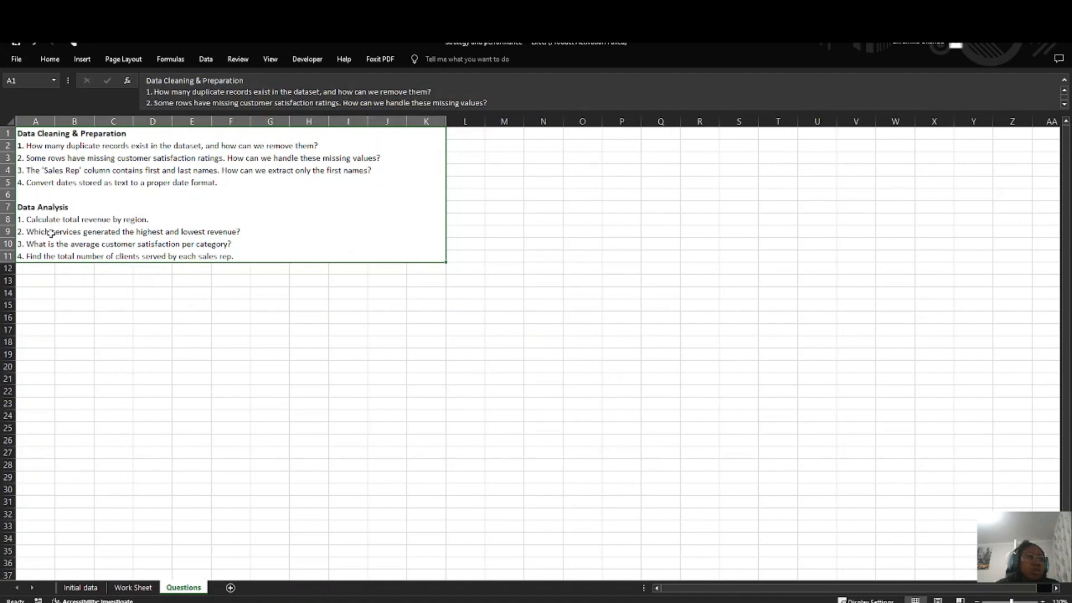
pyautogui.doubleClick(261, 241)
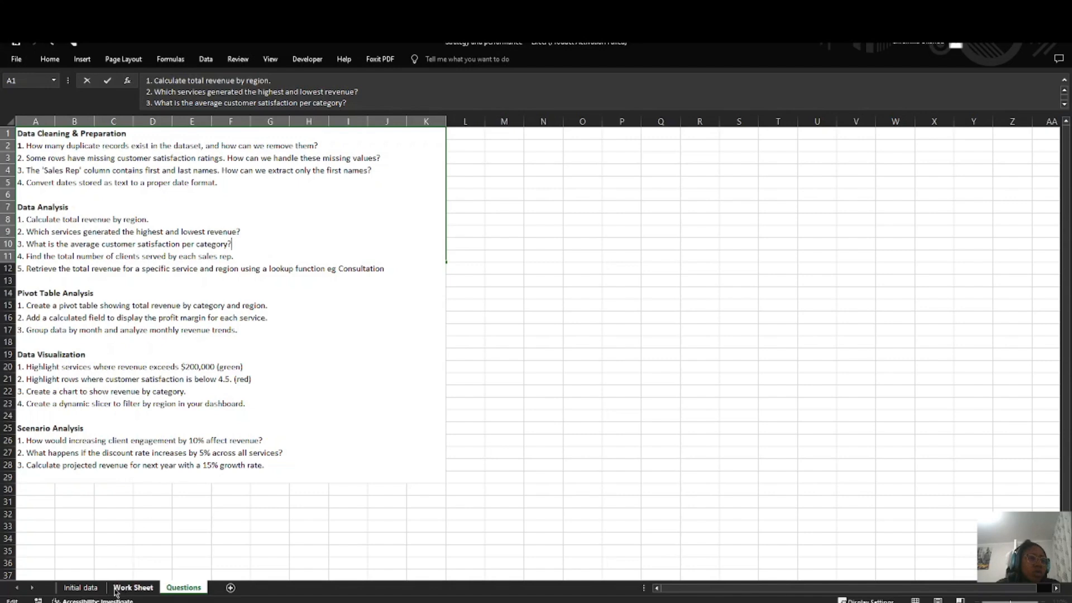
pyautogui.click(133, 588)
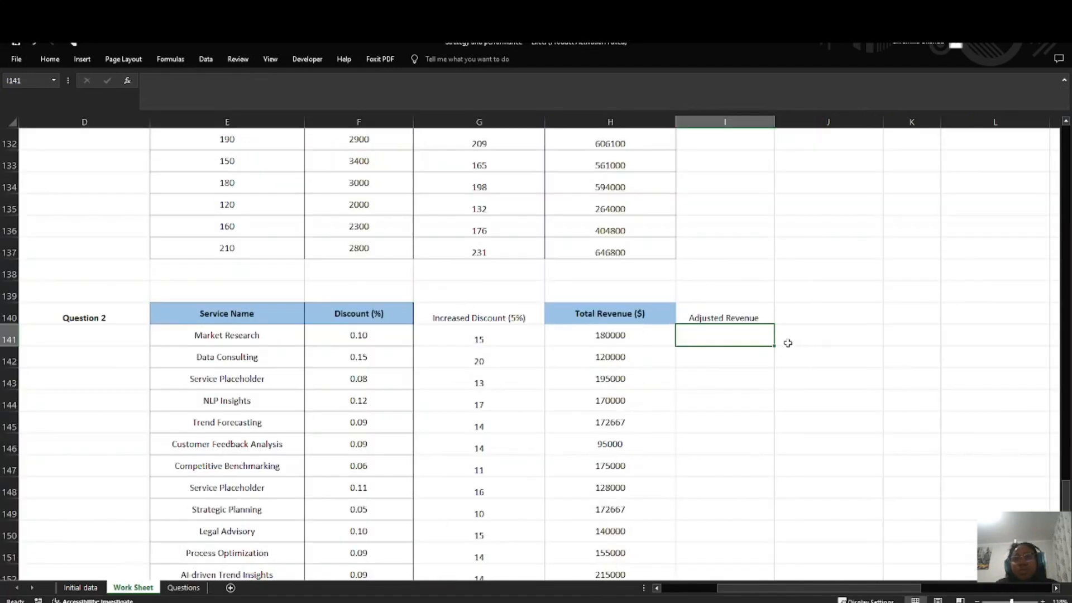
pyautogui.write('=')
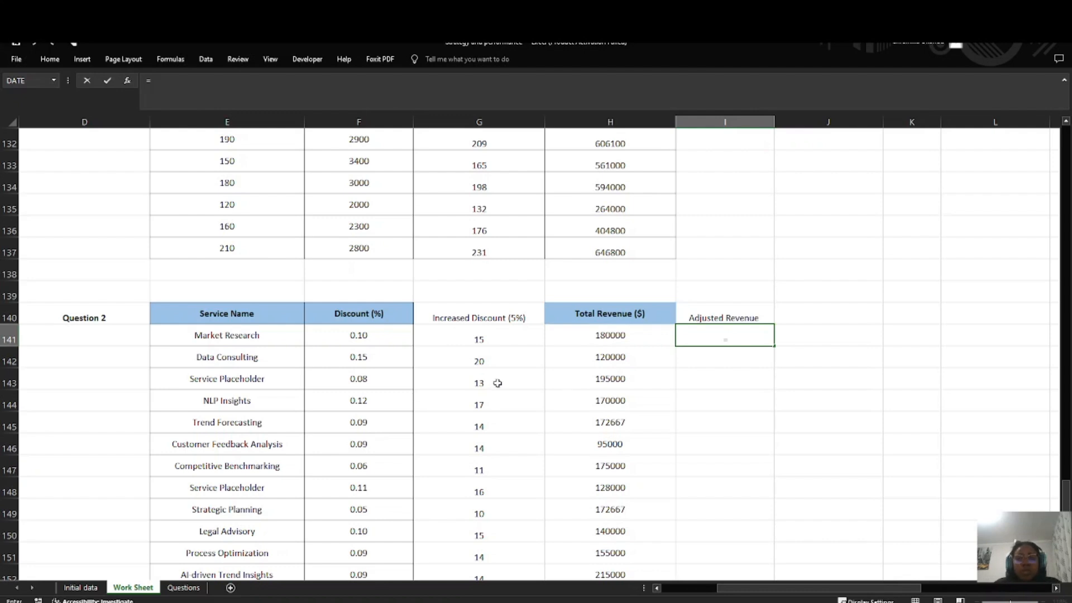
pyautogui.click(598, 335)
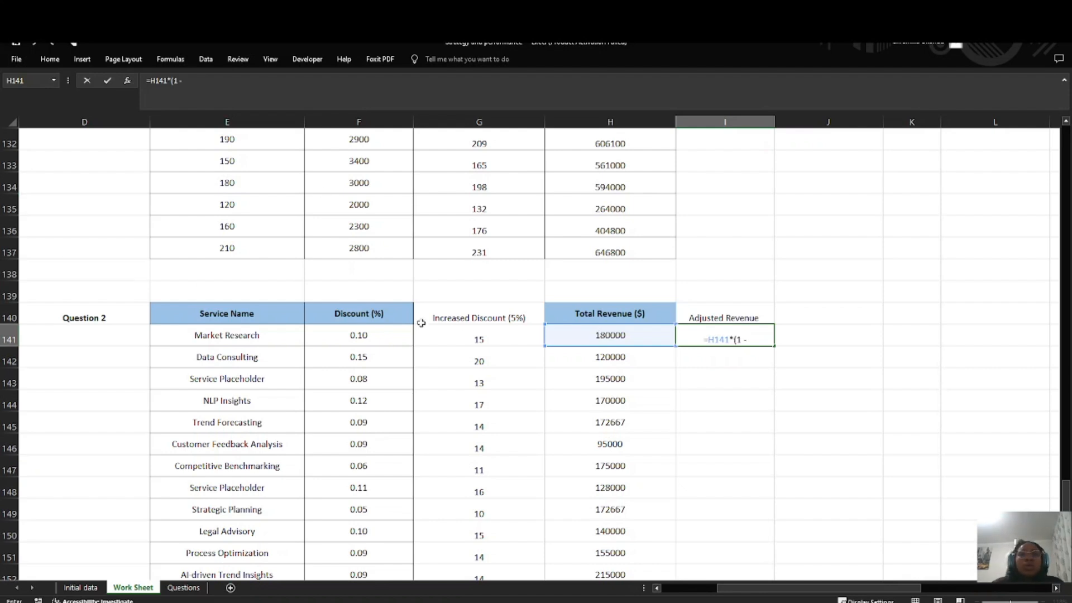
pyautogui.click(482, 334)
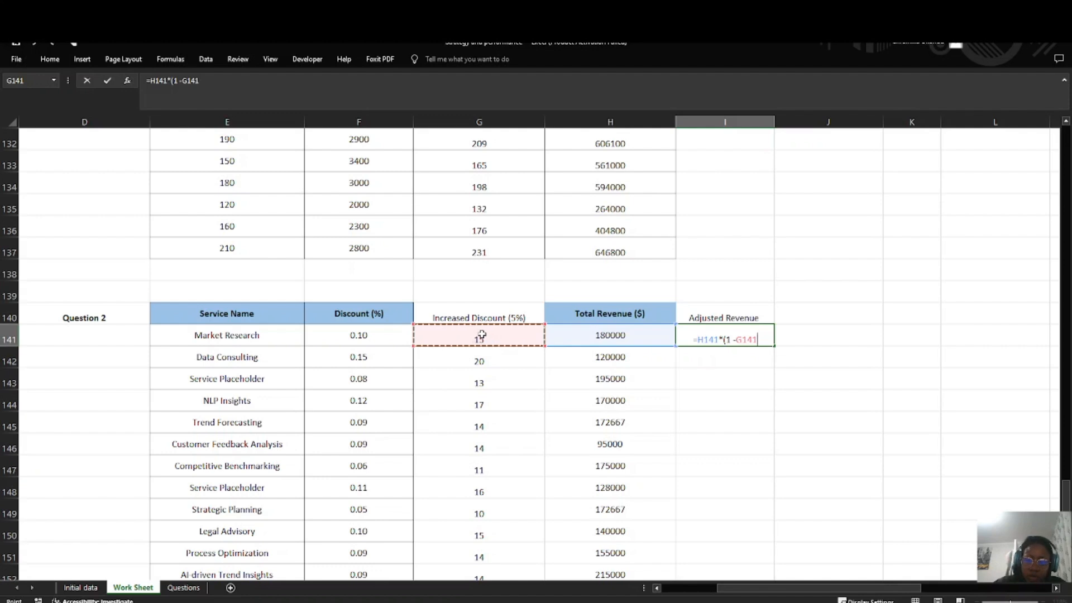
pyautogui.press('Return')
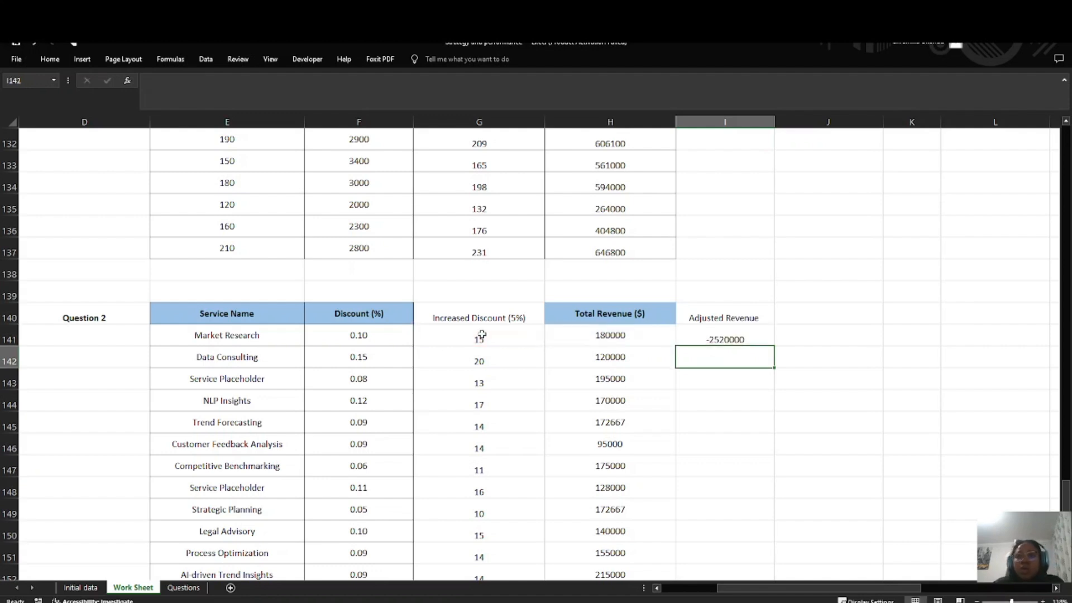
# Step: Try formatting the Increased Discount (5%) values in G141:G165 as Percentage, and undo the format change
pyautogui.click(720, 340)
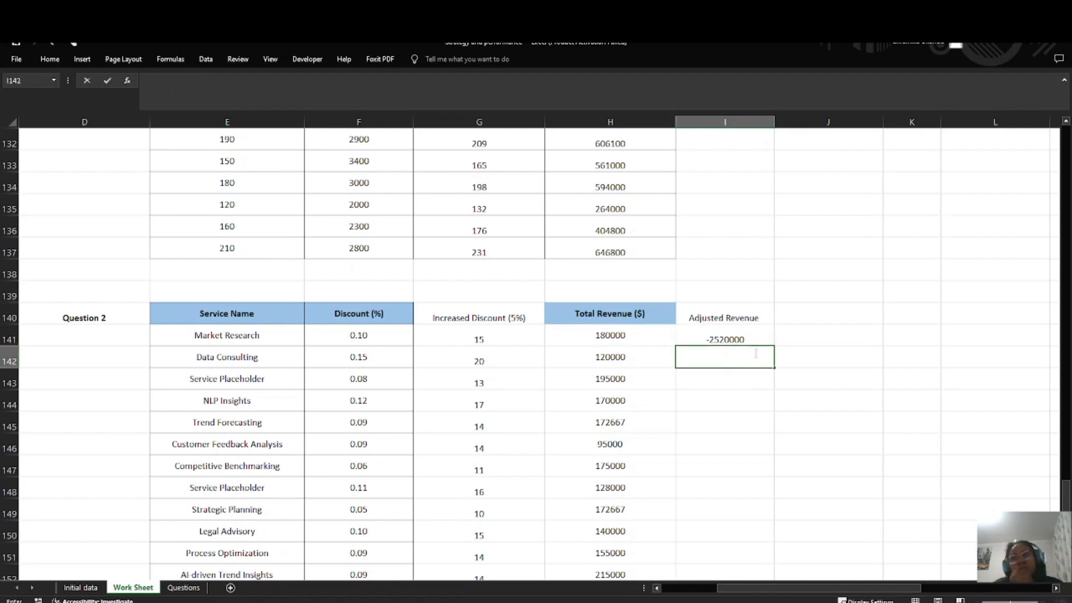
pyautogui.doubleClick(754, 339)
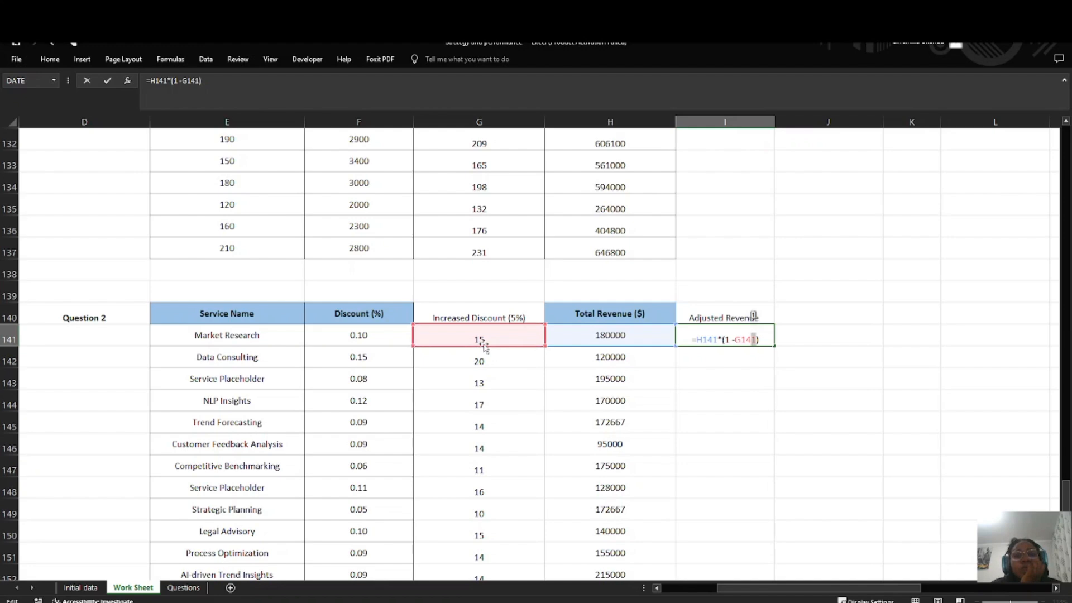
pyautogui.click(511, 340)
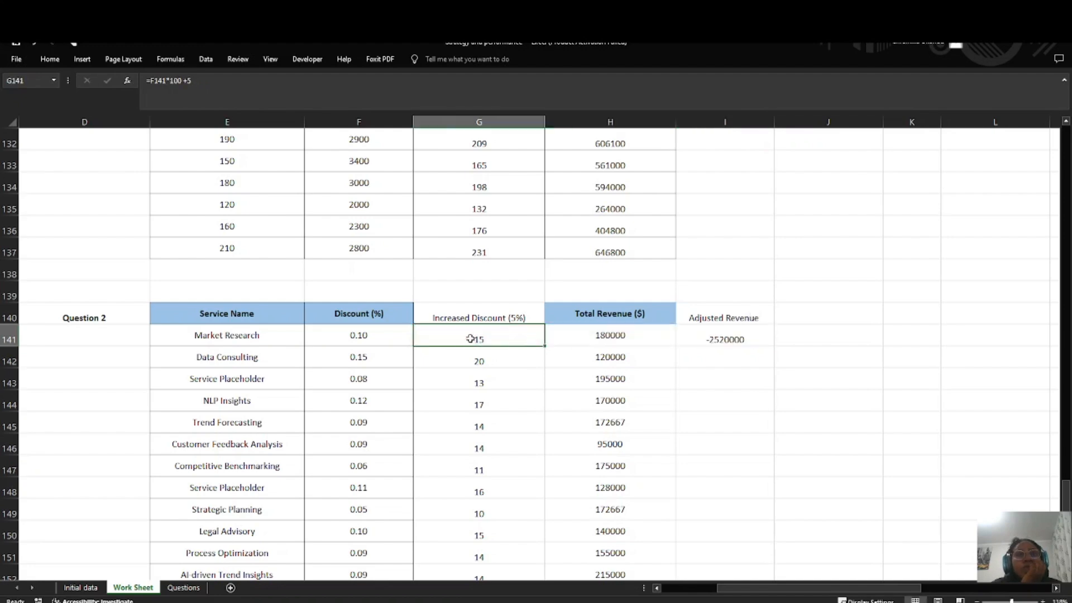
pyautogui.moveTo(514, 340); pyautogui.dragTo(485, 535)
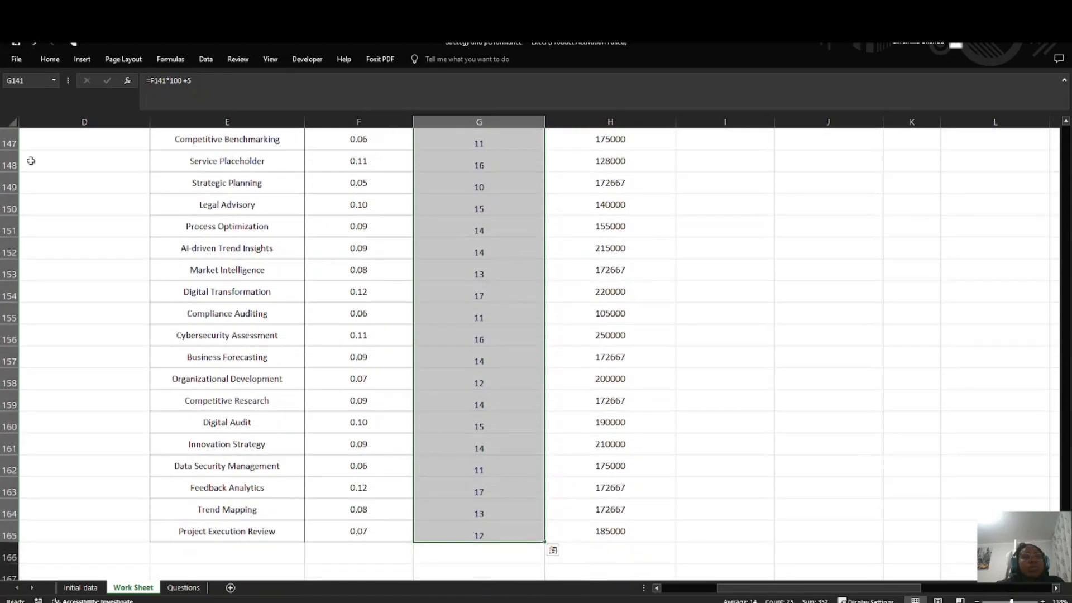
pyautogui.click(50, 60)
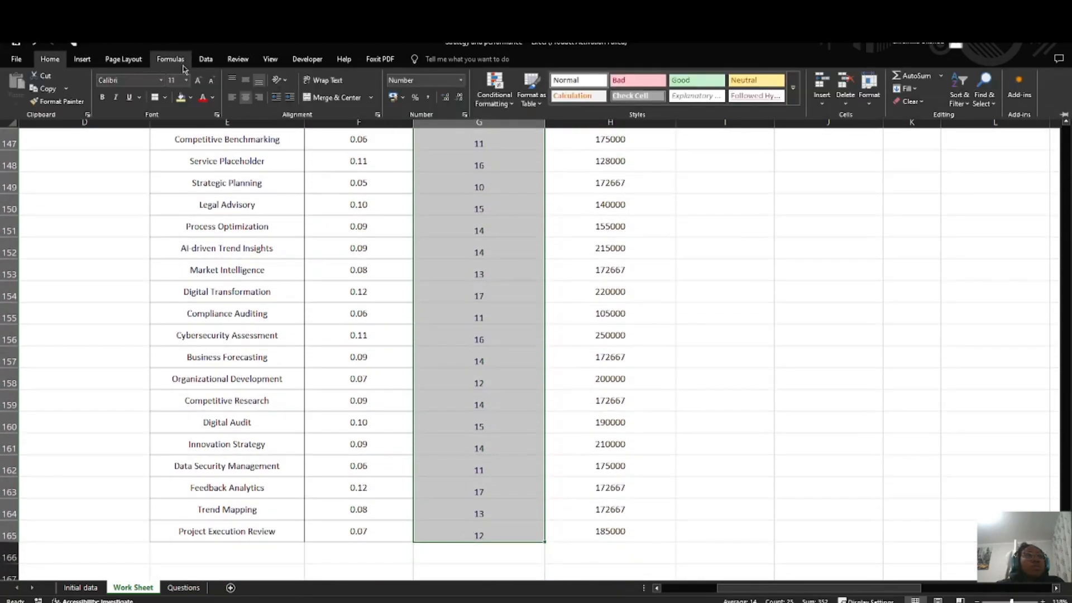
pyautogui.click(461, 80)
pyautogui.click(435, 272)
pyautogui.scroll(5, 451, 278)
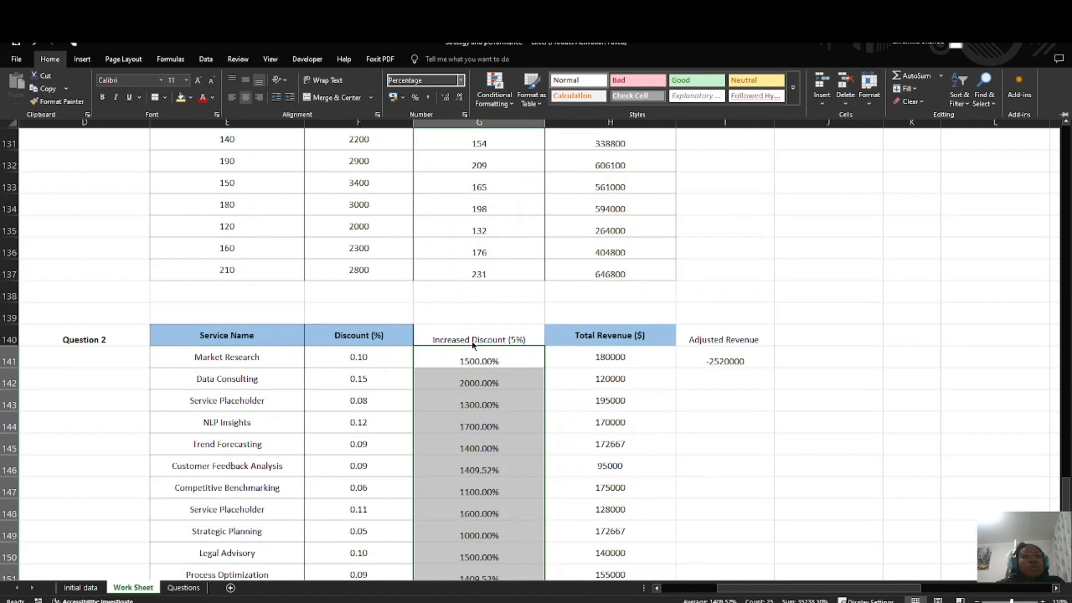
pyautogui.press('Escape')
pyautogui.hotkey('ctrl', 'z')
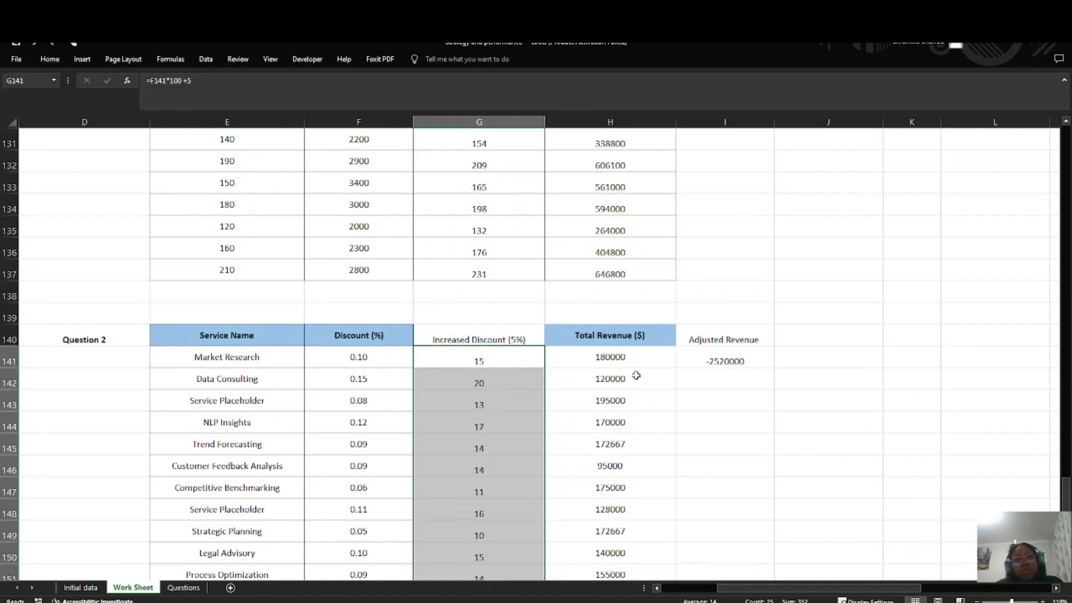
# Step: Try to rebuild the I141 formula from the Discount (%) value in F141, and clear the cell
pyautogui.click(713, 360)
pyautogui.doubleClick(720, 361)
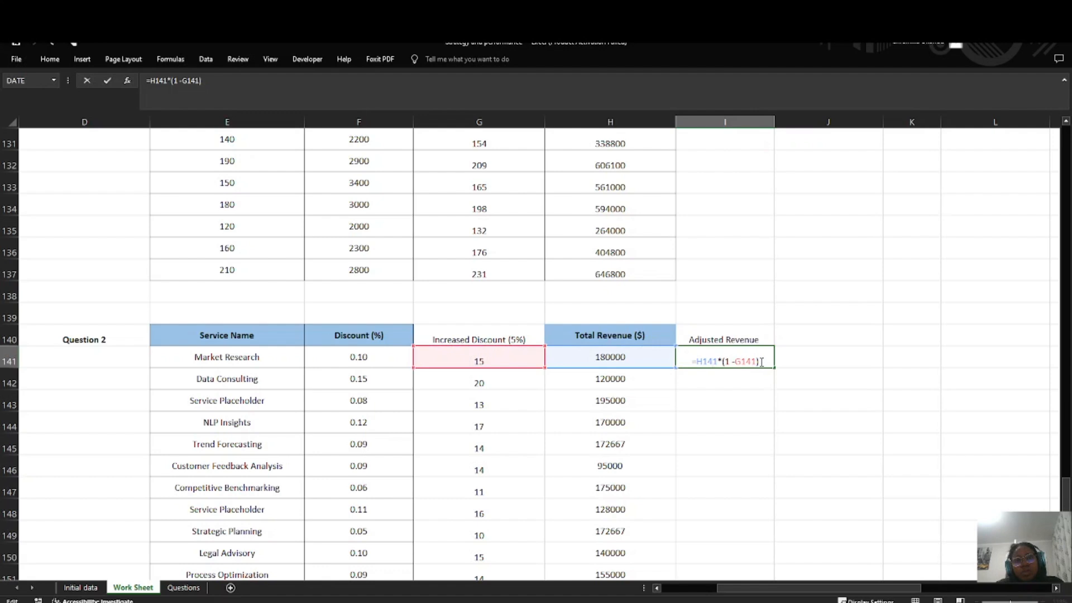
pyautogui.moveTo(761, 361); pyautogui.dragTo(686, 362)
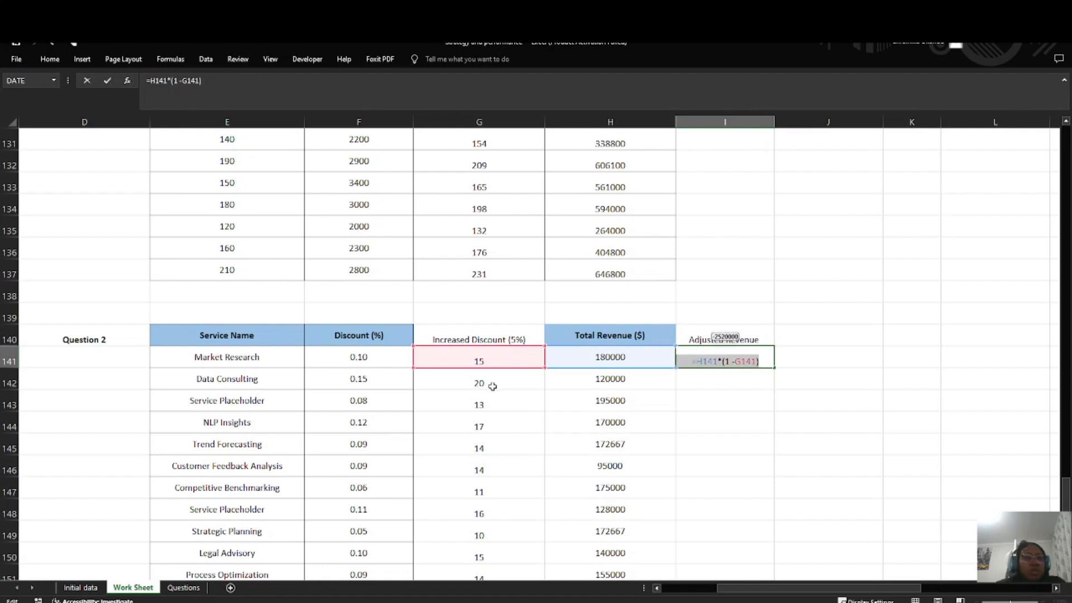
pyautogui.write('=')
pyautogui.click(364, 358)
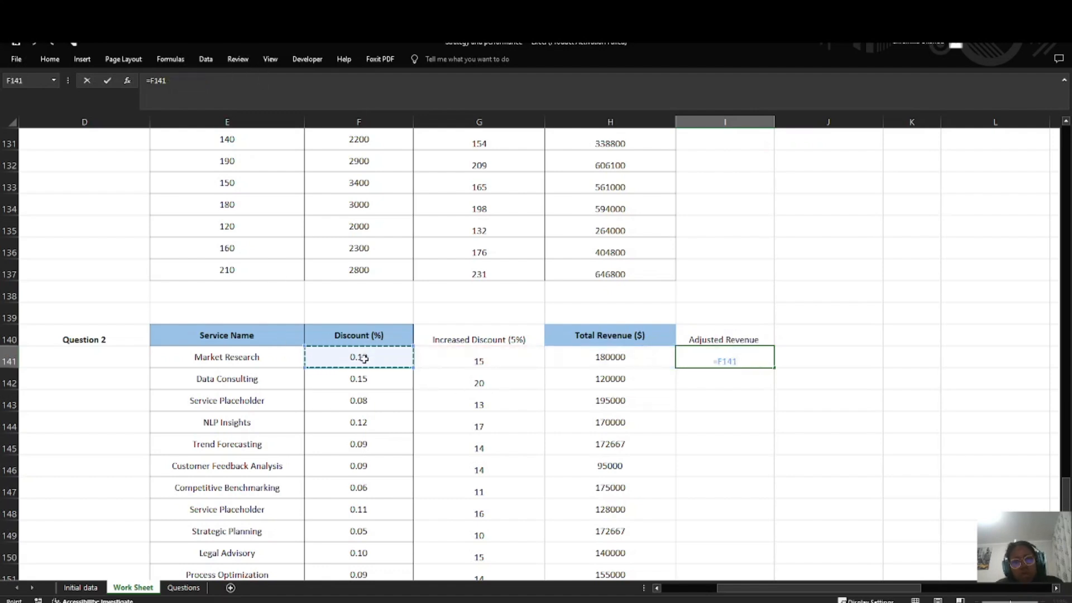
pyautogui.hotkey('ctrl', 'z')
pyautogui.click(724, 375)
pyautogui.moveTo(746, 361); pyautogui.dragTo(690, 367)
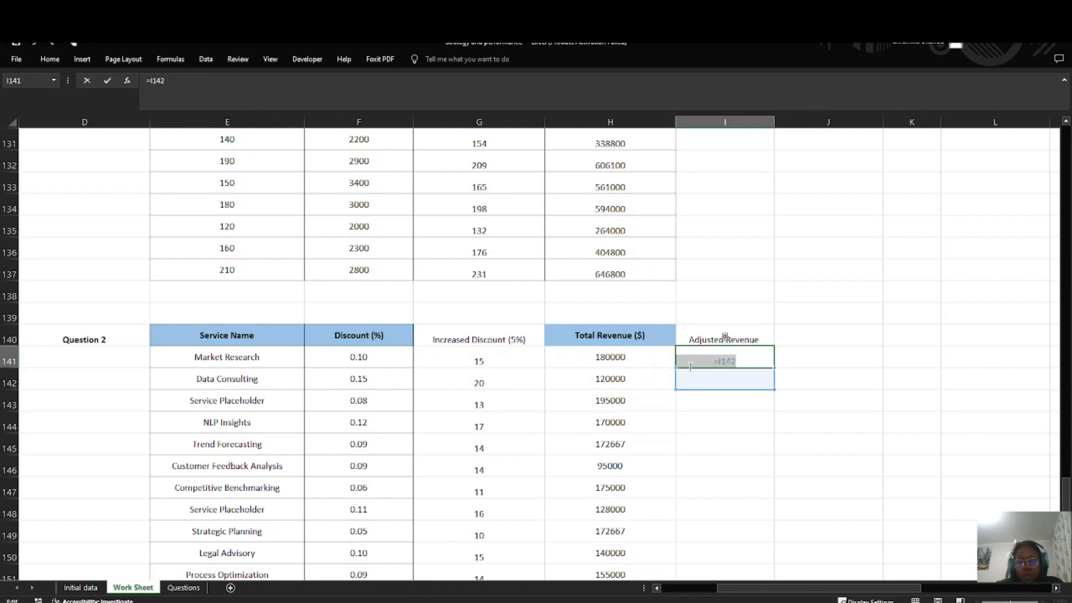
pyautogui.press('Escape')
pyautogui.moveTo(329, 355); pyautogui.dragTo(318, 442)
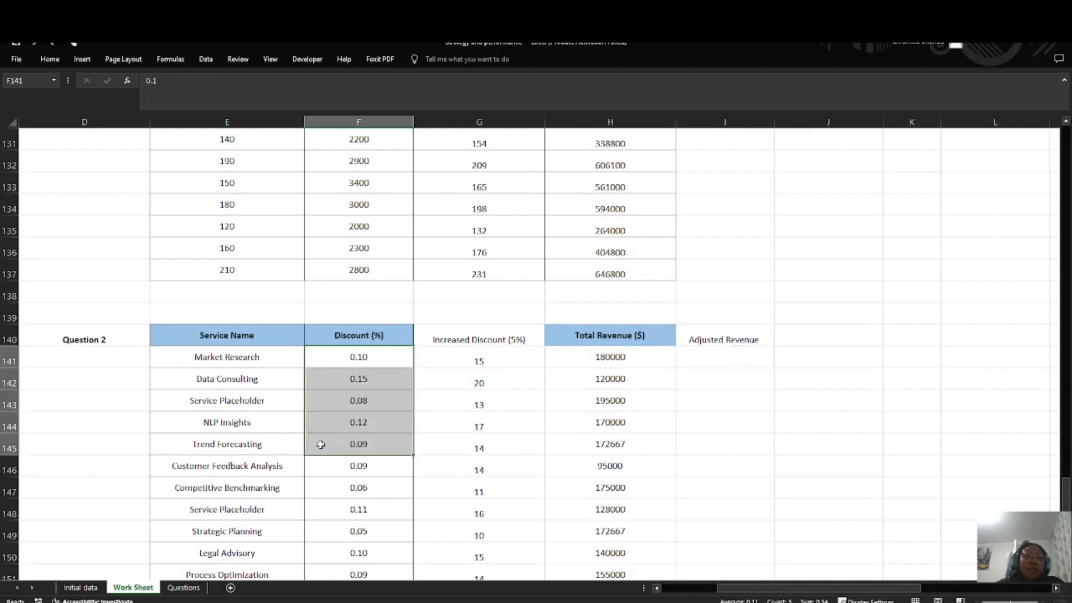
pyautogui.click(65, 56)
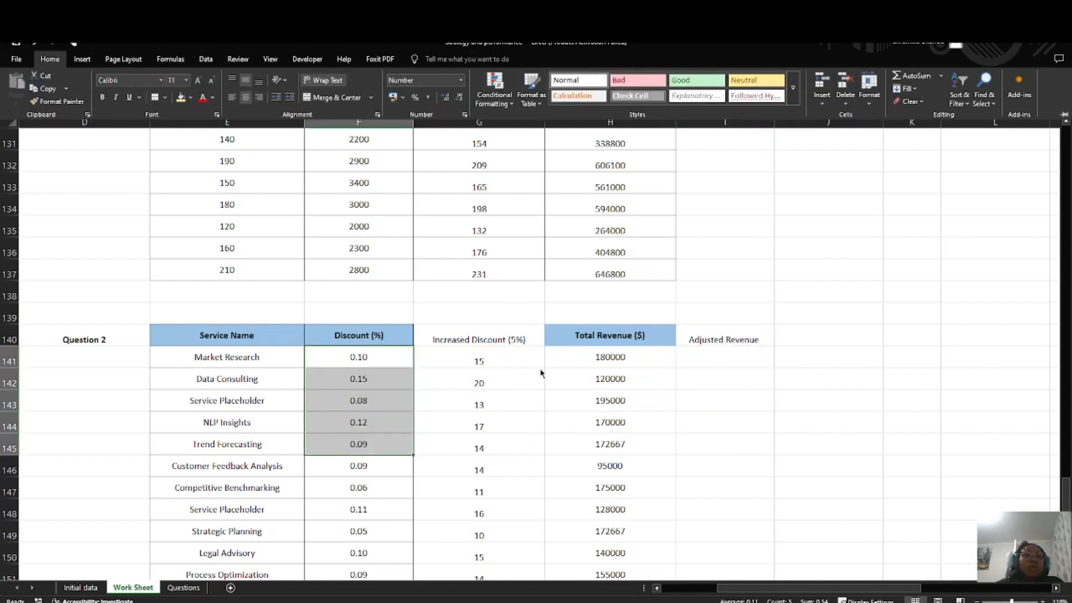
# Step: Enter the adjusted revenue formula =H141*(1-(G141/100)) in I141 for Market Research
pyautogui.click(720, 353)
pyautogui.doubleClick(714, 356)
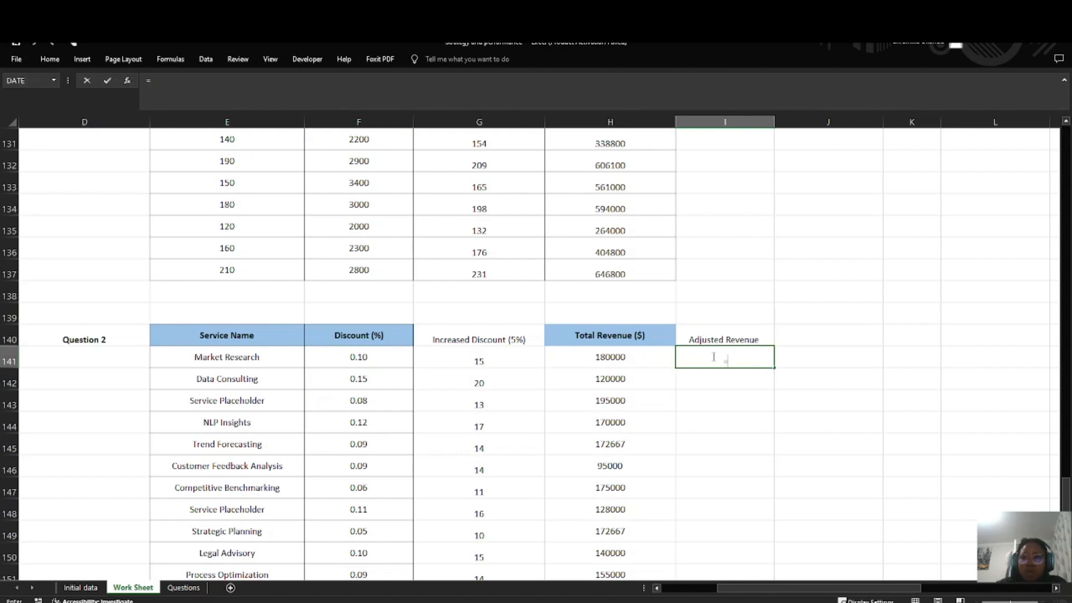
pyautogui.click(627, 356)
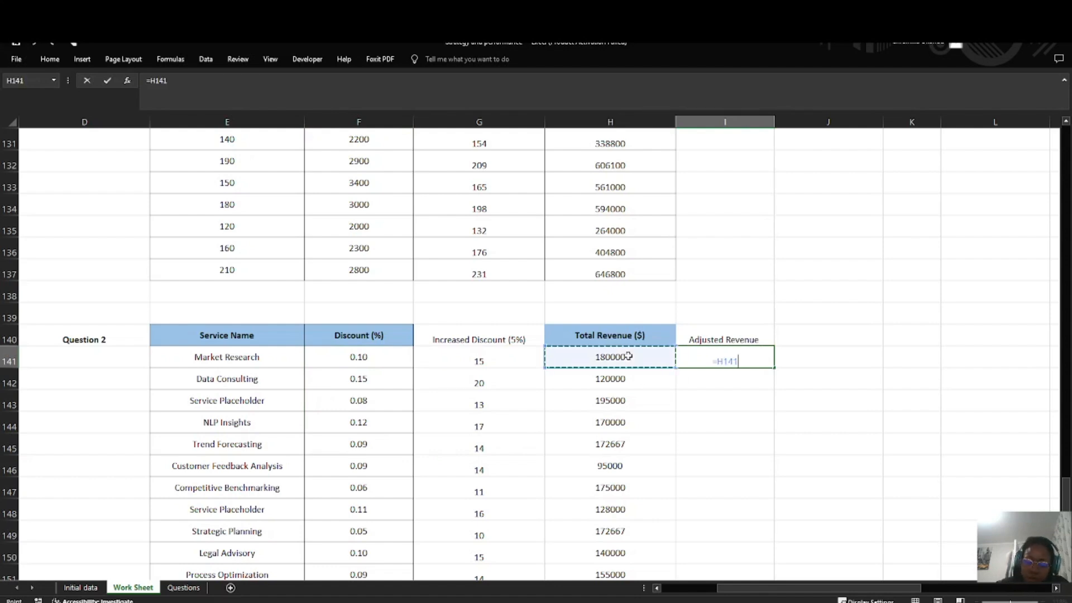
pyautogui.write('*')
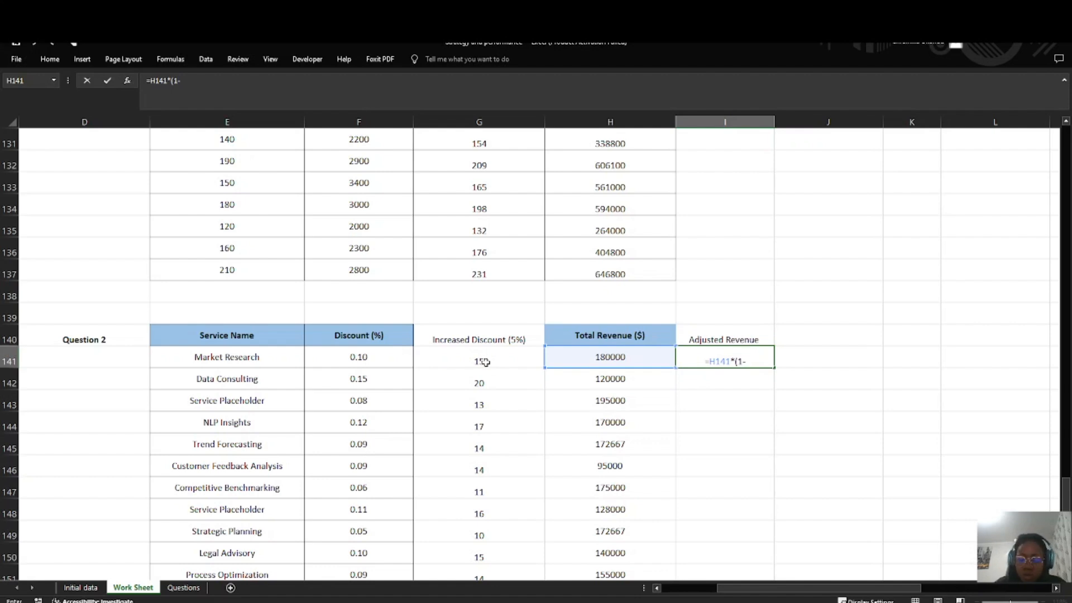
pyautogui.click(460, 363)
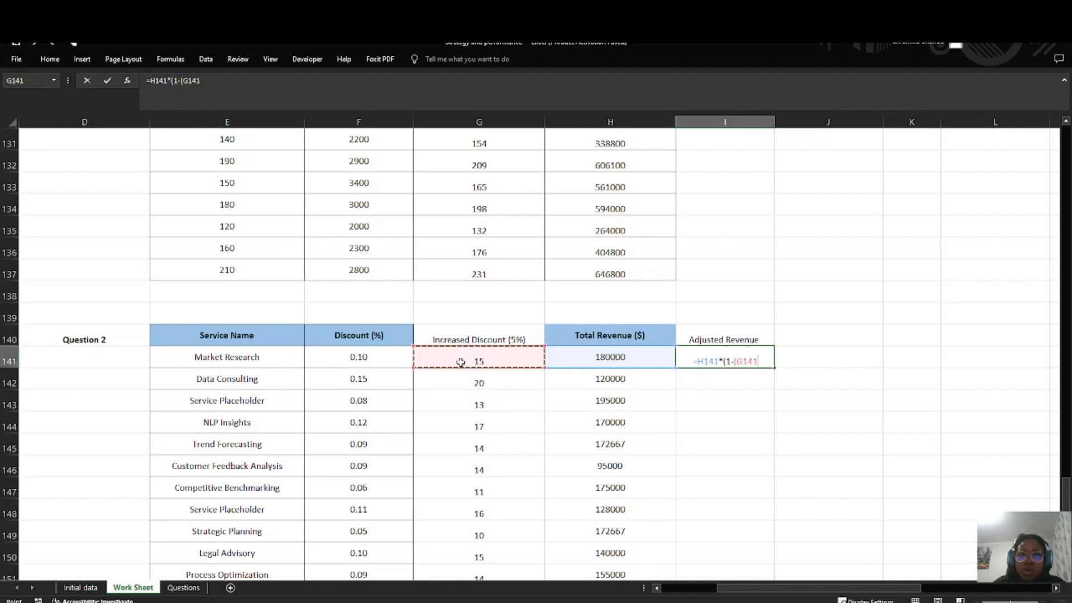
pyautogui.write('/100')
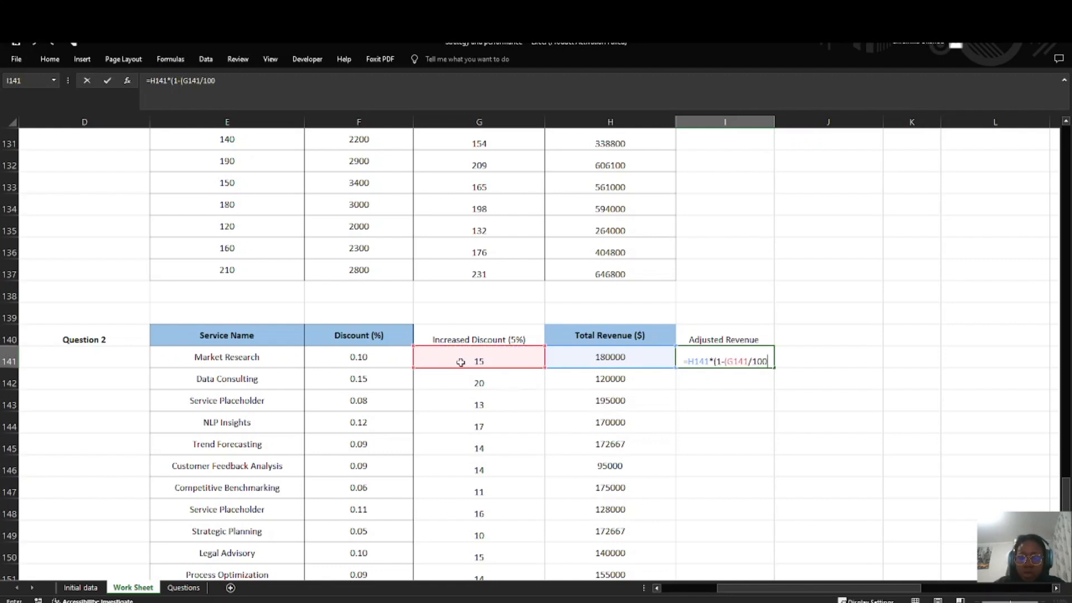
pyautogui.write('))')
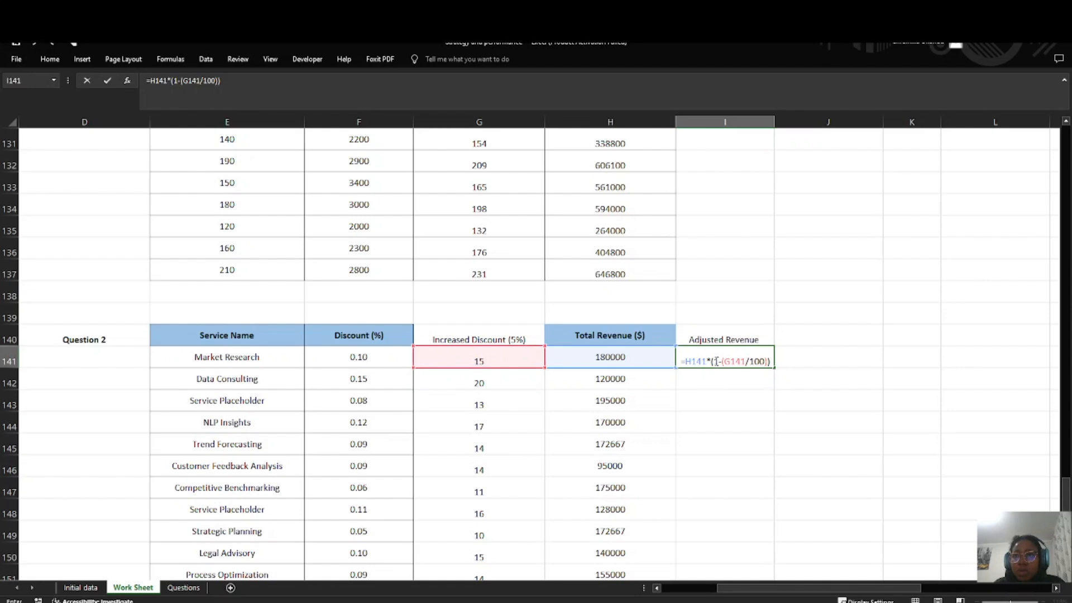
pyautogui.press('Return')
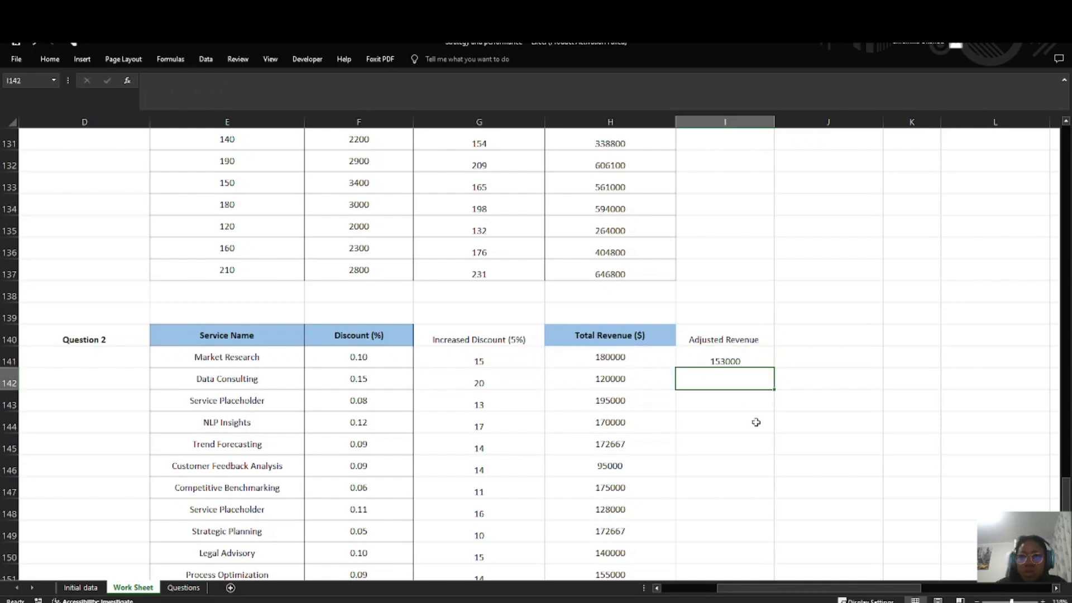
# Step: Fill the adjusted revenue formula from I141 down through I165 for all services
pyautogui.click(724, 353)
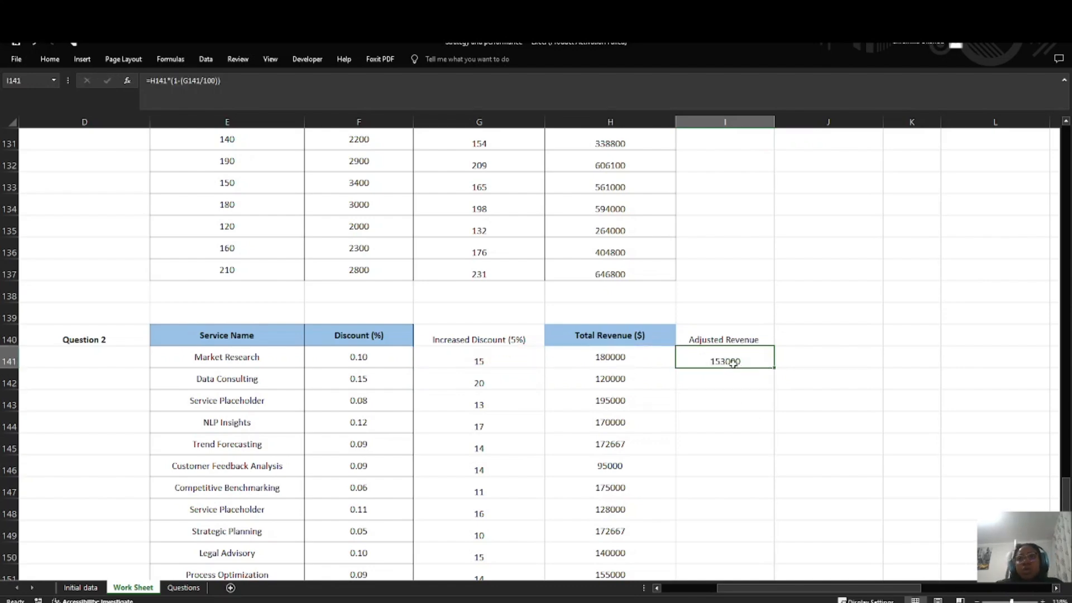
pyautogui.doubleClick(776, 368)
pyautogui.scroll(-8, 737, 391)
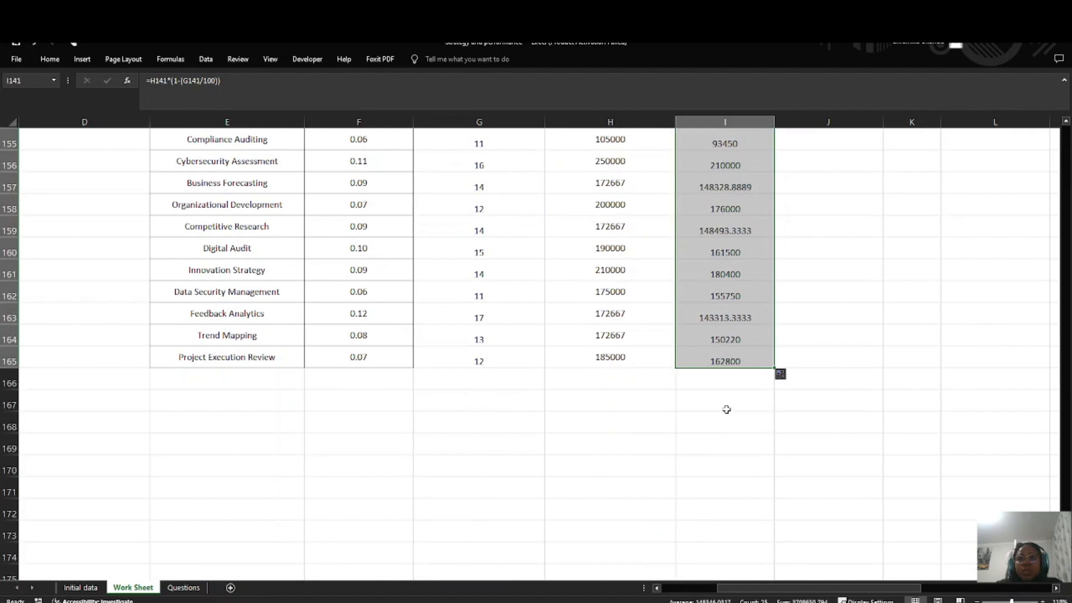
# Step: Try displaying the Adjusted Revenue values in I141:I165 with four decimal places, and undo the format change
pyautogui.scroll(1, 770, 407)
pyautogui.scroll(3, 726, 377)
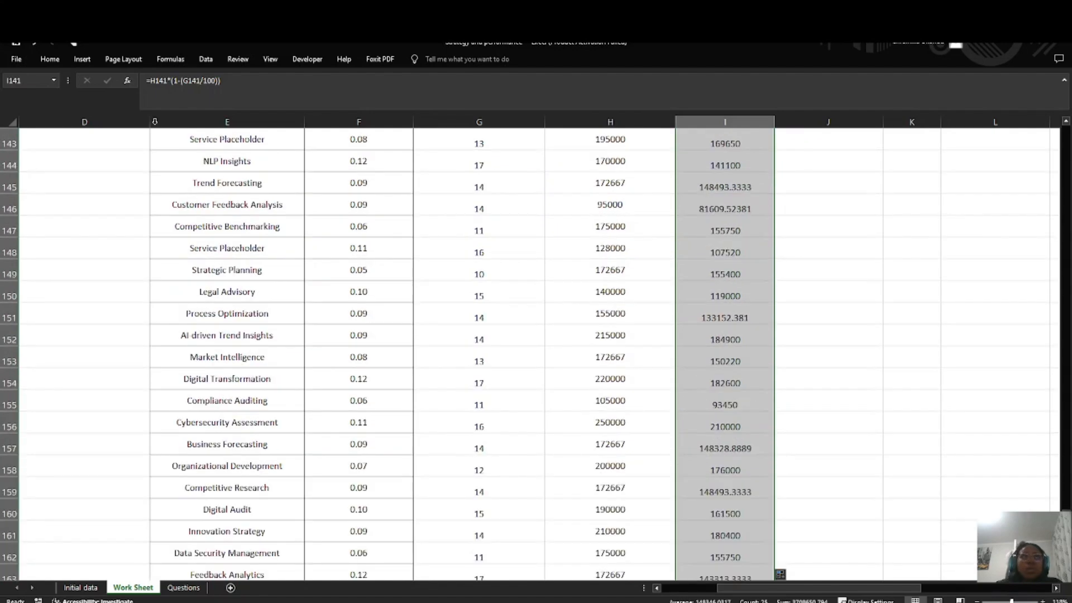
pyautogui.click(58, 66)
pyautogui.click(459, 100)
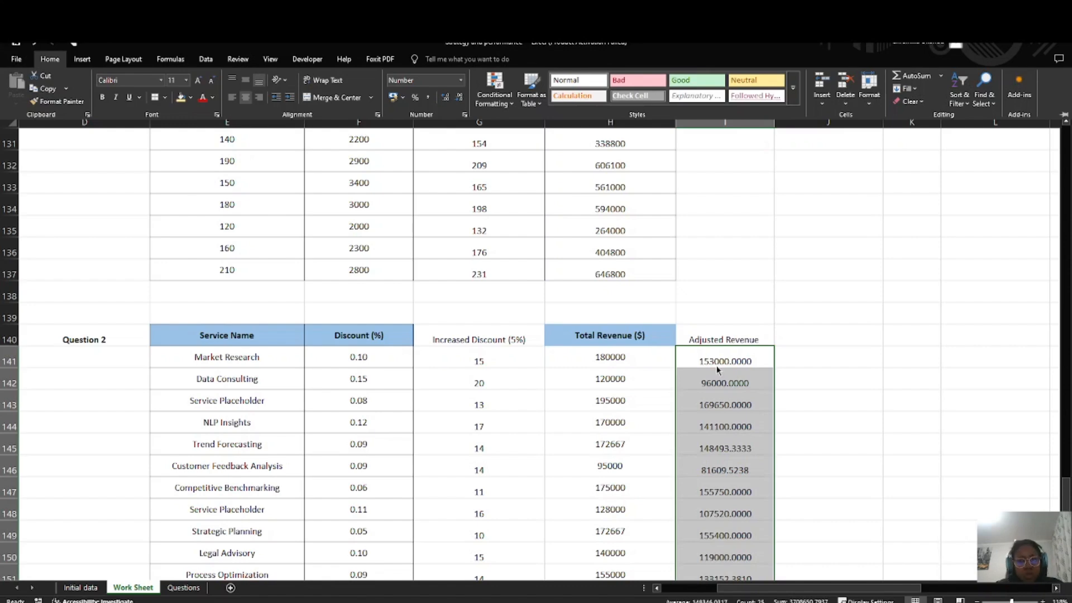
pyautogui.hotkey('ctrl', 'z')
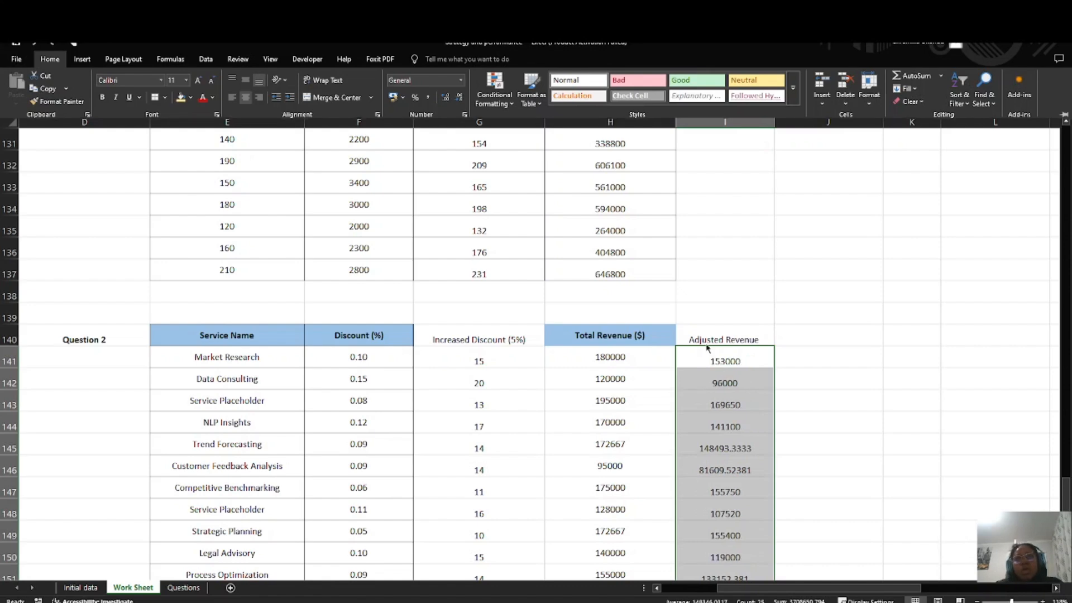
# Step: Format the Adjusted Revenue values in I141:I165 to display as whole numbers without decimal places
pyautogui.moveTo(724, 340); pyautogui.dragTo(776, 578)
pyautogui.click(49, 59)
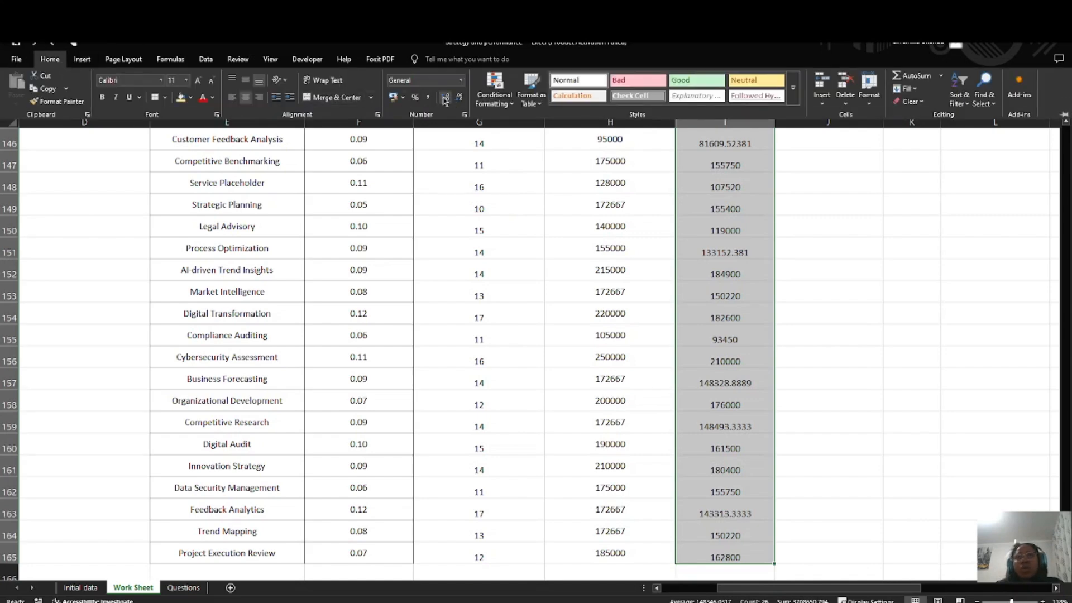
pyautogui.scroll(4, 742, 240)
pyautogui.moveTo(710, 296); pyautogui.dragTo(717, 537)
pyautogui.click(49, 59)
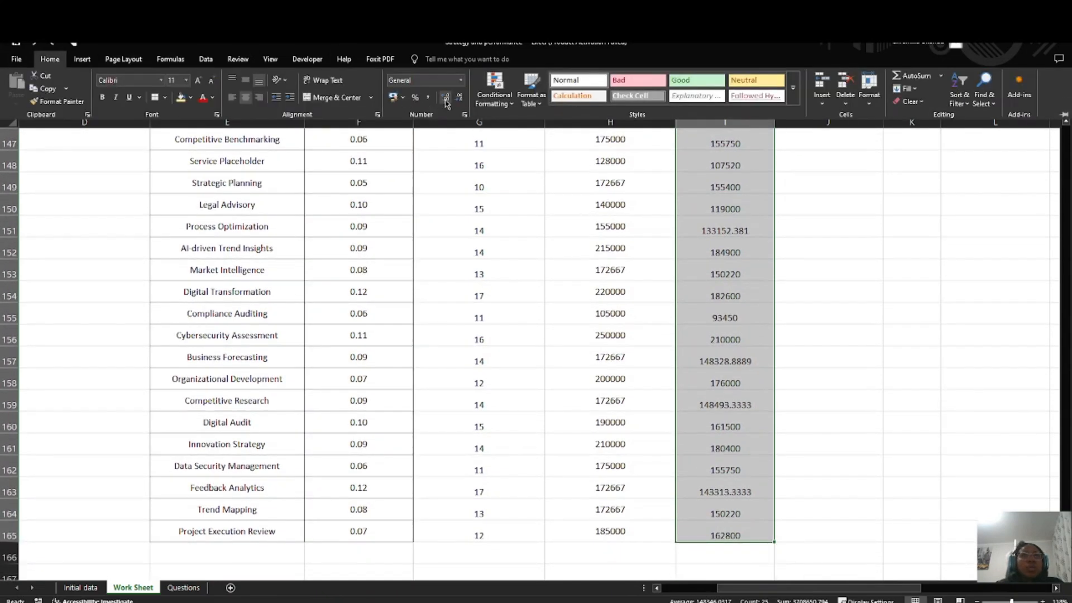
pyautogui.click(447, 102)
pyautogui.click(460, 101)
pyautogui.click(461, 101)
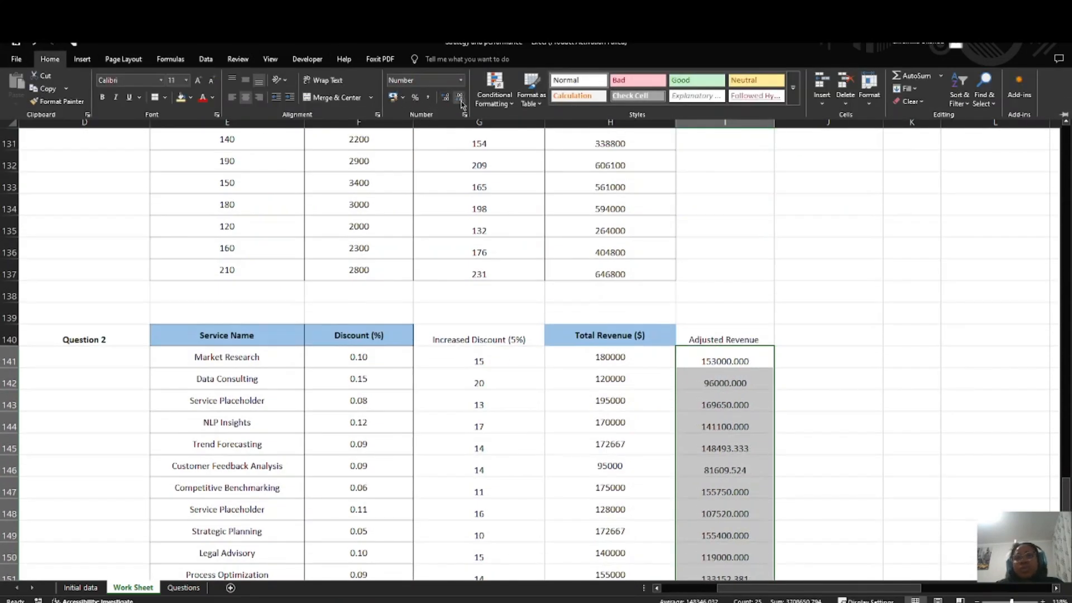
pyautogui.click(460, 102)
pyautogui.click(460, 101)
pyautogui.click(461, 102)
pyautogui.scroll(-5, 709, 337)
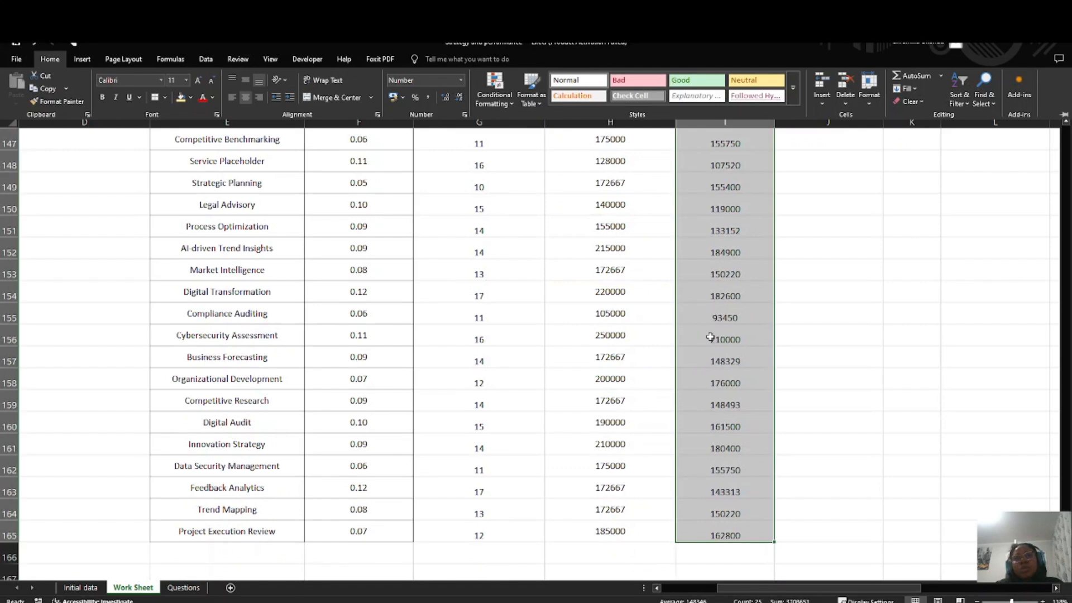
pyautogui.scroll(-3, 709, 337)
pyautogui.click(670, 377)
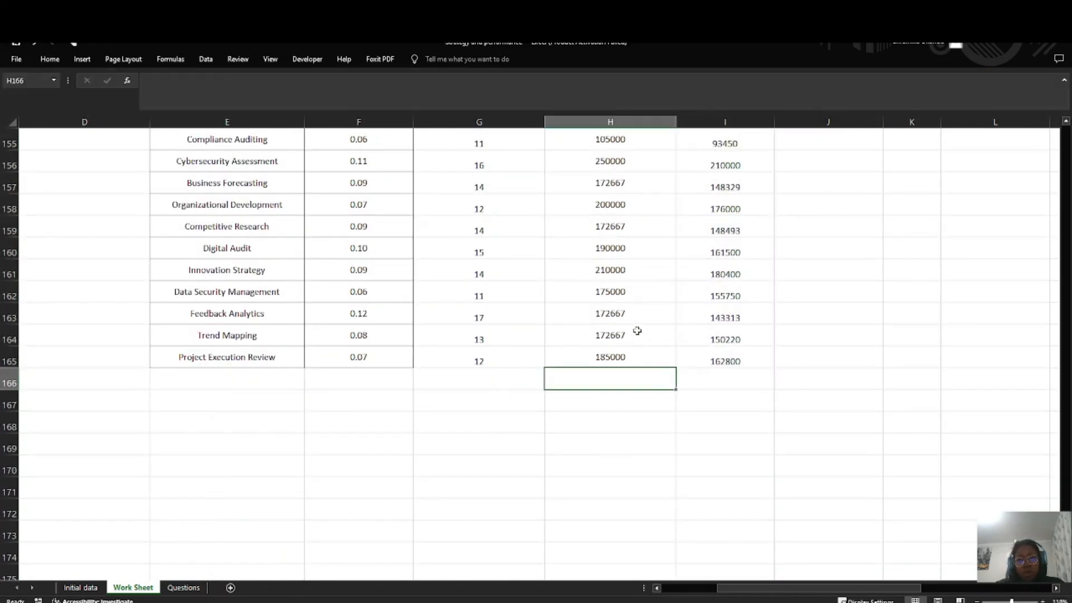
# Step: Apply borders to all cells of the Question 2 table in E140:I165
pyautogui.scroll(7, 637, 331)
pyautogui.moveTo(164, 246); pyautogui.dragTo(698, 493)
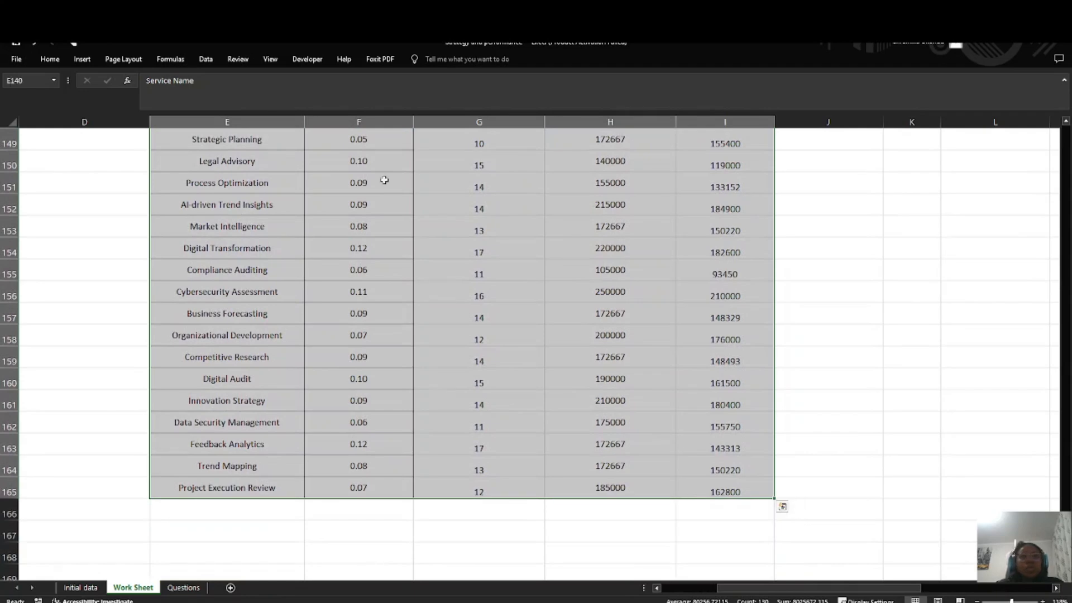
pyautogui.click(50, 59)
pyautogui.scroll(6, 253, 182)
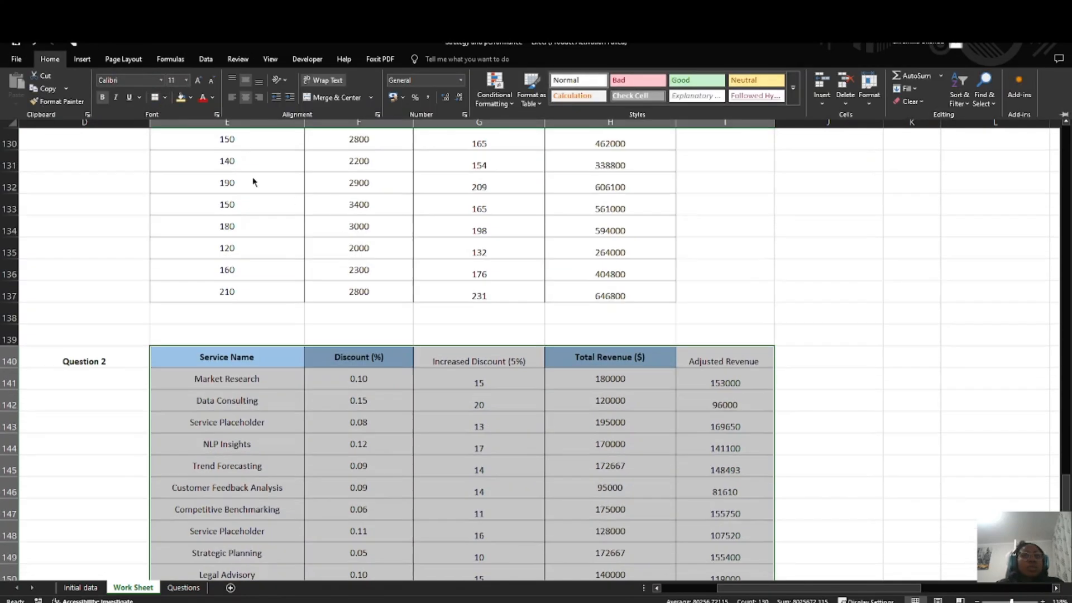
# Step: Fill the Question 2 header row E140:I140 with dark gold, from Service Name through Adjusted Revenue
pyautogui.click(179, 366)
pyautogui.click(178, 362)
pyautogui.moveTo(178, 362); pyautogui.dragTo(538, 358)
pyautogui.click(395, 394)
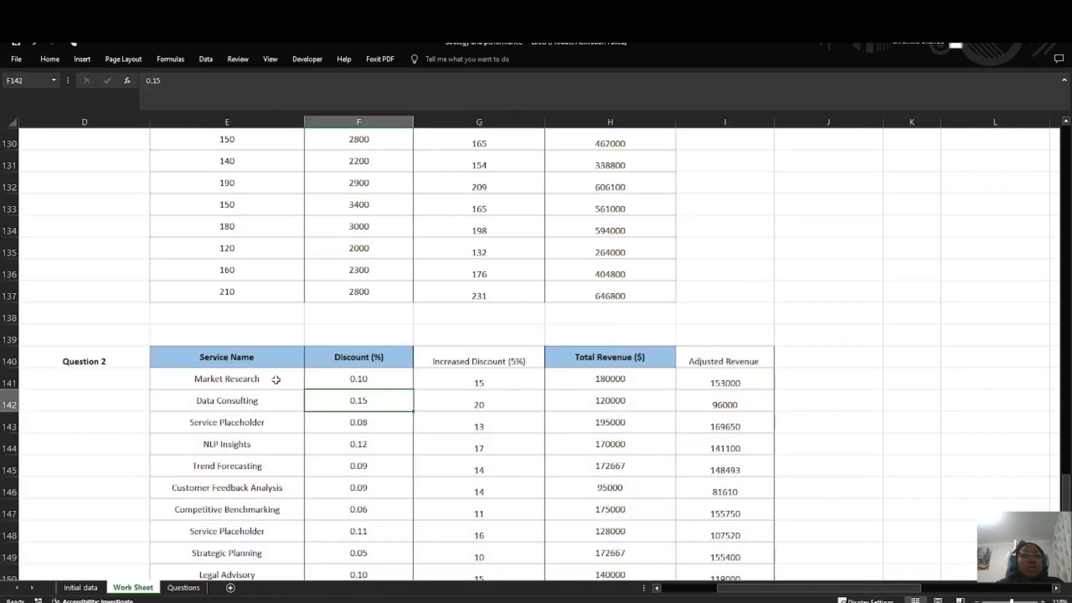
pyautogui.moveTo(168, 360); pyautogui.dragTo(720, 358)
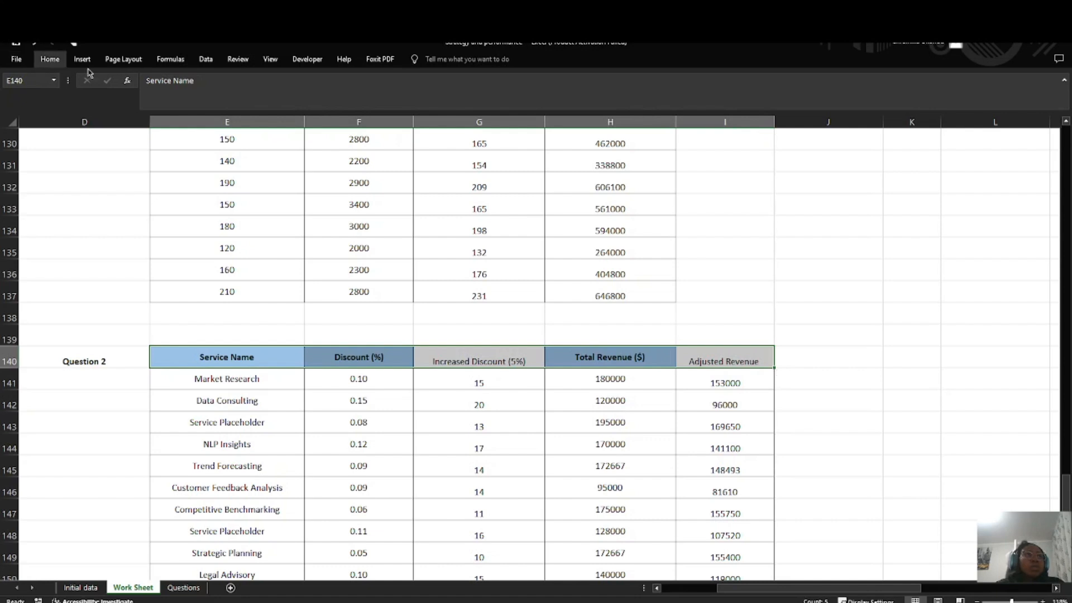
pyautogui.click(50, 59)
pyautogui.click(190, 97)
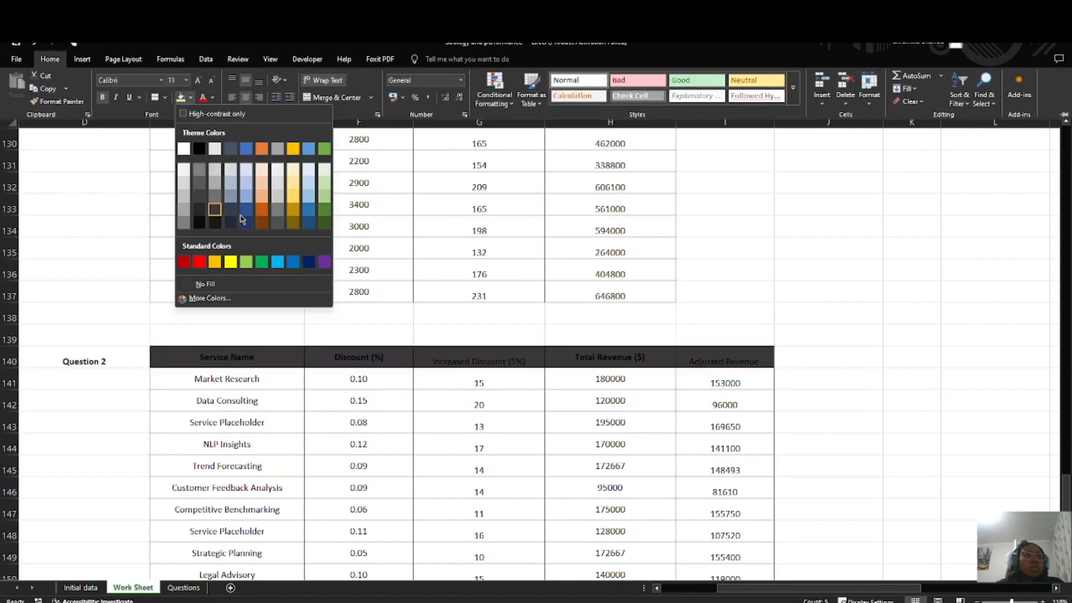
pyautogui.click(299, 213)
# Step: Make every header label in E140:I140 of the Question 2 table bold
pyautogui.click(198, 366)
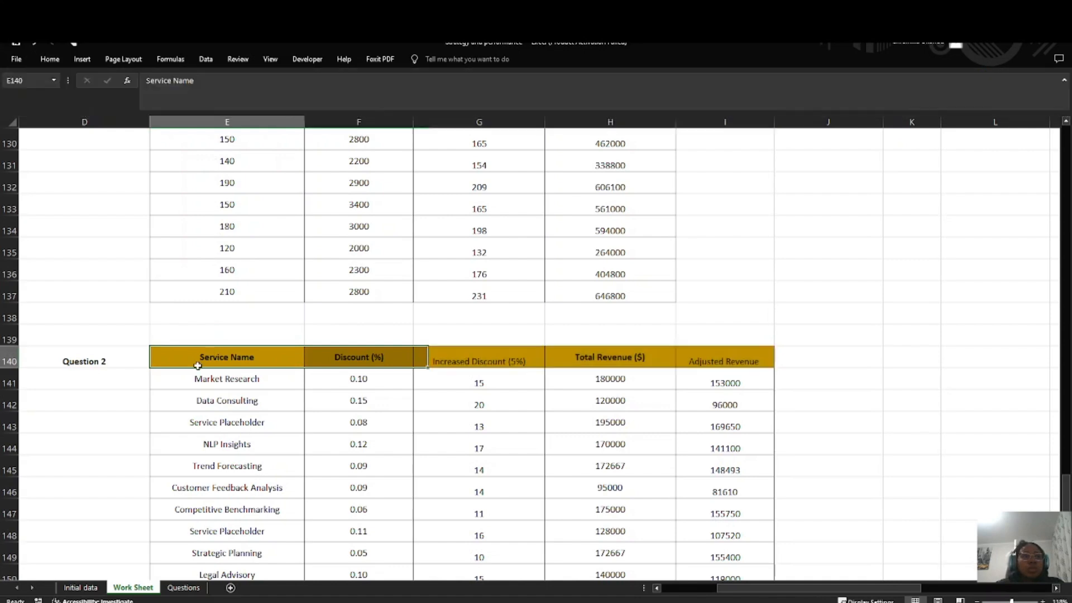
pyautogui.moveTo(199, 329); pyautogui.dragTo(685, 356)
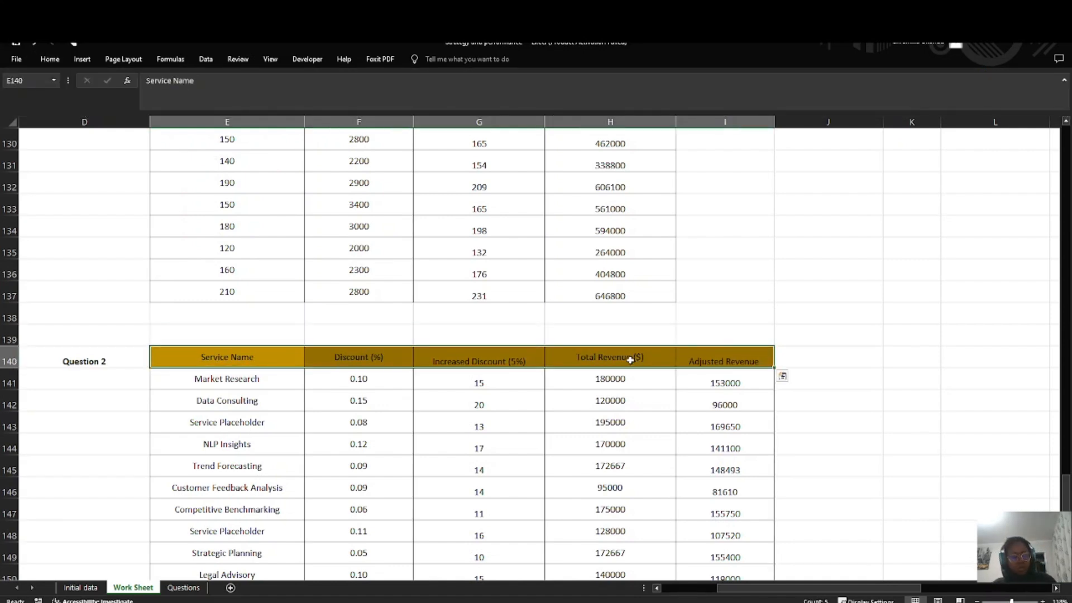
pyautogui.click(566, 378)
# Step: Review the Scenario Analysis questions on the Questions sheet against the Question 2 table, and return to the Work Sheet
pyautogui.scroll(1, 566, 369)
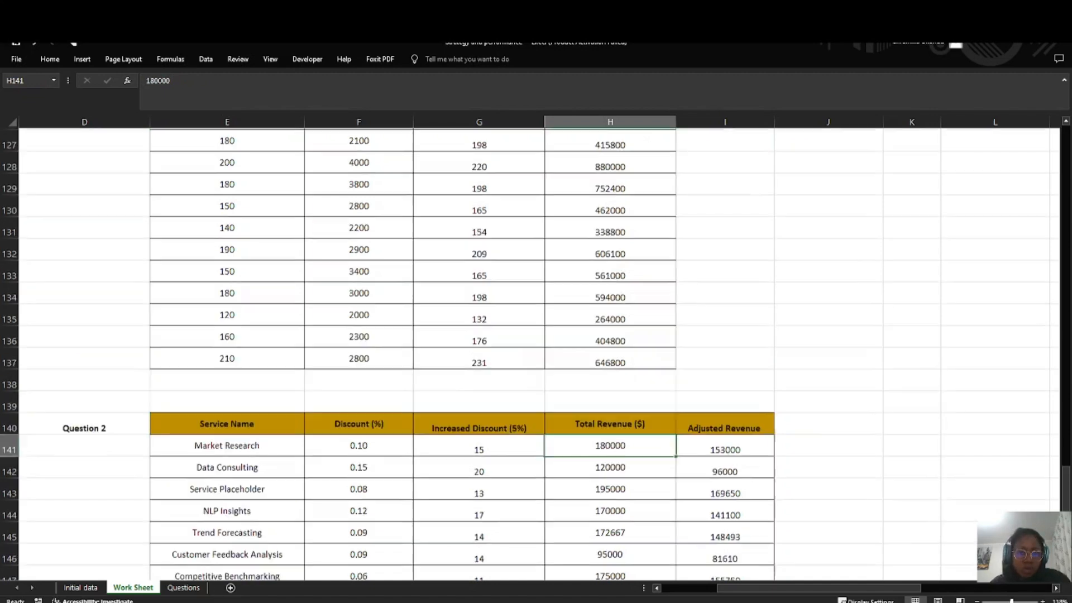
pyautogui.click(184, 588)
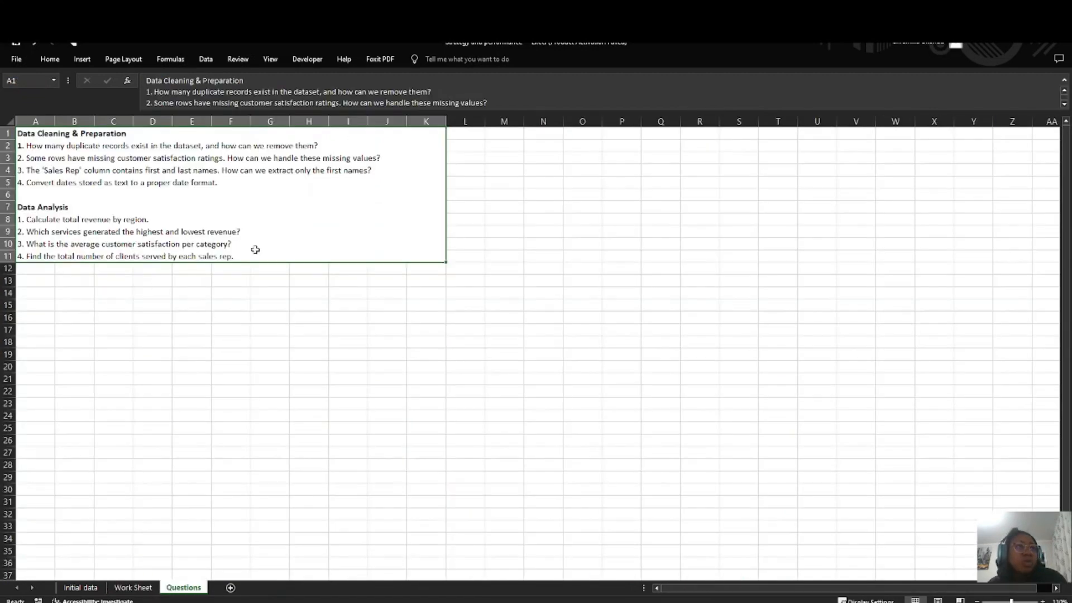
pyautogui.doubleClick(260, 257)
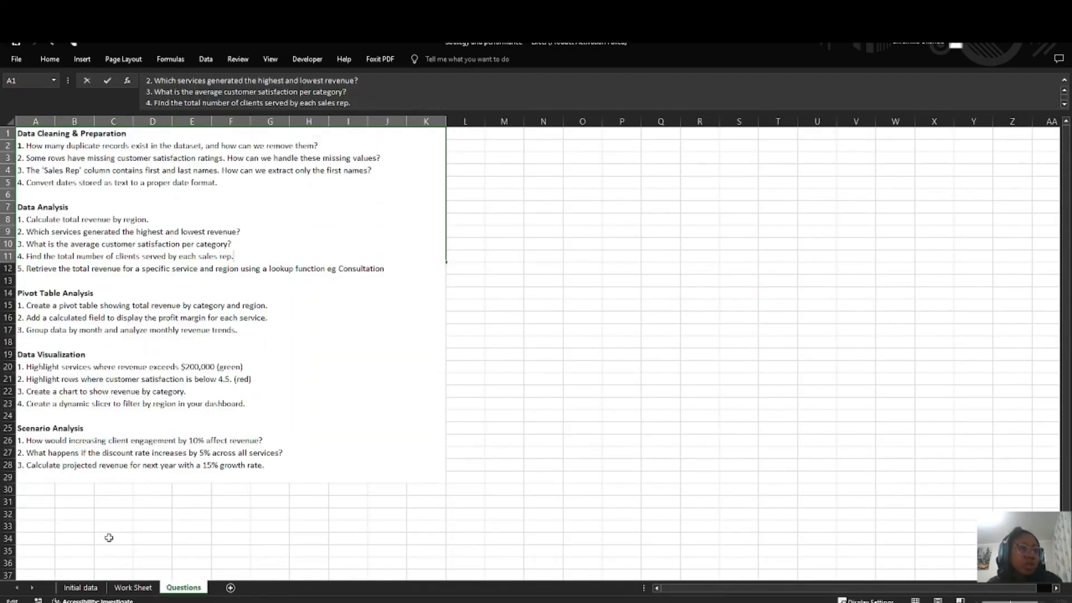
pyautogui.click(132, 588)
pyautogui.scroll(-4, 241, 454)
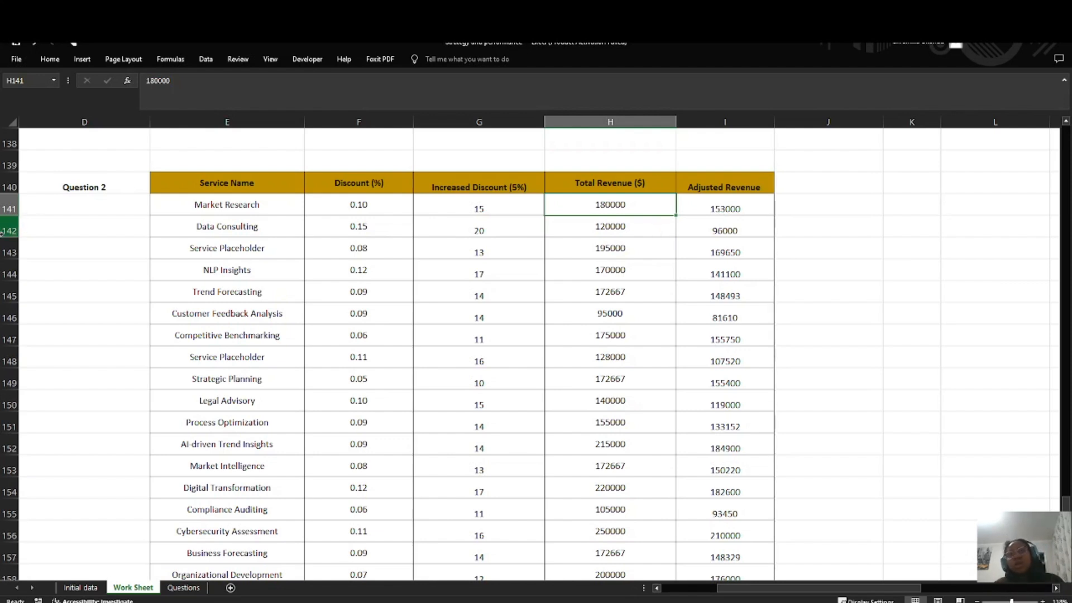
pyautogui.click(184, 587)
pyautogui.doubleClick(331, 247)
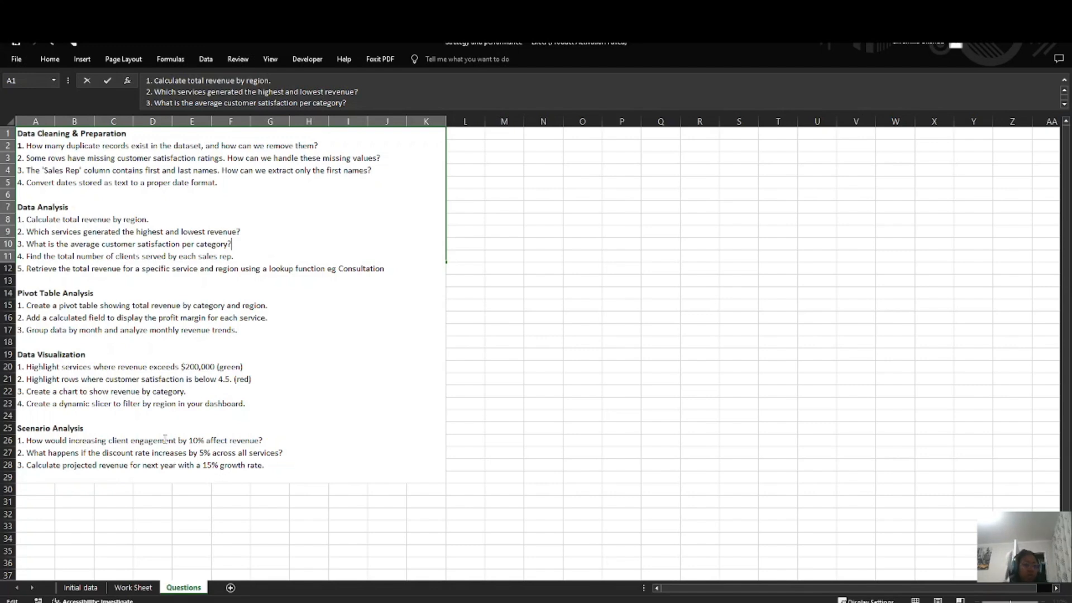
pyautogui.click(133, 587)
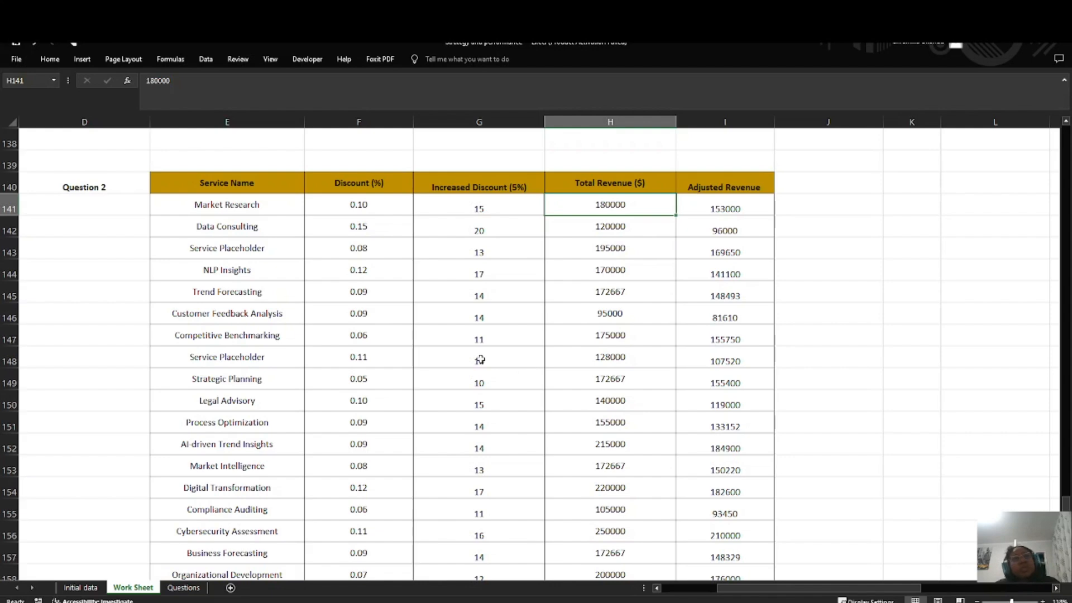
# Step: Enter the label Question 3 in D167 below the Question 2 table
pyautogui.scroll(-7, 480, 359)
pyautogui.scroll(4, 184, 311)
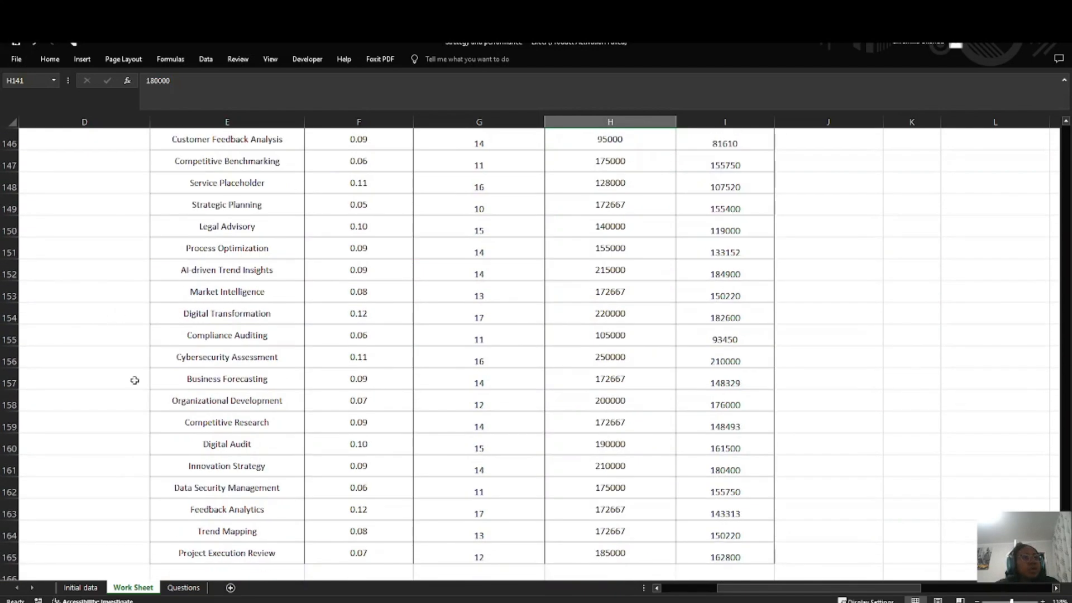
pyautogui.scroll(-4, 134, 381)
pyautogui.doubleClick(88, 337)
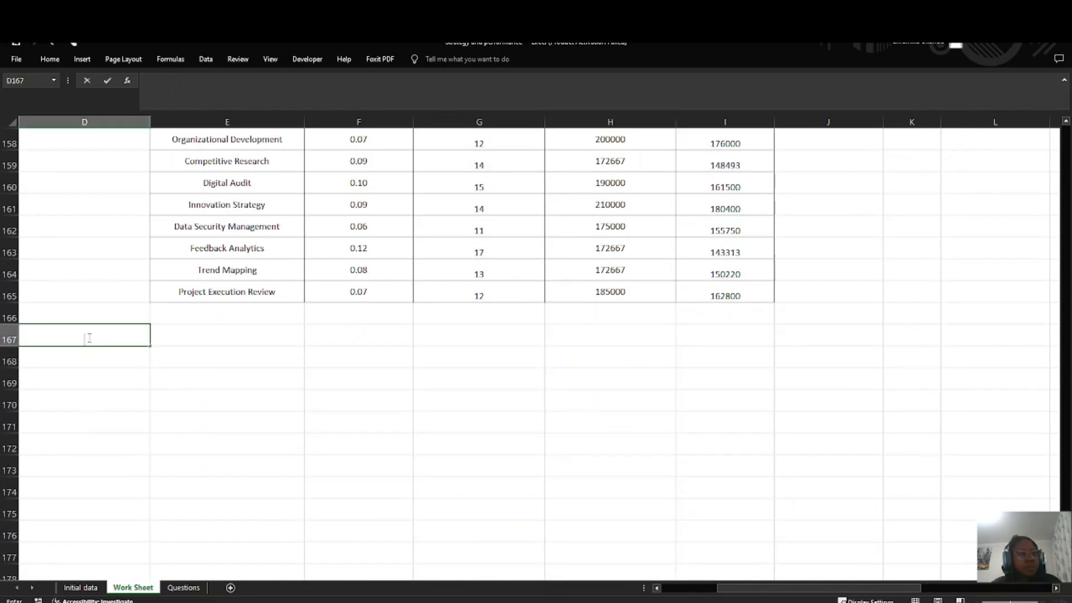
pyautogui.write('Question 3')
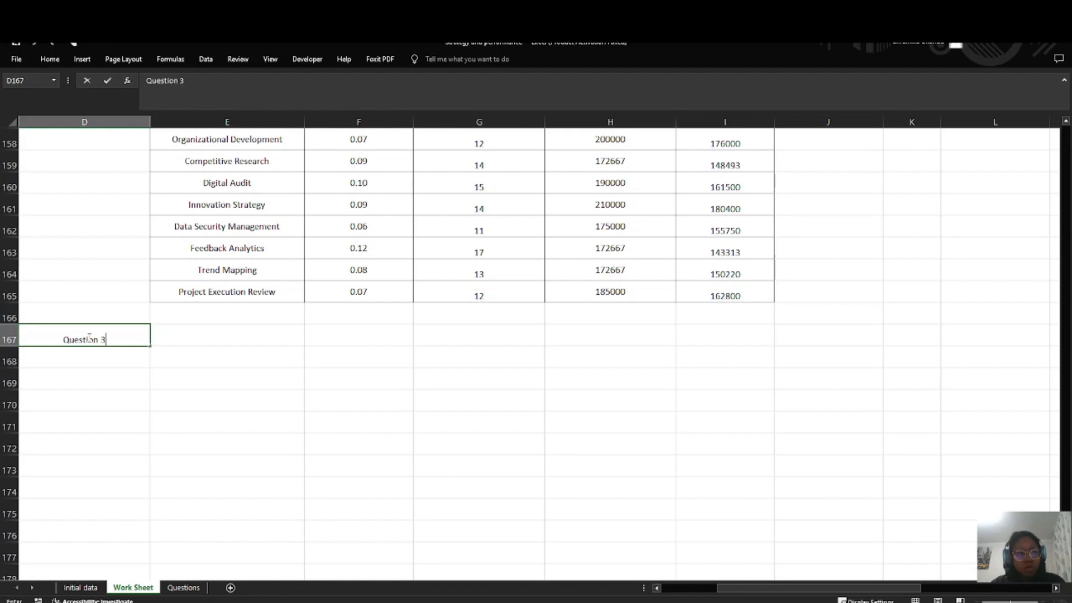
pyautogui.click(232, 335)
# Step: Try to copy the Total Revenue ($) column H140:H165 into the Question 3 area at E167
pyautogui.scroll(1, 567, 402)
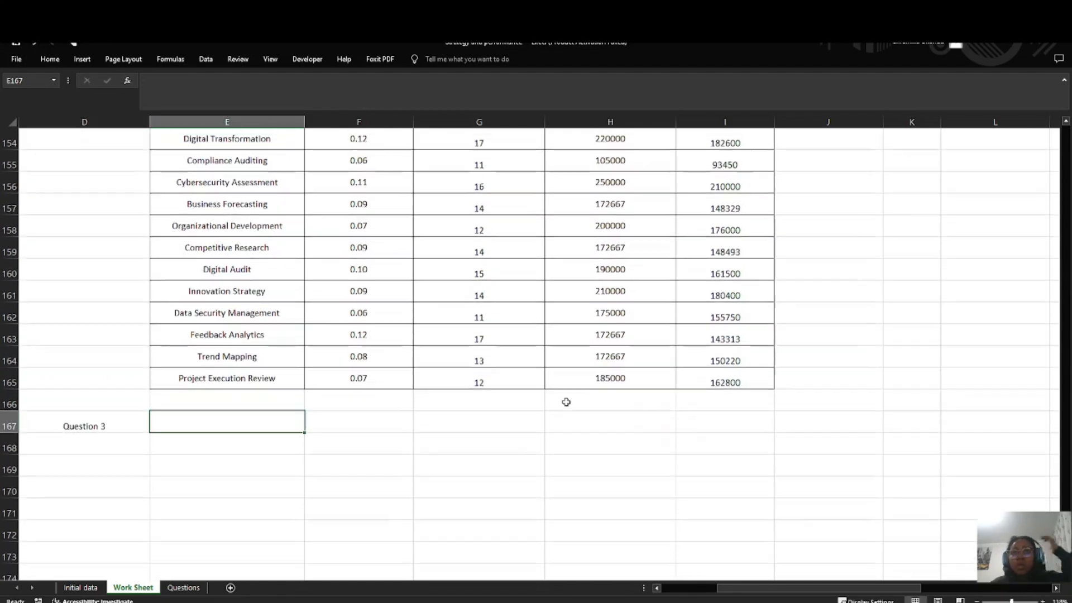
pyautogui.scroll(5, 566, 402)
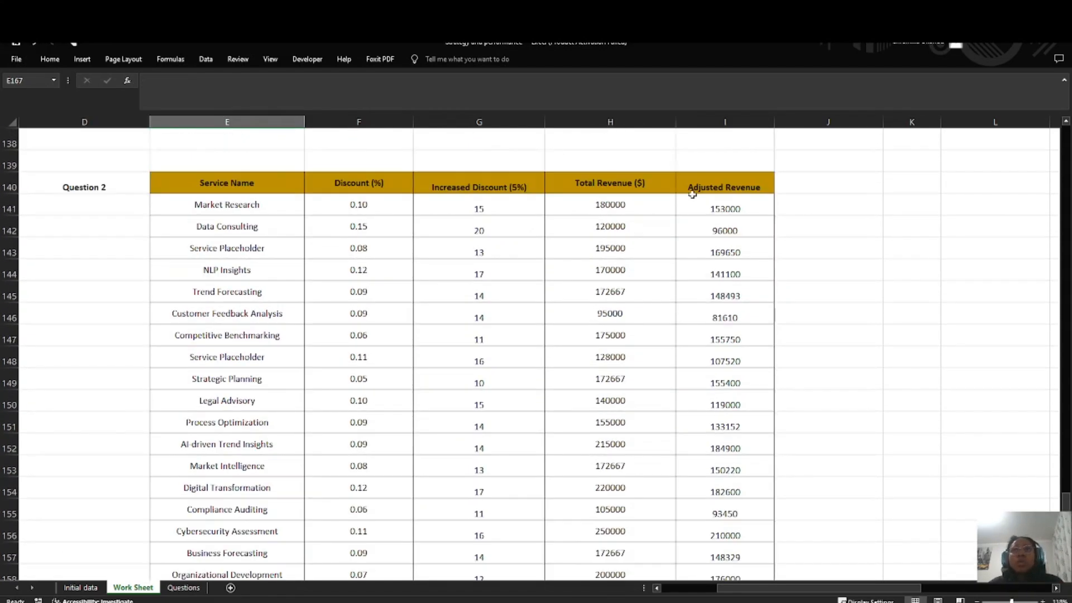
pyautogui.moveTo(620, 185); pyautogui.dragTo(645, 578)
pyautogui.moveTo(574, 397); pyautogui.dragTo(578, 382)
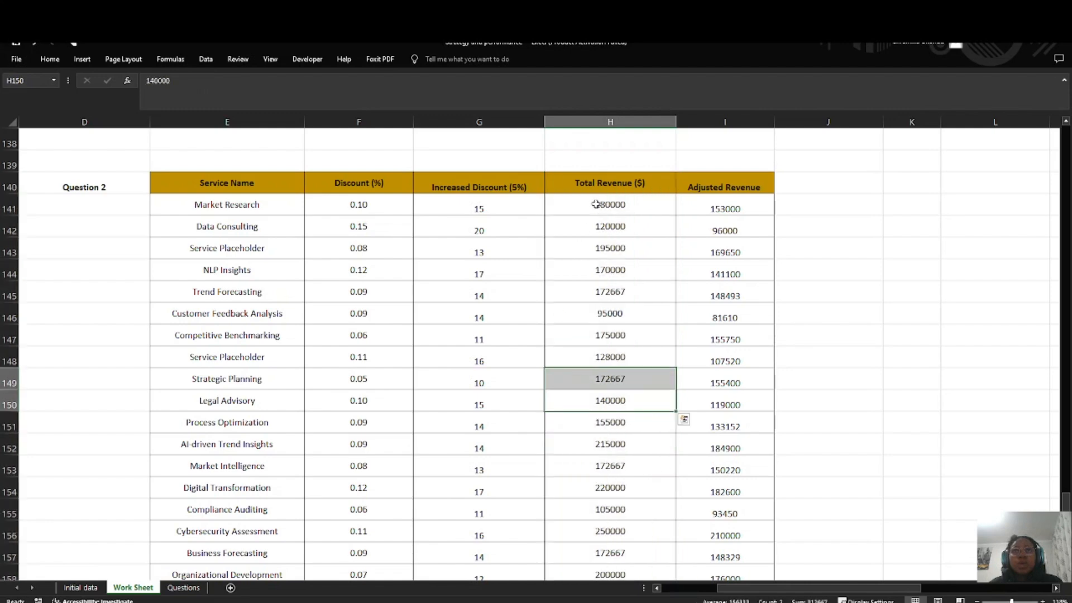
pyautogui.moveTo(599, 186); pyautogui.dragTo(615, 531)
pyautogui.hotkey('ctrl', 'c')
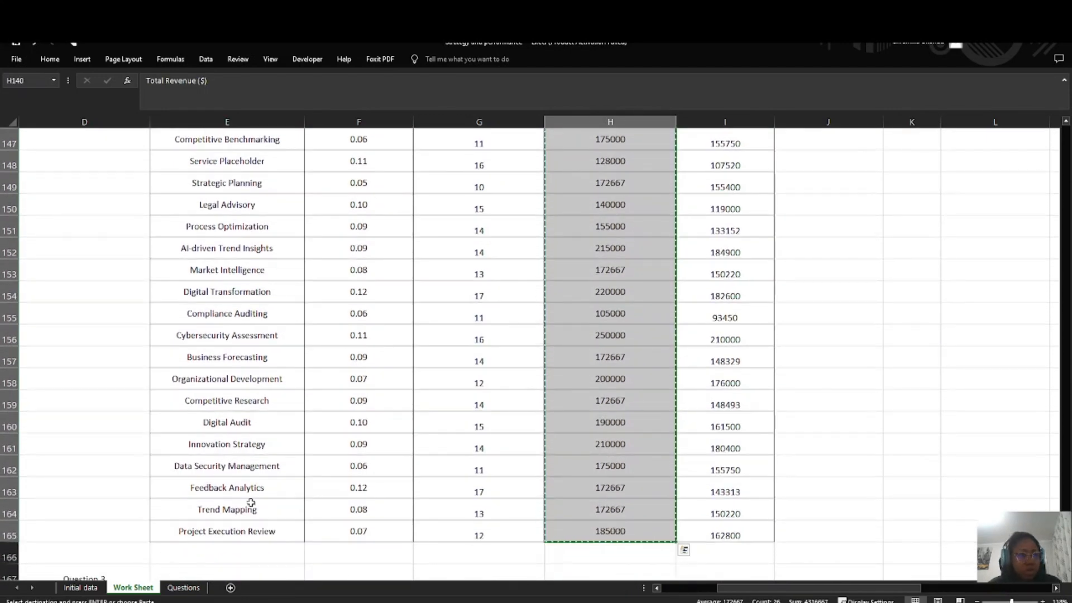
pyautogui.scroll(-1, 251, 503)
pyautogui.click(209, 490)
pyautogui.doubleClick(205, 492)
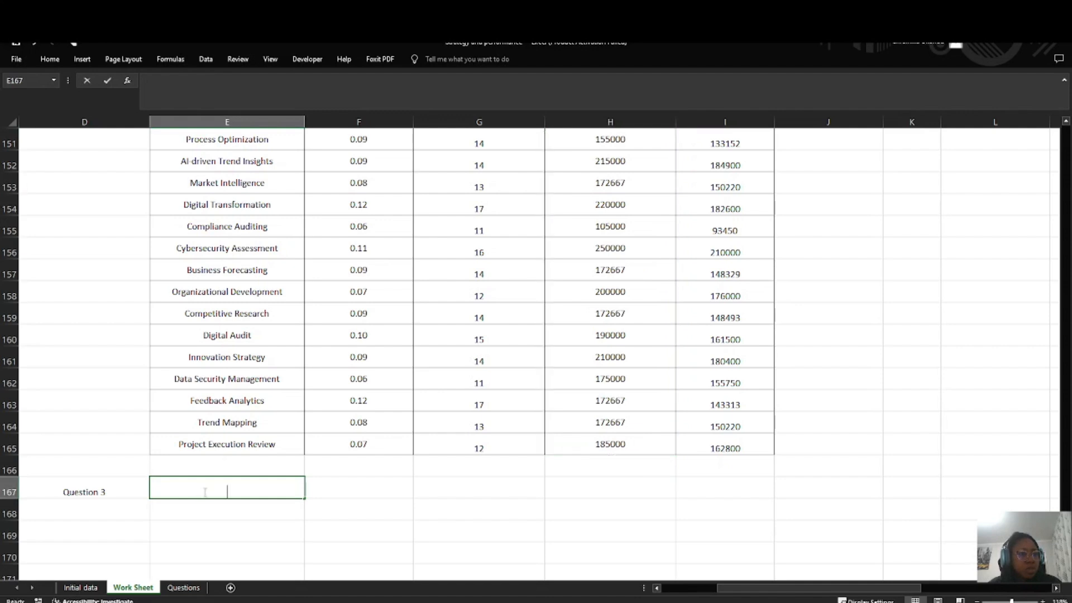
pyautogui.press('Tab')
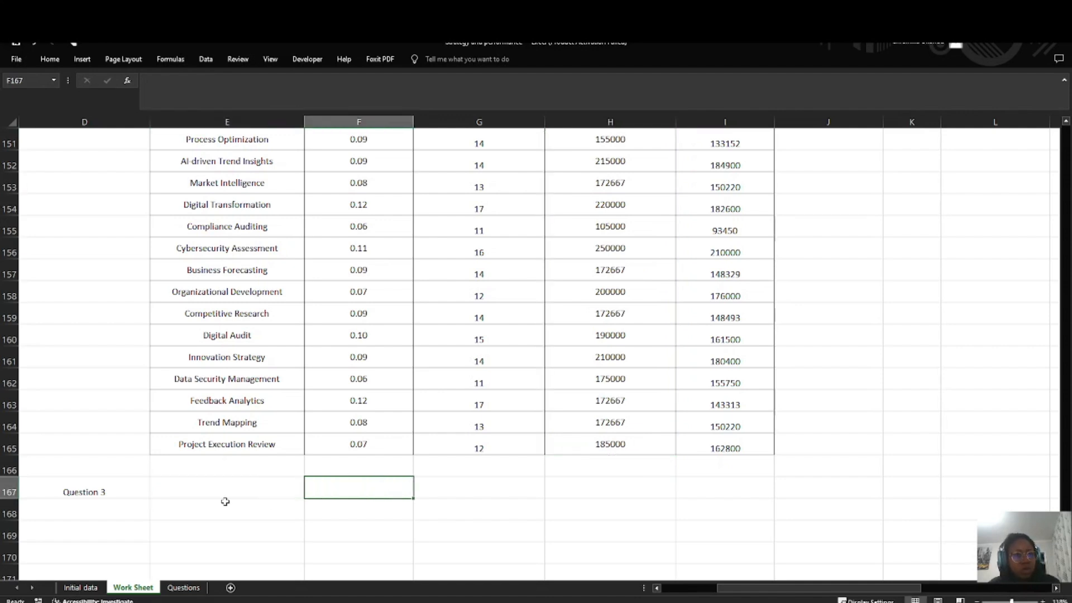
pyautogui.press('Return')
pyautogui.press('Up')
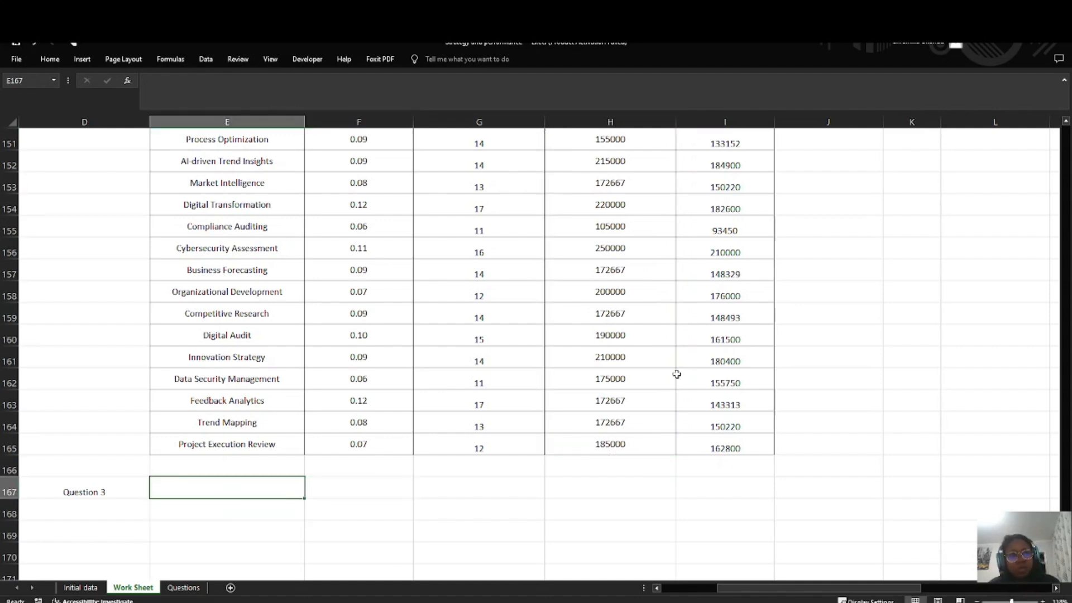
# Step: Copy the Total Revenue ($) column with its header from H140:H165 and paste it at E167 beside Question 3
pyautogui.scroll(4, 677, 374)
pyautogui.moveTo(618, 162); pyautogui.dragTo(647, 581)
pyautogui.moveTo(600, 378); pyautogui.dragTo(586, 555)
pyautogui.scroll(8, 585, 312)
pyautogui.scroll(-3, 592, 335)
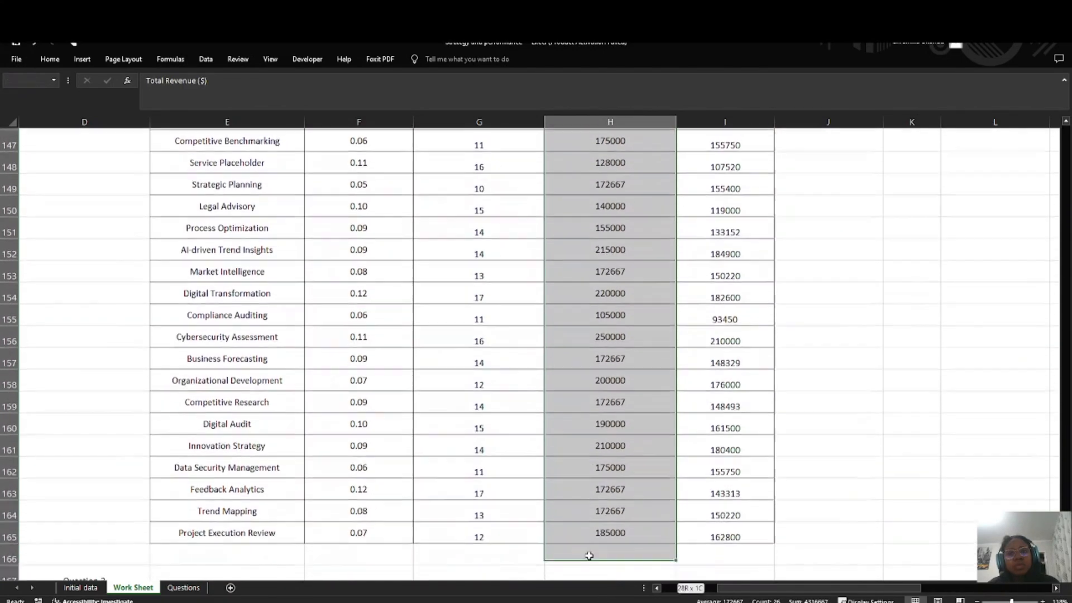
pyautogui.hotkey('ctrl', 'c')
pyautogui.scroll(-4, 299, 431)
pyautogui.click(199, 313)
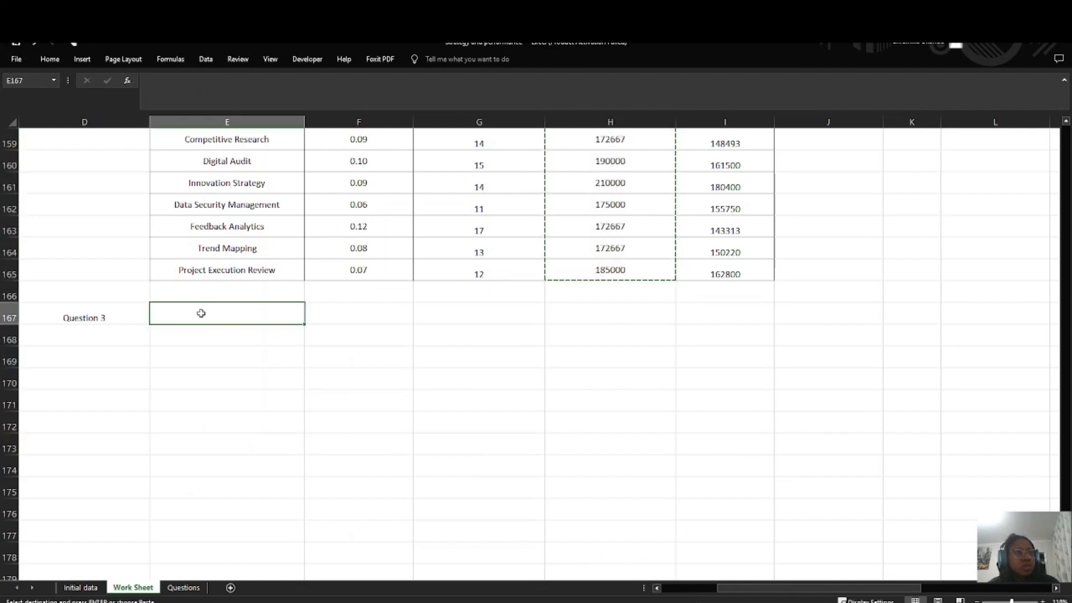
pyautogui.hotkey('ctrl', 'v')
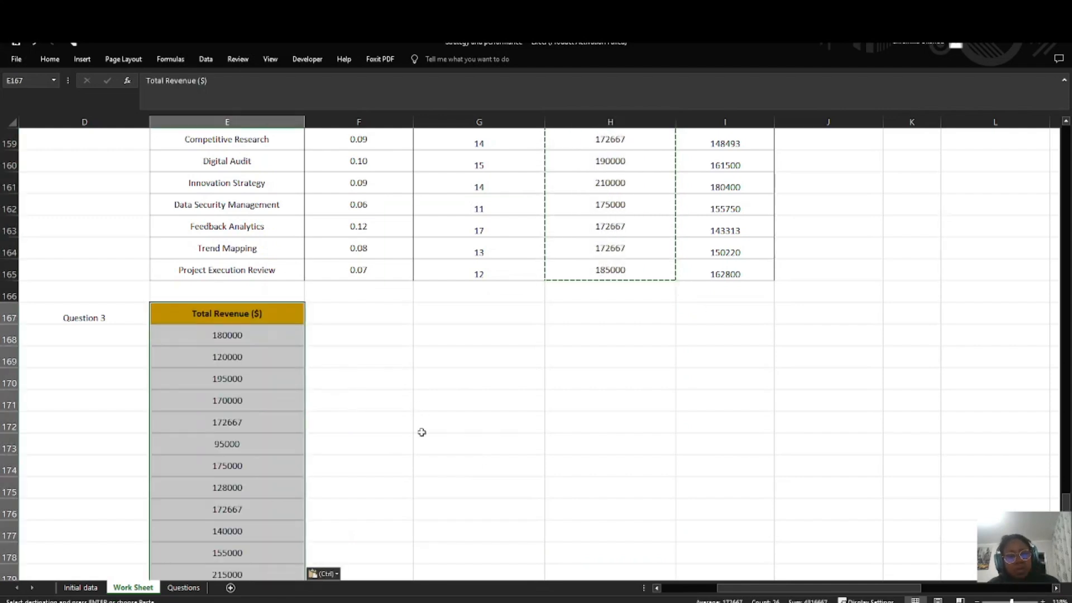
pyautogui.click(359, 363)
pyautogui.click(341, 305)
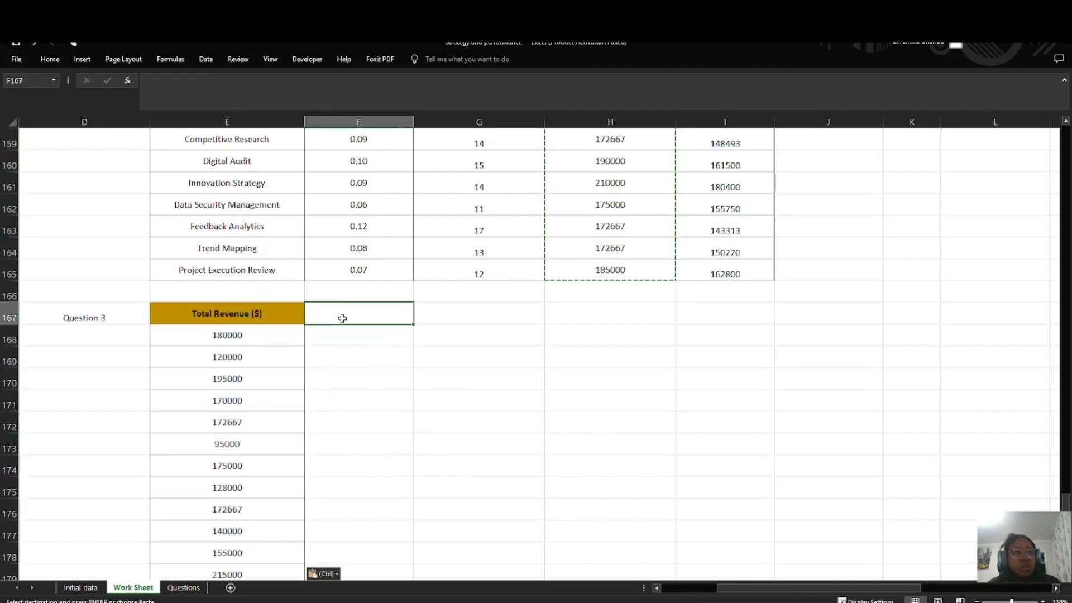
# Step: Enter a Projected Revenue (15%) header in F167, checking the growth rate on the Questions sheet
pyautogui.doubleClick(343, 318)
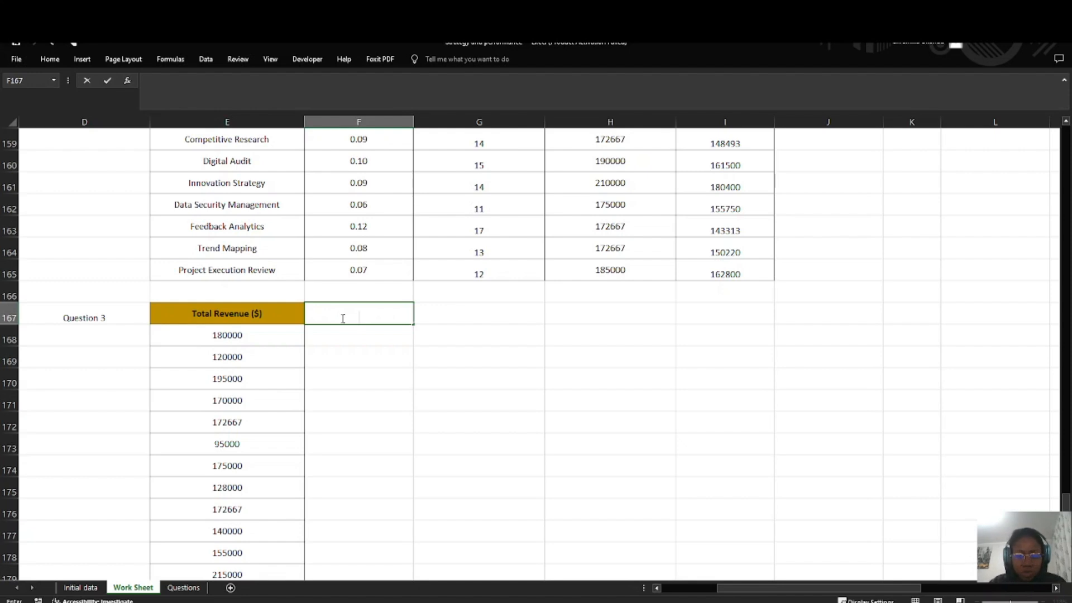
pyautogui.write('P')
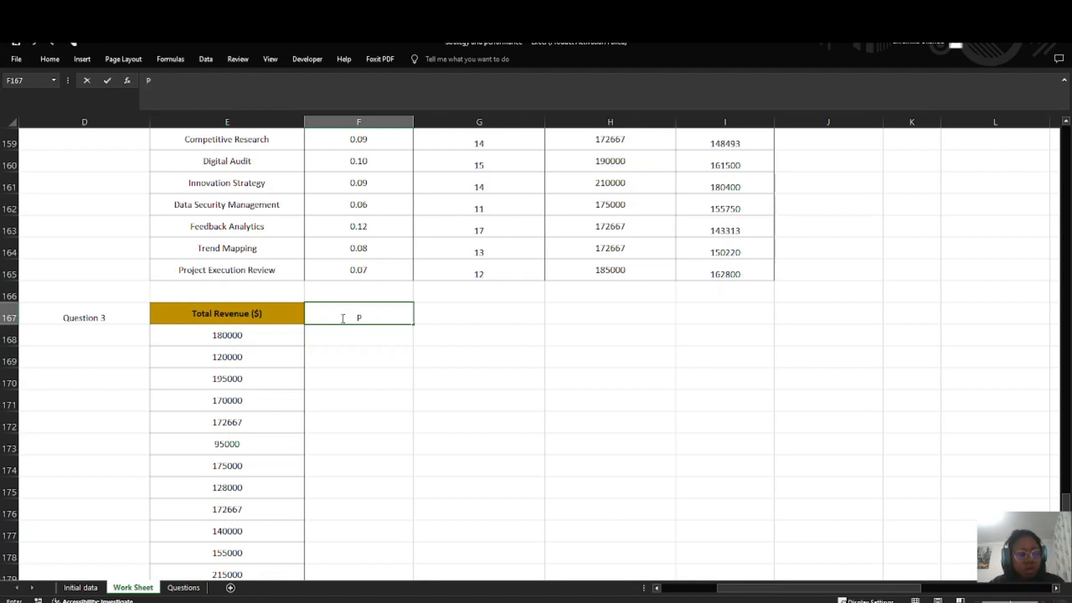
pyautogui.write('rojected Re')
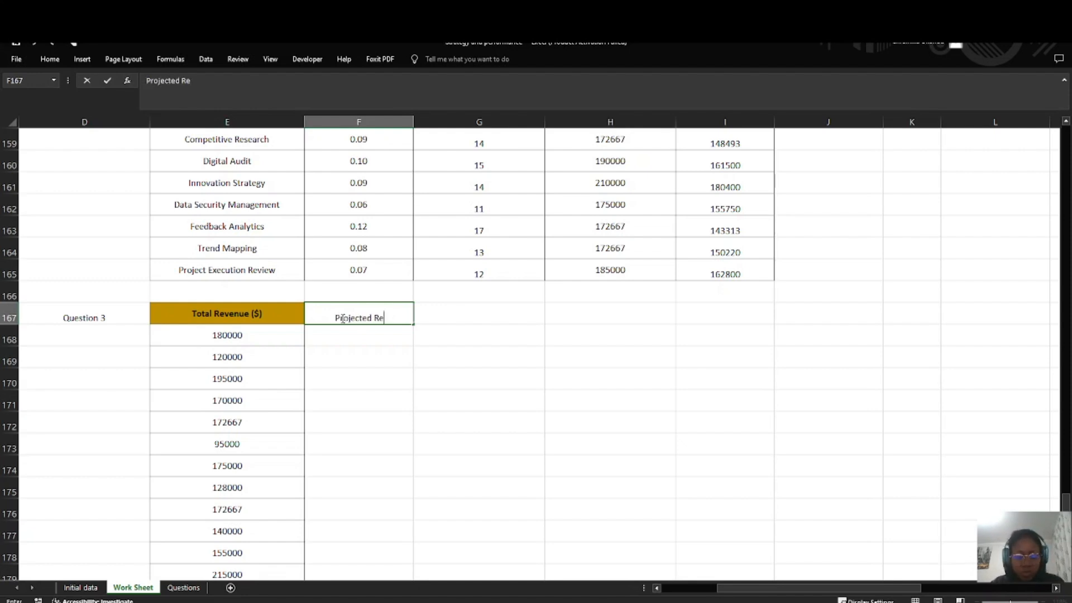
pyautogui.write('enue (')
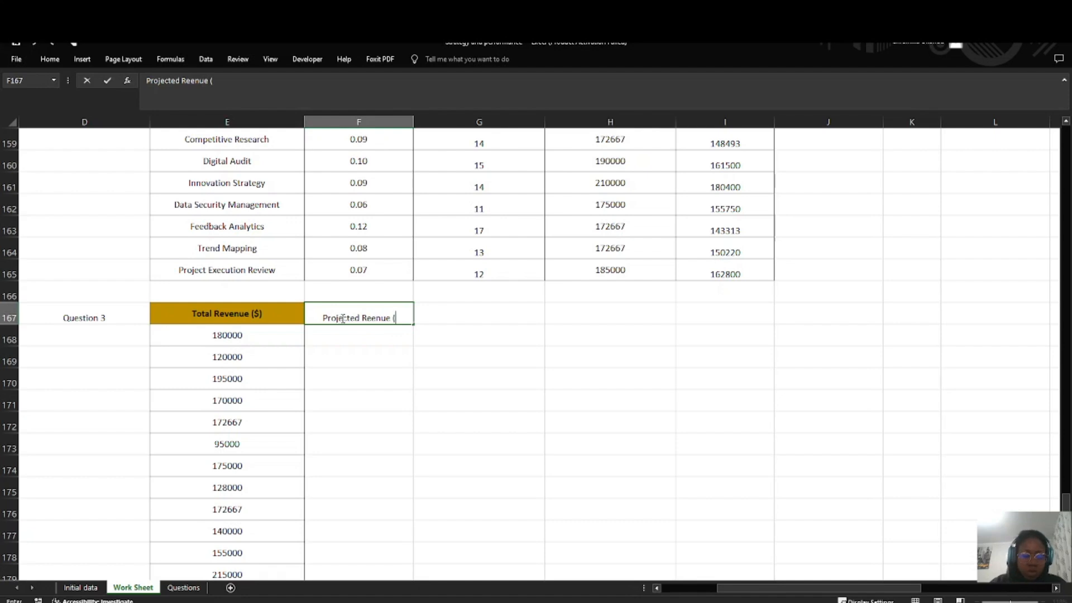
pyautogui.write('1')
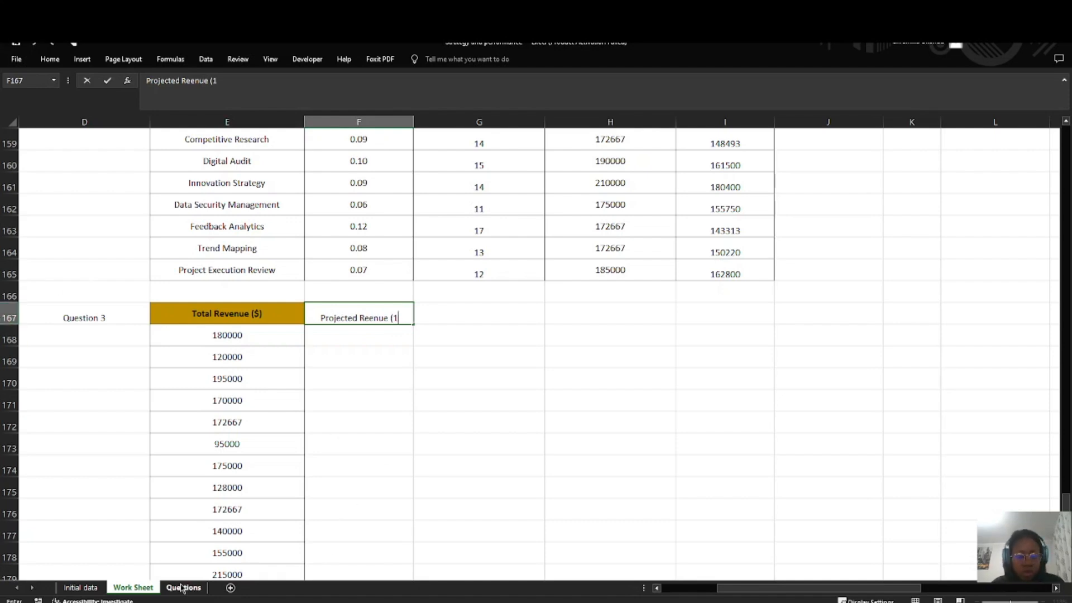
pyautogui.write('5%')
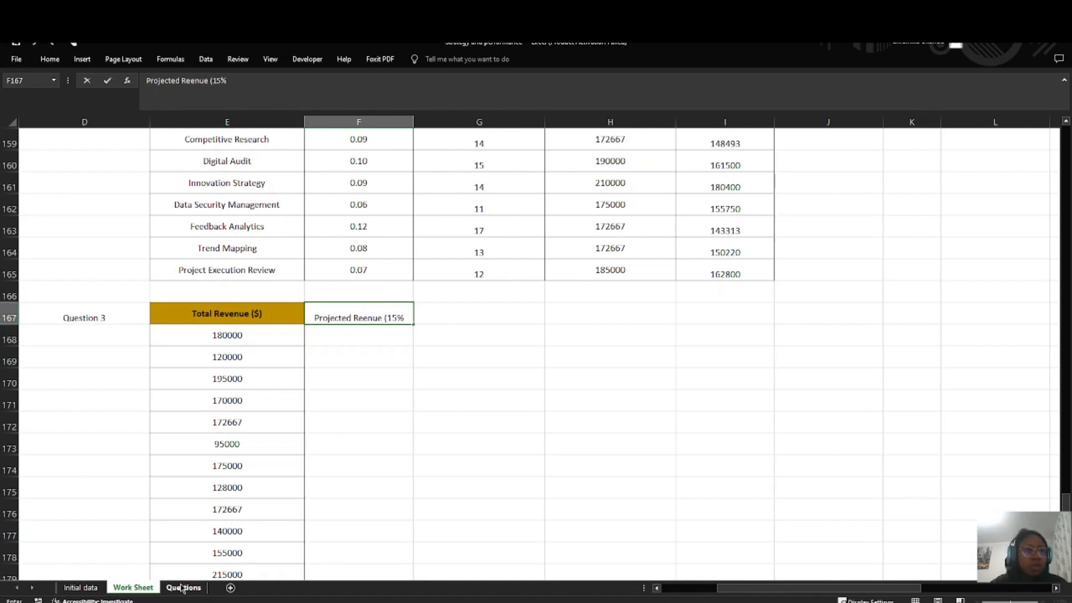
pyautogui.click(183, 588)
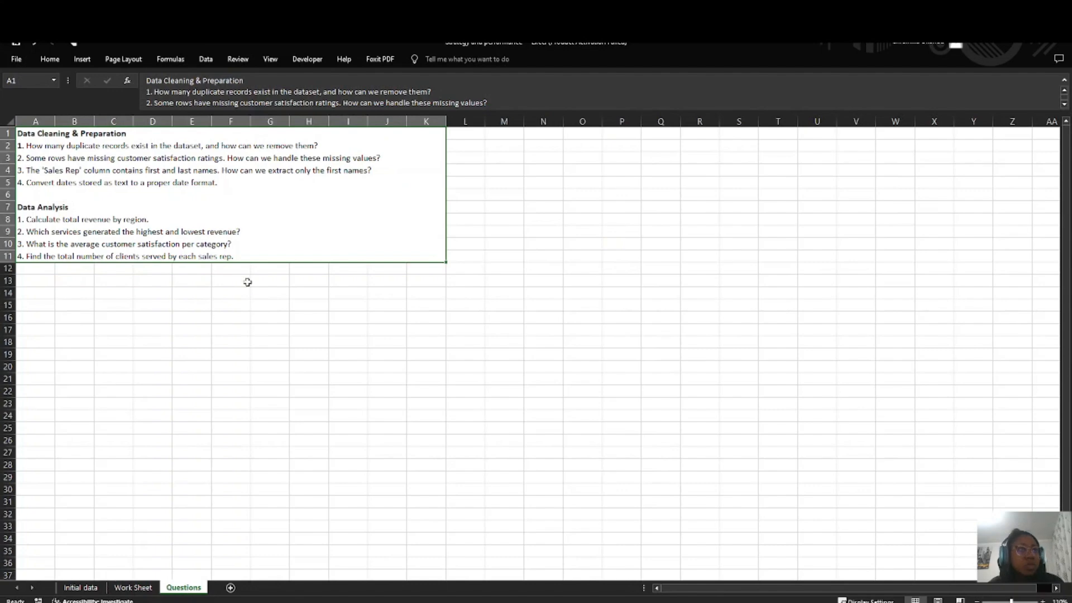
pyautogui.doubleClick(264, 256)
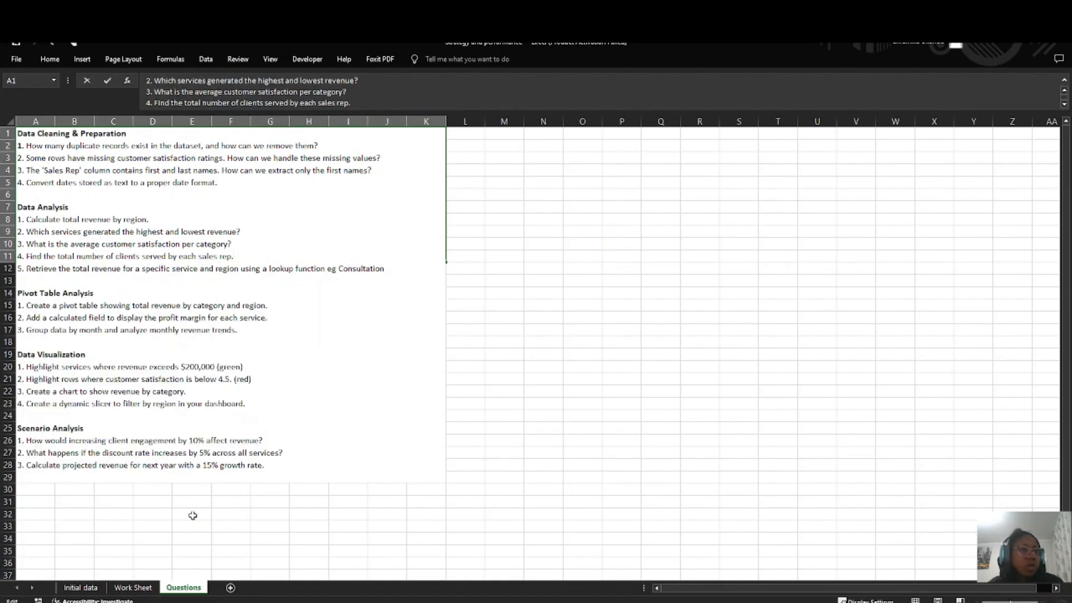
pyautogui.click(133, 587)
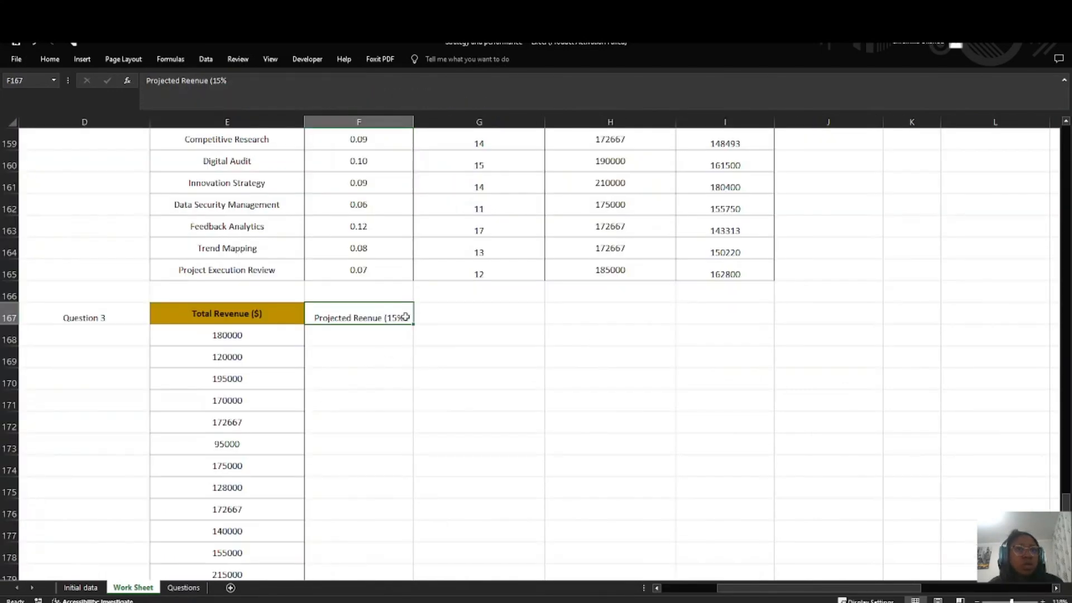
pyautogui.doubleClick(403, 317)
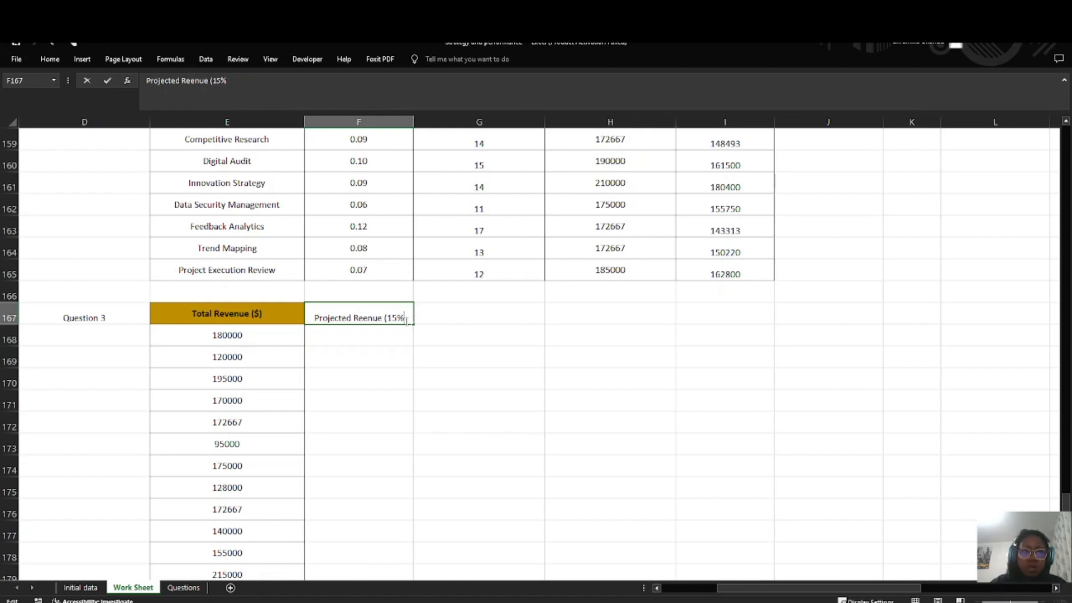
pyautogui.write(')')
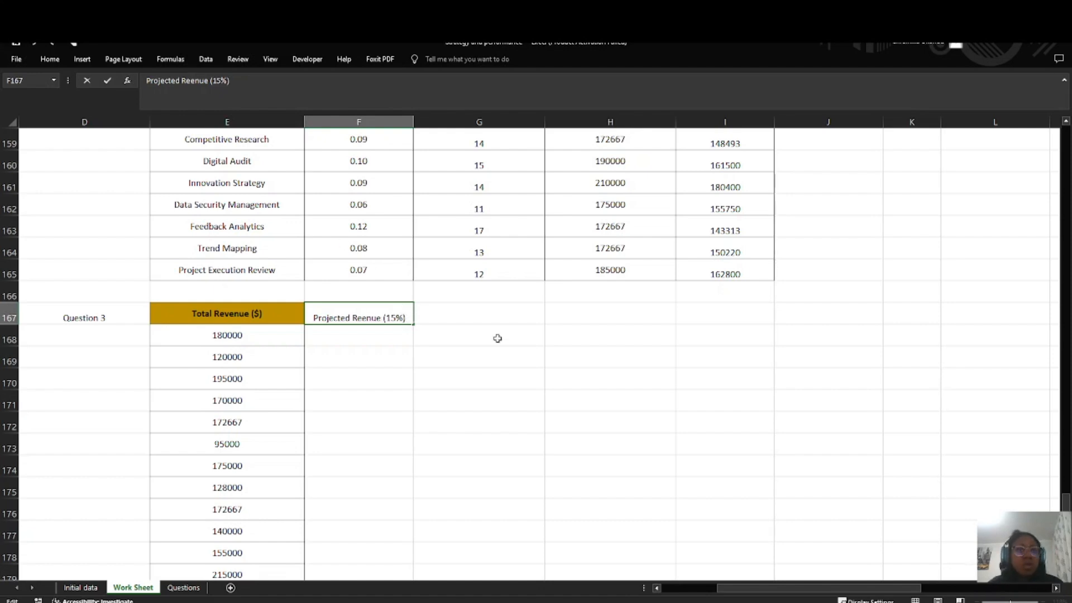
# Step: Check the discount rate and growth rate wording in the Scenario Analysis questions on the Questions sheet, and return to the Work Sheet
pyautogui.click(184, 587)
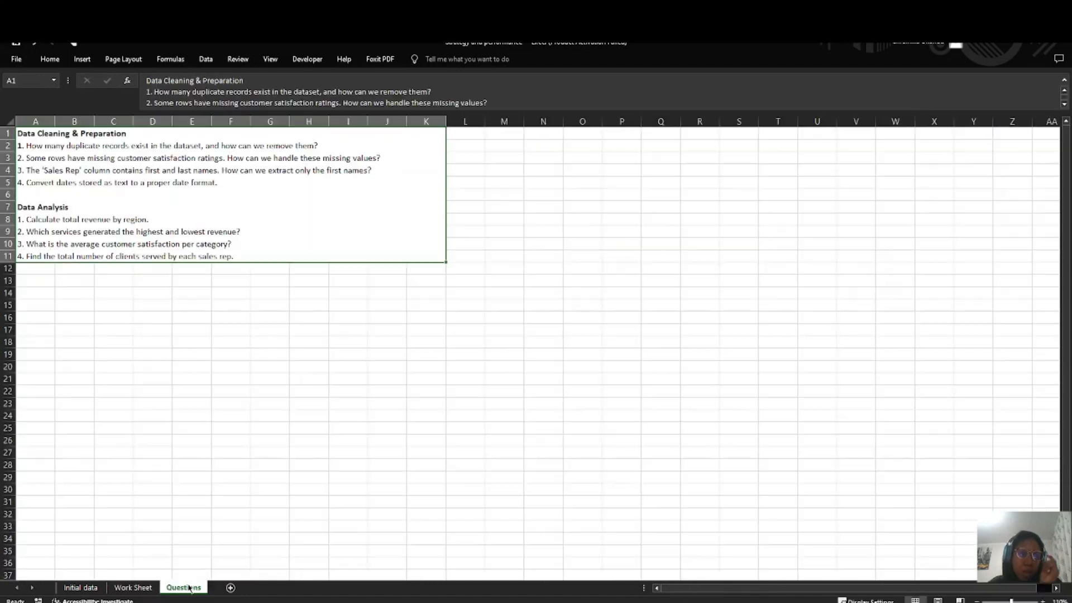
pyautogui.doubleClick(301, 241)
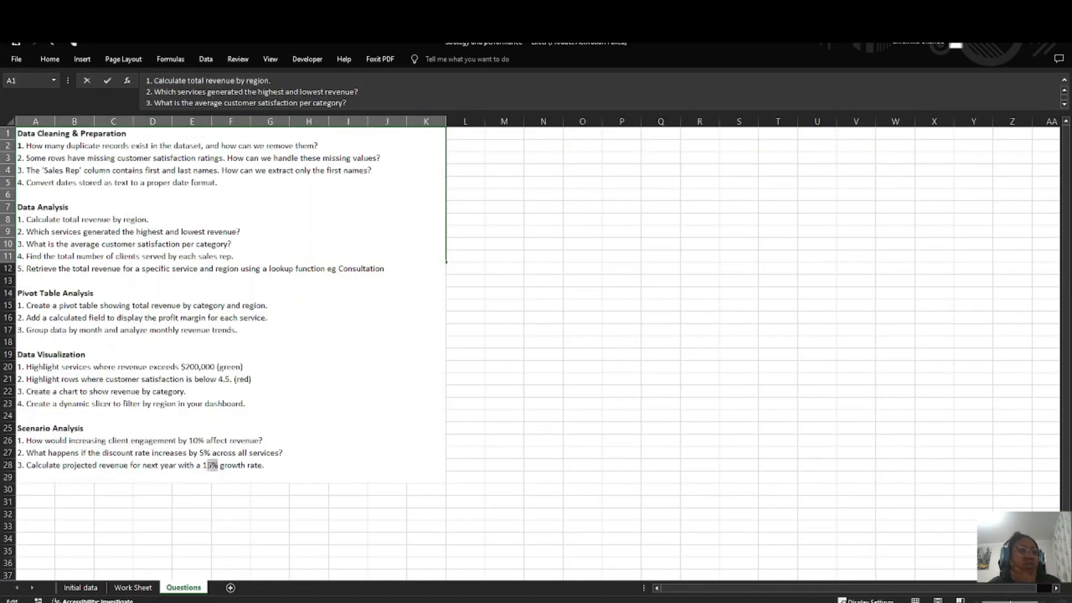
pyautogui.click(200, 453)
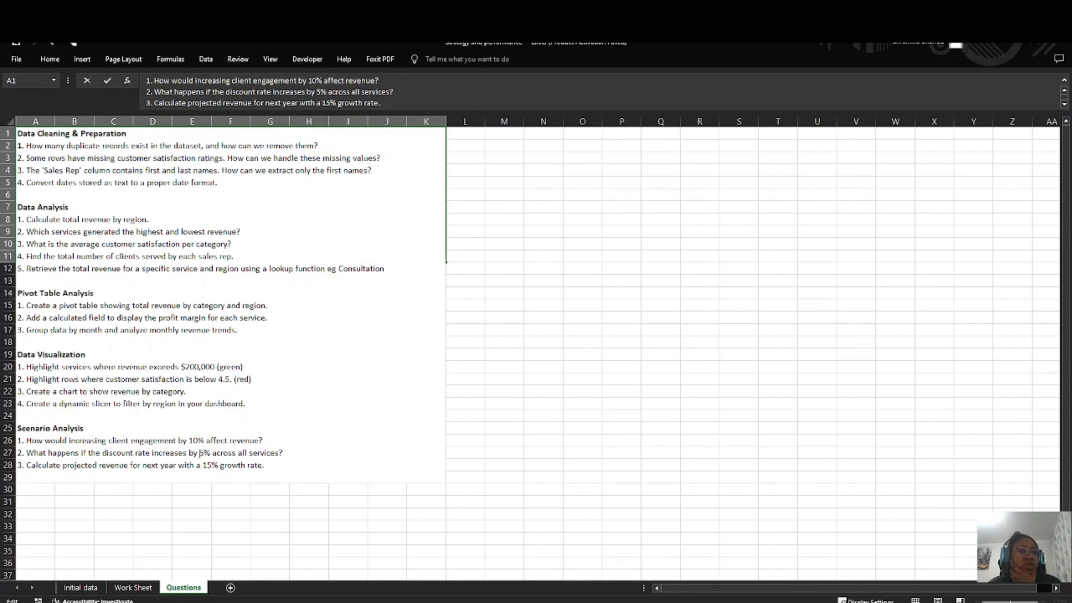
pyautogui.moveTo(204, 454); pyautogui.dragTo(218, 465)
pyautogui.click(205, 465)
pyautogui.click(133, 587)
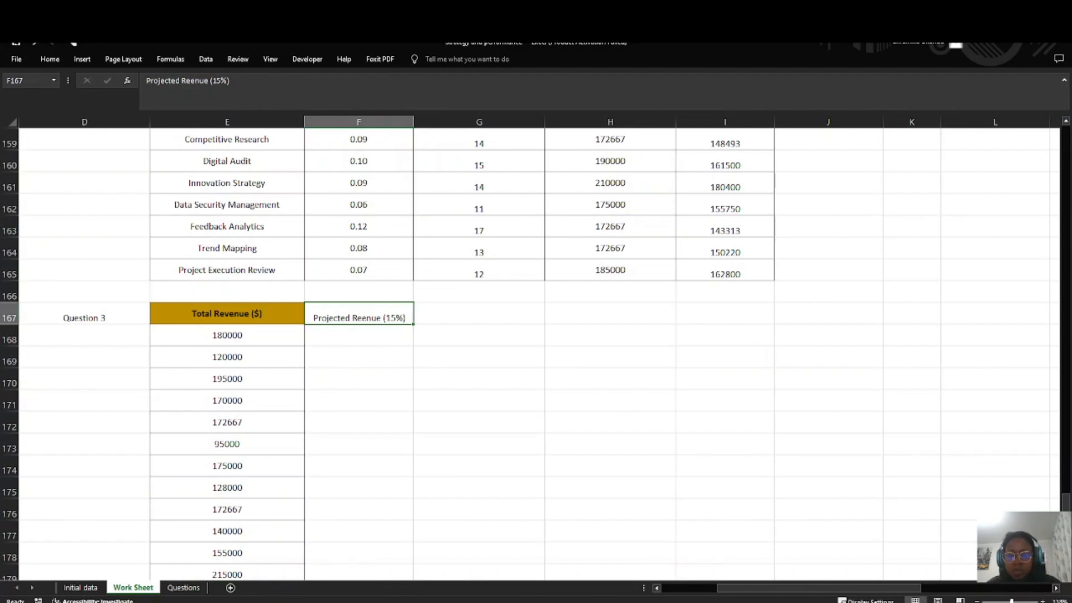
# Step: Correct the spelling of Revenue in the F167 header so it reads Projected Revenue (15%)
pyautogui.click(368, 328)
pyautogui.doubleClick(363, 319)
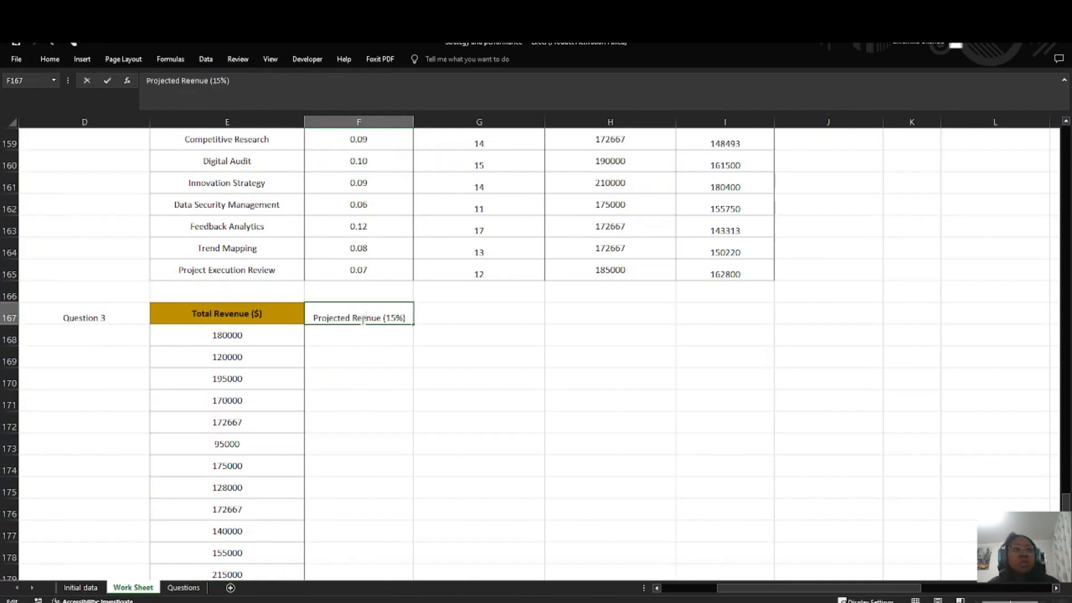
pyautogui.write('v')
pyautogui.press('Return')
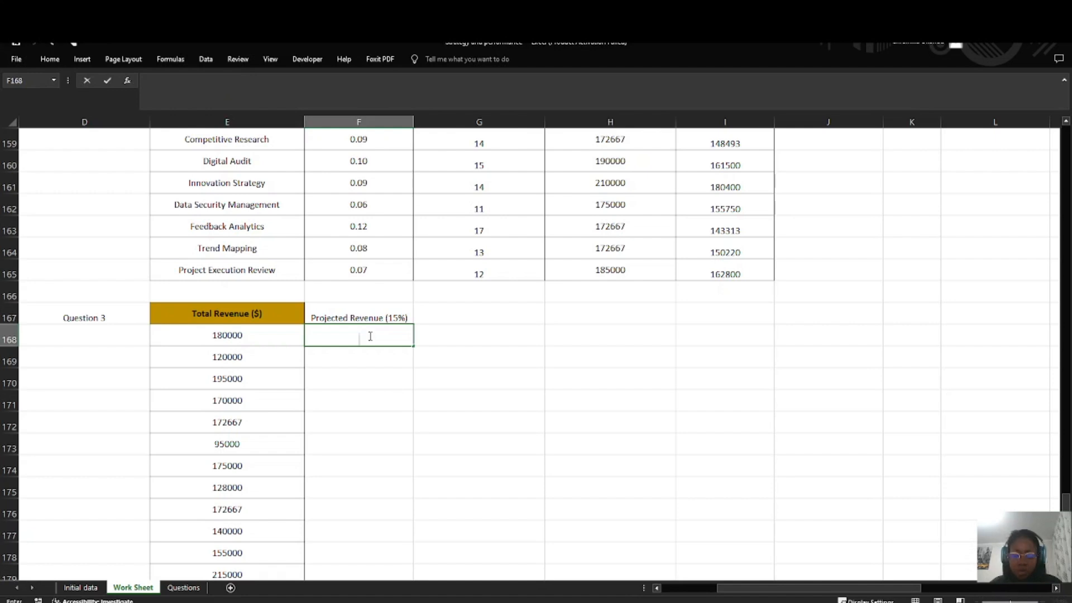
# Step: Try working out the 15% growth value in F168 with =15/100, and with =15*100 in its place
pyautogui.write('=15/1')
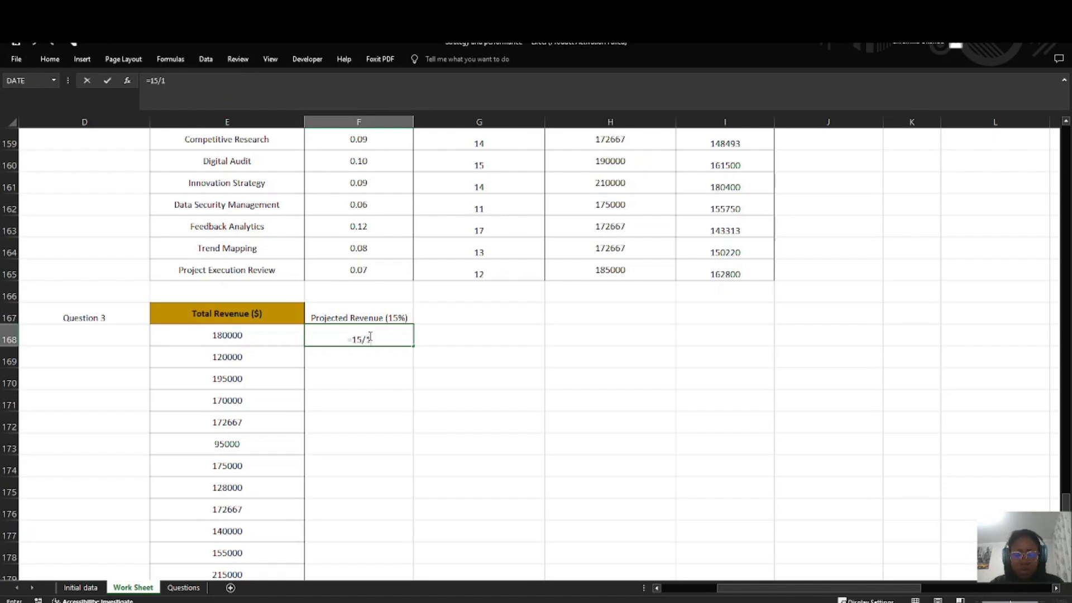
pyautogui.write('00')
pyautogui.press('Return')
pyautogui.click(371, 336)
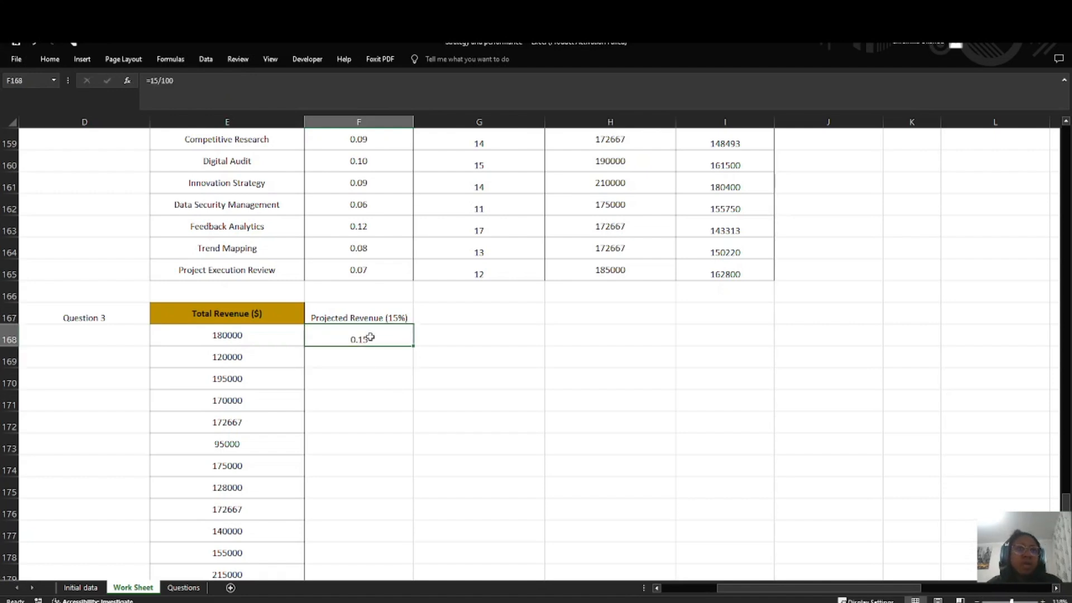
pyautogui.doubleClick(370, 338)
pyautogui.moveTo(342, 341); pyautogui.dragTo(328, 341)
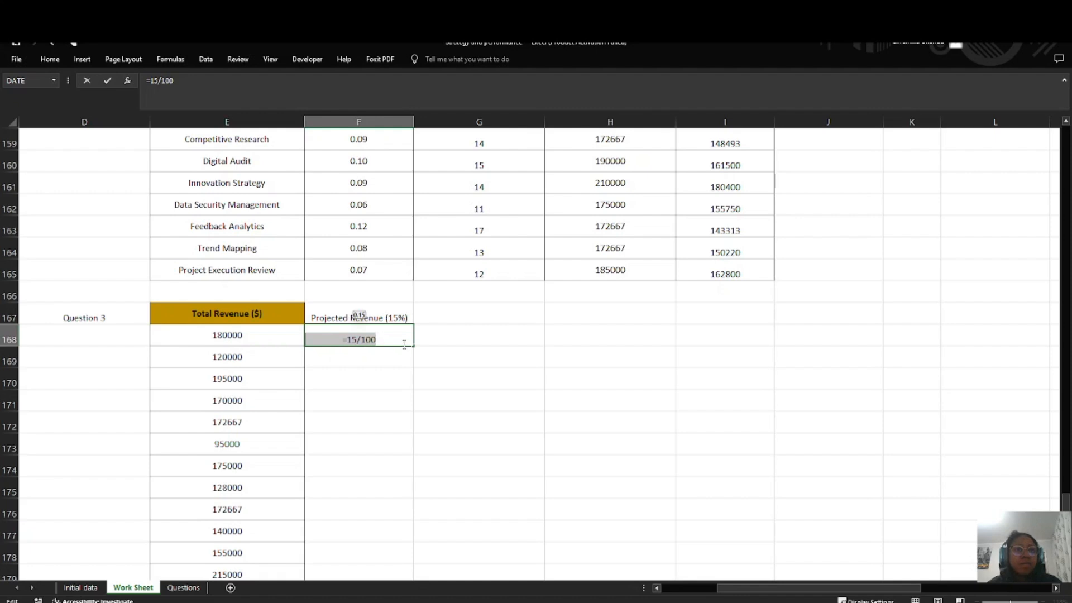
pyautogui.press('BackSpace')
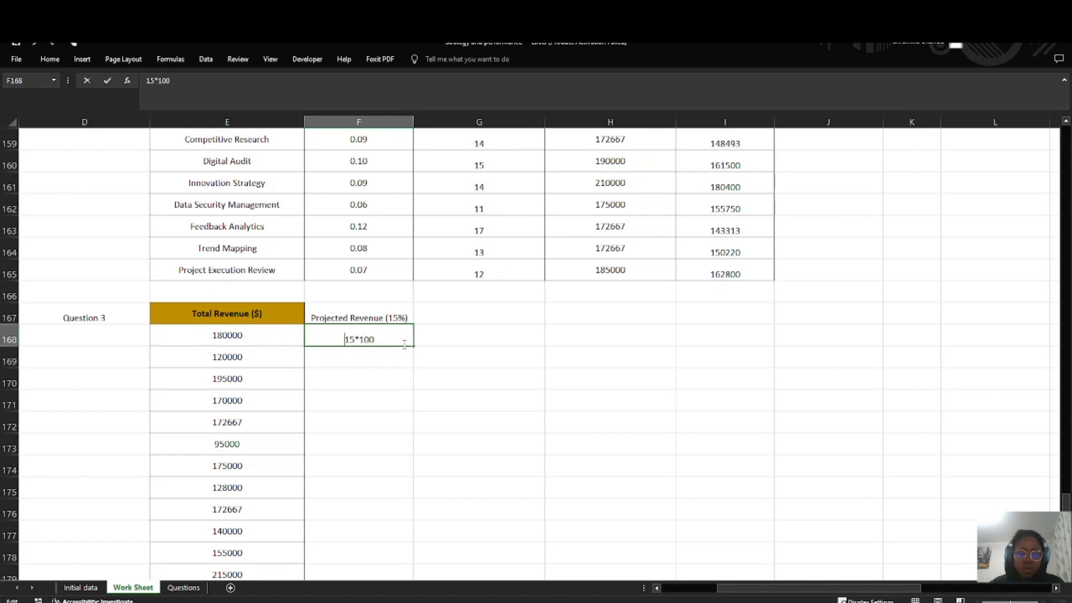
pyautogui.write('=')
pyautogui.press('Return')
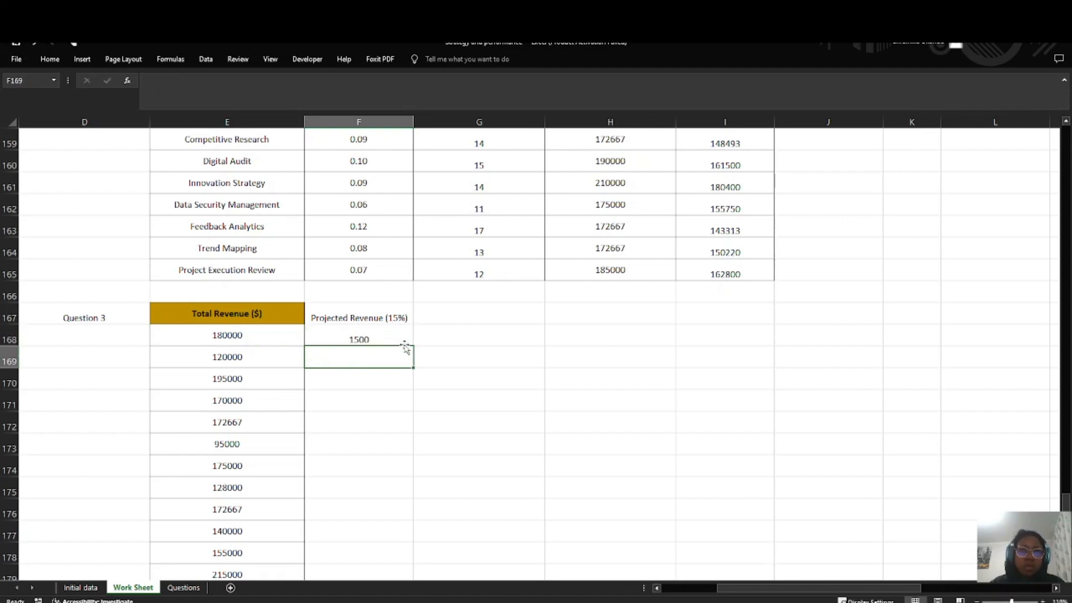
pyautogui.click(397, 342)
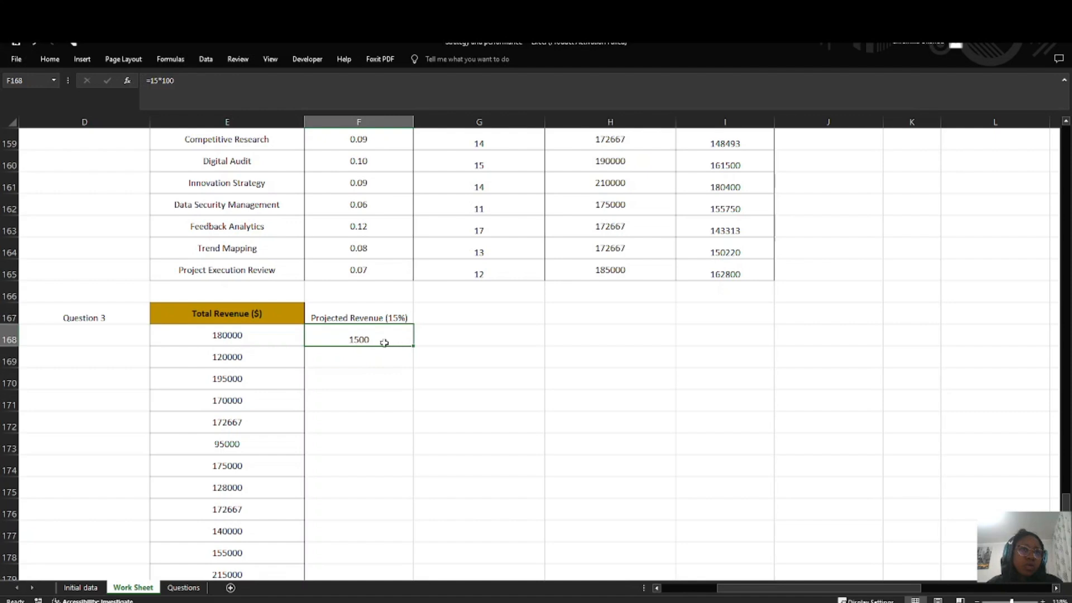
pyautogui.click(389, 381)
# Step: Try the Percentage number format on F168, and set the cell back to General
pyautogui.click(372, 338)
pyautogui.click(41, 58)
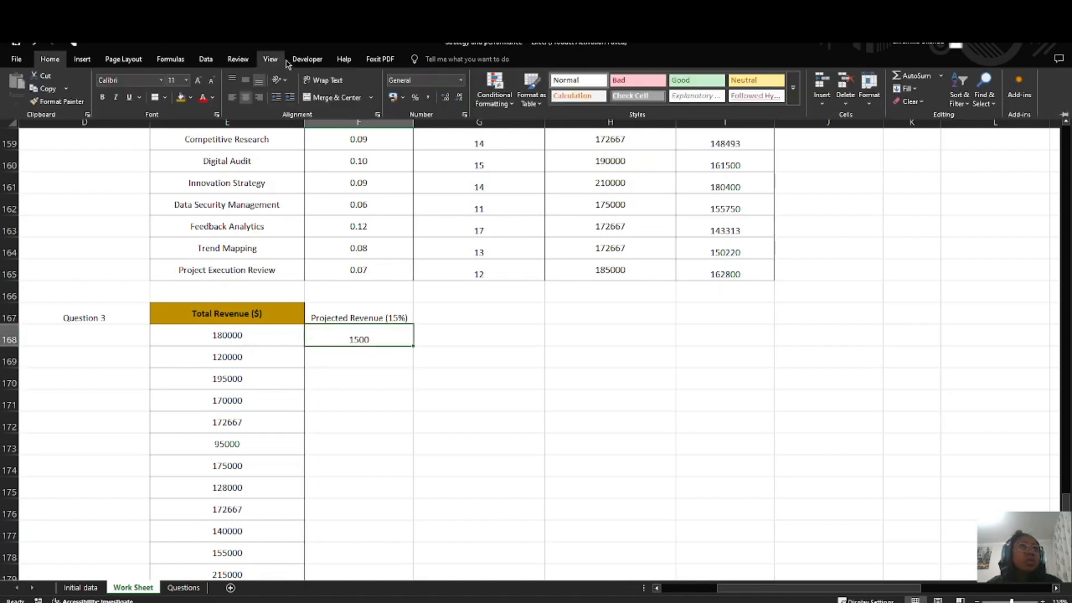
pyautogui.click(461, 80)
pyautogui.click(451, 280)
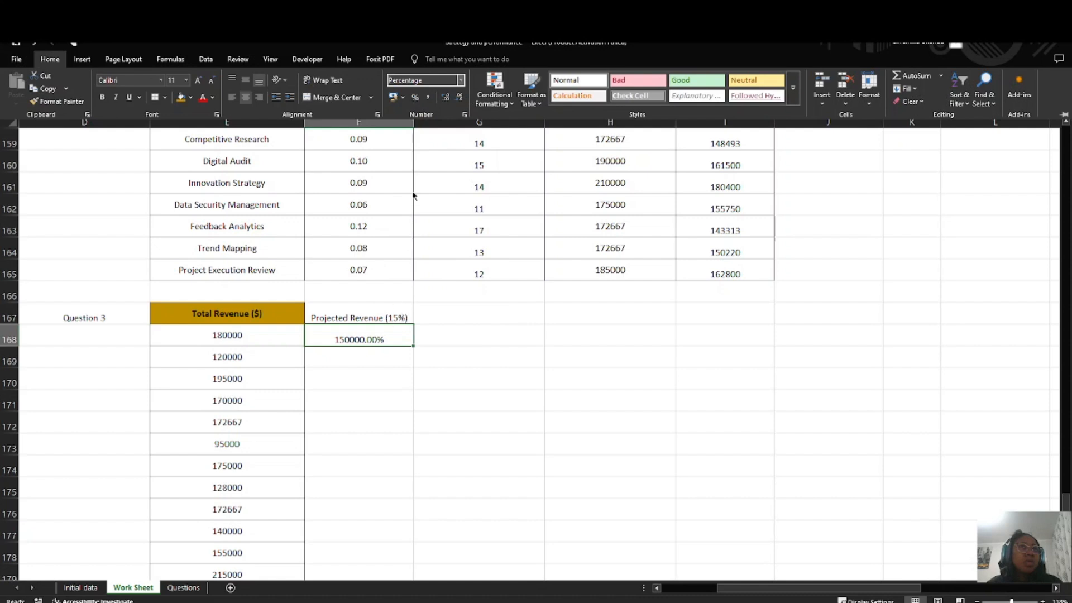
pyautogui.click(461, 83)
pyautogui.click(433, 104)
pyautogui.click(390, 345)
pyautogui.click(416, 359)
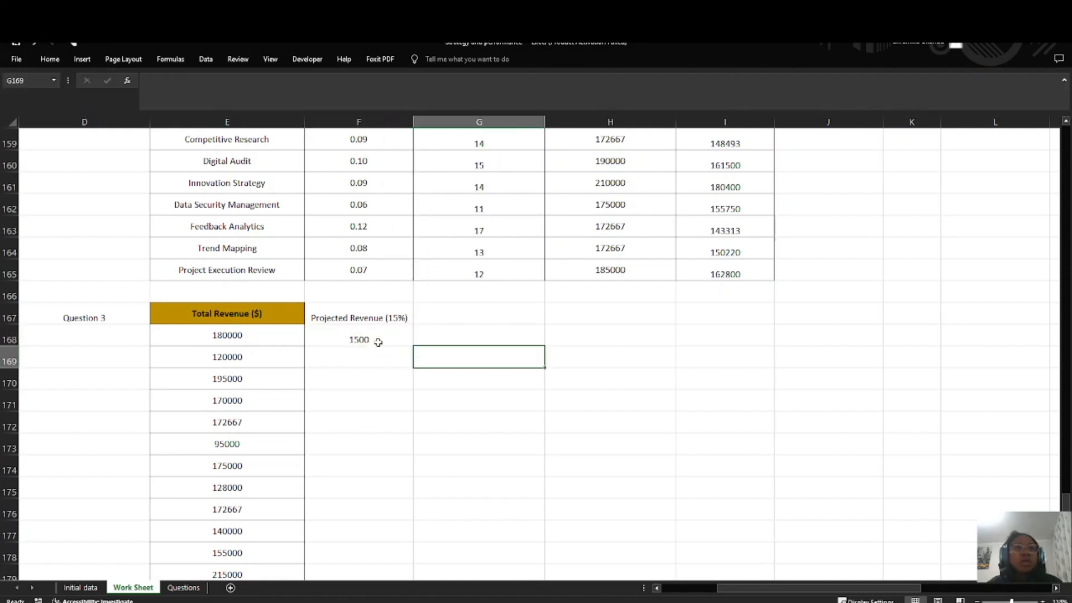
# Step: Clear the trial formula from F168
pyautogui.click(378, 342)
pyautogui.press('Delete')
pyautogui.click(403, 396)
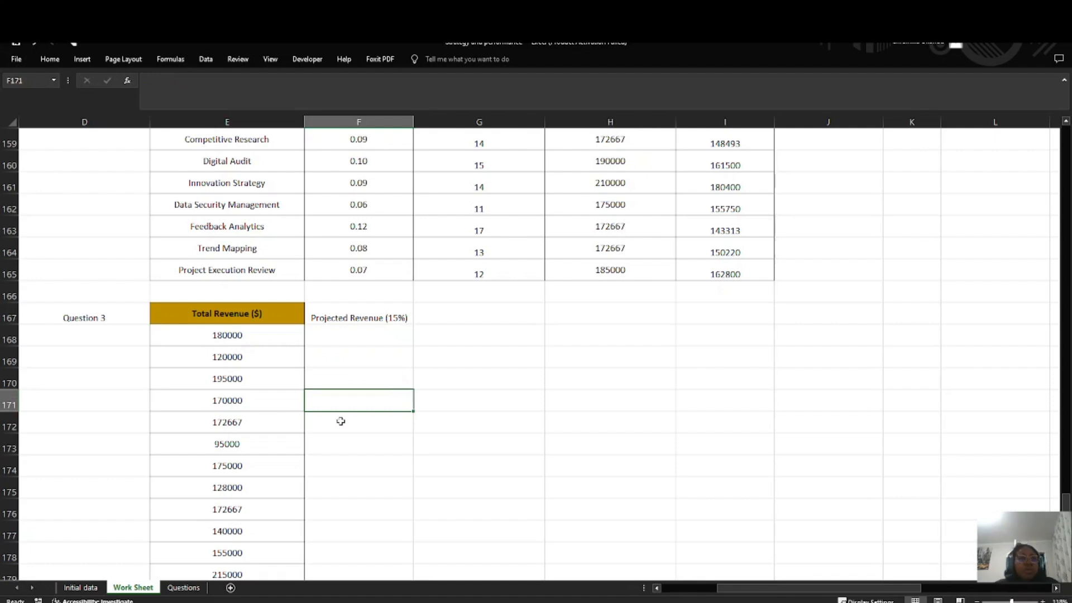
pyautogui.hotkey('alt', 'Tab')
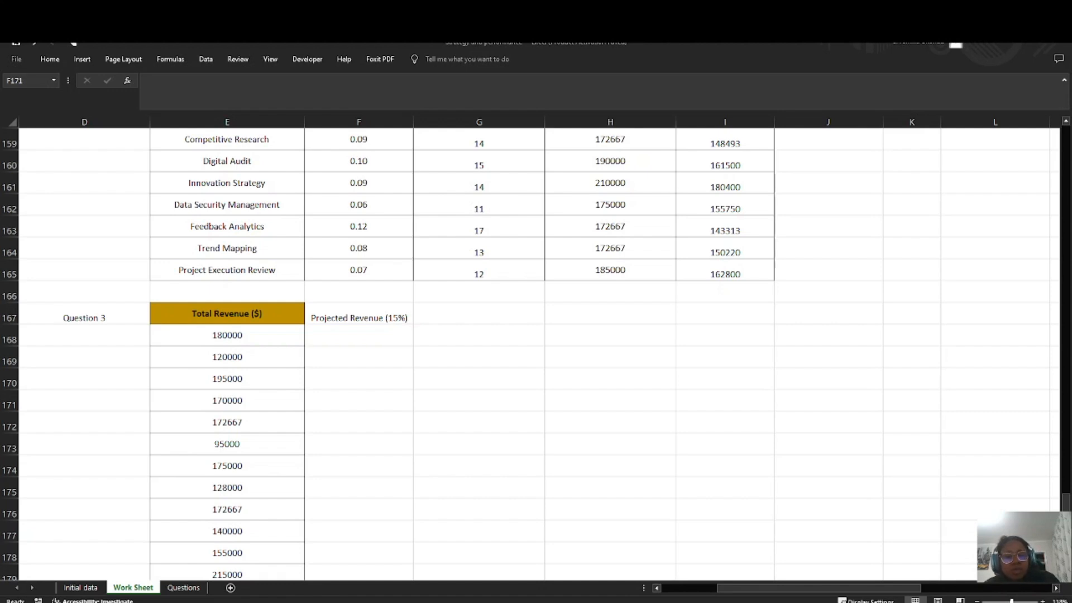
# Step: Enter the formula =E168*1.15 in F168 to project the first revenue value with 15% growth
pyautogui.click(345, 334)
pyautogui.write('=')
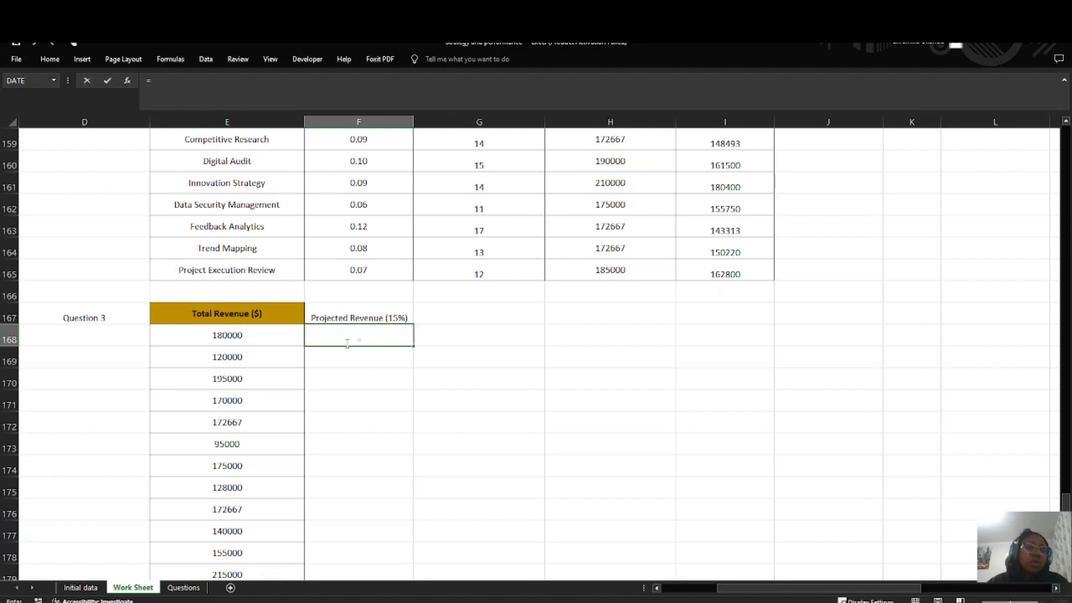
pyautogui.click(271, 340)
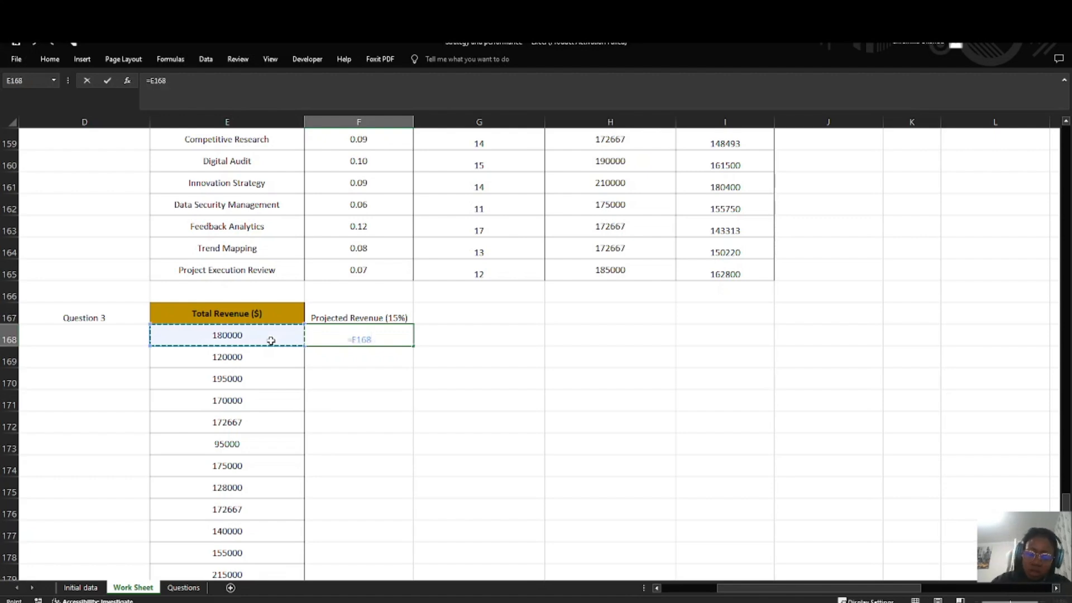
pyautogui.write('*1.15')
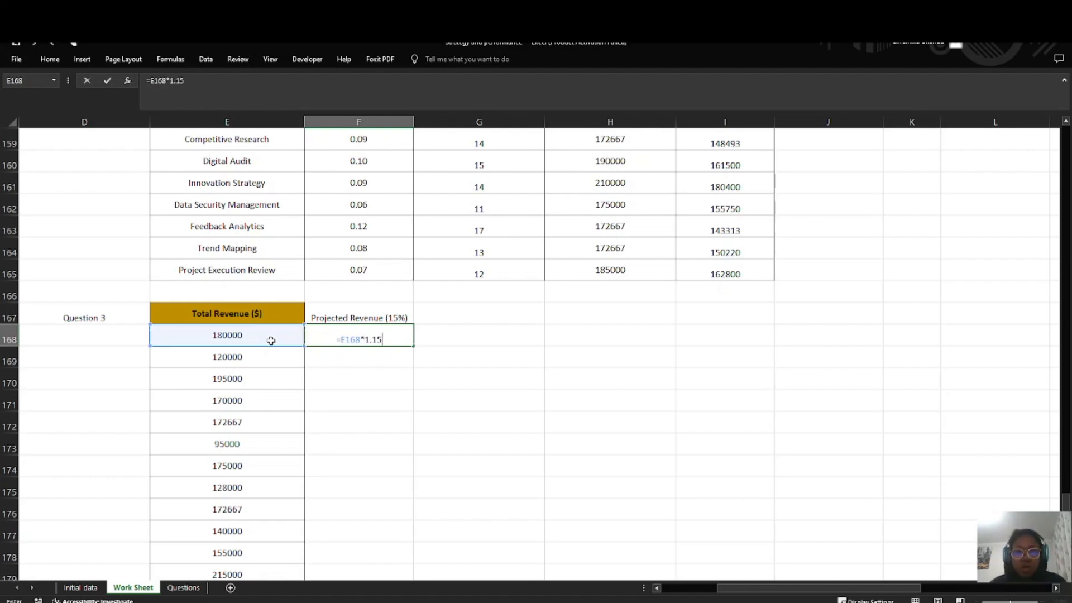
pyautogui.press('Return')
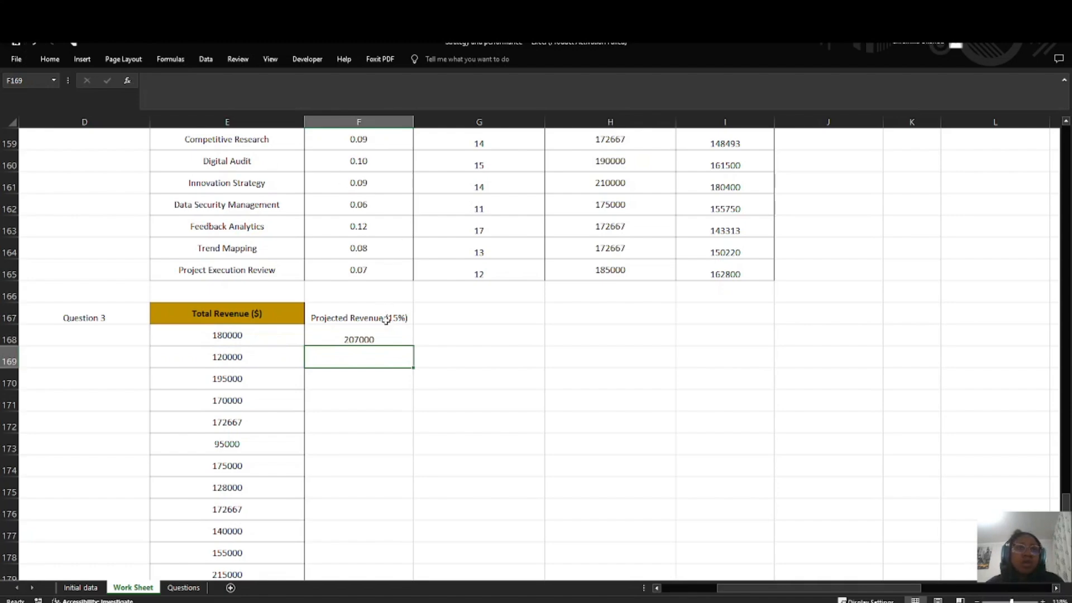
# Step: Fill the F168 projected revenue formula down the column alongside all the Total Revenue ($) values
pyautogui.click(403, 331)
pyautogui.doubleClick(409, 348)
pyautogui.scroll(-4, 402, 424)
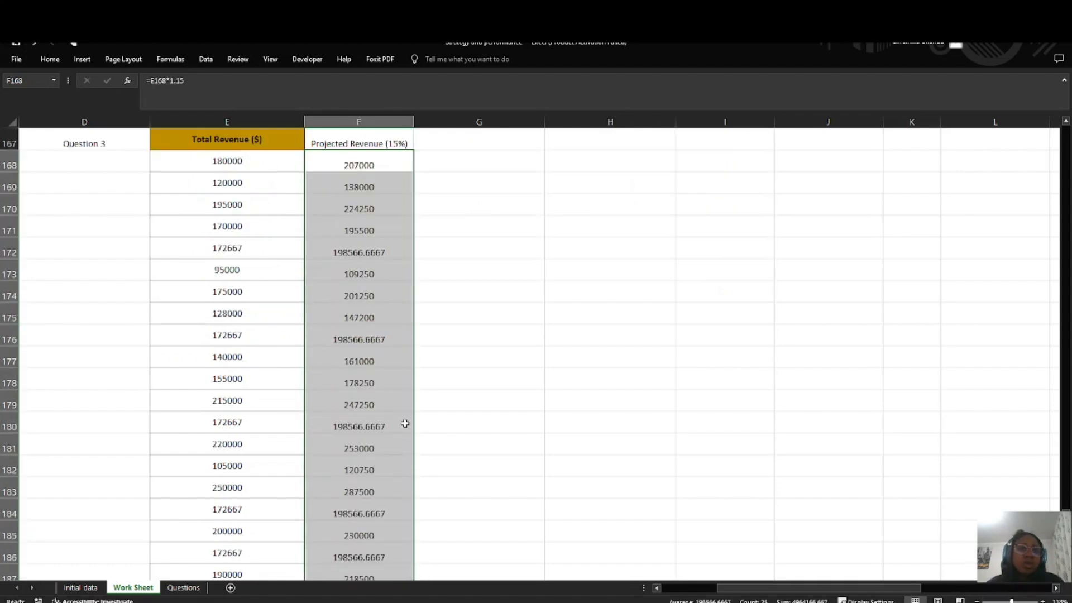
pyautogui.scroll(3, 399, 423)
pyautogui.scroll(2, 380, 370)
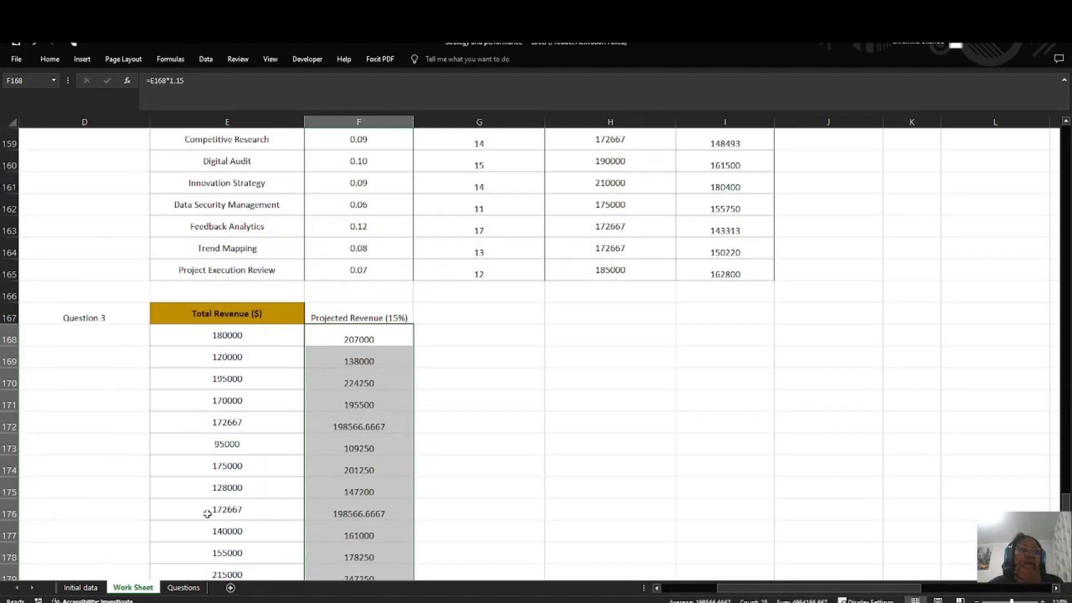
# Step: Check the Scenario Analysis questions on the Questions sheet and return to the Question 3 table on the Work Sheet
pyautogui.click(183, 587)
pyautogui.doubleClick(240, 253)
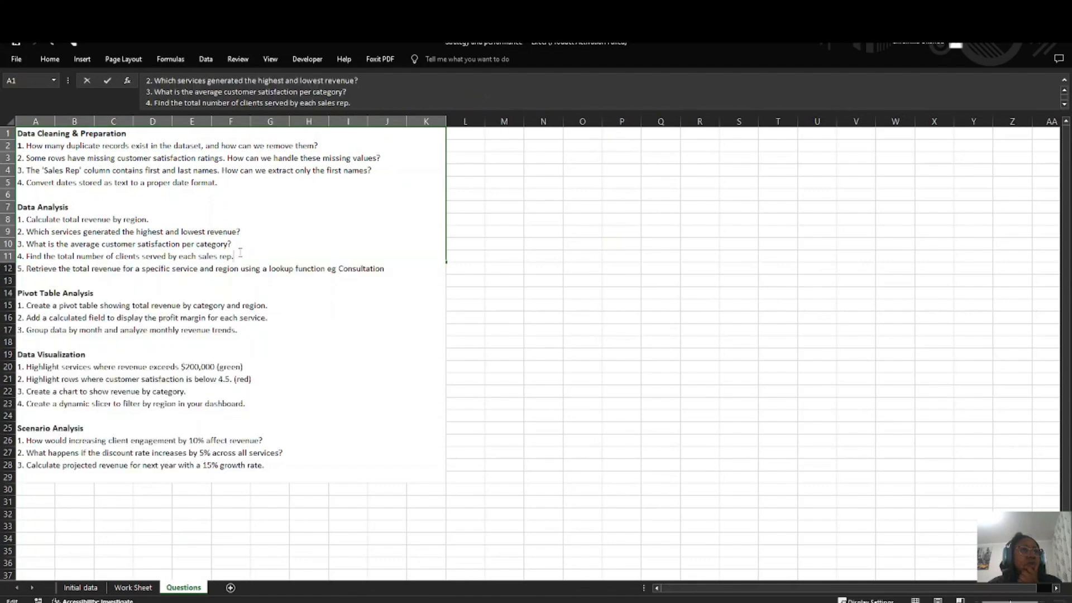
pyautogui.click(132, 587)
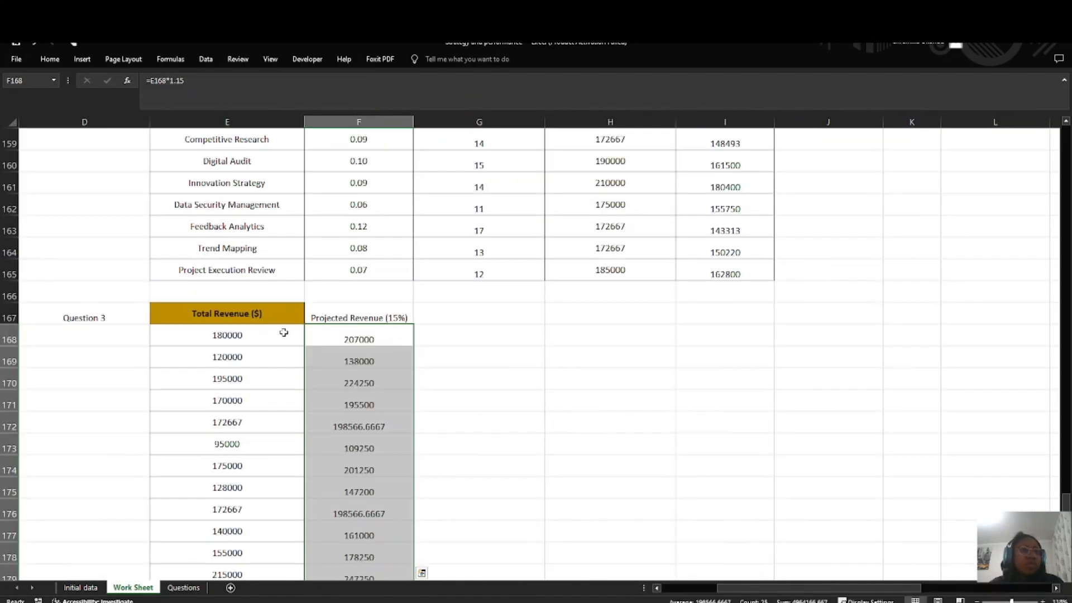
pyautogui.scroll(-1, 282, 323)
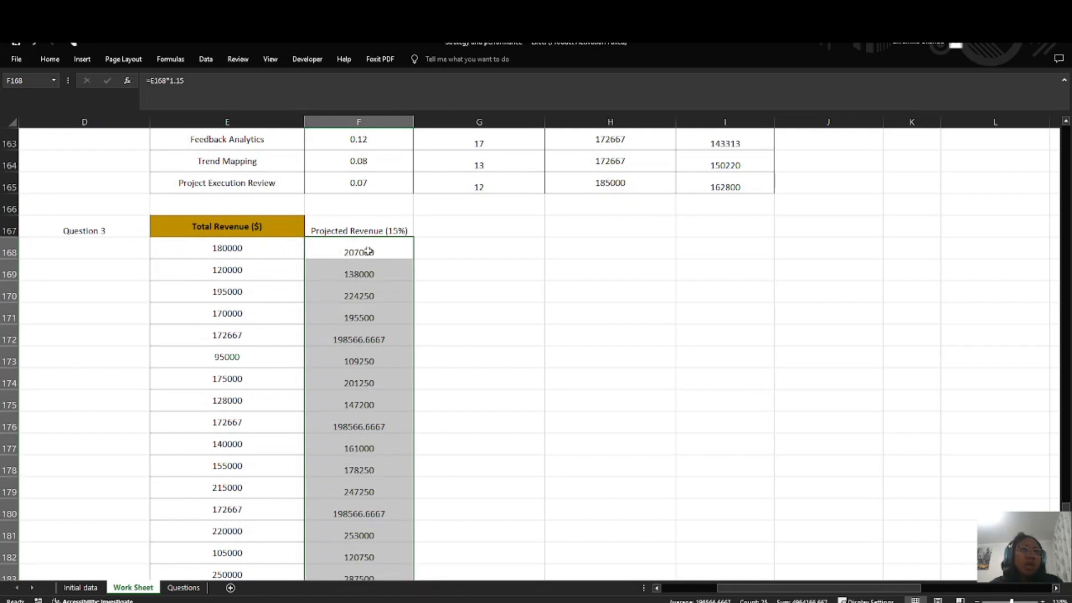
# Step: Bold the Question 3 label in D167 and the Projected Revenue (15%) header in F167
pyautogui.click(350, 233)
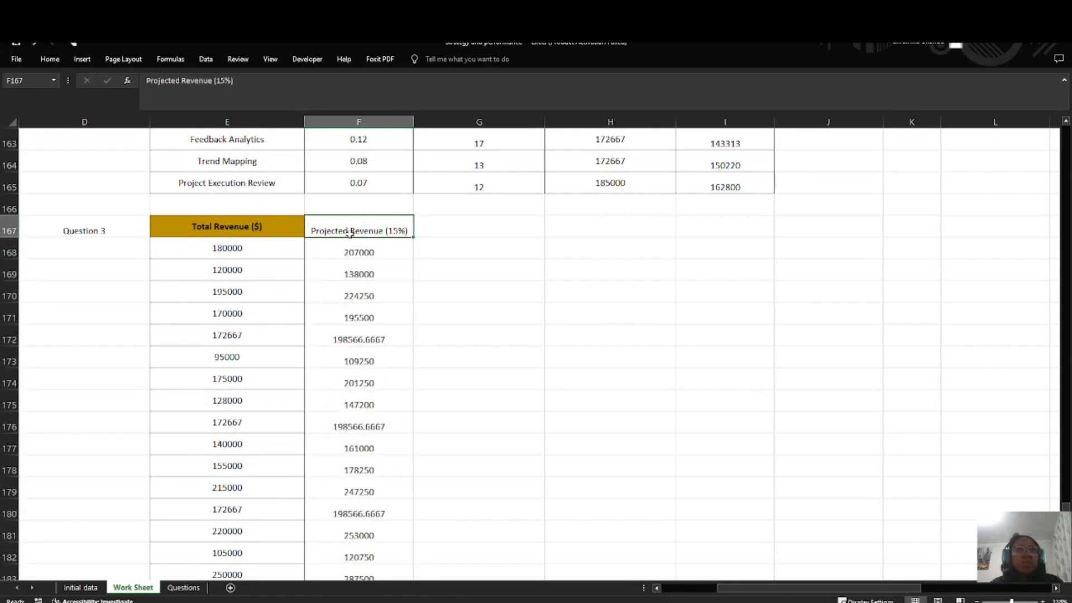
pyautogui.click(114, 231)
pyautogui.hotkey('ctrl', 'b')
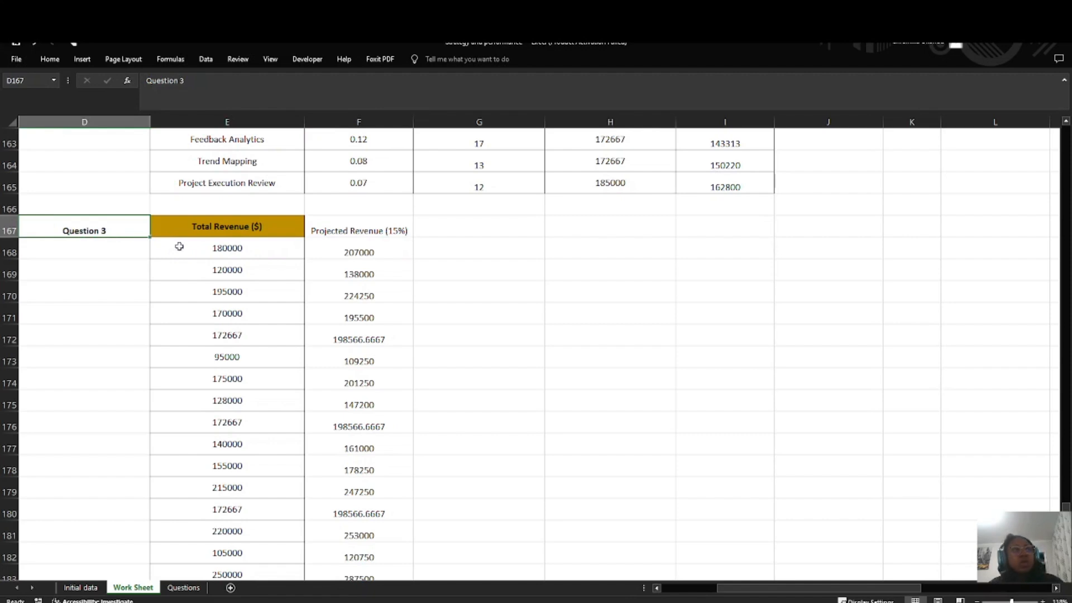
pyautogui.click(190, 270)
pyautogui.click(338, 226)
pyautogui.hotkey('ctrl', 'b')
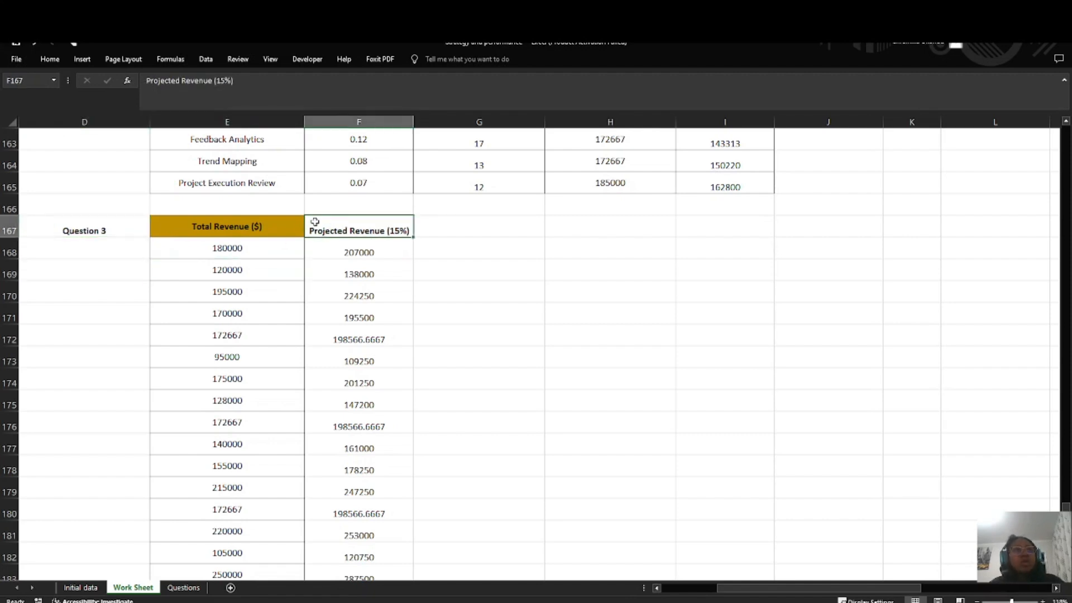
# Step: Apply cell borders to the whole Question 3 table, E167:F192
pyautogui.moveTo(166, 227); pyautogui.dragTo(366, 224)
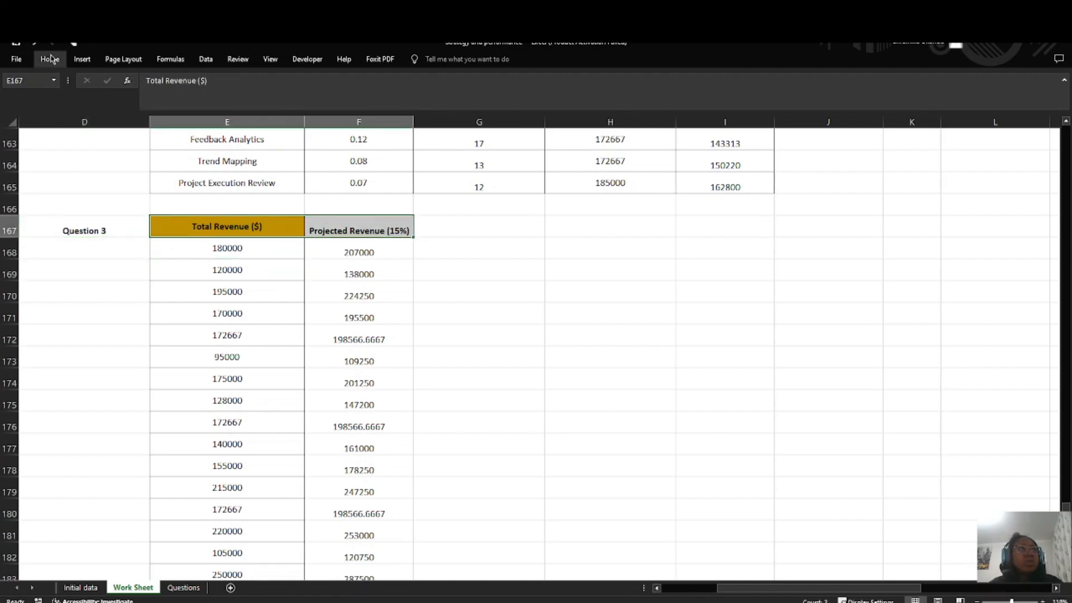
pyautogui.click(205, 229)
pyautogui.moveTo(205, 229); pyautogui.dragTo(364, 535)
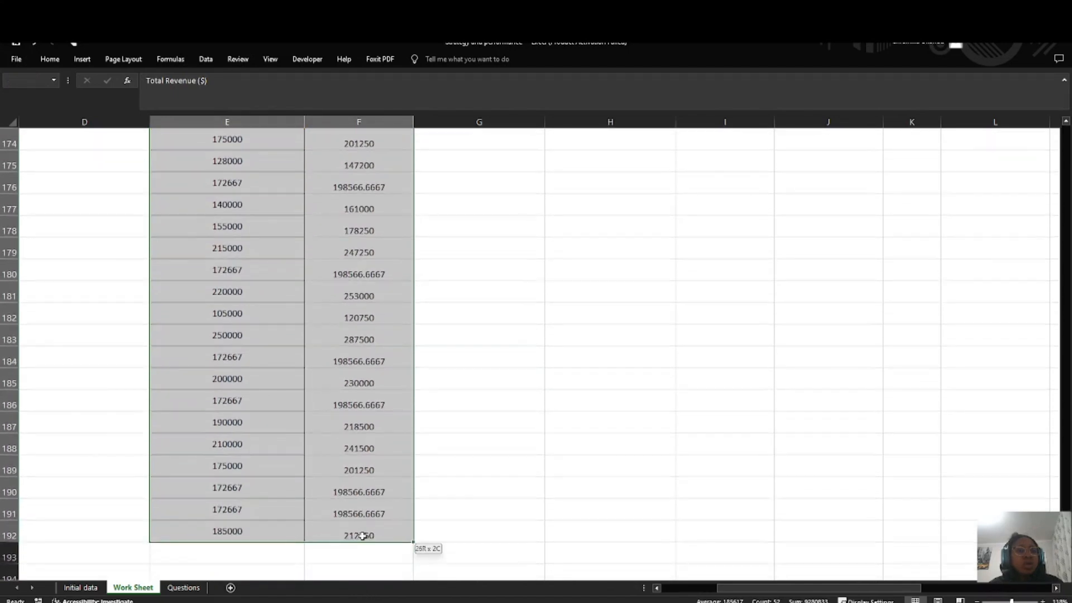
pyautogui.click(50, 60)
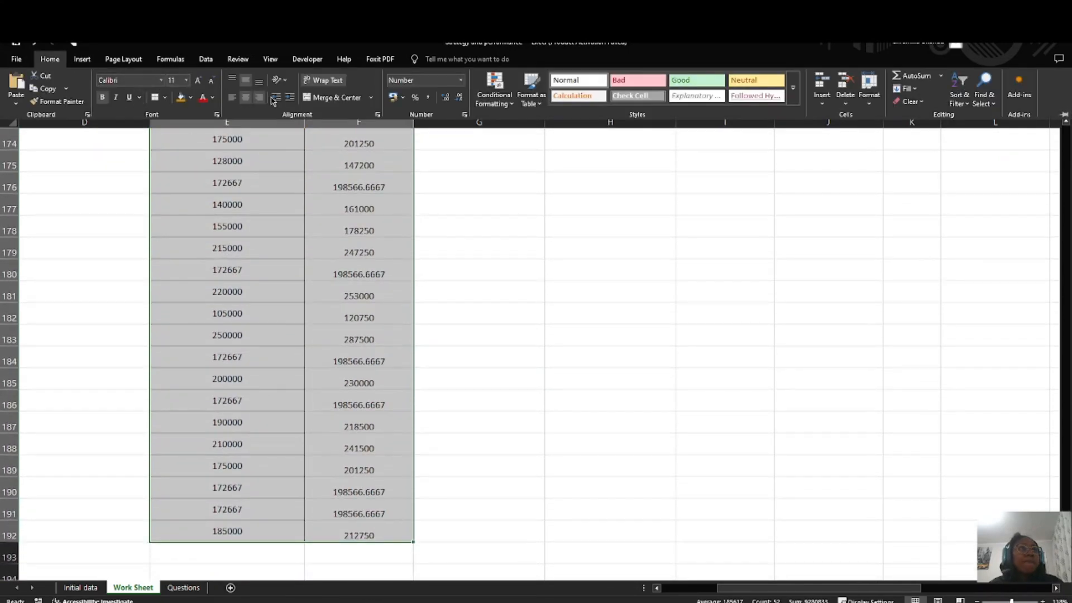
pyautogui.click(159, 102)
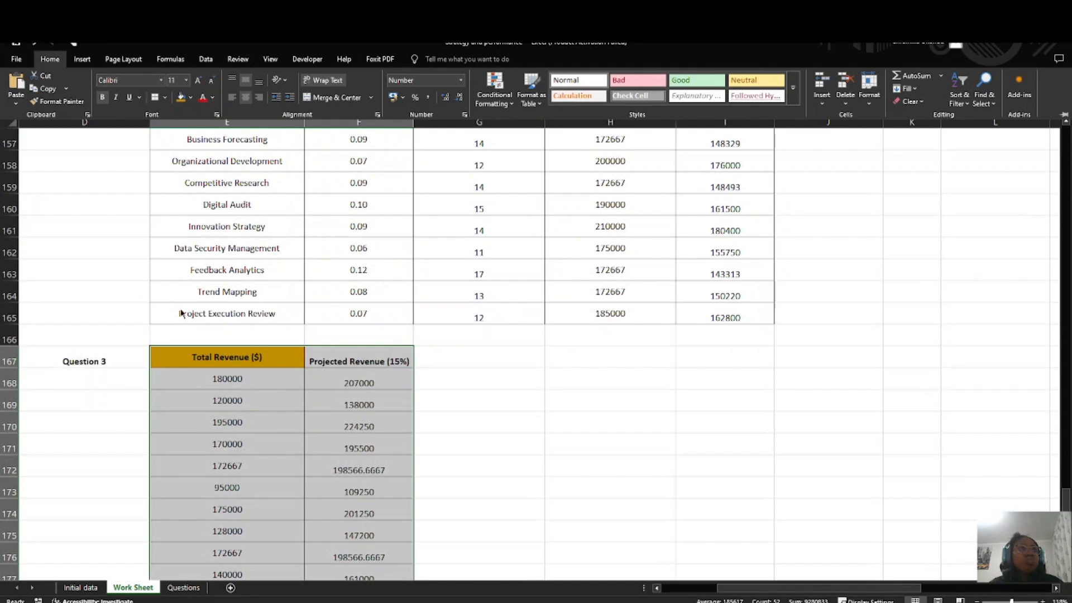
# Step: Fill the Total Revenue ($) and Projected Revenue (15%) headers in E167:F167 with a light blue-gray theme color
pyautogui.click(174, 359)
pyautogui.moveTo(272, 359); pyautogui.dragTo(386, 362)
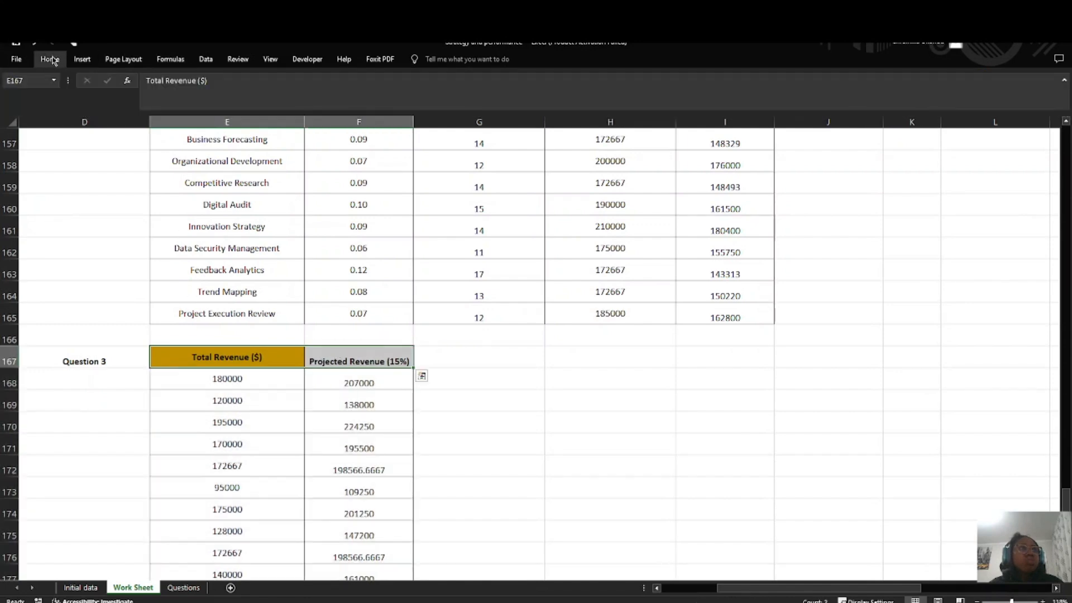
pyautogui.click(50, 59)
pyautogui.click(190, 98)
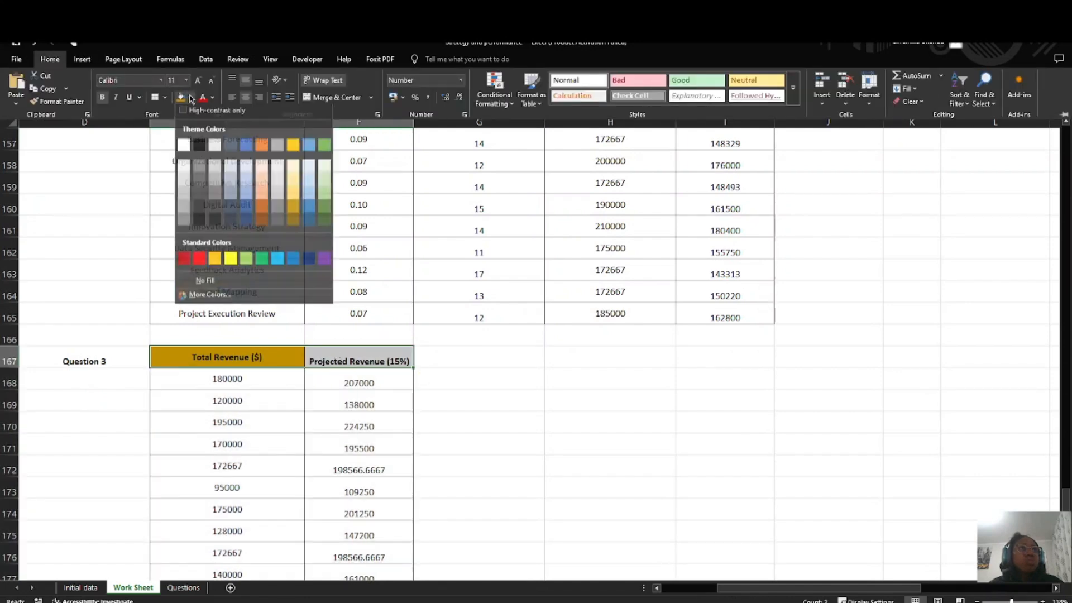
pyautogui.click(228, 182)
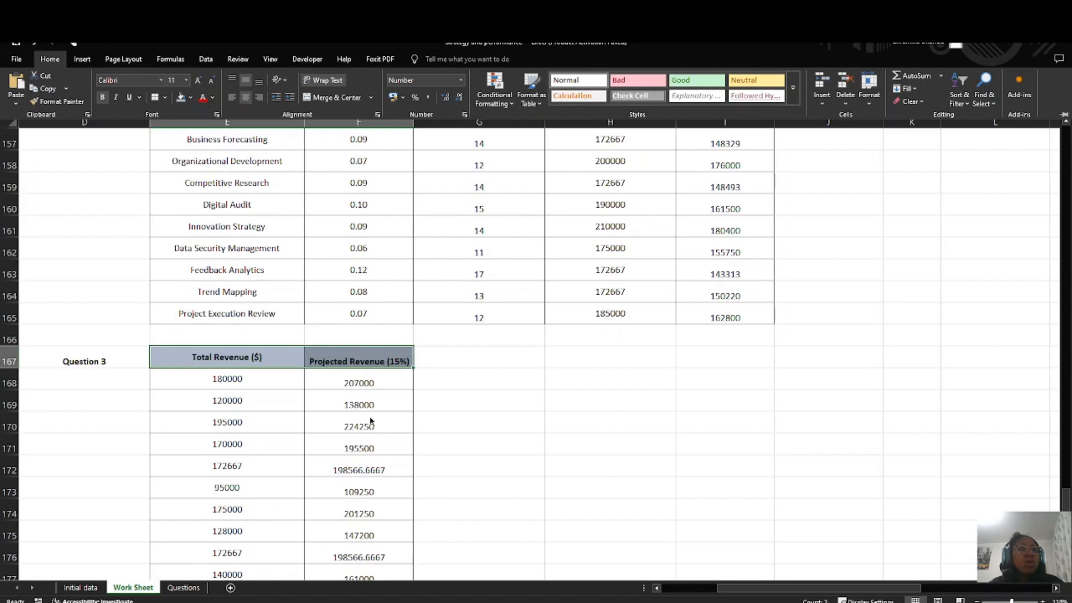
pyautogui.scroll(-3, 369, 427)
pyautogui.click(335, 222)
pyautogui.moveTo(353, 187); pyautogui.dragTo(380, 555)
pyautogui.click(49, 59)
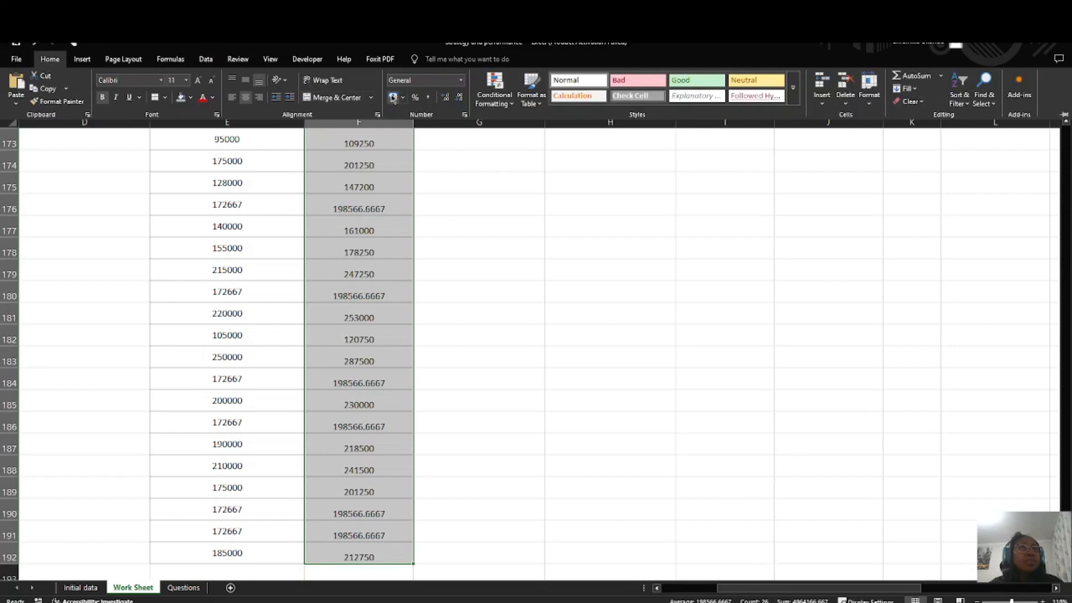
pyautogui.scroll(3, 355, 184)
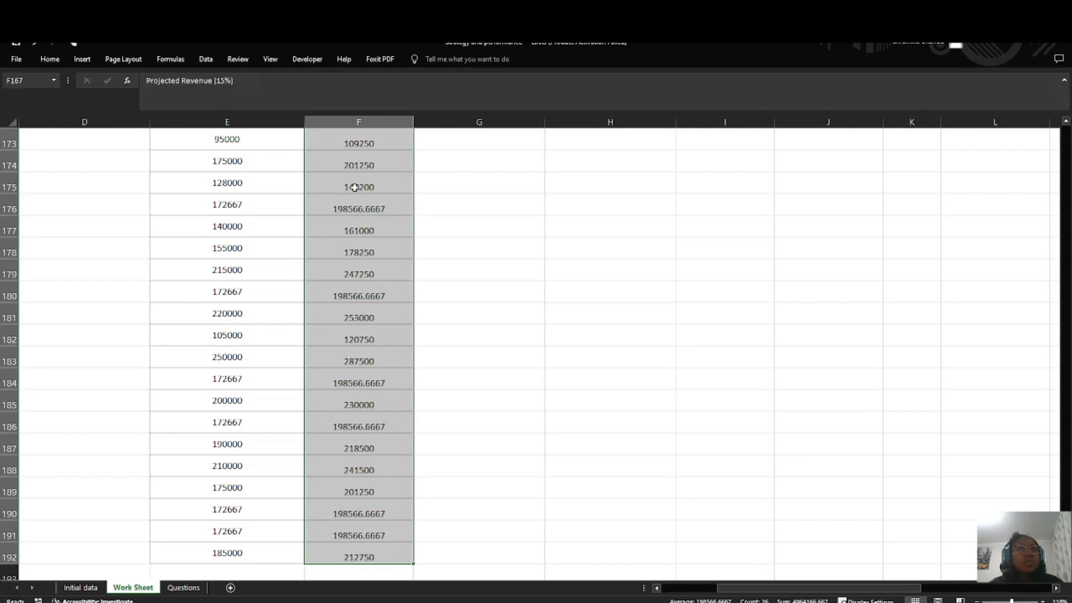
pyautogui.moveTo(359, 189); pyautogui.dragTo(368, 331)
pyautogui.click(356, 271)
pyautogui.moveTo(346, 210)
pyautogui.mouseDown()
pyautogui.moveTo(357, 463)
pyautogui.moveTo(346, 202)
pyautogui.mouseUp()
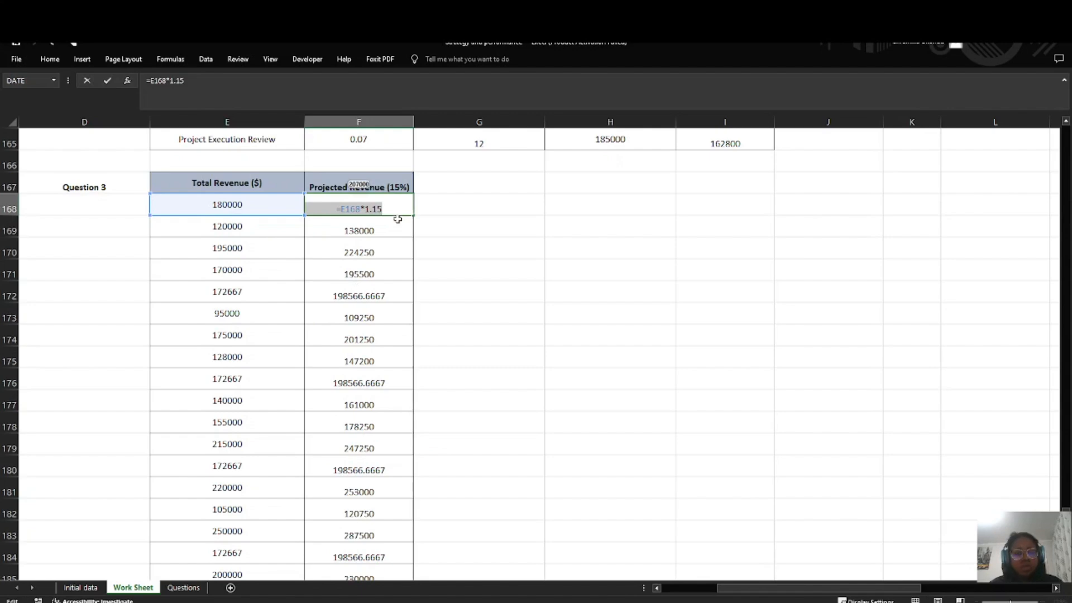
pyautogui.press('Return')
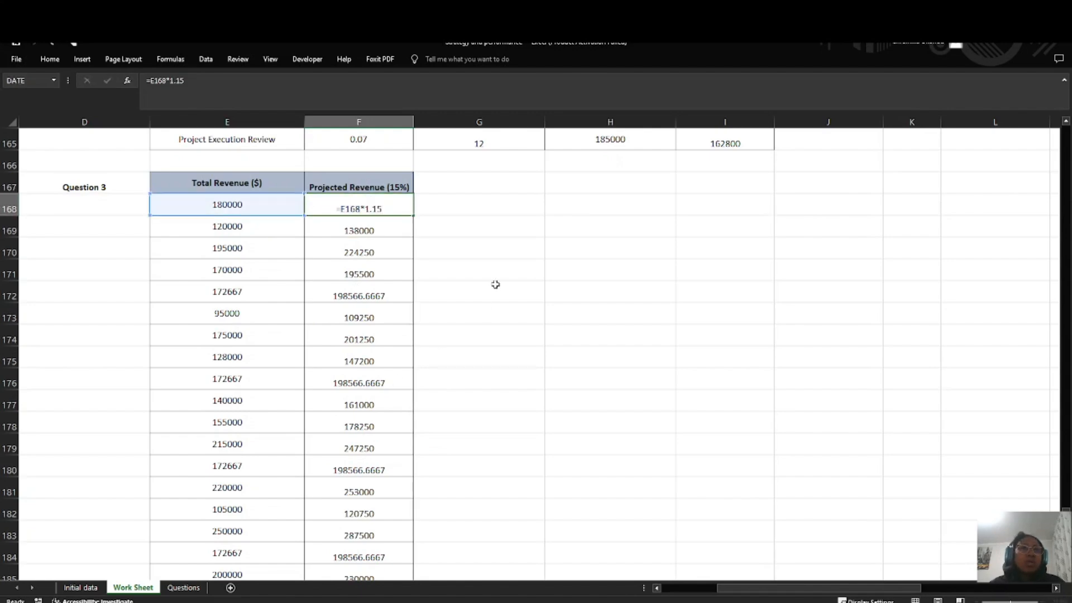
pyautogui.click(495, 284)
# Step: Format the projected revenue values in F168:F192 as whole numbers without decimal places
pyautogui.moveTo(371, 203); pyautogui.dragTo(379, 546)
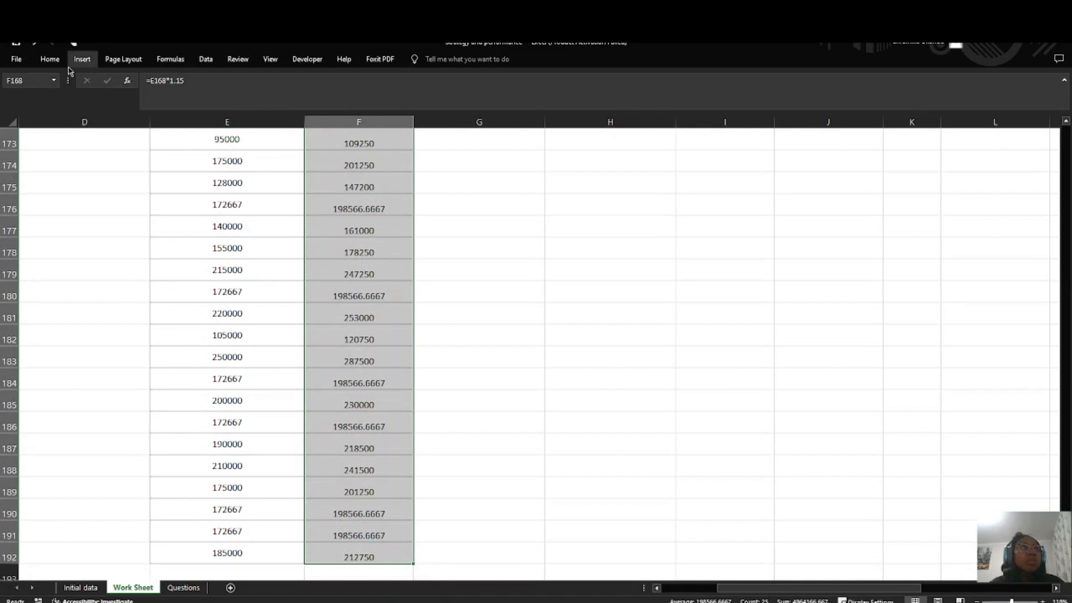
pyautogui.click(50, 60)
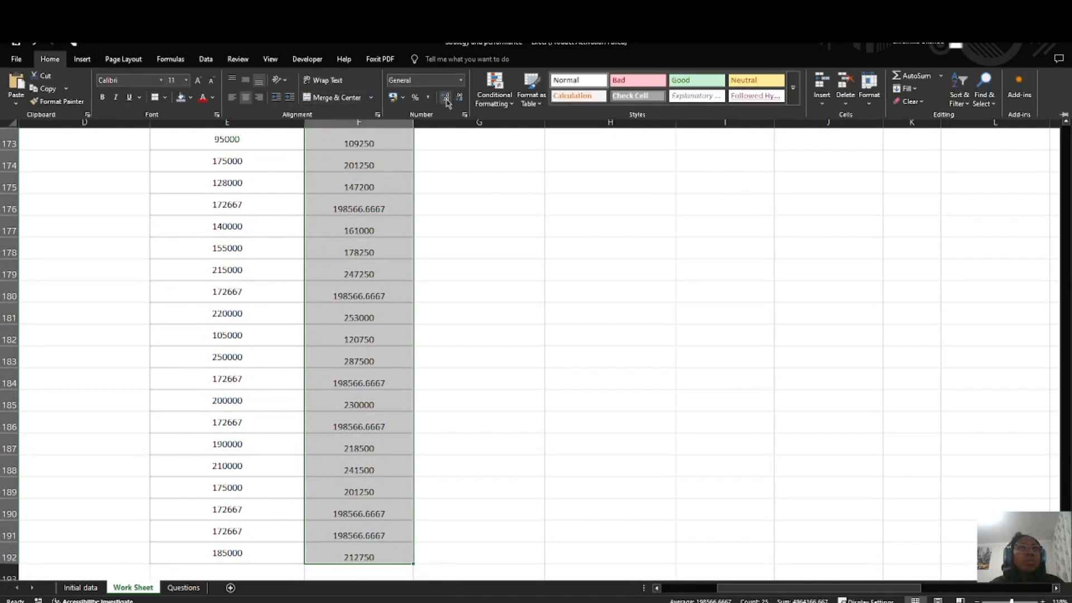
pyautogui.click(446, 98)
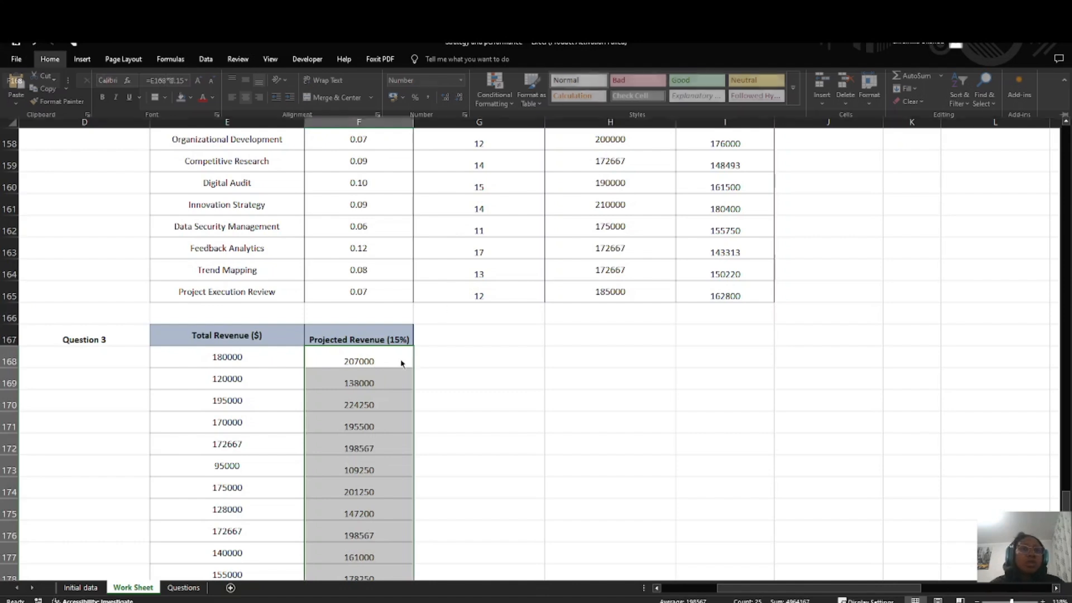
pyautogui.click(445, 357)
# Step: Review the finished scenario analysis tables on the Work Sheet against the list on the Questions sheet
pyautogui.scroll(-5, 440, 374)
pyautogui.scroll(-1, 401, 410)
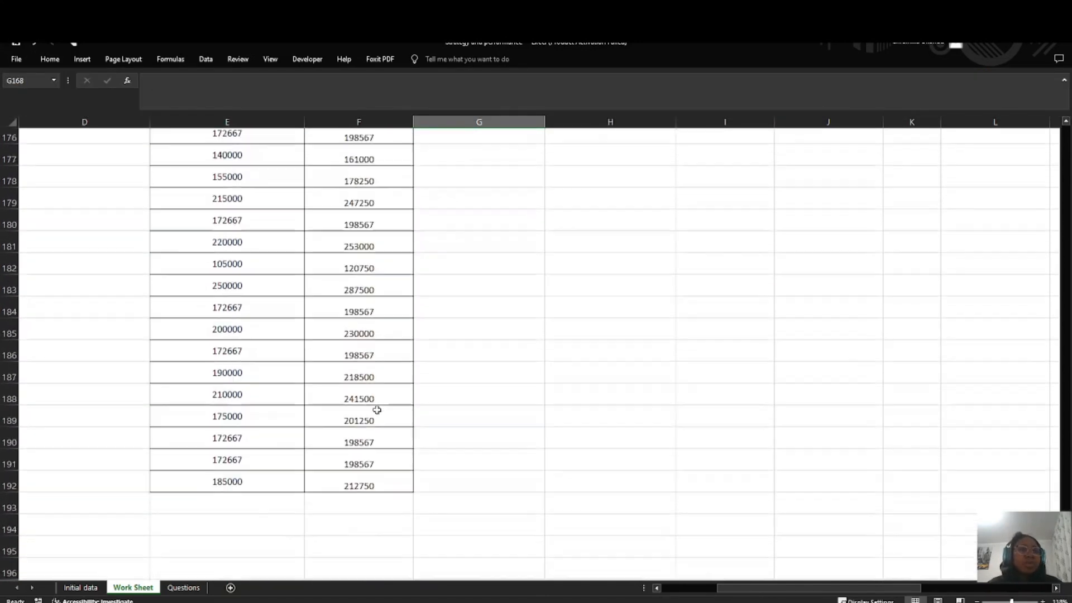
pyautogui.scroll(6, 375, 407)
pyautogui.scroll(9, 204, 363)
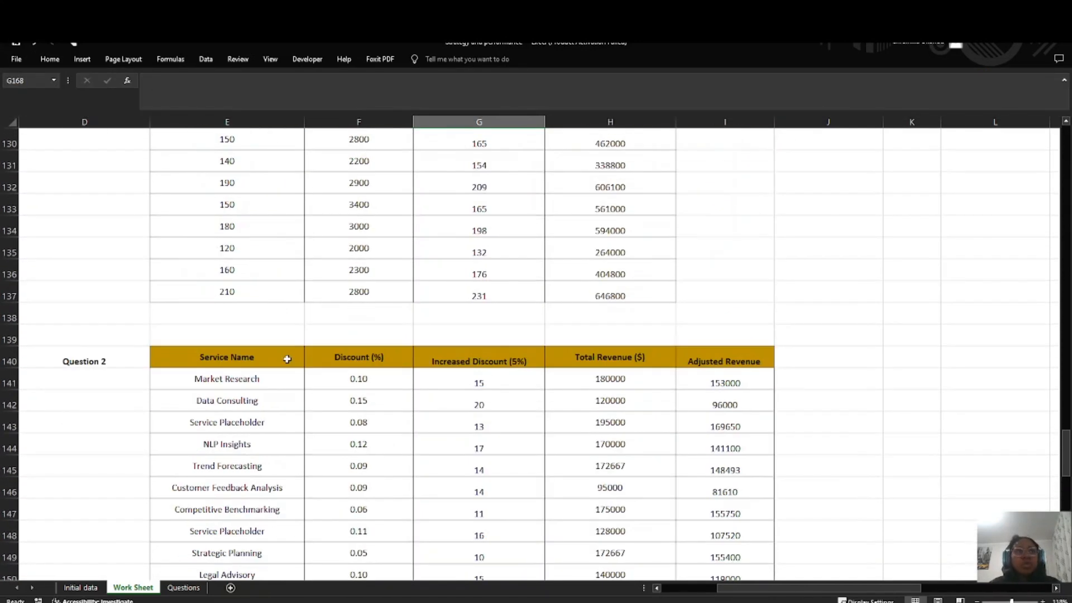
pyautogui.scroll(-11, 184, 328)
pyautogui.scroll(6, 154, 370)
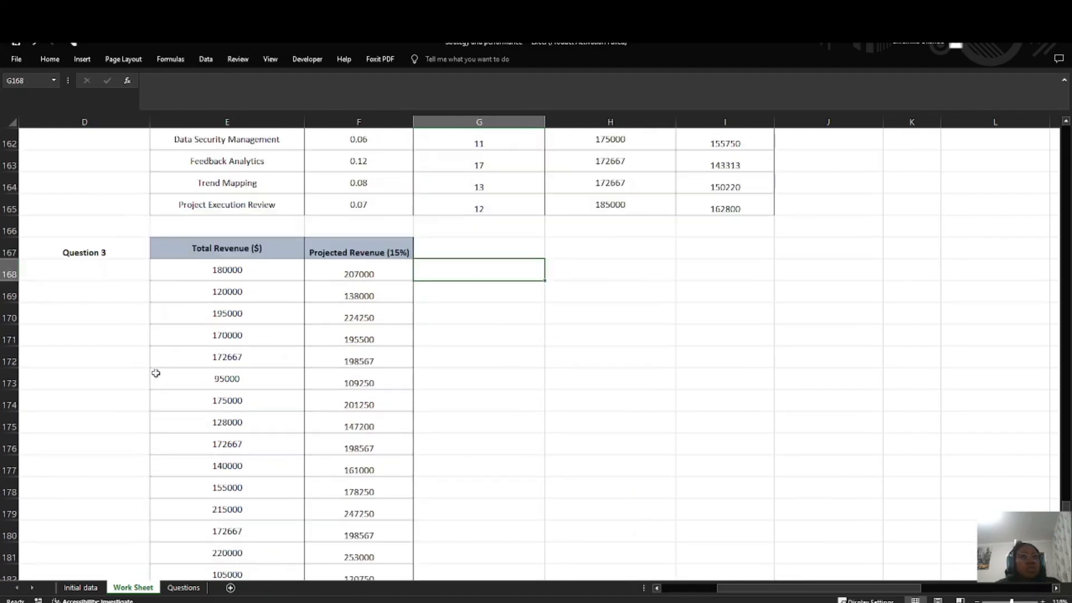
pyautogui.scroll(4, 184, 559)
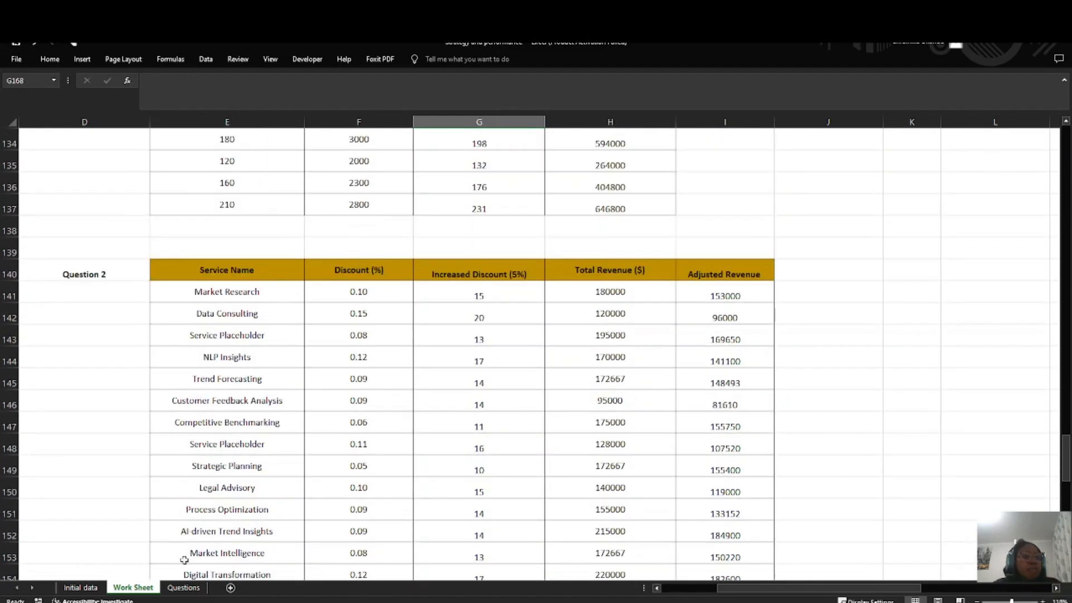
pyautogui.click(183, 588)
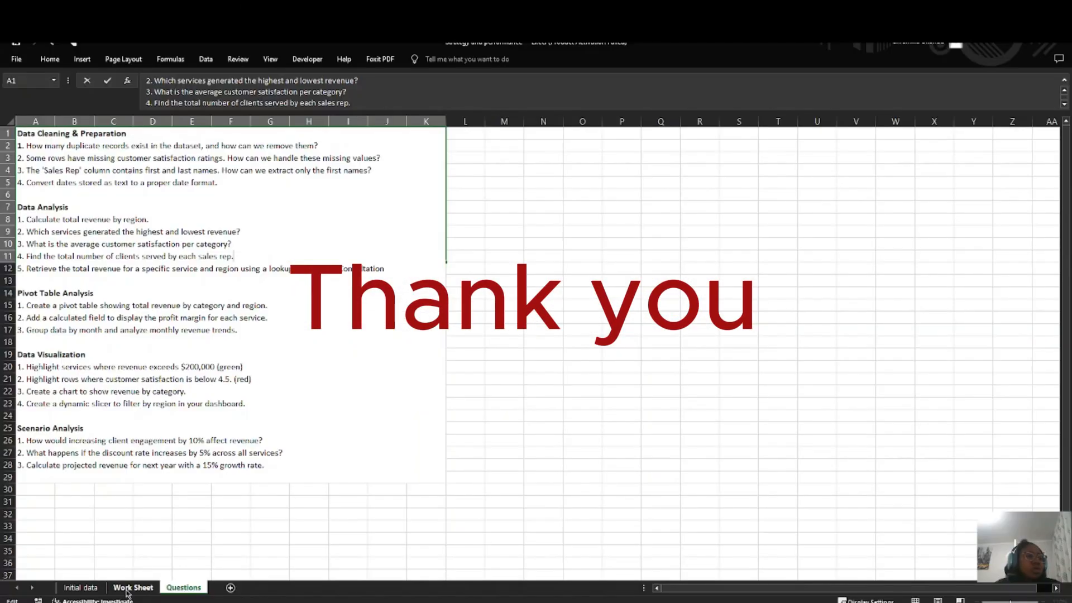
pyautogui.click(127, 594)
pyautogui.scroll(11, 315, 422)
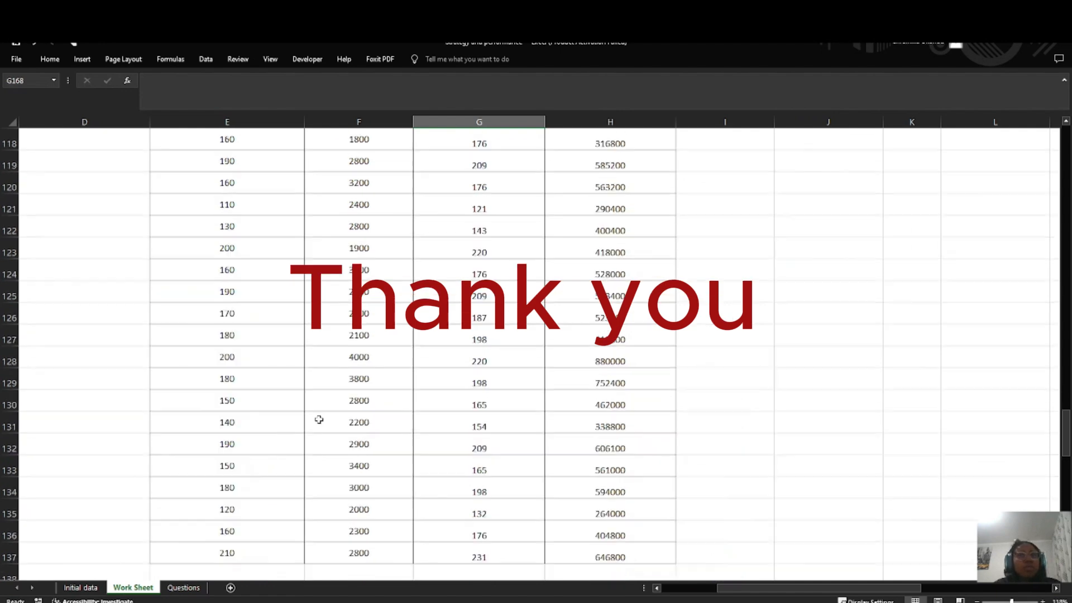